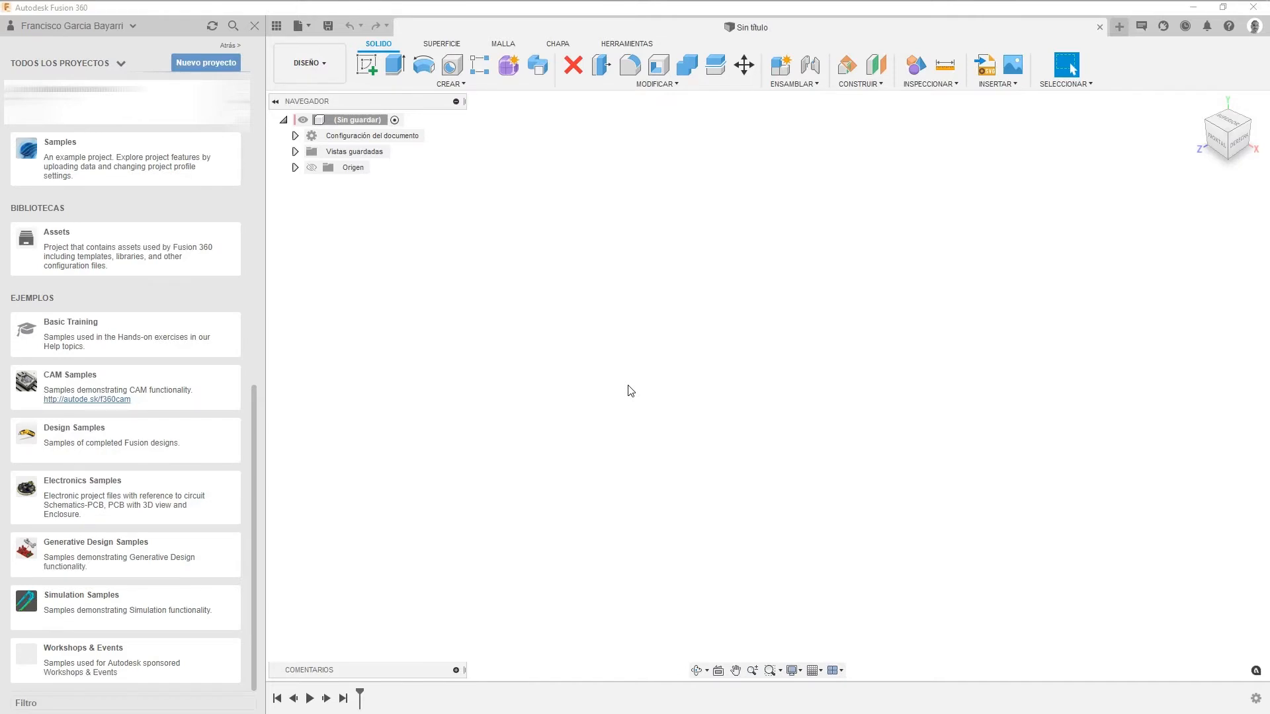
Switch to the CADvengers team and review its members before closing the project data.
{"action": "left_click", "coordinate": [88, 29]}
{"action": "left_click", "coordinate": [88, 29]}
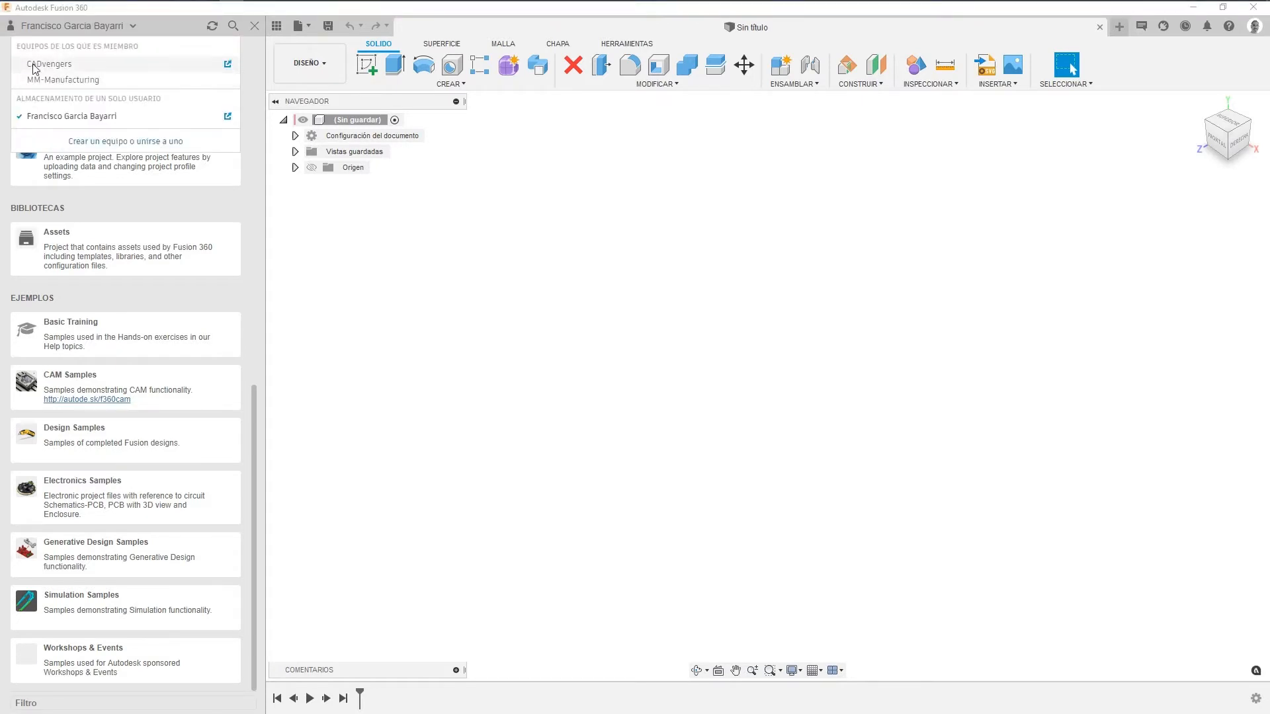
{"action": "left_click", "coordinate": [75, 65]}
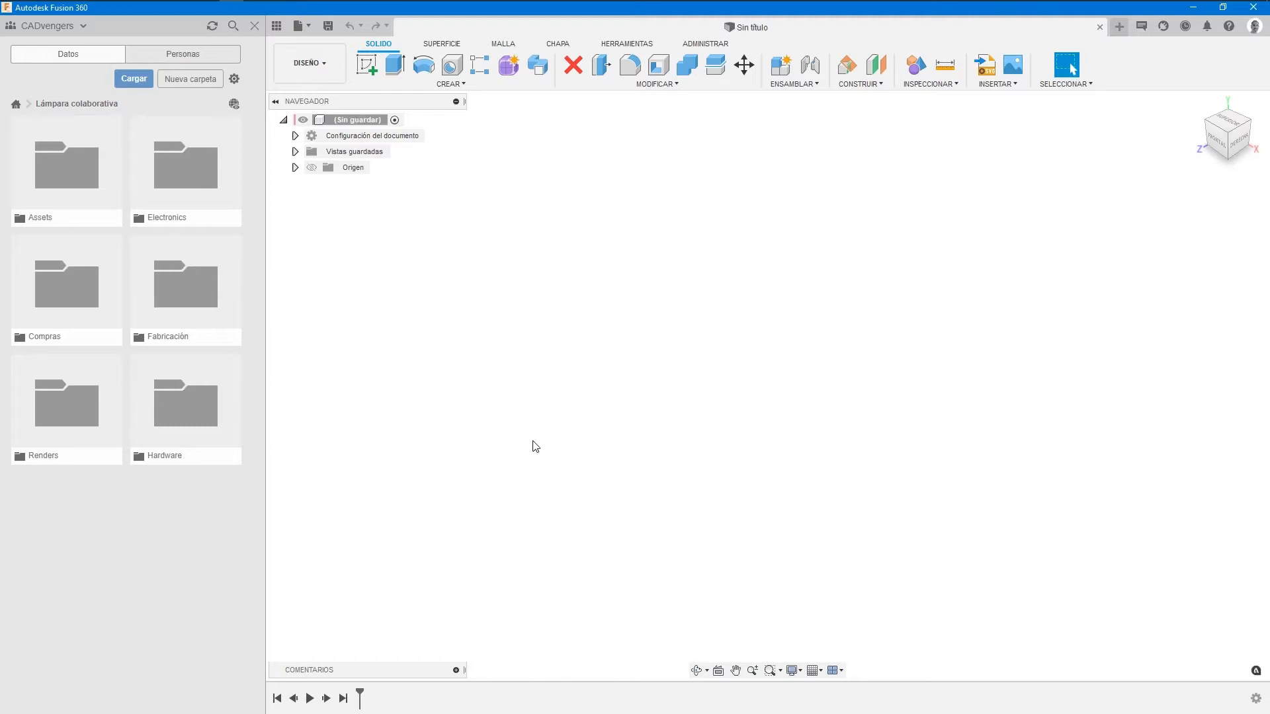
{"action": "left_click", "coordinate": [189, 55]}
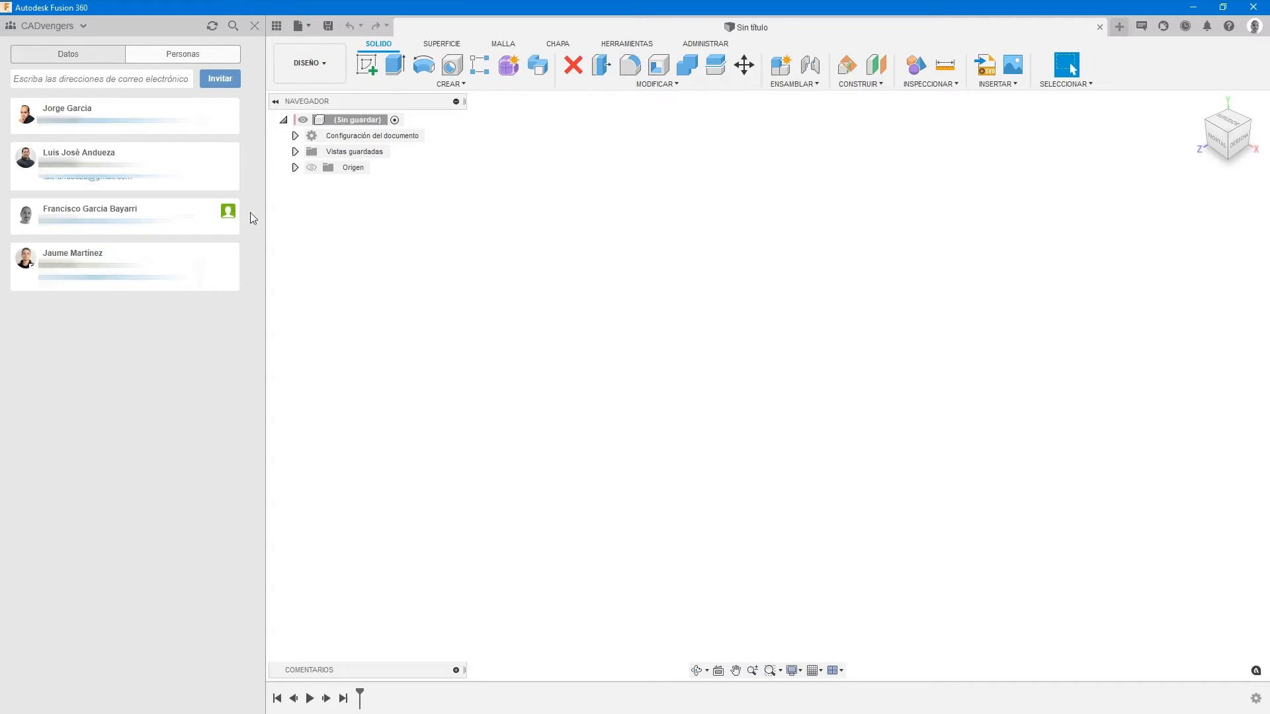
{"action": "left_click", "coordinate": [261, 25]}
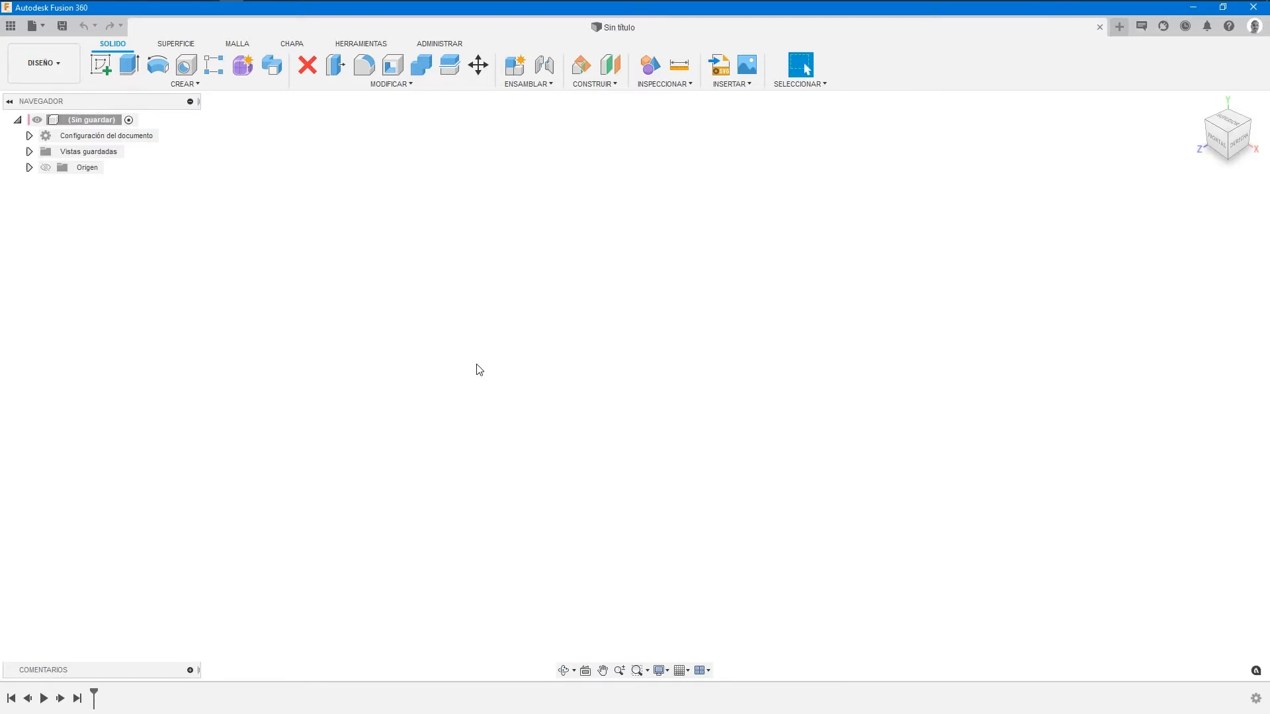
Create an internal standard component named BASE under the root of the untitled design.
{"action": "right_click", "coordinate": [100, 121]}
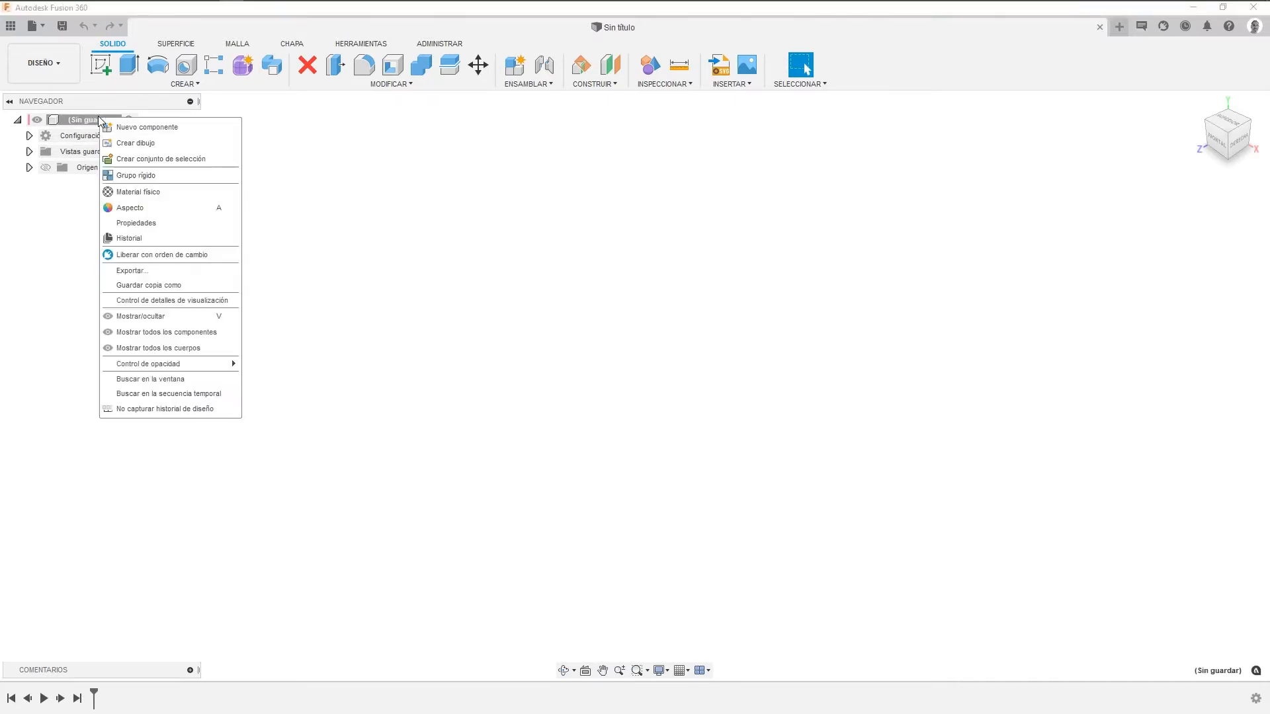
{"action": "left_click", "coordinate": [146, 127]}
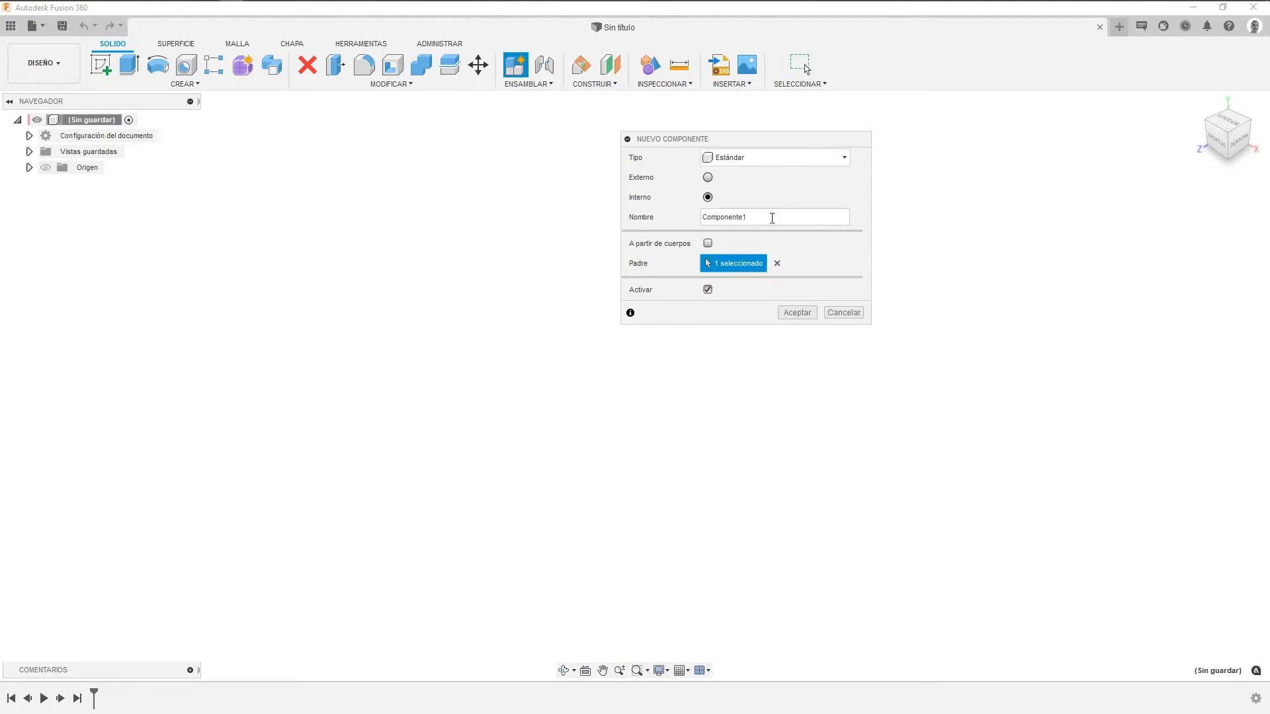
{"action": "left_click_drag", "start_coordinate": [771, 217], "coordinate": [670, 222]}
{"action": "type", "text": "b"}
{"action": "type", "text": "BASE"}
{"action": "left_click", "coordinate": [797, 313]}
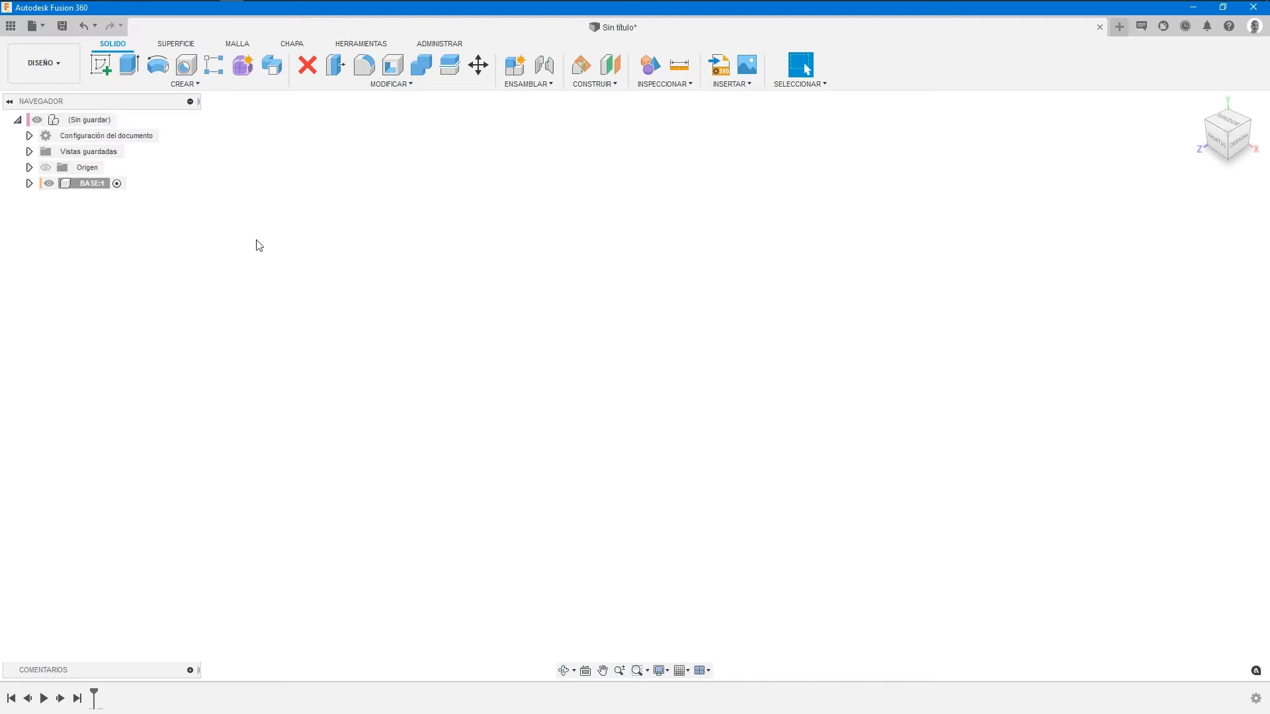
Create an internal standard component named TAPA_SUPERIOR_BASE inside the BASE component.
{"action": "left_click", "coordinate": [73, 184]}
{"action": "left_click", "coordinate": [118, 184]}
{"action": "right_click", "coordinate": [94, 185]}
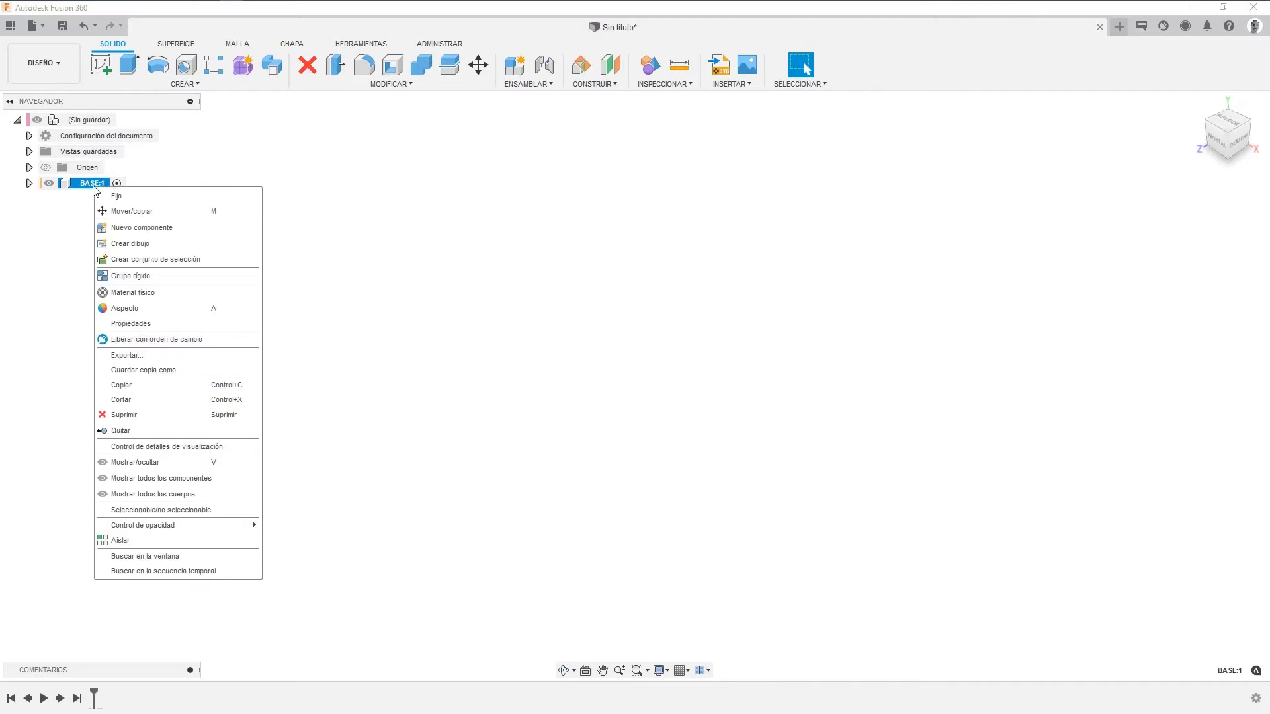
{"action": "left_click", "coordinate": [127, 231]}
{"action": "double_click", "coordinate": [755, 217]}
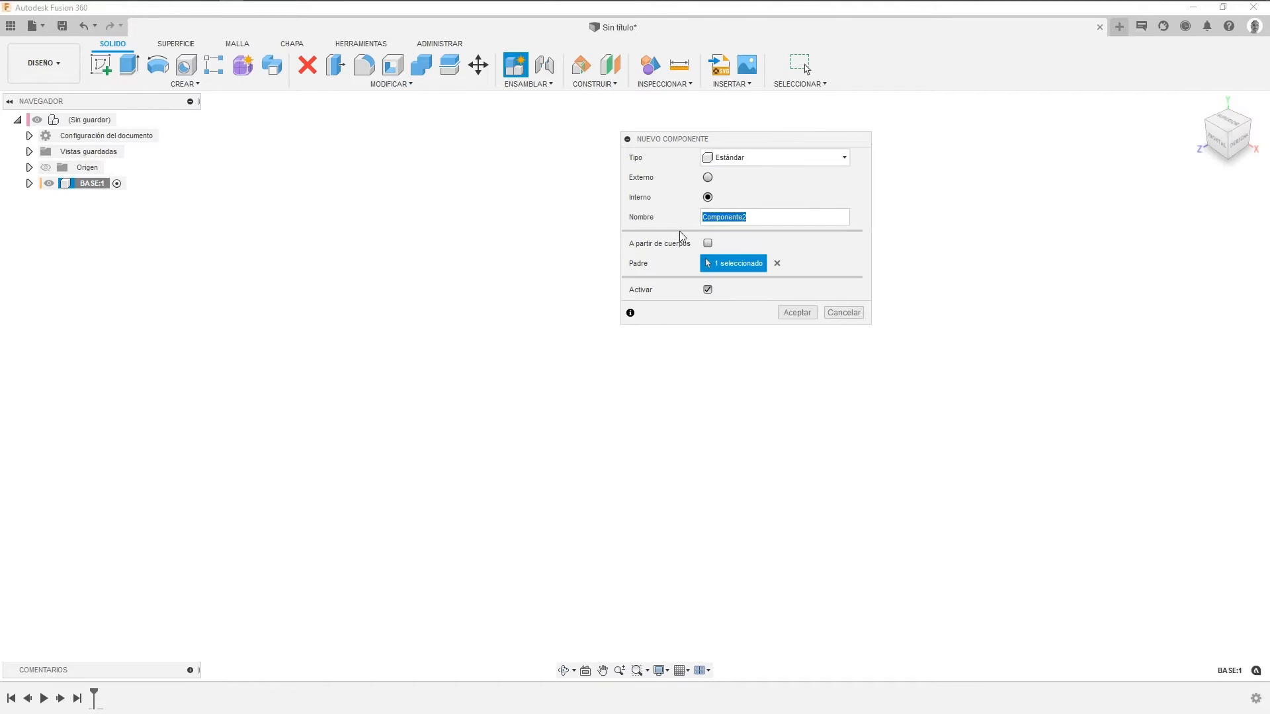
{"action": "type", "text": "tTAPA_SUPO"}
{"action": "key", "text": "BackSpace"}
{"action": "key", "text": "BackSpace"}
{"action": "key", "text": "BackSpace"}
{"action": "type", "text": "ERIOR_BASE"}
{"action": "left_click", "coordinate": [799, 313]}
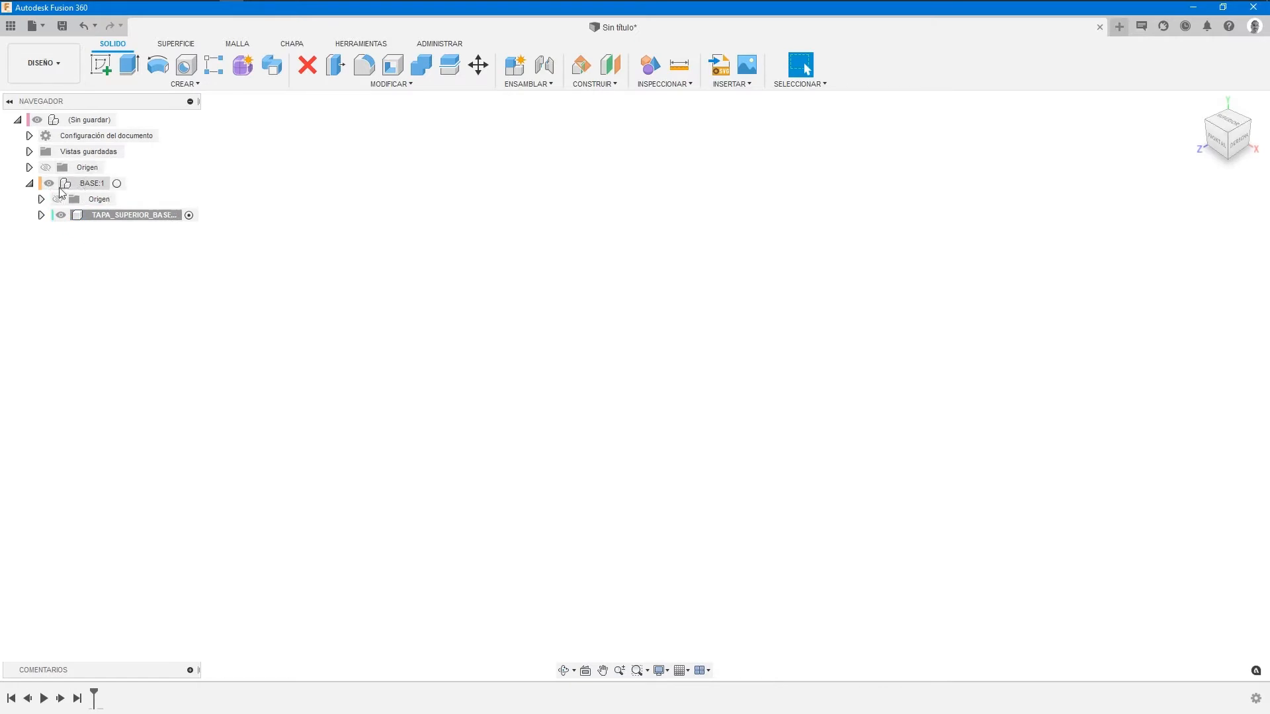
Create a sketch on the horizontal XZ origin plane within the TAPA_SUPERIOR_BASE component.
{"action": "left_click", "coordinate": [105, 213]}
{"action": "left_click", "coordinate": [96, 68]}
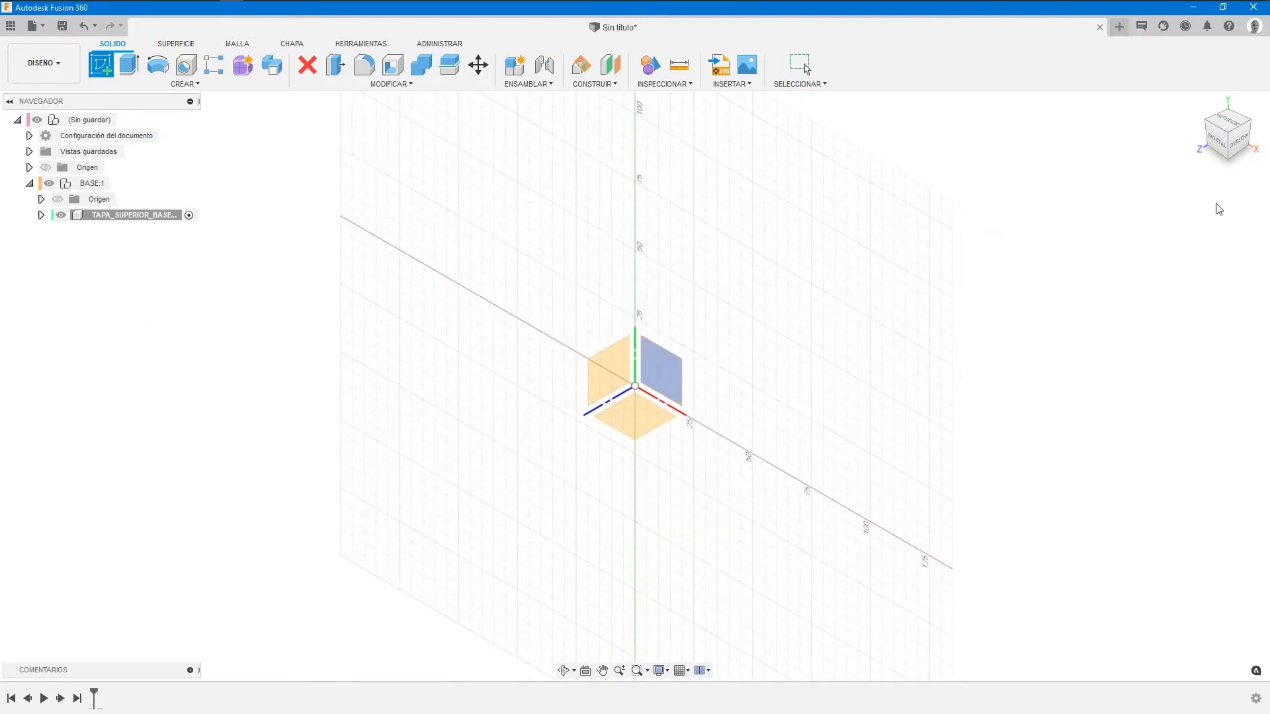
{"action": "left_click", "coordinate": [639, 423]}
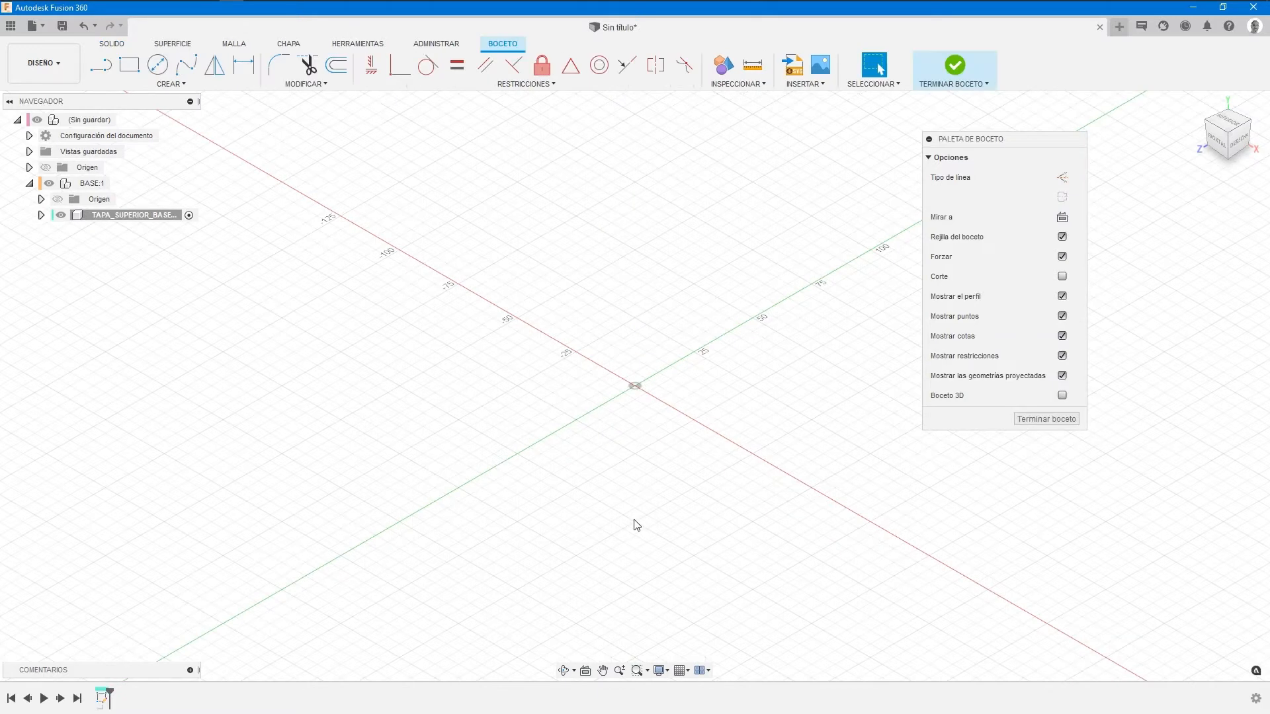
Draw a center rectangle 181 mm wide and 131 mm high from the origin and finish the sketch.
{"action": "left_click", "coordinate": [129, 64]}
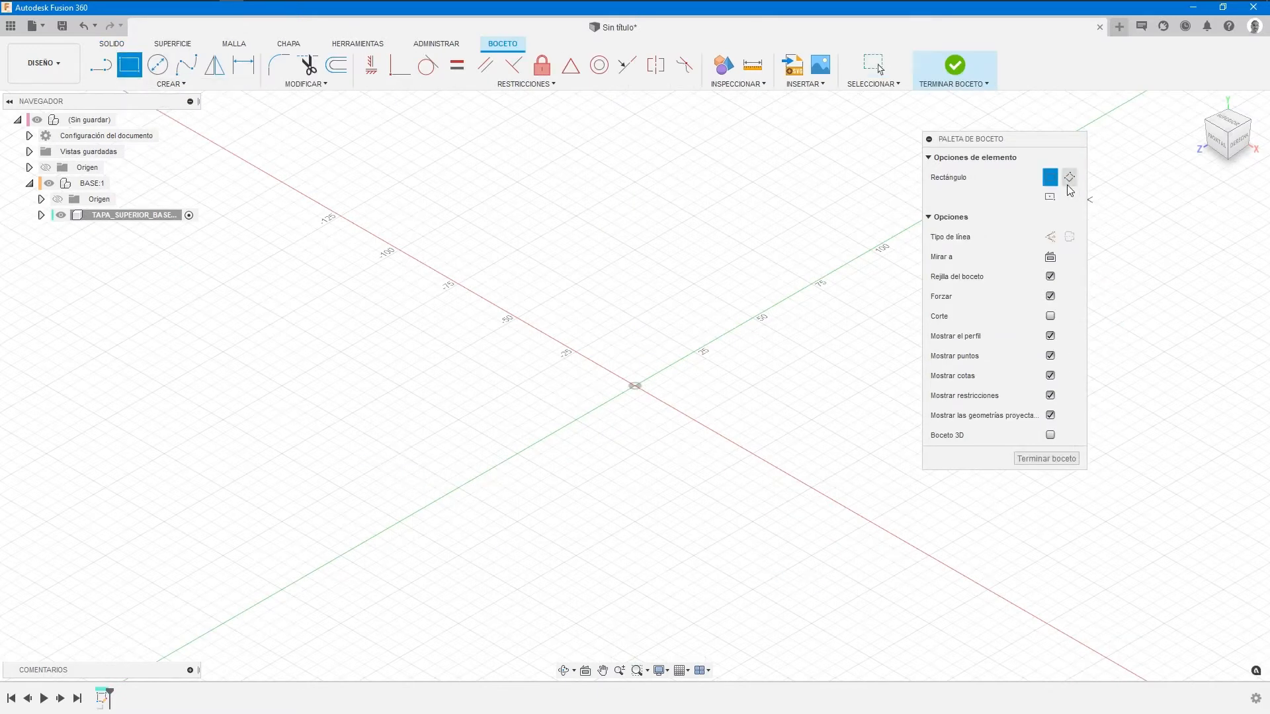
{"action": "left_click", "coordinate": [1050, 198]}
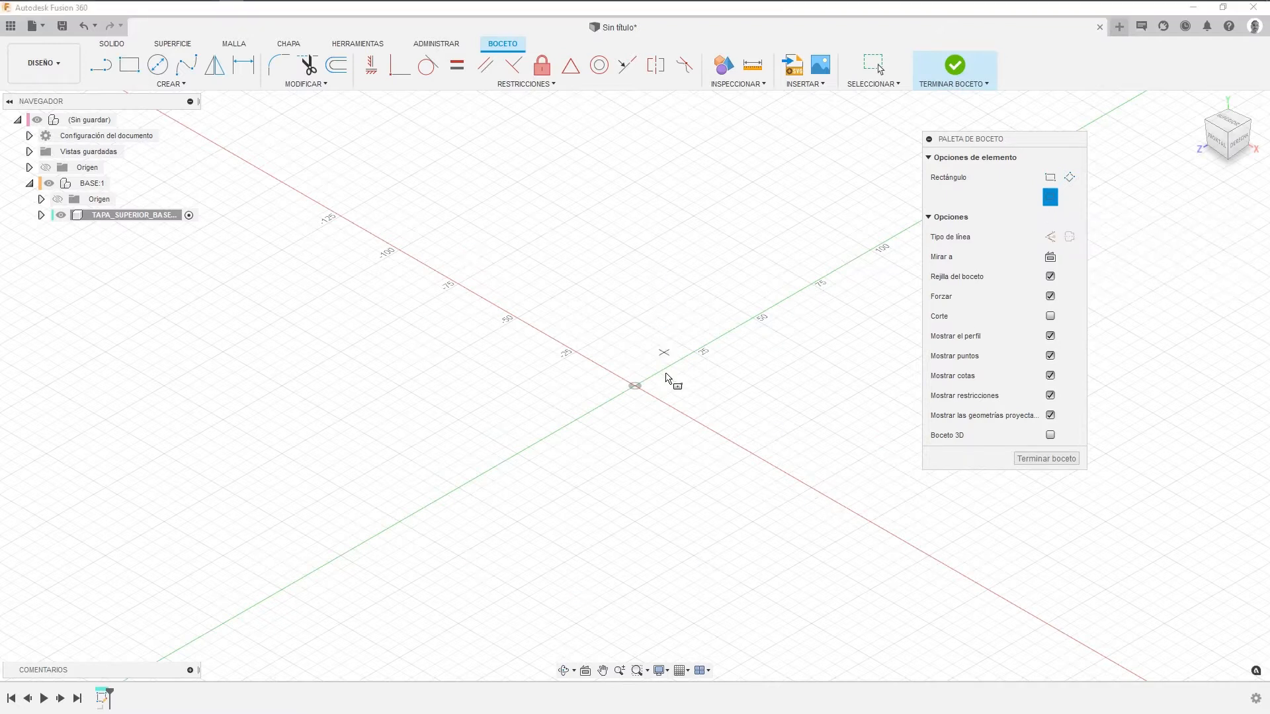
{"action": "left_click", "coordinate": [1216, 132]}
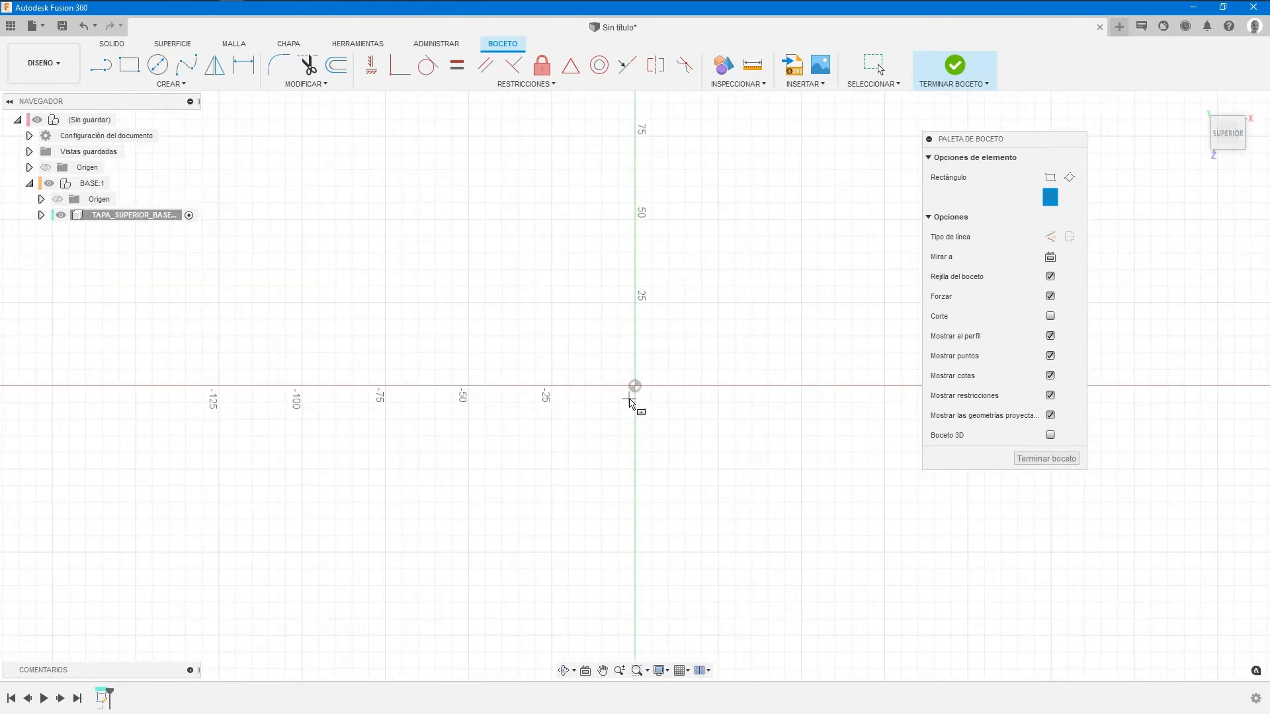
{"action": "left_click", "coordinate": [638, 391]}
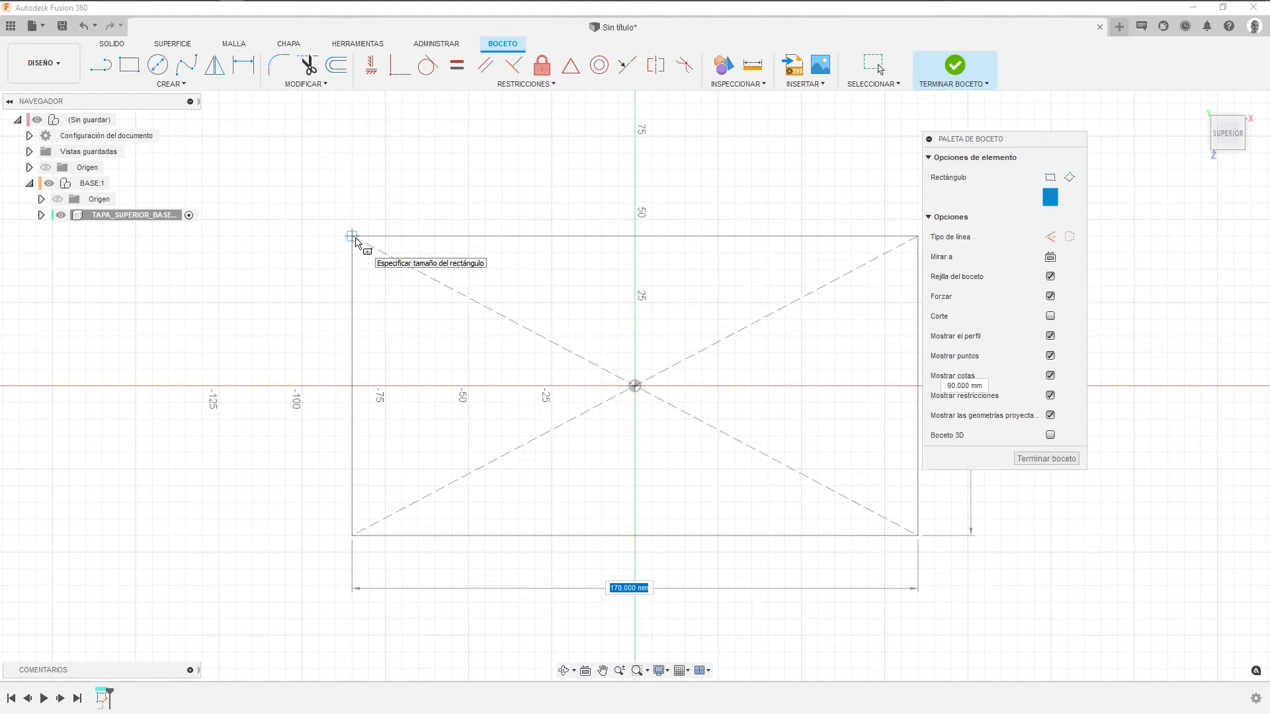
{"action": "type", "text": "181"}
{"action": "key", "text": "Tab"}
{"action": "type", "text": "131"}
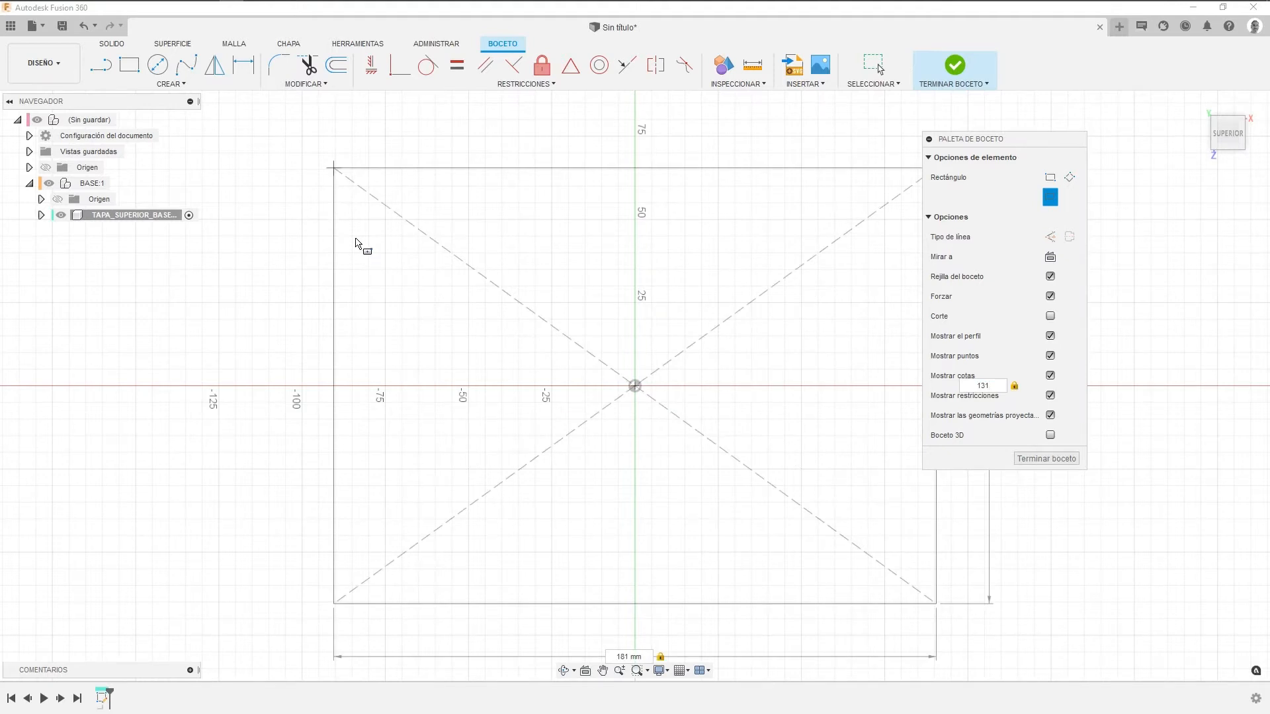
{"action": "key", "text": "Tab"}
{"action": "key", "text": "Return"}
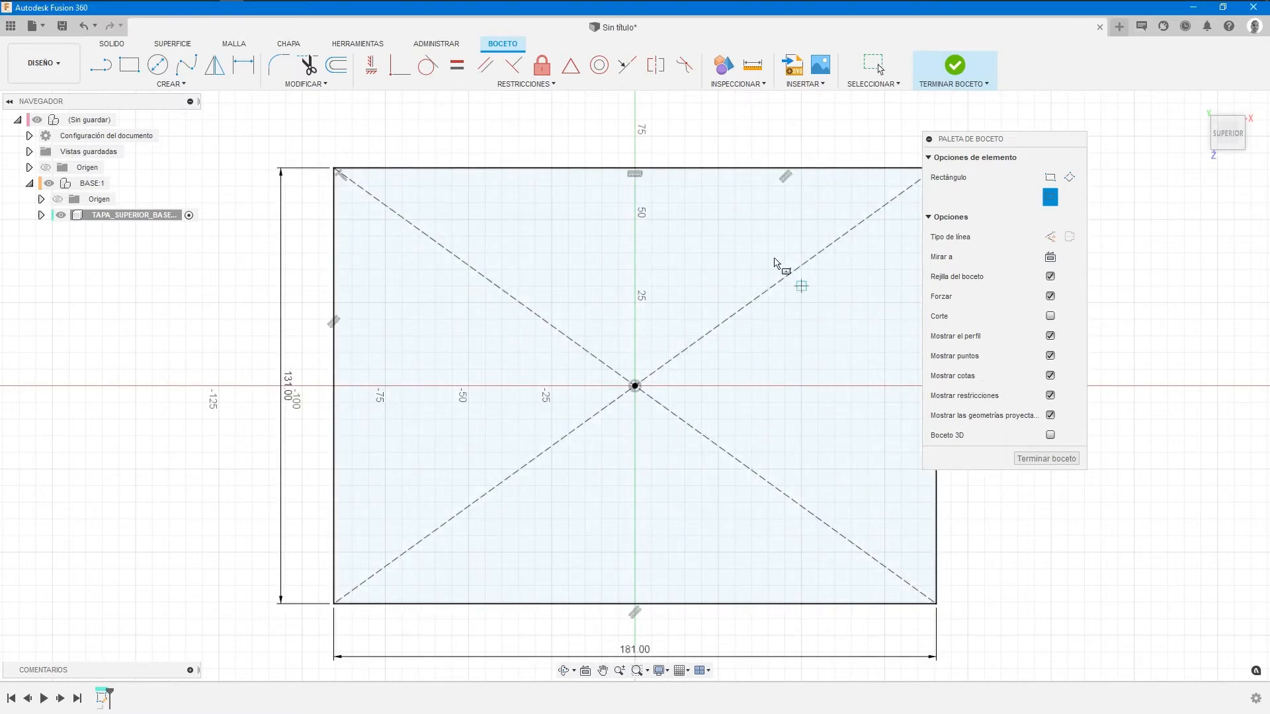
{"action": "left_click", "coordinate": [955, 66]}
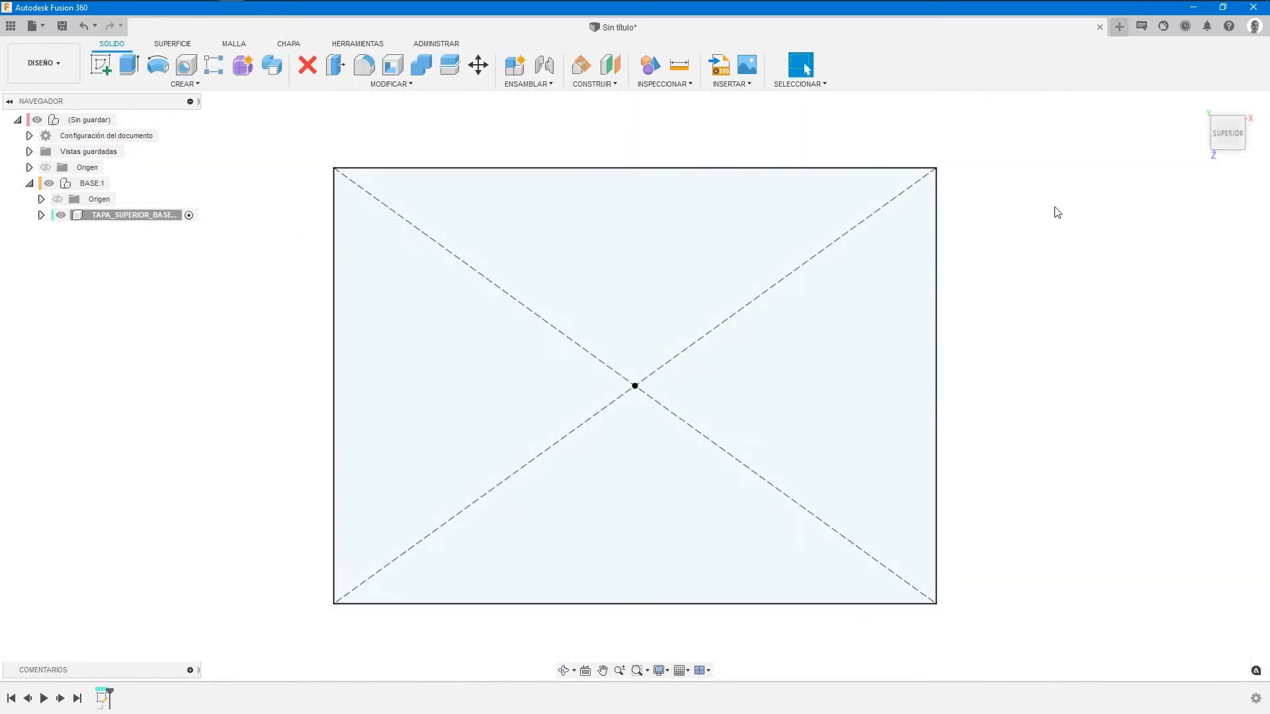
Extrude the rectangular profile 15 mm upward to one side as a new body.
{"action": "left_click", "coordinate": [1197, 104]}
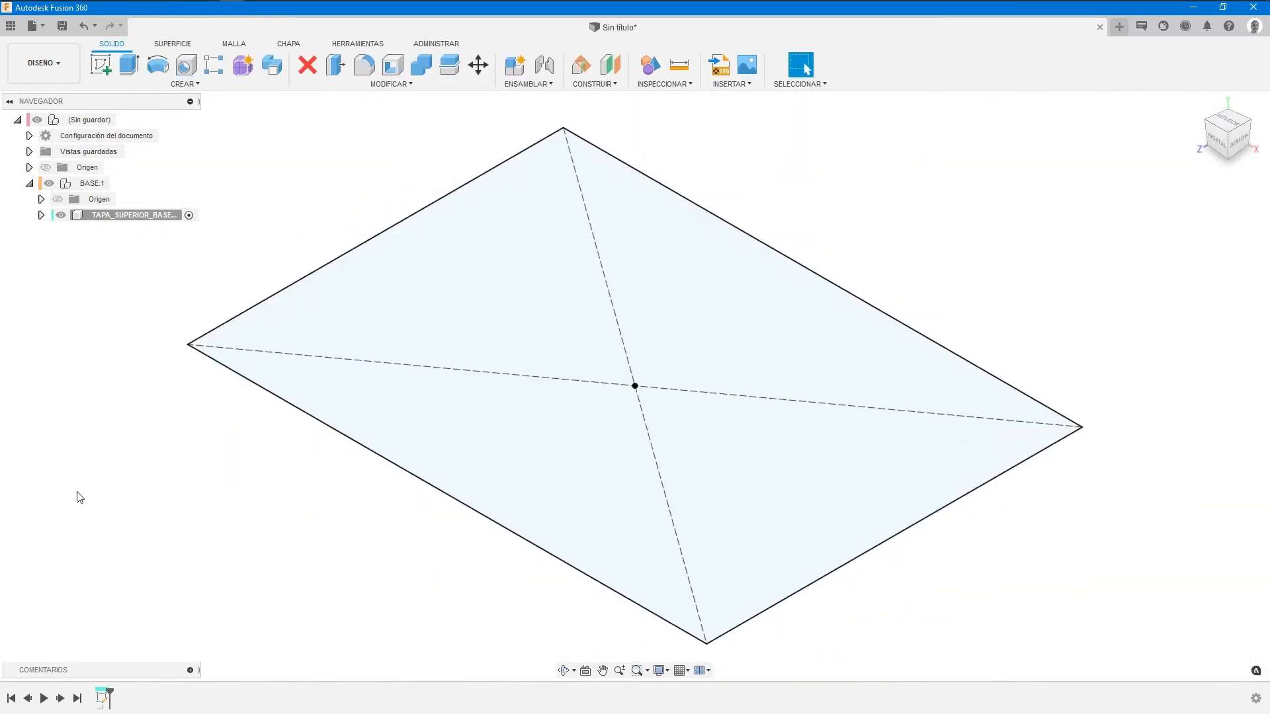
{"action": "left_click", "coordinate": [129, 65]}
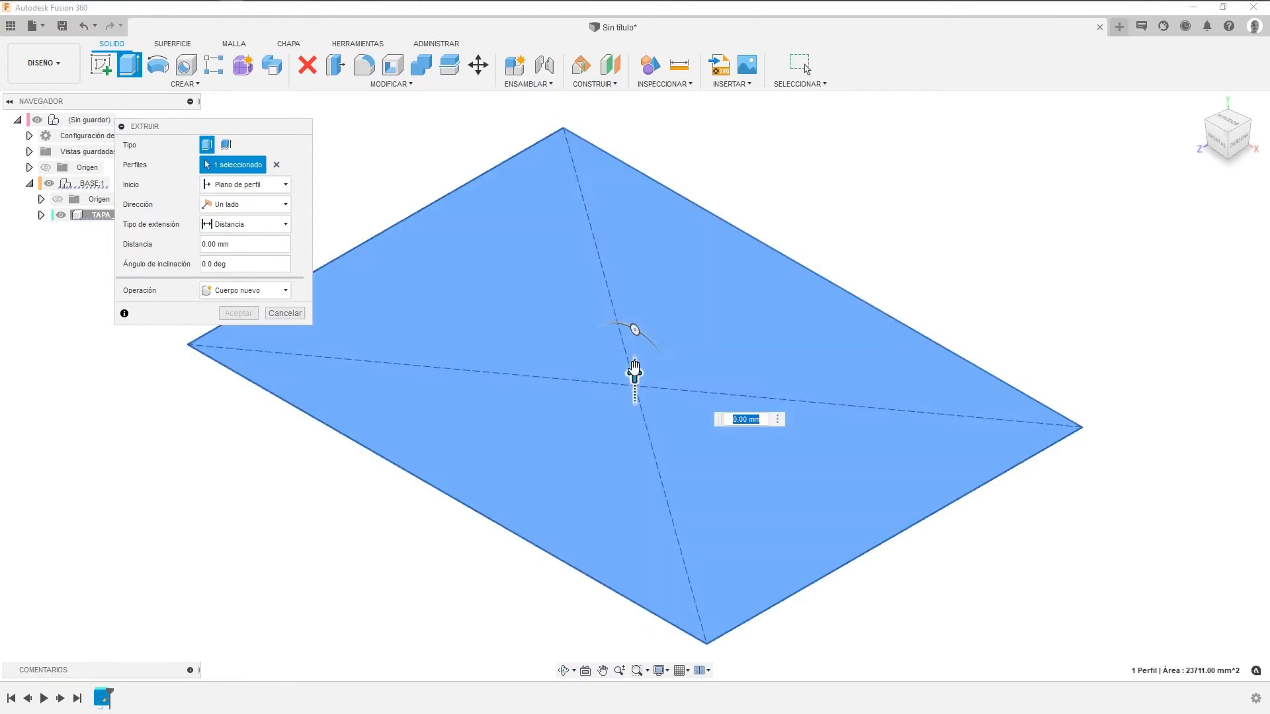
{"action": "left_click_drag", "start_coordinate": [635, 373], "coordinate": [635, 311]}
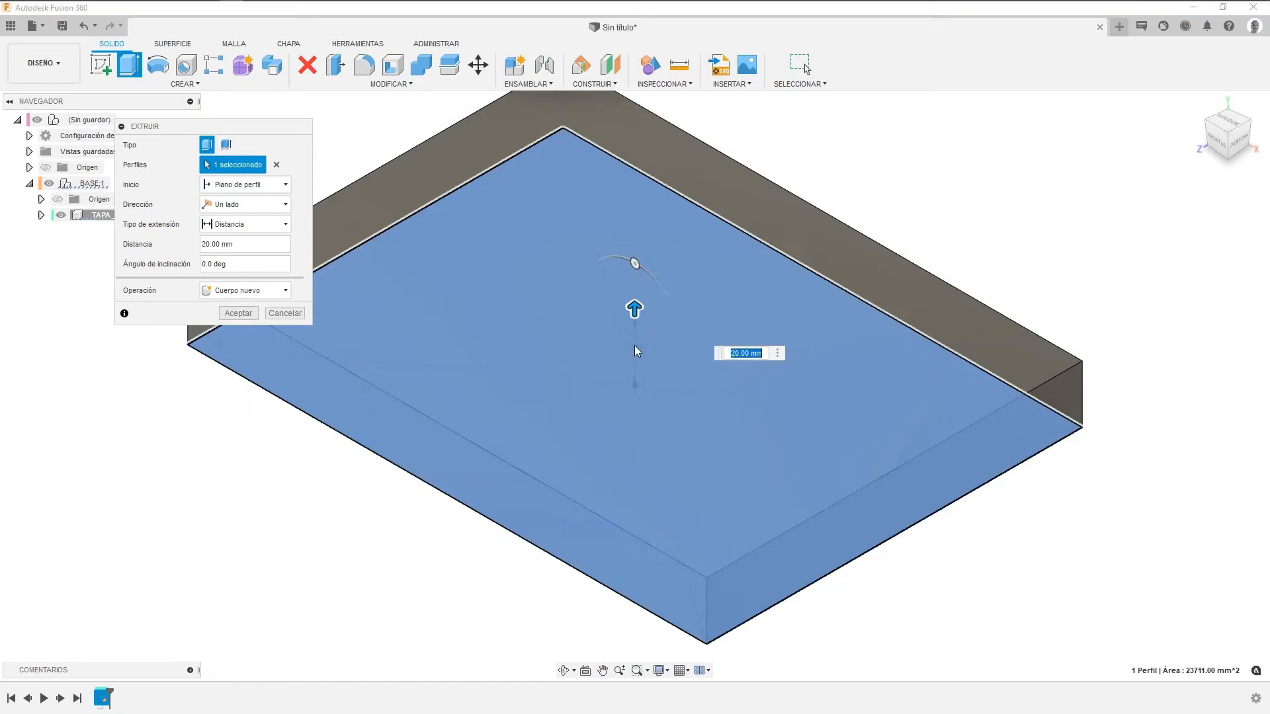
{"action": "type", "text": "15"}
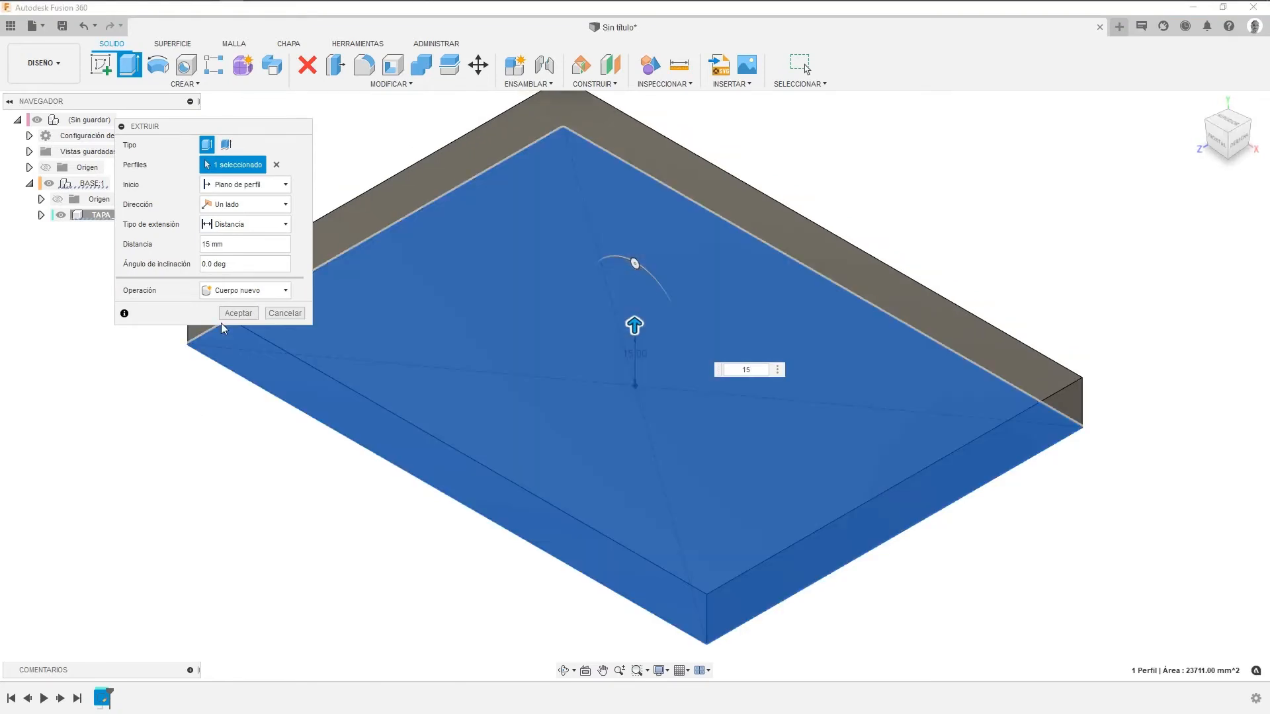
{"action": "left_click", "coordinate": [237, 314]}
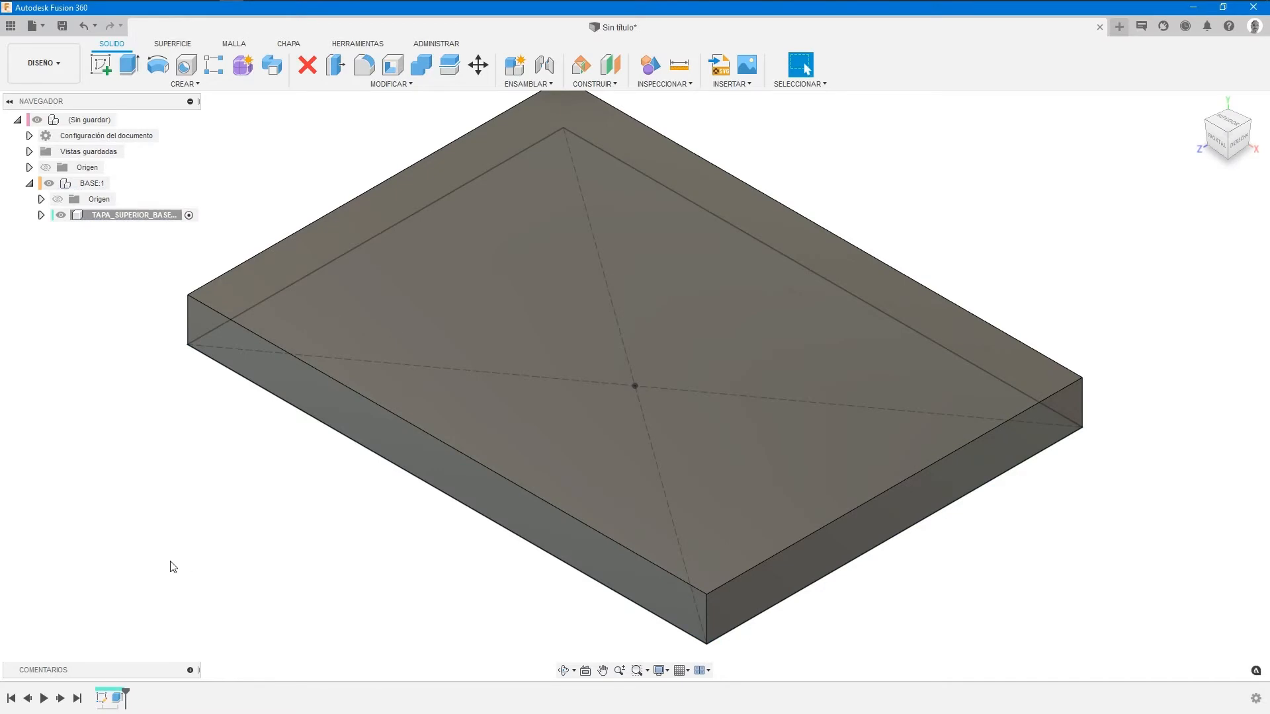
Create a sketch on the top face of the extruded plate.
{"action": "left_click", "coordinate": [449, 318]}
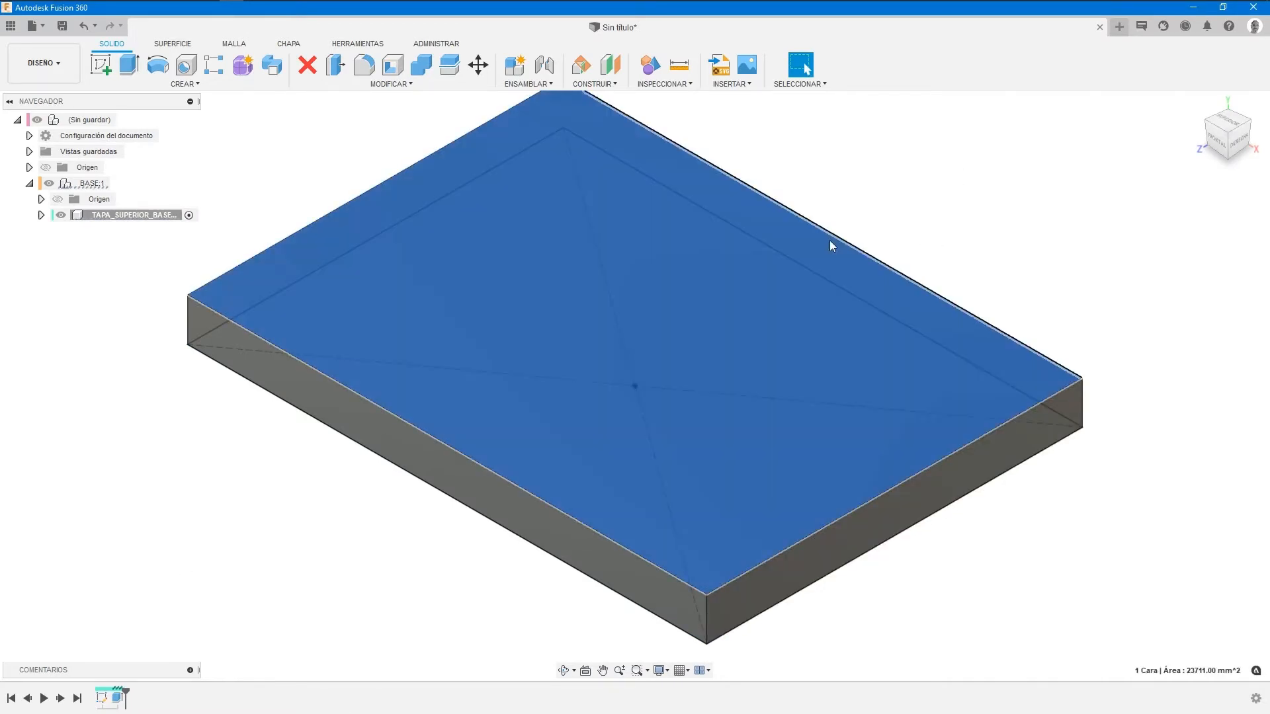
{"action": "right_click", "coordinate": [882, 177]}
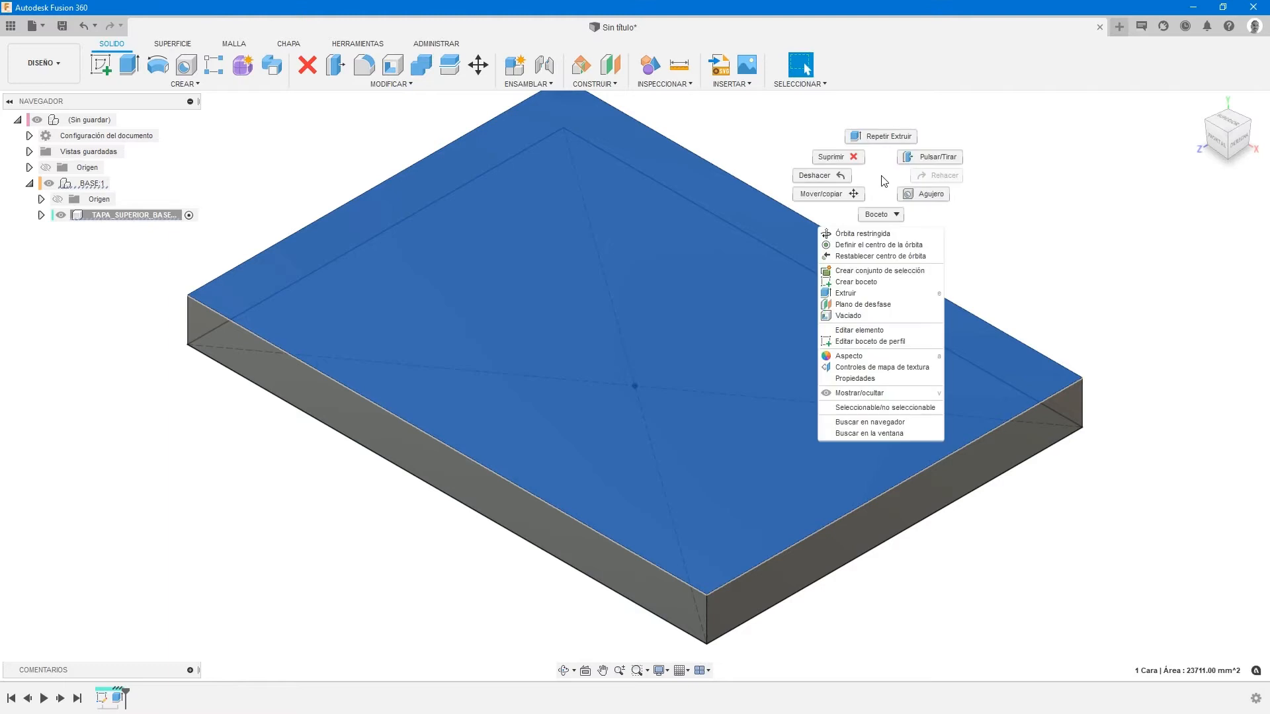
{"action": "left_click", "coordinate": [856, 281]}
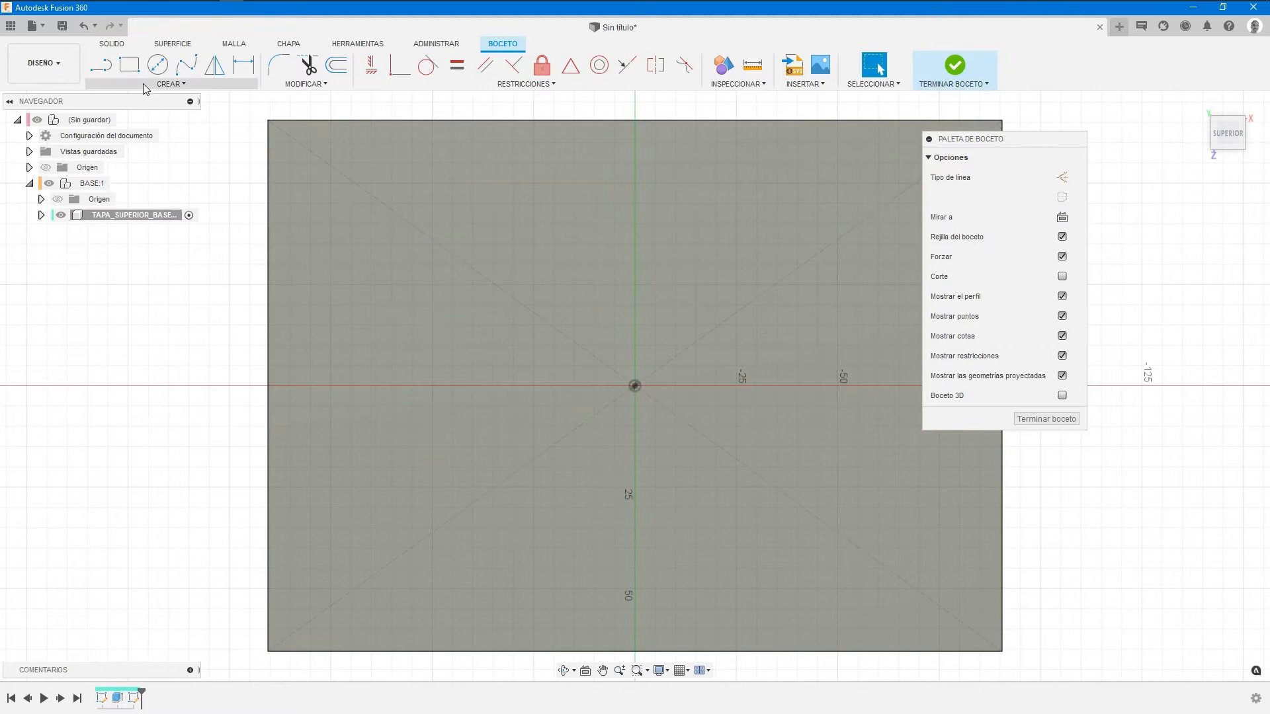
Draw a two-point rectangle outside the plate, beyond its long rear edge near the vertical sketch axis.
{"action": "left_click", "coordinate": [129, 65]}
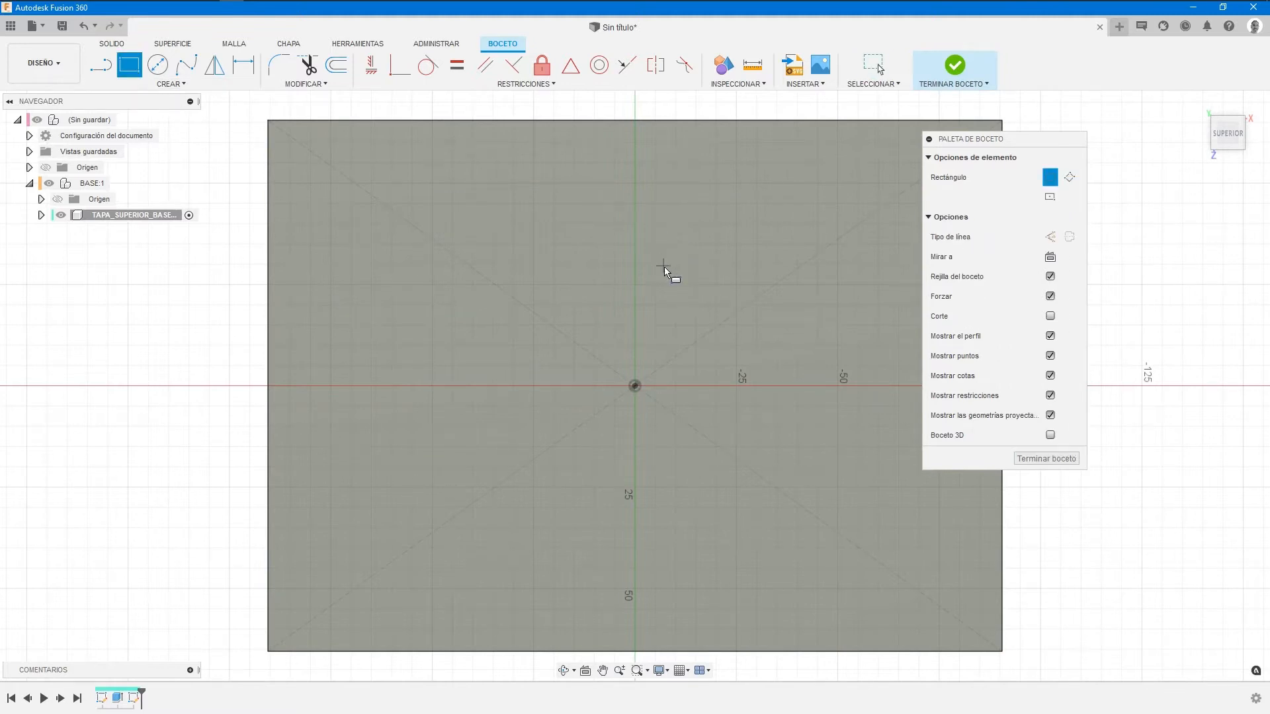
{"action": "scroll", "coordinate": [665, 267], "scroll_direction": "down", "scroll_amount": 3}
{"action": "mouse_move", "coordinate": [686, 284]}
{"action": "middle_mouse_down"}
{"action": "mouse_move", "coordinate": [695, 275]}
{"action": "mouse_move", "coordinate": [556, 394]}
{"action": "middle_mouse_up"}
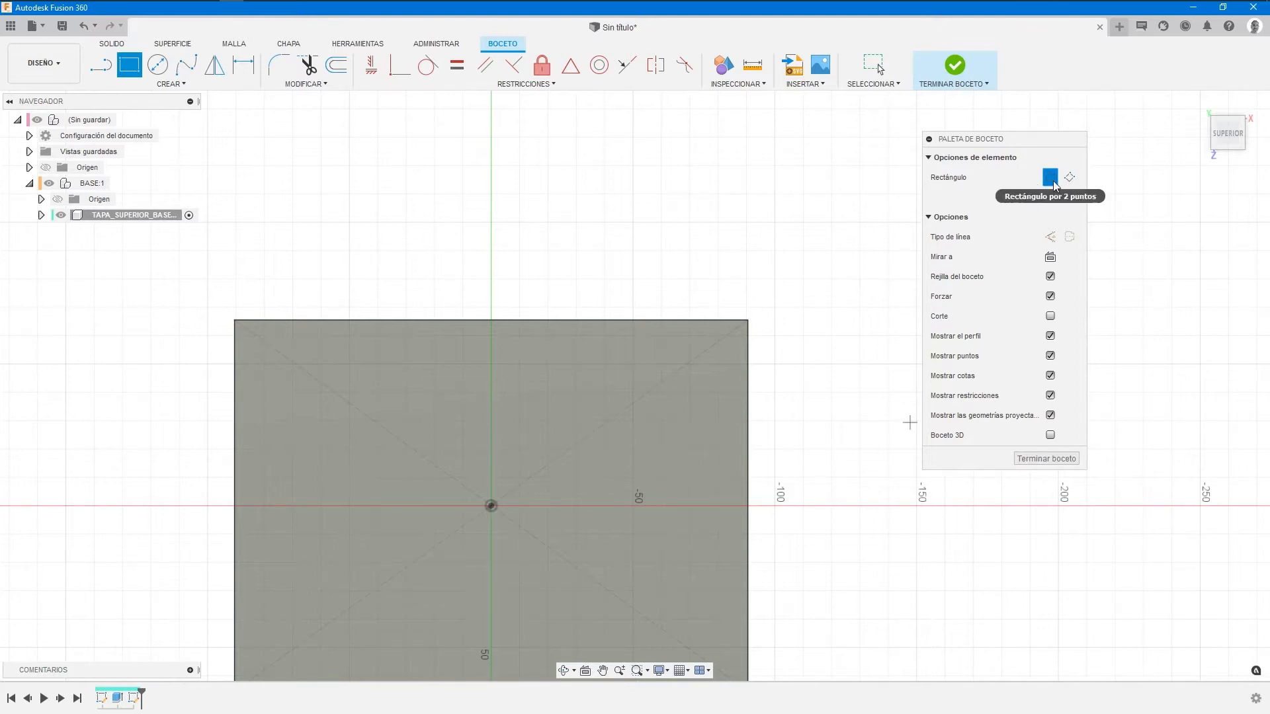
{"action": "middle_click_drag", "start_coordinate": [629, 204], "coordinate": [616, 258]}
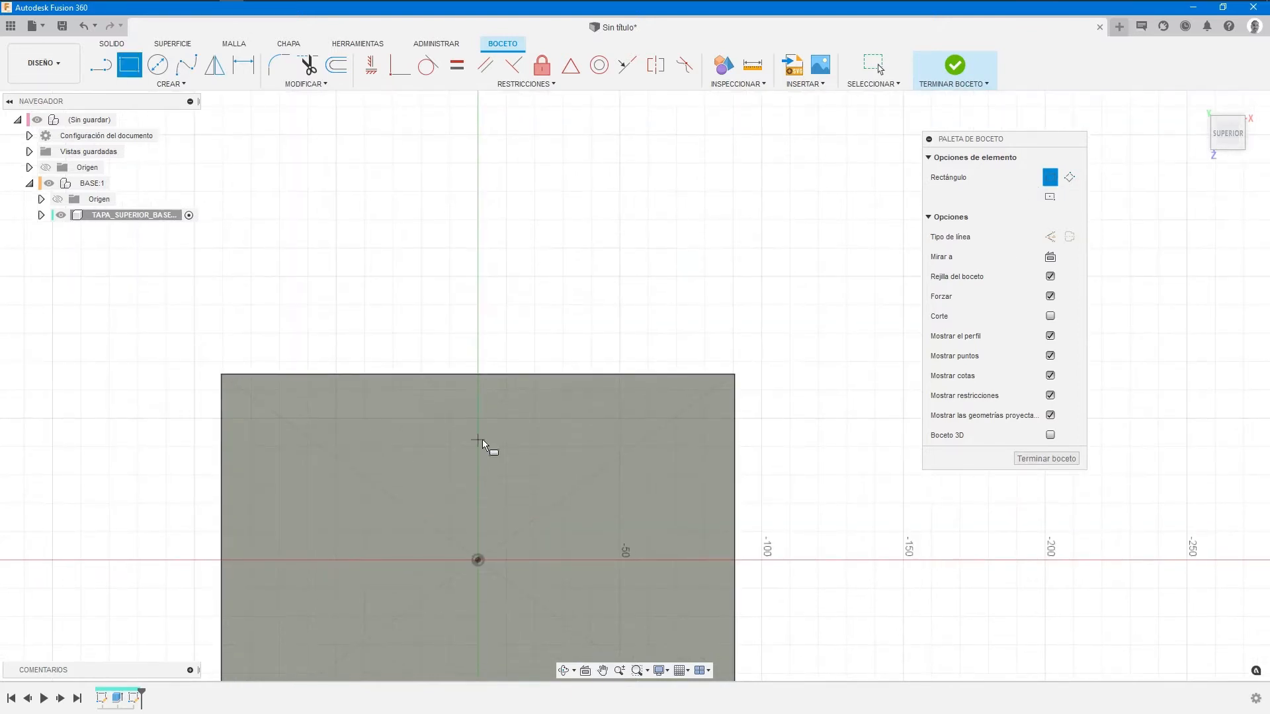
{"action": "middle_click_drag", "start_coordinate": [566, 319], "coordinate": [569, 349]}
{"action": "key", "text": "r"}
{"action": "left_click", "coordinate": [473, 170]}
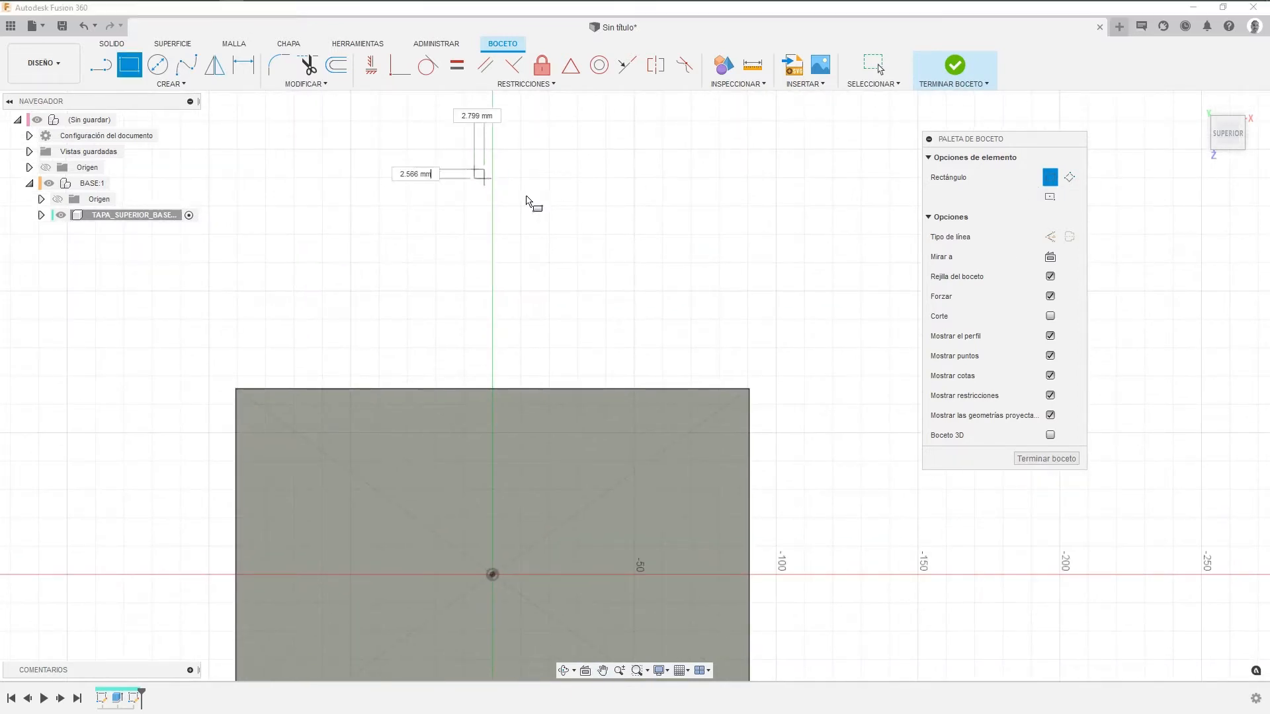
{"action": "left_click", "coordinate": [630, 334]}
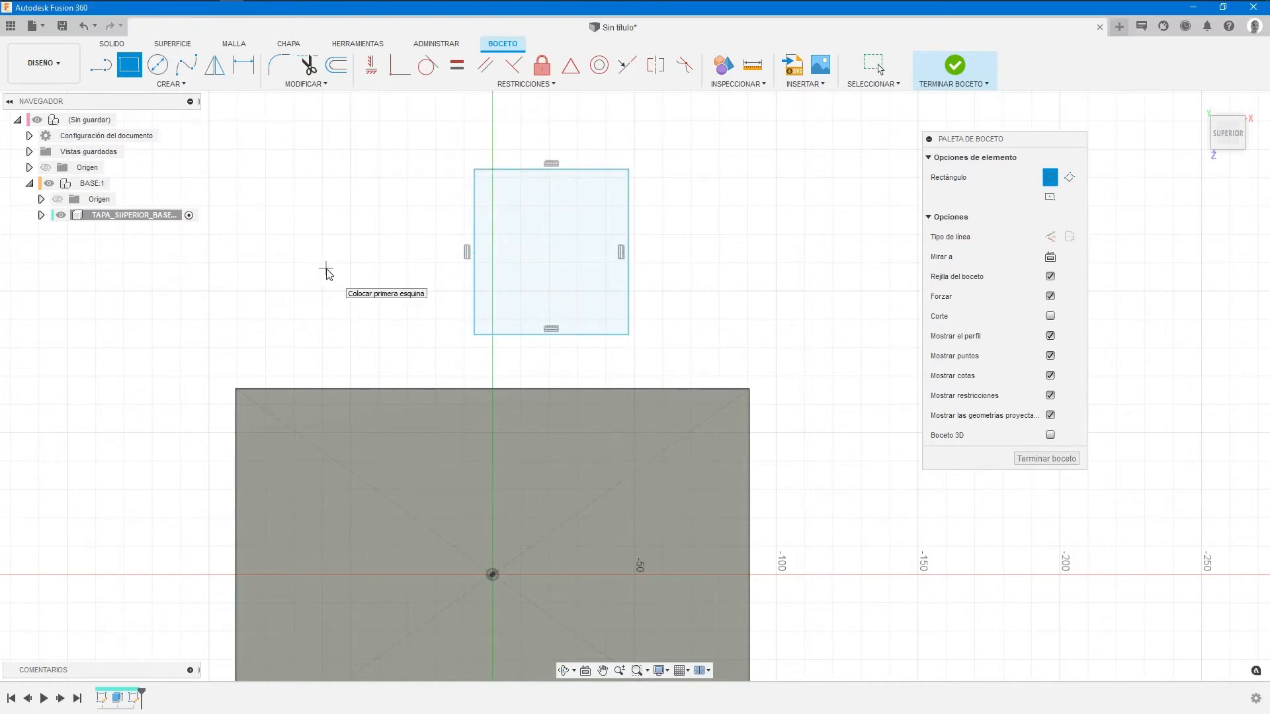
{"action": "key", "text": "Escape"}
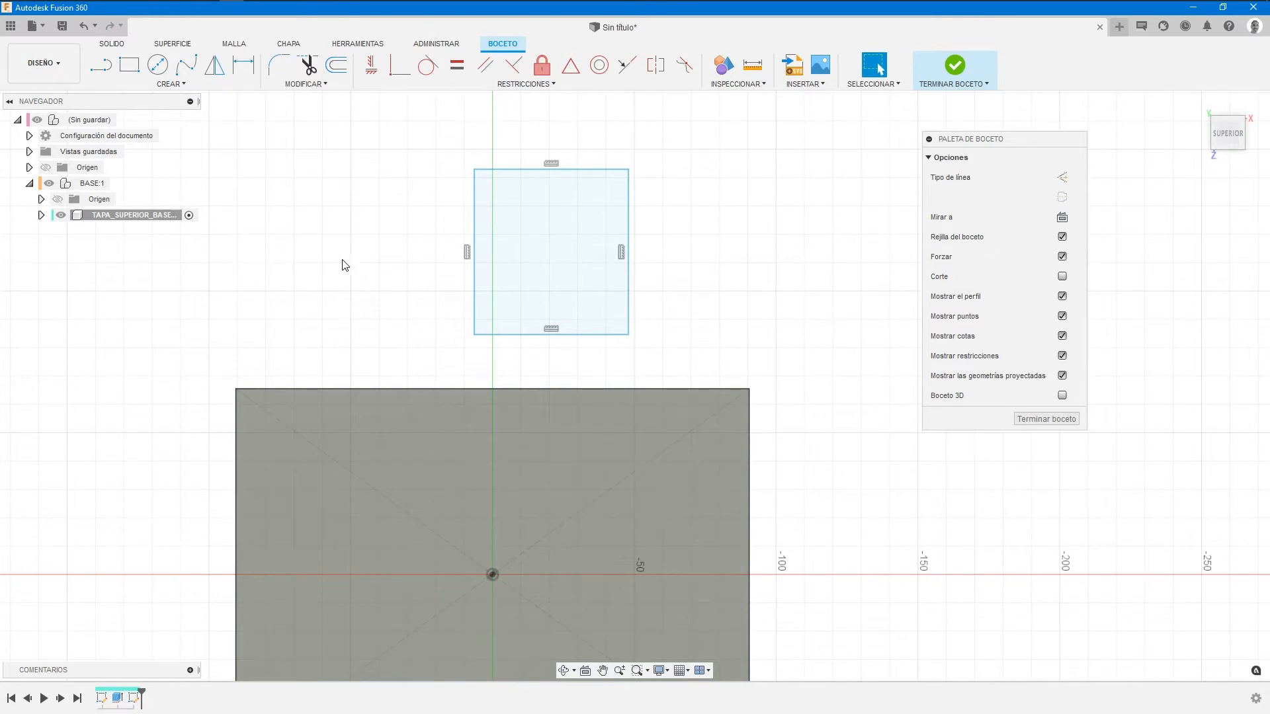
Apply an Equal constraint to two adjacent sides of the new rectangle to make it a square.
{"action": "left_click_drag", "start_coordinate": [507, 156], "coordinate": [384, 238]}
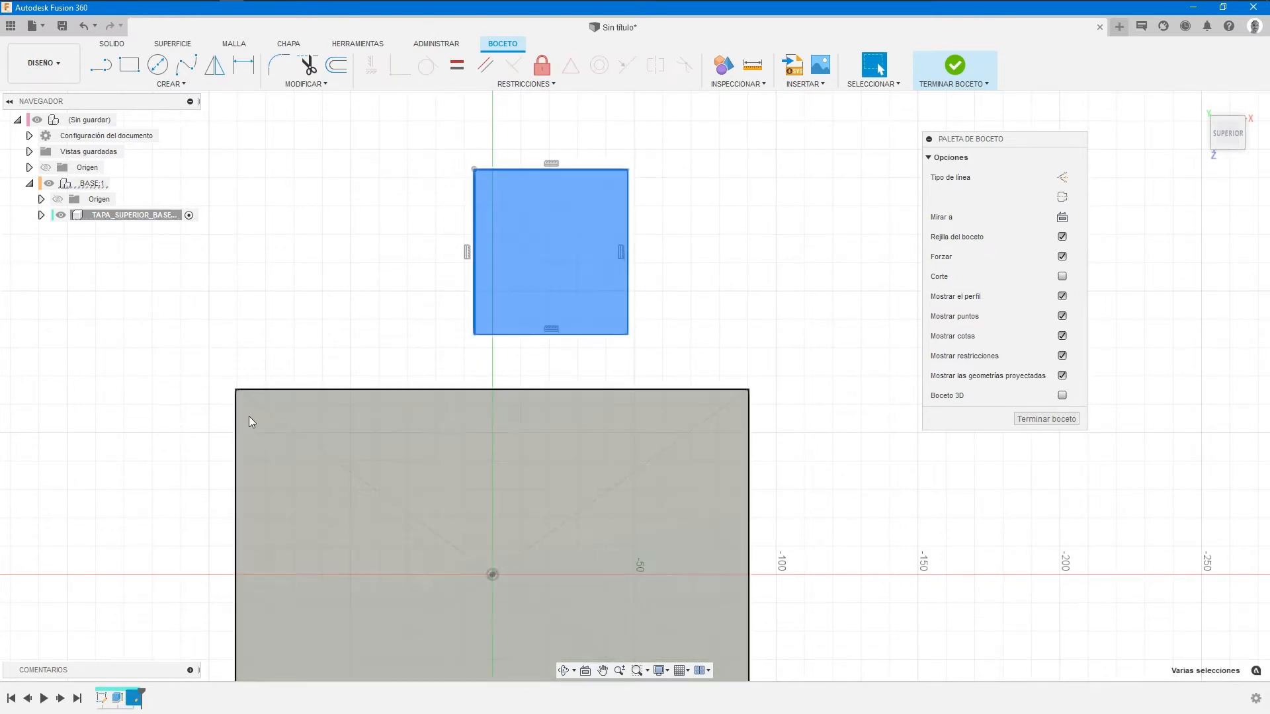
{"action": "left_click", "coordinate": [457, 66]}
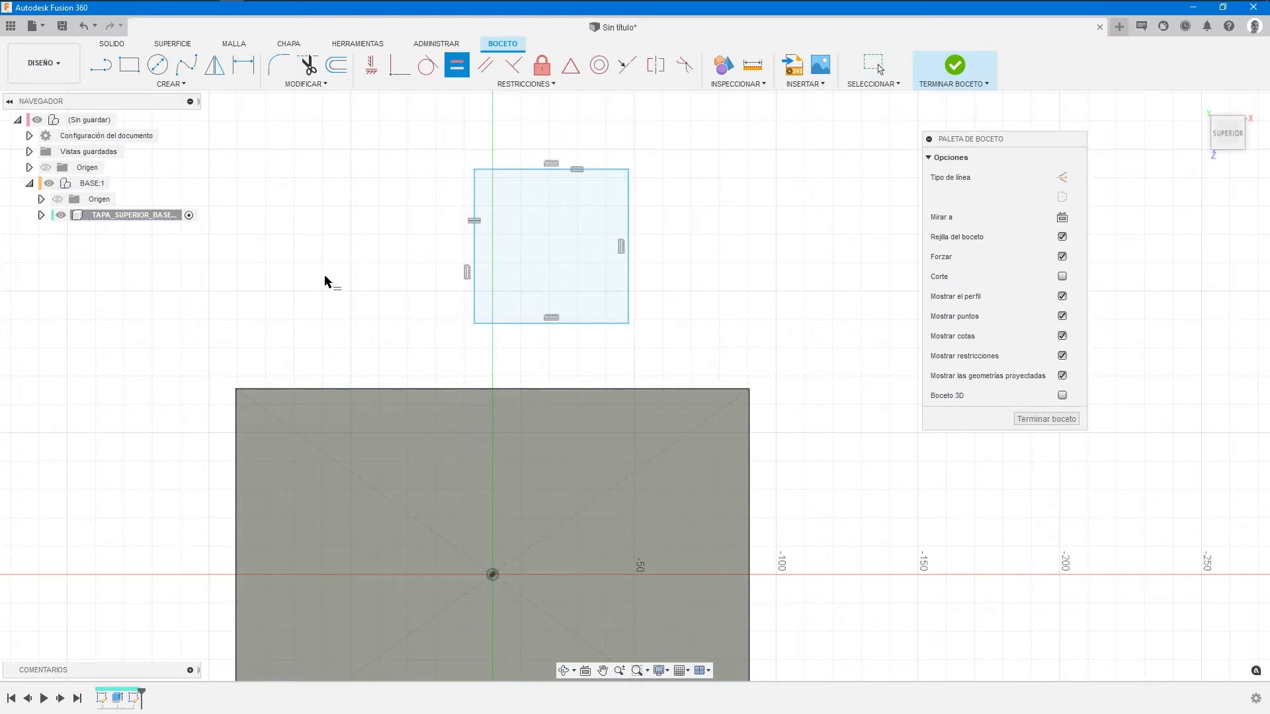
Dimension one side of the square and set its length to 90 mm.
{"action": "key", "text": "Escape"}
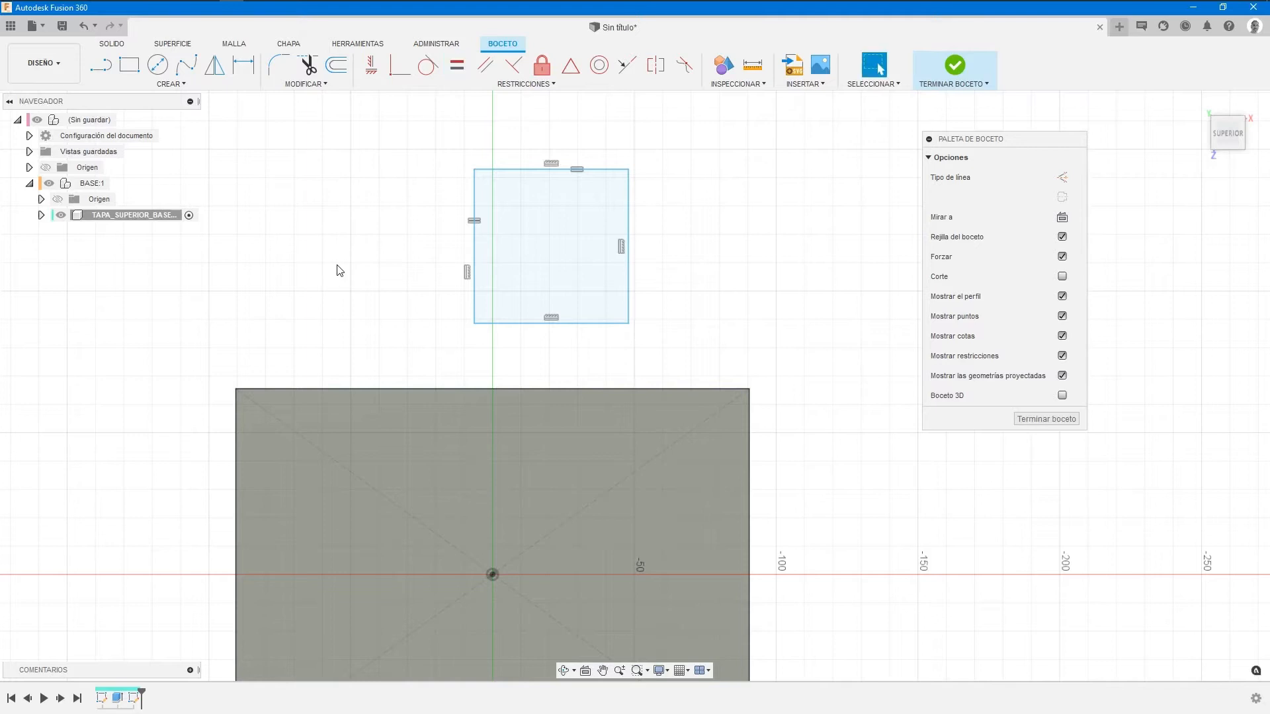
{"action": "left_click", "coordinate": [249, 71]}
{"action": "left_click", "coordinate": [474, 227]}
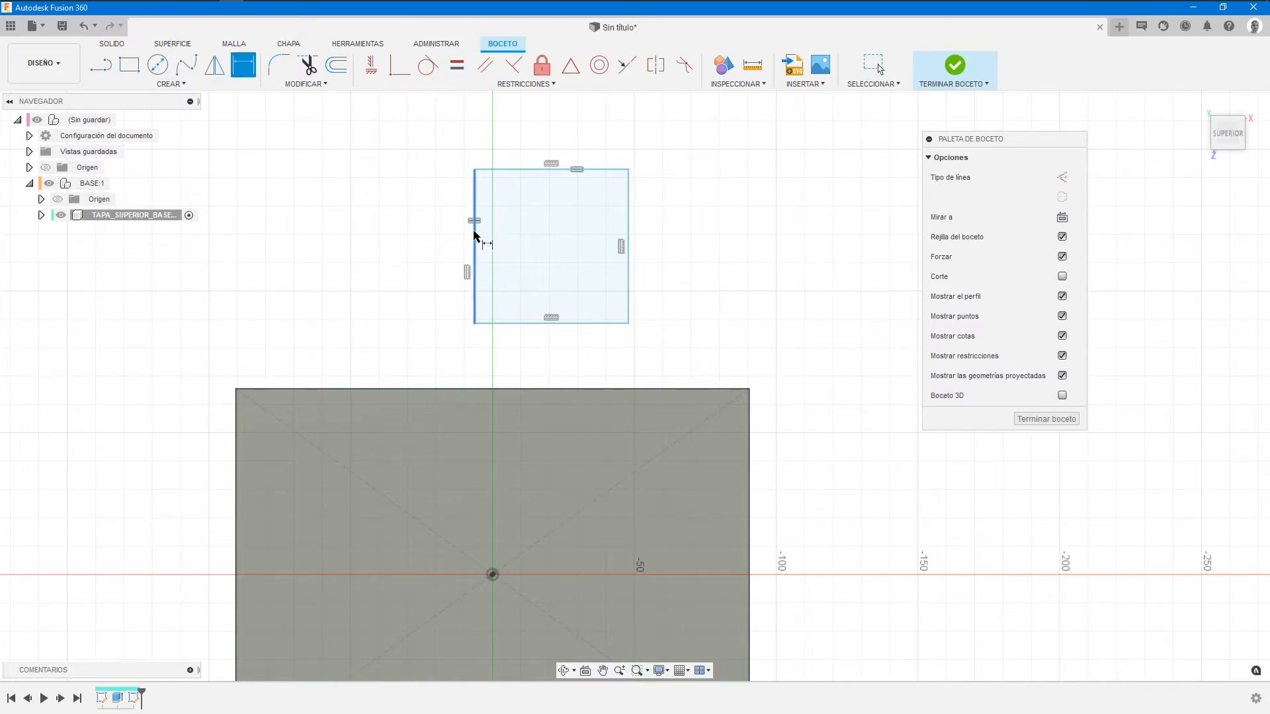
{"action": "left_click", "coordinate": [365, 248]}
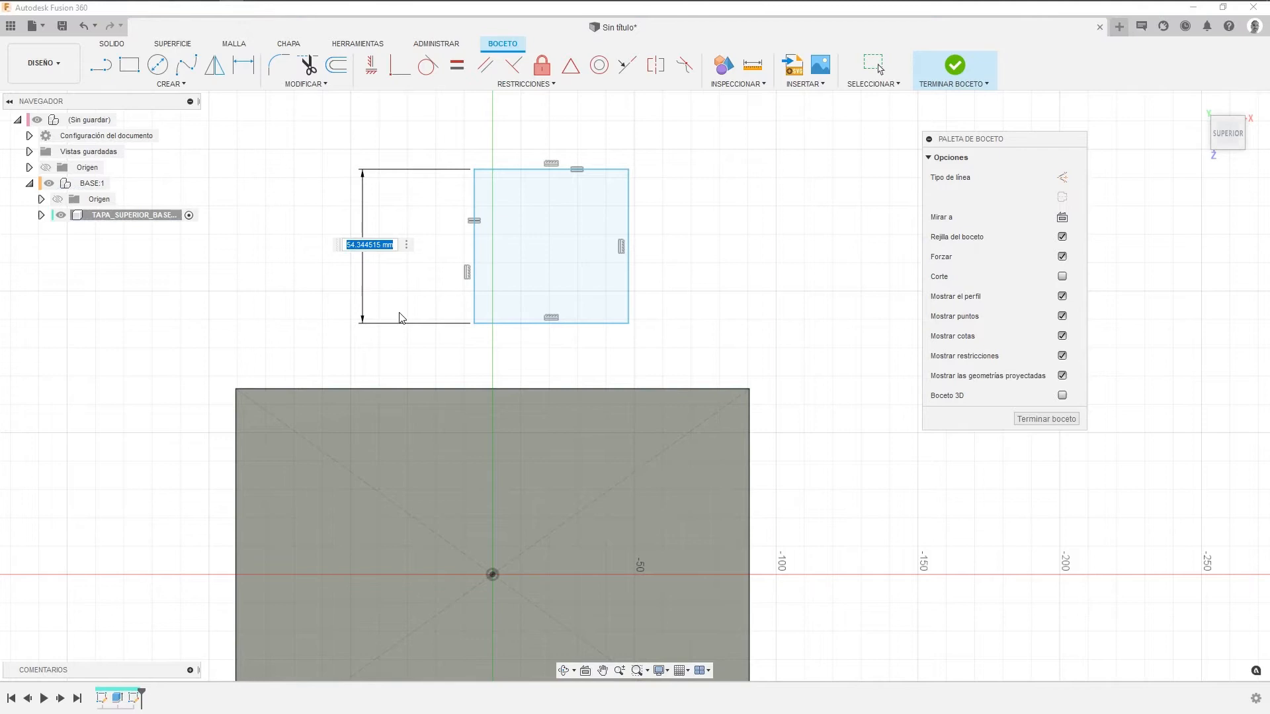
{"action": "type", "text": "90"}
{"action": "key", "text": "Return"}
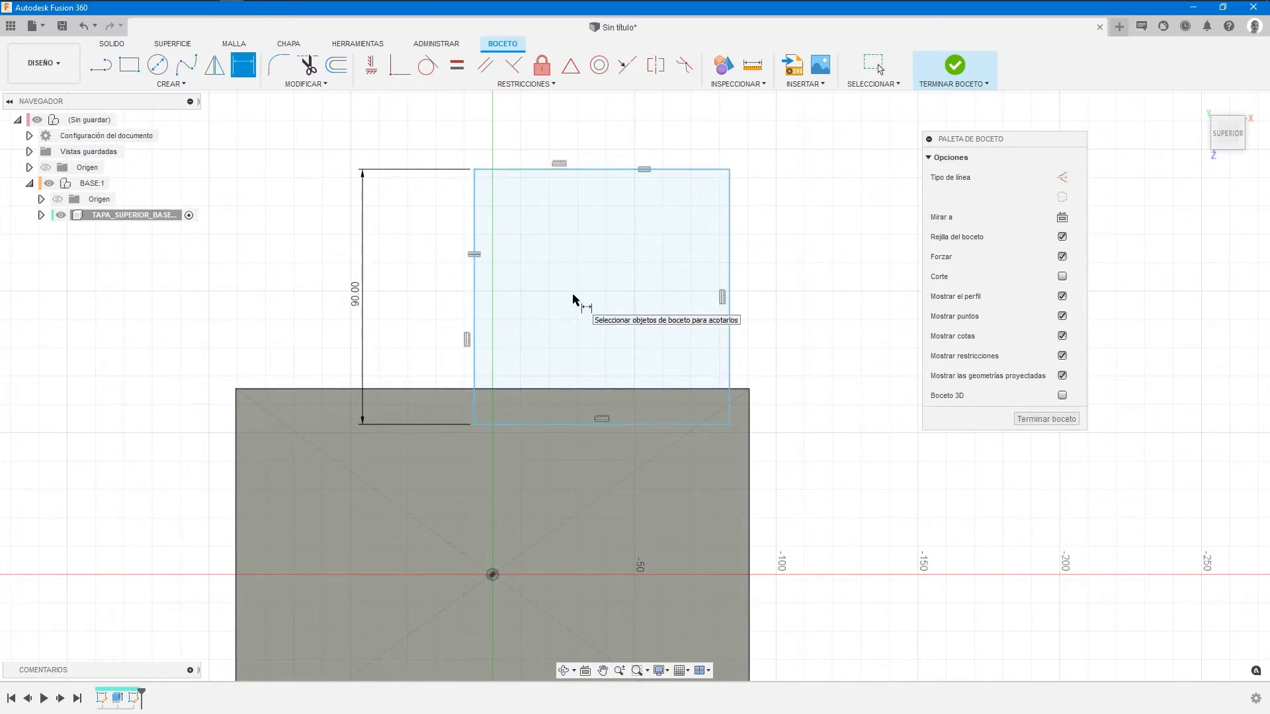
{"action": "key", "text": "Escape"}
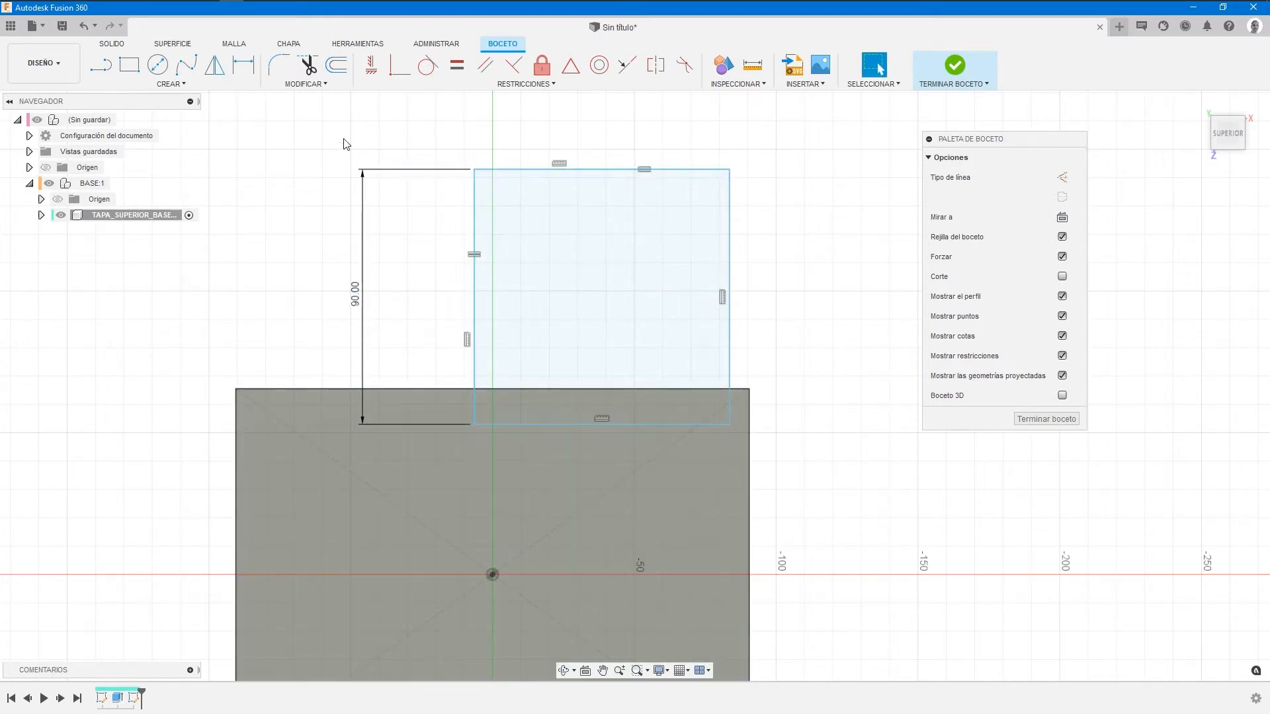
Make the midpoint of the square's outer side coincident with the midpoint of the plate's short edge, and finish the sketch.
{"action": "left_click", "coordinate": [400, 66]}
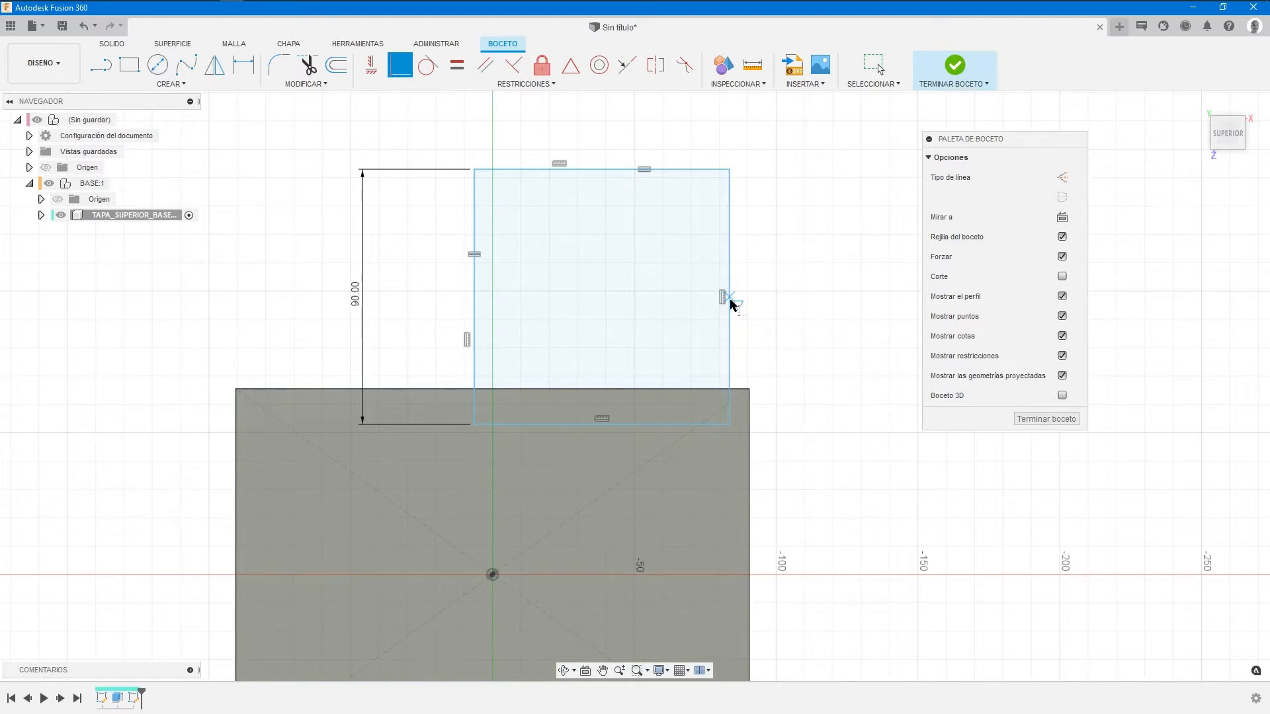
{"action": "middle_click_drag", "start_coordinate": [796, 502], "coordinate": [756, 360]}
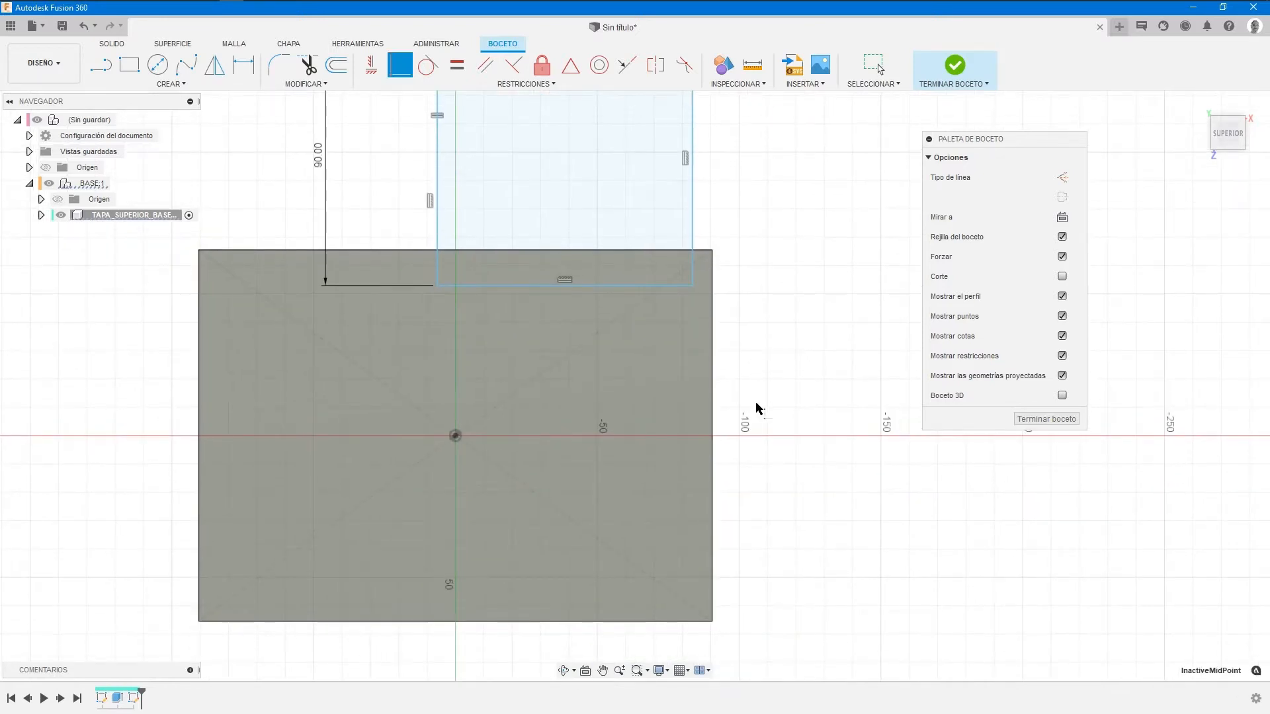
{"action": "left_click", "coordinate": [714, 445]}
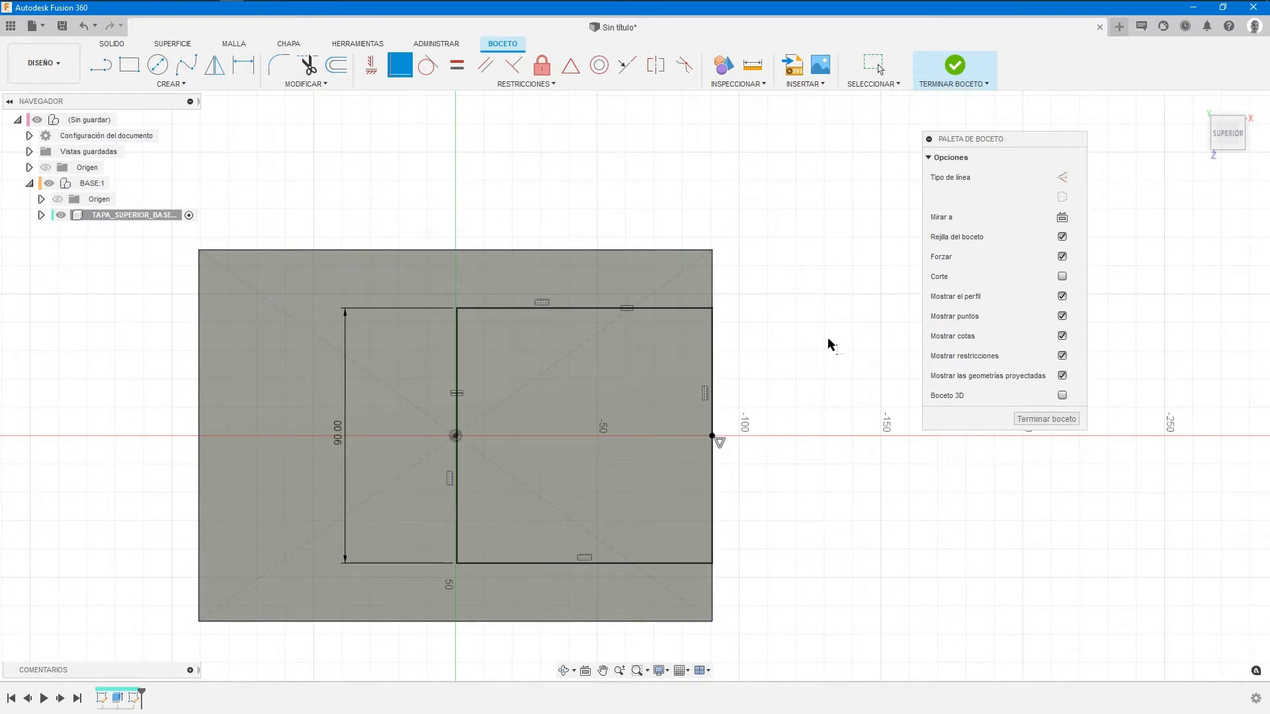
{"action": "left_click", "coordinate": [955, 66]}
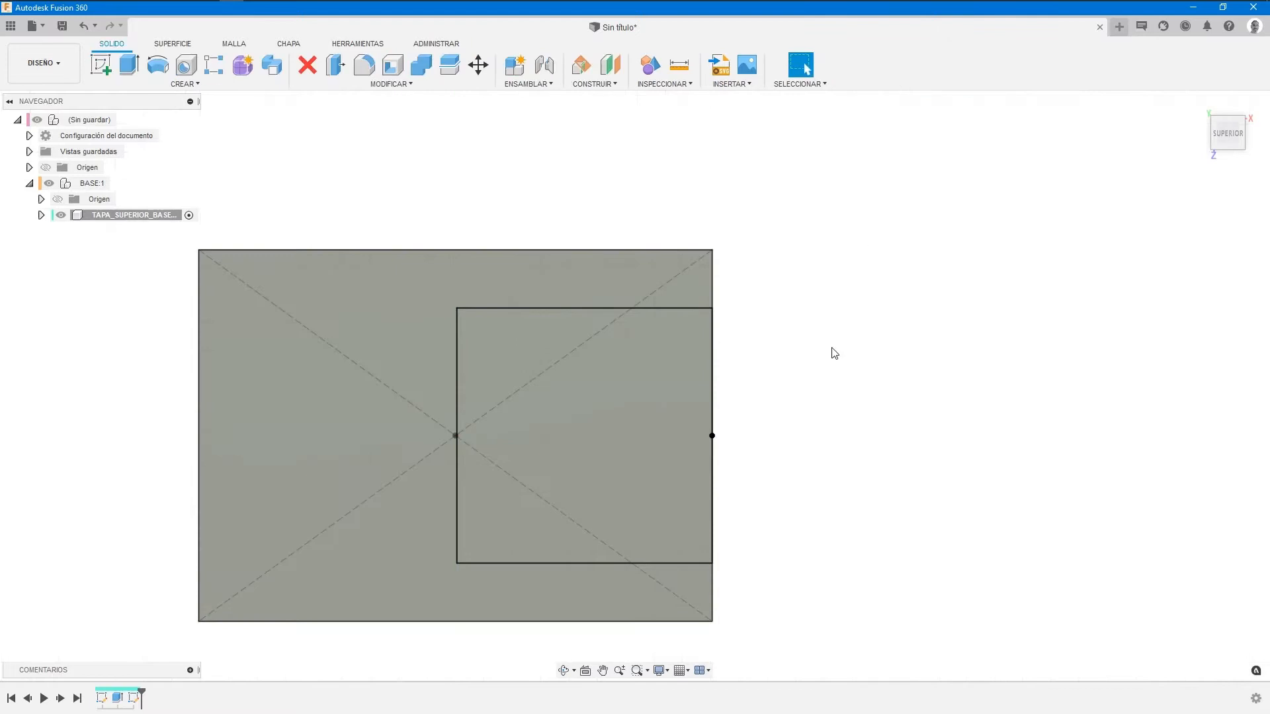
Extrude the square profile 15 mm upward, joined to the plate.
{"action": "left_click", "coordinate": [1204, 101]}
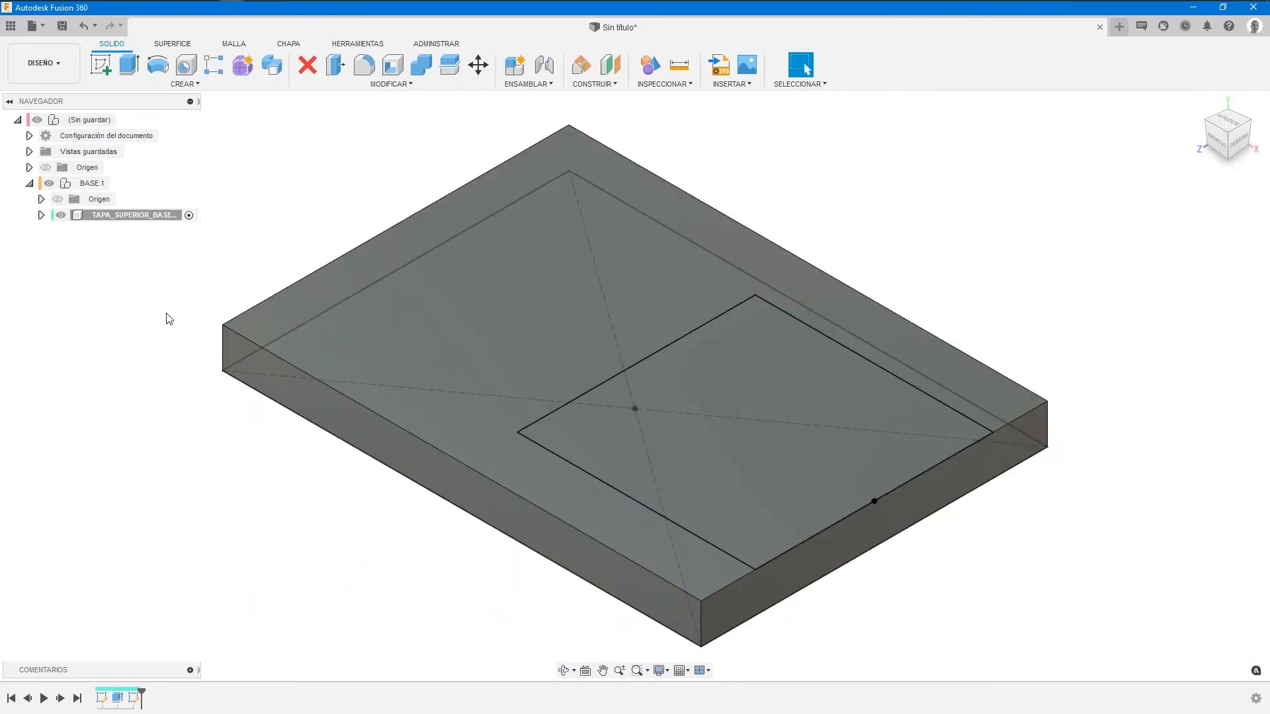
{"action": "left_click", "coordinate": [667, 368]}
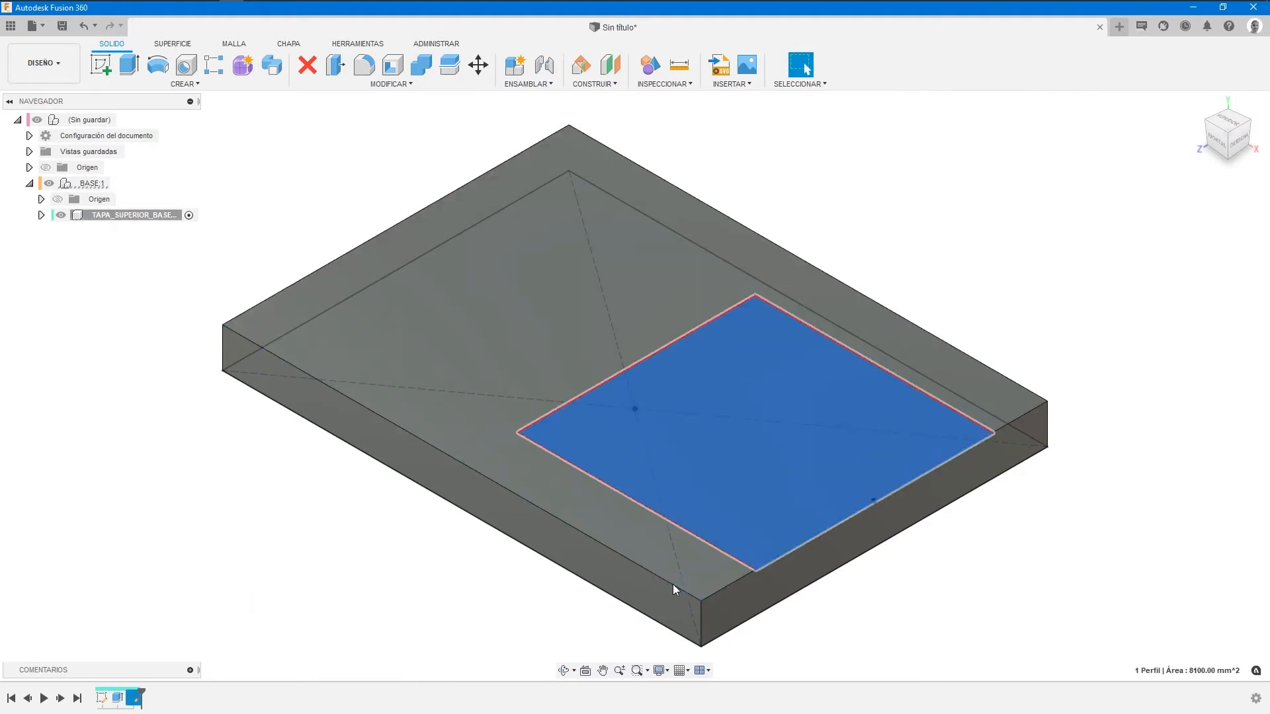
{"action": "right_click", "coordinate": [913, 240]}
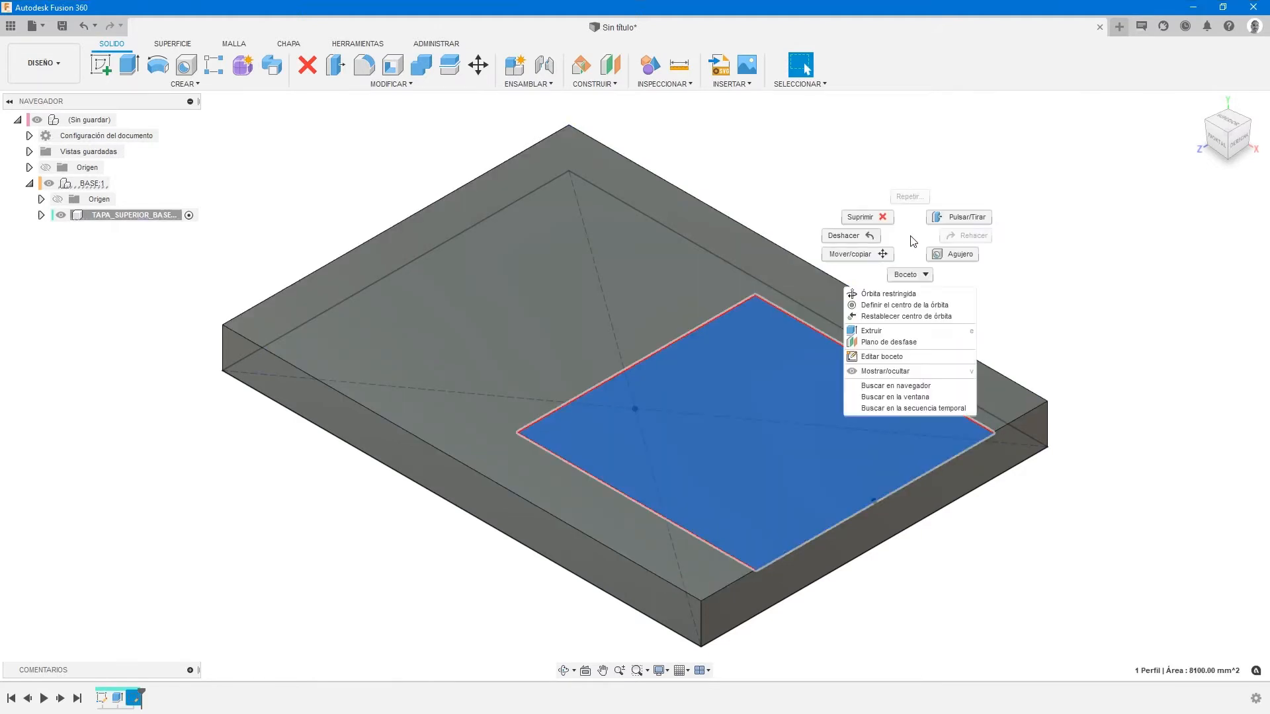
{"action": "left_click", "coordinate": [967, 225]}
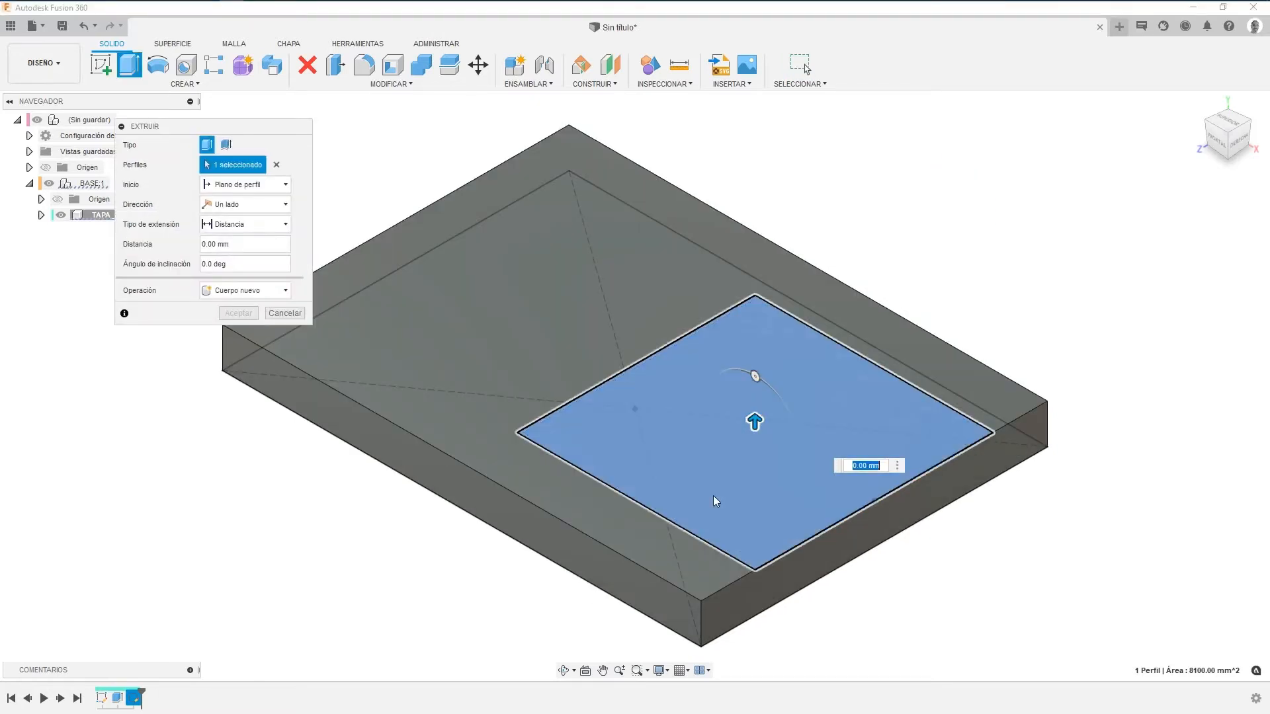
{"action": "left_click_drag", "start_coordinate": [754, 418], "coordinate": [755, 330]}
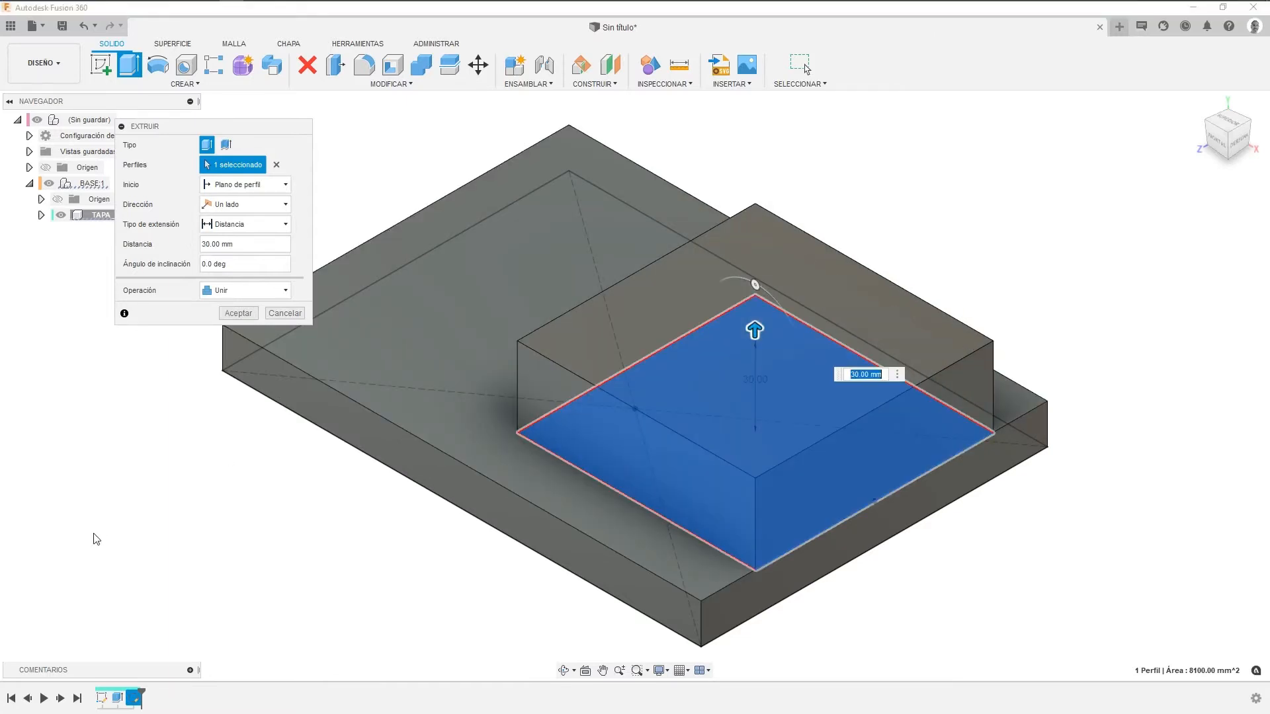
{"action": "type", "text": "15"}
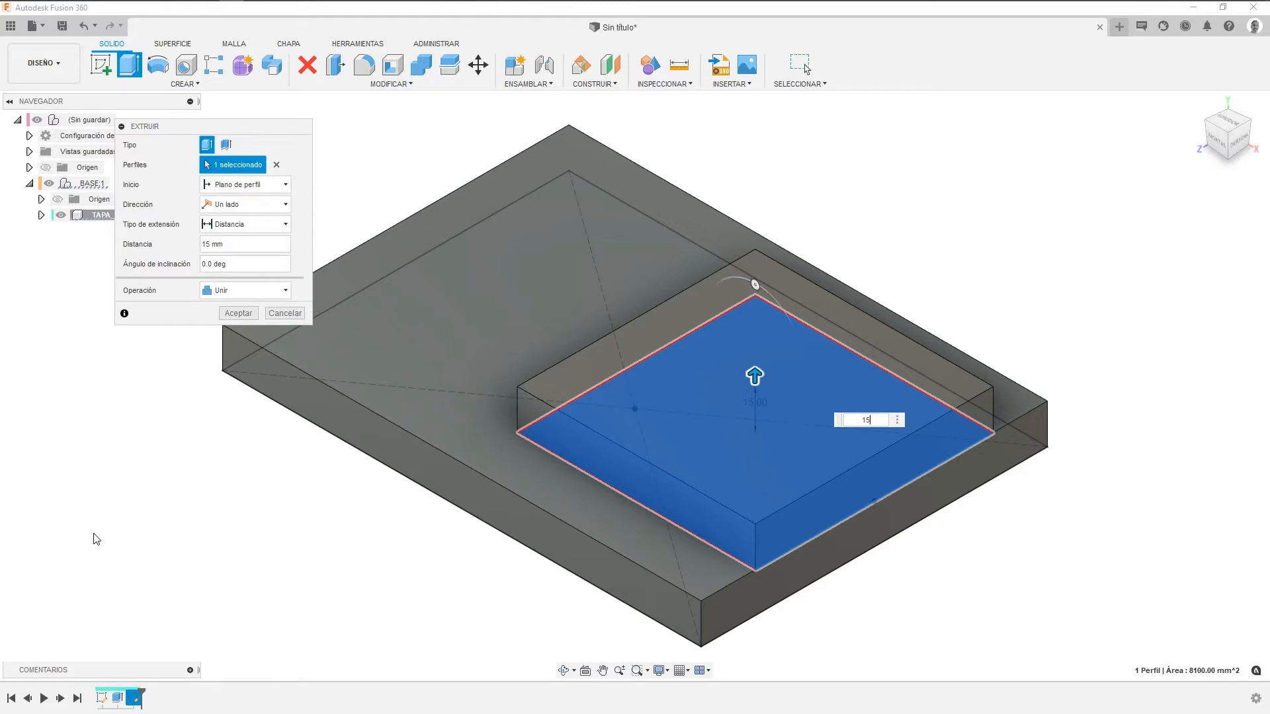
{"action": "key", "text": "Return"}
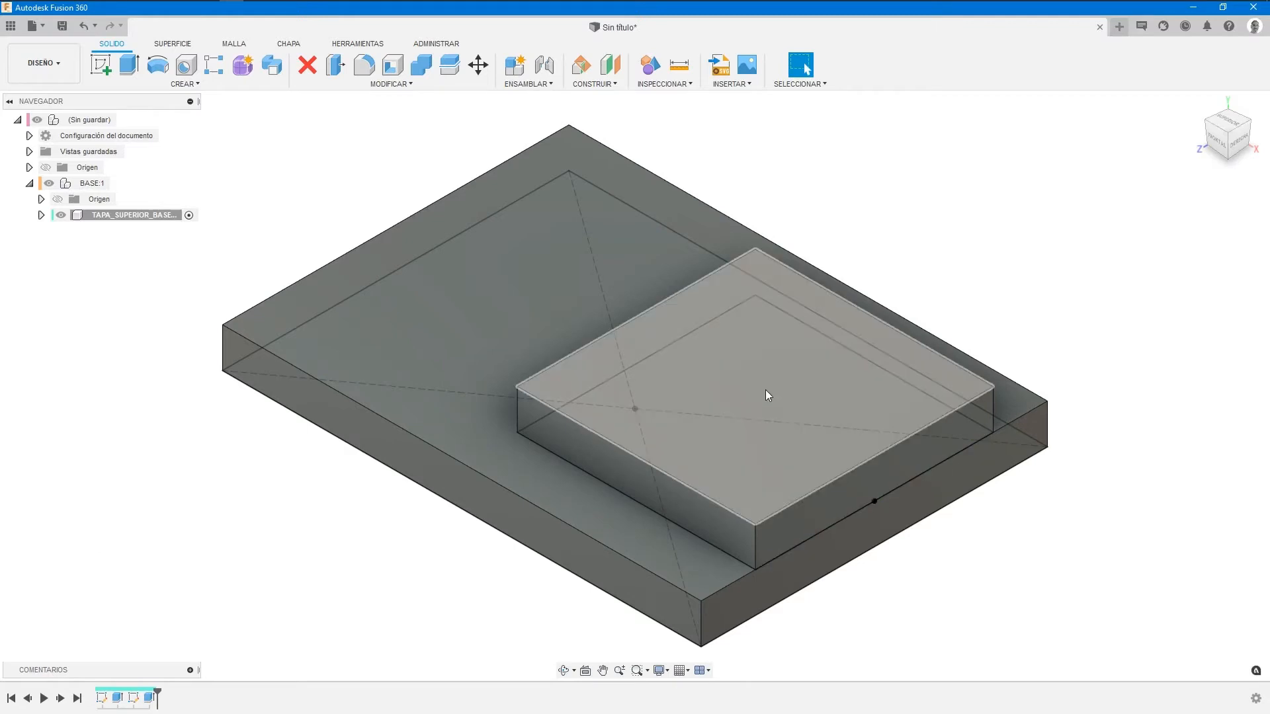
Create a sketch on the top face of the raised square block.
{"action": "left_click", "coordinate": [775, 370]}
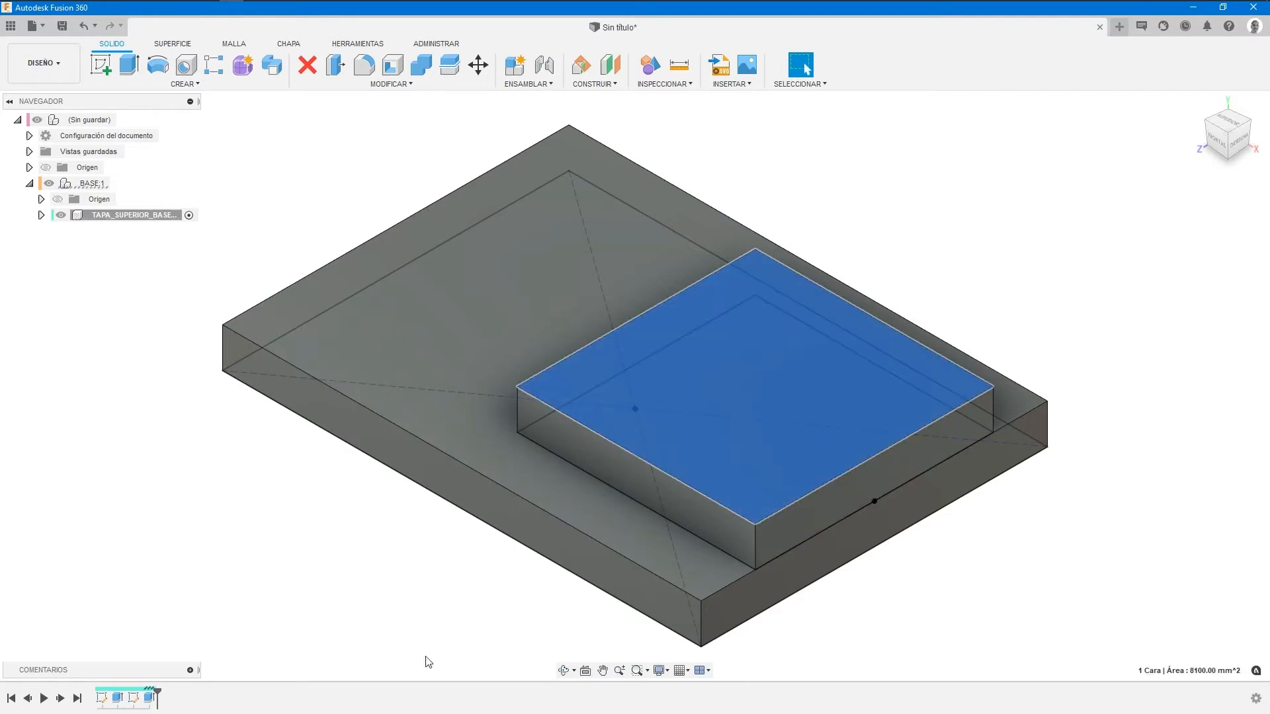
{"action": "right_click", "coordinate": [219, 423]}
{"action": "left_click", "coordinate": [175, 523]}
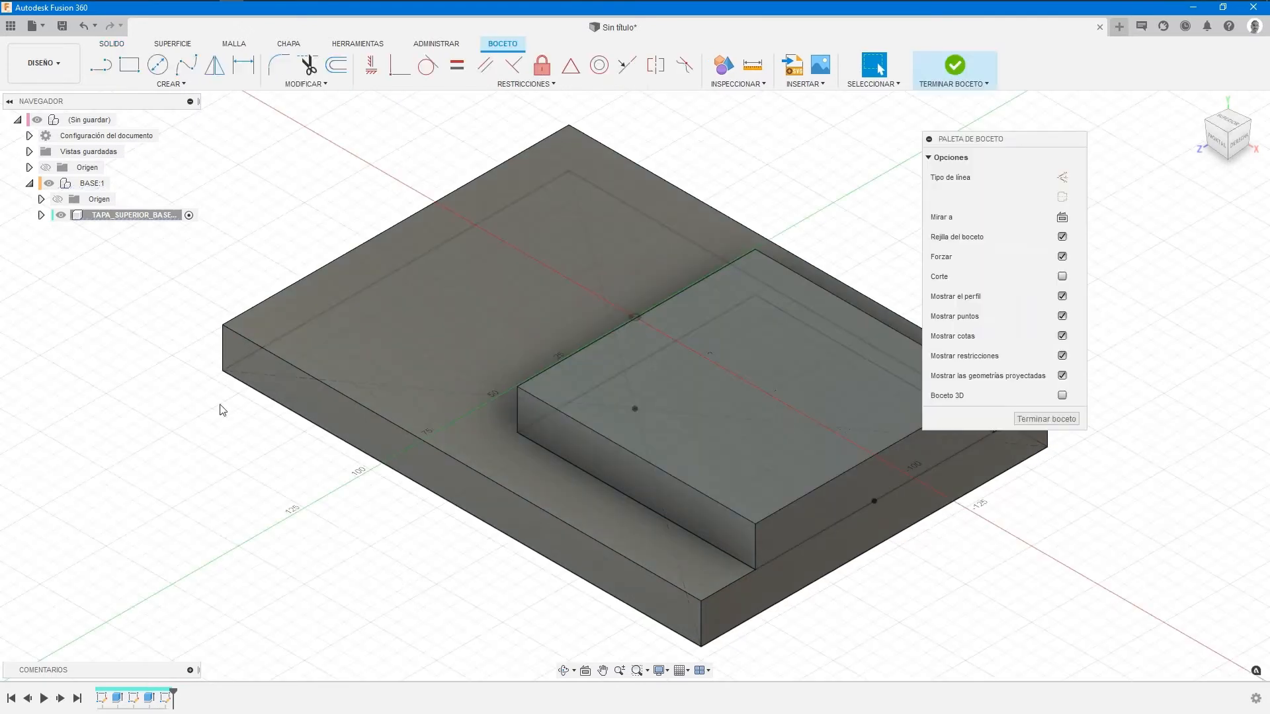
Draw a 42 by 38.7 mm two-point rectangle outside the plate, beyond its long rear edge.
{"action": "left_click", "coordinate": [132, 66]}
{"action": "middle_click_drag", "start_coordinate": [711, 368], "coordinate": [359, 476]}
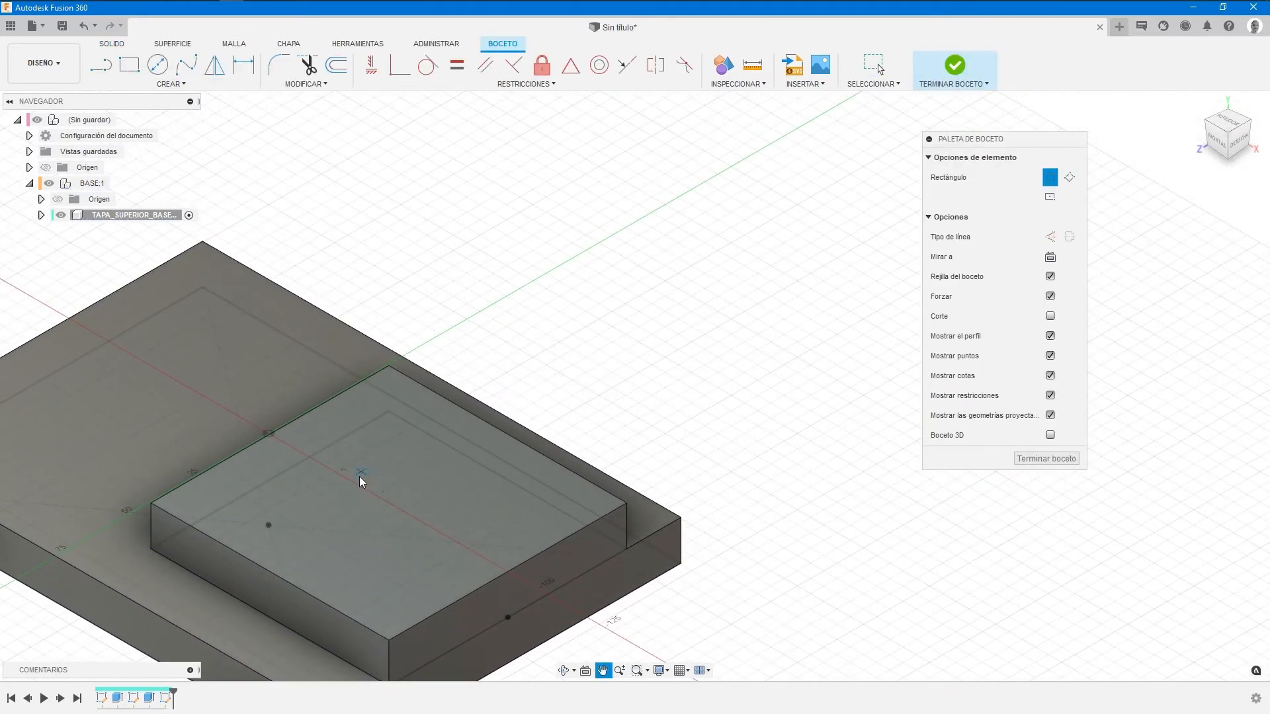
{"action": "left_click", "coordinate": [713, 188]}
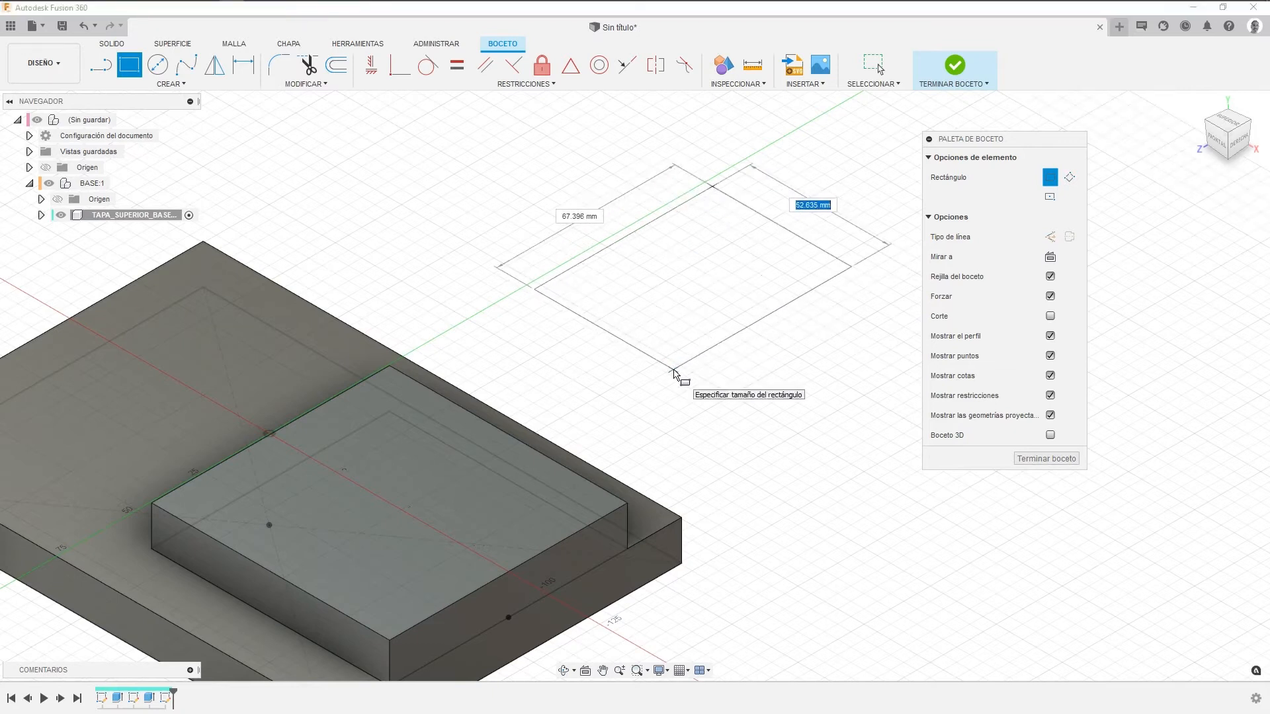
{"action": "type", "text": "42"}
{"action": "key", "text": "Tab"}
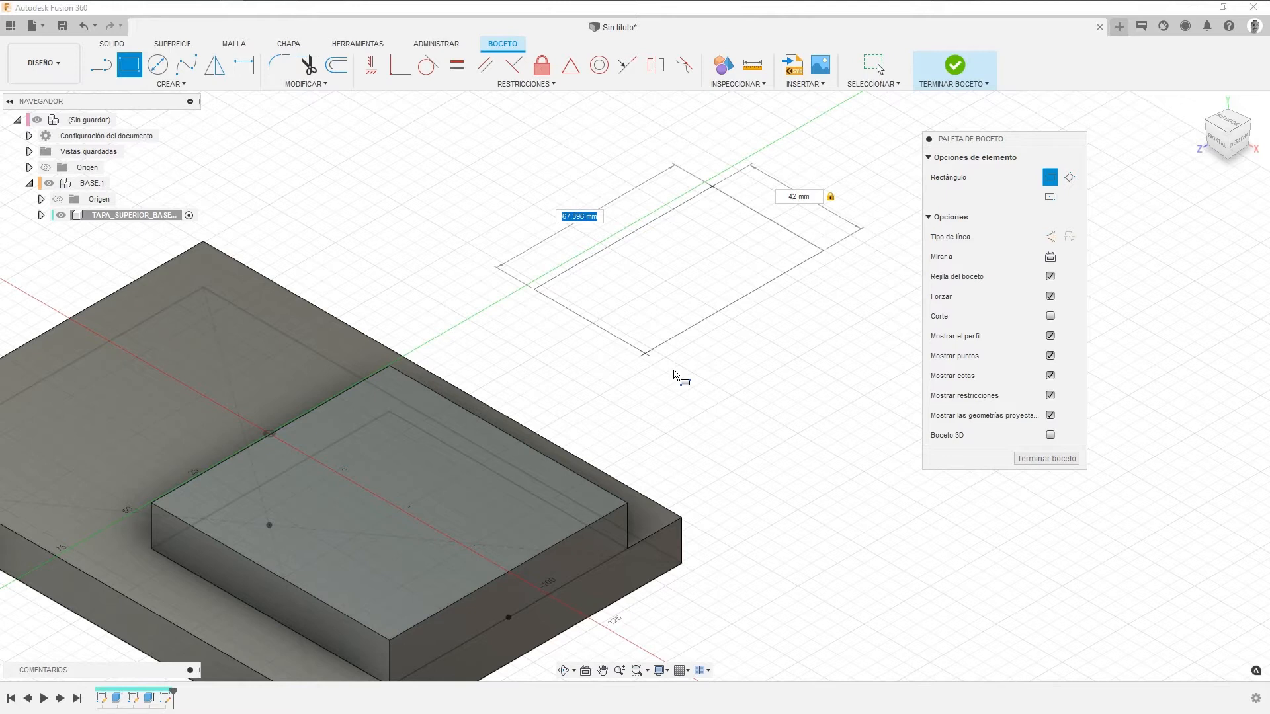
{"action": "type", "text": "38.7"}
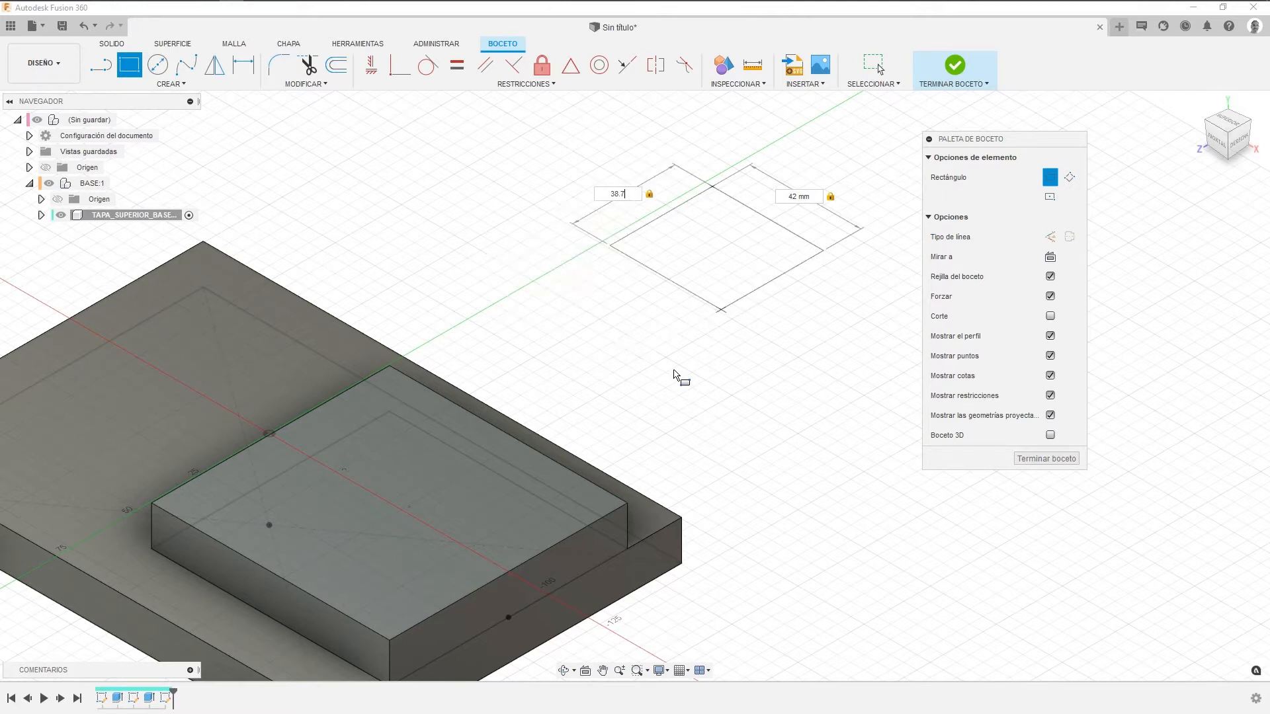
{"action": "key", "text": "Return"}
{"action": "key", "text": "Escape"}
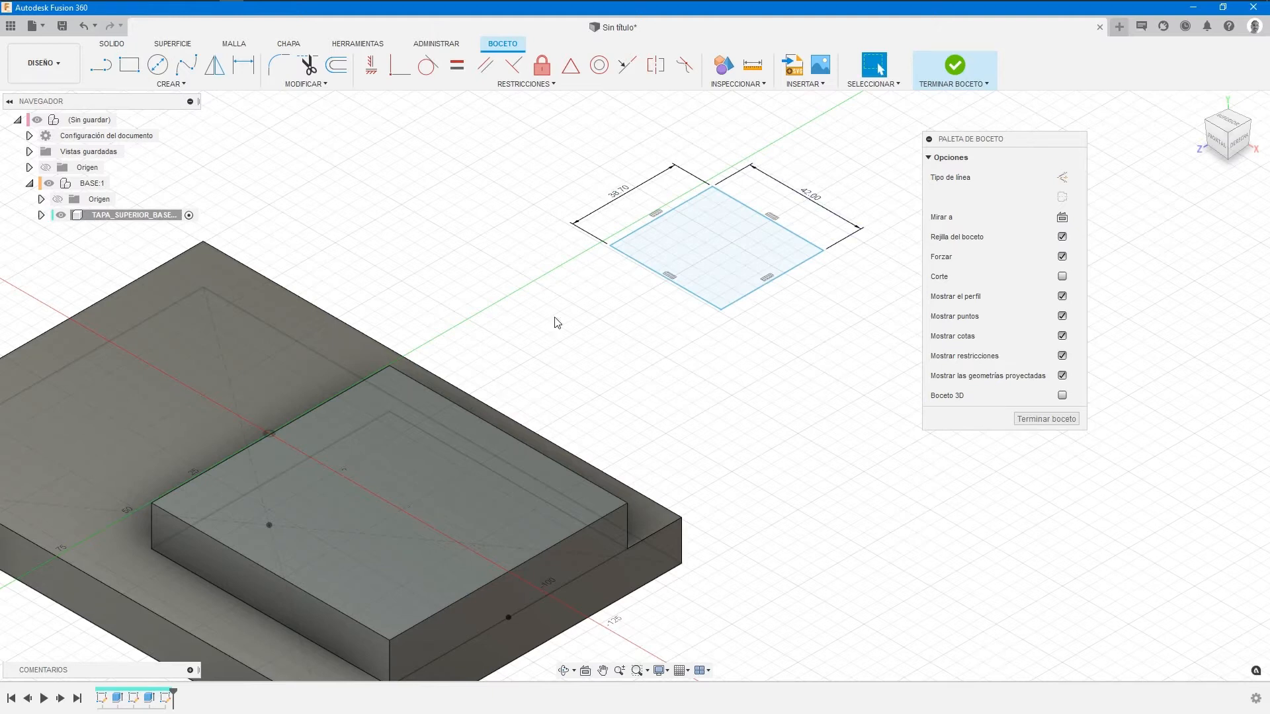
Dimension the distance from the rectangle's outer 38.7 mm side to the block's outer edge as 12.8 mm.
{"action": "left_click", "coordinate": [242, 64]}
{"action": "left_click", "coordinate": [750, 297]}
{"action": "left_click", "coordinate": [539, 566]}
{"action": "left_click", "coordinate": [730, 390]}
{"action": "type", "text": "12.8"}
{"action": "key", "text": "Return"}
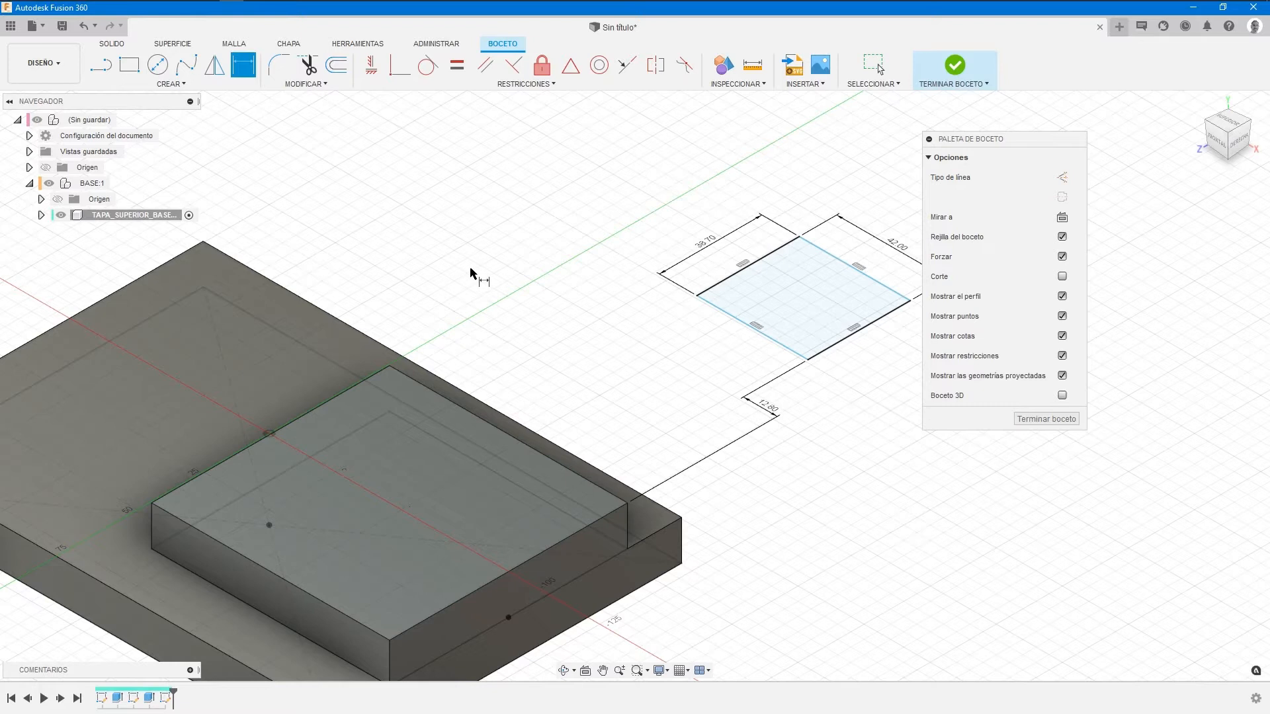
Align the midpoint of the rectangle's outer side with the midpoint of the block's outer edge using a Horizontal/Vertical constraint, and finish the sketch.
{"action": "left_click", "coordinate": [373, 66]}
{"action": "middle_click_drag", "start_coordinate": [546, 330], "coordinate": [513, 237]}
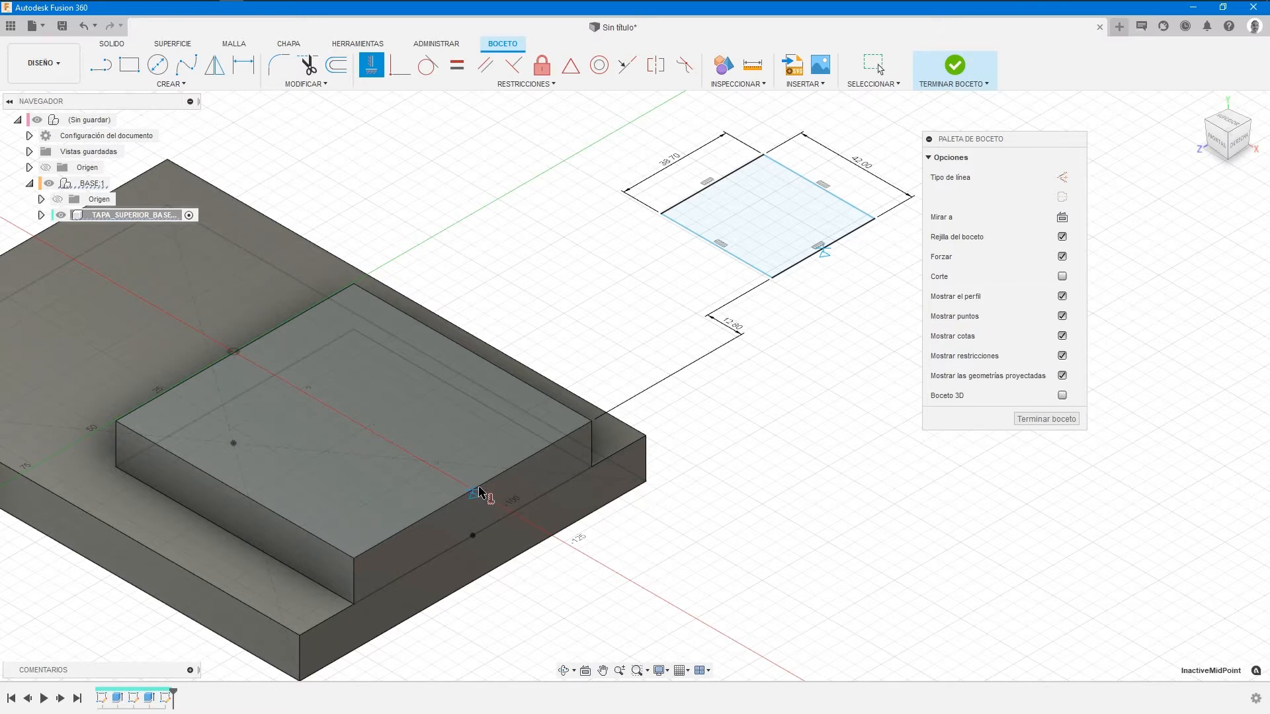
{"action": "left_click", "coordinate": [473, 493]}
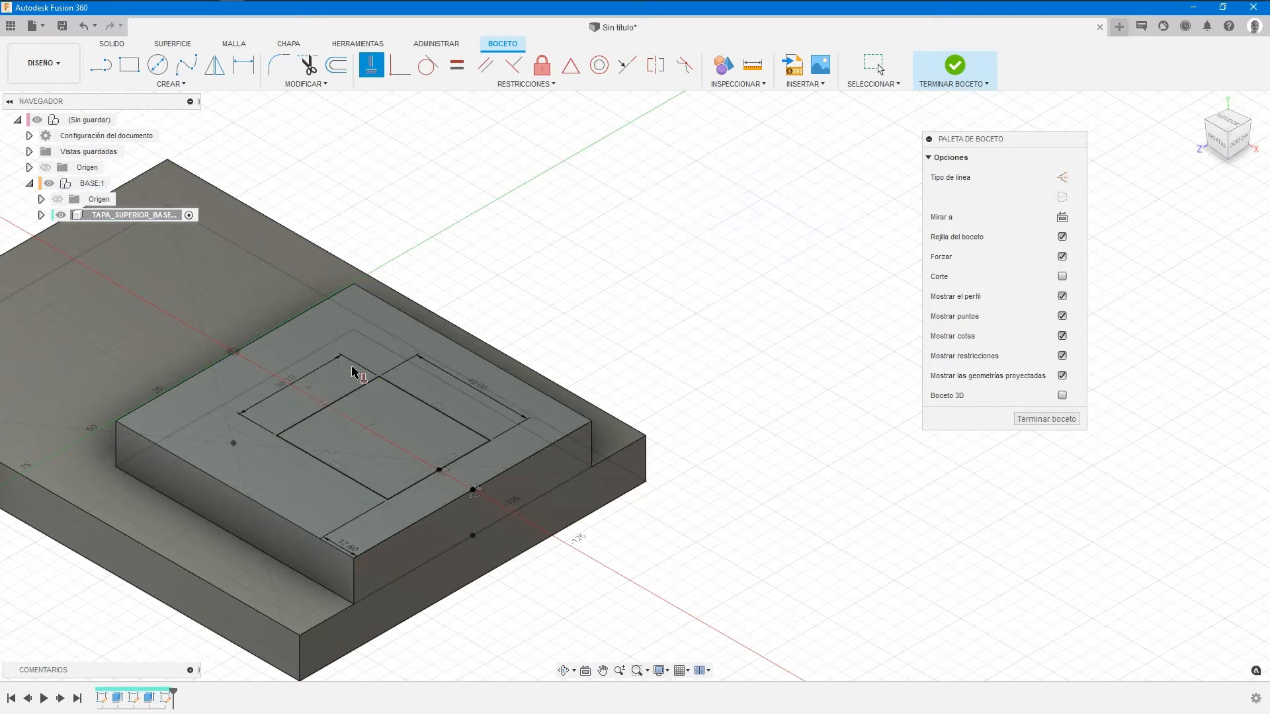
{"action": "left_click", "coordinate": [1229, 126]}
{"action": "middle_click_drag", "start_coordinate": [702, 368], "coordinate": [666, 161]}
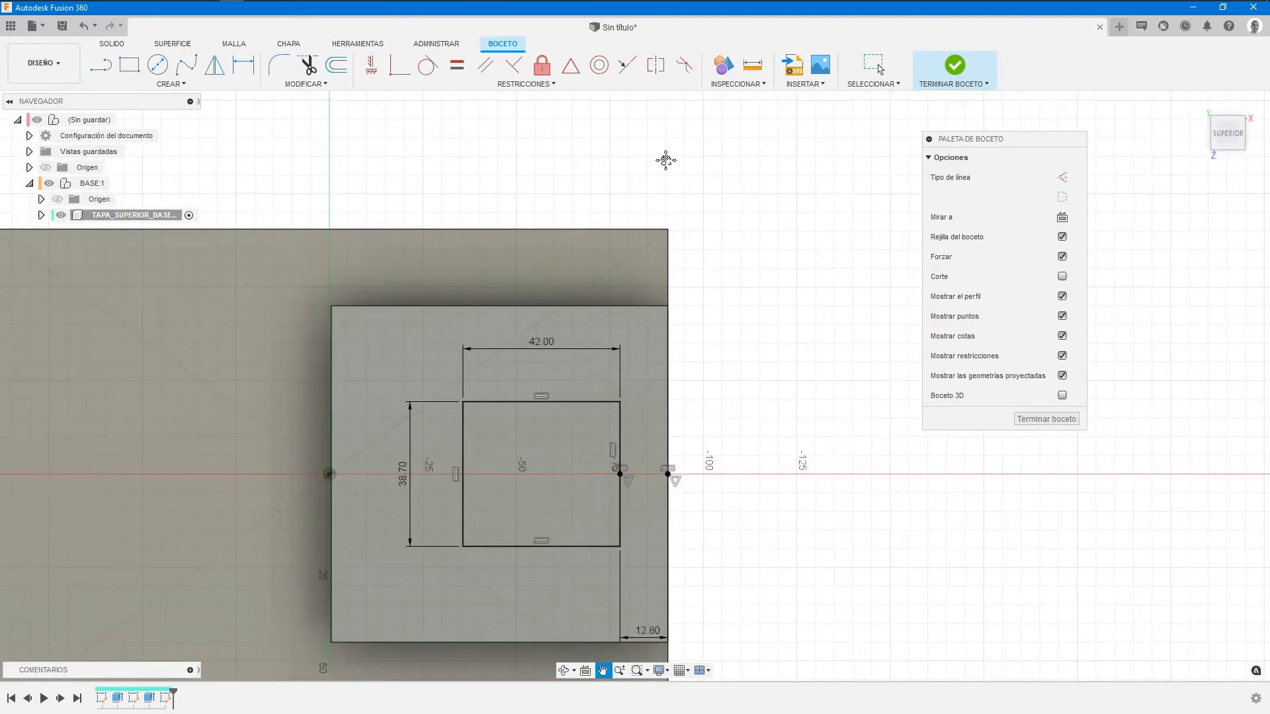
{"action": "left_click", "coordinate": [992, 74]}
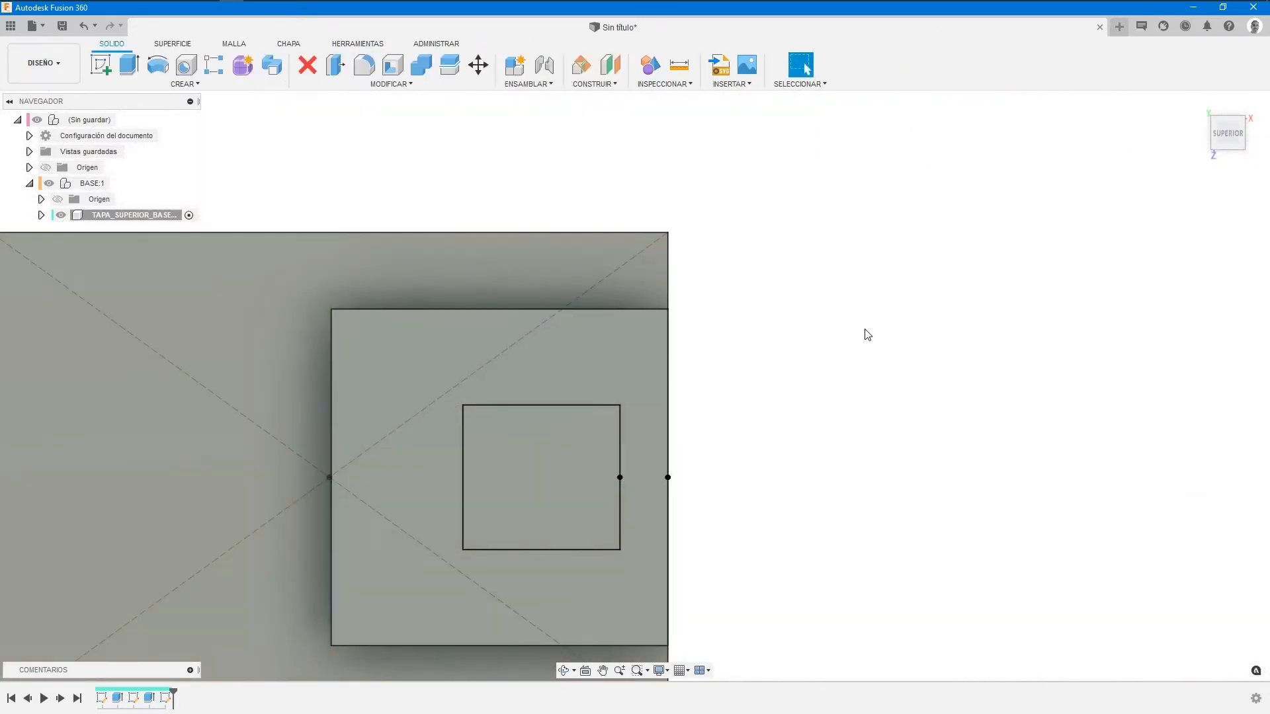
Extrude the rectangle profile -15 mm as a cut into the raised square block.
{"action": "left_click", "coordinate": [527, 441]}
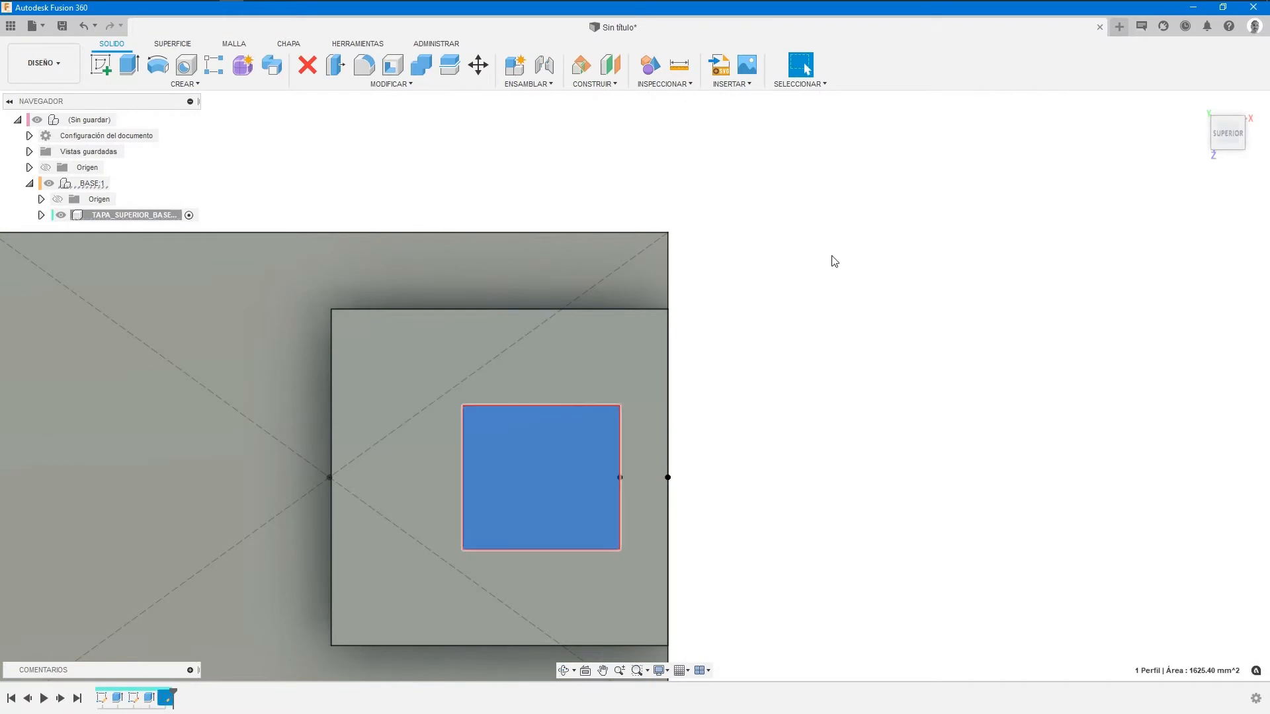
{"action": "right_click", "coordinate": [829, 258]}
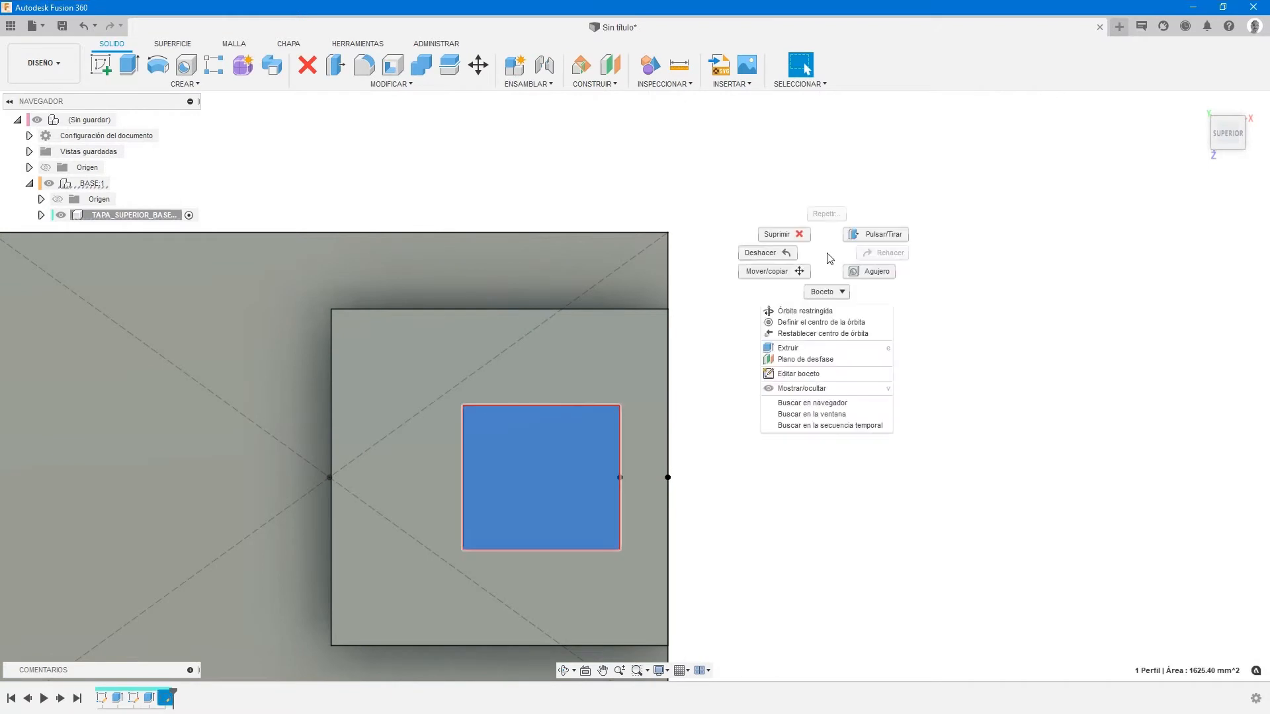
{"action": "left_click", "coordinate": [872, 235]}
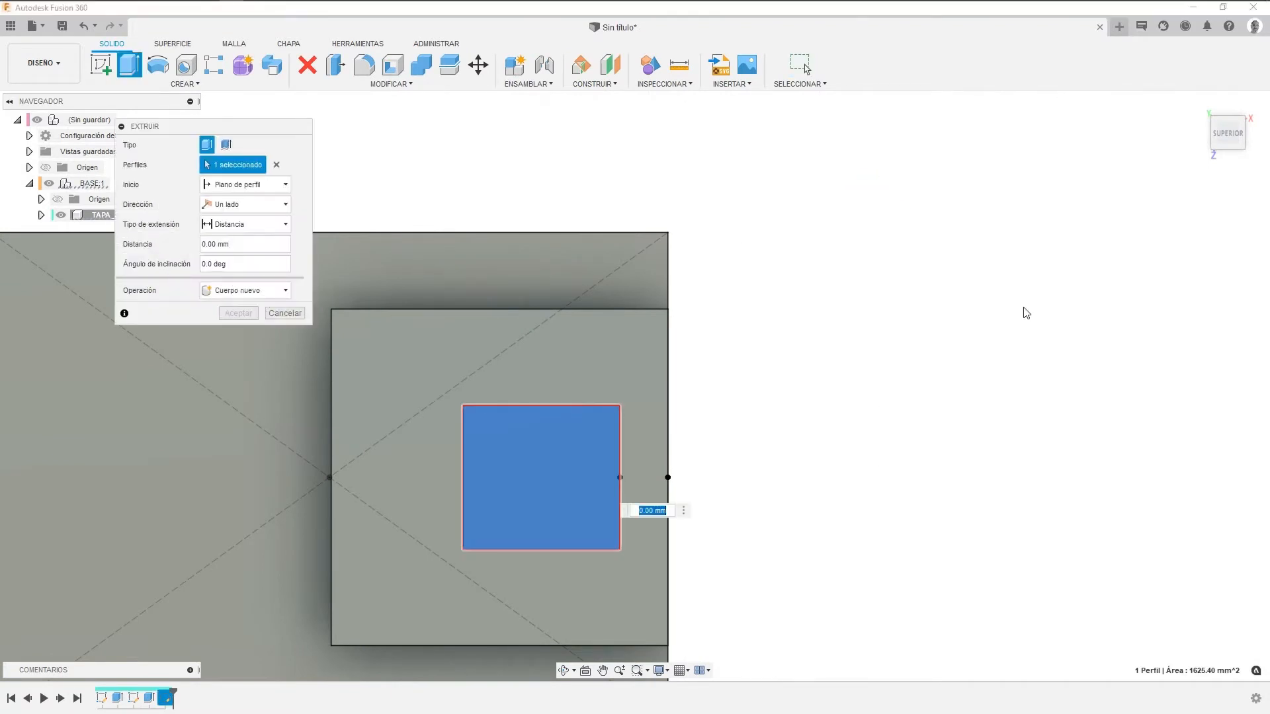
{"action": "left_click", "coordinate": [1198, 106]}
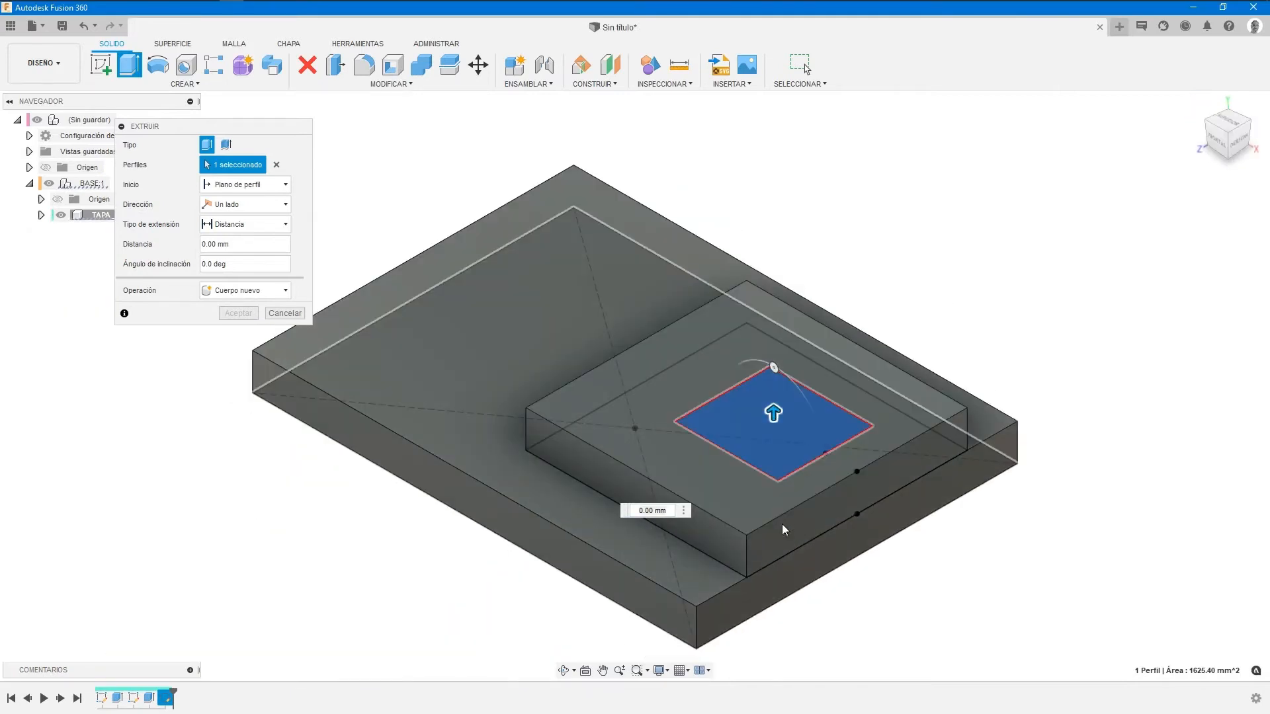
{"action": "mouse_move", "coordinate": [773, 409]}
{"action": "left_mouse_down"}
{"action": "mouse_move", "coordinate": [782, 268]}
{"action": "mouse_move", "coordinate": [774, 424]}
{"action": "left_mouse_up"}
{"action": "left_click_drag", "start_coordinate": [776, 444], "coordinate": [772, 493]}
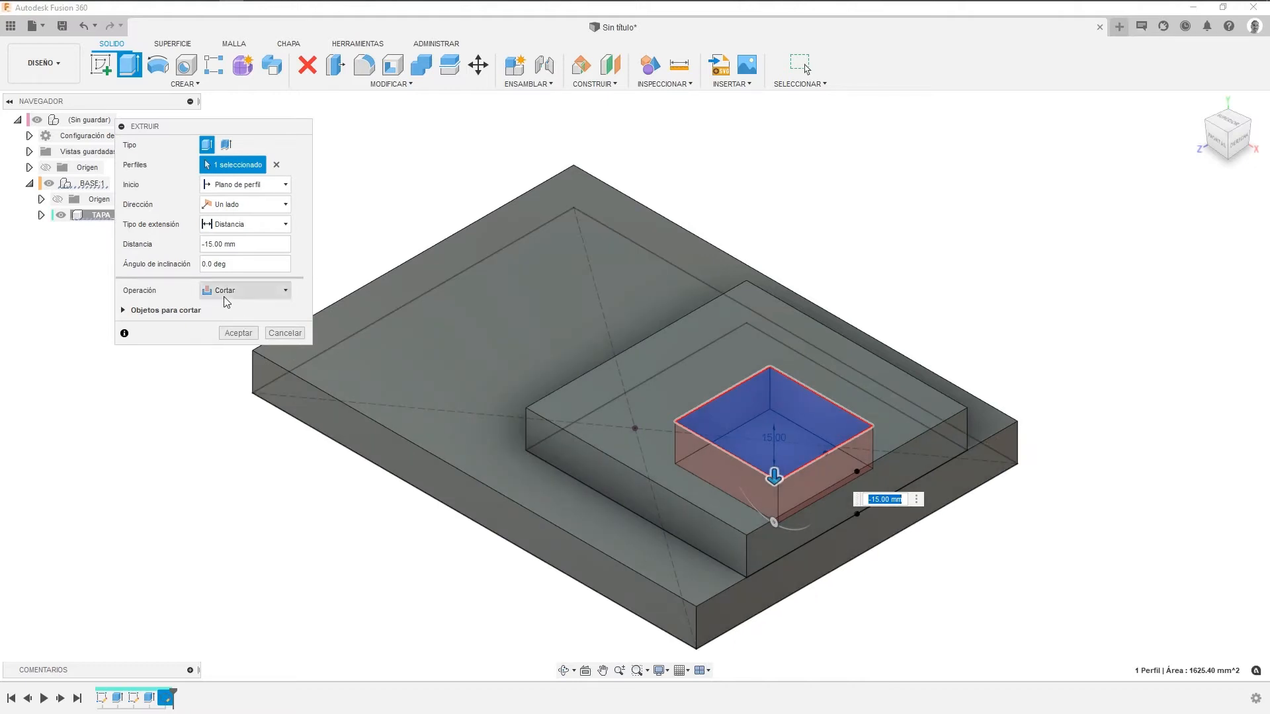
{"action": "left_click_drag", "start_coordinate": [769, 478], "coordinate": [773, 229]}
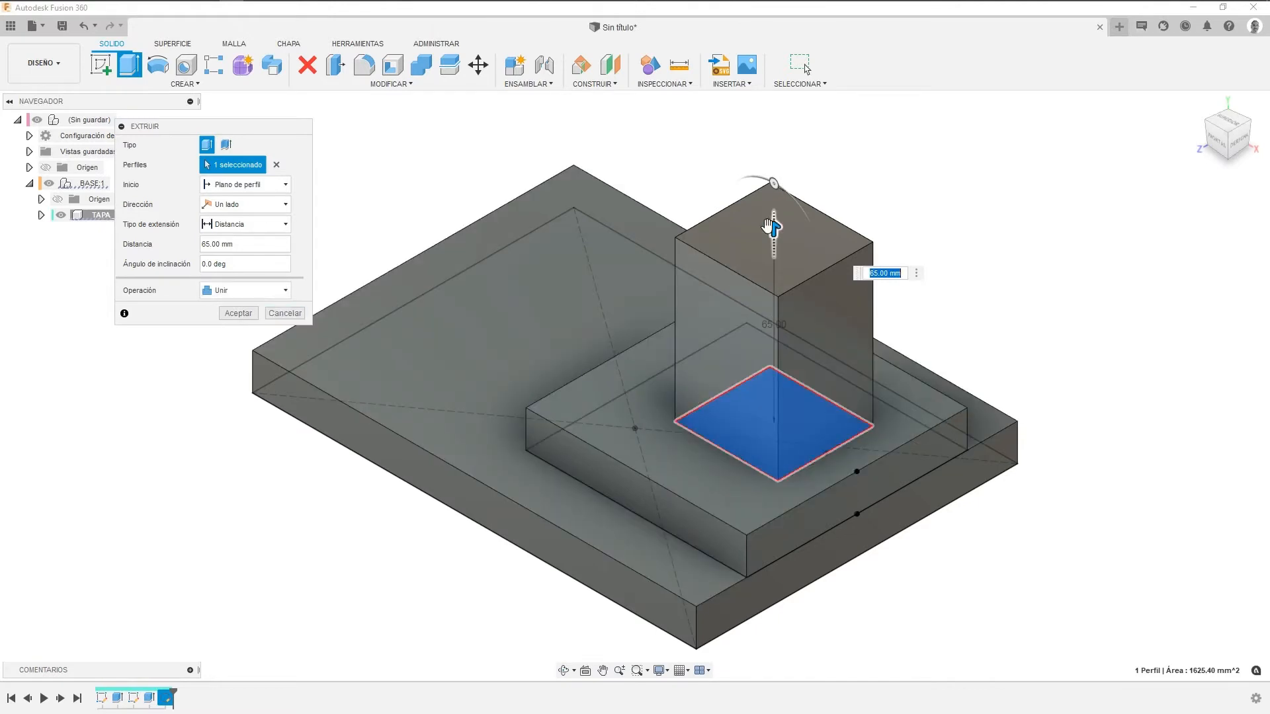
{"action": "left_click_drag", "start_coordinate": [772, 222], "coordinate": [755, 448]}
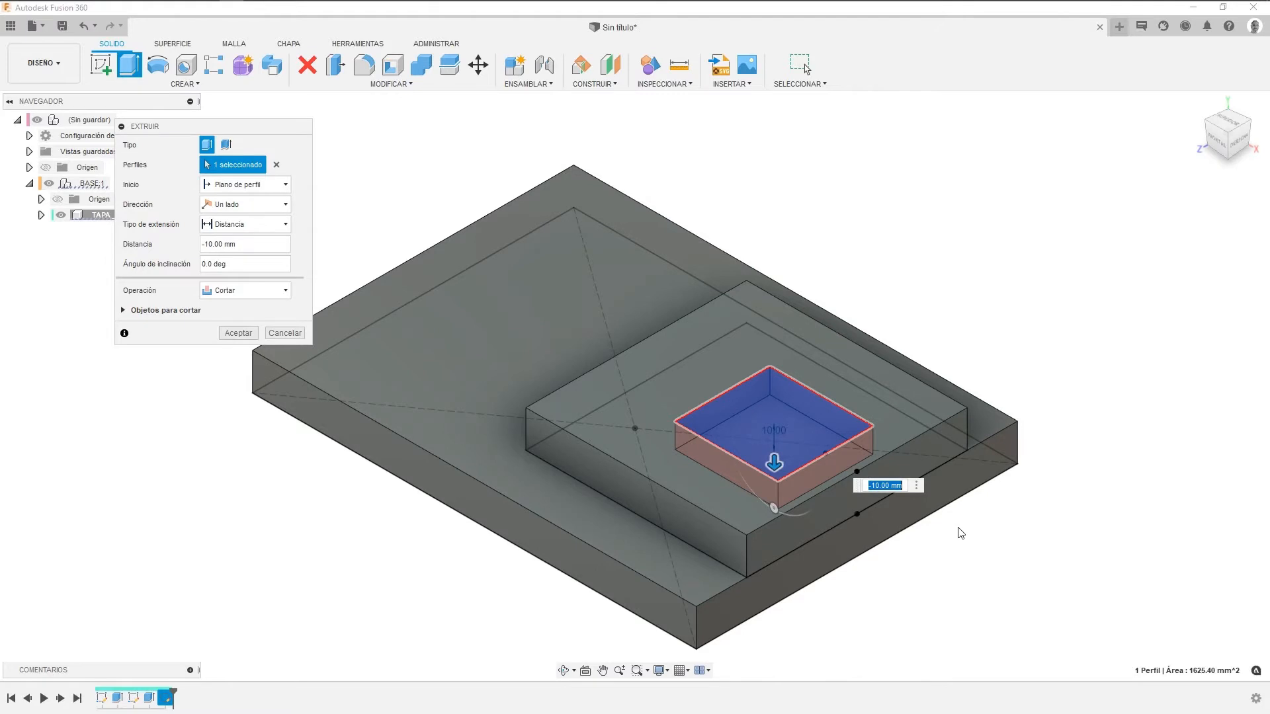
{"action": "key", "text": "BackSpace"}
{"action": "type", "text": "-15"}
{"action": "key", "text": "Return"}
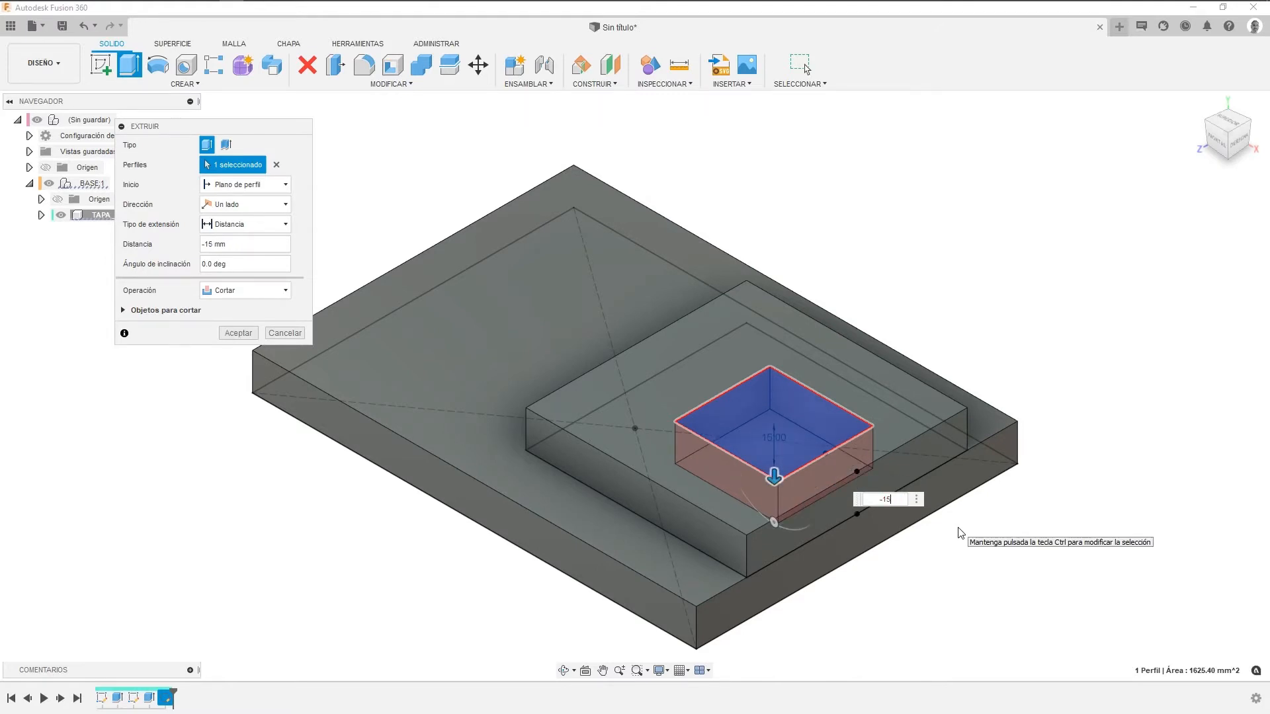
{"action": "left_click", "coordinate": [239, 334]}
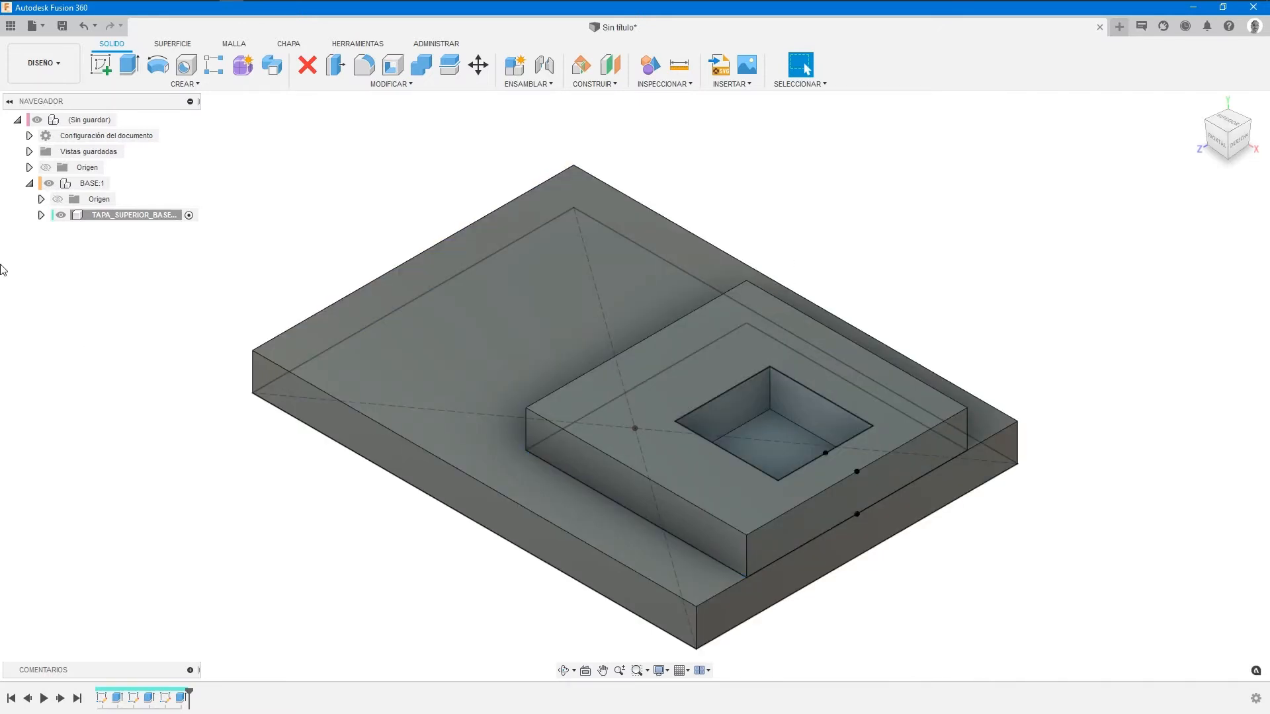
Hide the three sketches Boceto1, Boceto2 and Boceto3 of the top cover component.
{"action": "left_click", "coordinate": [41, 215]}
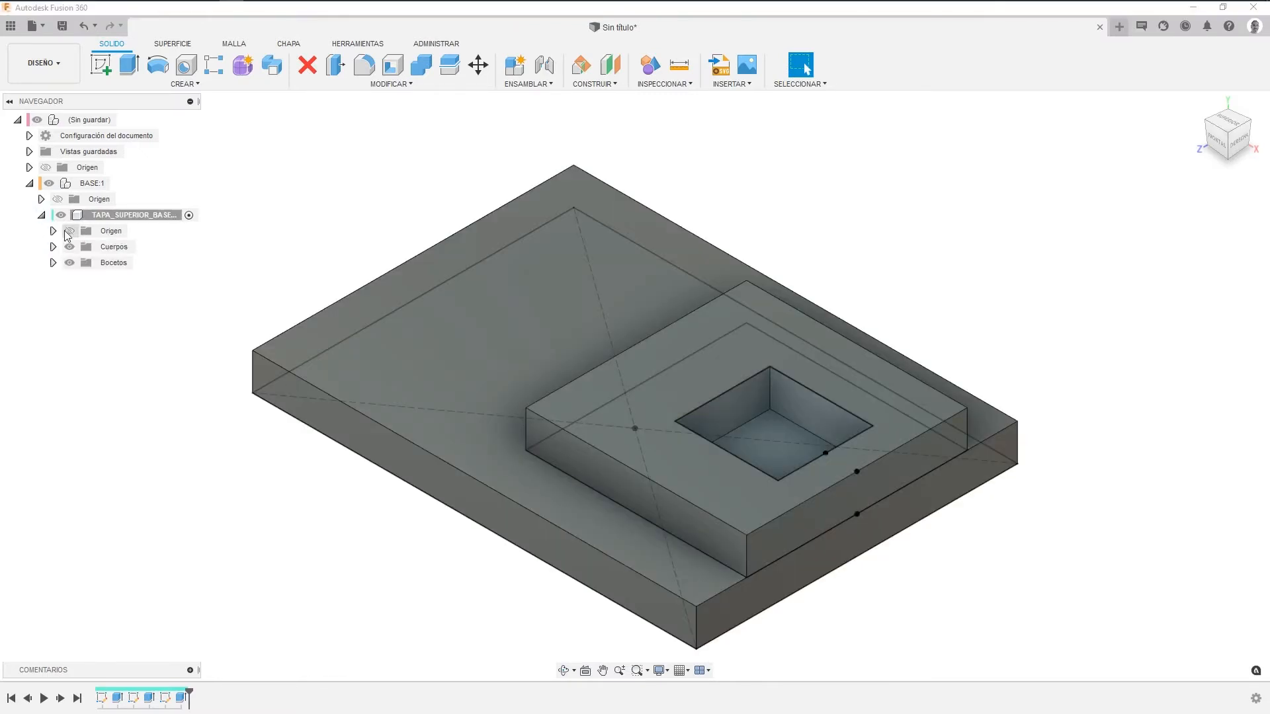
{"action": "left_click", "coordinate": [53, 263]}
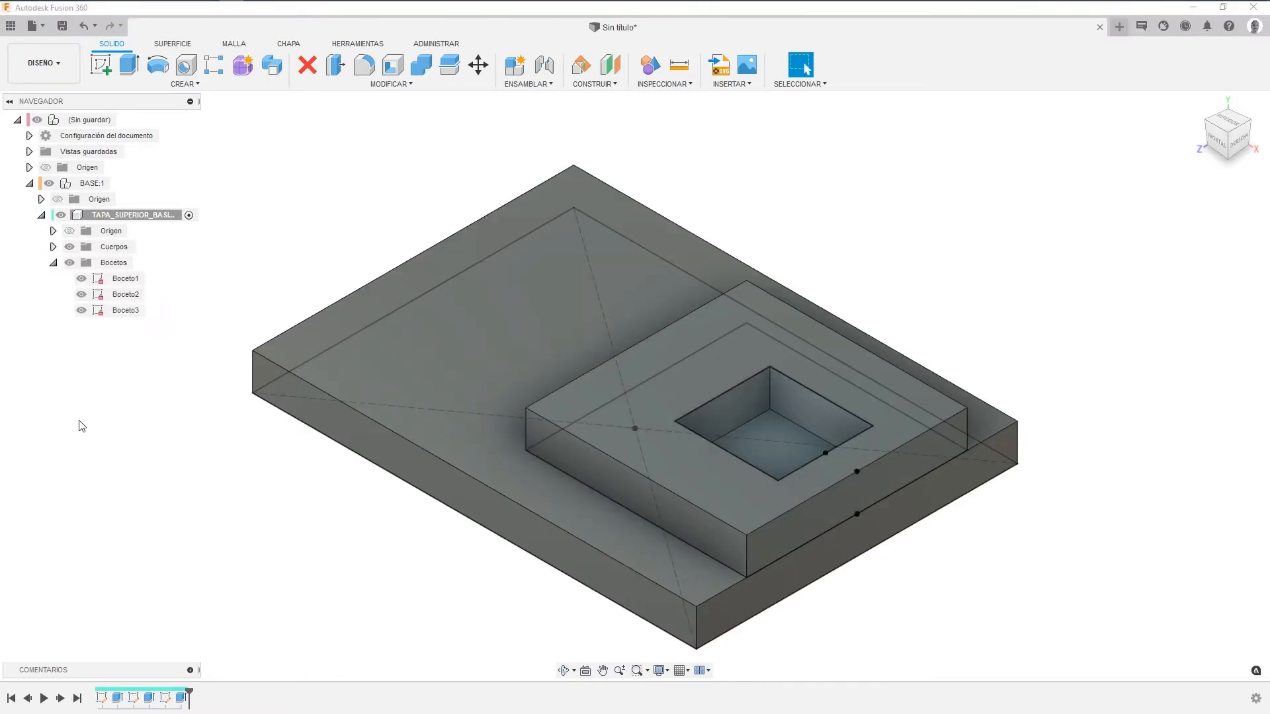
{"action": "left_click", "coordinate": [81, 278]}
{"action": "left_click", "coordinate": [81, 295]}
{"action": "left_click", "coordinate": [82, 311]}
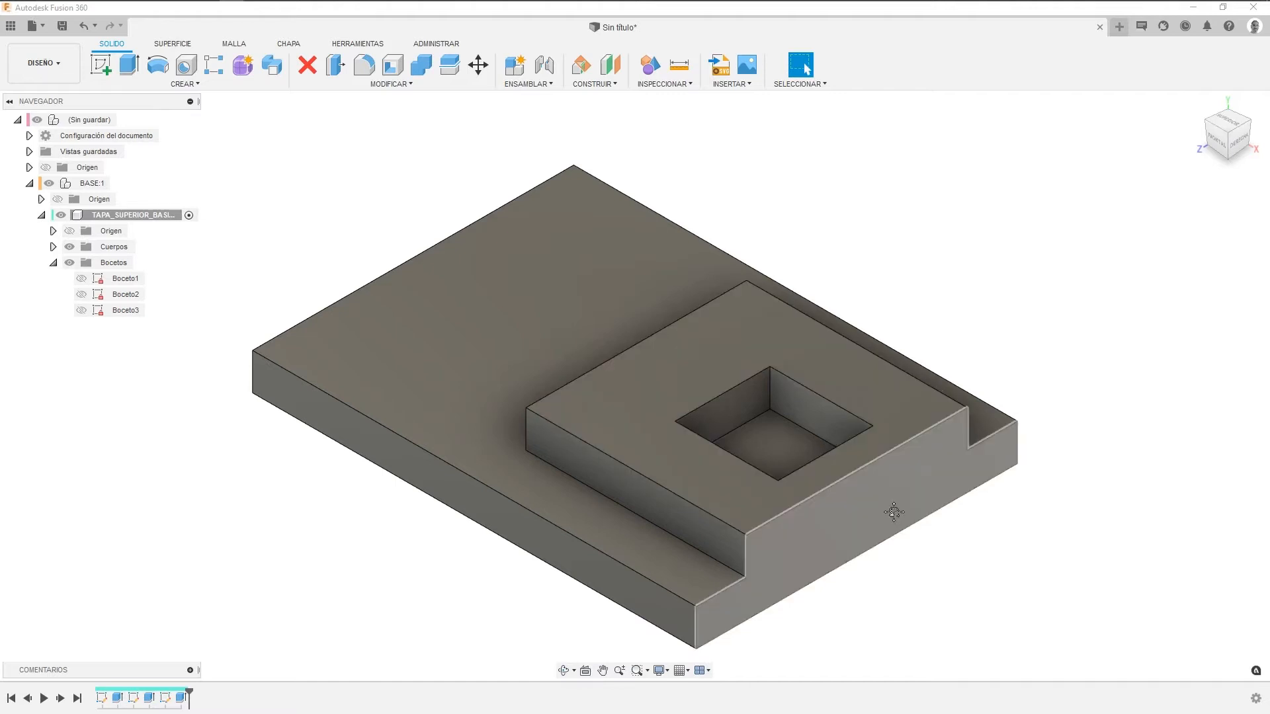
Create a sketch on the cutout's rear 42 mm inner wall, view it from the front and enable the slice display.
{"action": "middle_click_drag", "start_coordinate": [890, 512], "coordinate": [819, 442]}
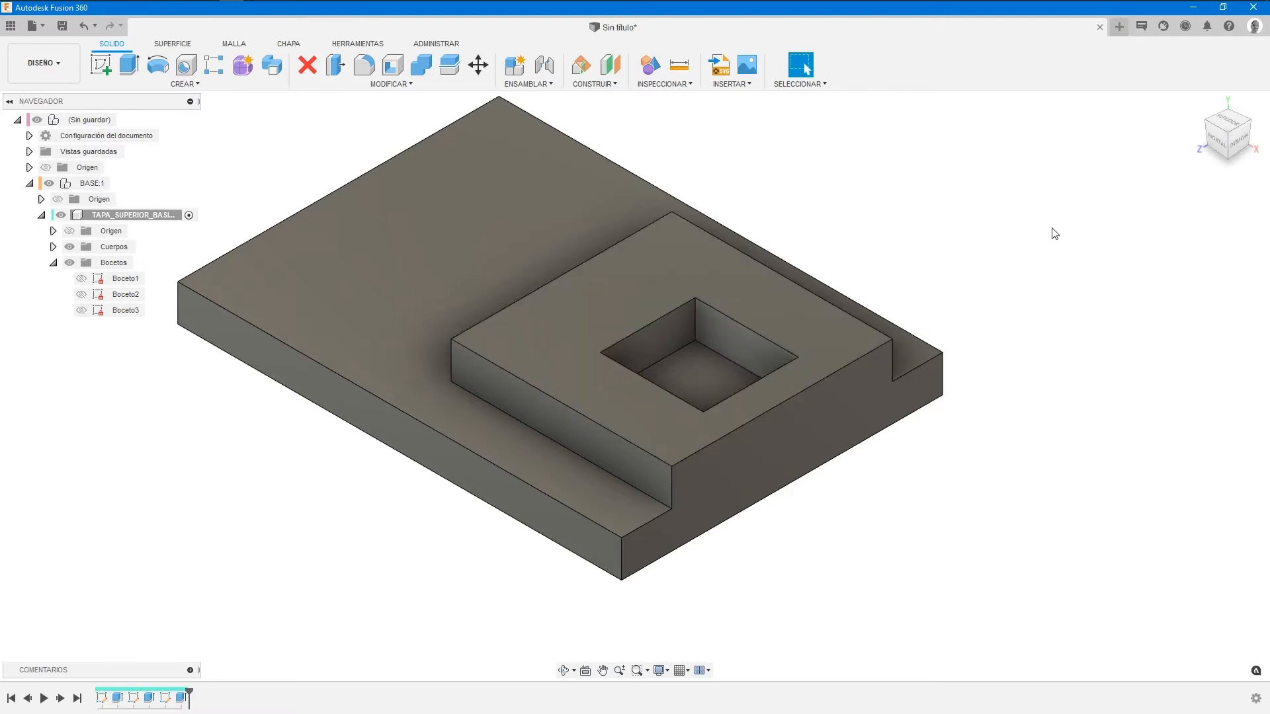
{"action": "left_click", "coordinate": [728, 335]}
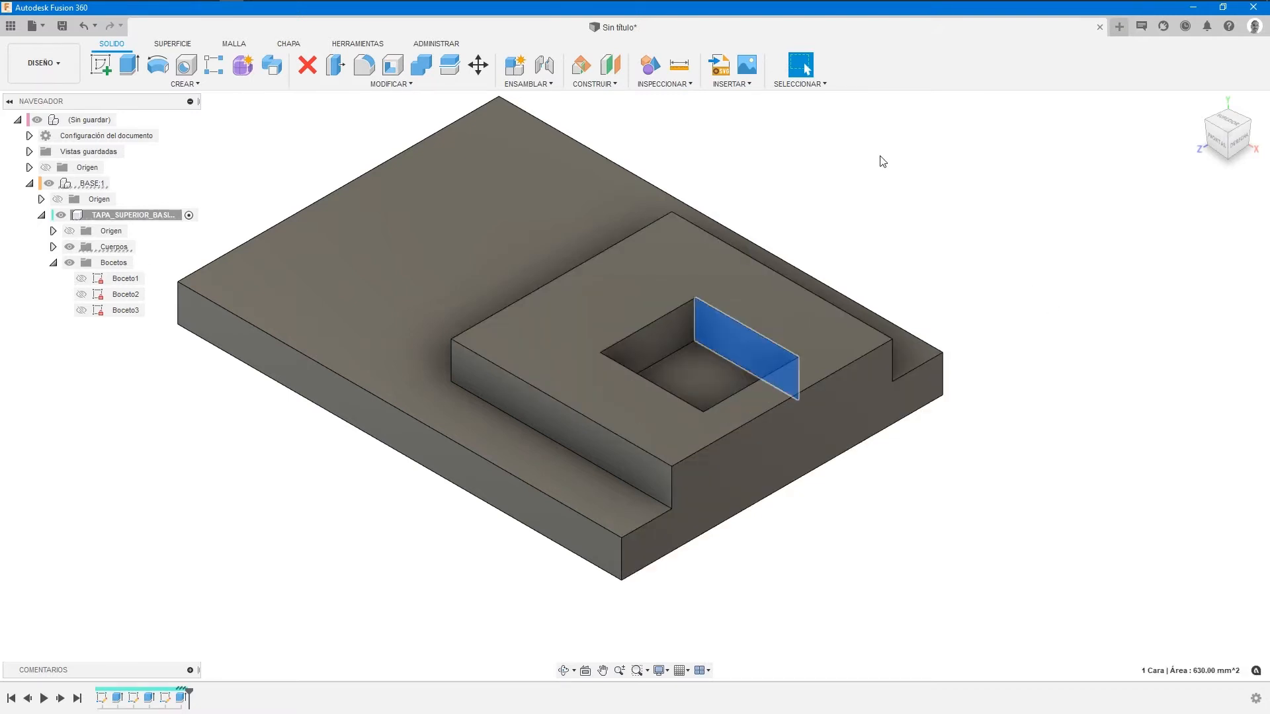
{"action": "right_click", "coordinate": [884, 206]}
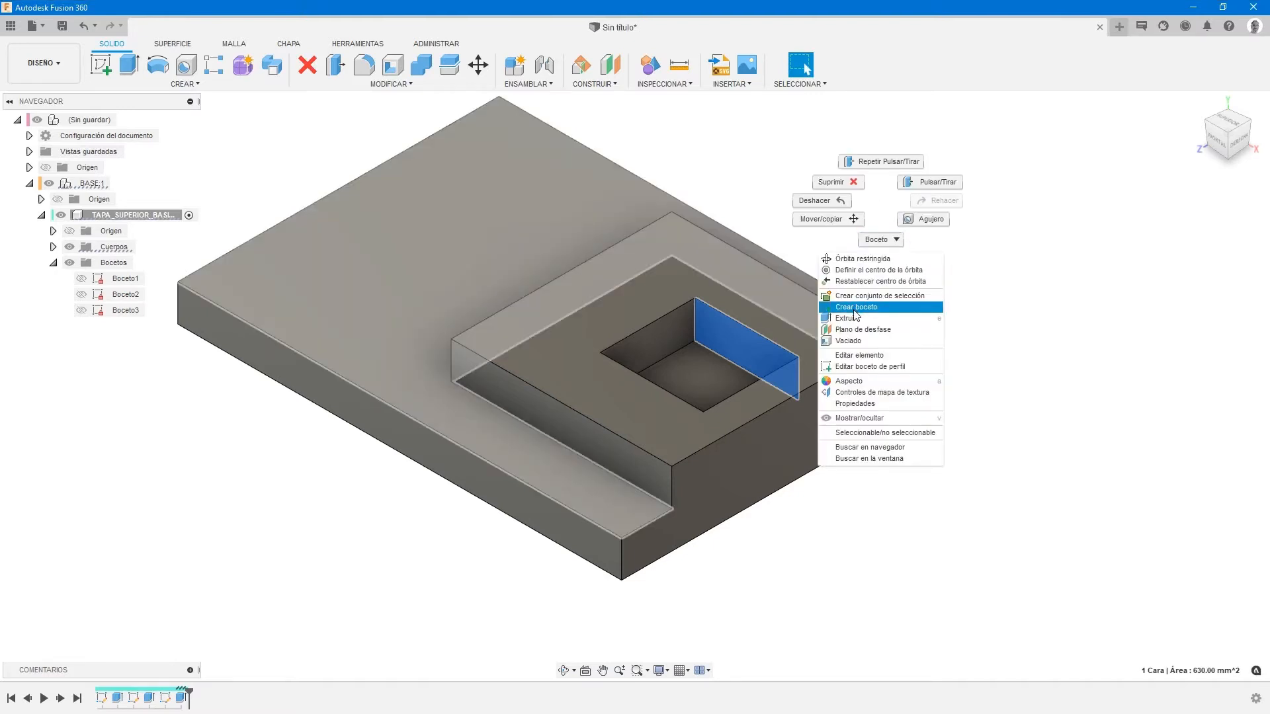
{"action": "left_click", "coordinate": [855, 308]}
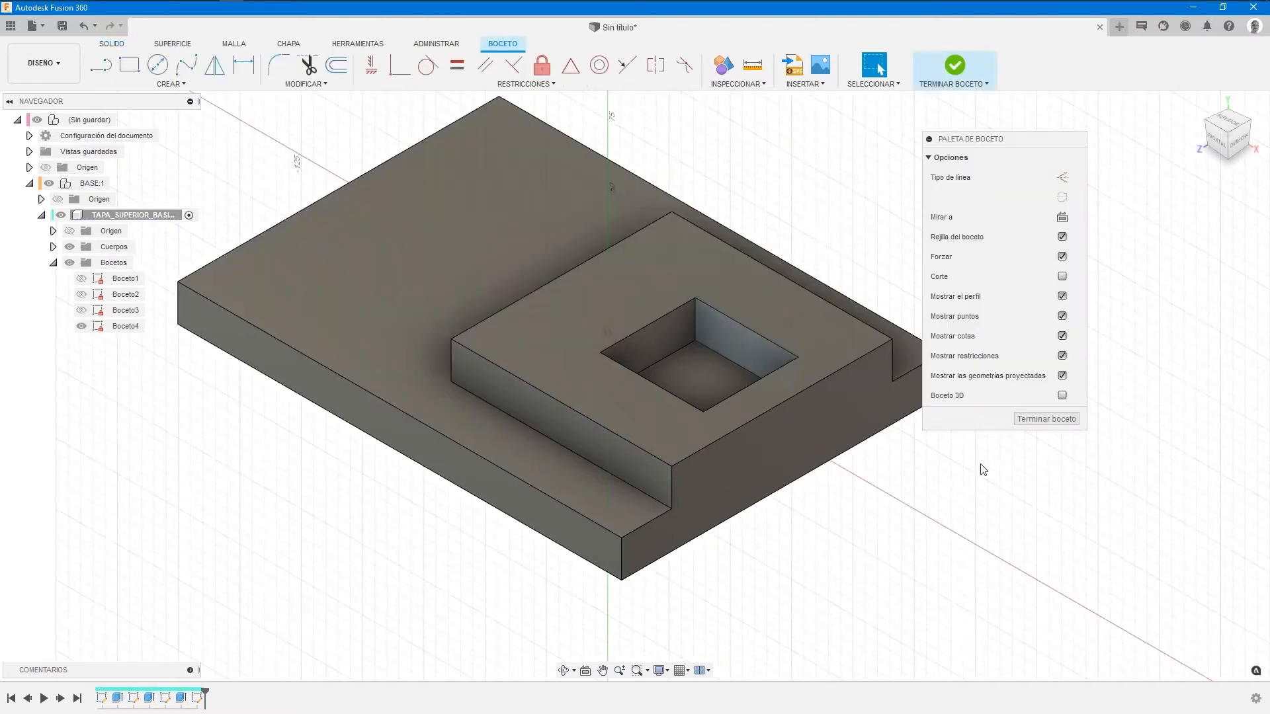
{"action": "left_click", "coordinate": [1213, 142]}
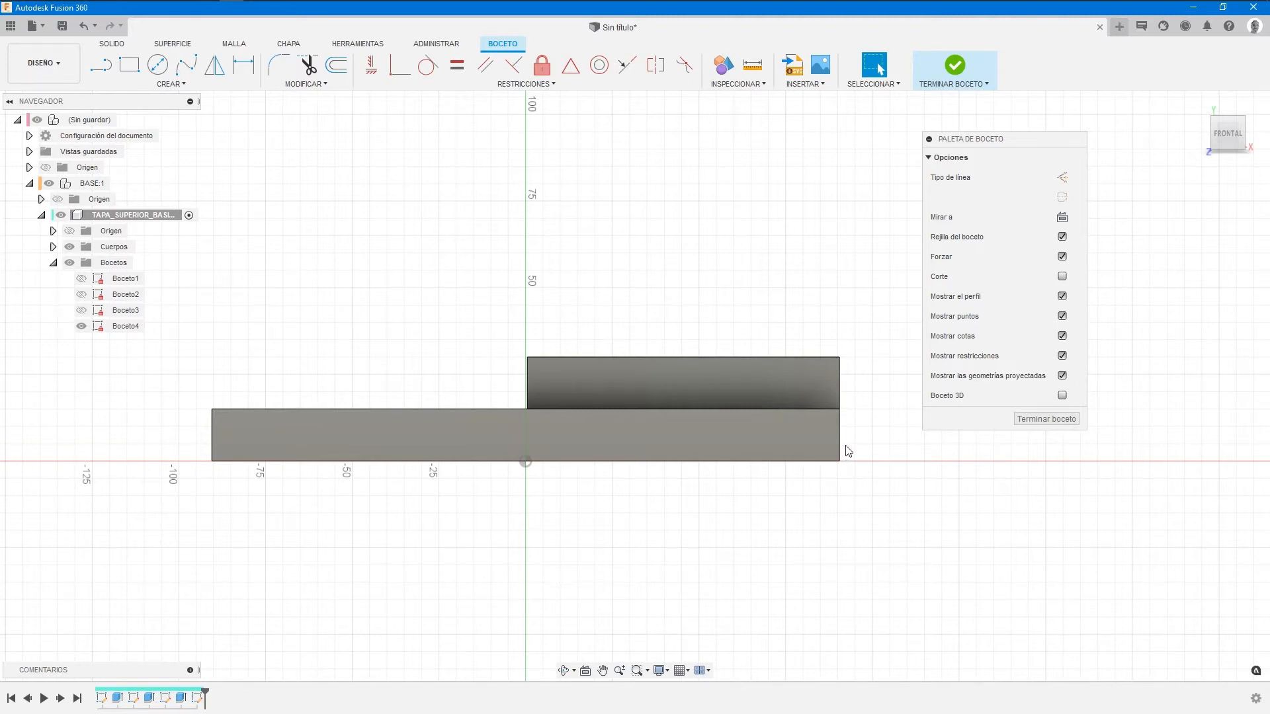
{"action": "left_click", "coordinate": [1062, 276]}
{"action": "scroll", "coordinate": [760, 497], "scroll_direction": "up", "scroll_amount": 5}
{"action": "mouse_move", "coordinate": [741, 516]}
{"action": "middle_mouse_down"}
{"action": "mouse_move", "coordinate": [692, 601]}
{"action": "mouse_move", "coordinate": [687, 658]}
{"action": "middle_mouse_up"}
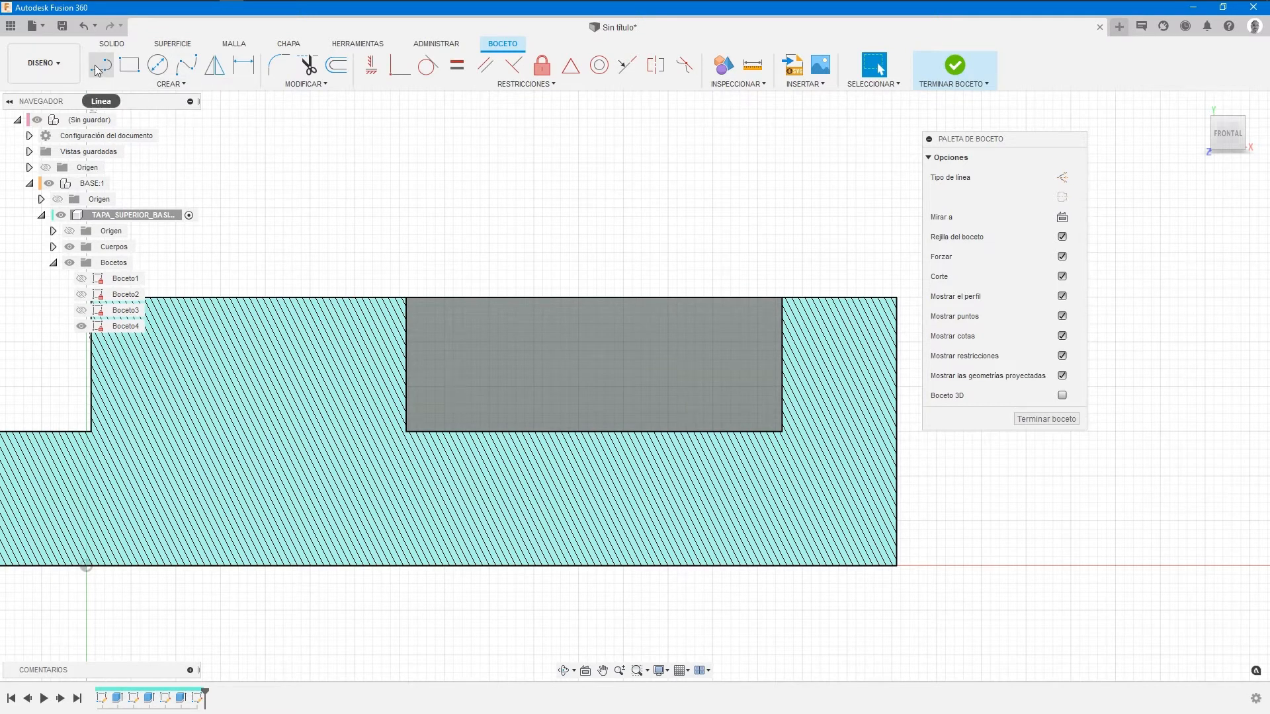
Draw a V-like profile between the cutout's two side walls: a sloped line, an arc of about 14.7 mm radius and a second sloped line.
{"action": "right_click", "coordinate": [451, 210]}
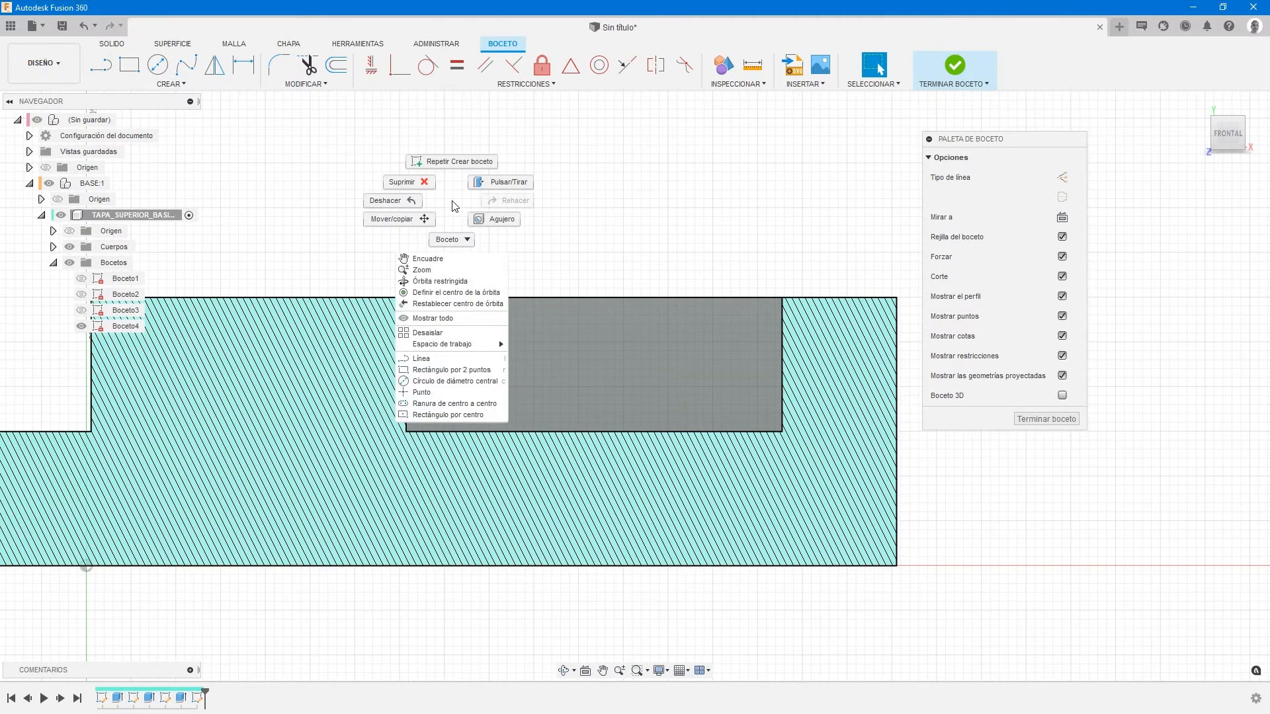
{"action": "left_click", "coordinate": [433, 365]}
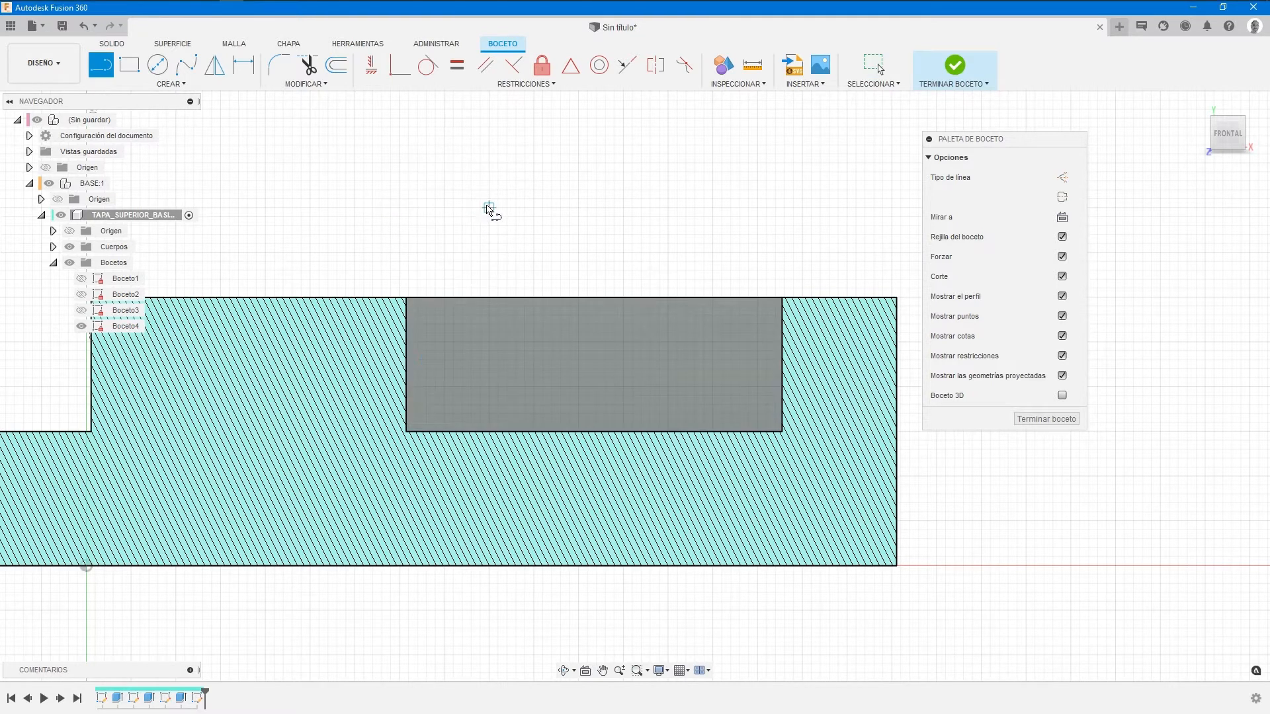
{"action": "left_click", "coordinate": [405, 318]}
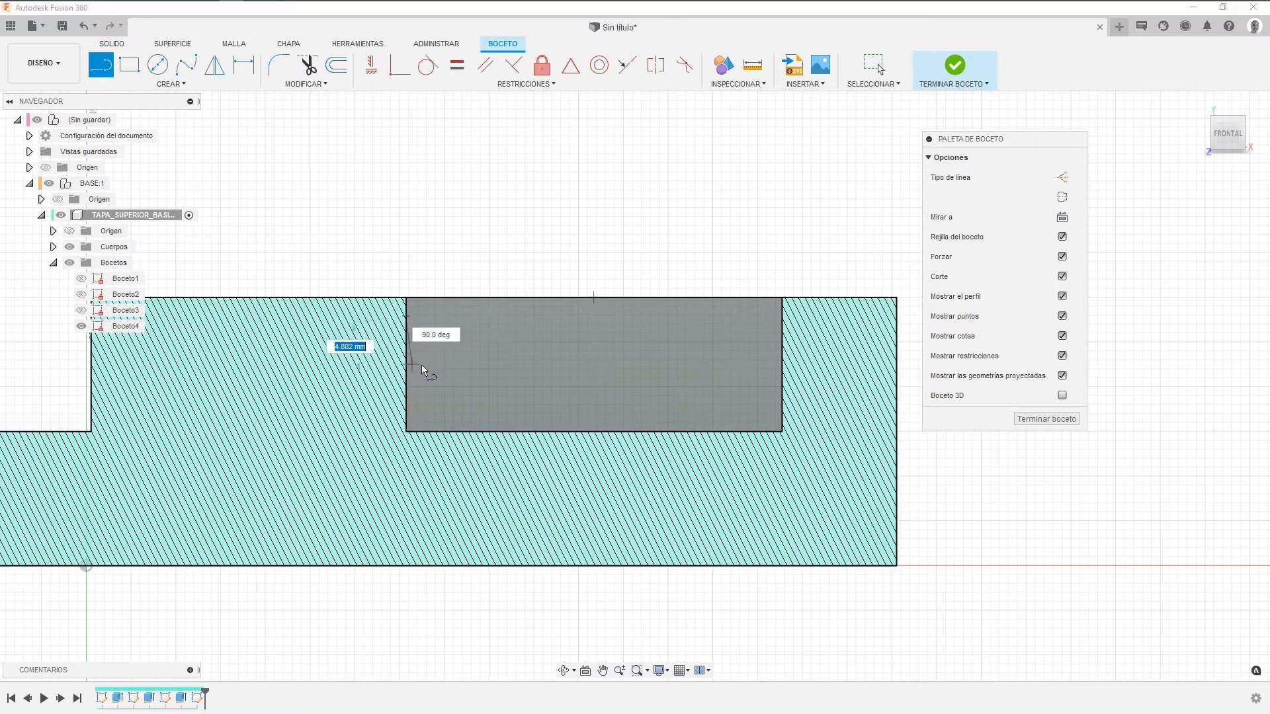
{"action": "left_click", "coordinate": [498, 387]}
{"action": "left_click_drag", "start_coordinate": [497, 387], "coordinate": [668, 378]}
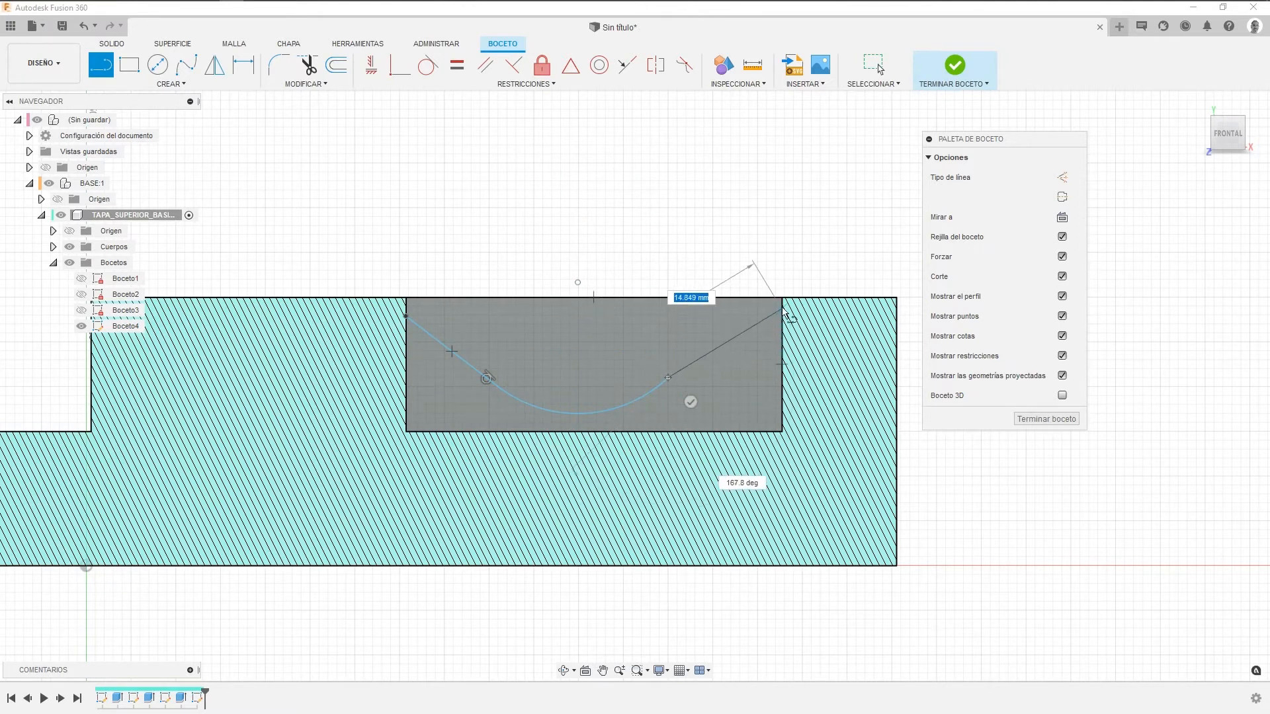
{"action": "double_click", "coordinate": [782, 322]}
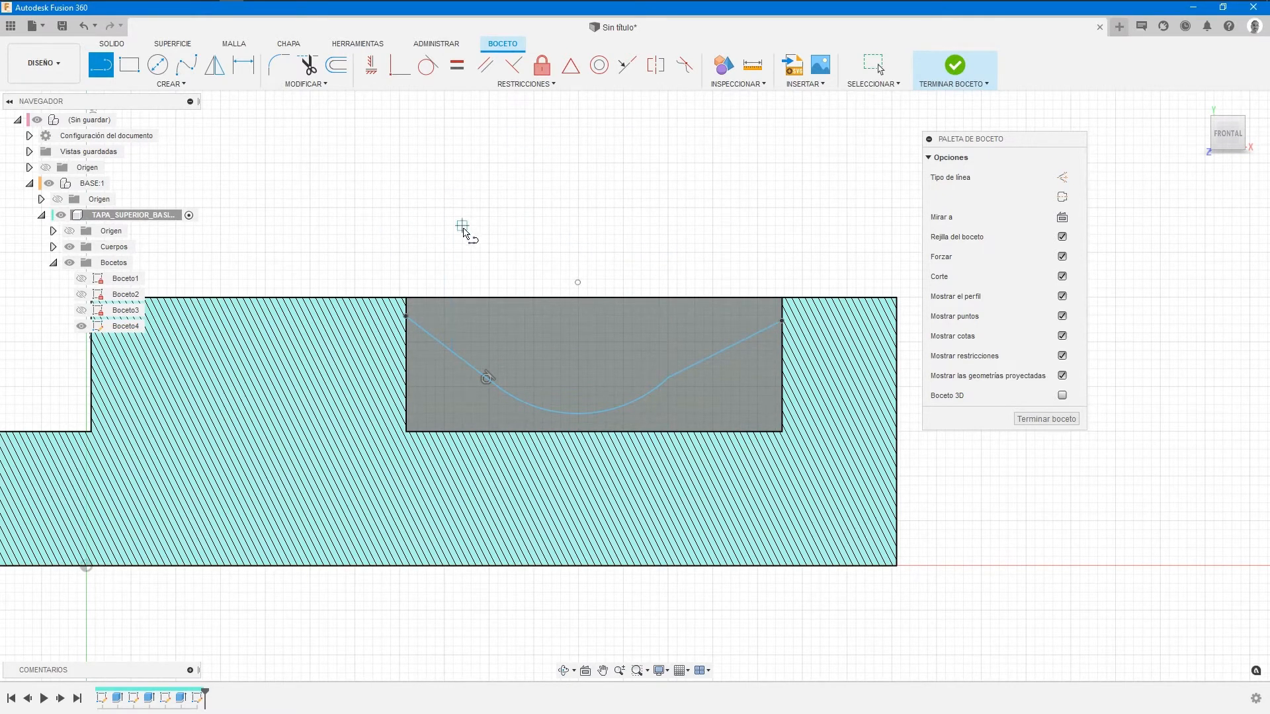
Apply Tangent constraints between the arc and the second sloped line, and between the arc and the cutout's floor.
{"action": "left_click", "coordinate": [429, 69]}
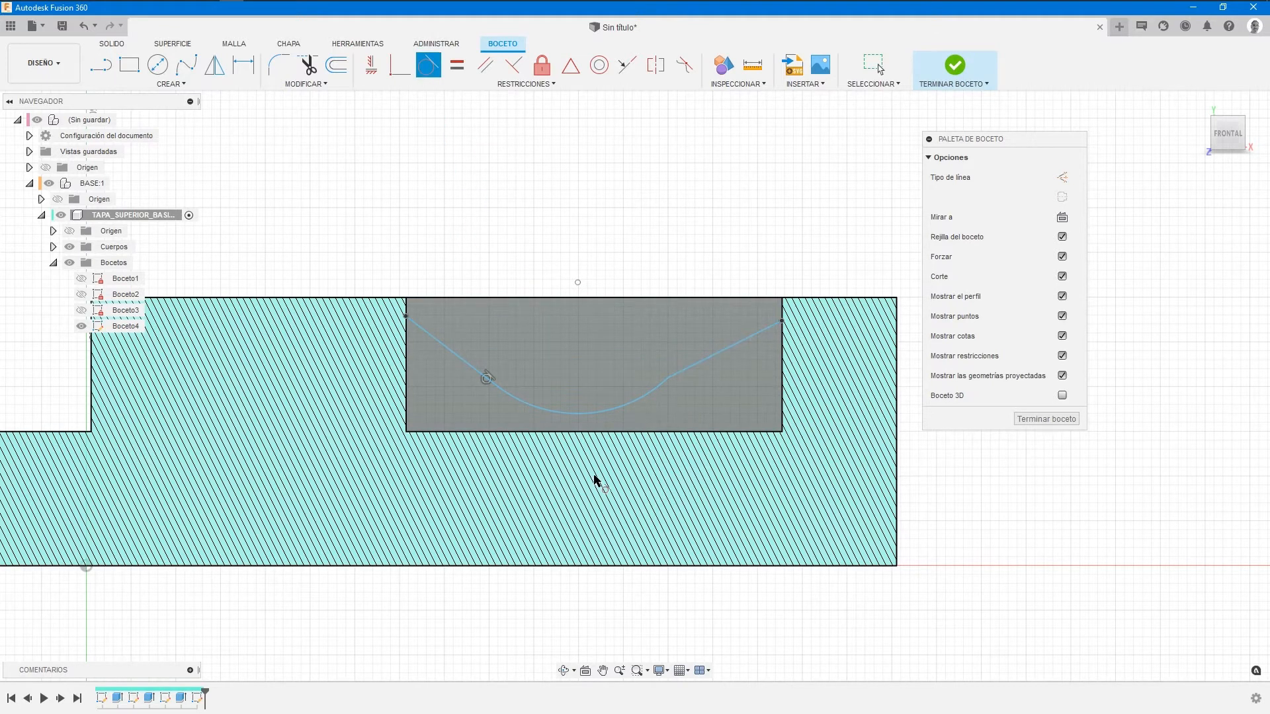
{"action": "left_click", "coordinate": [655, 395]}
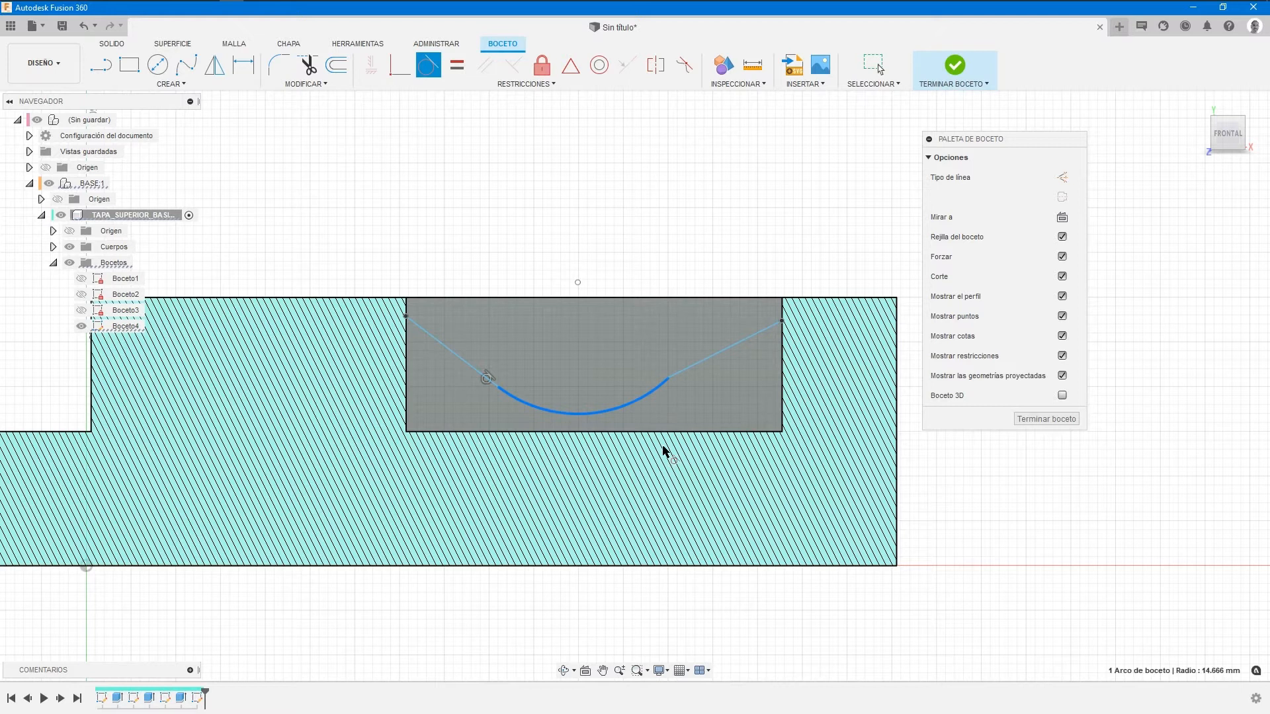
{"action": "left_click", "coordinate": [716, 355]}
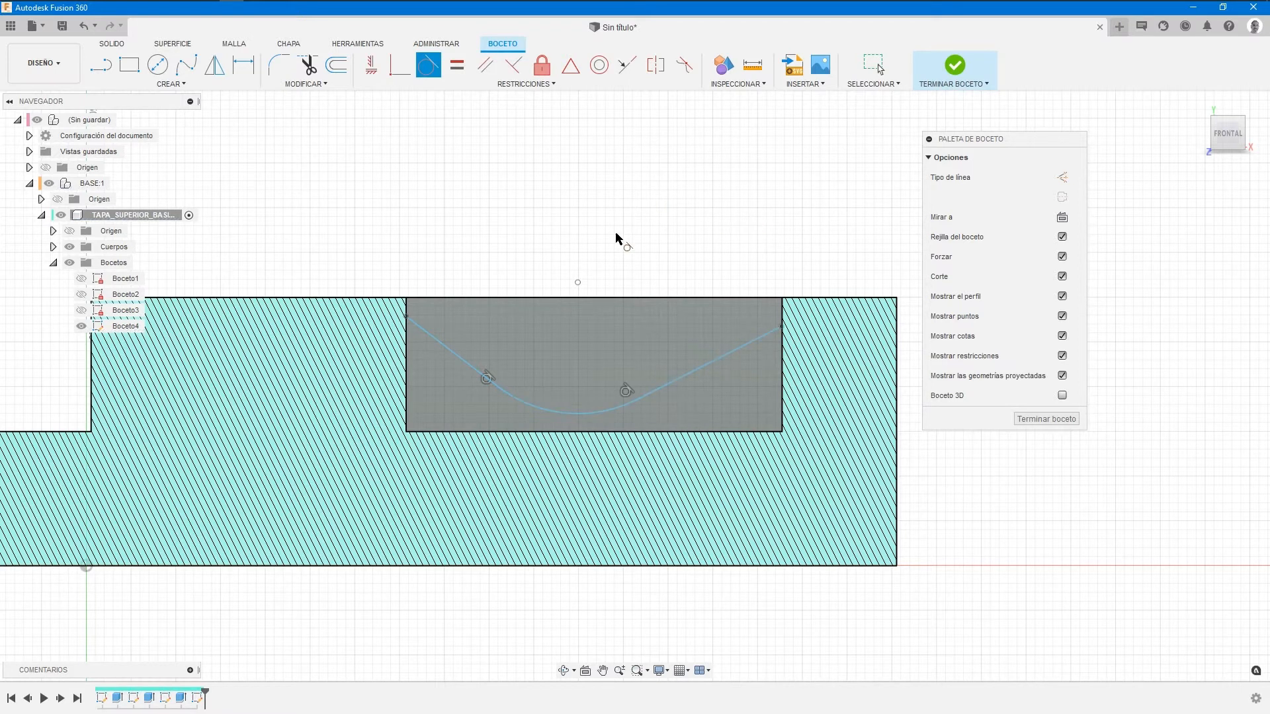
{"action": "left_click", "coordinate": [612, 415]}
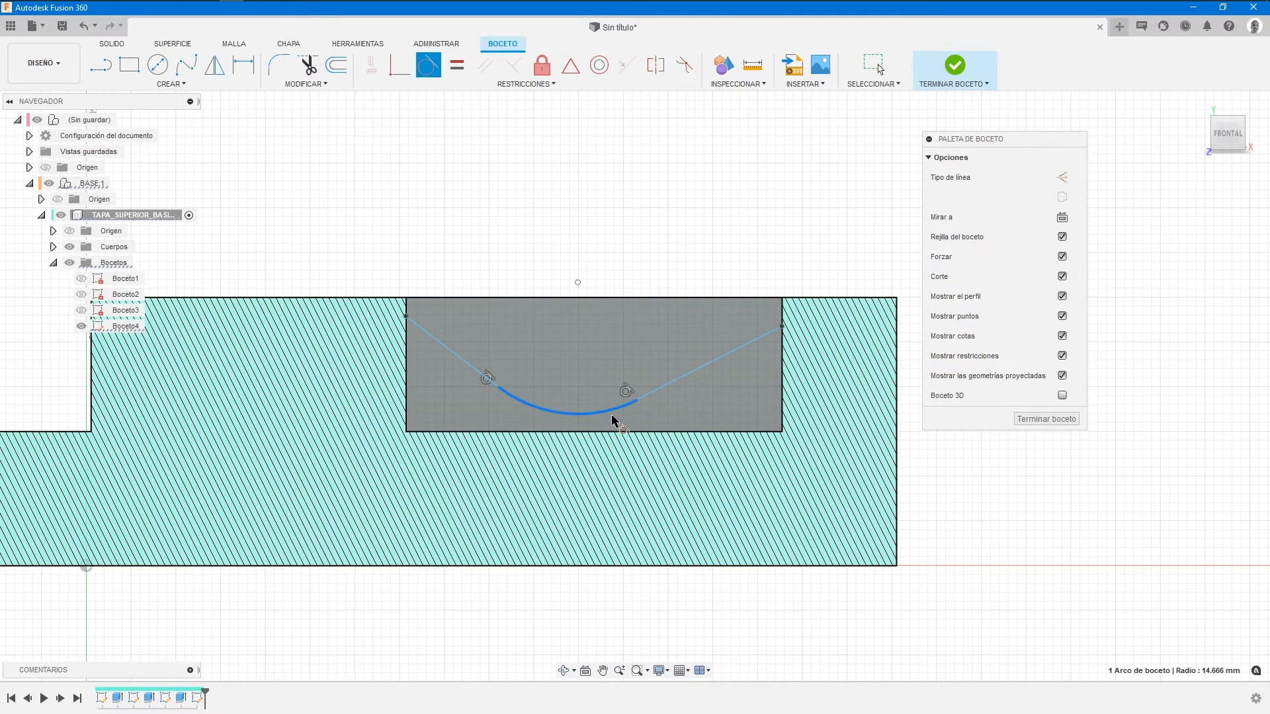
{"action": "left_click", "coordinate": [631, 432]}
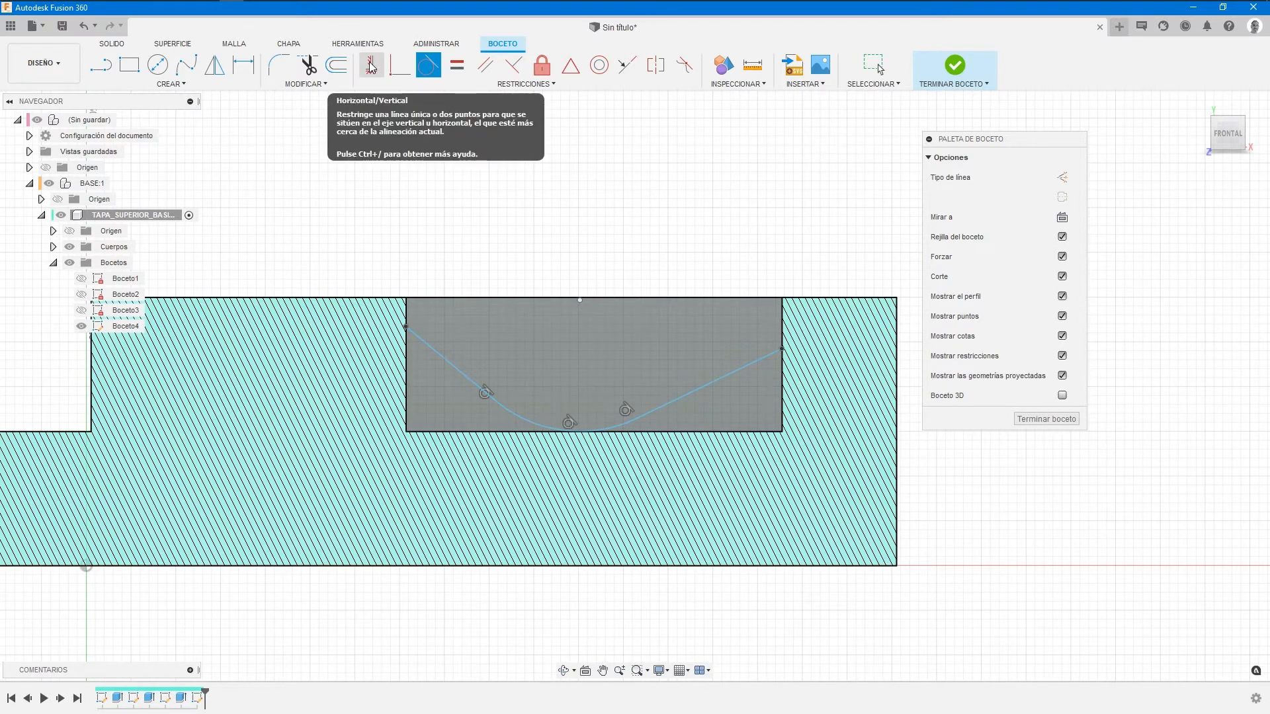
{"action": "key", "text": "Escape"}
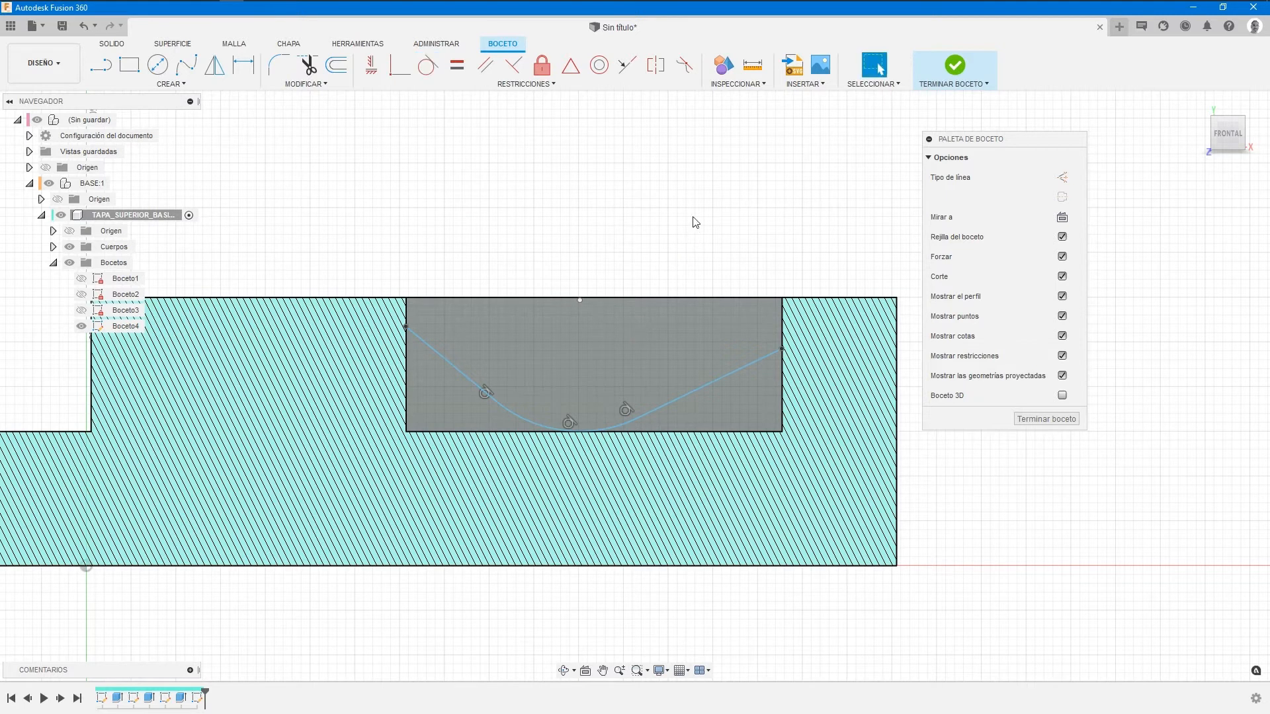
Make the two sloped lines equal in length and align their outer endpoints with a Horizontal/Vertical constraint.
{"action": "left_click", "coordinate": [734, 372]}
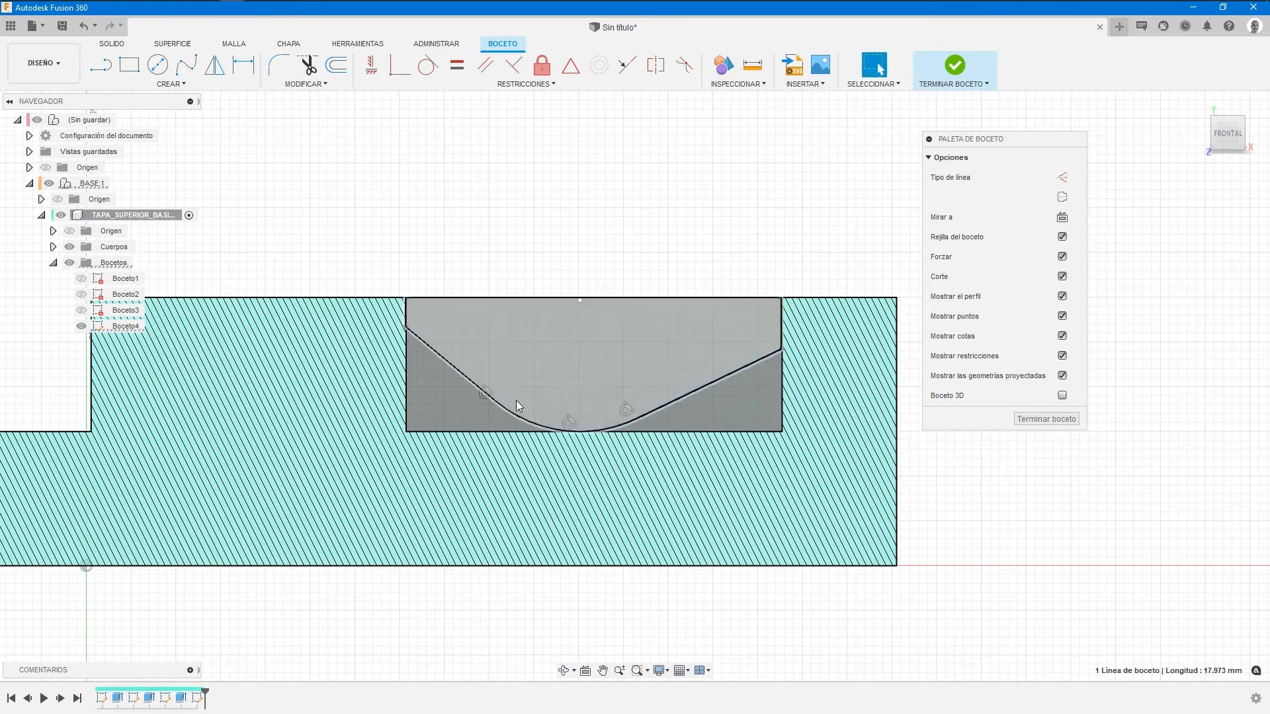
{"action": "left_click", "coordinate": [443, 356], "text": "shift"}
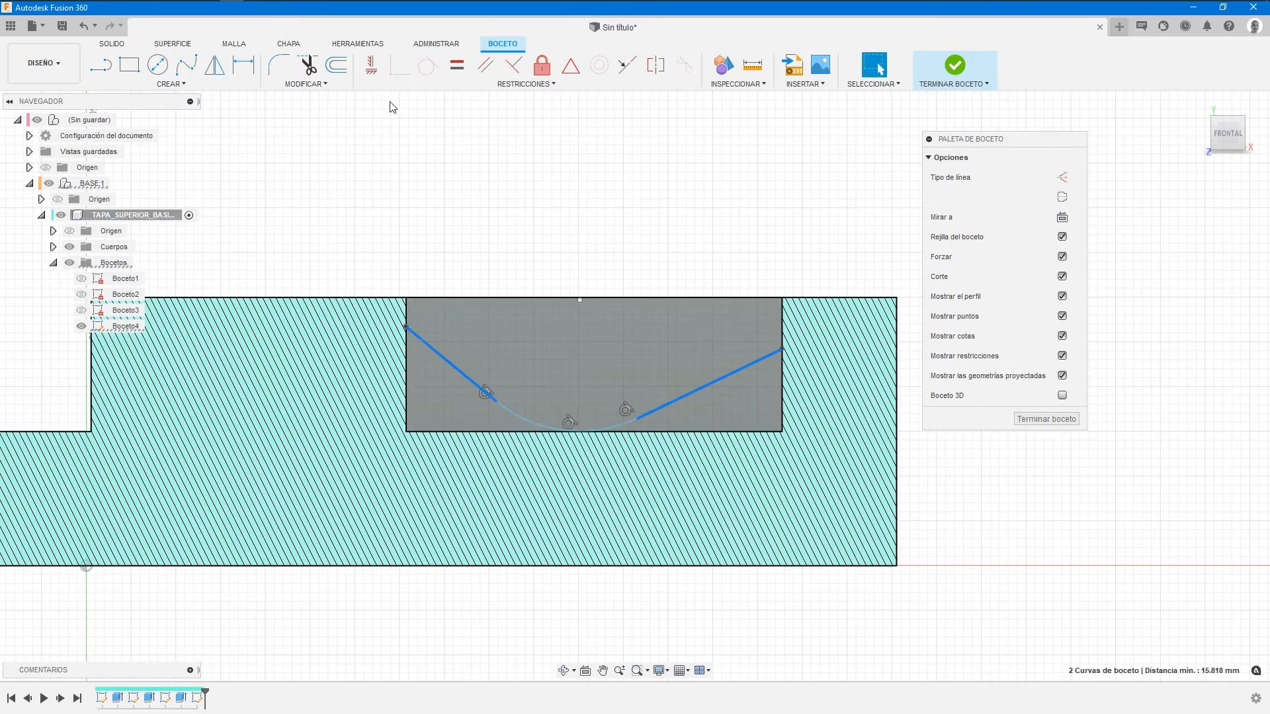
{"action": "left_click", "coordinate": [457, 66]}
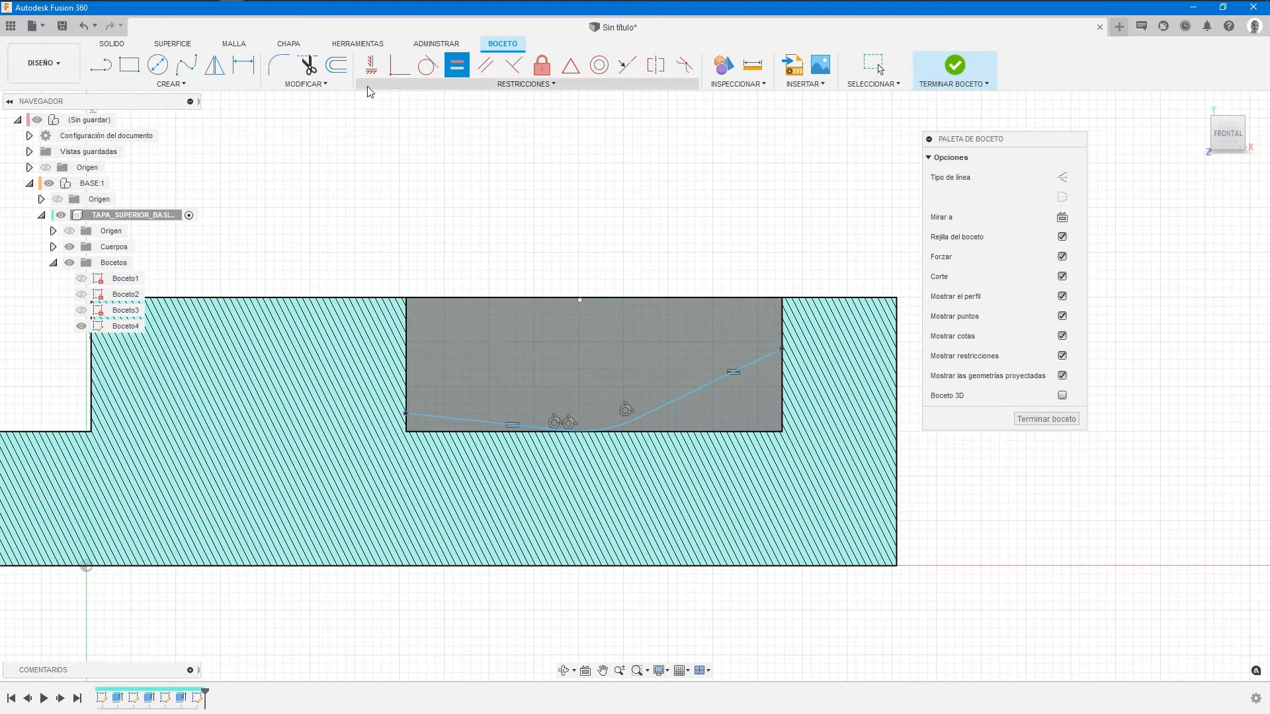
{"action": "left_click", "coordinate": [371, 65]}
{"action": "left_click", "coordinate": [408, 415]}
{"action": "left_click", "coordinate": [783, 350]}
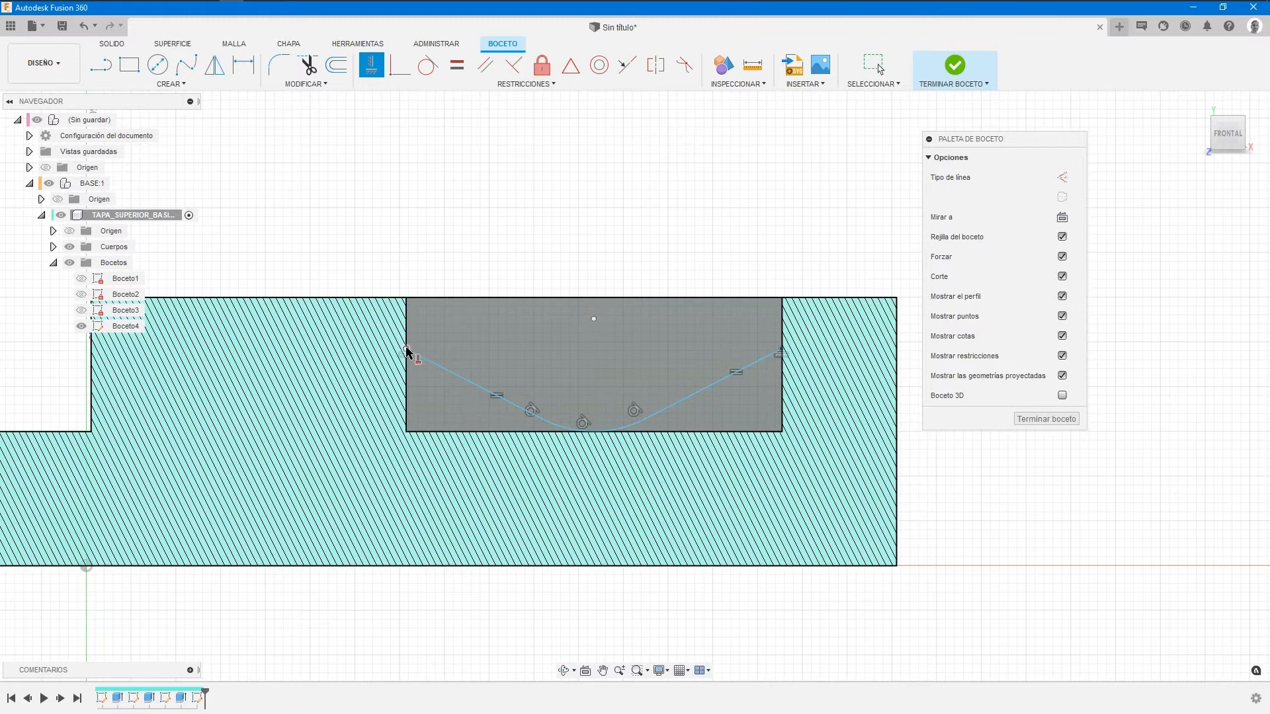
Dimension the V profile's outer endpoint 1 mm below the cutout's top edge.
{"action": "left_click", "coordinate": [233, 70]}
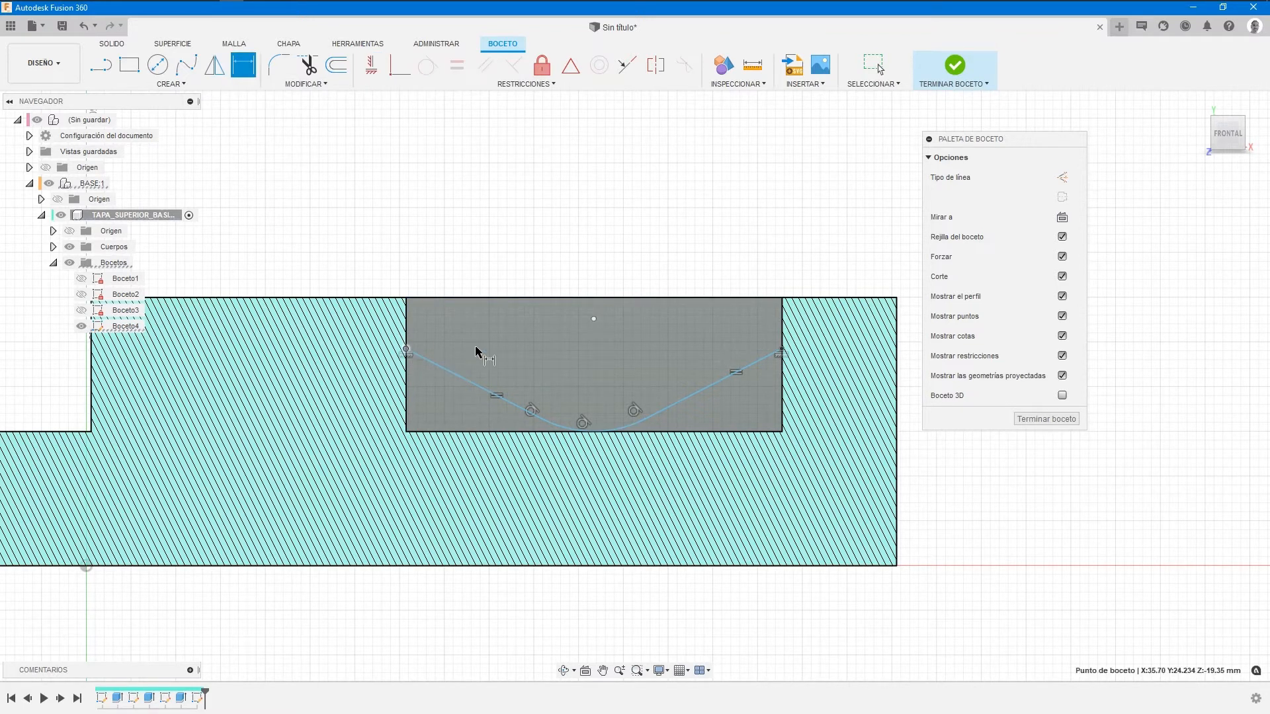
{"action": "left_click", "coordinate": [507, 298]}
{"action": "left_click", "coordinate": [590, 321]}
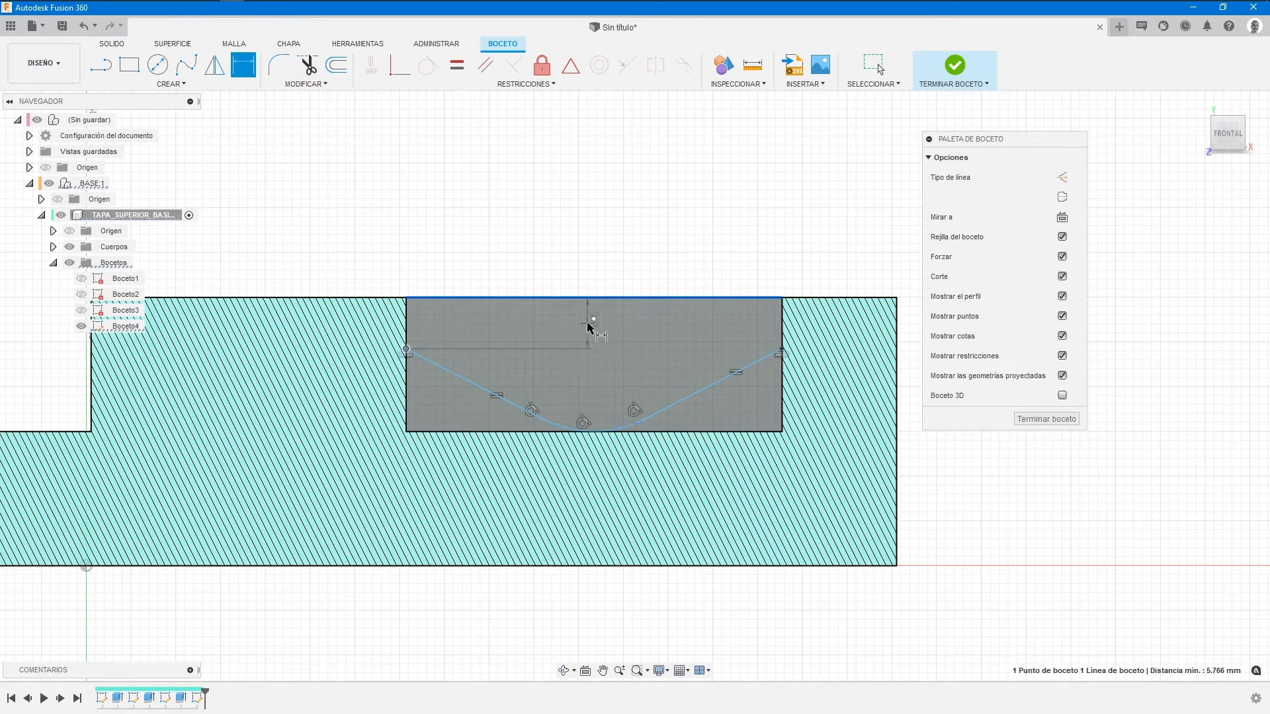
{"action": "left_click", "coordinate": [524, 325]}
{"action": "type", "text": "1"}
{"action": "key", "text": "Return"}
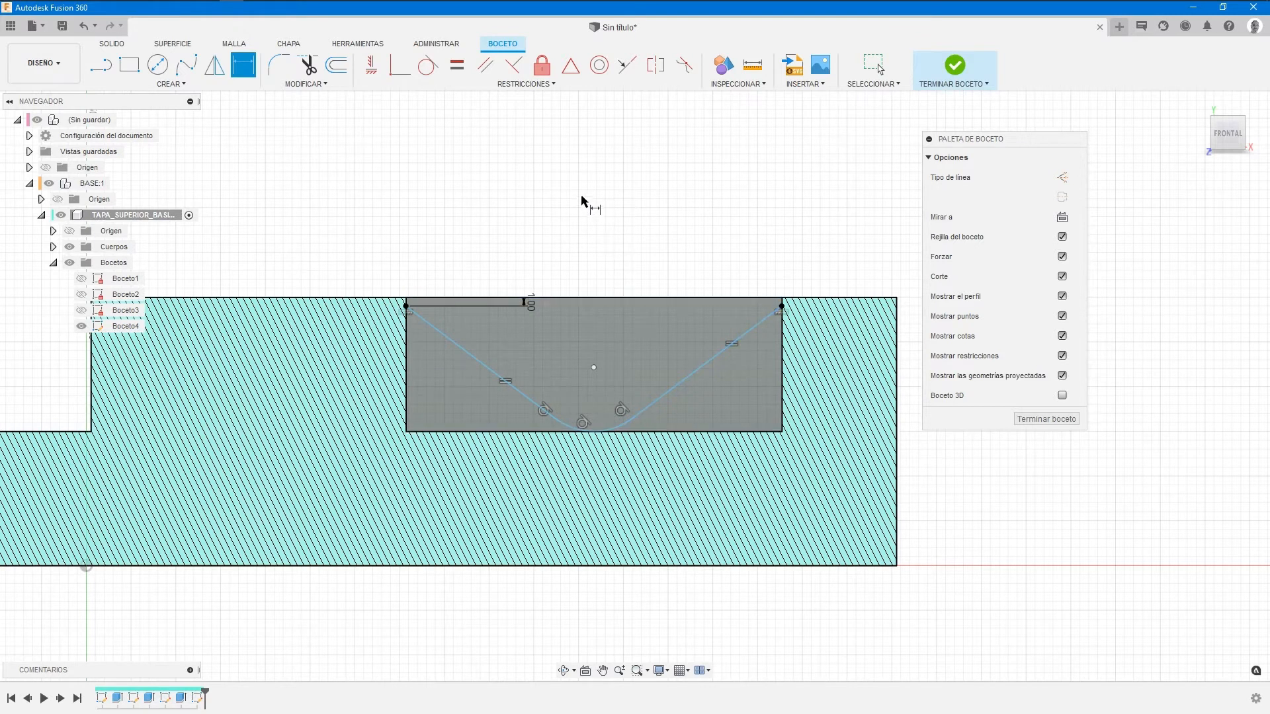
Set the V profile's arc radius to 7.75 mm and finish the sketch.
{"action": "left_click", "coordinate": [614, 435]}
{"action": "left_click", "coordinate": [557, 382]}
{"action": "type", "text": "7.75"}
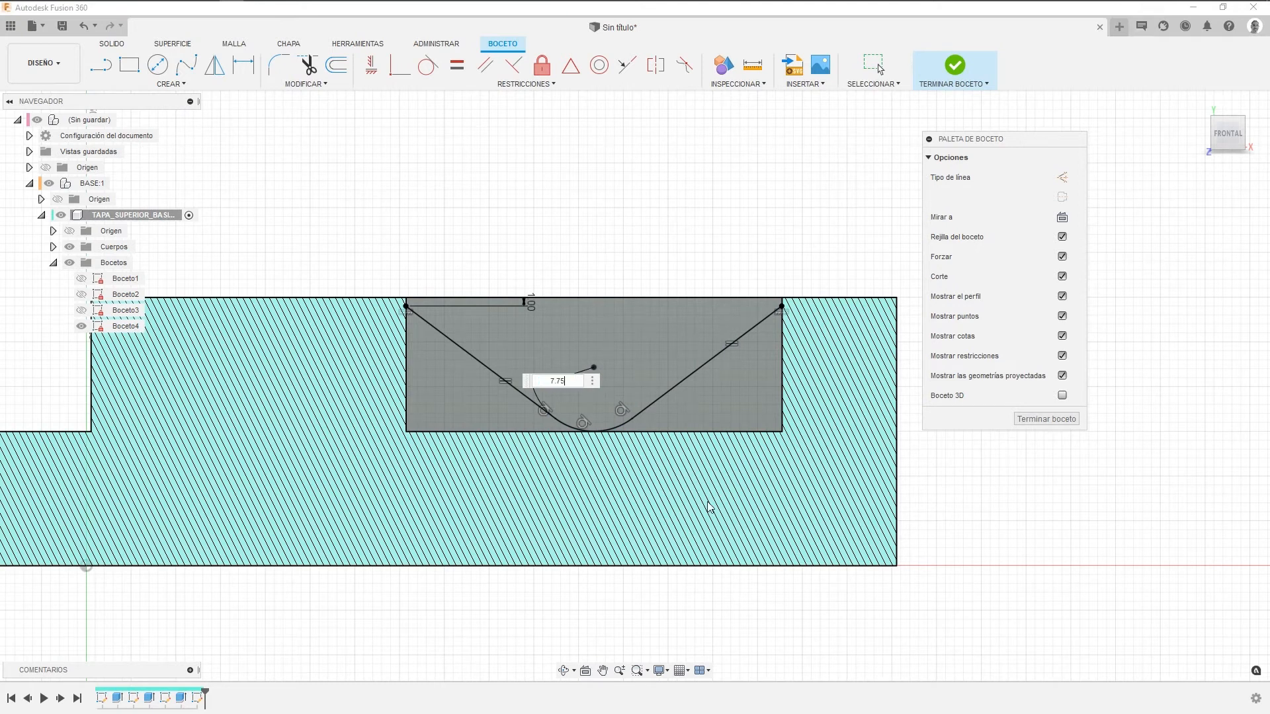
{"action": "key", "text": "Return"}
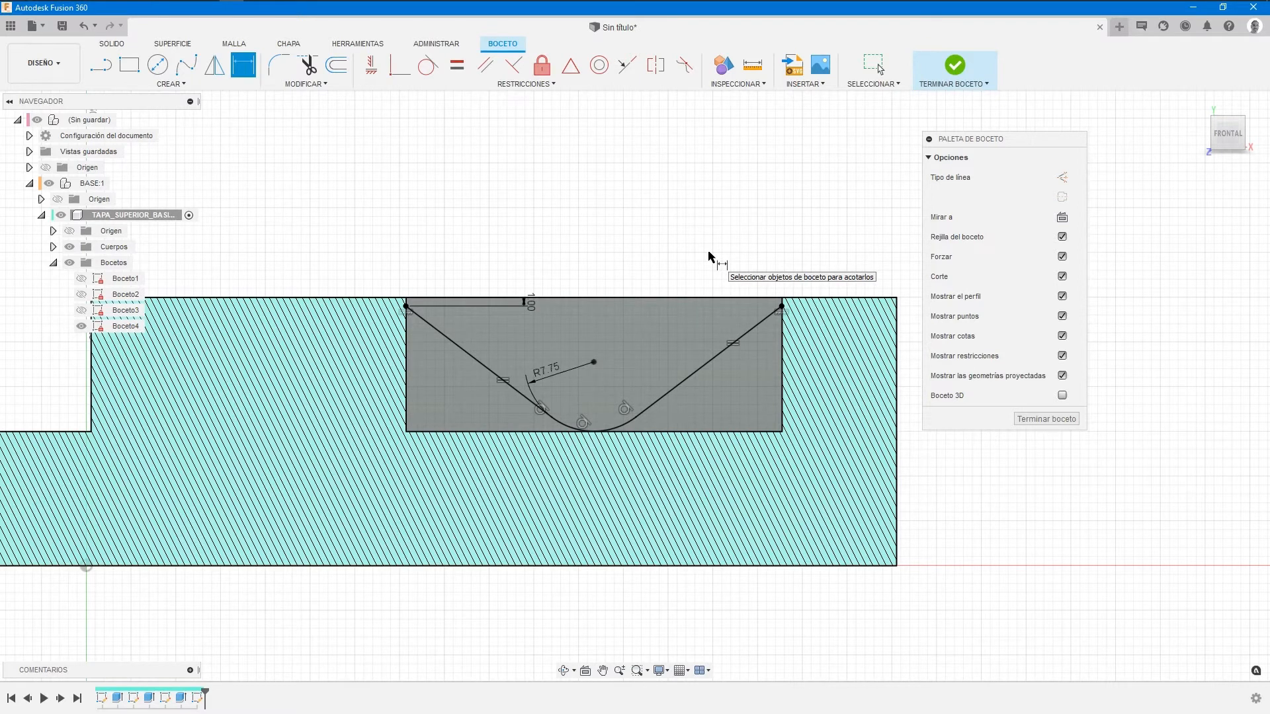
{"action": "left_click", "coordinate": [955, 65]}
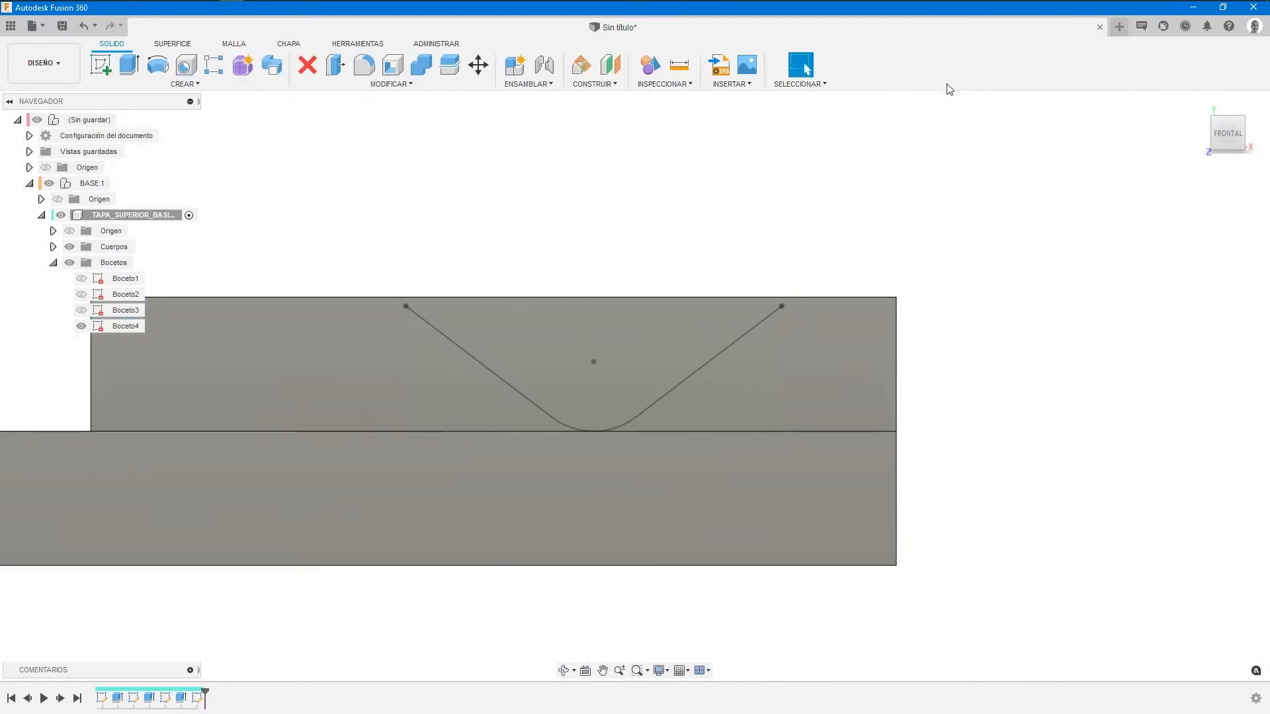
Extrude the two regions beneath the V profile up to the cutout's opposite wall, joining them to the existing body.
{"action": "left_click", "coordinate": [1198, 102]}
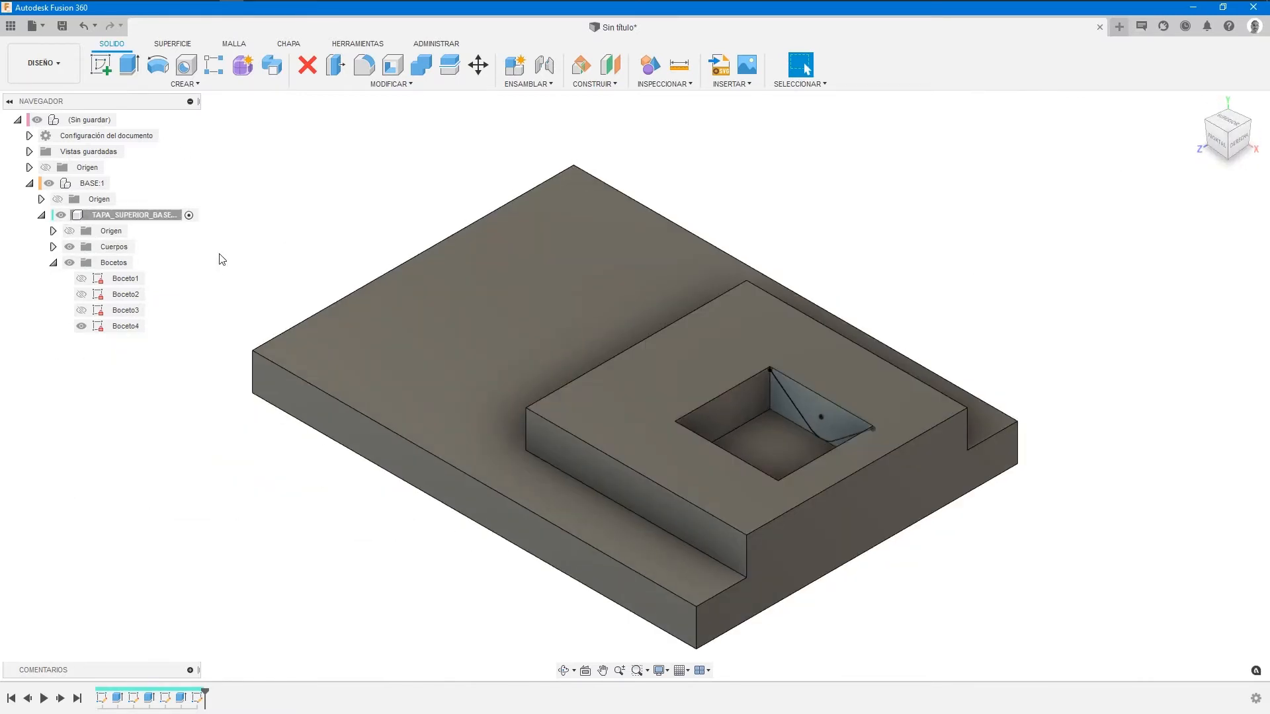
{"action": "key", "text": "e"}
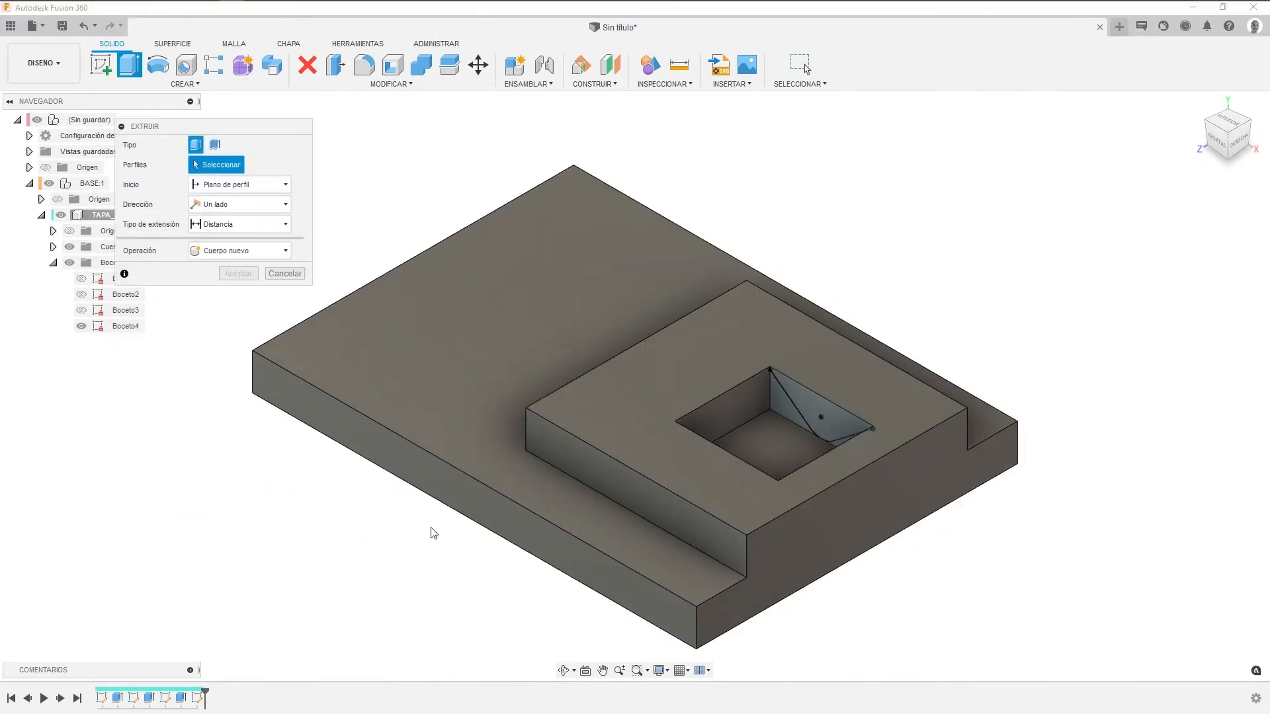
{"action": "scroll", "coordinate": [853, 367], "scroll_direction": "up", "scroll_amount": 5}
{"action": "middle_click_drag", "start_coordinate": [1055, 244], "coordinate": [1011, 138]}
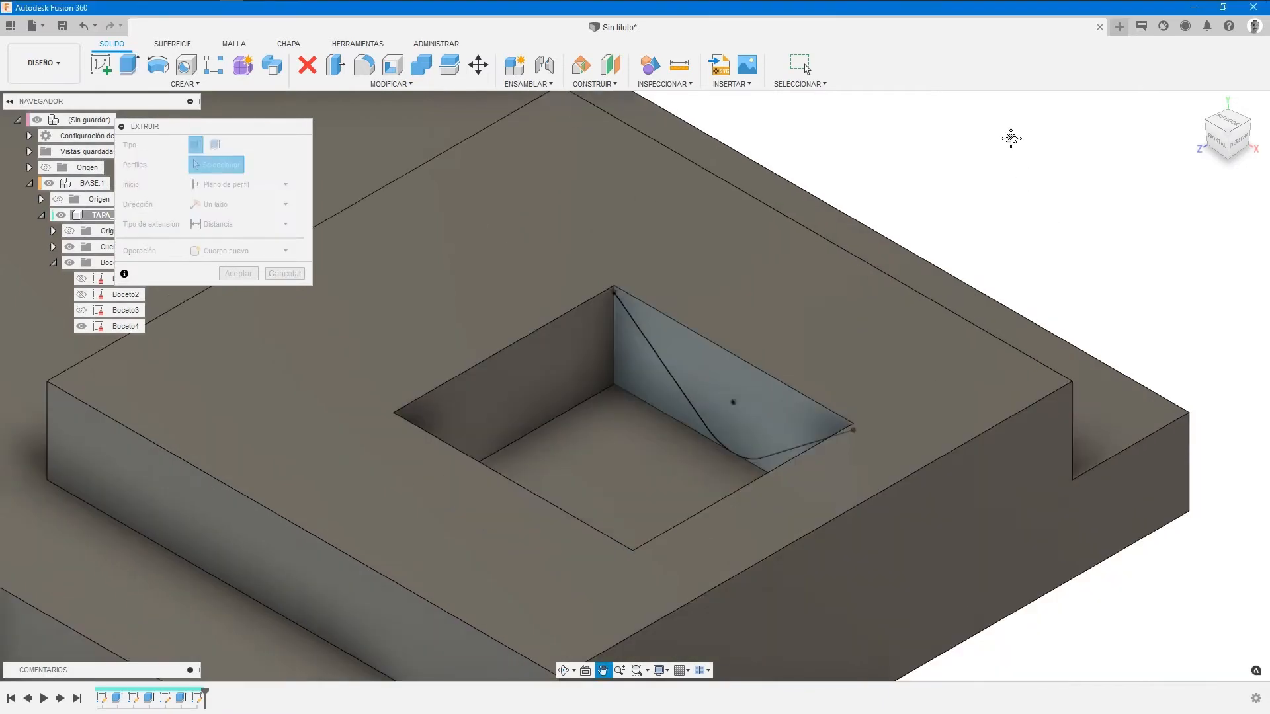
{"action": "left_click", "coordinate": [637, 356]}
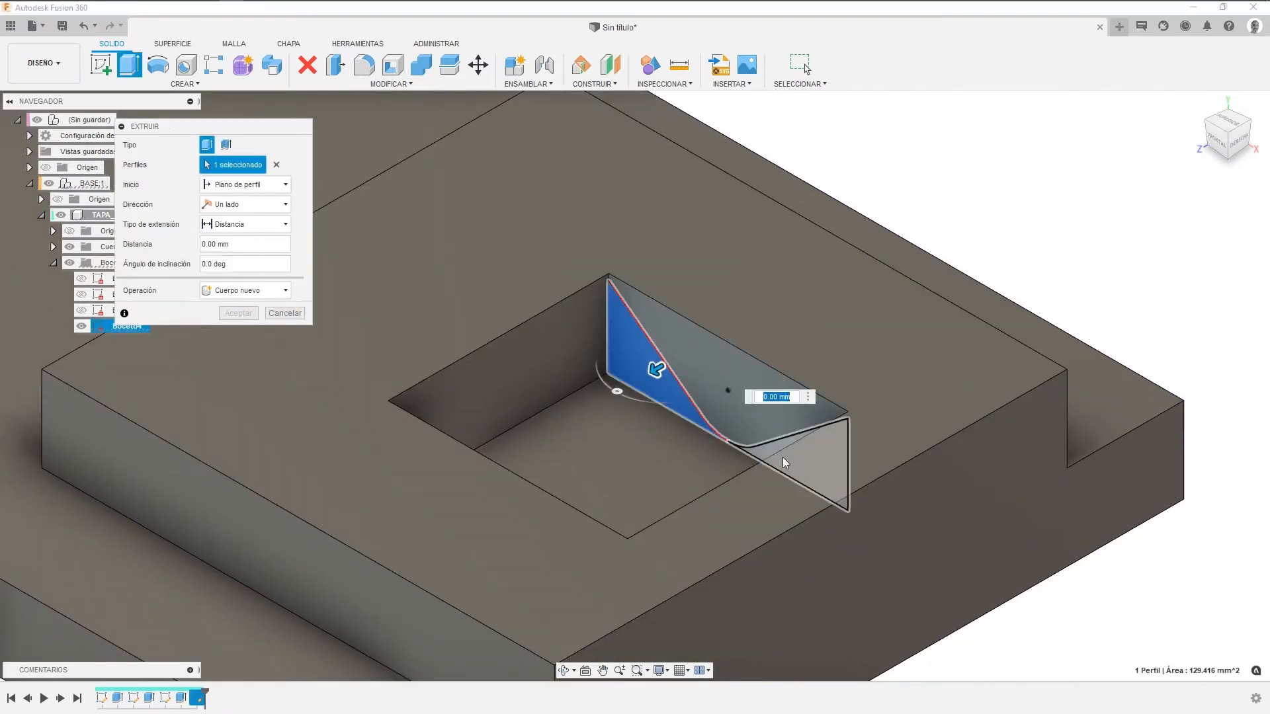
{"action": "left_click", "coordinate": [786, 462]}
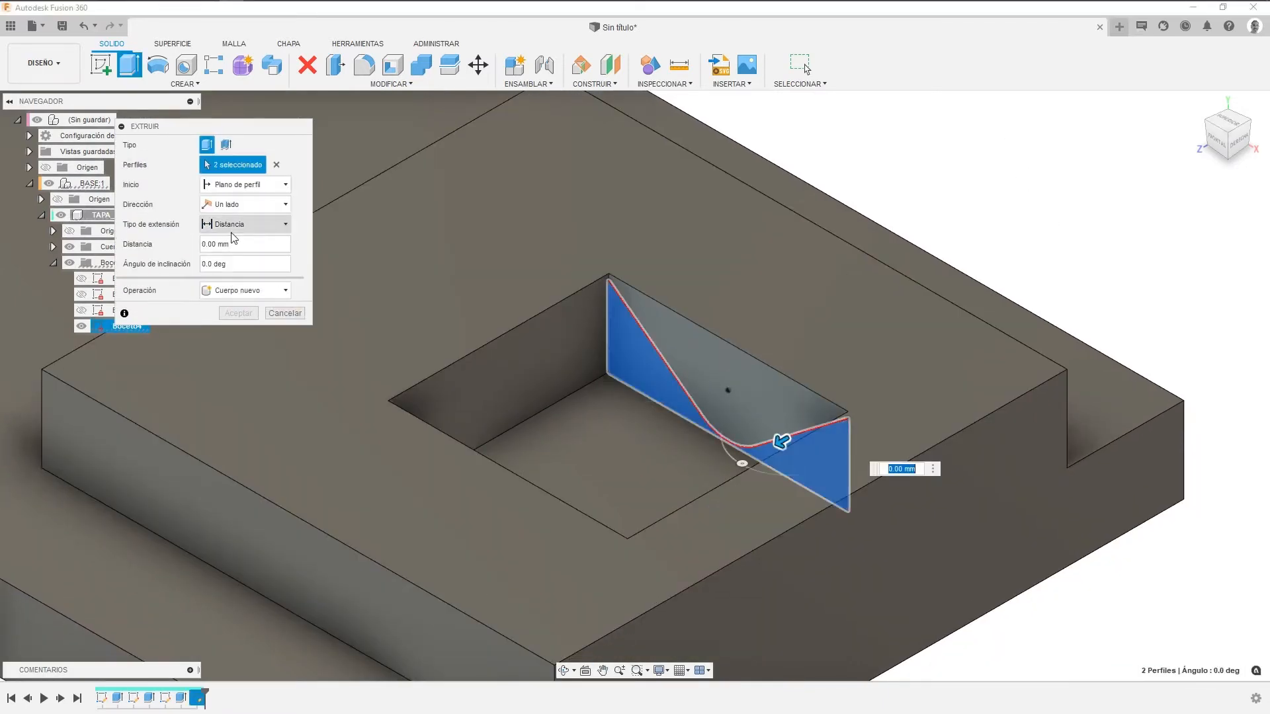
{"action": "left_click", "coordinate": [250, 225]}
{"action": "left_click", "coordinate": [232, 256]}
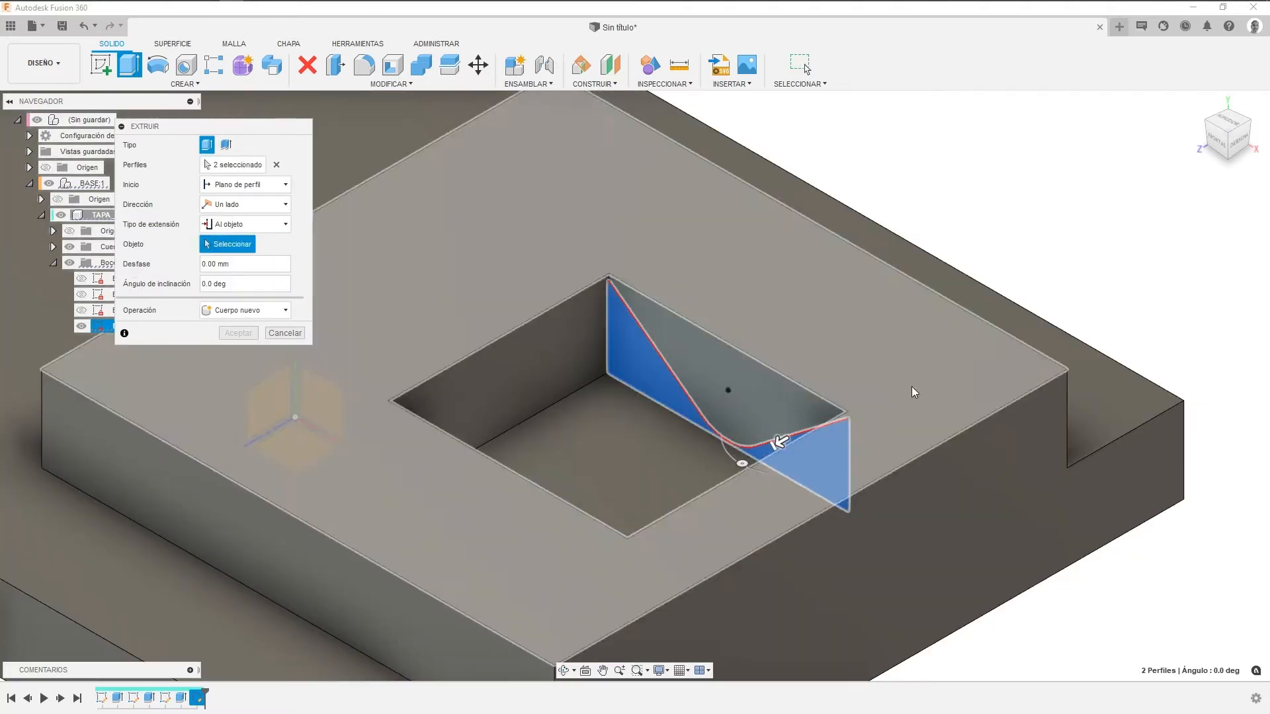
{"action": "left_click", "coordinate": [1251, 122]}
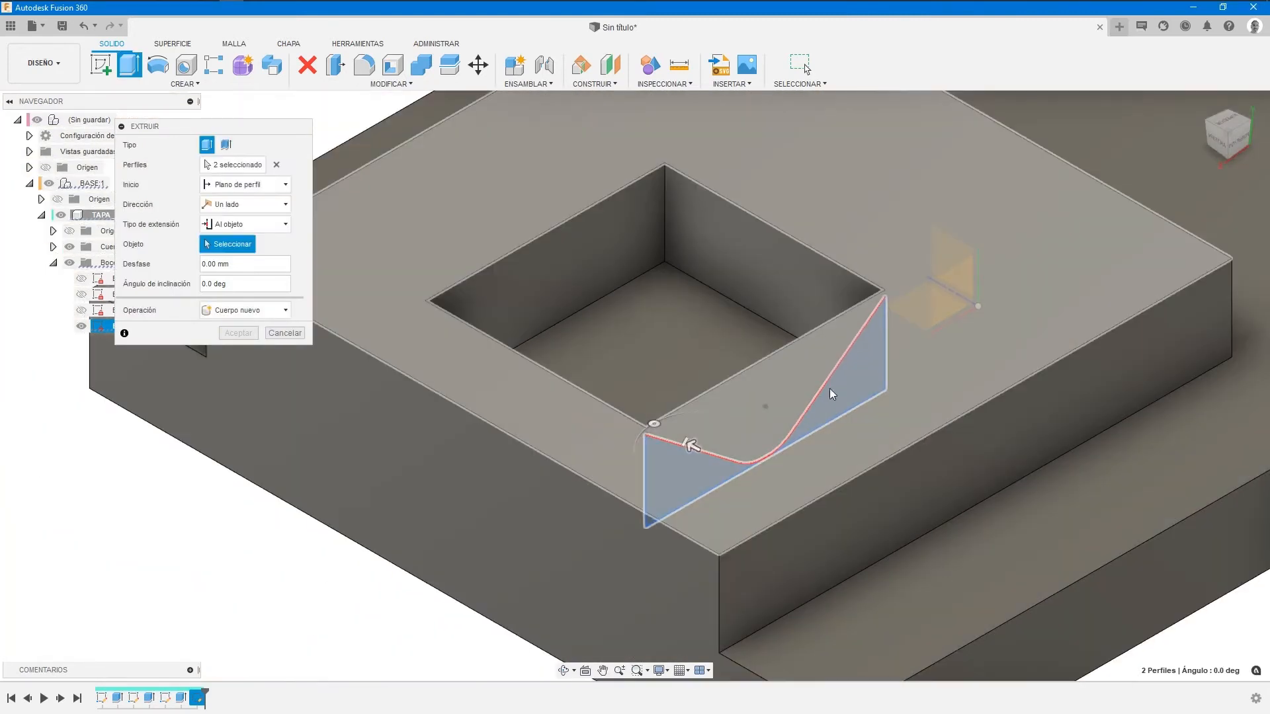
{"action": "left_click", "coordinate": [606, 265]}
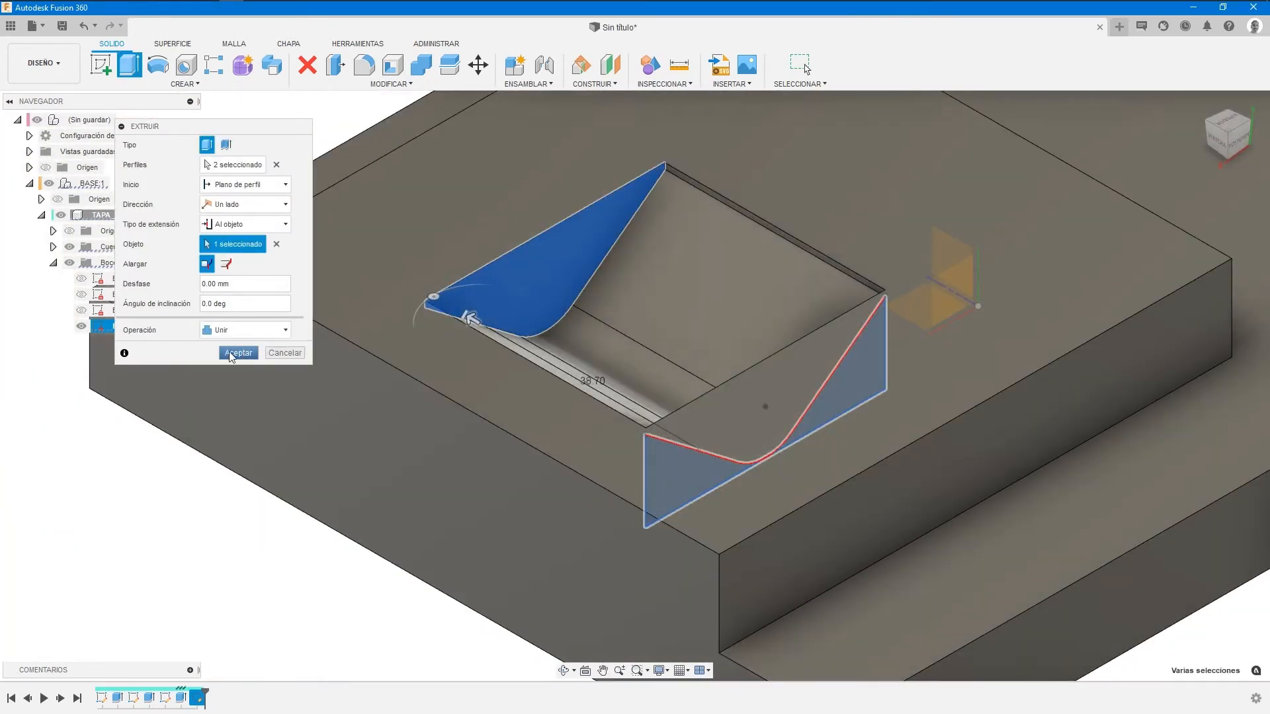
{"action": "left_click", "coordinate": [237, 352]}
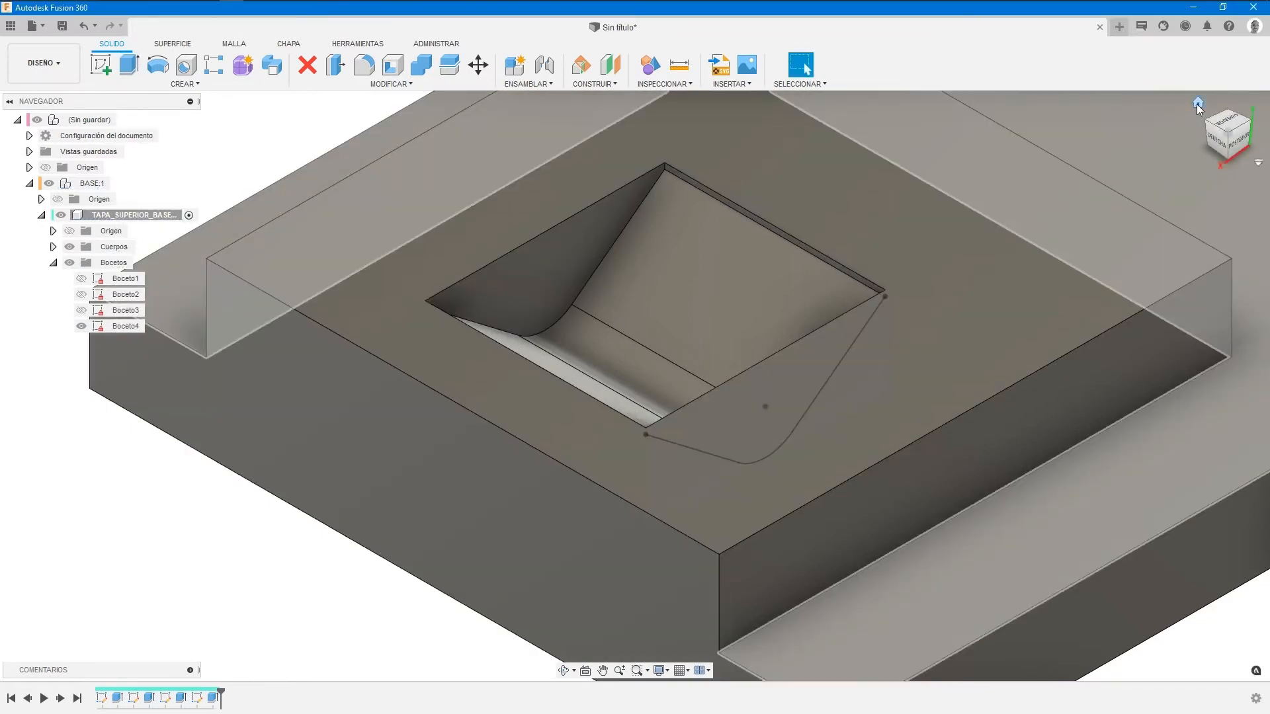
Return to the home view and hide the V-profile sketch Boceto4.
{"action": "left_click", "coordinate": [1198, 104]}
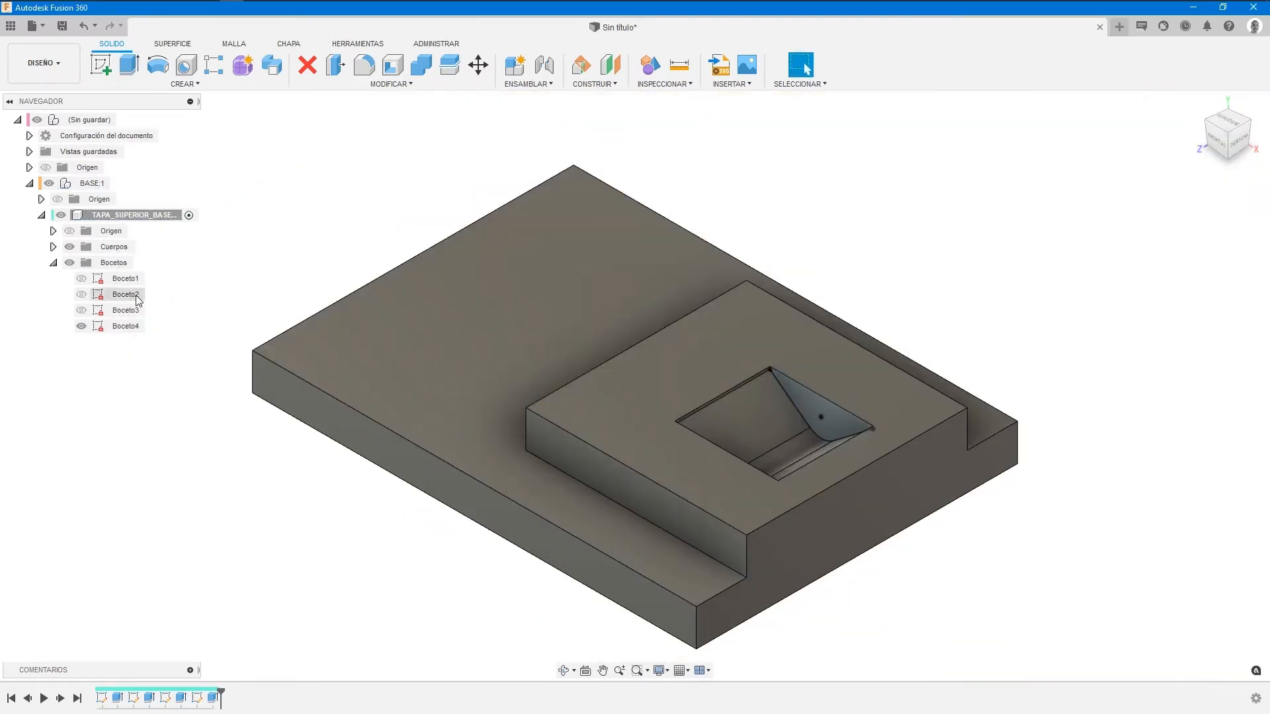
{"action": "left_click", "coordinate": [81, 327]}
{"action": "left_click", "coordinate": [82, 327]}
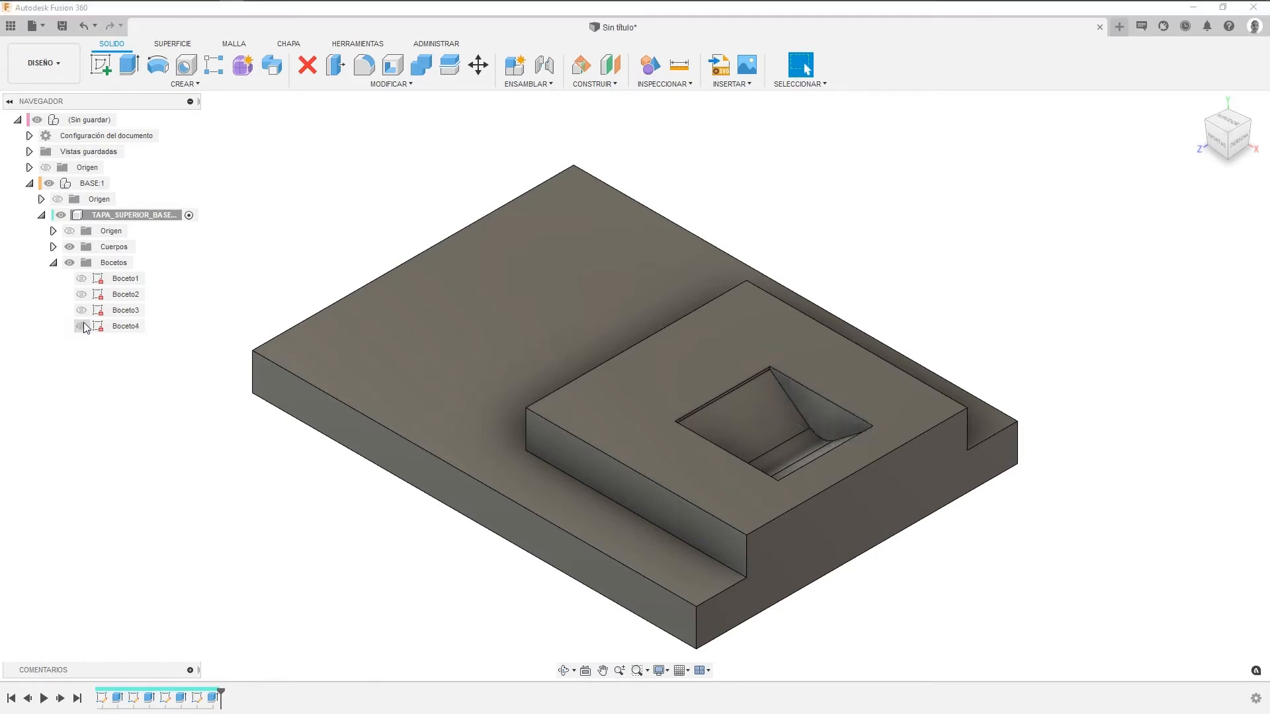
{"action": "middle_click_drag", "start_coordinate": [178, 527], "coordinate": [243, 487]}
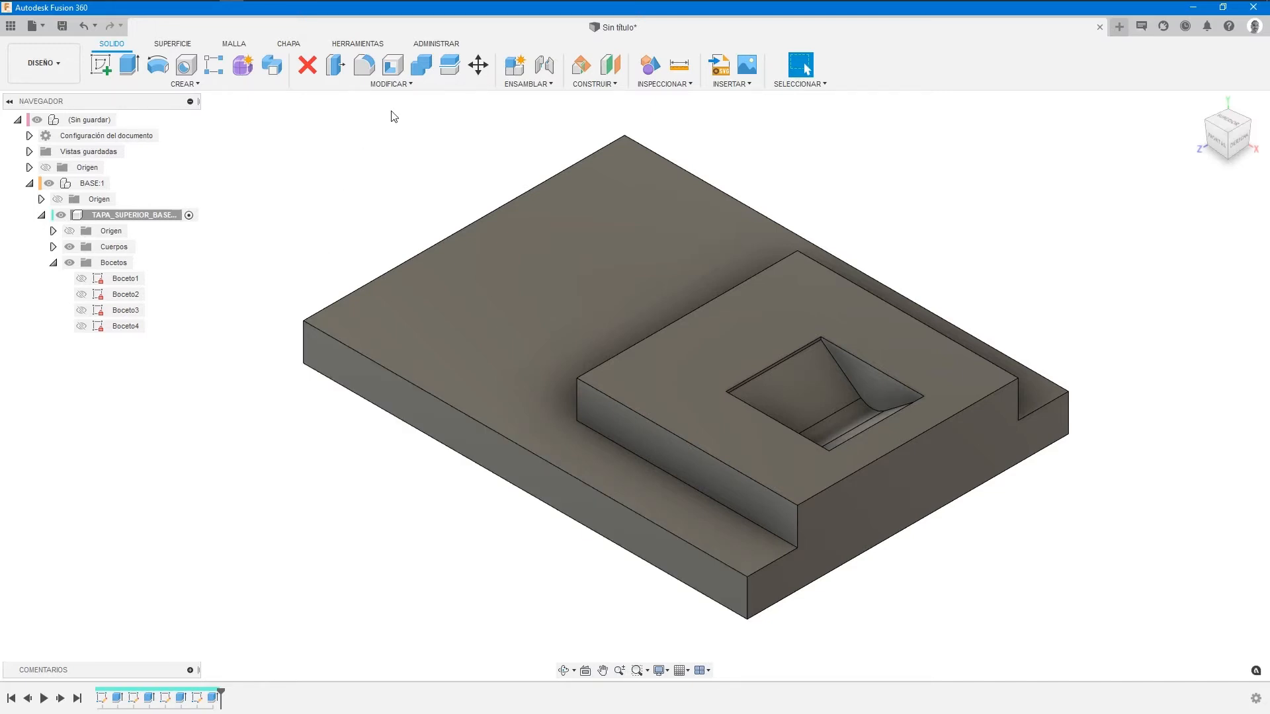
Start a Chamfer on the raised block's two opposite side top edges with an equal distance of 15 mm.
{"action": "left_click", "coordinate": [403, 84]}
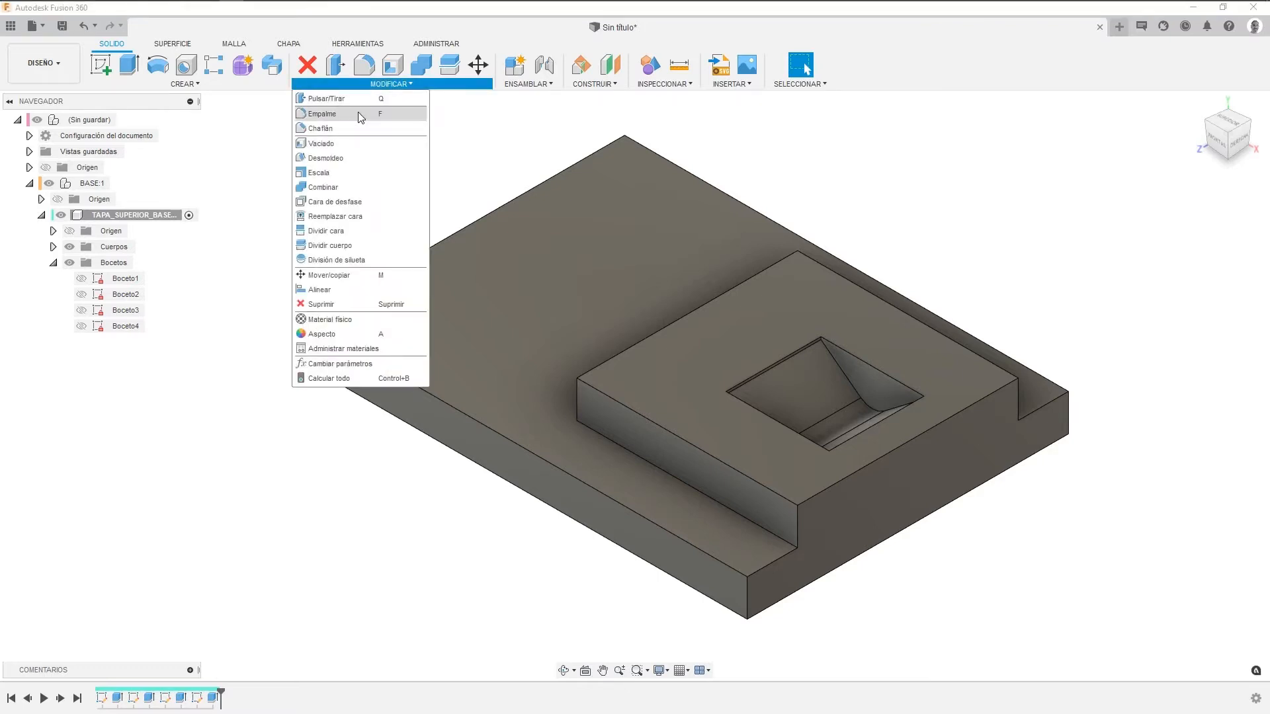
{"action": "left_click", "coordinate": [319, 129]}
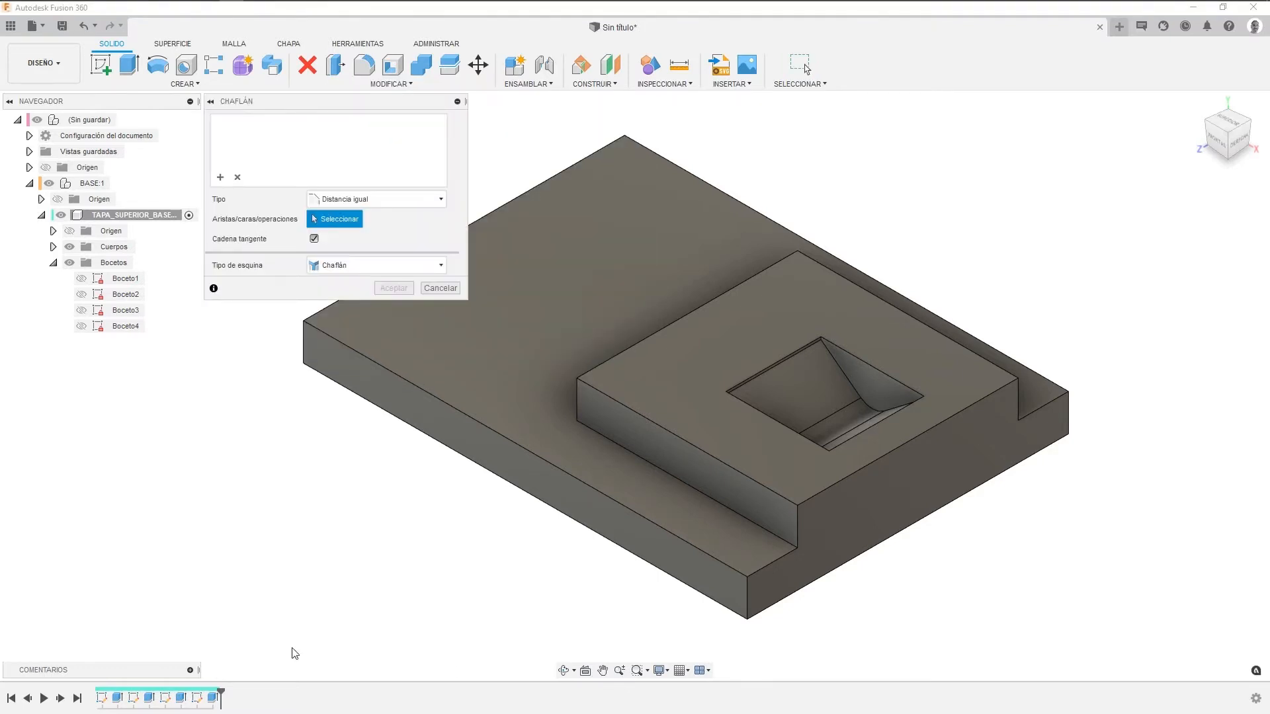
{"action": "left_click", "coordinate": [714, 456]}
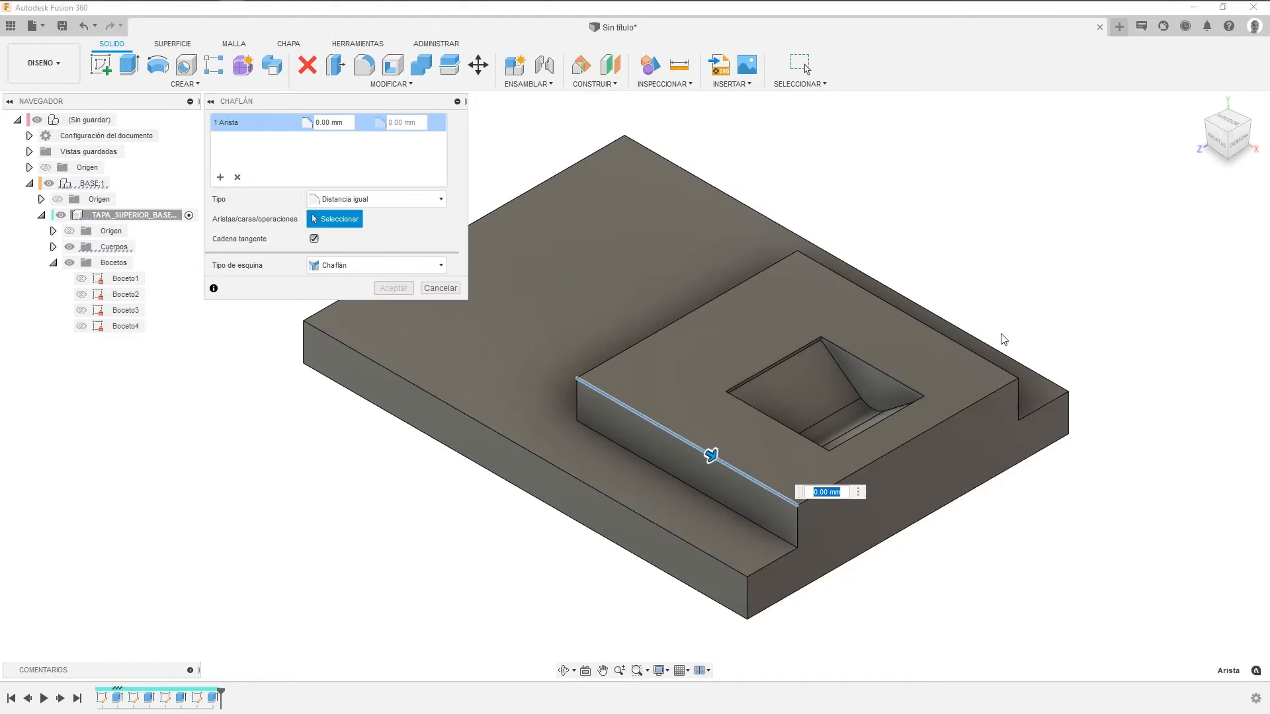
{"action": "left_click", "coordinate": [987, 360]}
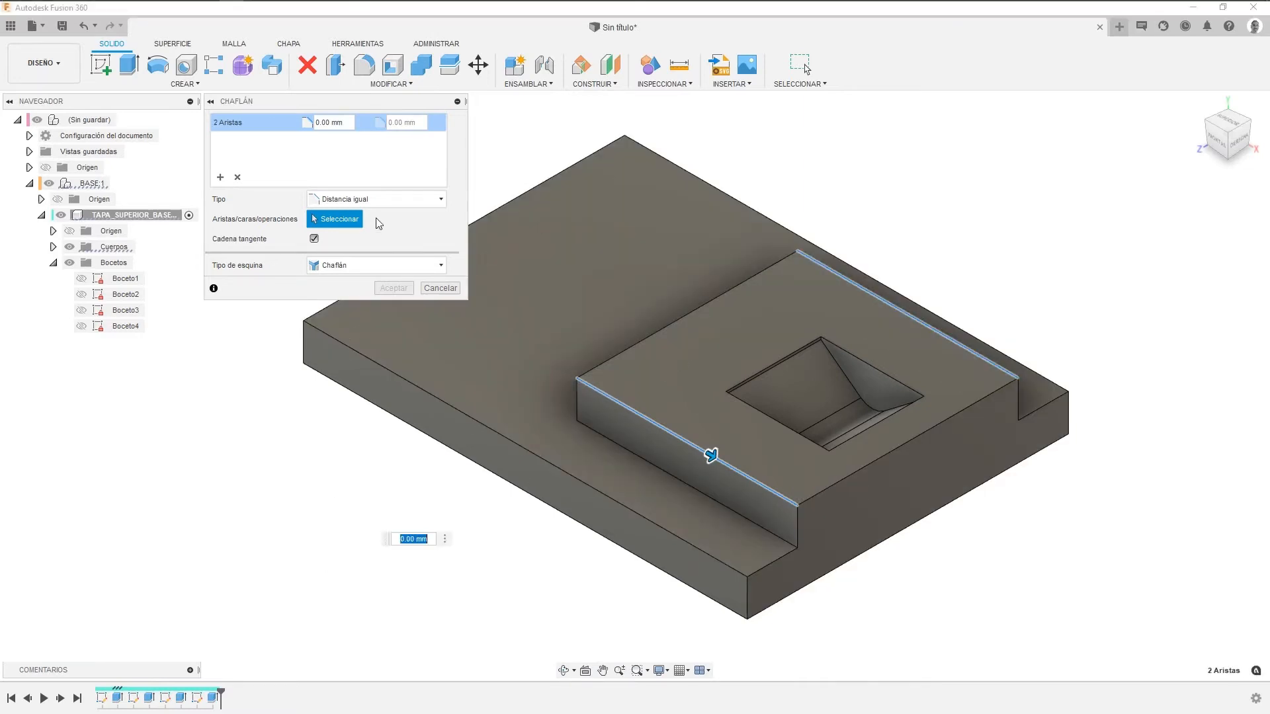
{"action": "double_click", "coordinate": [335, 123]}
{"action": "left_click", "coordinate": [284, 132]}
{"action": "type", "text": "15"}
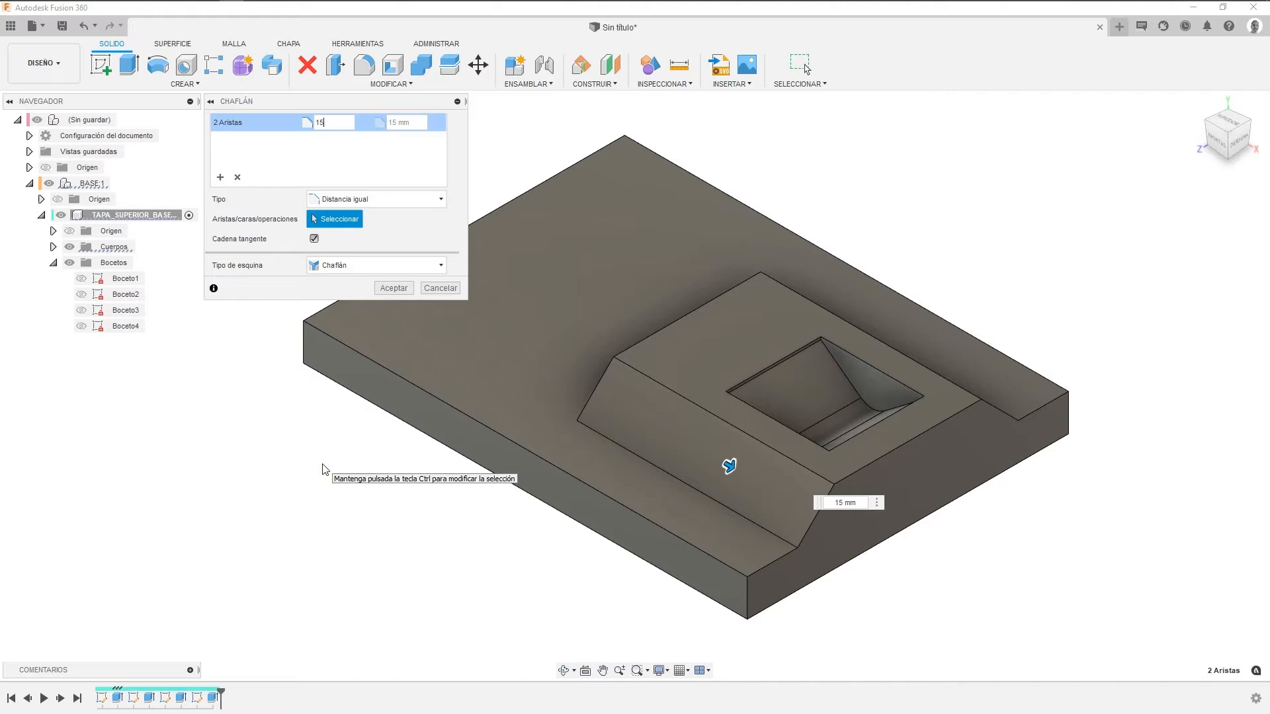
Add a two-distance chamfer set for the block's top edge facing the wide flat area of the plate.
{"action": "left_click", "coordinate": [220, 177]}
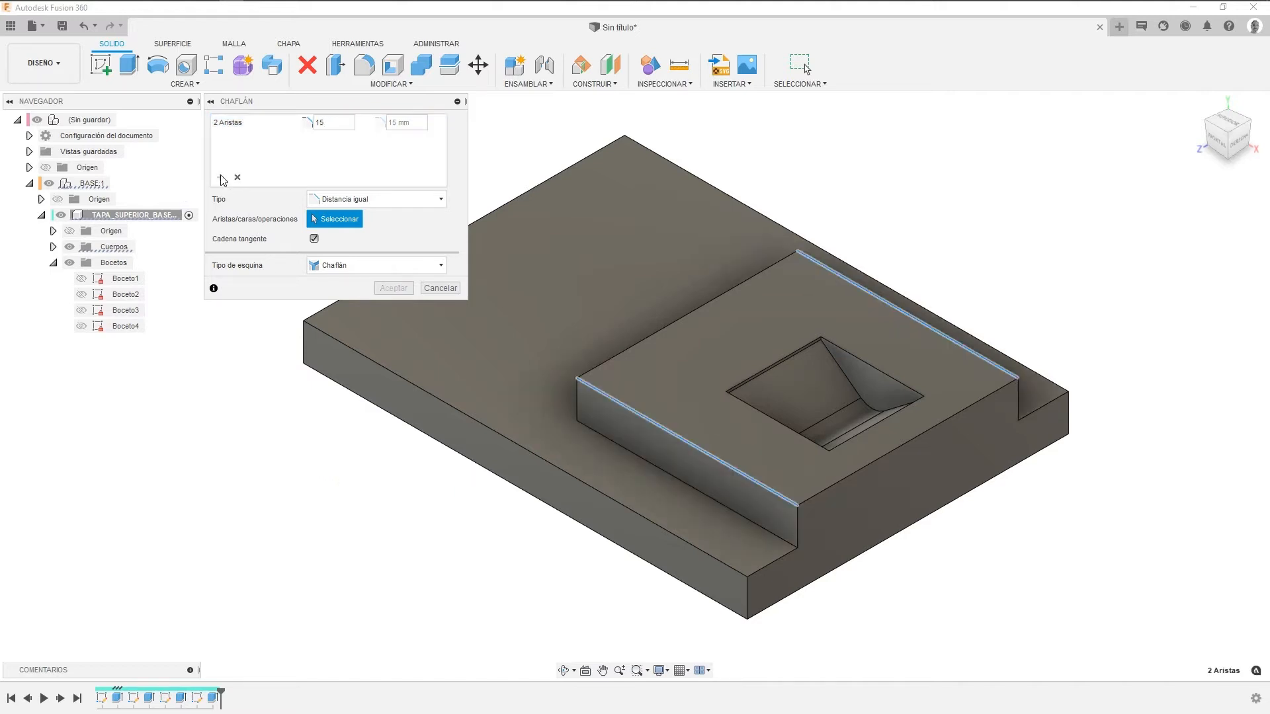
{"action": "left_click", "coordinate": [404, 197]}
{"action": "left_click", "coordinate": [342, 233]}
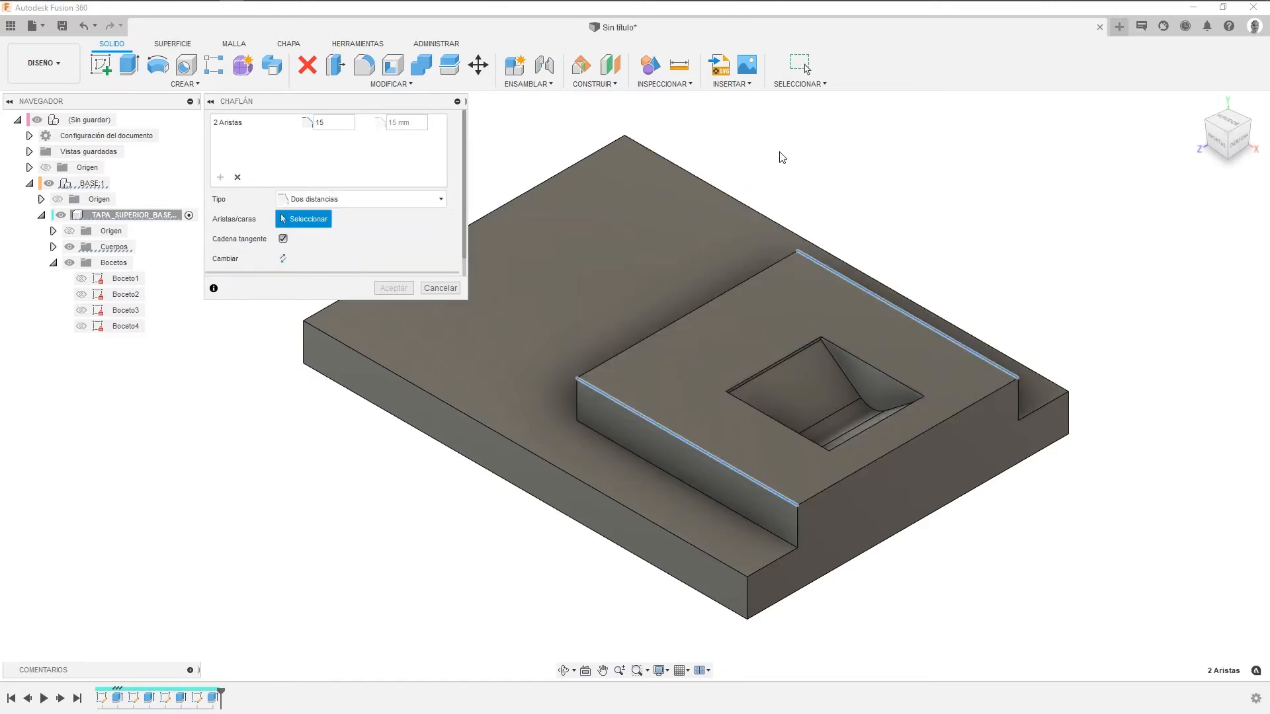
{"action": "left_click", "coordinate": [744, 291]}
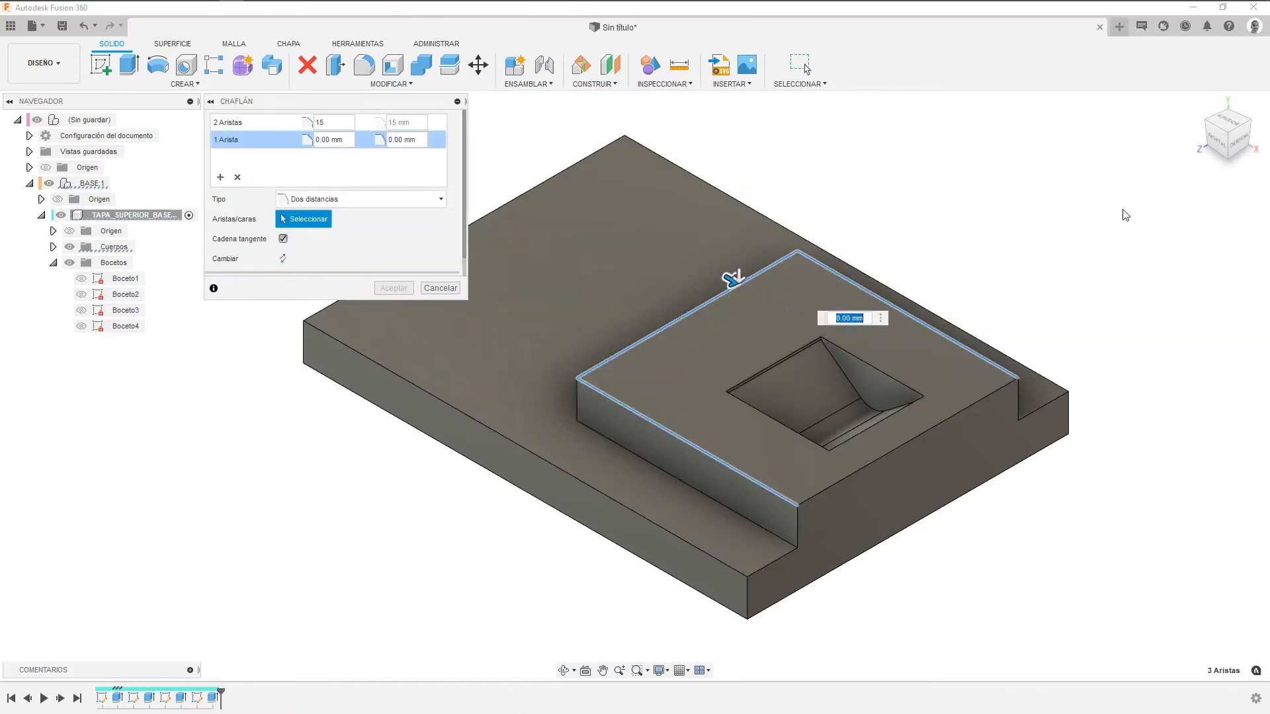
Set the two-distance chamfer to 30 mm along the block's top and 15 mm down its side, and apply all chamfers.
{"action": "left_click", "coordinate": [1213, 128]}
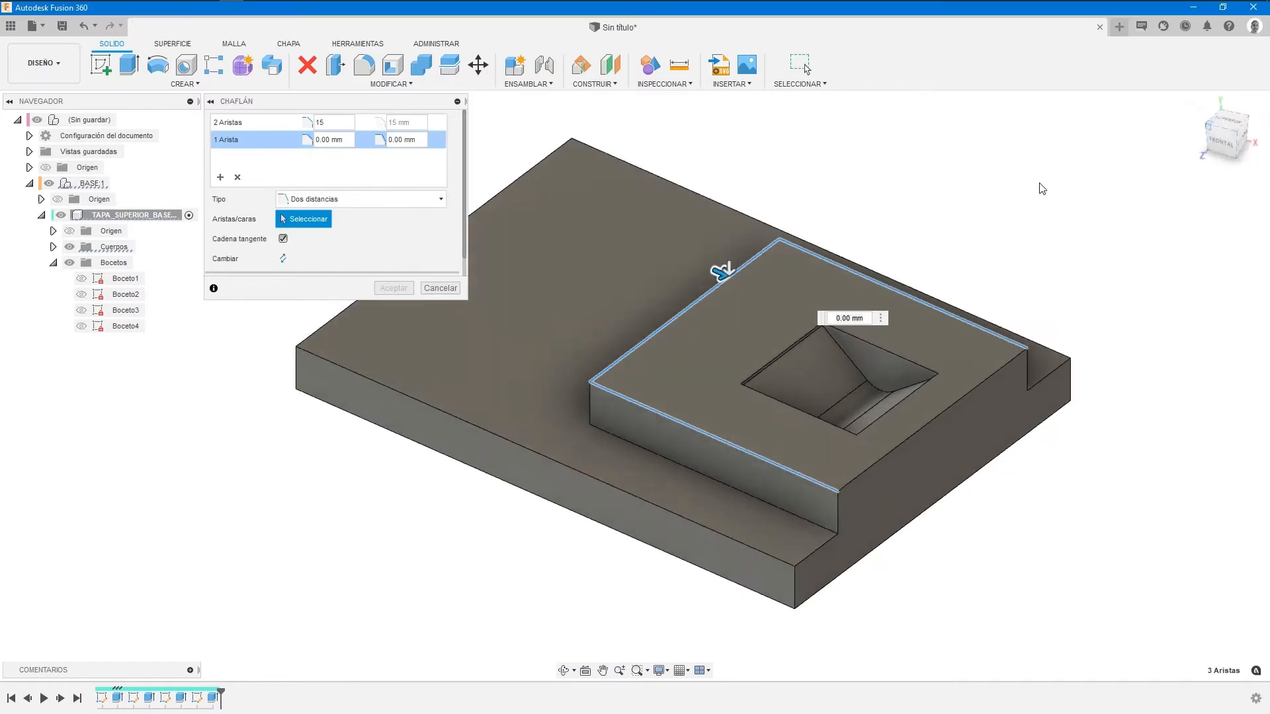
{"action": "left_click_drag", "start_coordinate": [567, 260], "coordinate": [583, 262]}
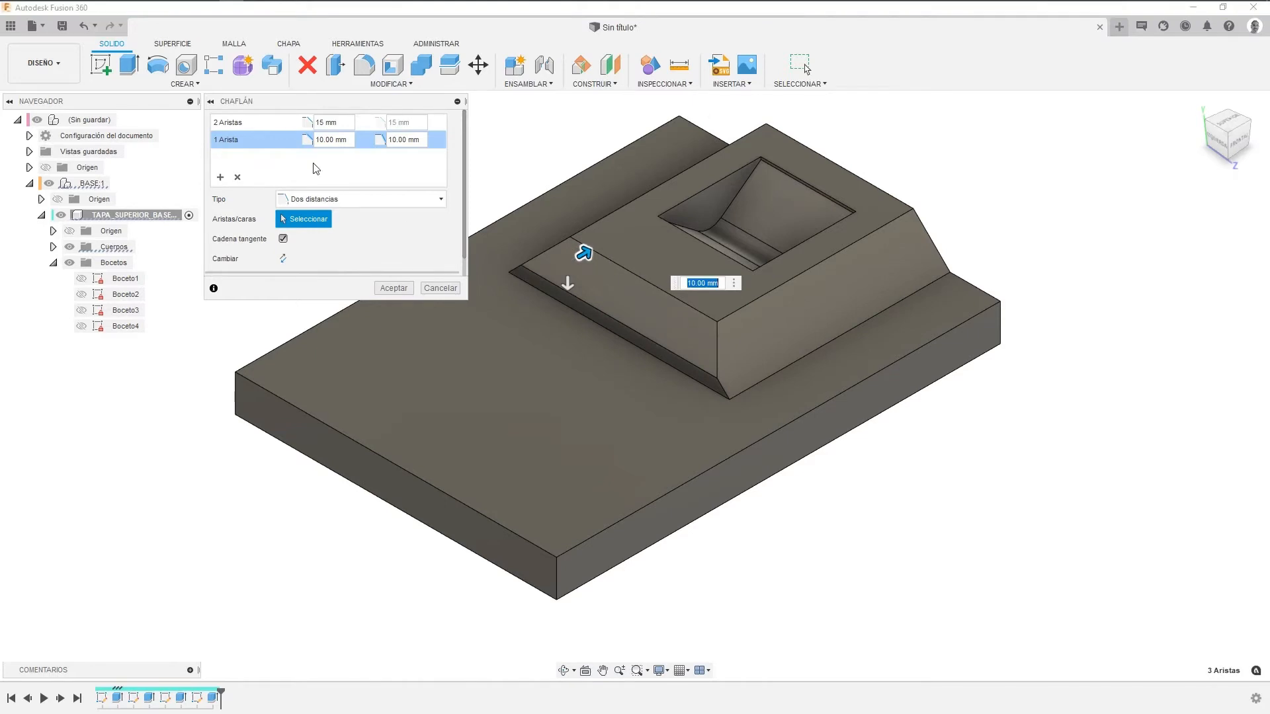
{"action": "left_click", "coordinate": [353, 138]}
{"action": "double_click", "coordinate": [316, 144]}
{"action": "type", "text": "30"}
{"action": "key", "text": "Tab"}
{"action": "type", "text": "15"}
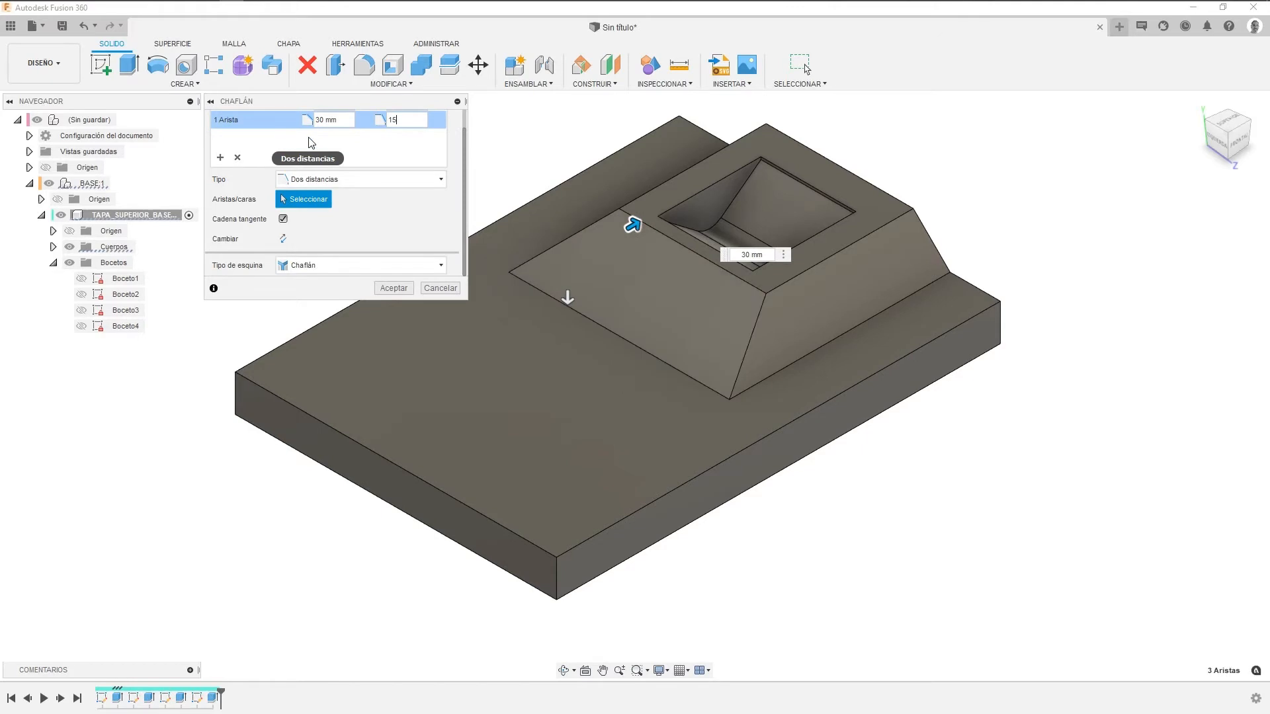
{"action": "left_click", "coordinate": [393, 289]}
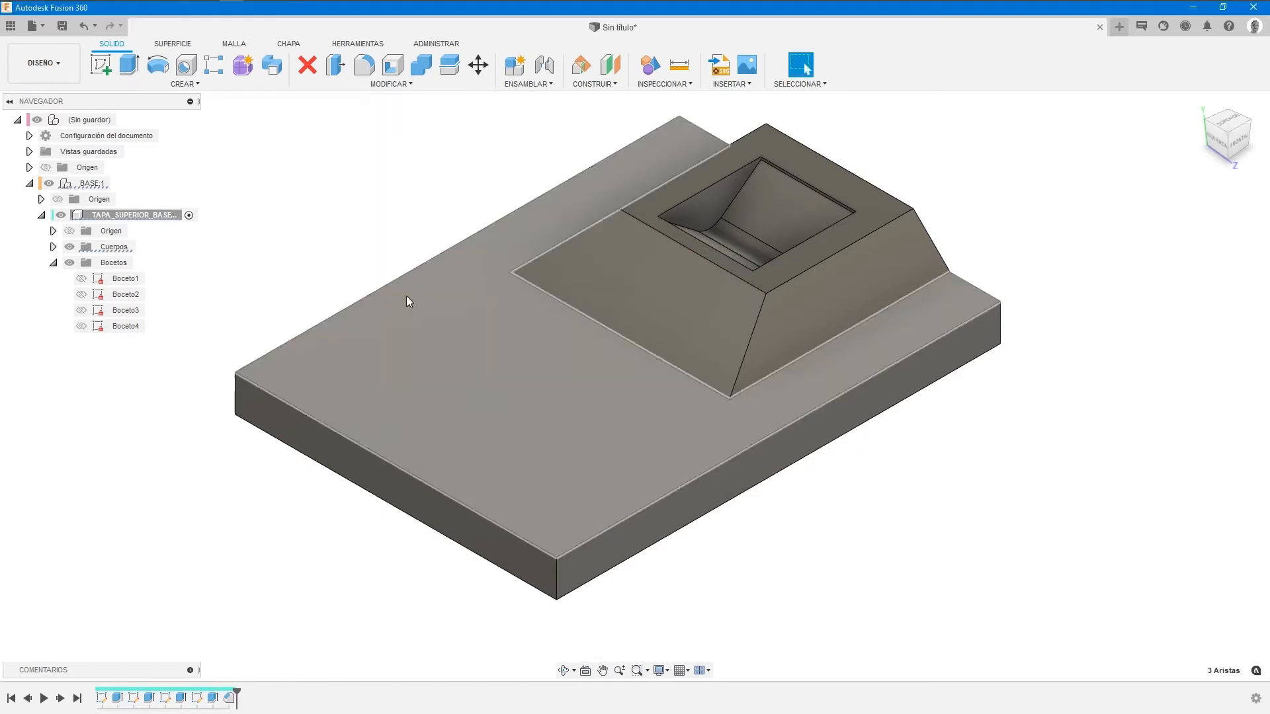
Start a Fillet on the plate's four vertical corner edges with a constant radius type.
{"action": "middle_click_drag", "start_coordinate": [1089, 162], "coordinate": [1006, 272]}
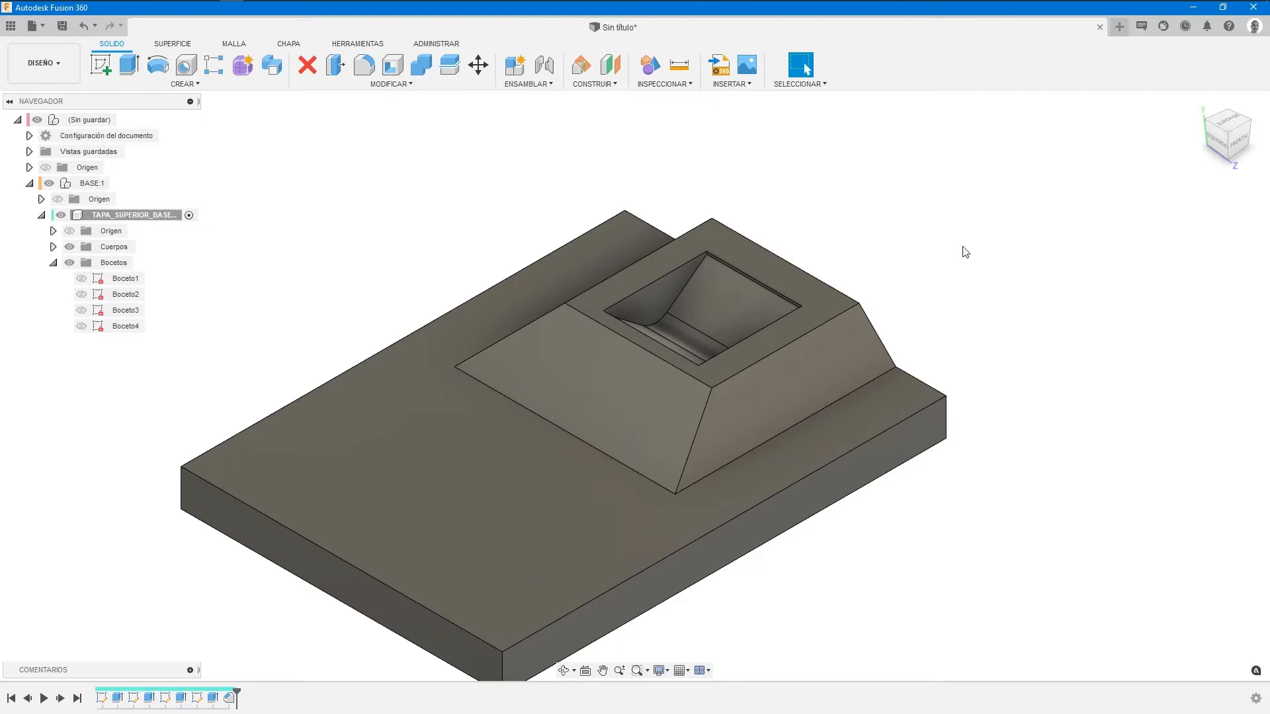
{"action": "middle_click_drag", "start_coordinate": [966, 252], "coordinate": [970, 195]}
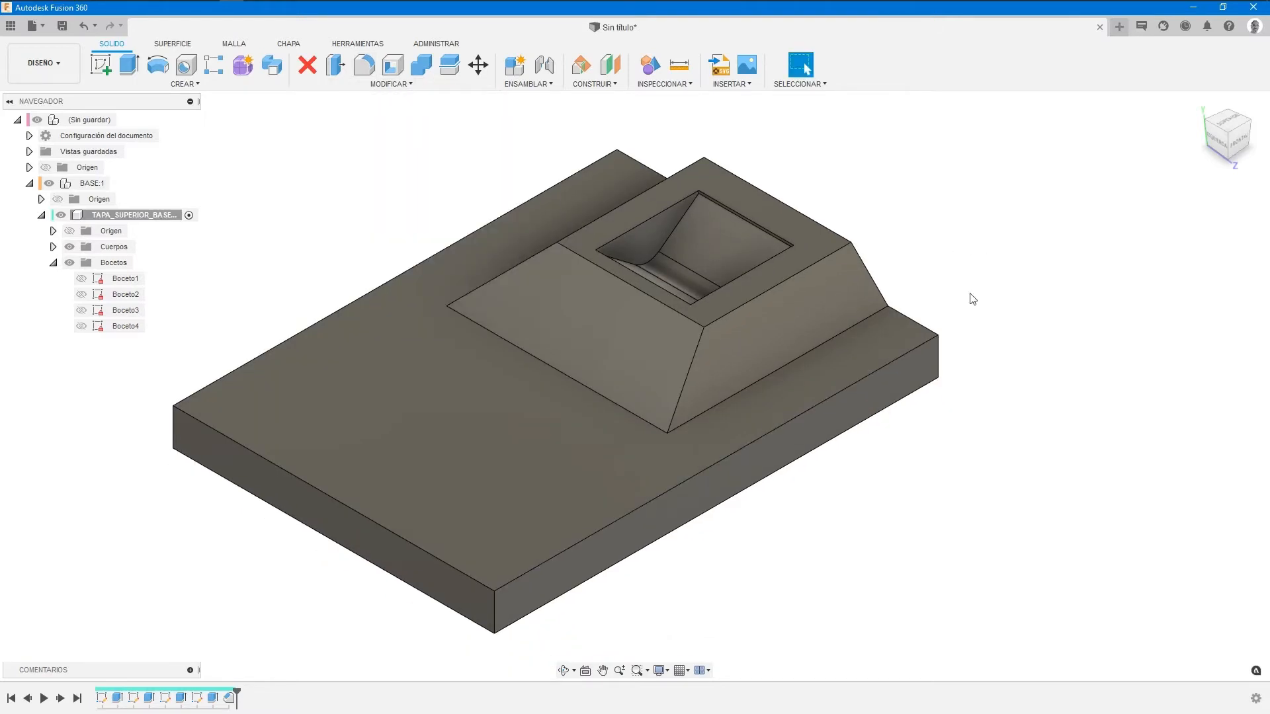
{"action": "left_click", "coordinate": [938, 358]}
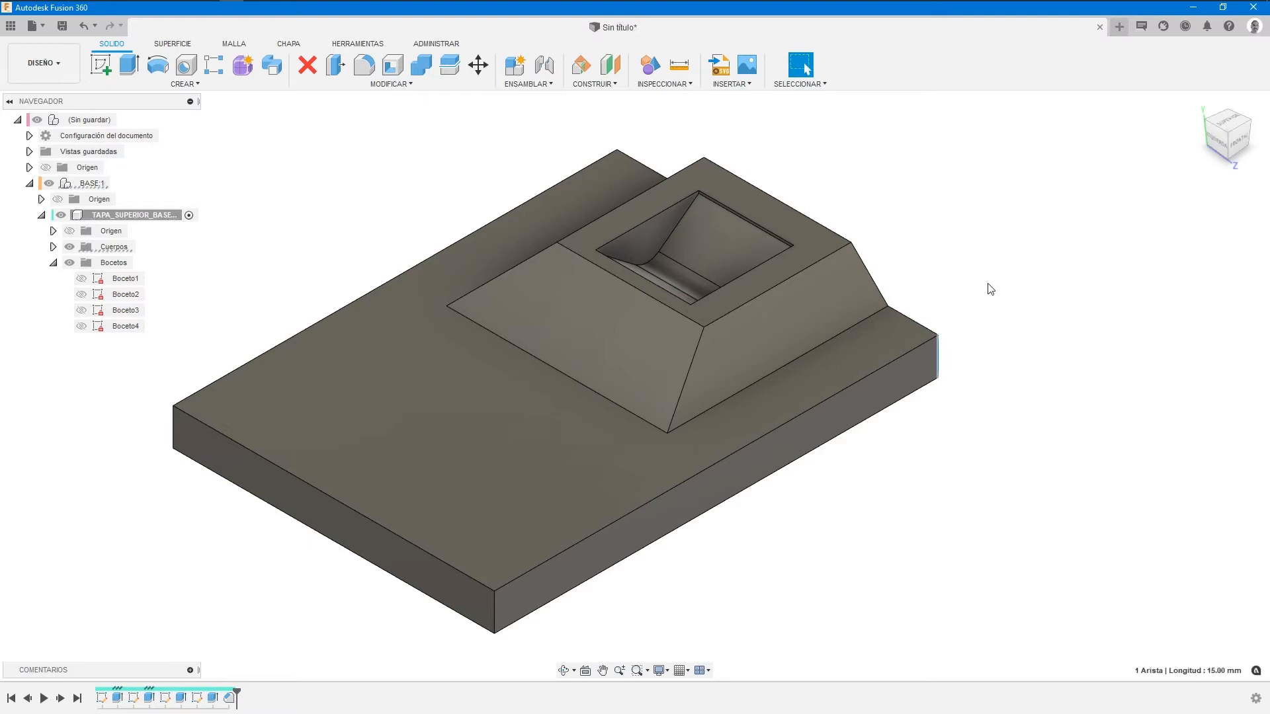
{"action": "right_click", "coordinate": [924, 206]}
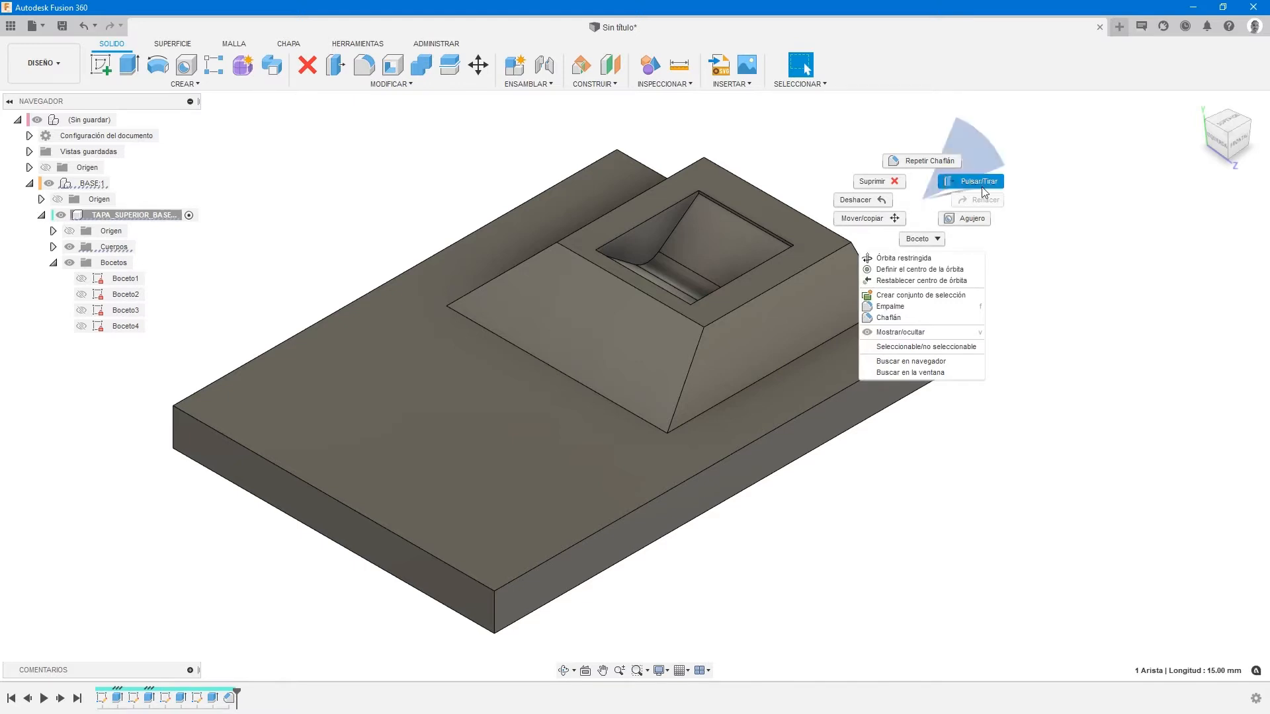
{"action": "key", "text": "f"}
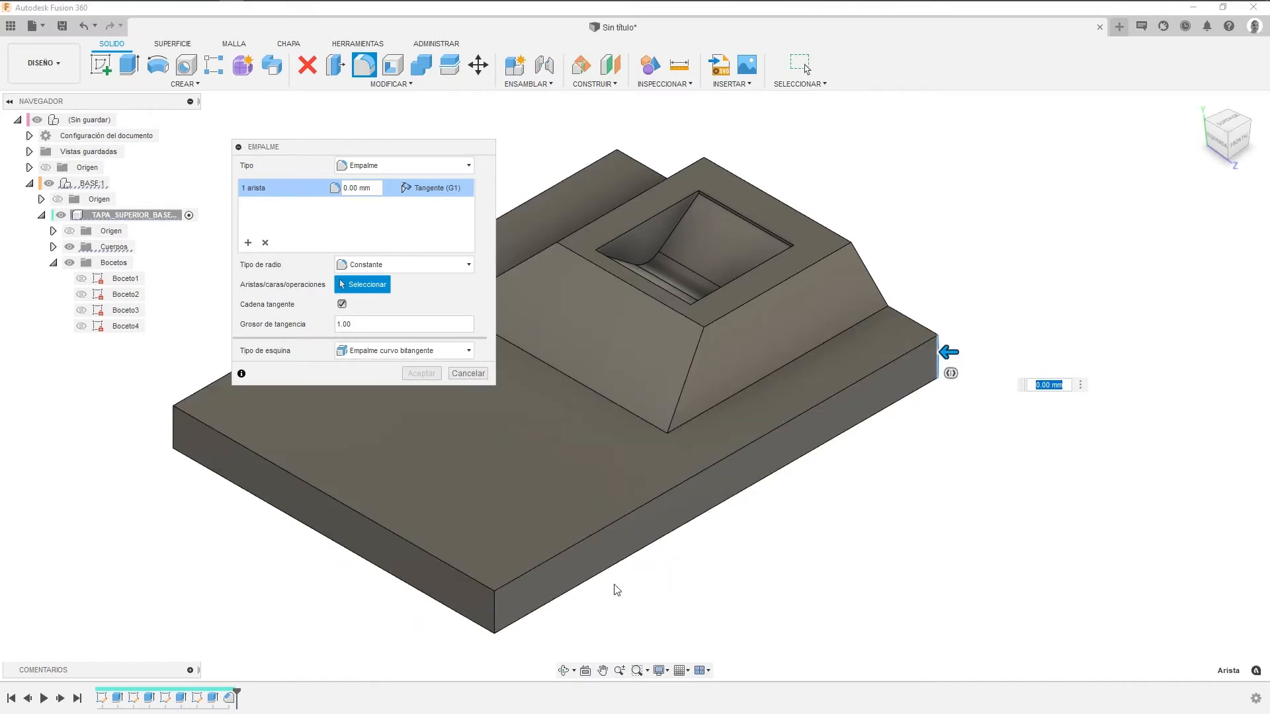
{"action": "middle_click_drag", "start_coordinate": [639, 569], "coordinate": [831, 539]}
{"action": "left_click", "coordinate": [688, 586]}
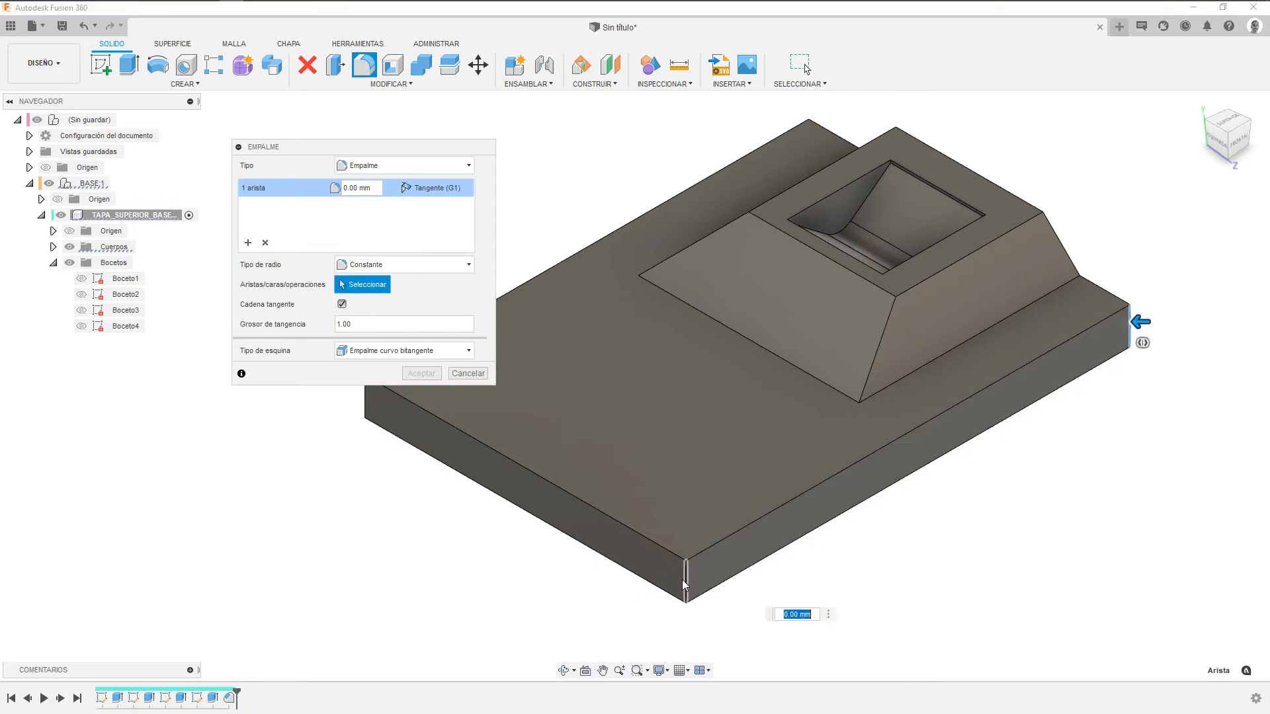
{"action": "left_click", "coordinate": [364, 411]}
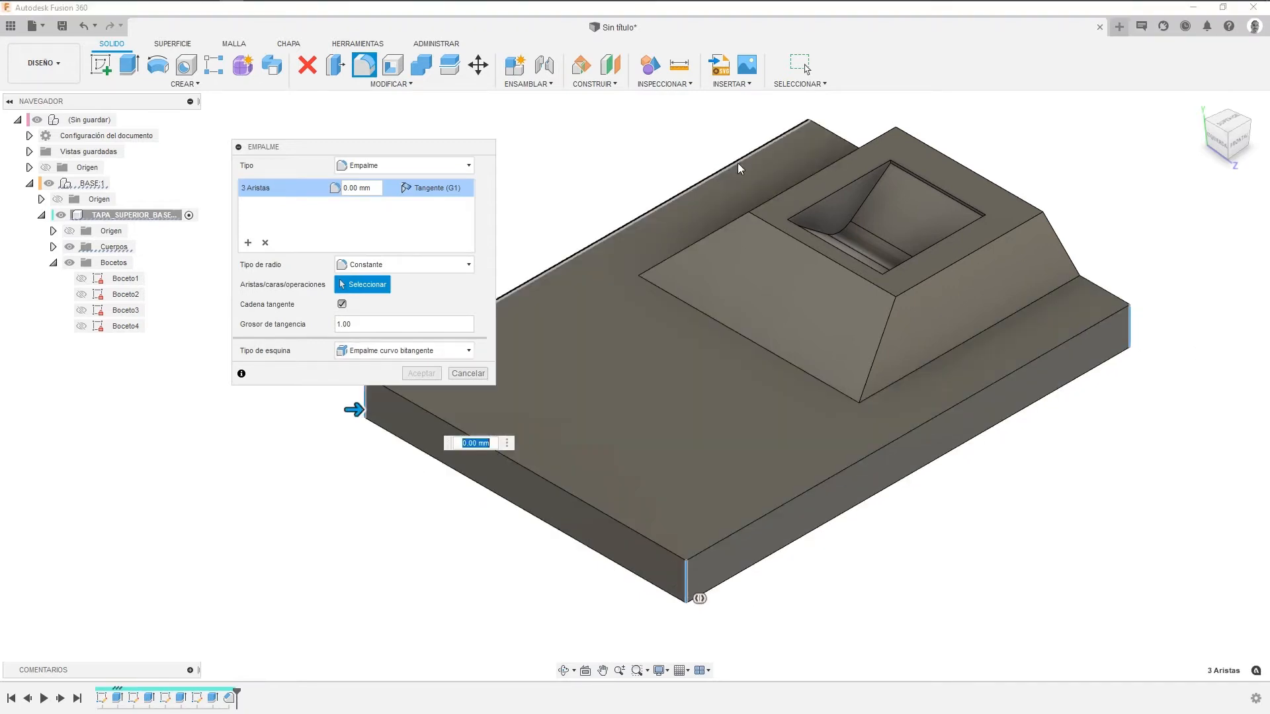
{"action": "left_click", "coordinate": [809, 140]}
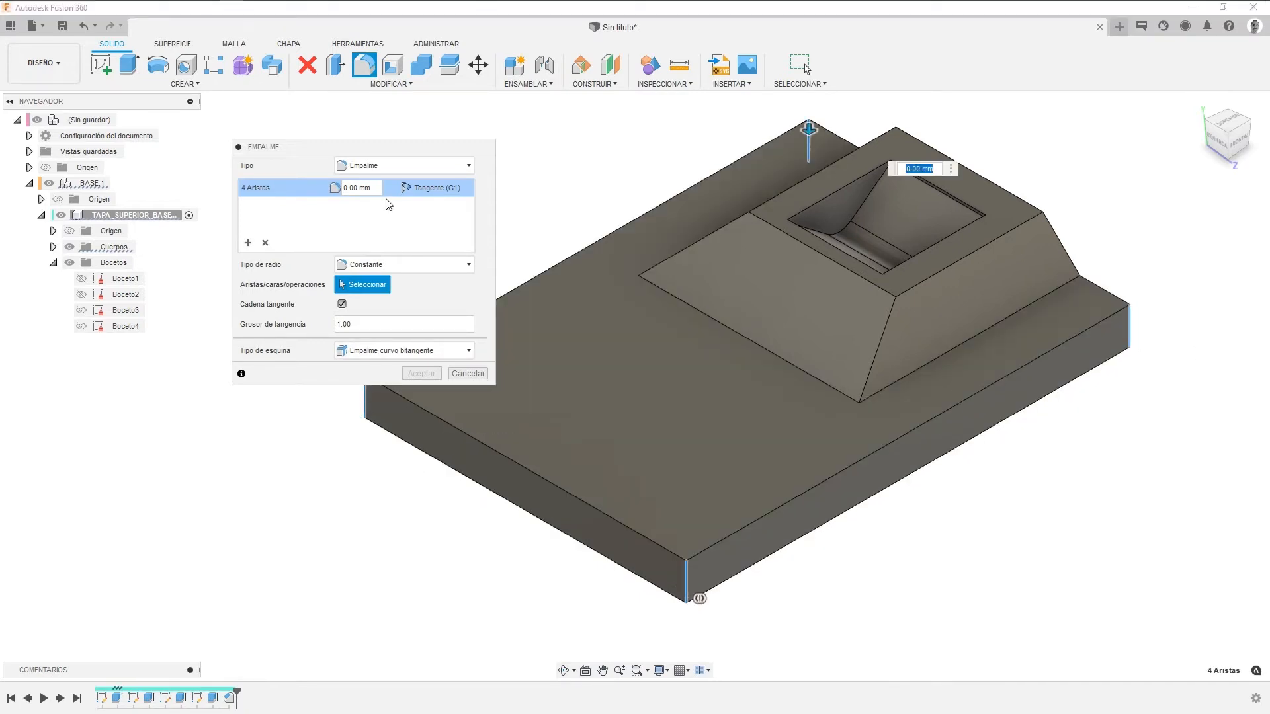
Set the radius of the four plate corner fillets to 20 mm and apply them.
{"action": "left_click", "coordinate": [350, 193]}
{"action": "type", "text": "20"}
{"action": "left_click", "coordinate": [414, 374]}
Shell the cover from its flat underside face with an inside thickness of 3.5 mm.
{"action": "middle_click_drag", "start_coordinate": [496, 227], "coordinate": [347, 269]}
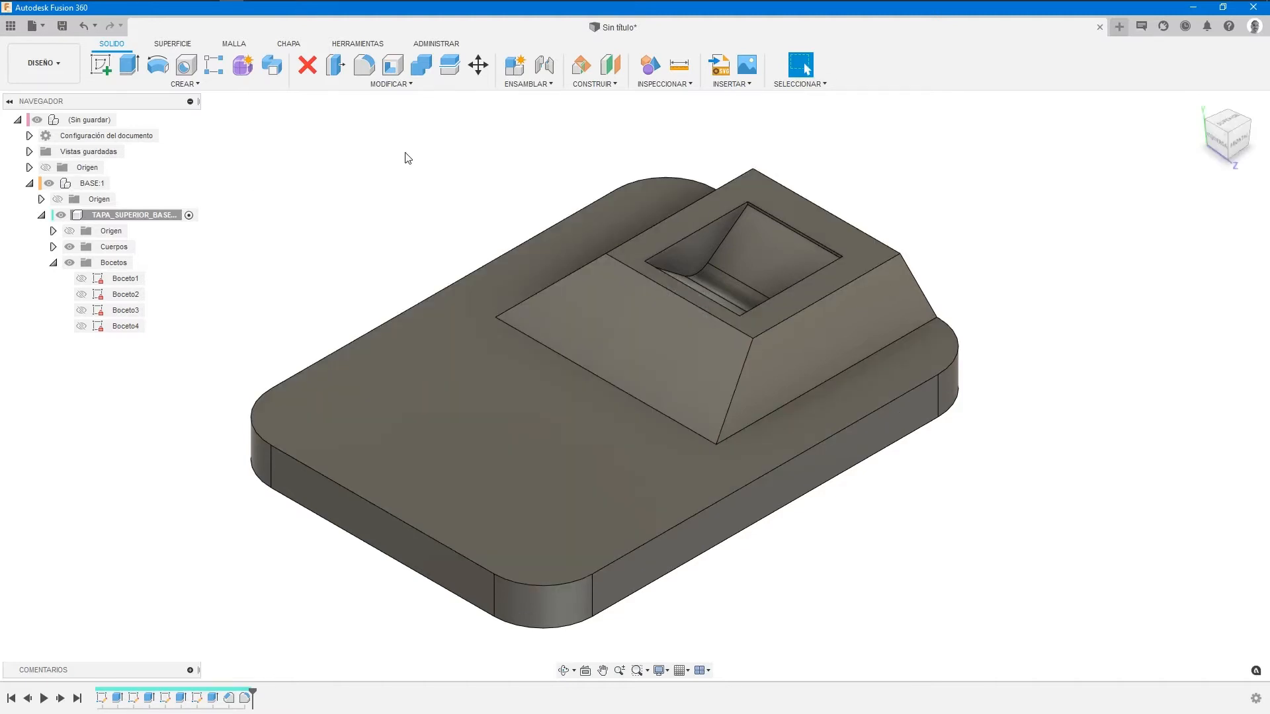
{"action": "left_click", "coordinate": [393, 64]}
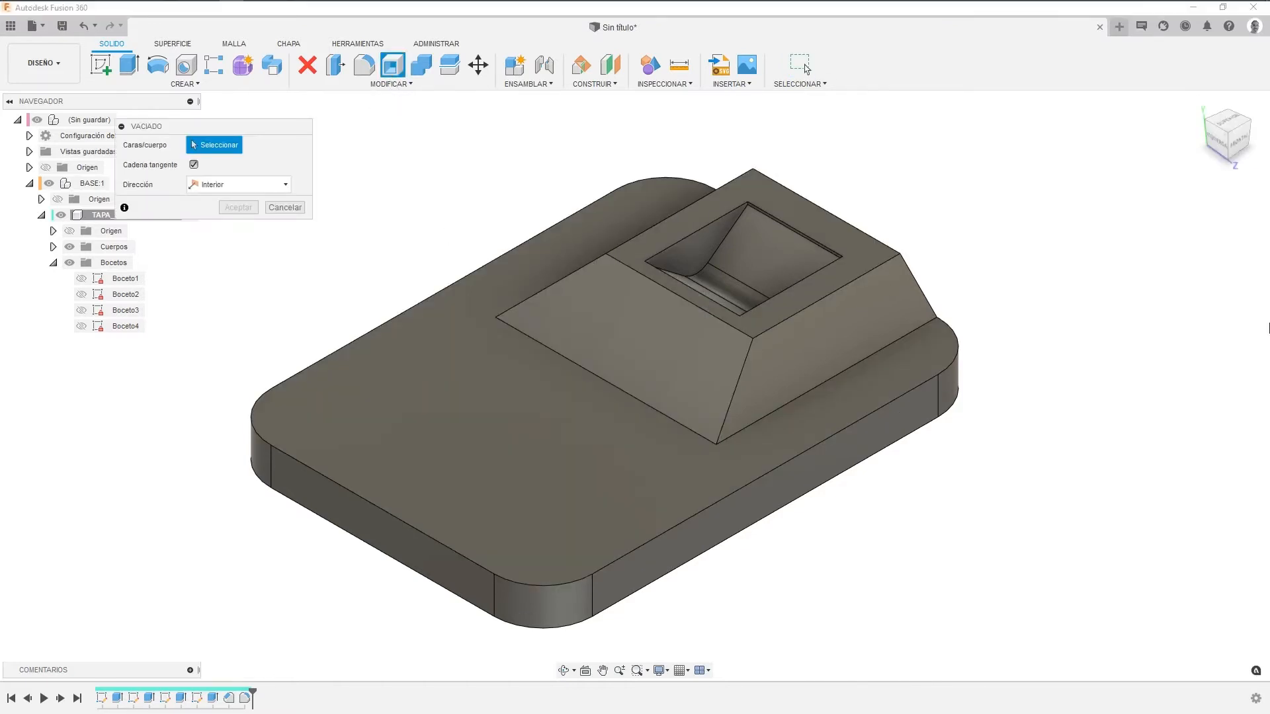
{"action": "left_click", "coordinate": [1232, 159]}
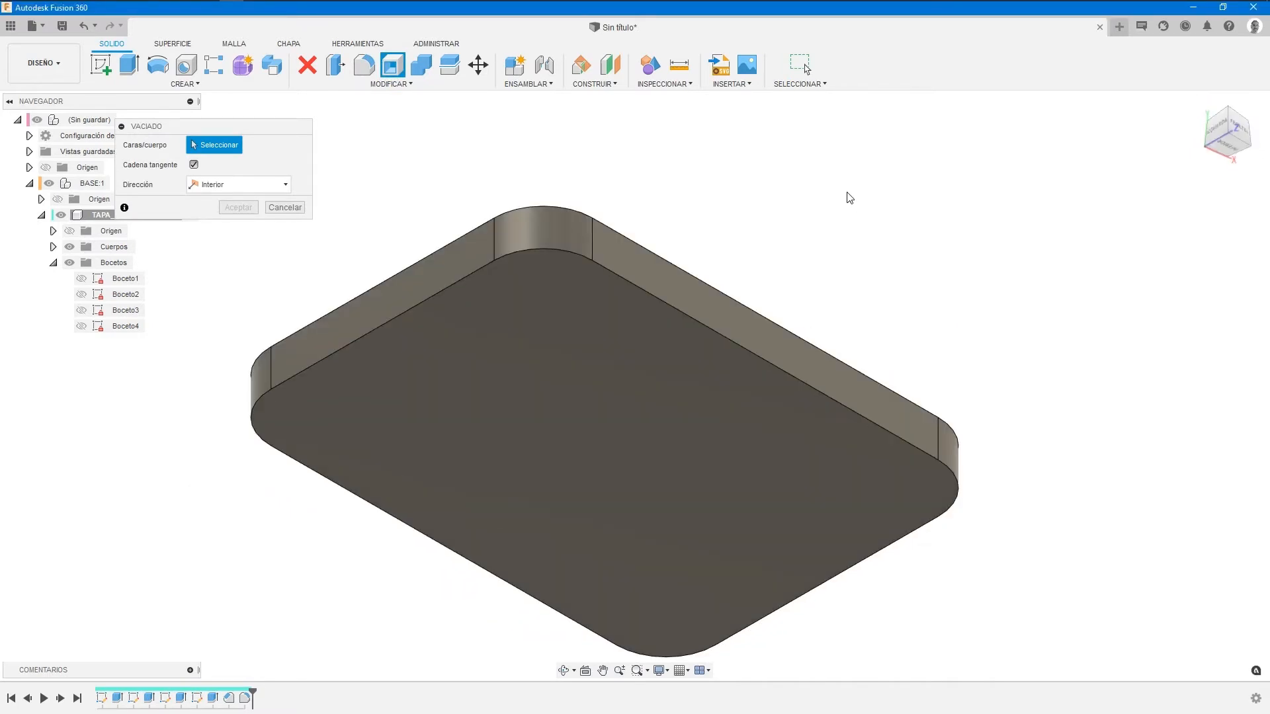
{"action": "left_click", "coordinate": [559, 401]}
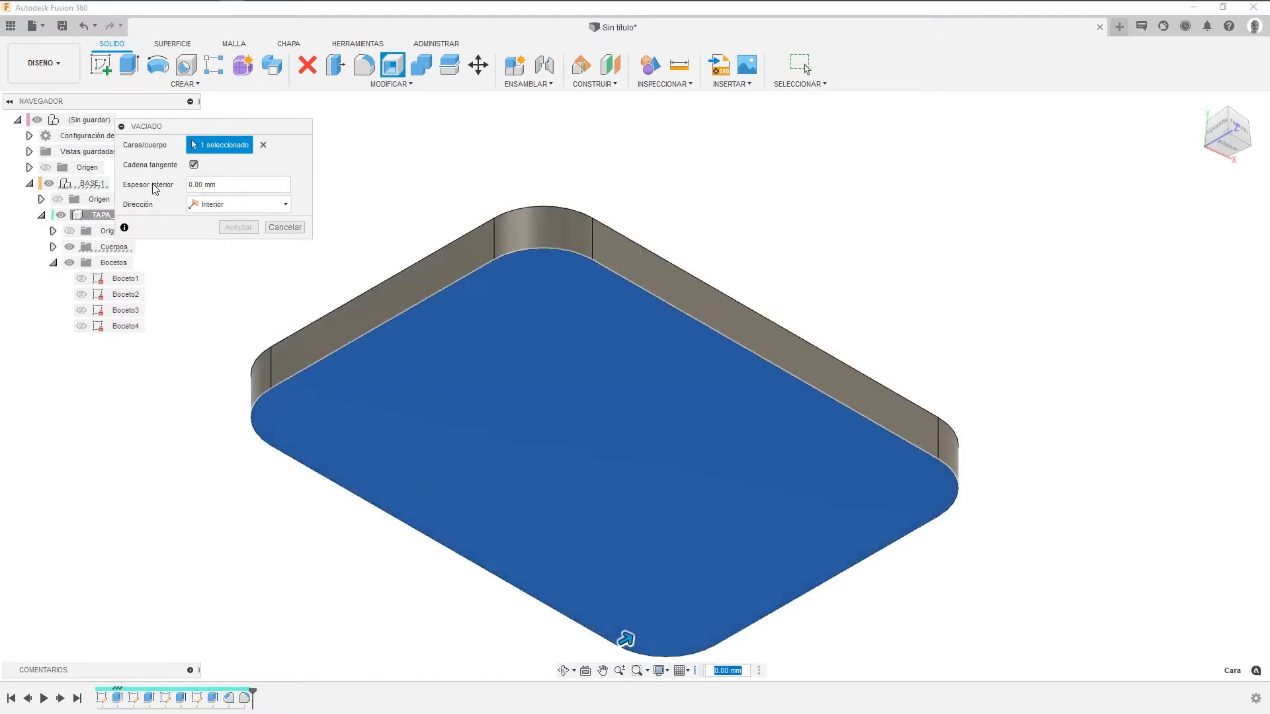
{"action": "left_click_drag", "start_coordinate": [250, 185], "coordinate": [174, 190]}
{"action": "type", "text": "3.5"}
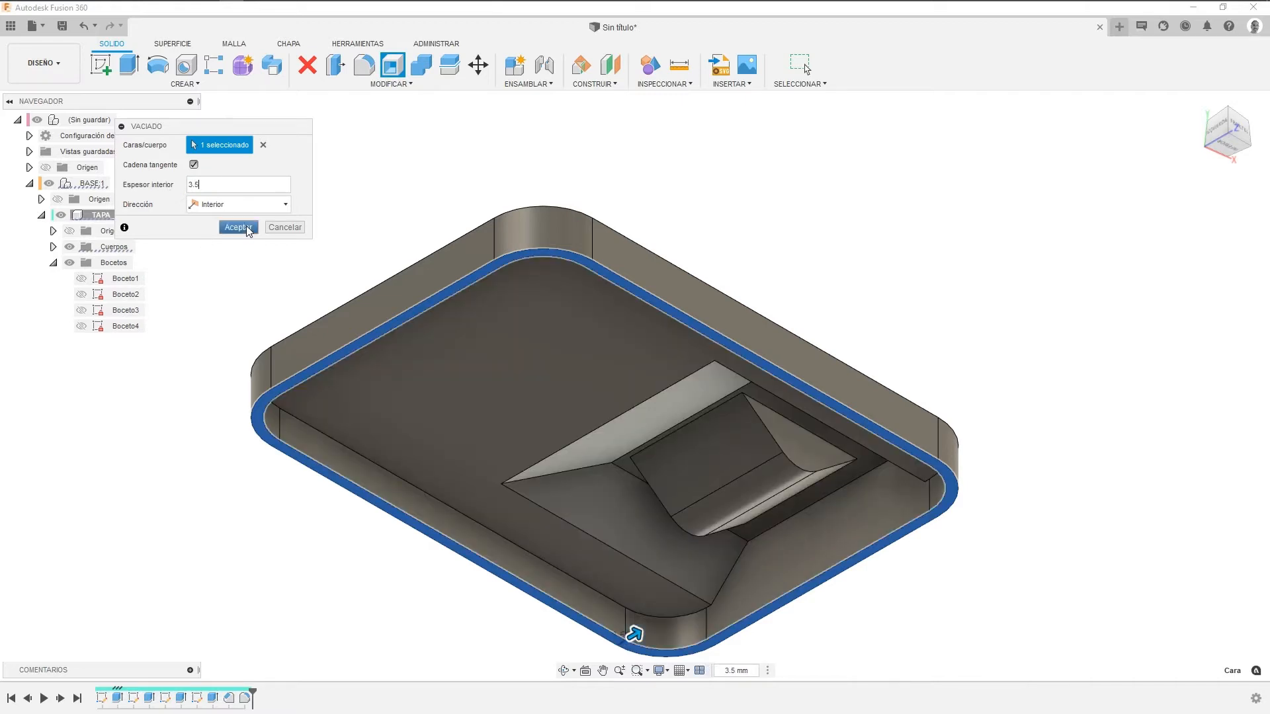
{"action": "left_click", "coordinate": [238, 227]}
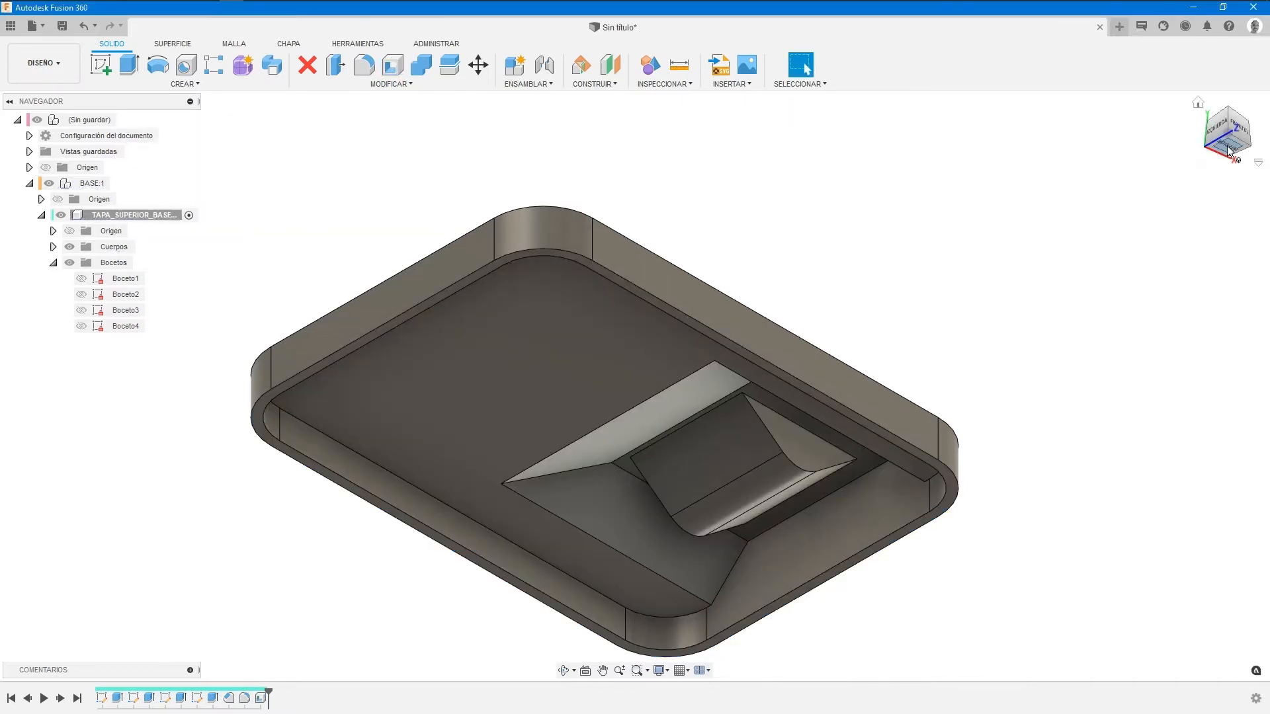
Create a sketch on the block's sloped face toward the wide flat area and project that face's outline into it.
{"action": "mouse_move", "coordinate": [1216, 137]}
{"action": "left_mouse_down"}
{"action": "mouse_move", "coordinate": [1201, 112]}
{"action": "mouse_move", "coordinate": [1224, 123]}
{"action": "mouse_move", "coordinate": [1225, 157]}
{"action": "mouse_move", "coordinate": [1210, 105]}
{"action": "mouse_move", "coordinate": [1222, 140]}
{"action": "mouse_move", "coordinate": [1206, 224]}
{"action": "mouse_move", "coordinate": [1216, 118]}
{"action": "mouse_move", "coordinate": [1220, 214]}
{"action": "left_mouse_up"}
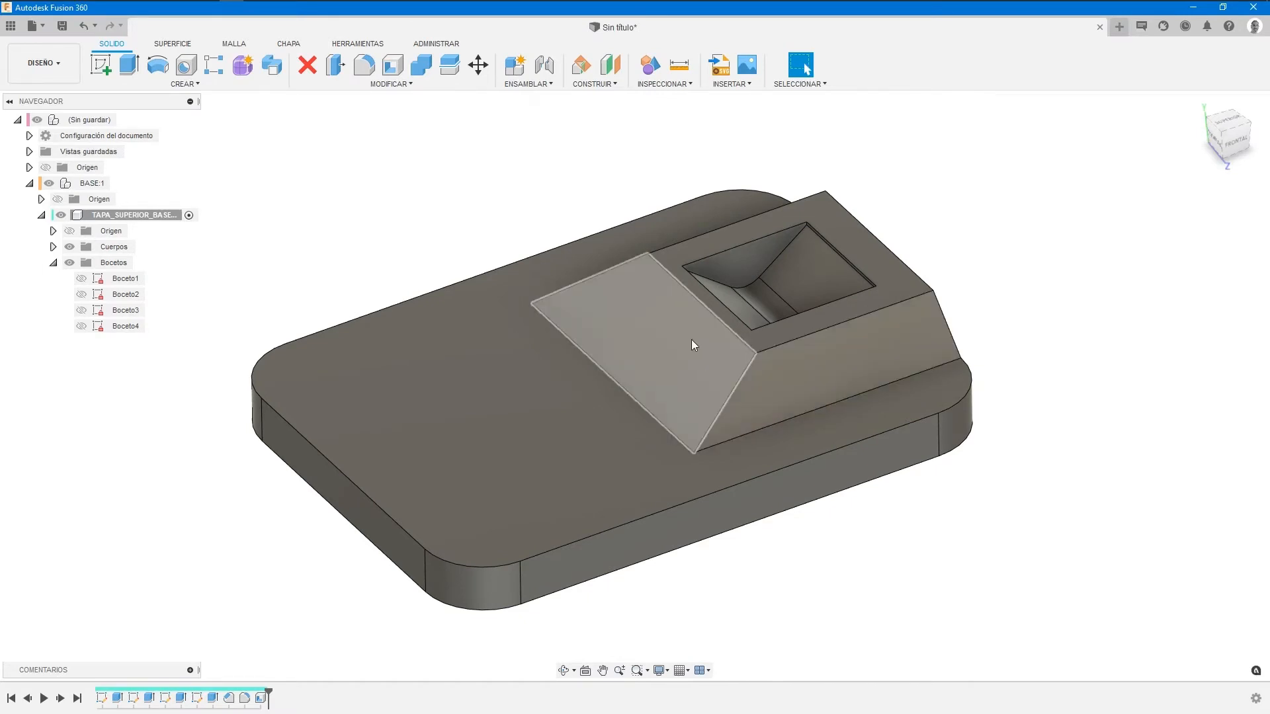
{"action": "left_click", "coordinate": [637, 311]}
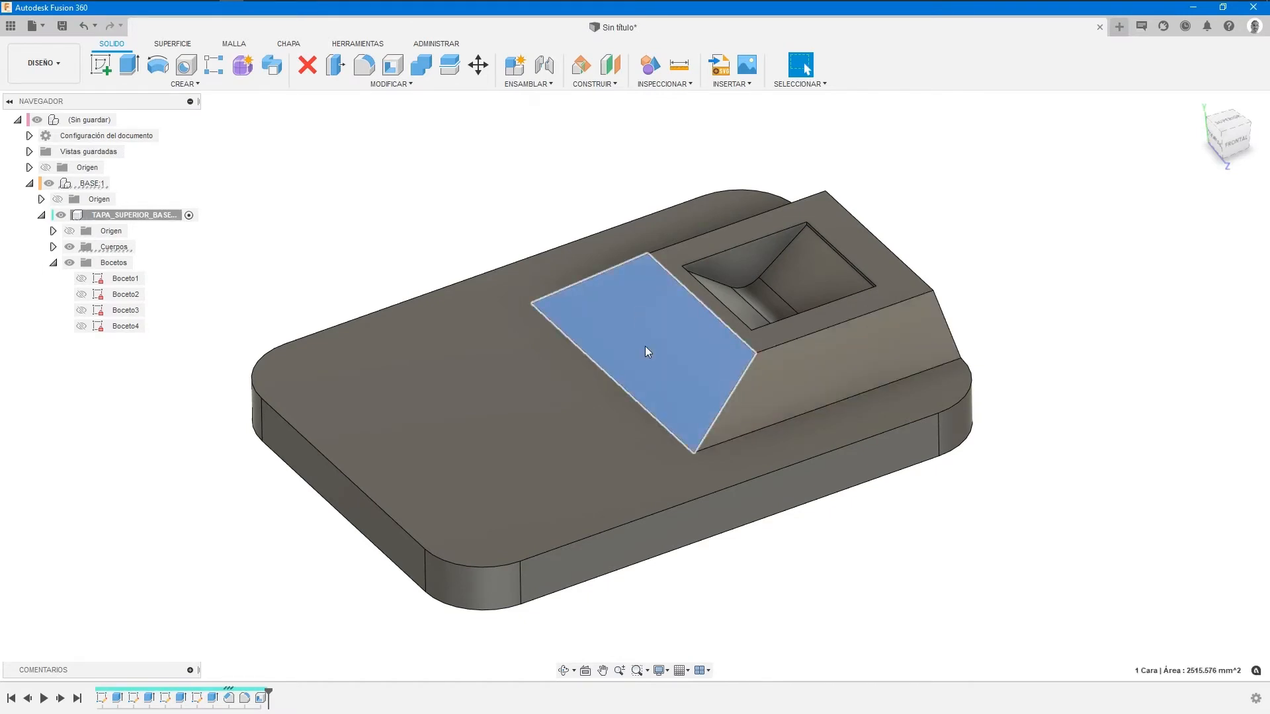
{"action": "right_click", "coordinate": [967, 197]}
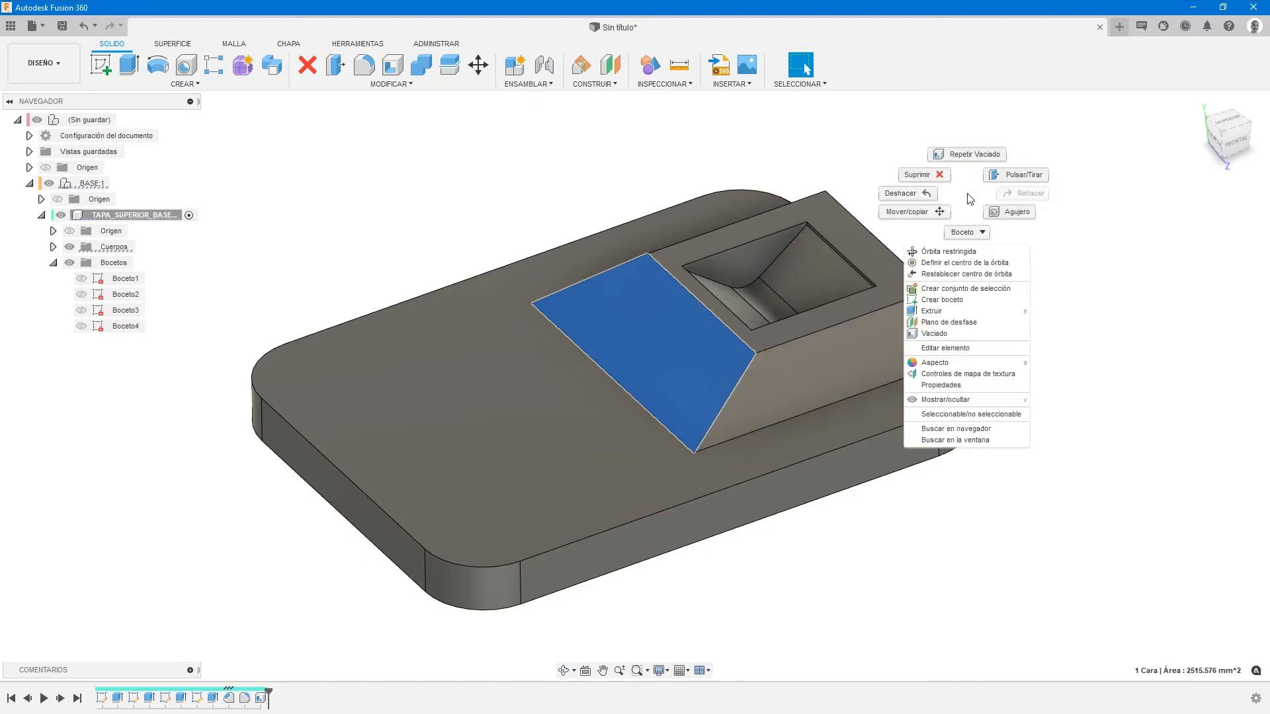
{"action": "left_click", "coordinate": [970, 303]}
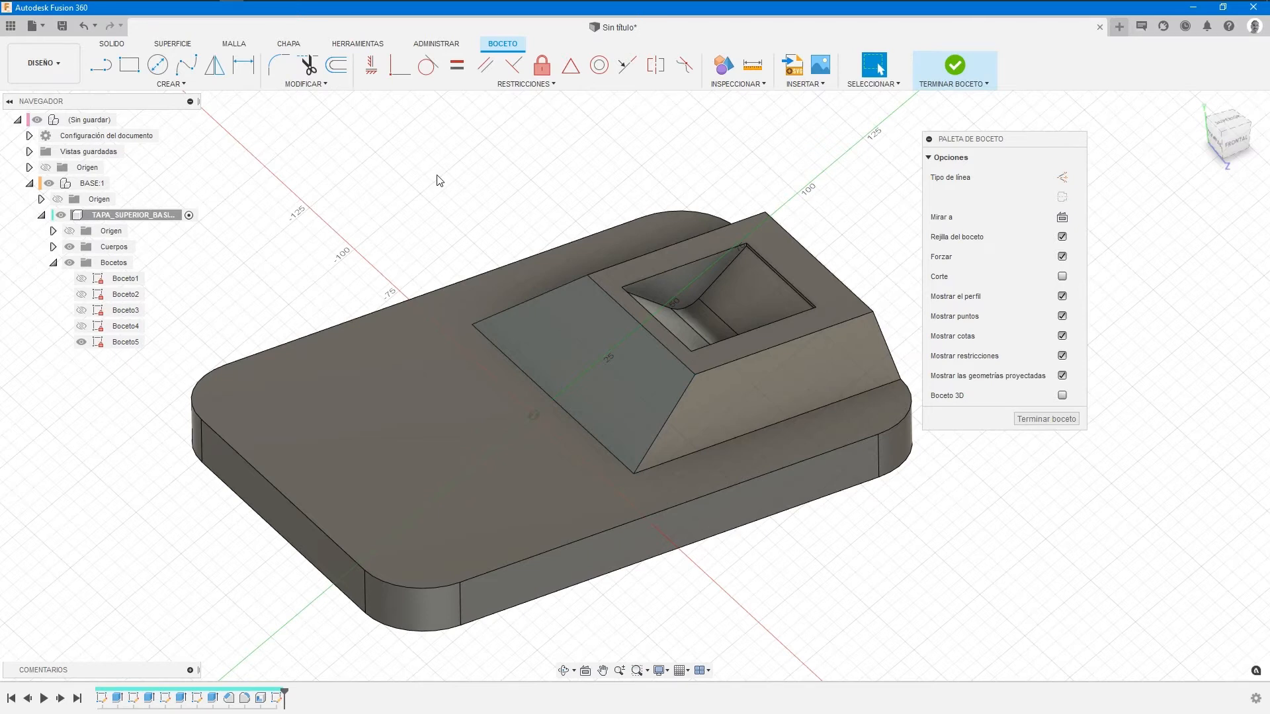
{"action": "key", "text": "p"}
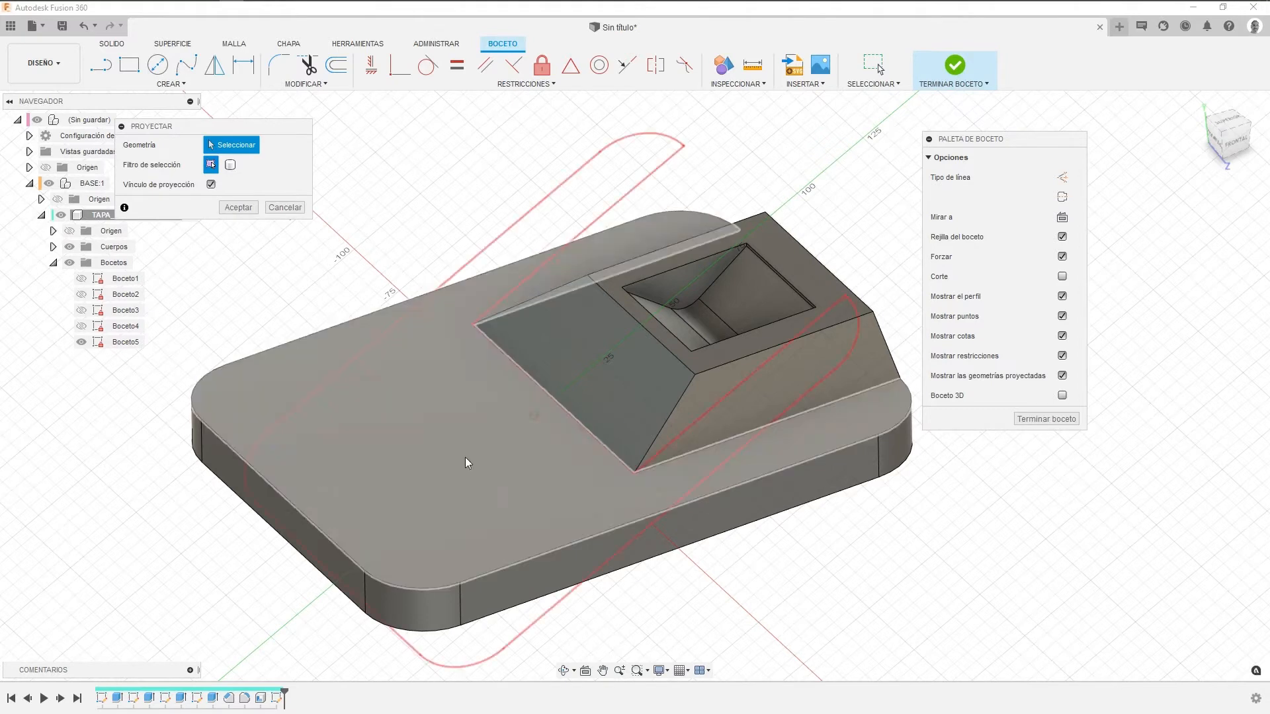
{"action": "left_click", "coordinate": [568, 305]}
{"action": "left_click", "coordinate": [246, 206]}
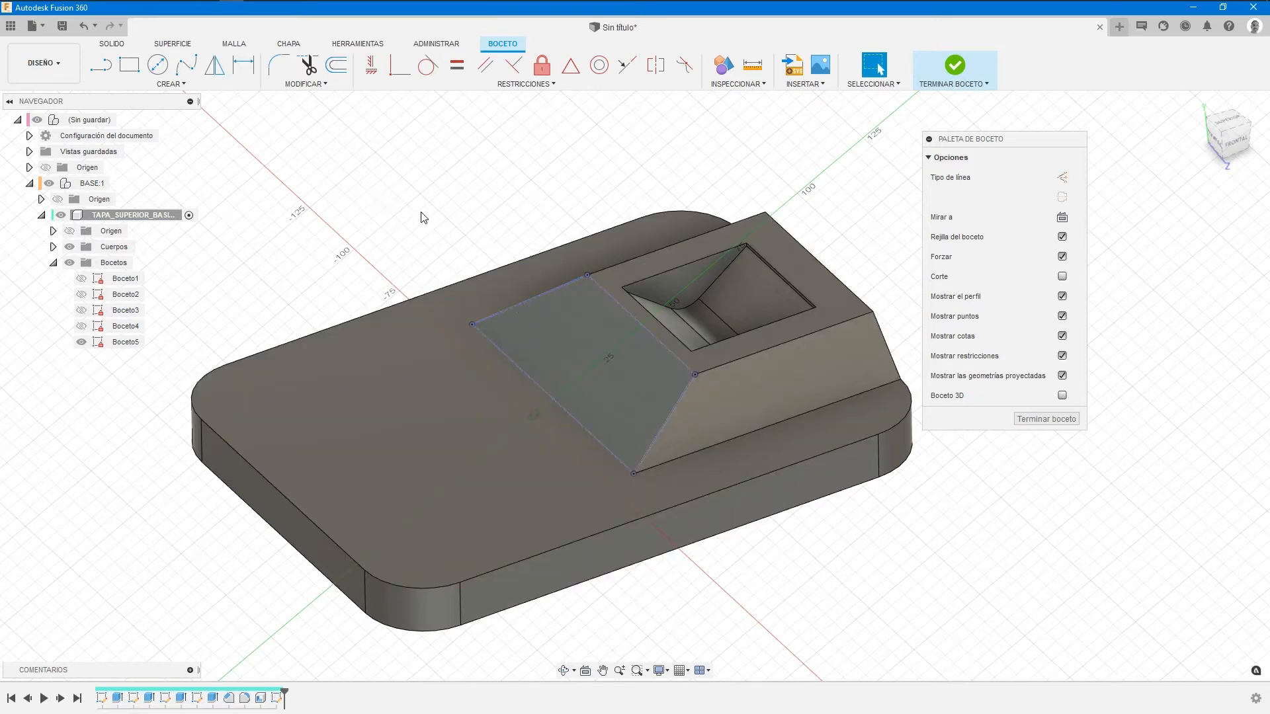
Offset the projected outline inward by 3.25 mm, entered as -3.25 mm, with chain selection on.
{"action": "left_click", "coordinate": [336, 64]}
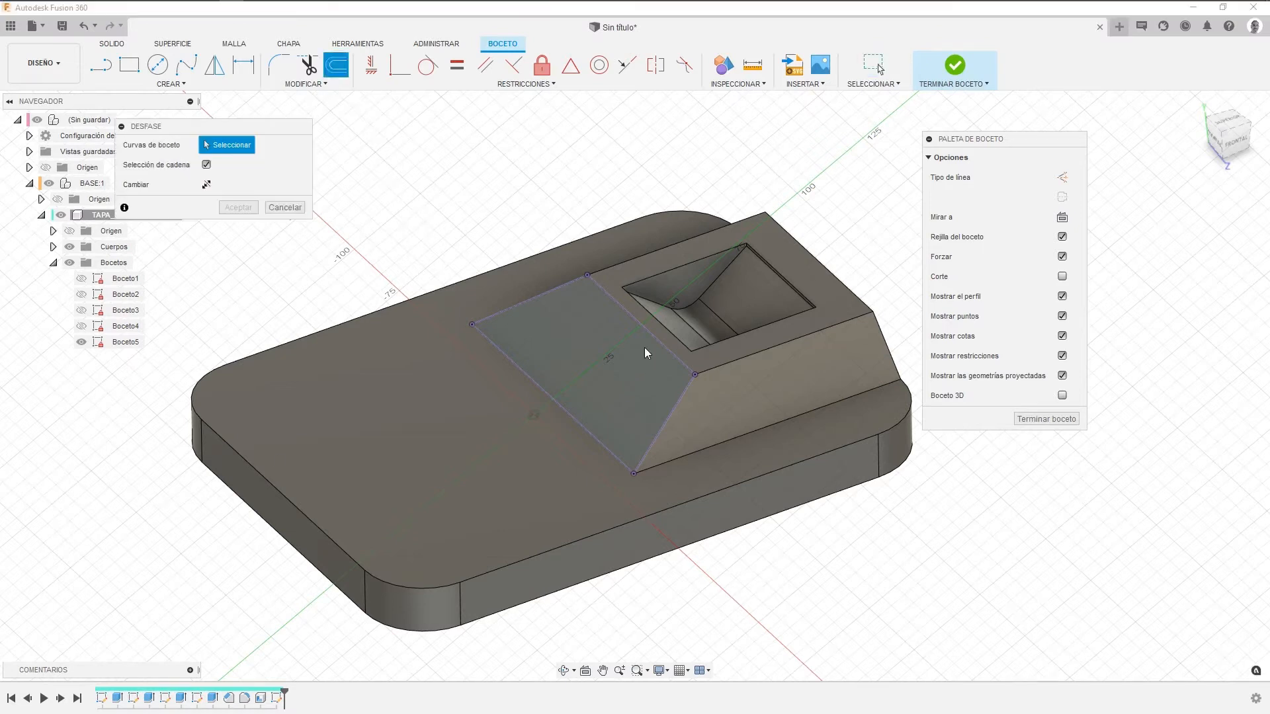
{"action": "left_click", "coordinate": [658, 344]}
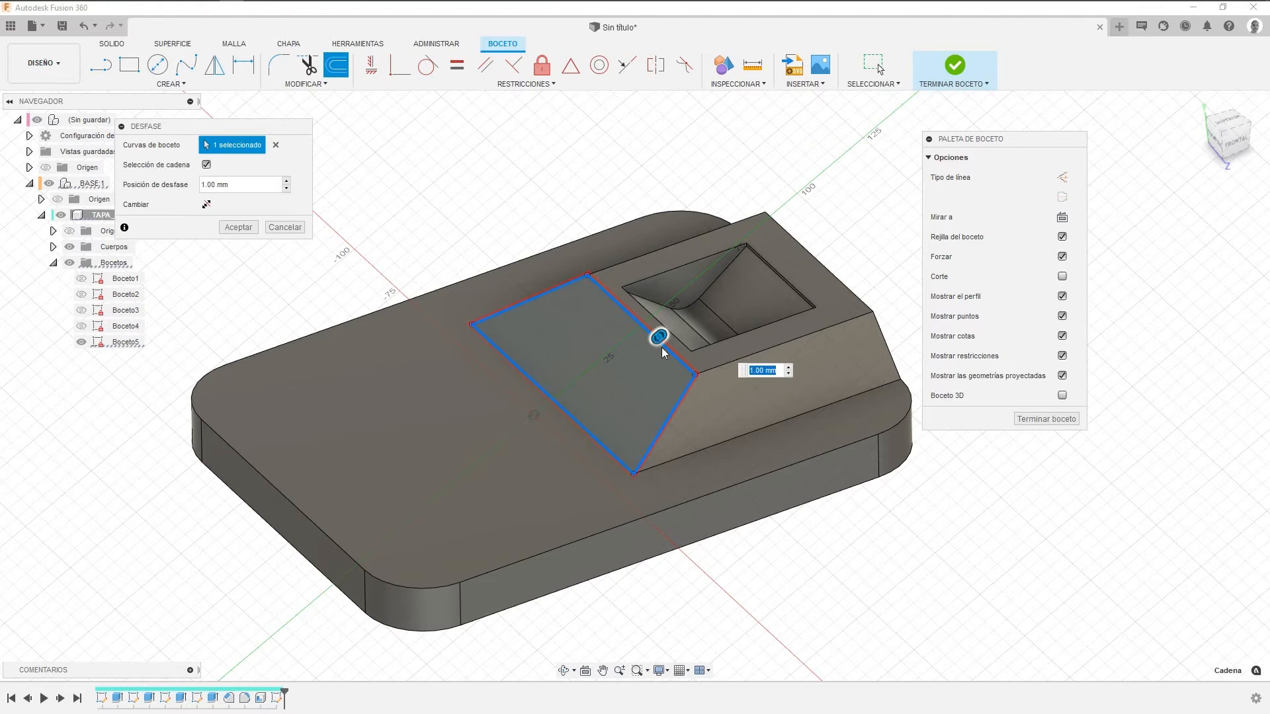
{"action": "left_click_drag", "start_coordinate": [665, 354], "coordinate": [604, 387]}
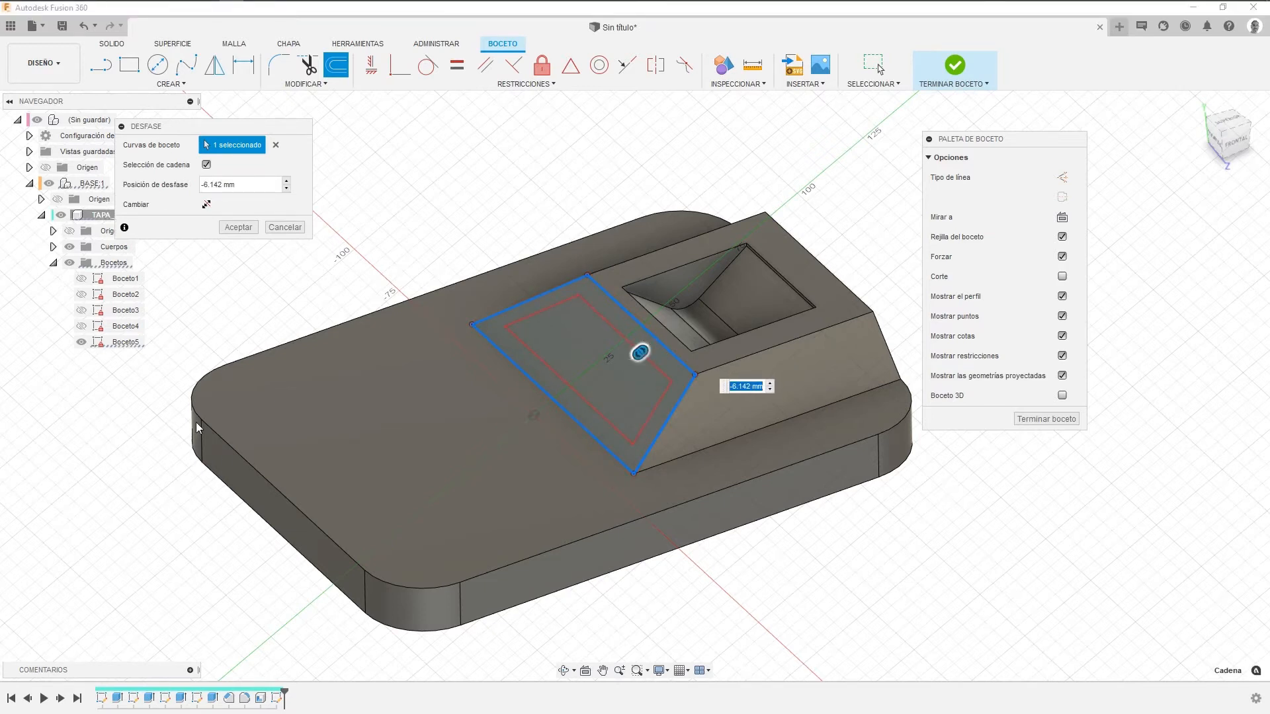
{"action": "type", "text": "3.25"}
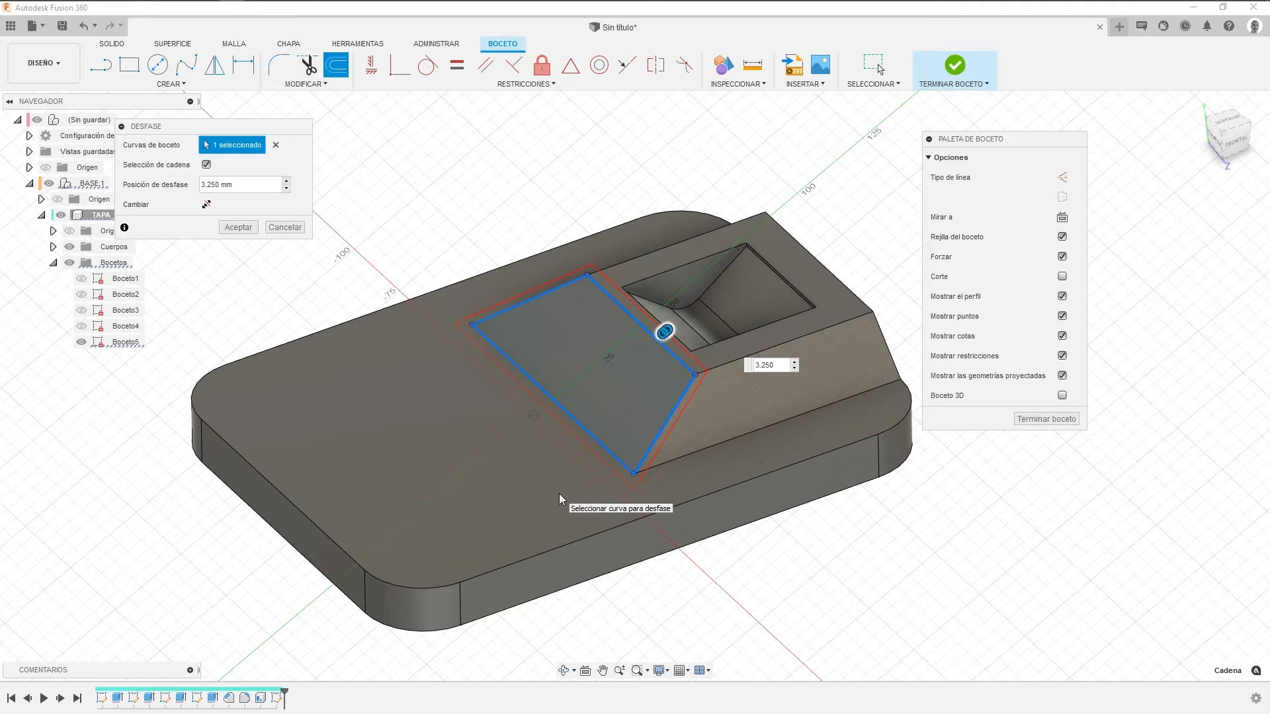
{"action": "type", "text": "-"}
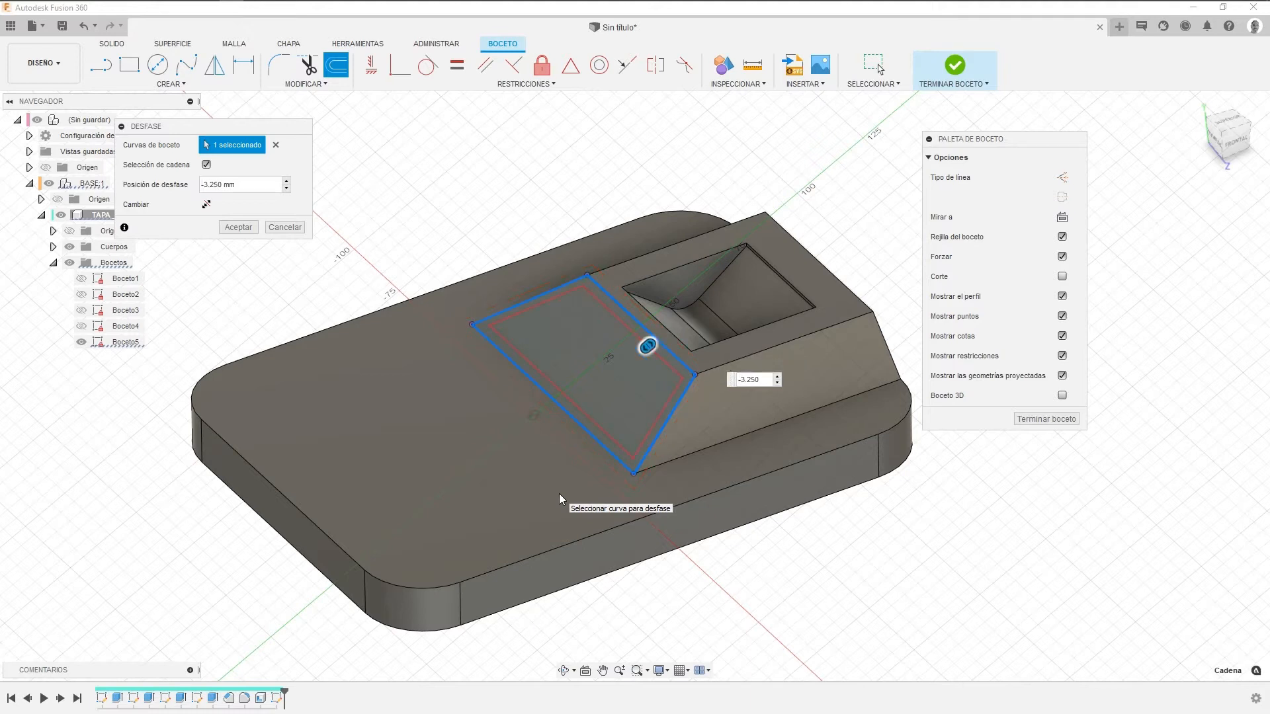
{"action": "left_click", "coordinate": [208, 206]}
{"action": "left_click", "coordinate": [208, 205]}
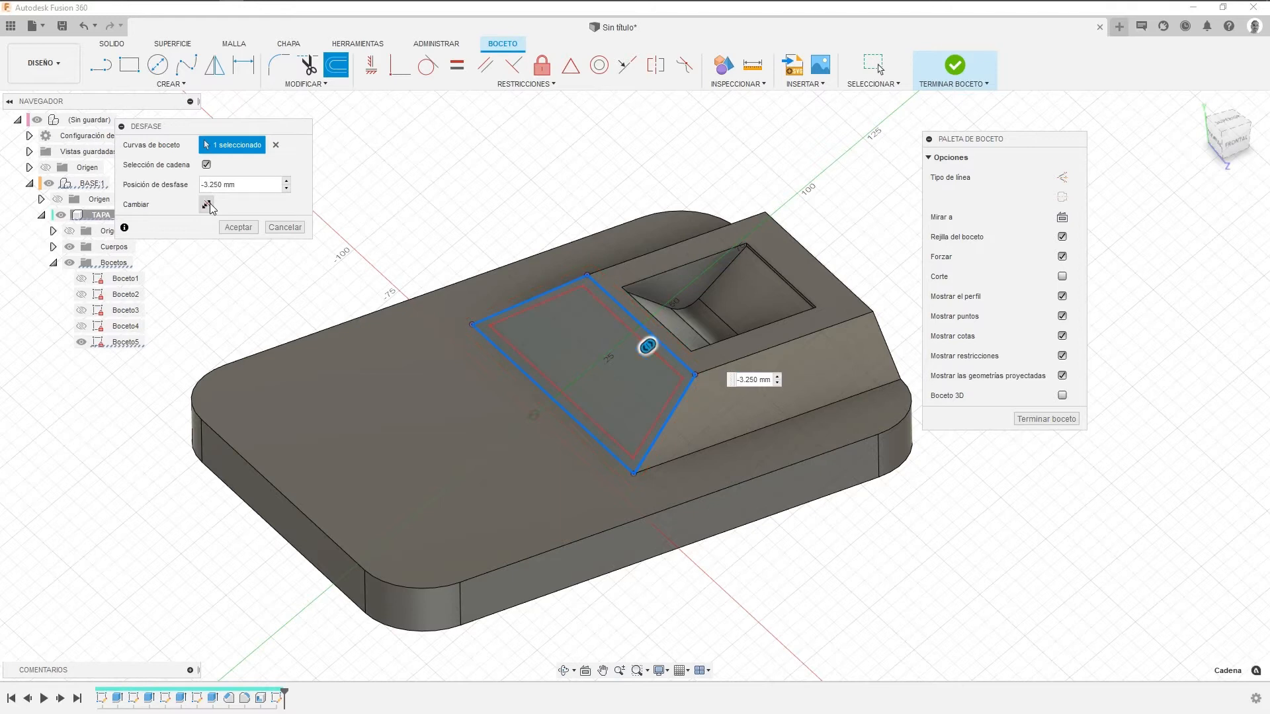
{"action": "left_click", "coordinate": [239, 227]}
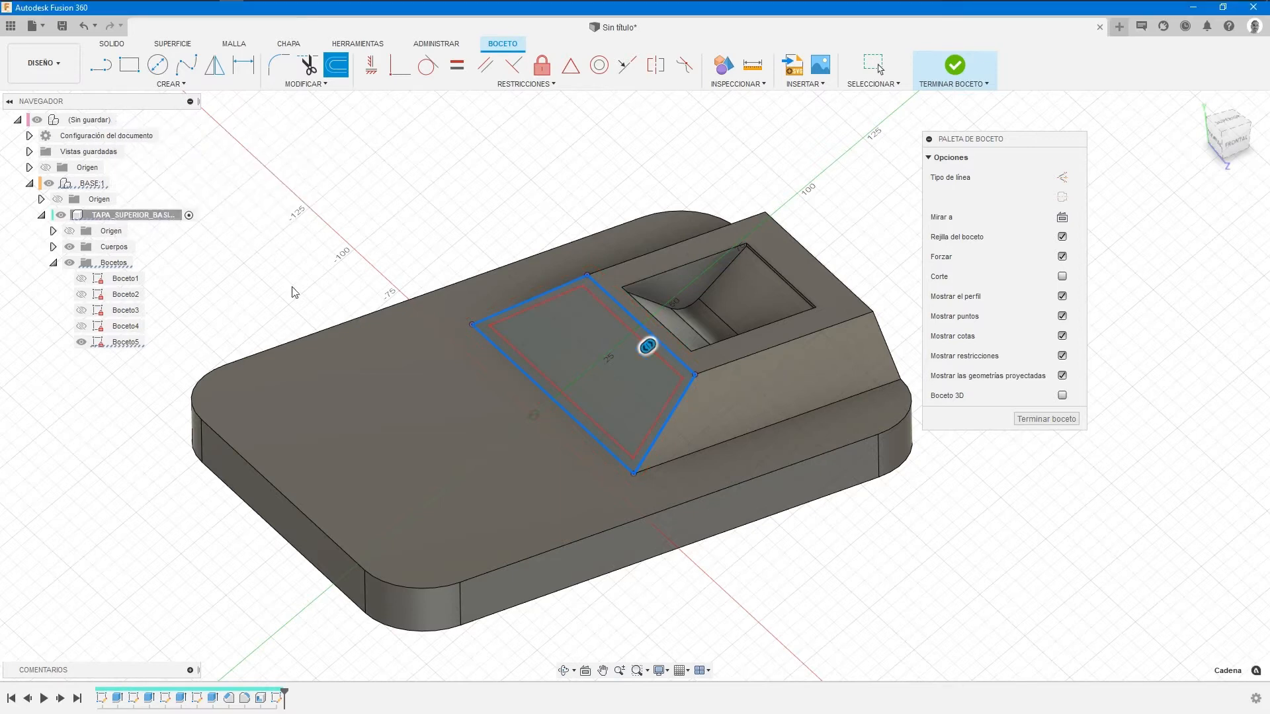
Finish the sketch and extrude the inner trapezoid as a cut with the All extent, flipped into the body.
{"action": "left_click", "coordinate": [955, 66]}
{"action": "left_click", "coordinate": [130, 66]}
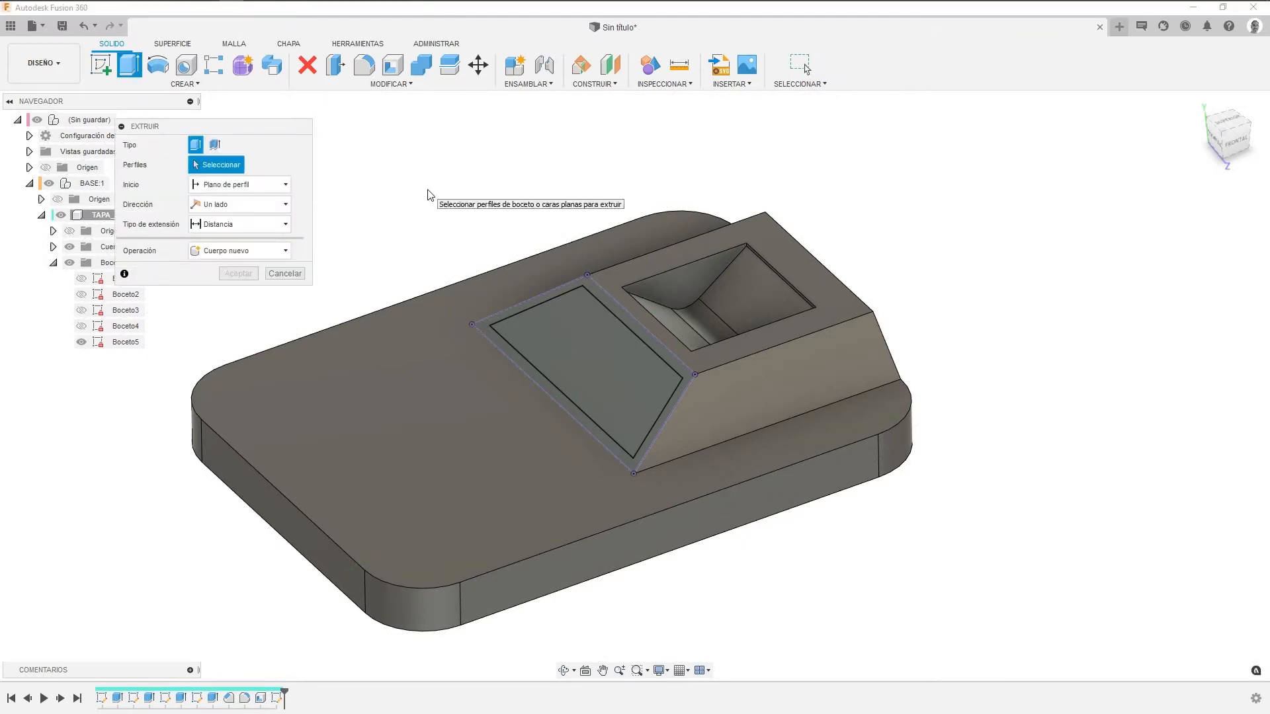
{"action": "left_click", "coordinate": [588, 359]}
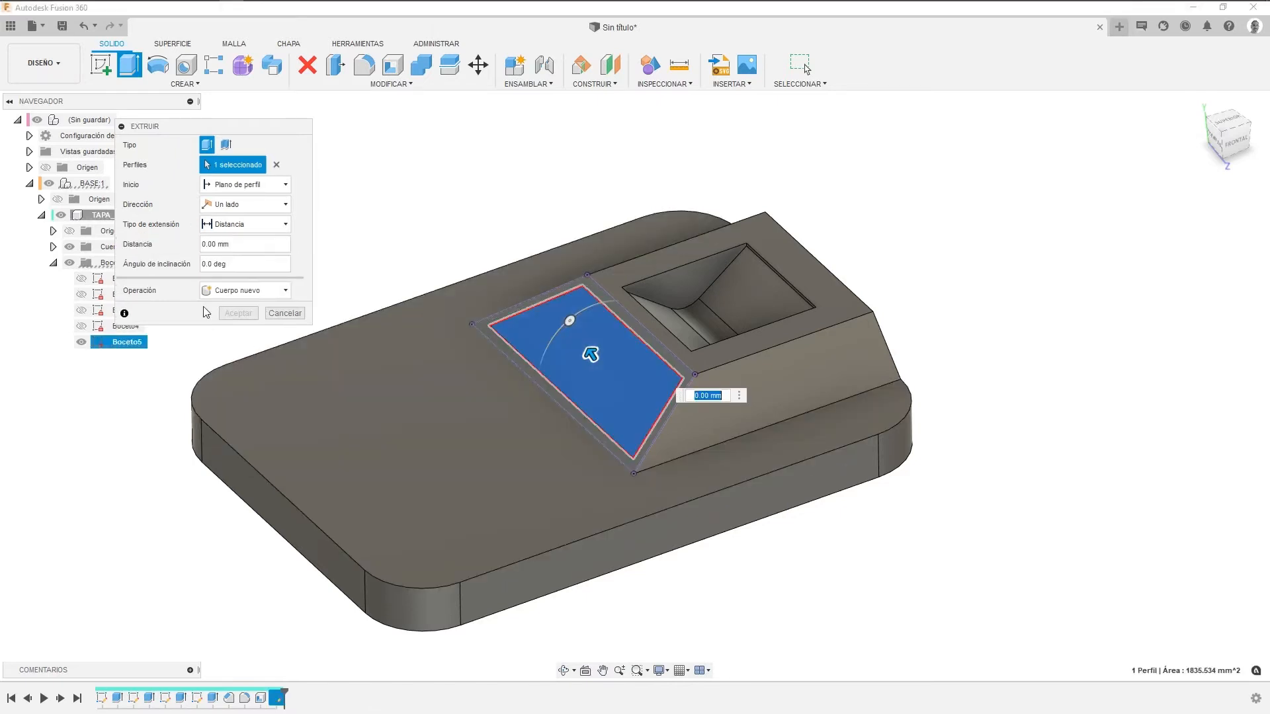
{"action": "left_click", "coordinate": [253, 291]}
{"action": "left_click", "coordinate": [227, 324]}
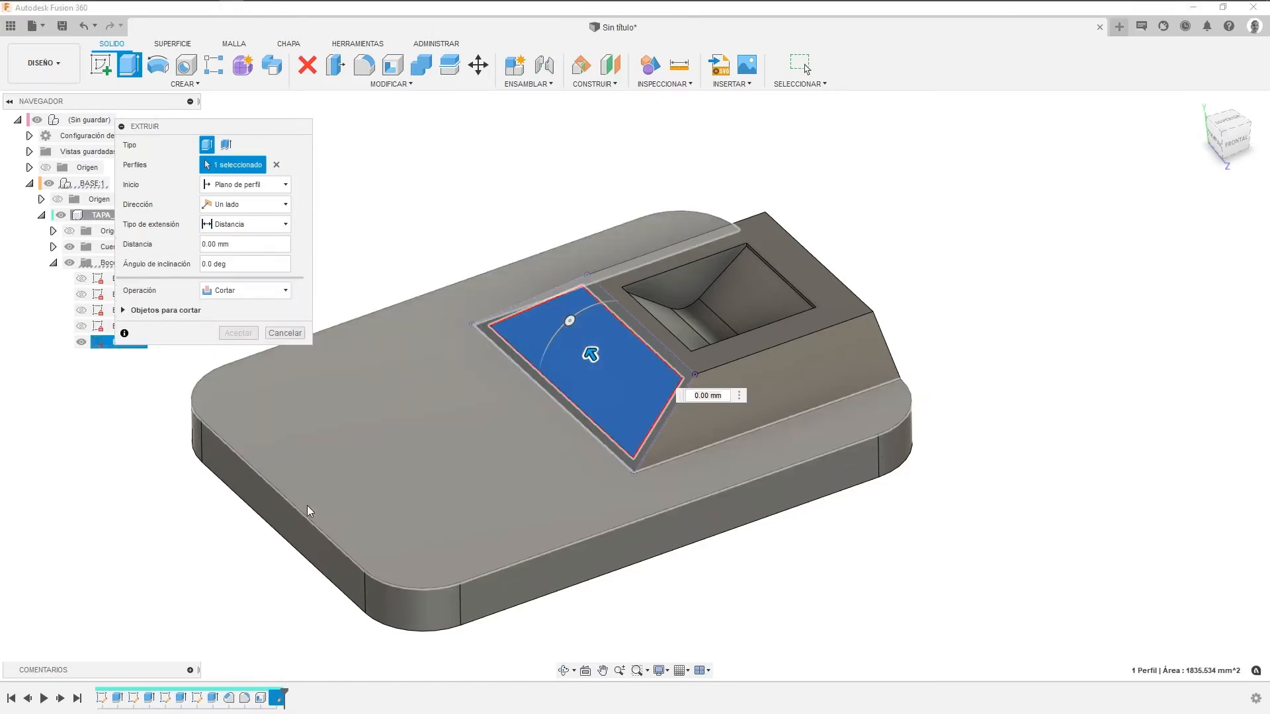
{"action": "left_click", "coordinate": [237, 225]}
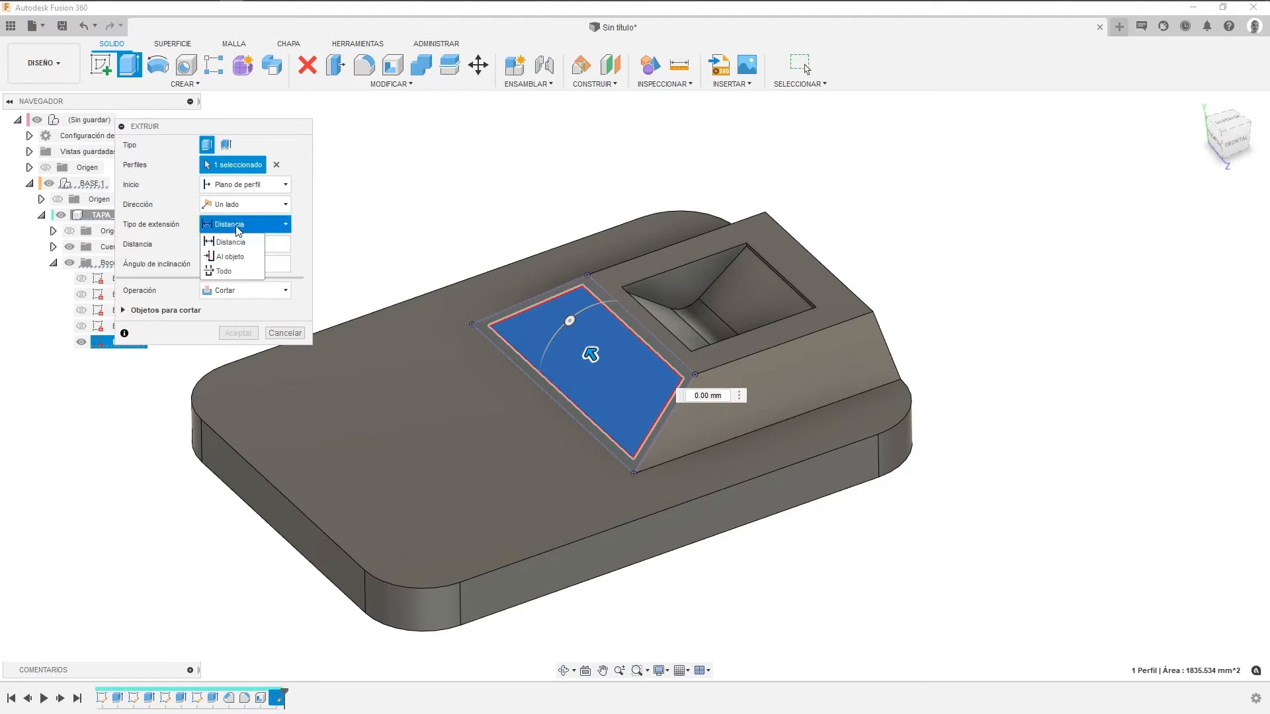
{"action": "left_click", "coordinate": [234, 277]}
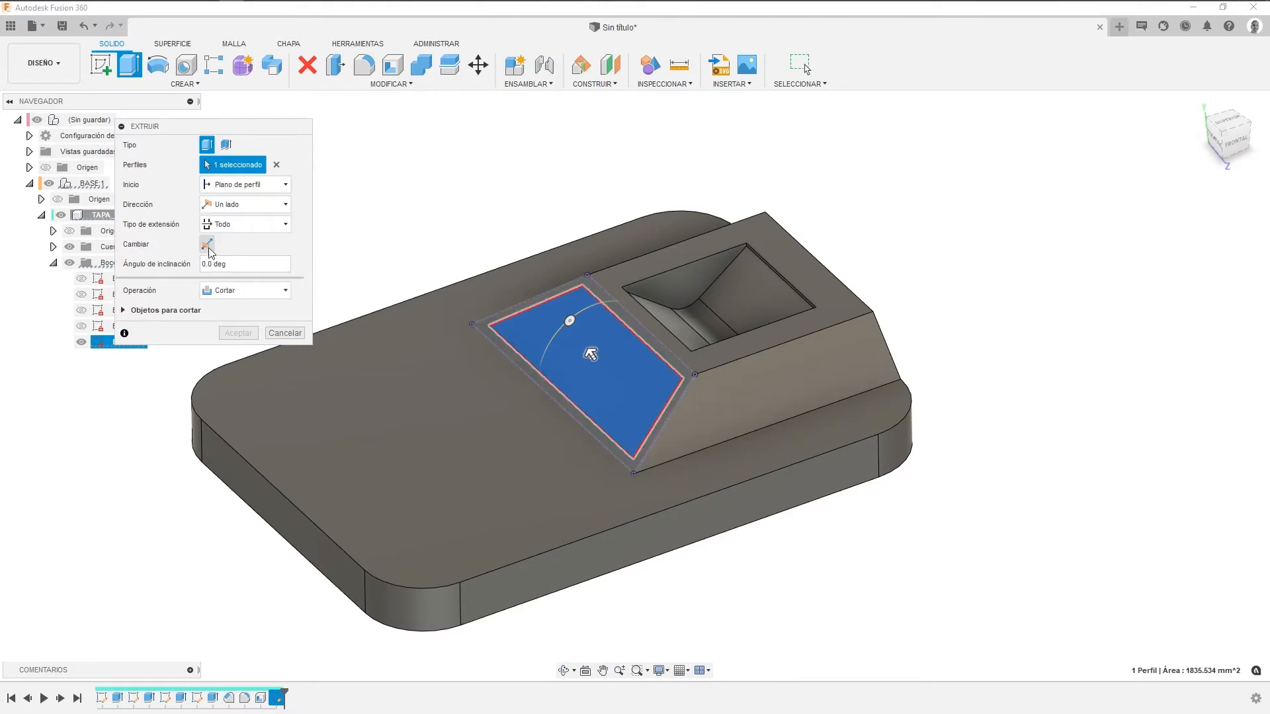
{"action": "left_click", "coordinate": [207, 246]}
{"action": "left_click", "coordinate": [226, 334]}
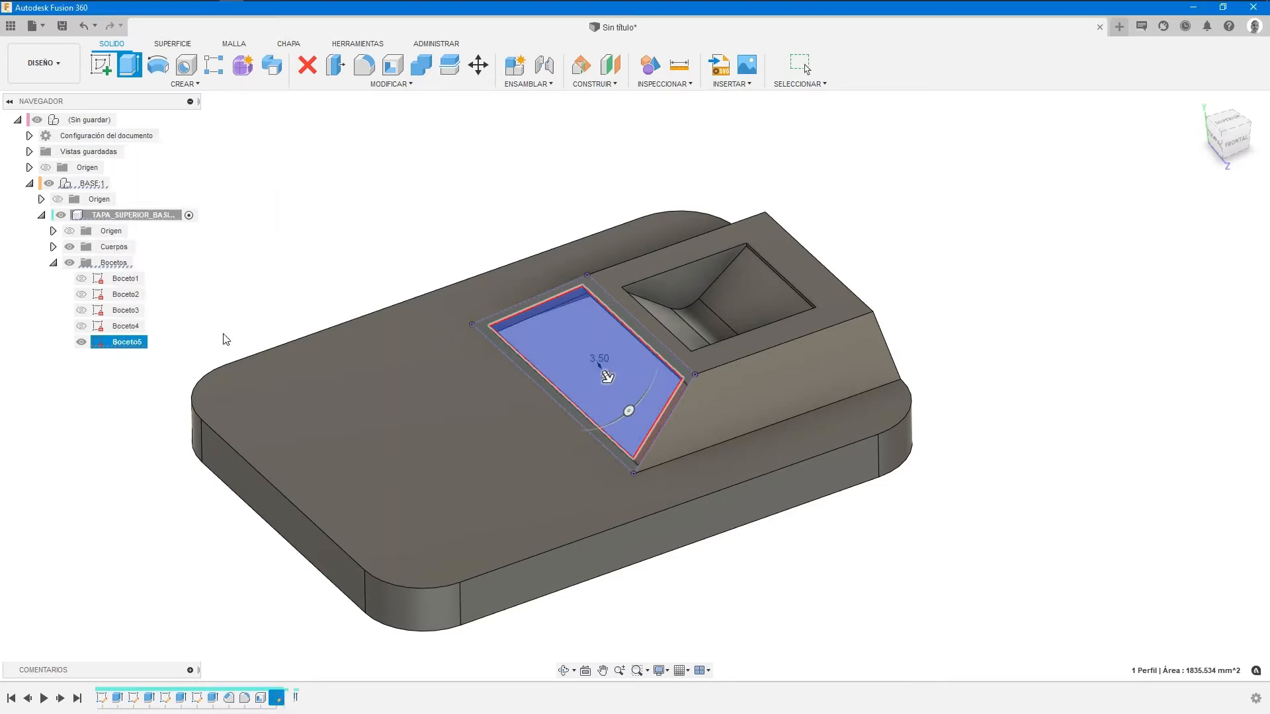
Fillet the four inner corner edges of the trapezoidal window with a constant 3 mm radius.
{"action": "left_click", "coordinate": [1234, 142]}
{"action": "mouse_move", "coordinate": [1233, 135]}
{"action": "left_mouse_down"}
{"action": "mouse_move", "coordinate": [1236, 106]}
{"action": "mouse_move", "coordinate": [1233, 163]}
{"action": "left_mouse_up"}
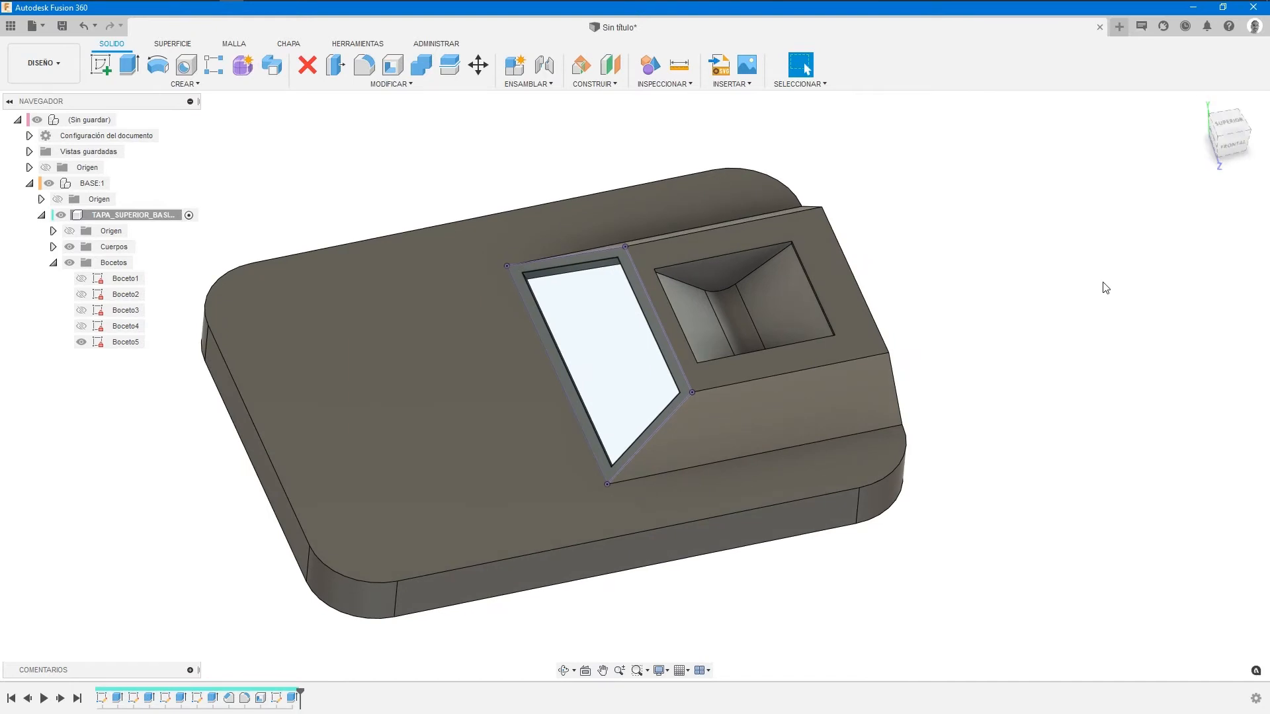
{"action": "left_click", "coordinate": [364, 65]}
{"action": "scroll", "coordinate": [610, 256], "scroll_direction": "up", "scroll_amount": 10}
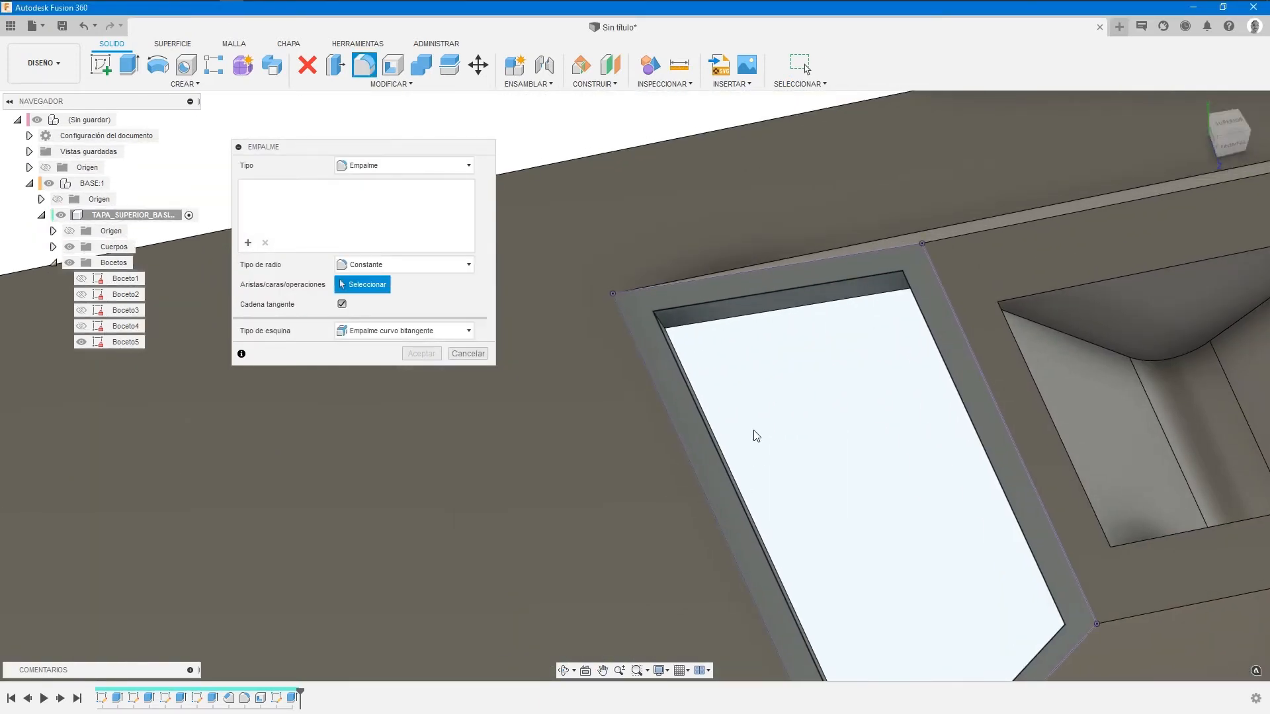
{"action": "middle_click_drag", "start_coordinate": [791, 373], "coordinate": [746, 389], "text": "shift"}
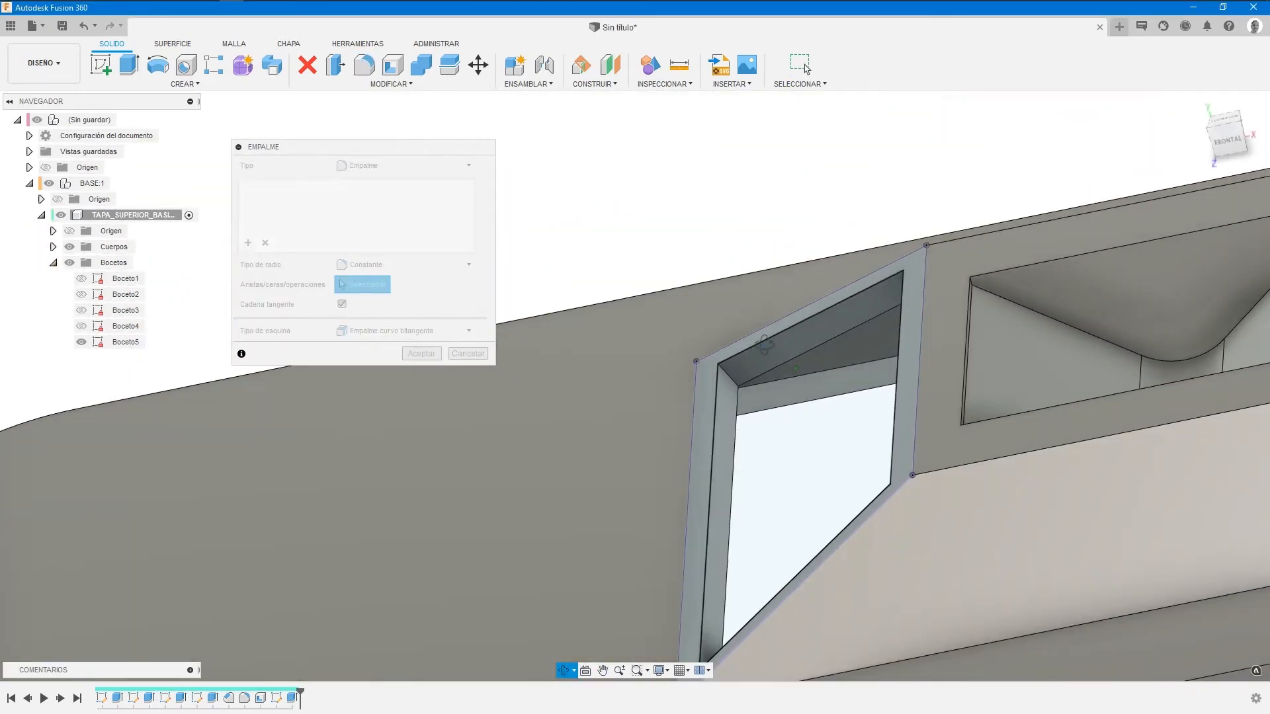
{"action": "left_click", "coordinate": [745, 388]}
{"action": "middle_click_drag", "start_coordinate": [747, 396], "coordinate": [818, 288], "text": "shift"}
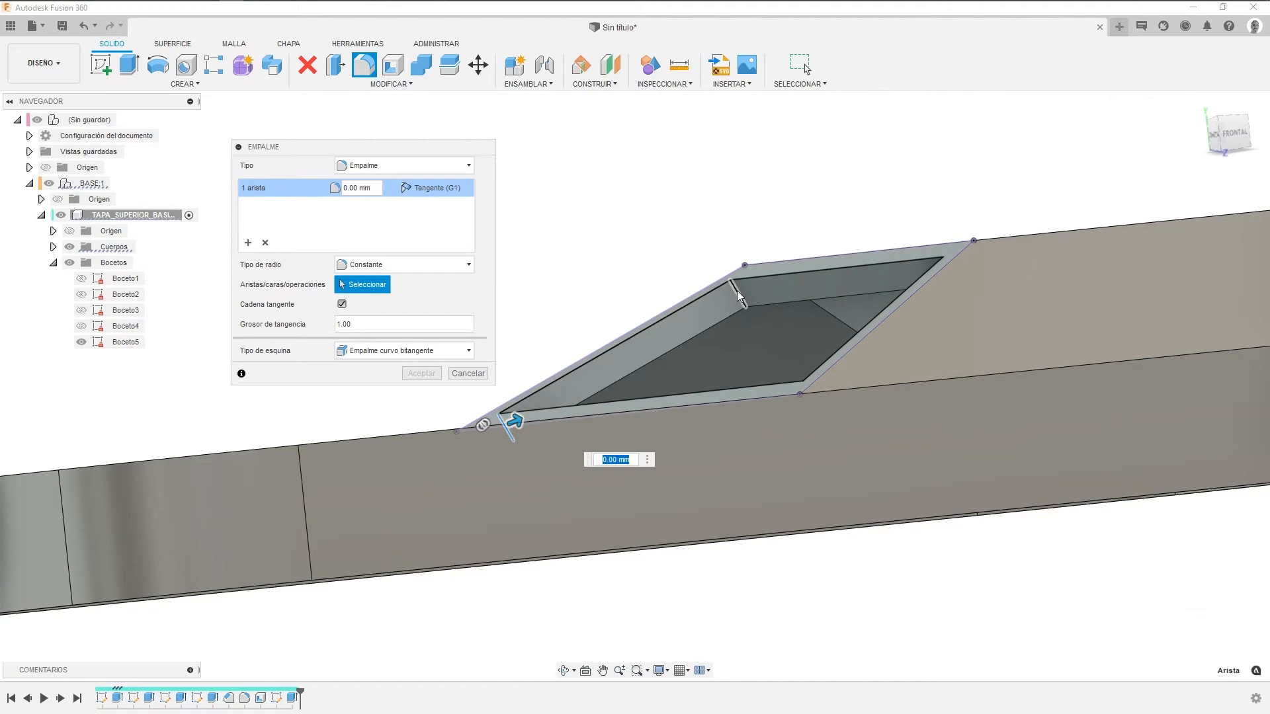
{"action": "left_click", "coordinate": [736, 293]}
{"action": "middle_click_drag", "start_coordinate": [761, 323], "coordinate": [861, 336], "text": "shift"}
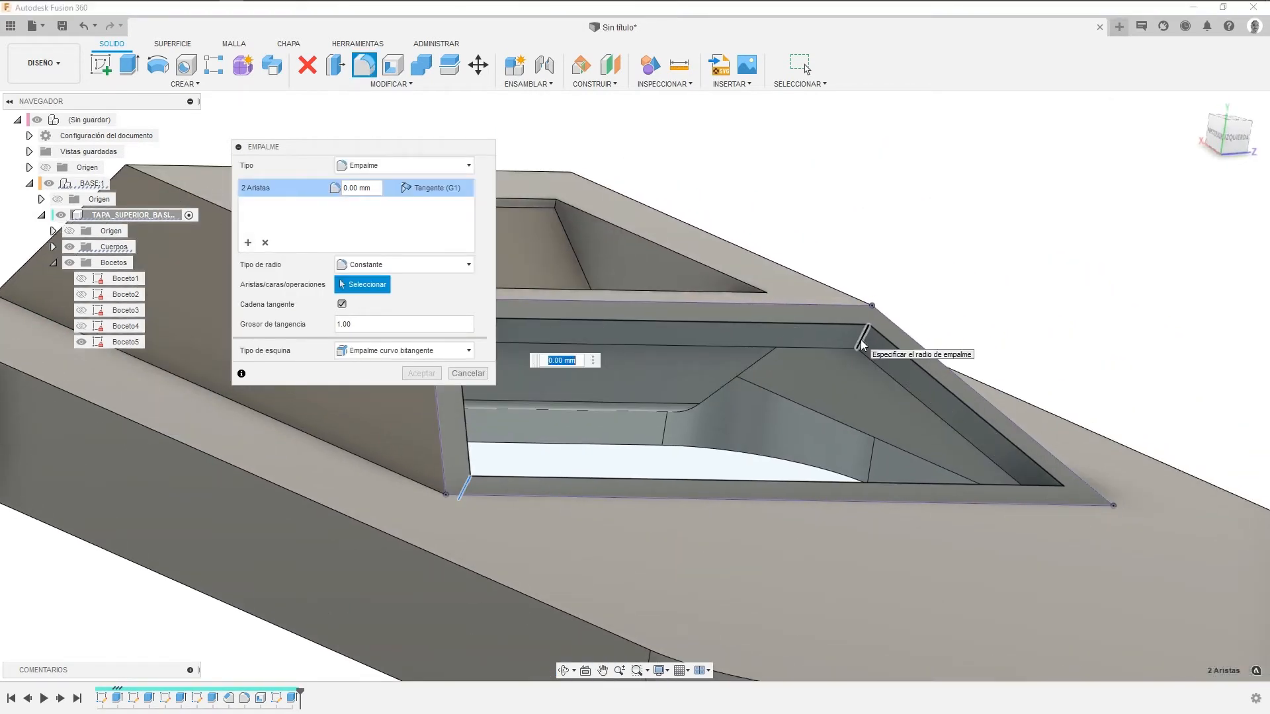
{"action": "left_click", "coordinate": [864, 334]}
{"action": "middle_click_drag", "start_coordinate": [850, 435], "coordinate": [895, 449], "text": "shift"}
{"action": "left_click", "coordinate": [880, 424]}
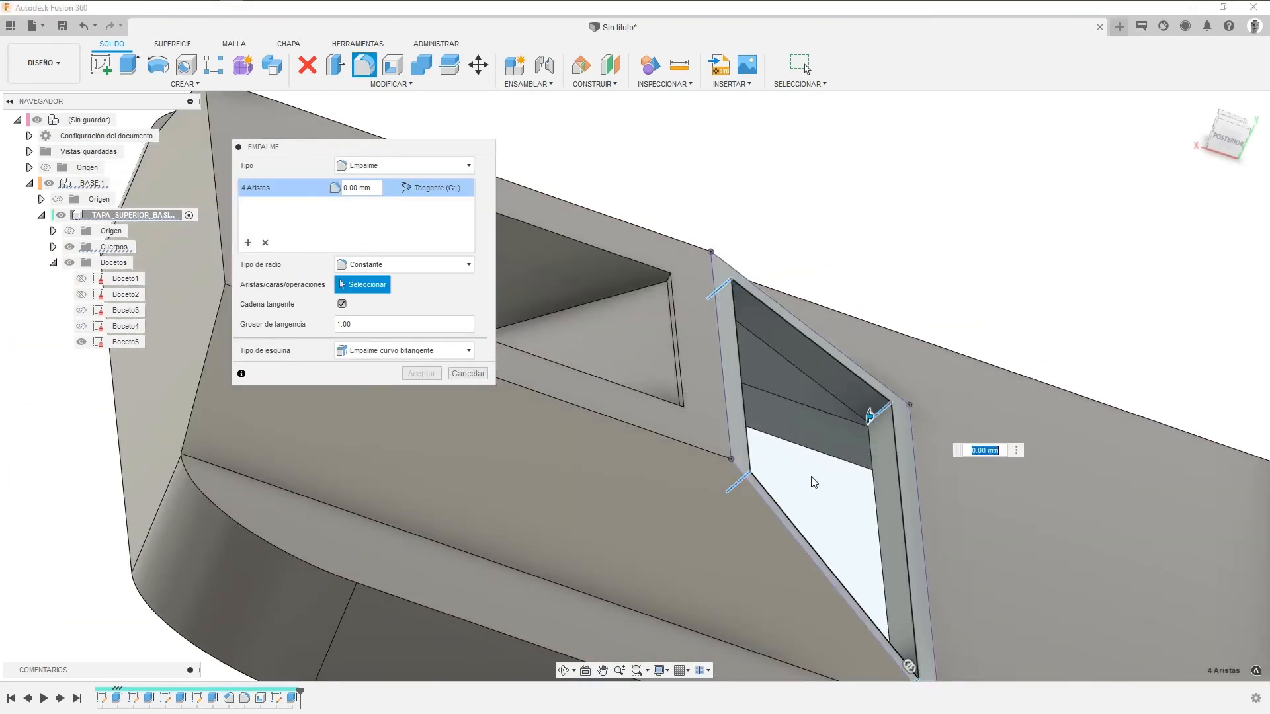
{"action": "left_click_drag", "start_coordinate": [868, 417], "coordinate": [854, 427]}
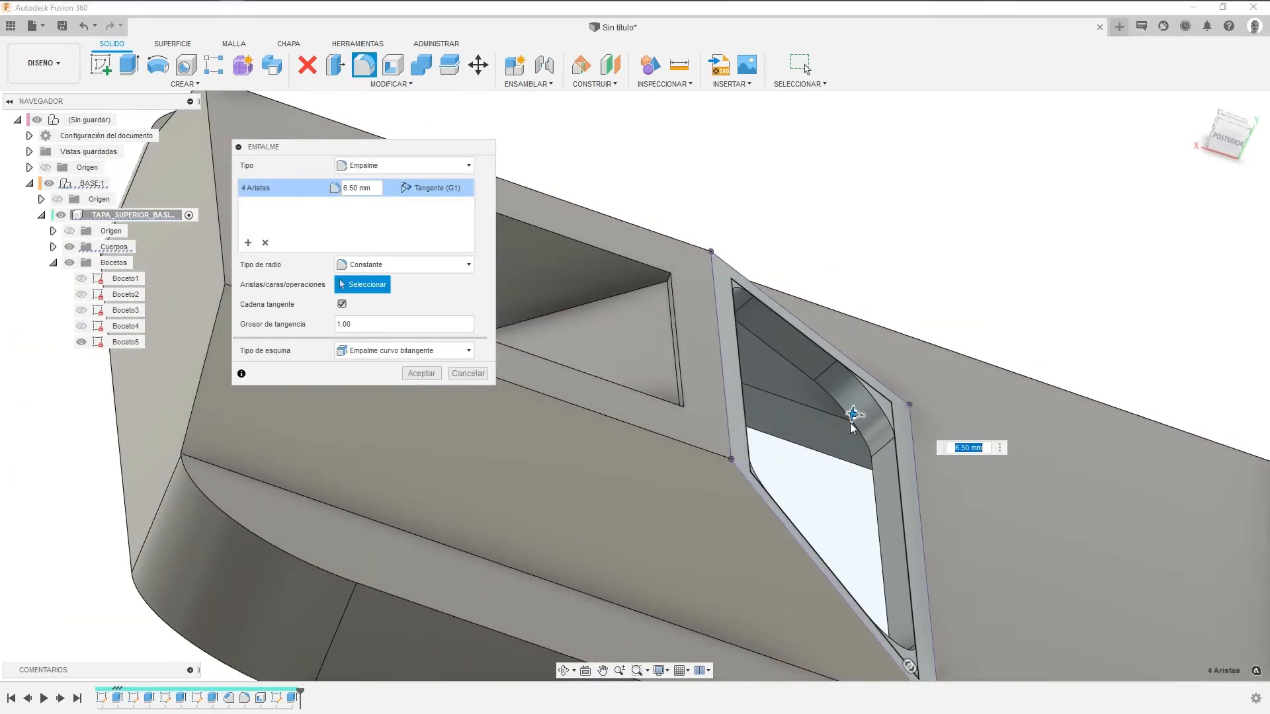
{"action": "type", "text": "3"}
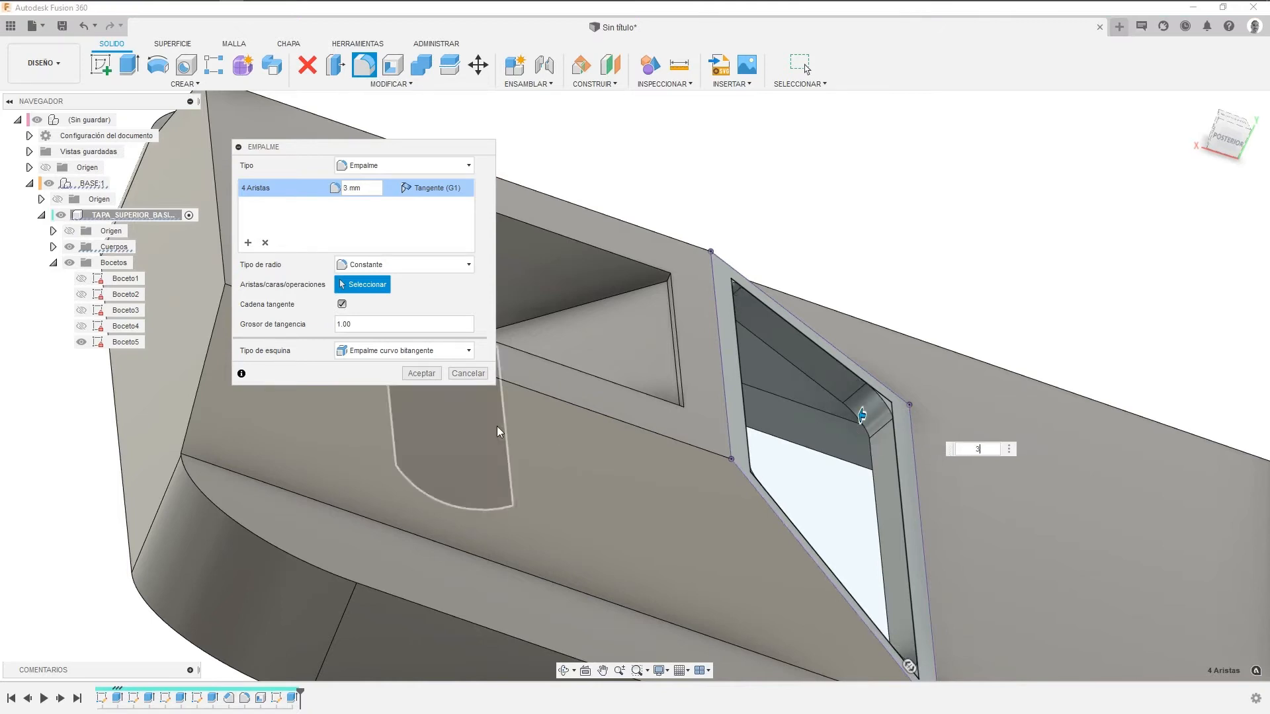
{"action": "left_click", "coordinate": [420, 373]}
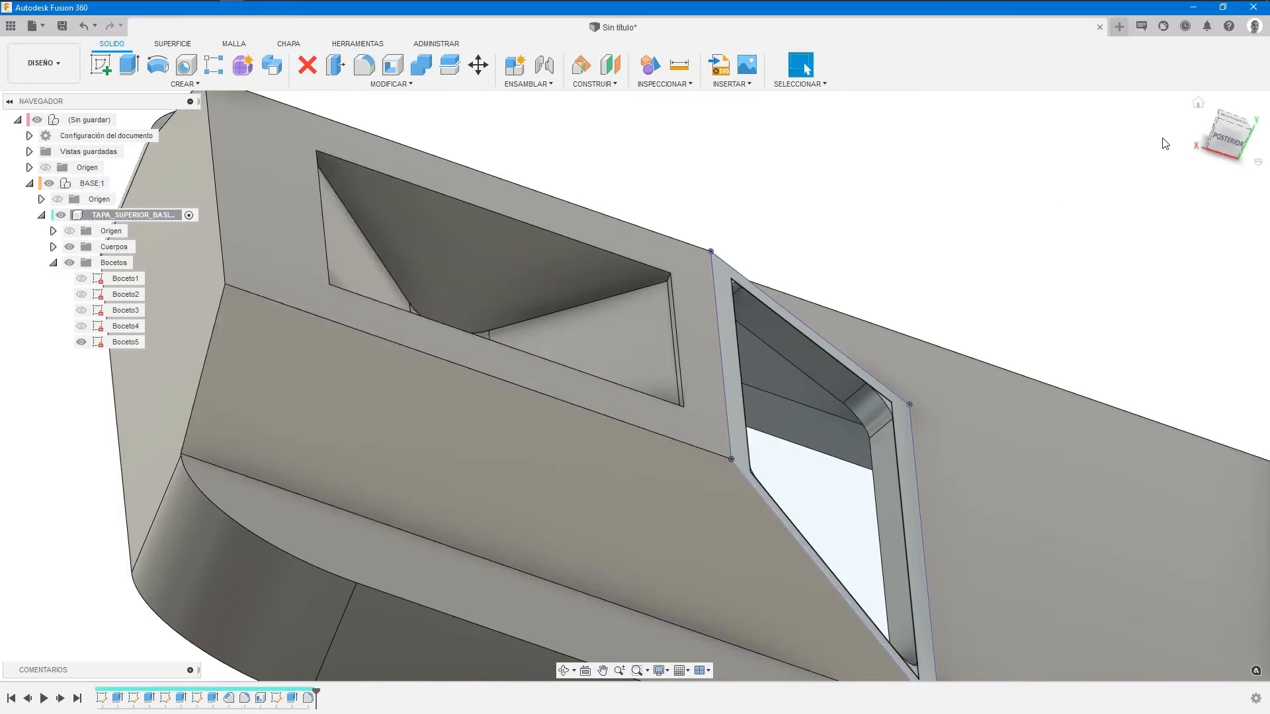
Return to the home view and hide the window's sketch, Boceto5.
{"action": "left_click", "coordinate": [1197, 105]}
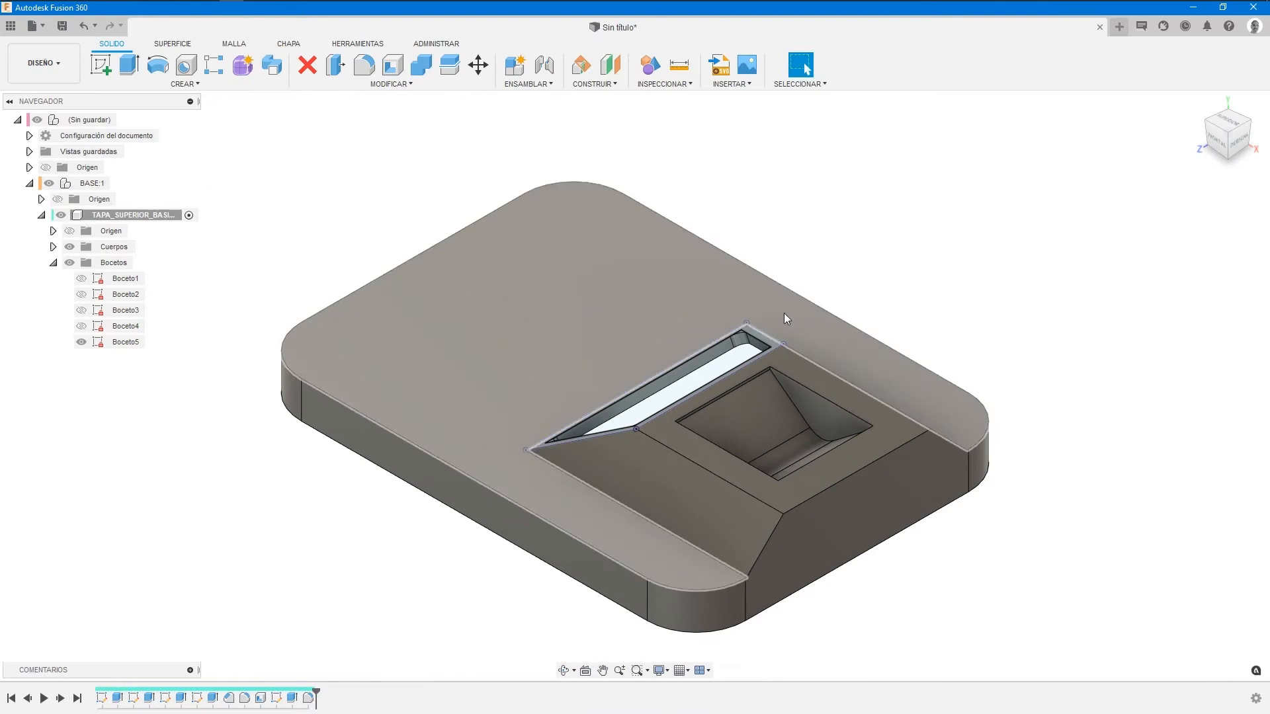
{"action": "scroll", "coordinate": [735, 360], "scroll_direction": "up", "scroll_amount": 1}
{"action": "middle_click_drag", "start_coordinate": [520, 366], "coordinate": [607, 330]}
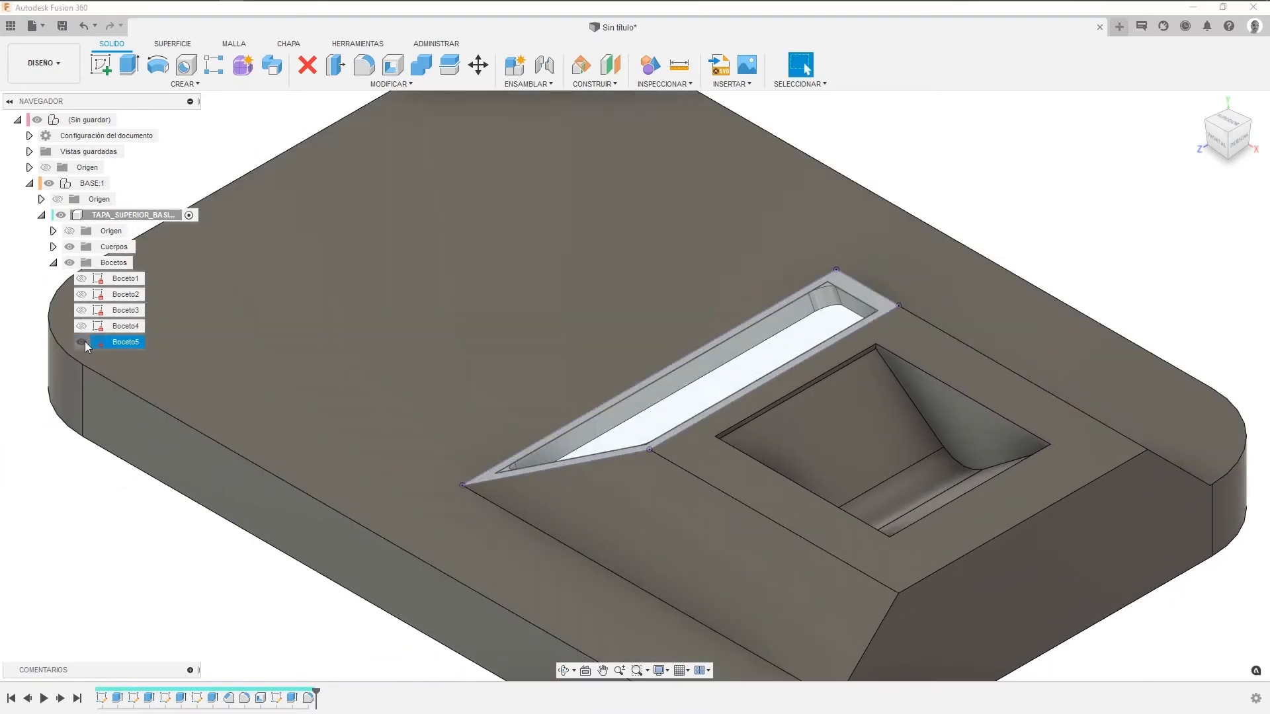
{"action": "left_click", "coordinate": [82, 342]}
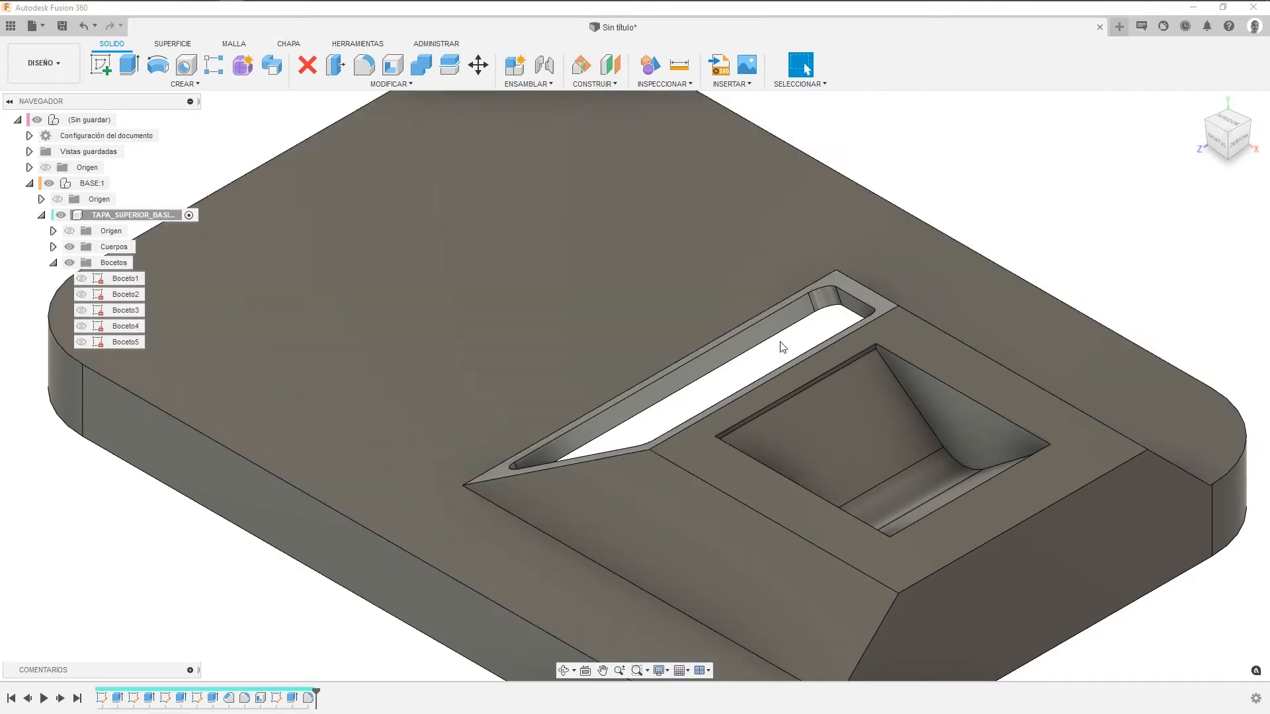
Create a sketch on the sloped frame face around the window and project that face's inner and outer outlines into it.
{"action": "left_click", "coordinate": [1205, 126]}
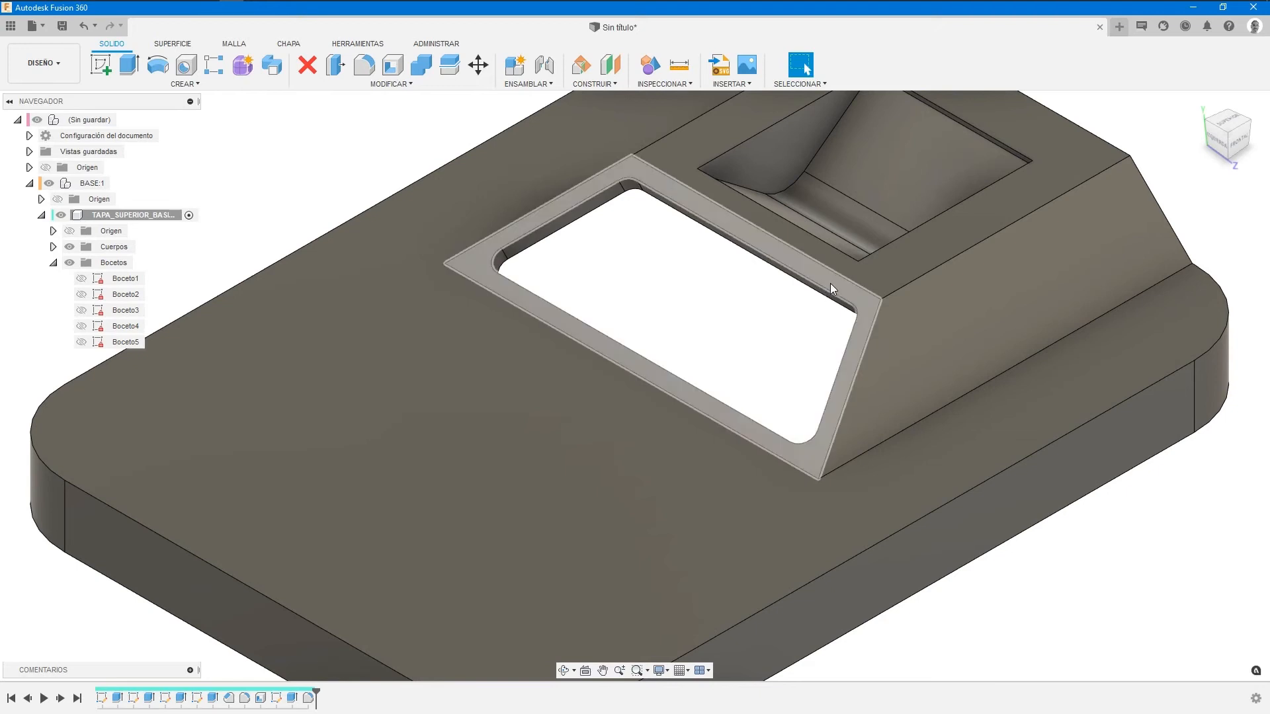
{"action": "left_click", "coordinate": [819, 293]}
{"action": "right_click", "coordinate": [340, 196]}
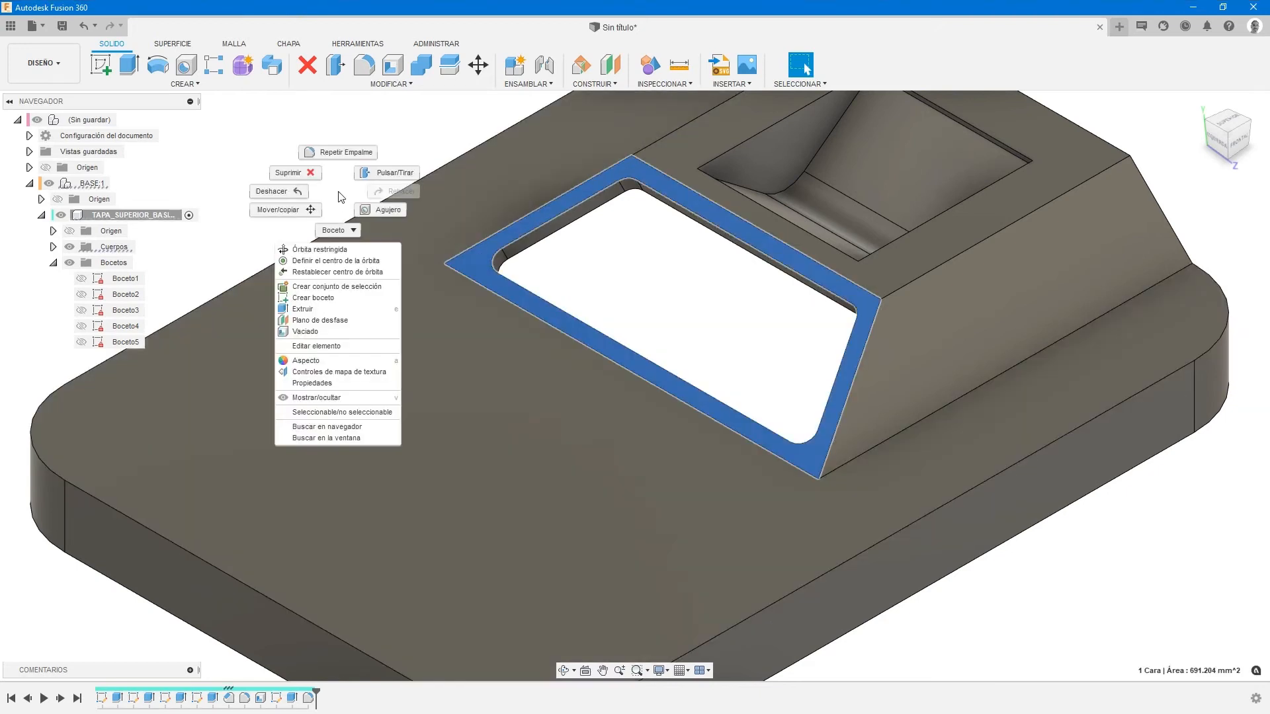
{"action": "left_click", "coordinate": [313, 297]}
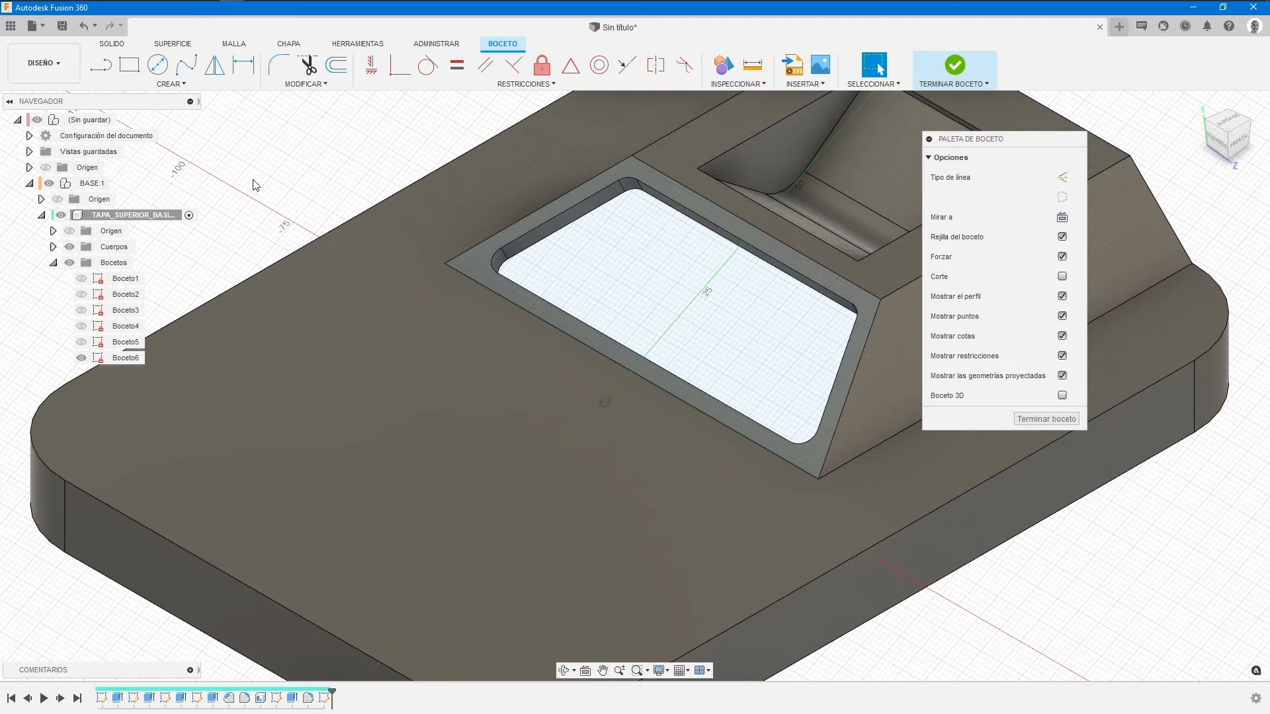
{"action": "key", "text": "p"}
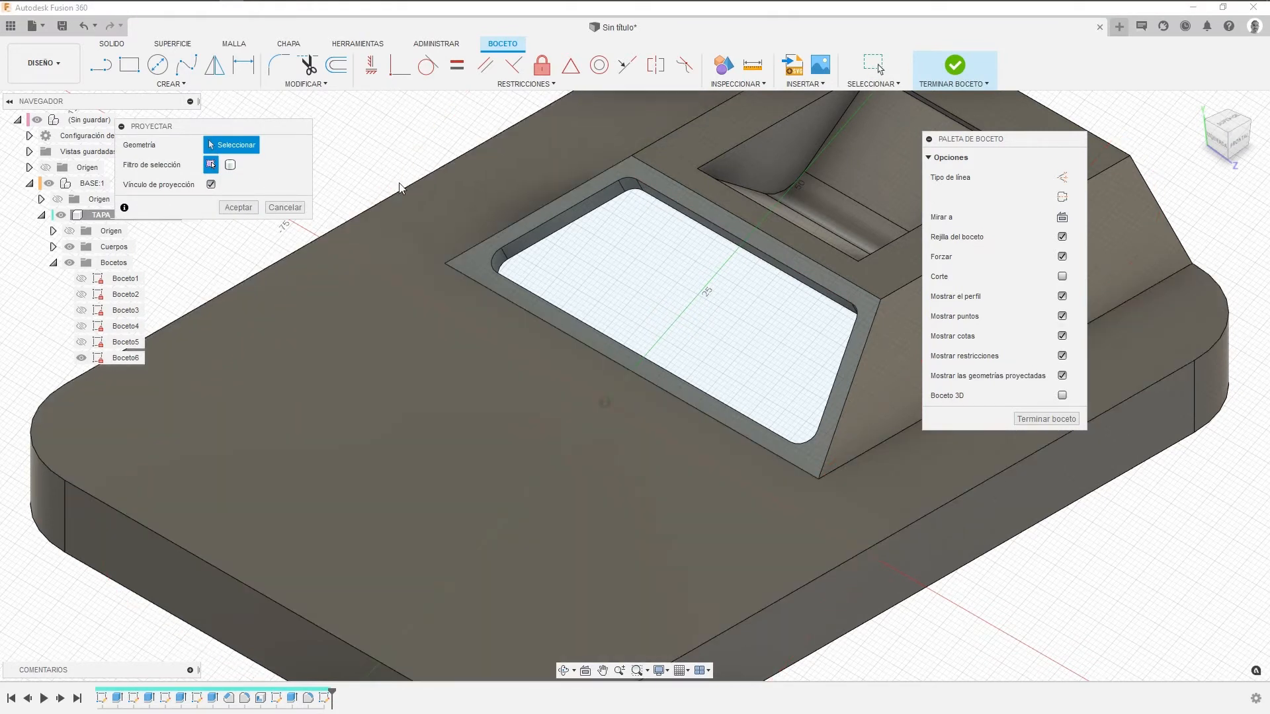
{"action": "left_click", "coordinate": [503, 287]}
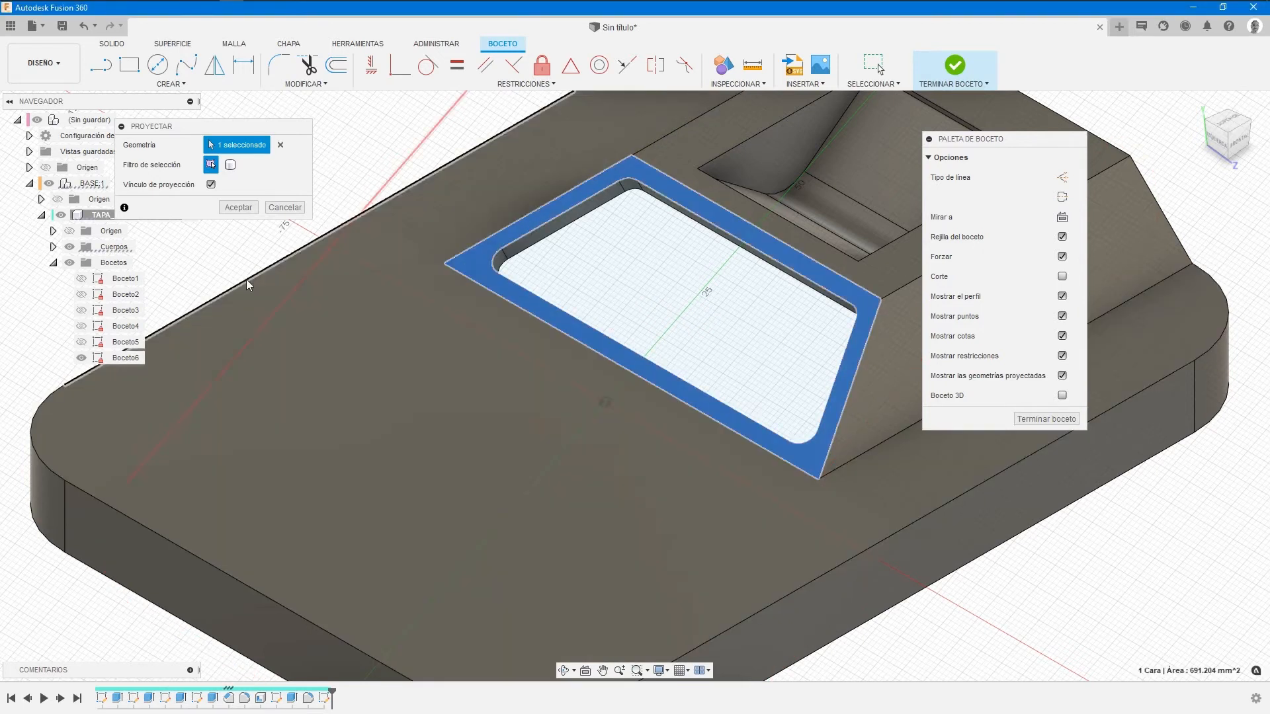
{"action": "left_click", "coordinate": [239, 207]}
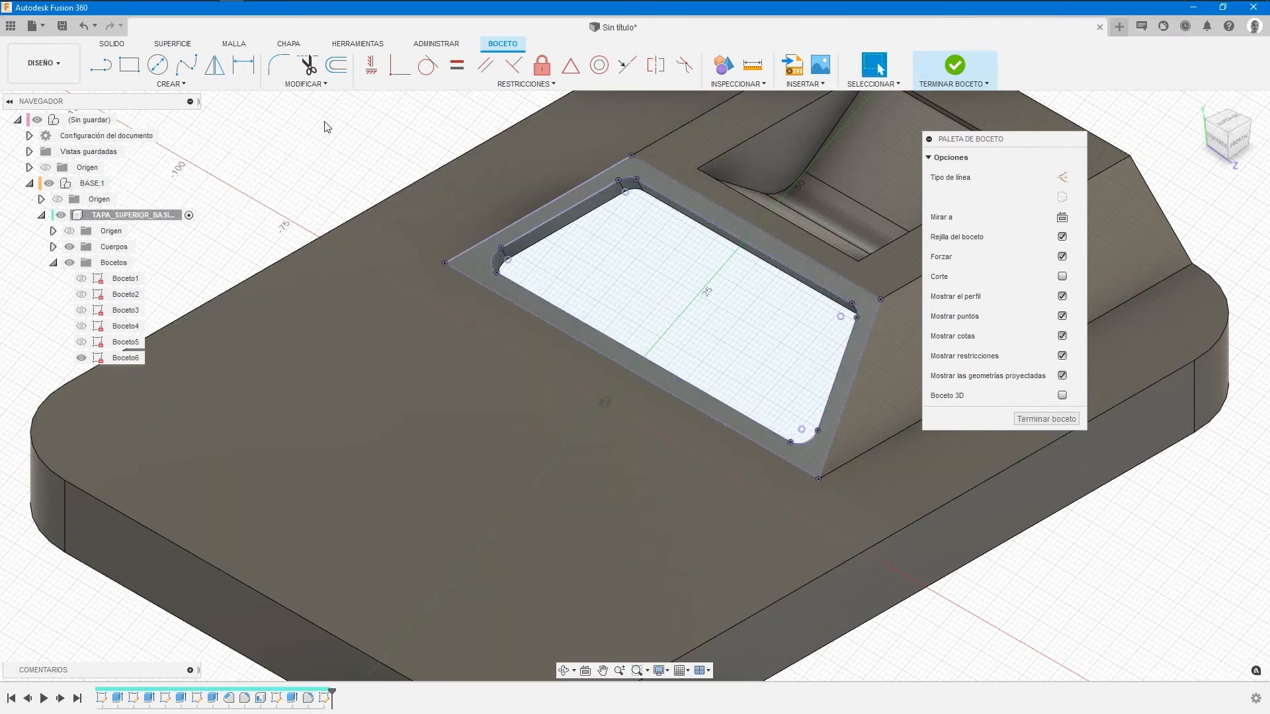
Offset the projected rounded window outline outward by 1.5 mm, entered as -1.5 mm, with chain selection on.
{"action": "left_click", "coordinate": [340, 75]}
{"action": "scroll", "coordinate": [720, 272], "scroll_direction": "up", "scroll_amount": 3}
{"action": "middle_click_drag", "start_coordinate": [717, 269], "coordinate": [512, 310]}
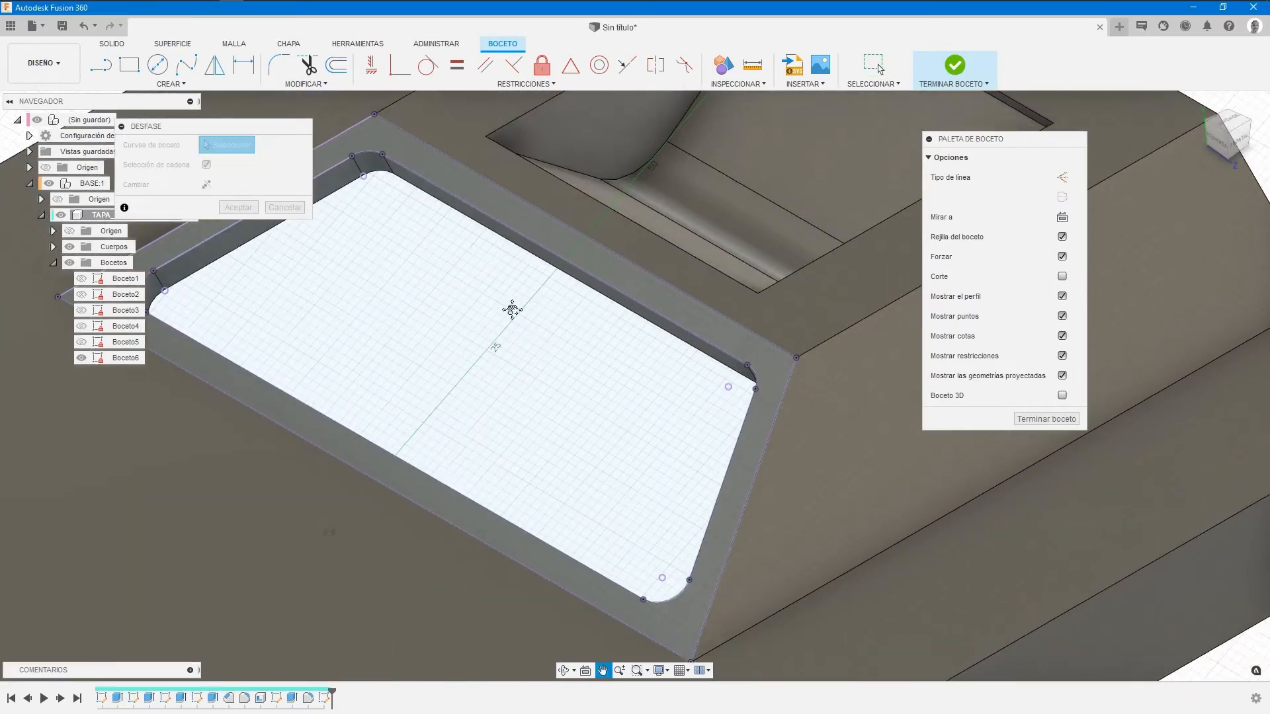
{"action": "left_click", "coordinate": [597, 289]}
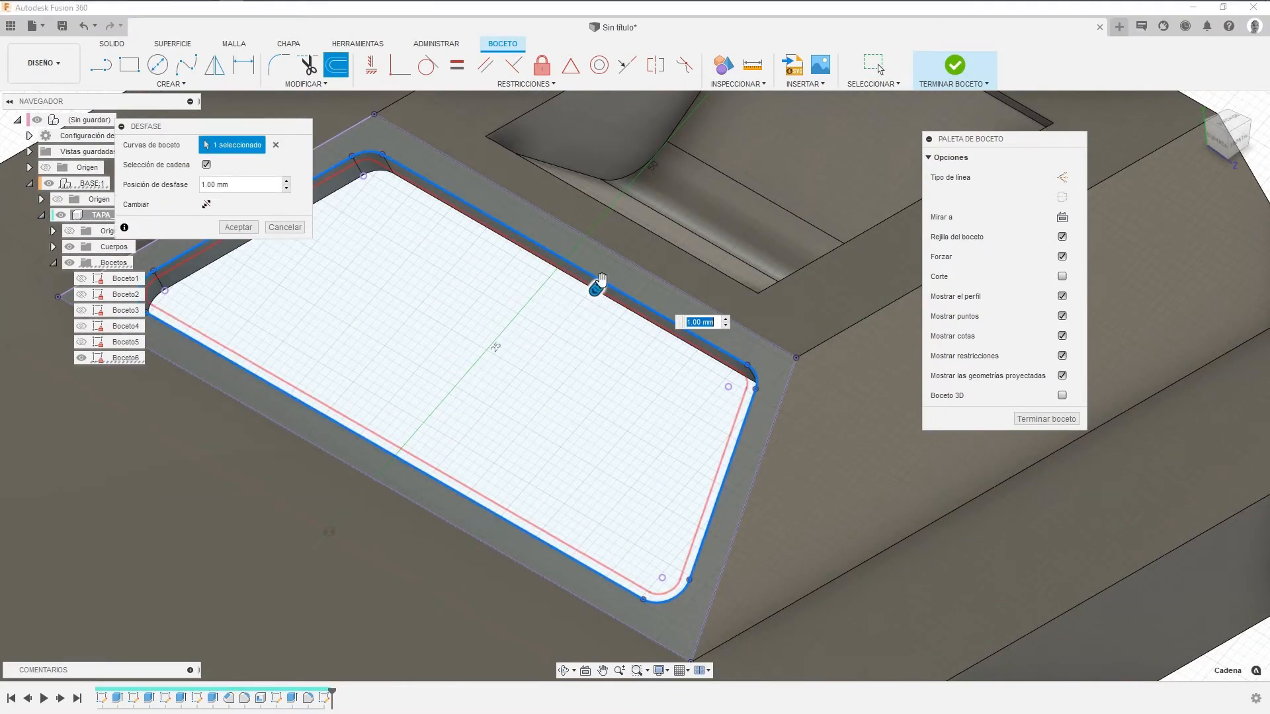
{"action": "left_click_drag", "start_coordinate": [597, 288], "coordinate": [614, 270]}
{"action": "type", "text": "4"}
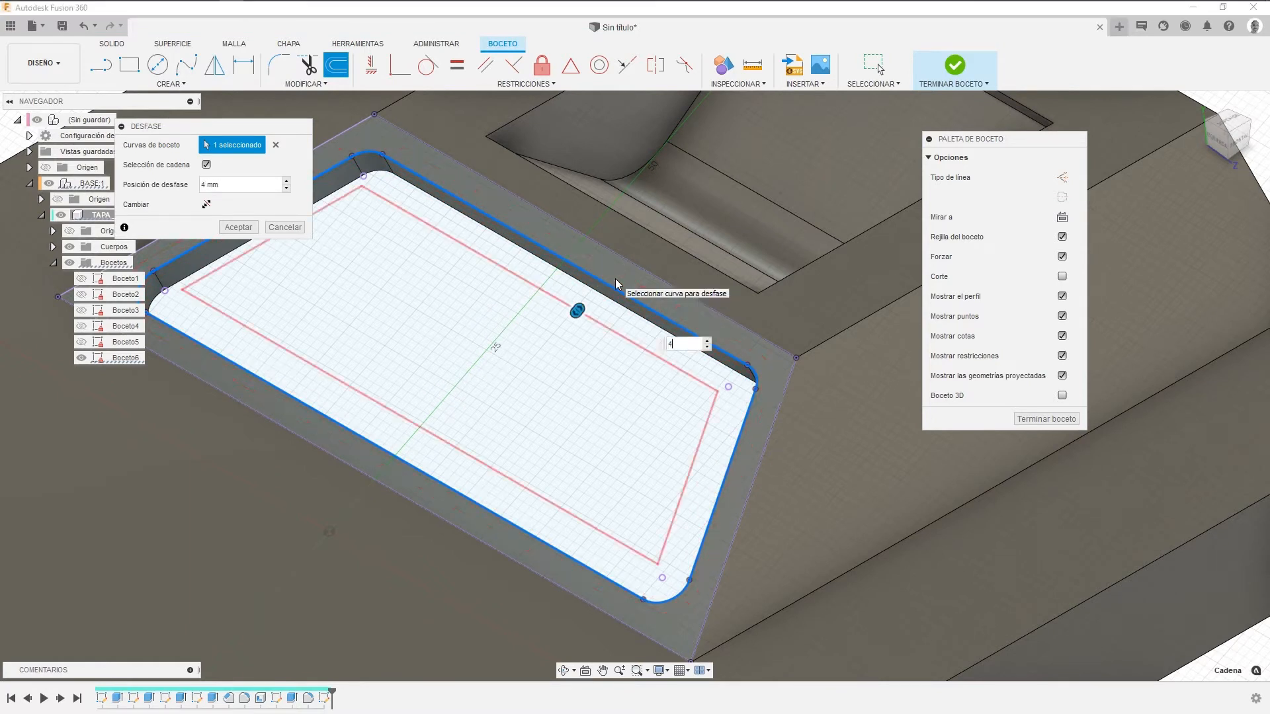
{"action": "type", "text": "1.5"}
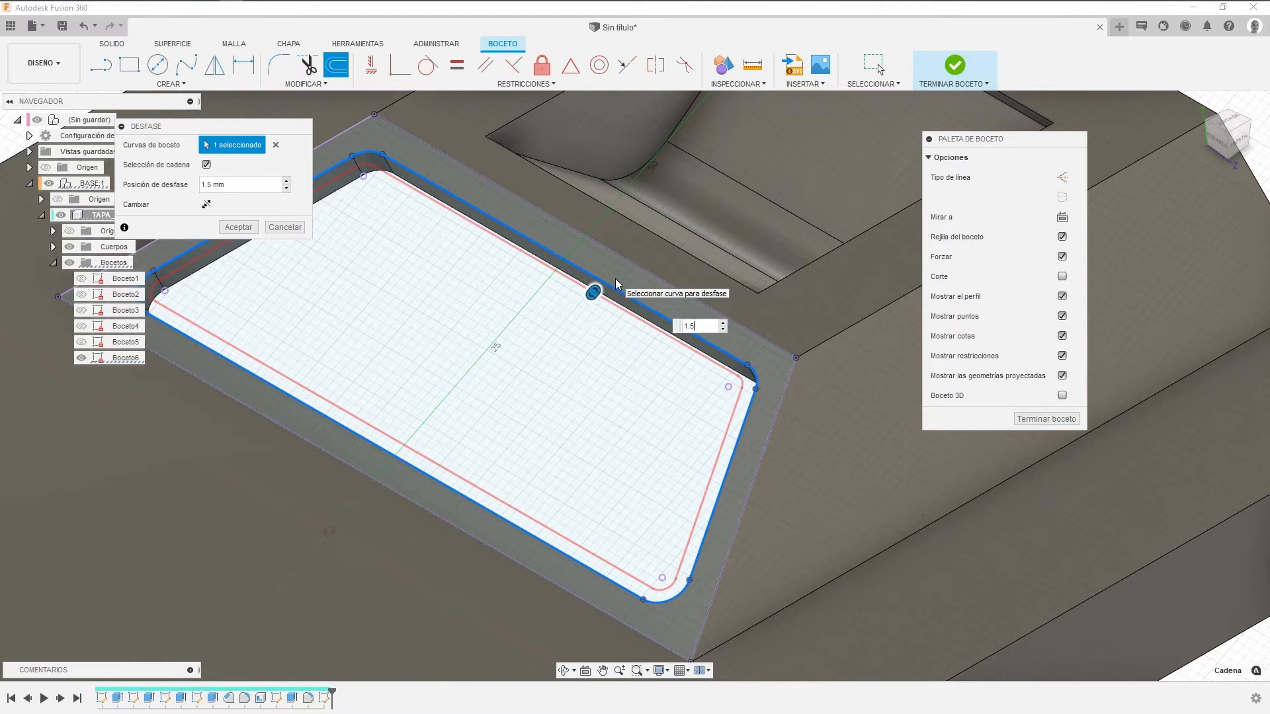
{"action": "left_click", "coordinate": [208, 206]}
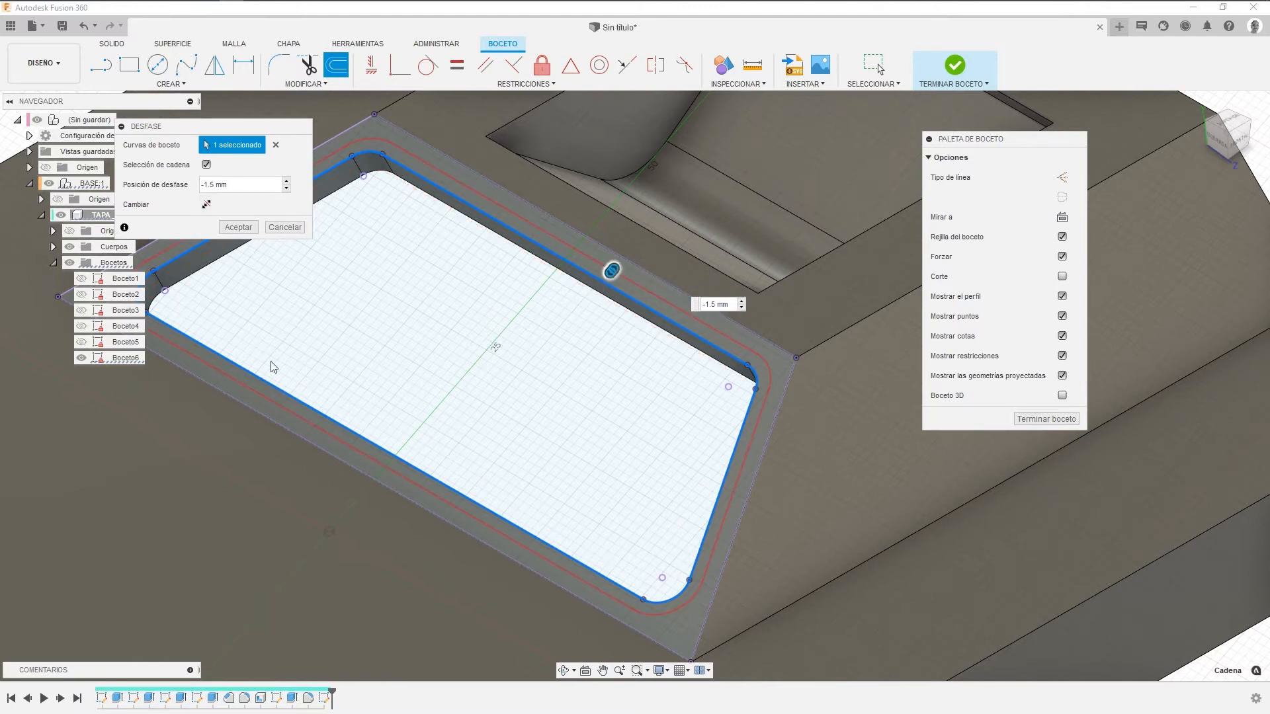
{"action": "left_click", "coordinate": [238, 227]}
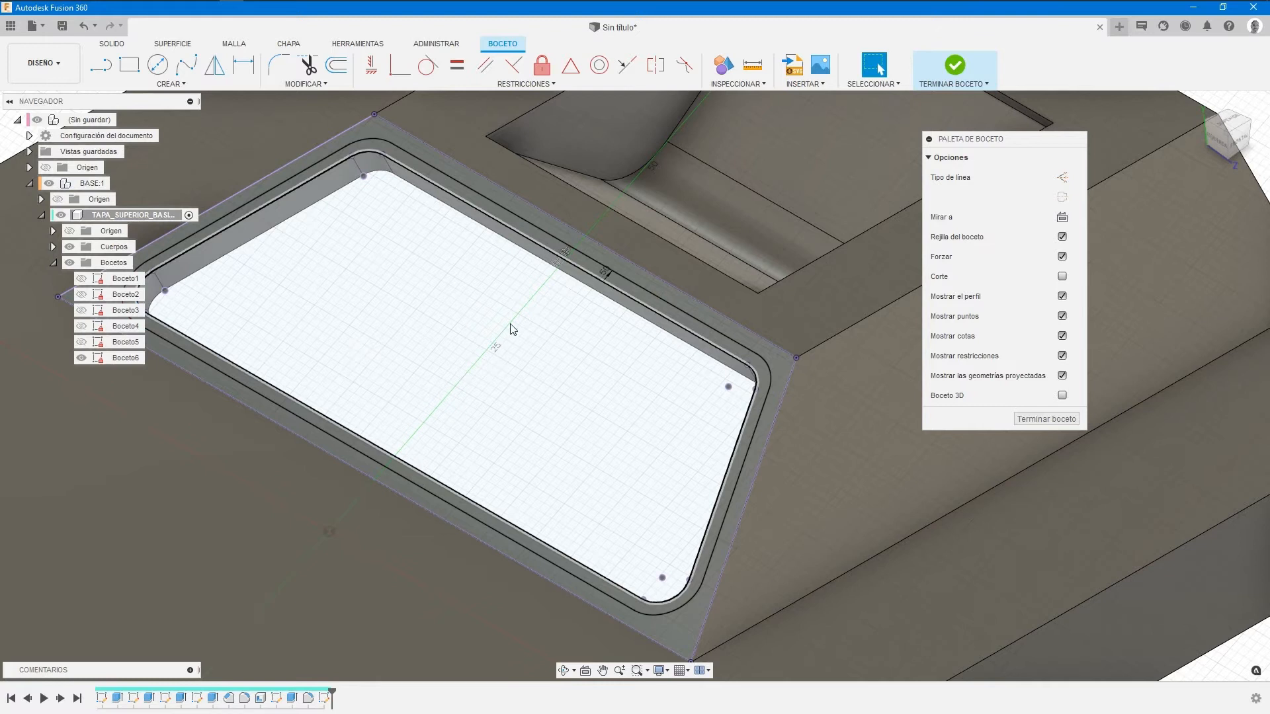
Finish the sketch, extrude the narrow ring around the window as a cut with distance -1.5 mm, and hide Boceto6.
{"action": "left_click", "coordinate": [954, 66]}
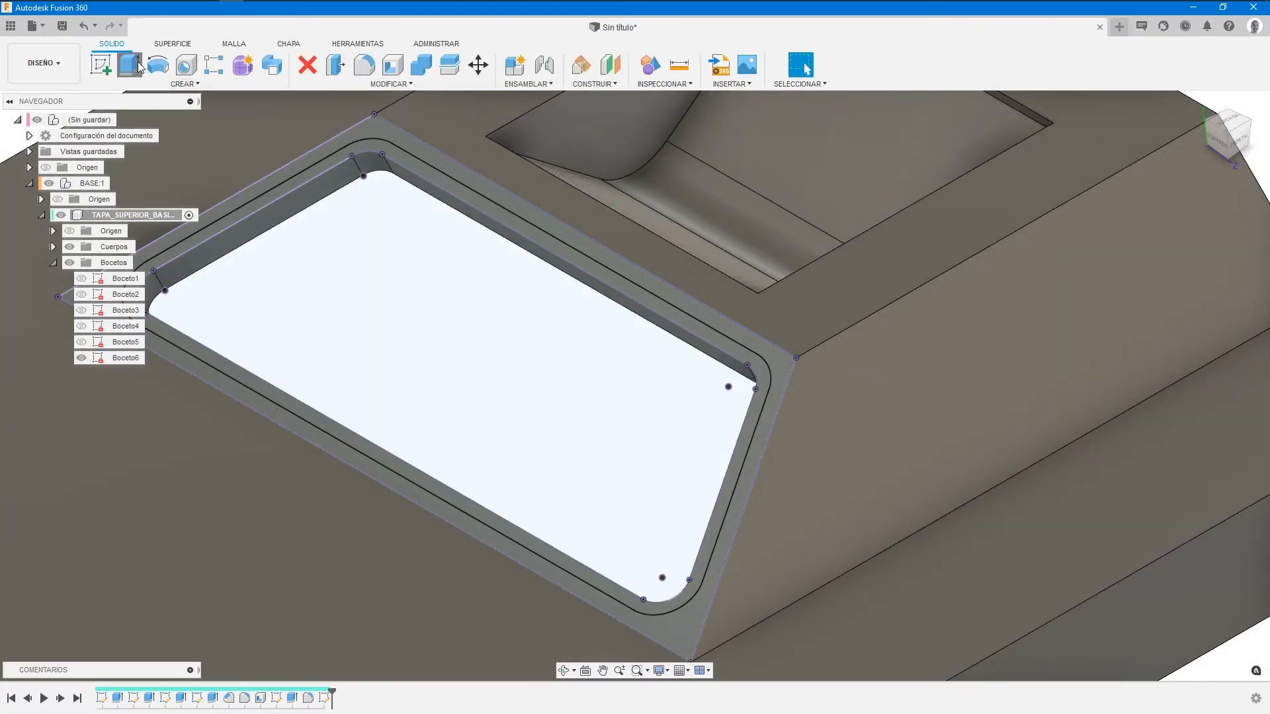
{"action": "left_click", "coordinate": [129, 64]}
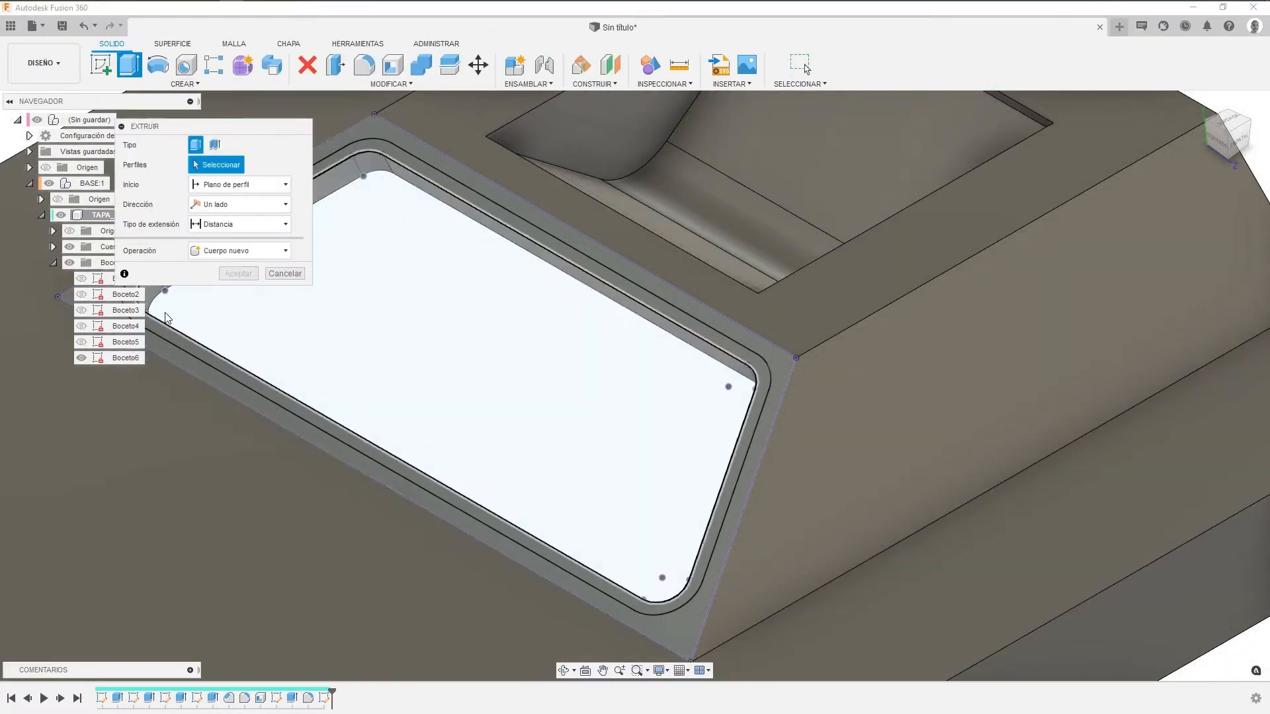
{"action": "left_click", "coordinate": [643, 303]}
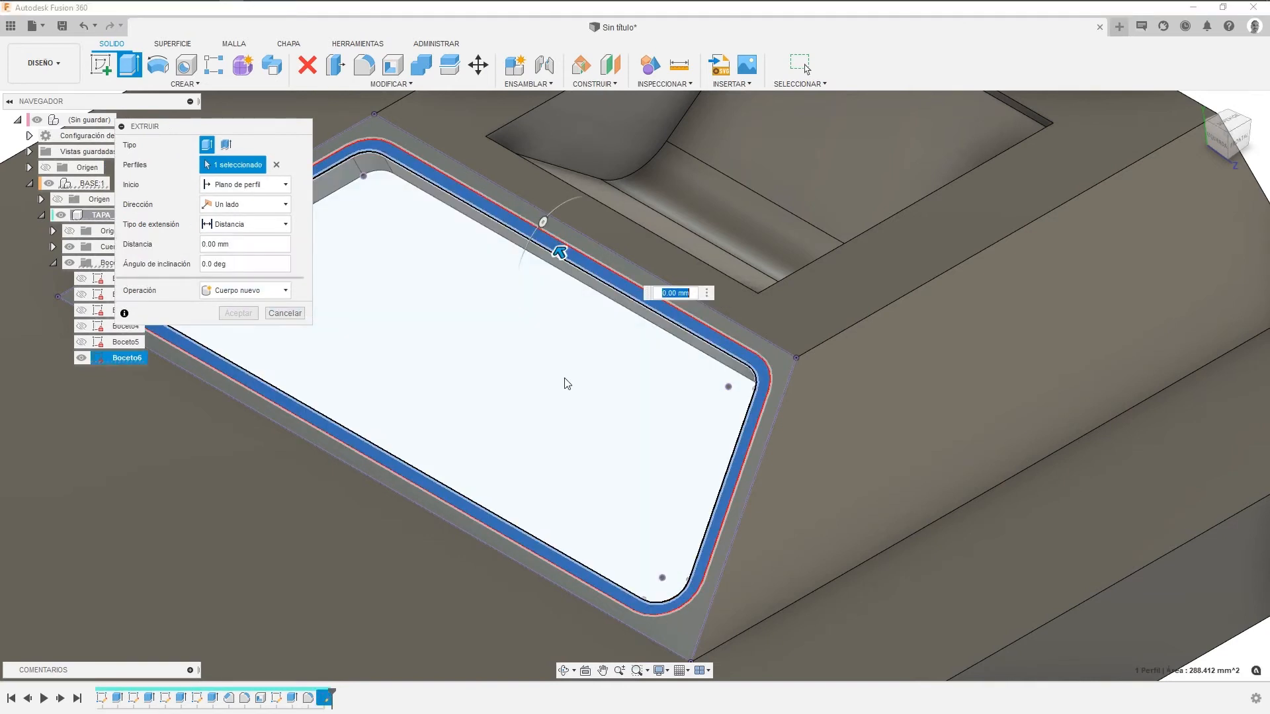
{"action": "left_click_drag", "start_coordinate": [561, 251], "coordinate": [563, 256]}
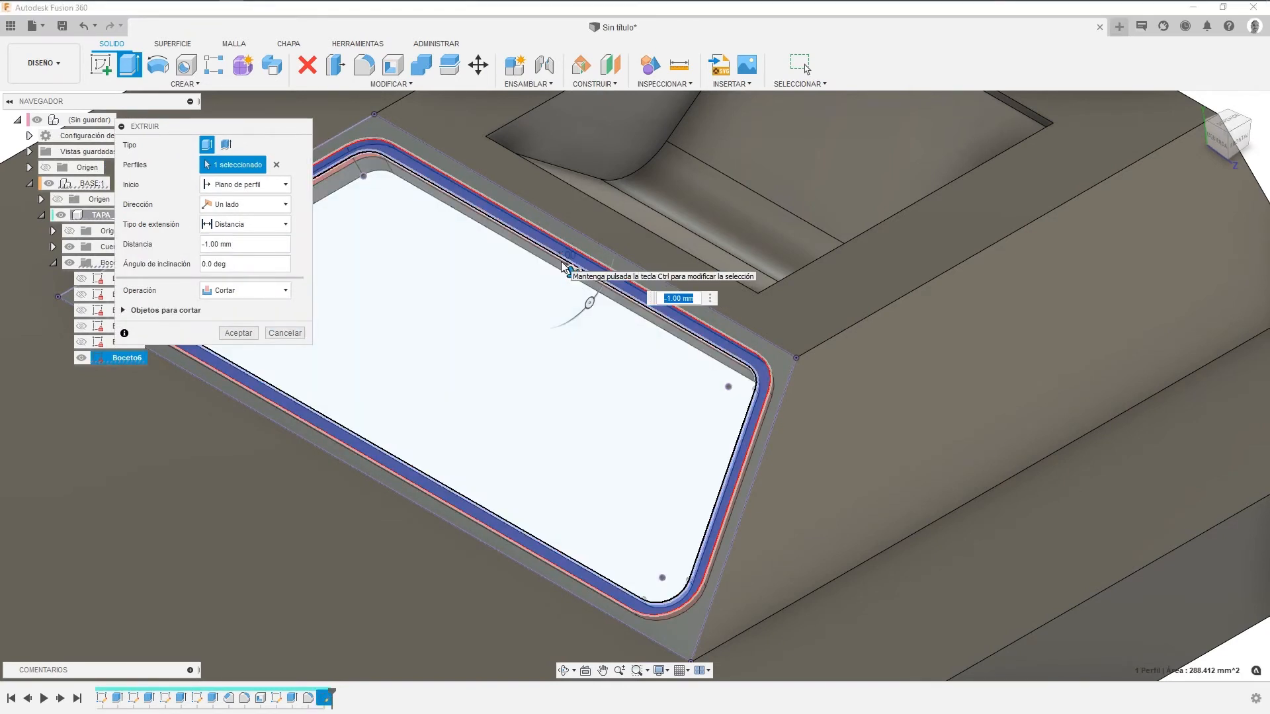
{"action": "type", "text": "-1.5"}
{"action": "key", "text": "Return"}
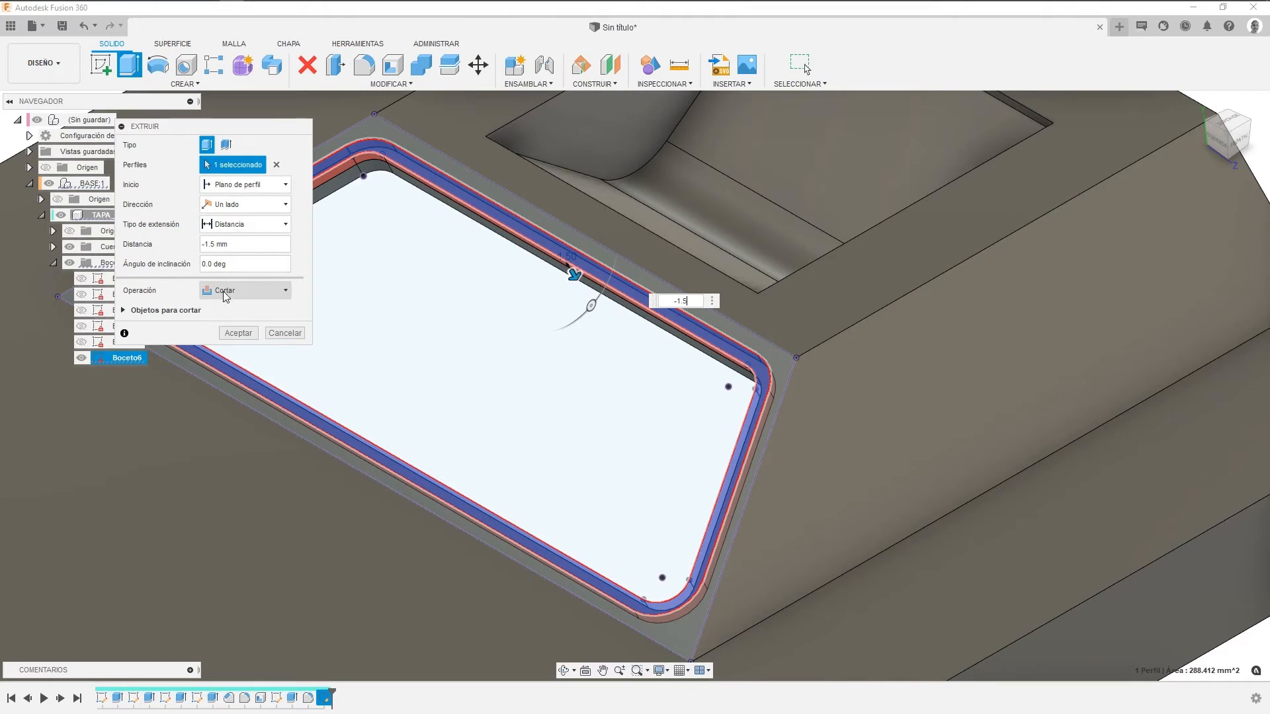
{"action": "left_click", "coordinate": [238, 333]}
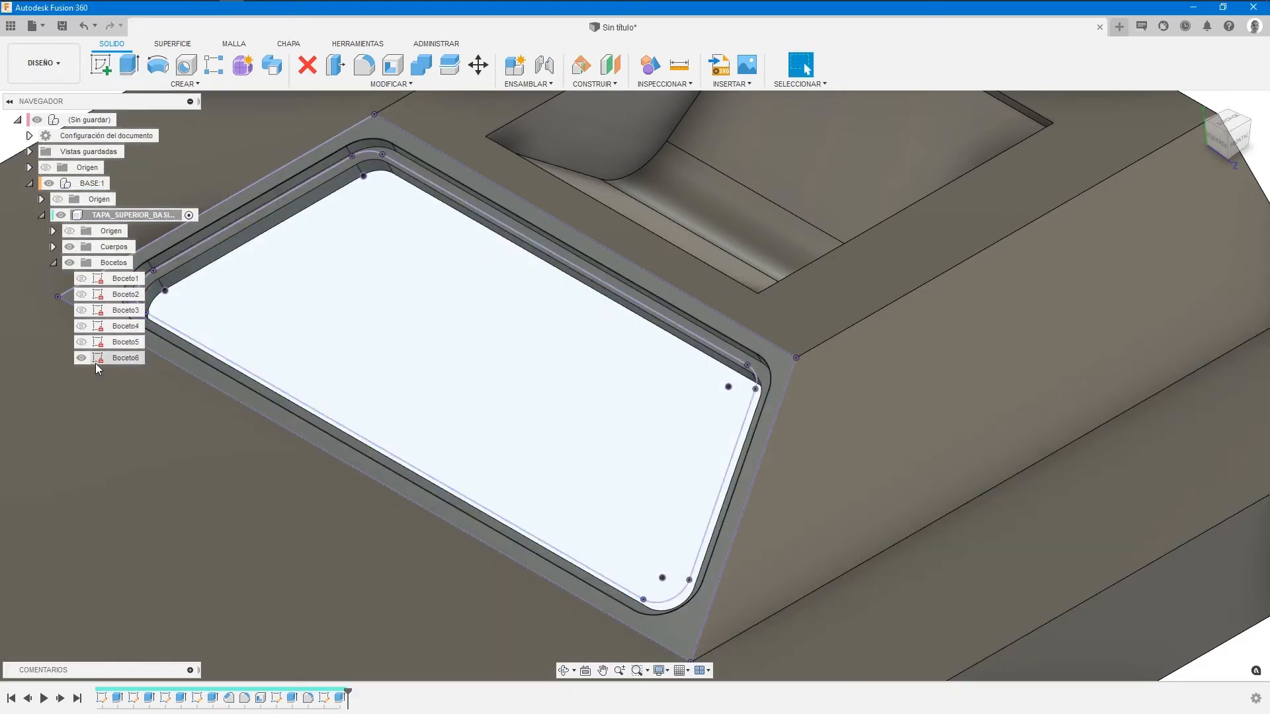
{"action": "left_click", "coordinate": [80, 359]}
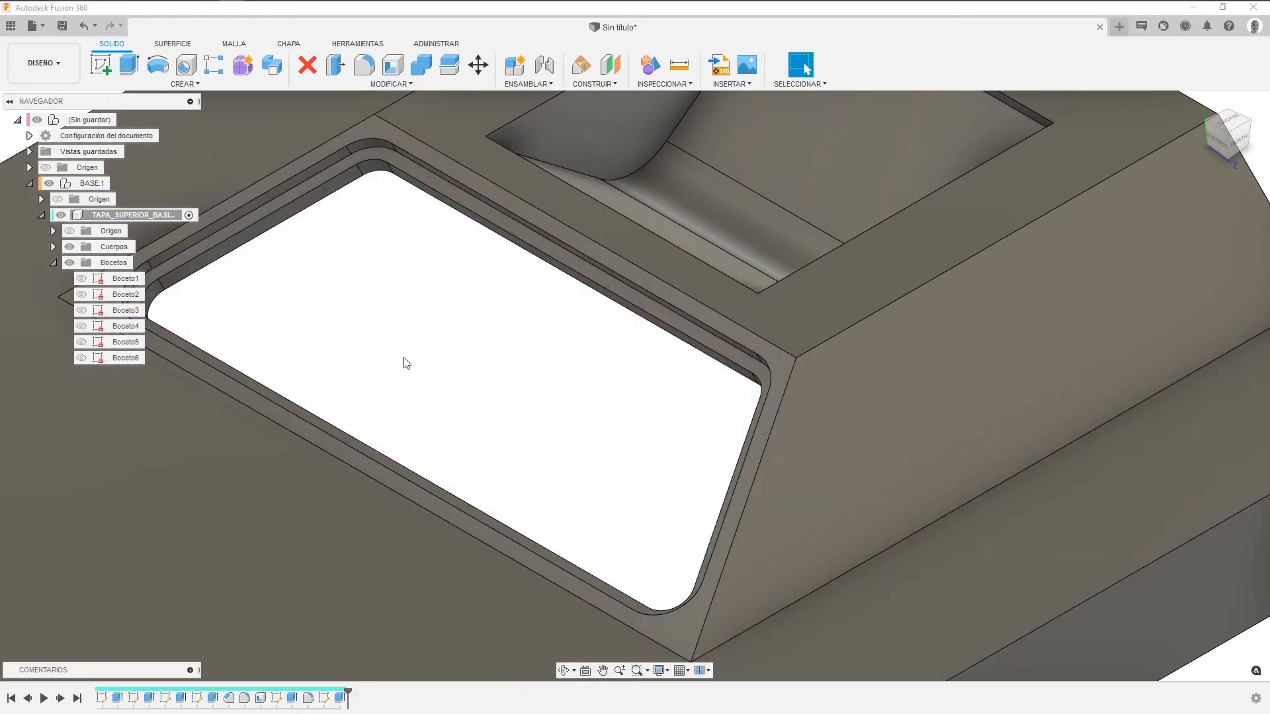
Create a sketch on the cover's wide flat upper face.
{"action": "middle_click_drag", "start_coordinate": [553, 397], "coordinate": [594, 372], "text": "shift"}
{"action": "scroll", "coordinate": [534, 436], "scroll_direction": "down", "scroll_amount": 3}
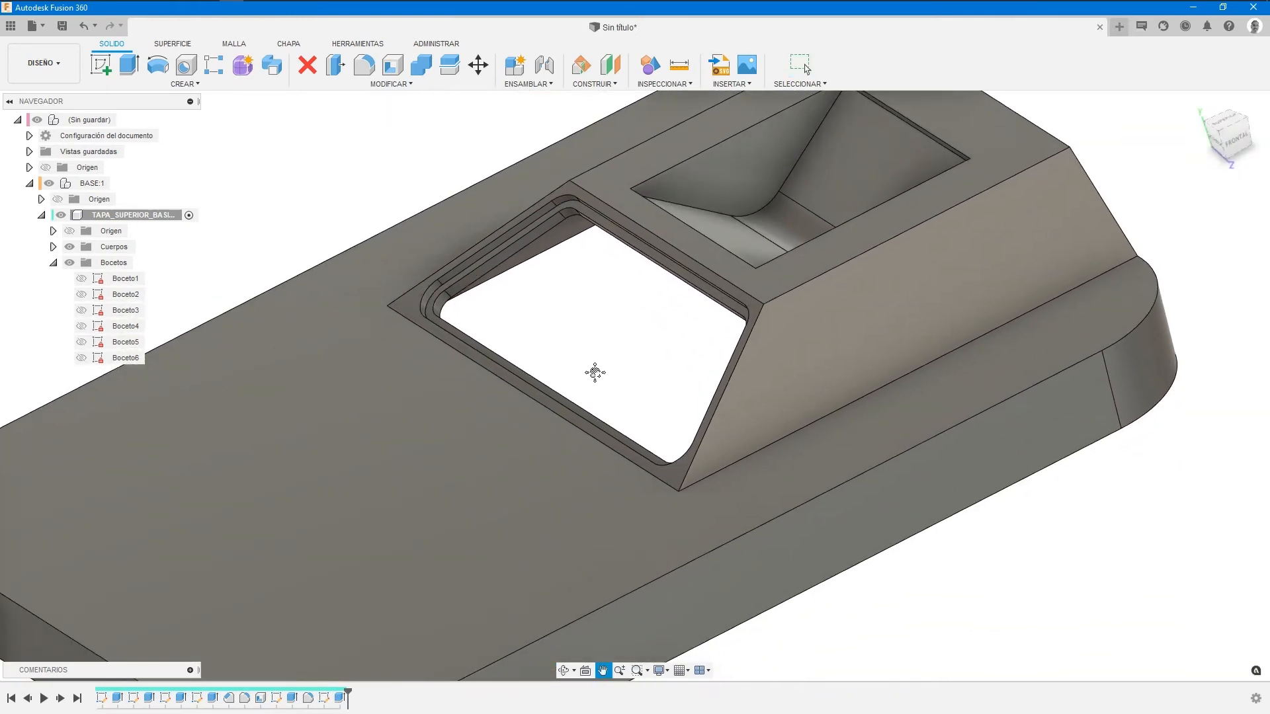
{"action": "scroll", "coordinate": [595, 372], "scroll_direction": "down", "scroll_amount": 3}
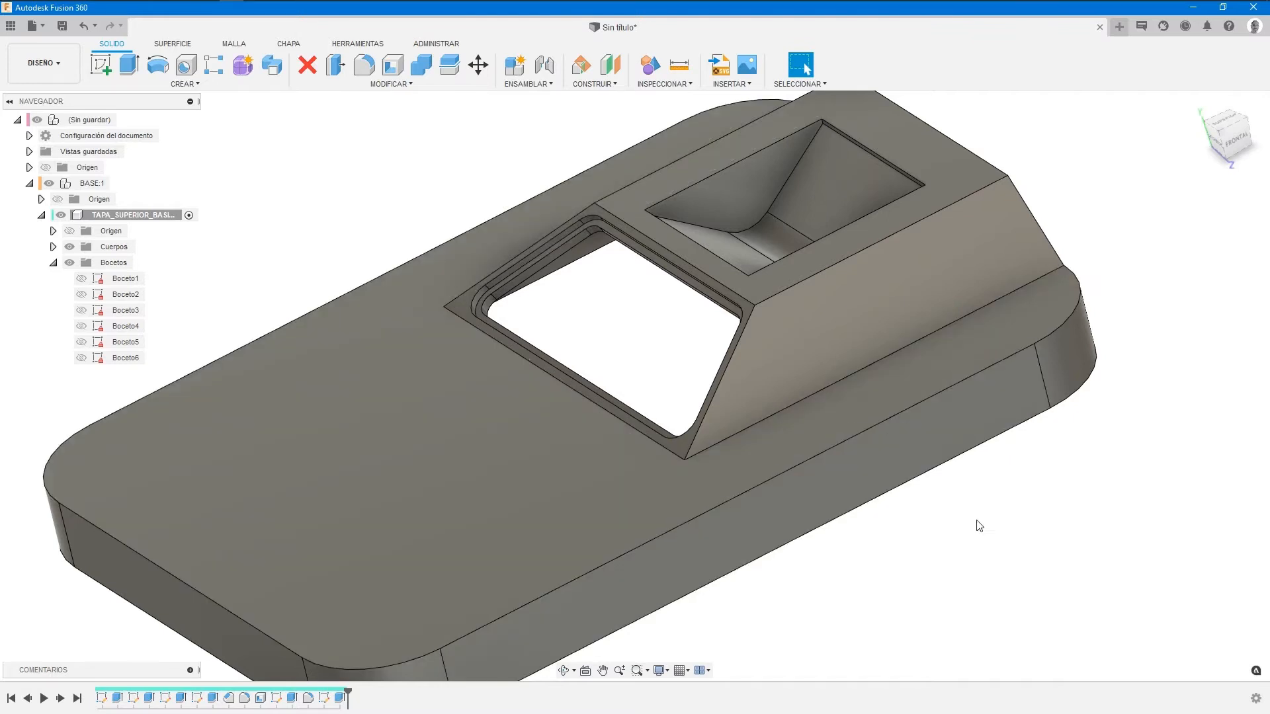
{"action": "left_click", "coordinate": [423, 401]}
{"action": "right_click", "coordinate": [310, 199]}
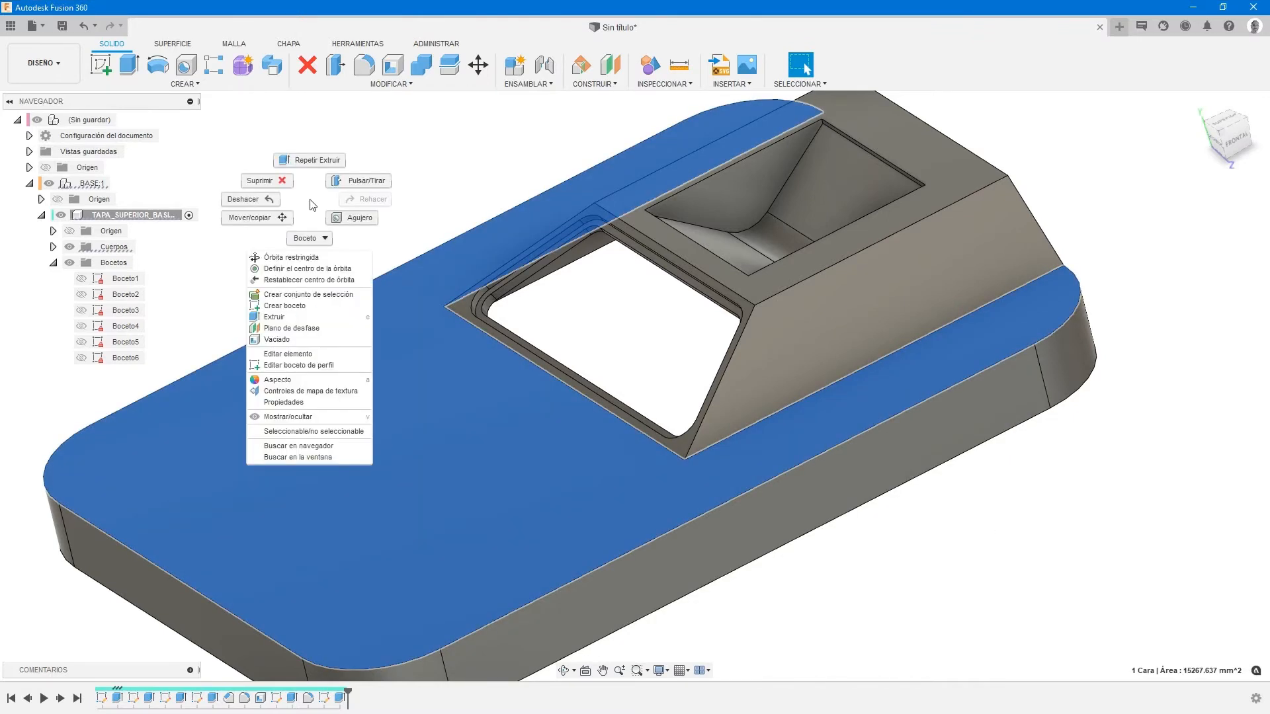
{"action": "left_click", "coordinate": [283, 306]}
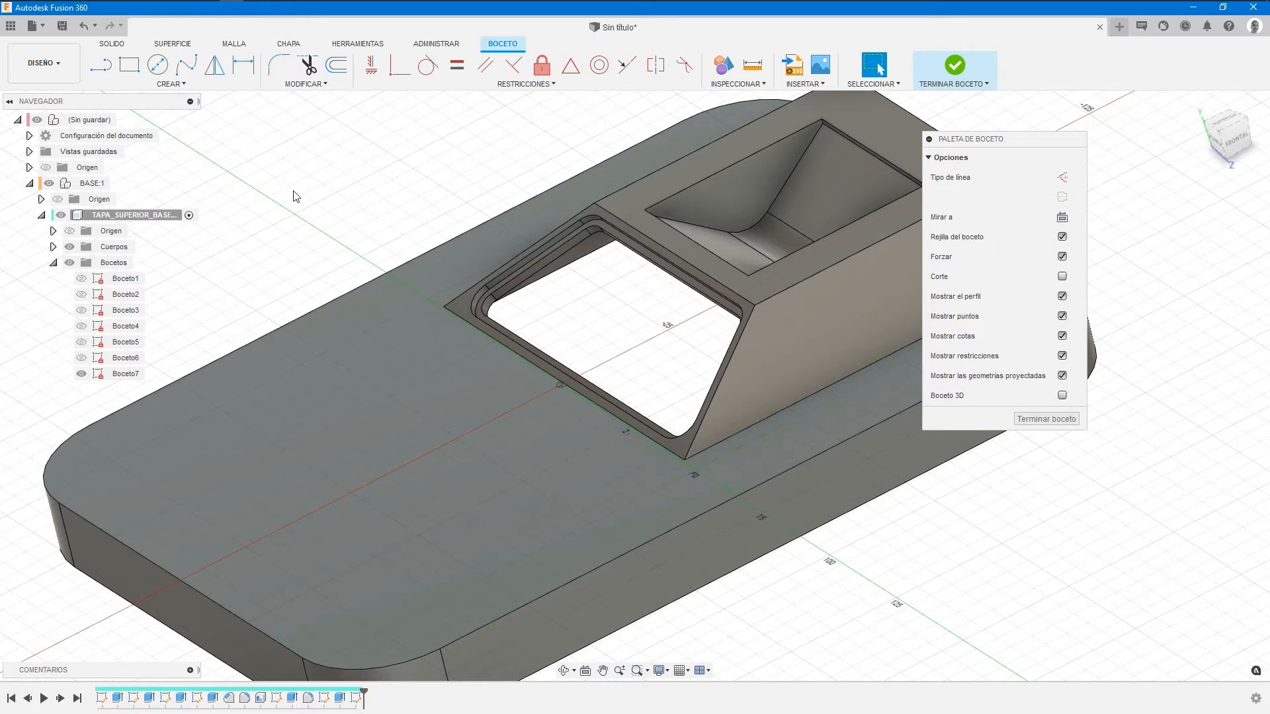
Project the cover's wide flat upper face outline into the new sketch.
{"action": "left_click", "coordinate": [148, 88]}
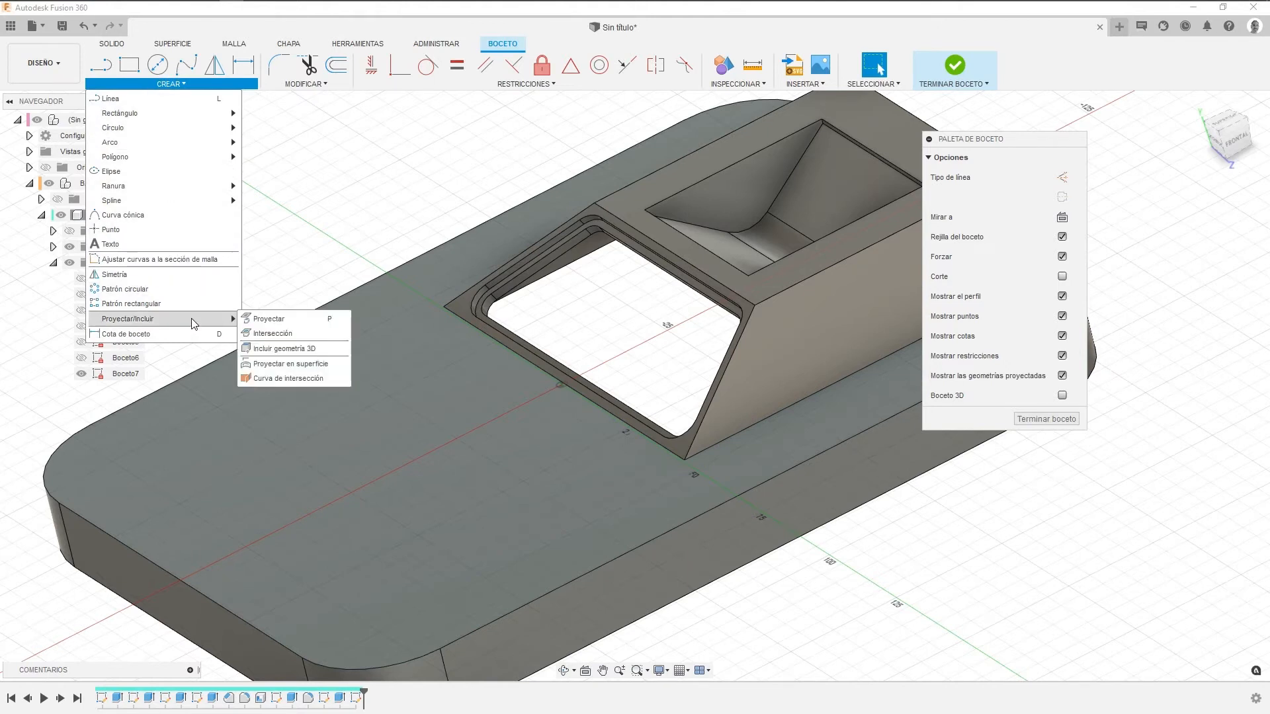
{"action": "left_click", "coordinate": [299, 319]}
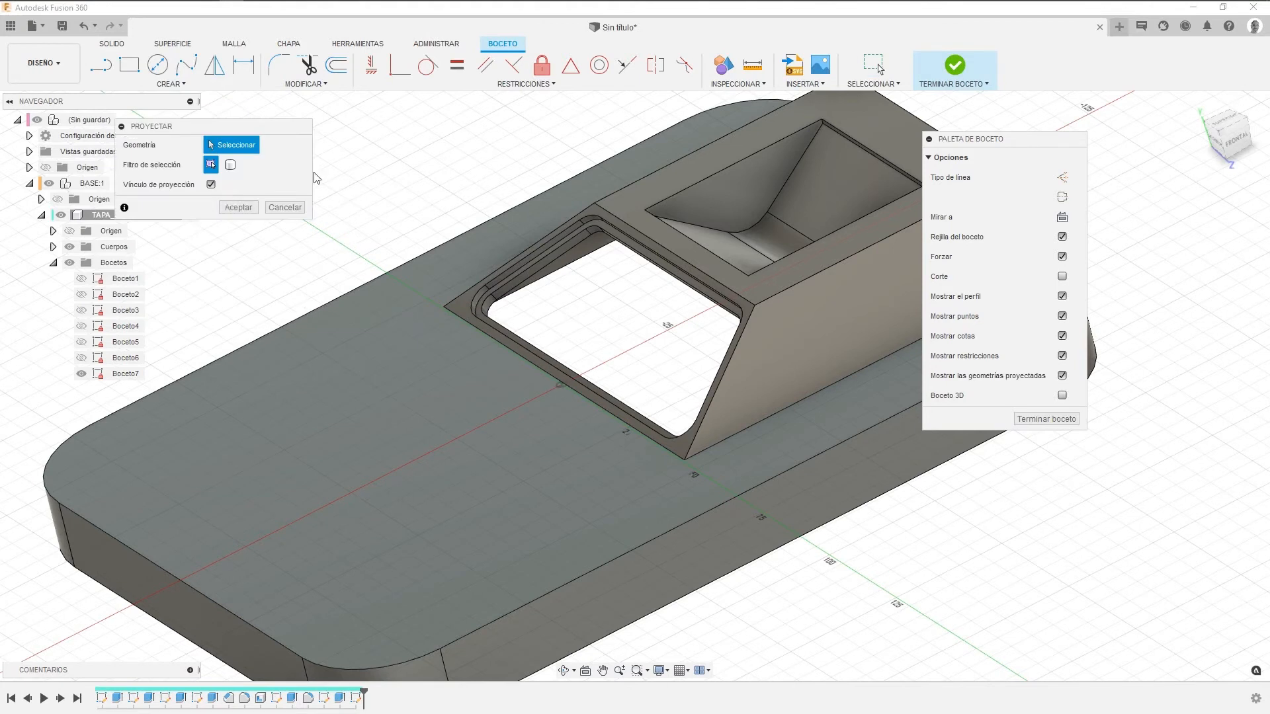
{"action": "left_click_drag", "start_coordinate": [188, 131], "coordinate": [335, 127]}
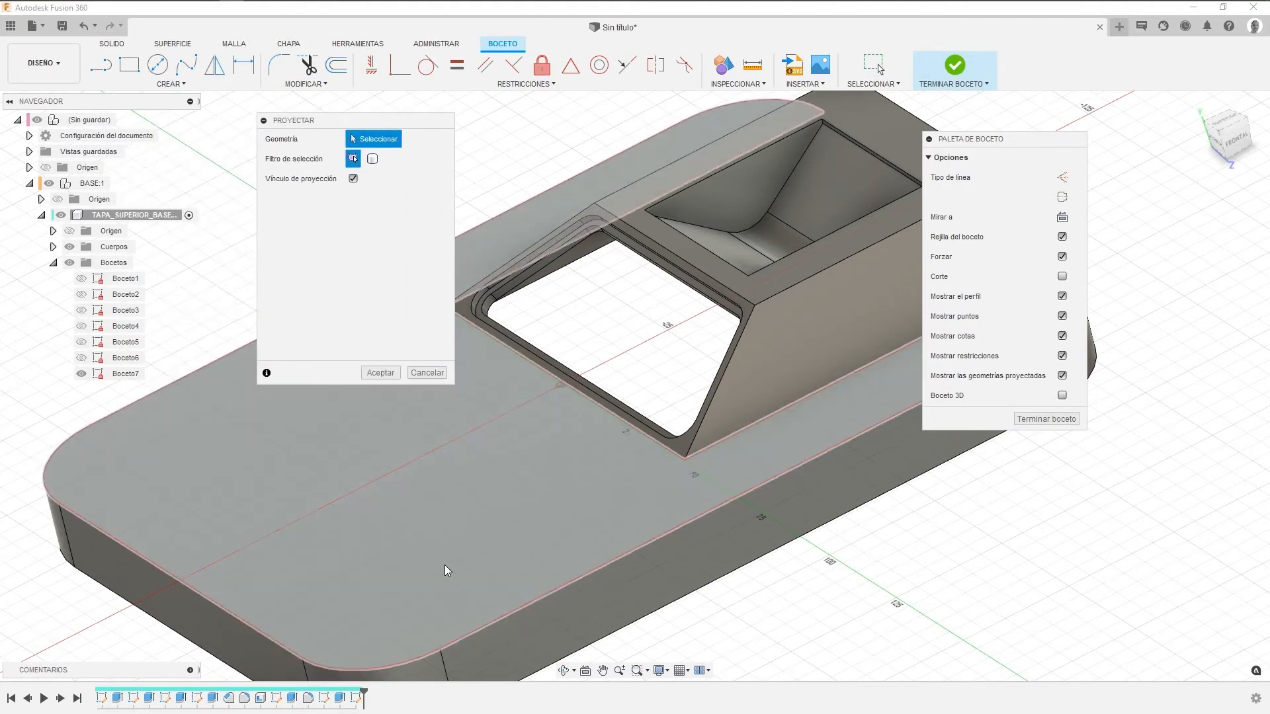
{"action": "left_click", "coordinate": [386, 553]}
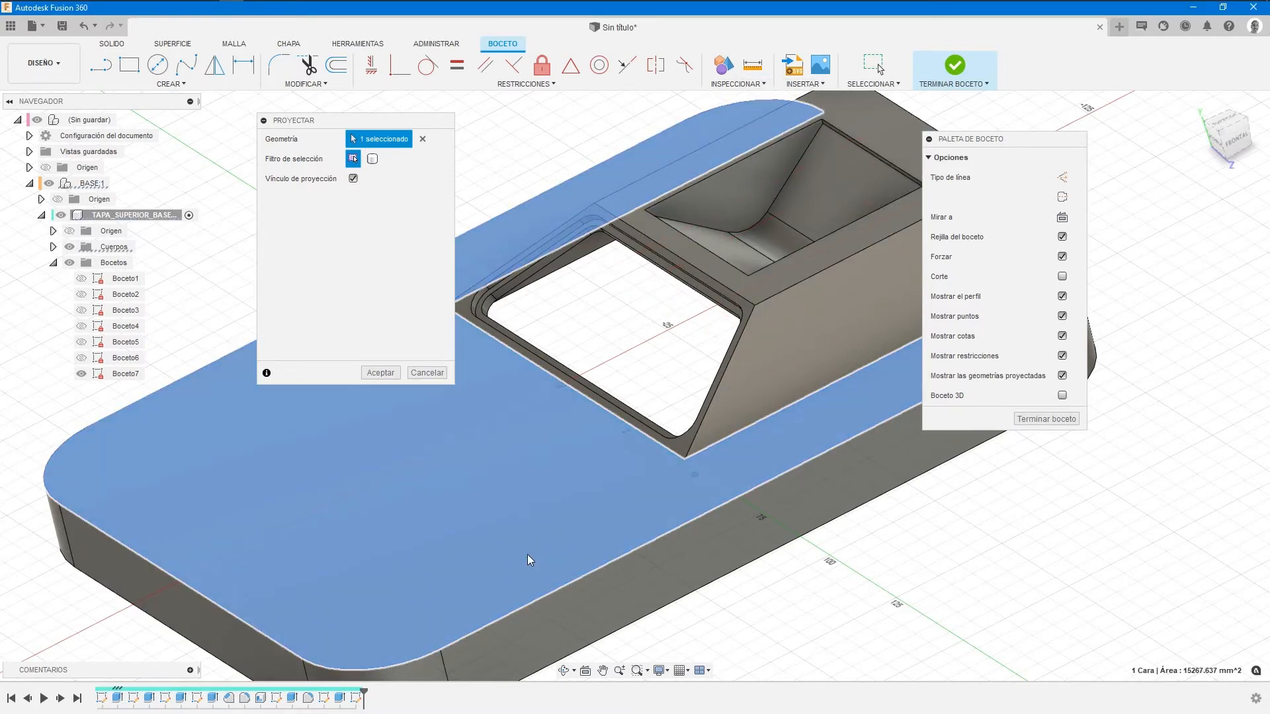
{"action": "left_click", "coordinate": [382, 374]}
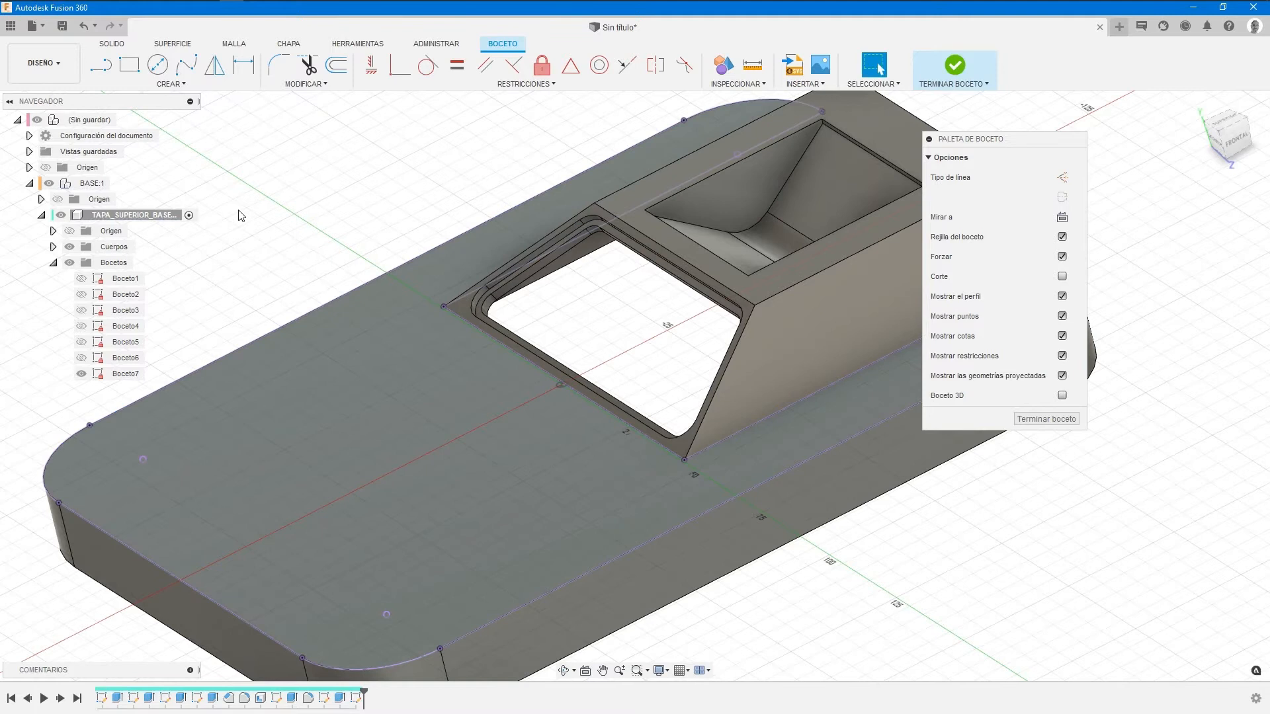
Offset the projected face outline inward by 1.5 mm, entered as -1.5 mm, with chain selection on.
{"action": "left_click", "coordinate": [336, 65]}
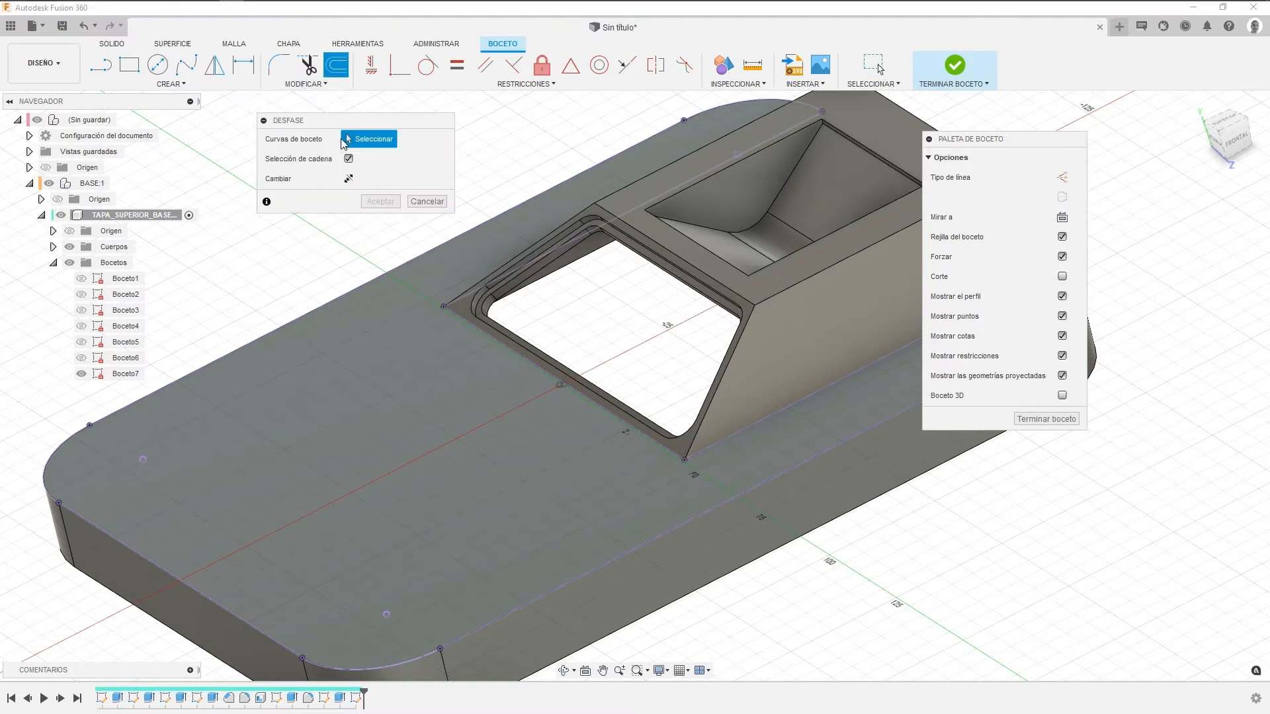
{"action": "left_click", "coordinate": [340, 292]}
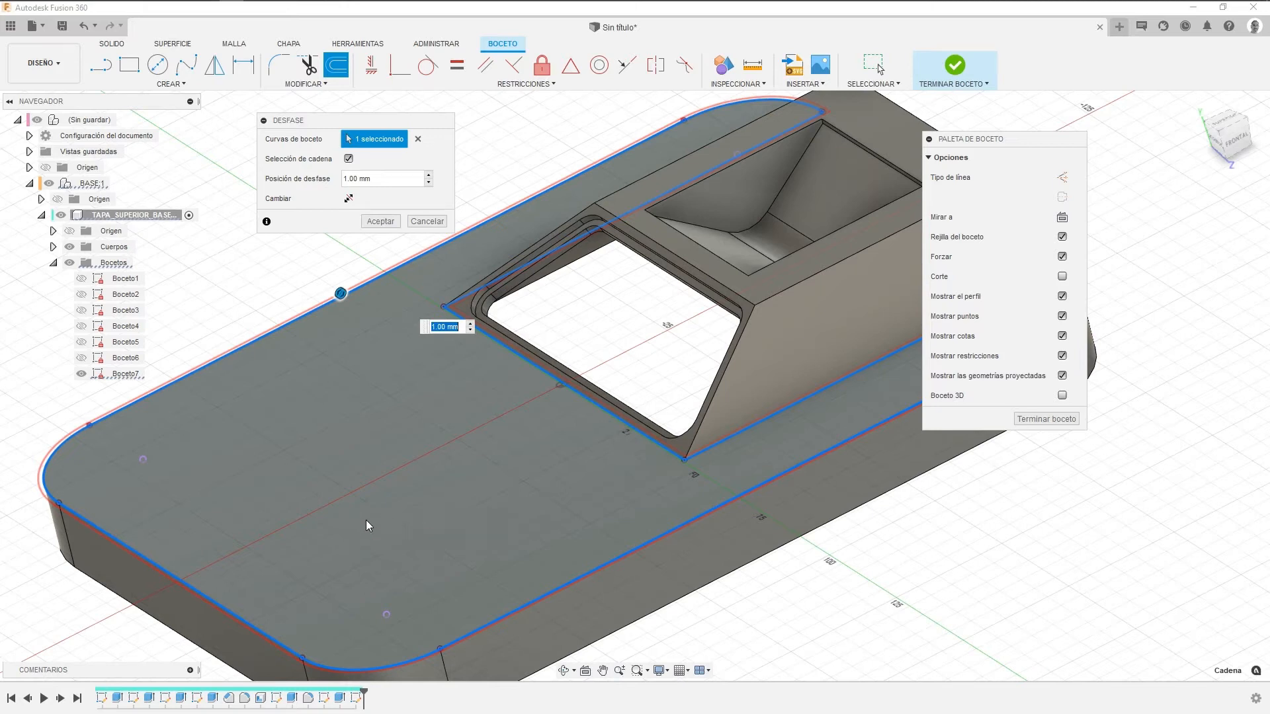
{"action": "left_click_drag", "start_coordinate": [340, 293], "coordinate": [358, 306]}
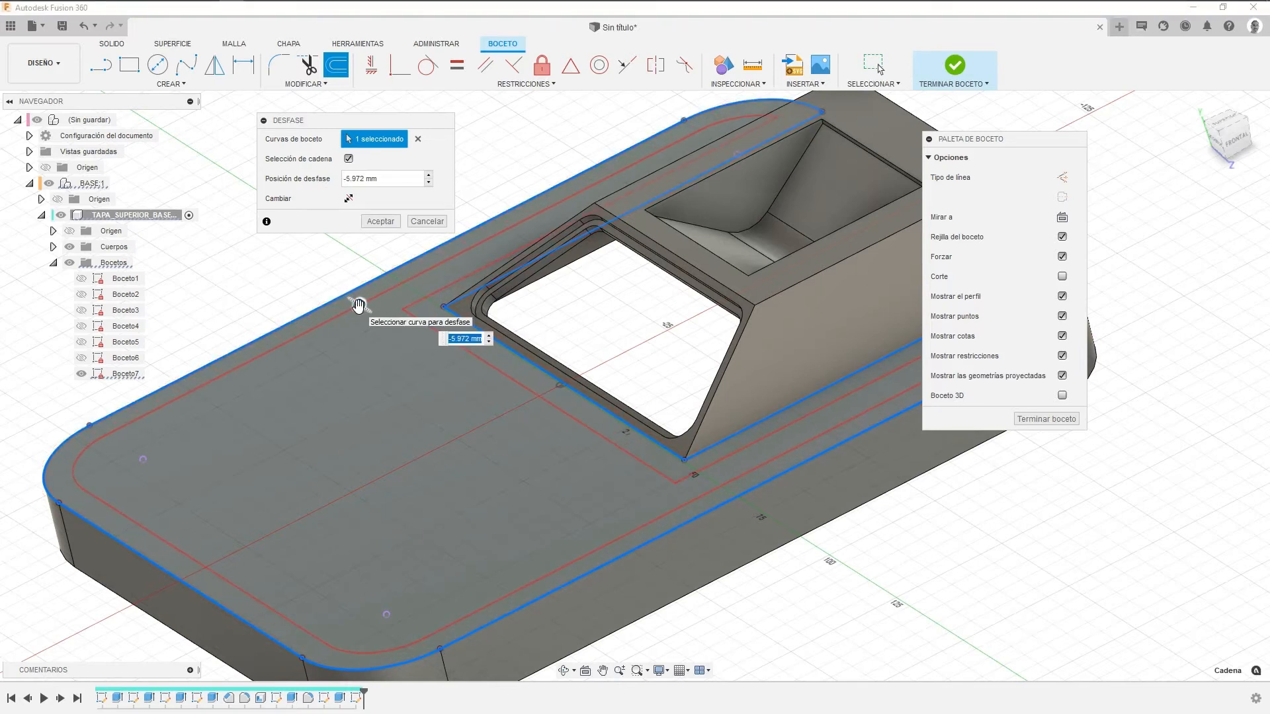
{"action": "type", "text": "-1.5"}
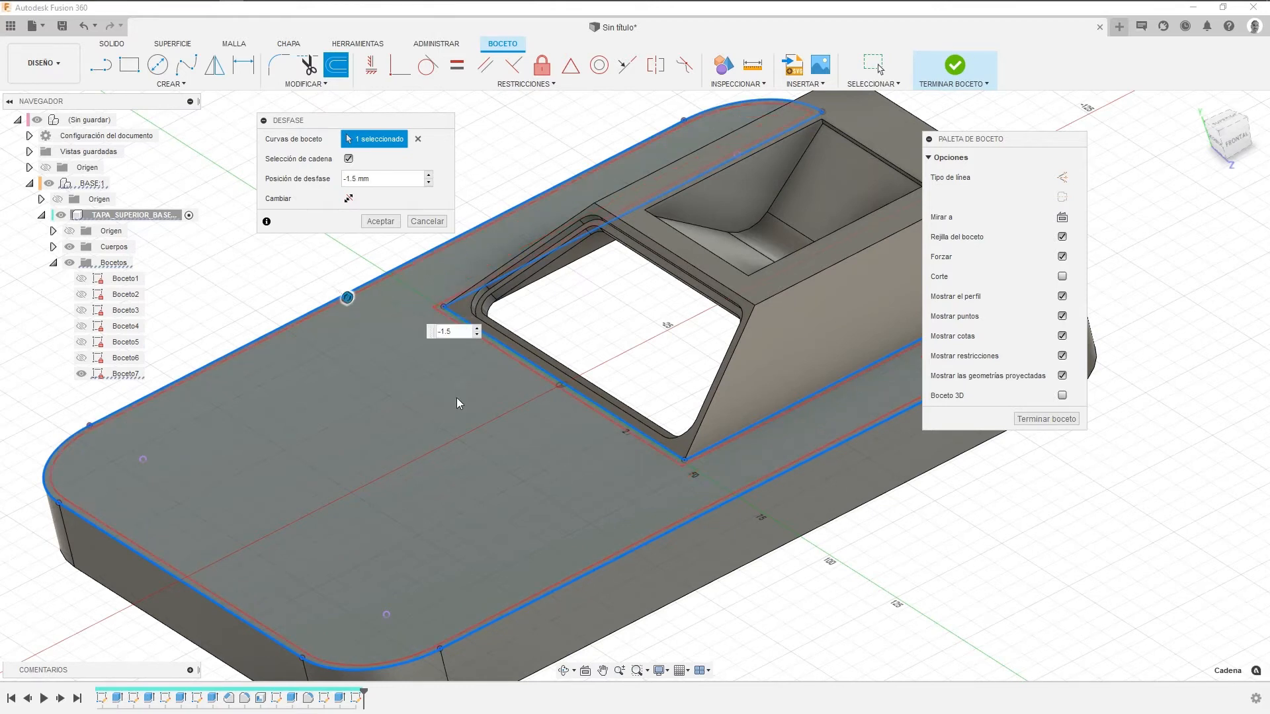
{"action": "left_click", "coordinate": [375, 222]}
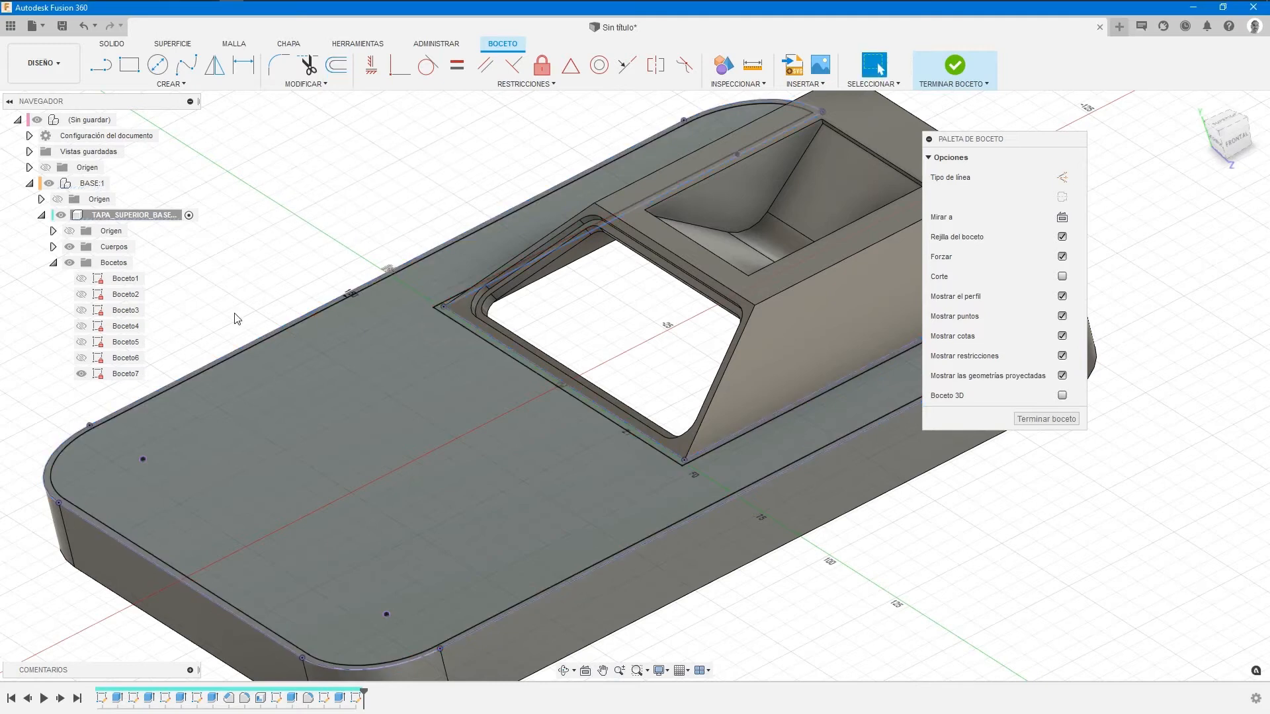
Finish the sketch, extrude the large inner profile as a cut with distance -1.5 mm, and hide Boceto7.
{"action": "left_click", "coordinate": [954, 65]}
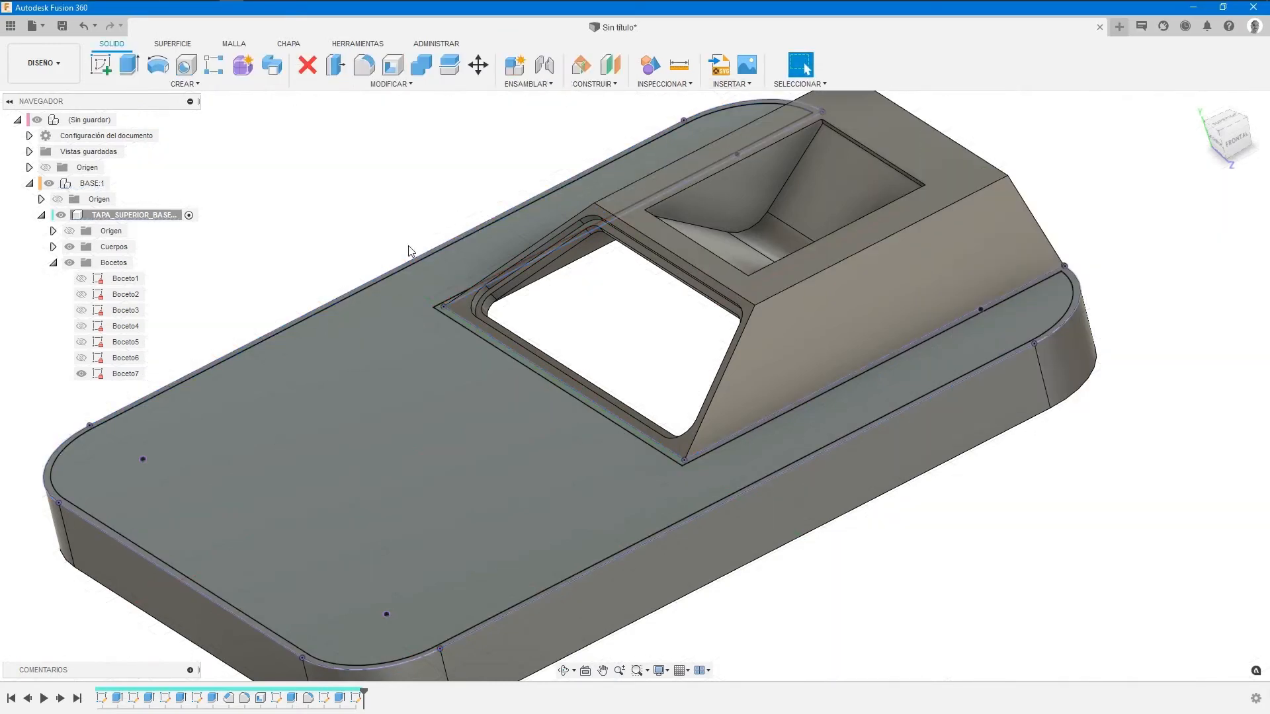
{"action": "left_click", "coordinate": [129, 64]}
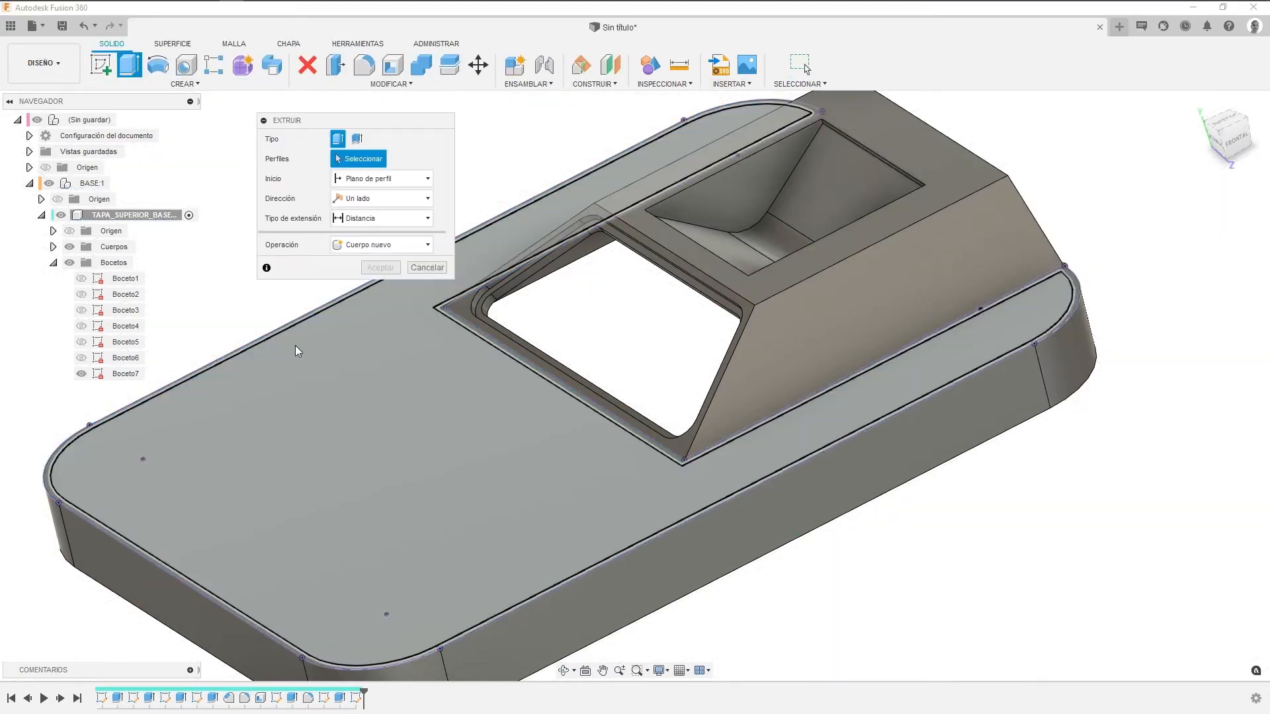
{"action": "left_click", "coordinate": [361, 389]}
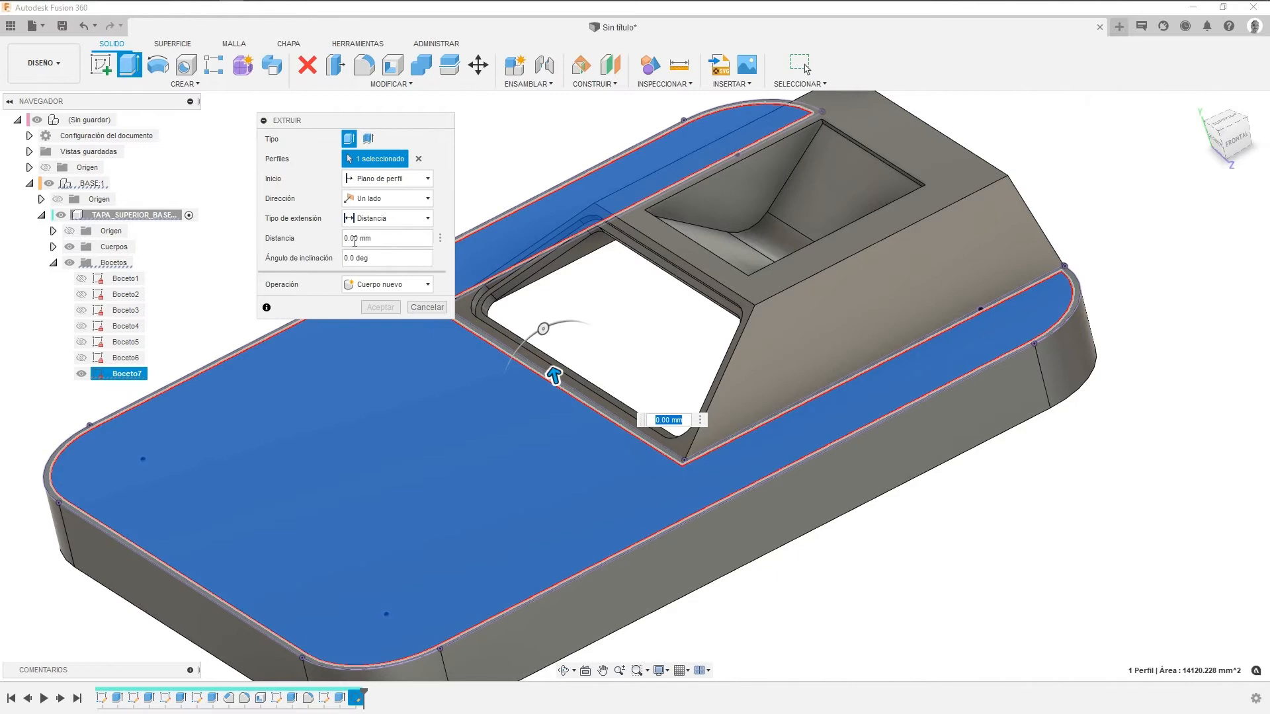
{"action": "left_click_drag", "start_coordinate": [559, 377], "coordinate": [566, 419]}
{"action": "left_click", "coordinate": [392, 242]}
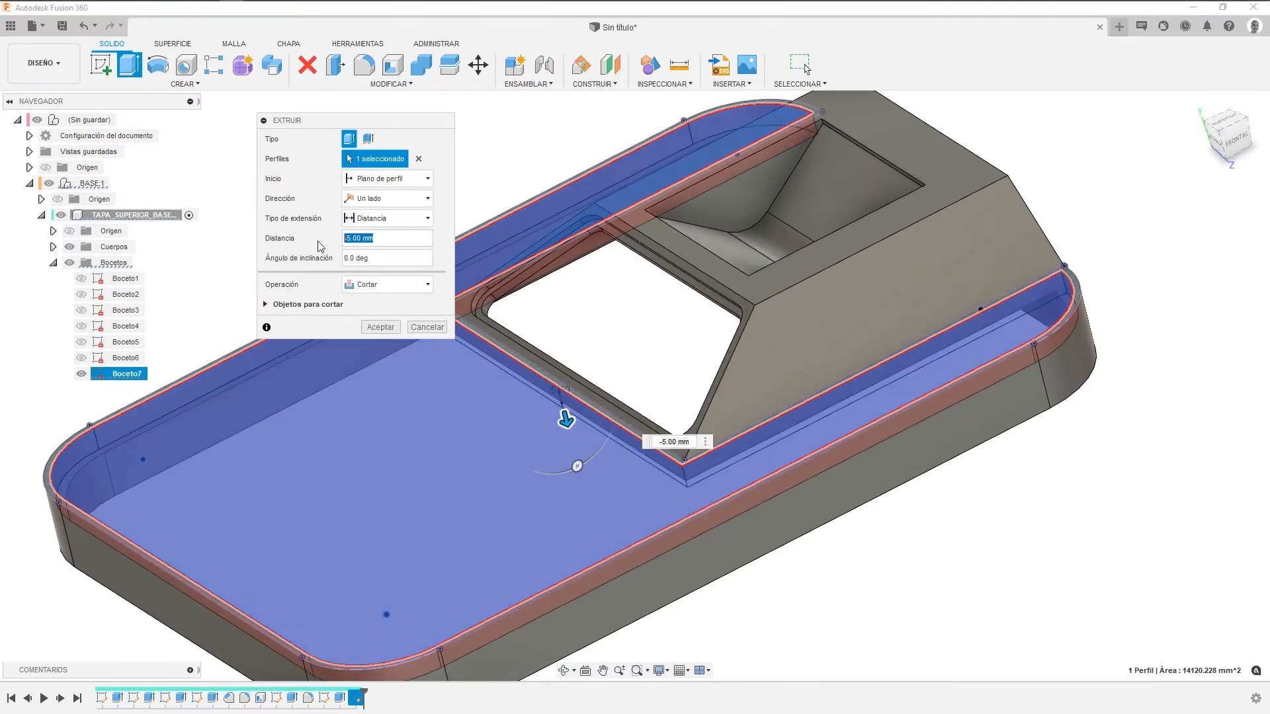
{"action": "type", "text": "-1.5"}
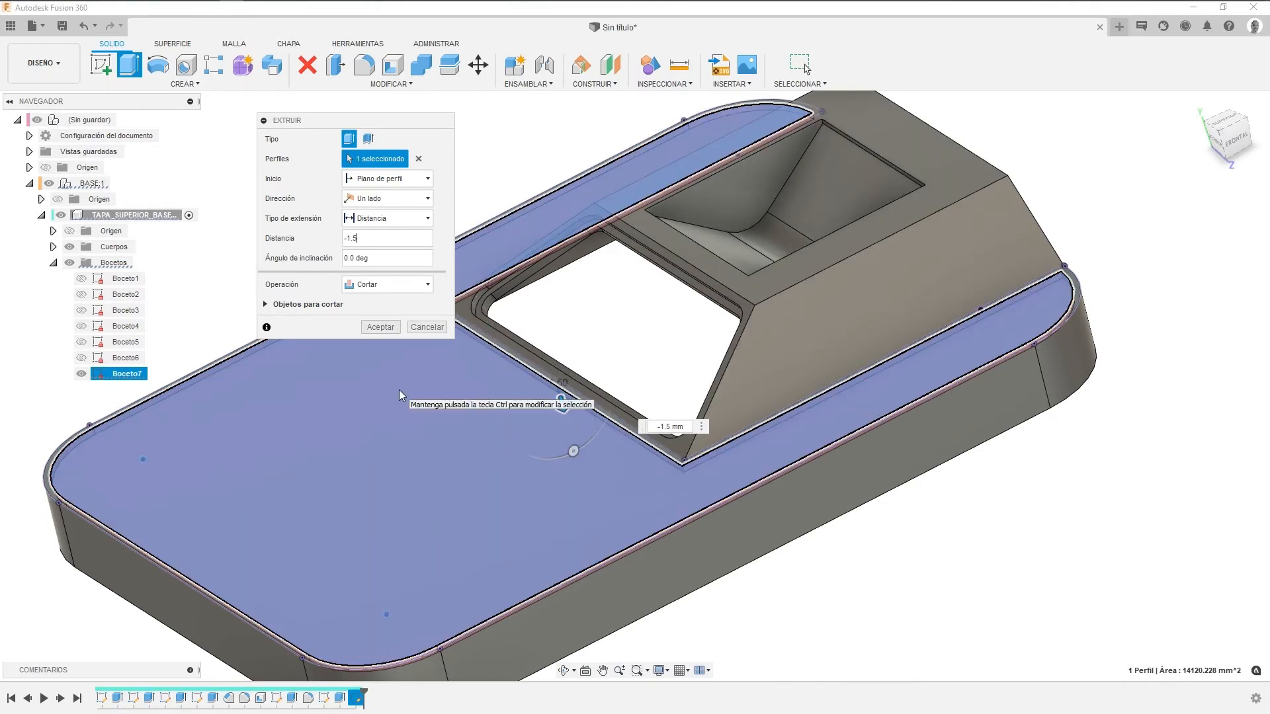
{"action": "left_click", "coordinate": [380, 327]}
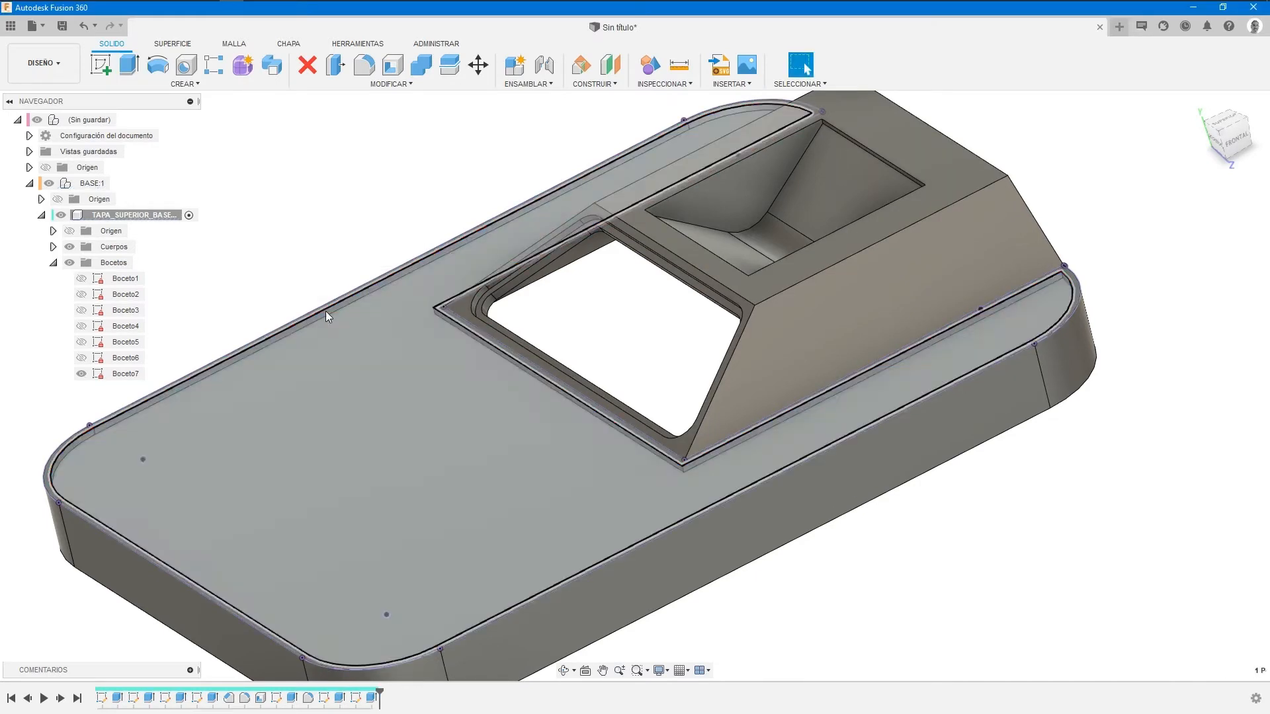
{"action": "left_click", "coordinate": [82, 374]}
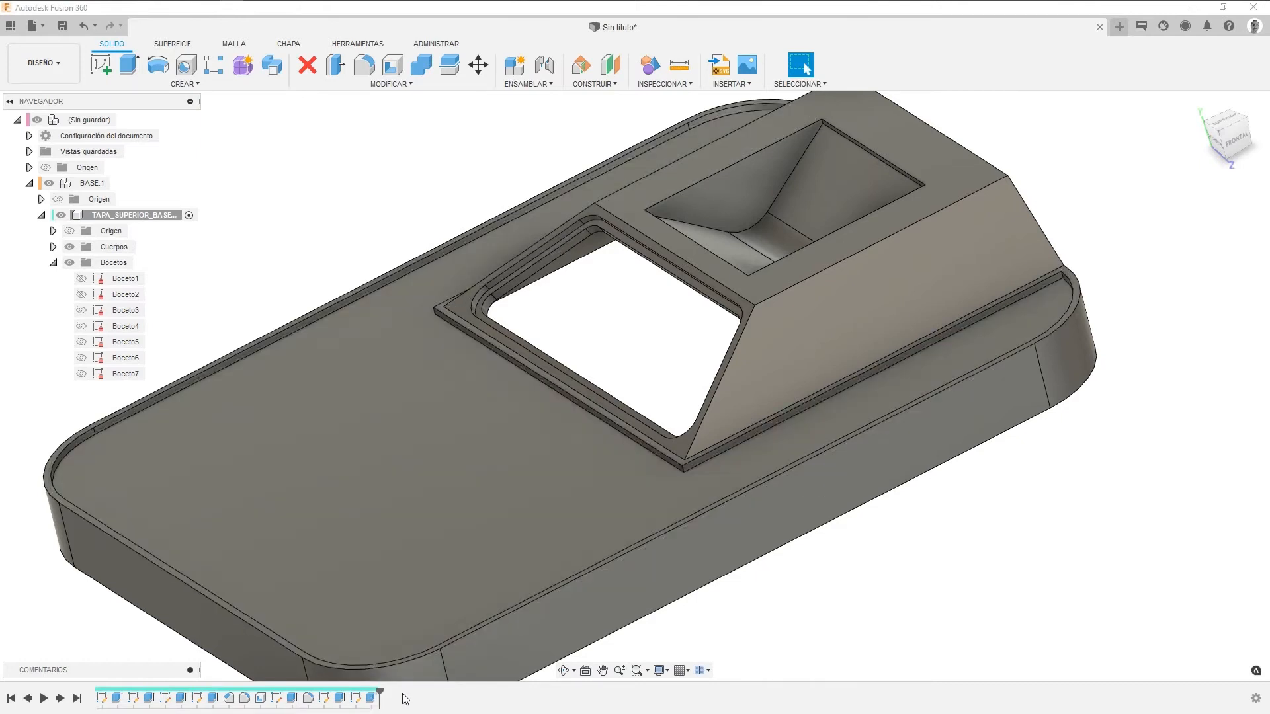
Edit the upper-face extrude cut and set its distance to -0.5 mm.
{"action": "double_click", "coordinate": [373, 698]}
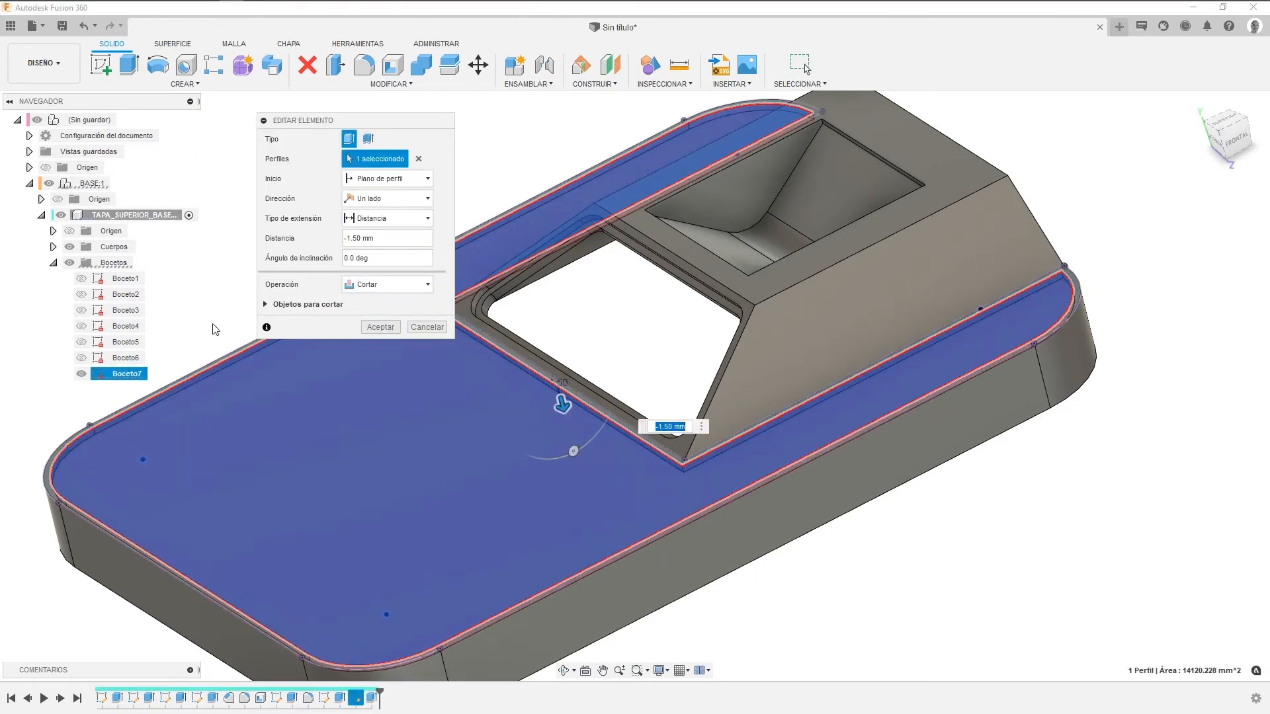
{"action": "left_click", "coordinate": [374, 238]}
{"action": "type", "text": "-"}
{"action": "type", "text": "1"}
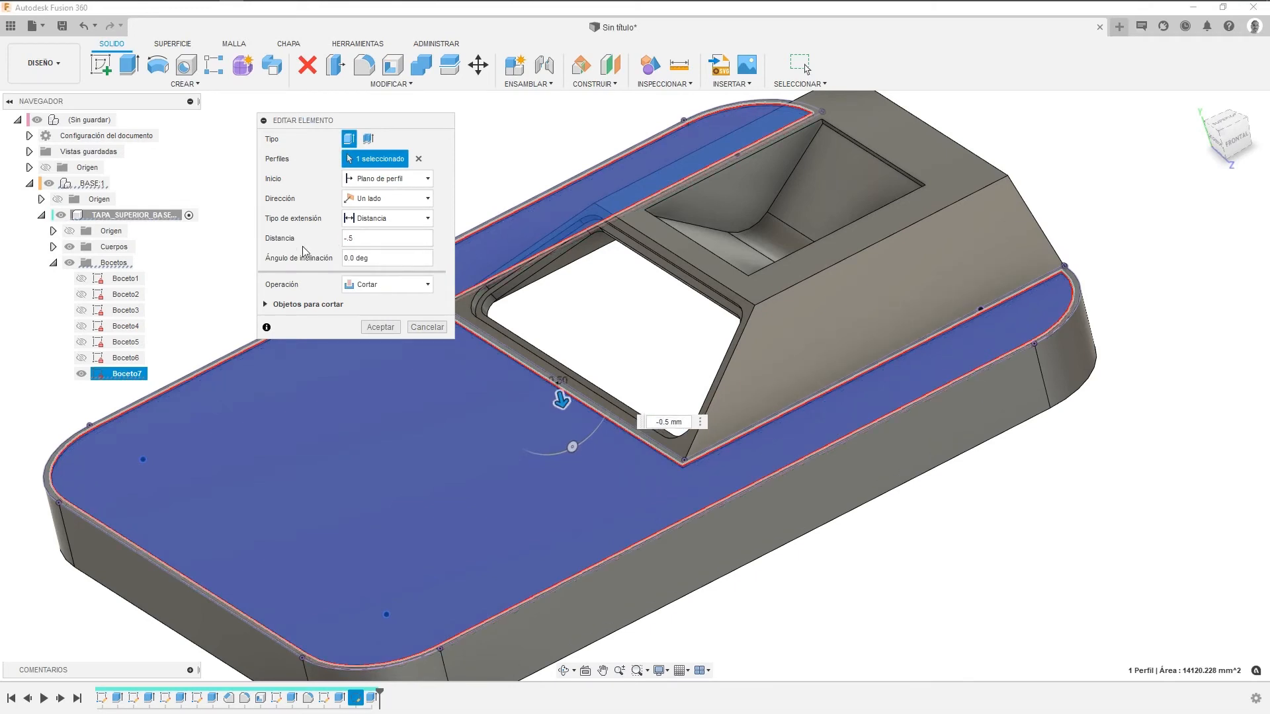
{"action": "left_click", "coordinate": [383, 329]}
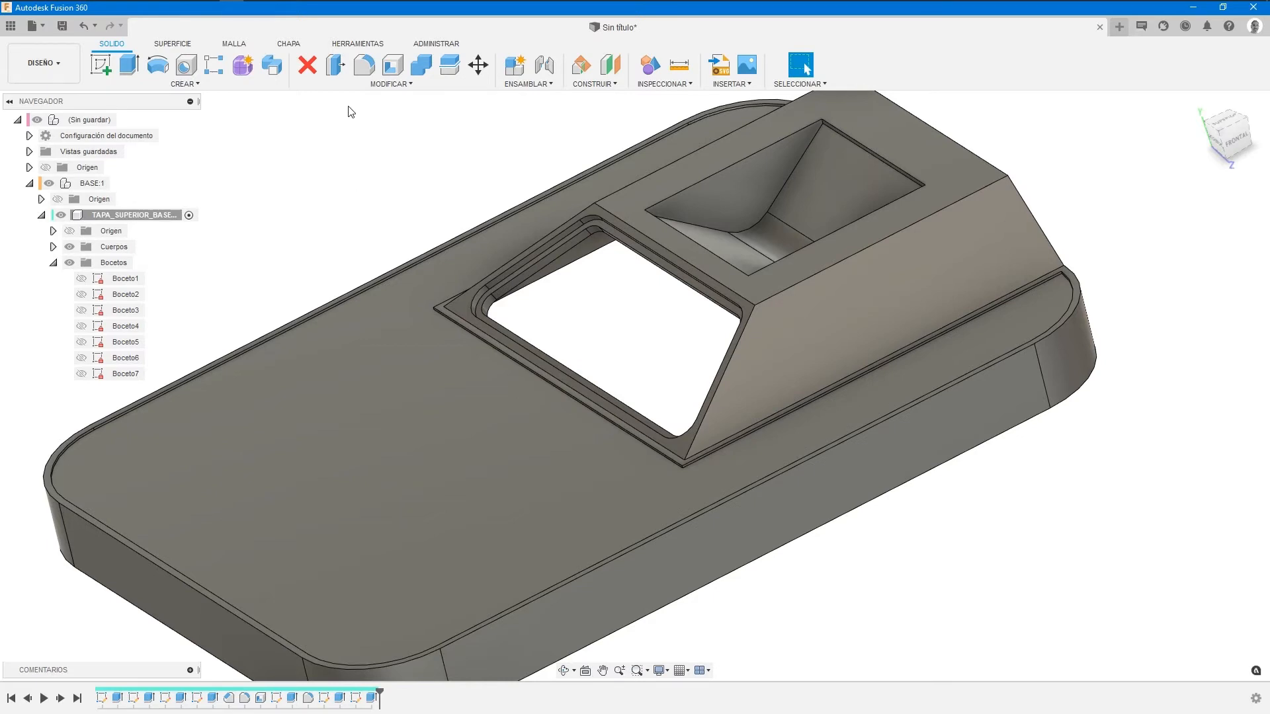
Start a constant-radius fillet with tangent chain on the cover's outer upper rim and the raised block's three rear edges.
{"action": "left_click", "coordinate": [364, 64]}
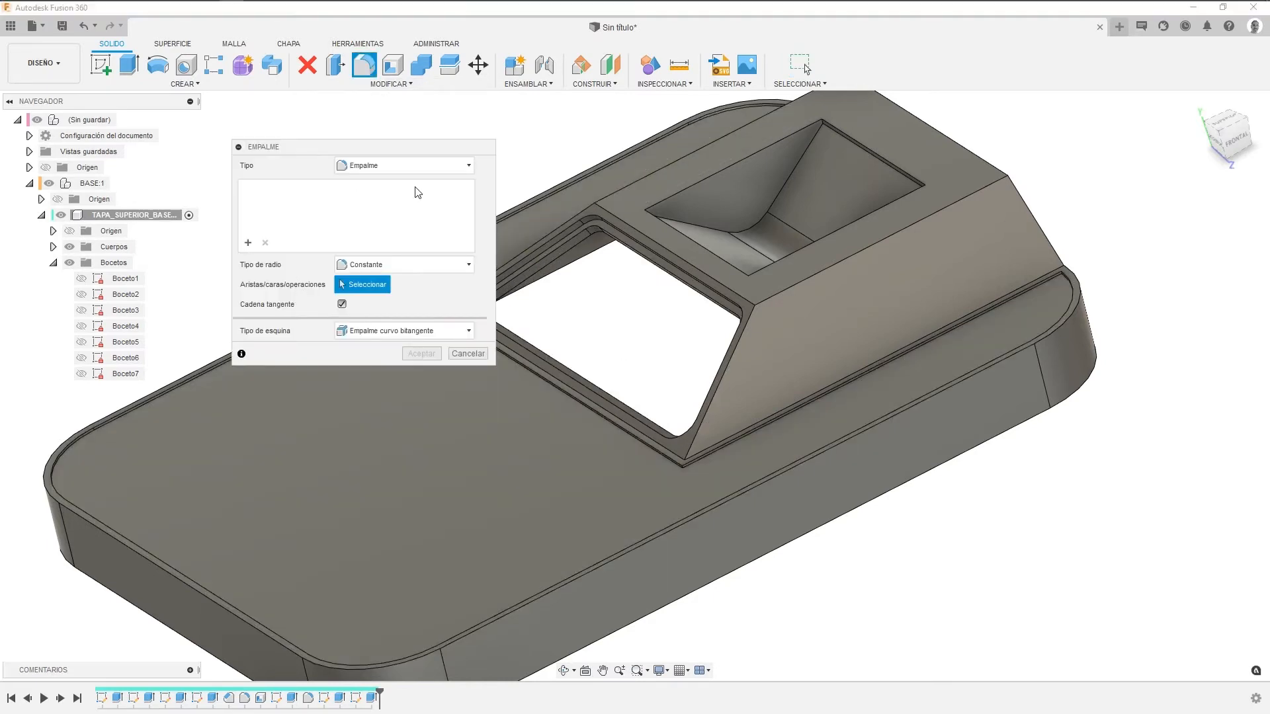
{"action": "left_click", "coordinate": [878, 415]}
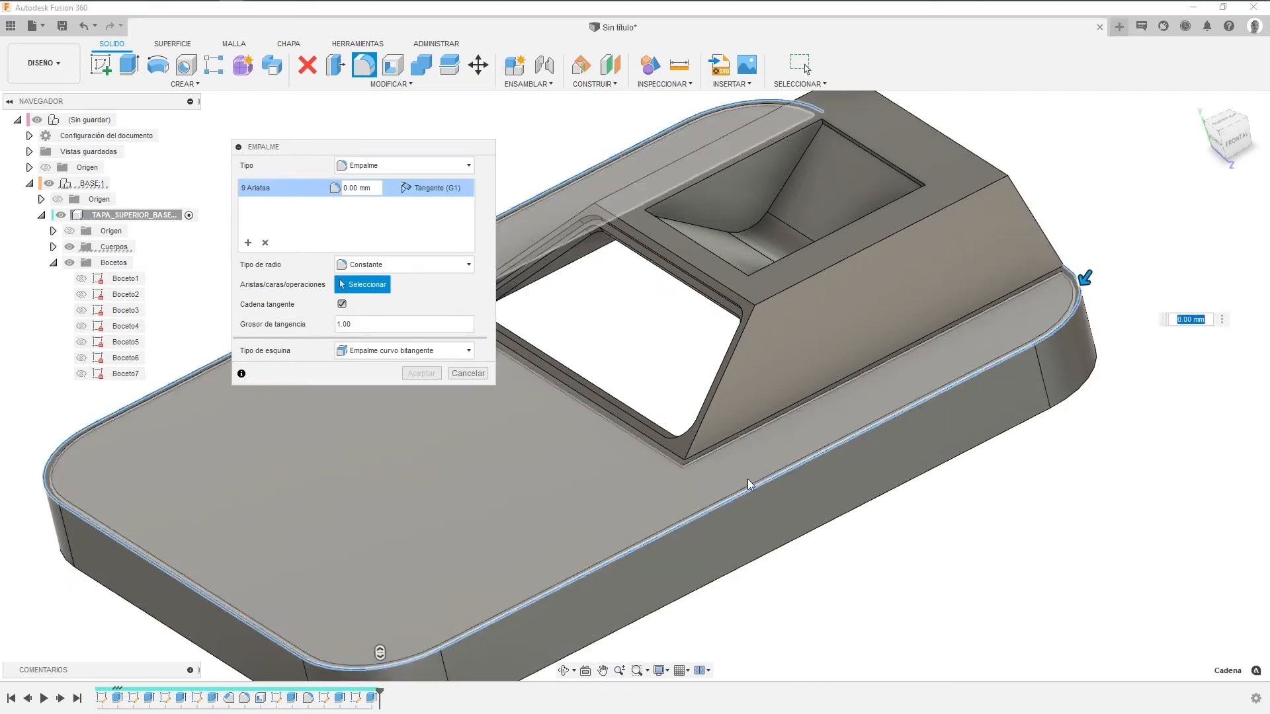
{"action": "left_click", "coordinate": [1040, 229]}
{"action": "middle_click_drag", "start_coordinate": [926, 294], "coordinate": [979, 427], "text": "shift"}
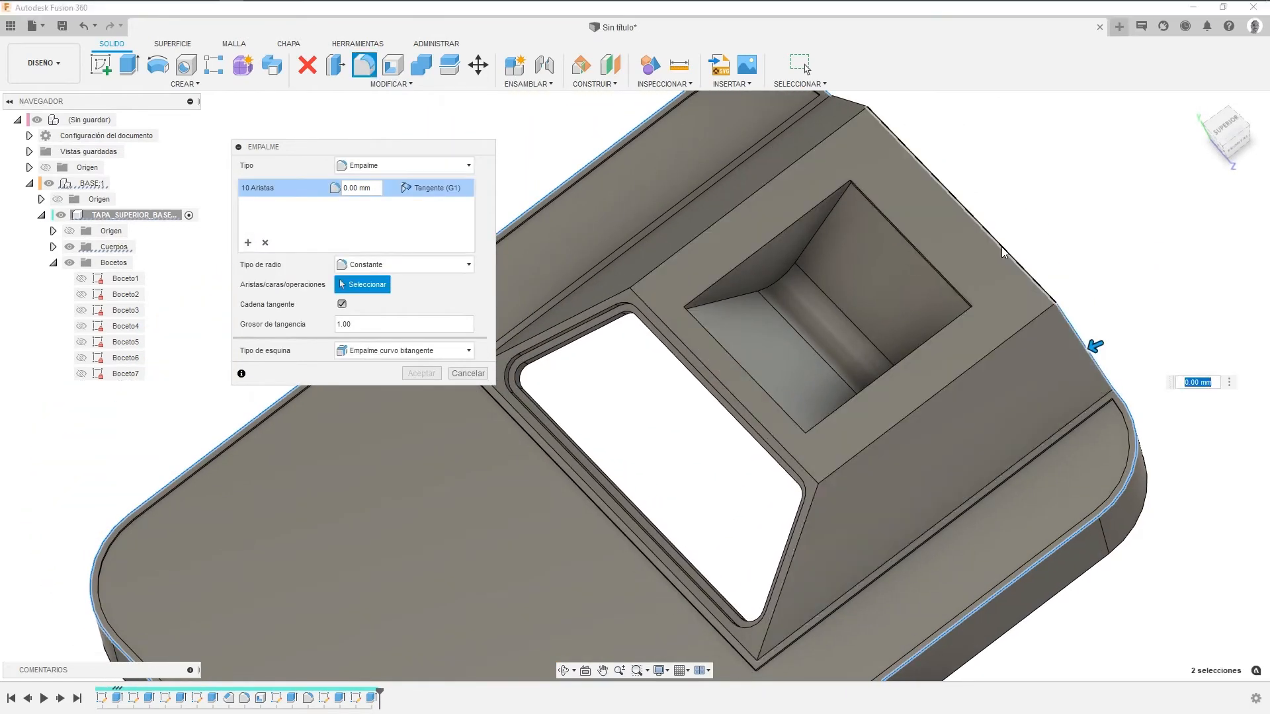
{"action": "left_click", "coordinate": [1003, 249]}
{"action": "middle_click_drag", "start_coordinate": [840, 276], "coordinate": [836, 333]}
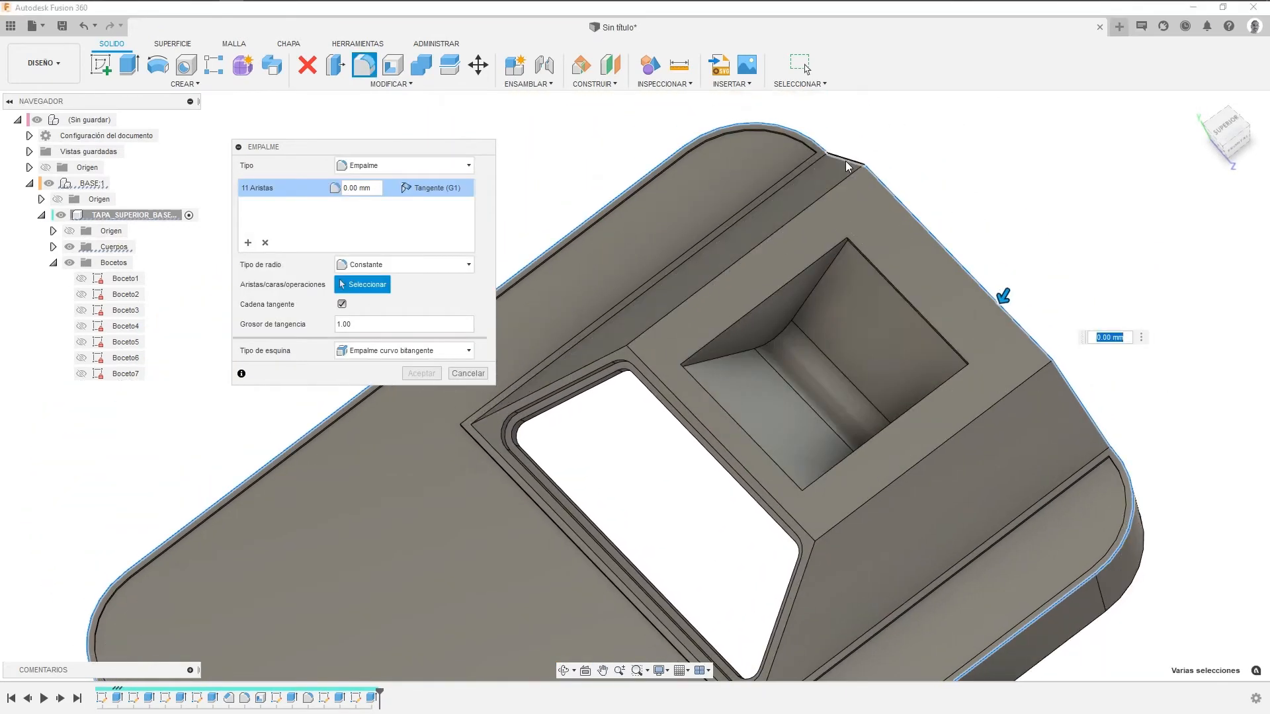
{"action": "left_click", "coordinate": [845, 165]}
Add the raised block's long upper edges, front upper edge, sloped window-face edges and side base edges to the fillet.
{"action": "left_click", "coordinate": [905, 475]}
{"action": "middle_click_drag", "start_coordinate": [730, 486], "coordinate": [740, 429]}
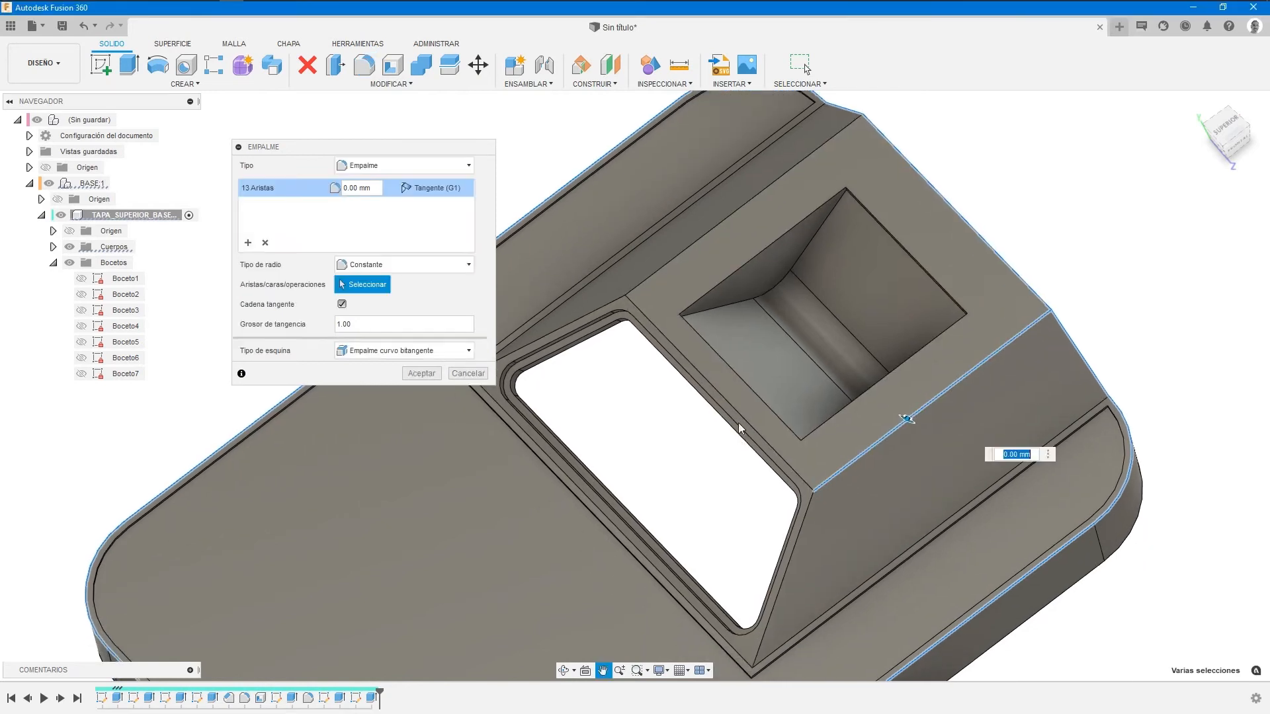
{"action": "left_click", "coordinate": [664, 270]}
{"action": "left_click", "coordinate": [620, 313]}
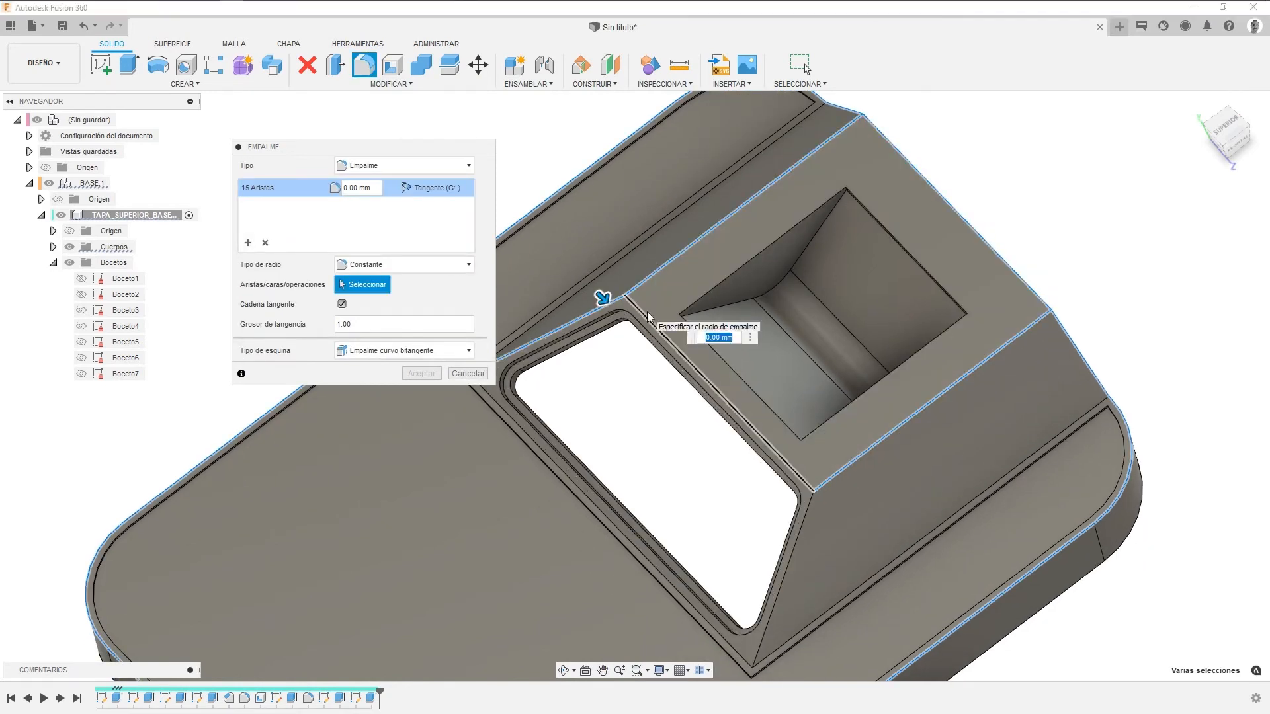
{"action": "left_click", "coordinate": [795, 537]}
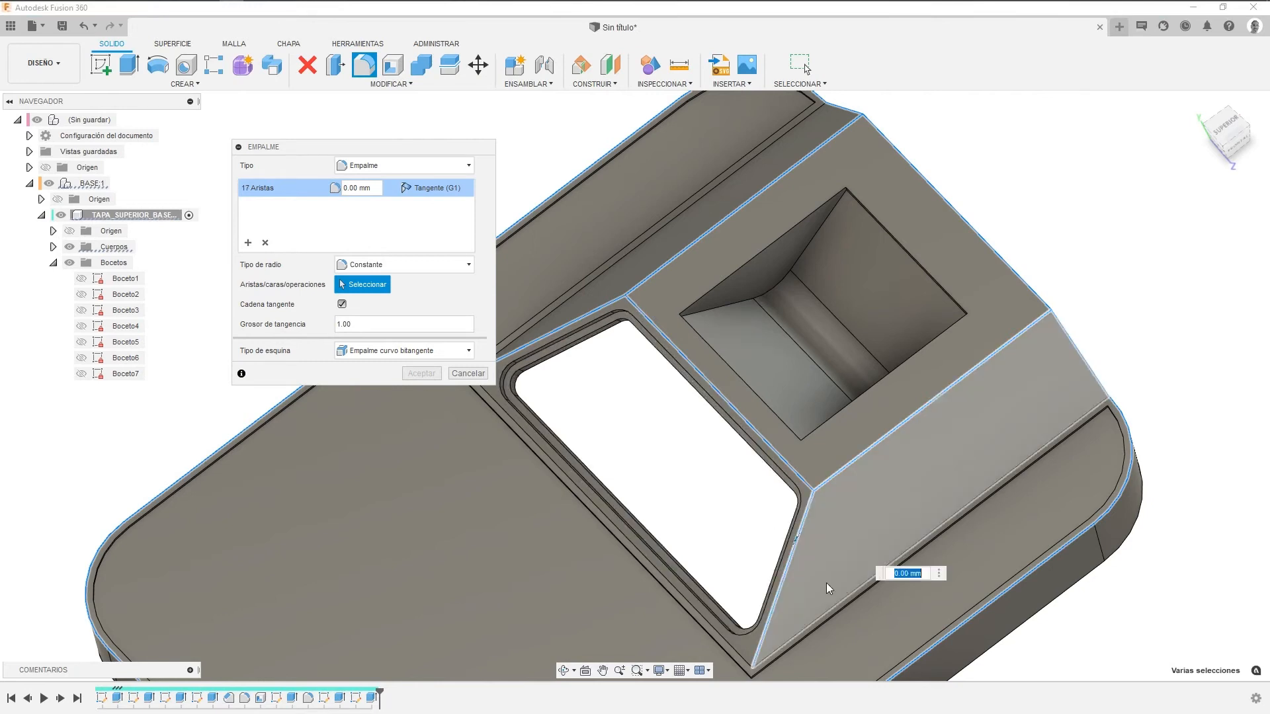
{"action": "left_click", "coordinate": [845, 600]}
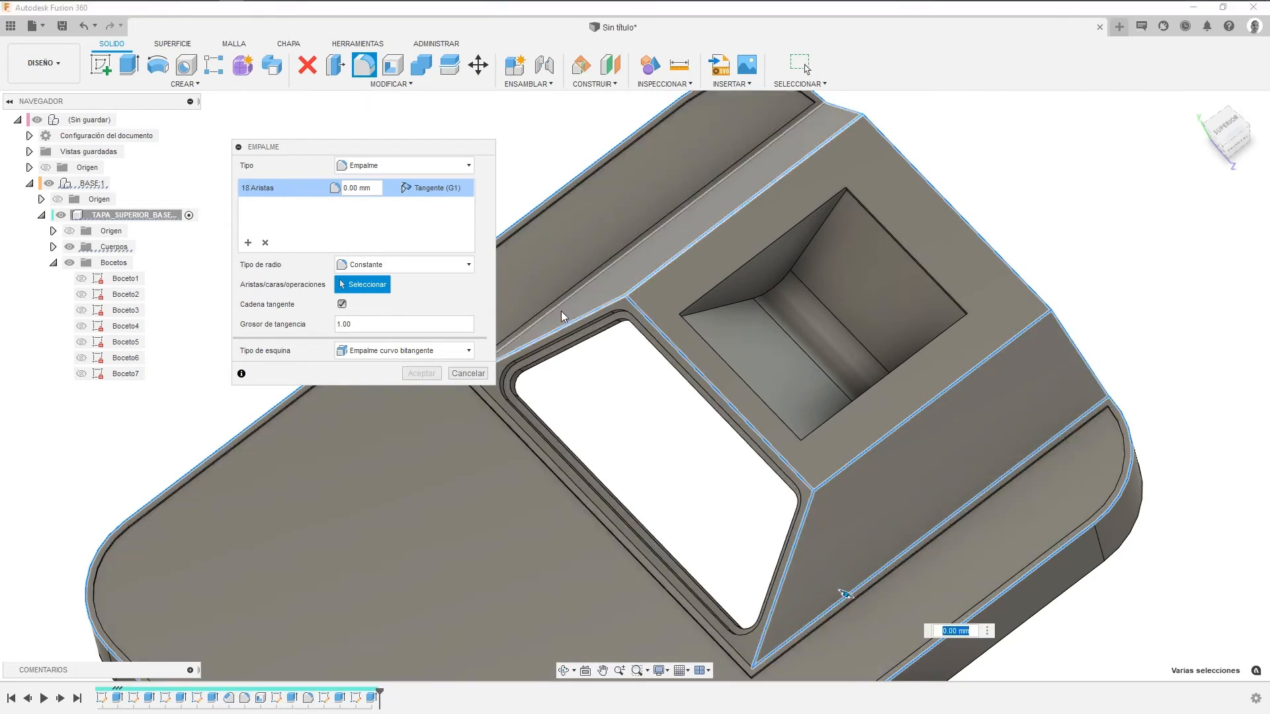
{"action": "left_click", "coordinate": [560, 306]}
{"action": "middle_click_drag", "start_coordinate": [624, 401], "coordinate": [647, 367]}
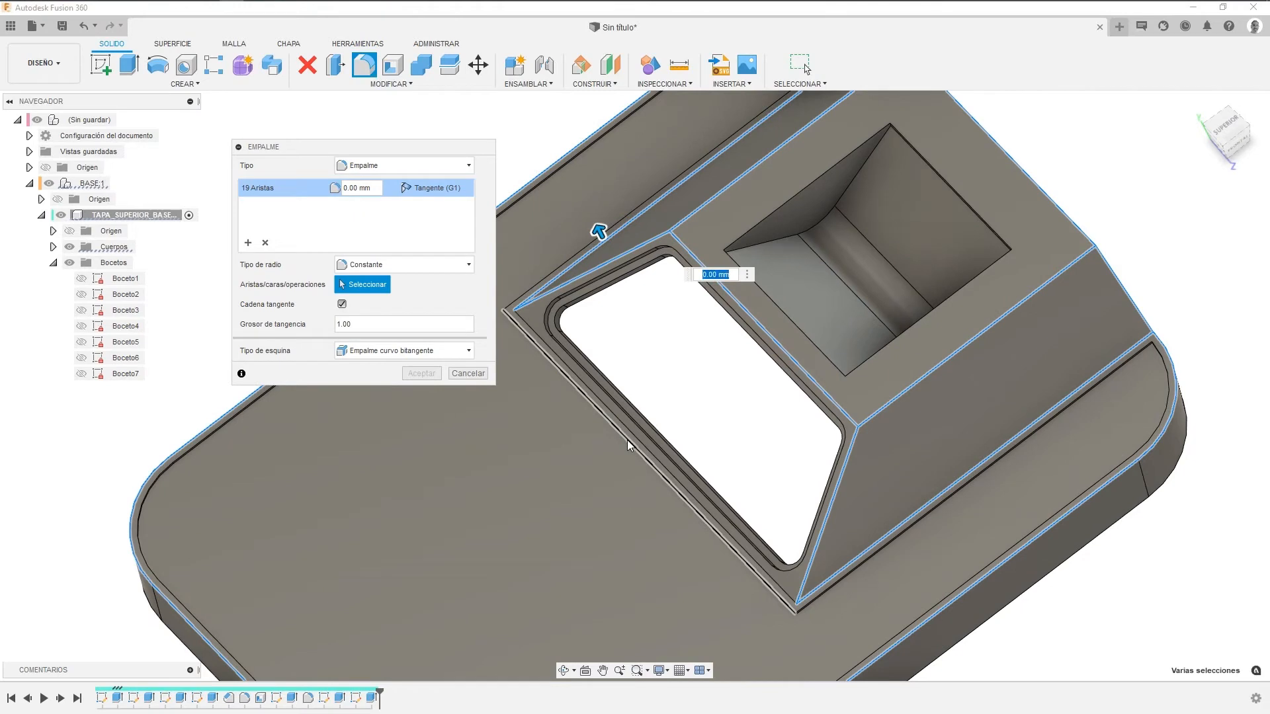
Set the fillet radius for the selected rim and block edges to 0.5 mm.
{"action": "left_click", "coordinate": [371, 188]}
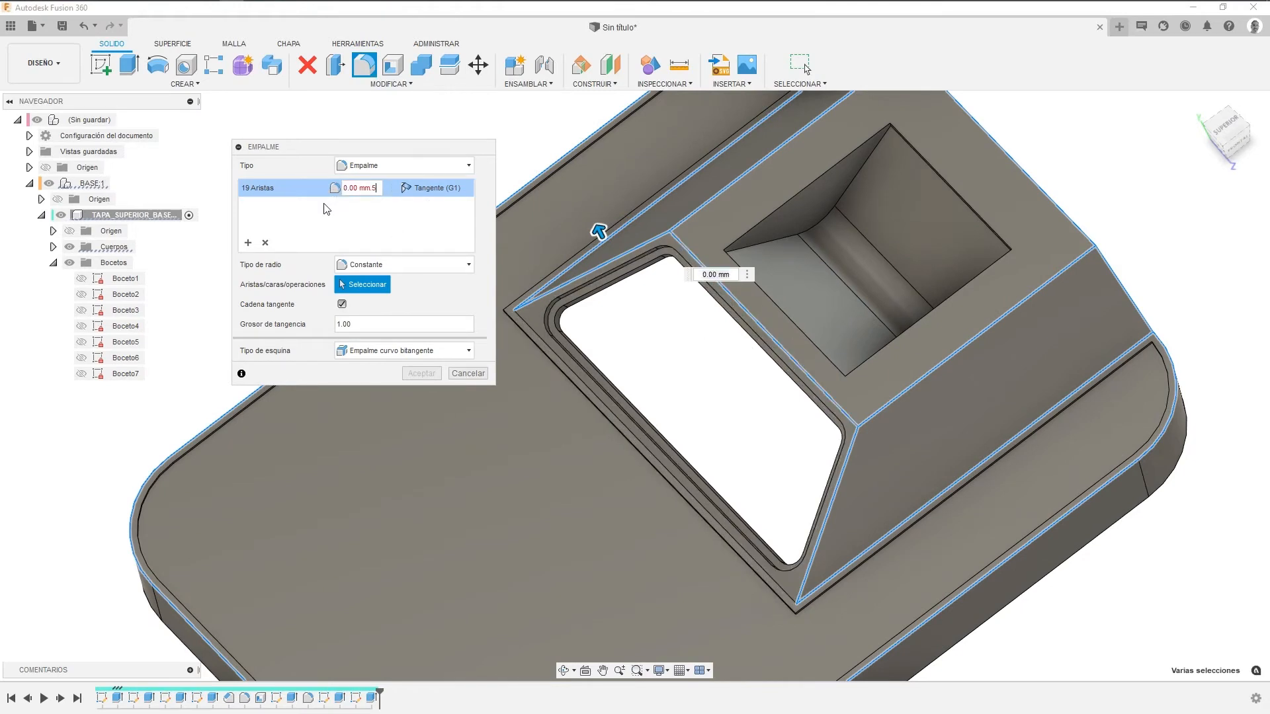
{"action": "middle_click_drag", "start_coordinate": [688, 399], "coordinate": [635, 442], "text": "shift"}
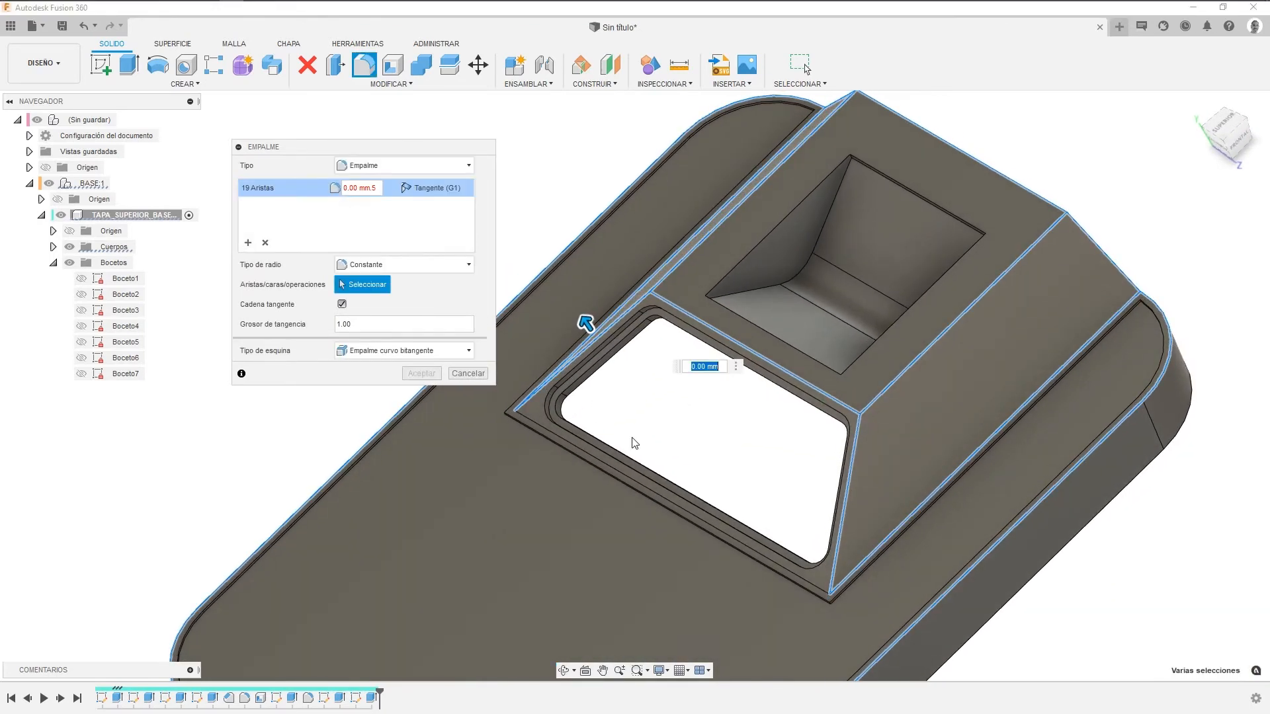
{"action": "left_click_drag", "start_coordinate": [380, 188], "coordinate": [330, 188]}
{"action": "type", "text": ".5"}
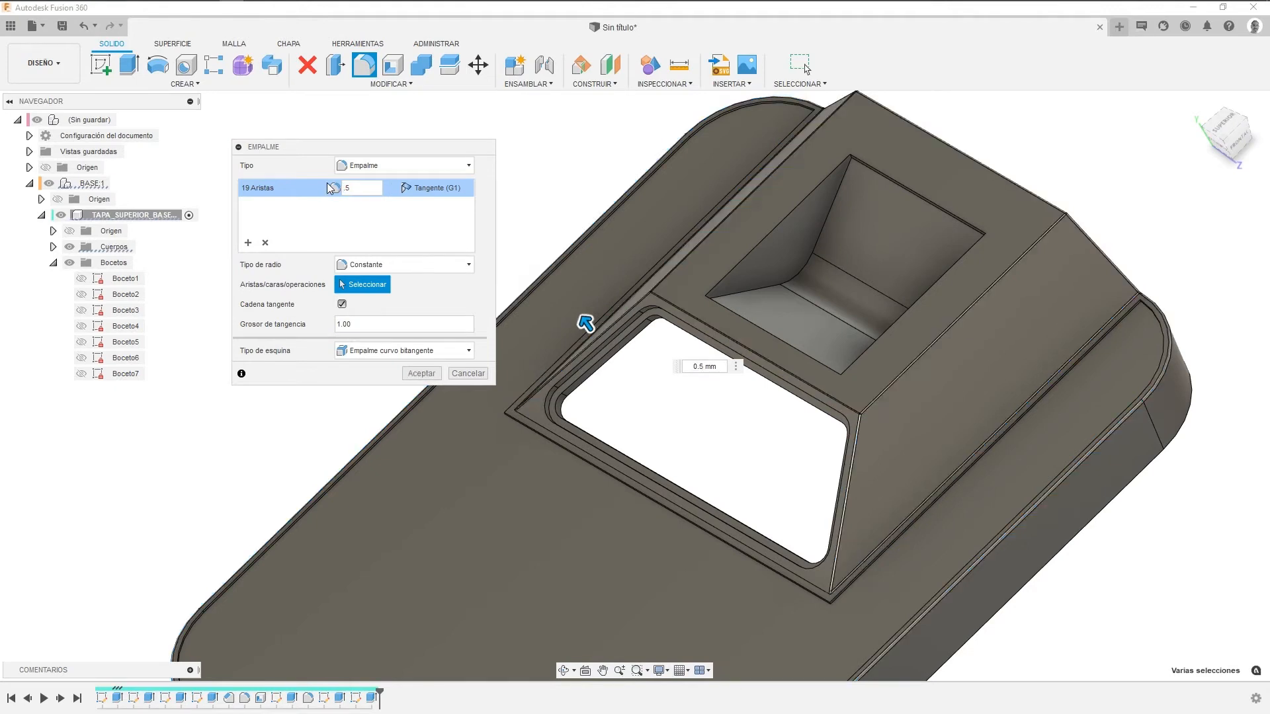
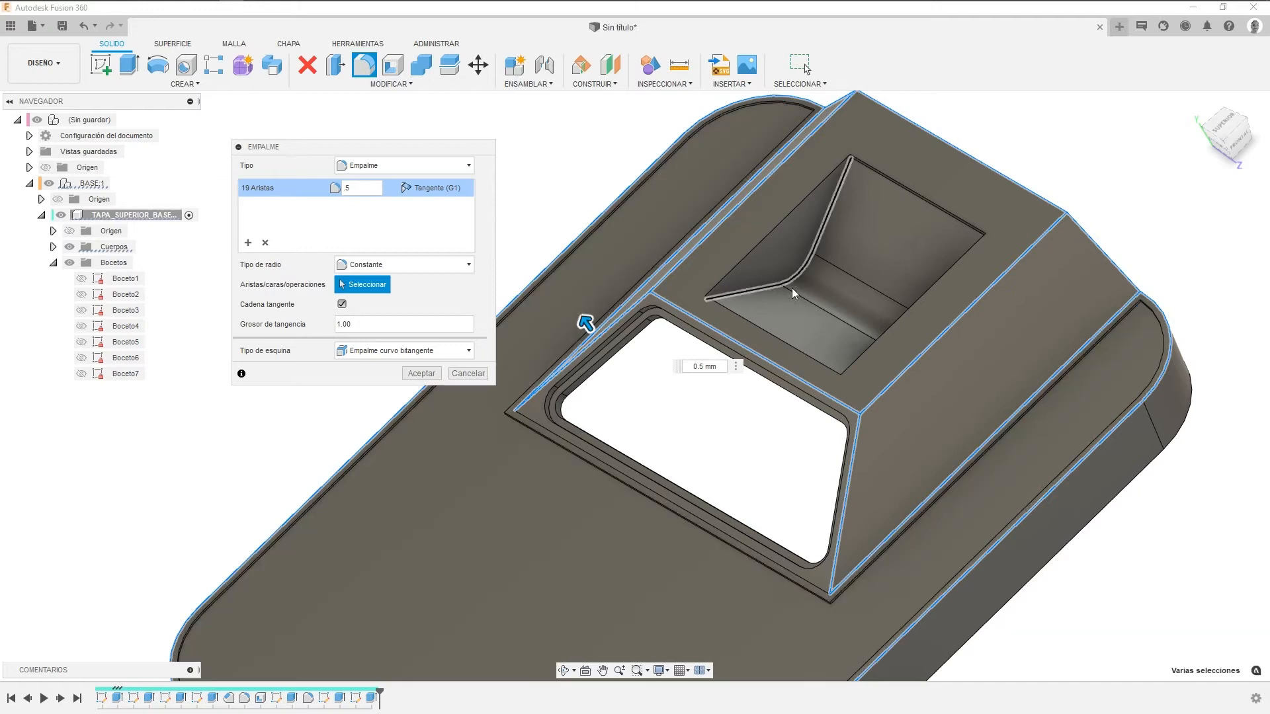
Add the four upper edges of the pocket opening to the 0.5 mm fillet set.
{"action": "left_click", "coordinate": [811, 202]}
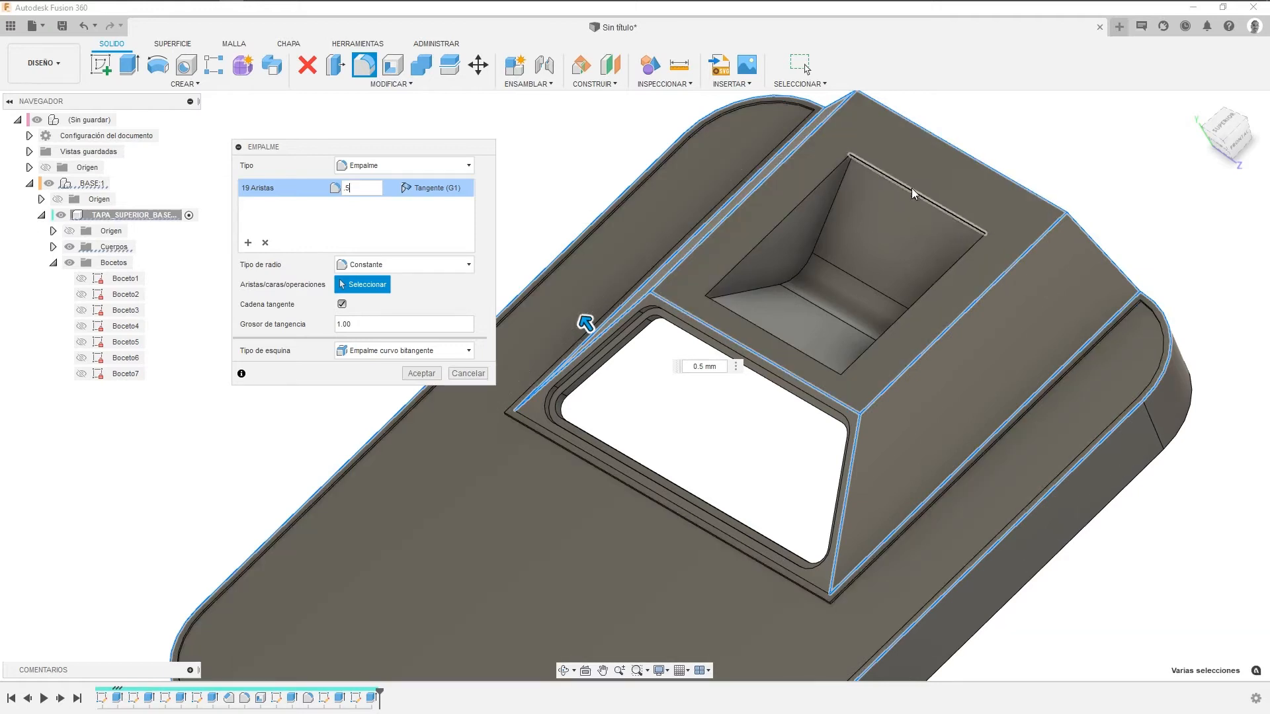
{"action": "left_click", "coordinate": [808, 198]}
{"action": "left_click", "coordinate": [895, 321]}
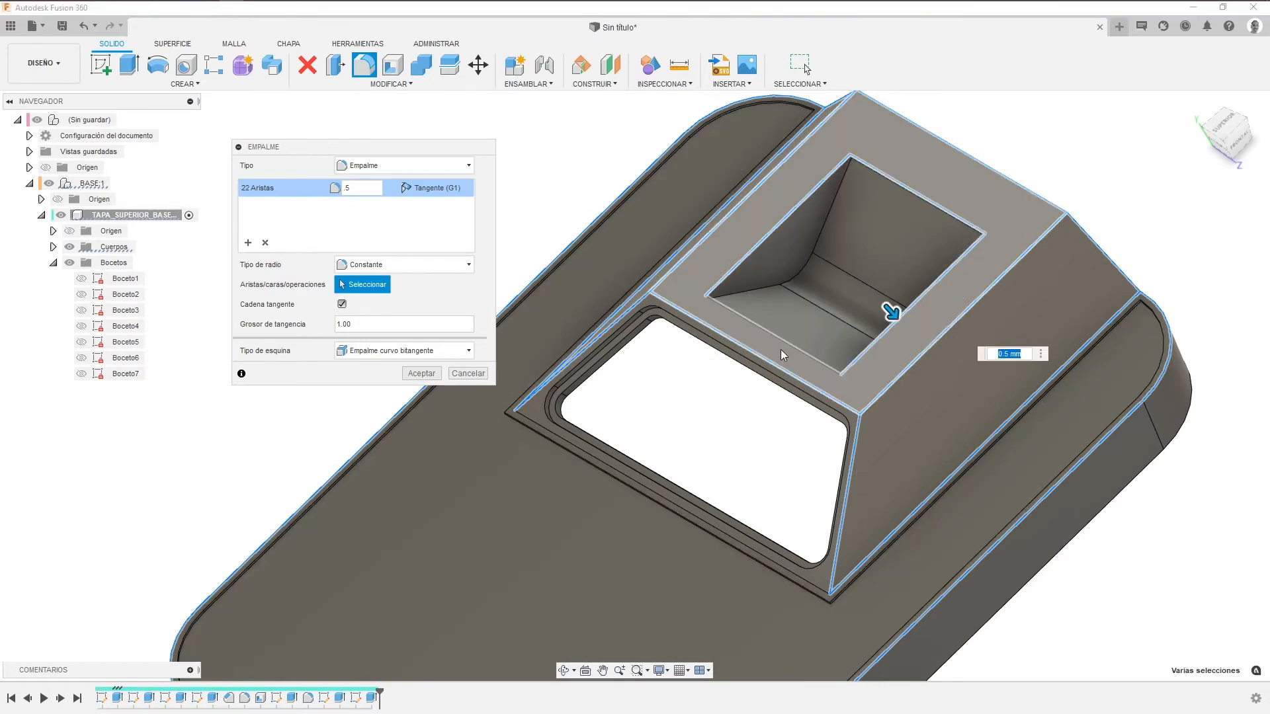
{"action": "left_click", "coordinate": [784, 350]}
{"action": "left_click", "coordinate": [361, 188]}
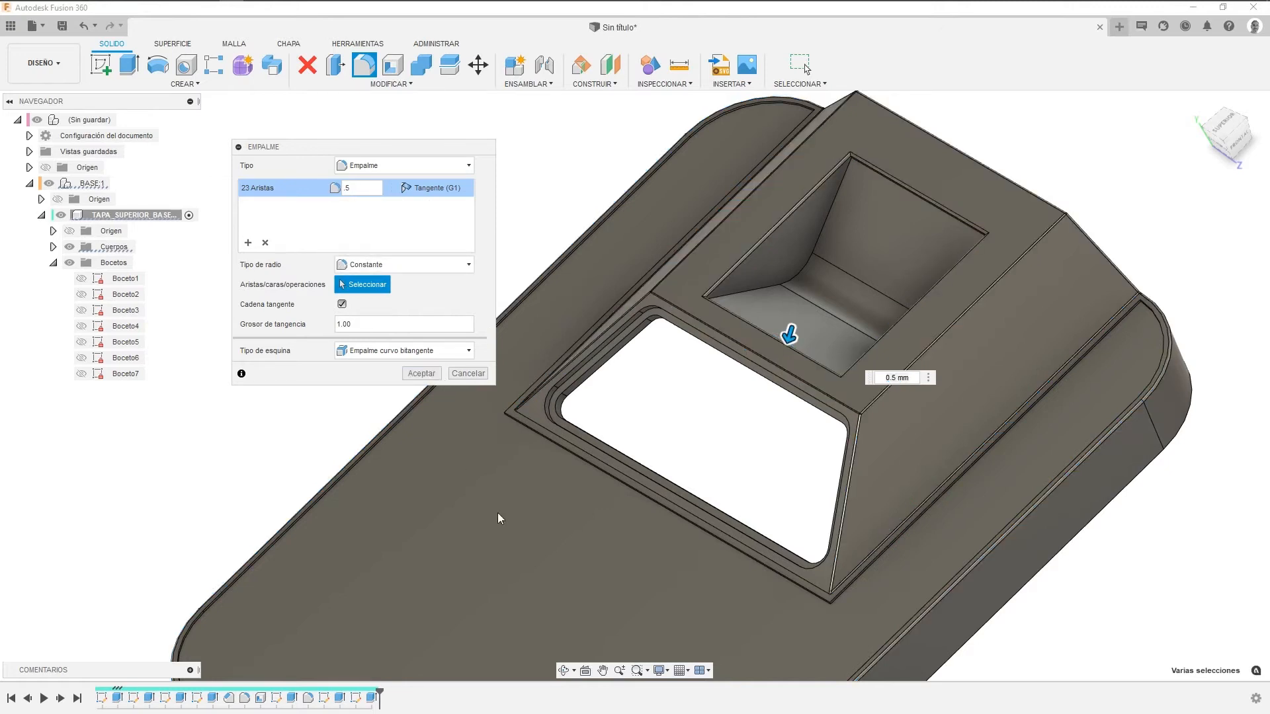
Add a second fillet set for the window face's lower edge, trying a 20 mm radius before setting it to 4 mm.
{"action": "left_click", "coordinate": [248, 243]}
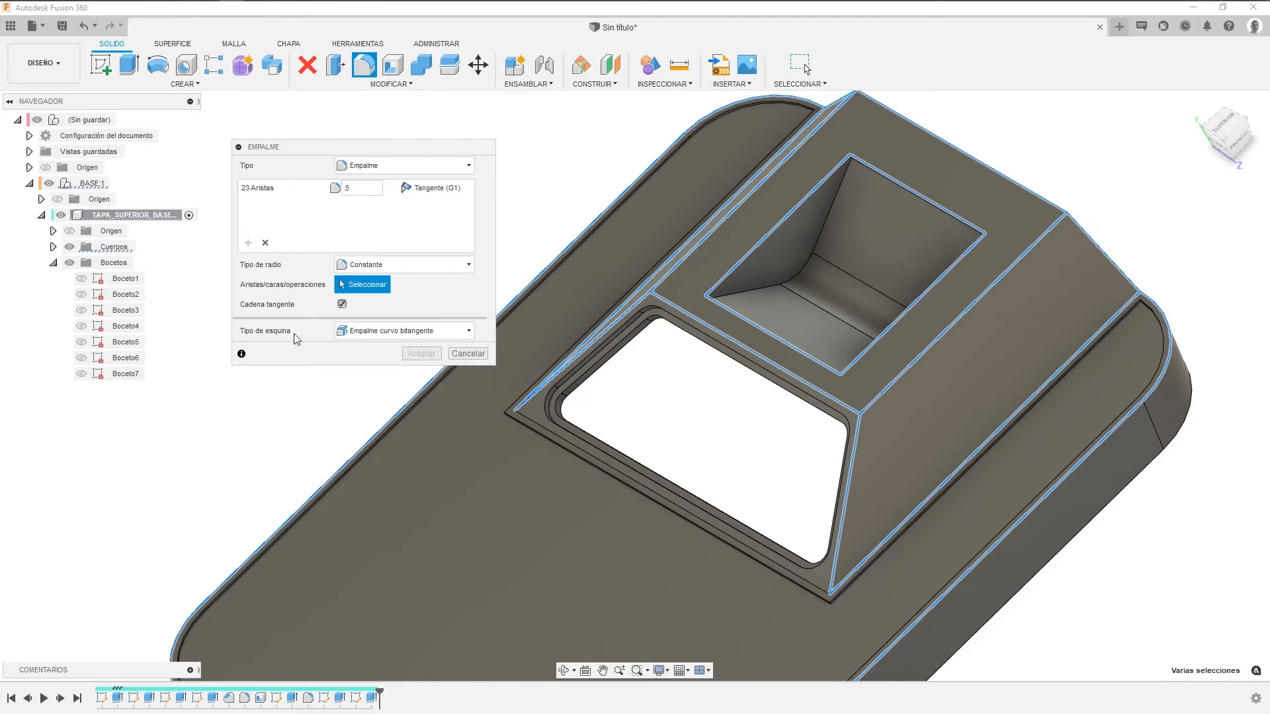
{"action": "left_click", "coordinate": [747, 563]}
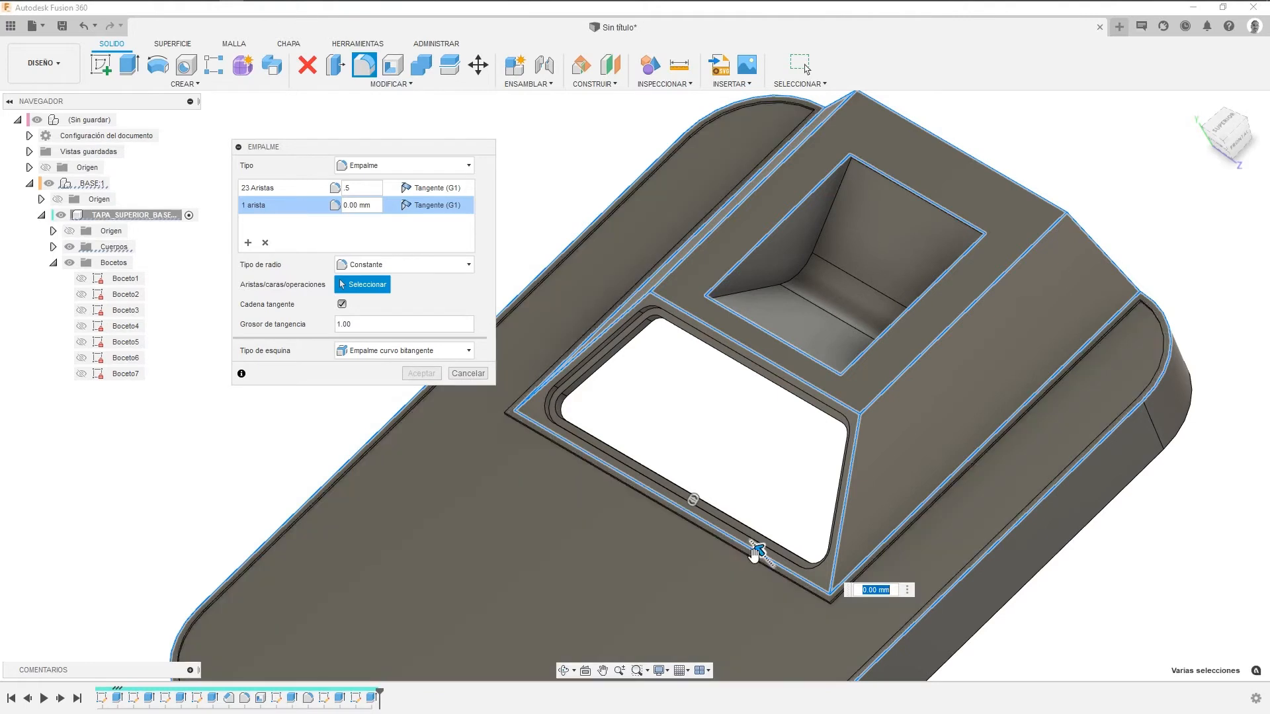
{"action": "type", "text": "20"}
{"action": "key", "text": "Return"}
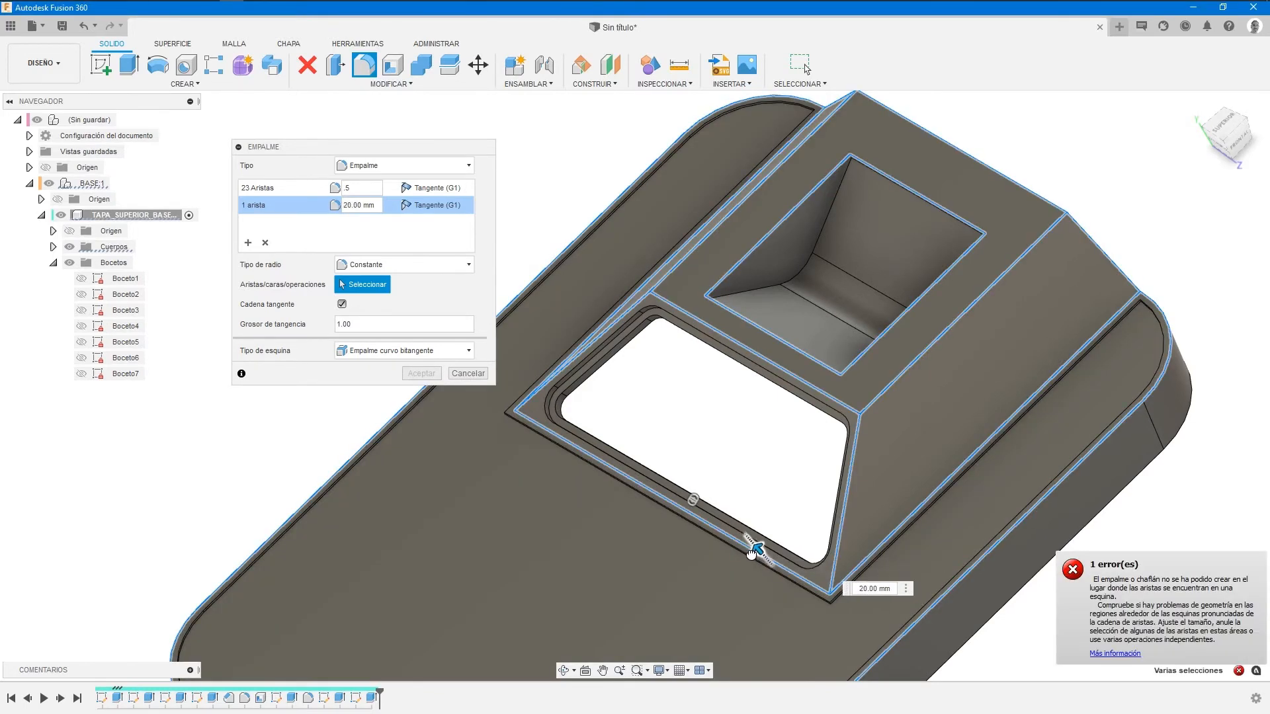
{"action": "left_click", "coordinate": [357, 205]}
{"action": "type", "text": "4"}
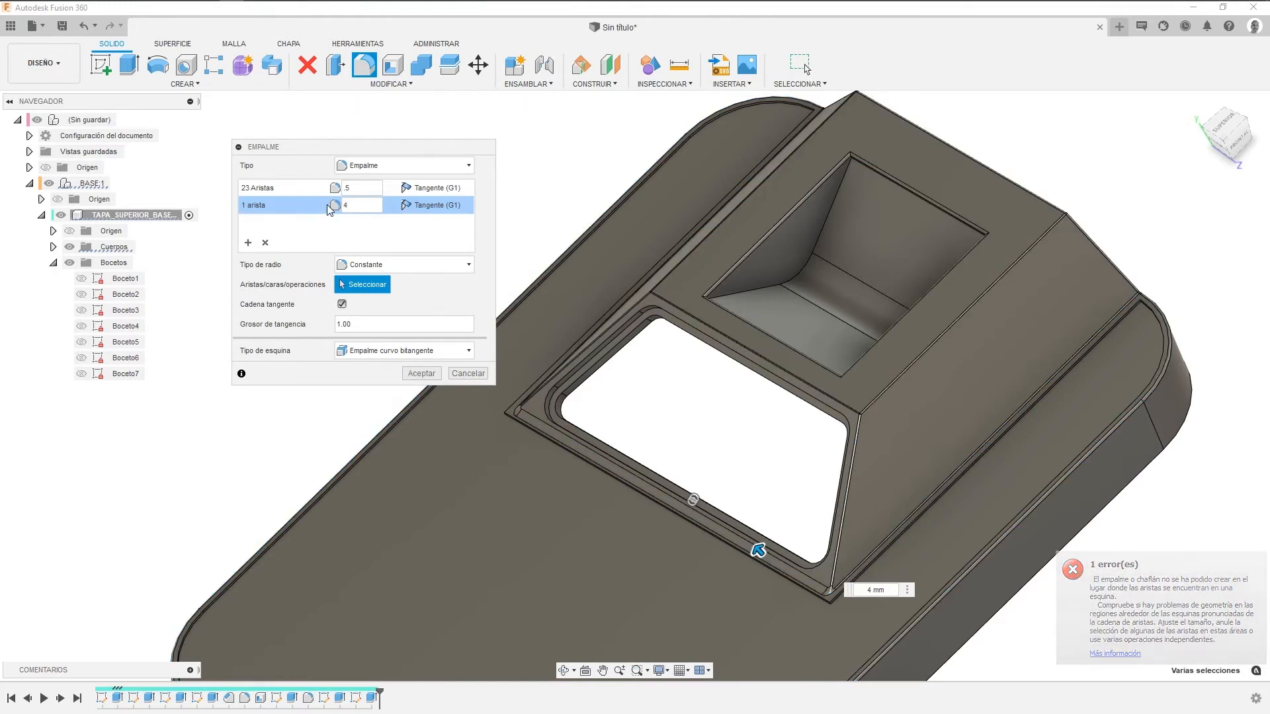
Start a third fillet set with the two short vertical corner edges on the pocket opening's rear side.
{"action": "left_click", "coordinate": [249, 244]}
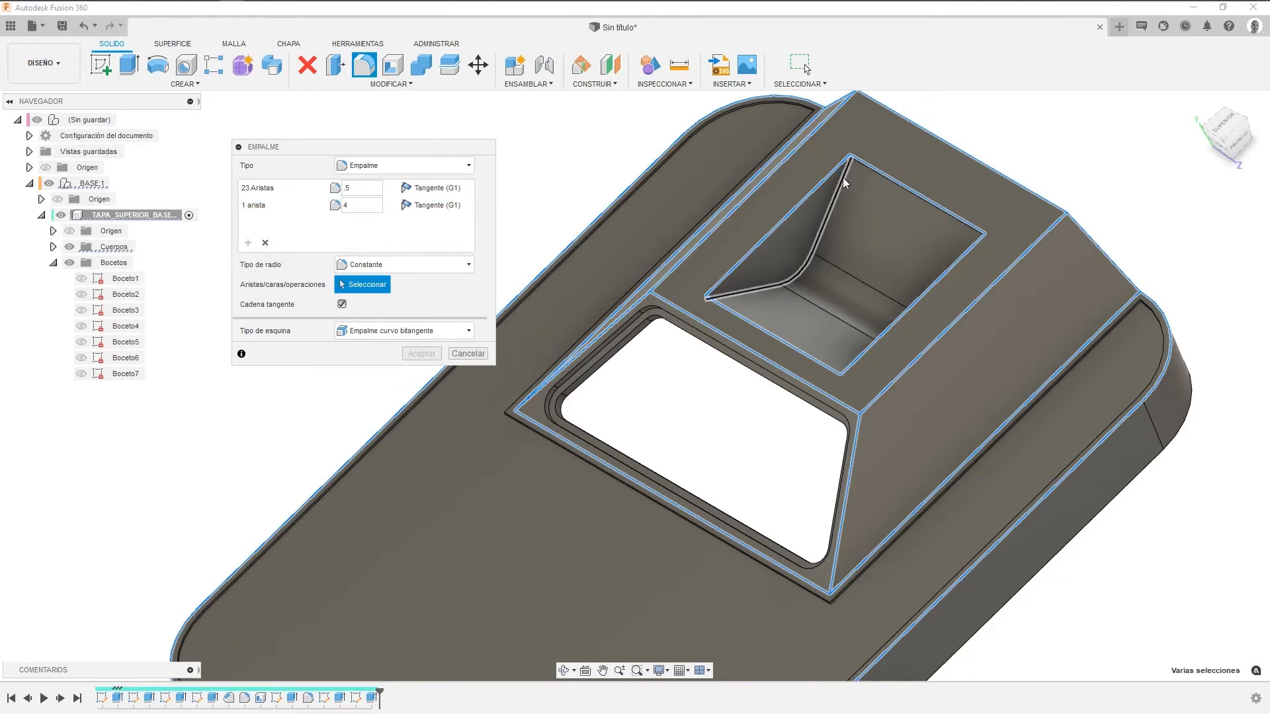
{"action": "scroll", "coordinate": [845, 188], "scroll_direction": "up", "scroll_amount": 8}
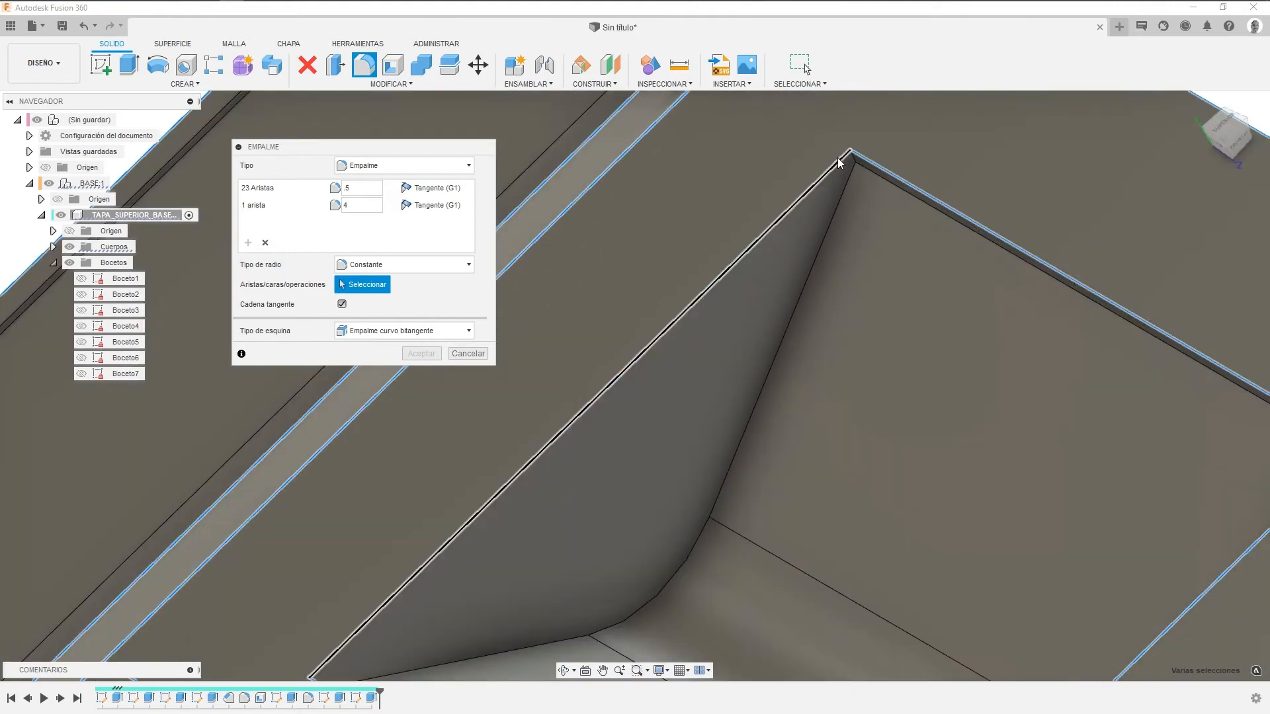
{"action": "left_click", "coordinate": [863, 159]}
{"action": "scroll", "coordinate": [847, 190], "scroll_direction": "down", "scroll_amount": 5}
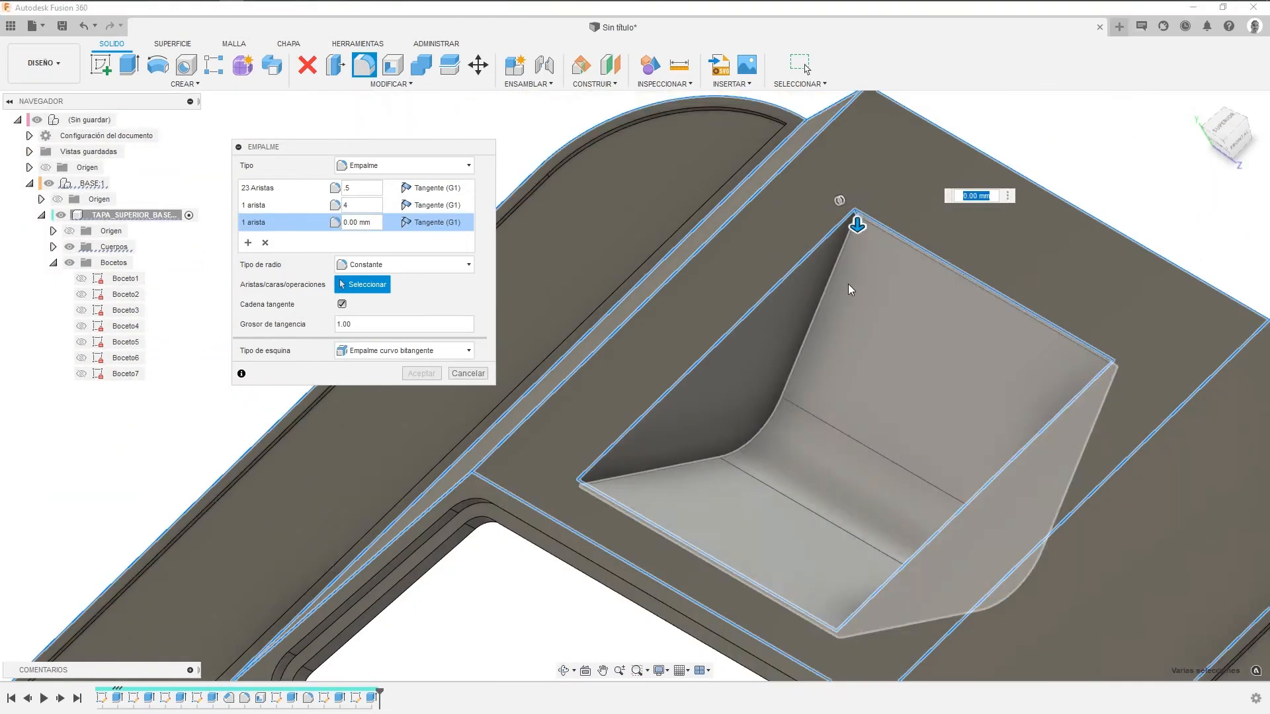
{"action": "middle_click_drag", "start_coordinate": [828, 383], "coordinate": [986, 350], "text": "shift"}
{"action": "scroll", "coordinate": [989, 311], "scroll_direction": "up", "scroll_amount": 5}
{"action": "left_click", "coordinate": [995, 279]}
{"action": "scroll", "coordinate": [916, 347], "scroll_direction": "down", "scroll_amount": 4}
Add the pocket's window-side vertical corner edges and its inner faces to the third fillet set, with a 4 mm radius.
{"action": "middle_click_drag", "start_coordinate": [998, 431], "coordinate": [956, 378], "text": "shift"}
{"action": "scroll", "coordinate": [955, 378], "scroll_direction": "up", "scroll_amount": 5}
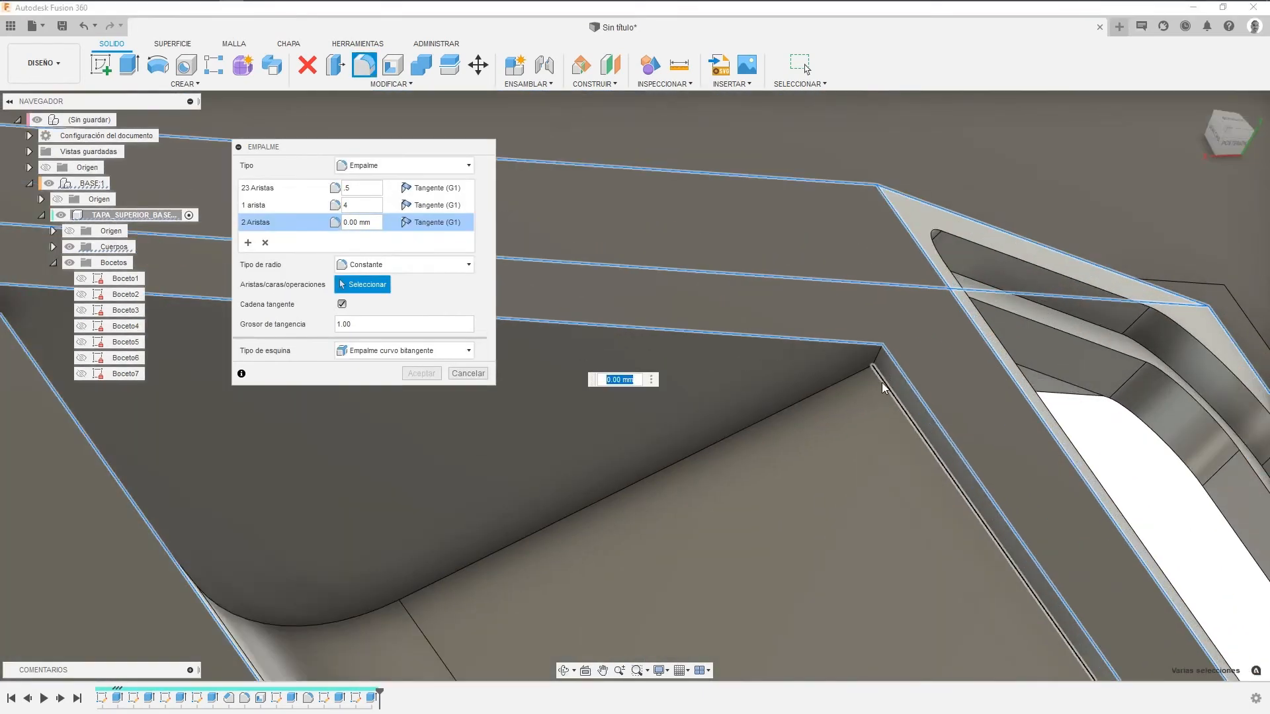
{"action": "left_click", "coordinate": [876, 361]}
{"action": "scroll", "coordinate": [840, 390], "scroll_direction": "down", "scroll_amount": 5}
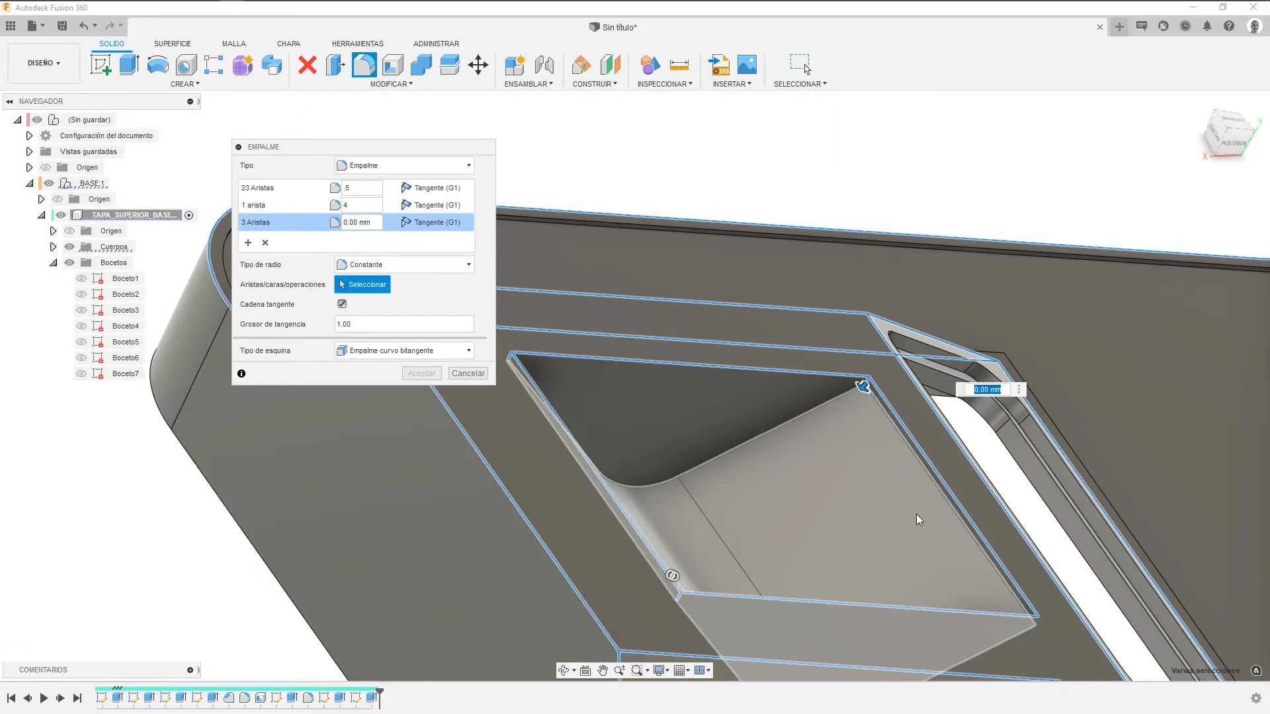
{"action": "middle_click_drag", "start_coordinate": [918, 518], "coordinate": [833, 427]}
{"action": "middle_click_drag", "start_coordinate": [883, 514], "coordinate": [582, 344], "text": "shift"}
{"action": "left_click", "coordinate": [670, 428]}
{"action": "scroll", "coordinate": [579, 344], "scroll_direction": "up", "scroll_amount": 5}
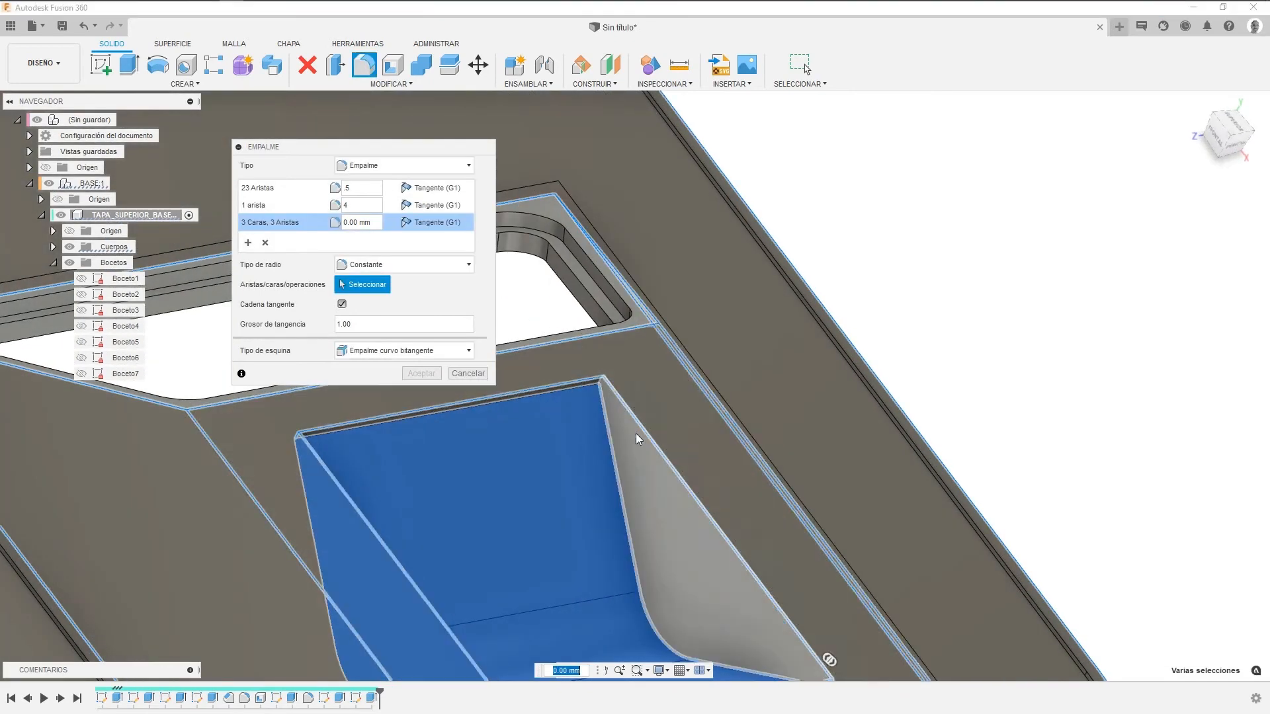
{"action": "left_click", "coordinate": [574, 341]}
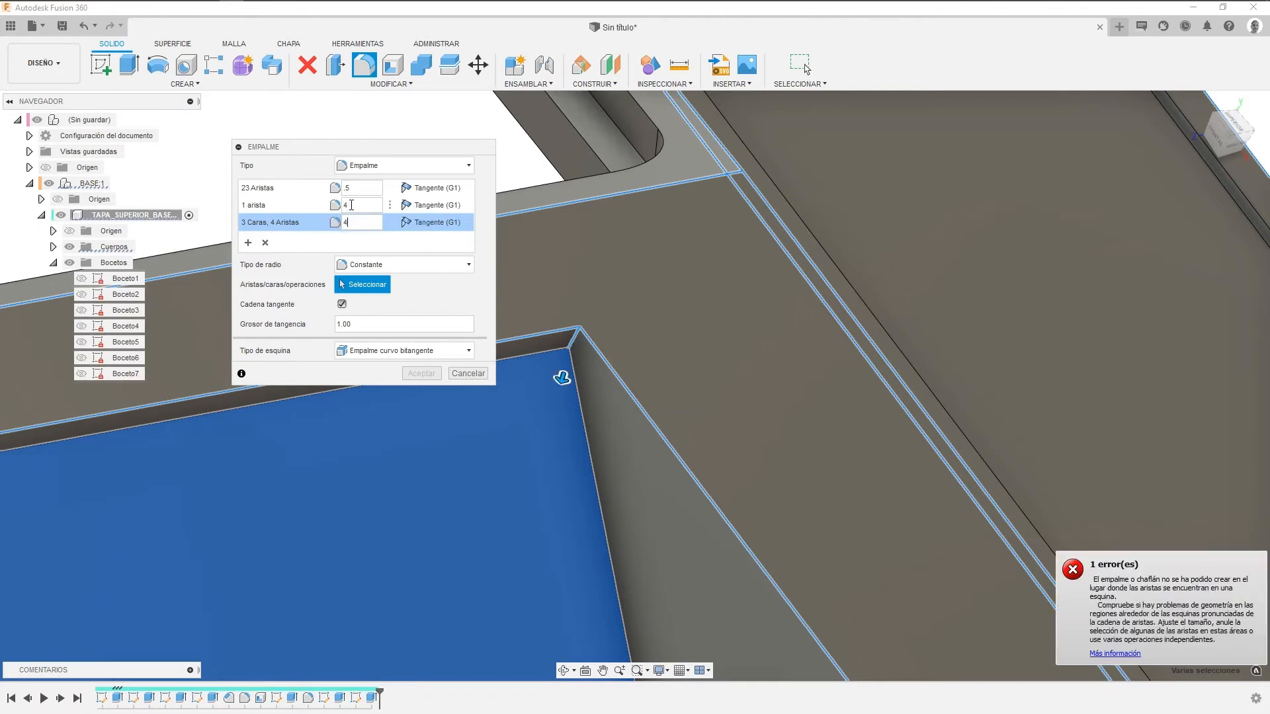
Set the second fillet set's radius to 3 mm and add one side recess's sharp vertical corner edge to it.
{"action": "left_click", "coordinate": [285, 205]}
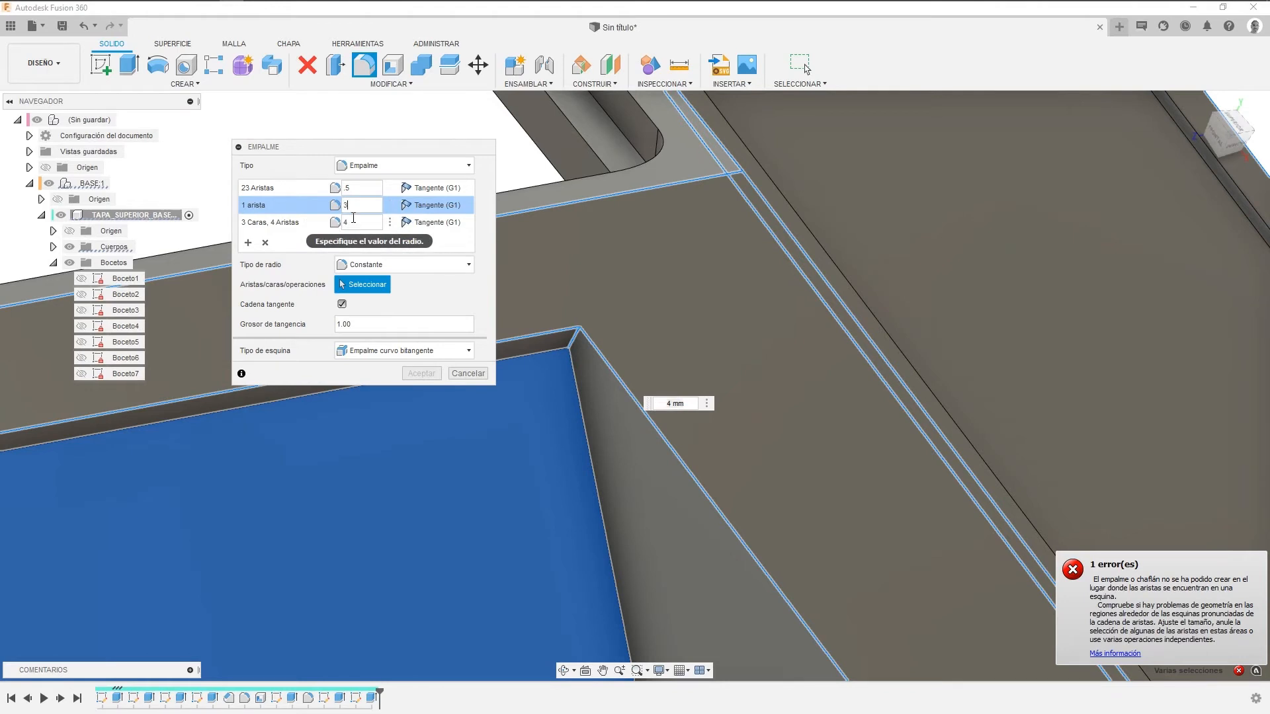
{"action": "type", "text": "3"}
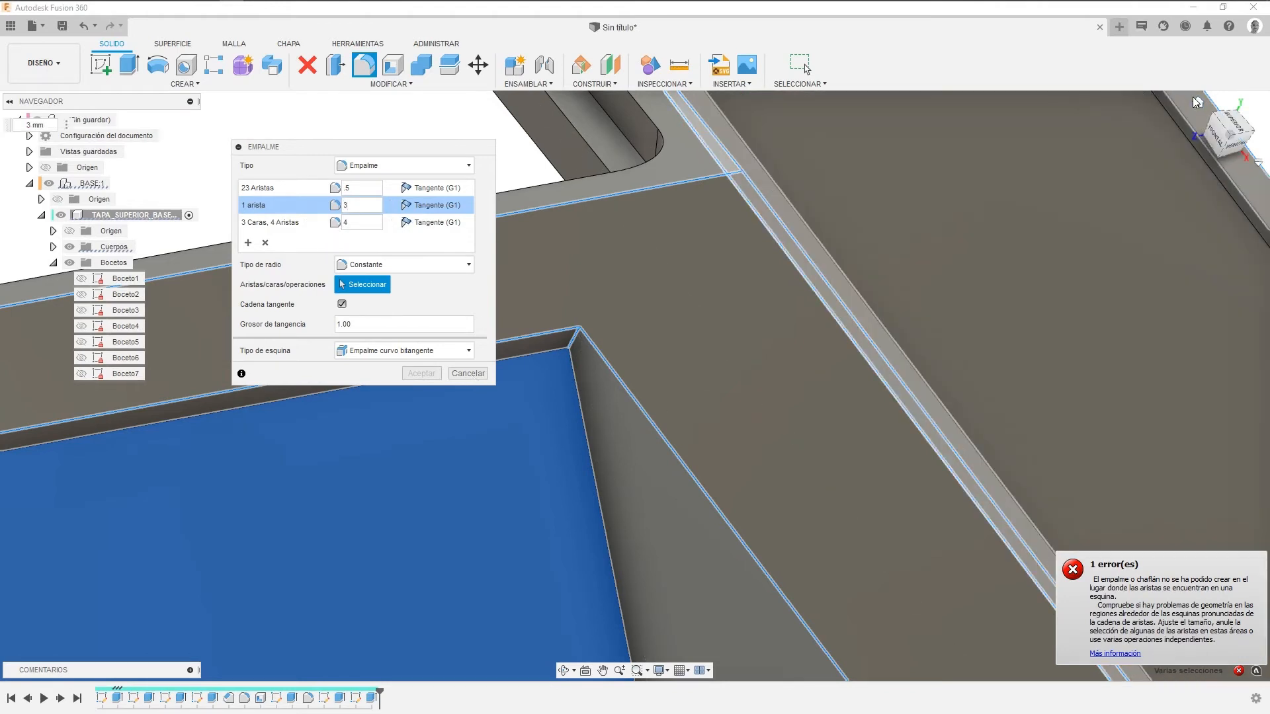
{"action": "left_click", "coordinate": [1196, 101]}
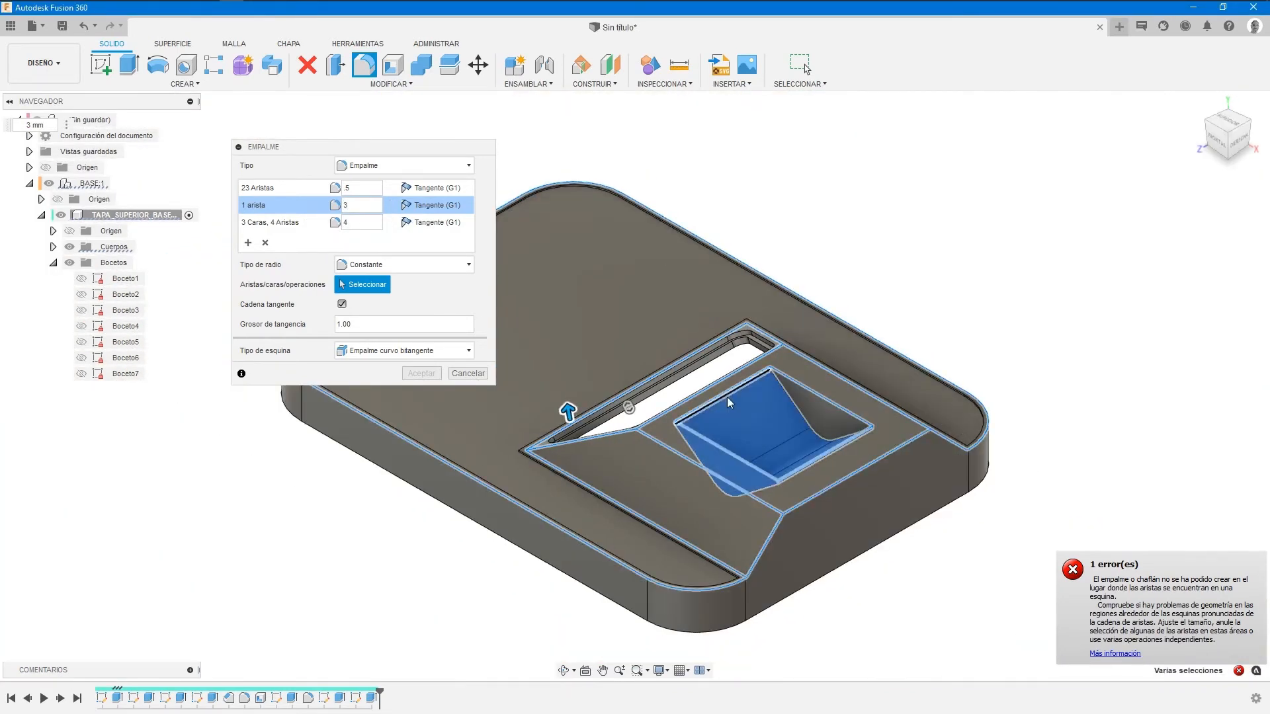
{"action": "scroll", "coordinate": [795, 410], "scroll_direction": "up", "scroll_amount": 3}
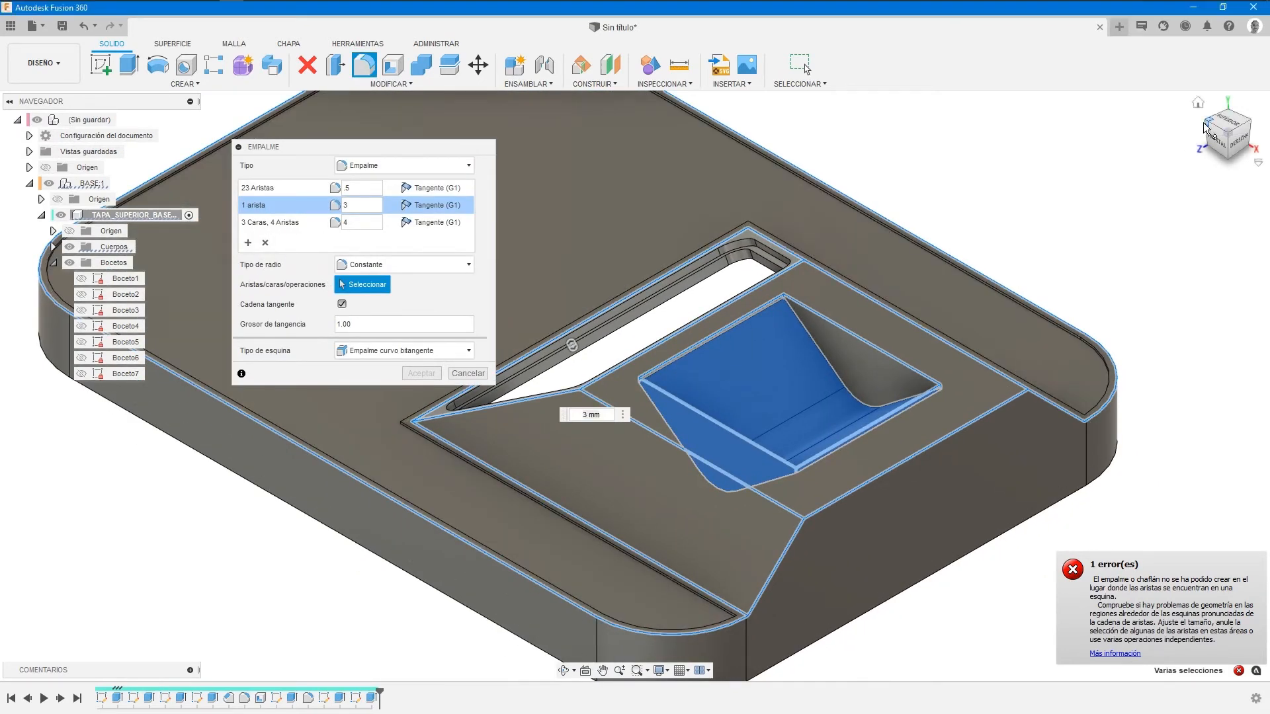
{"action": "left_click", "coordinate": [1205, 125]}
{"action": "scroll", "coordinate": [963, 278], "scroll_direction": "up", "scroll_amount": 10}
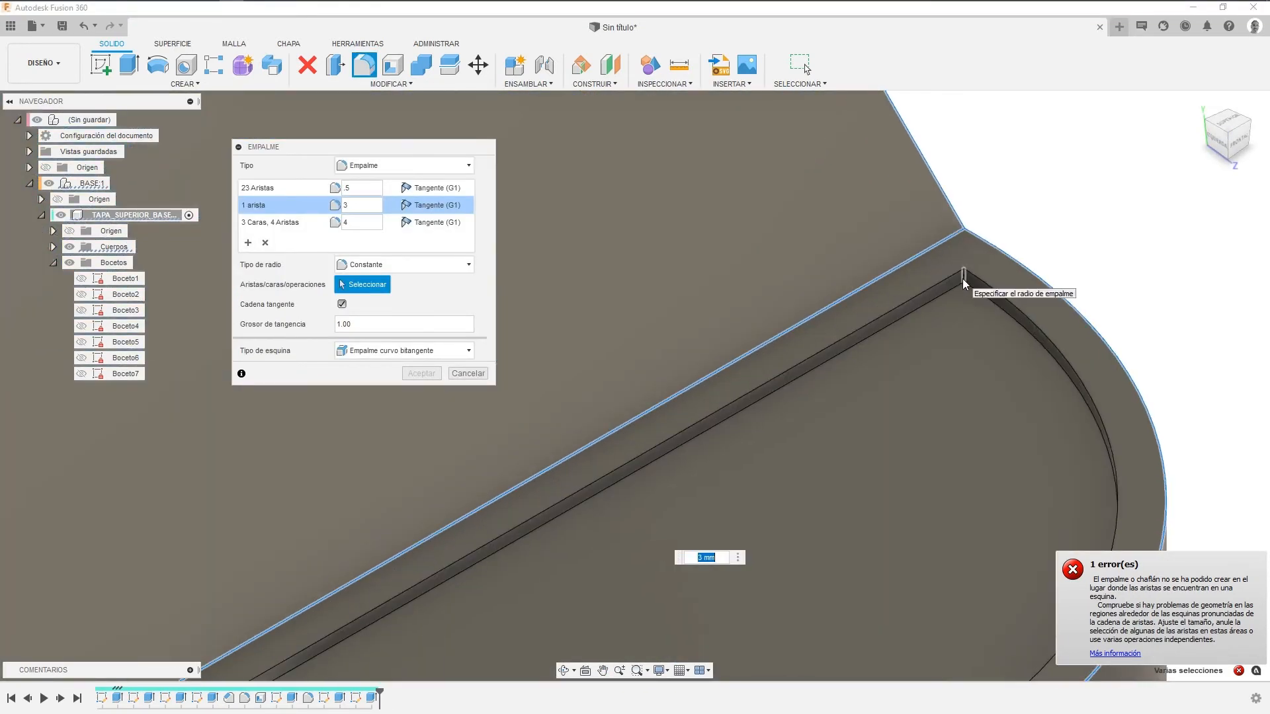
{"action": "left_click", "coordinate": [964, 281]}
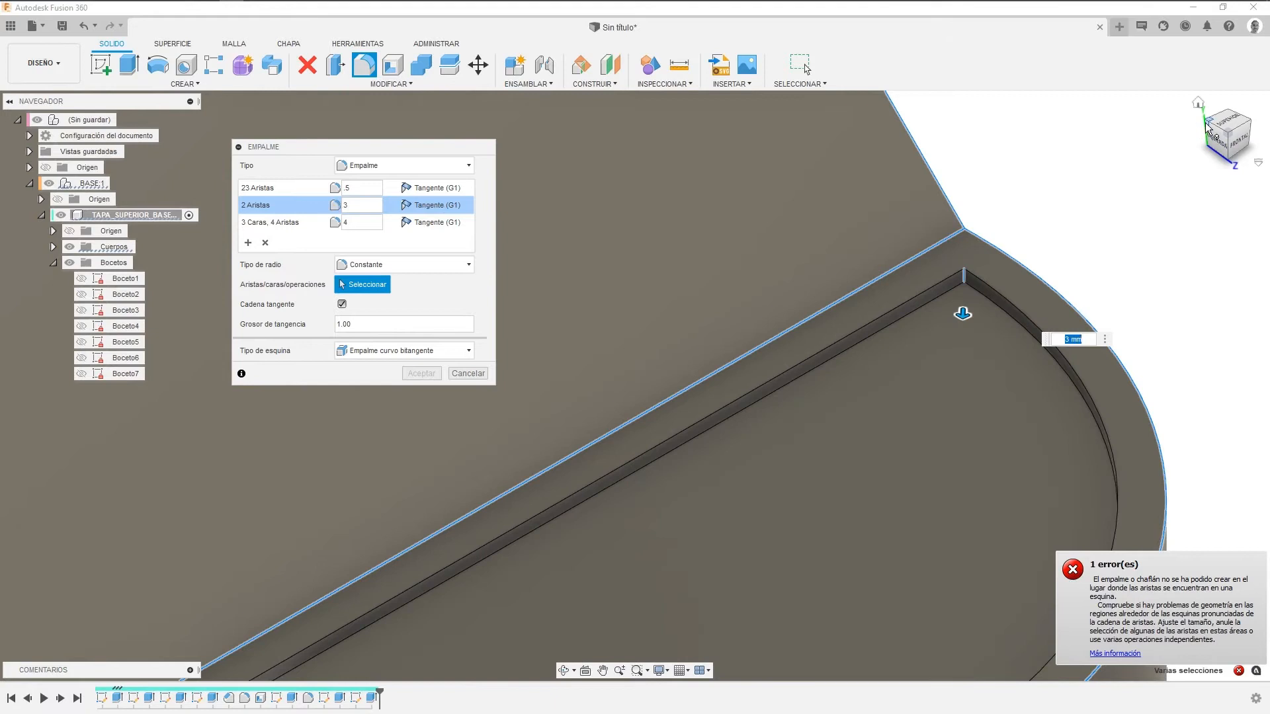
Add the opposite side recess's sharp vertical corner edge to the 3 mm fillet set.
{"action": "scroll", "coordinate": [995, 176], "scroll_direction": "down", "scroll_amount": 5}
{"action": "middle_click_drag", "start_coordinate": [994, 176], "coordinate": [1014, 280], "text": "shift"}
{"action": "scroll", "coordinate": [641, 434], "scroll_direction": "up", "scroll_amount": 5}
{"action": "scroll", "coordinate": [636, 445], "scroll_direction": "down", "scroll_amount": 4}
{"action": "middle_click_drag", "start_coordinate": [622, 485], "coordinate": [1032, 270]}
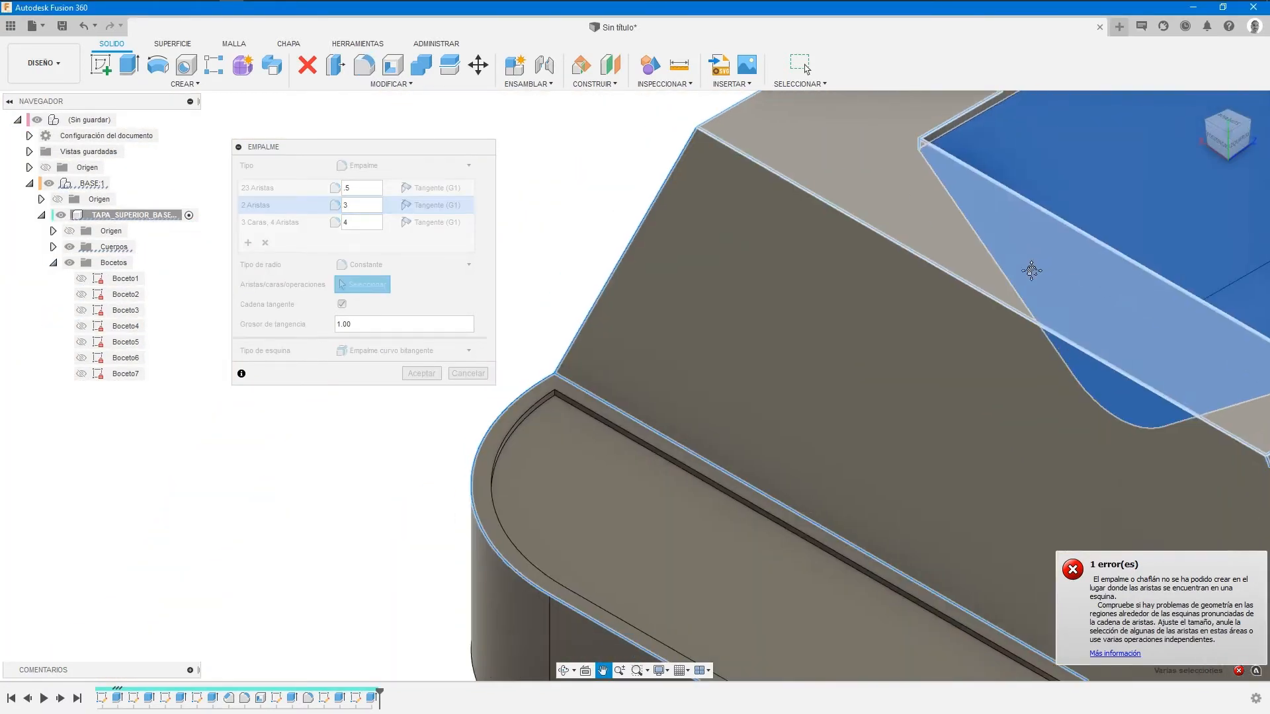
{"action": "scroll", "coordinate": [537, 455], "scroll_direction": "up", "scroll_amount": 5}
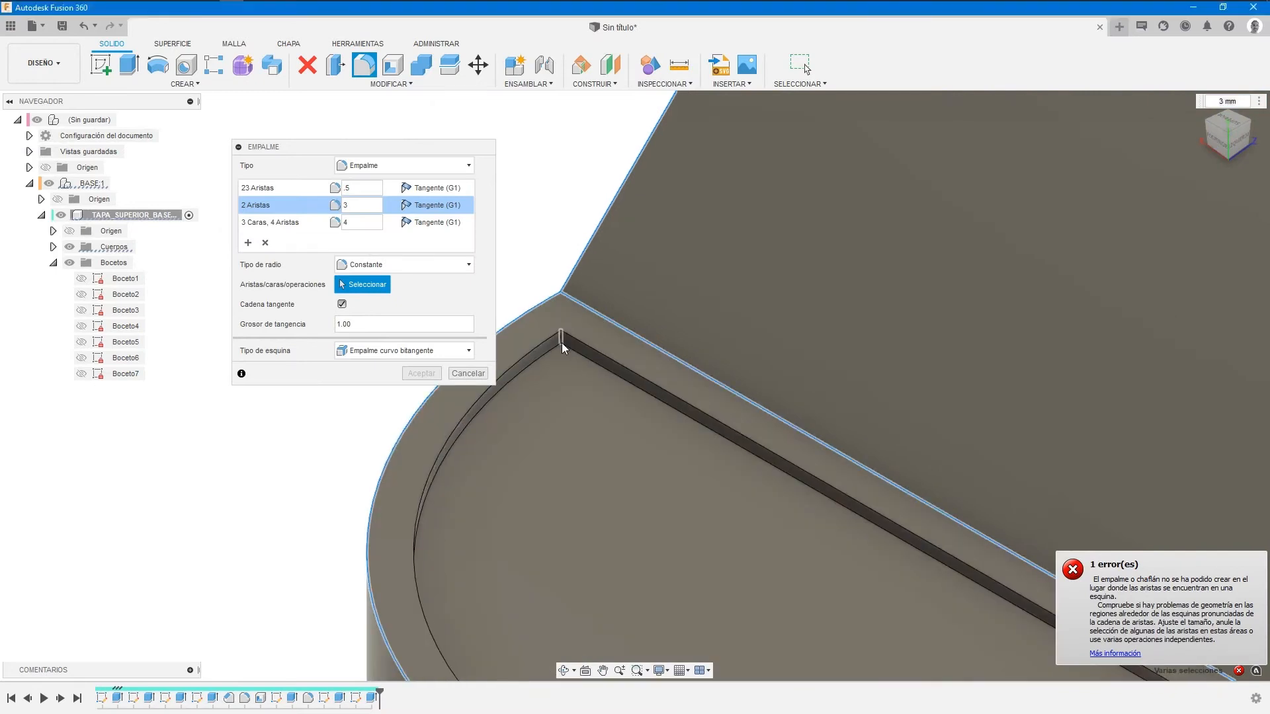
{"action": "left_click", "coordinate": [562, 342]}
{"action": "scroll", "coordinate": [564, 503], "scroll_direction": "down", "scroll_amount": 3}
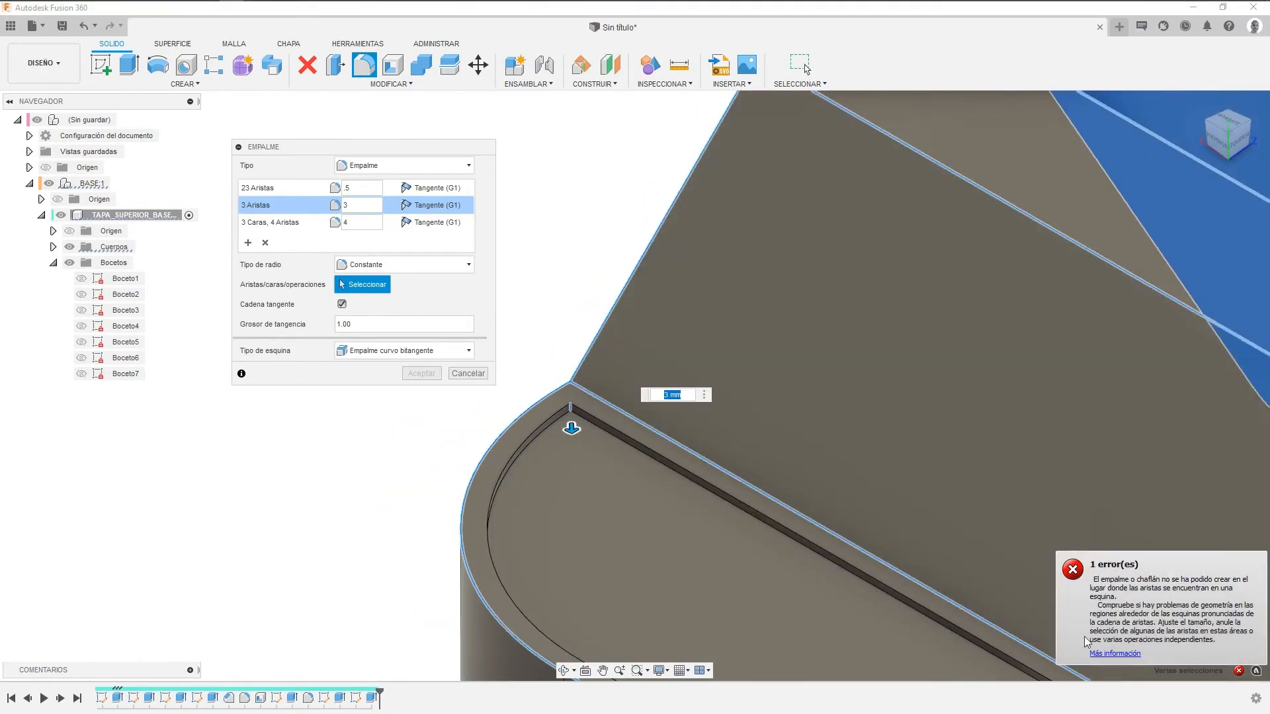
{"action": "scroll", "coordinate": [1115, 533], "scroll_direction": "down", "scroll_amount": 2}
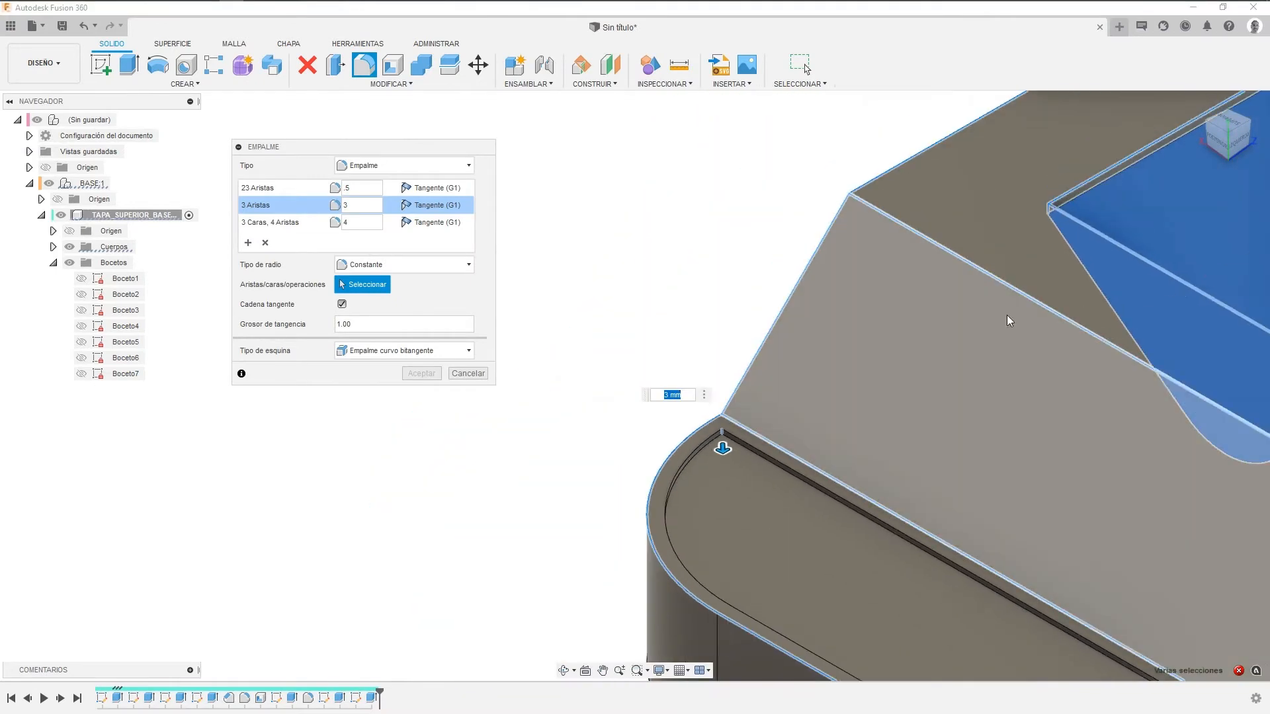
Try a 1 mm radius on the pocket's fillet set before returning it to 4 mm.
{"action": "middle_click_drag", "start_coordinate": [1007, 315], "coordinate": [454, 275]}
{"action": "scroll", "coordinate": [529, 324], "scroll_direction": "down", "scroll_amount": 1}
{"action": "scroll", "coordinate": [1035, 401], "scroll_direction": "down", "scroll_amount": 2}
{"action": "middle_click_drag", "start_coordinate": [1035, 401], "coordinate": [877, 417]}
{"action": "middle_click_drag", "start_coordinate": [979, 440], "coordinate": [805, 438]}
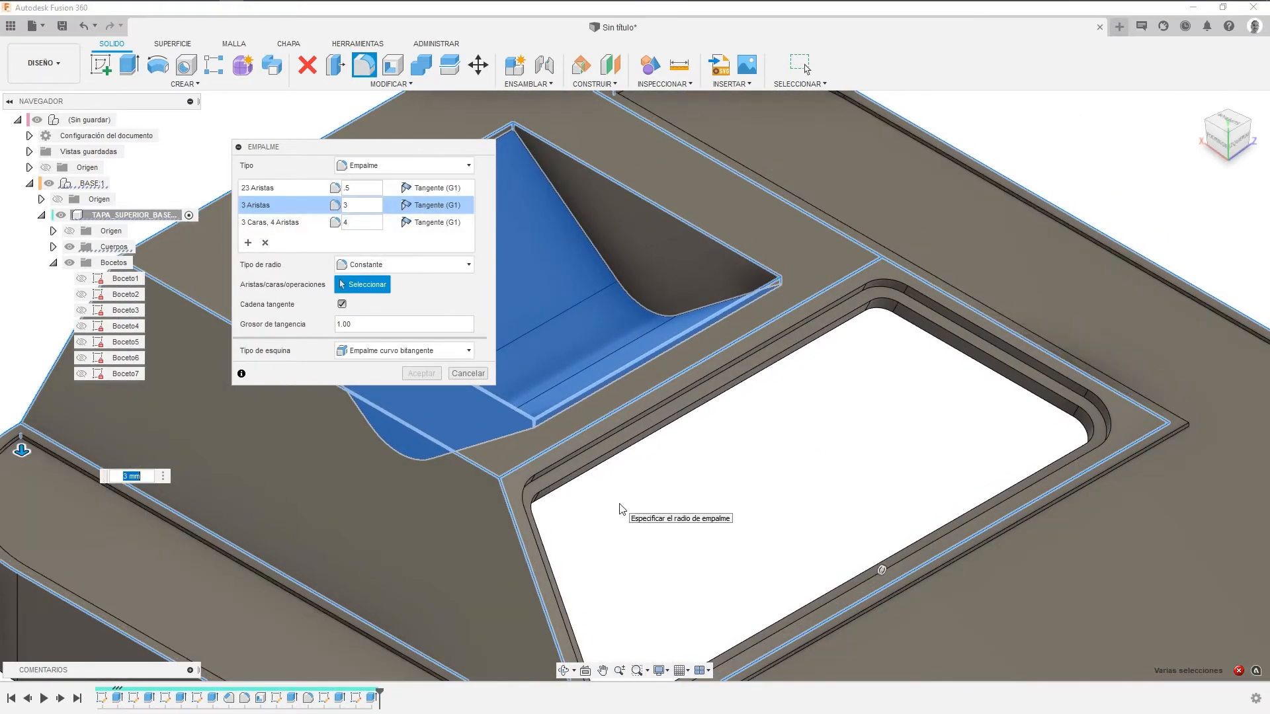
{"action": "middle_click_drag", "start_coordinate": [859, 509], "coordinate": [867, 361]}
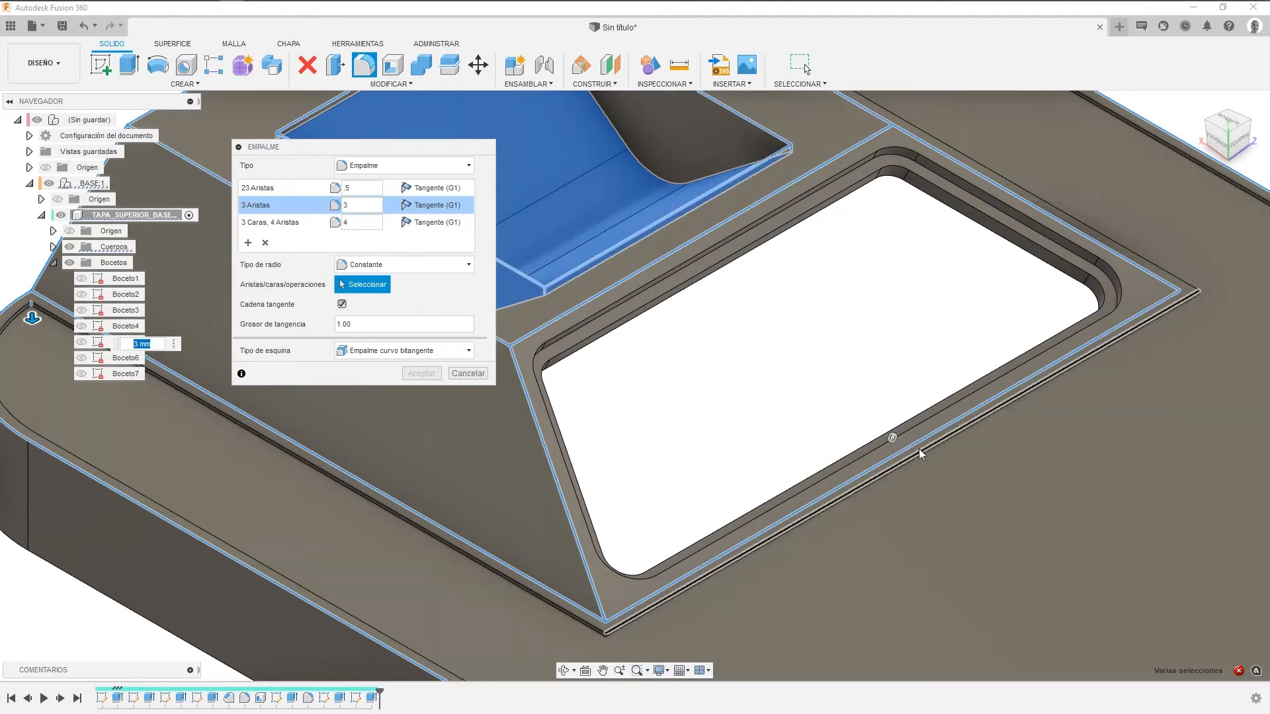
{"action": "left_click", "coordinate": [366, 206]}
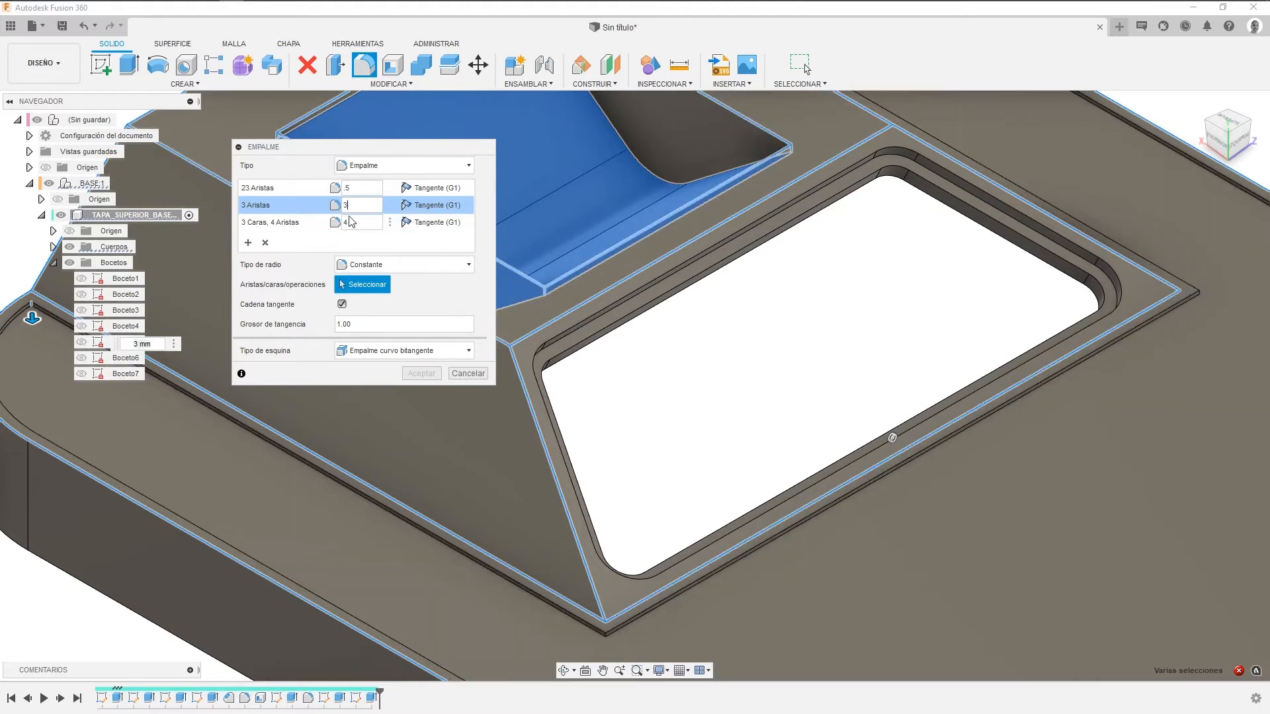
{"action": "key", "text": "Tab"}
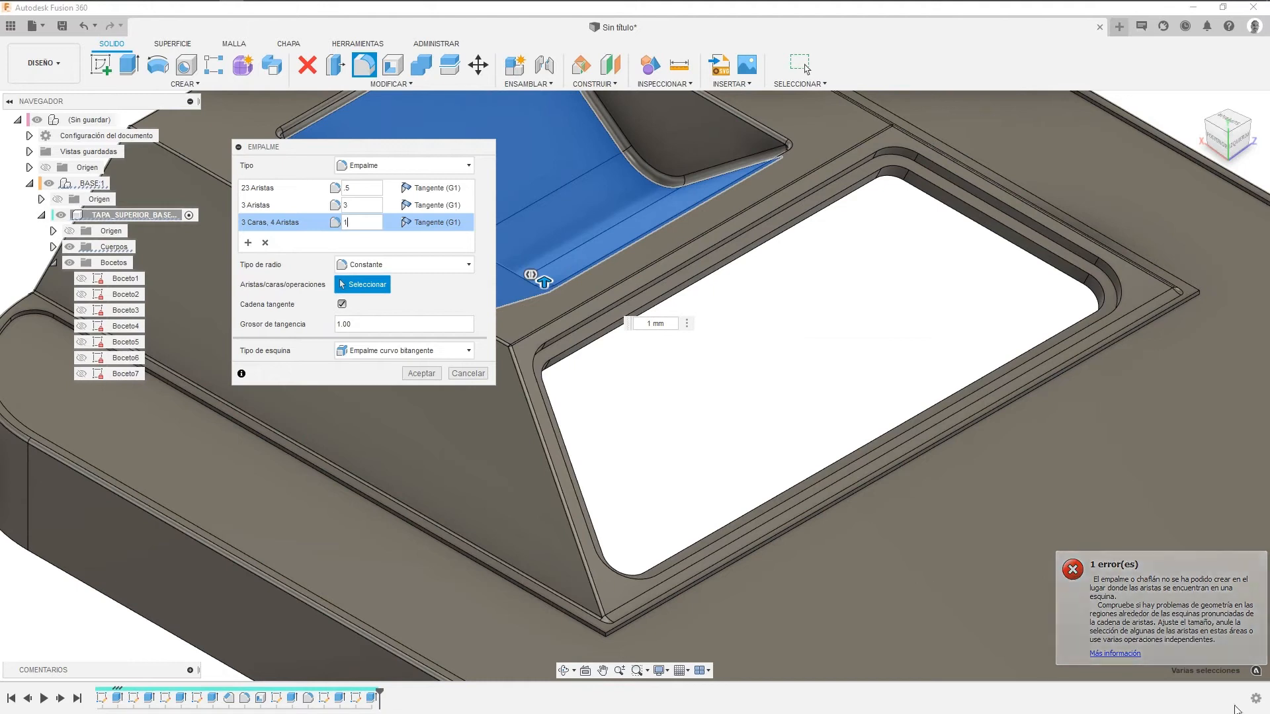
{"action": "middle_click_drag", "start_coordinate": [785, 346], "coordinate": [1027, 459]}
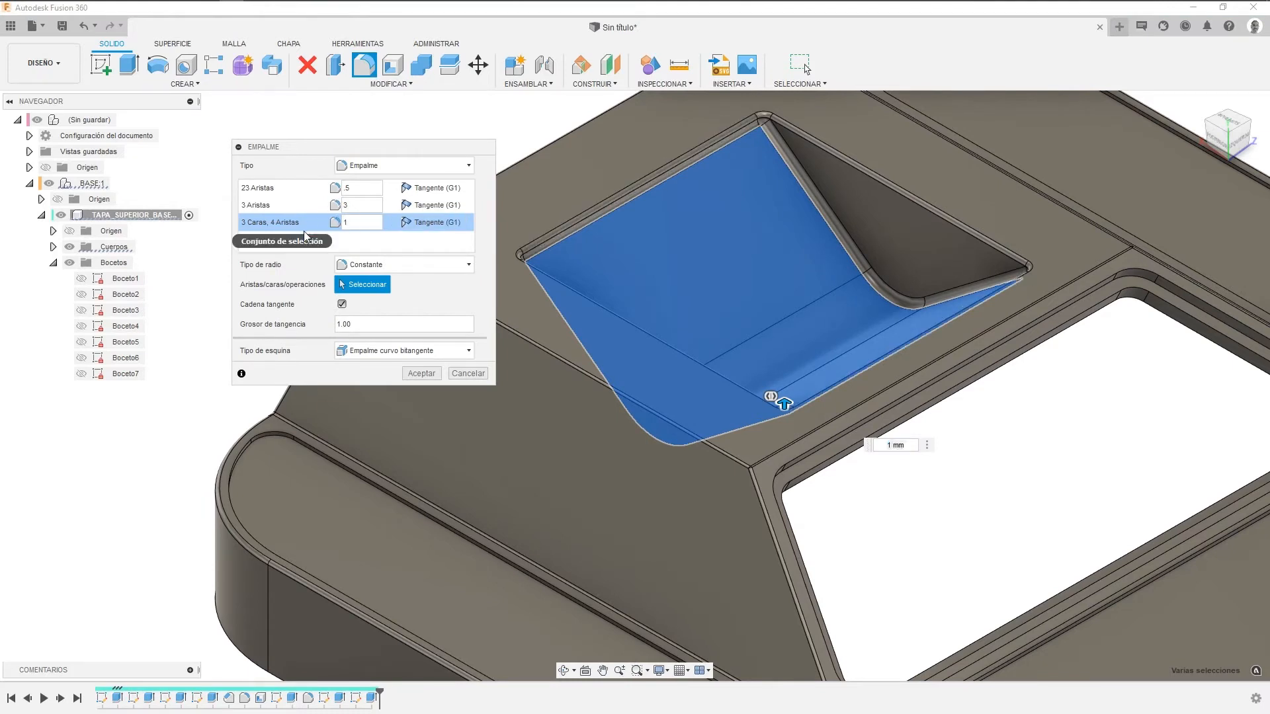
{"action": "type", "text": "4"}
Remove the four short vertical corner edges from the pocket's 4 mm fillet set, keeping only its faces selected.
{"action": "scroll", "coordinate": [744, 122], "scroll_direction": "up", "scroll_amount": 3}
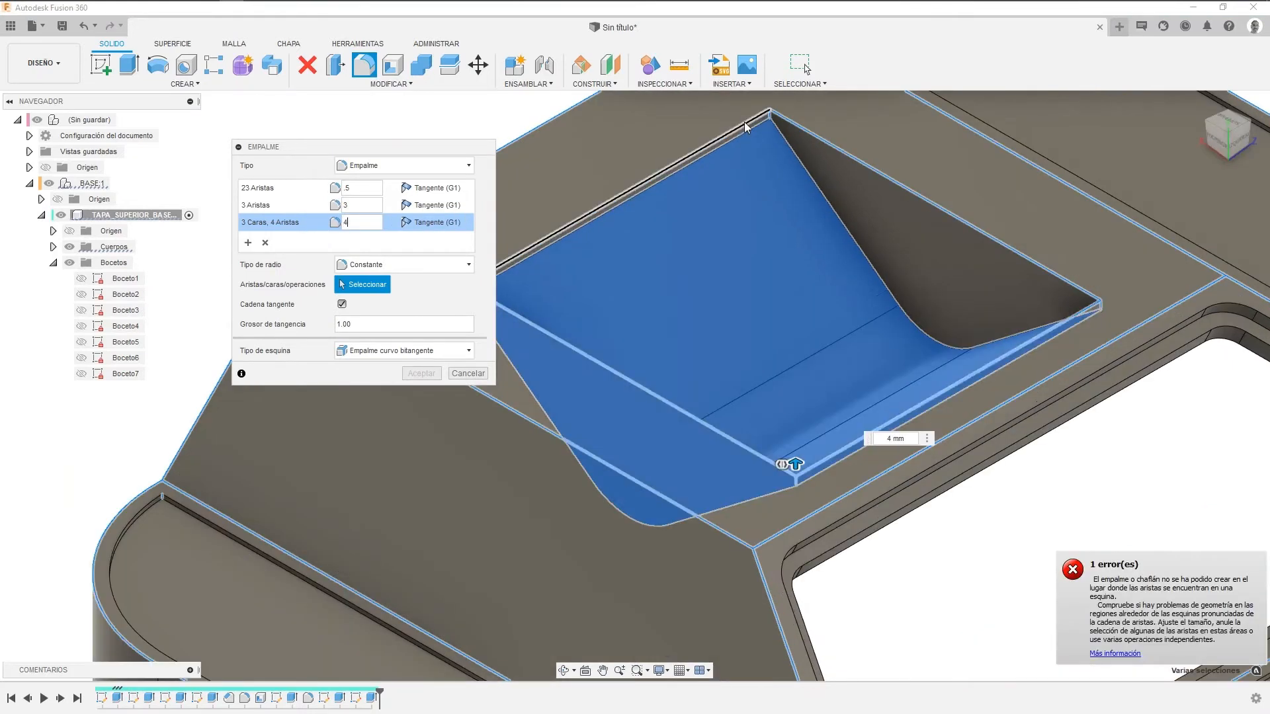
{"action": "scroll", "coordinate": [767, 189], "scroll_direction": "up", "scroll_amount": 5}
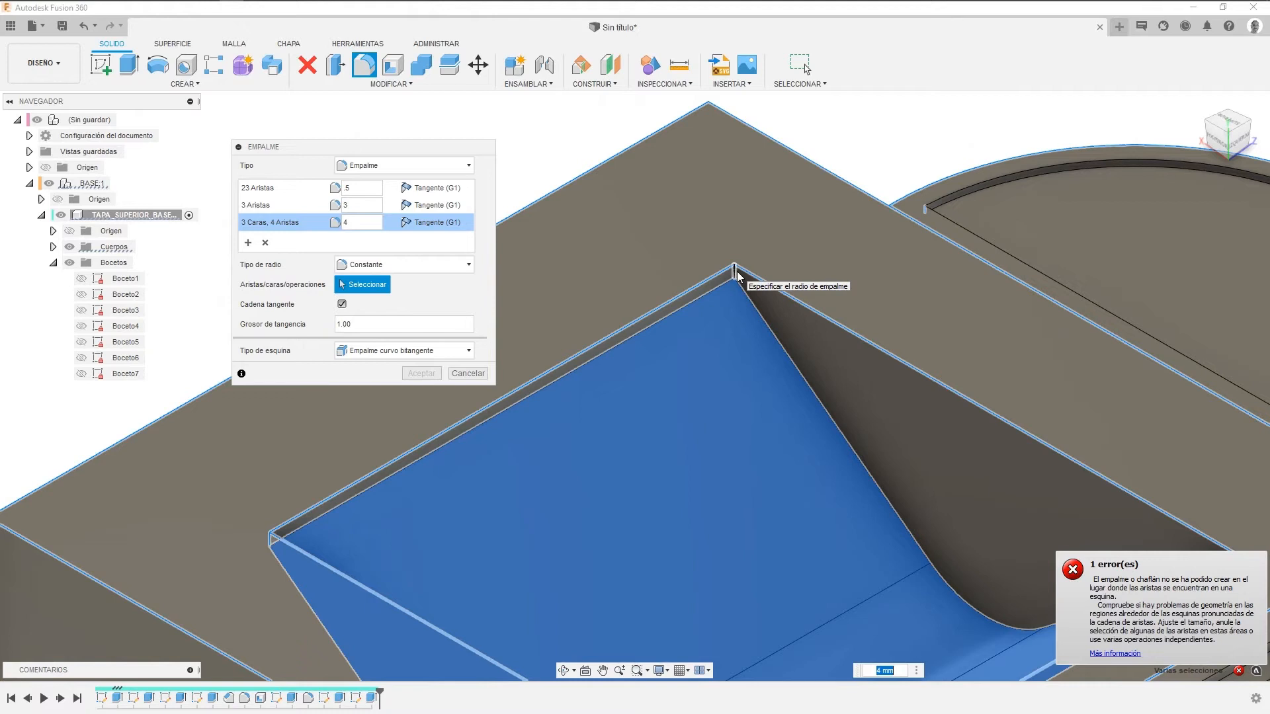
{"action": "left_click", "coordinate": [737, 272]}
{"action": "middle_click_drag", "start_coordinate": [570, 471], "coordinate": [994, 256]}
{"action": "left_click", "coordinate": [695, 324]}
{"action": "middle_click_drag", "start_coordinate": [1095, 336], "coordinate": [513, 192]}
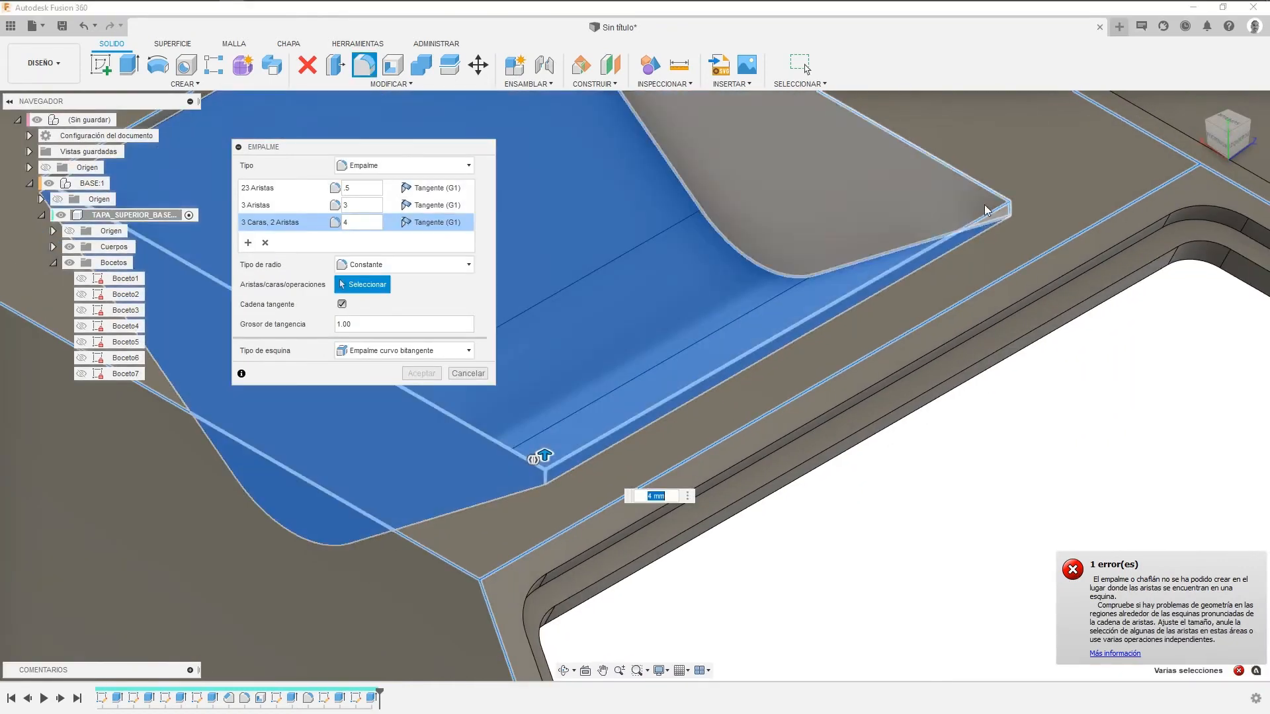
{"action": "left_click", "coordinate": [1011, 209]}
{"action": "middle_click_drag", "start_coordinate": [554, 487], "coordinate": [854, 362]}
{"action": "left_click", "coordinate": [845, 361]}
{"action": "scroll", "coordinate": [886, 360], "scroll_direction": "down", "scroll_amount": 5}
{"action": "middle_click_drag", "start_coordinate": [1120, 425], "coordinate": [932, 484]}
{"action": "middle_click_drag", "start_coordinate": [879, 340], "coordinate": [1056, 404]}
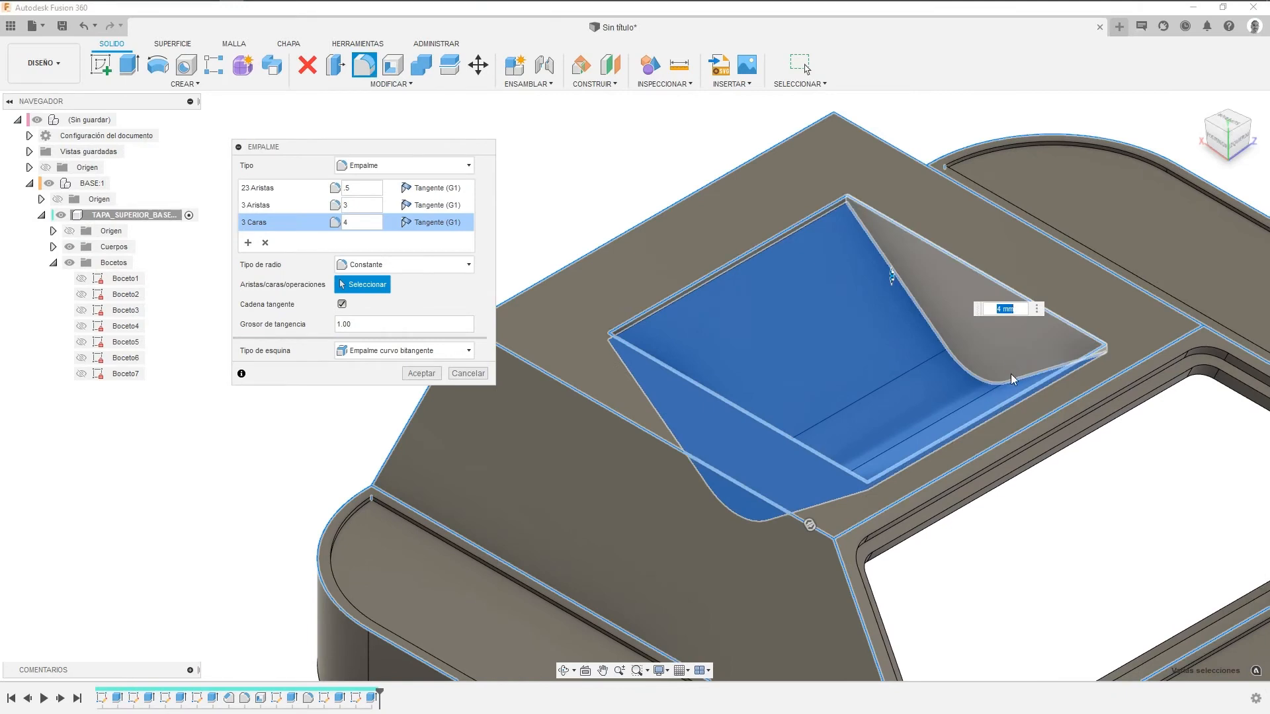
{"action": "left_click", "coordinate": [1011, 377]}
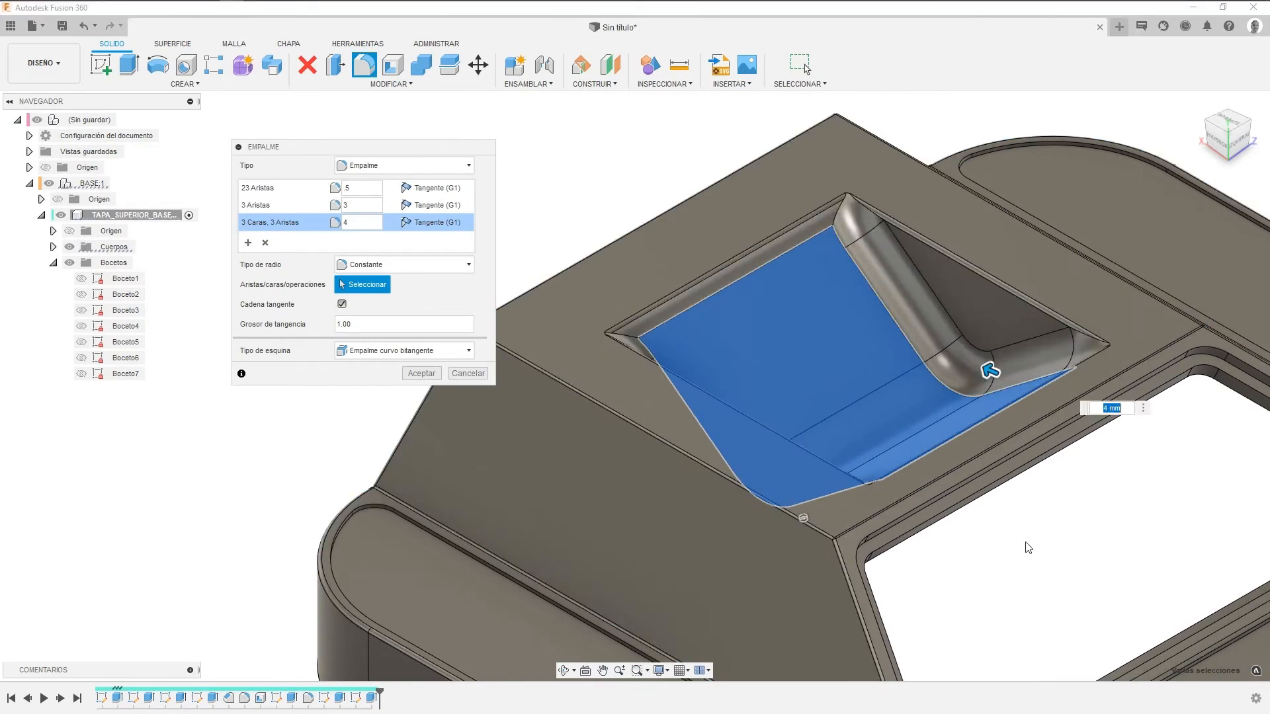
{"action": "left_click", "coordinate": [960, 369]}
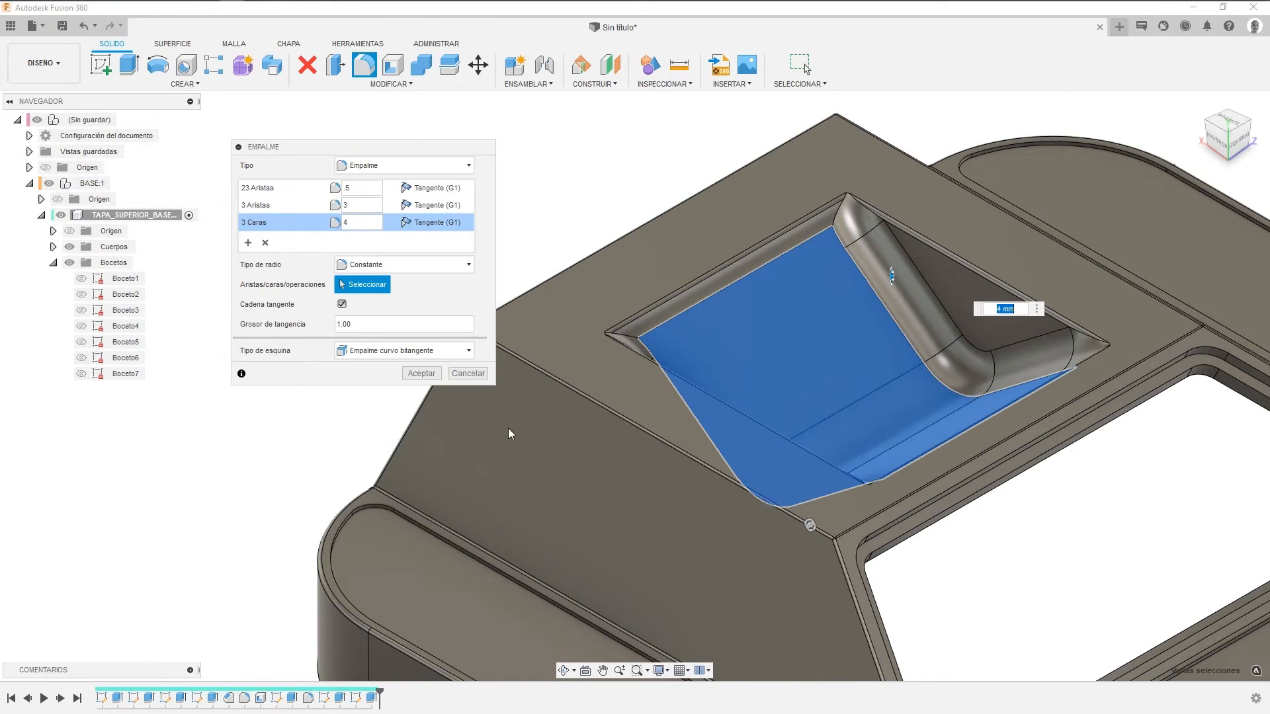
Replace the pocket's face-based fillet set with a new 4 mm set on one of its short vertical corner edges.
{"action": "left_click", "coordinate": [265, 243]}
{"action": "middle_click_drag", "start_coordinate": [1070, 562], "coordinate": [901, 519]}
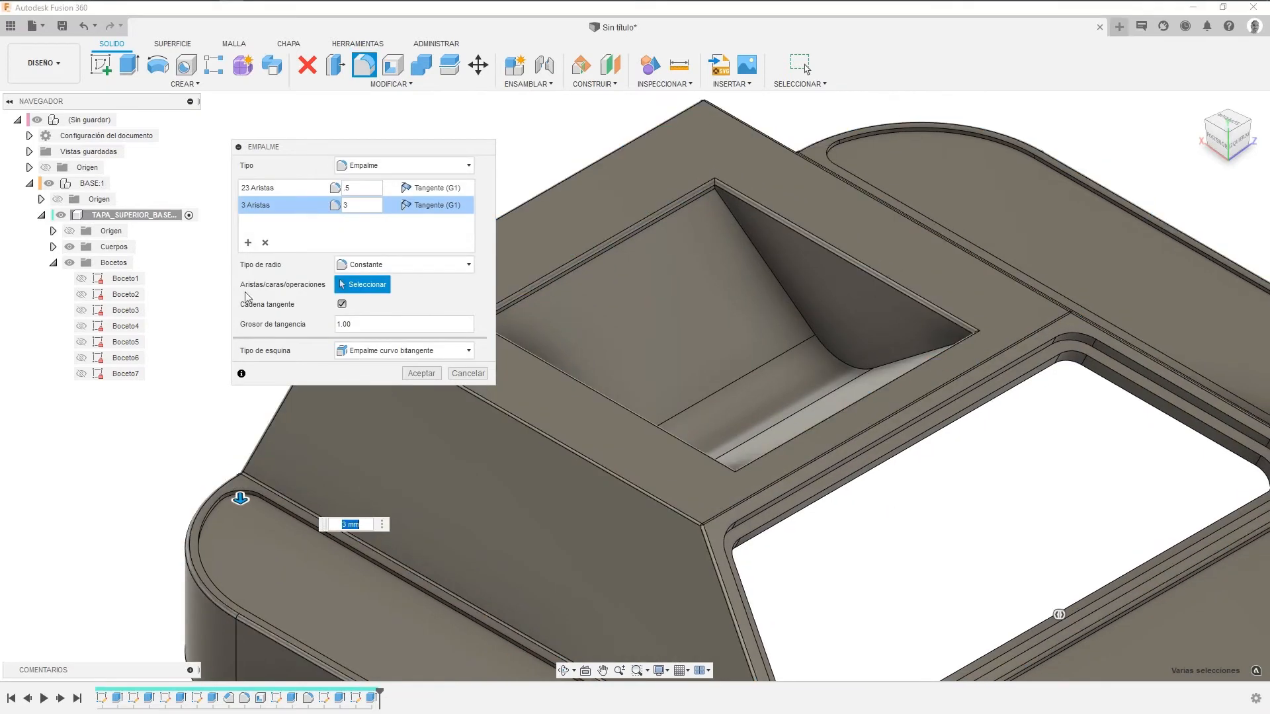
{"action": "left_click", "coordinate": [250, 244]}
{"action": "scroll", "coordinate": [717, 189], "scroll_direction": "up", "scroll_amount": 5}
{"action": "left_click", "coordinate": [709, 164]}
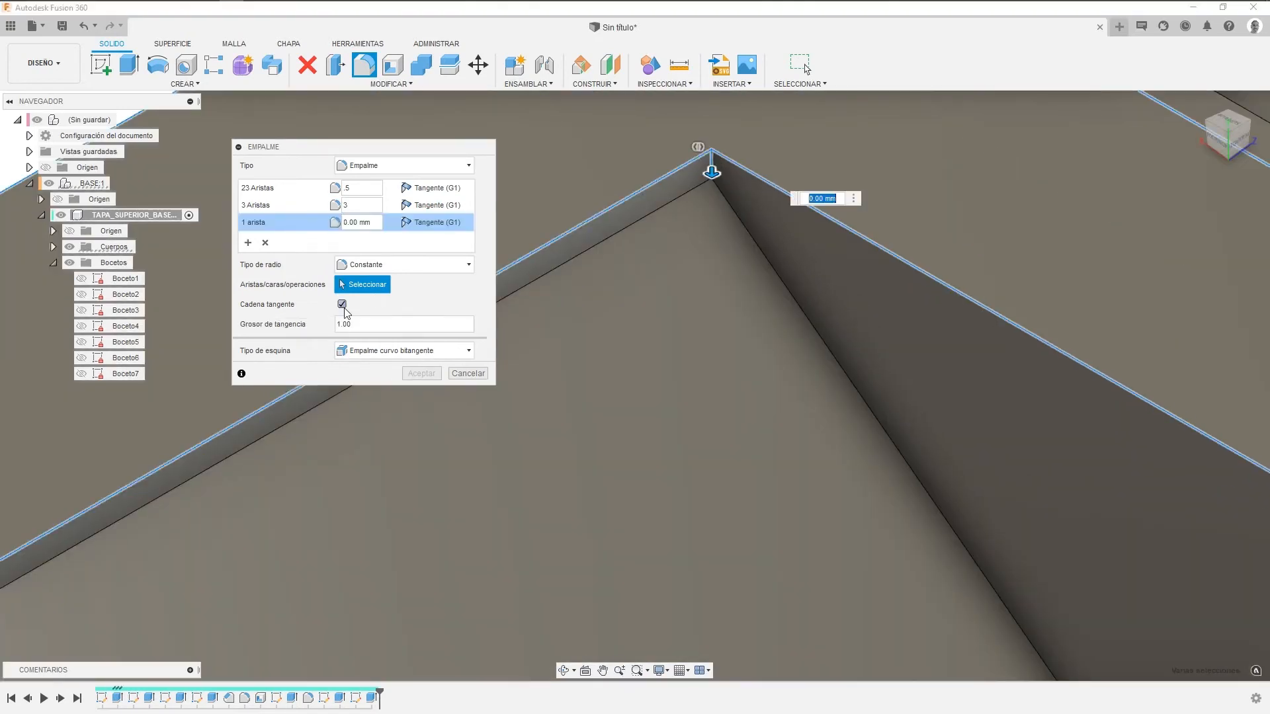
{"action": "type", "text": "4"}
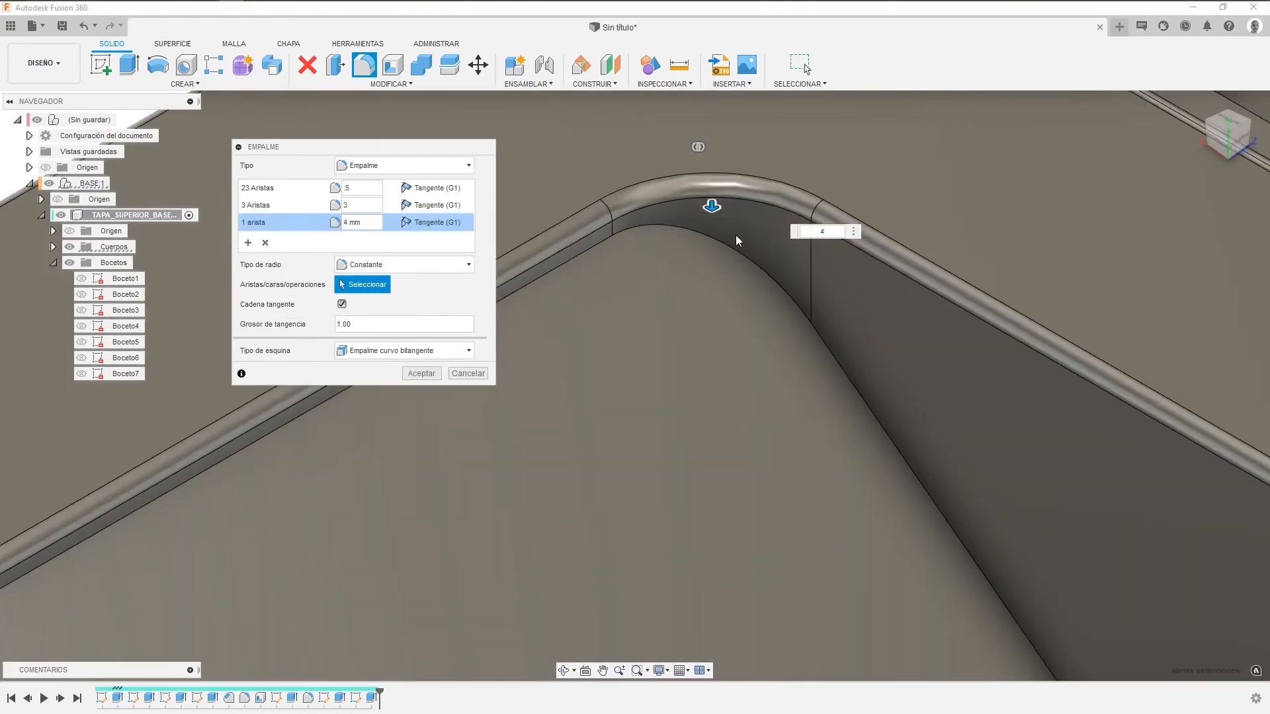
{"action": "scroll", "coordinate": [777, 408], "scroll_direction": "down", "scroll_amount": 3}
{"action": "scroll", "coordinate": [774, 417], "scroll_direction": "down", "scroll_amount": 3}
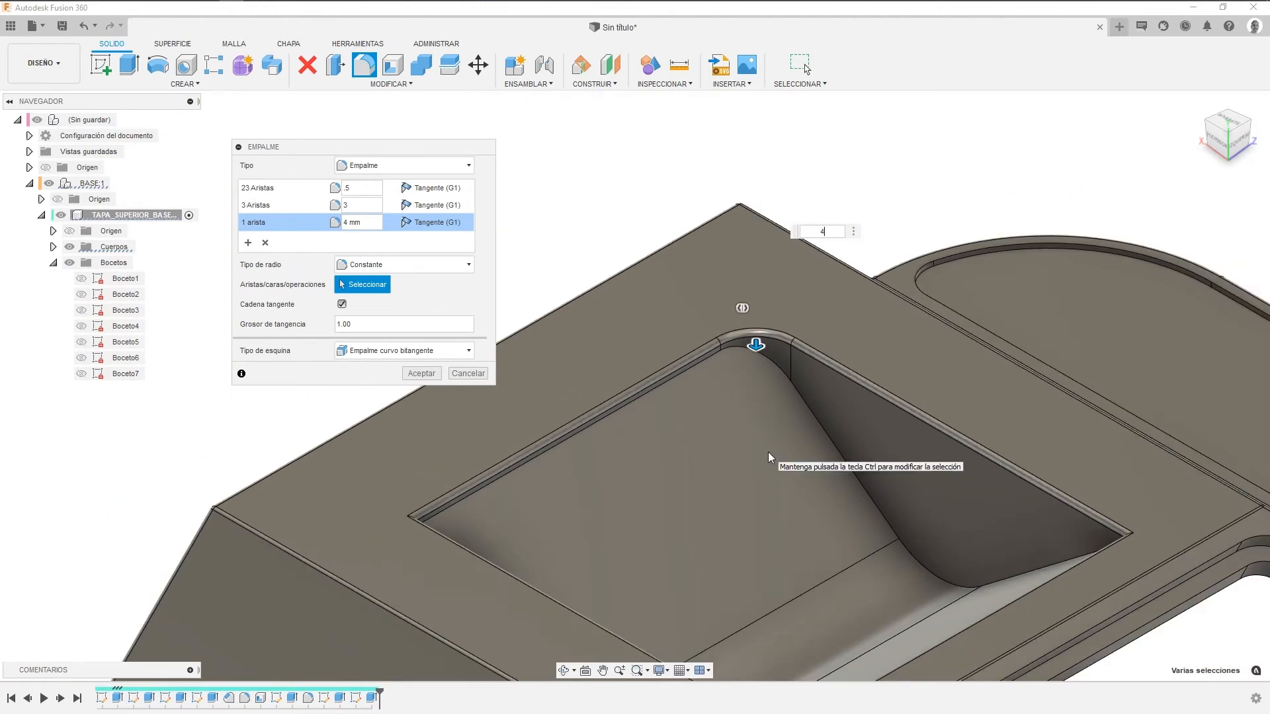
Add the short vertical edge at the other end of the same triangular pocket wall to the 4 mm fillet set.
{"action": "middle_click_drag", "start_coordinate": [858, 479], "coordinate": [1176, 427], "text": "shift"}
{"action": "scroll", "coordinate": [1158, 383], "scroll_direction": "up", "scroll_amount": 3}
{"action": "scroll", "coordinate": [1134, 361], "scroll_direction": "up", "scroll_amount": 3}
{"action": "middle_click_drag", "start_coordinate": [1116, 351], "coordinate": [860, 442]}
{"action": "scroll", "coordinate": [904, 379], "scroll_direction": "up", "scroll_amount": 3}
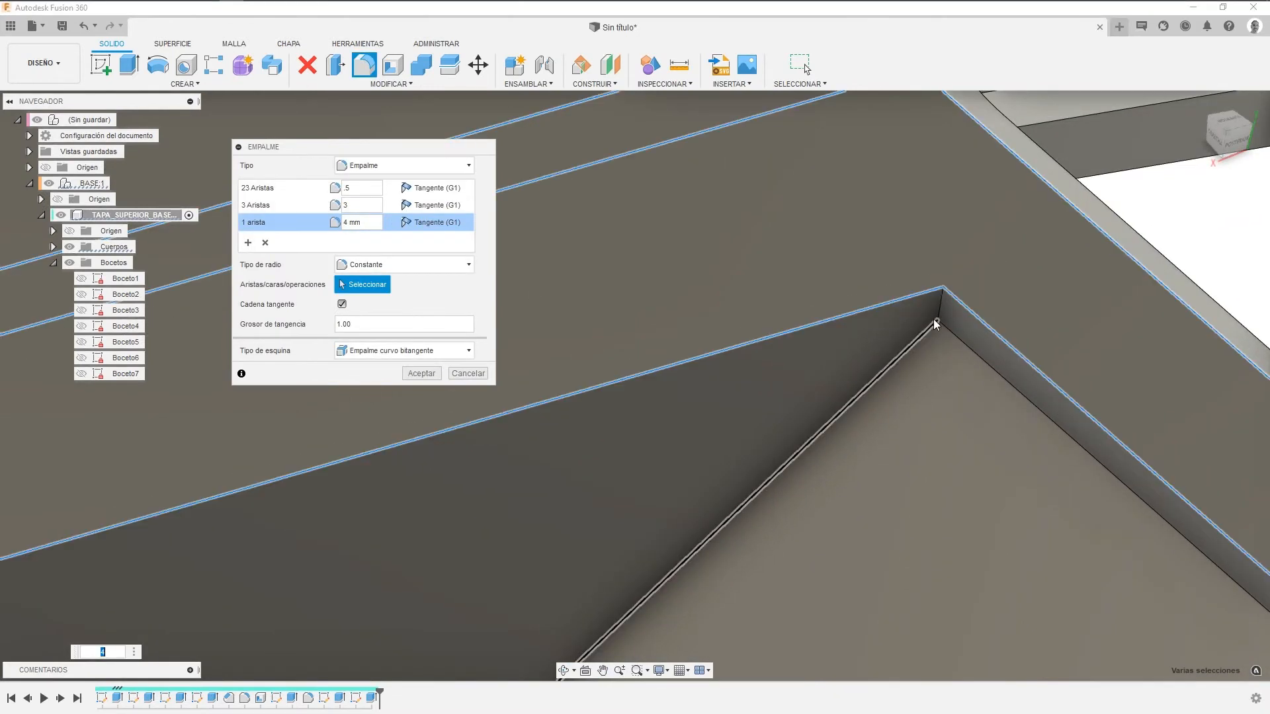
{"action": "left_click", "coordinate": [935, 315]}
{"action": "scroll", "coordinate": [899, 386], "scroll_direction": "down", "scroll_amount": 3}
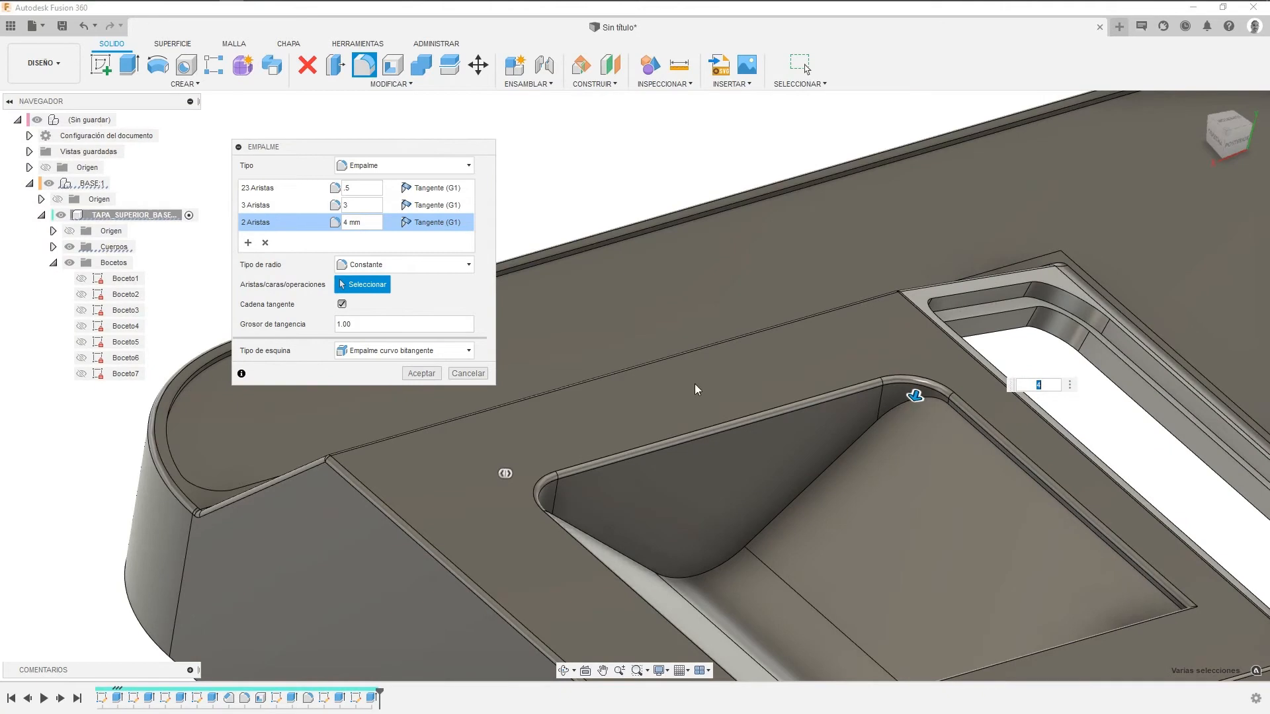
Add the pocket's remaining window-side short vertical corner edge to the 4 mm fillet set.
{"action": "middle_click_drag", "start_coordinate": [857, 475], "coordinate": [1023, 529], "text": "shift"}
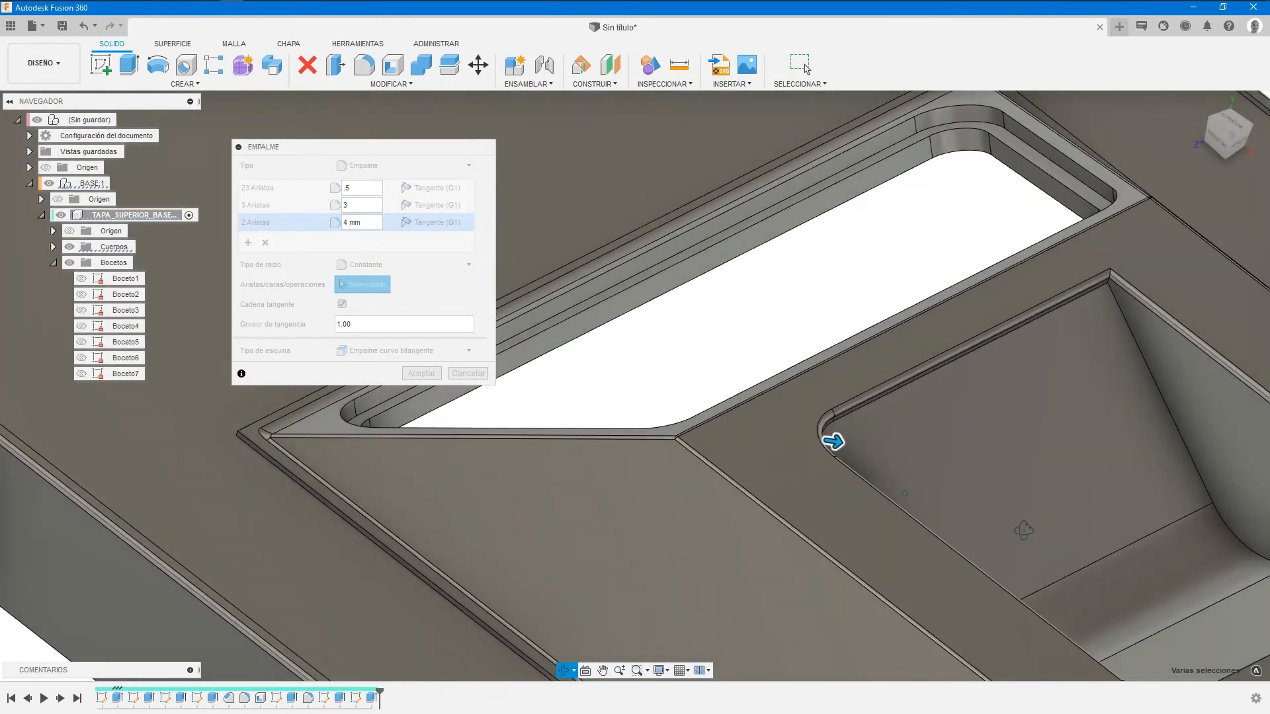
{"action": "middle_click_drag", "start_coordinate": [1126, 415], "coordinate": [910, 453]}
{"action": "scroll", "coordinate": [852, 396], "scroll_direction": "up", "scroll_amount": 5}
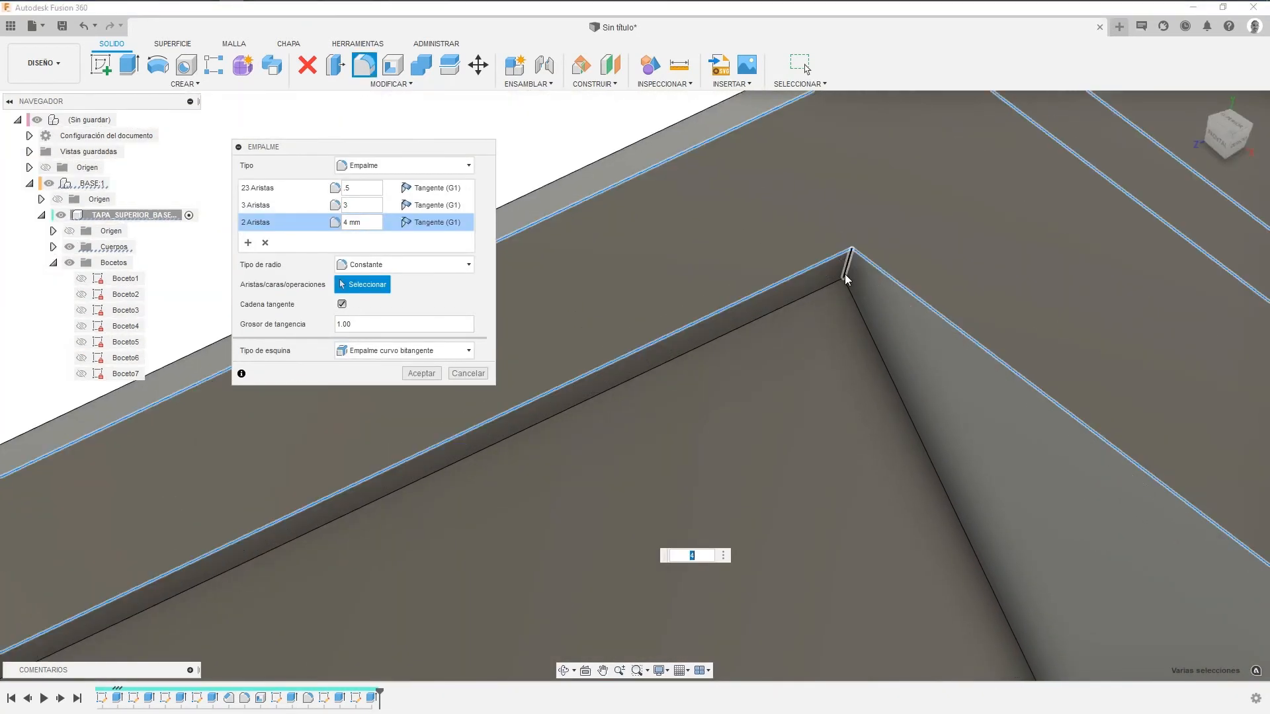
{"action": "left_click", "coordinate": [844, 274]}
{"action": "scroll", "coordinate": [837, 276], "scroll_direction": "down", "scroll_amount": 4}
Add the pocket's last short vertical corner edge to the 4 mm fillet set and apply the multi-radius fillet.
{"action": "middle_click_drag", "start_coordinate": [895, 527], "coordinate": [743, 425], "text": "shift"}
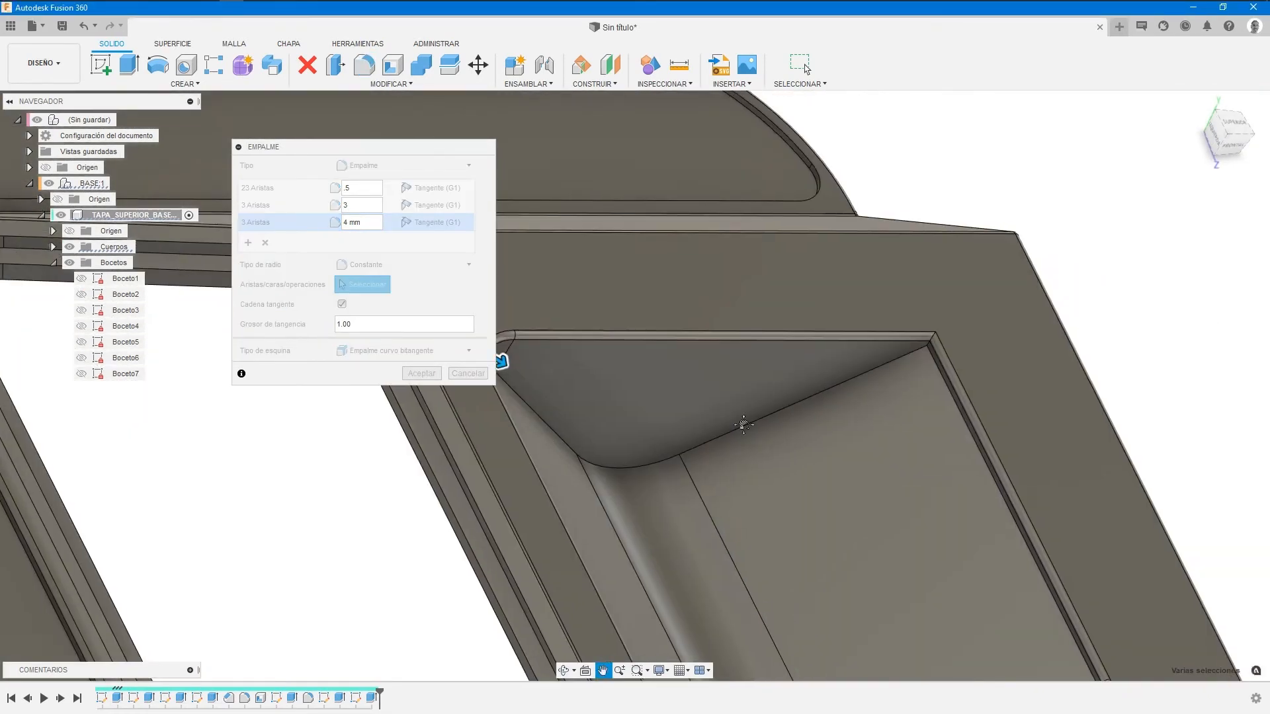
{"action": "scroll", "coordinate": [950, 374], "scroll_direction": "up", "scroll_amount": 4}
{"action": "left_click", "coordinate": [929, 337]}
{"action": "scroll", "coordinate": [787, 395], "scroll_direction": "down", "scroll_amount": 5}
{"action": "middle_click_drag", "start_coordinate": [754, 454], "coordinate": [864, 473]}
{"action": "left_click", "coordinate": [1198, 104]}
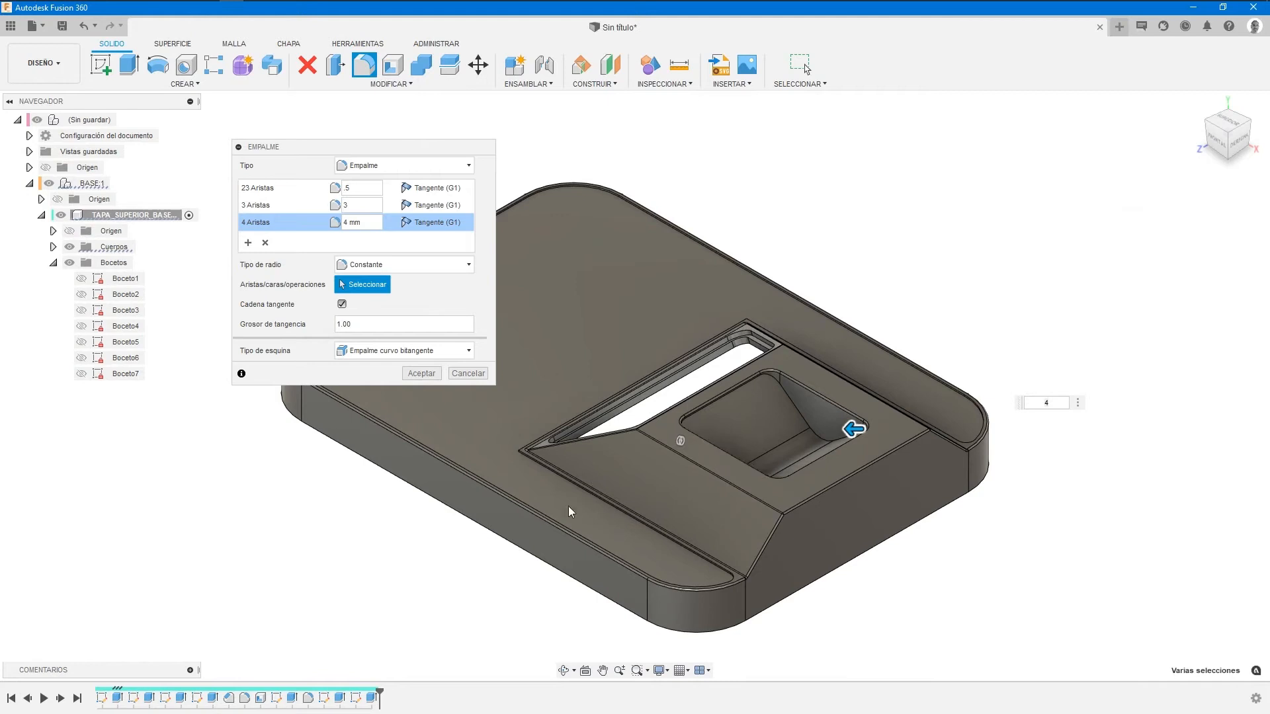
{"action": "left_click", "coordinate": [421, 374]}
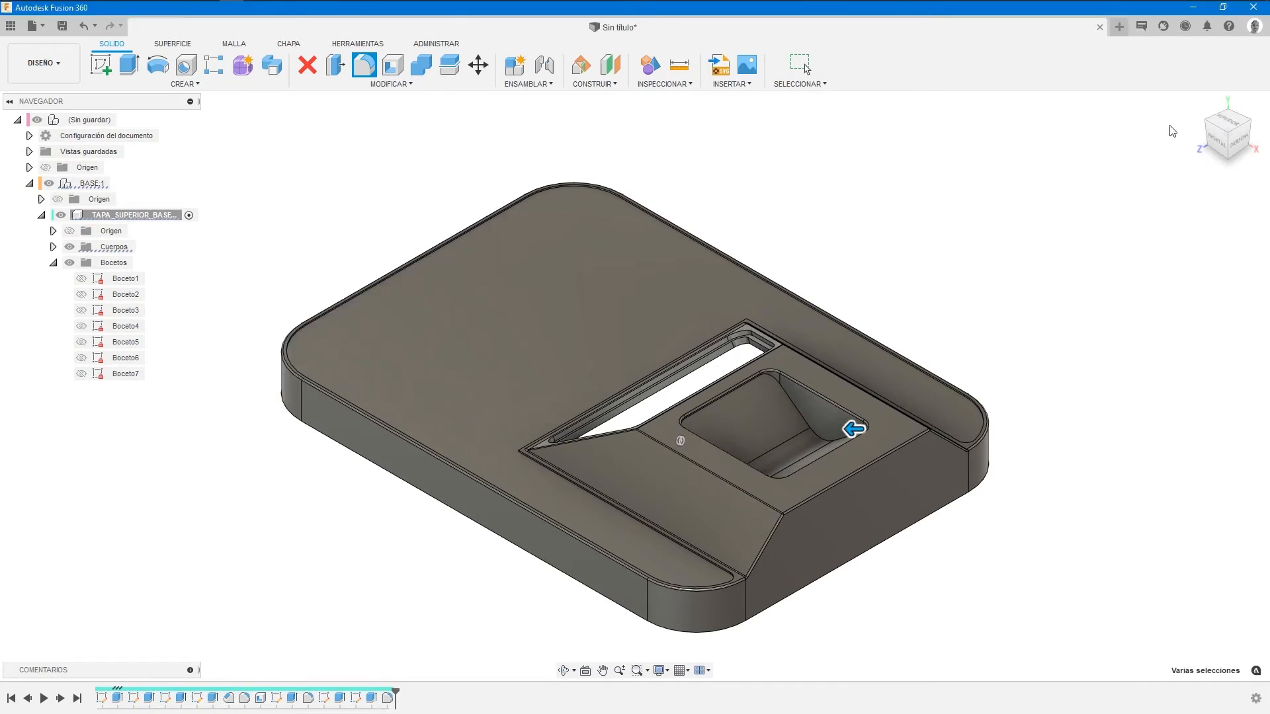
{"action": "left_click", "coordinate": [1205, 127]}
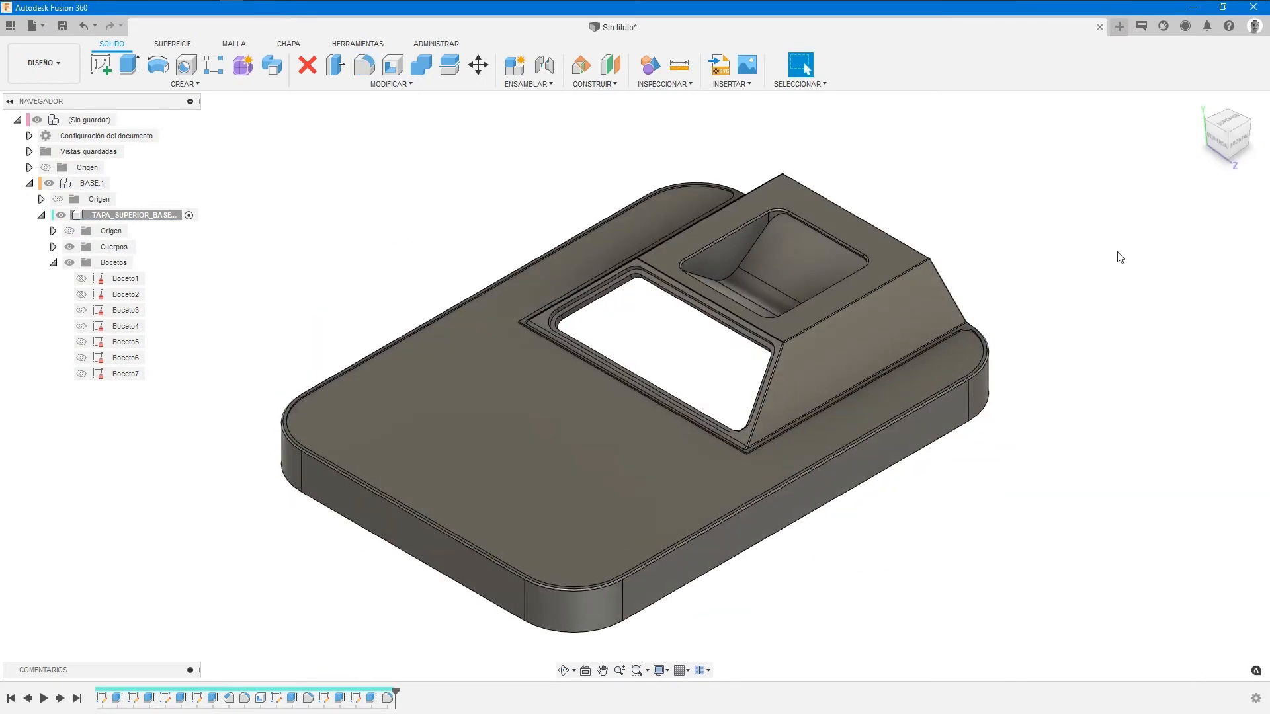
Add another edge set to the last fillet with a 3.5 mm radius, covering the inner edge chains on both sides of the recess.
{"action": "mouse_move", "coordinate": [1057, 505]}
{"action": "middle_mouse_down"}
{"action": "mouse_move", "coordinate": [1035, 554]}
{"action": "mouse_move", "coordinate": [1081, 510]}
{"action": "middle_mouse_up"}
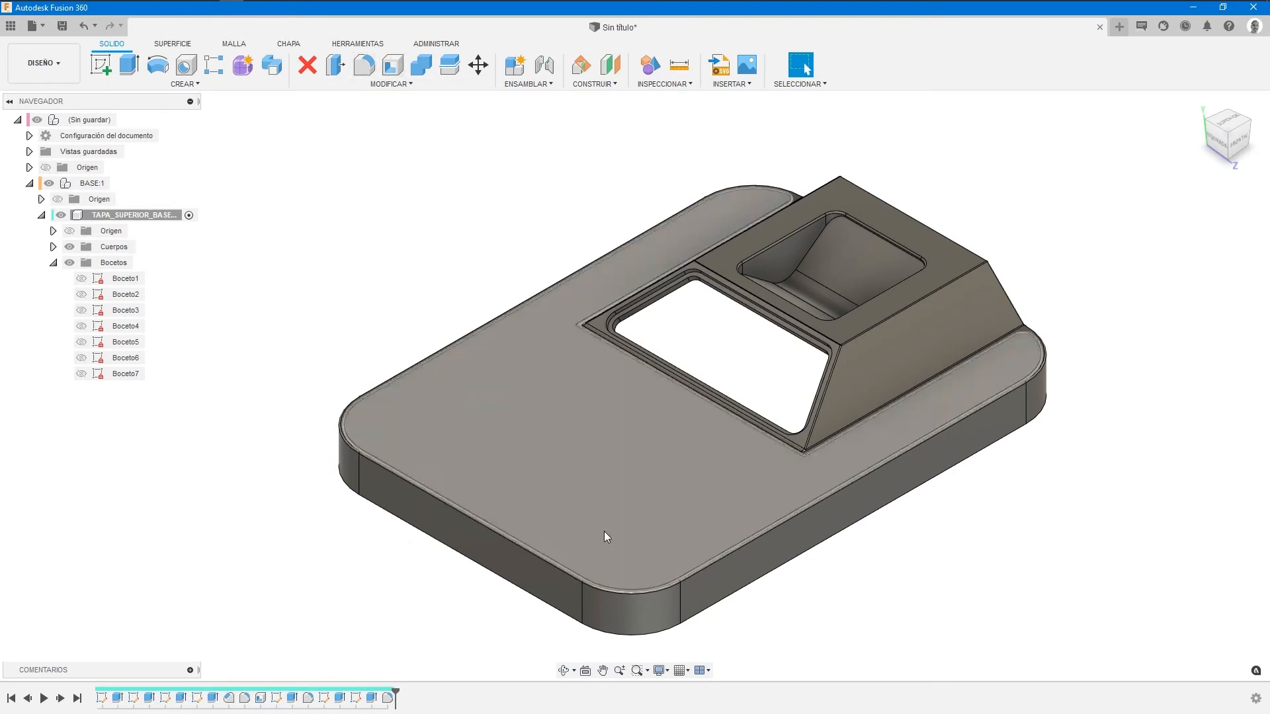
{"action": "double_click", "coordinate": [389, 697]}
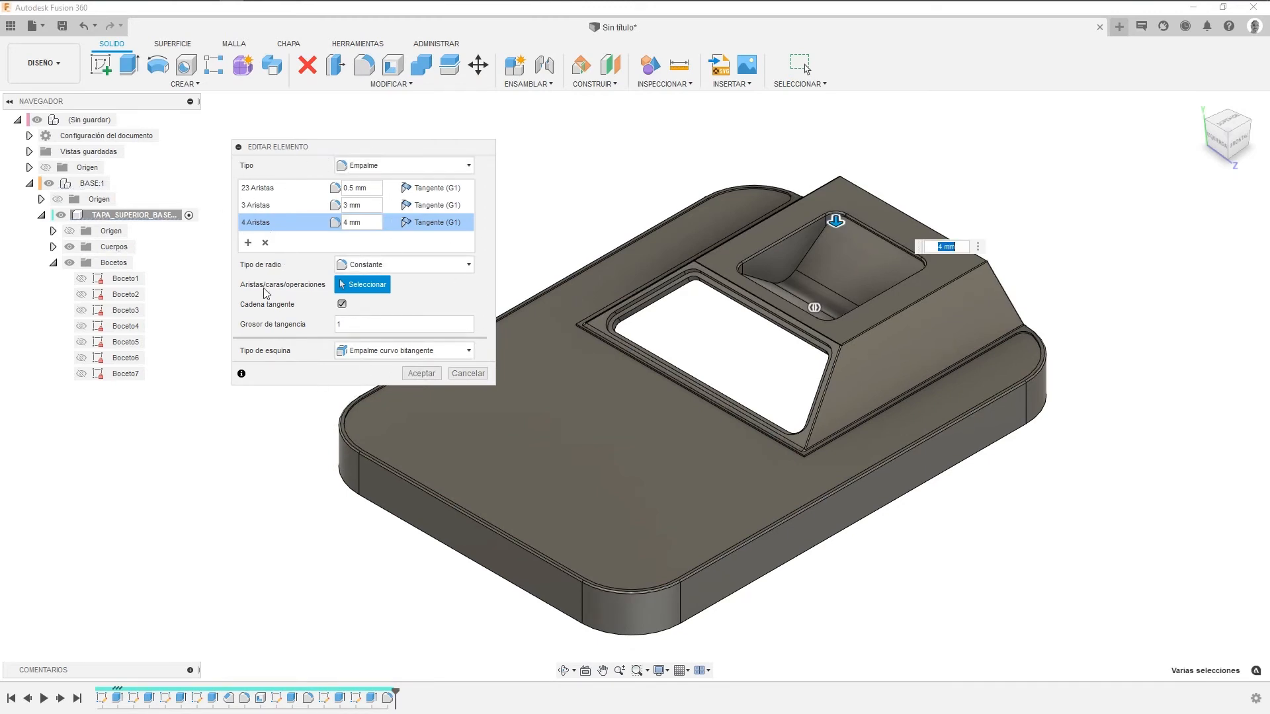
{"action": "left_click", "coordinate": [249, 243]}
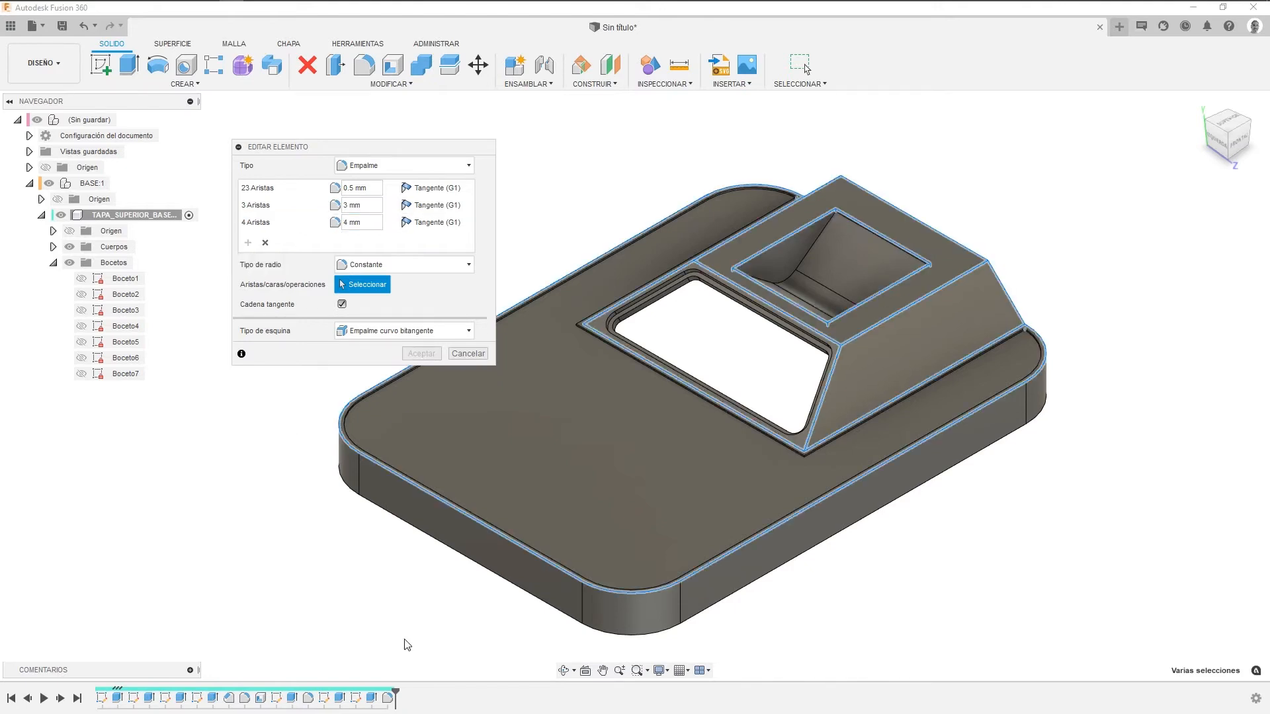
{"action": "left_click", "coordinate": [819, 242]}
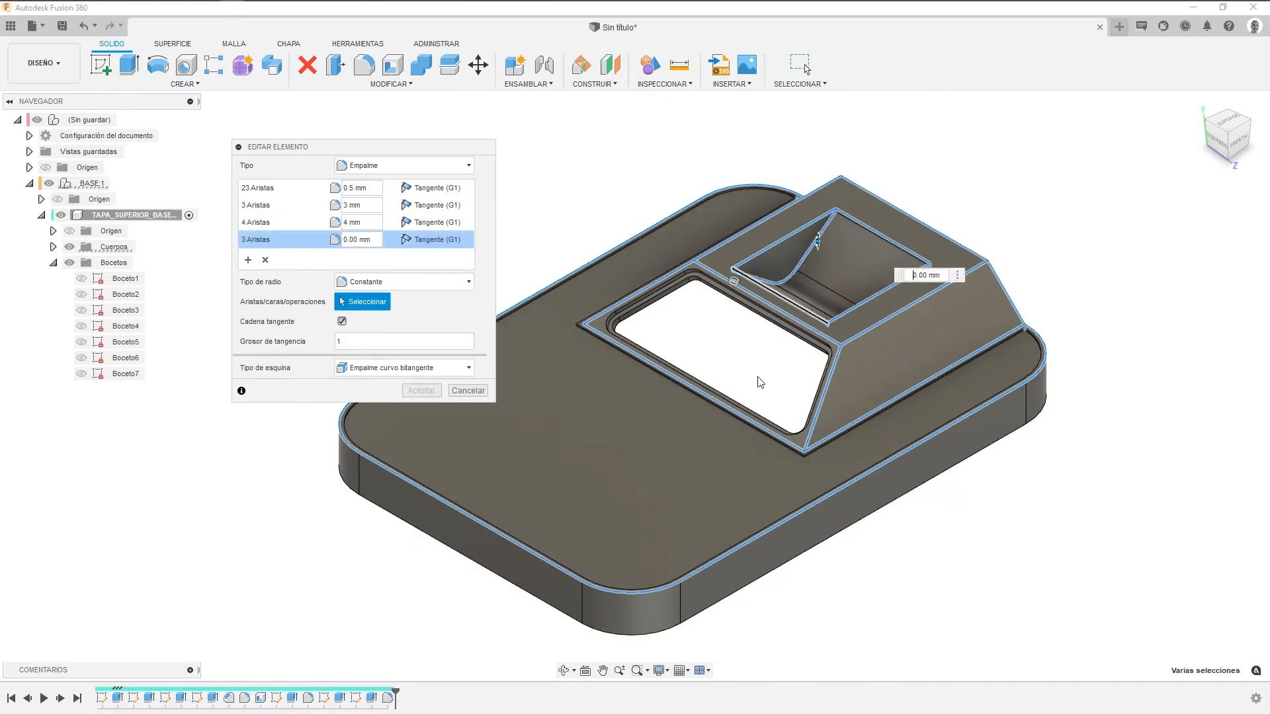
{"action": "left_click", "coordinate": [1208, 124]}
{"action": "middle_click_drag", "start_coordinate": [765, 354], "coordinate": [948, 462]}
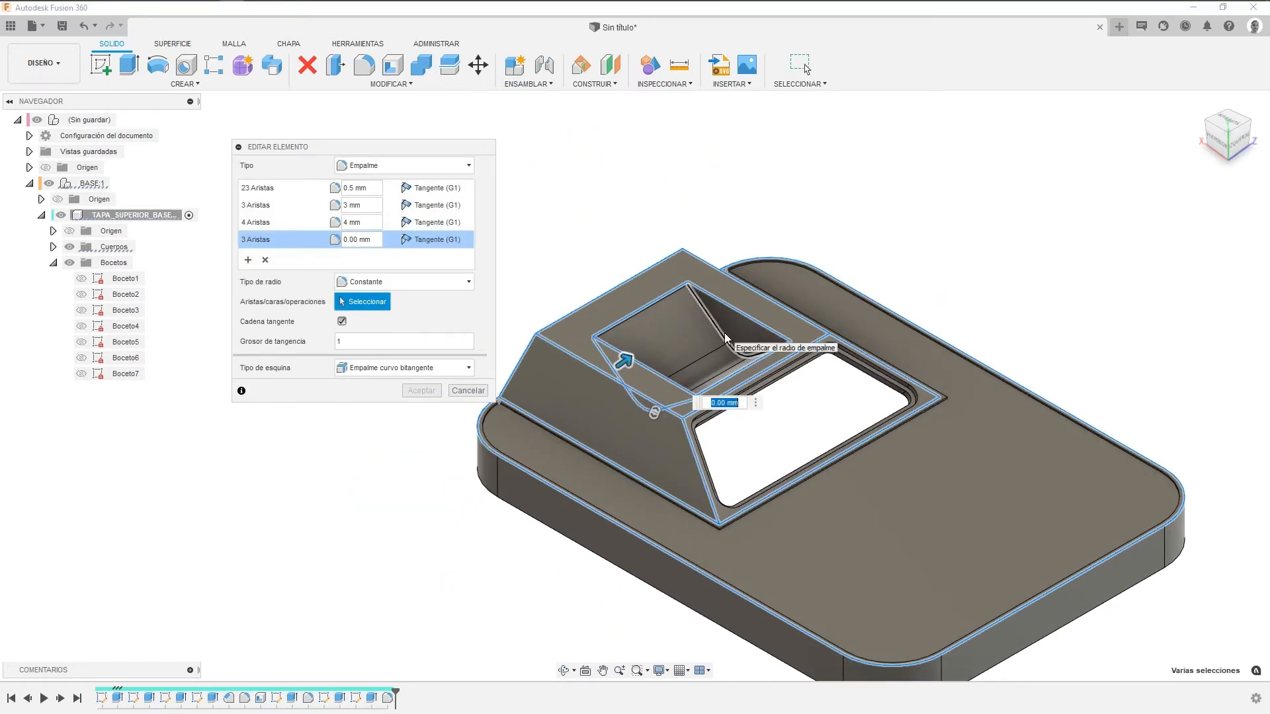
{"action": "left_click", "coordinate": [719, 333]}
{"action": "left_click", "coordinate": [359, 240]}
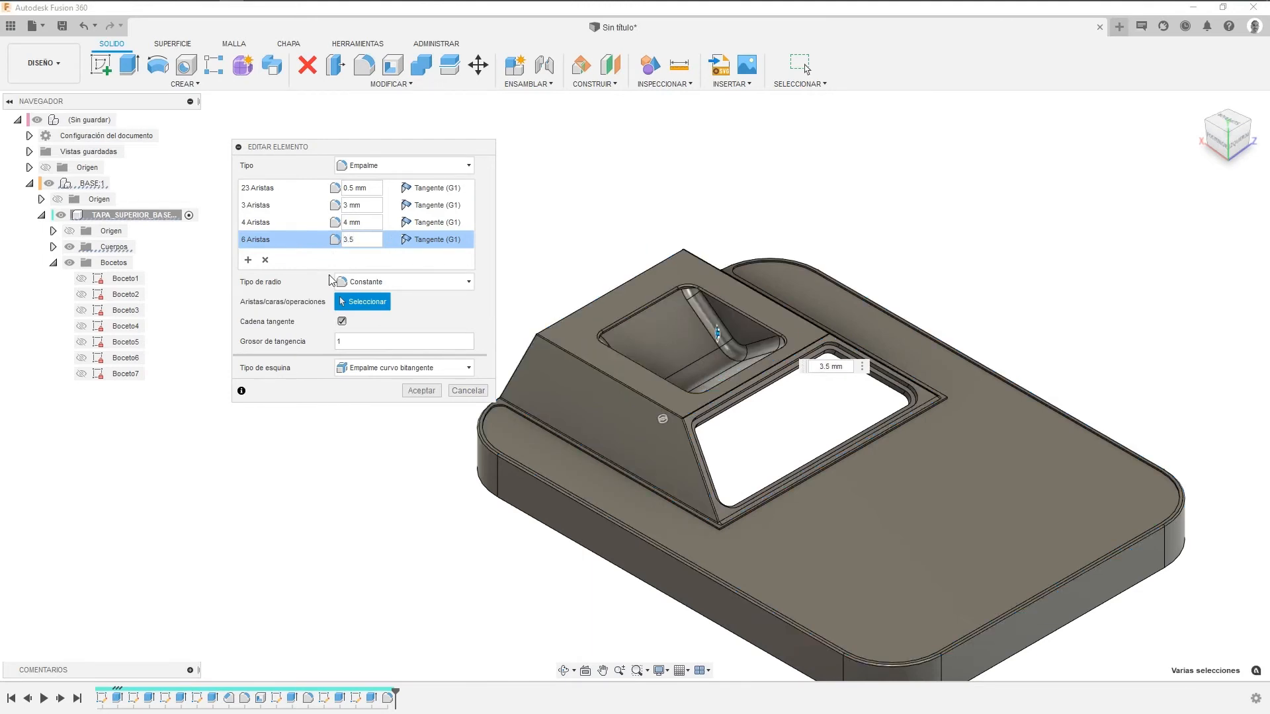
{"action": "left_click", "coordinate": [421, 390]}
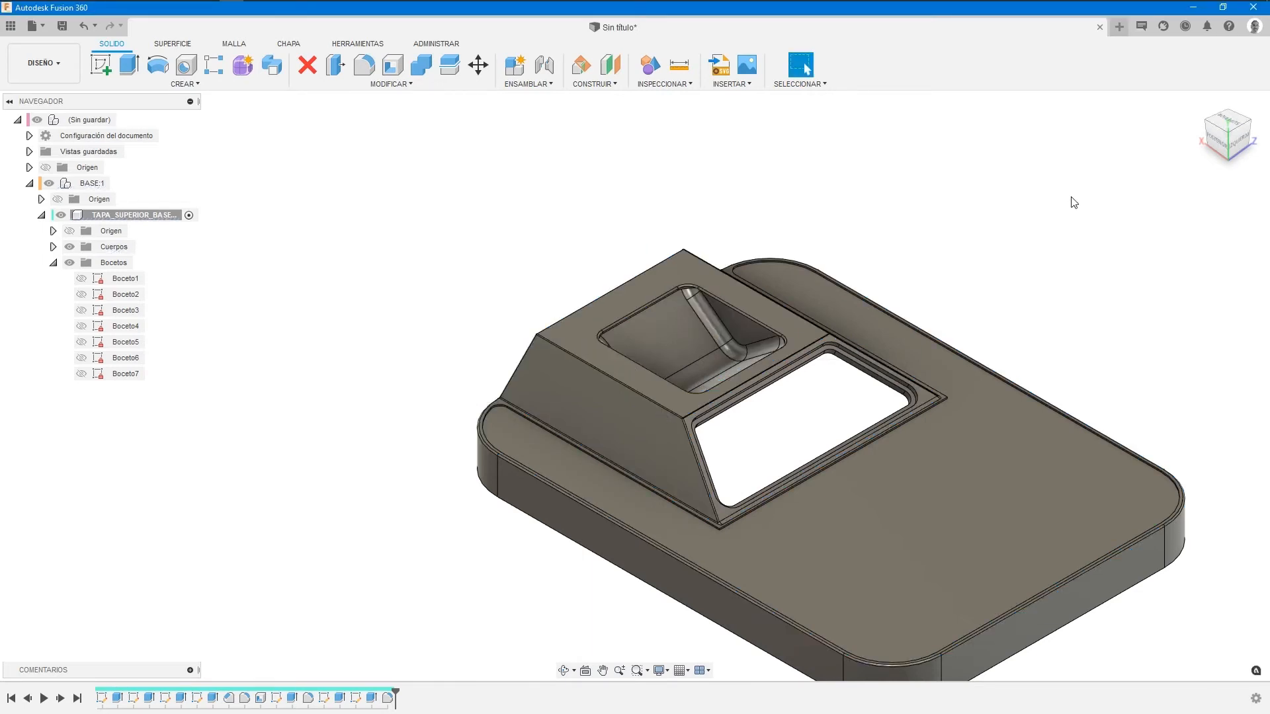
{"action": "left_click", "coordinate": [1251, 123]}
{"action": "middle_click_drag", "start_coordinate": [976, 342], "coordinate": [1015, 175]}
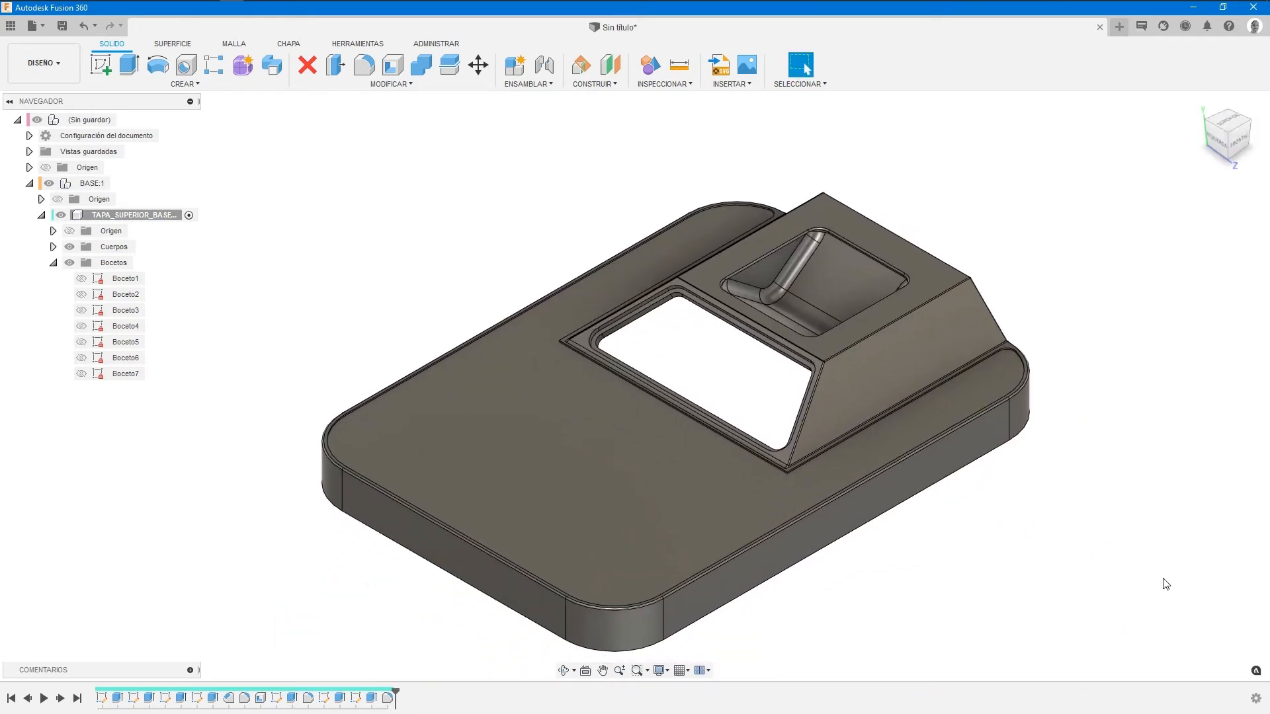
{"action": "left_click", "coordinate": [1241, 145]}
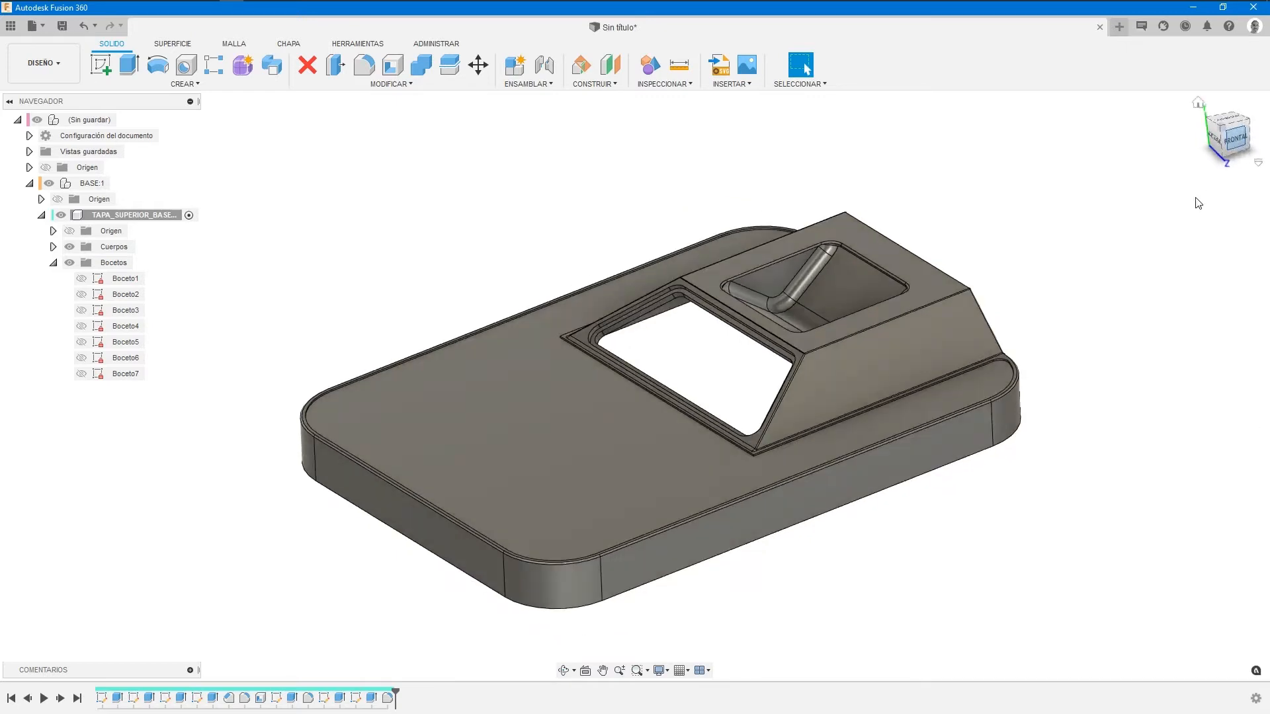
{"action": "left_click", "coordinate": [1227, 160]}
{"action": "middle_click_drag", "start_coordinate": [1043, 320], "coordinate": [1103, 459]}
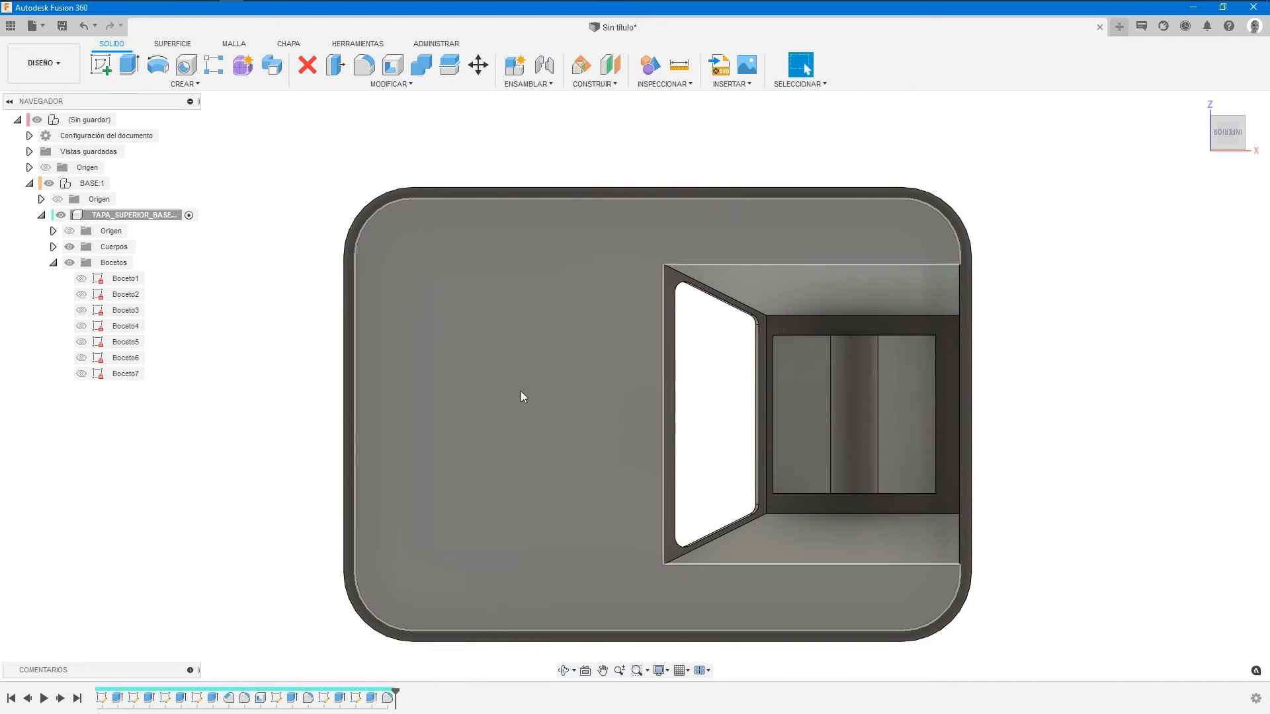
{"action": "left_click_drag", "start_coordinate": [427, 270], "coordinate": [432, 275]}
{"action": "left_click", "coordinate": [467, 279]}
{"action": "right_click", "coordinate": [293, 241]}
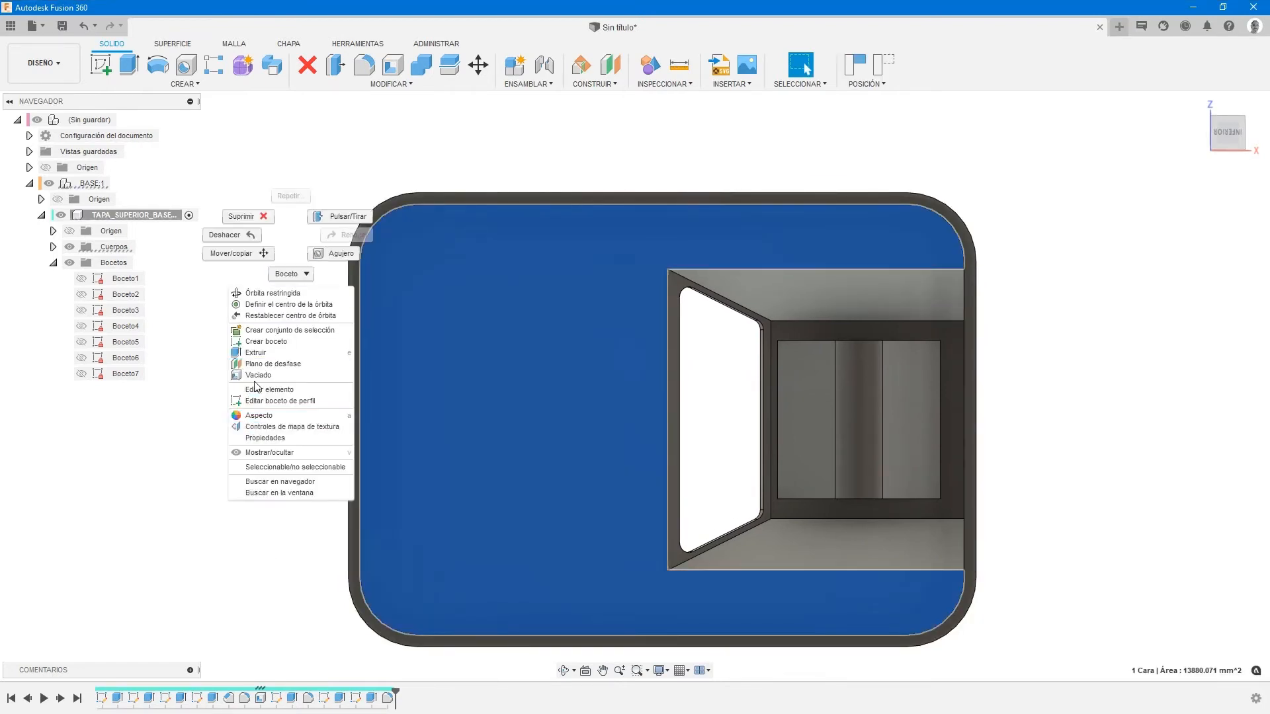
{"action": "left_click", "coordinate": [266, 341]}
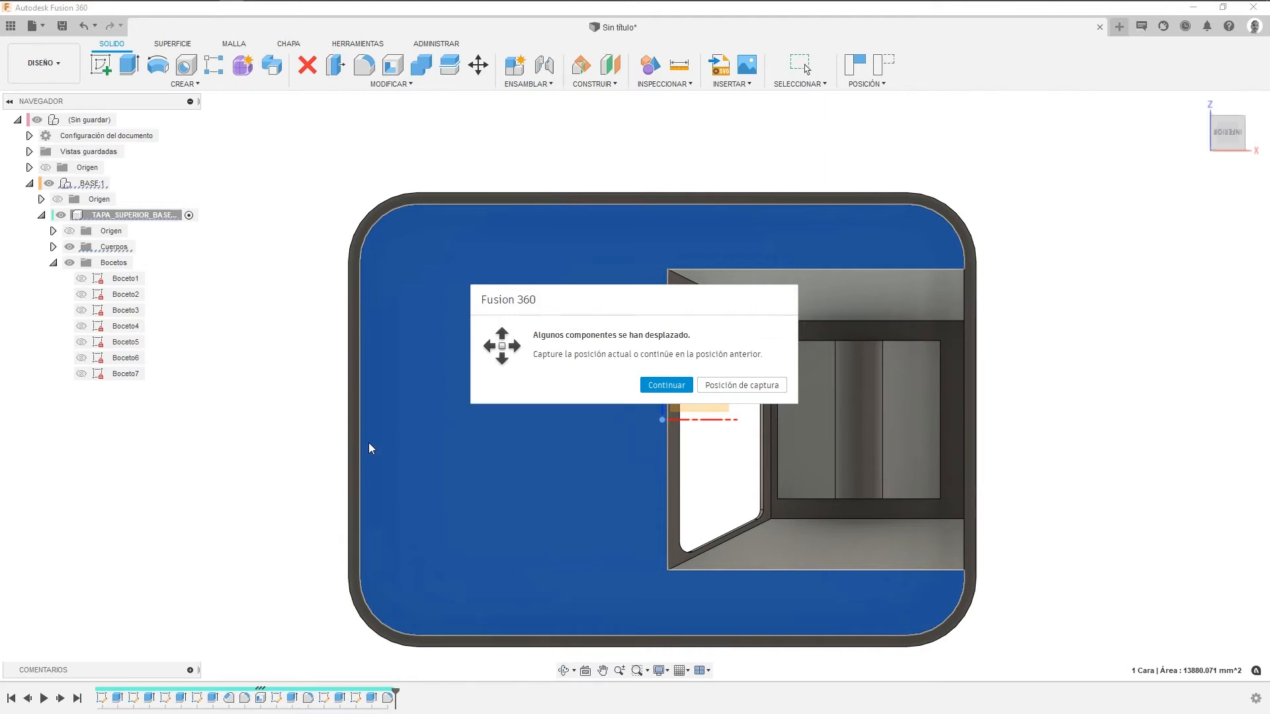
{"action": "left_click", "coordinate": [661, 385]}
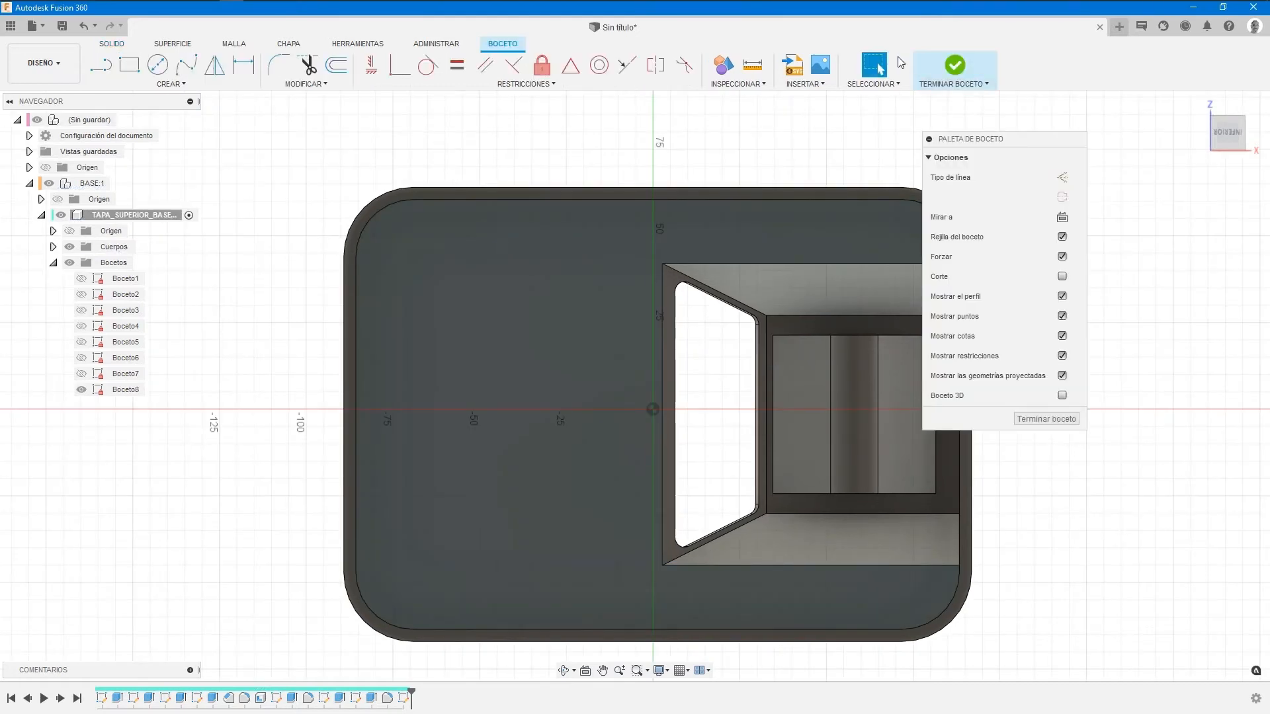
{"action": "left_click", "coordinate": [954, 64]}
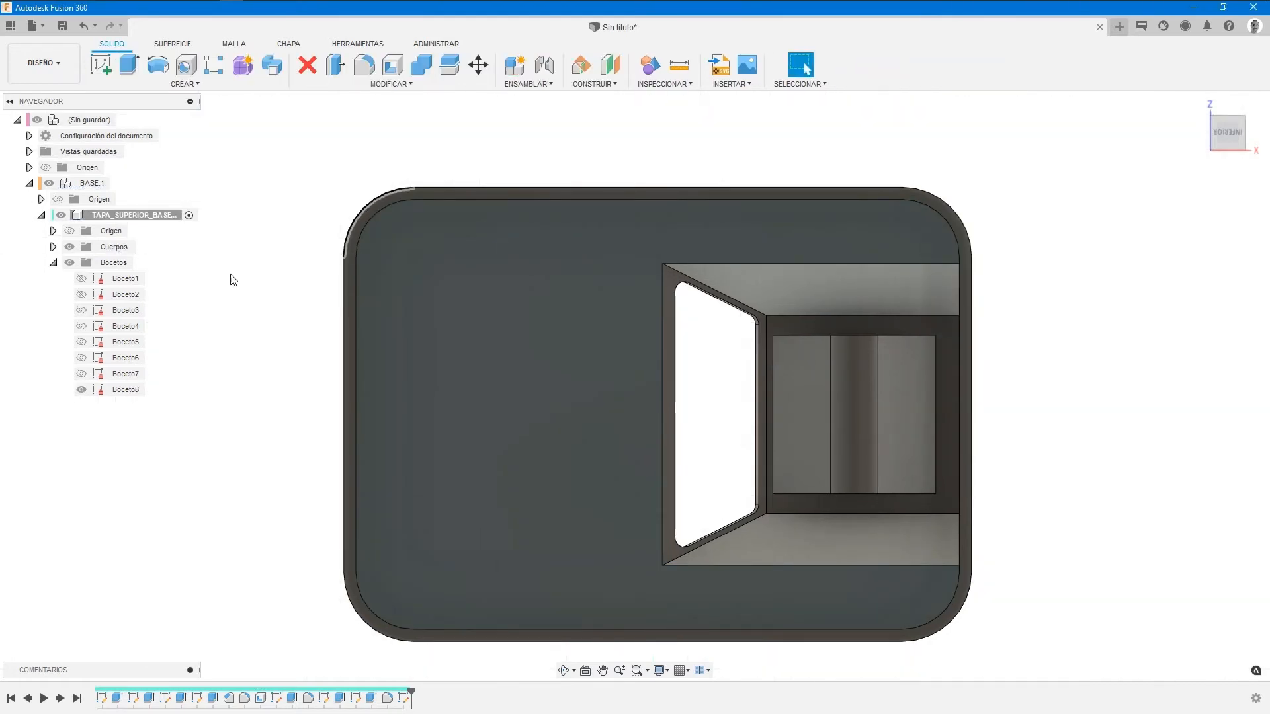
{"action": "left_click", "coordinate": [84, 26]}
{"action": "left_click", "coordinate": [85, 26]}
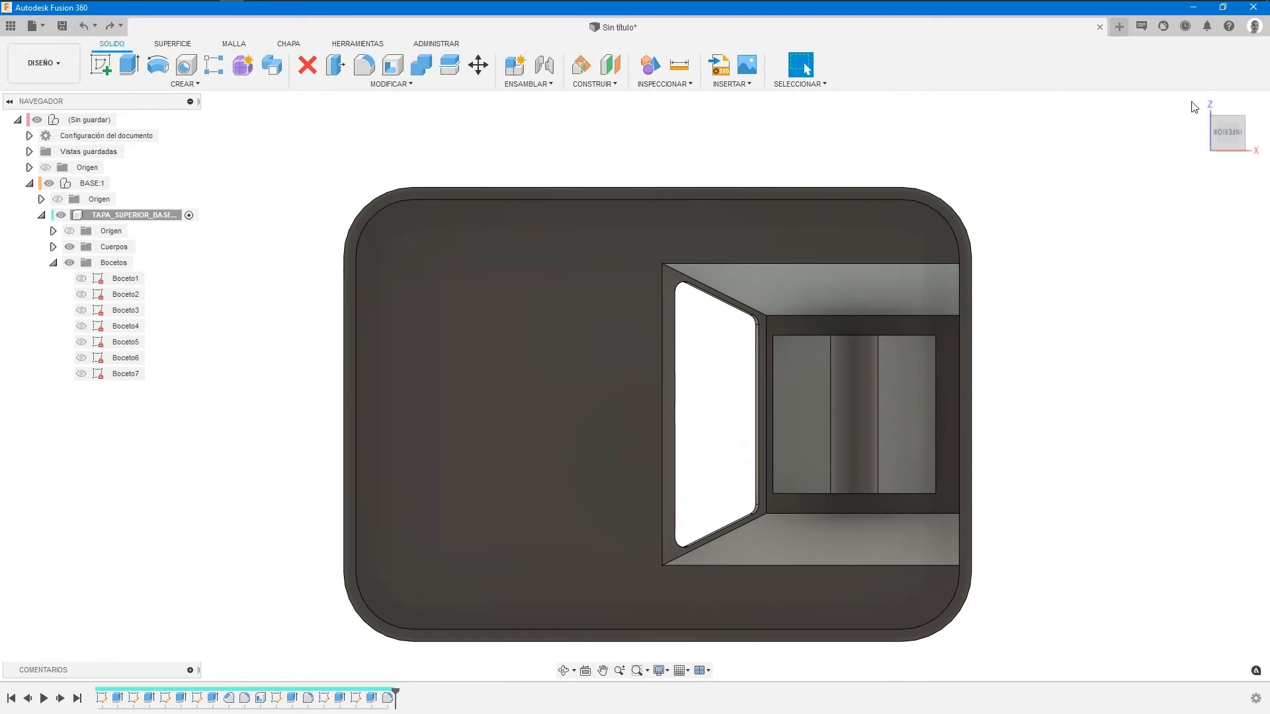
Fix the TAPA_SUPERIOR_BASE component in place so it cannot be moved.
{"action": "left_click", "coordinate": [1233, 111]}
{"action": "left_click", "coordinate": [1232, 110]}
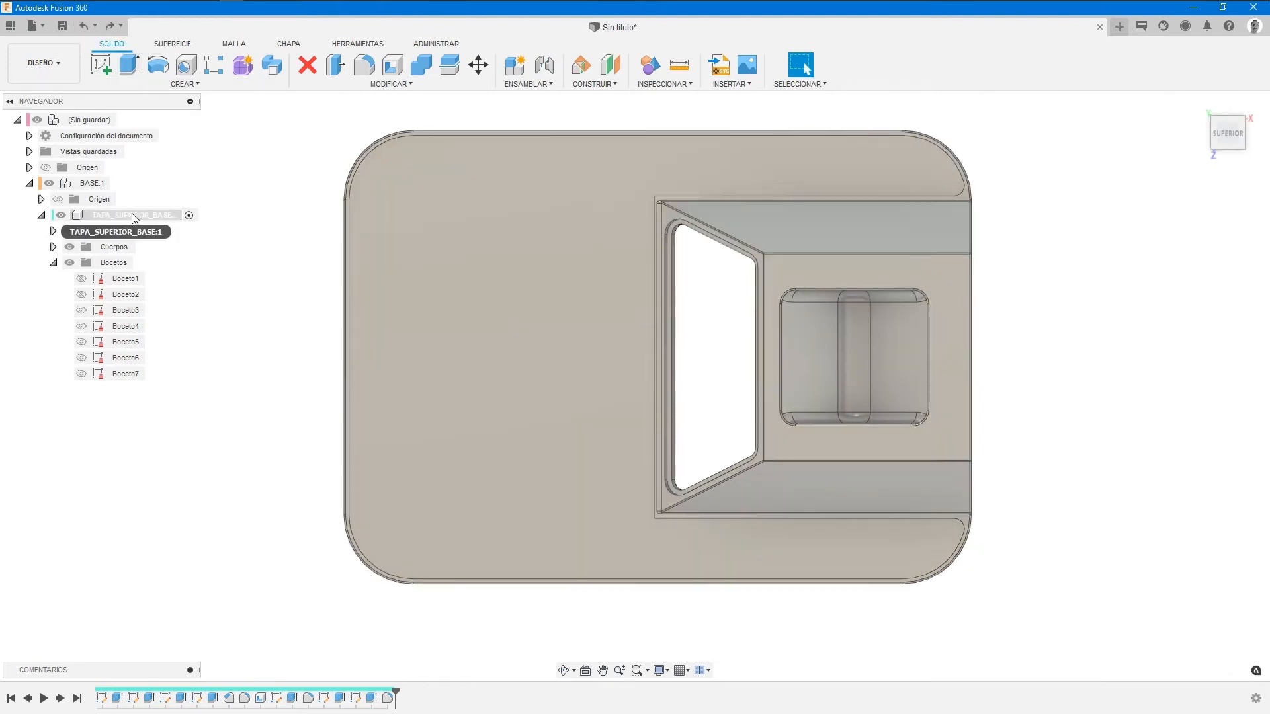
{"action": "right_click", "coordinate": [132, 213]}
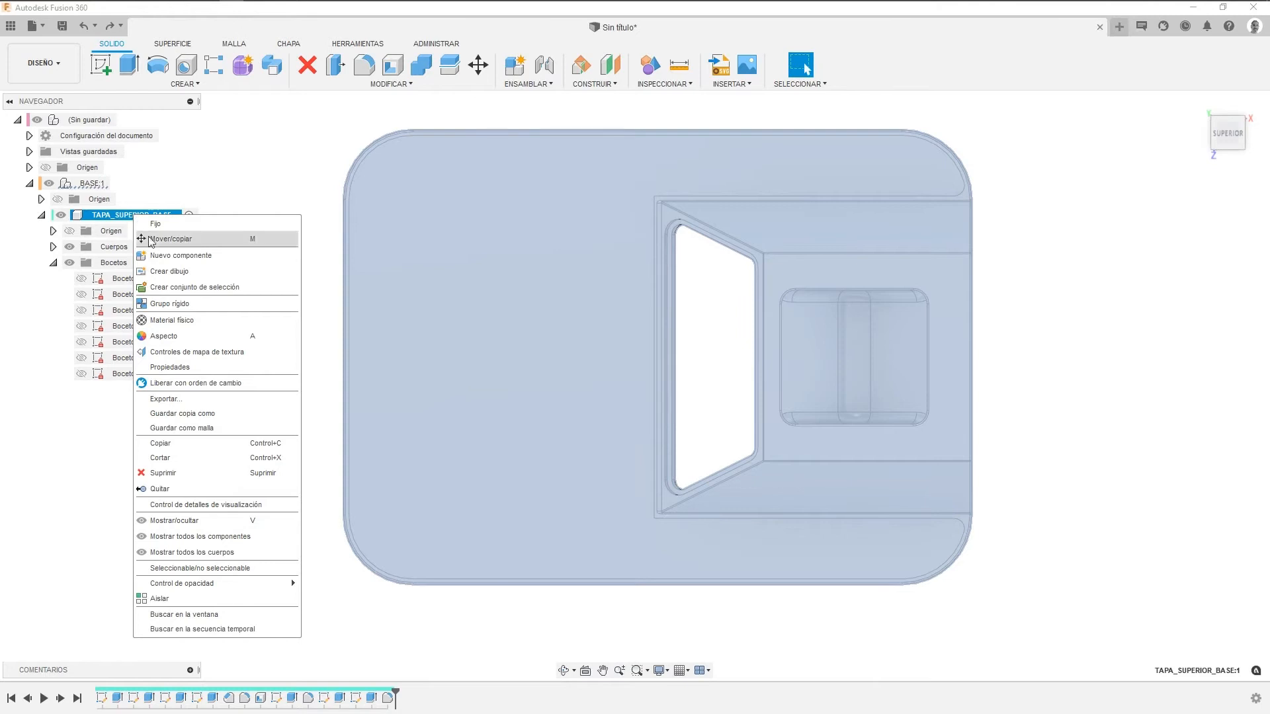
{"action": "left_click", "coordinate": [166, 225]}
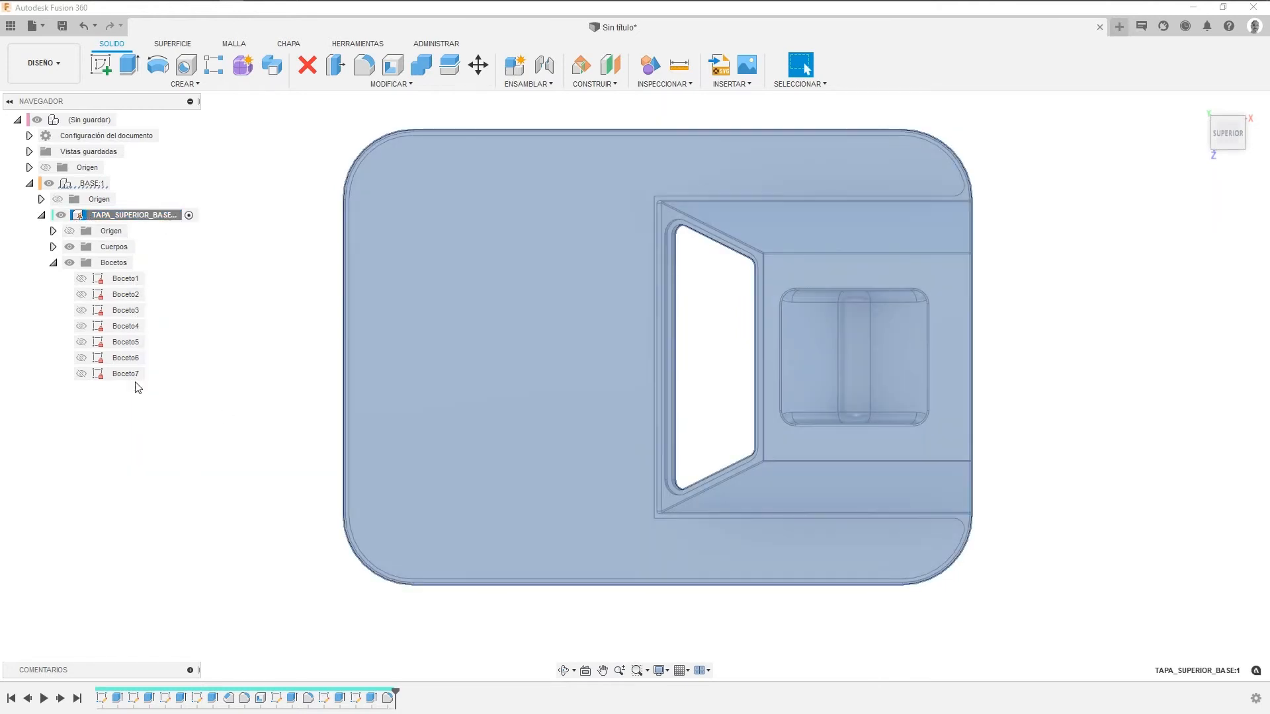
Create a sketch on the large inner face on the underside of the top cover.
{"action": "left_click", "coordinate": [1204, 107]}
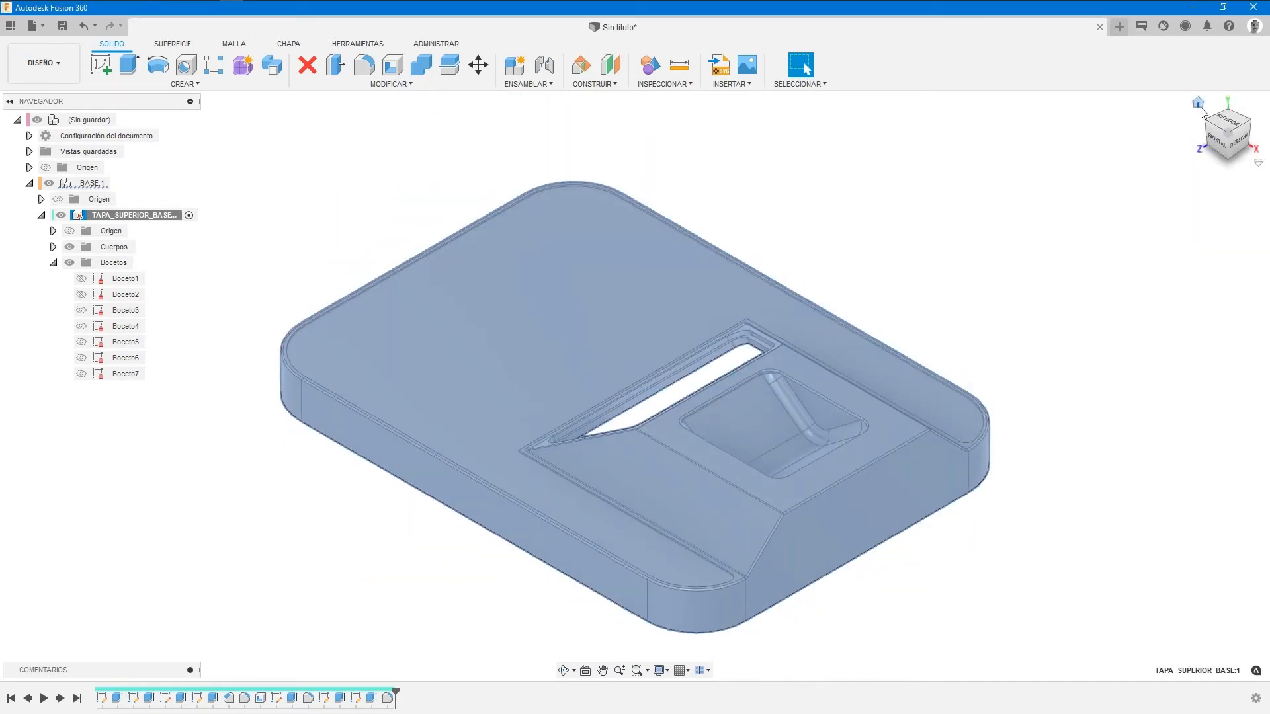
{"action": "left_click", "coordinate": [1205, 129]}
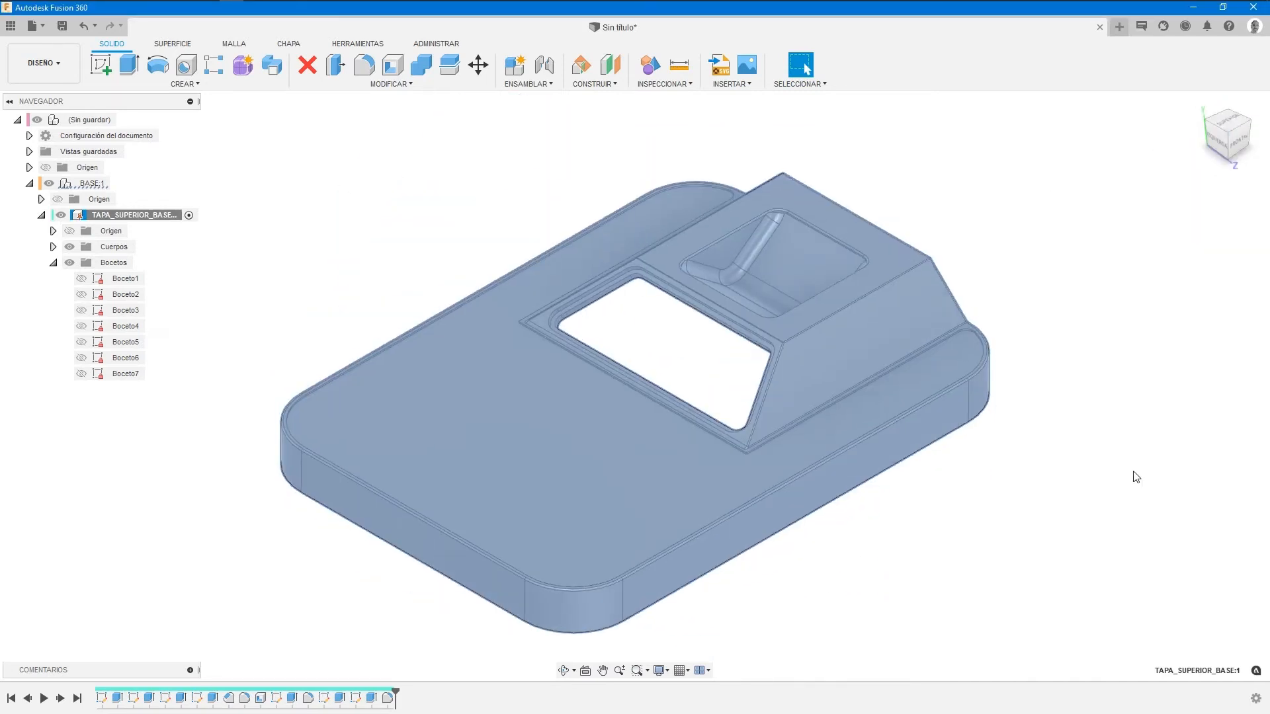
{"action": "left_click", "coordinate": [1235, 146]}
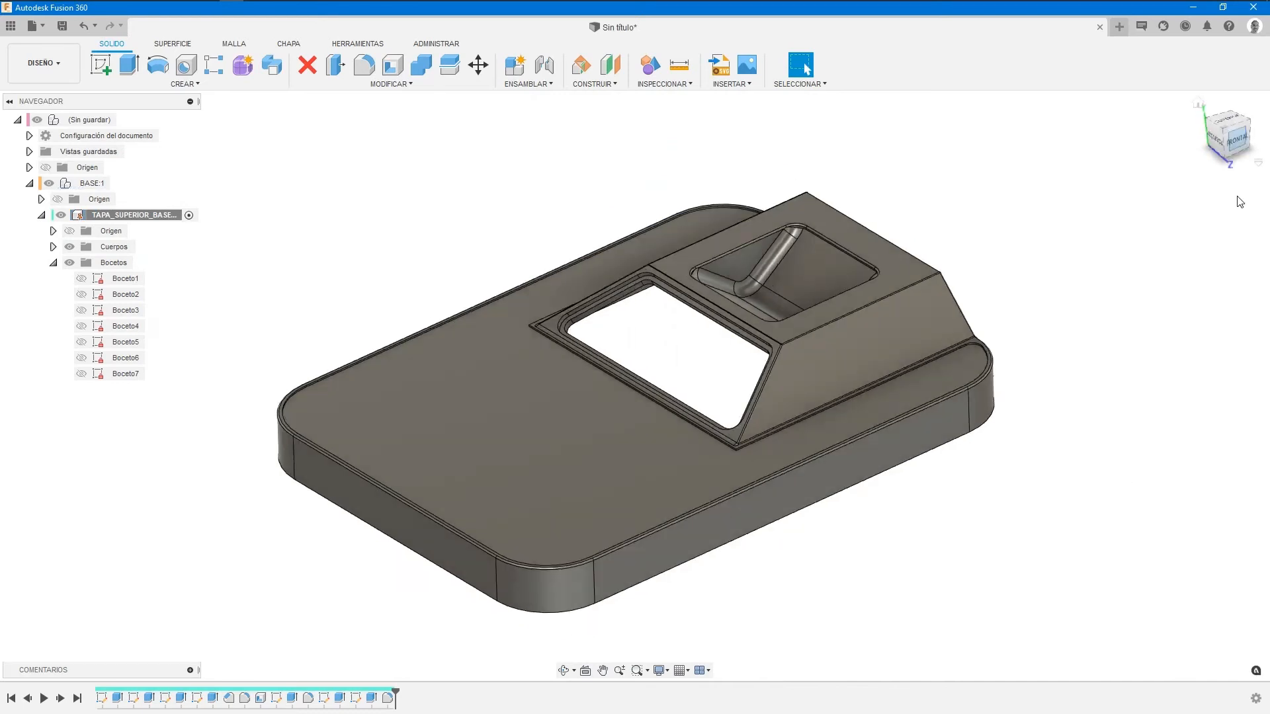
{"action": "left_click", "coordinate": [1231, 163]}
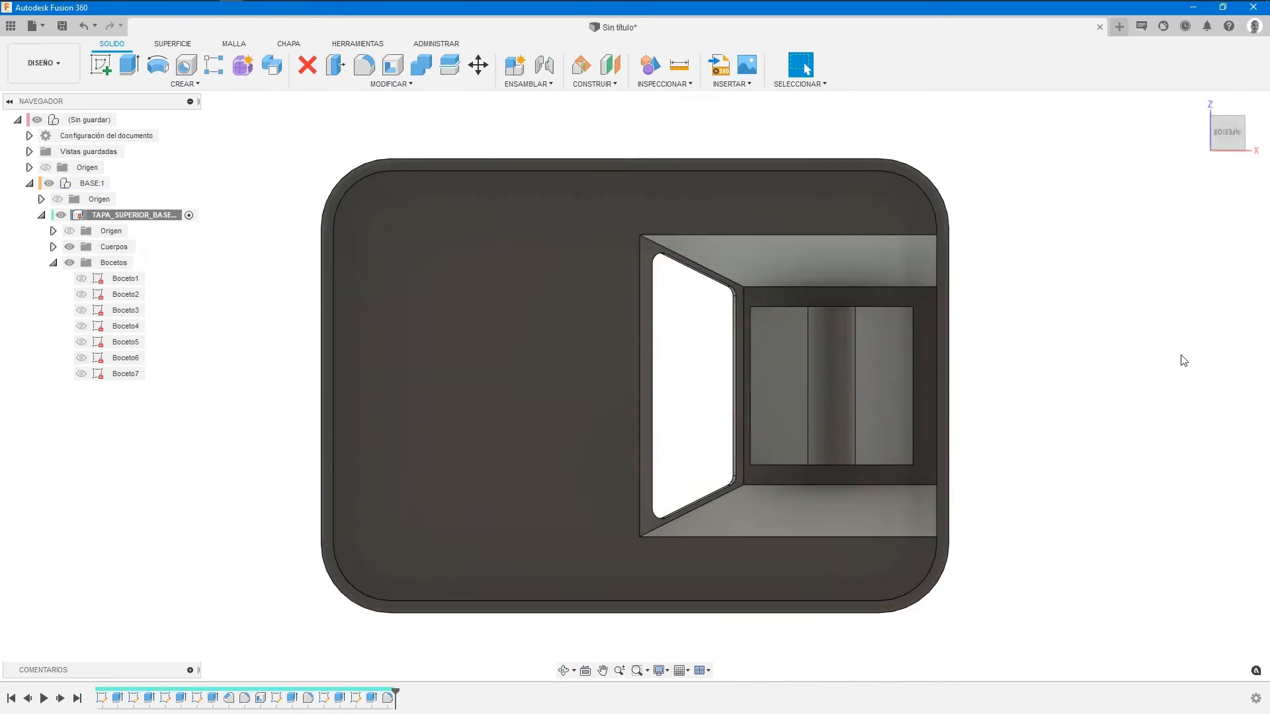
{"action": "left_click", "coordinate": [501, 279]}
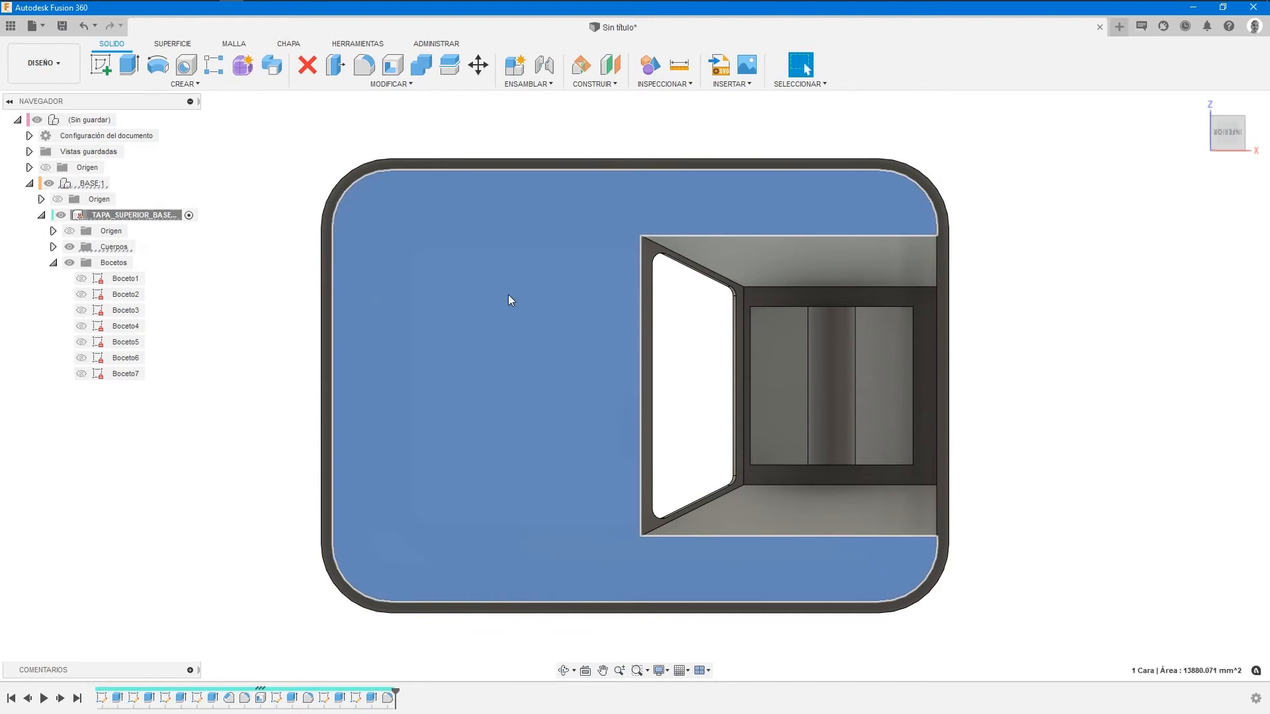
{"action": "right_click", "coordinate": [248, 314]}
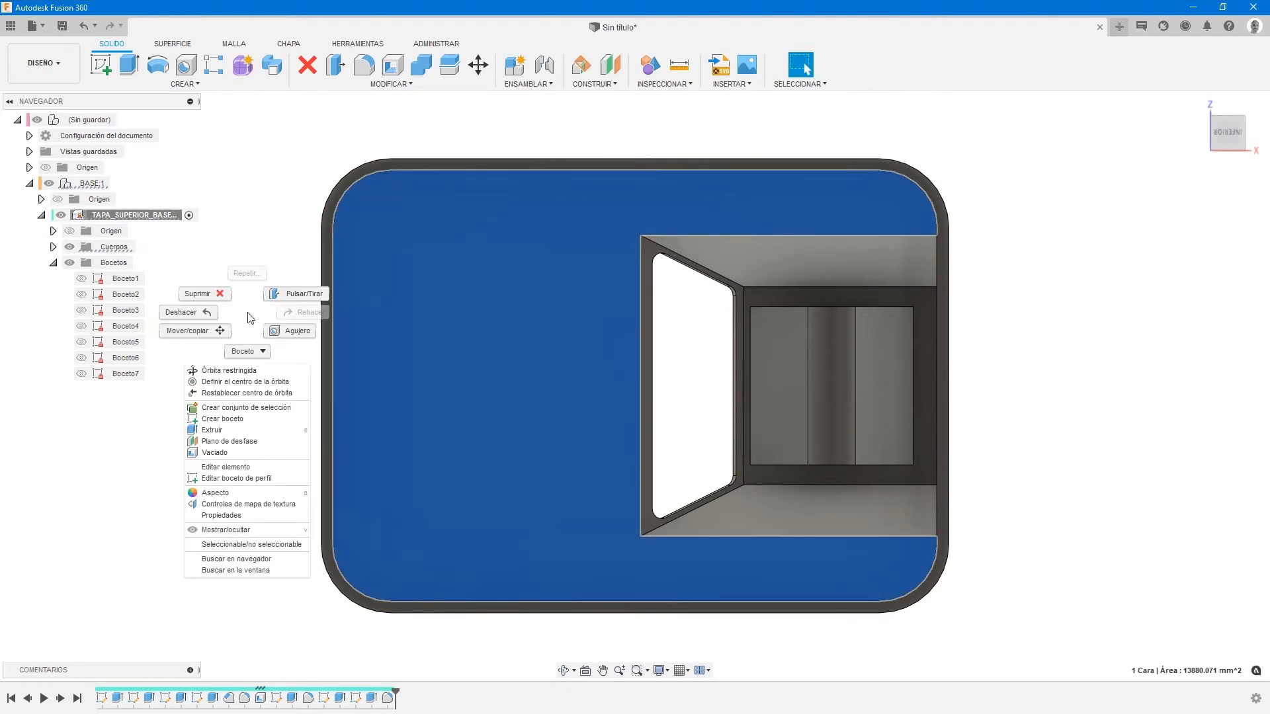
{"action": "left_click", "coordinate": [218, 420]}
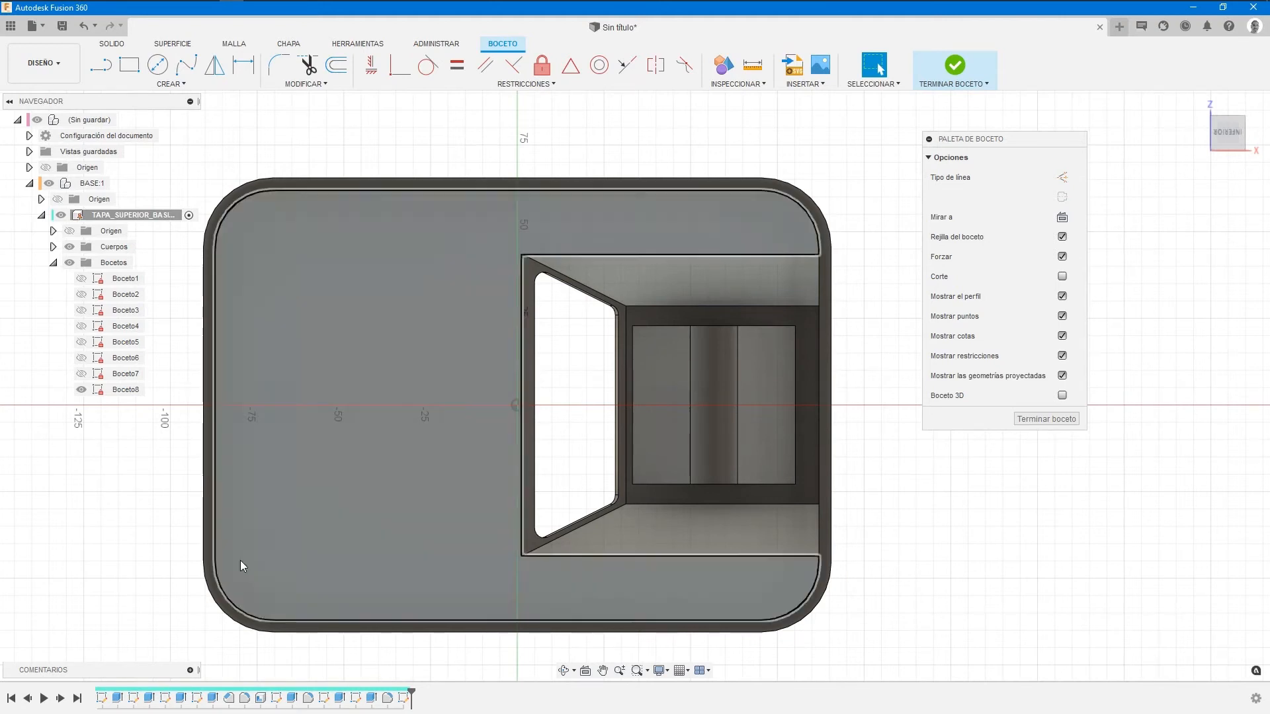
Sketch two parallel vertical lines about 150 mm long across the cover, one through the recess and one through the window opening.
{"action": "left_click", "coordinate": [101, 64]}
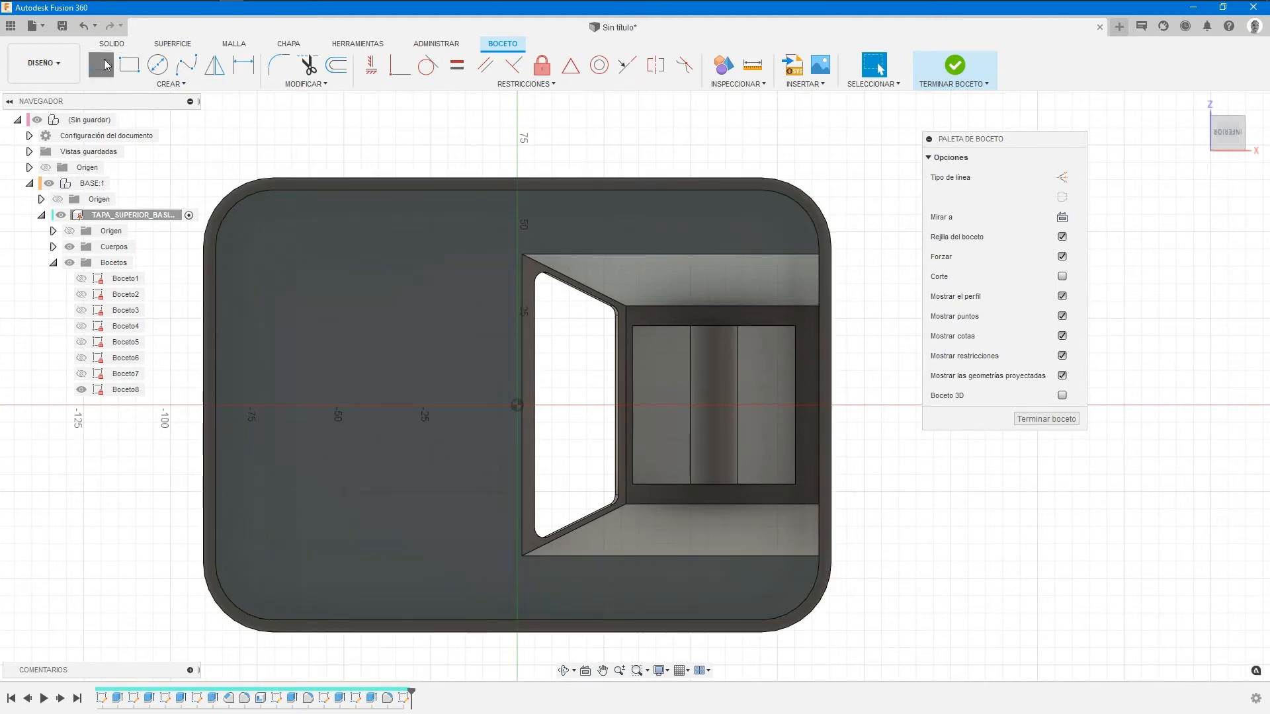
{"action": "left_click", "coordinate": [708, 127]}
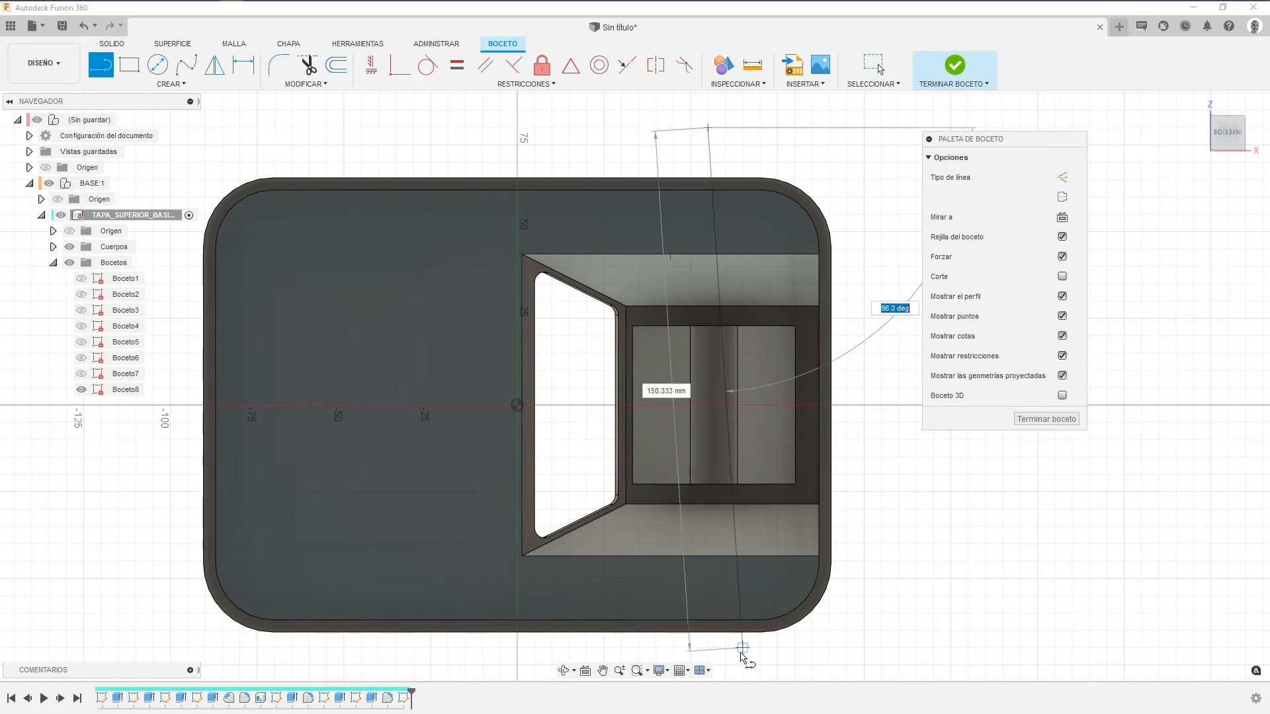
{"action": "left_click", "coordinate": [707, 655]}
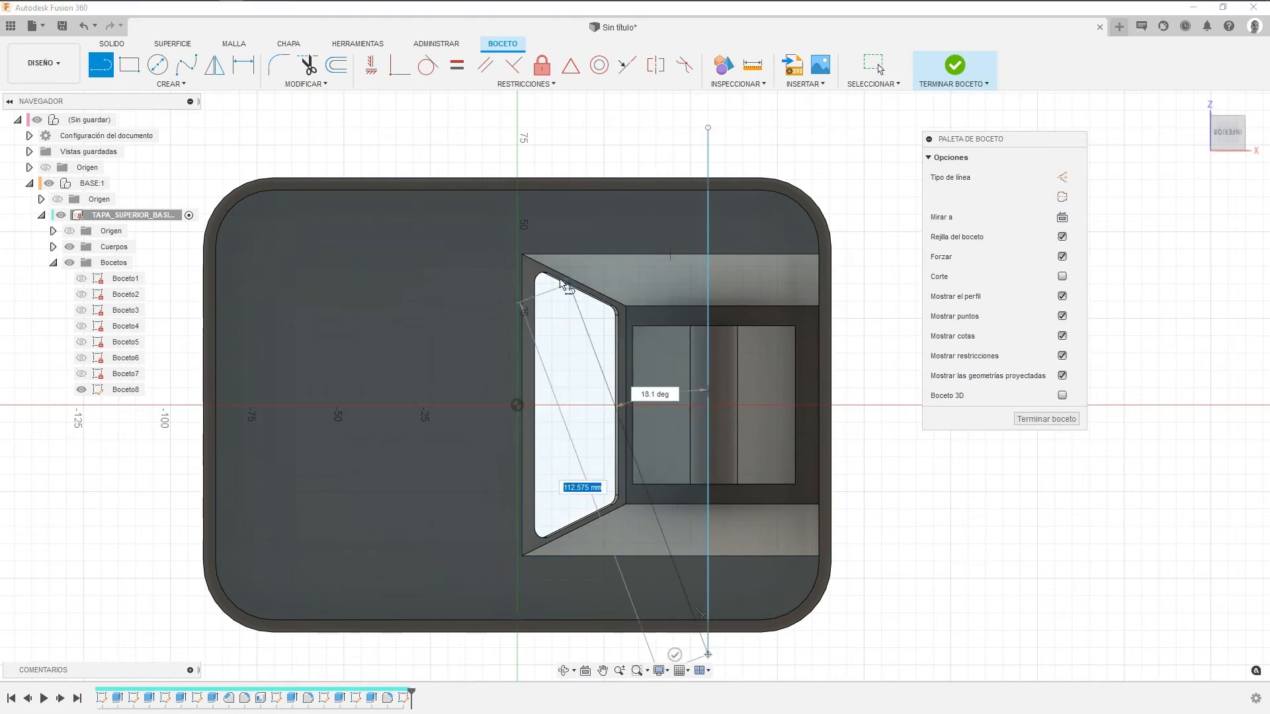
{"action": "key", "text": "Escape"}
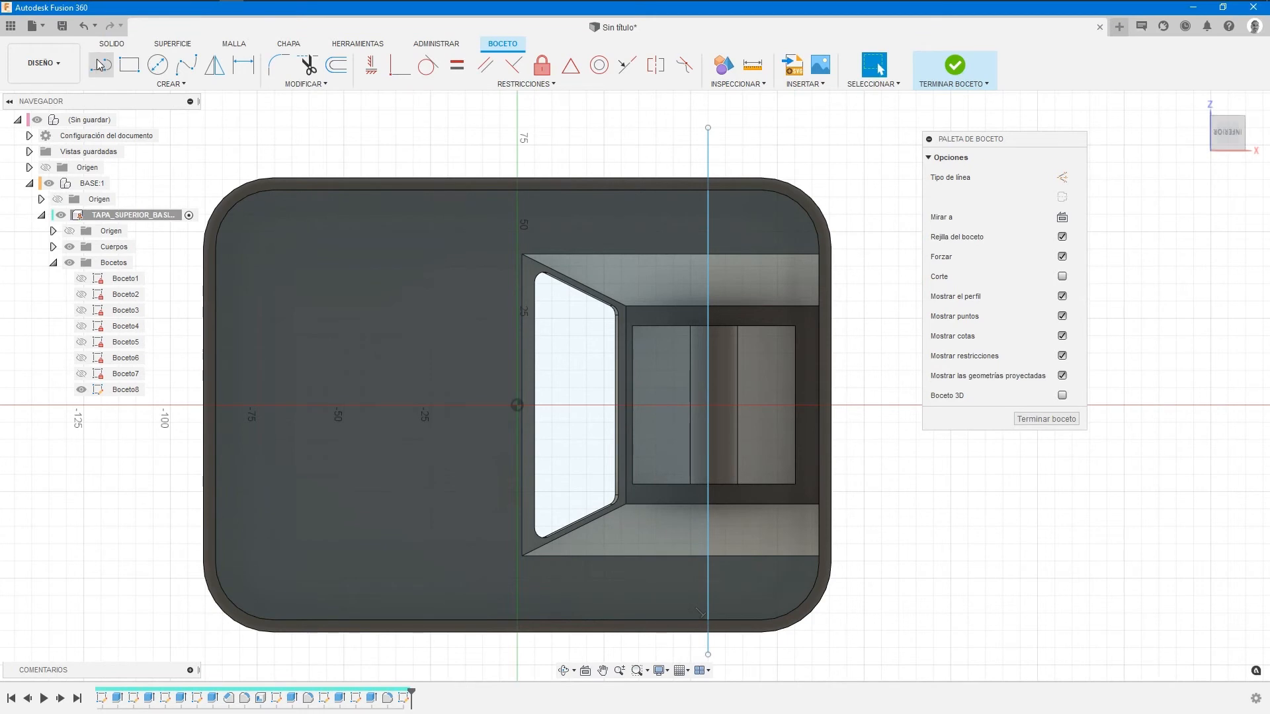
{"action": "key", "text": "l"}
{"action": "left_click", "coordinate": [587, 128]}
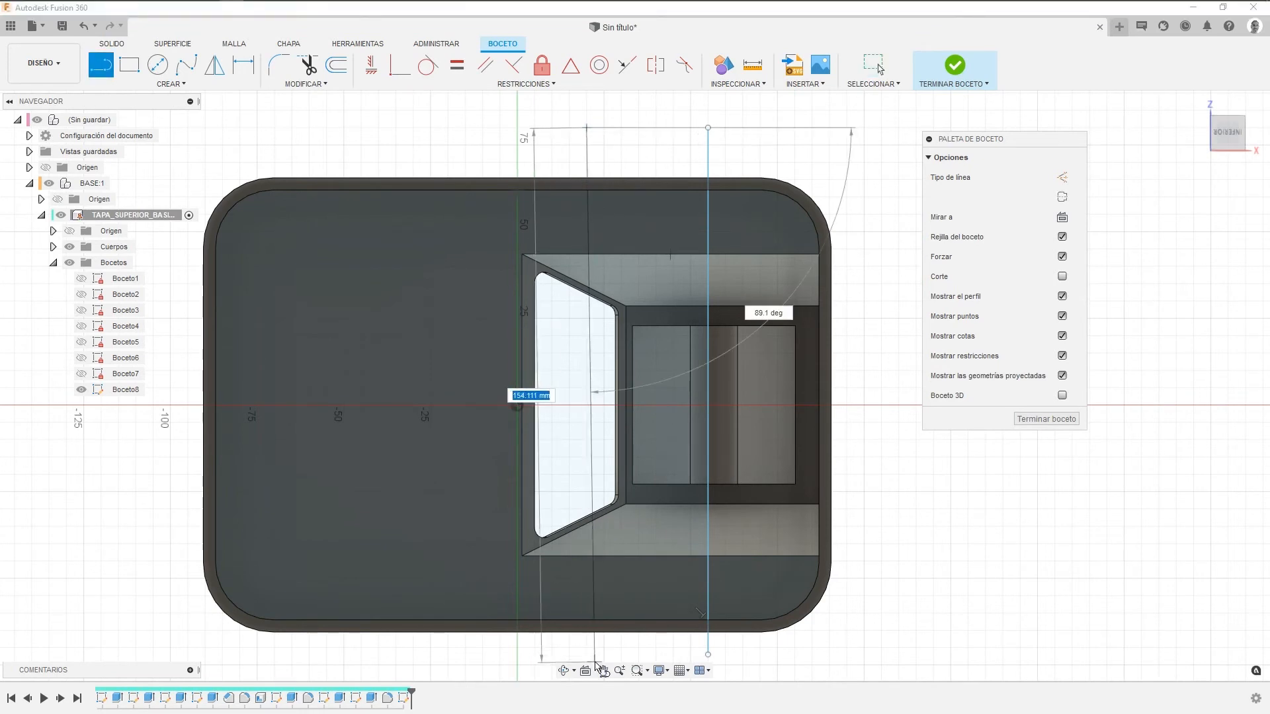
{"action": "left_click", "coordinate": [586, 655]}
{"action": "key", "text": "Escape"}
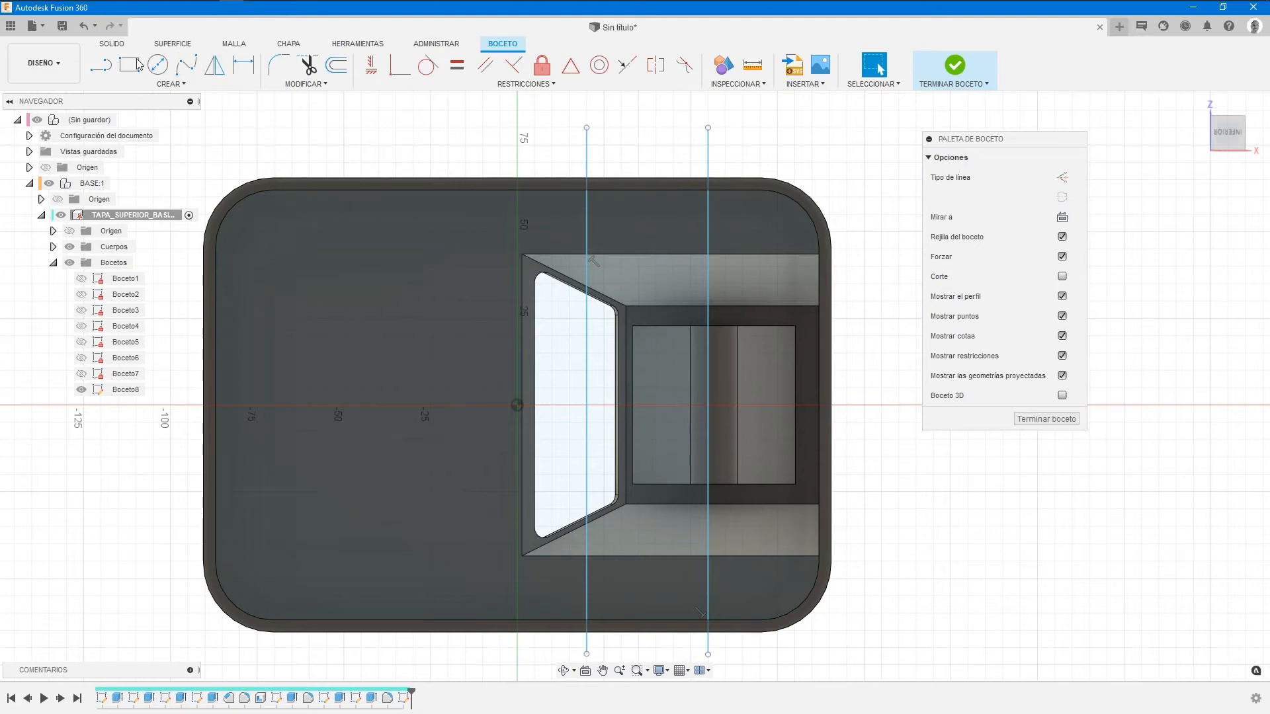
Project the large inner face of the cover's underside into the sketch with the projection link kept on.
{"action": "left_click", "coordinate": [152, 85]}
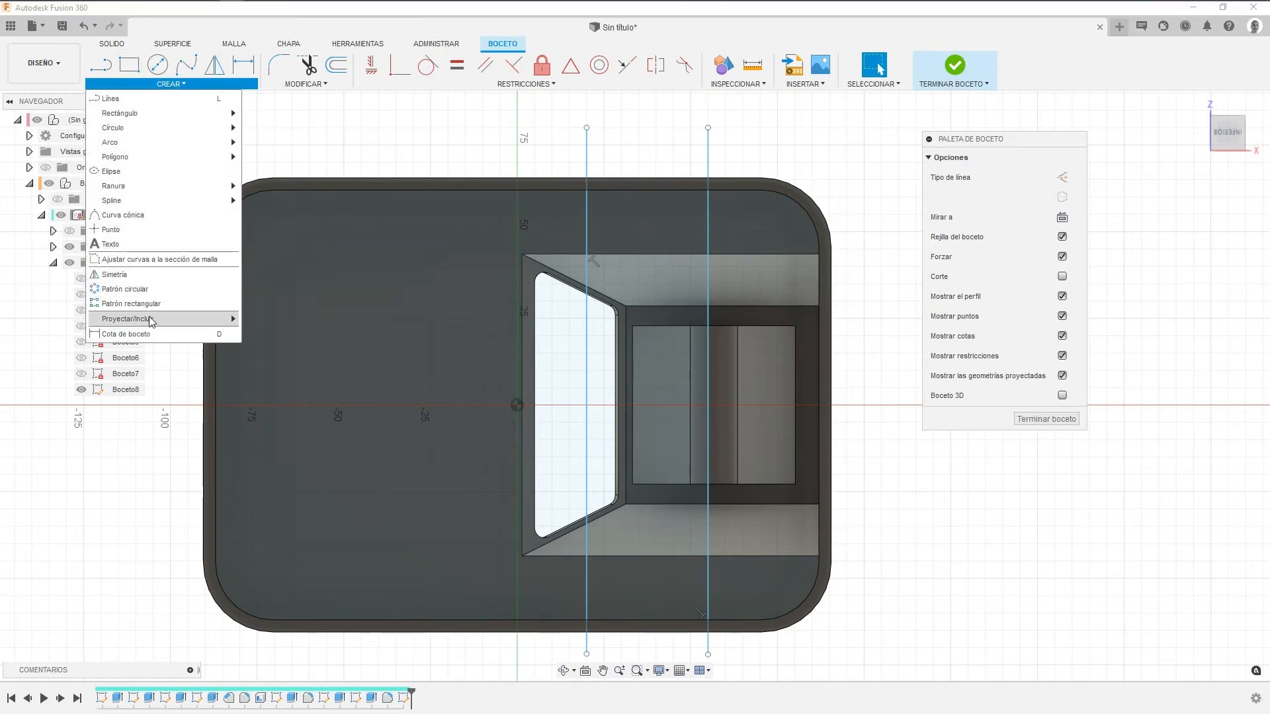
{"action": "mouse_move", "coordinate": [151, 322]}
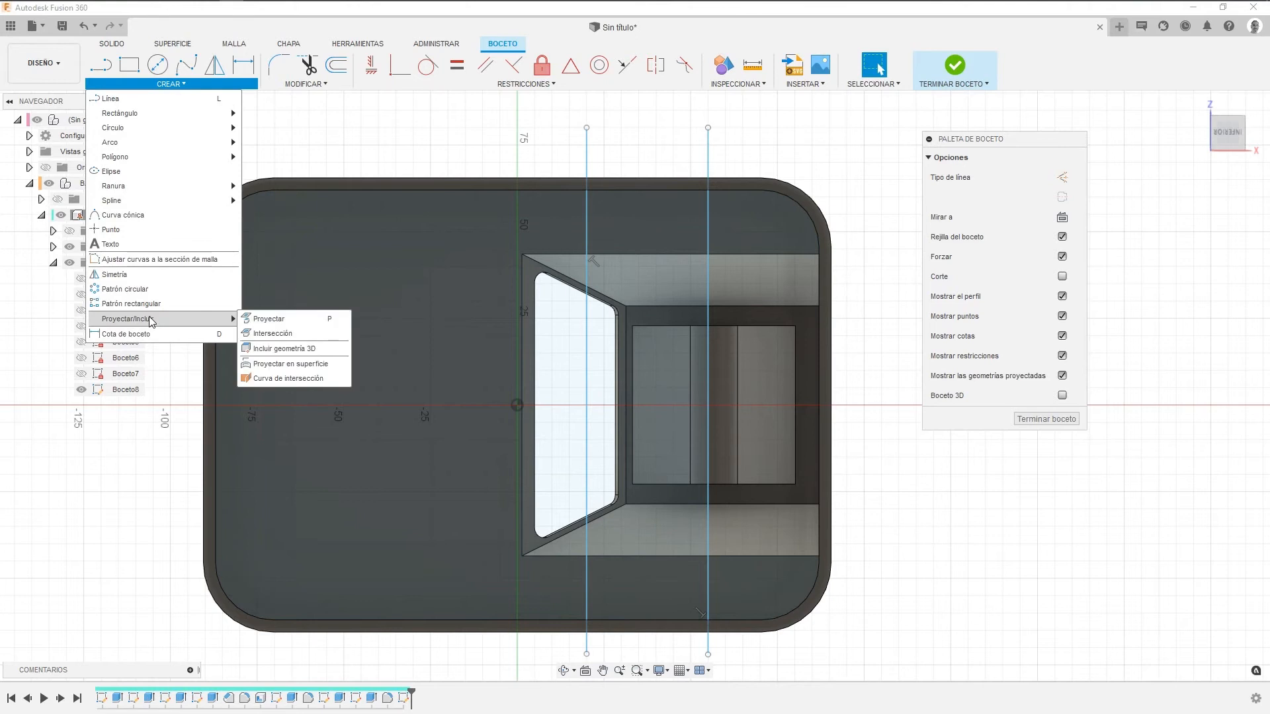
{"action": "left_click", "coordinate": [284, 320]}
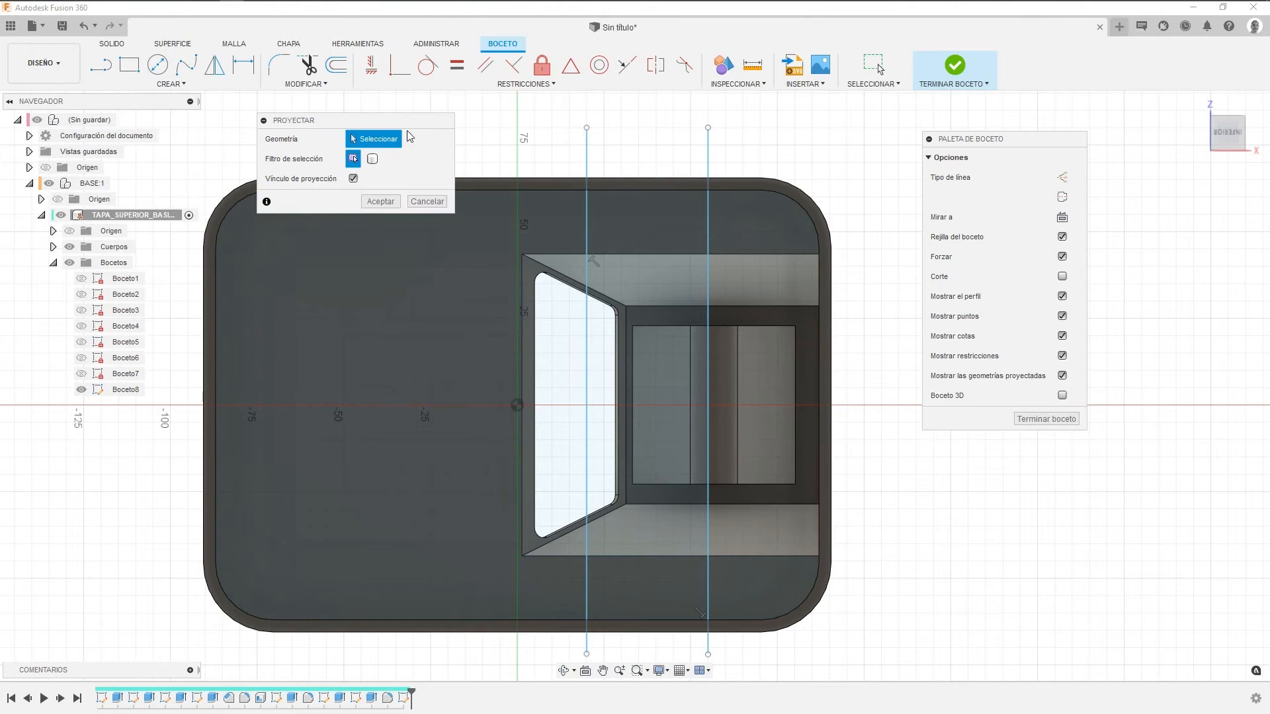
{"action": "left_click_drag", "start_coordinate": [317, 134], "coordinate": [218, 124]}
{"action": "left_click", "coordinate": [405, 292]}
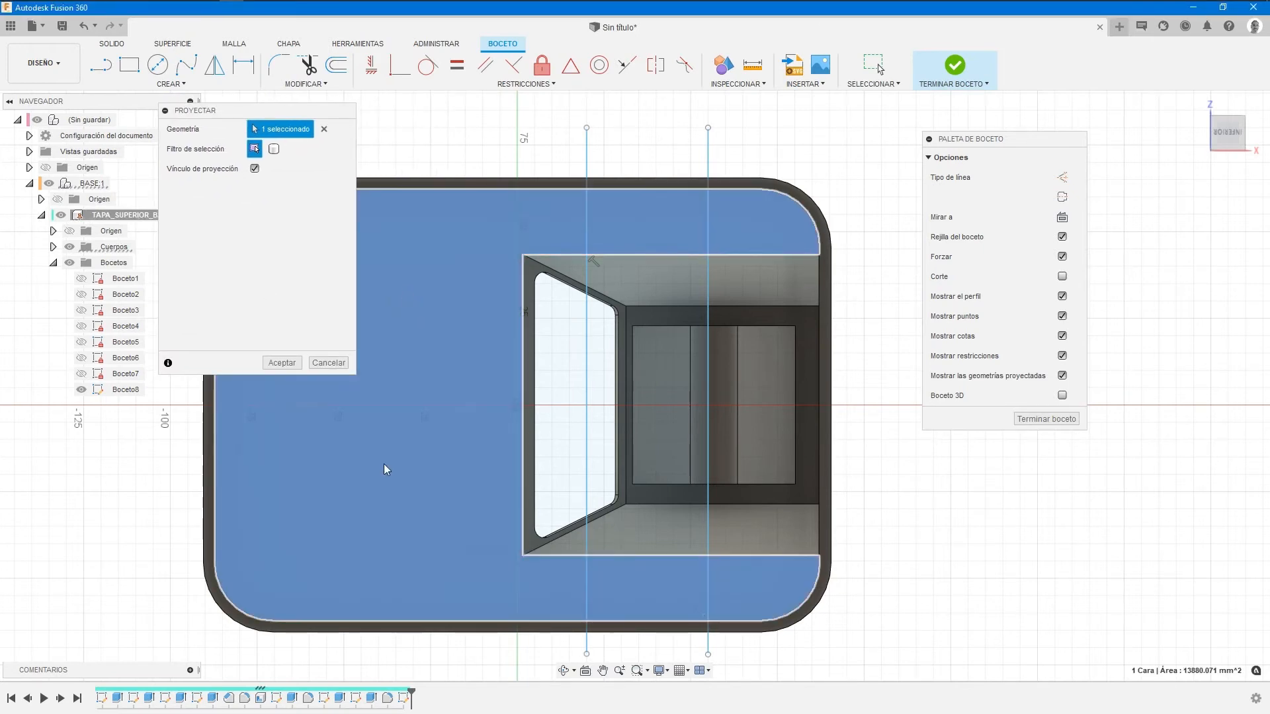
{"action": "left_click", "coordinate": [282, 363]}
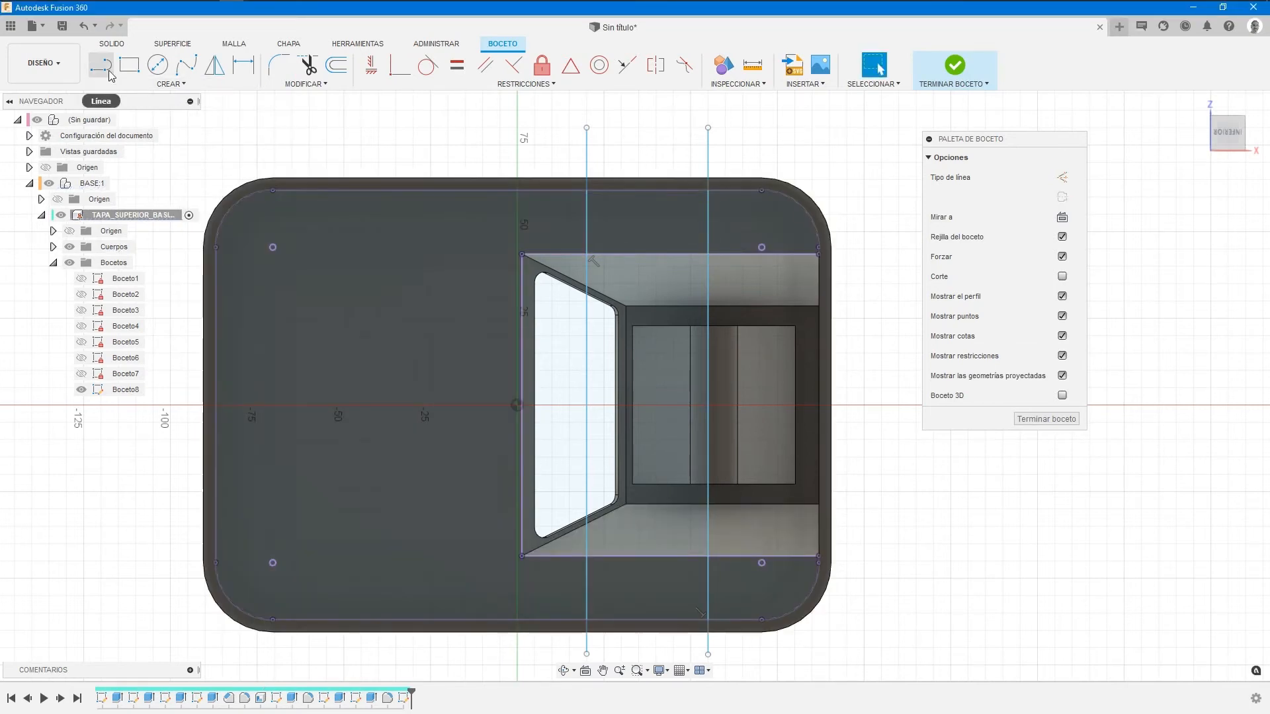
Draw a line joining the two projected recess corners beside the cover's short outer wall to close the recess outline.
{"action": "left_click", "coordinate": [100, 64]}
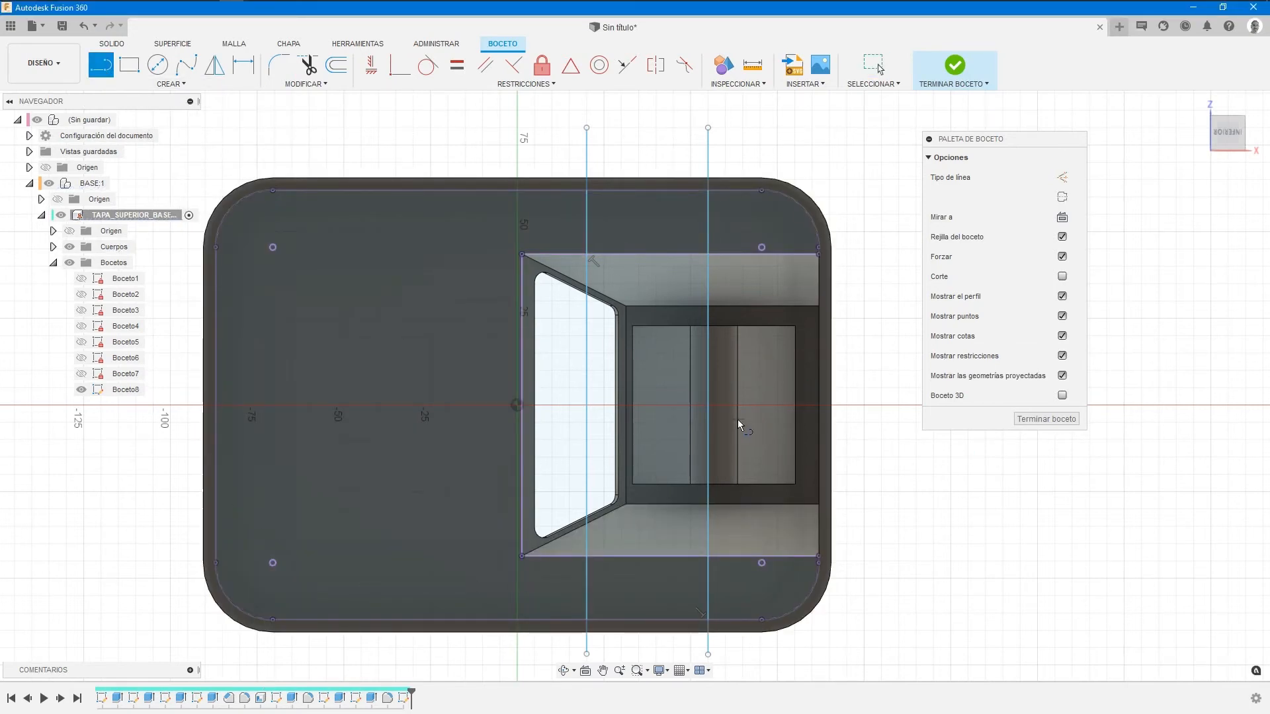
{"action": "mouse_move", "coordinate": [759, 430]}
{"action": "middle_mouse_down", "text": "shift"}
{"action": "mouse_move", "coordinate": [802, 388]}
{"action": "mouse_move", "coordinate": [767, 411]}
{"action": "middle_mouse_up", "text": "shift"}
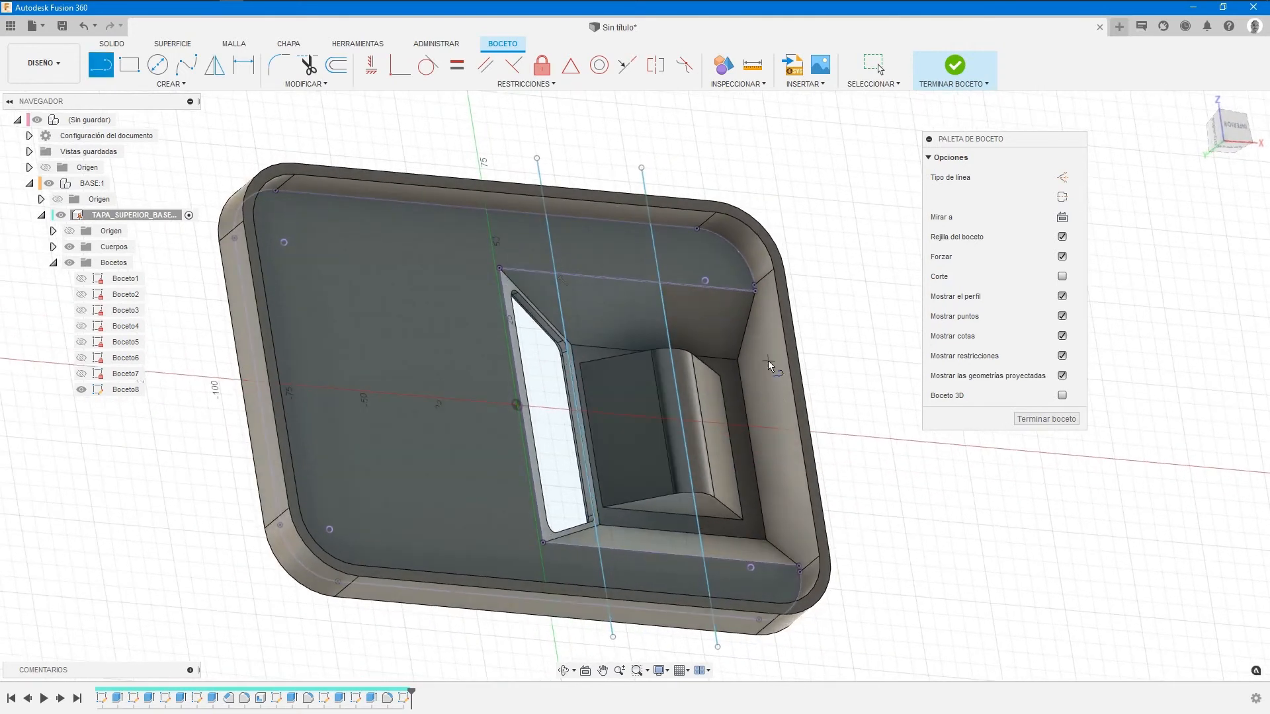
{"action": "scroll", "coordinate": [768, 359], "scroll_direction": "up", "scroll_amount": 3}
{"action": "middle_click_drag", "start_coordinate": [699, 357], "coordinate": [662, 274]}
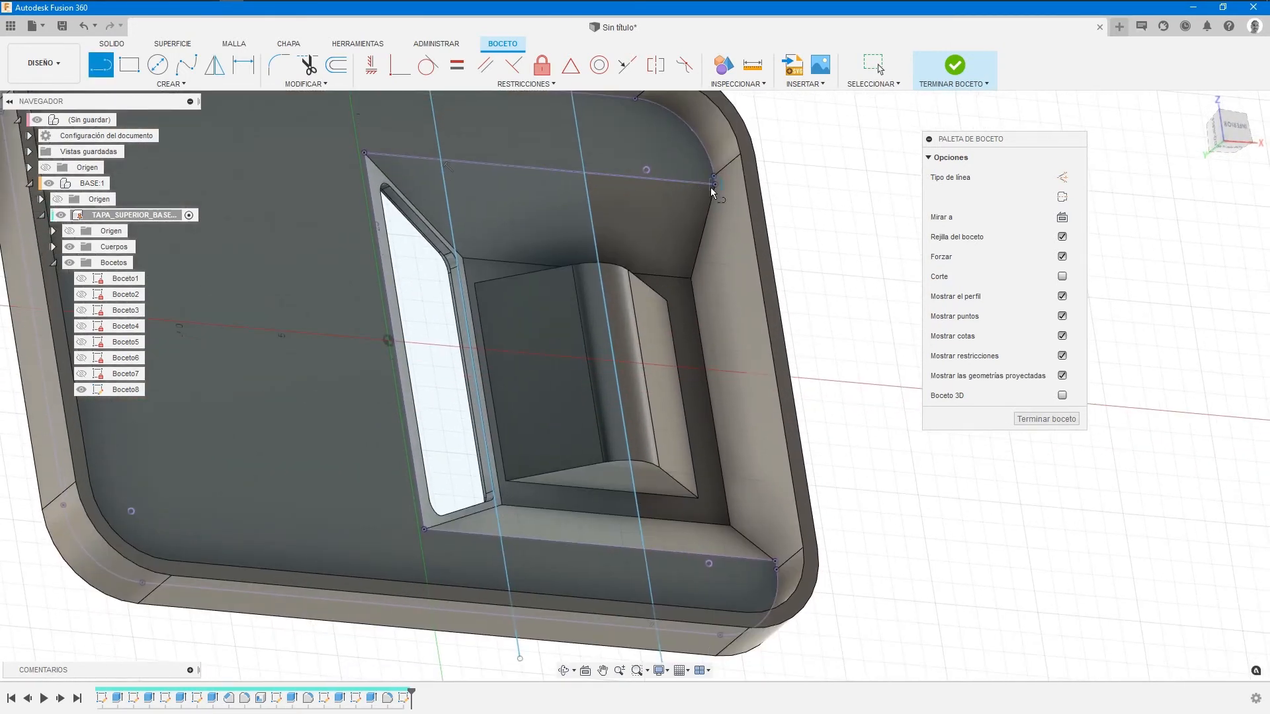
{"action": "middle_click_drag", "start_coordinate": [982, 470], "coordinate": [411, 445]}
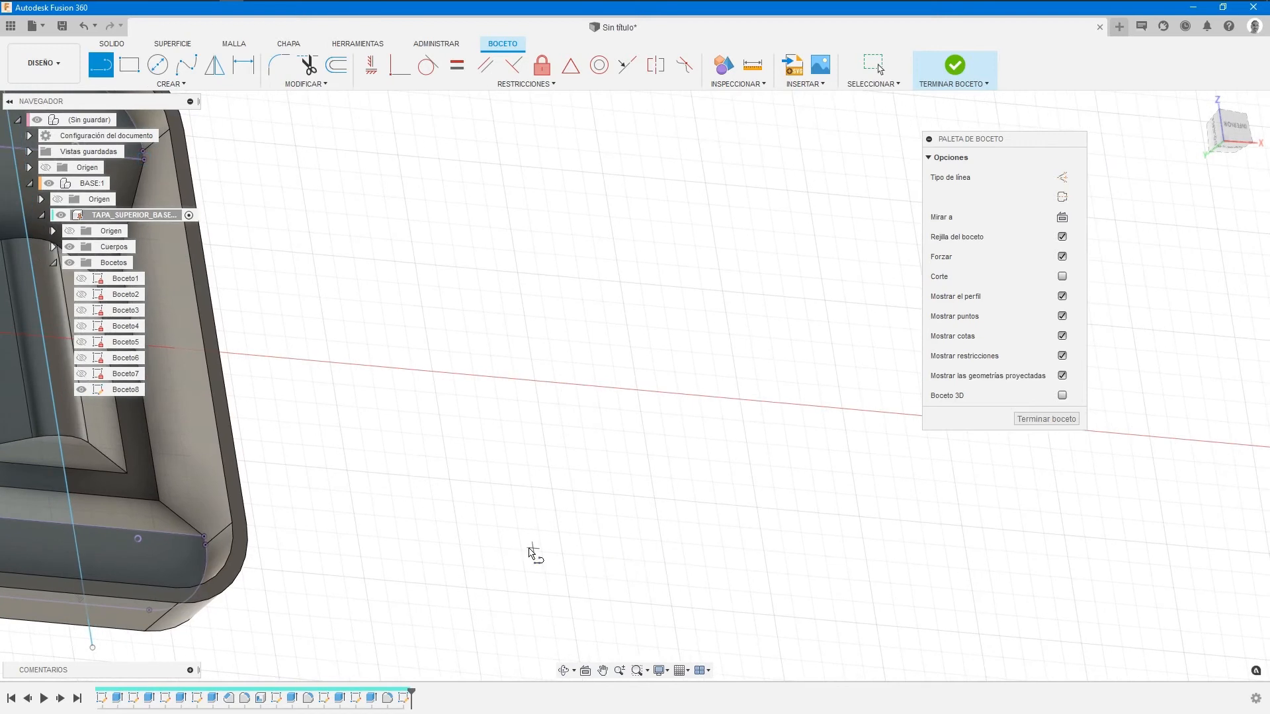
{"action": "middle_click_drag", "start_coordinate": [264, 525], "coordinate": [502, 588]}
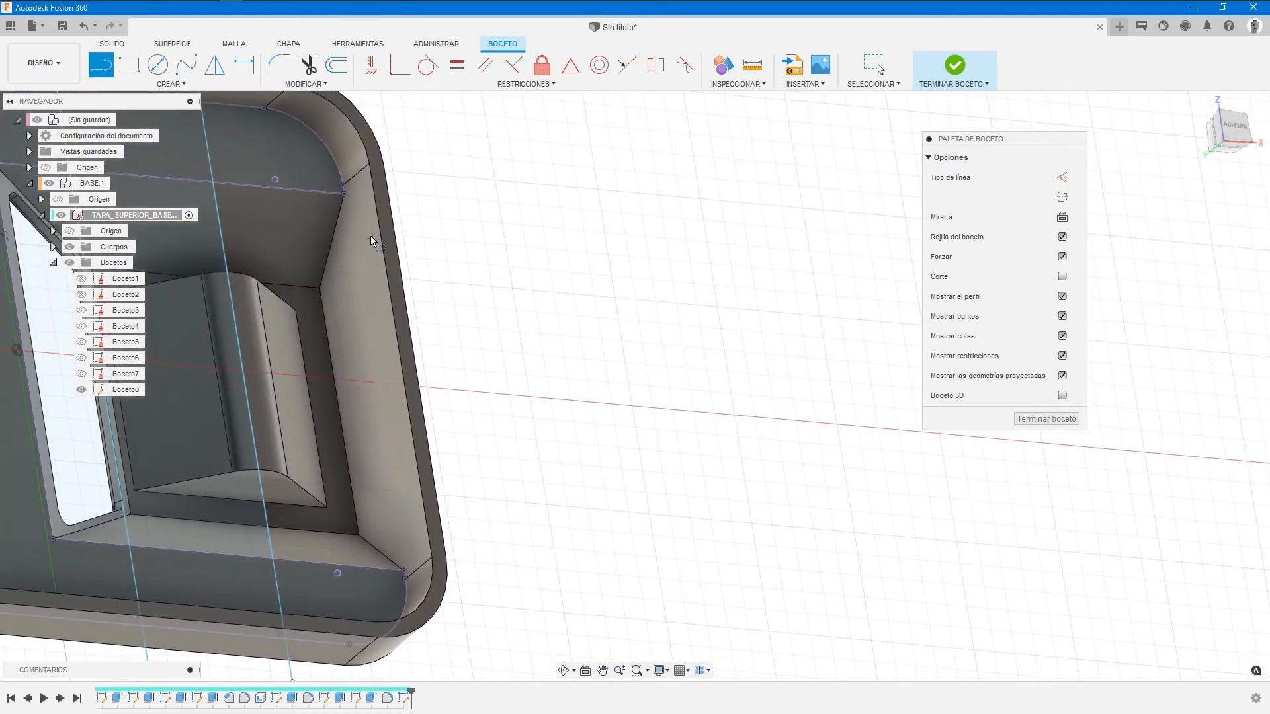
{"action": "mouse_move", "coordinate": [348, 193]}
{"action": "middle_mouse_down"}
{"action": "mouse_move", "coordinate": [246, 331]}
{"action": "mouse_move", "coordinate": [218, 468]}
{"action": "middle_mouse_up"}
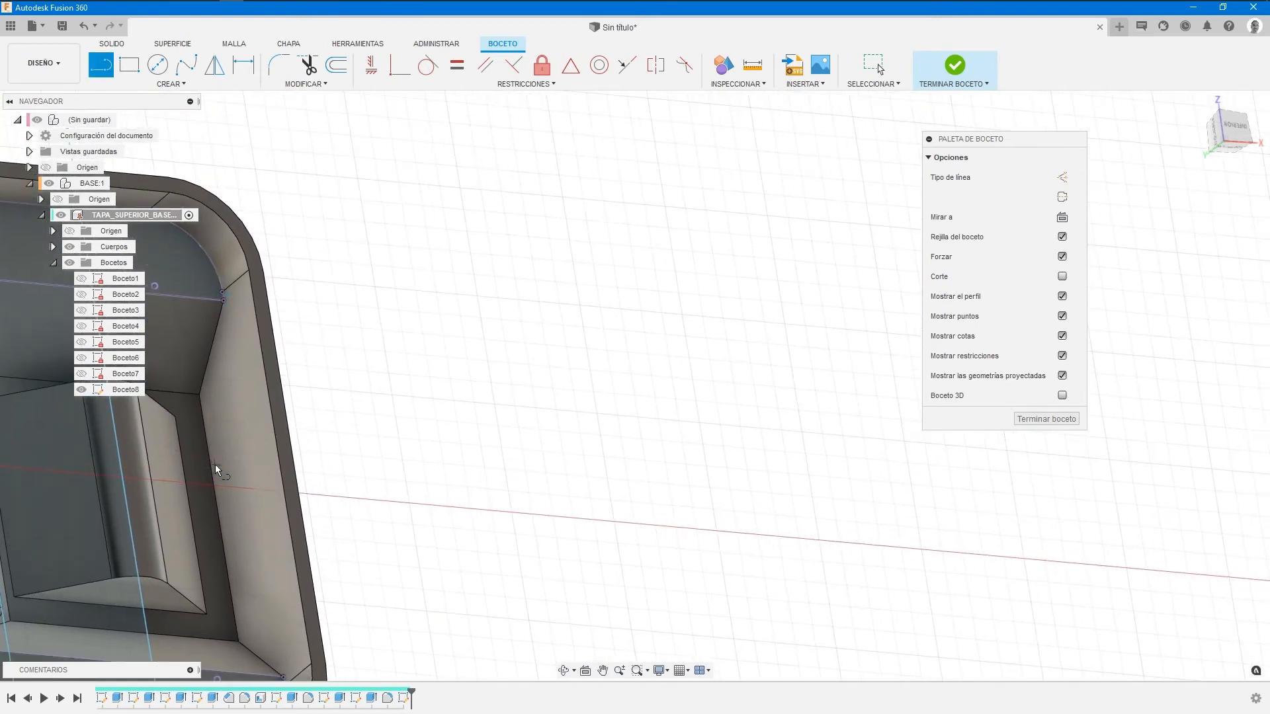
{"action": "mouse_move", "coordinate": [227, 417]}
{"action": "middle_mouse_down"}
{"action": "mouse_move", "coordinate": [410, 359]}
{"action": "mouse_move", "coordinate": [567, 284]}
{"action": "middle_mouse_up"}
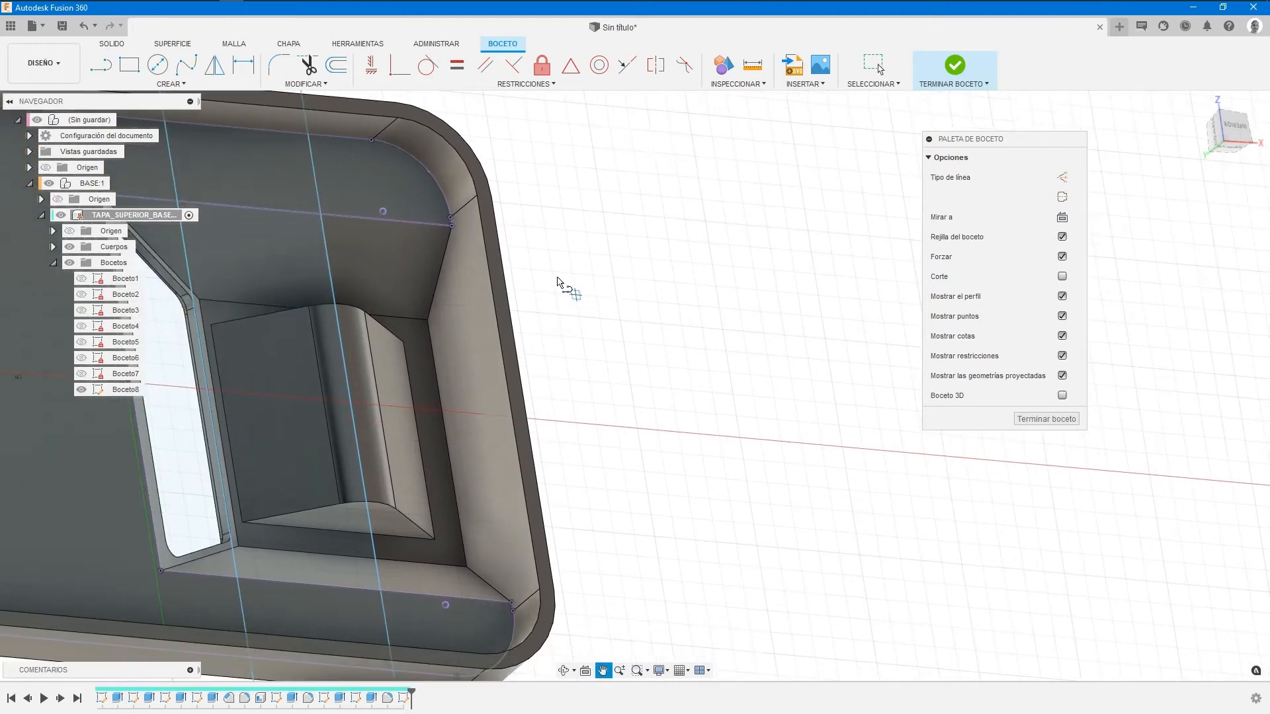
{"action": "middle_click_drag", "start_coordinate": [148, 411], "coordinate": [512, 204]}
{"action": "mouse_move", "coordinate": [609, 227]}
{"action": "middle_mouse_down"}
{"action": "mouse_move", "coordinate": [465, 335]}
{"action": "mouse_move", "coordinate": [401, 422]}
{"action": "middle_mouse_up"}
{"action": "key", "text": "Escape"}
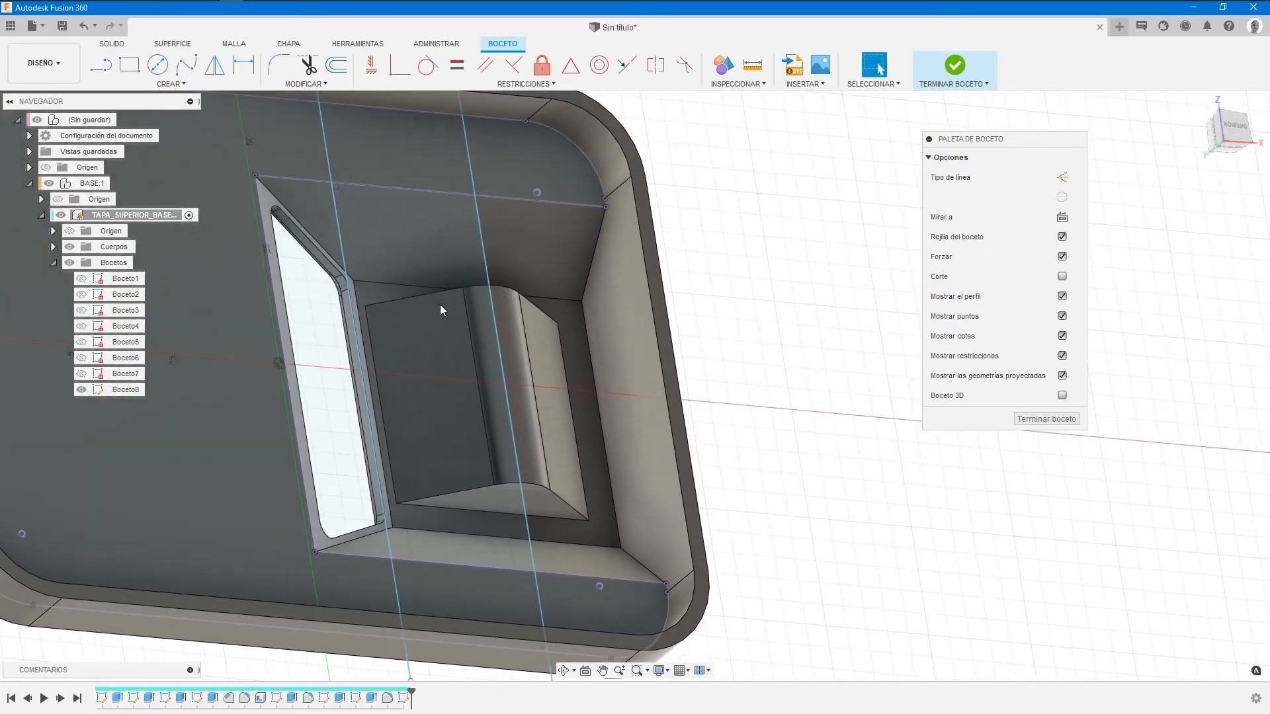
{"action": "left_click", "coordinate": [100, 66]}
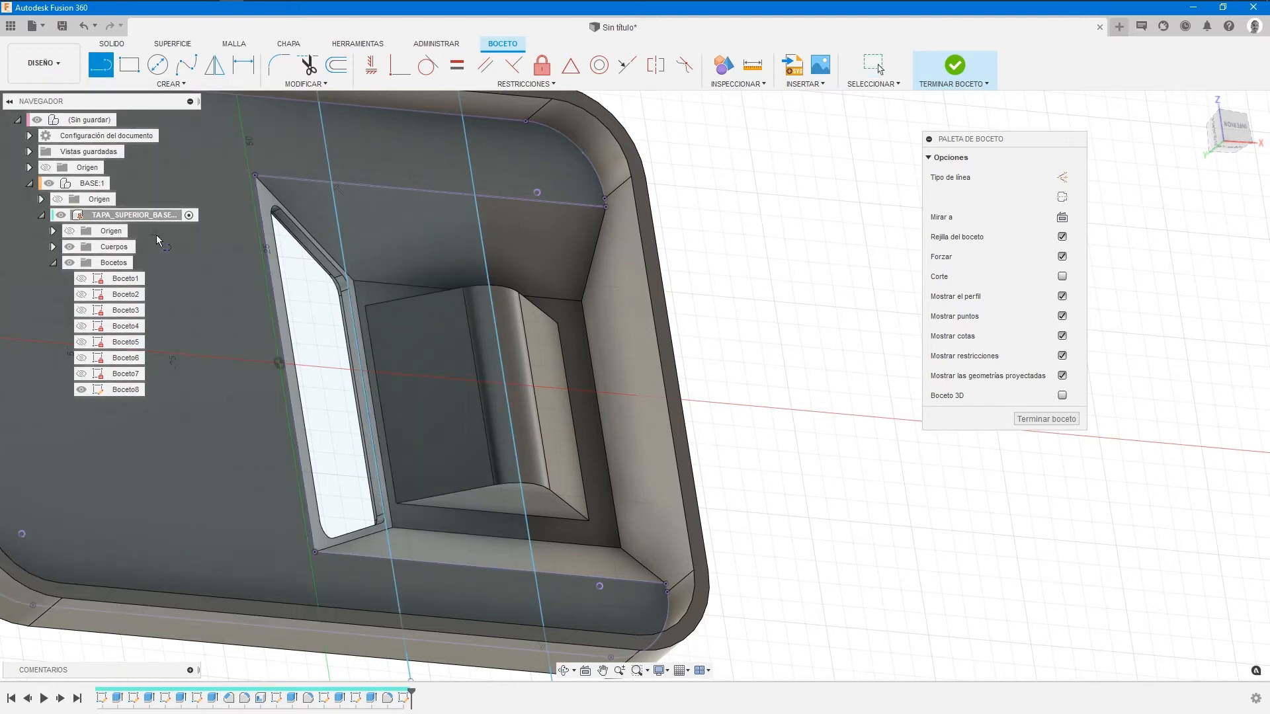
{"action": "left_click", "coordinate": [604, 206]}
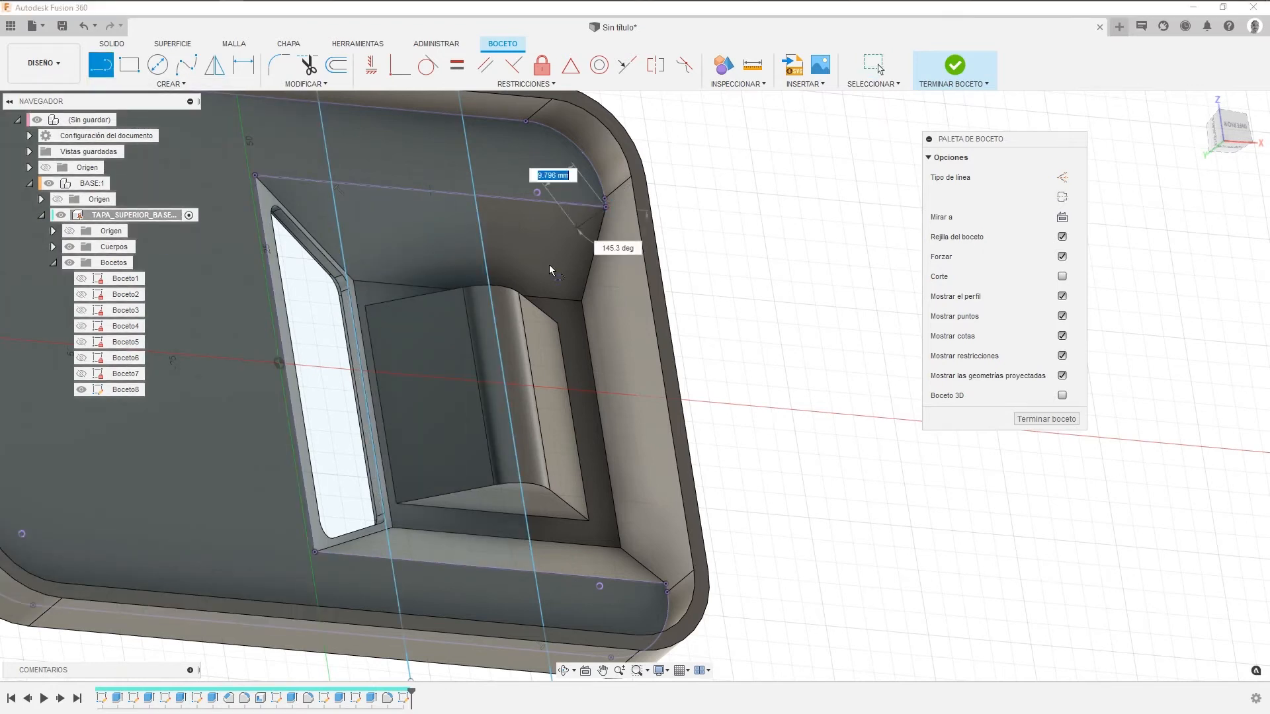
{"action": "left_click", "coordinate": [666, 586]}
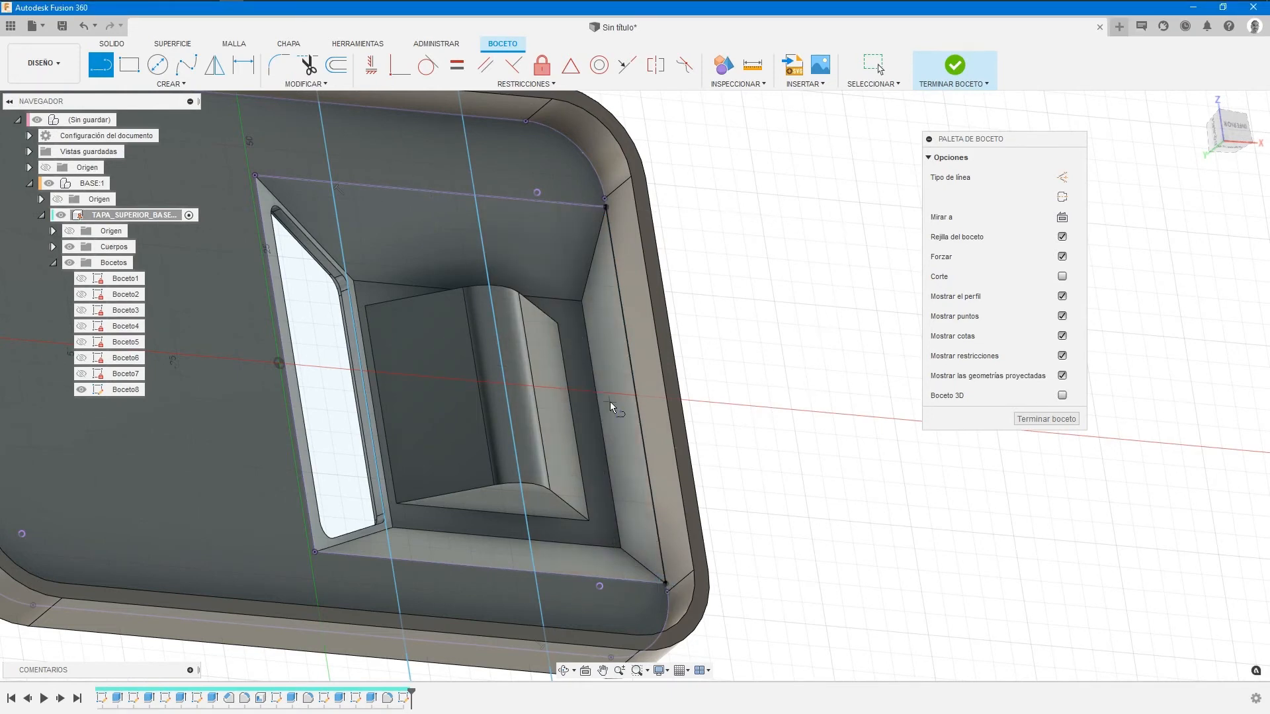
{"action": "key", "text": "Escape"}
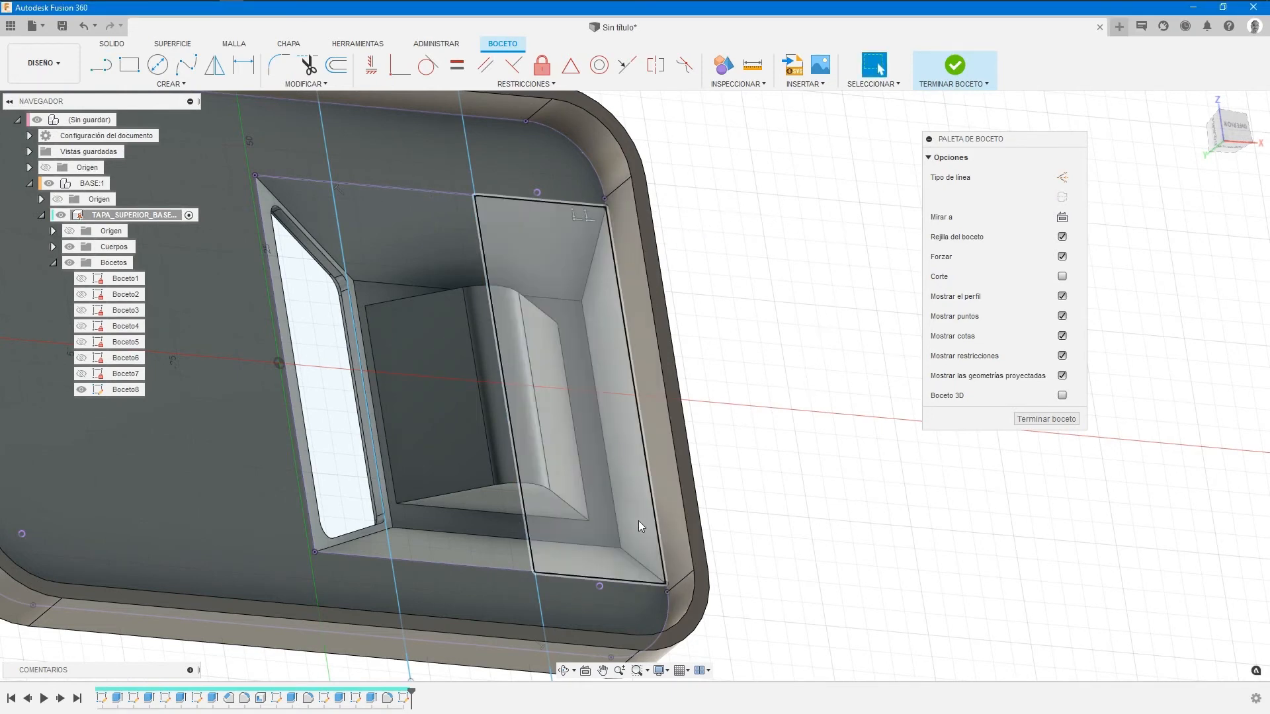
Trim the protruding ends of both long vertical lines back to the projected outline of the cover's inner face.
{"action": "middle_click_drag", "start_coordinate": [814, 363], "coordinate": [831, 346]}
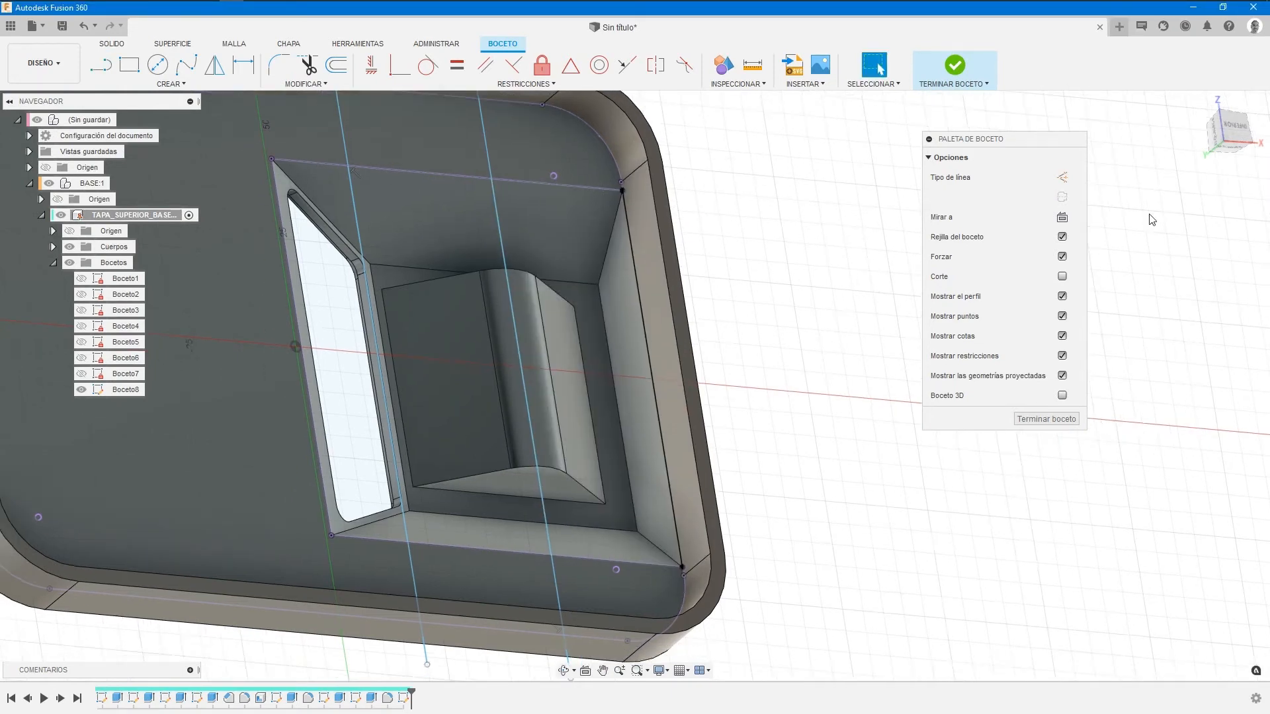
{"action": "left_click", "coordinate": [1237, 139]}
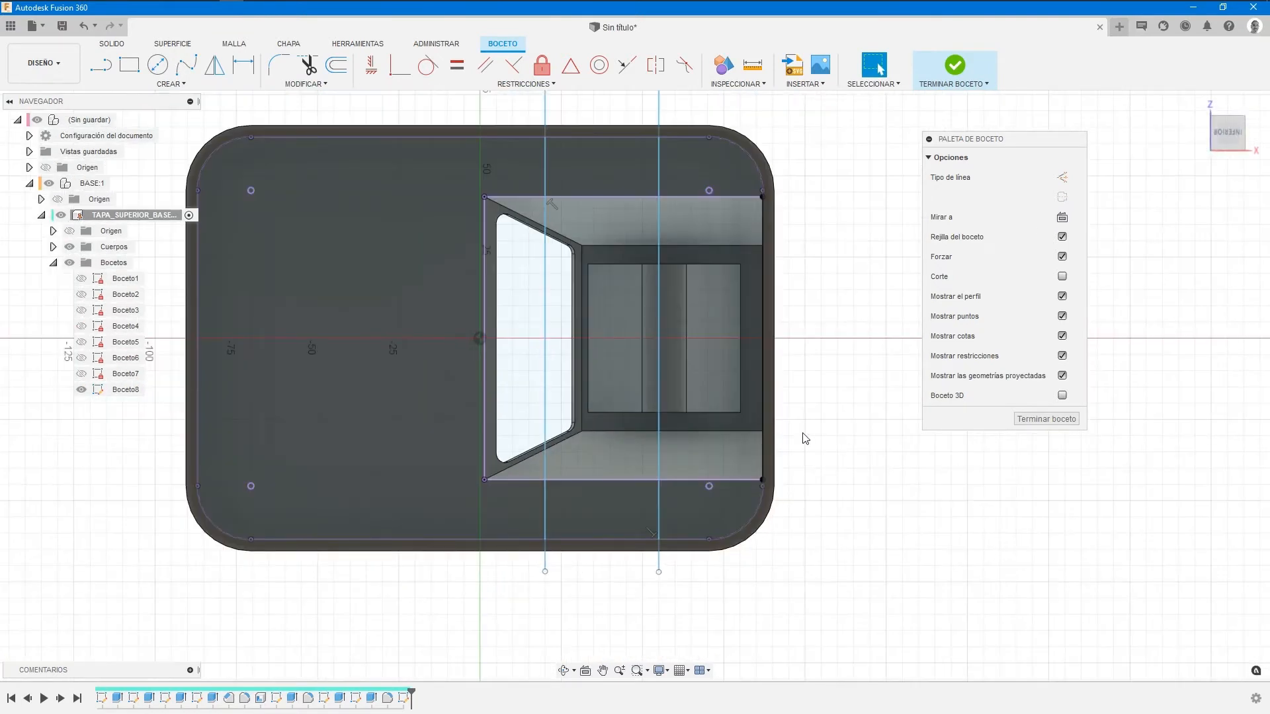
{"action": "middle_click_drag", "start_coordinate": [805, 439], "coordinate": [803, 505]}
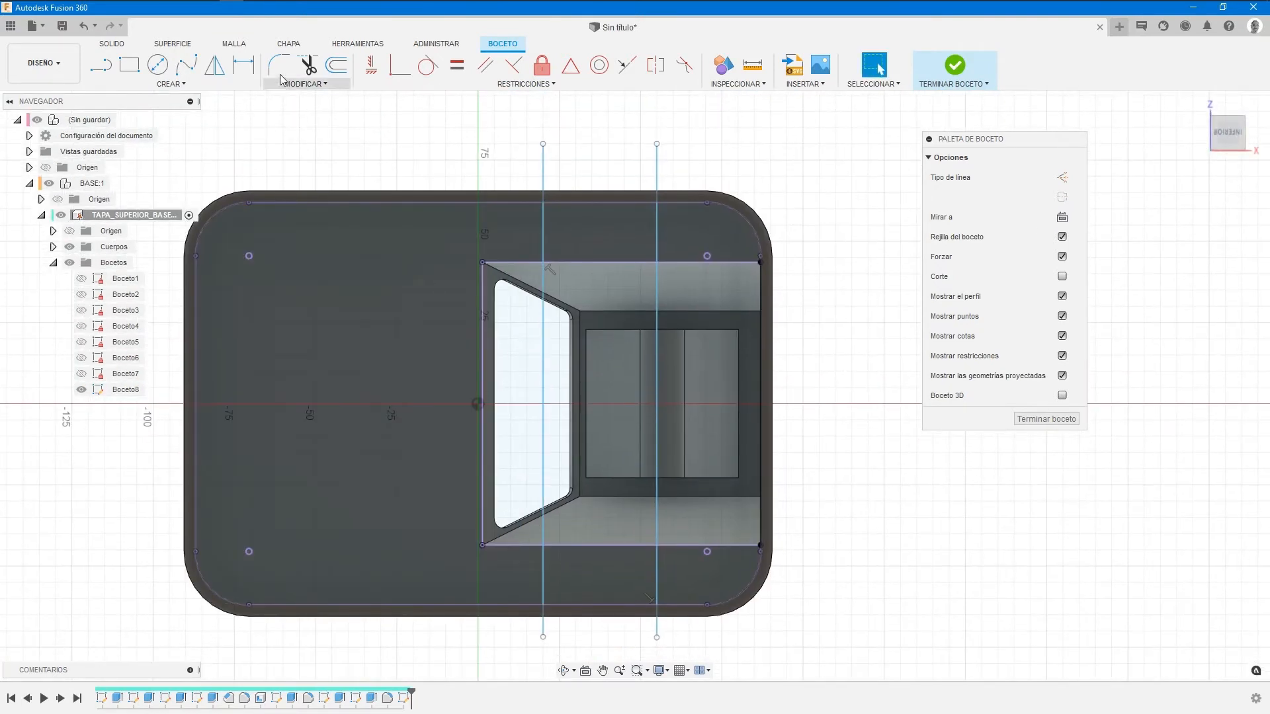
{"action": "left_click", "coordinate": [307, 64]}
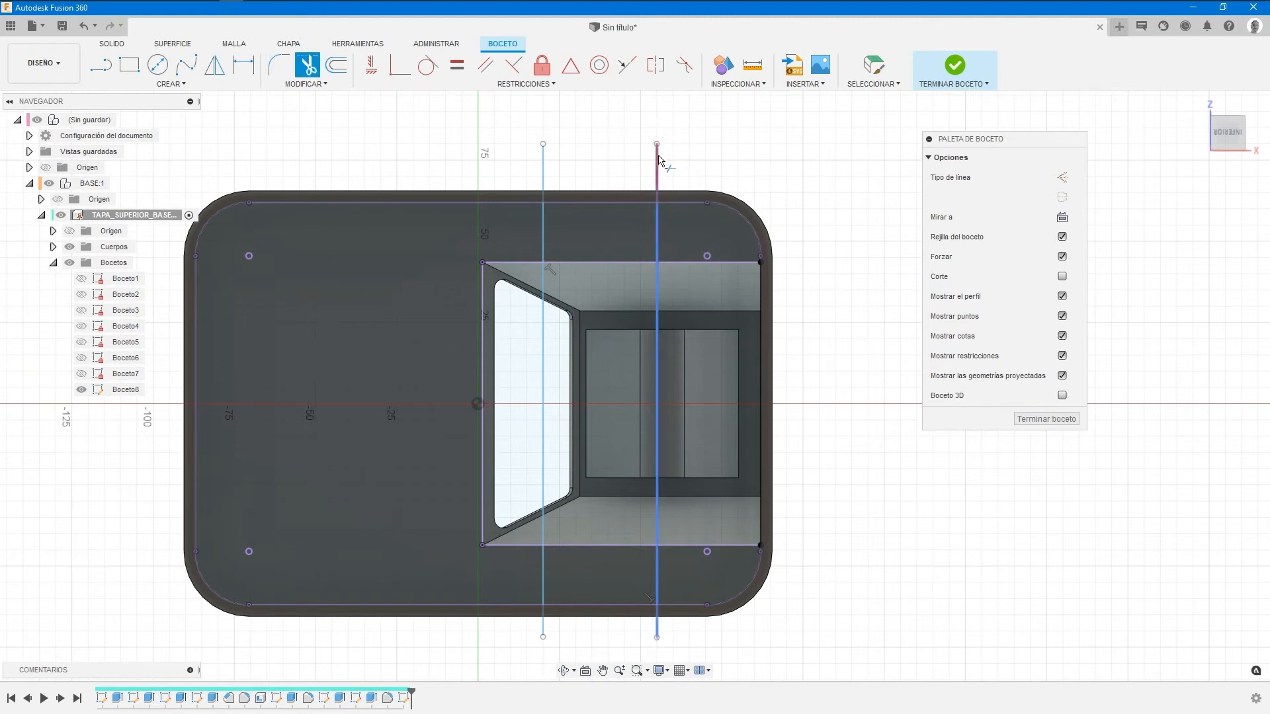
{"action": "middle_click_drag", "start_coordinate": [893, 546], "coordinate": [913, 483]}
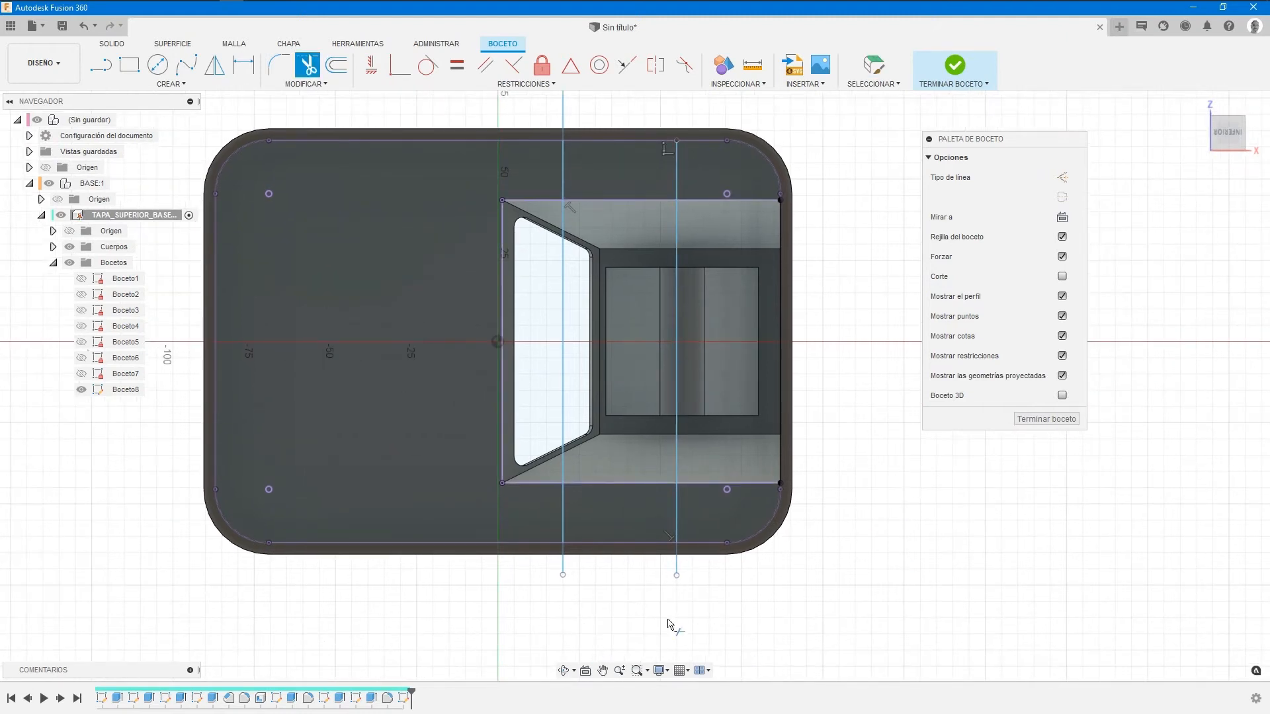
{"action": "left_click", "coordinate": [676, 577]}
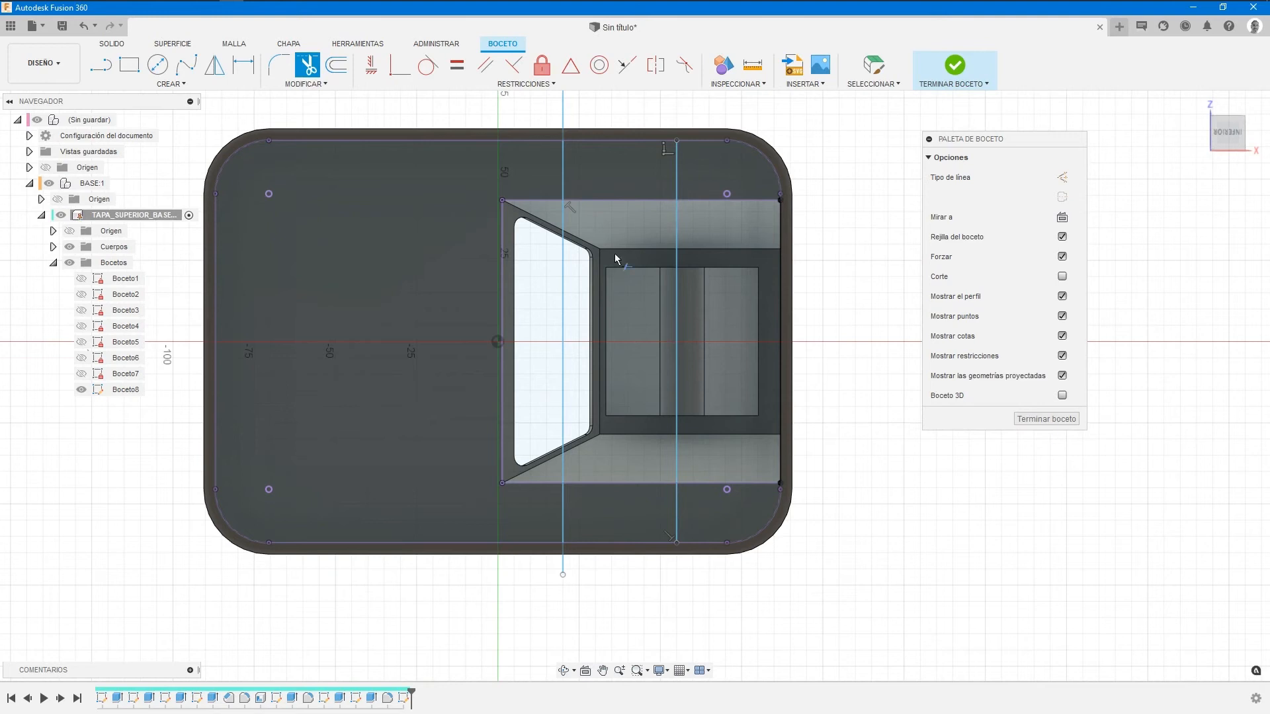
{"action": "left_click", "coordinate": [562, 576]}
{"action": "middle_click_drag", "start_coordinate": [556, 331], "coordinate": [542, 391]}
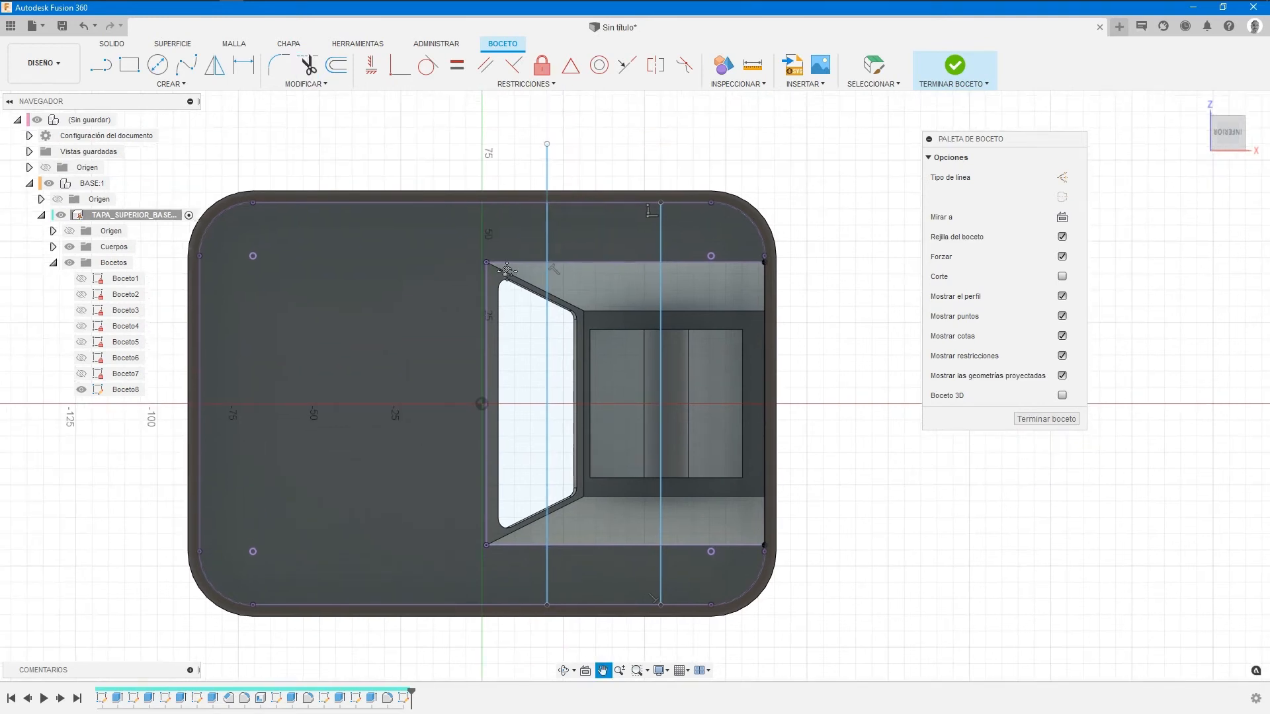
{"action": "left_click", "coordinate": [551, 170]}
{"action": "middle_click_drag", "start_coordinate": [865, 182], "coordinate": [790, 166]}
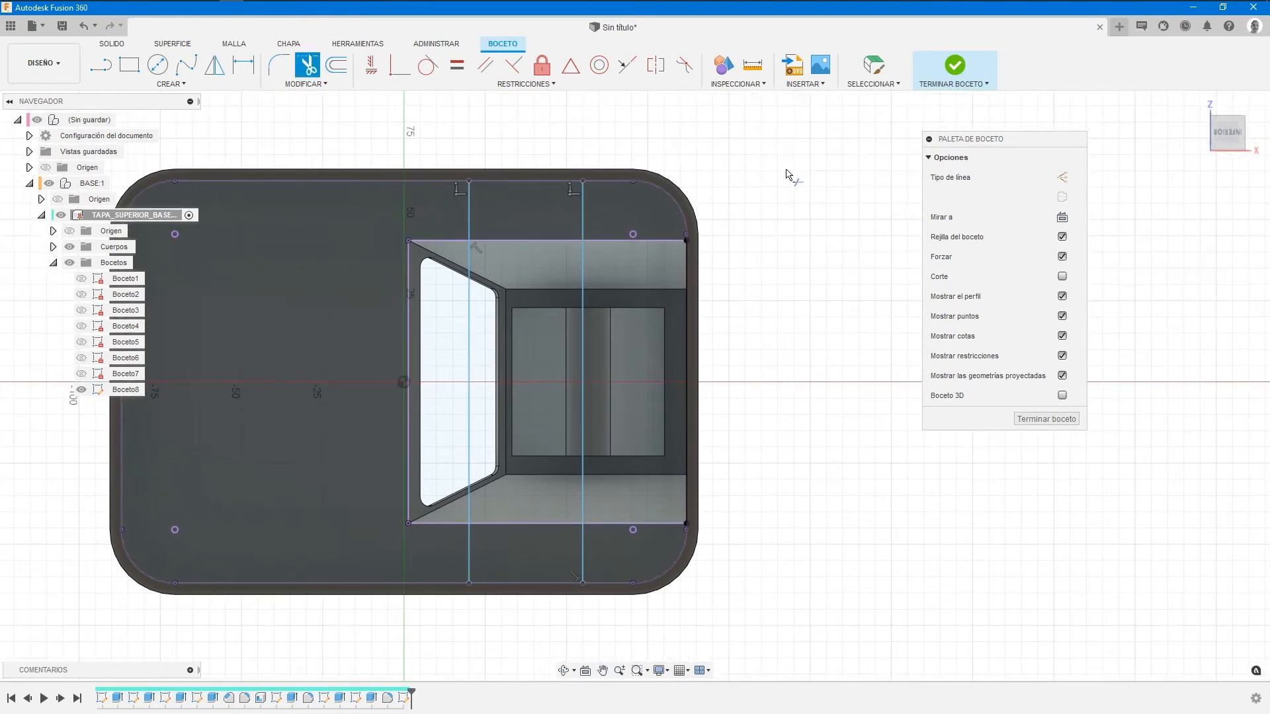
{"action": "key", "text": "Escape"}
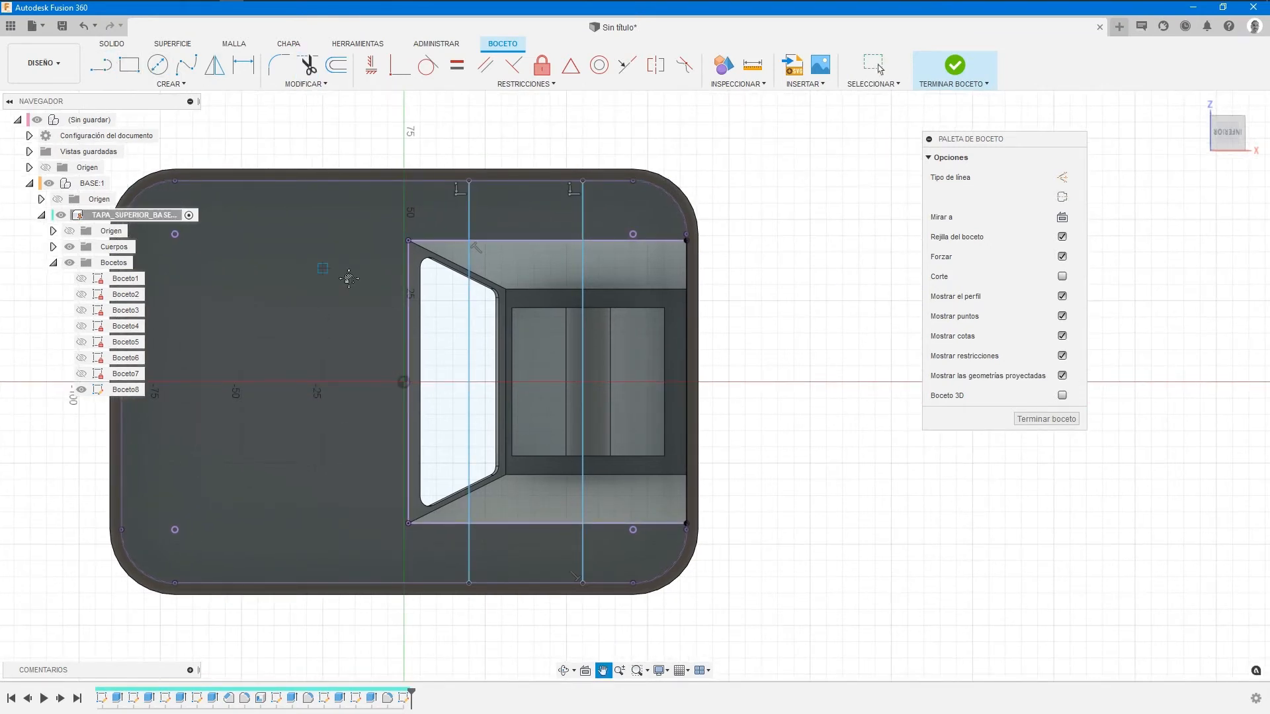
Sketch two diagonal lines across the cover's corners at the end opposite the recess, the lower one about 66 mm long.
{"action": "middle_click_drag", "start_coordinate": [349, 279], "coordinate": [569, 289]}
{"action": "key", "text": "l"}
{"action": "left_click", "coordinate": [542, 225]}
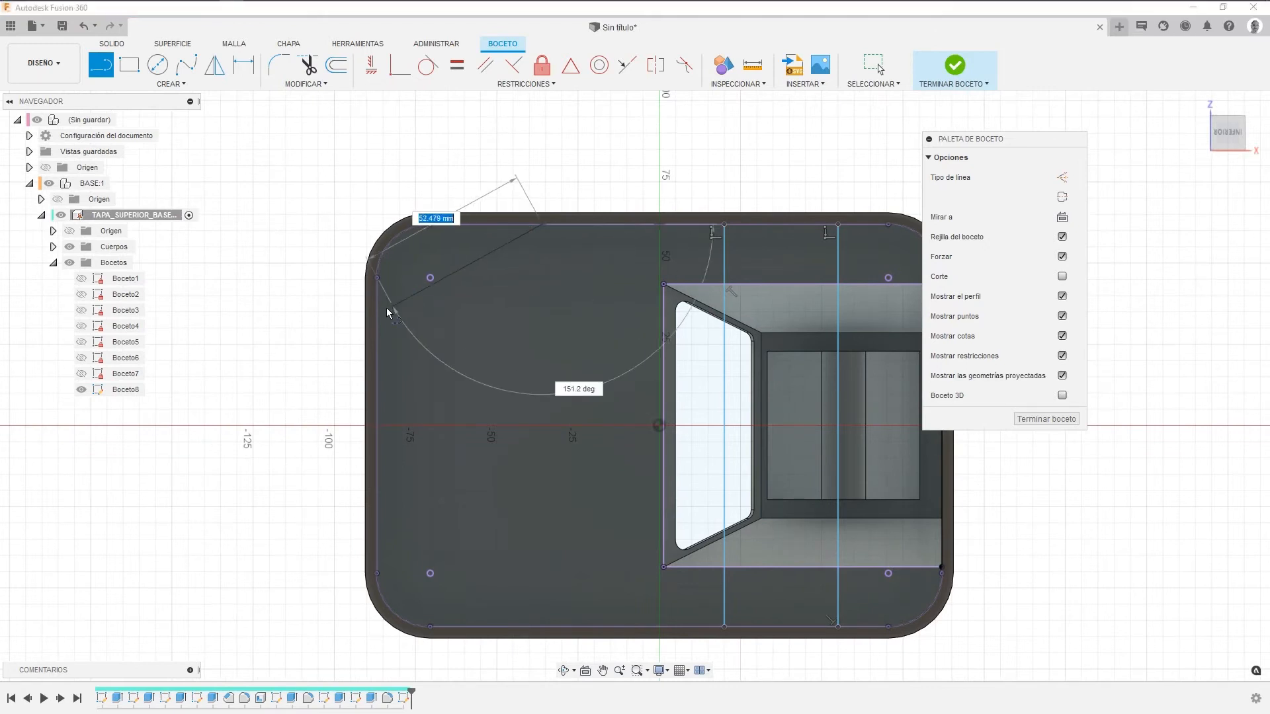
{"action": "left_click", "coordinate": [377, 309]}
{"action": "middle_click_drag", "start_coordinate": [524, 607], "coordinate": [514, 575]}
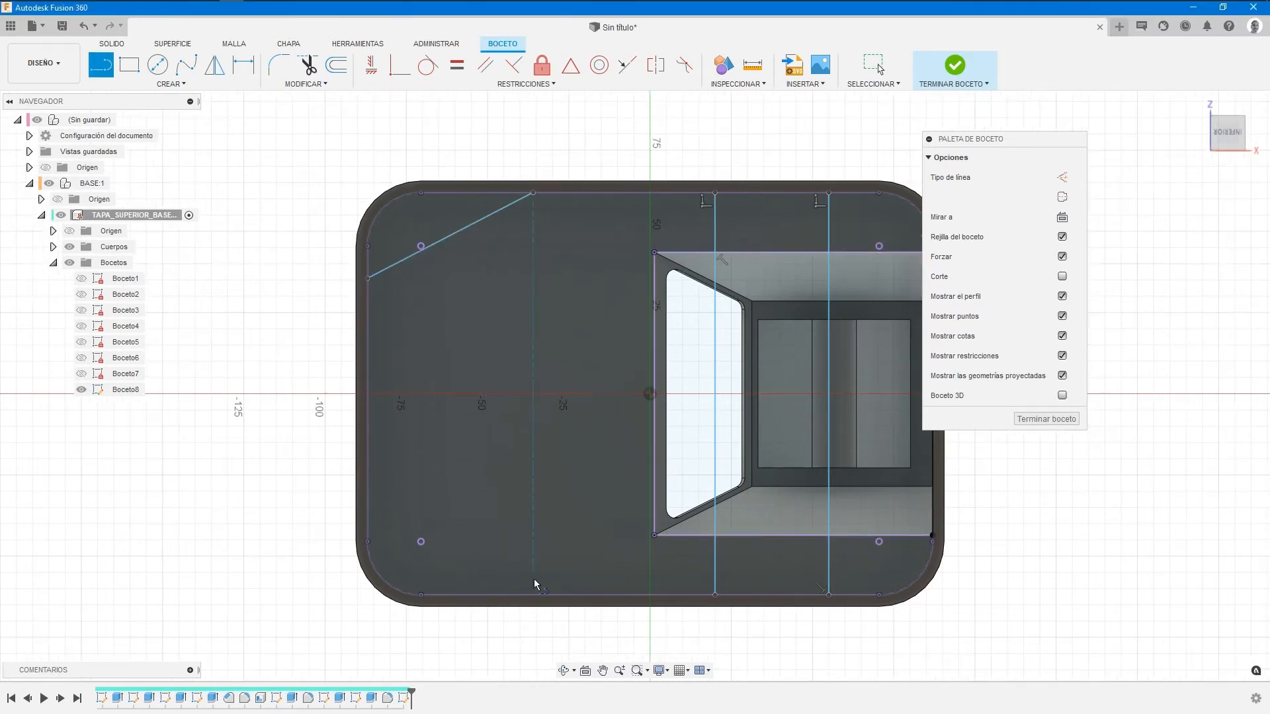
{"action": "left_click", "coordinate": [549, 596]}
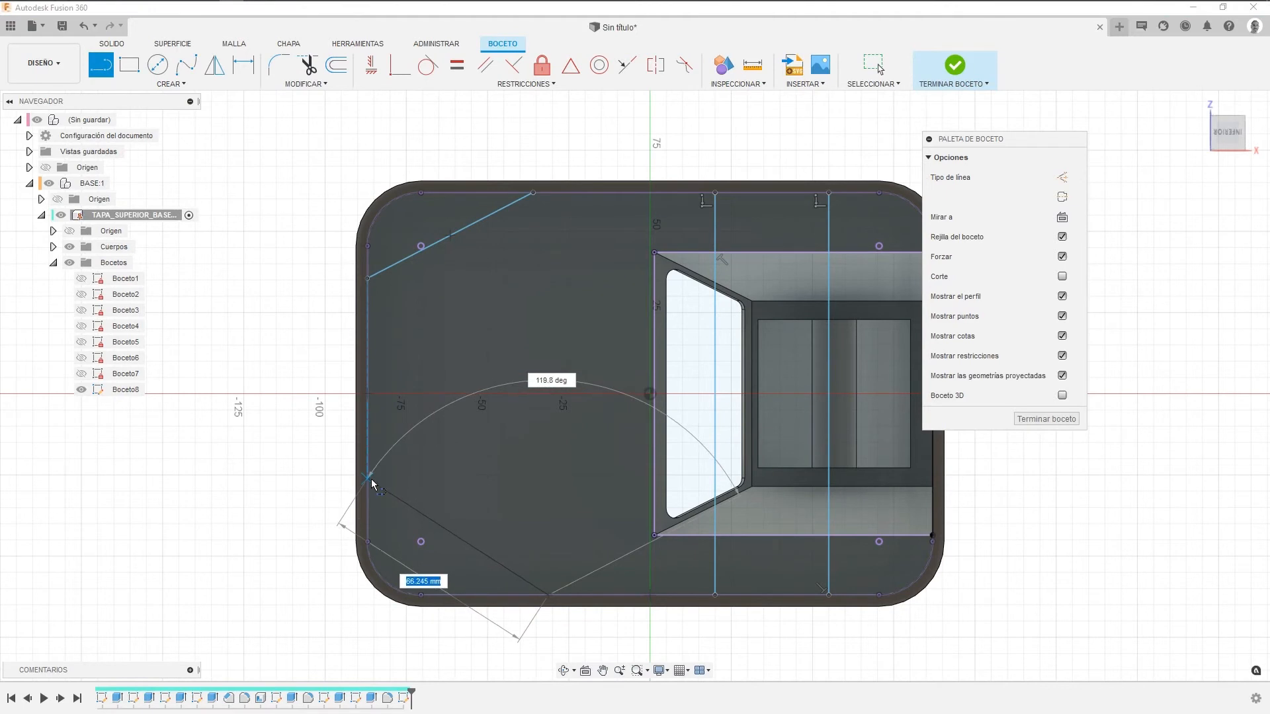
{"action": "left_click", "coordinate": [368, 481]}
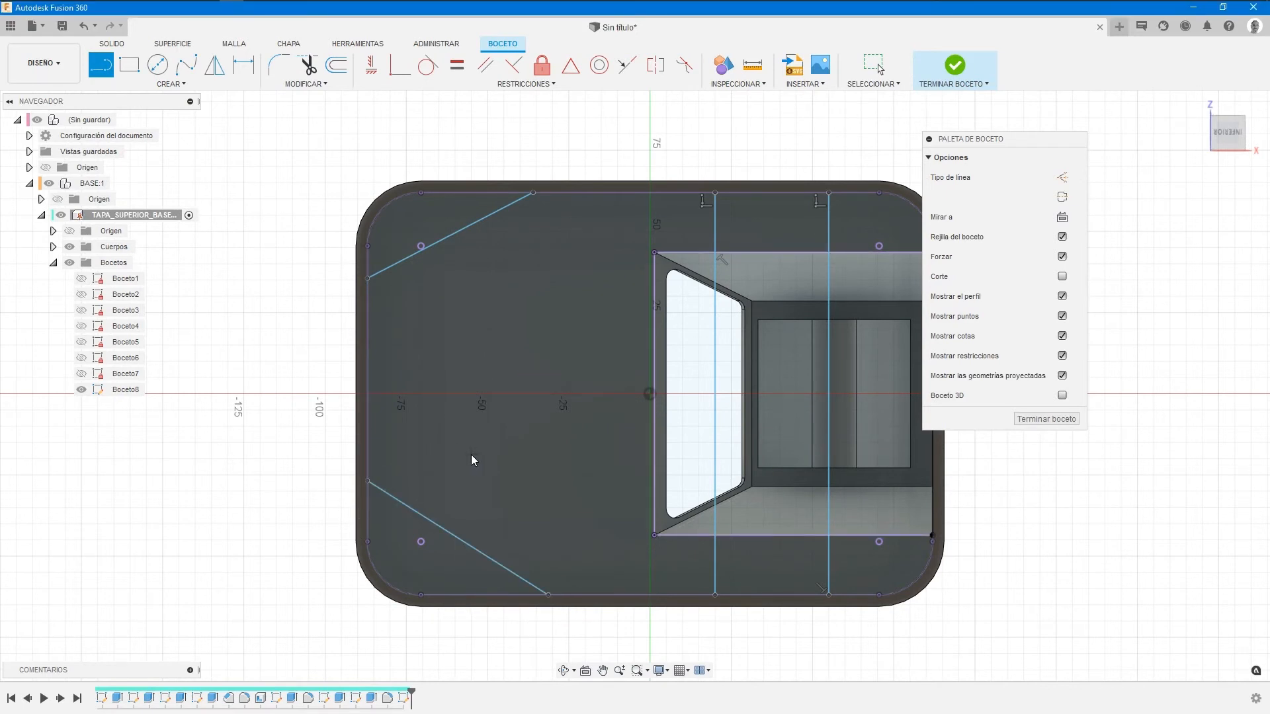
Dimension the angle between the lower diagonal line and the outline's lower long edge at 30°.
{"action": "left_click", "coordinate": [242, 64]}
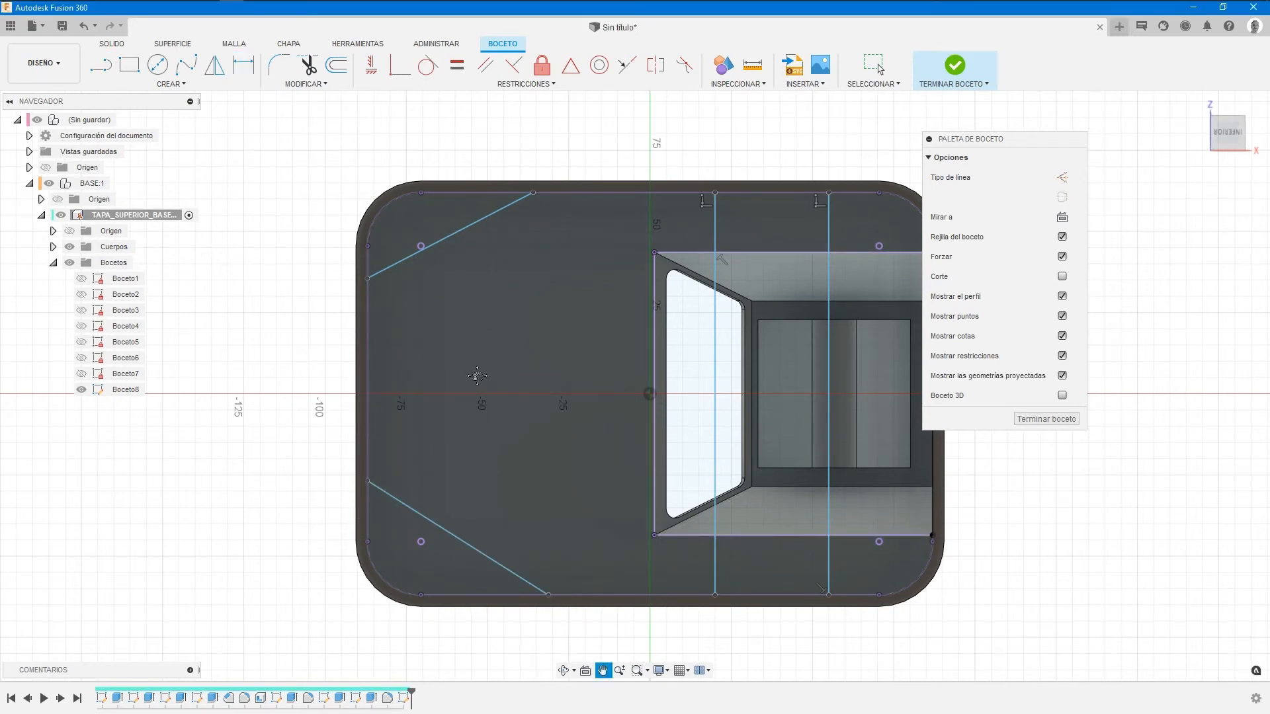
{"action": "middle_click_drag", "start_coordinate": [481, 539], "coordinate": [502, 474]}
{"action": "left_click", "coordinate": [499, 530]}
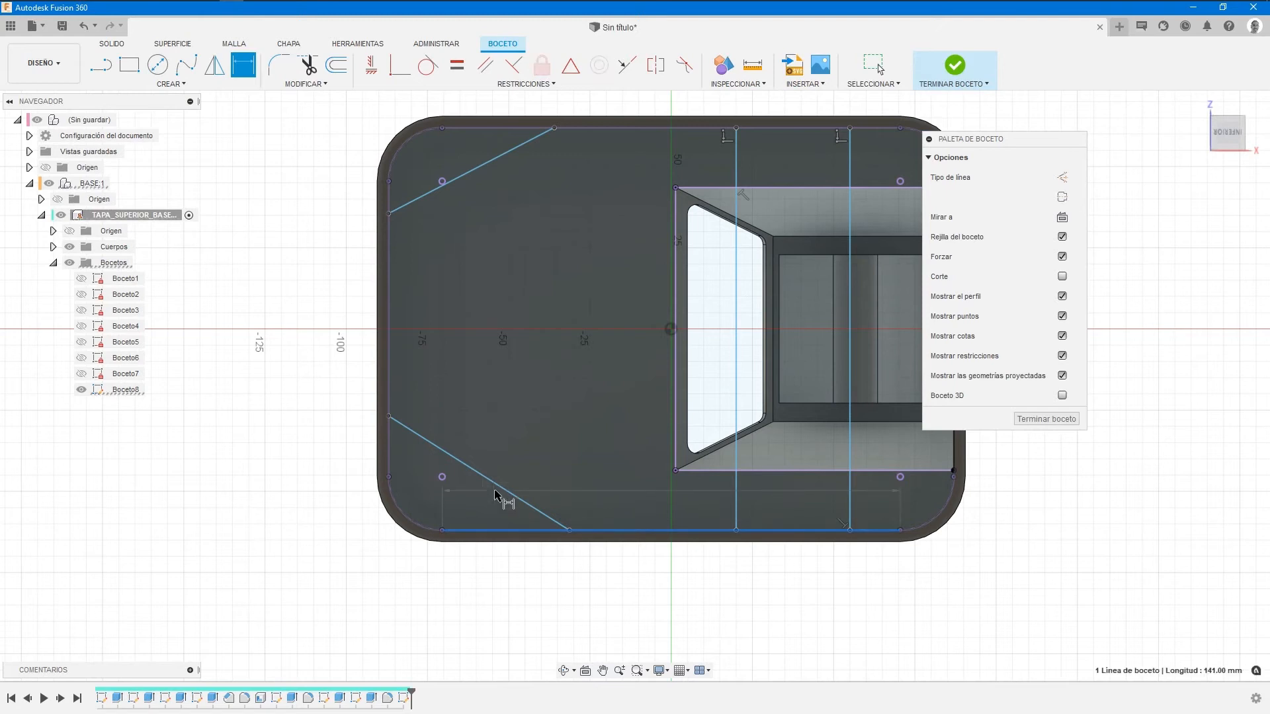
{"action": "left_click", "coordinate": [505, 490]}
{"action": "left_click", "coordinate": [315, 474]}
{"action": "type", "text": "30"}
{"action": "key", "text": "Return"}
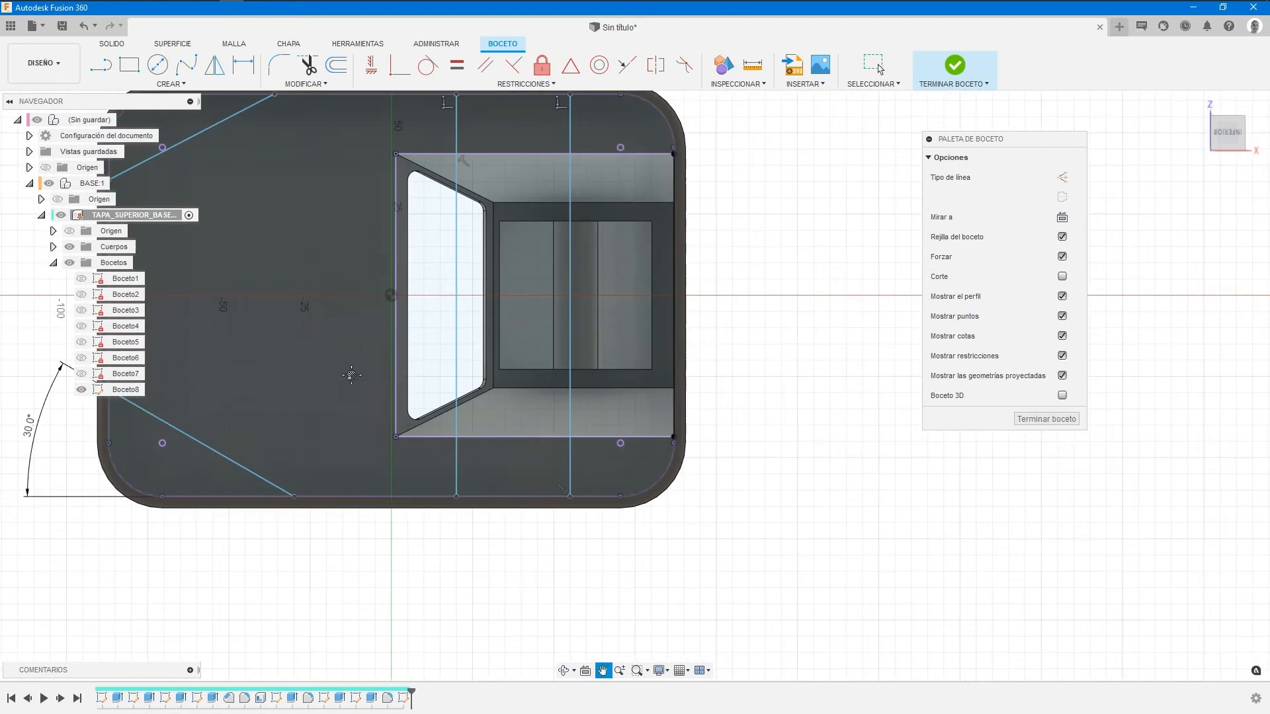
Dimension the outer long vertical line at 25 mm from the cover's short outer edge beside the recess.
{"action": "mouse_move", "coordinate": [779, 443]}
{"action": "middle_mouse_down"}
{"action": "mouse_move", "coordinate": [342, 461]}
{"action": "mouse_move", "coordinate": [375, 422]}
{"action": "middle_mouse_up"}
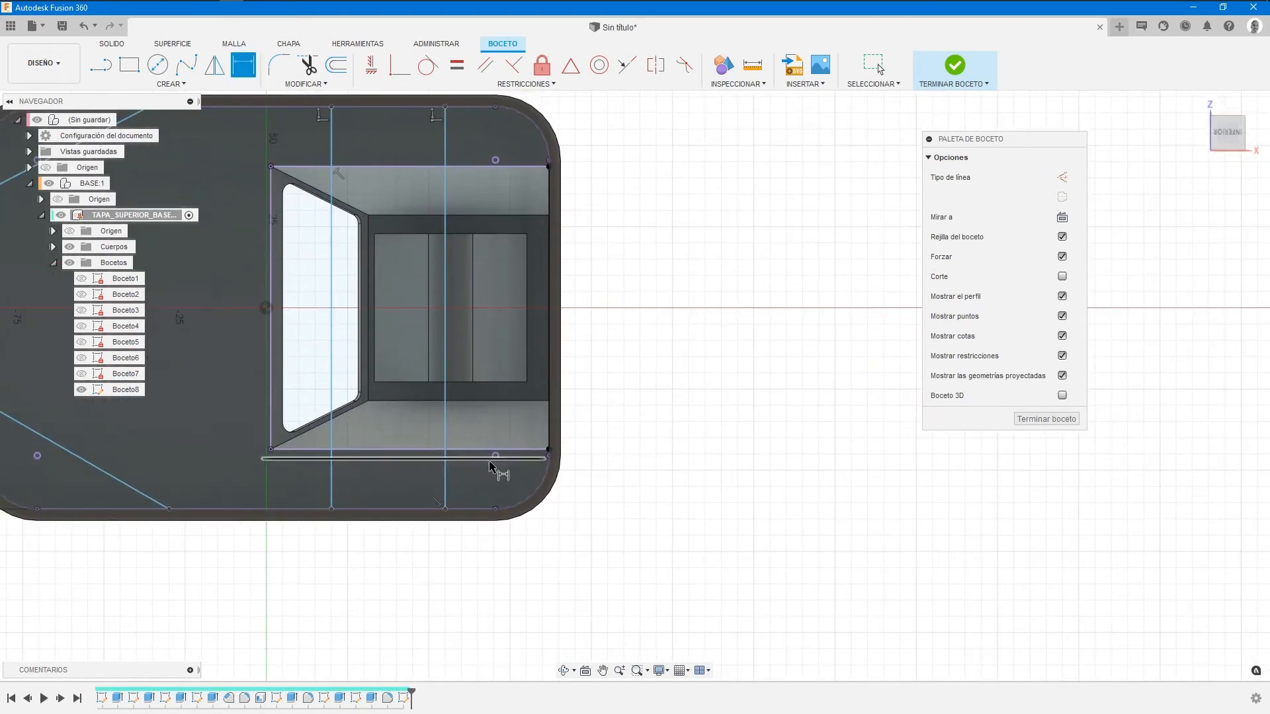
{"action": "left_click", "coordinate": [560, 395]}
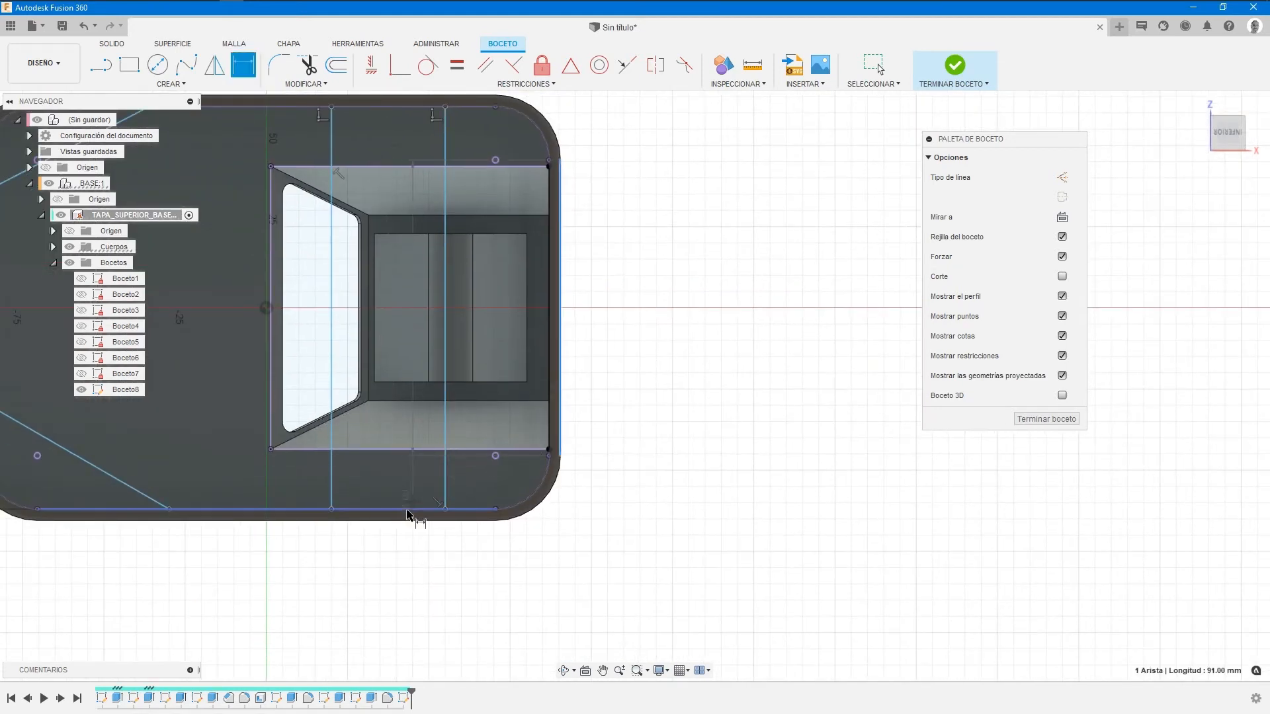
{"action": "left_click", "coordinate": [446, 504]}
{"action": "left_click", "coordinate": [491, 599]}
{"action": "type", "text": "25"}
{"action": "key", "text": "Return"}
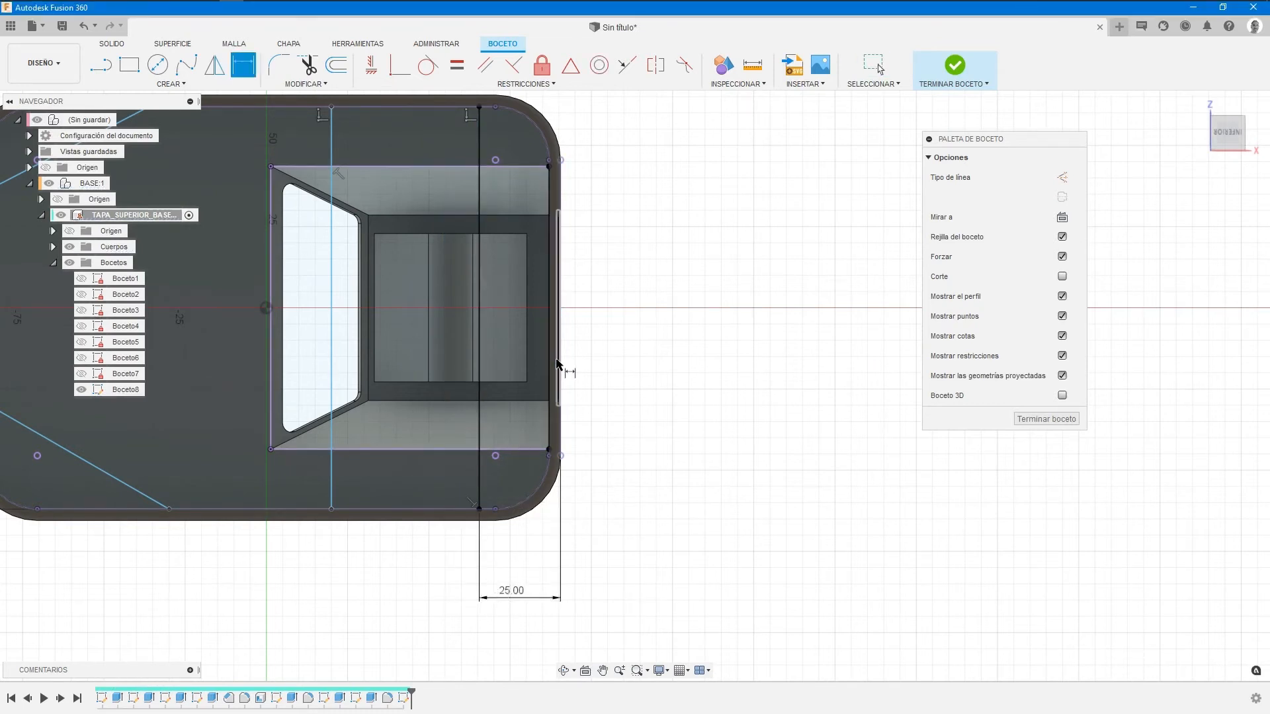
Dimension the inner long vertical line at 55 mm from the same short outer edge of the cover.
{"action": "left_click", "coordinate": [558, 364]}
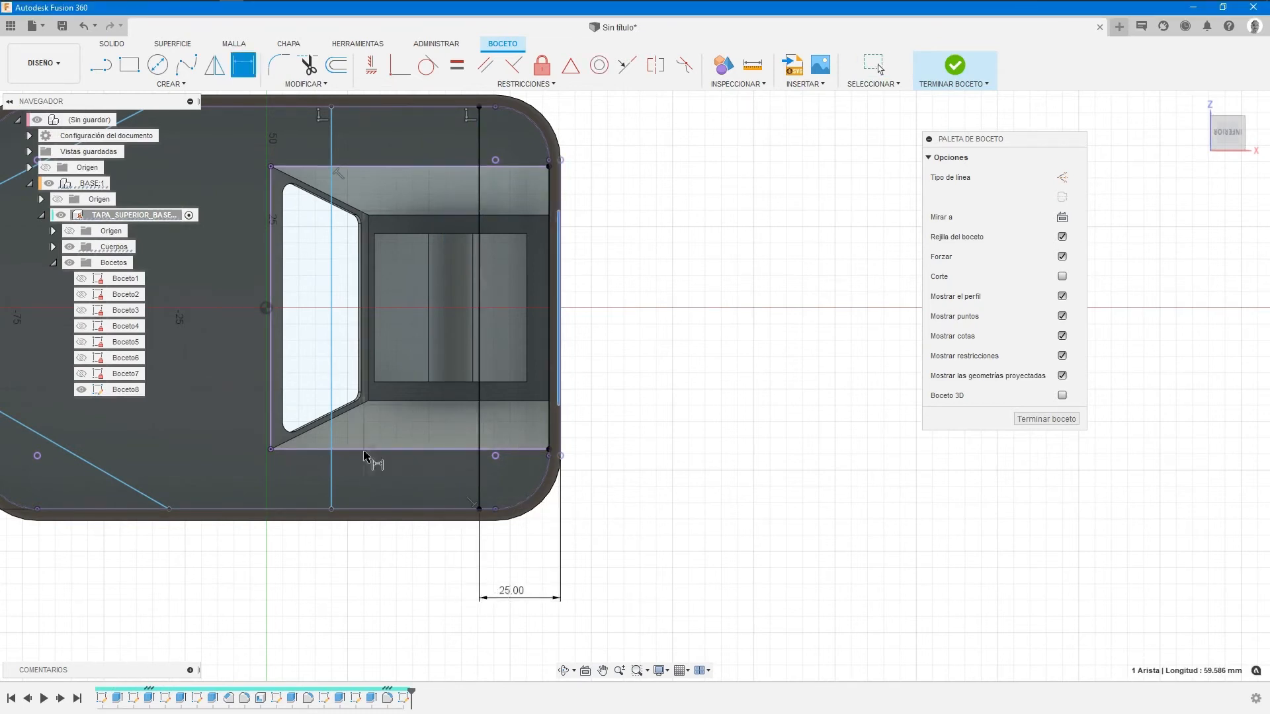
{"action": "left_click", "coordinate": [329, 368]}
{"action": "left_click", "coordinate": [437, 628]}
{"action": "type", "text": "55"}
{"action": "key", "text": "Return"}
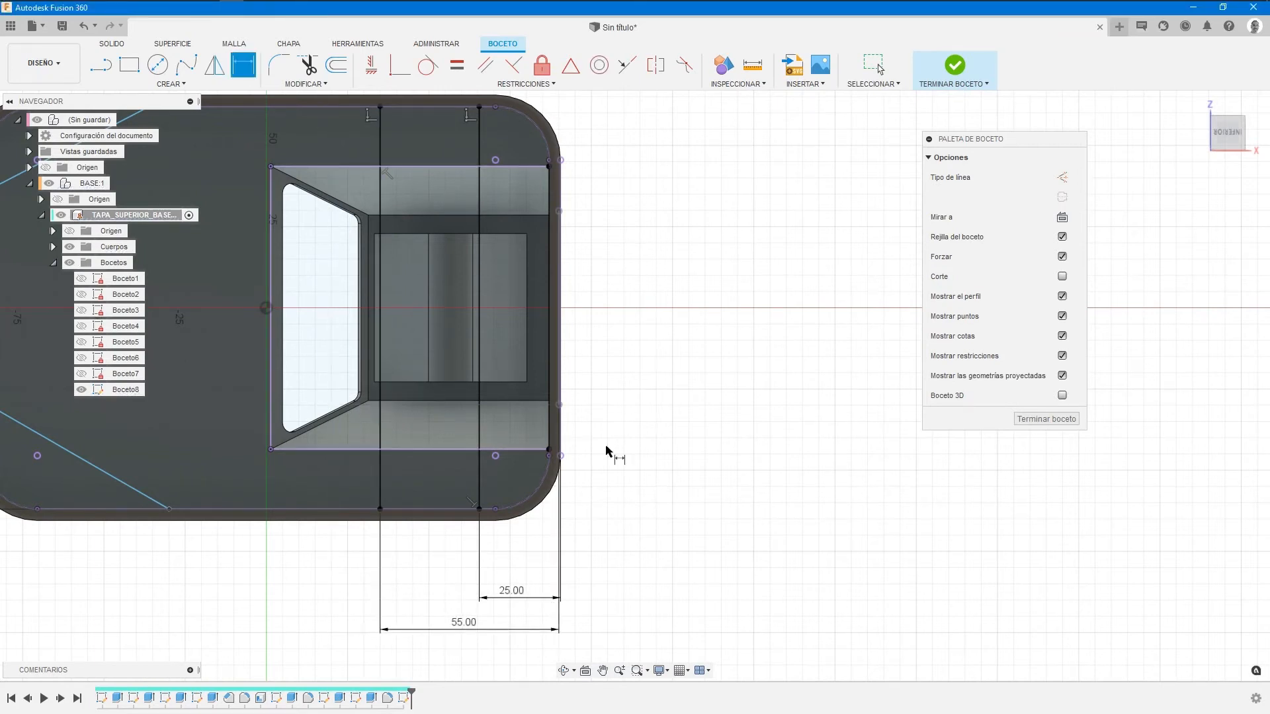
{"action": "key", "text": "Escape"}
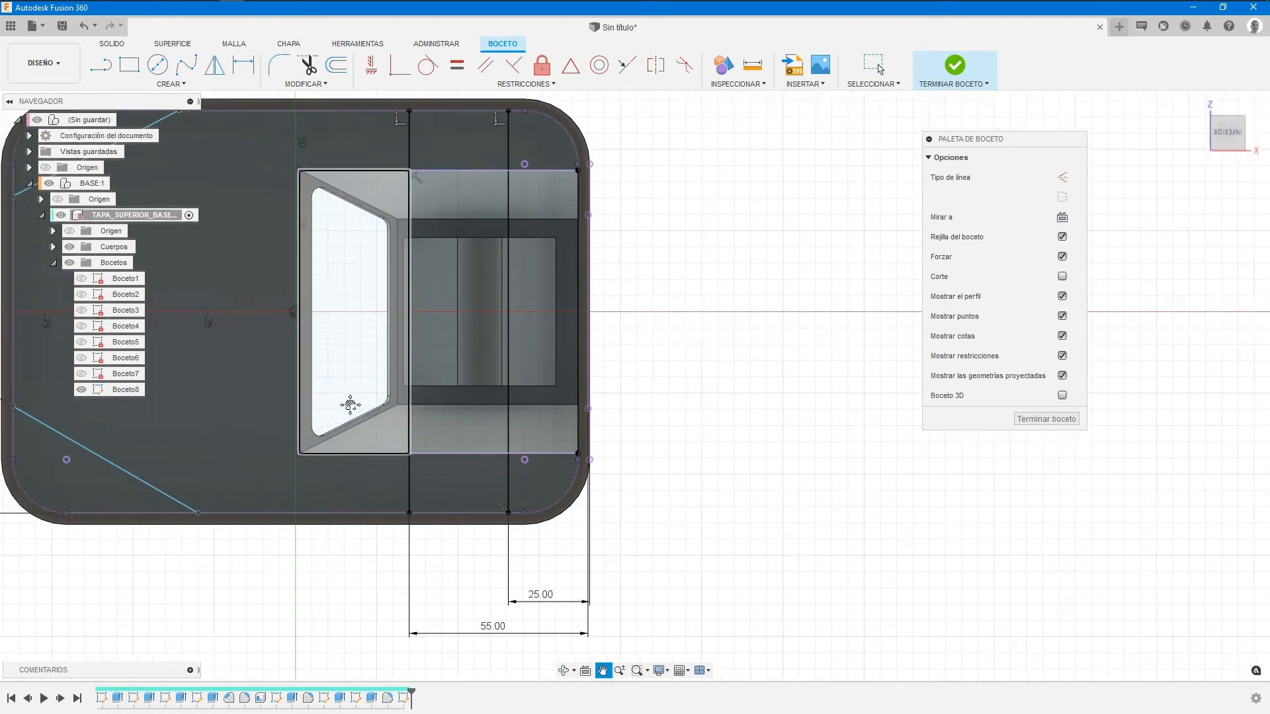
Dimension the horizontal distance from the lower diagonal's inner endpoint to the outer long vertical line at 120 mm.
{"action": "middle_click_drag", "start_coordinate": [318, 397], "coordinate": [658, 417]}
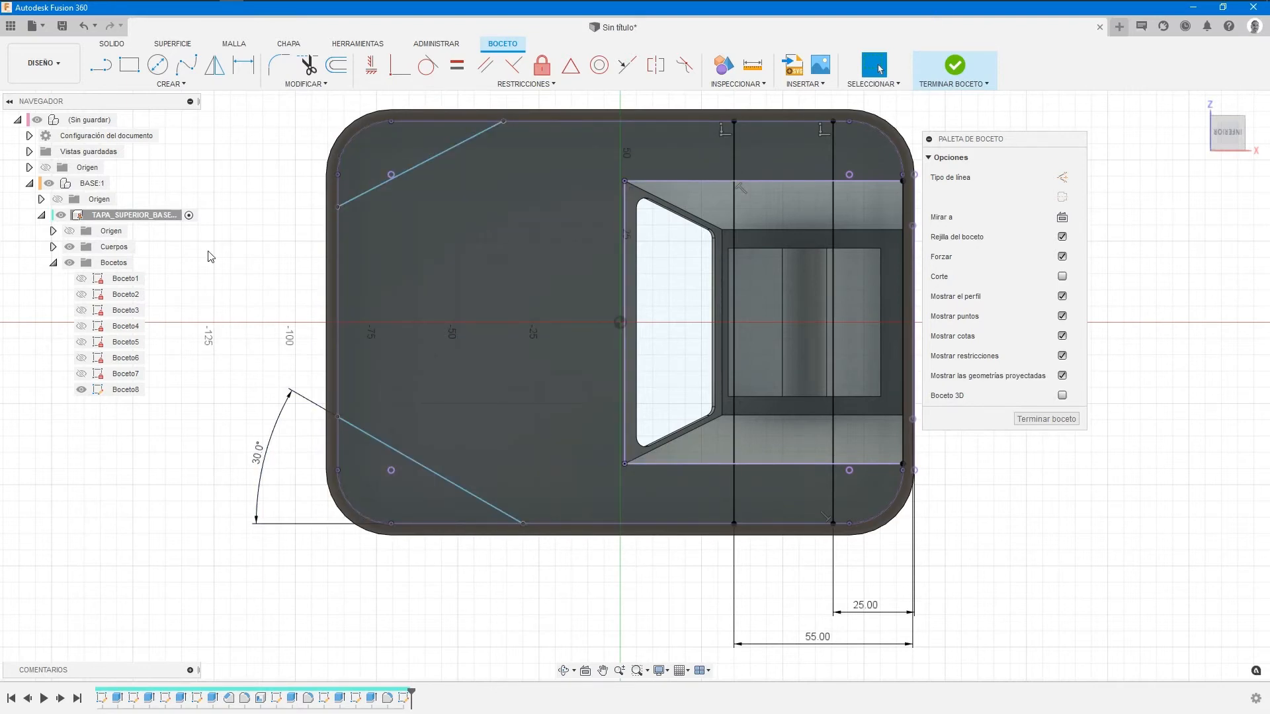
{"action": "left_click", "coordinate": [244, 67]}
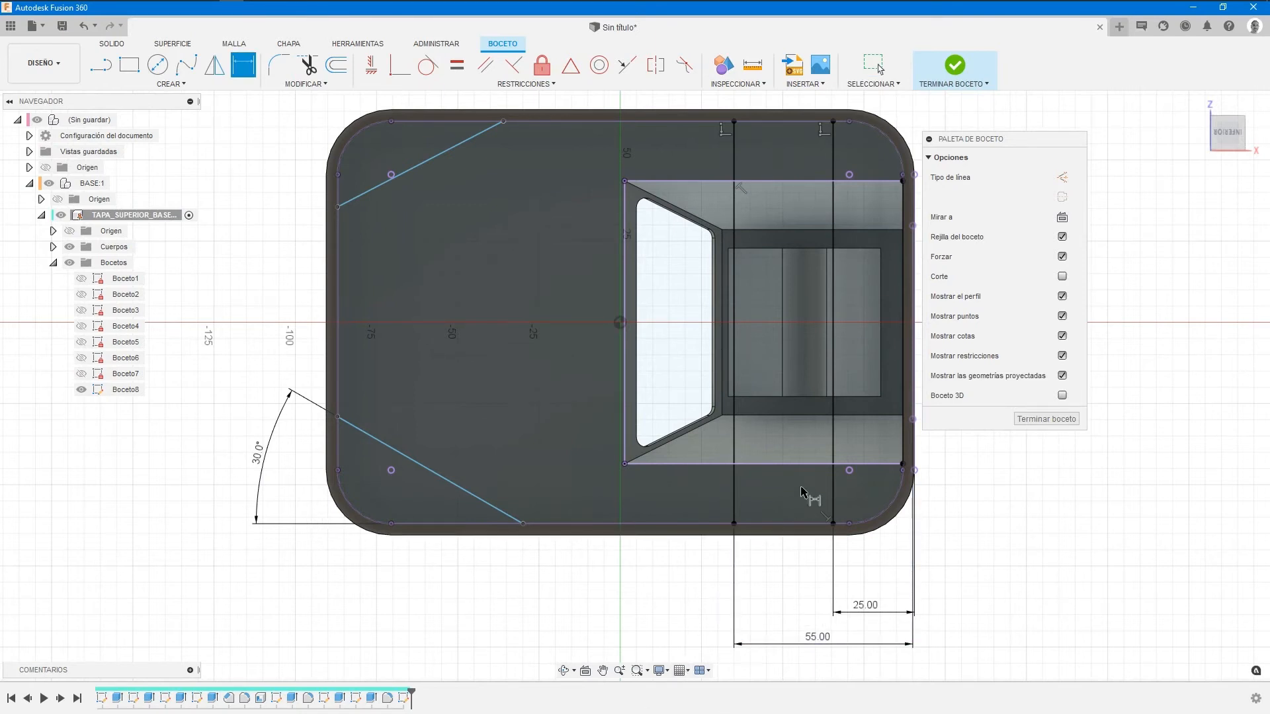
{"action": "left_click", "coordinate": [832, 491]}
{"action": "left_click", "coordinate": [522, 524]}
{"action": "left_click", "coordinate": [655, 609]}
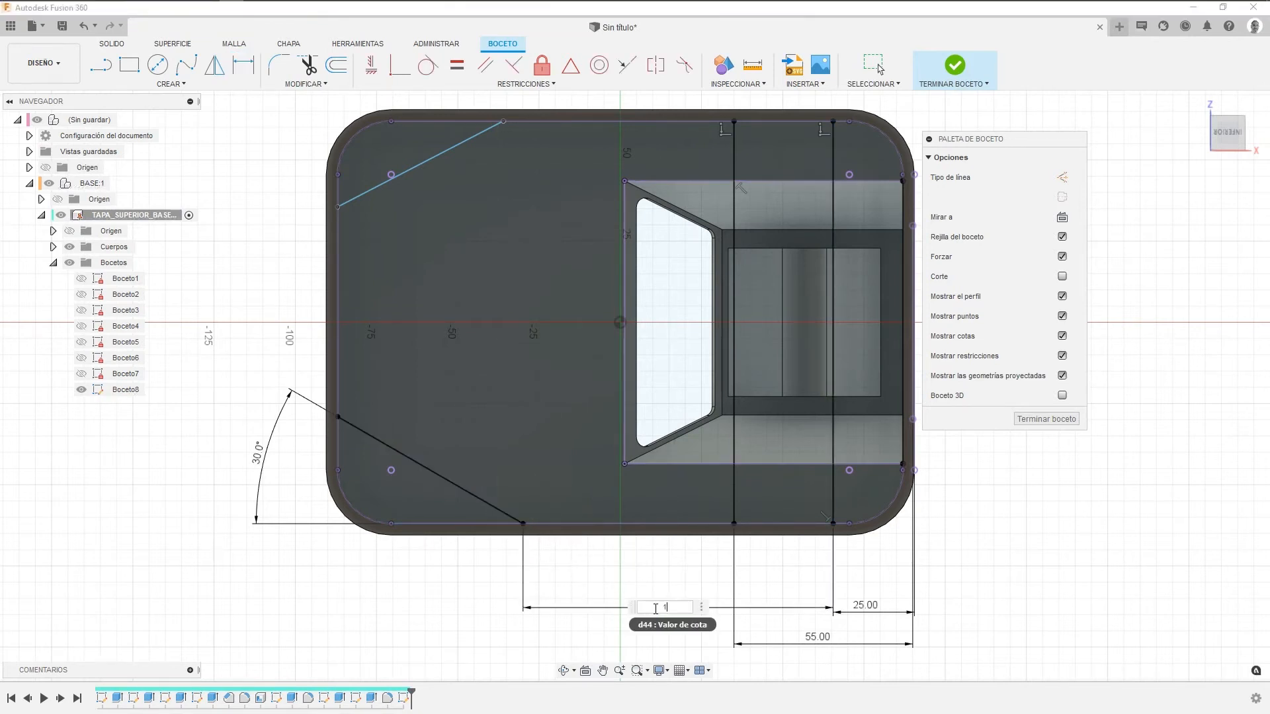
{"action": "key", "text": "Return"}
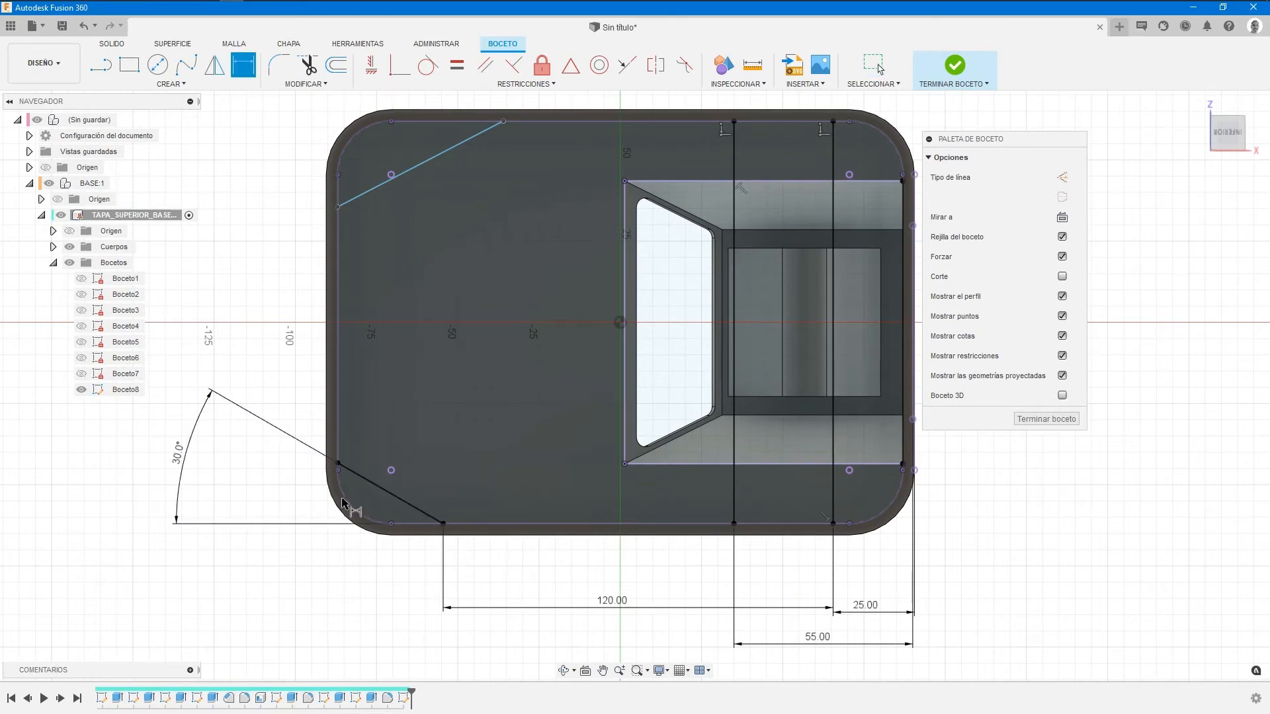
Apply an Equal constraint between the upper and lower corner diagonals.
{"action": "left_click", "coordinate": [457, 65]}
{"action": "left_click", "coordinate": [423, 165]}
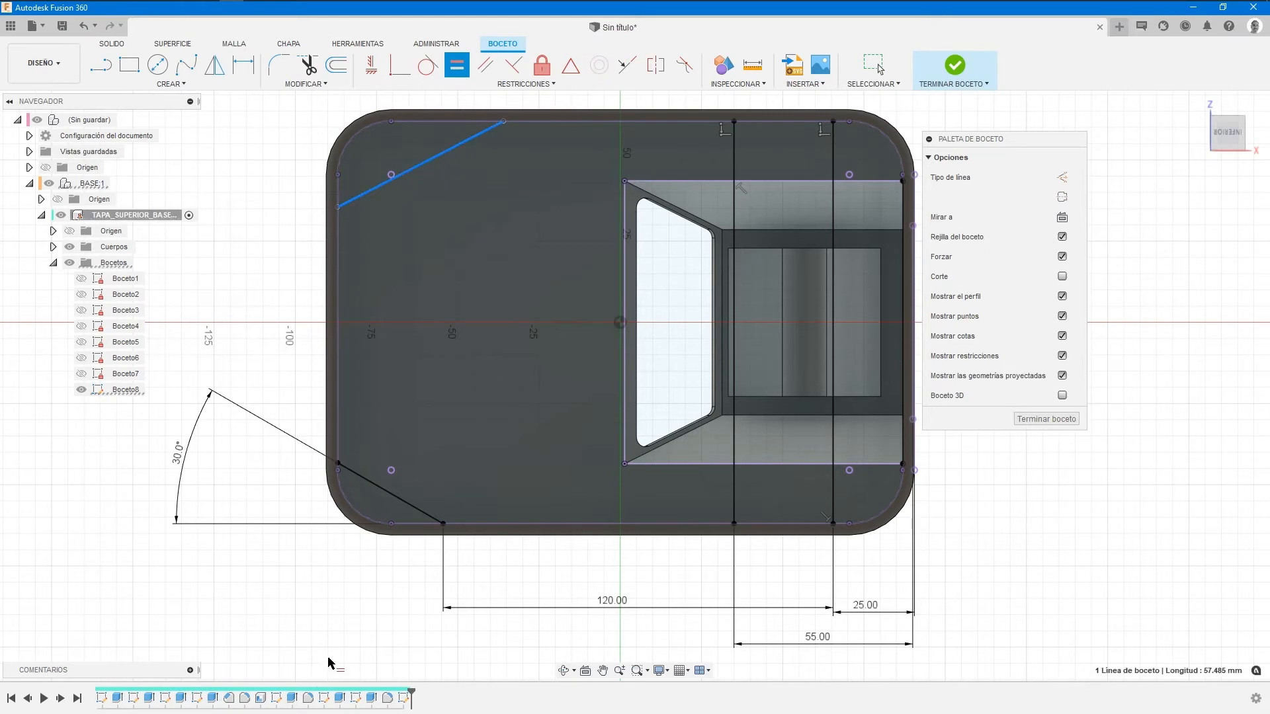
{"action": "left_click", "coordinate": [395, 502]}
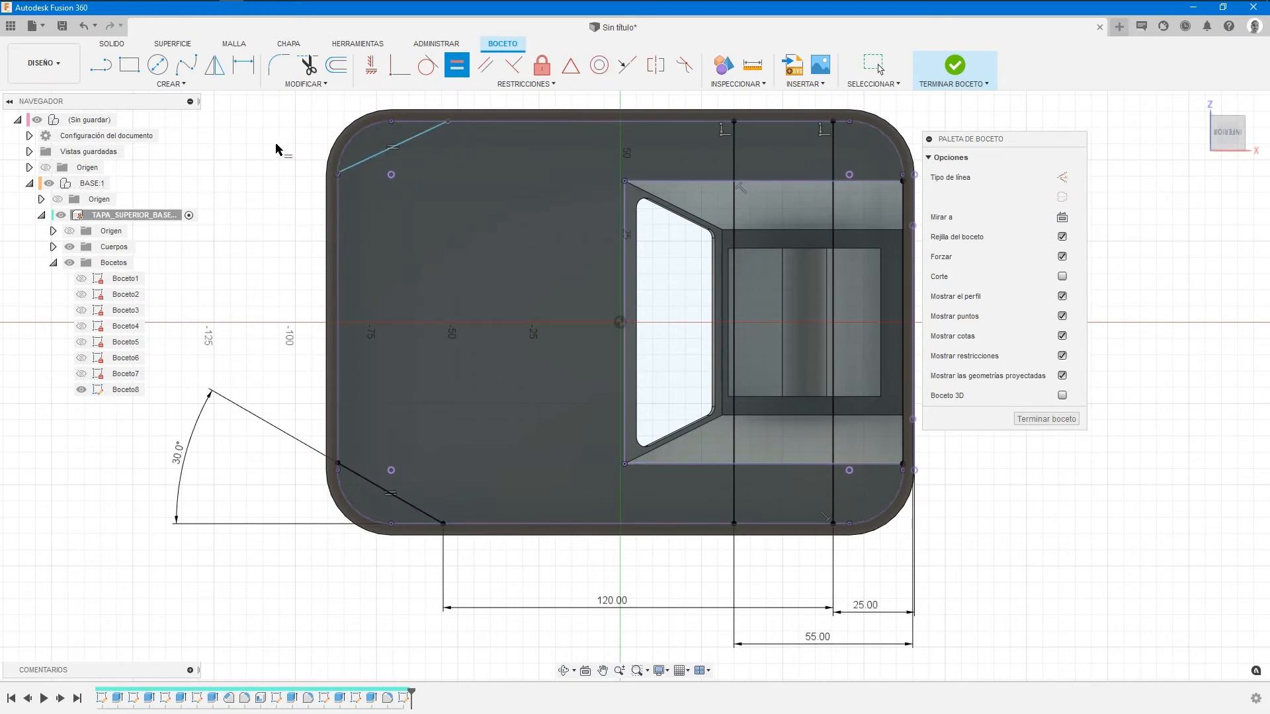
Align the inner endpoints of the two diagonals with a Horizontal/Vertical constraint and finish the sketch.
{"action": "left_click", "coordinate": [371, 64]}
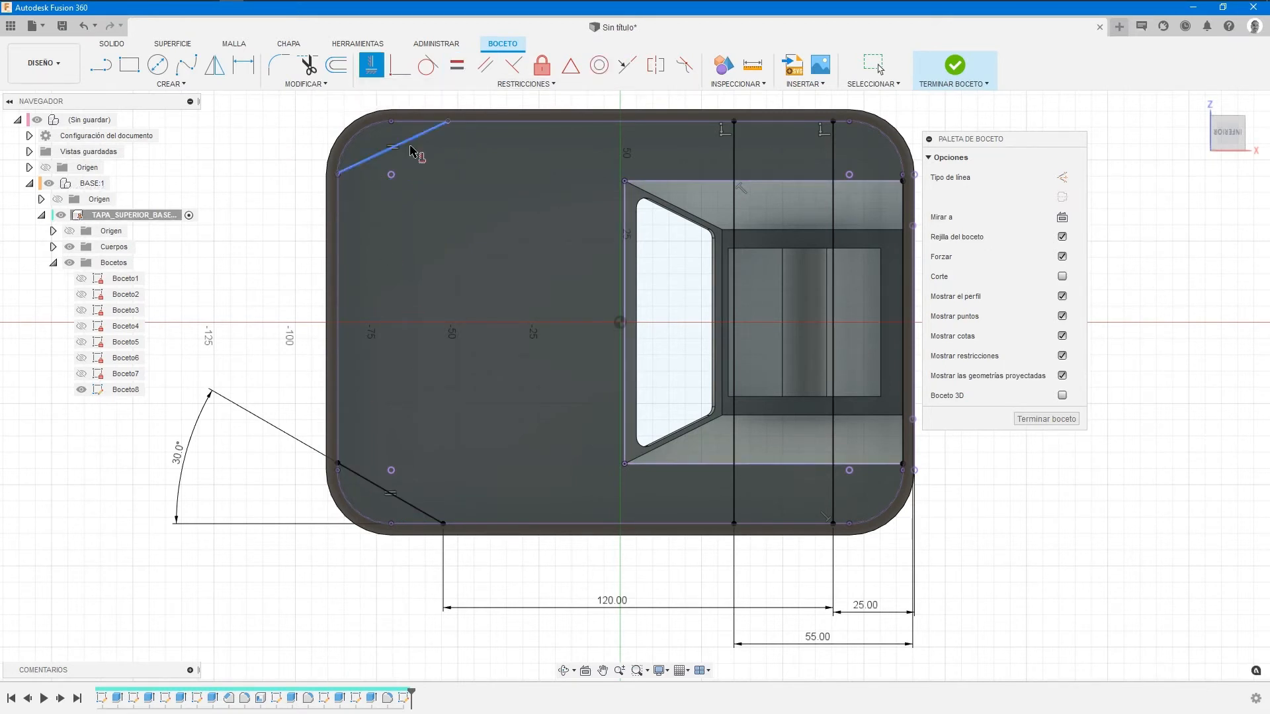
{"action": "left_click", "coordinate": [448, 121]}
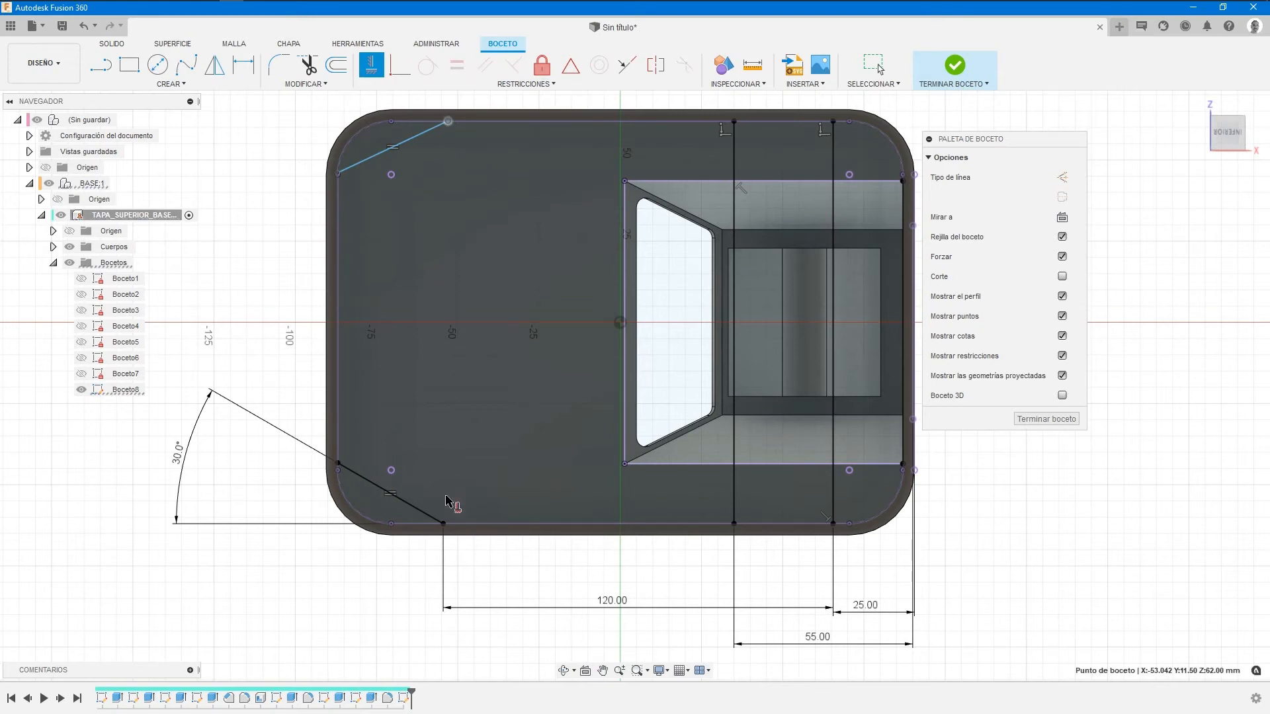
{"action": "left_click", "coordinate": [443, 524]}
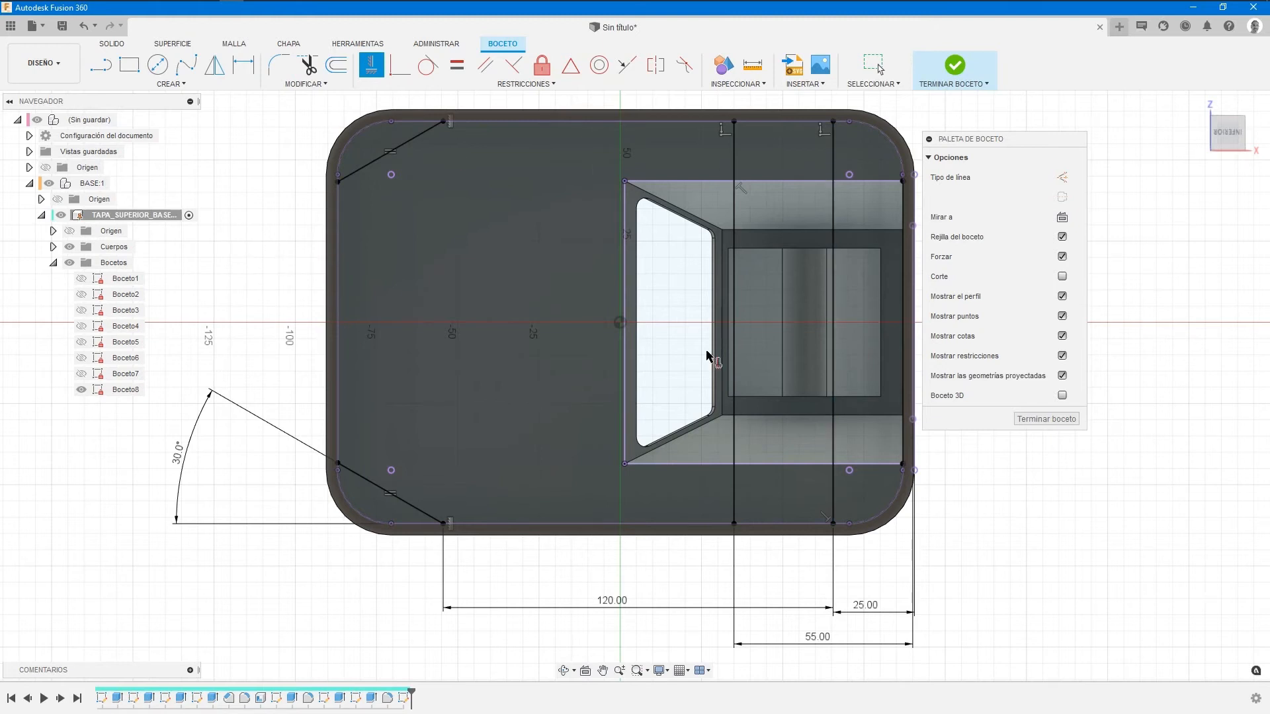
{"action": "left_click", "coordinate": [955, 65]}
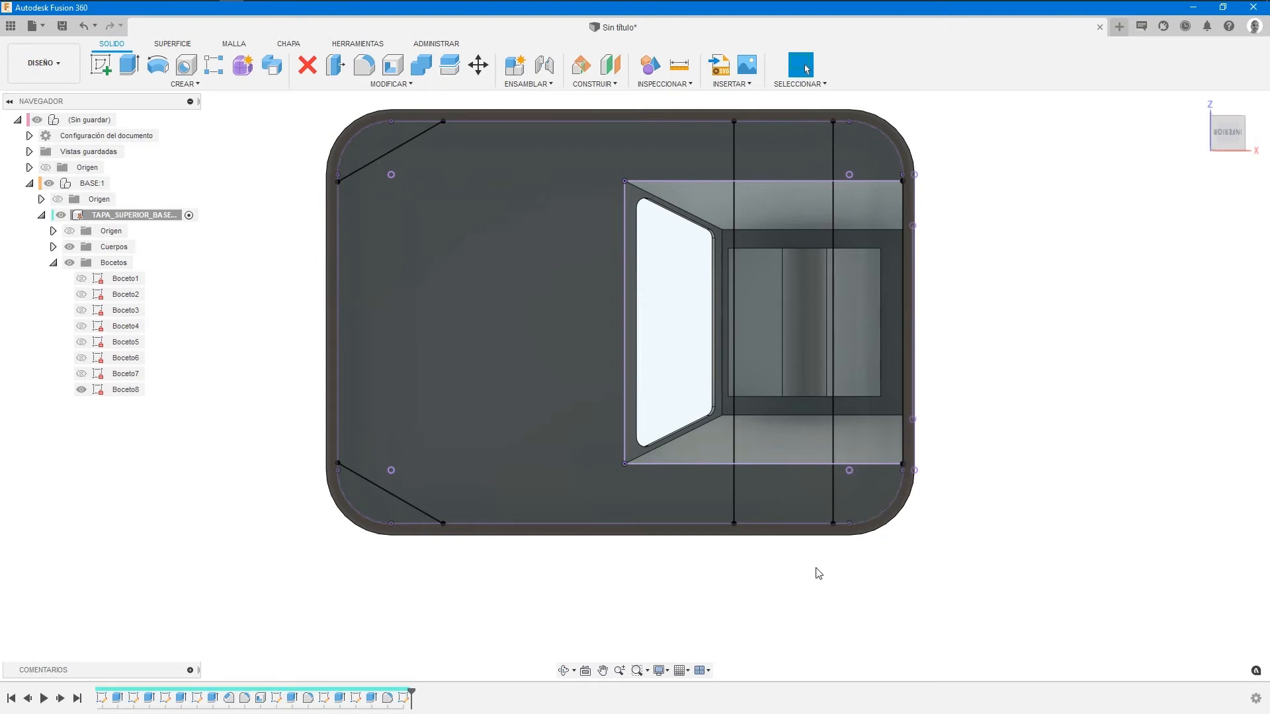
Set up an Extrude of the two rounded corner profiles flanking the recess, extending to the cover's rim face as a join.
{"action": "middle_click_drag", "start_coordinate": [771, 567], "coordinate": [801, 531], "text": "shift"}
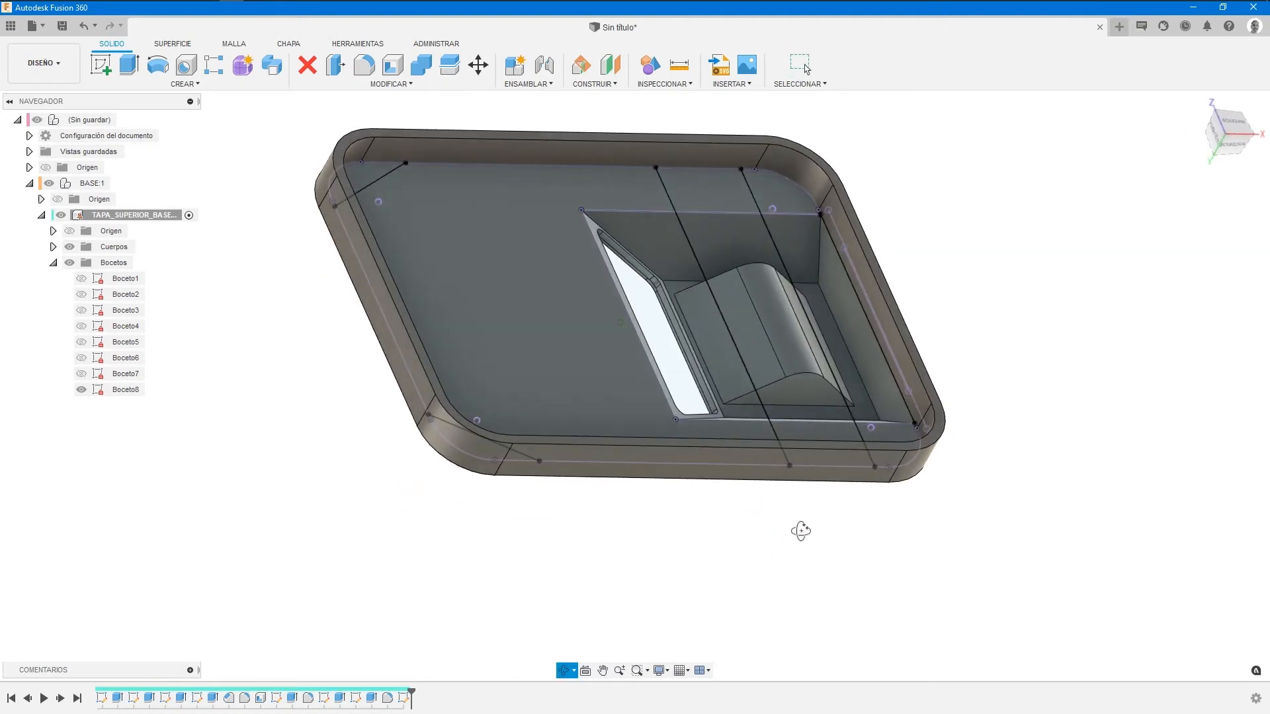
{"action": "key", "text": "Escape"}
{"action": "middle_click_drag", "start_coordinate": [445, 539], "coordinate": [448, 607]}
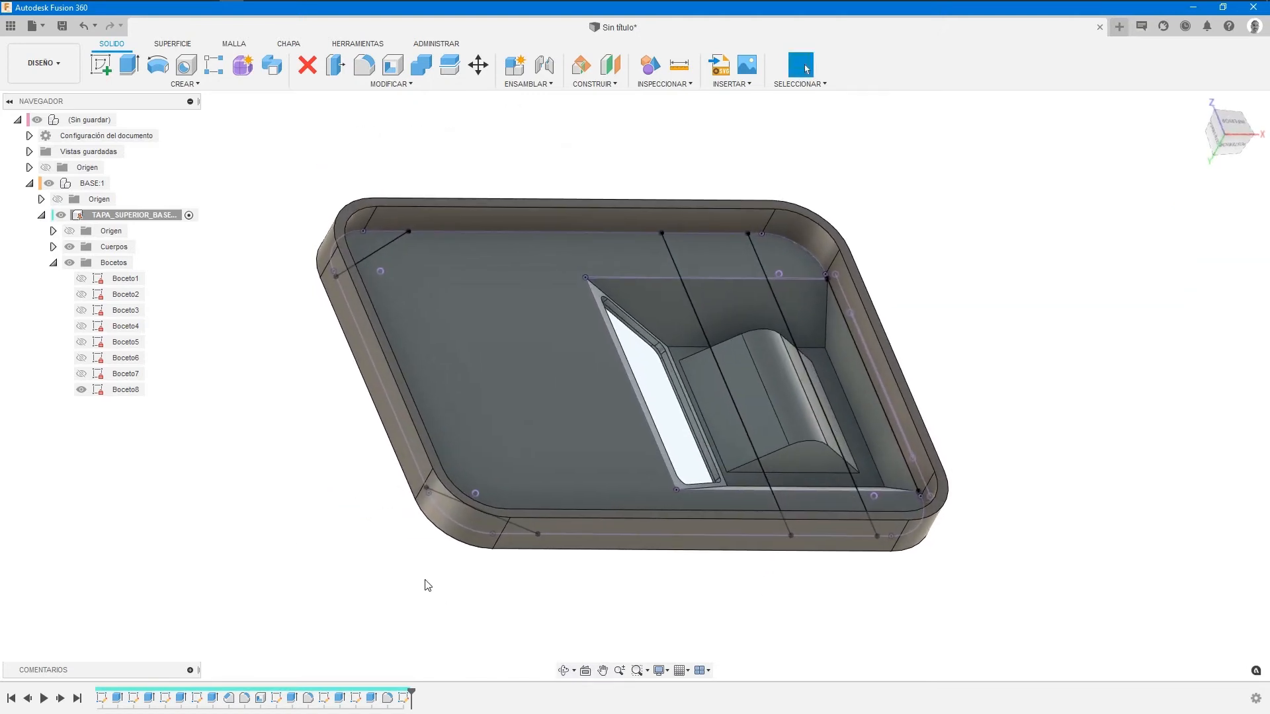
{"action": "left_click", "coordinate": [131, 64]}
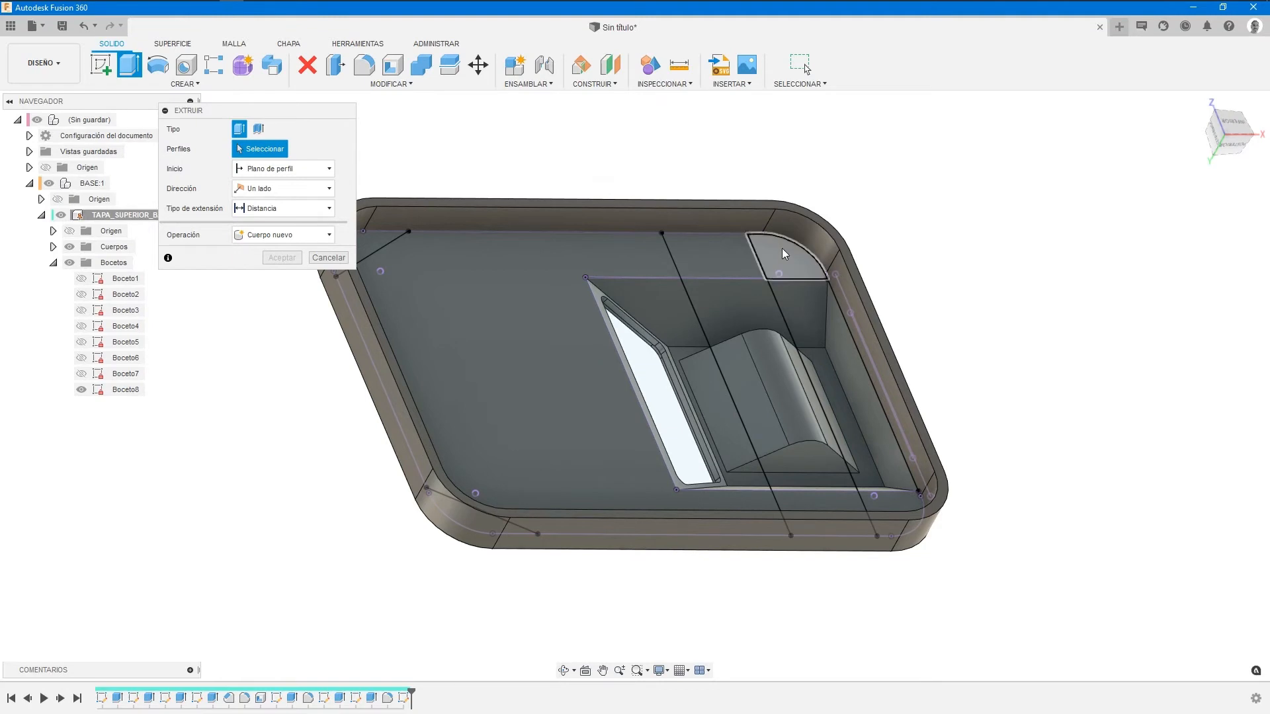
{"action": "left_click", "coordinate": [794, 251]}
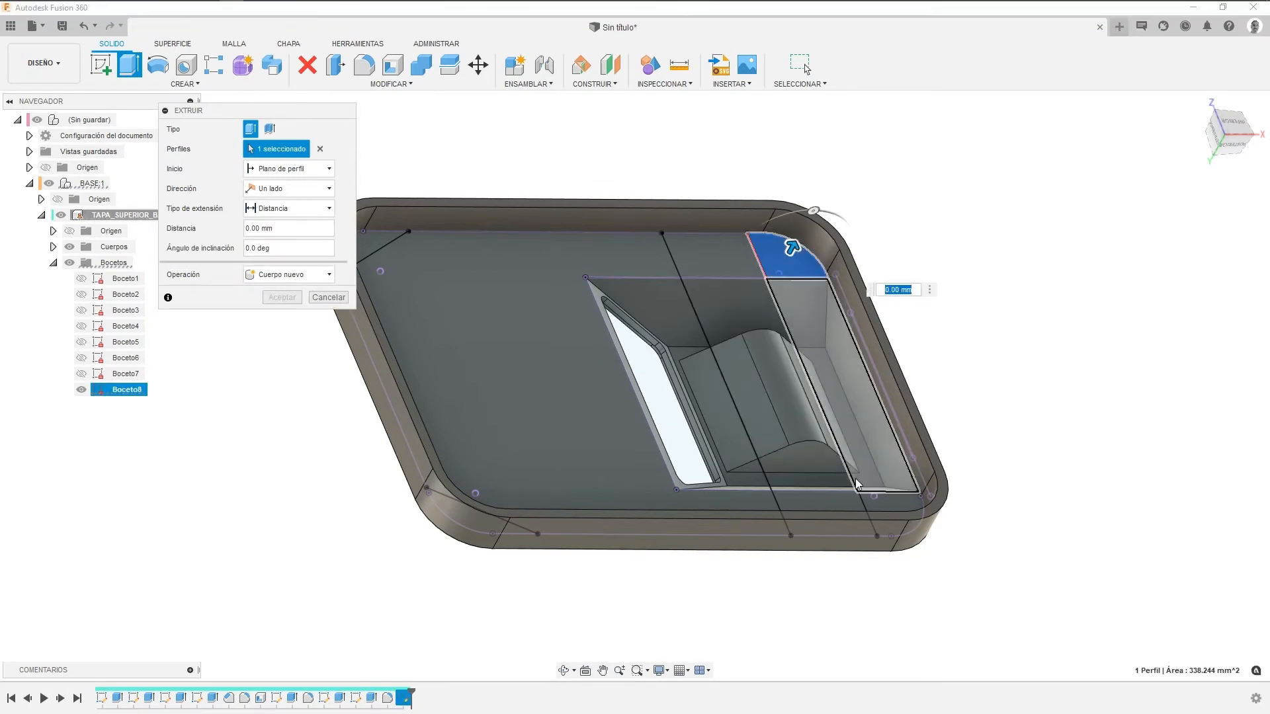
{"action": "left_click", "coordinate": [883, 509]}
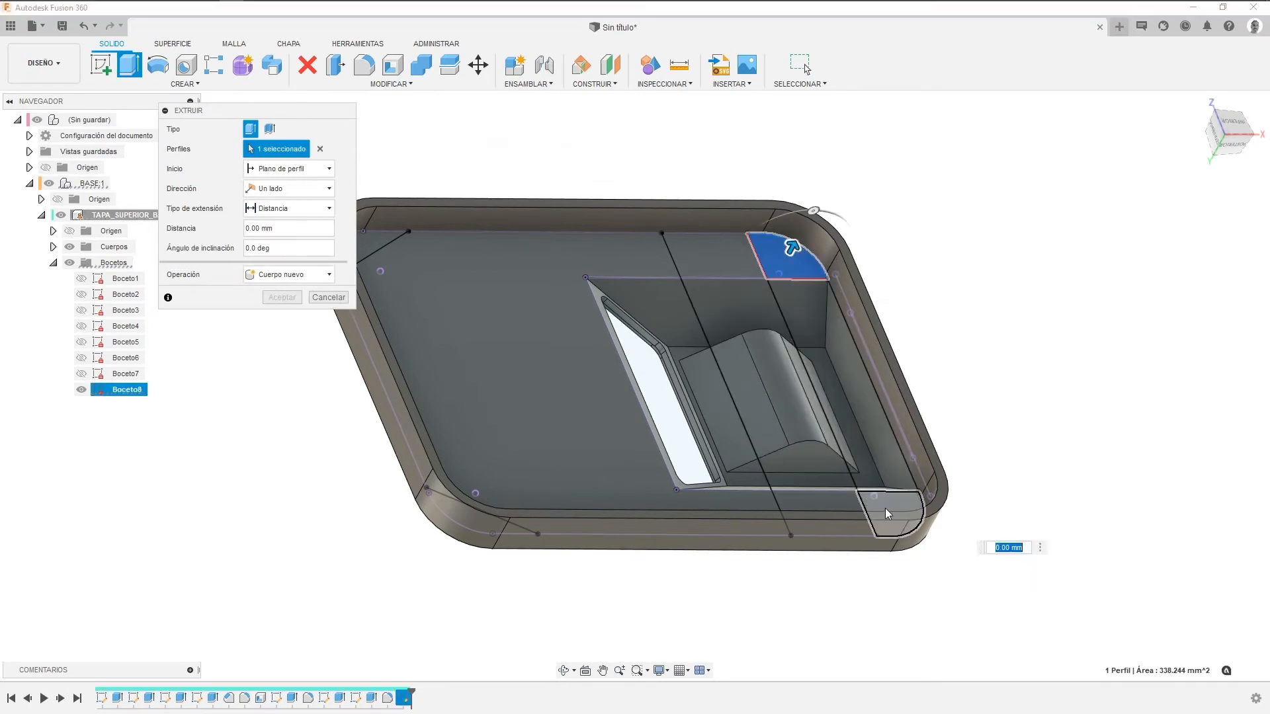
{"action": "left_click", "coordinate": [286, 213]}
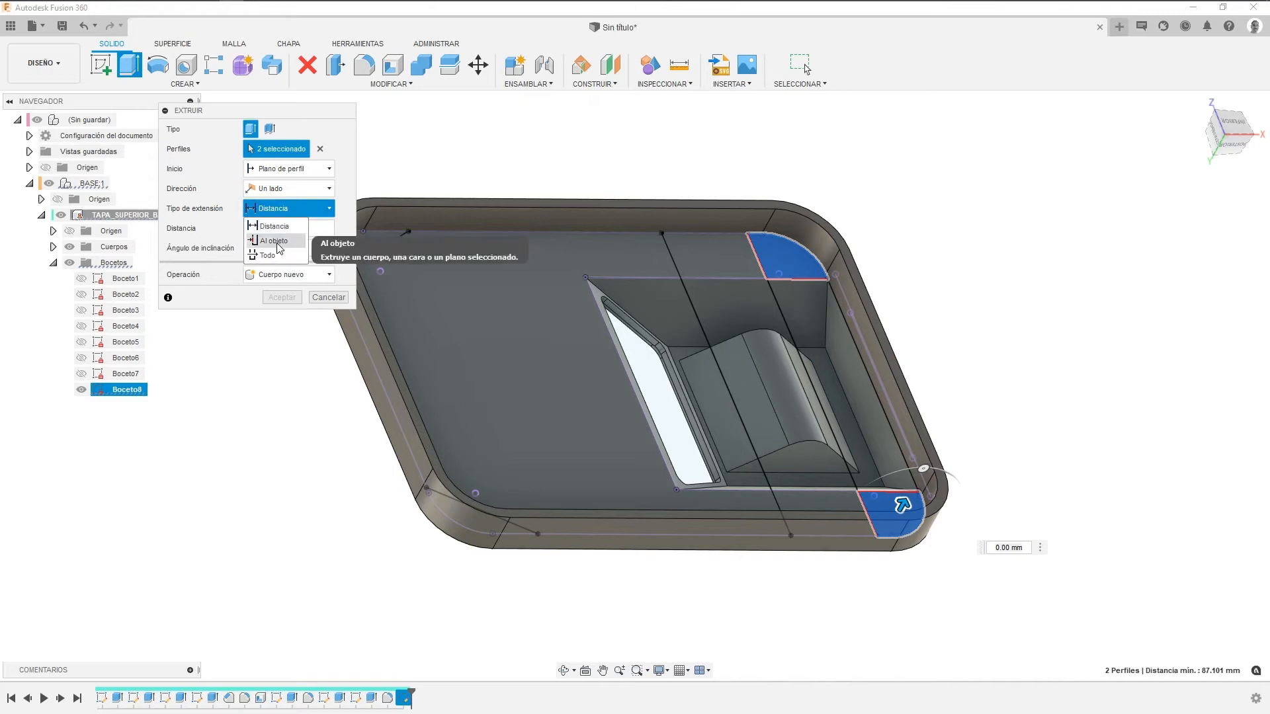
{"action": "left_click", "coordinate": [278, 241]}
{"action": "scroll", "coordinate": [938, 486], "scroll_direction": "up", "scroll_amount": 5}
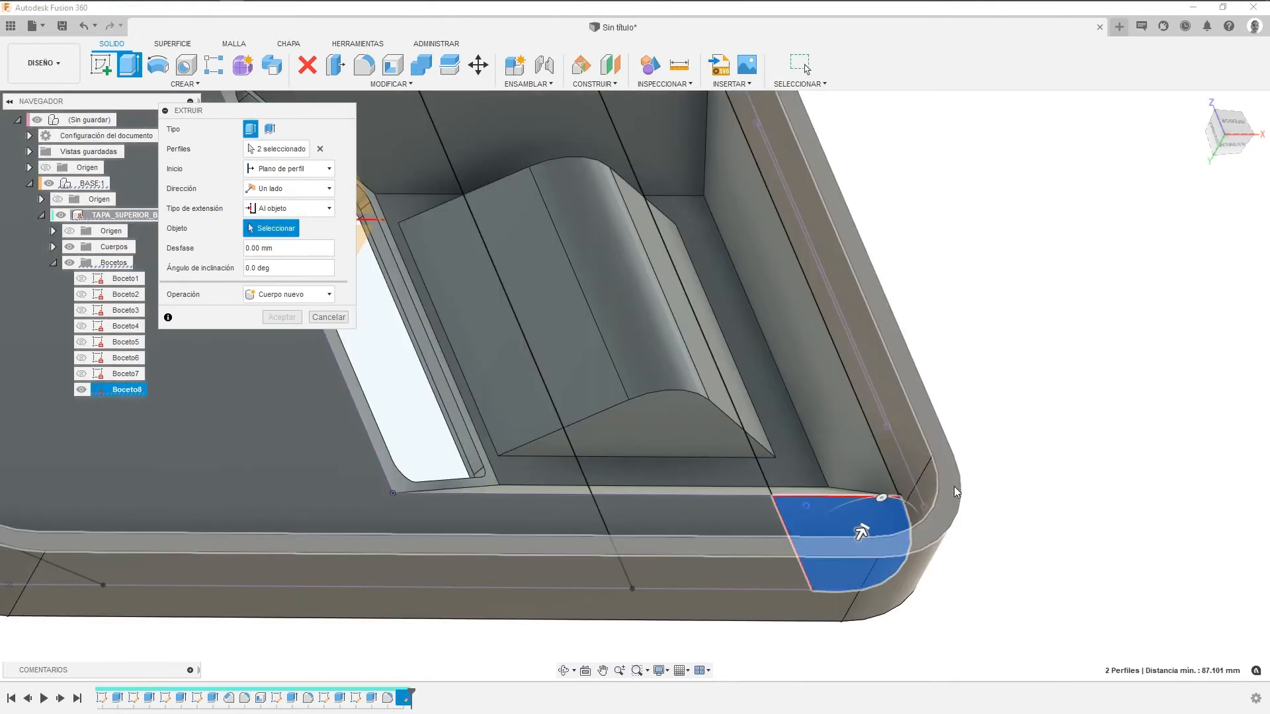
{"action": "left_click", "coordinate": [944, 483]}
{"action": "scroll", "coordinate": [626, 340], "scroll_direction": "down", "scroll_amount": 4}
{"action": "middle_click_drag", "start_coordinate": [404, 304], "coordinate": [598, 351]}
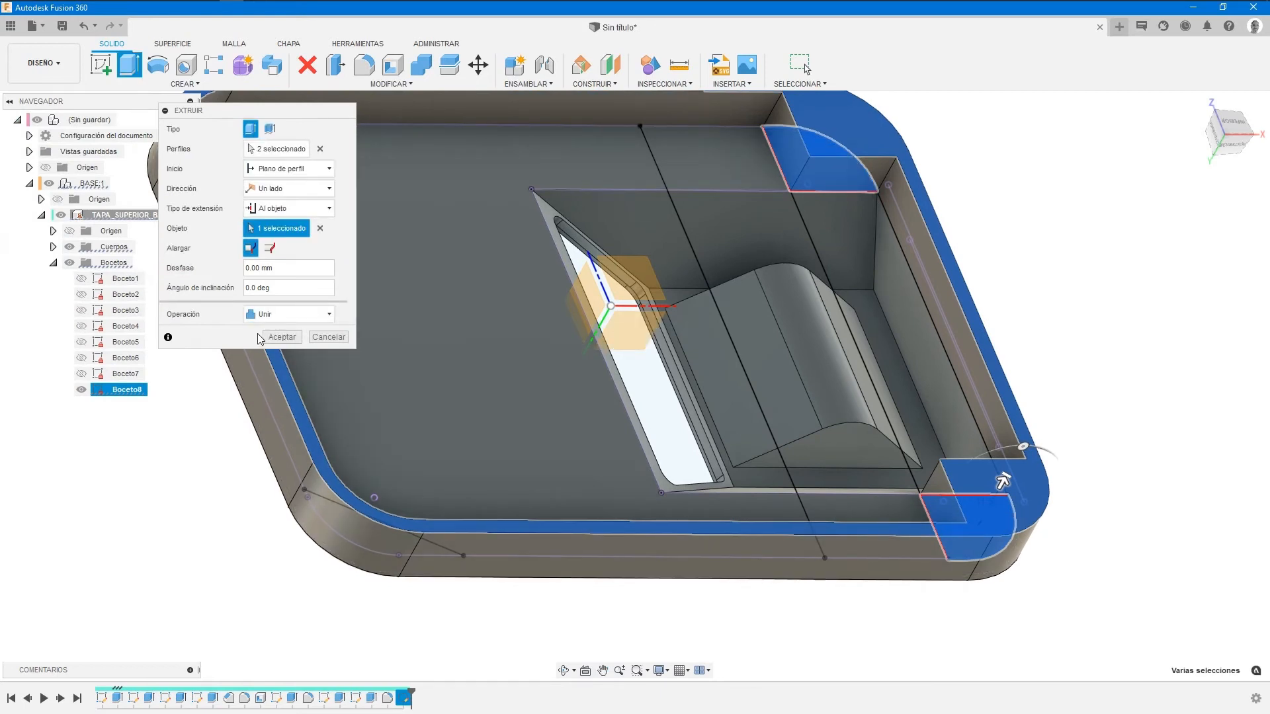
{"action": "middle_click_drag", "start_coordinate": [412, 224], "coordinate": [622, 227]}
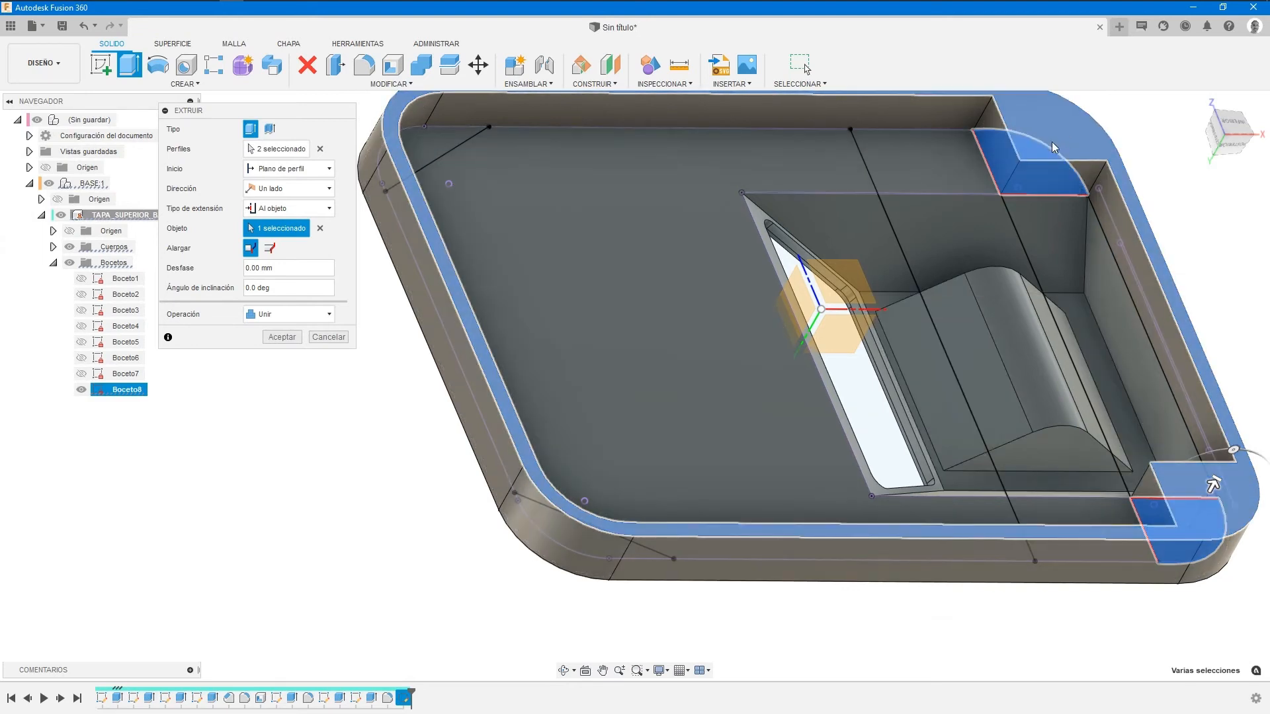
{"action": "middle_click_drag", "start_coordinate": [953, 319], "coordinate": [924, 350]}
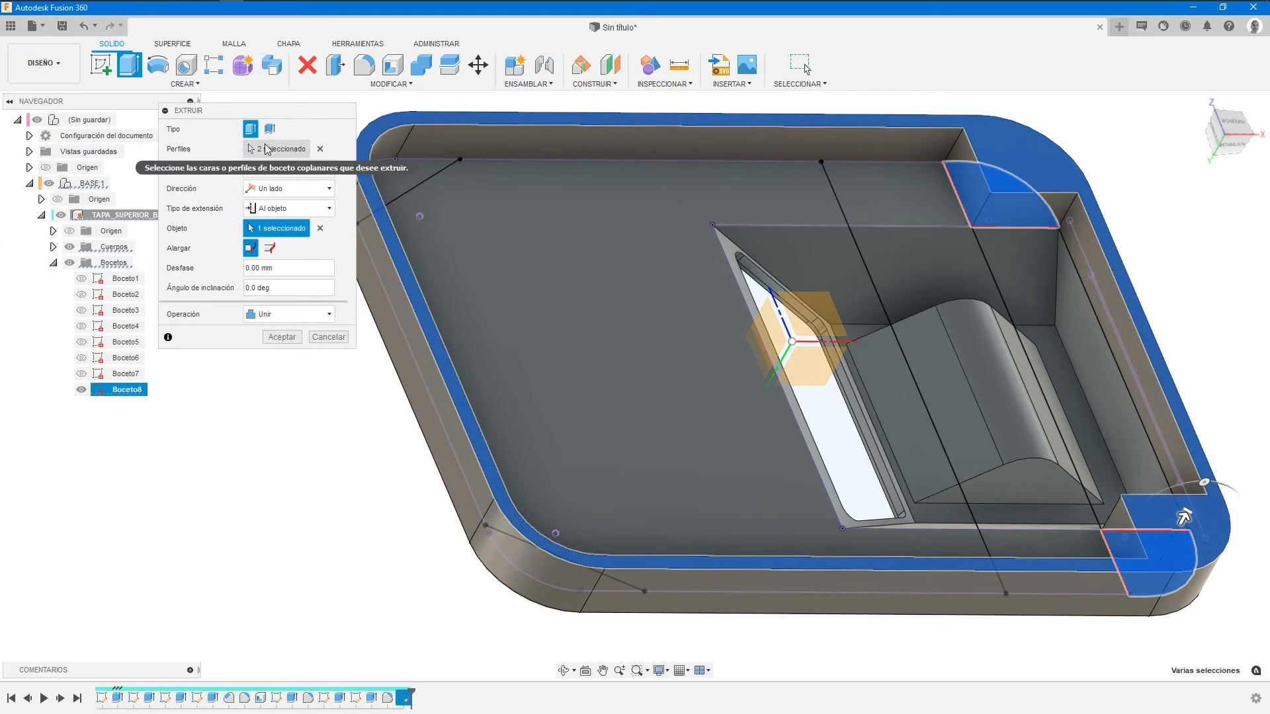
Add the two diagonal-cut corner profiles at the opposite end to the extrusion and create the four joined corner blocks.
{"action": "left_click", "coordinate": [268, 149]}
{"action": "middle_click_drag", "start_coordinate": [288, 466], "coordinate": [425, 448]}
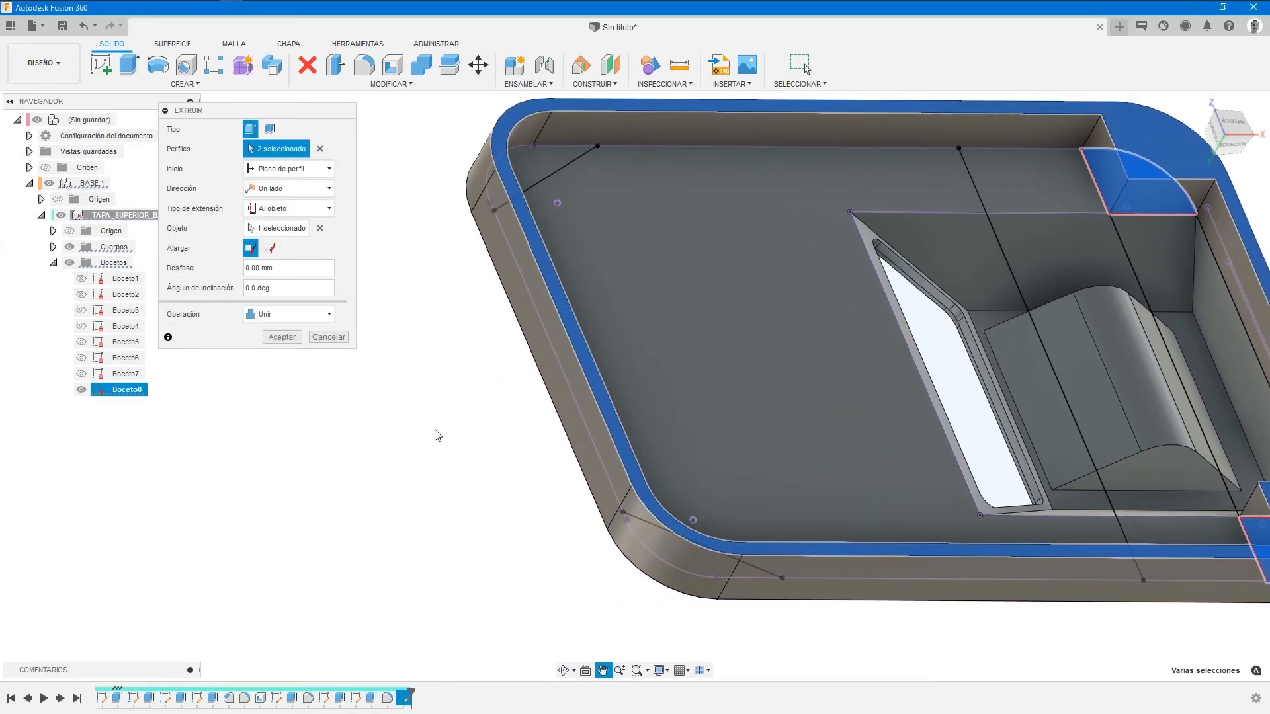
{"action": "left_click", "coordinate": [528, 170]}
{"action": "left_click", "coordinate": [654, 541]}
{"action": "middle_click_drag", "start_coordinate": [822, 340], "coordinate": [666, 317]}
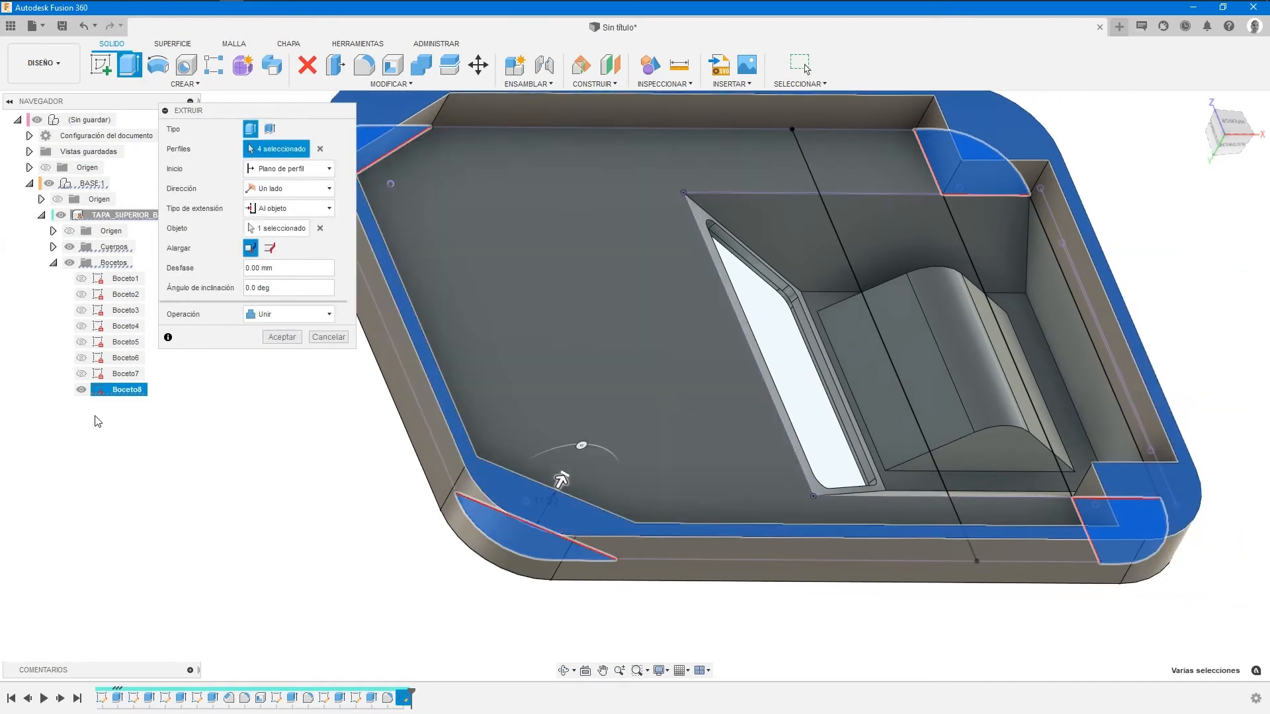
{"action": "left_click", "coordinate": [287, 341]}
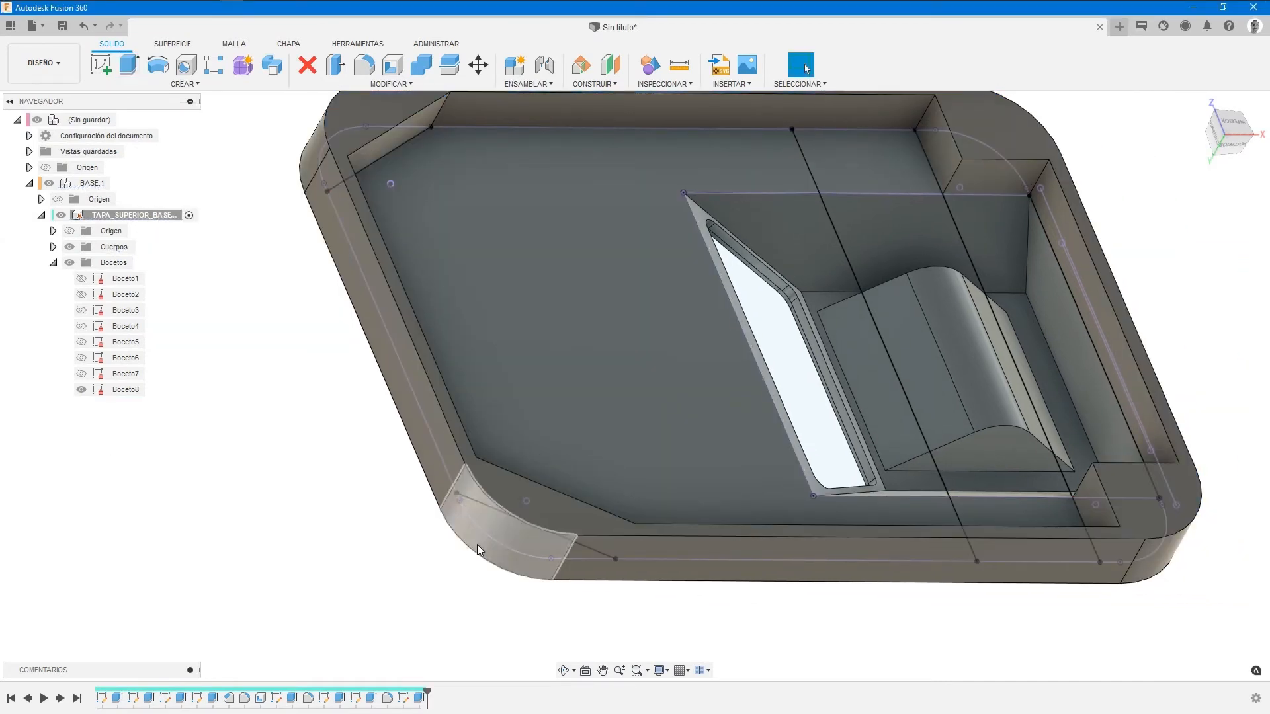
Set up an Extrude of the two recess profiles between the rounded corner blocks, extending to the flat face inside the recess beside the window.
{"action": "middle_click_drag", "start_coordinate": [785, 434], "coordinate": [740, 438]}
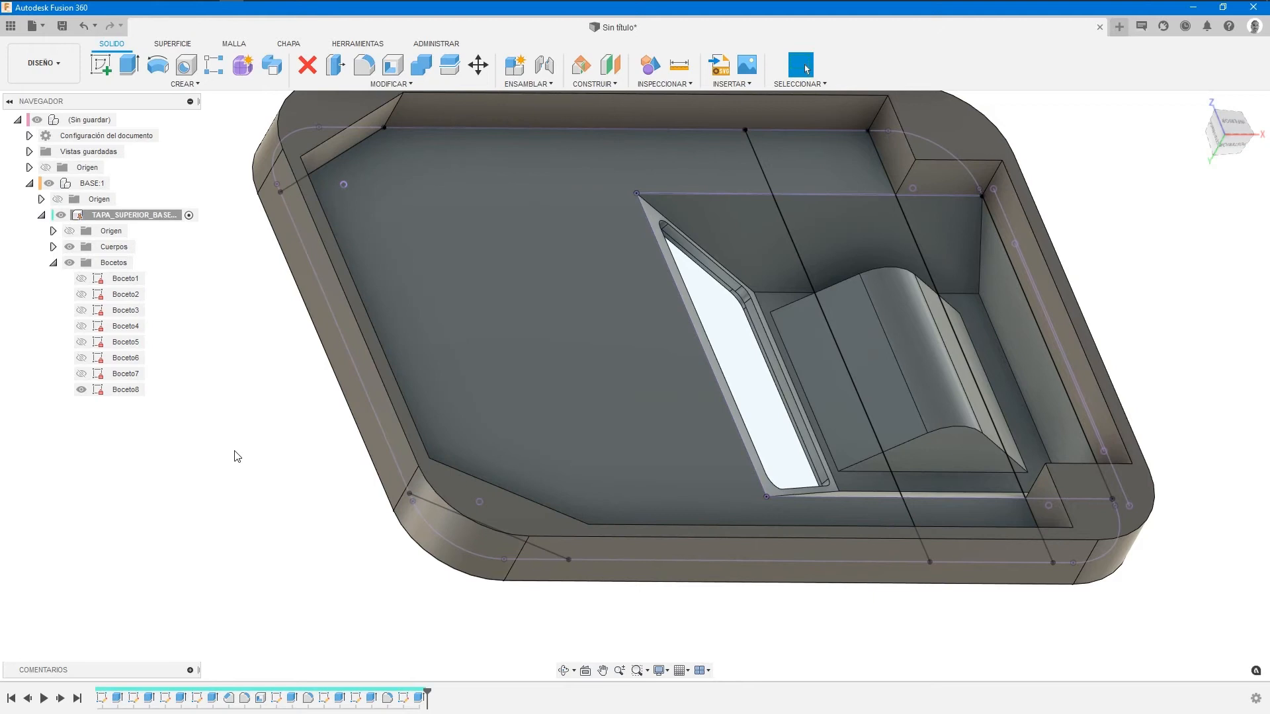
{"action": "key", "text": "e"}
{"action": "middle_click_drag", "start_coordinate": [204, 513], "coordinate": [50, 540]}
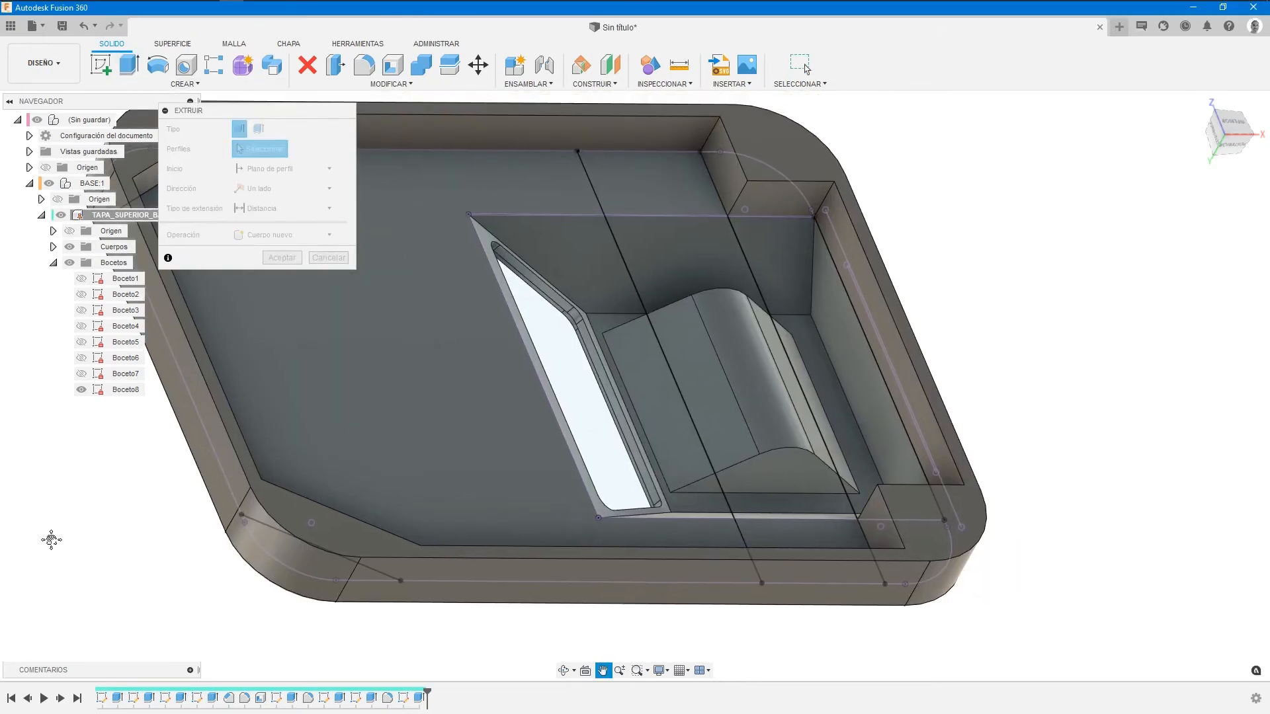
{"action": "left_click", "coordinate": [696, 266]}
{"action": "left_click", "coordinate": [827, 300]}
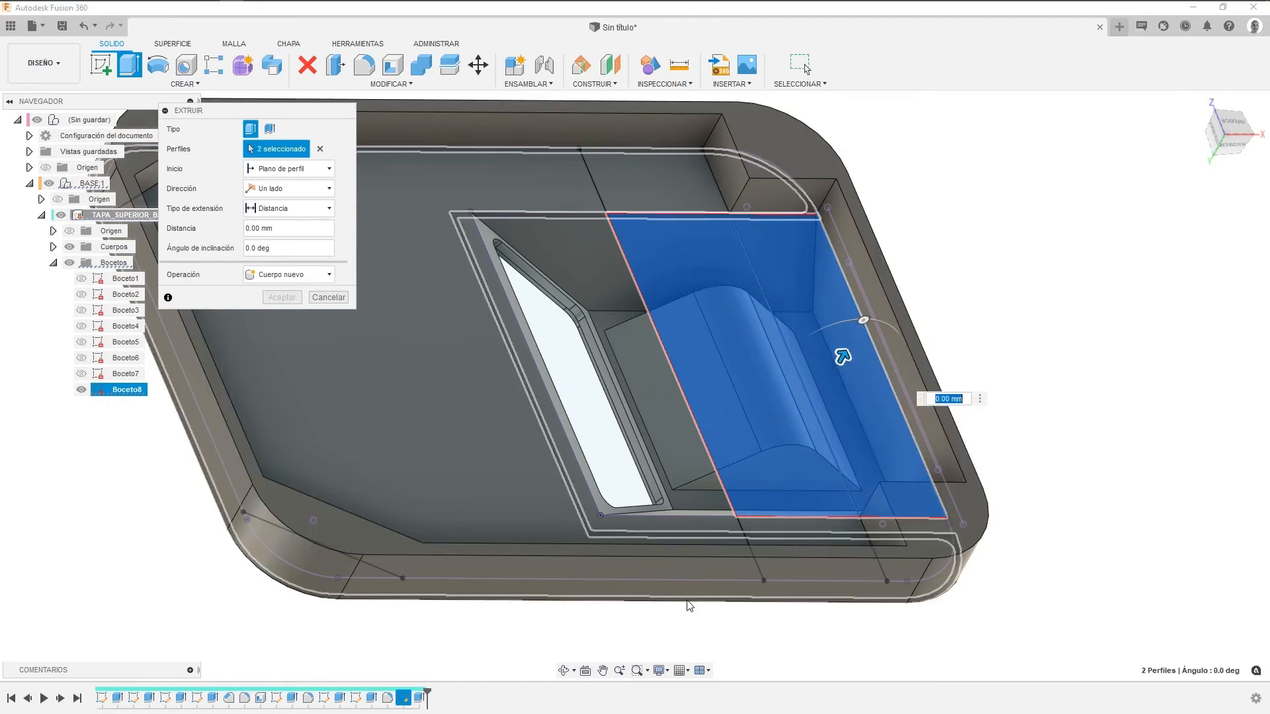
{"action": "left_click", "coordinate": [291, 209]}
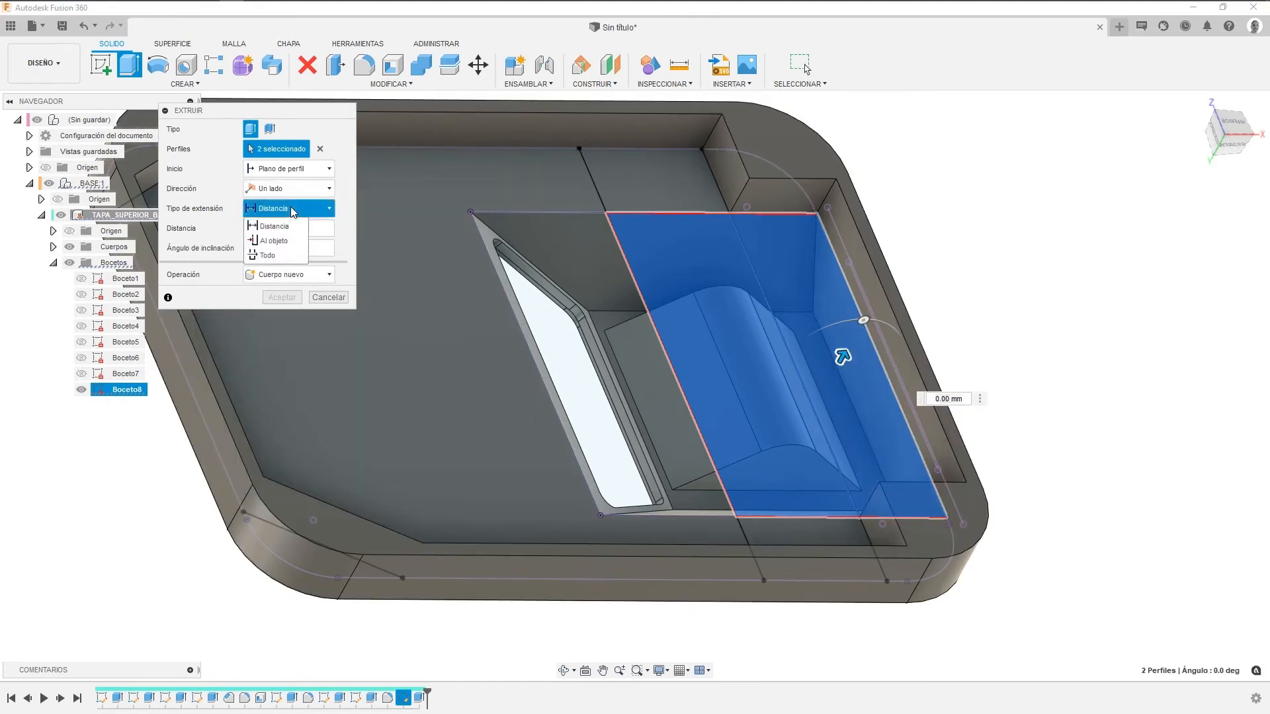
{"action": "left_click", "coordinate": [278, 242]}
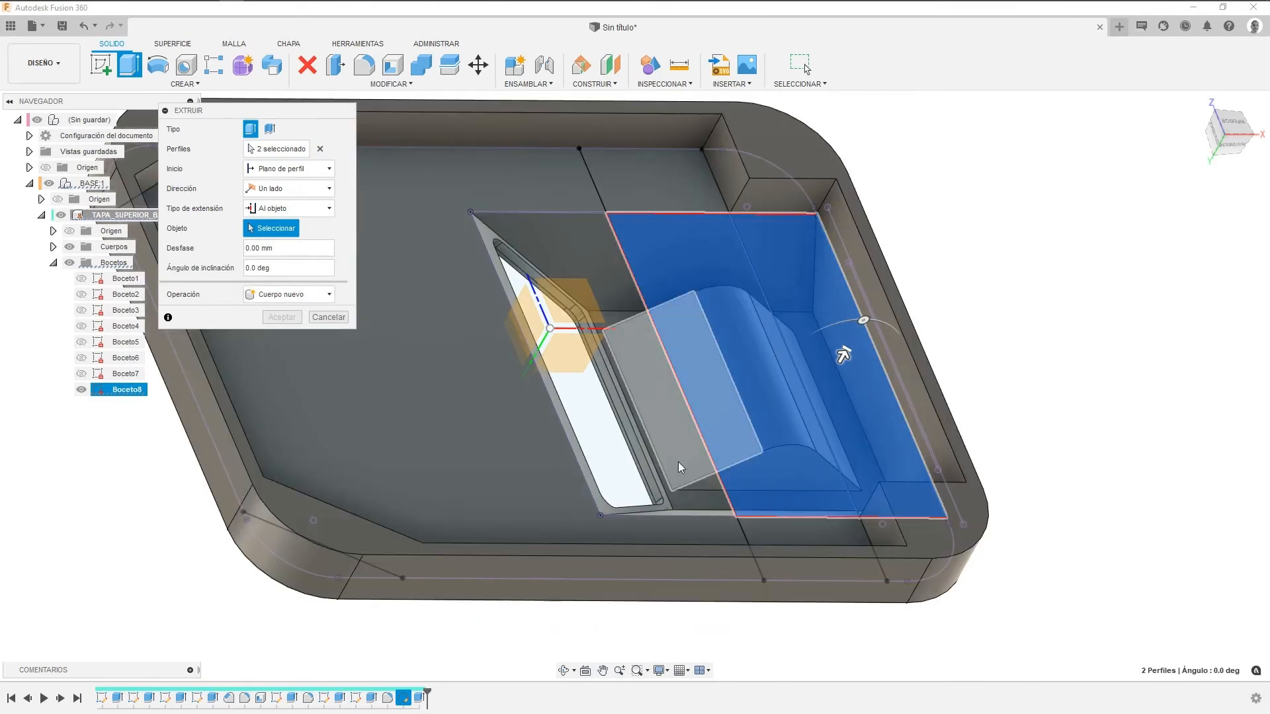
{"action": "left_click", "coordinate": [673, 427]}
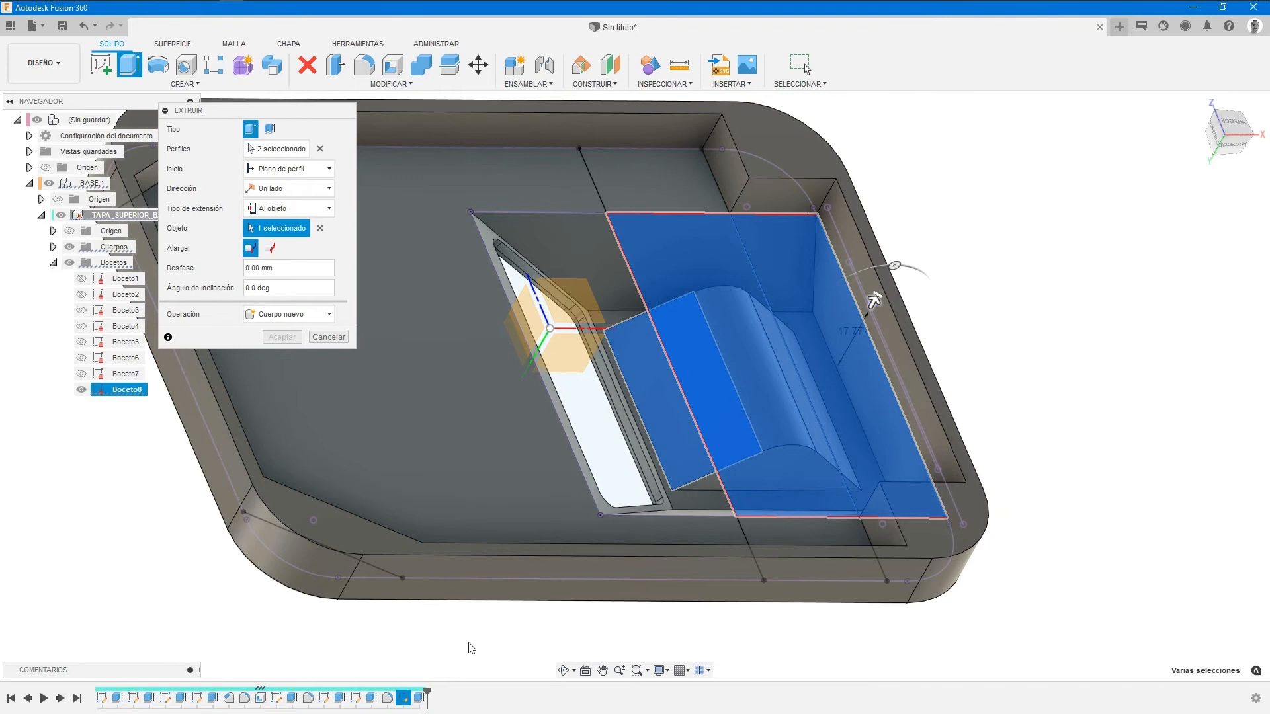
Switch the extrusion to the alternate Extend solution for its target face and create it as a join that fills the recess.
{"action": "left_click_drag", "start_coordinate": [1217, 140], "coordinate": [1207, 144]}
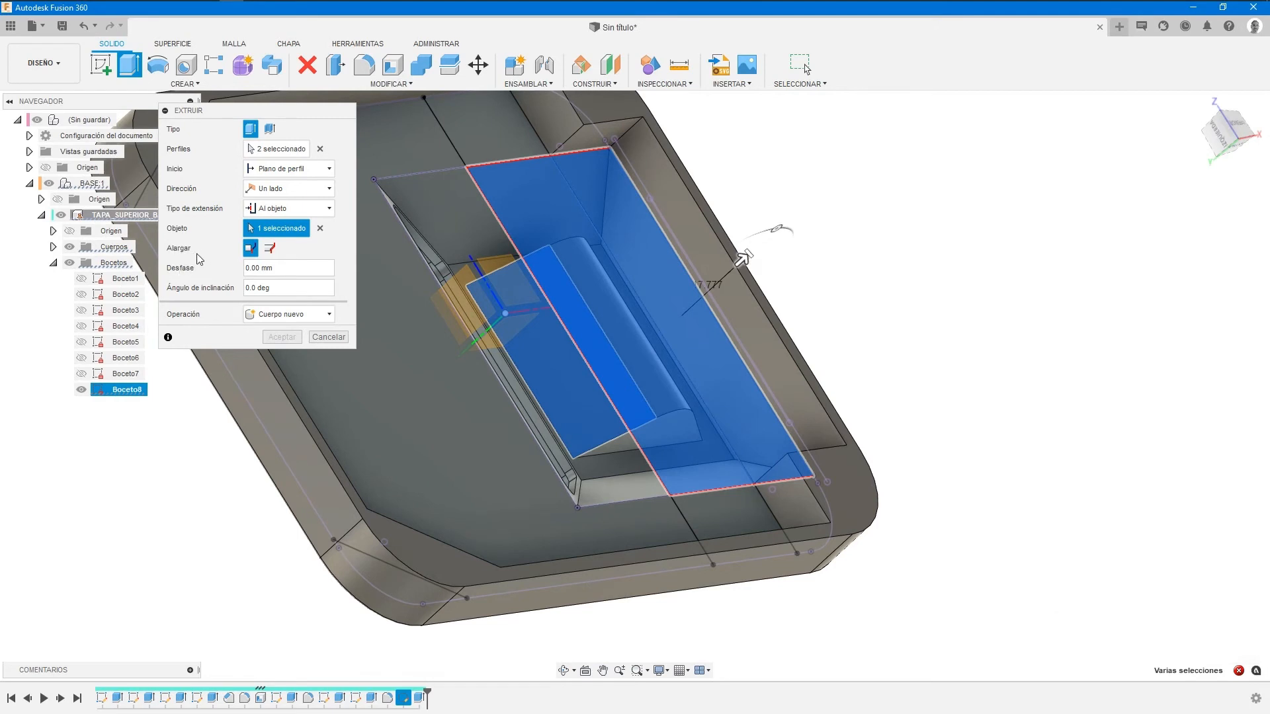
{"action": "left_click", "coordinate": [270, 248]}
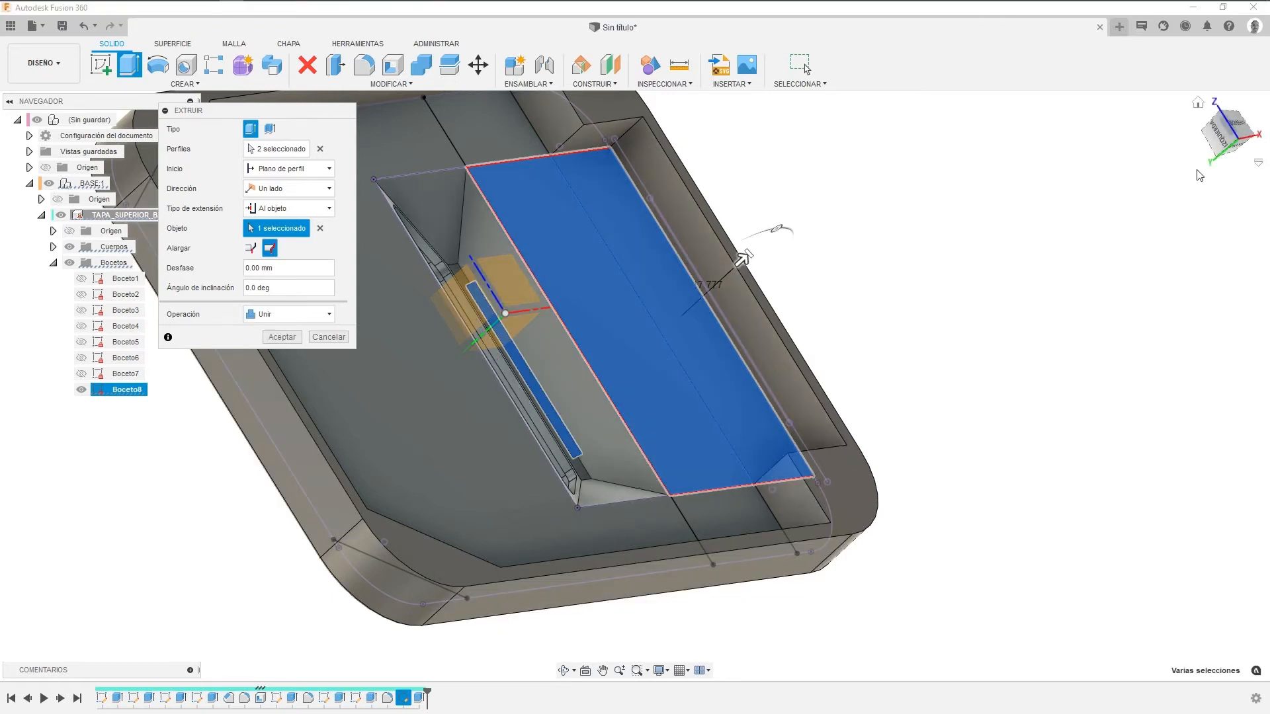
{"action": "left_click", "coordinate": [1239, 130]}
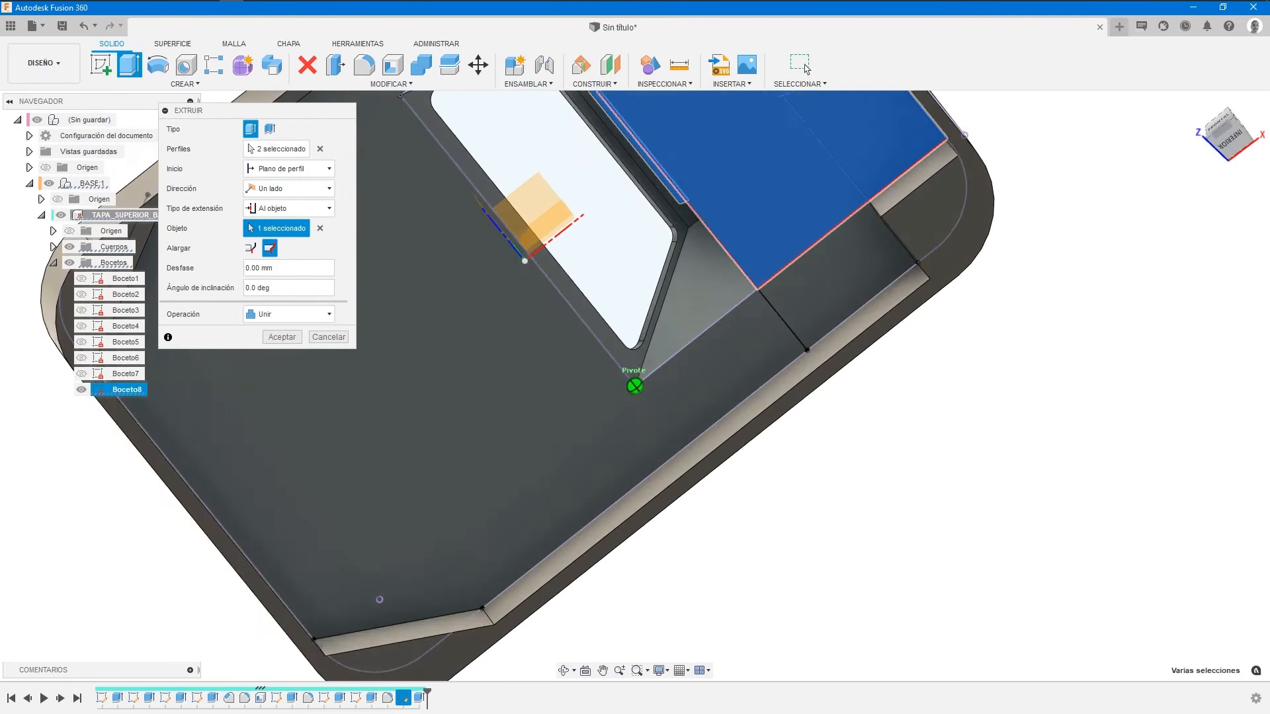
{"action": "middle_click_drag", "start_coordinate": [635, 385], "coordinate": [631, 463], "text": "shift"}
{"action": "middle_click_drag", "start_coordinate": [693, 528], "coordinate": [822, 622], "text": "shift"}
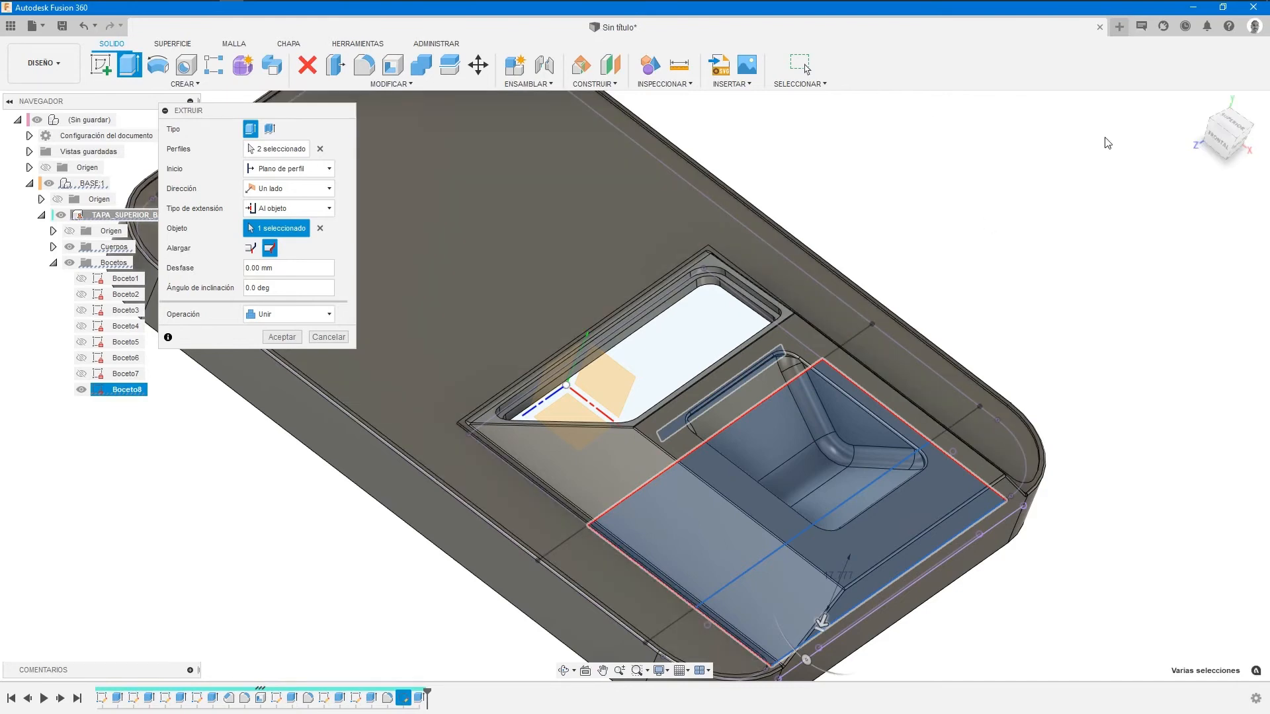
{"action": "left_click", "coordinate": [1223, 142]}
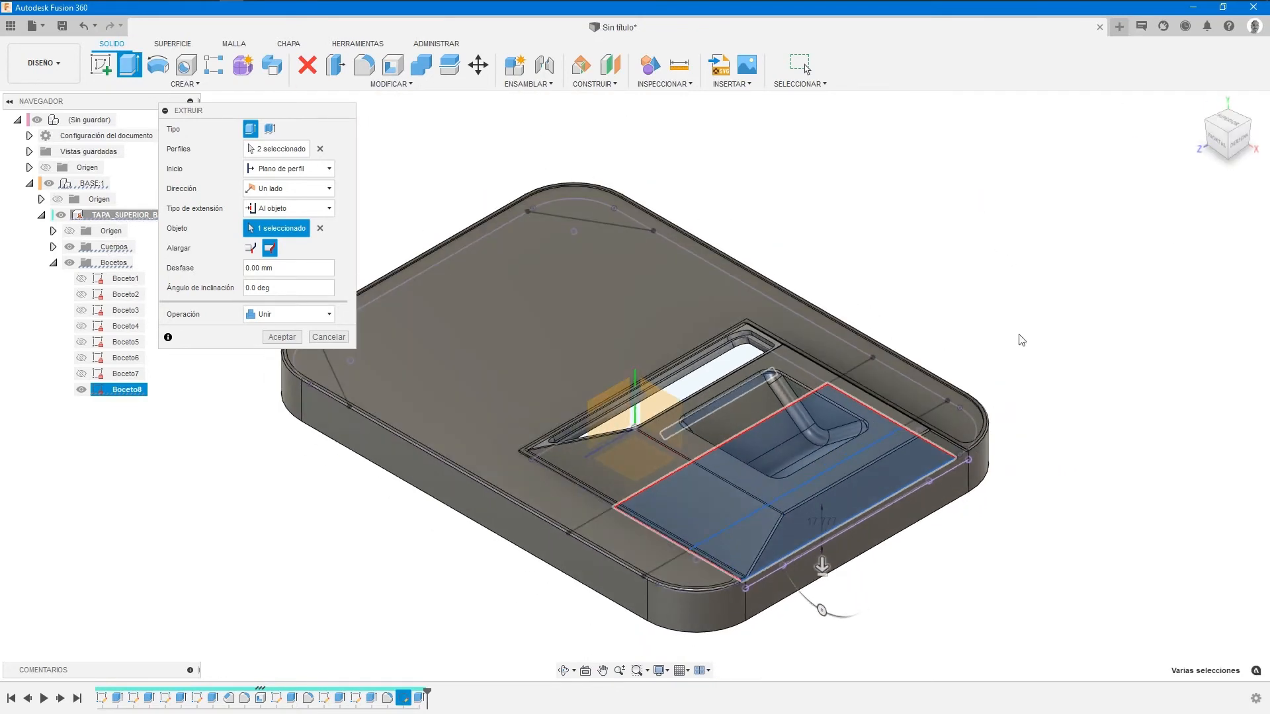
{"action": "mouse_move", "coordinate": [1226, 145]}
{"action": "left_mouse_down"}
{"action": "mouse_move", "coordinate": [1222, 189]}
{"action": "mouse_move", "coordinate": [1167, 200]}
{"action": "mouse_move", "coordinate": [1120, 252]}
{"action": "left_mouse_up"}
{"action": "middle_click_drag", "start_coordinate": [802, 461], "coordinate": [913, 309]}
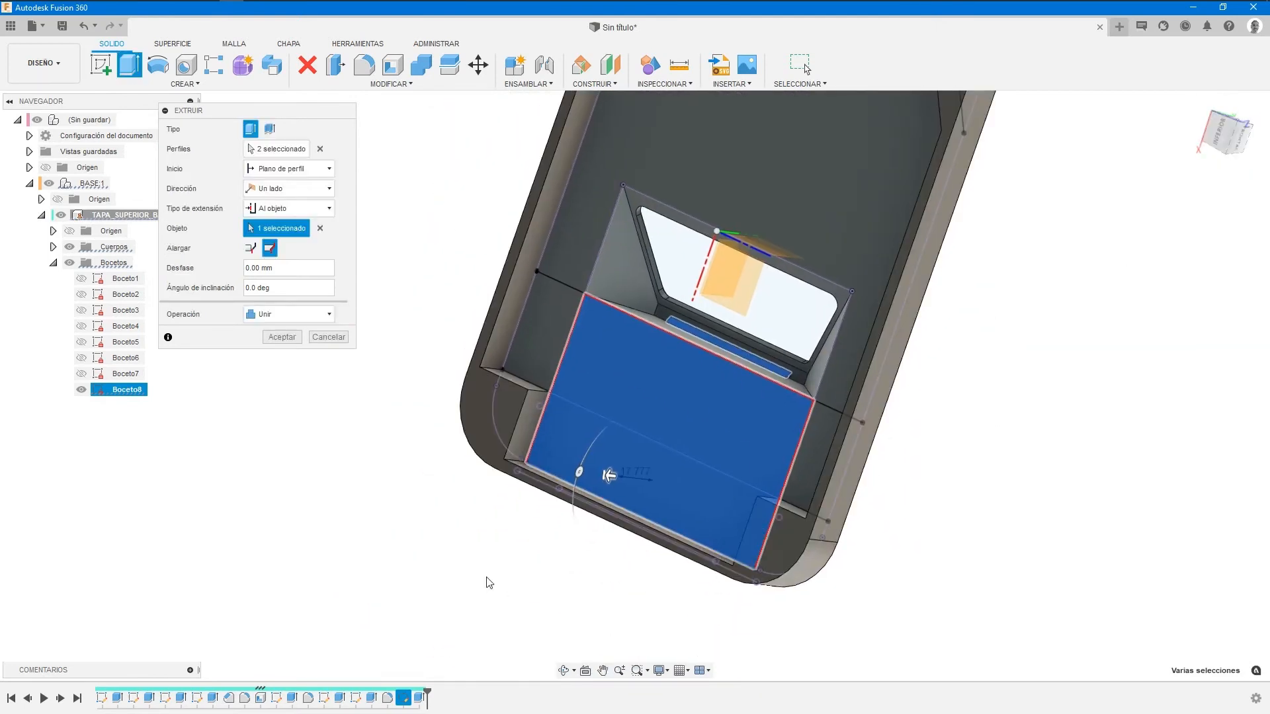
{"action": "left_click", "coordinate": [282, 337]}
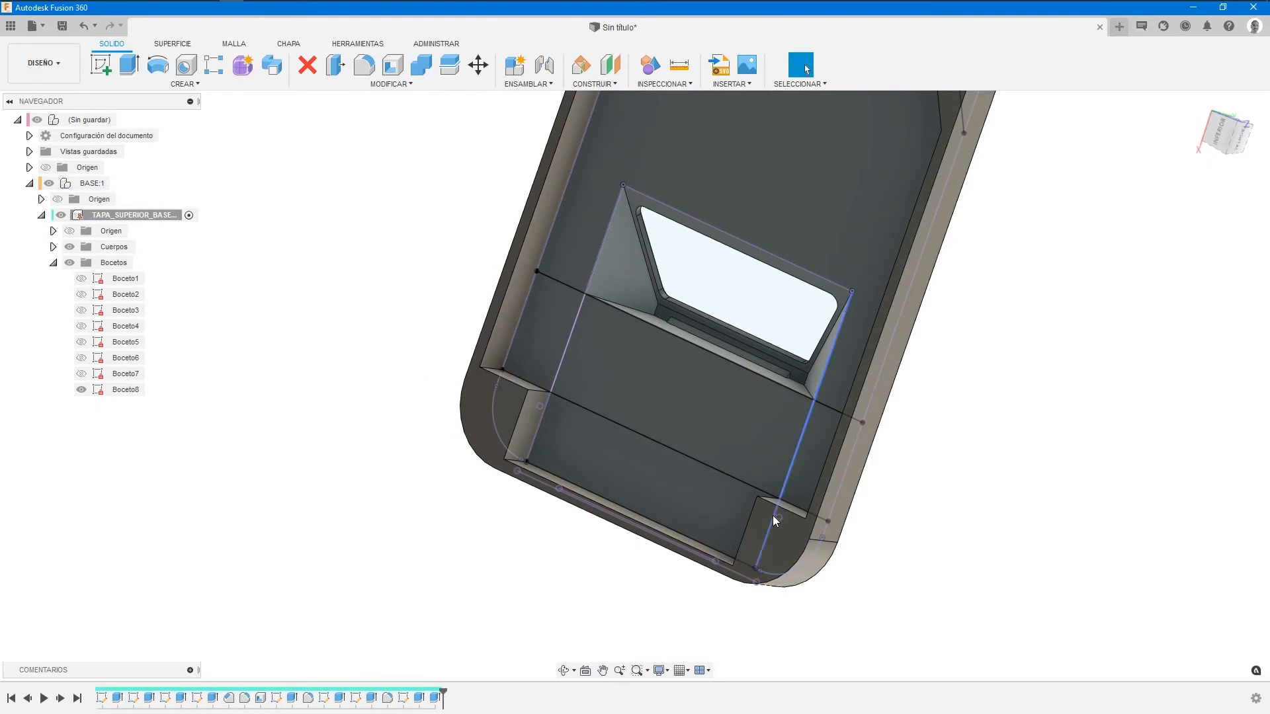
Hide Boceto8 and delete the narrow leftover slot face along the recess wall beside the window.
{"action": "left_click", "coordinate": [86, 391]}
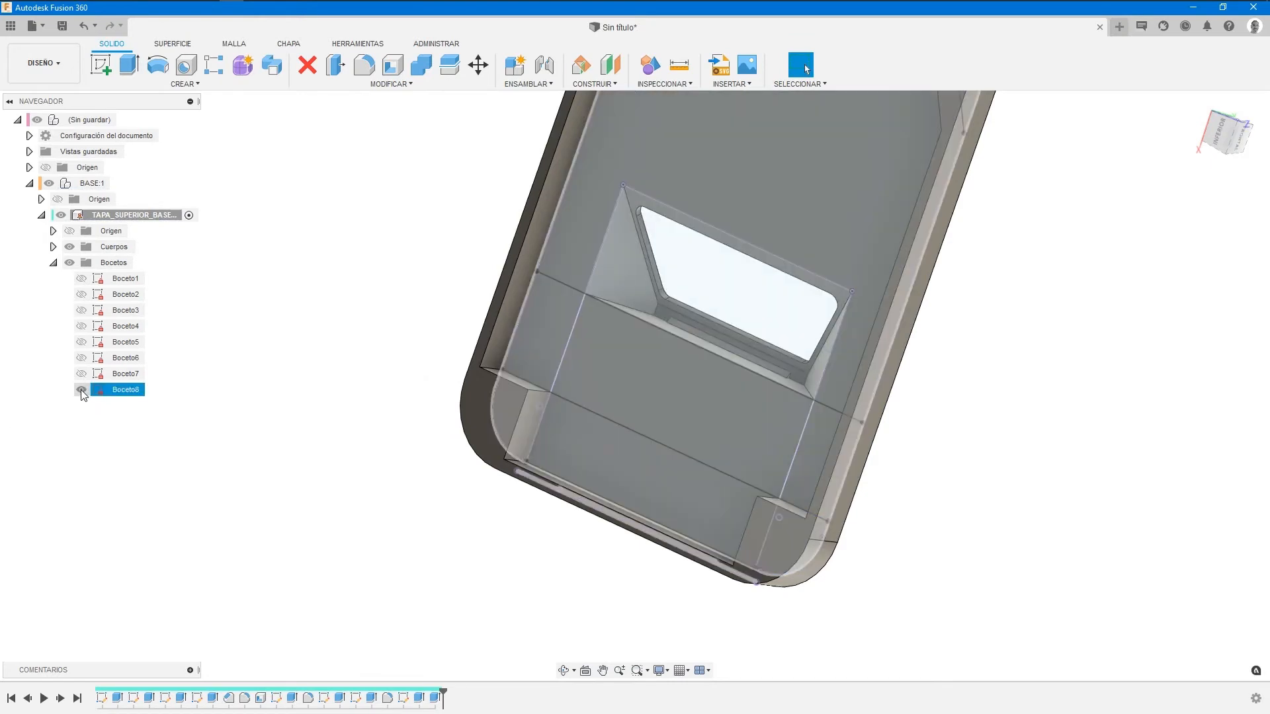
{"action": "left_click", "coordinate": [81, 390]}
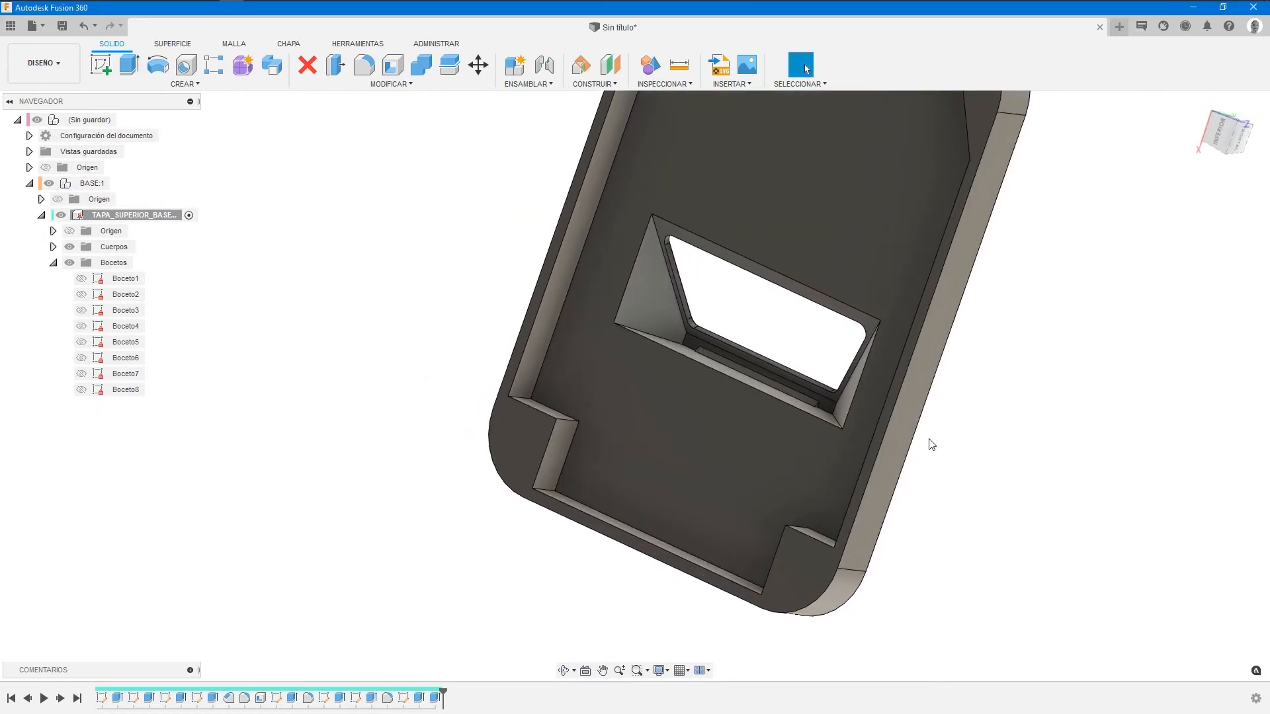
{"action": "scroll", "coordinate": [751, 361], "scroll_direction": "up", "scroll_amount": 6}
{"action": "scroll", "coordinate": [995, 500], "scroll_direction": "down", "scroll_amount": 2}
{"action": "scroll", "coordinate": [803, 457], "scroll_direction": "up", "scroll_amount": 5}
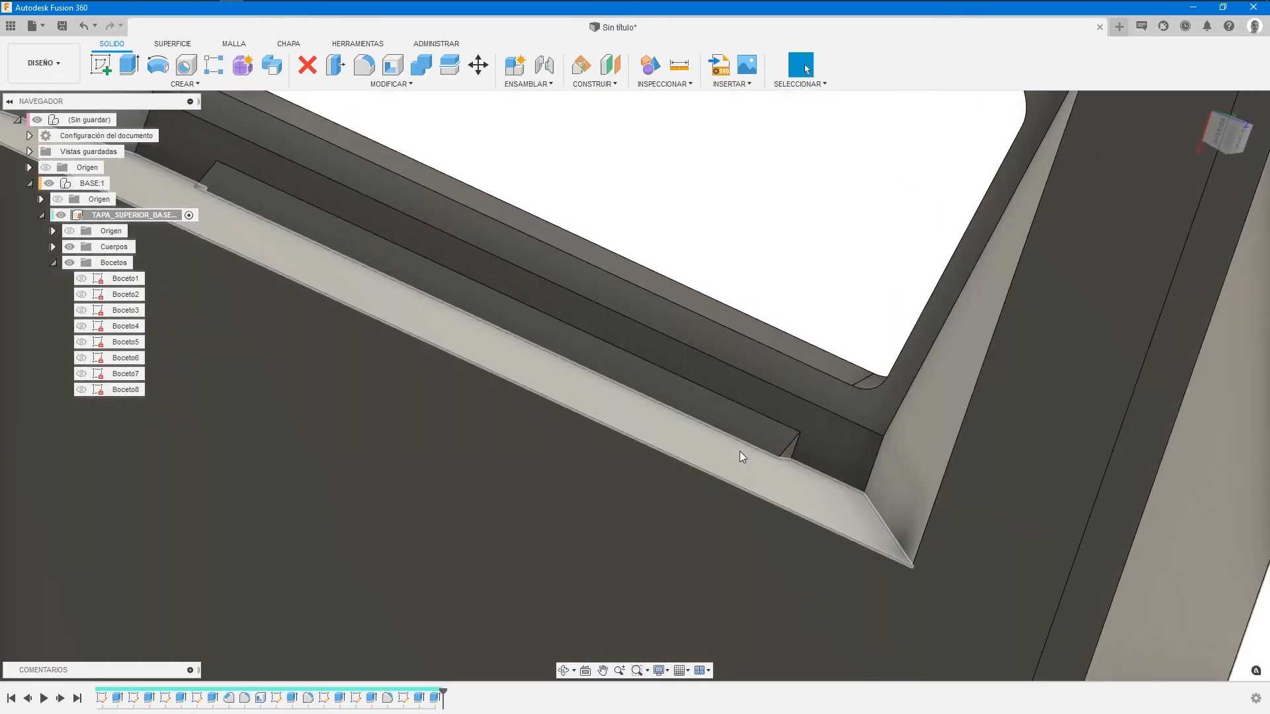
{"action": "left_click", "coordinate": [734, 414]}
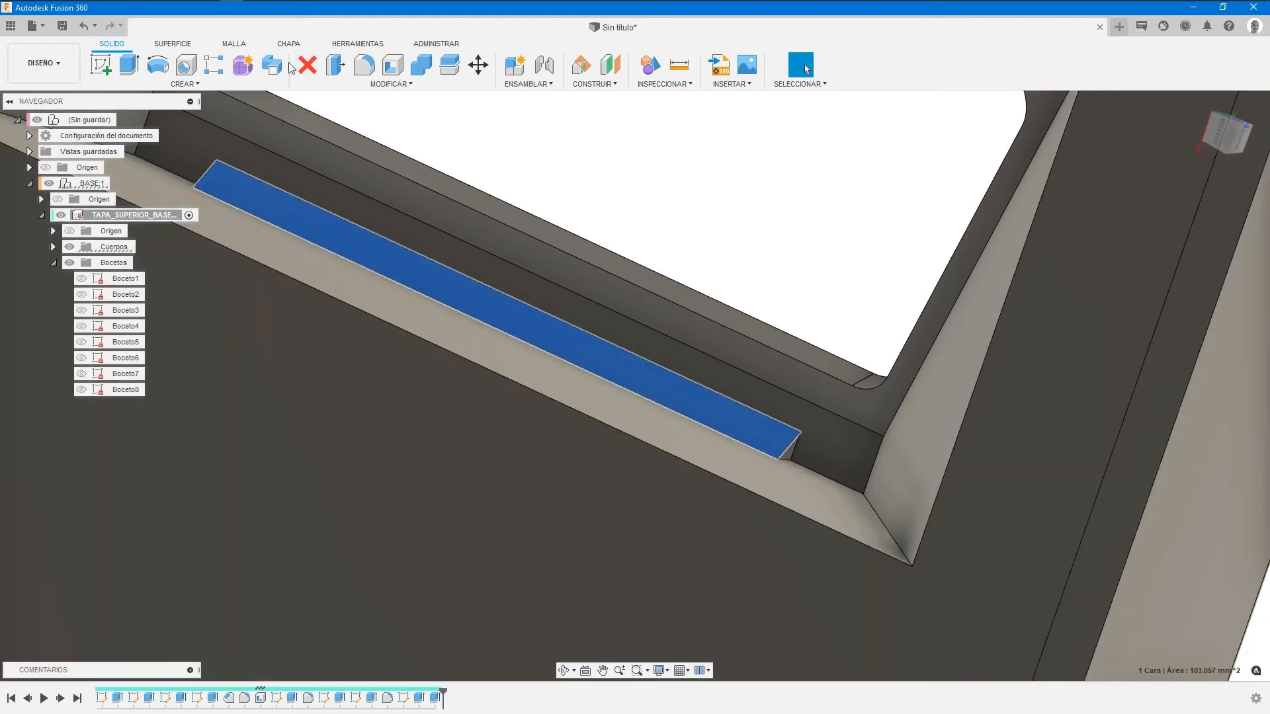
{"action": "left_click", "coordinate": [308, 66]}
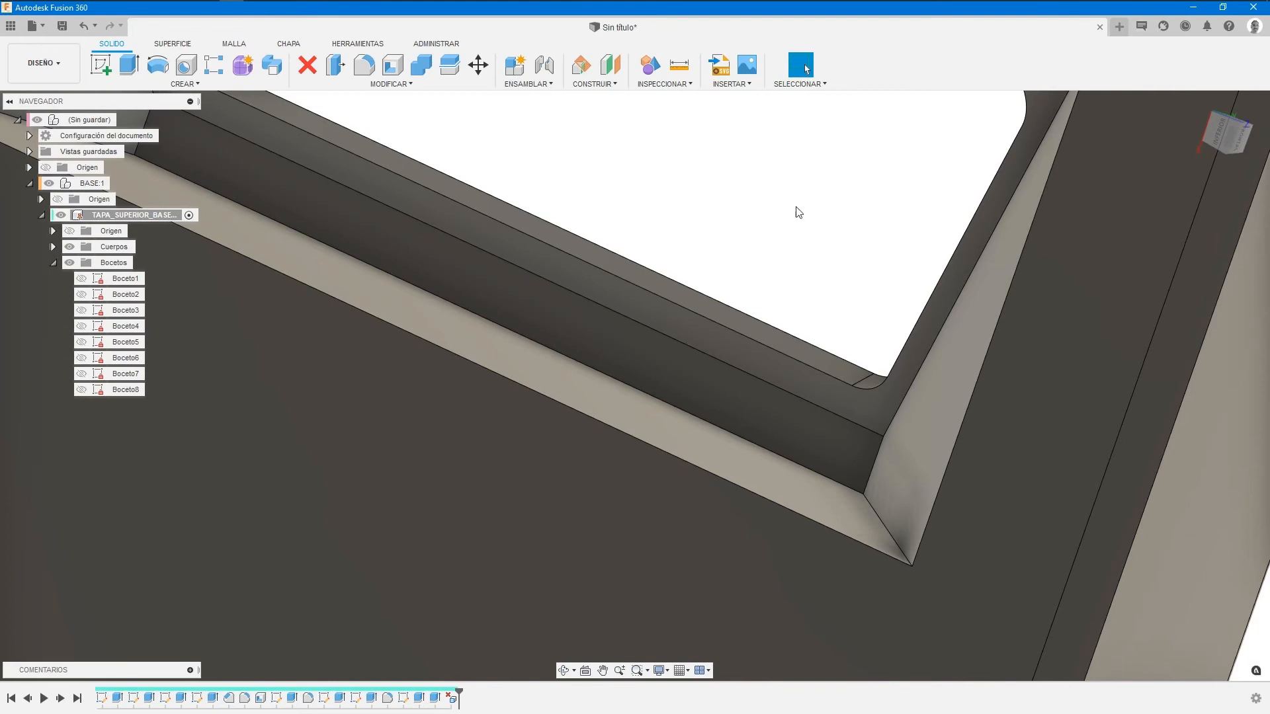
Set up a constant-radius Fillet of 5 mm on the two vertical edges where the rectangular corner blocks meet the end wall.
{"action": "scroll", "coordinate": [850, 244], "scroll_direction": "down", "scroll_amount": 10}
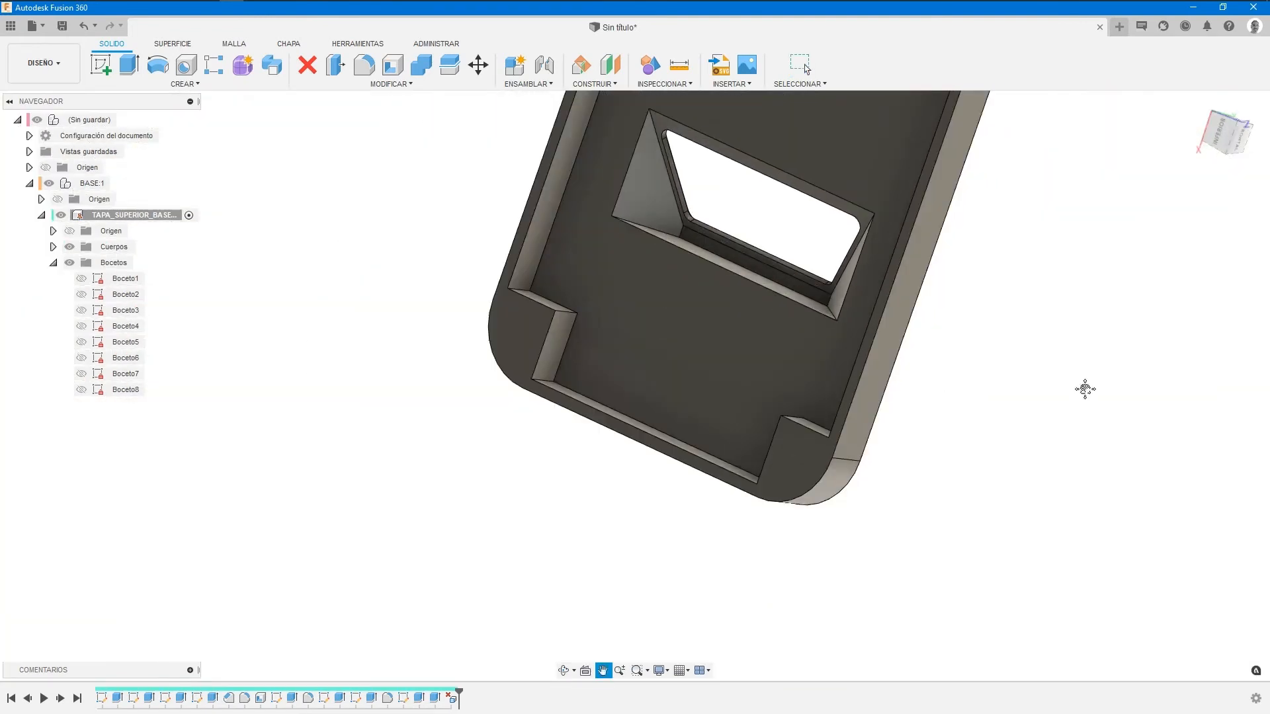
{"action": "middle_click_drag", "start_coordinate": [1083, 385], "coordinate": [1067, 478]}
{"action": "left_click", "coordinate": [1219, 132]}
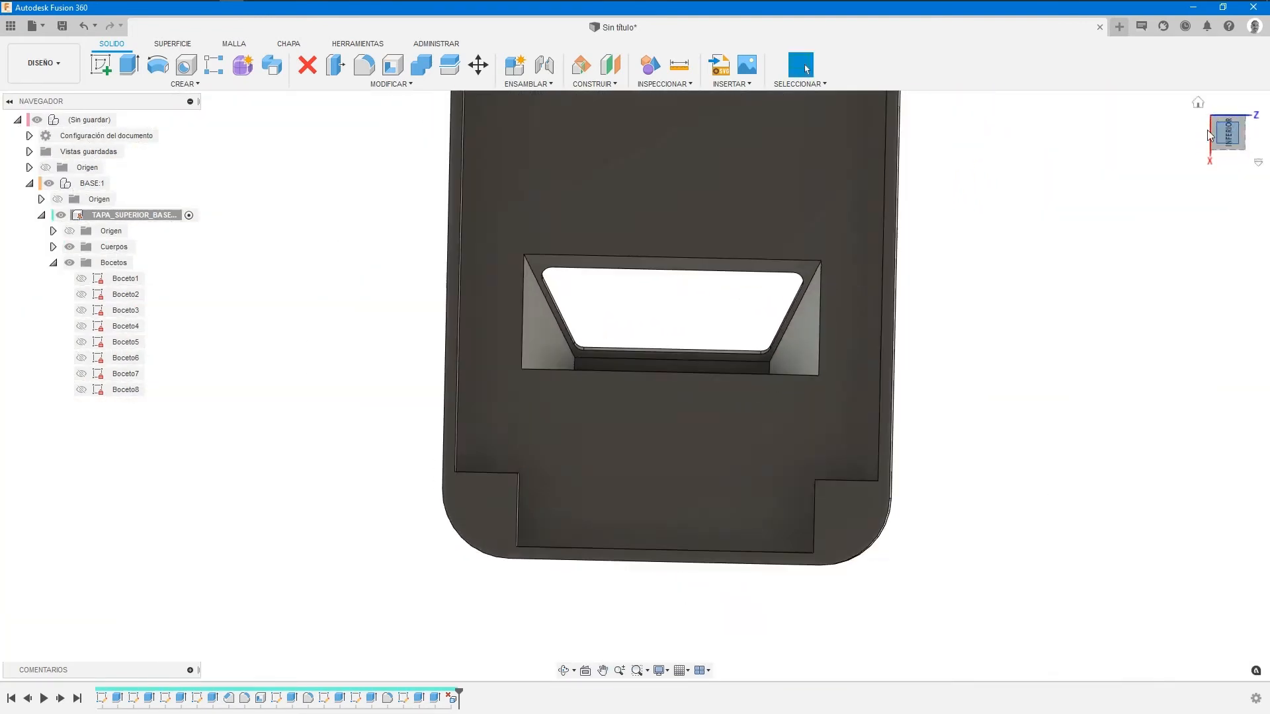
{"action": "left_click", "coordinate": [1246, 104]}
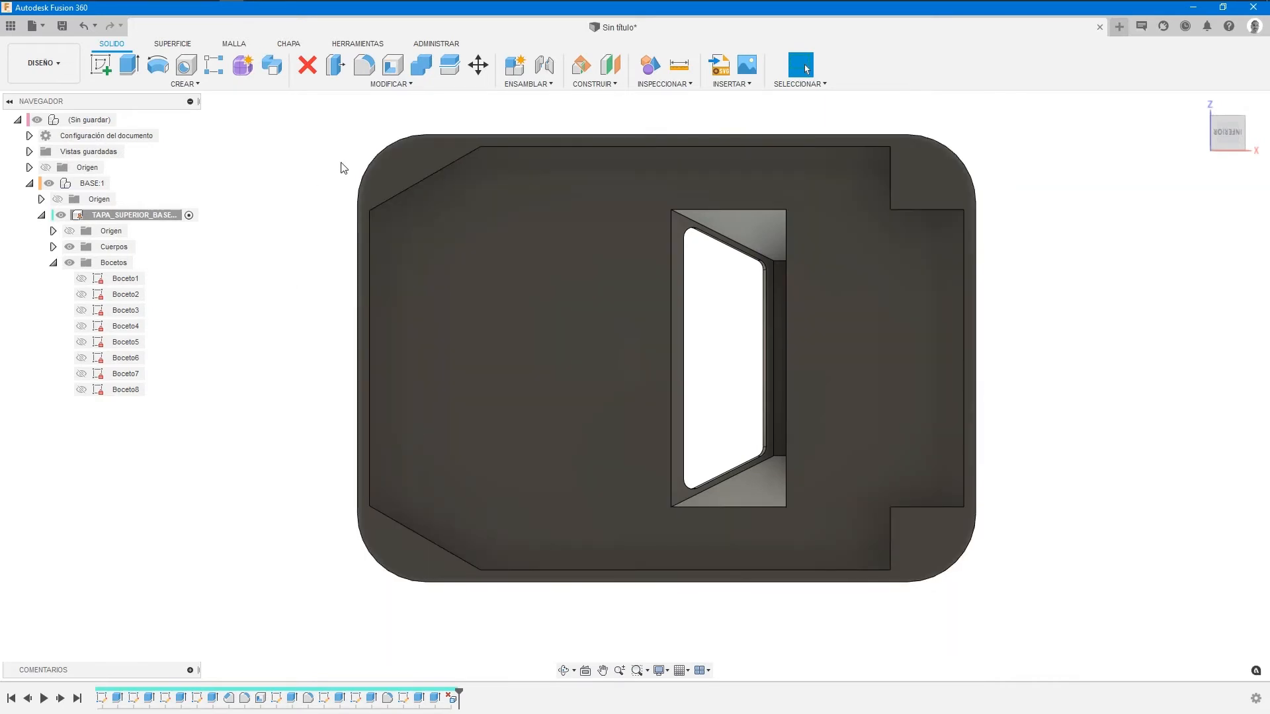
{"action": "left_click", "coordinate": [375, 72]}
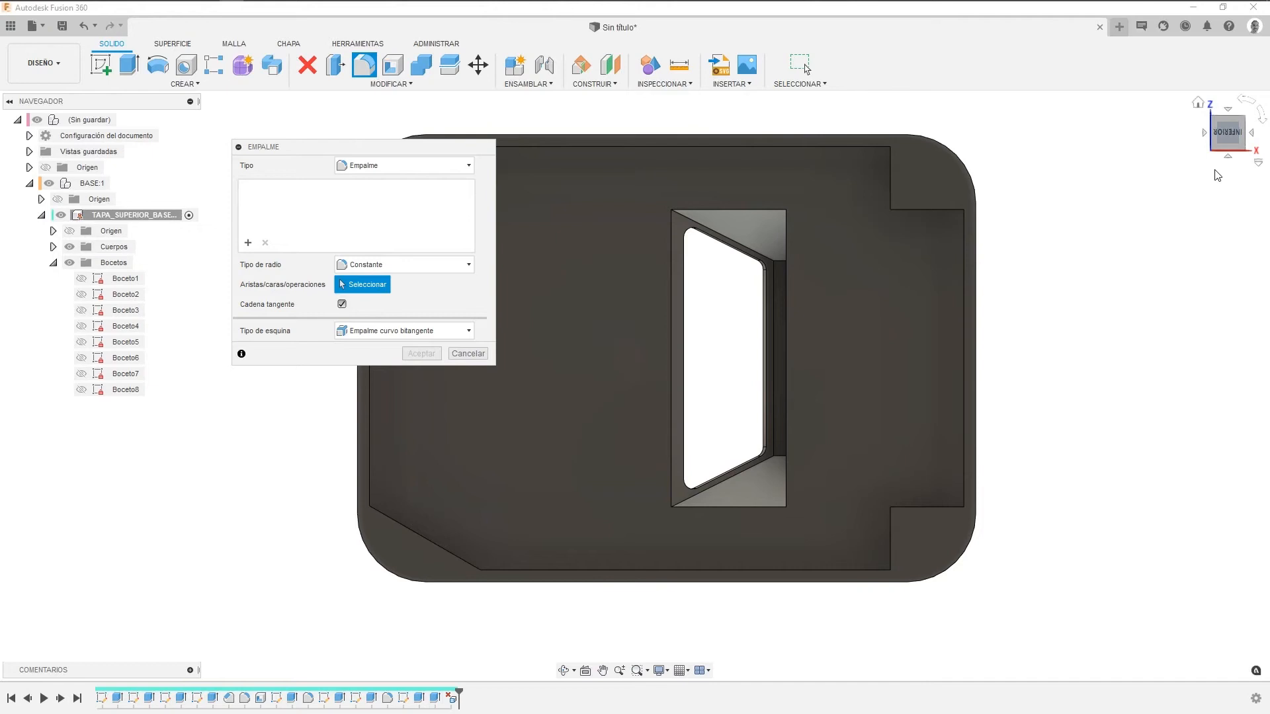
{"action": "left_click", "coordinate": [1225, 150]}
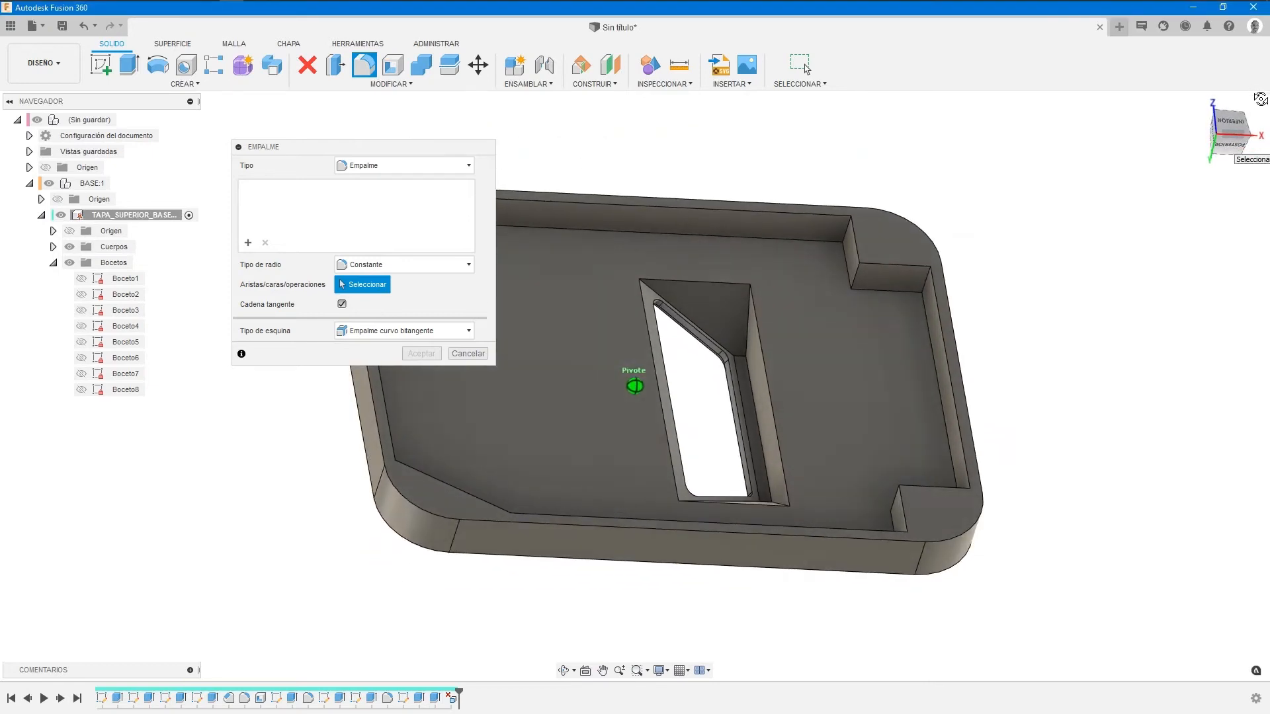
{"action": "middle_click_drag", "start_coordinate": [1005, 244], "coordinate": [1162, 275]}
{"action": "left_click_drag", "start_coordinate": [449, 156], "coordinate": [301, 177]}
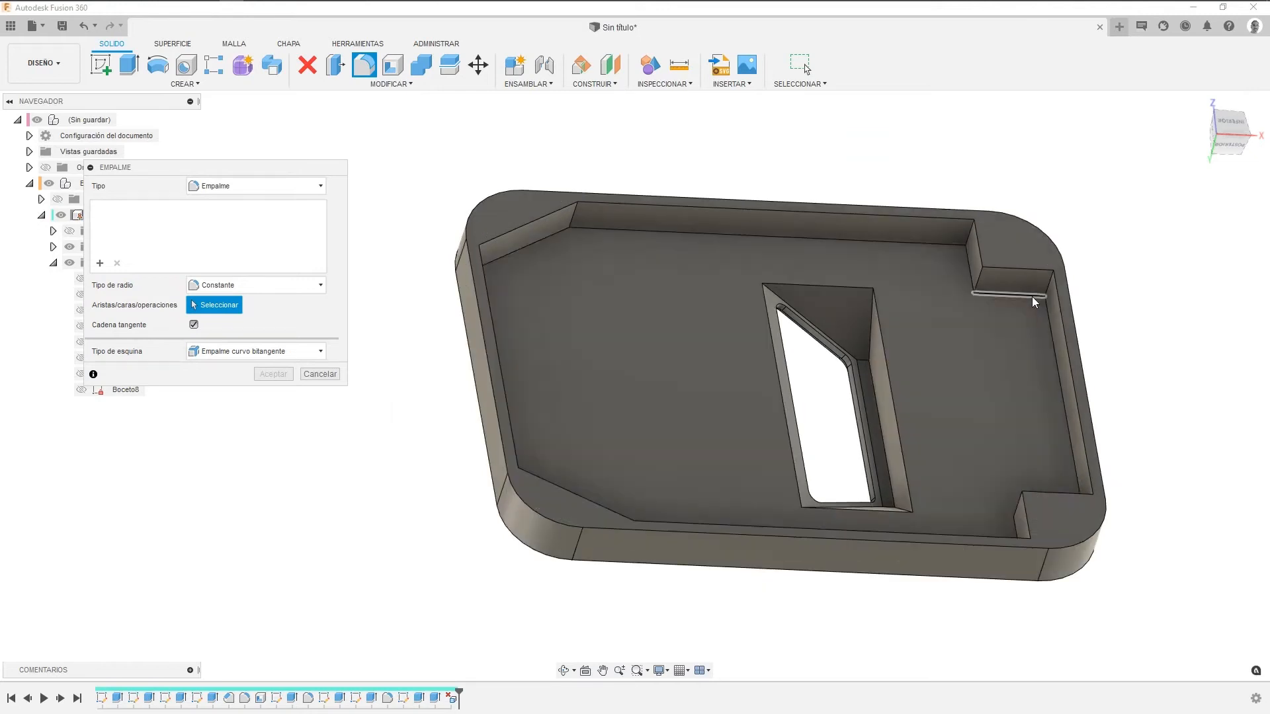
{"action": "scroll", "coordinate": [1032, 296], "scroll_direction": "up", "scroll_amount": 3}
{"action": "left_click", "coordinate": [1053, 293]}
{"action": "middle_click_drag", "start_coordinate": [933, 510], "coordinate": [833, 311]}
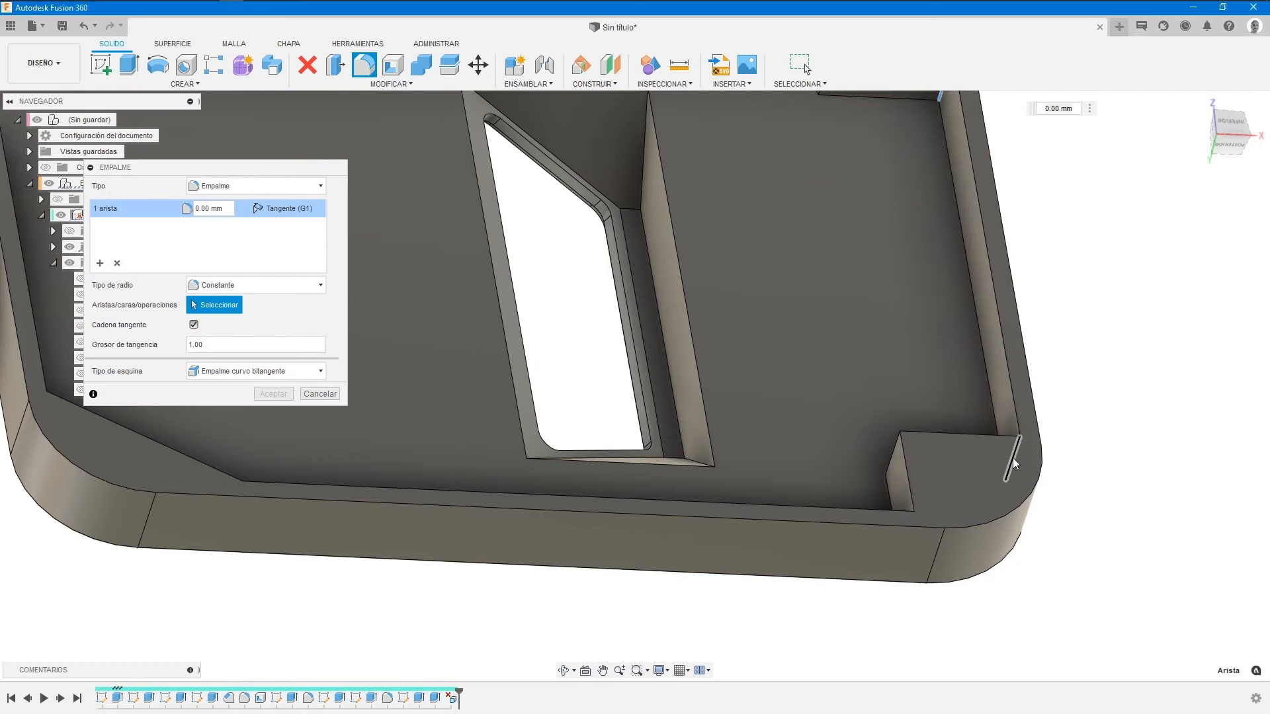
{"action": "left_click", "coordinate": [1013, 458]}
{"action": "left_click_drag", "start_coordinate": [228, 210], "coordinate": [185, 210]}
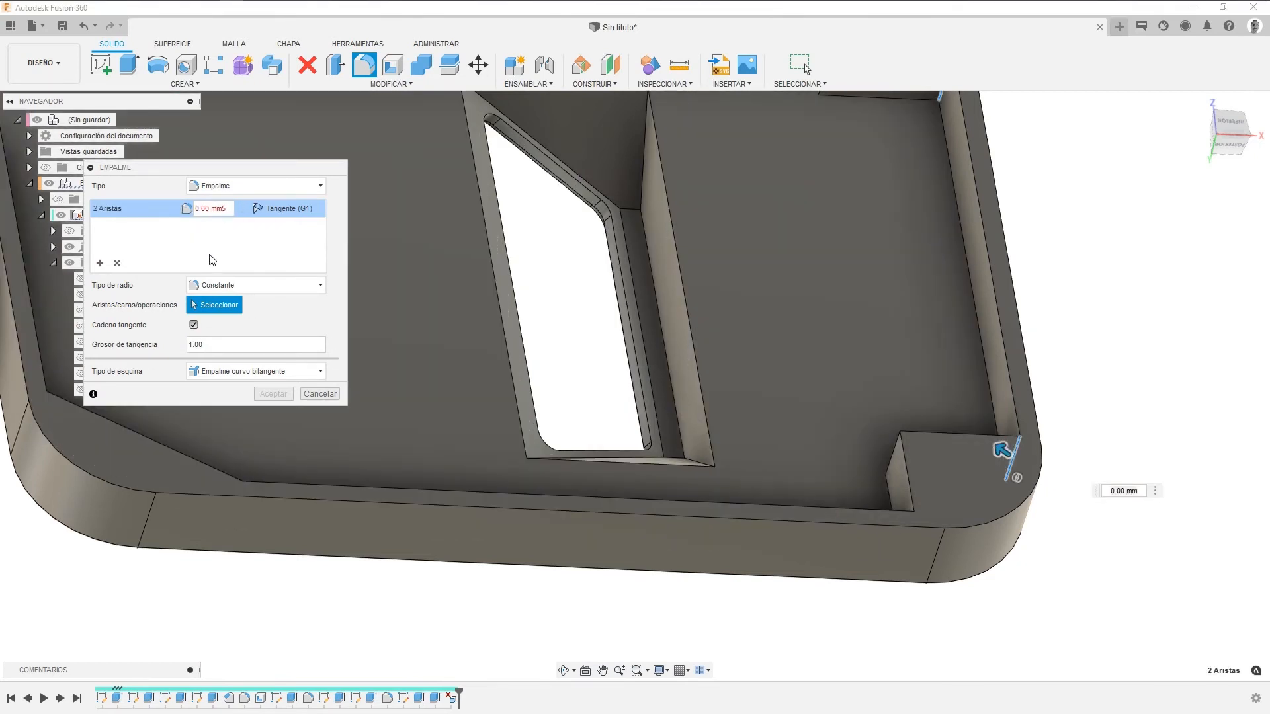
{"action": "middle_click_drag", "start_coordinate": [522, 241], "coordinate": [831, 364]}
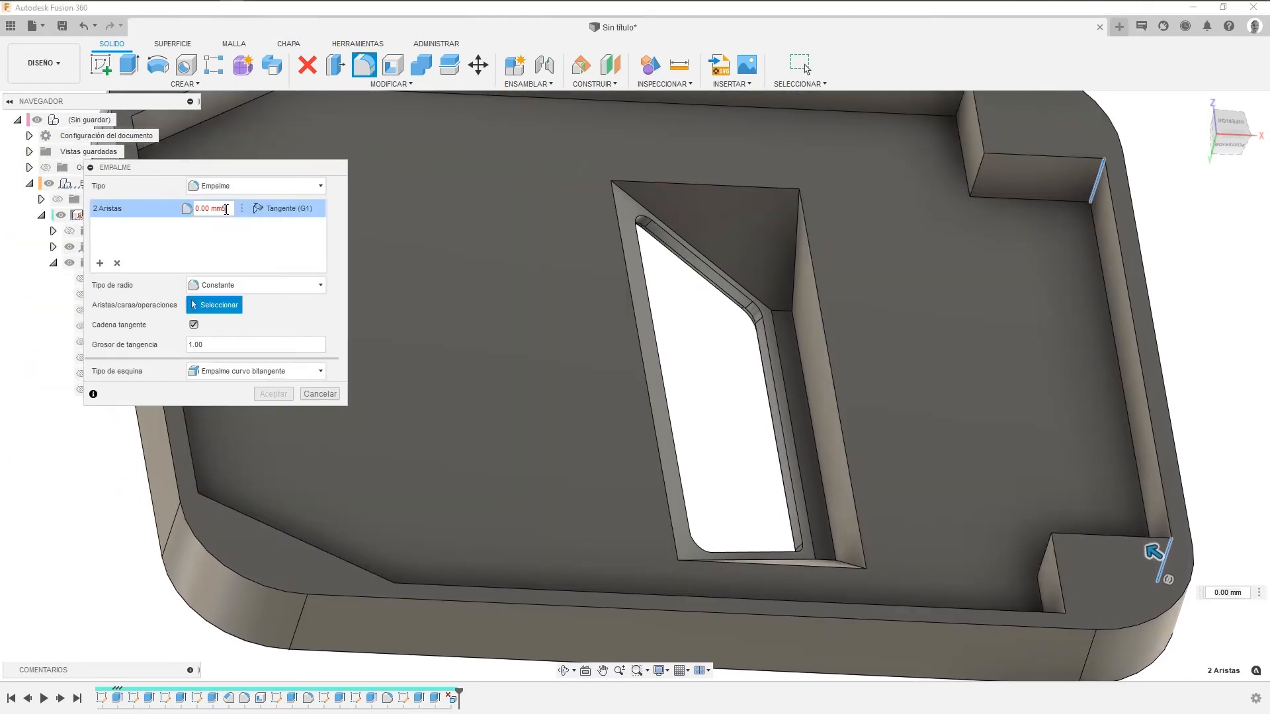
{"action": "type", "text": "5"}
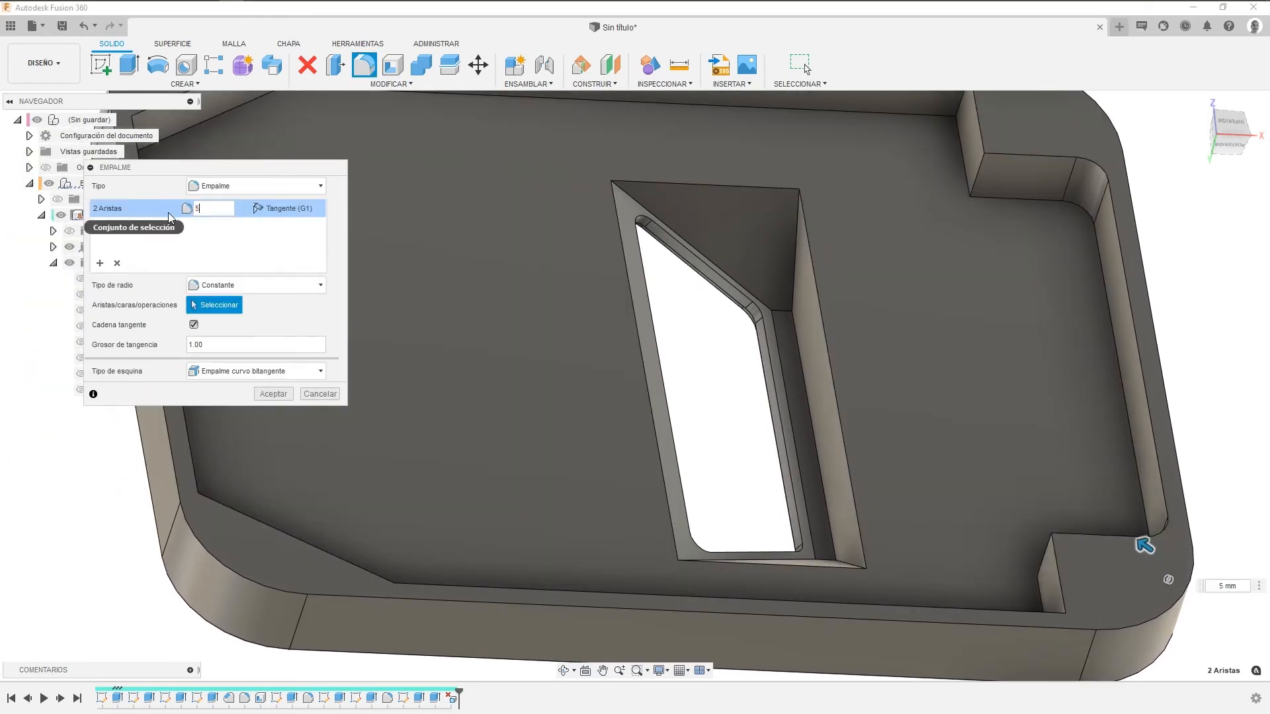
Add a second fillet set of 3.5 mm on the free vertical edges of the two rectangular corner blocks.
{"action": "left_click", "coordinate": [106, 264]}
{"action": "middle_click_drag", "start_coordinate": [655, 364], "coordinate": [550, 379]}
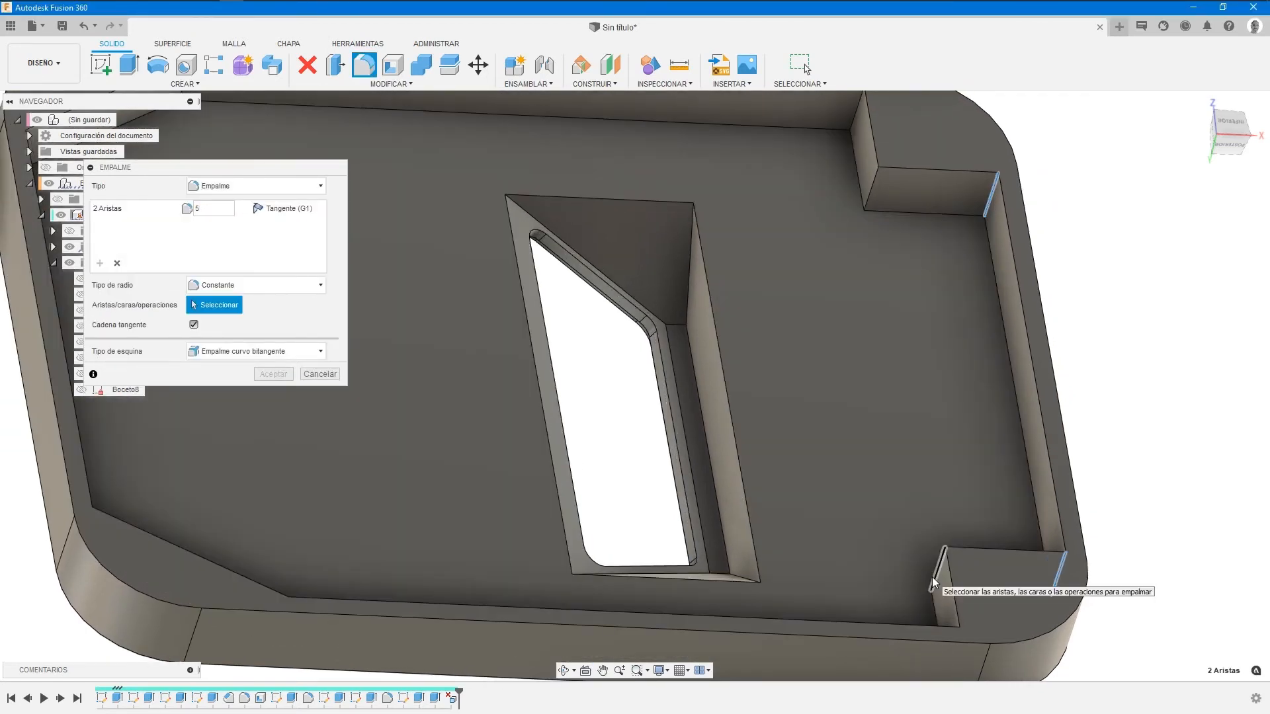
{"action": "left_click", "coordinate": [932, 577]}
{"action": "middle_click_drag", "start_coordinate": [884, 296], "coordinate": [864, 290]}
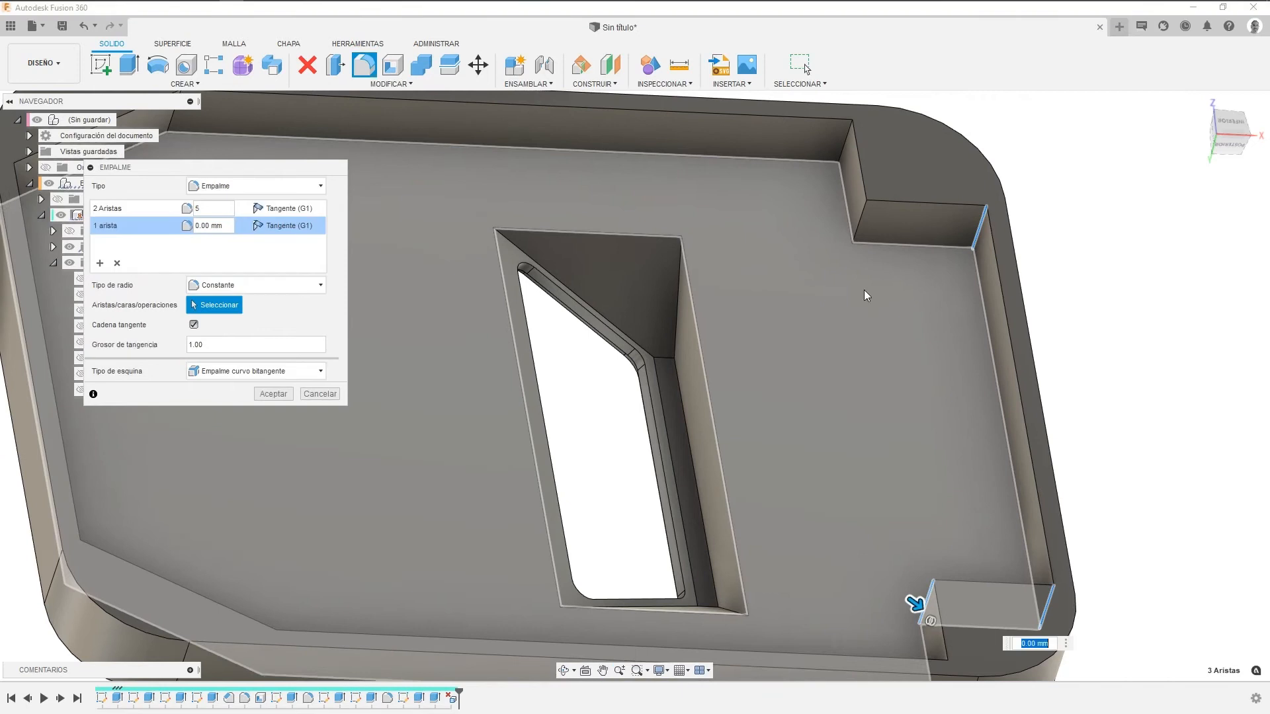
{"action": "left_click", "coordinate": [858, 223]}
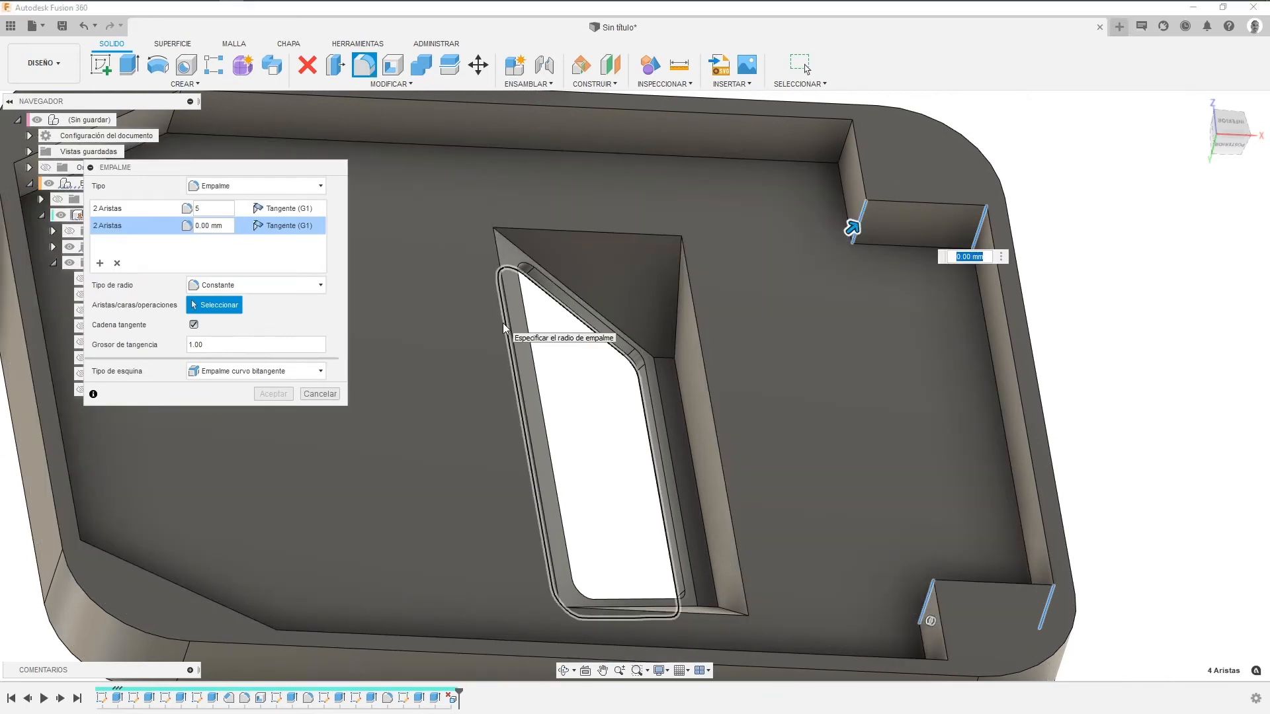
{"action": "type", "text": "3.5"}
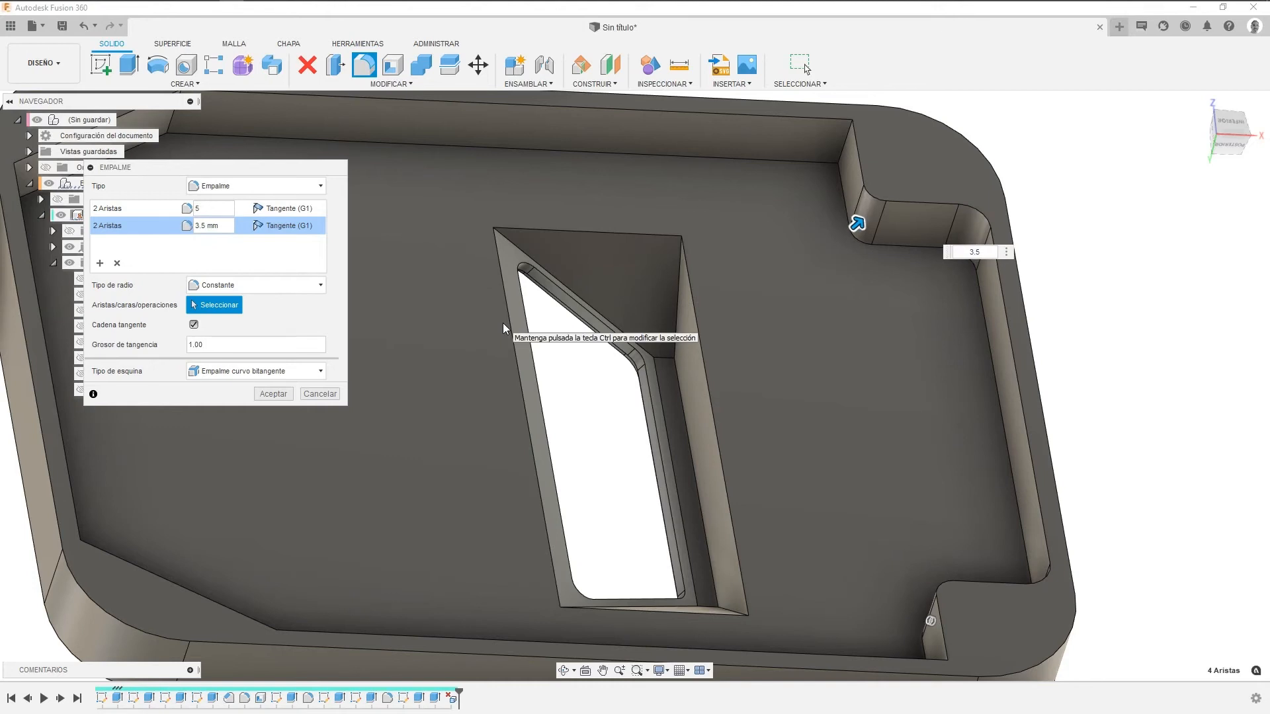
Add a third fillet set of 6 mm on the two vertical edges where the rectangular corner blocks meet the long side walls.
{"action": "left_click", "coordinate": [100, 264]}
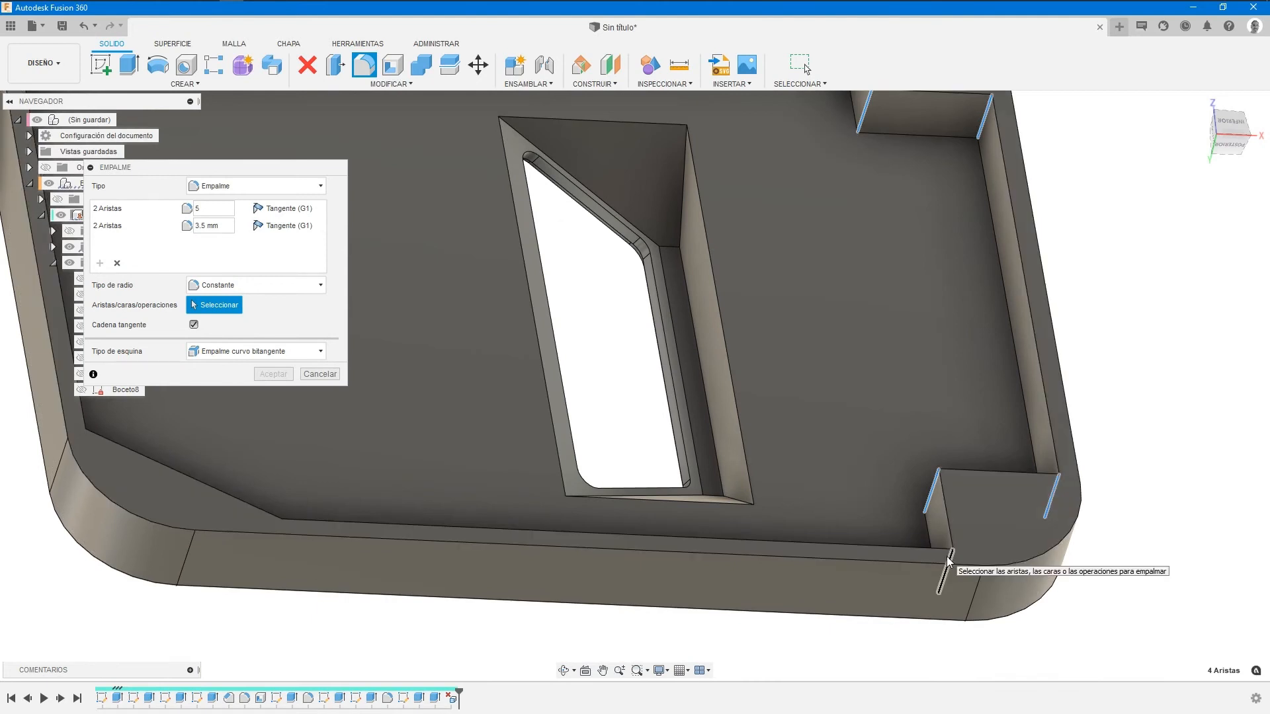
{"action": "left_click", "coordinate": [949, 561]}
{"action": "middle_click_drag", "start_coordinate": [842, 258], "coordinate": [854, 415]}
{"action": "left_click", "coordinate": [857, 257]}
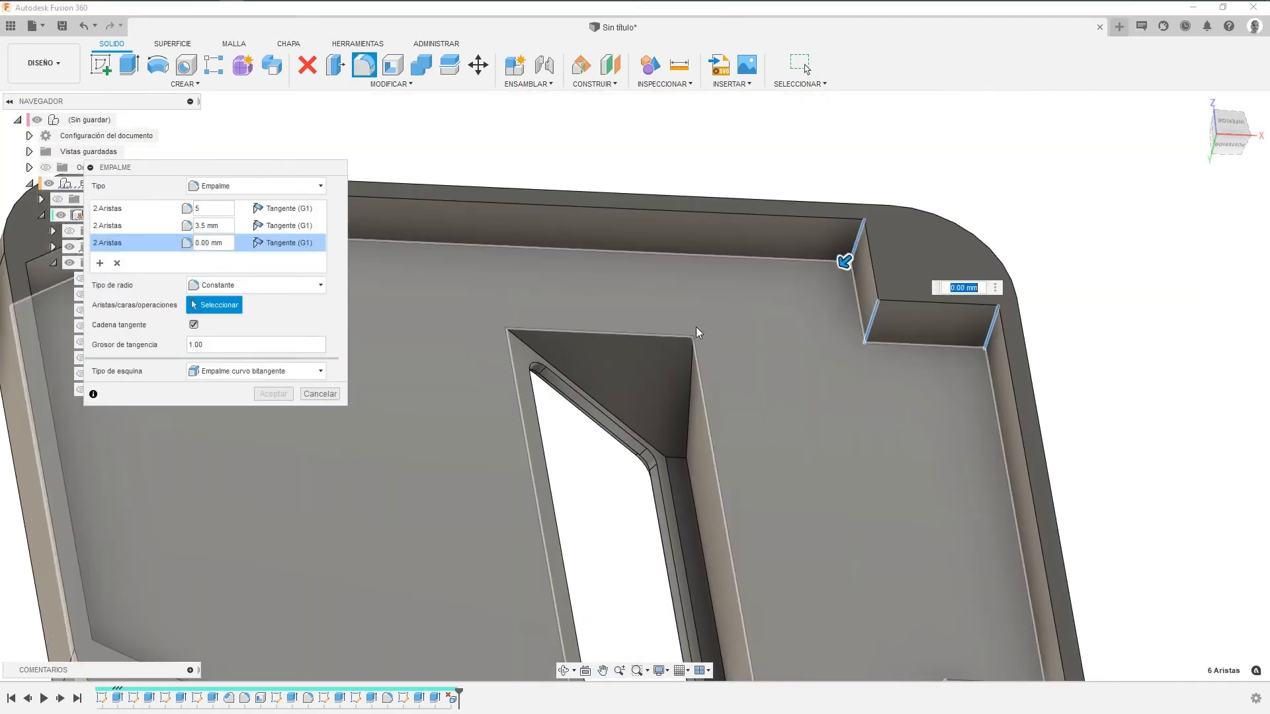
{"action": "middle_click_drag", "start_coordinate": [615, 375], "coordinate": [736, 334]}
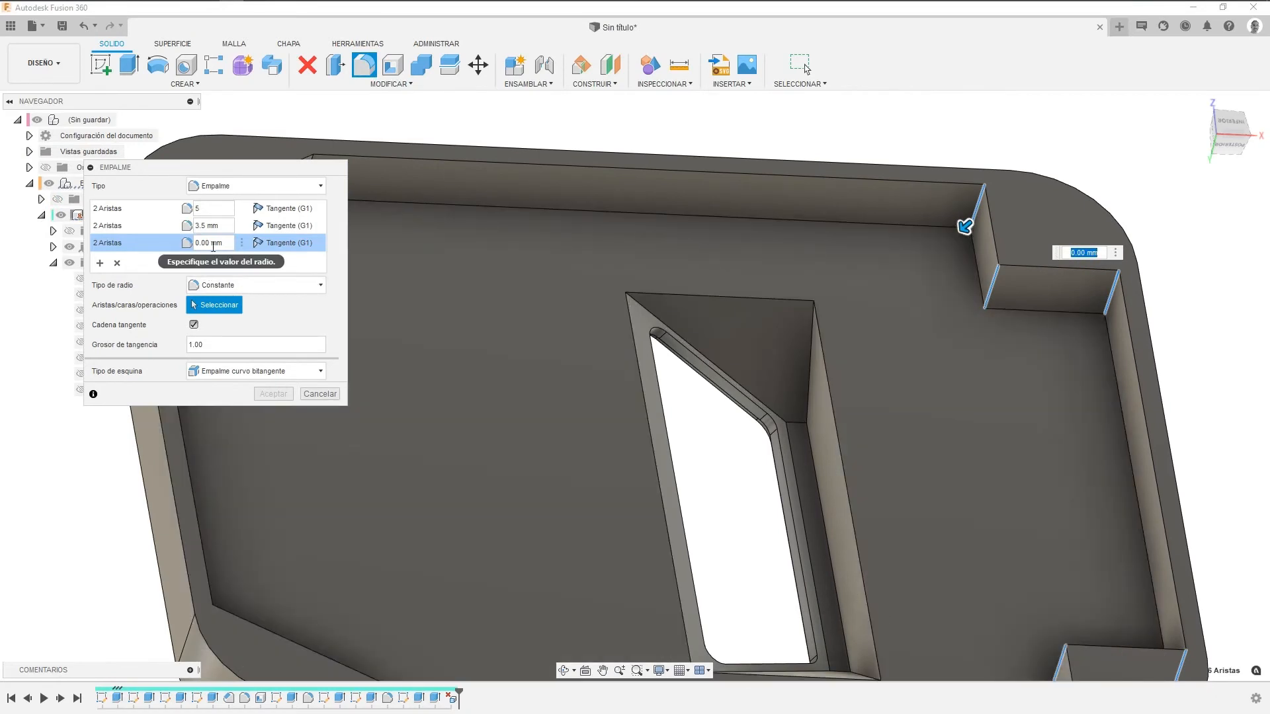
{"action": "type", "text": "6"}
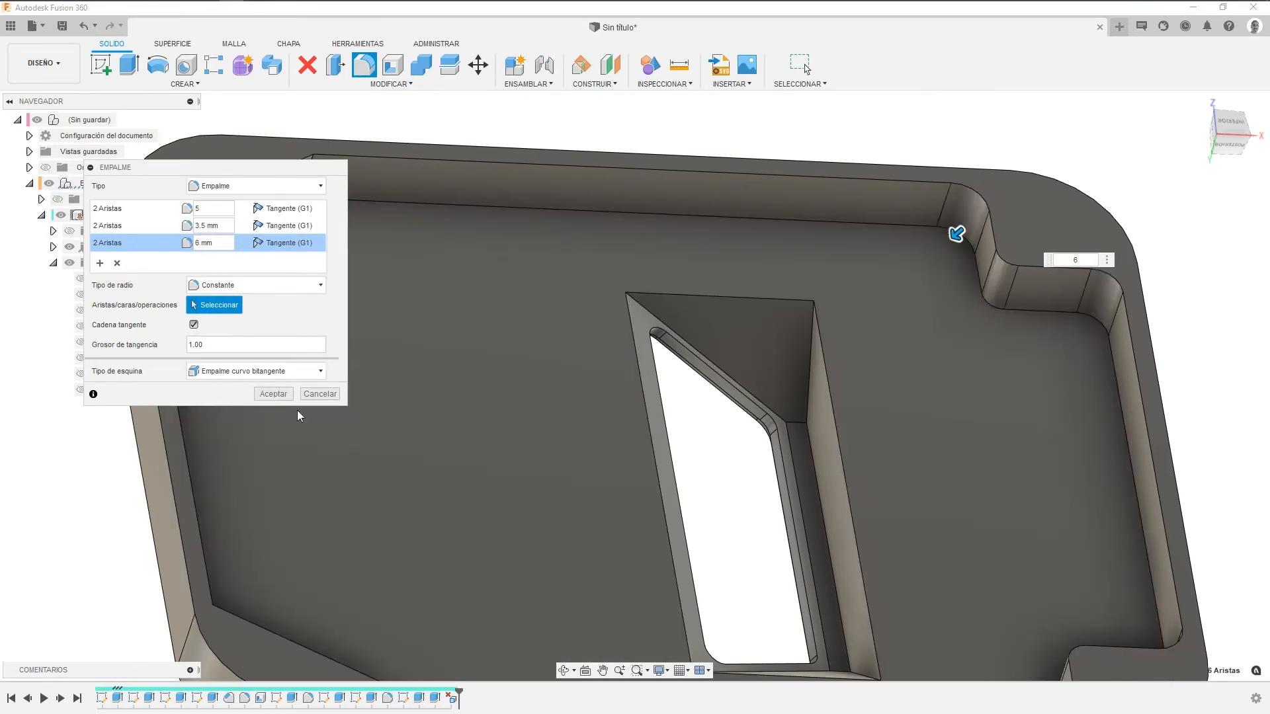
Add a fourth fillet set of 20 mm on the two vertical edges where the diagonal corner walls meet the long side walls.
{"action": "middle_click_drag", "start_coordinate": [462, 386], "coordinate": [867, 353]}
{"action": "left_click", "coordinate": [637, 169]}
{"action": "middle_click_drag", "start_coordinate": [804, 389], "coordinate": [817, 117]}
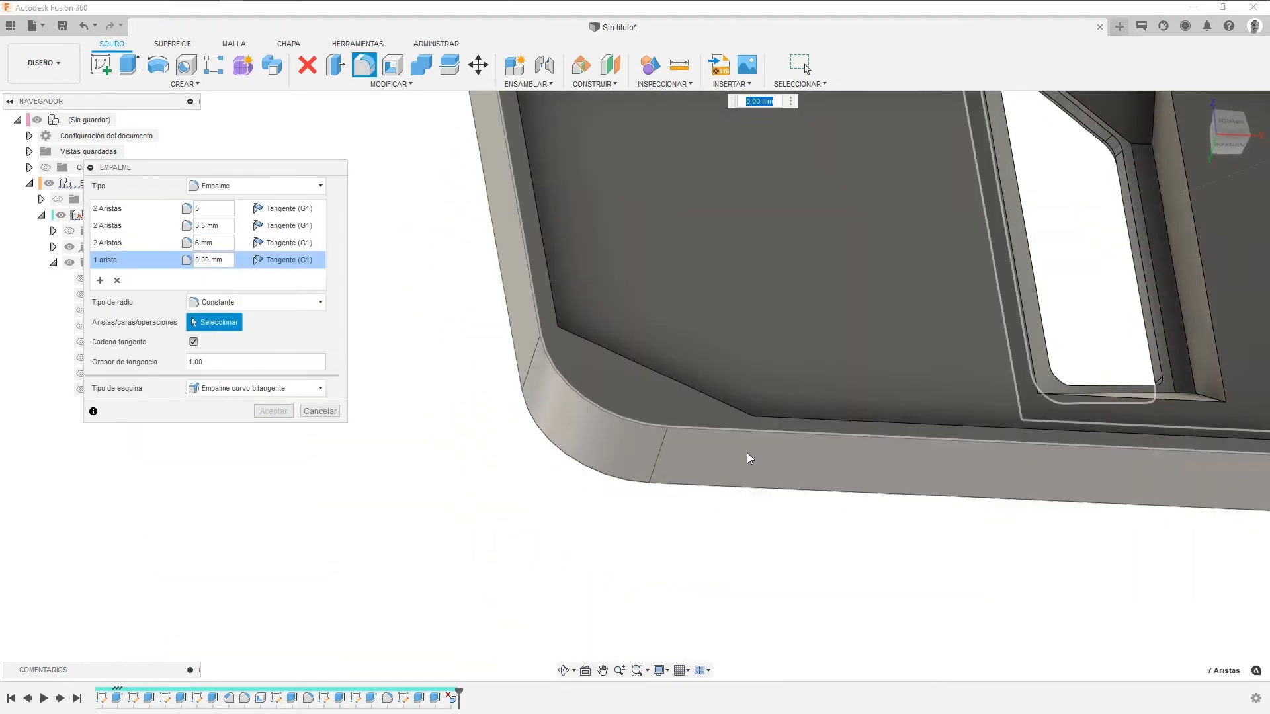
{"action": "left_click", "coordinate": [745, 454]}
{"action": "type", "text": "20"}
{"action": "key", "text": "Return"}
{"action": "scroll", "coordinate": [802, 340], "scroll_direction": "down", "scroll_amount": 4}
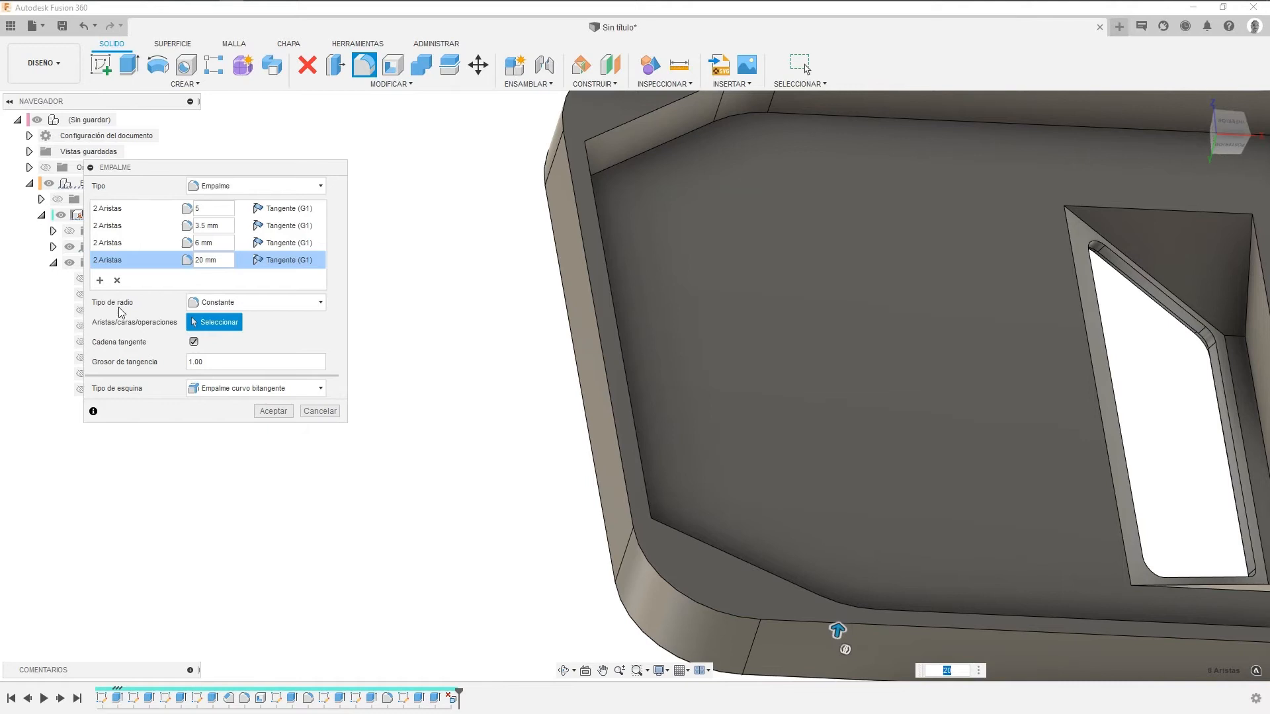
Add a fifth fillet set of 7 mm where the diagonal corner walls meet the short end wall, and create all the fillets.
{"action": "left_click", "coordinate": [100, 280]}
{"action": "left_click", "coordinate": [576, 162]}
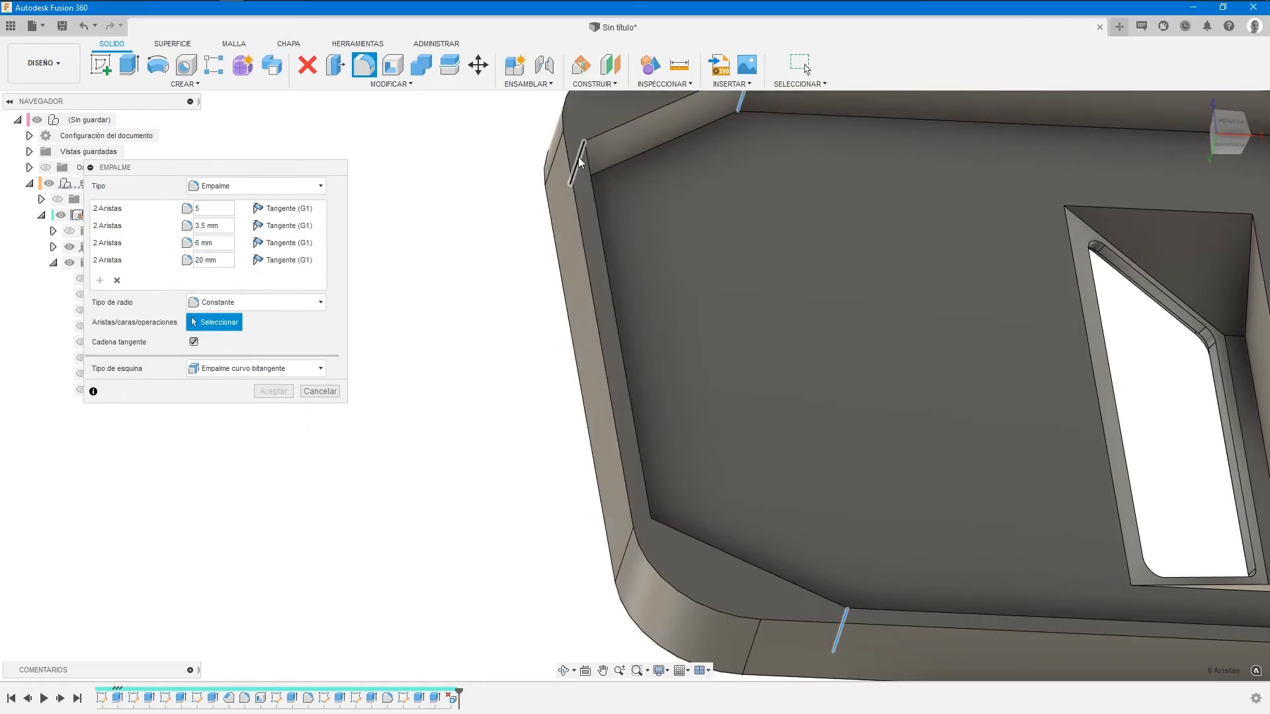
{"action": "left_click", "coordinate": [644, 539]}
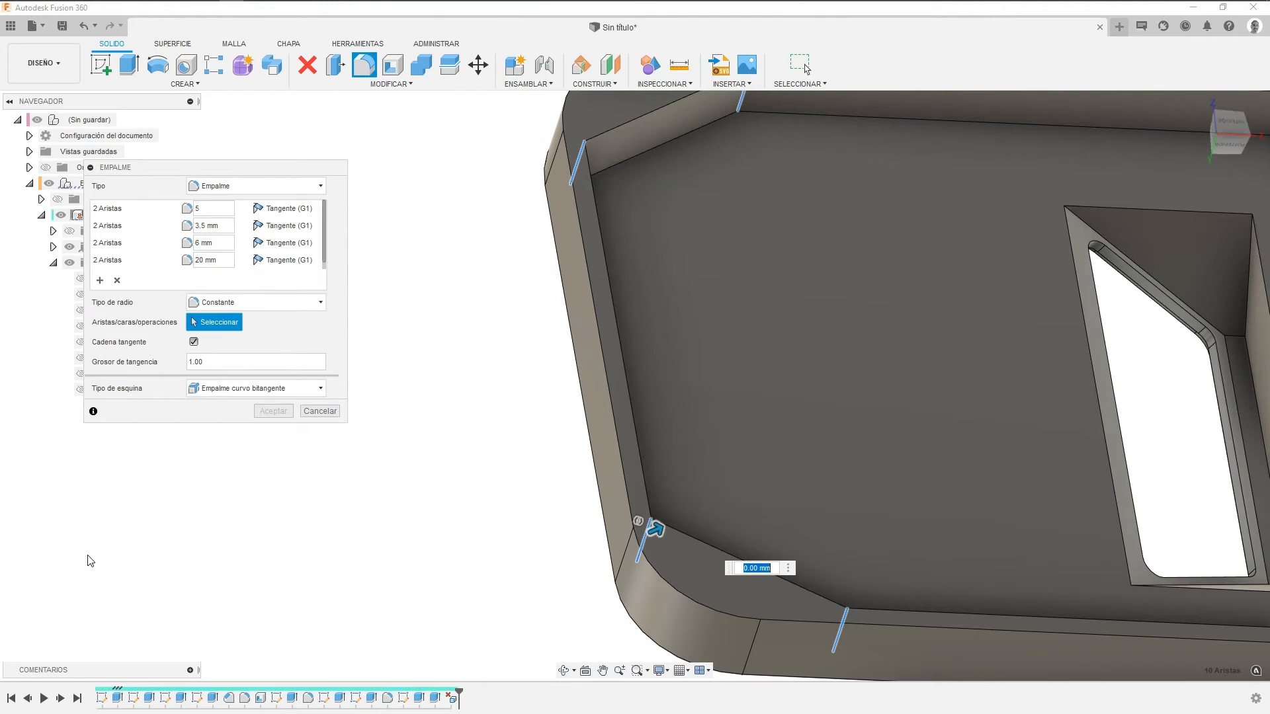
{"action": "middle_click_drag", "start_coordinate": [789, 430], "coordinate": [567, 431]}
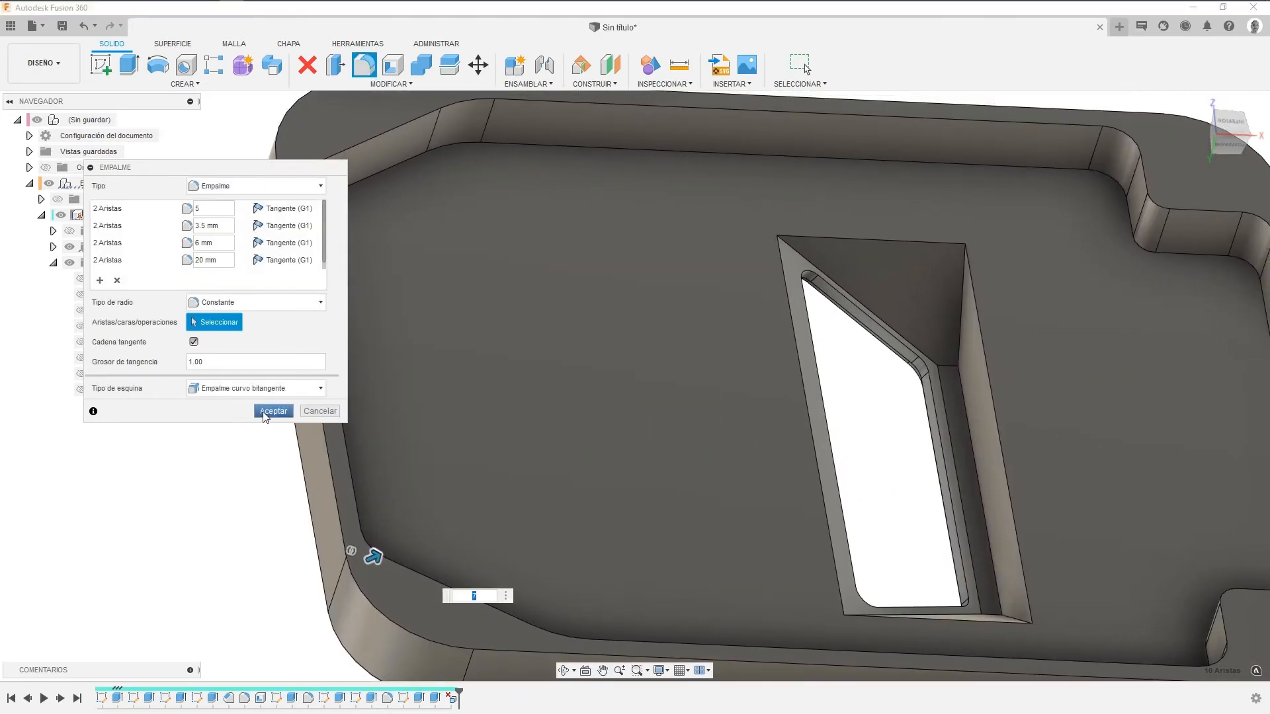
{"action": "left_click", "coordinate": [273, 412]}
Start a new sketch on the flat rim face of the top cover's underside, viewed straight from below.
{"action": "scroll", "coordinate": [840, 430], "scroll_direction": "down", "scroll_amount": 3}
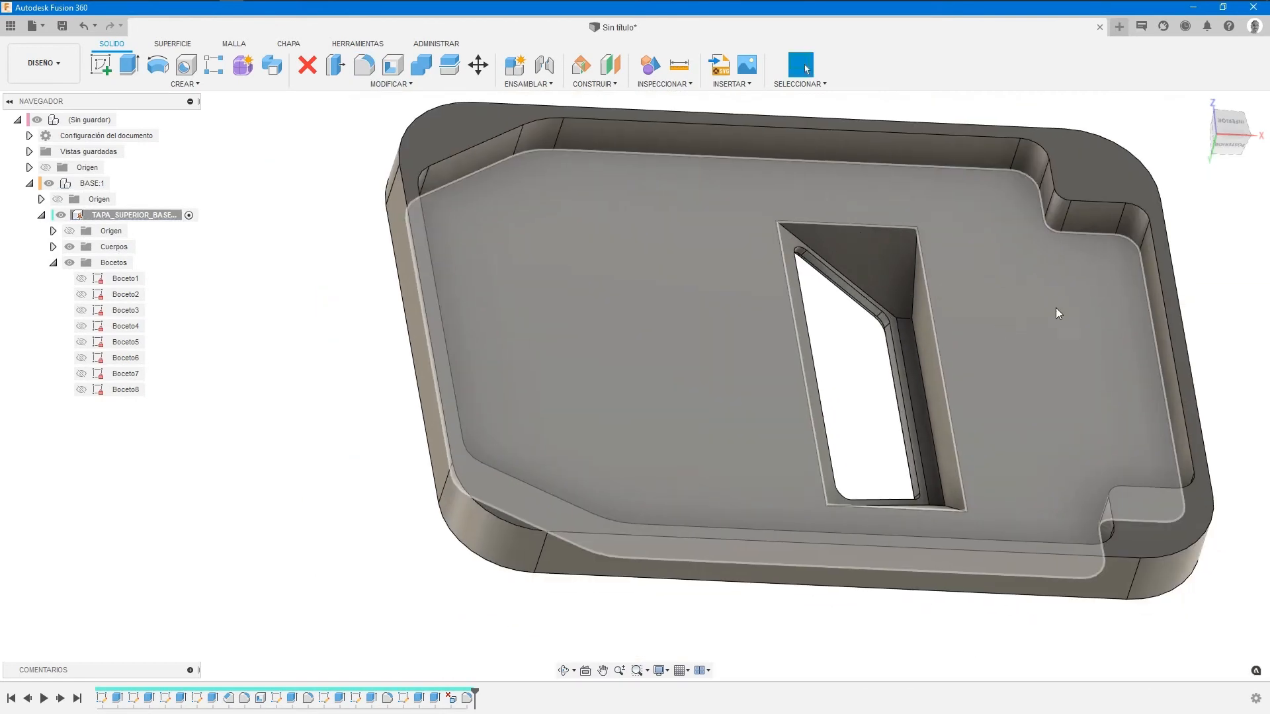
{"action": "scroll", "coordinate": [1124, 251], "scroll_direction": "up", "scroll_amount": 2}
{"action": "left_click", "coordinate": [1235, 128]}
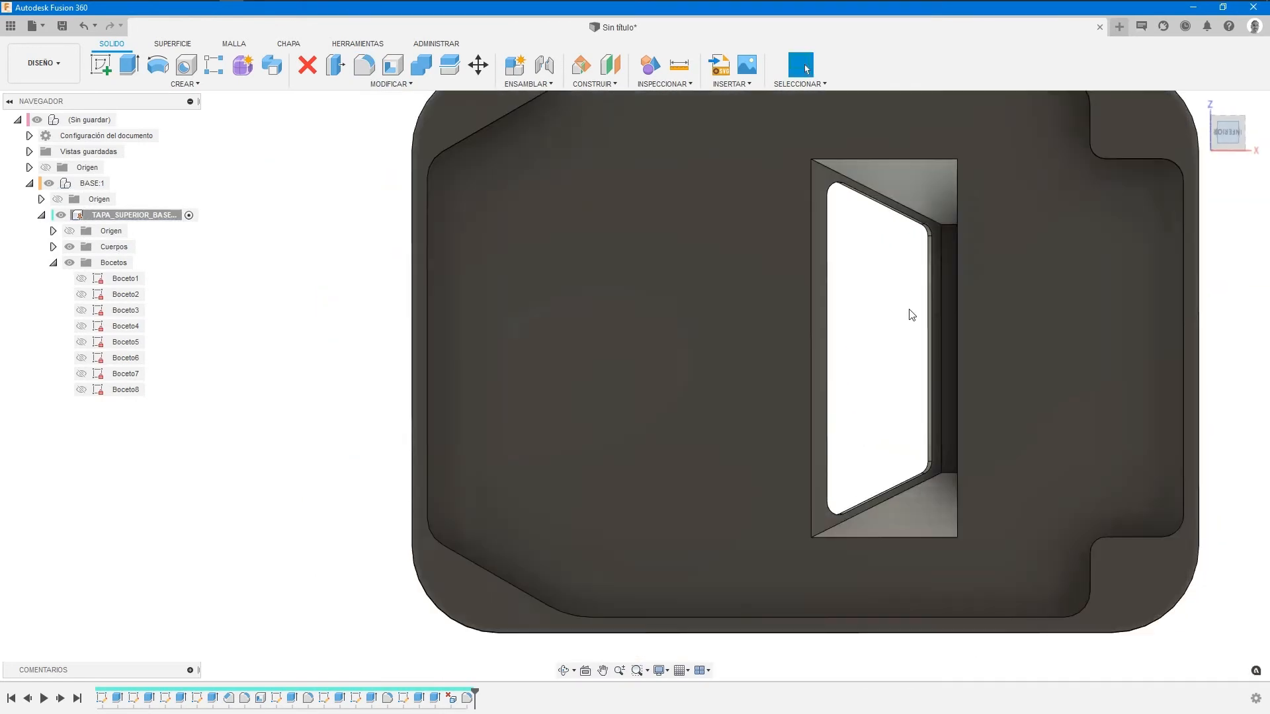
{"action": "middle_click_drag", "start_coordinate": [890, 402], "coordinate": [849, 432]}
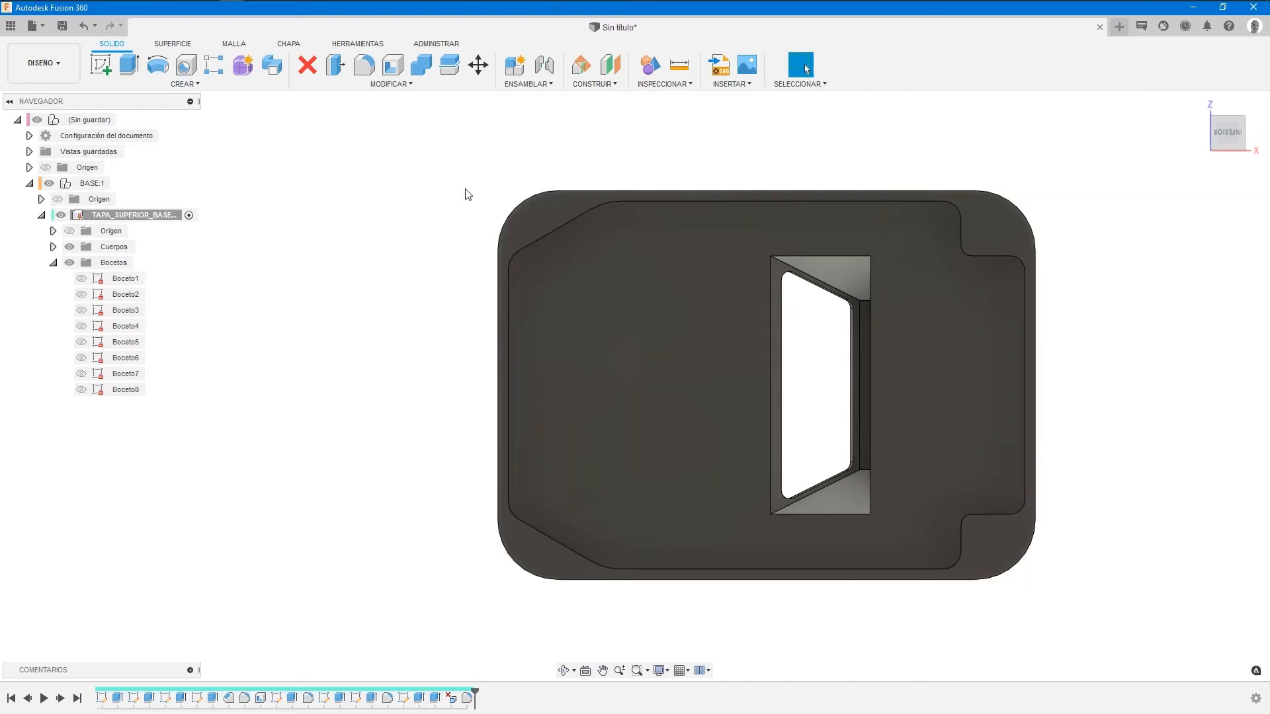
{"action": "left_click", "coordinate": [556, 213]}
{"action": "right_click", "coordinate": [375, 210]}
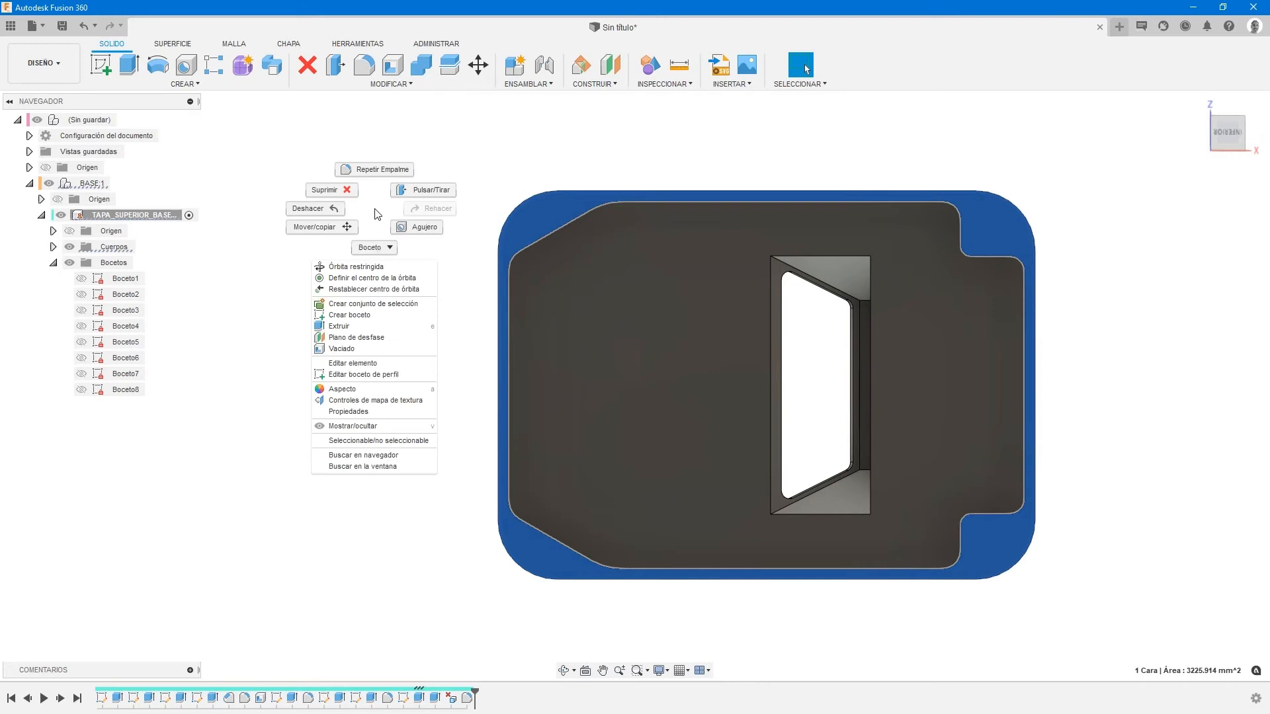
{"action": "left_click", "coordinate": [337, 316]}
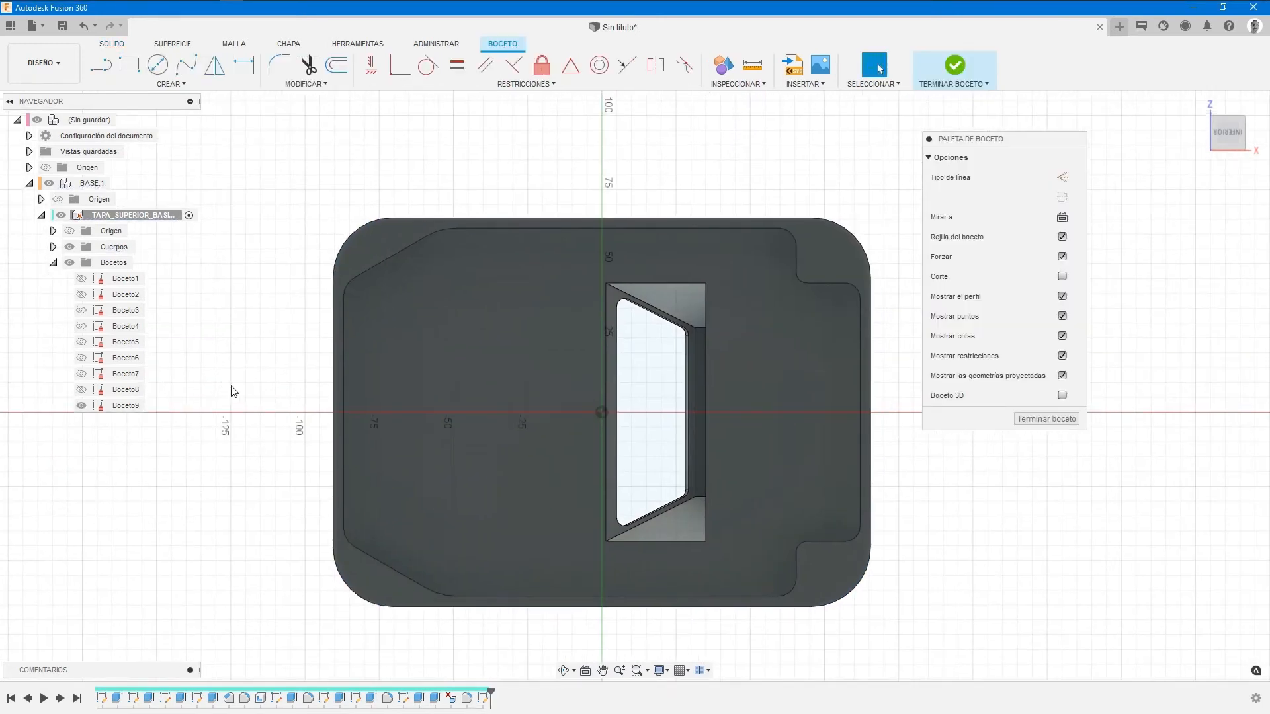
Sketch a center rectangle from the origin with its corners over the four solid corner areas of the cover.
{"action": "left_click", "coordinate": [129, 64]}
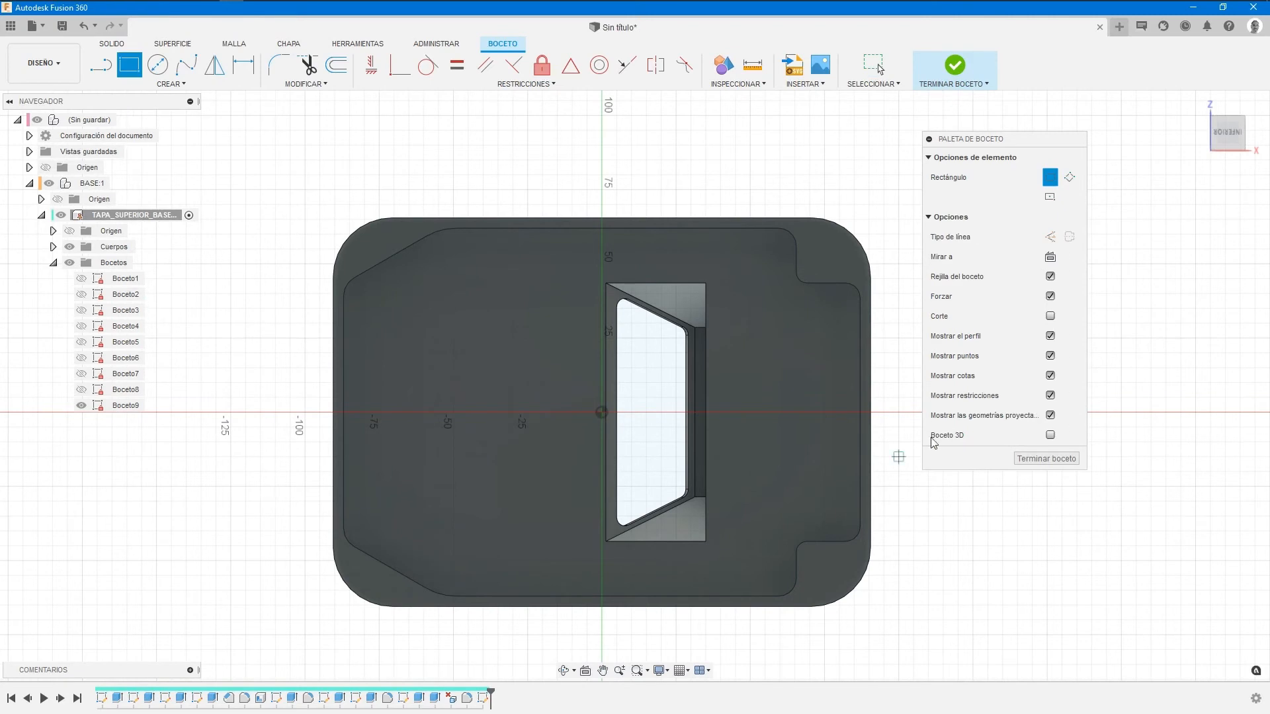
{"action": "left_click", "coordinate": [1049, 195]}
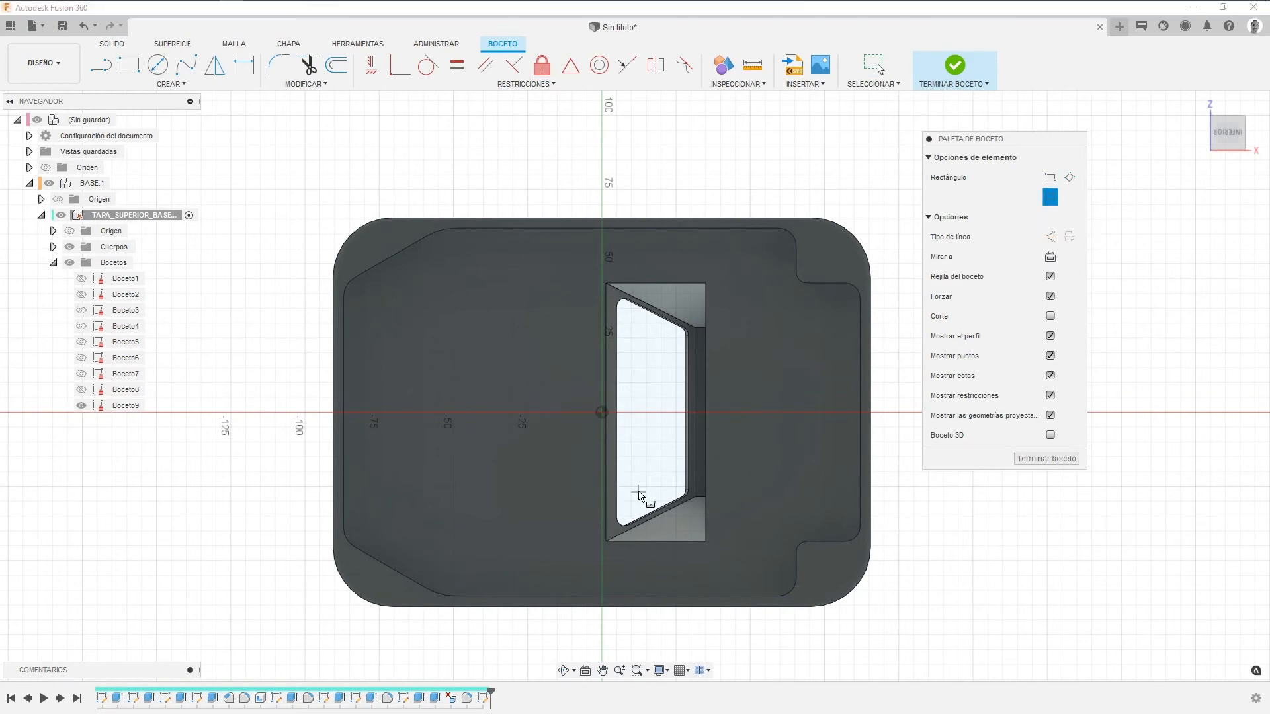
{"action": "middle_click_drag", "start_coordinate": [646, 496], "coordinate": [602, 471]}
{"action": "left_click", "coordinate": [566, 391]}
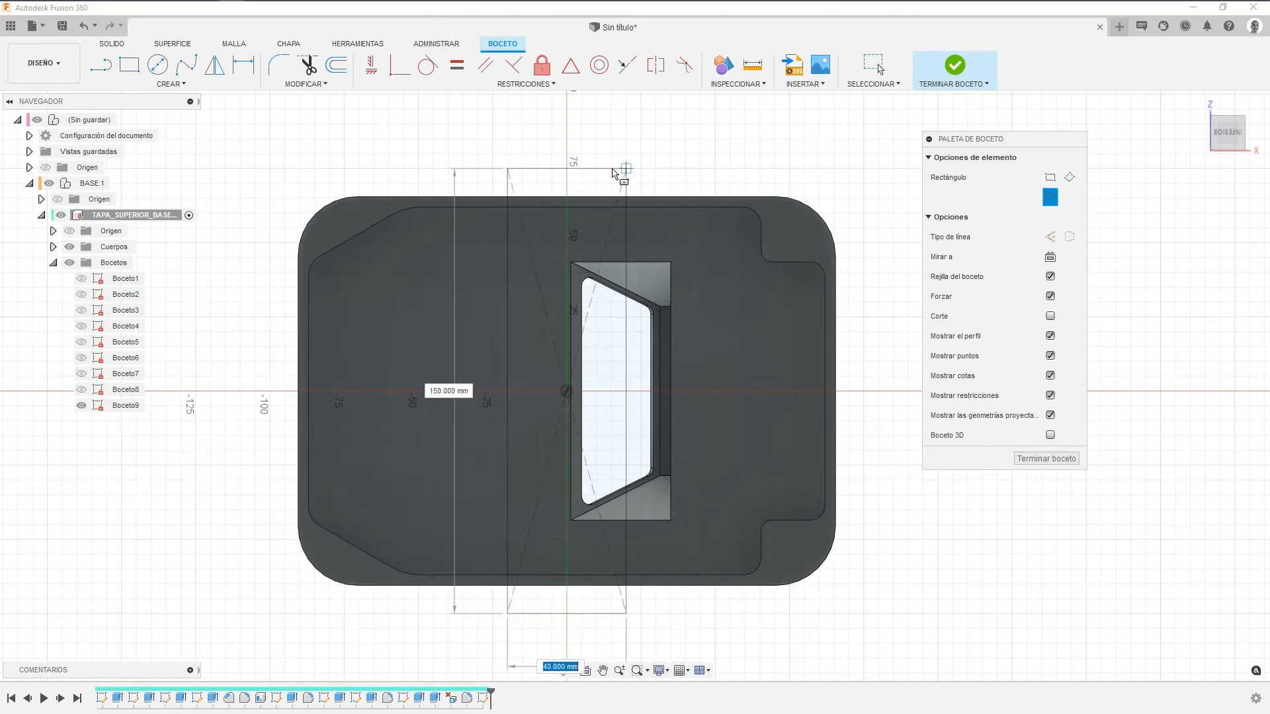
{"action": "left_click", "coordinate": [792, 226]}
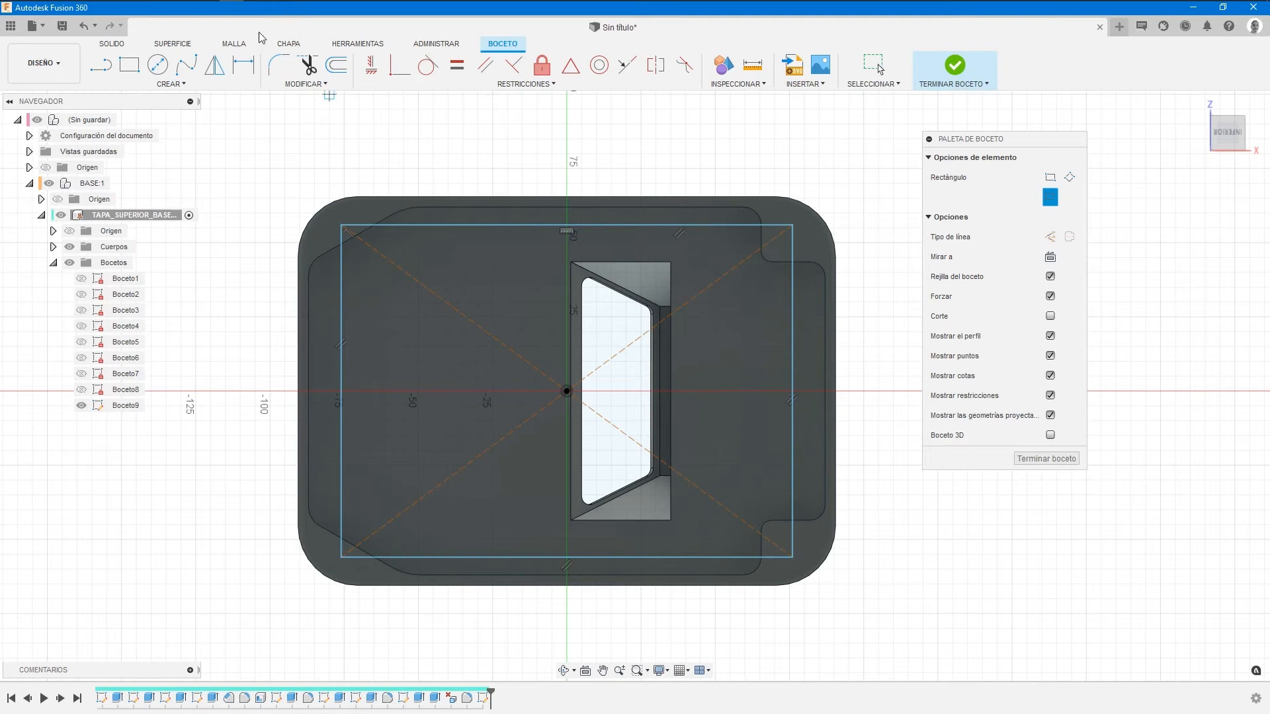
Dimension the center rectangle to 160 mm wide and 120 mm high.
{"action": "left_click", "coordinate": [244, 65]}
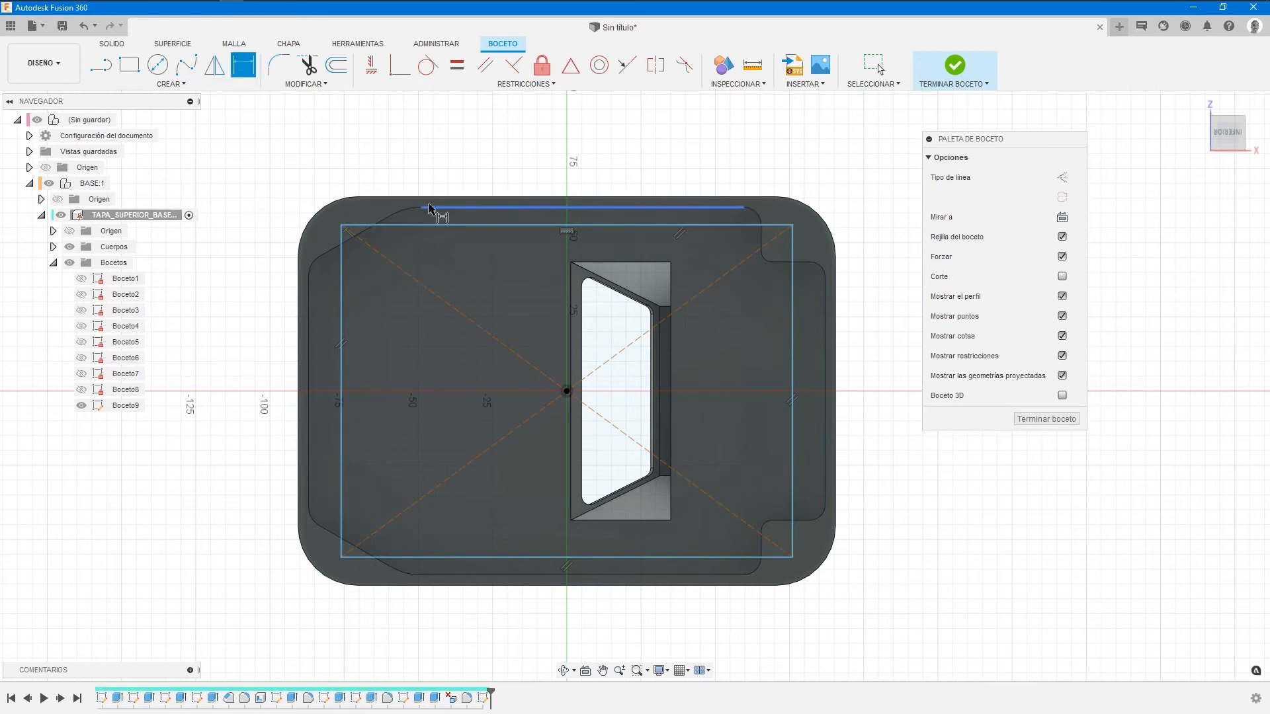
{"action": "left_click", "coordinate": [607, 224]}
{"action": "left_click", "coordinate": [590, 143]}
{"action": "type", "text": "1"}
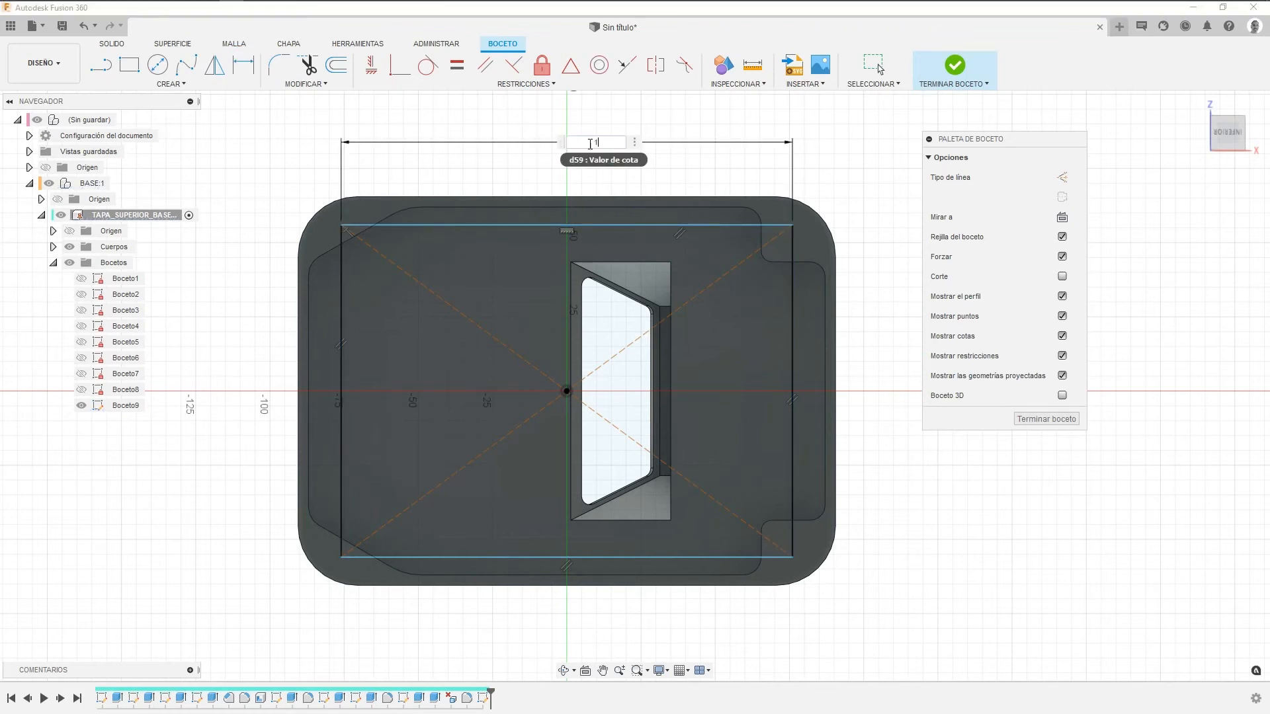
{"action": "type", "text": "60"}
{"action": "key", "text": "Return"}
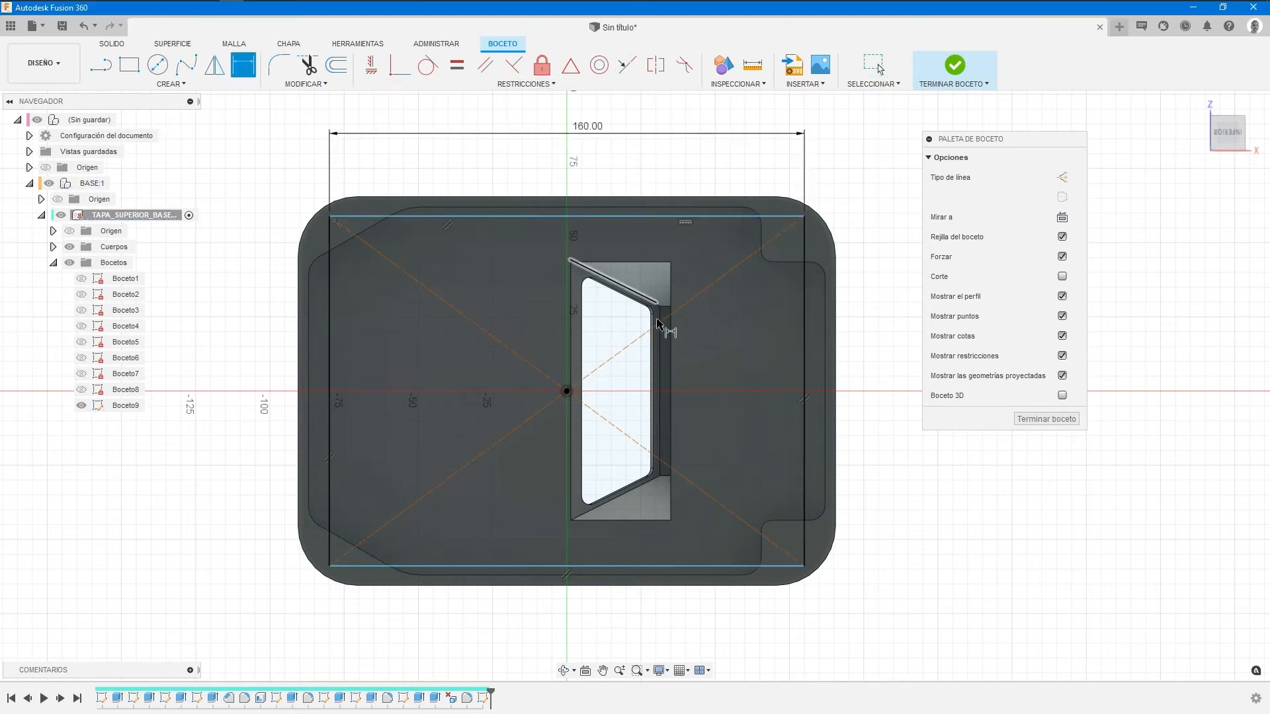
{"action": "middle_click_drag", "start_coordinate": [761, 344], "coordinate": [621, 321]}
{"action": "left_click", "coordinate": [667, 281]}
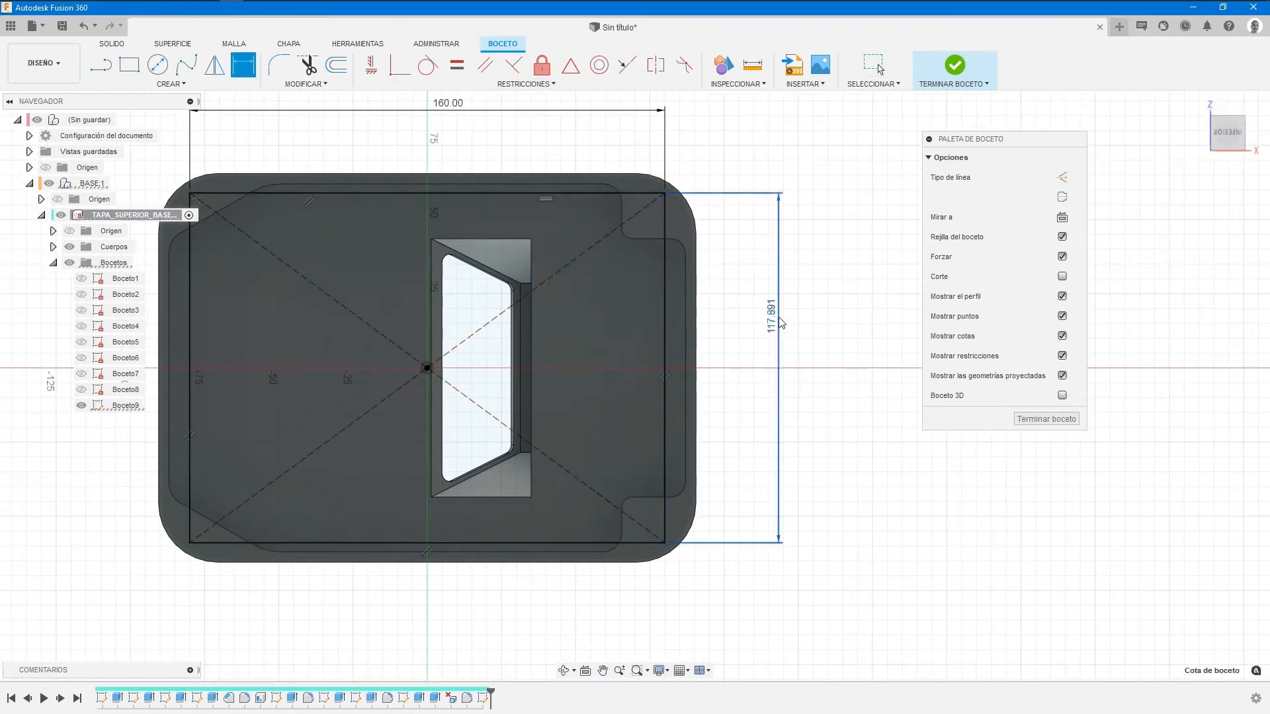
{"action": "left_click", "coordinate": [780, 318]}
{"action": "type", "text": "120"}
{"action": "key", "text": "Return"}
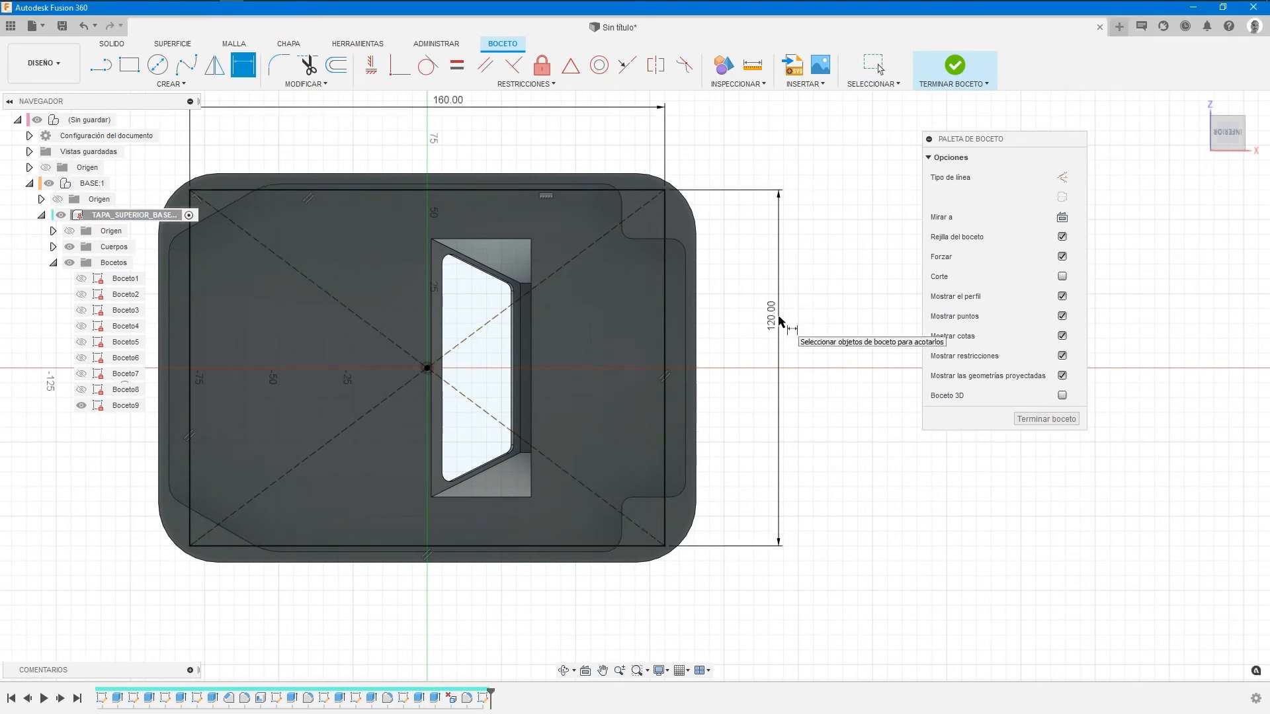
Change the rectangle's width to 140 mm and its height to 118 mm, and finish the sketch.
{"action": "middle_click_drag", "start_coordinate": [467, 271], "coordinate": [546, 338]}
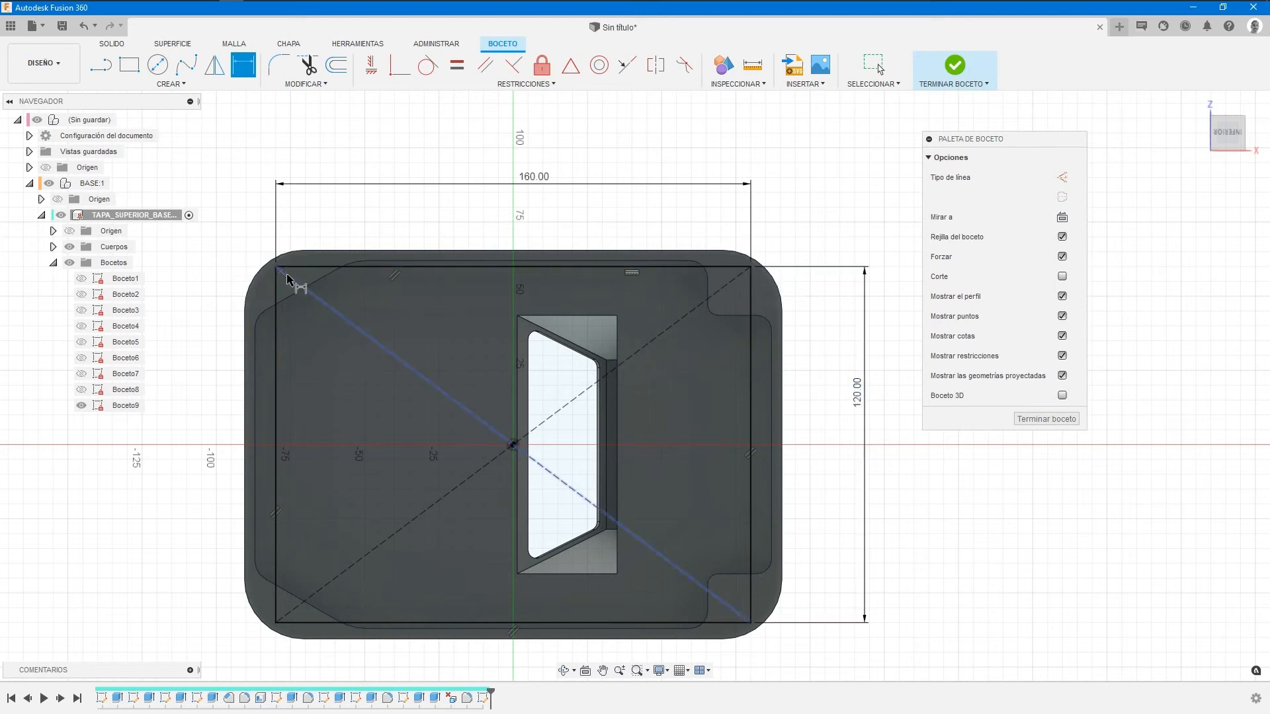
{"action": "key", "text": "Escape"}
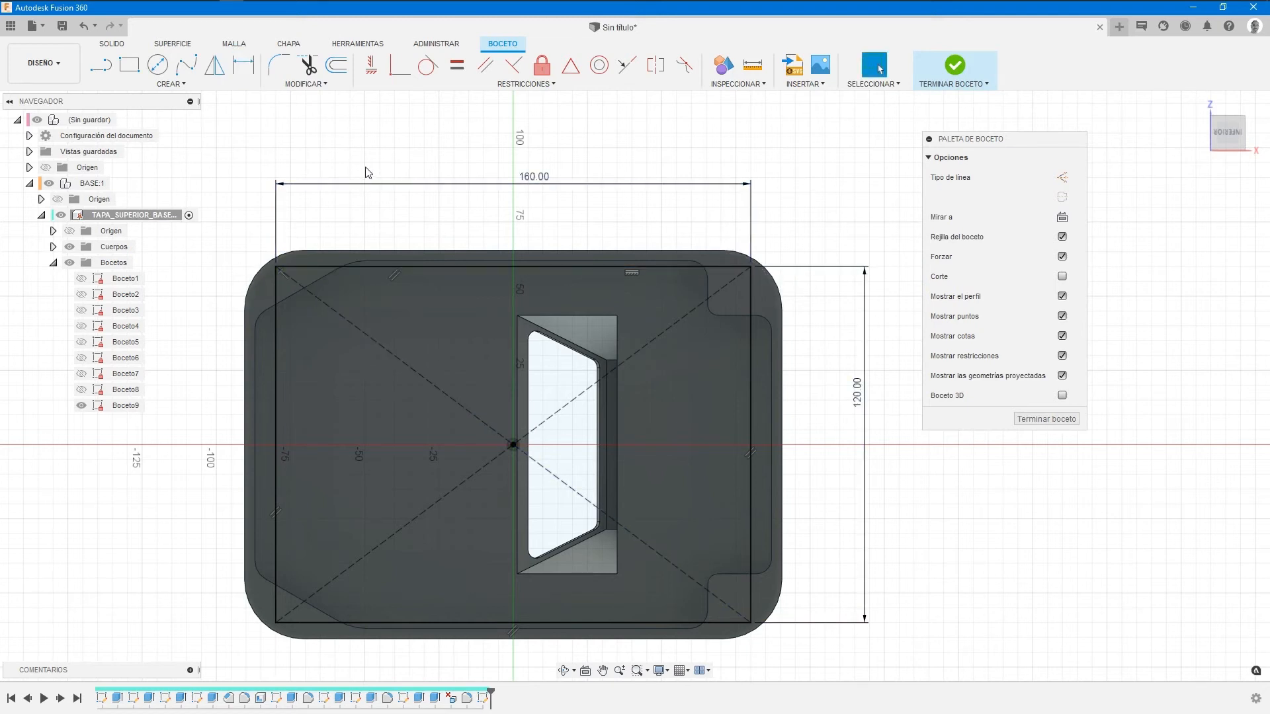
{"action": "double_click", "coordinate": [535, 184]}
{"action": "type", "text": "140"}
{"action": "key", "text": "Return"}
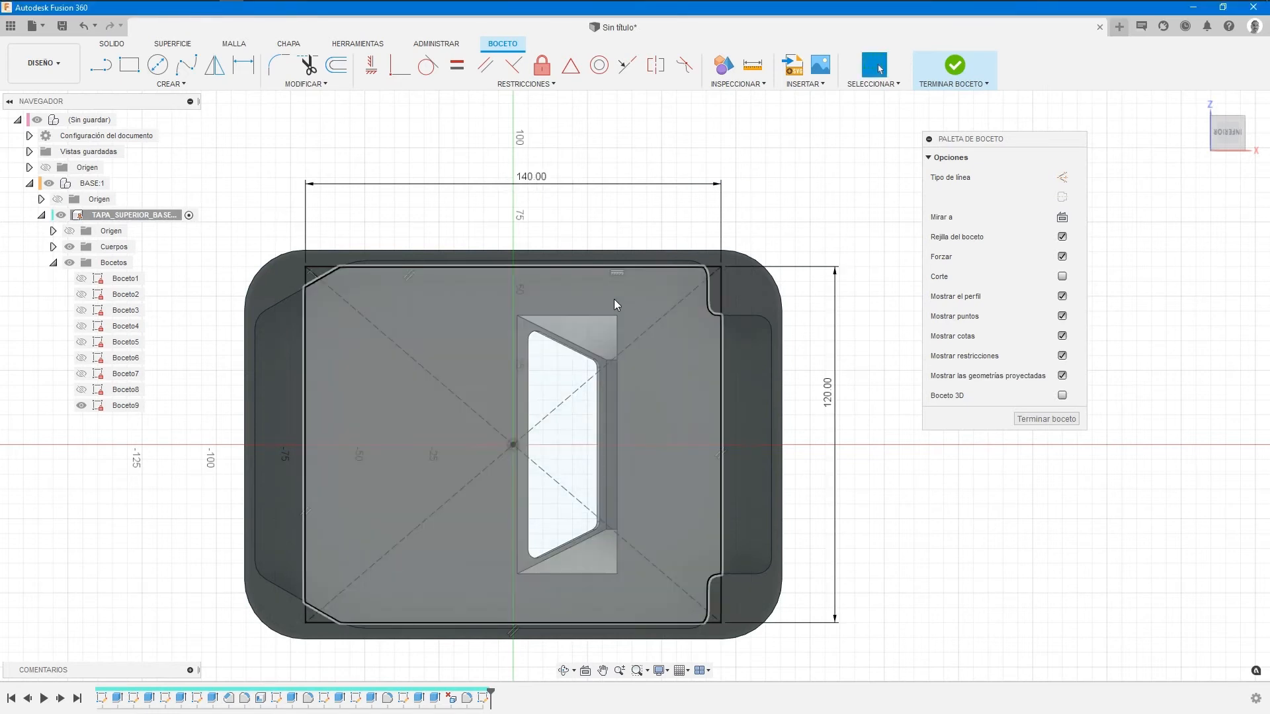
{"action": "double_click", "coordinate": [829, 401]}
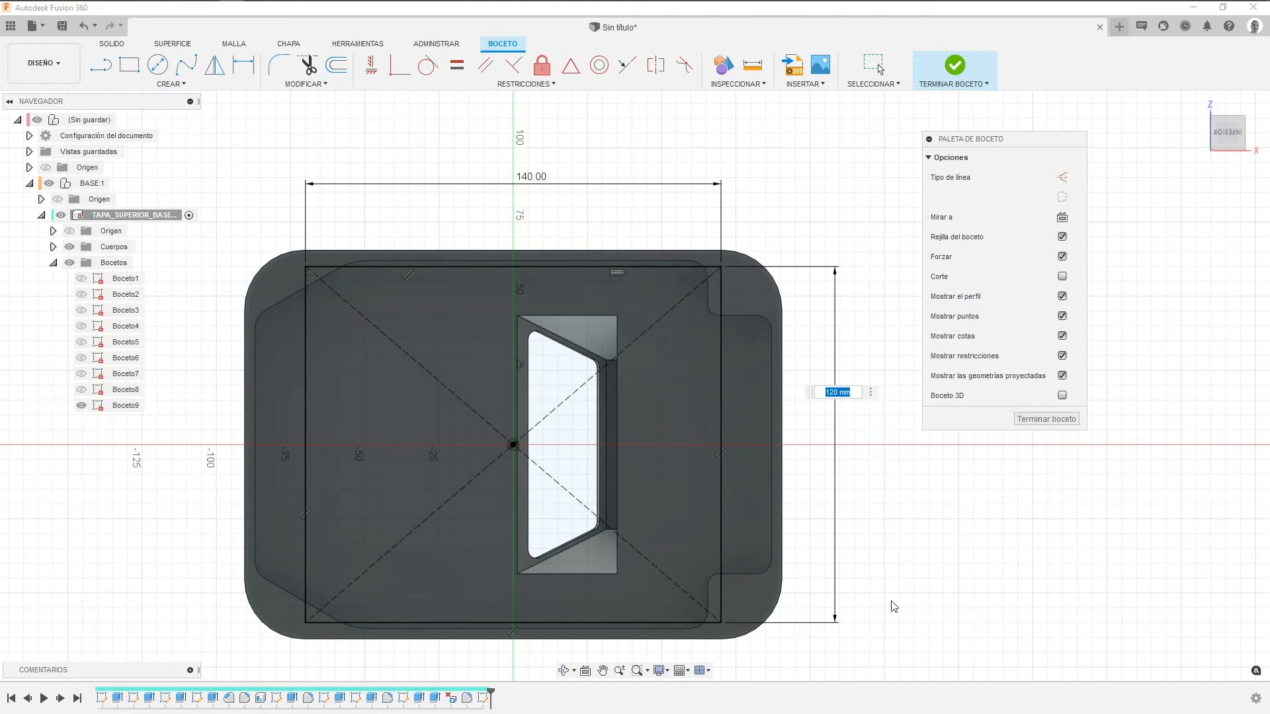
{"action": "key", "text": "Return"}
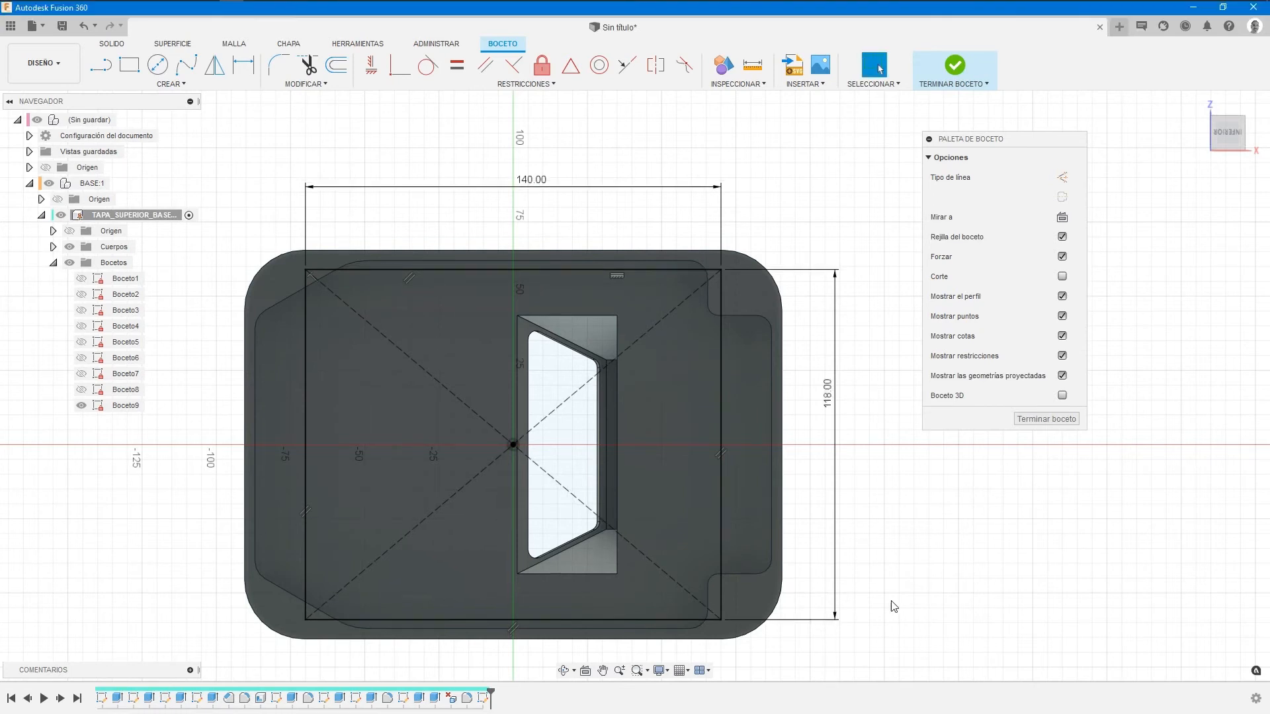
{"action": "left_click", "coordinate": [955, 66]}
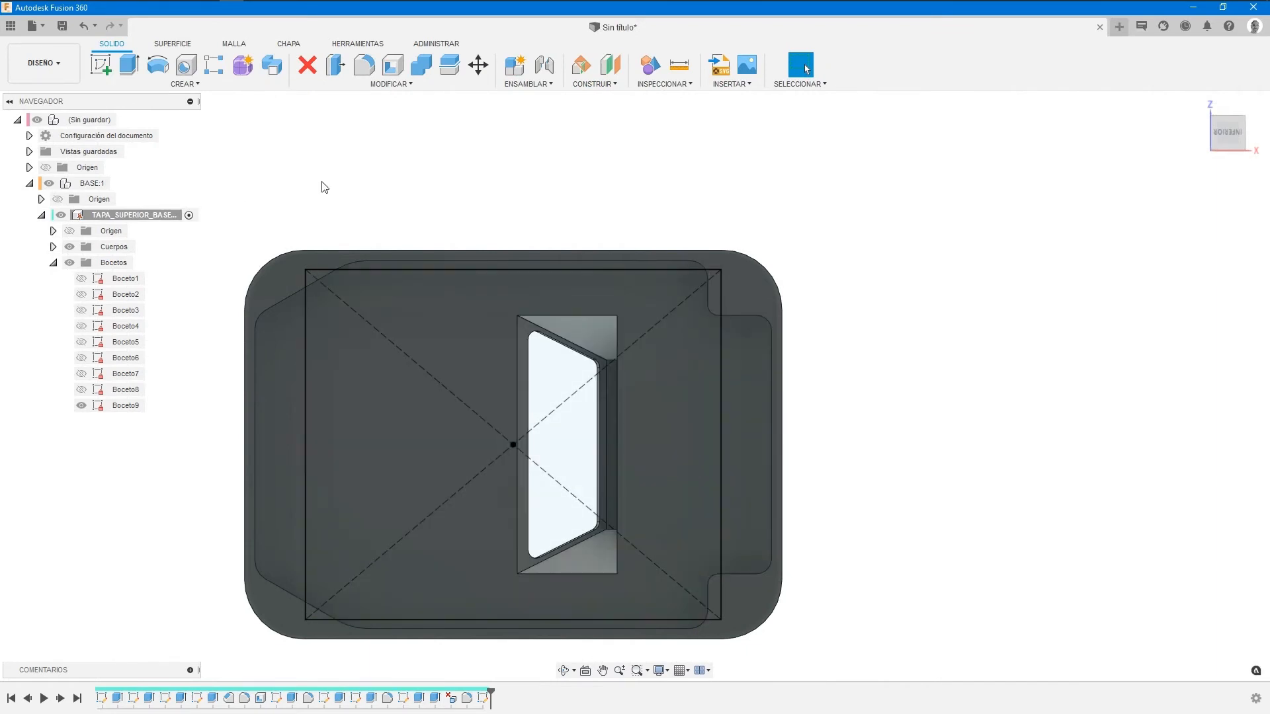
Start a hole feature placed on the four corner points of the rectangle sketch on the cover's underside.
{"action": "left_click", "coordinate": [186, 65]}
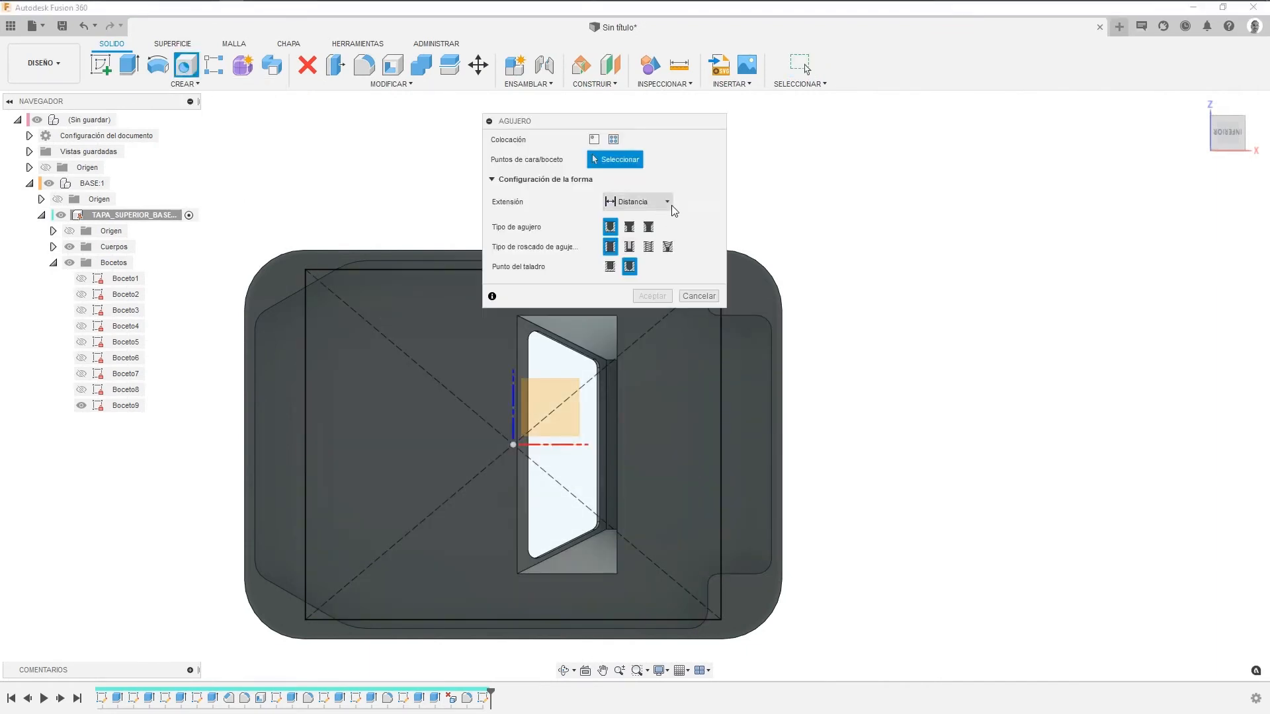
{"action": "left_click_drag", "start_coordinate": [657, 122], "coordinate": [1077, 236]}
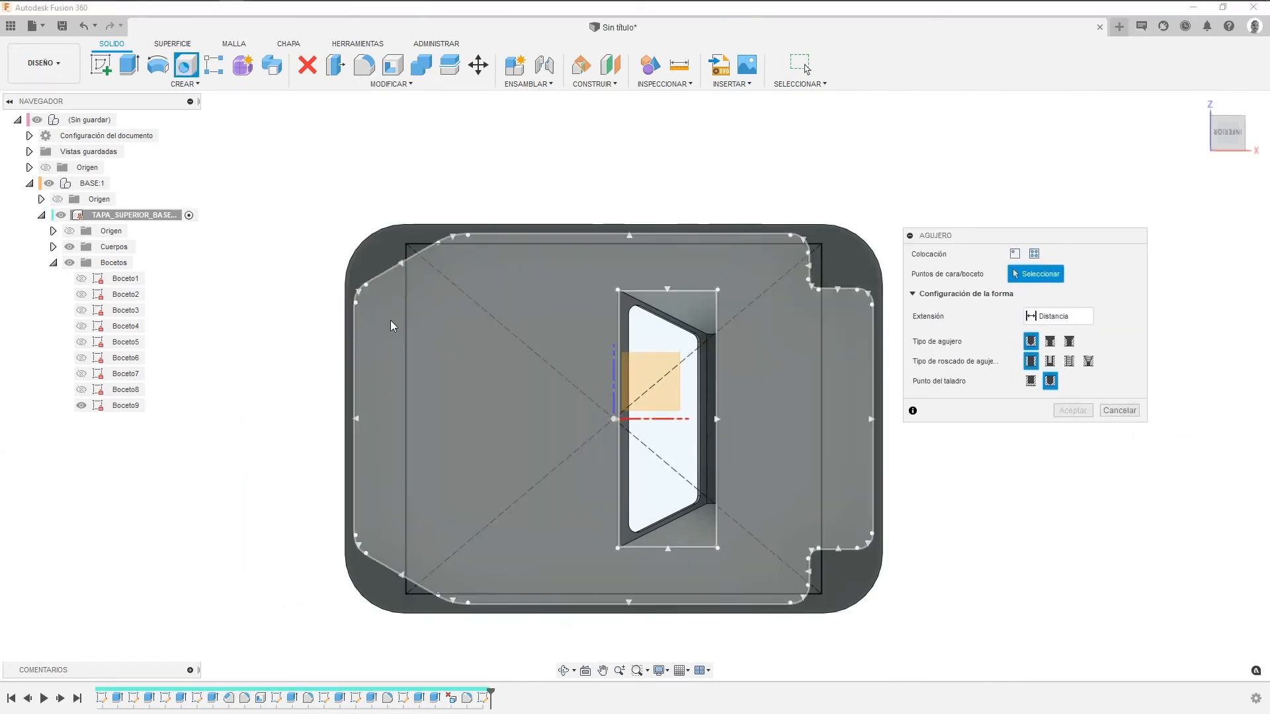
{"action": "left_click", "coordinate": [405, 243]}
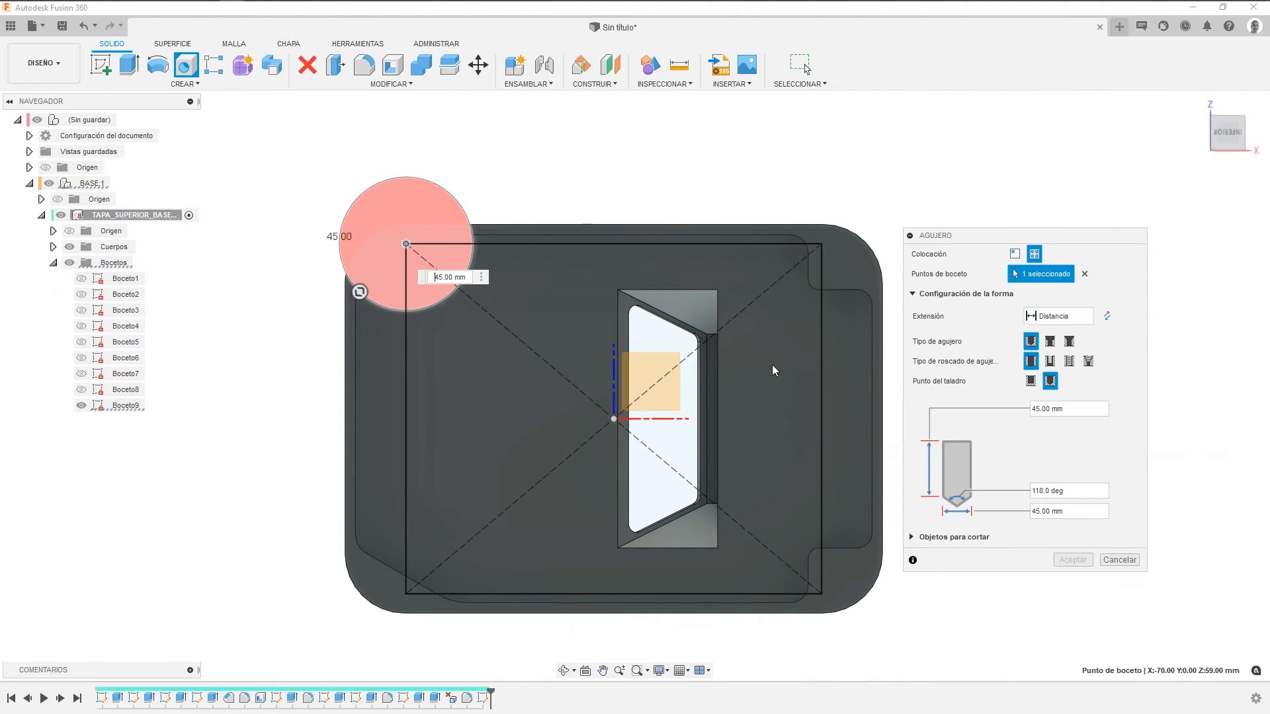
{"action": "left_click", "coordinate": [822, 243]}
{"action": "left_click", "coordinate": [821, 594]}
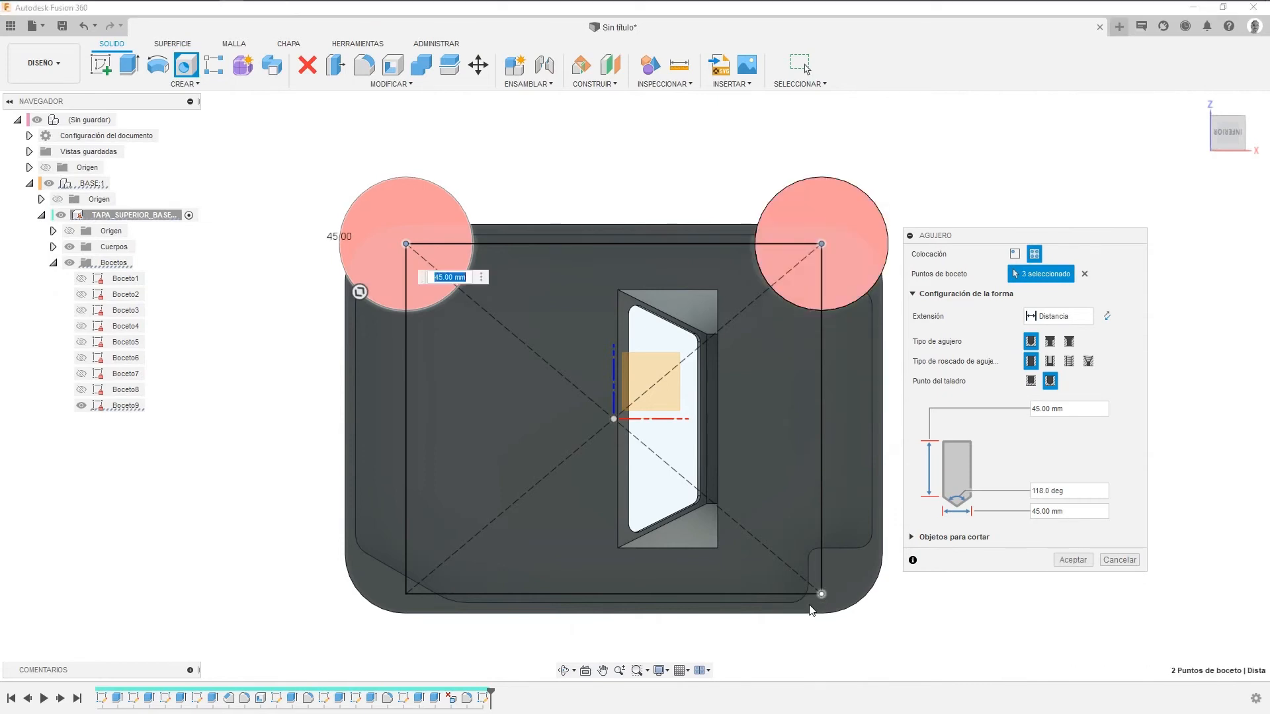
{"action": "left_click", "coordinate": [406, 593]}
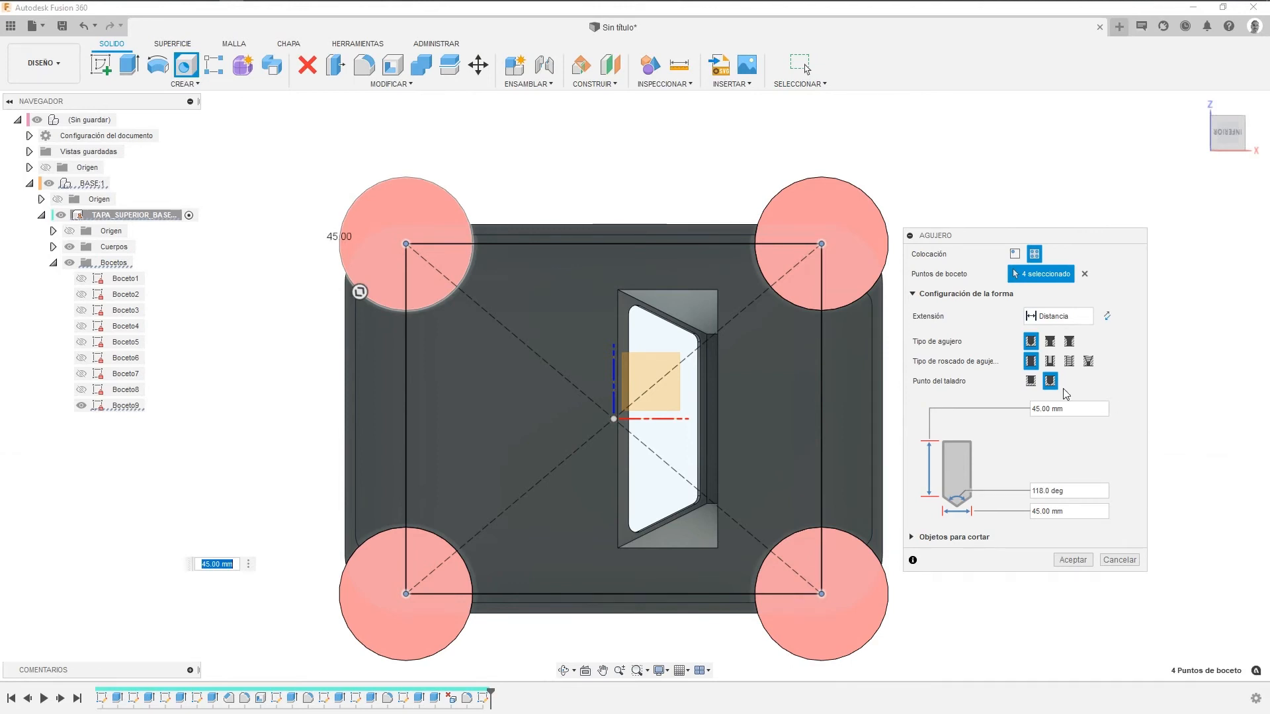
Make the four holes tapped with an ISO metric thread of size 3.5 mm.
{"action": "left_click", "coordinate": [1069, 361]}
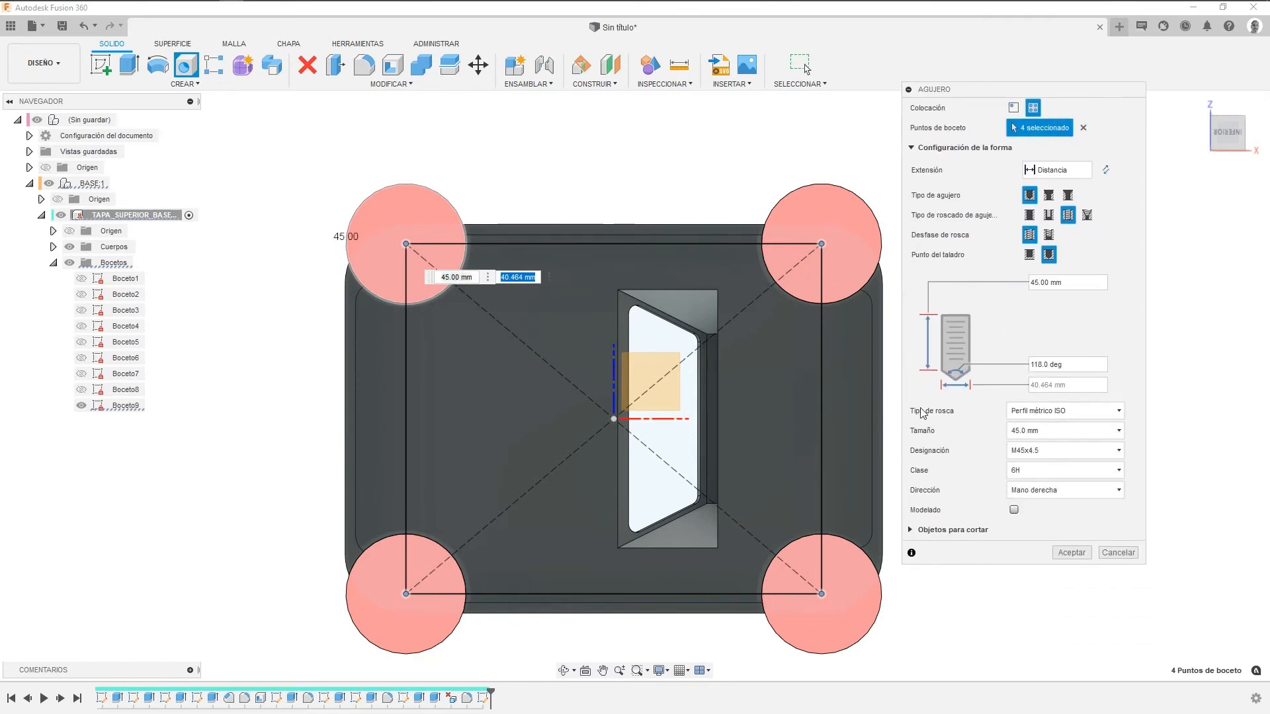
{"action": "left_click", "coordinate": [1027, 430]}
{"action": "scroll", "coordinate": [1038, 509], "scroll_direction": "up", "scroll_amount": 5}
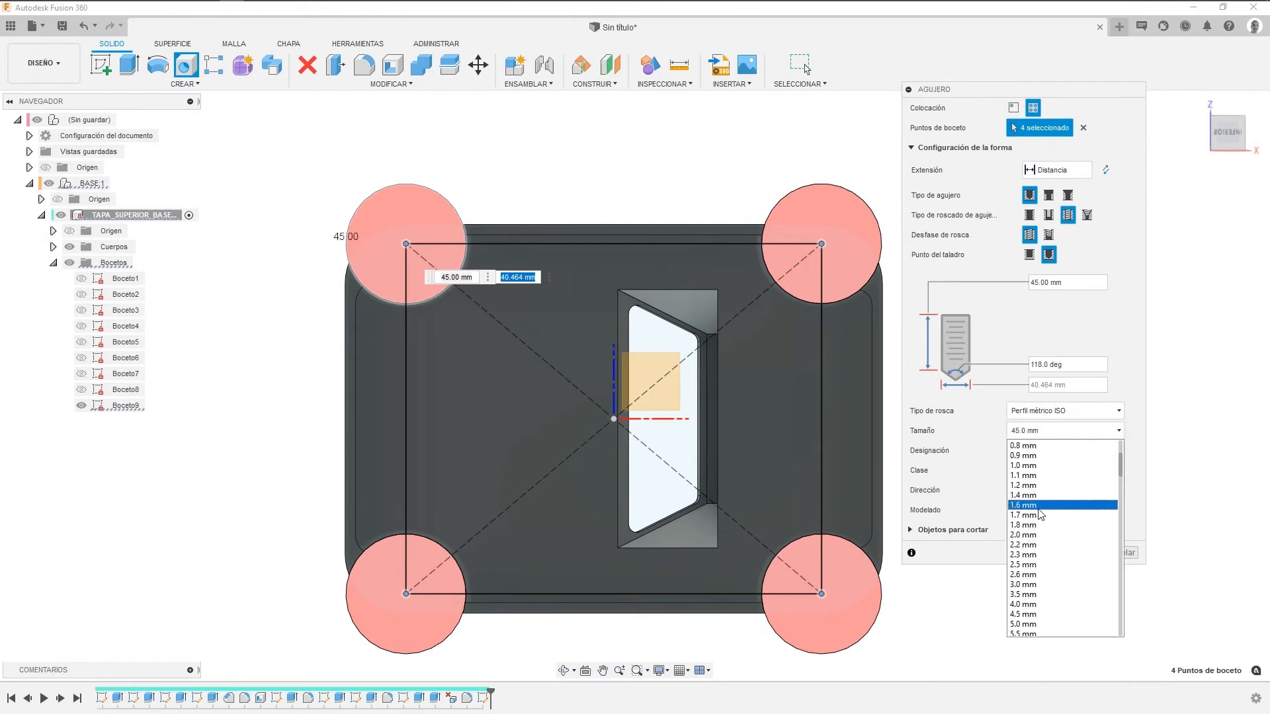
{"action": "left_click", "coordinate": [1041, 595]}
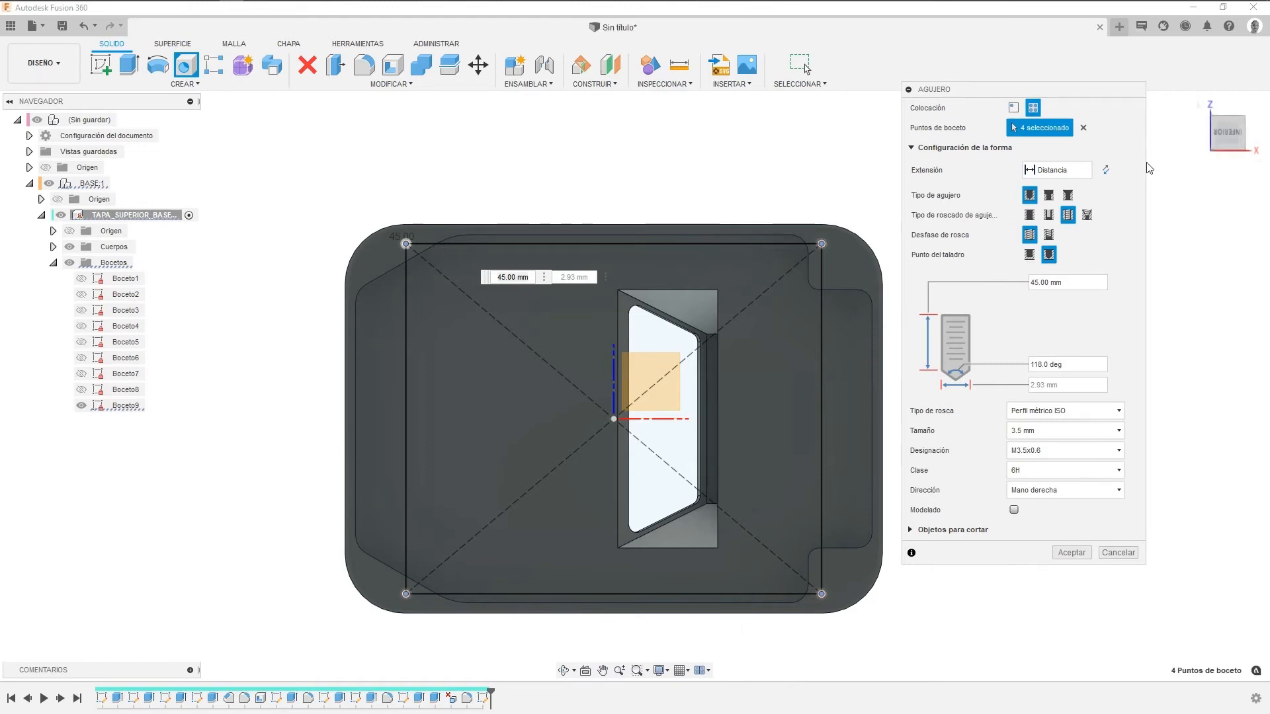
Set the depth of the four tapped holes to 7 mm and create them.
{"action": "left_click", "coordinate": [1203, 104]}
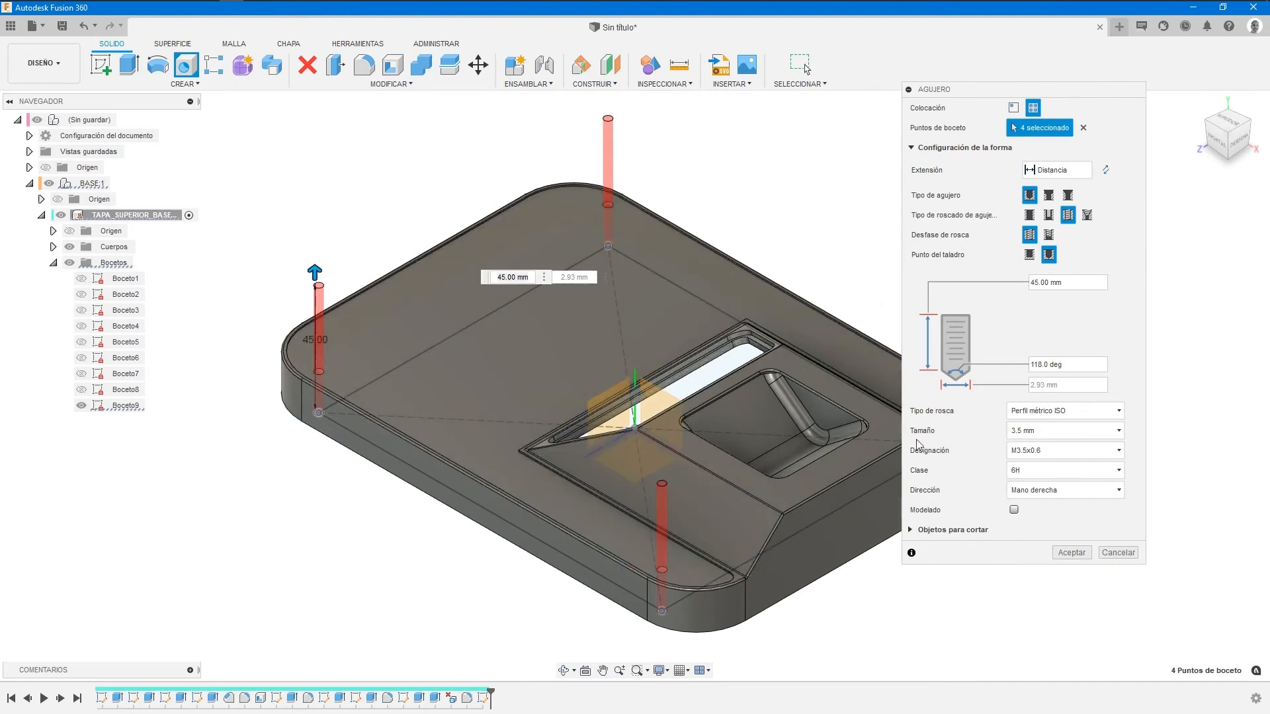
{"action": "left_click", "coordinate": [1075, 282]}
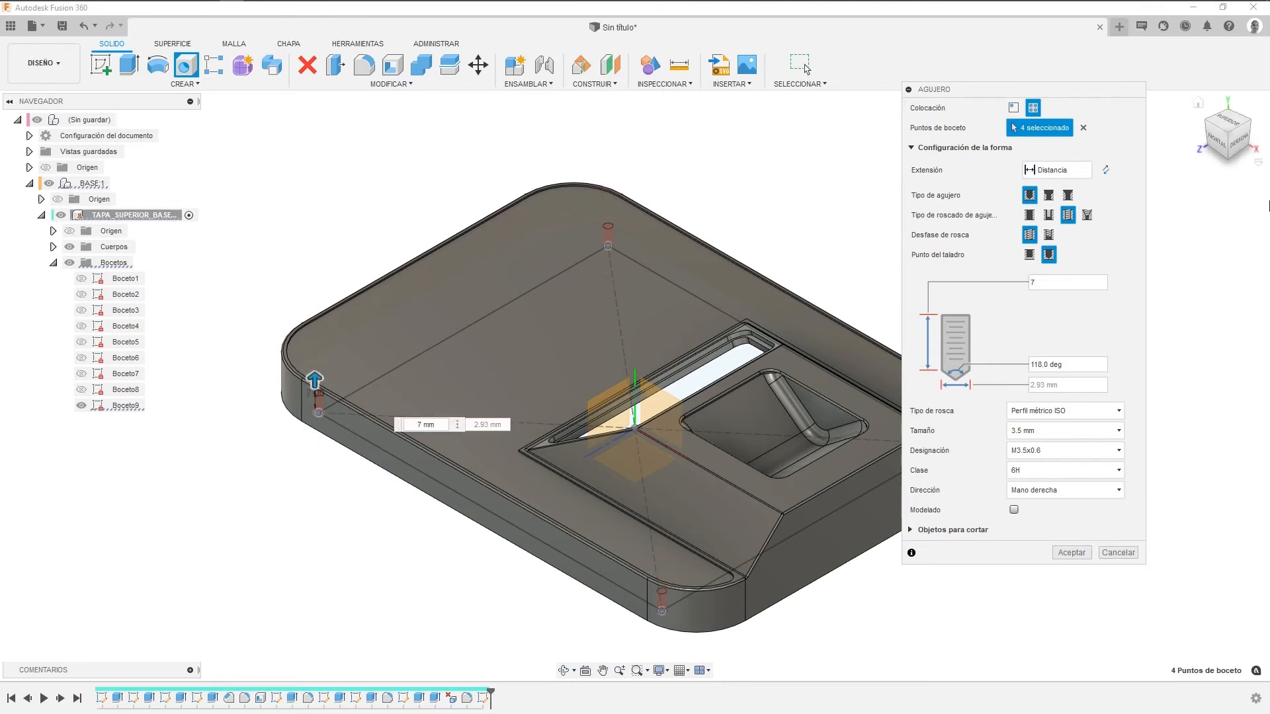
{"action": "left_click", "coordinate": [1215, 139]}
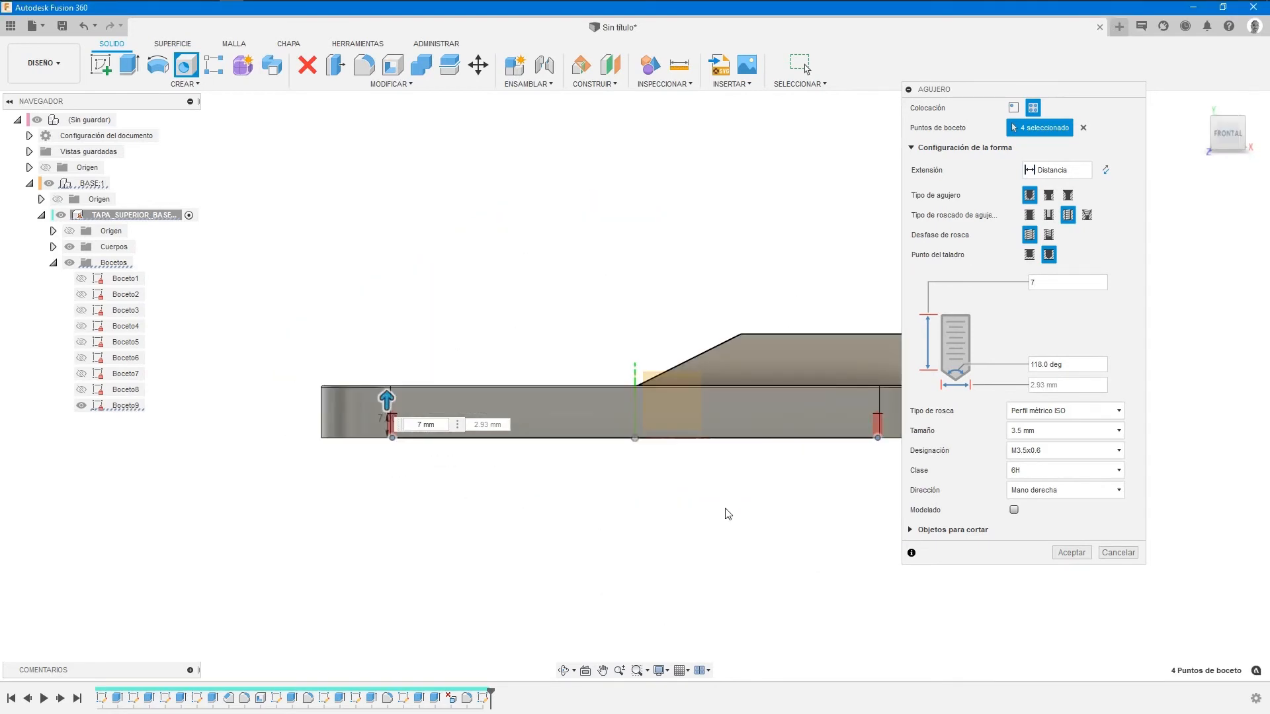
{"action": "left_click", "coordinate": [1070, 553]}
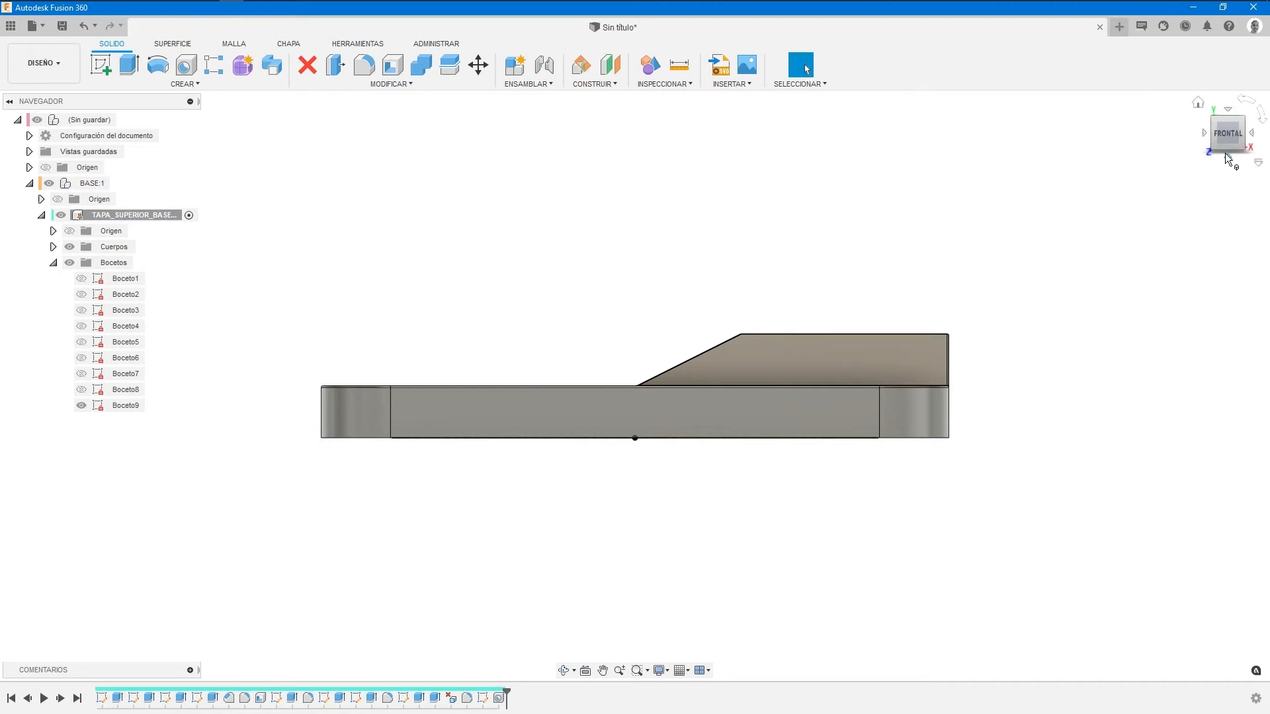
Look at the cover straight from below and hide the rectangle sketch Boceto9 used to place the holes.
{"action": "left_click", "coordinate": [1229, 159]}
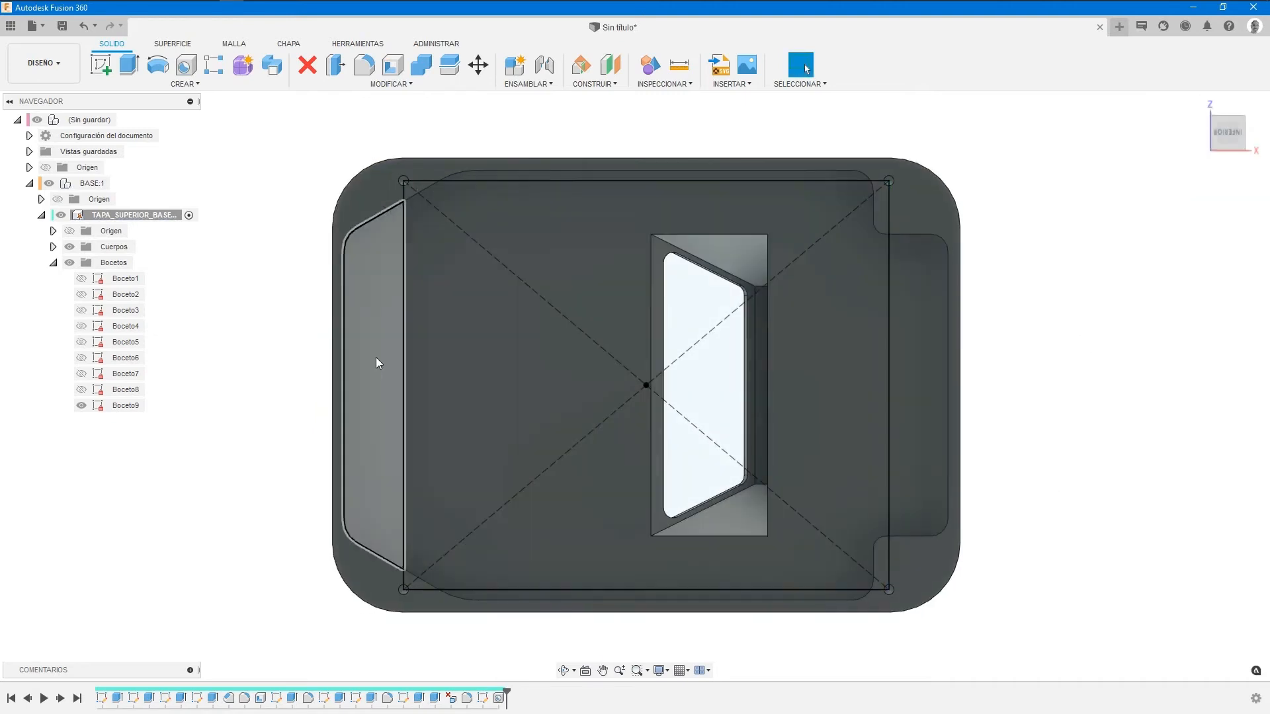
{"action": "left_click", "coordinate": [84, 408]}
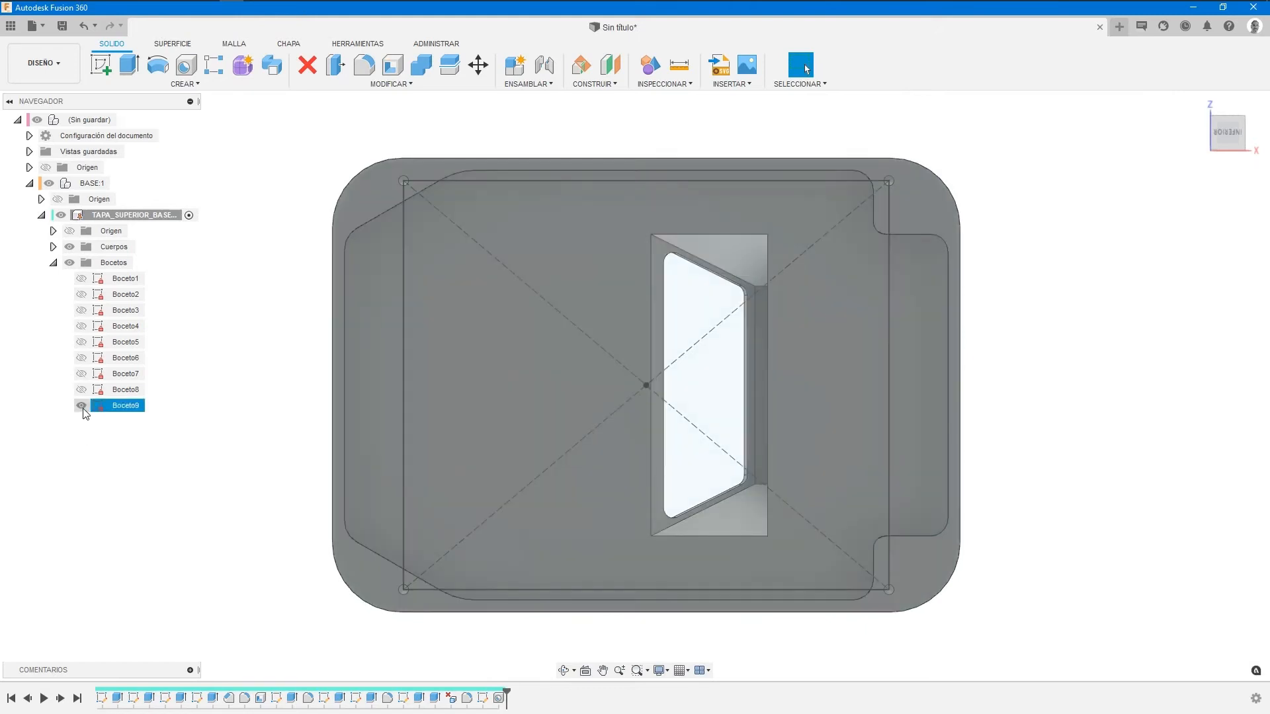
{"action": "left_click", "coordinate": [140, 523]}
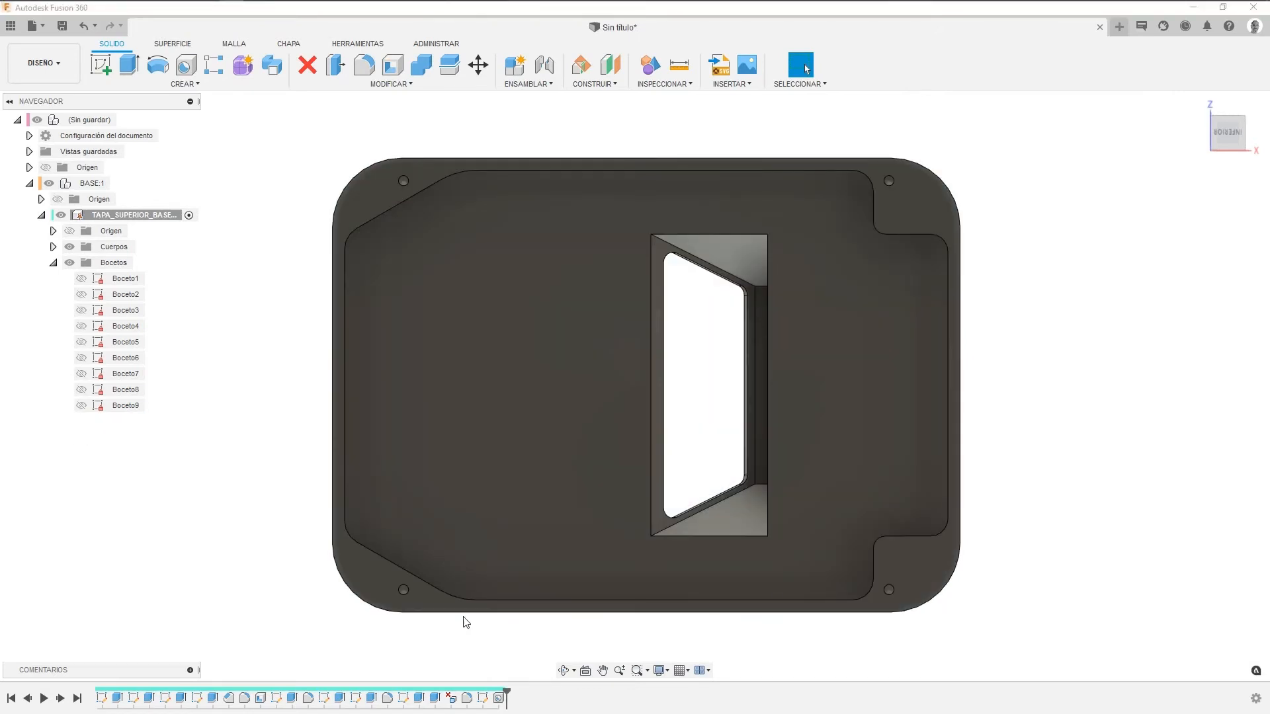
Start a fillet on the two short end edges of the window recess's narrow inner face with a 7 mm radius.
{"action": "middle_click_drag", "start_coordinate": [672, 545], "coordinate": [660, 273], "text": "shift"}
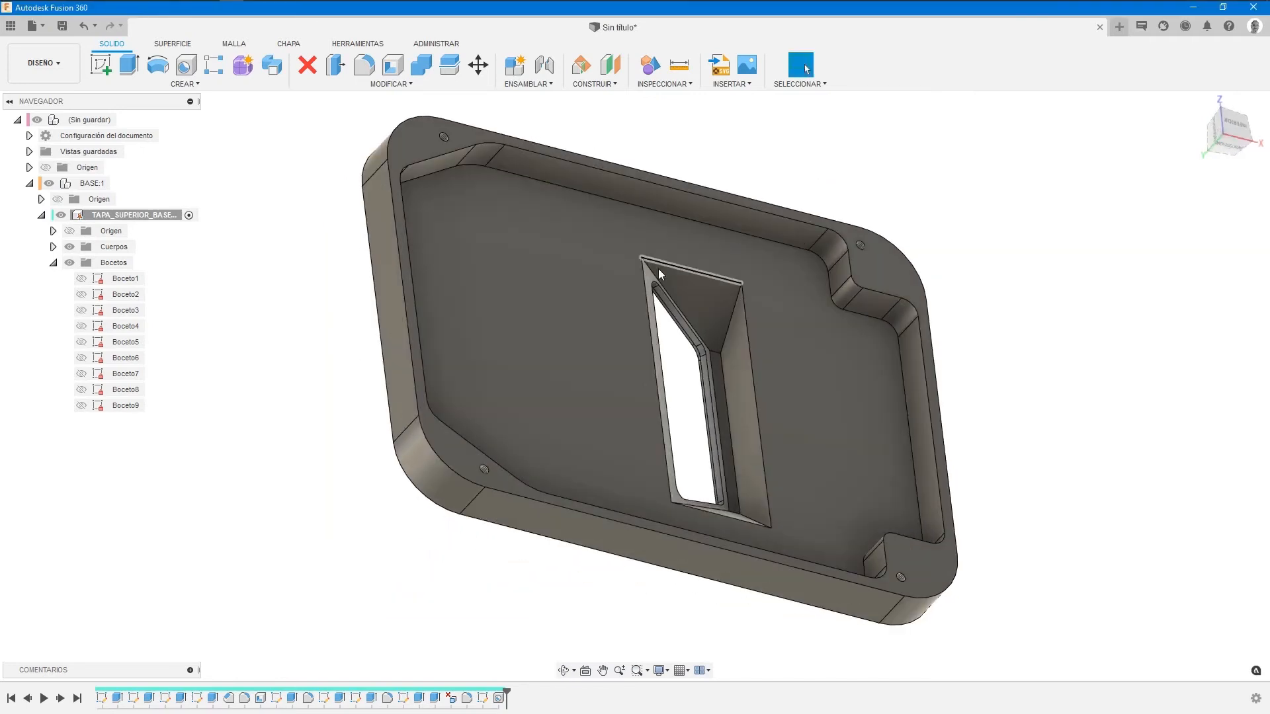
{"action": "left_click", "coordinate": [366, 66]}
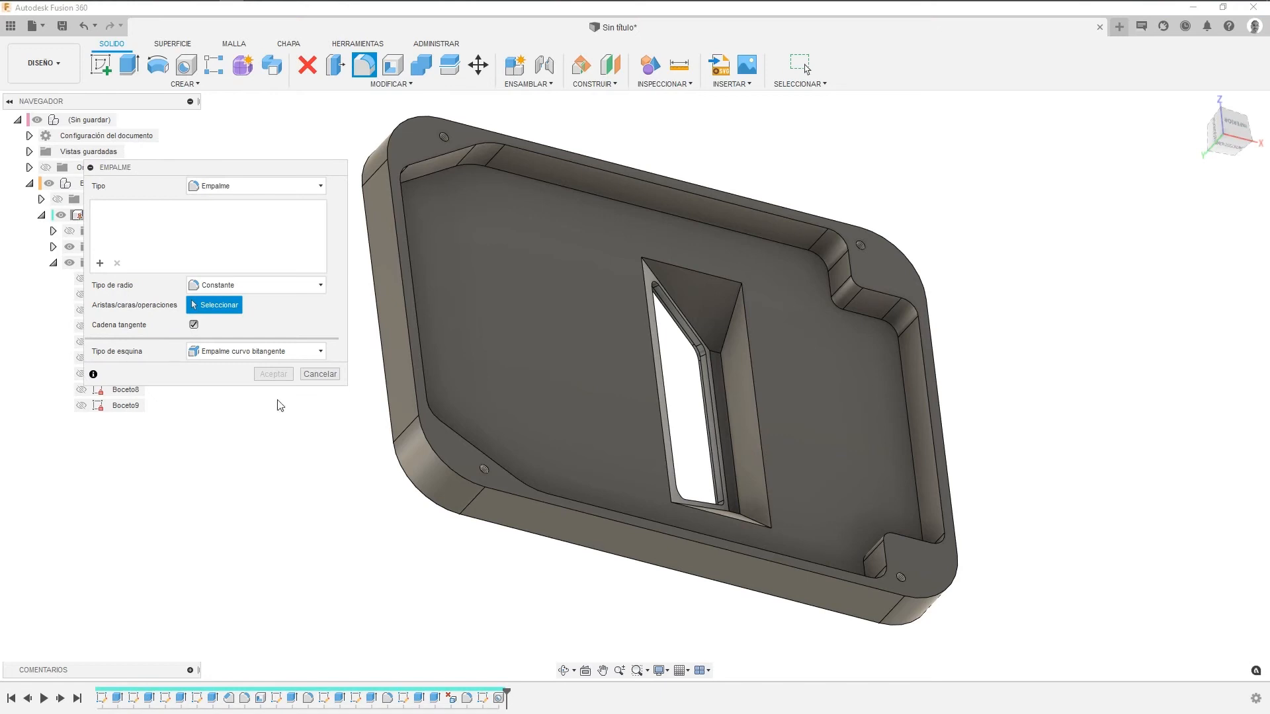
{"action": "scroll", "coordinate": [684, 303], "scroll_direction": "up", "scroll_amount": 6}
{"action": "left_click", "coordinate": [730, 380]}
{"action": "middle_click_drag", "start_coordinate": [750, 638], "coordinate": [757, 316]}
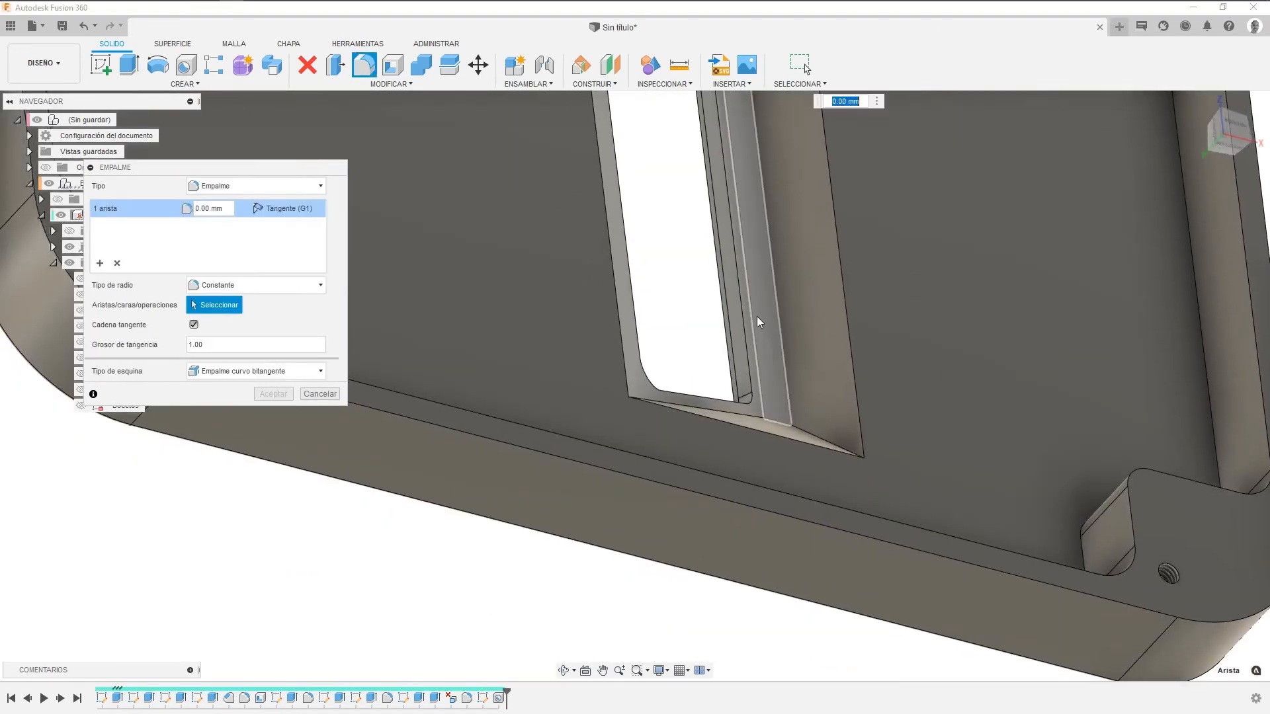
{"action": "left_click", "coordinate": [776, 421]}
{"action": "middle_click_drag", "start_coordinate": [768, 278], "coordinate": [755, 506]}
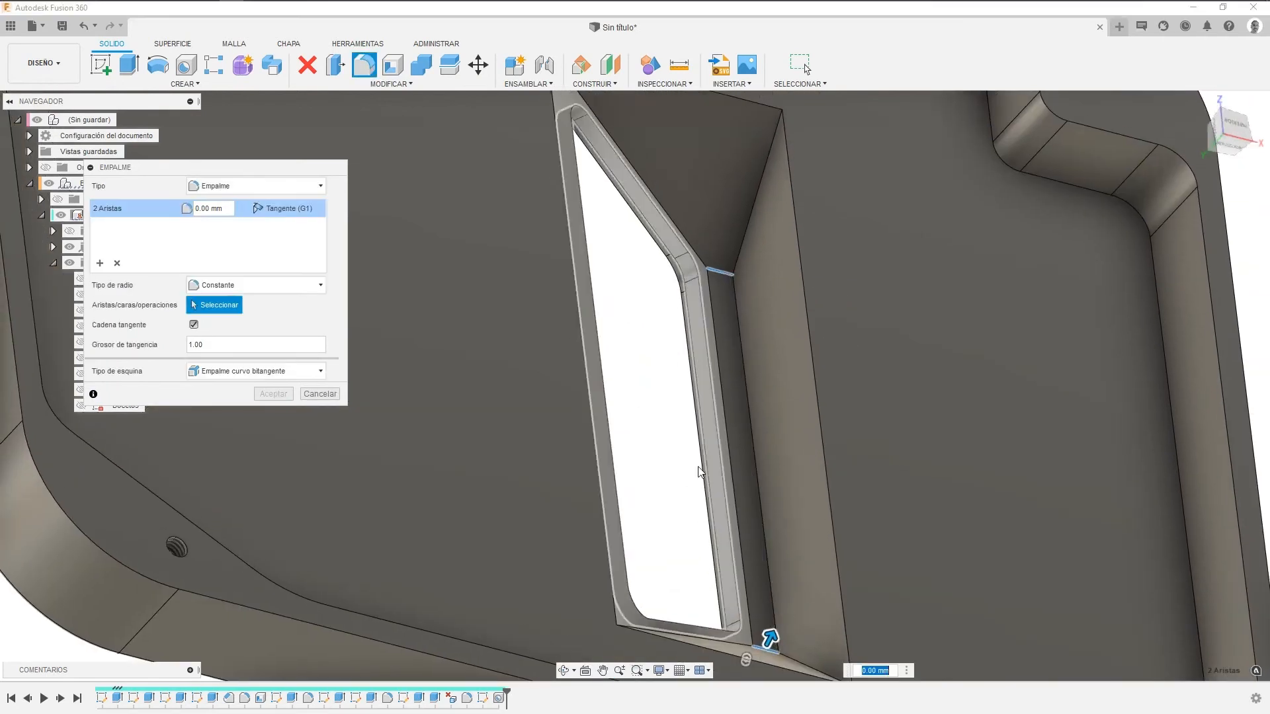
{"action": "left_click", "coordinate": [210, 208]}
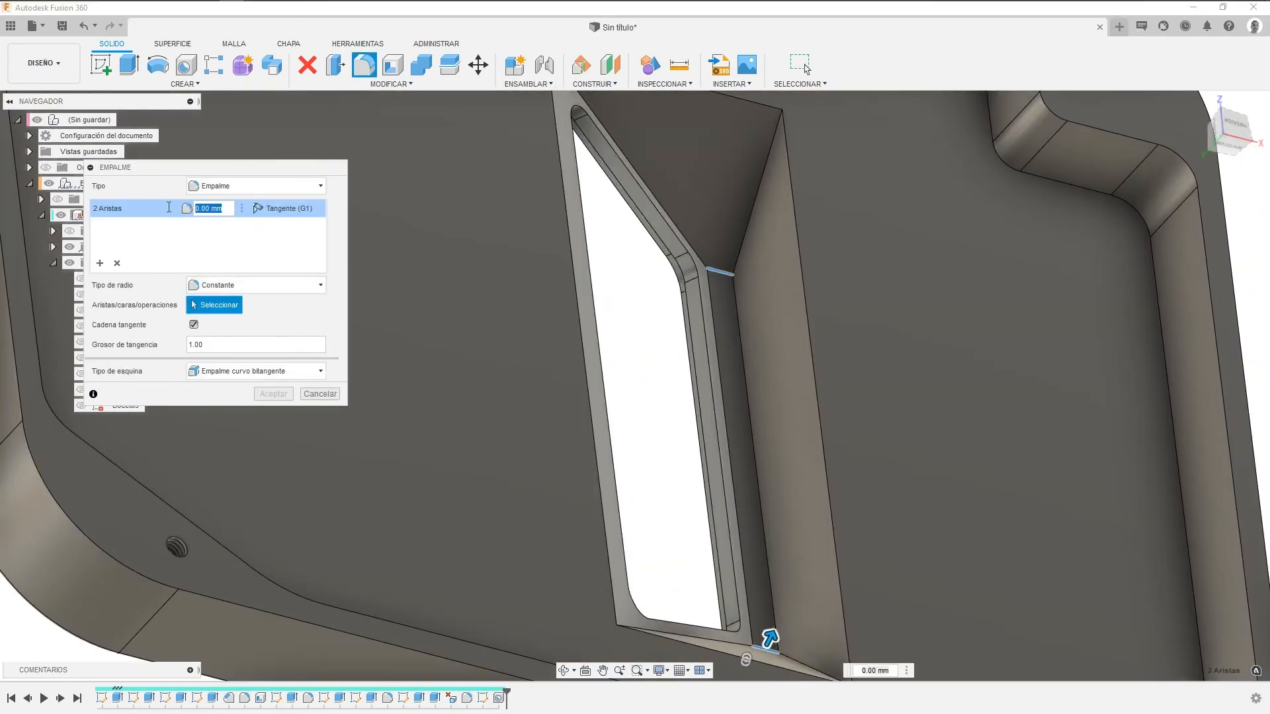
{"action": "type", "text": "7"}
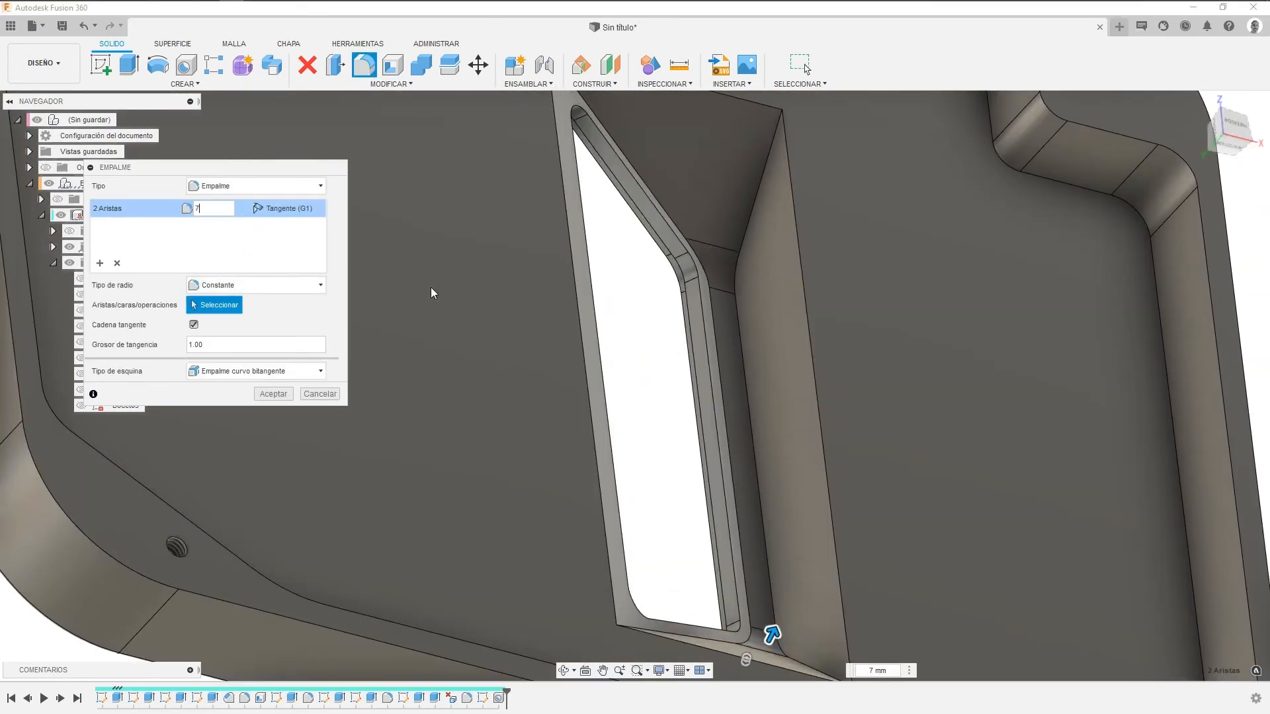
{"action": "middle_click_drag", "start_coordinate": [389, 465], "coordinate": [517, 456]}
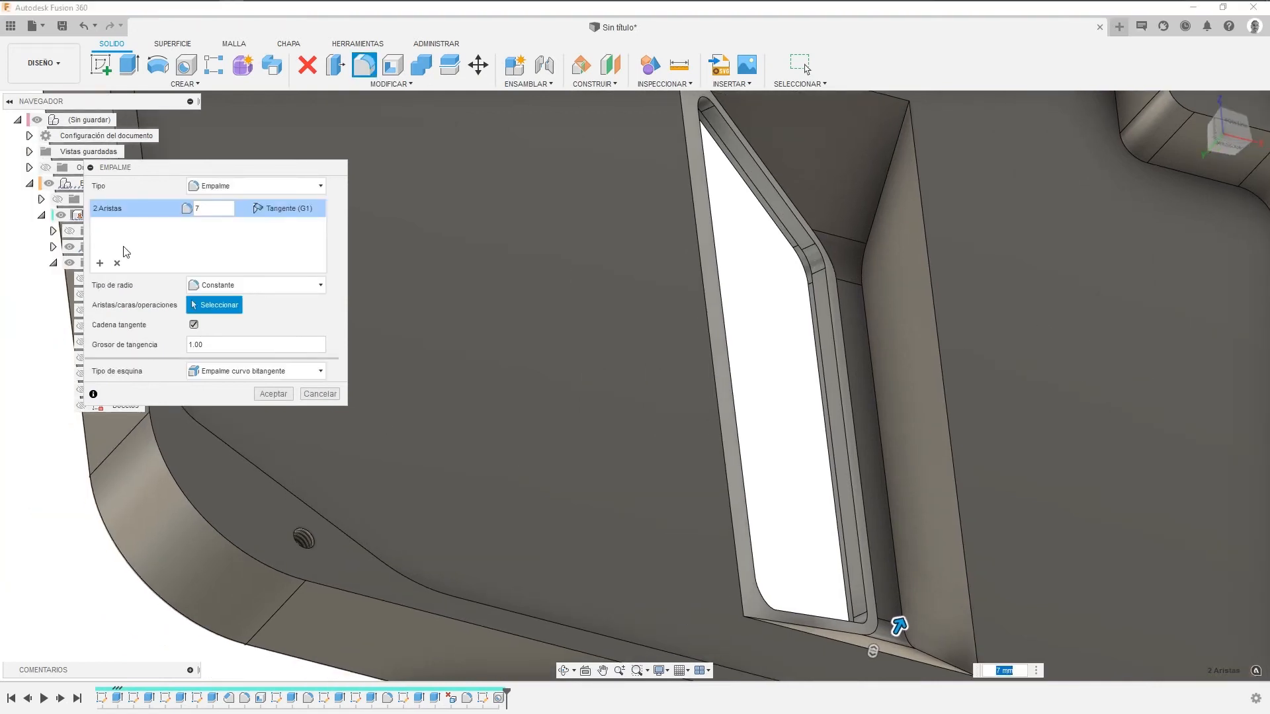
{"action": "left_click", "coordinate": [101, 263]}
{"action": "middle_click_drag", "start_coordinate": [935, 320], "coordinate": [820, 516], "text": "shift"}
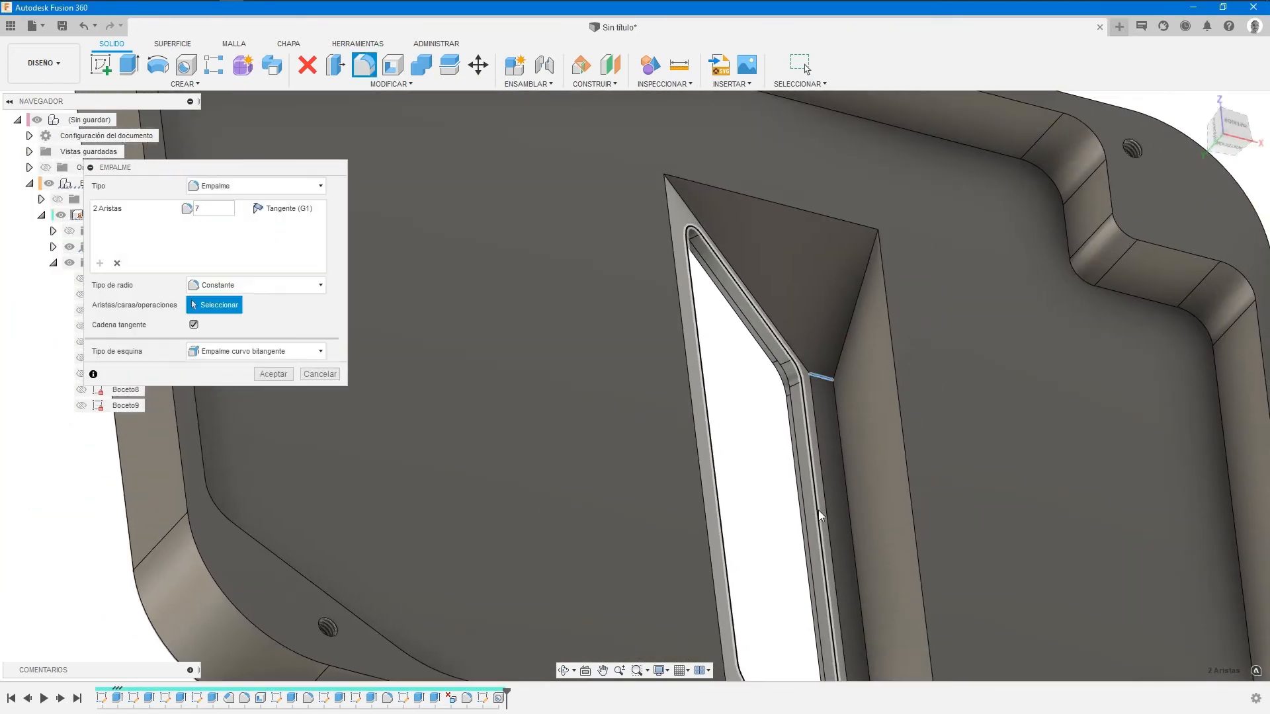
{"action": "left_click", "coordinate": [862, 284]}
{"action": "left_click", "coordinate": [754, 292]}
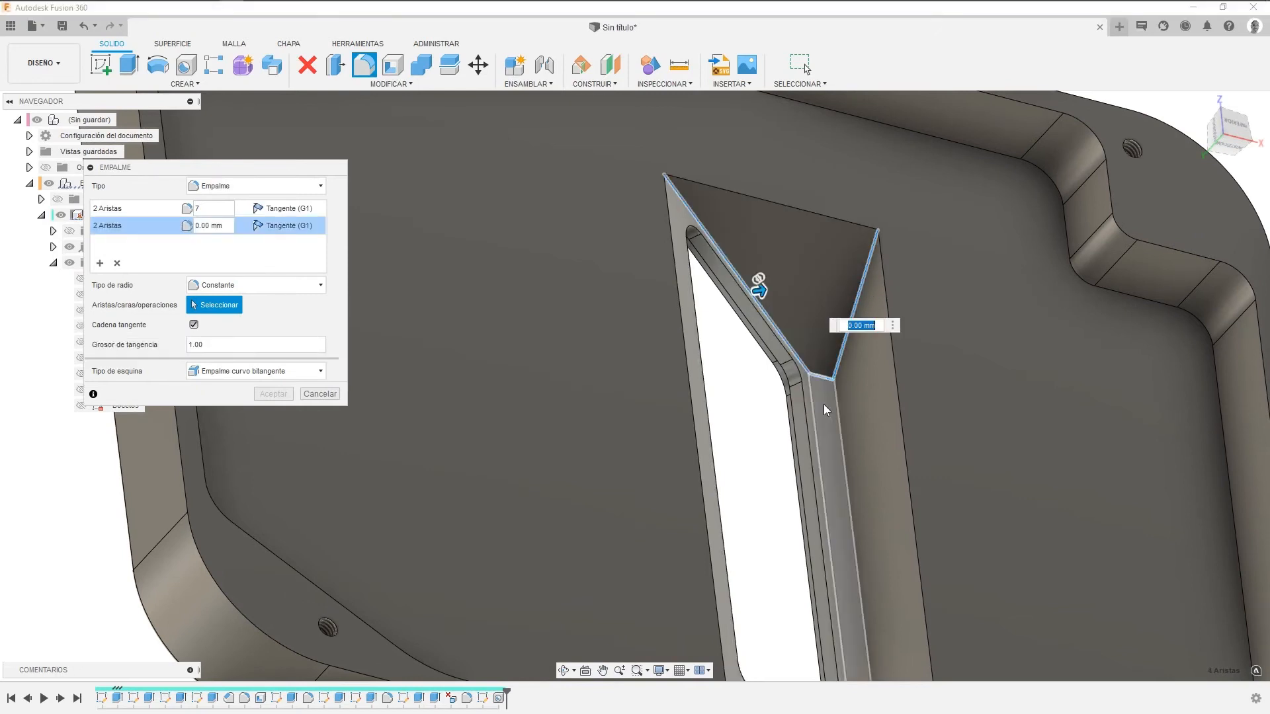
{"action": "middle_click_drag", "start_coordinate": [843, 447], "coordinate": [810, 381], "text": "shift"}
{"action": "left_click", "coordinate": [824, 391]}
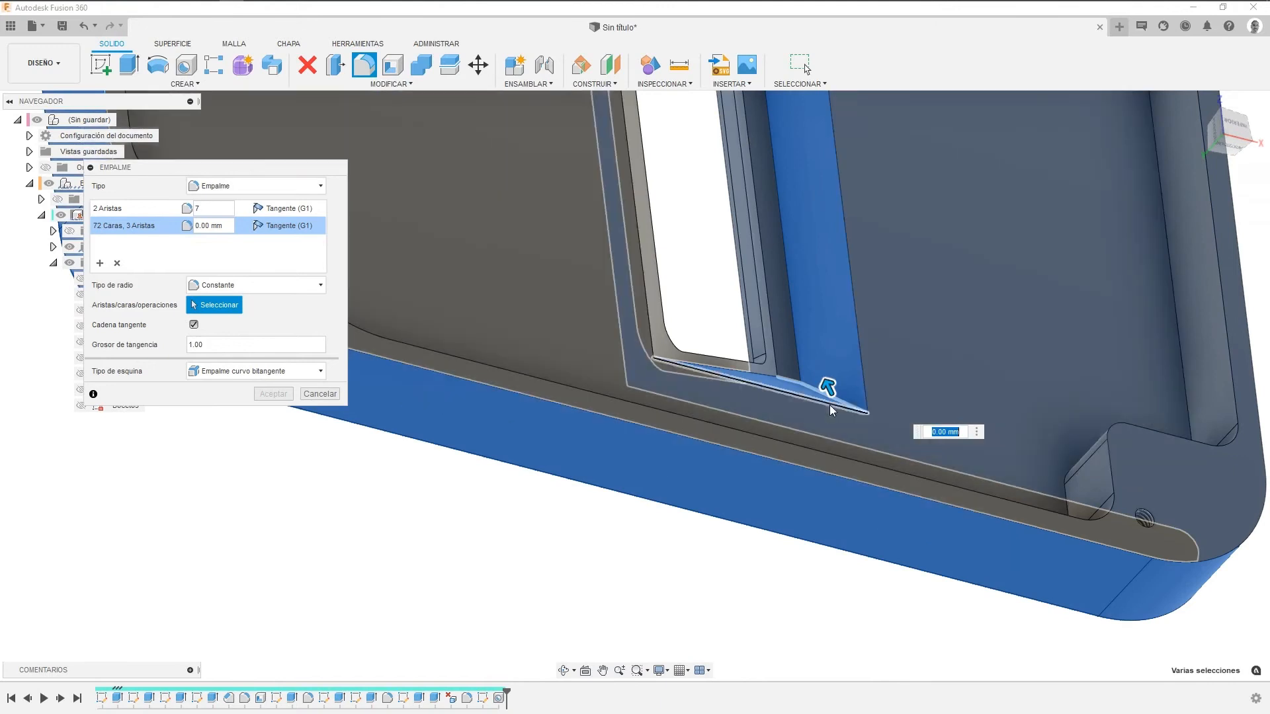
{"action": "middle_click_drag", "start_coordinate": [820, 368], "coordinate": [770, 373], "text": "shift"}
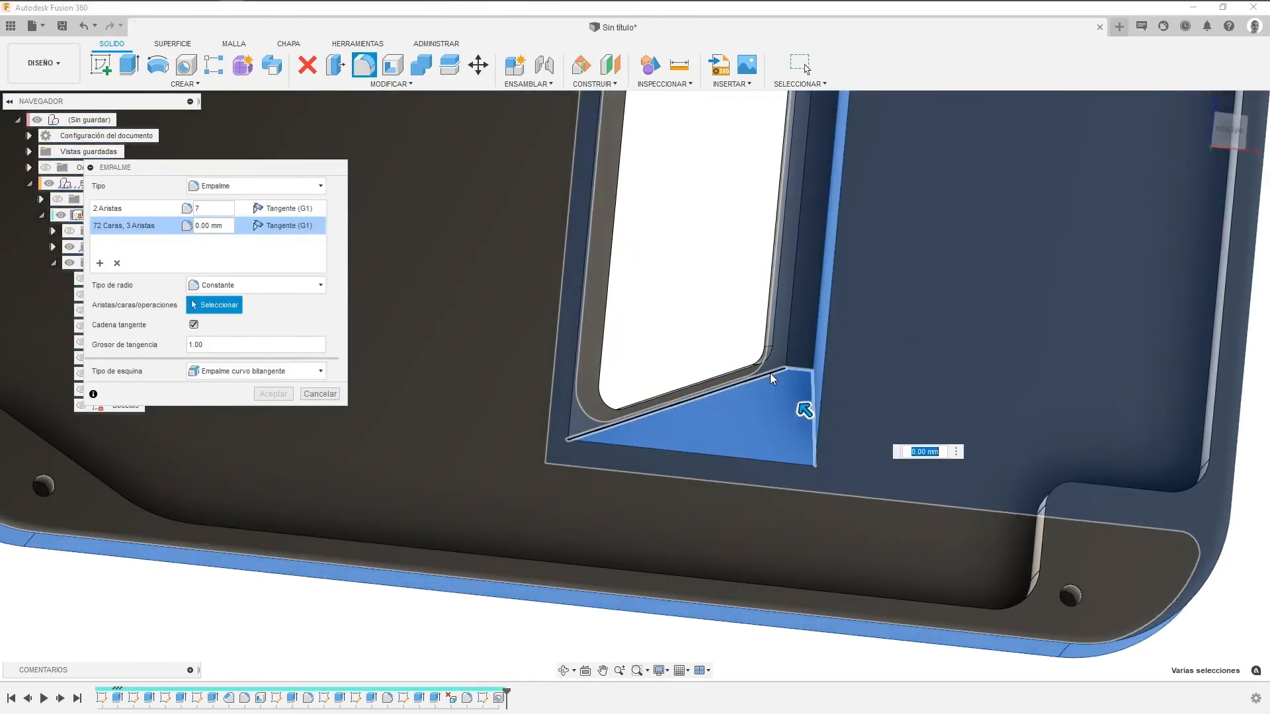
{"action": "left_click", "coordinate": [790, 332]}
{"action": "middle_click_drag", "start_coordinate": [790, 332], "coordinate": [824, 323], "text": "shift"}
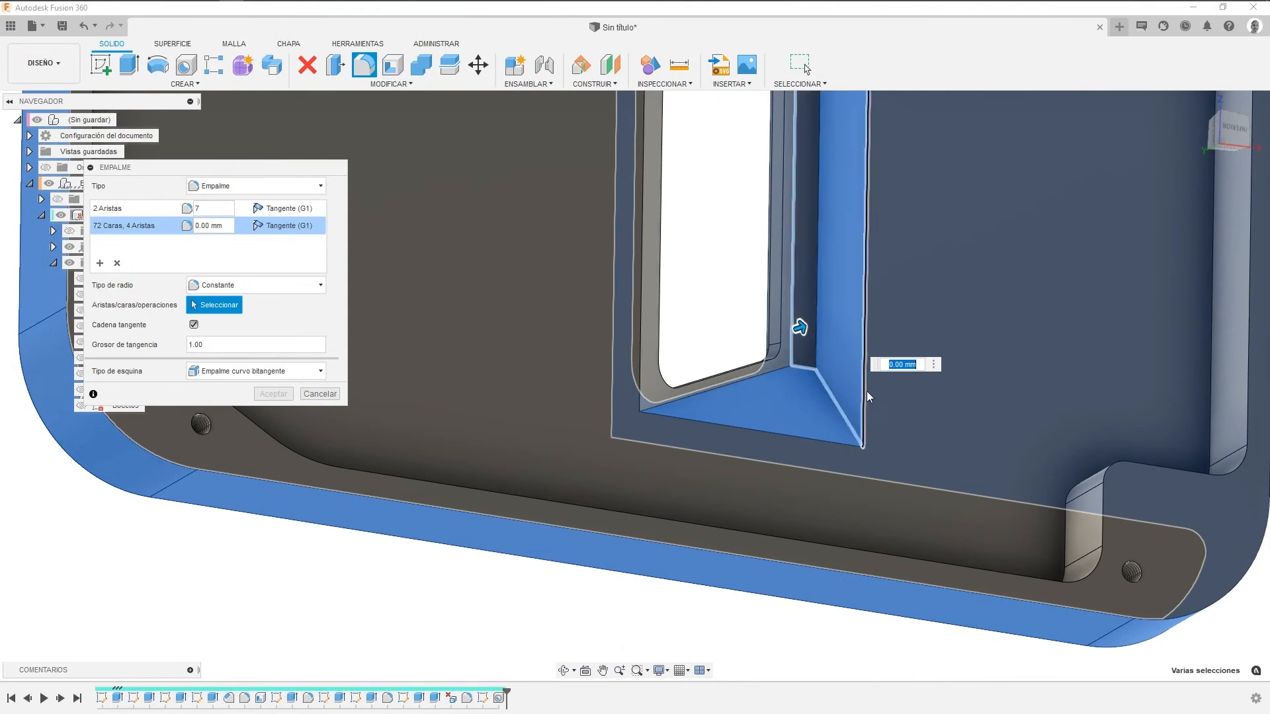
{"action": "middle_click_drag", "start_coordinate": [798, 402], "coordinate": [810, 454]}
{"action": "middle_click_drag", "start_coordinate": [743, 516], "coordinate": [801, 459]}
{"action": "middle_click_drag", "start_coordinate": [813, 354], "coordinate": [752, 476]}
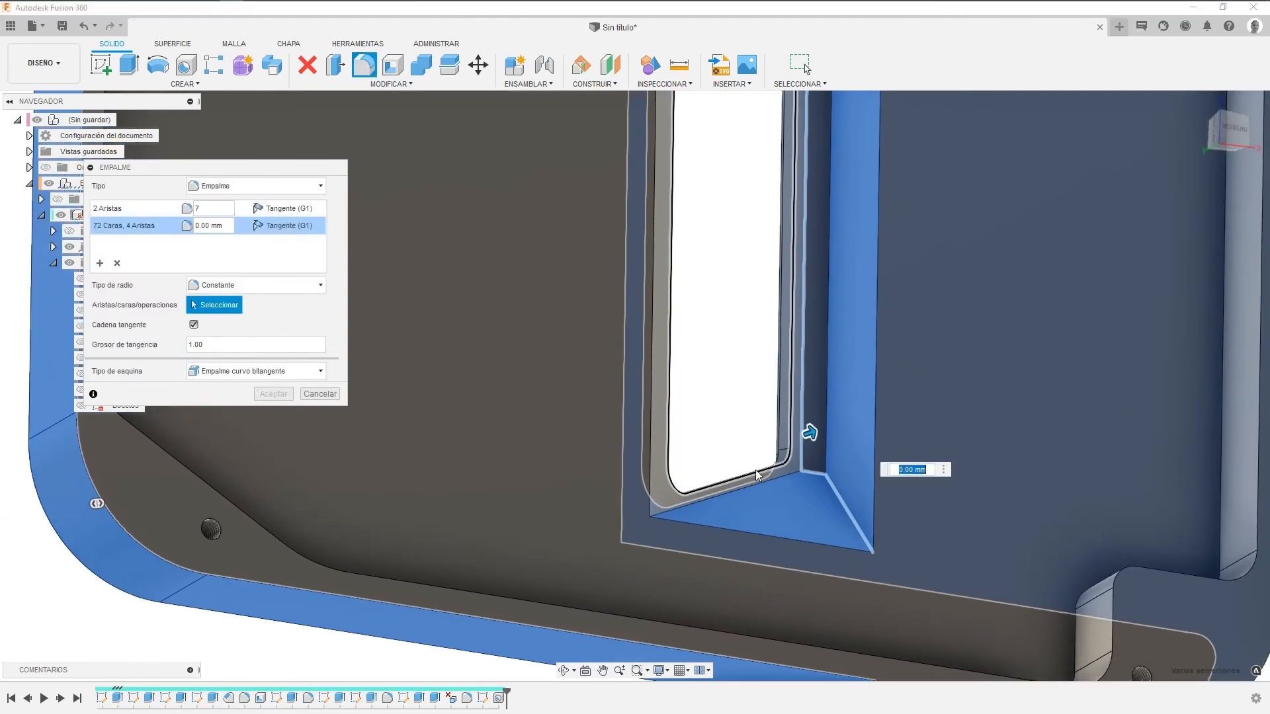
{"action": "left_click", "coordinate": [116, 264]}
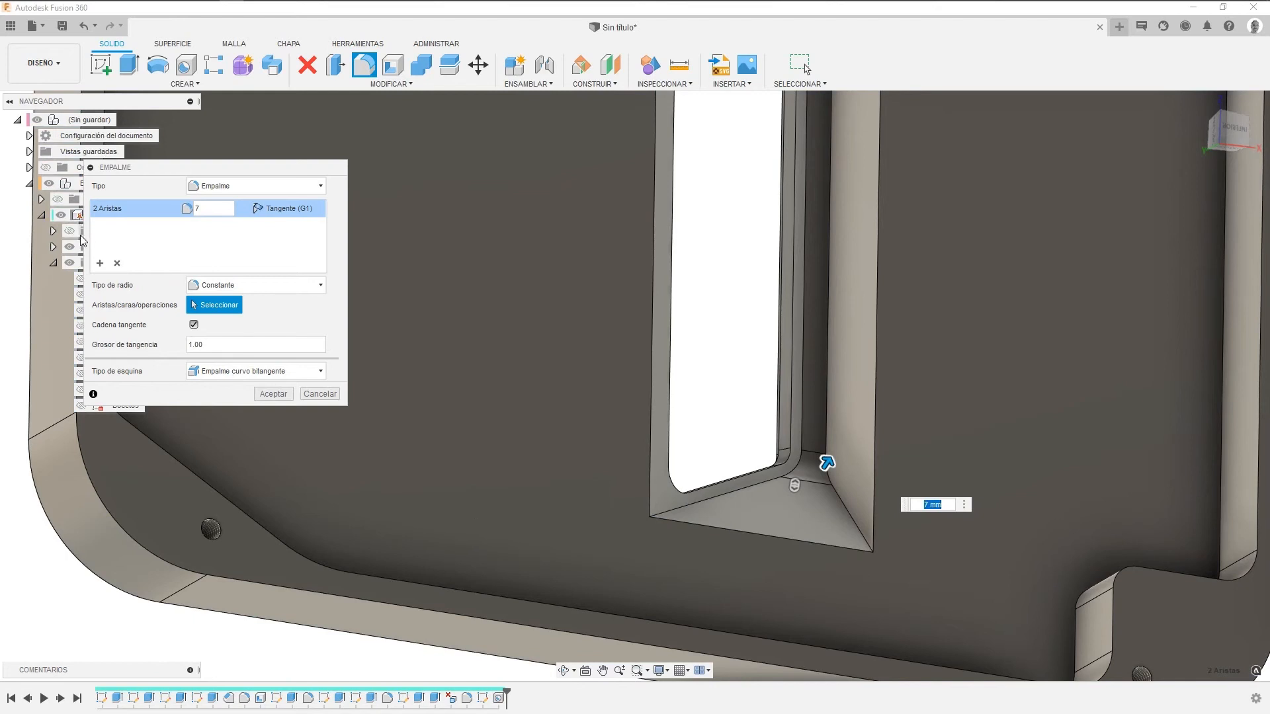
Add a second fillet edge set with the four sloping corner edges and the two long inner edges of the window recess.
{"action": "middle_click_drag", "start_coordinate": [707, 425], "coordinate": [700, 439]}
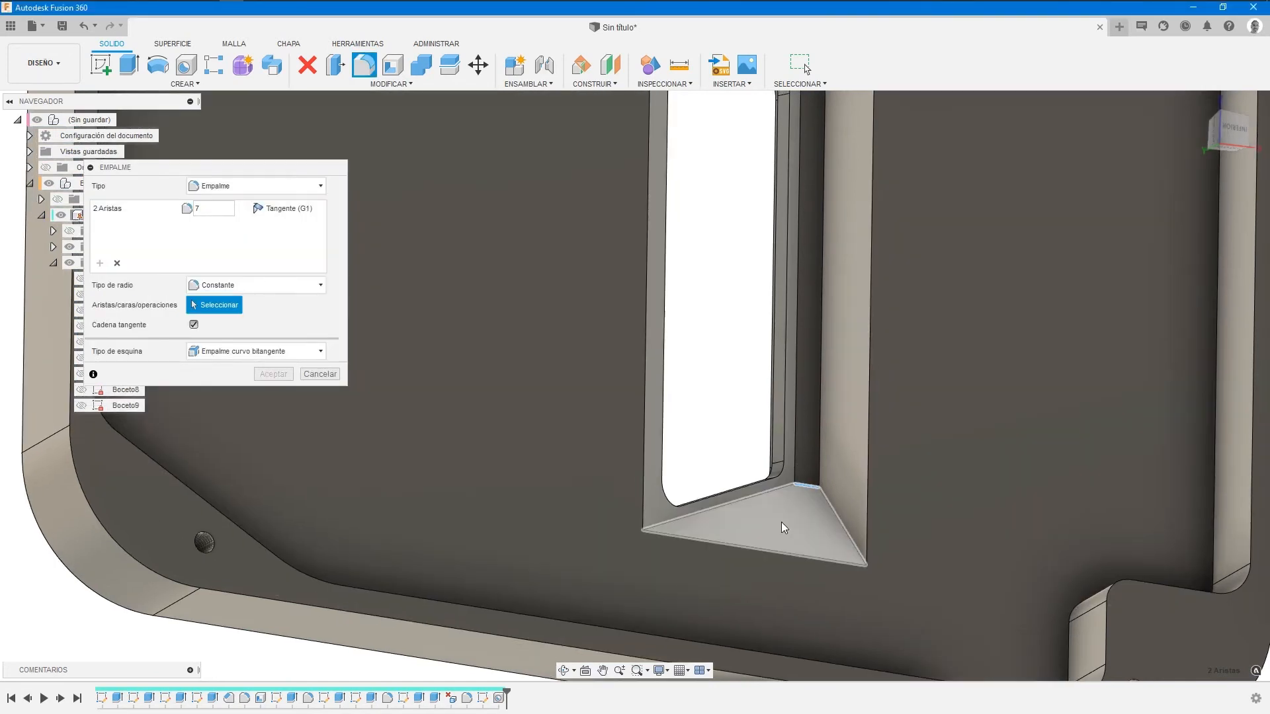
{"action": "left_click", "coordinate": [760, 492]}
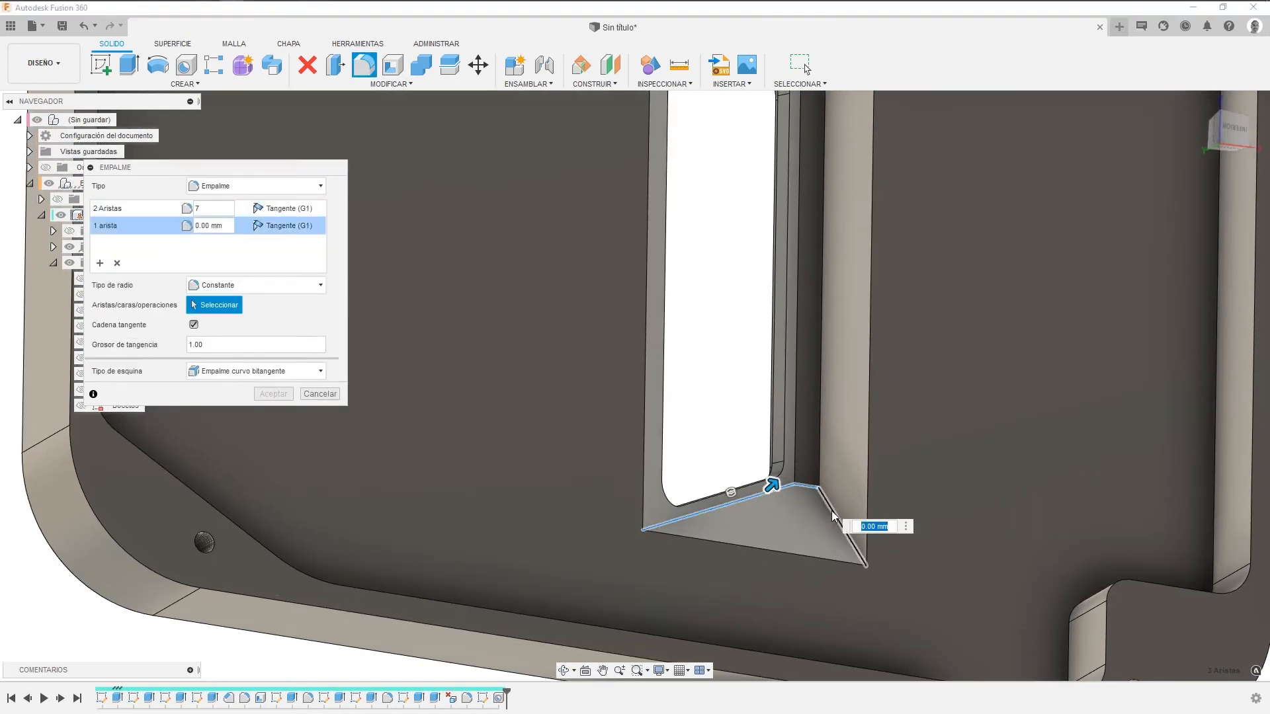
{"action": "left_click", "coordinate": [796, 445]}
{"action": "middle_click_drag", "start_coordinate": [795, 209], "coordinate": [777, 403], "text": "shift"}
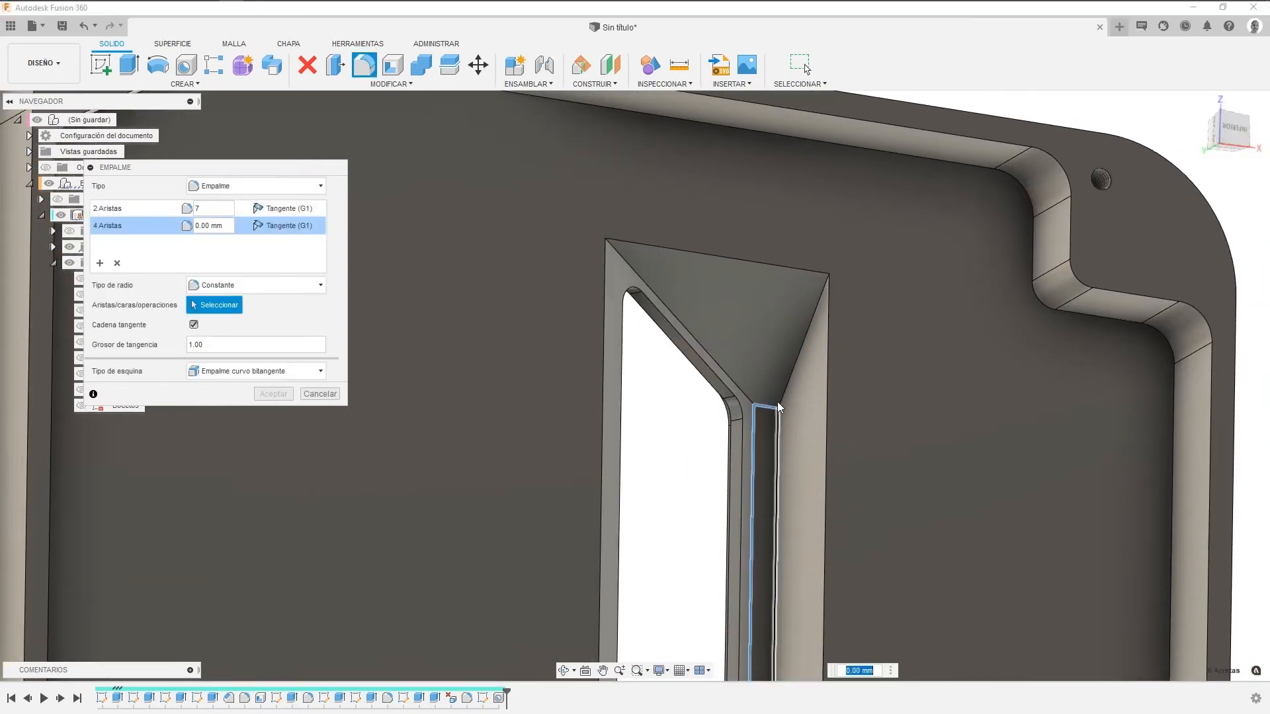
{"action": "left_click", "coordinate": [796, 372]}
{"action": "left_click", "coordinate": [730, 376]}
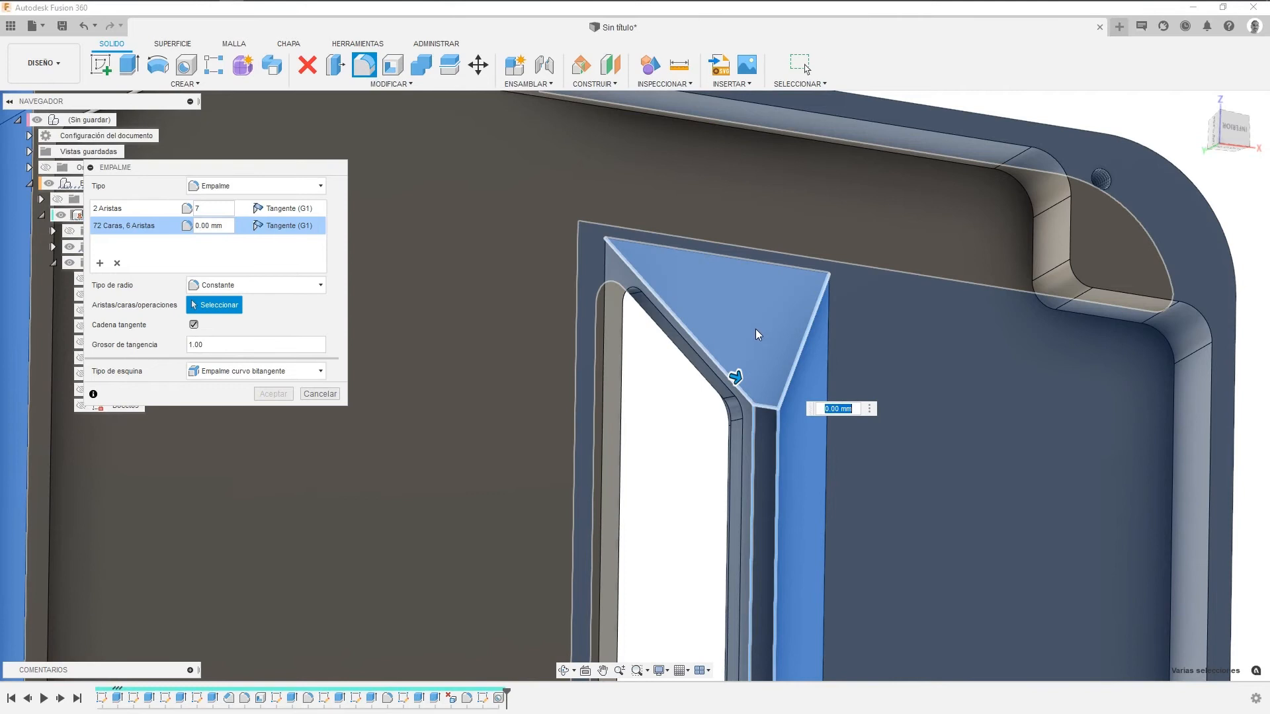
Remove the unwanted faces from the second fillet set and add one long edge of the recess's outer rim.
{"action": "left_click", "coordinate": [800, 404]}
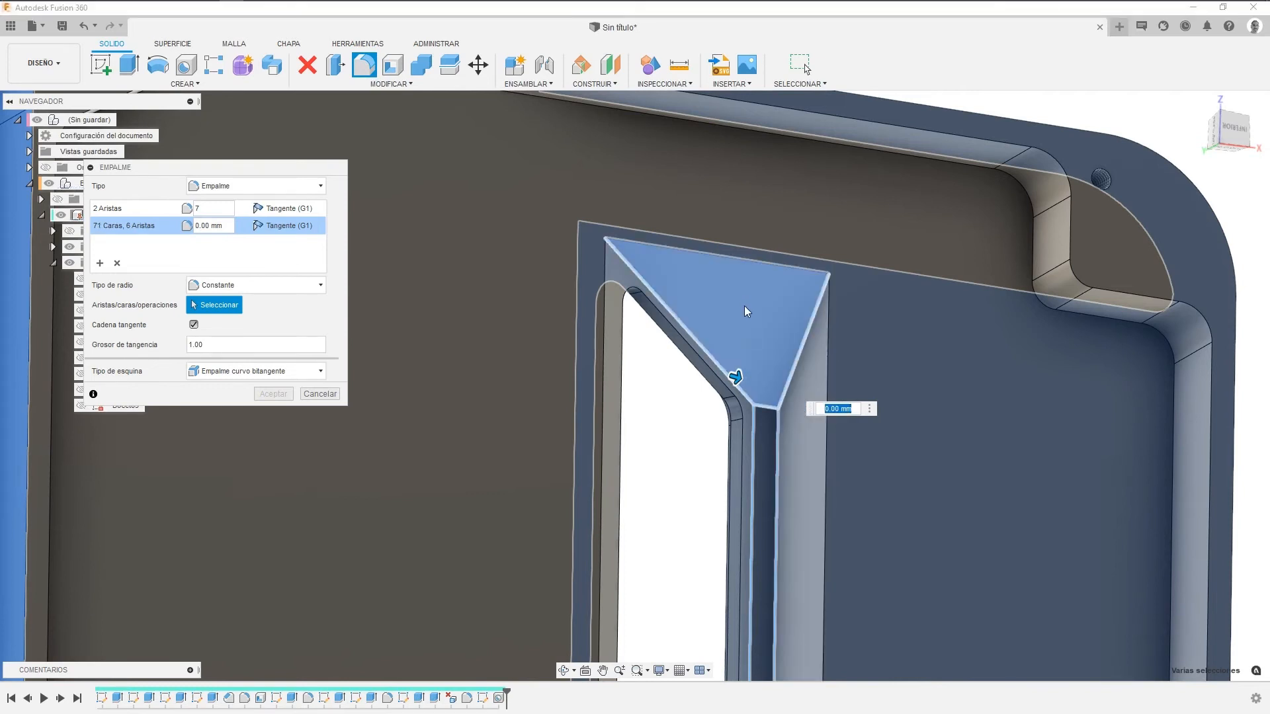
{"action": "left_click", "coordinate": [744, 328]}
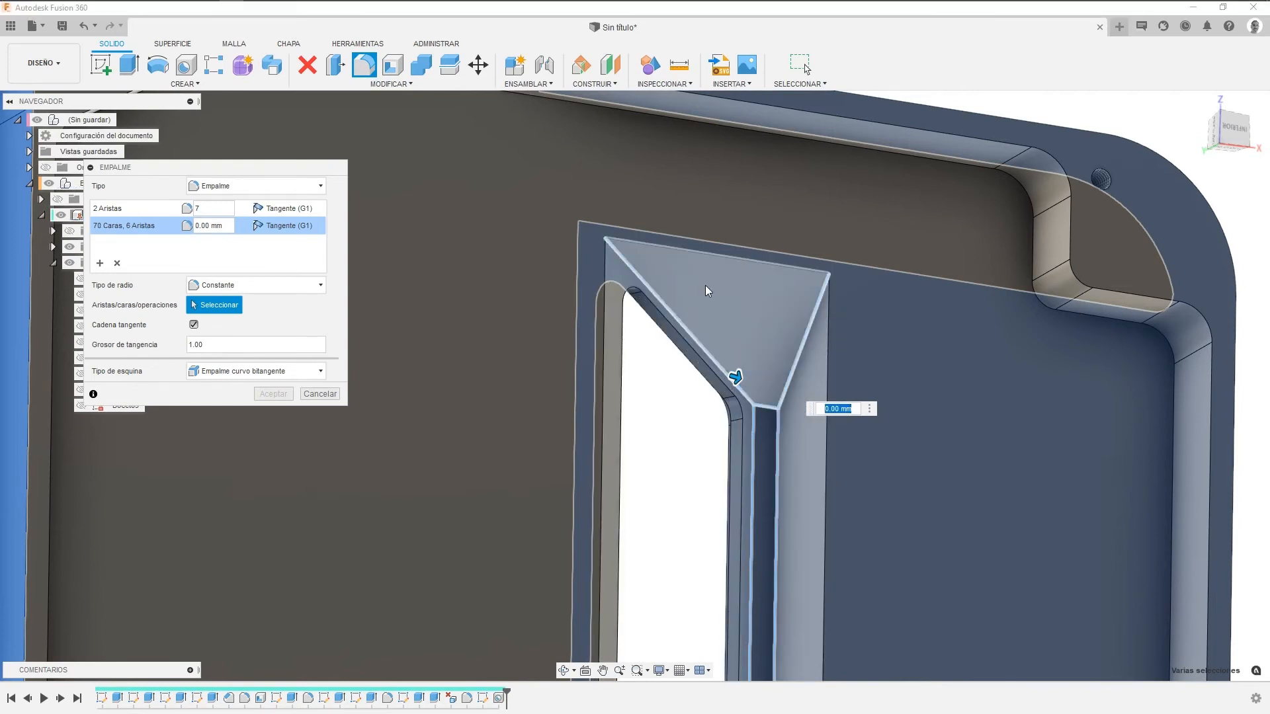
{"action": "left_click", "coordinate": [725, 254]}
{"action": "left_click", "coordinate": [603, 491]}
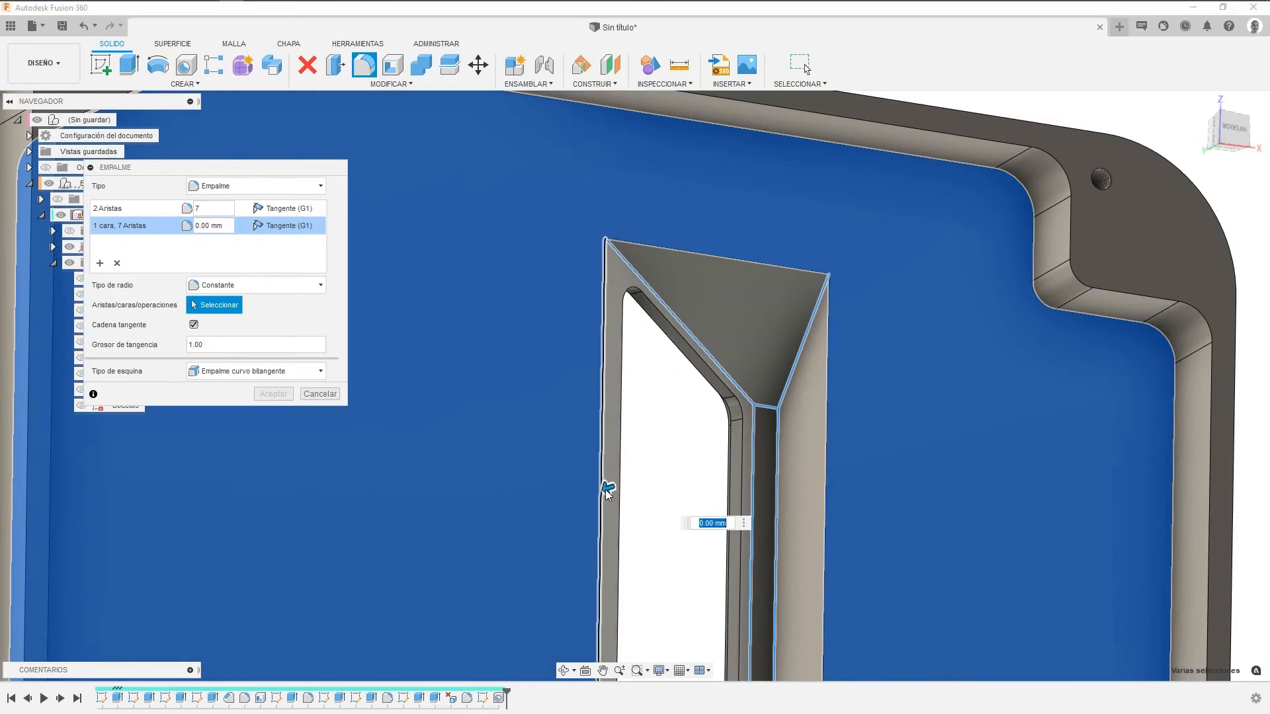
{"action": "middle_click_drag", "start_coordinate": [609, 543], "coordinate": [624, 419]}
{"action": "left_click", "coordinate": [585, 415]}
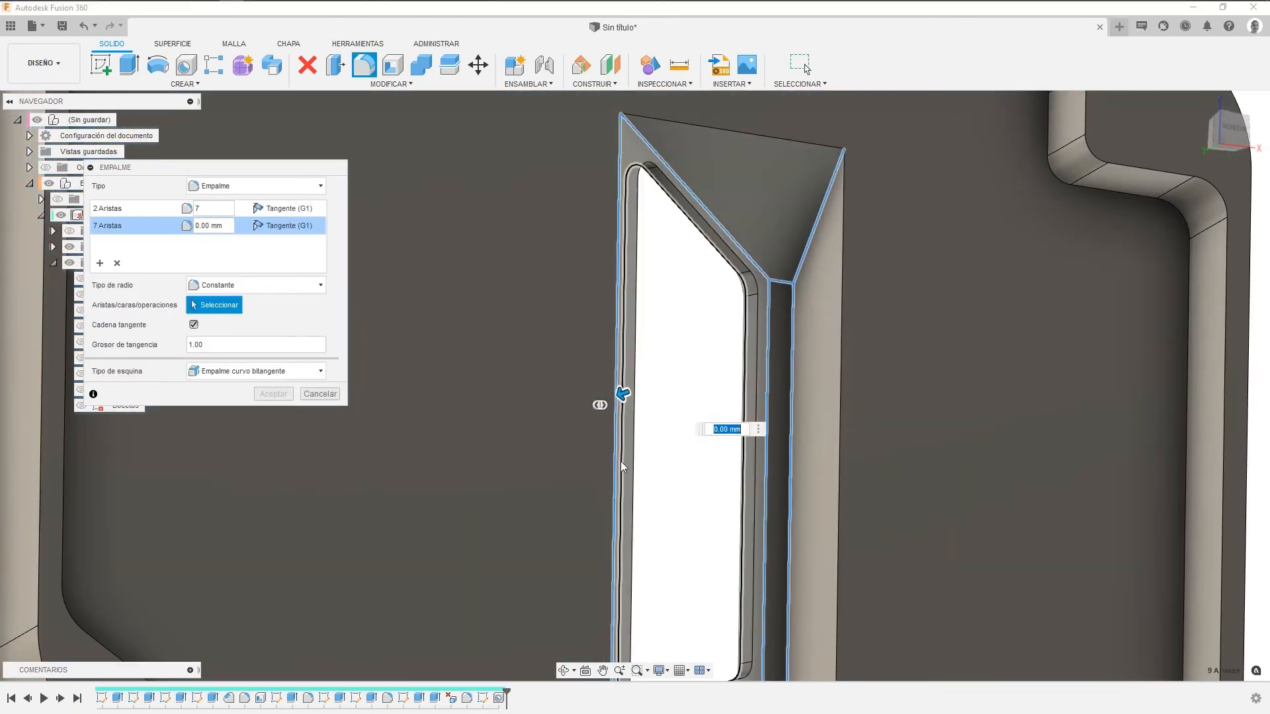
Add the remaining three rim edges of the recess to the second set, give it a 2 mm radius and create the fillet.
{"action": "middle_click_drag", "start_coordinate": [889, 454], "coordinate": [923, 346]}
{"action": "left_click", "coordinate": [872, 493]}
{"action": "left_click", "coordinate": [802, 646]}
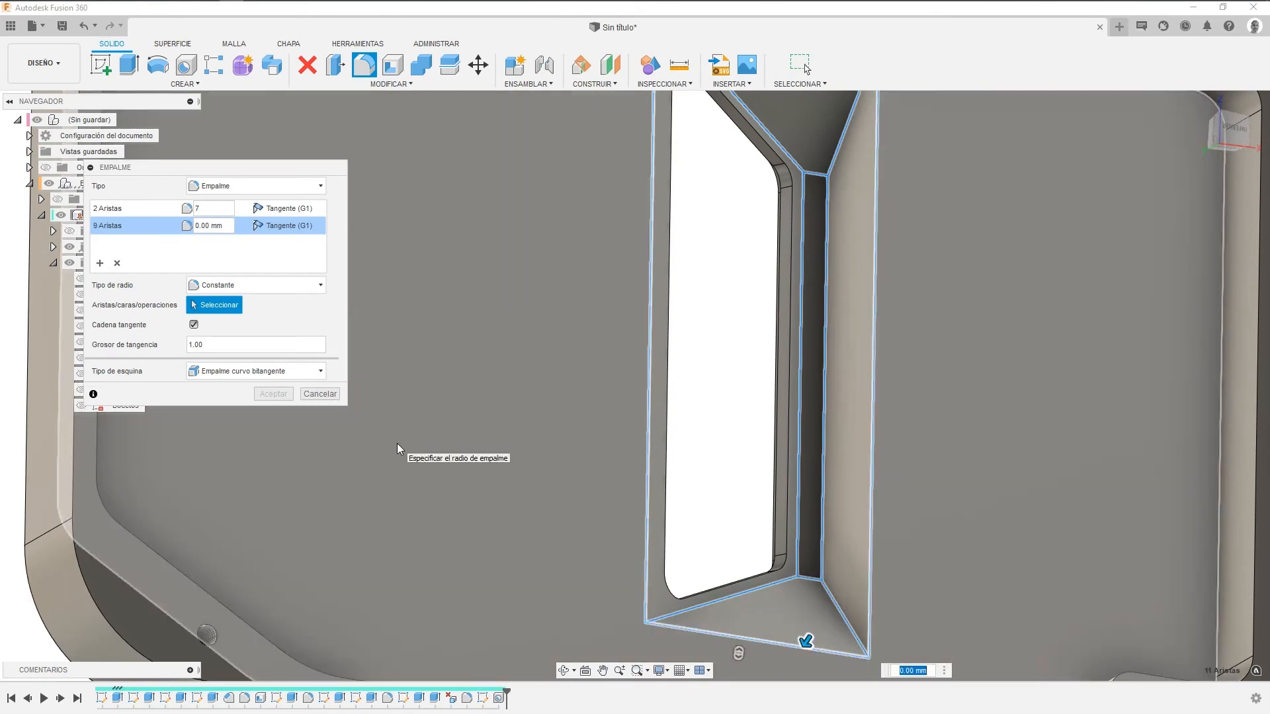
{"action": "type", "text": "2"}
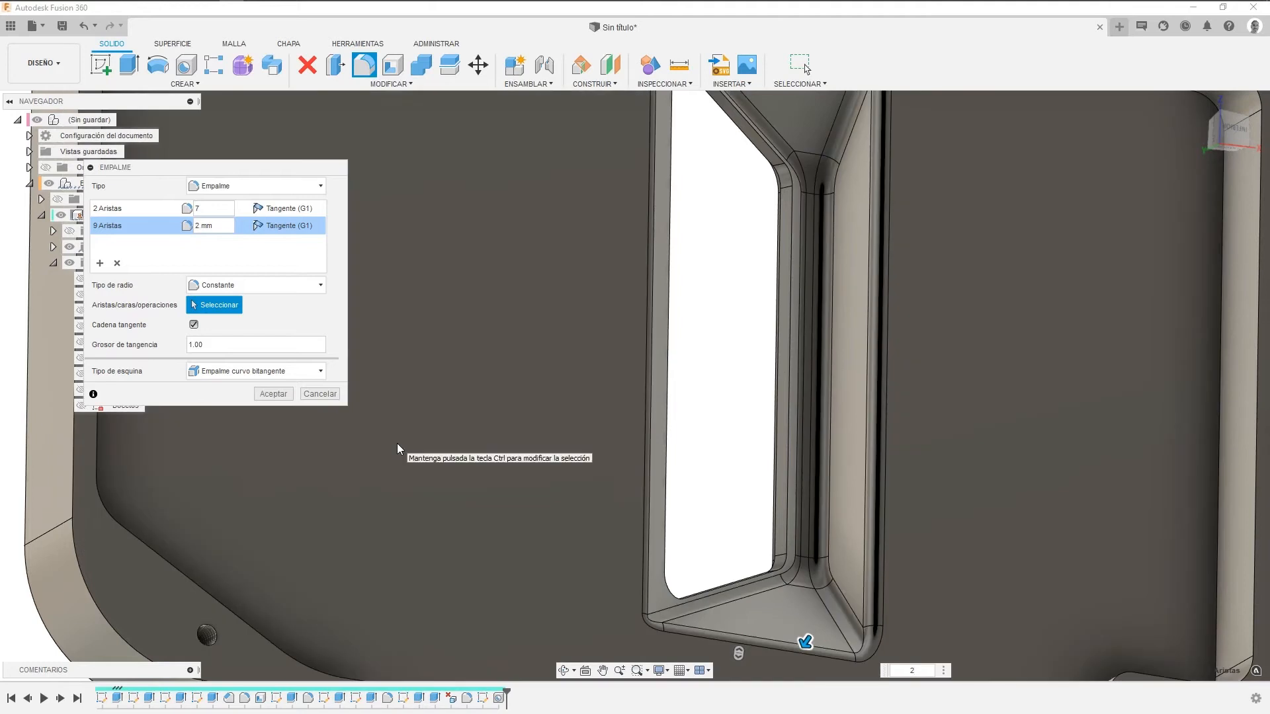
{"action": "scroll", "coordinate": [529, 397], "scroll_direction": "down", "scroll_amount": 2}
{"action": "middle_click_drag", "start_coordinate": [671, 169], "coordinate": [657, 268]}
{"action": "left_click", "coordinate": [721, 214]}
{"action": "left_click", "coordinate": [721, 213]}
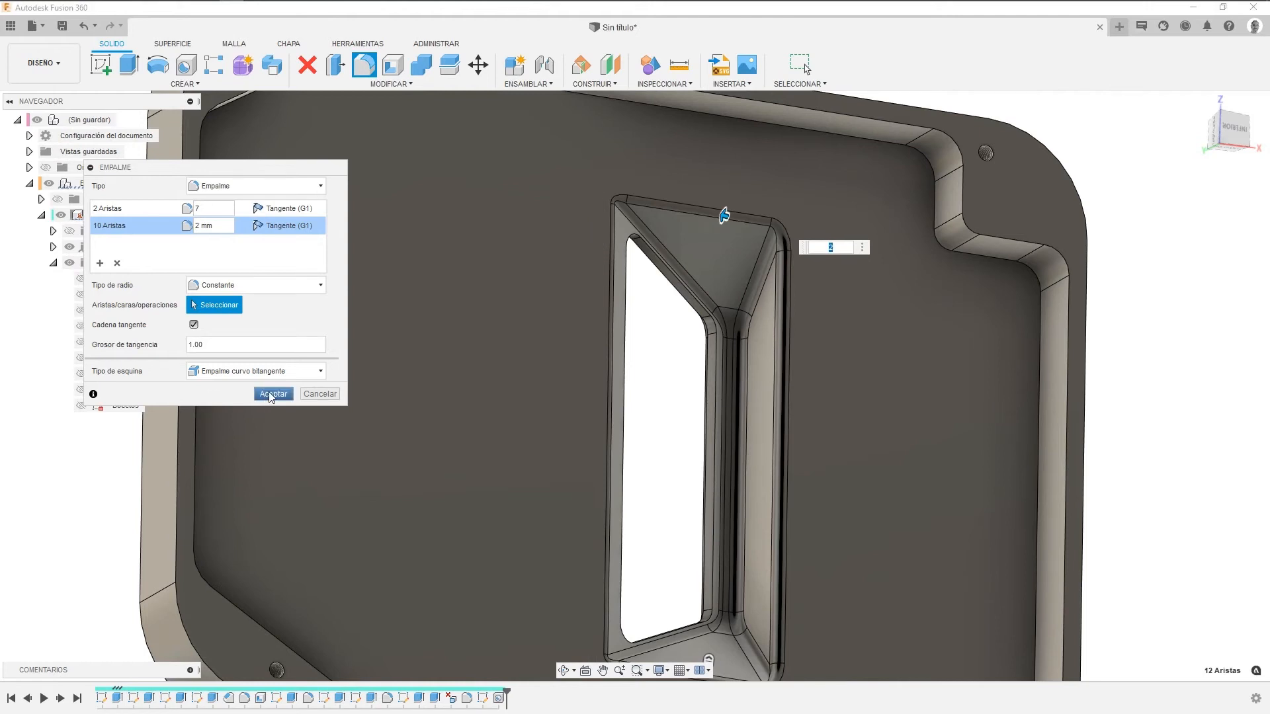
{"action": "left_click", "coordinate": [271, 395]}
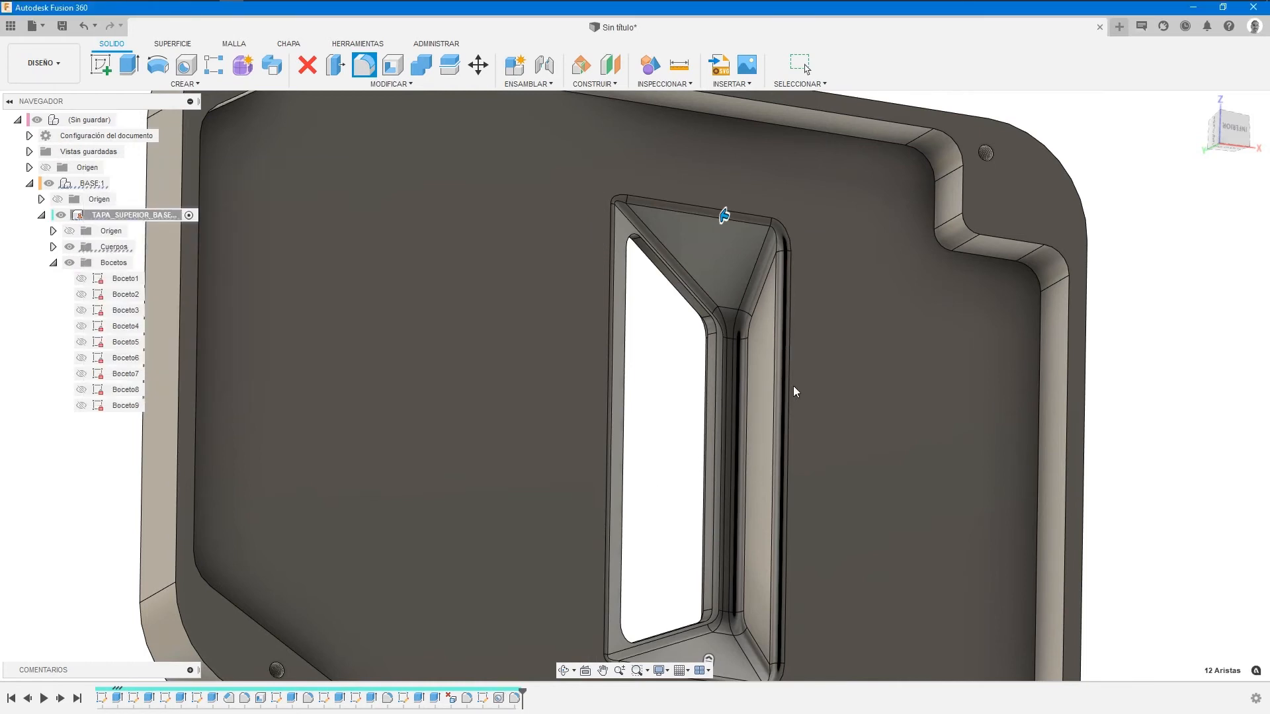
Activate the BASE component and create a new standard internal component inside it named TAPA_INFERIOR_BASE.
{"action": "scroll", "coordinate": [689, 375], "scroll_direction": "down", "scroll_amount": 5}
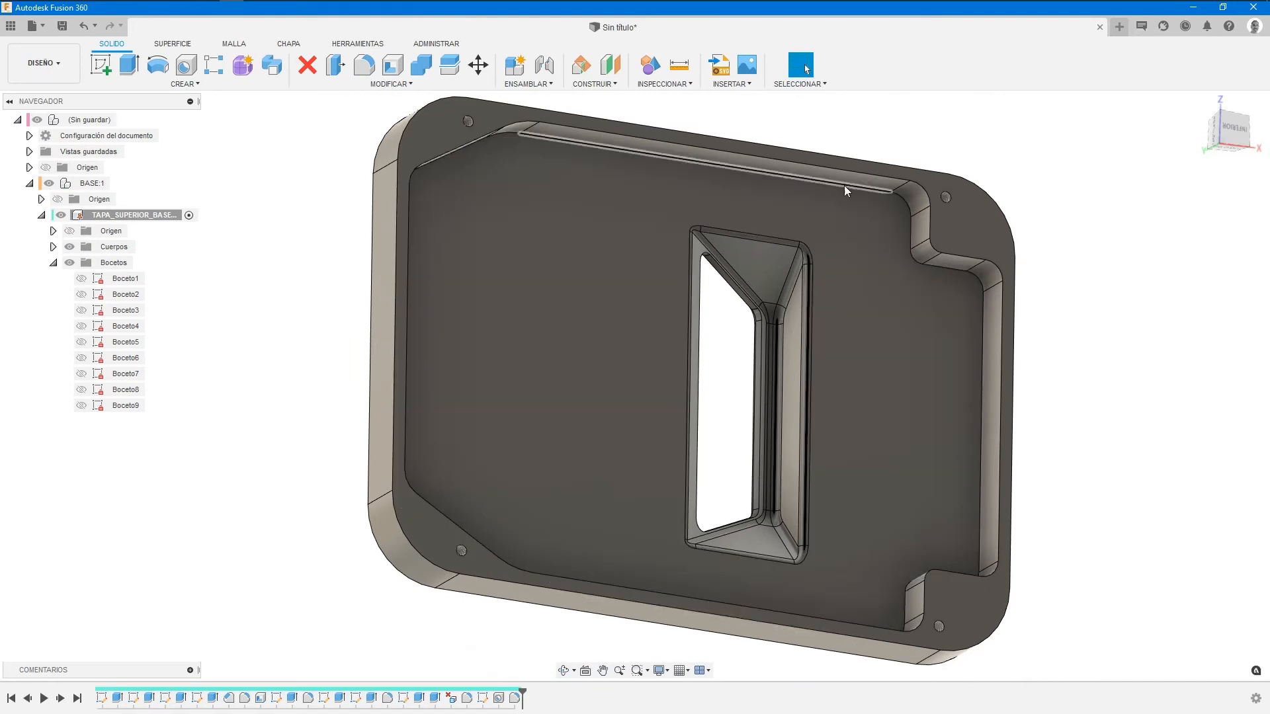
{"action": "left_click", "coordinate": [1202, 116]}
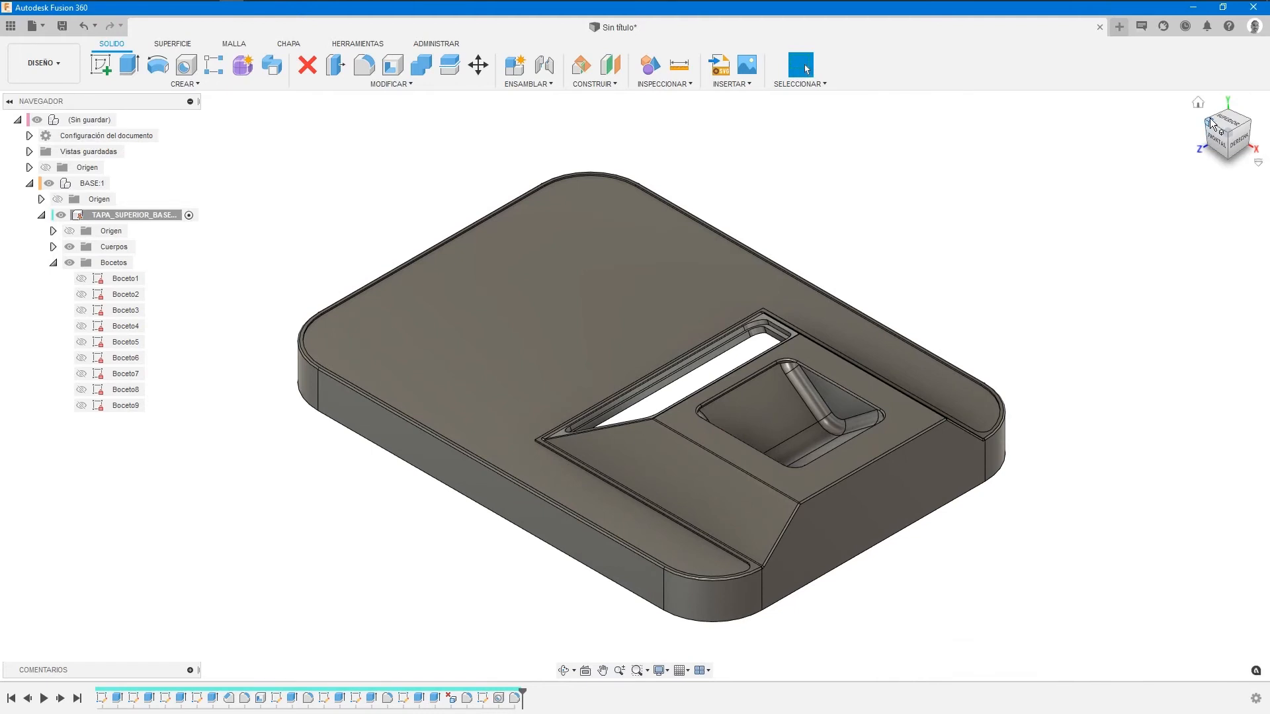
{"action": "left_click", "coordinate": [1211, 124]}
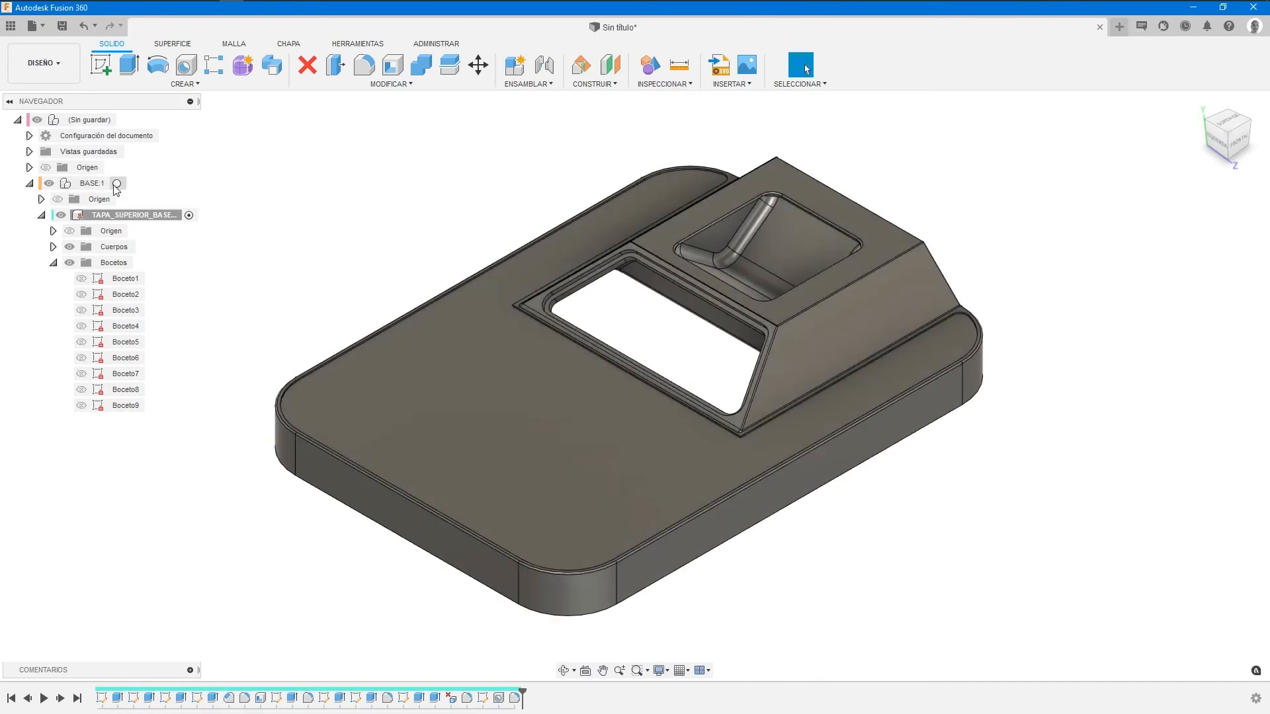
{"action": "left_click", "coordinate": [117, 184]}
{"action": "right_click", "coordinate": [103, 185]}
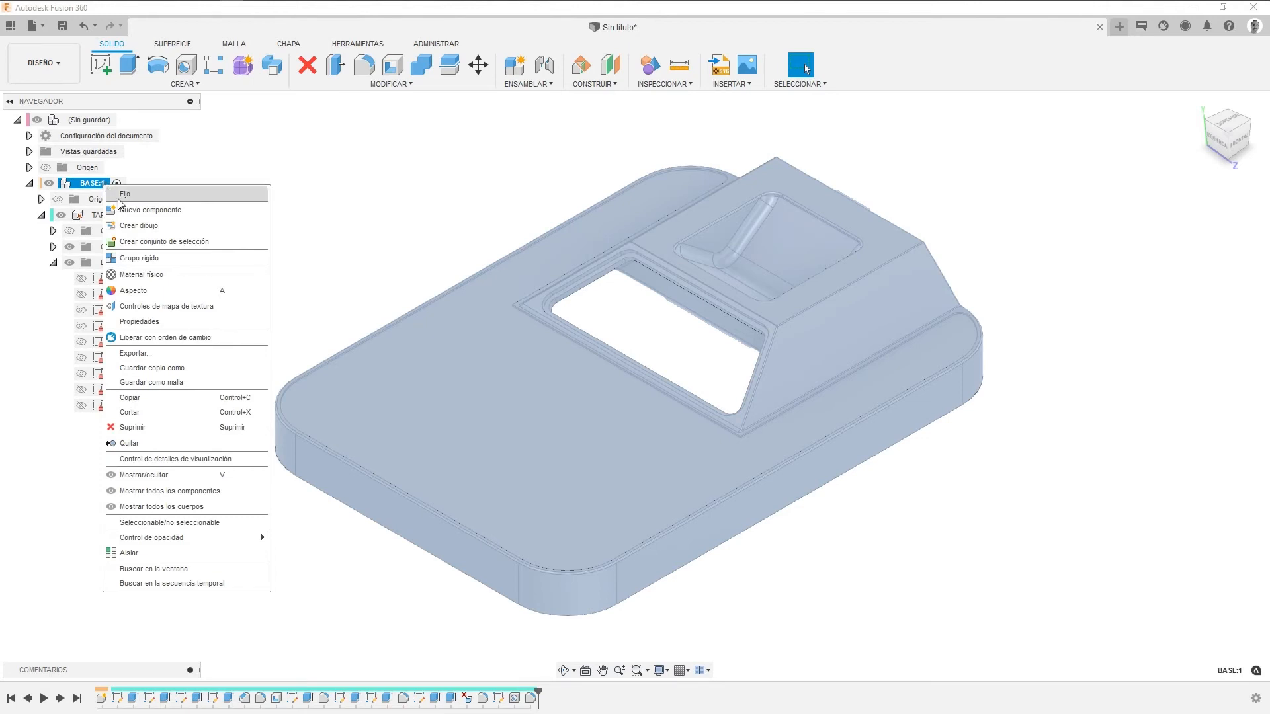
{"action": "left_click", "coordinate": [132, 209]}
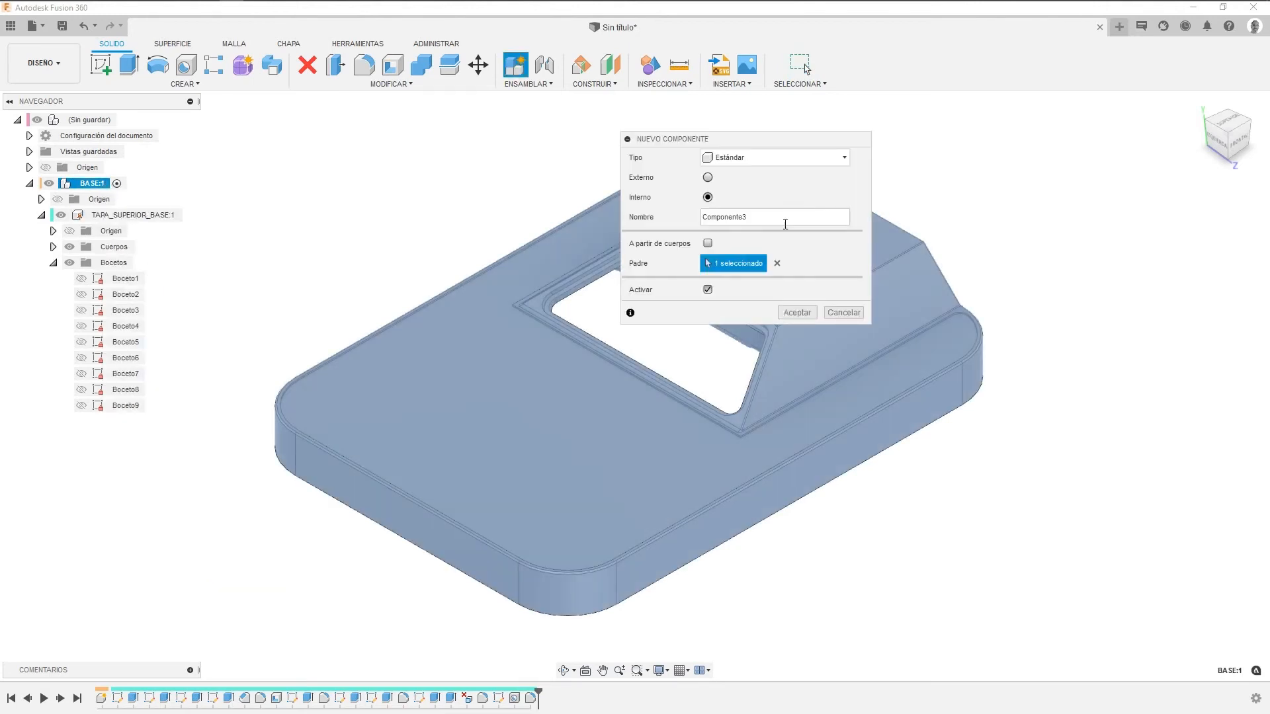
{"action": "left_click_drag", "start_coordinate": [776, 218], "coordinate": [692, 217]}
{"action": "type", "text": "T"}
{"action": "left_click", "coordinate": [788, 314]}
Turn the model so its underside faces up and start a sketch on the top cover's flat bottom rim.
{"action": "left_click_drag", "start_coordinate": [1231, 124], "coordinate": [1054, 212]}
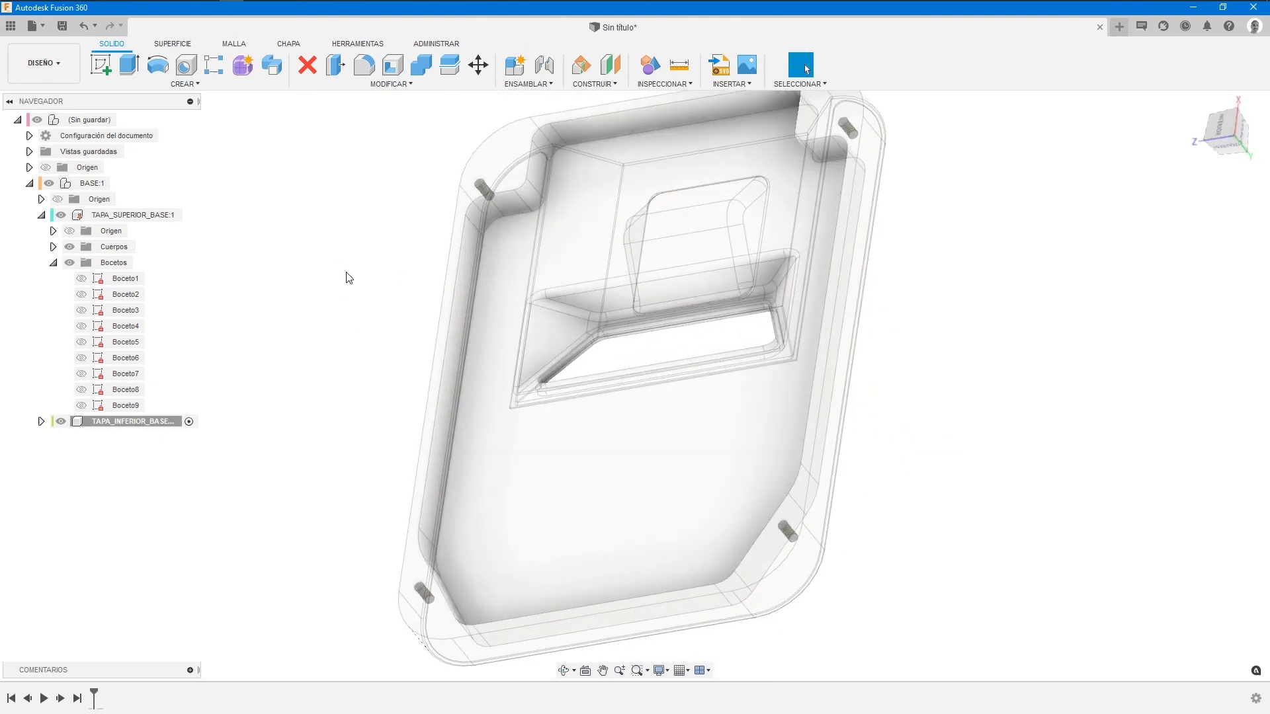
{"action": "middle_click_drag", "start_coordinate": [349, 278], "coordinate": [391, 297]}
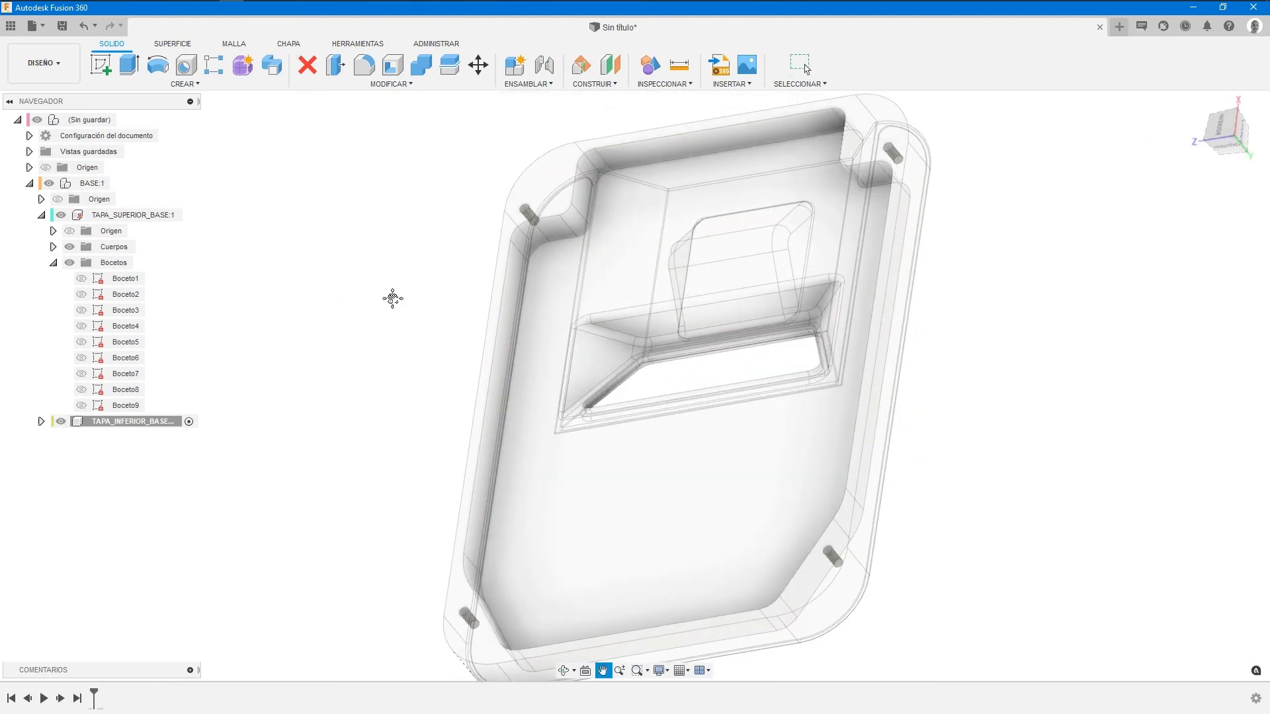
{"action": "left_click", "coordinate": [1234, 142]}
{"action": "left_click", "coordinate": [1228, 134]}
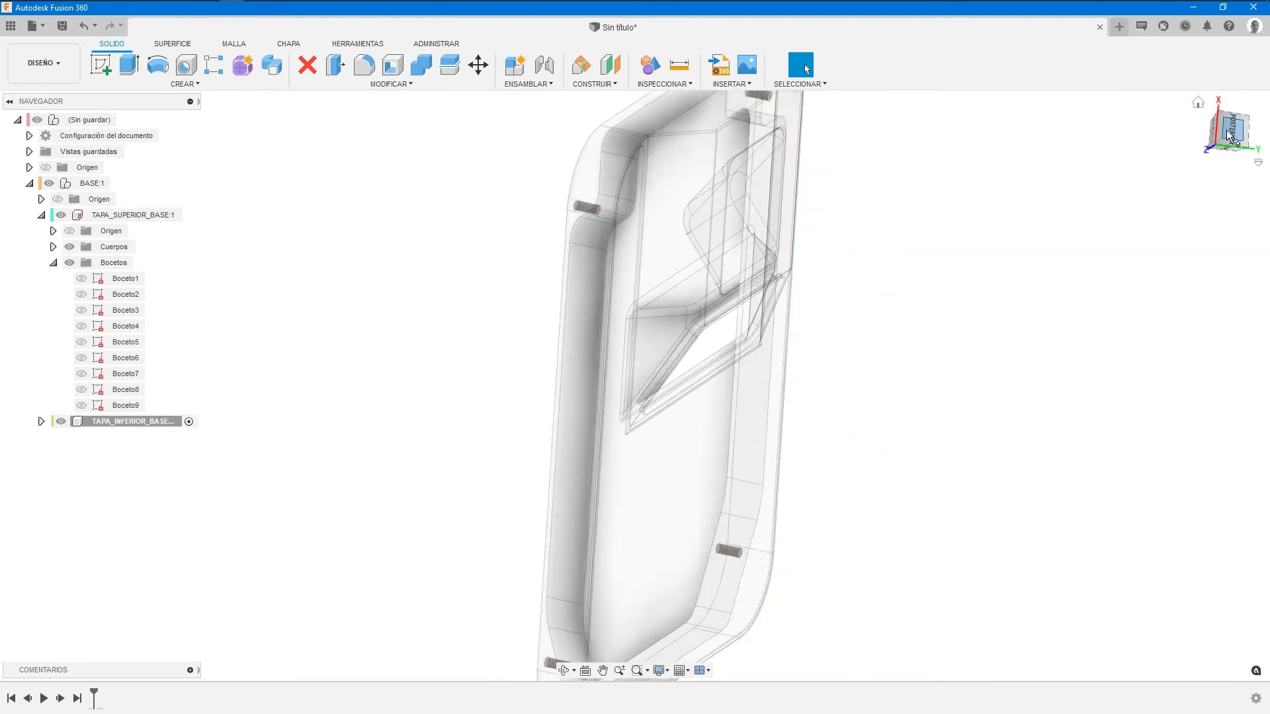
{"action": "left_click", "coordinate": [1257, 136]}
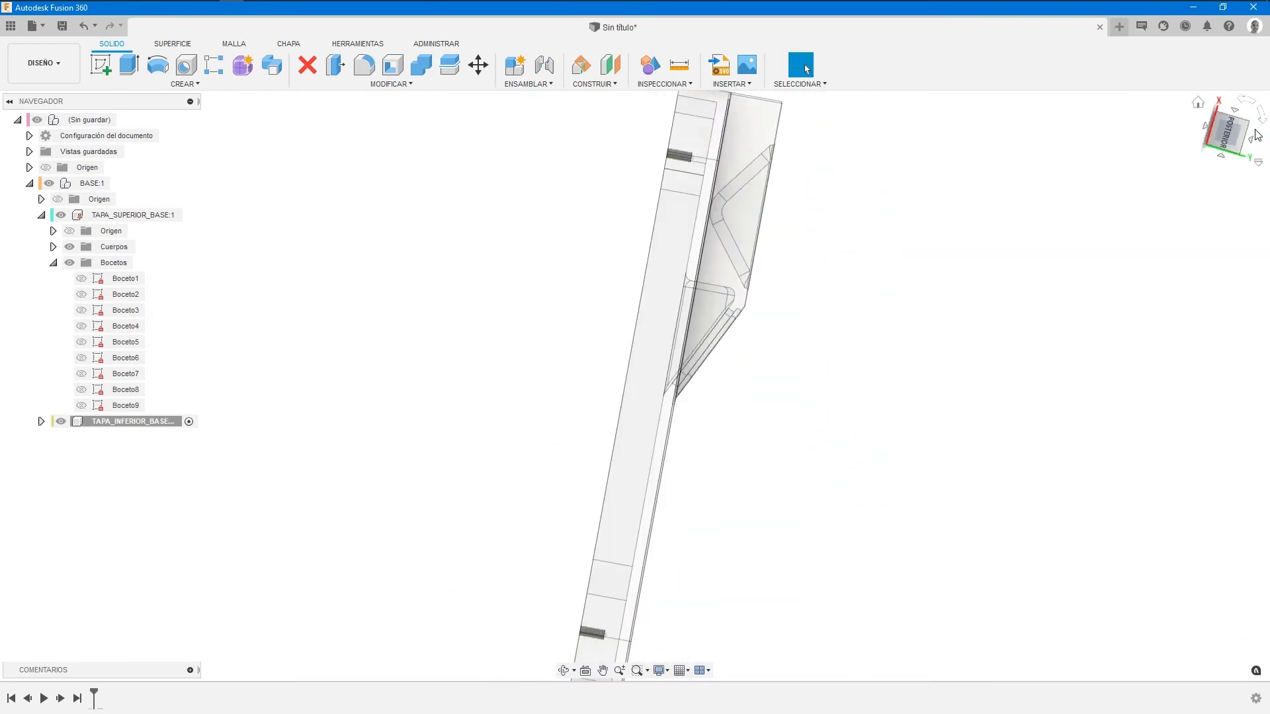
{"action": "left_click", "coordinate": [1244, 125]}
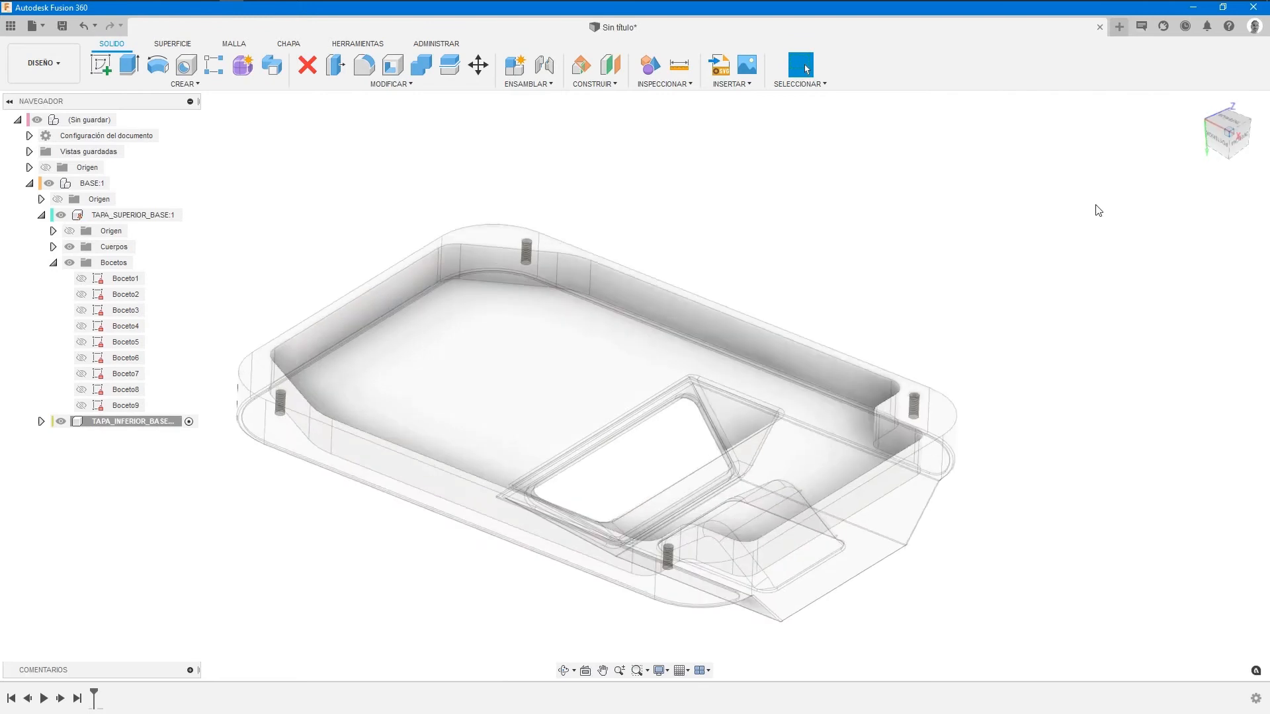
{"action": "middle_click_drag", "start_coordinate": [941, 360], "coordinate": [975, 349]}
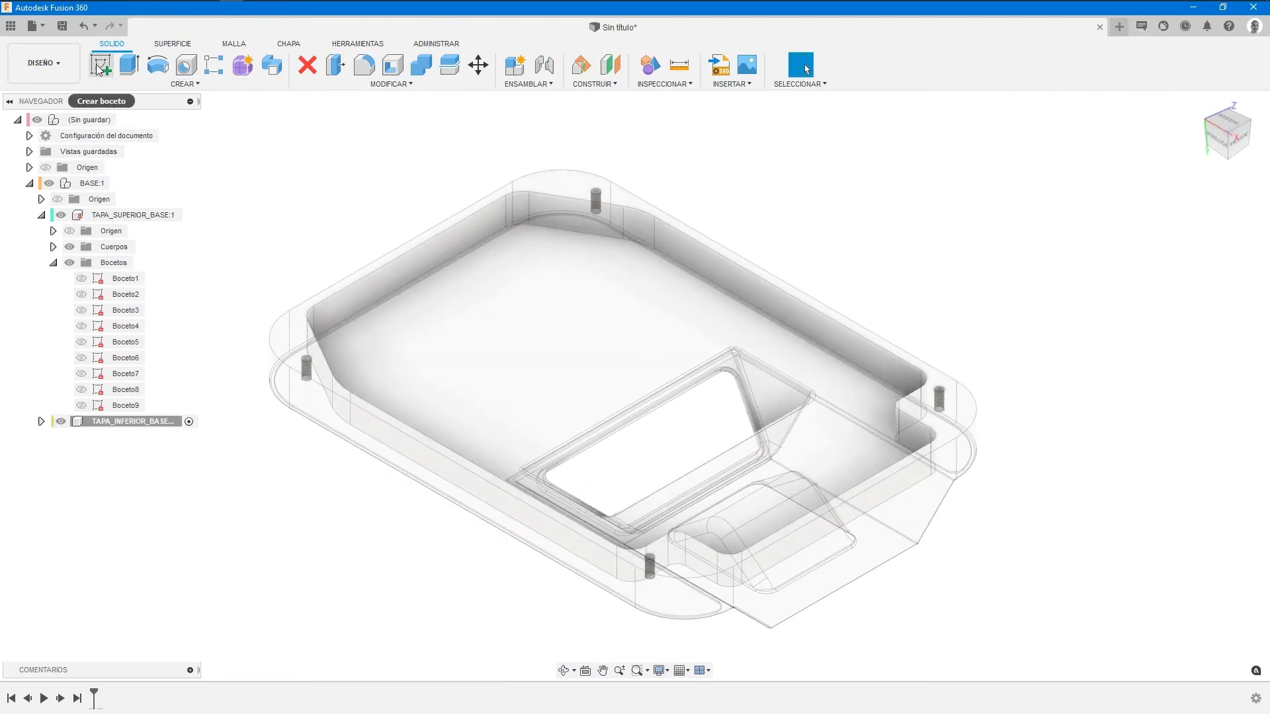
{"action": "right_click", "coordinate": [311, 167]}
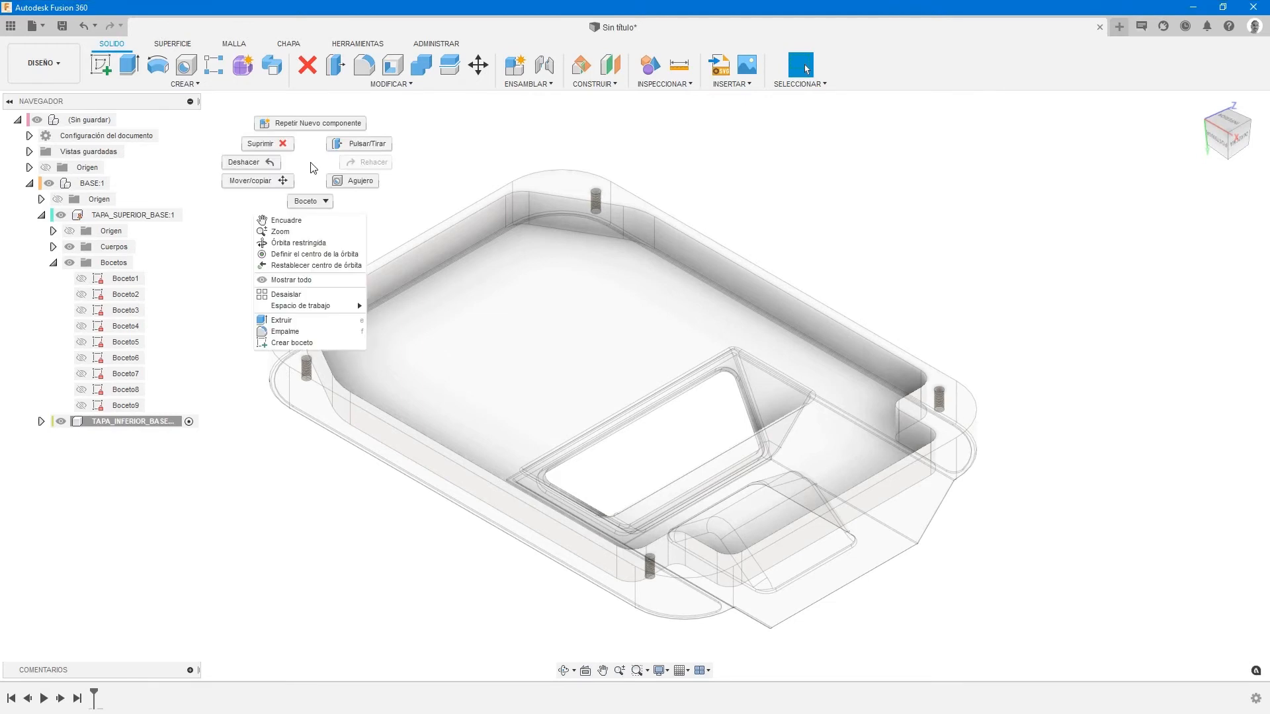
{"action": "left_click", "coordinate": [295, 343]}
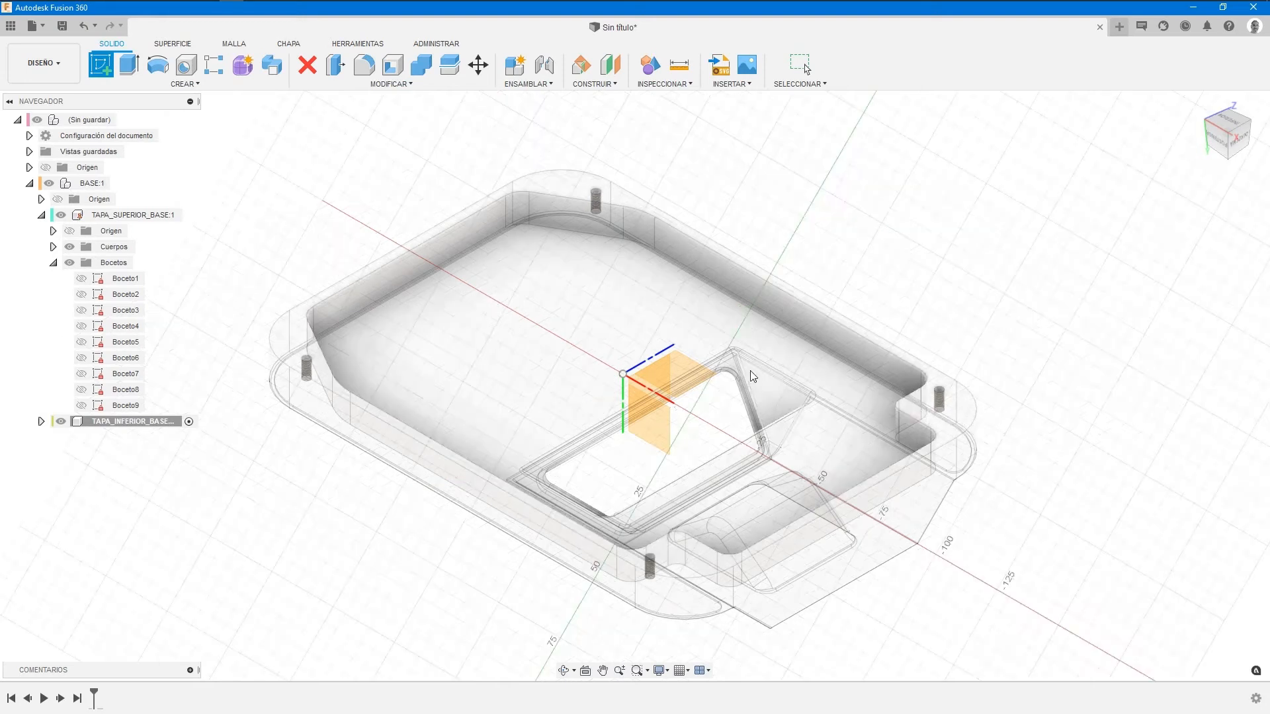
{"action": "left_click", "coordinate": [957, 417]}
Project the top cover's bottom rim face into the sketch and finish the sketch.
{"action": "middle_click_drag", "start_coordinate": [608, 297], "coordinate": [612, 313]}
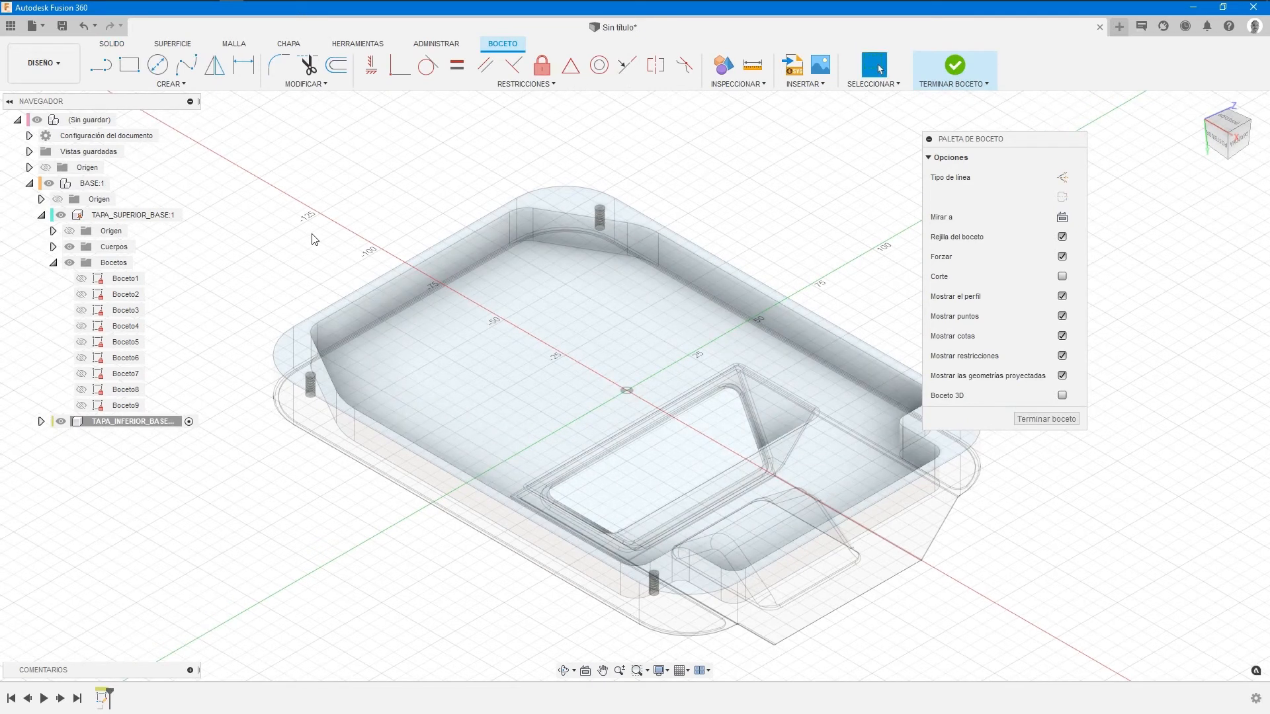
{"action": "key", "text": "p"}
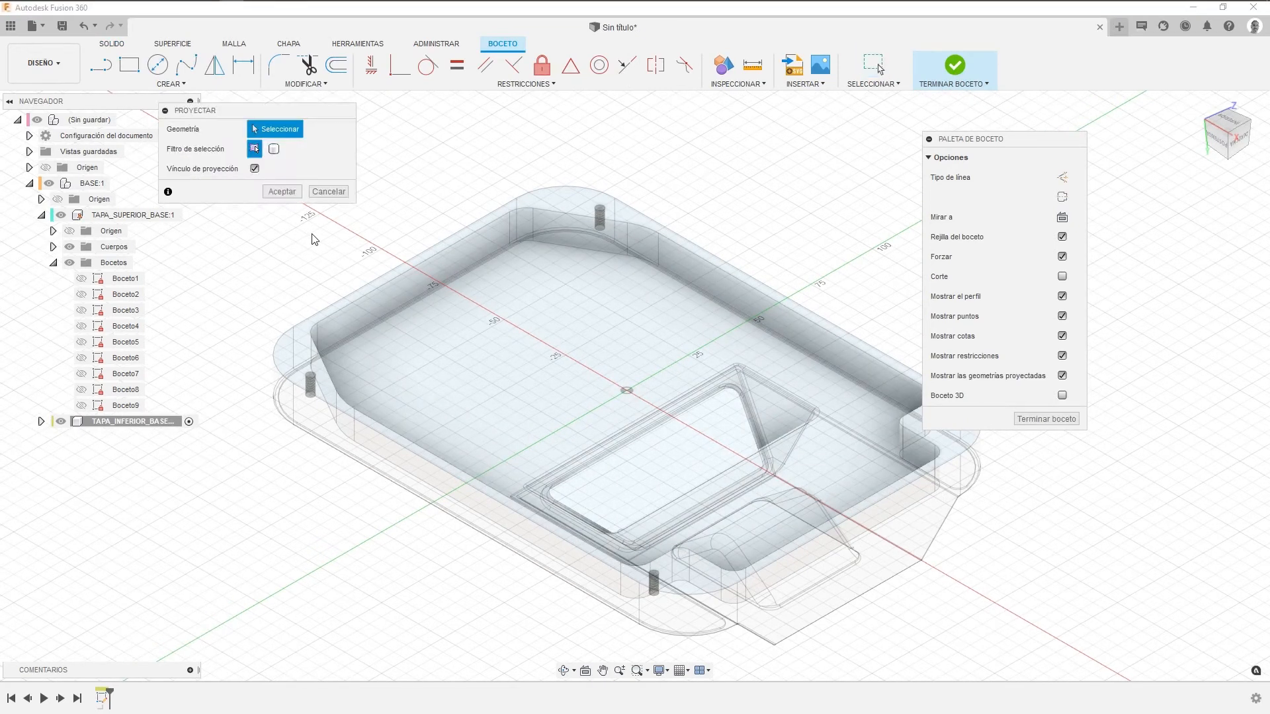
{"action": "left_click", "coordinate": [565, 205]}
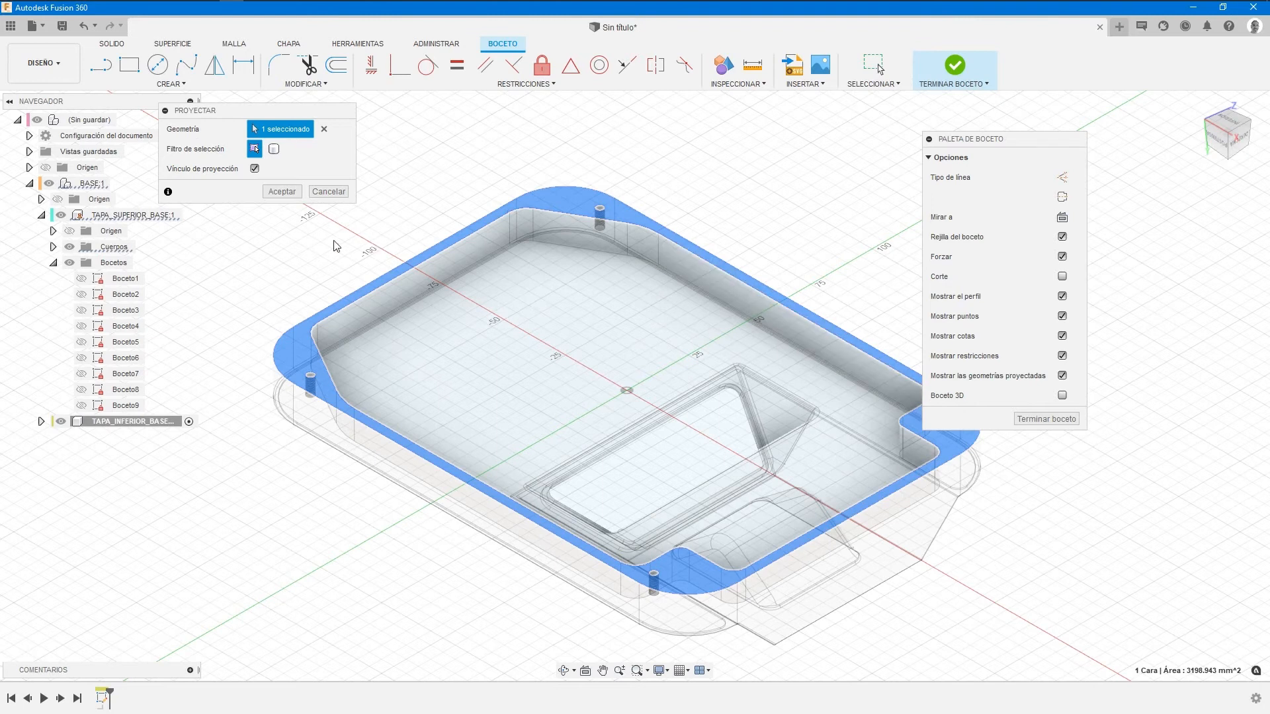
{"action": "left_click", "coordinate": [292, 195]}
{"action": "middle_click_drag", "start_coordinate": [328, 534], "coordinate": [295, 524]}
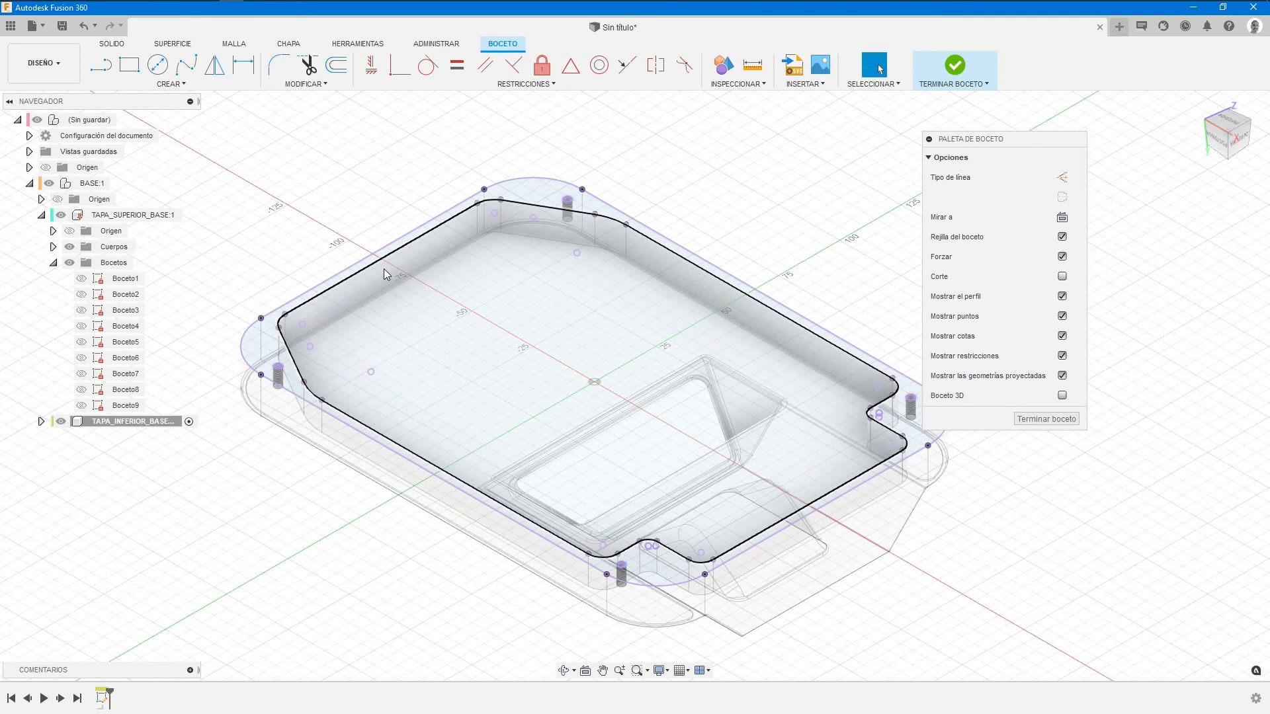
{"action": "left_click", "coordinate": [954, 65]}
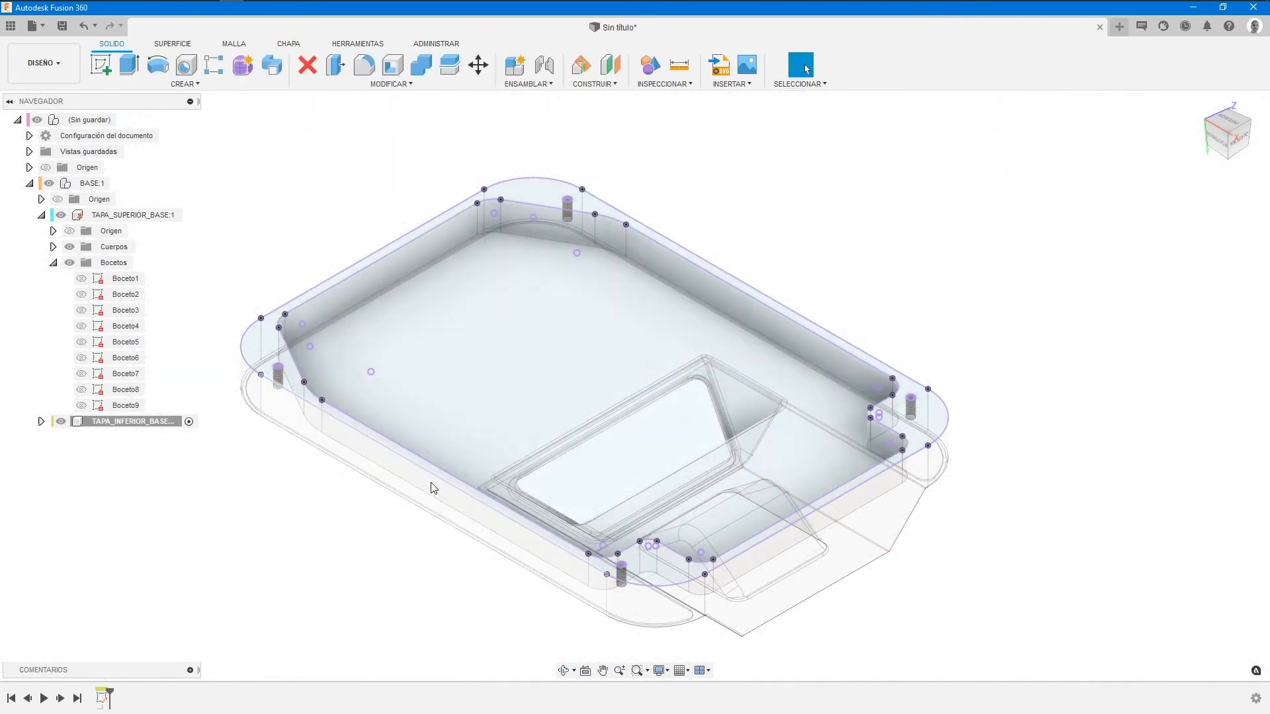
Extrude the inner recess profile of the projected outline -2.2 mm into the top cover as a new body.
{"action": "left_click", "coordinate": [129, 64]}
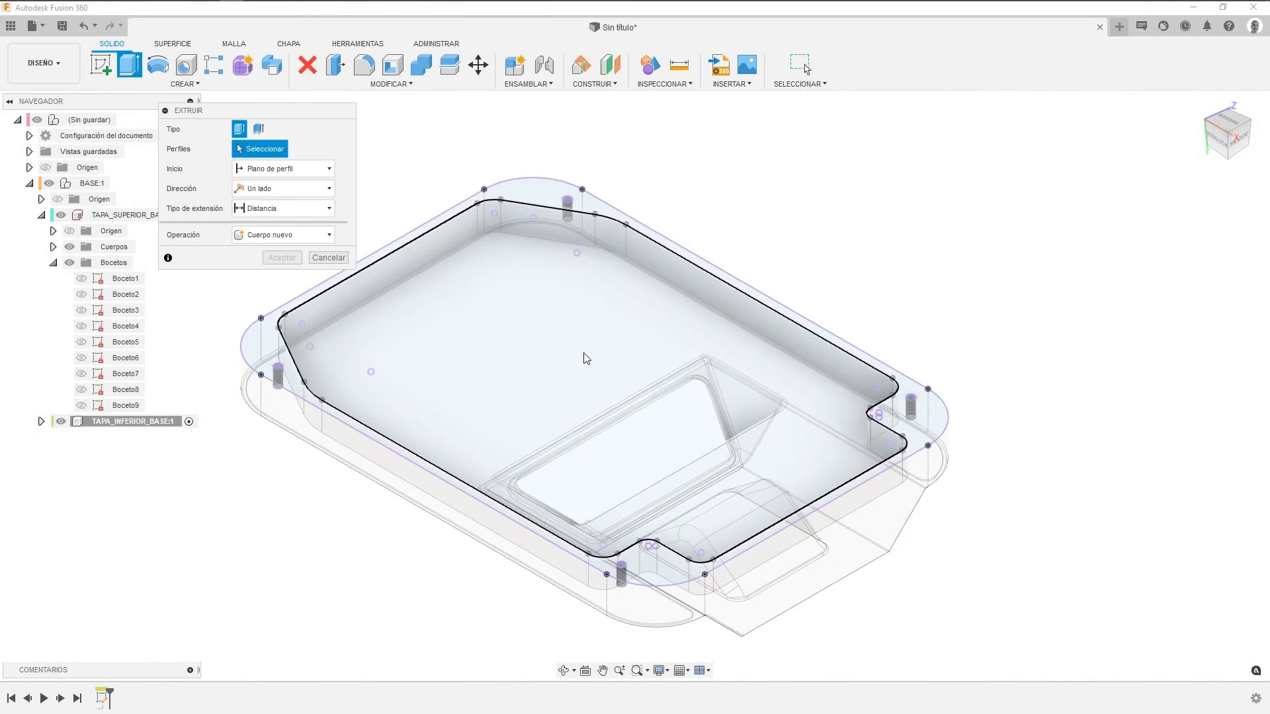
{"action": "left_click", "coordinate": [592, 323]}
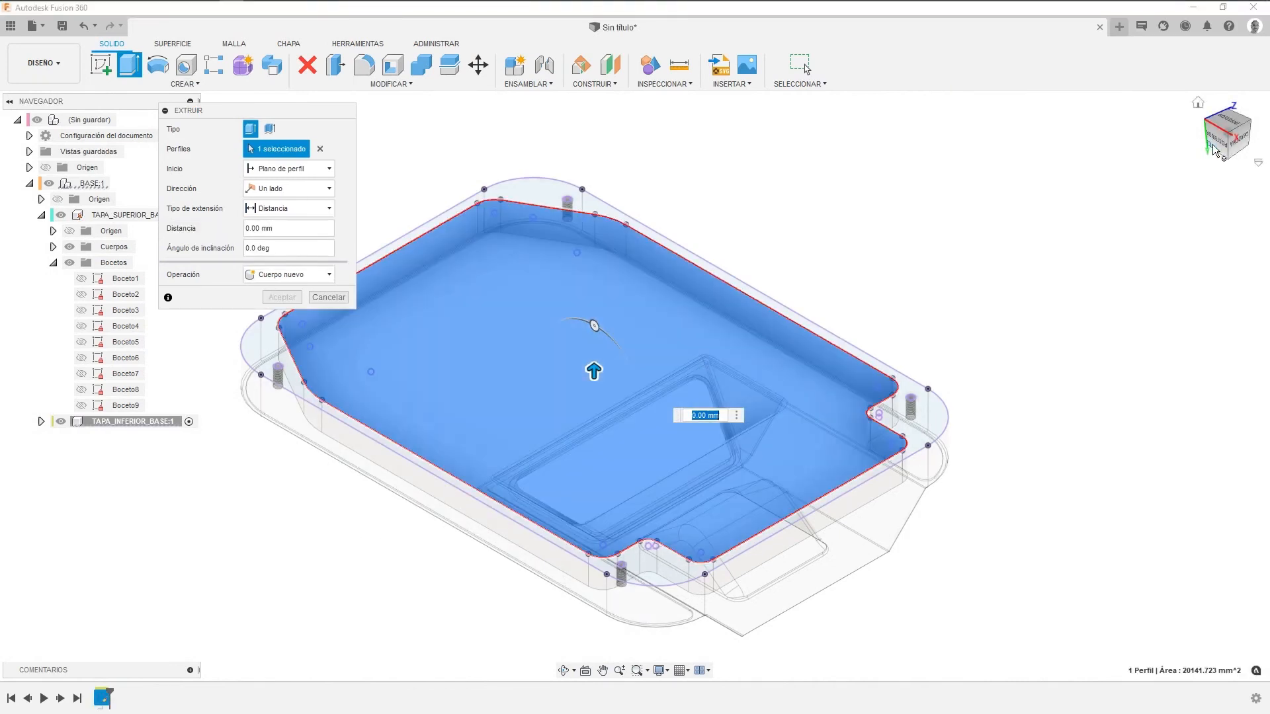
{"action": "left_click", "coordinate": [1214, 152]}
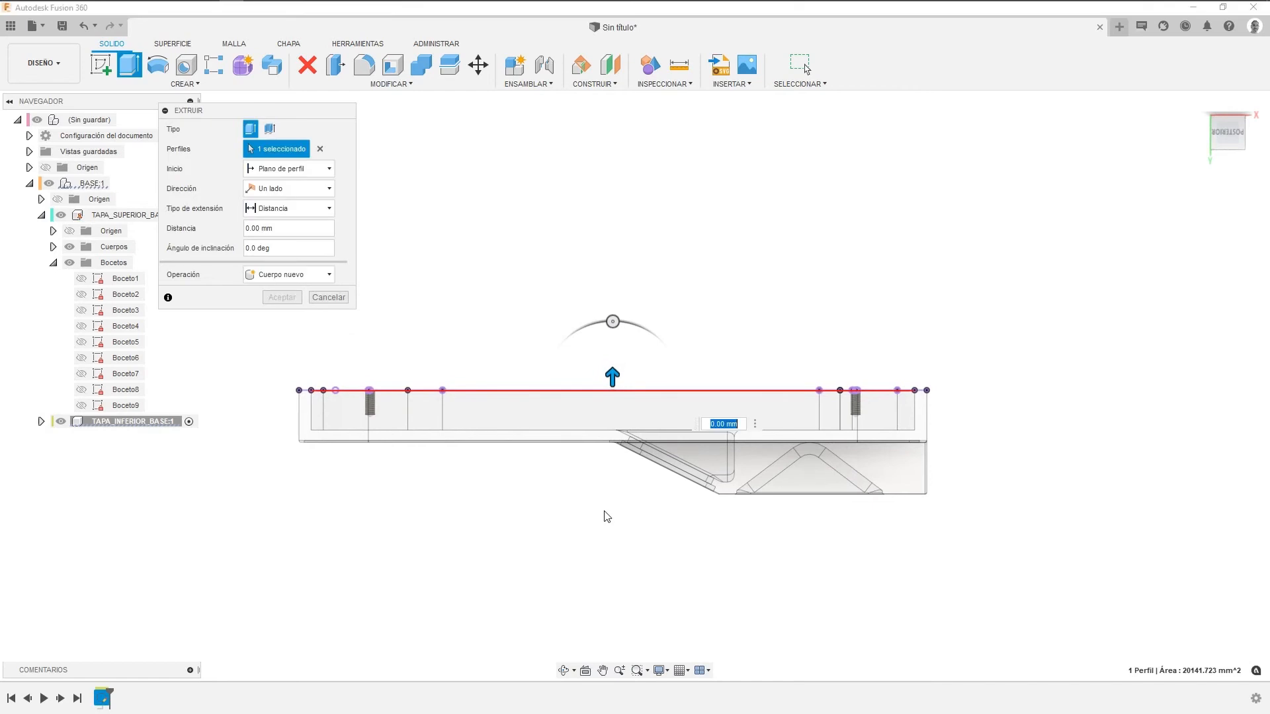
{"action": "left_click_drag", "start_coordinate": [613, 375], "coordinate": [610, 493]}
{"action": "scroll", "coordinate": [610, 495], "scroll_direction": "up", "scroll_amount": 3}
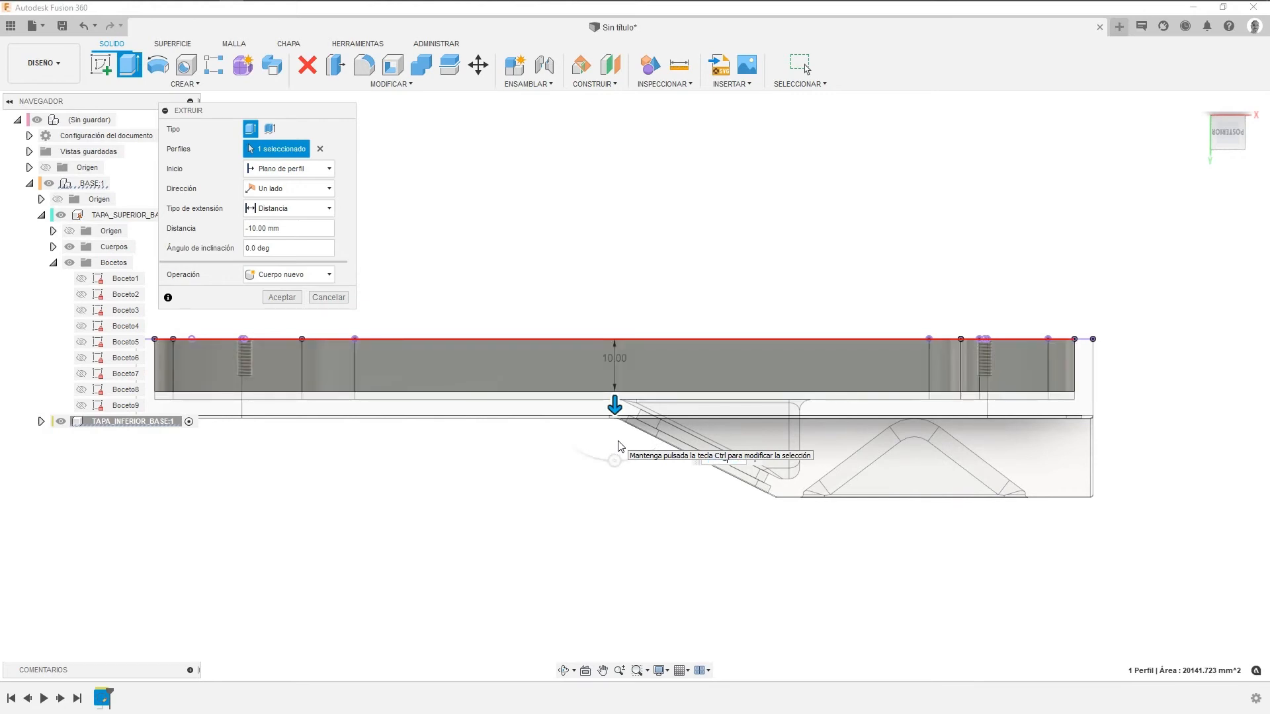
{"action": "type", "text": "-2.2"}
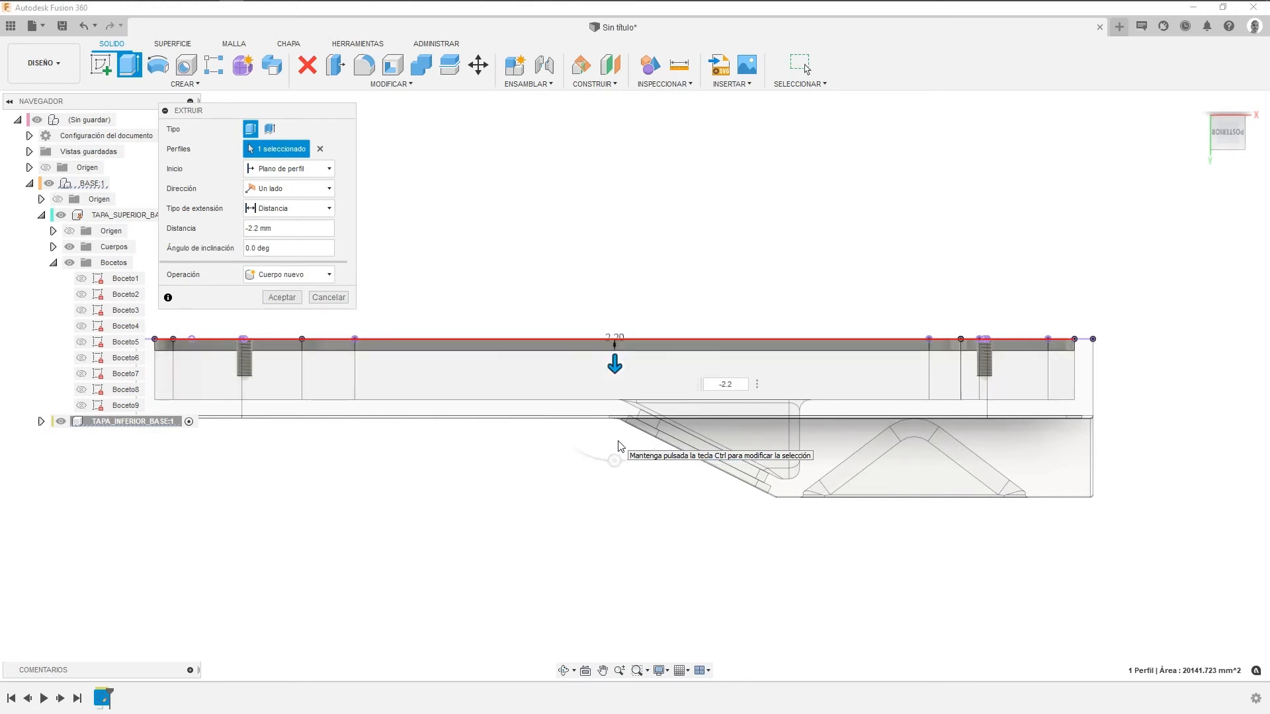
{"action": "left_click", "coordinate": [282, 297]}
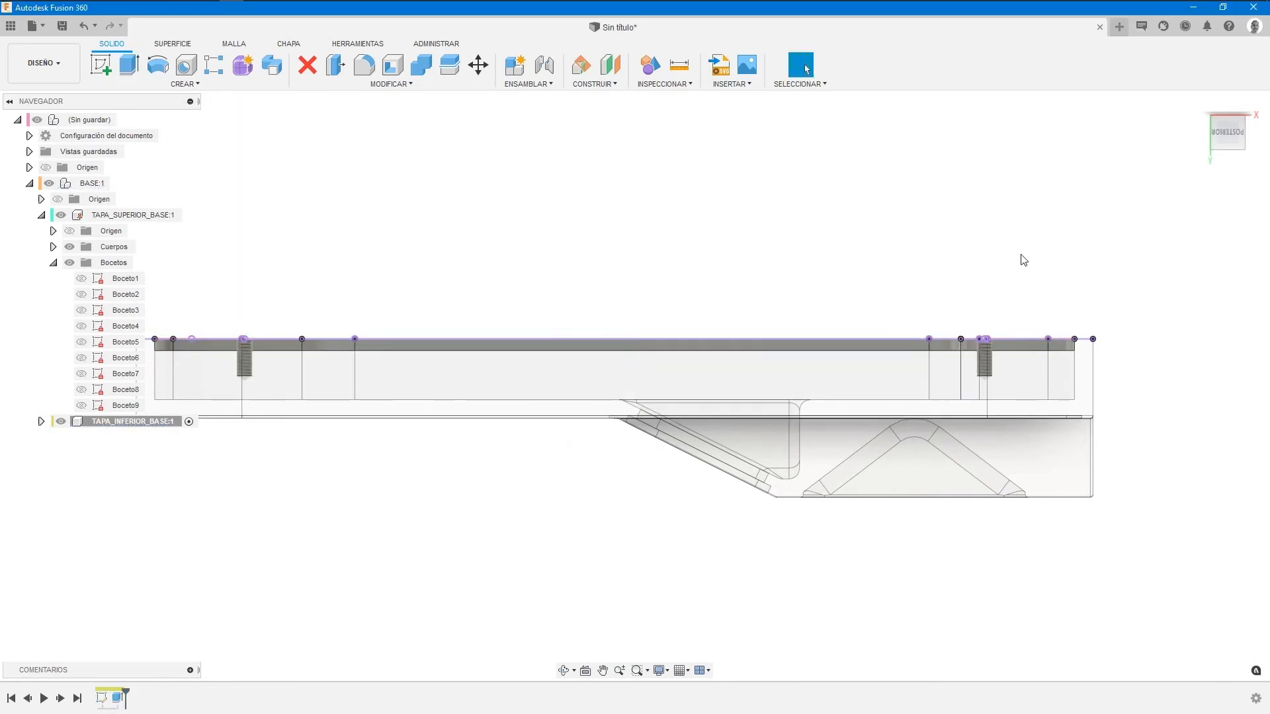
Start a second extrusion with the inner area, the surrounding rim and the two nearest screw-hole circles as profiles.
{"action": "left_click", "coordinate": [129, 66]}
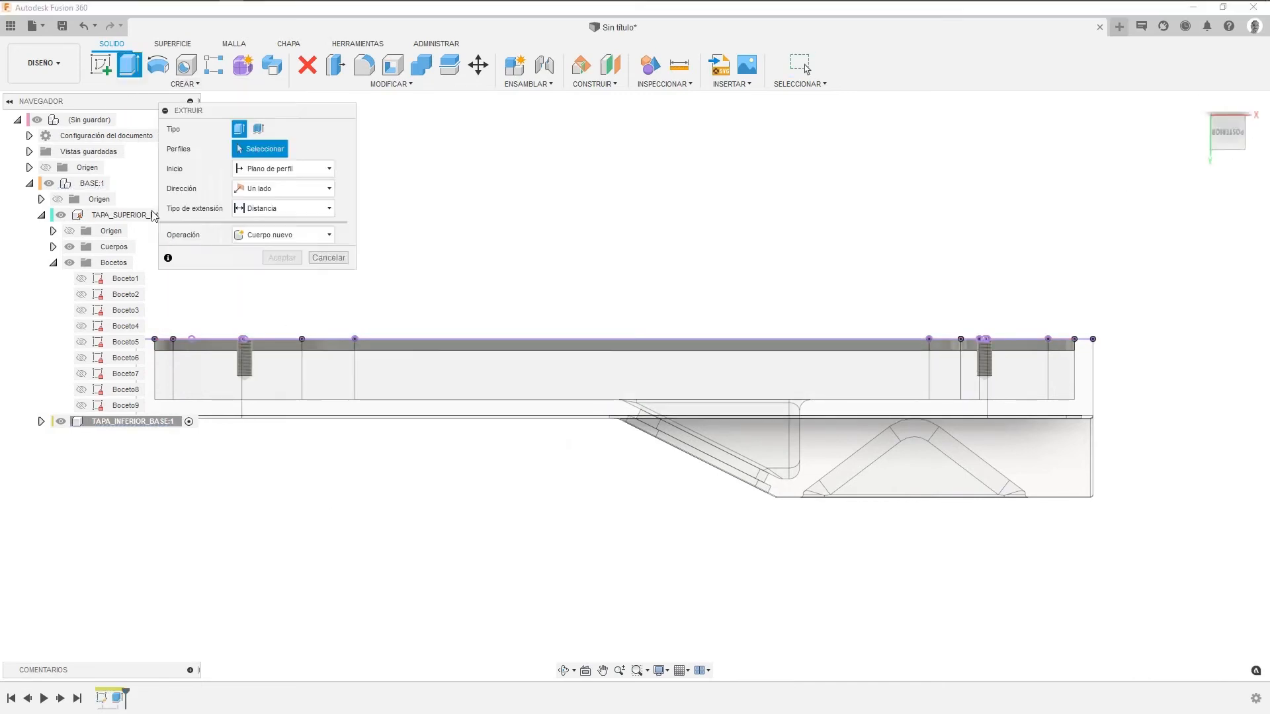
{"action": "left_click", "coordinate": [1245, 125]}
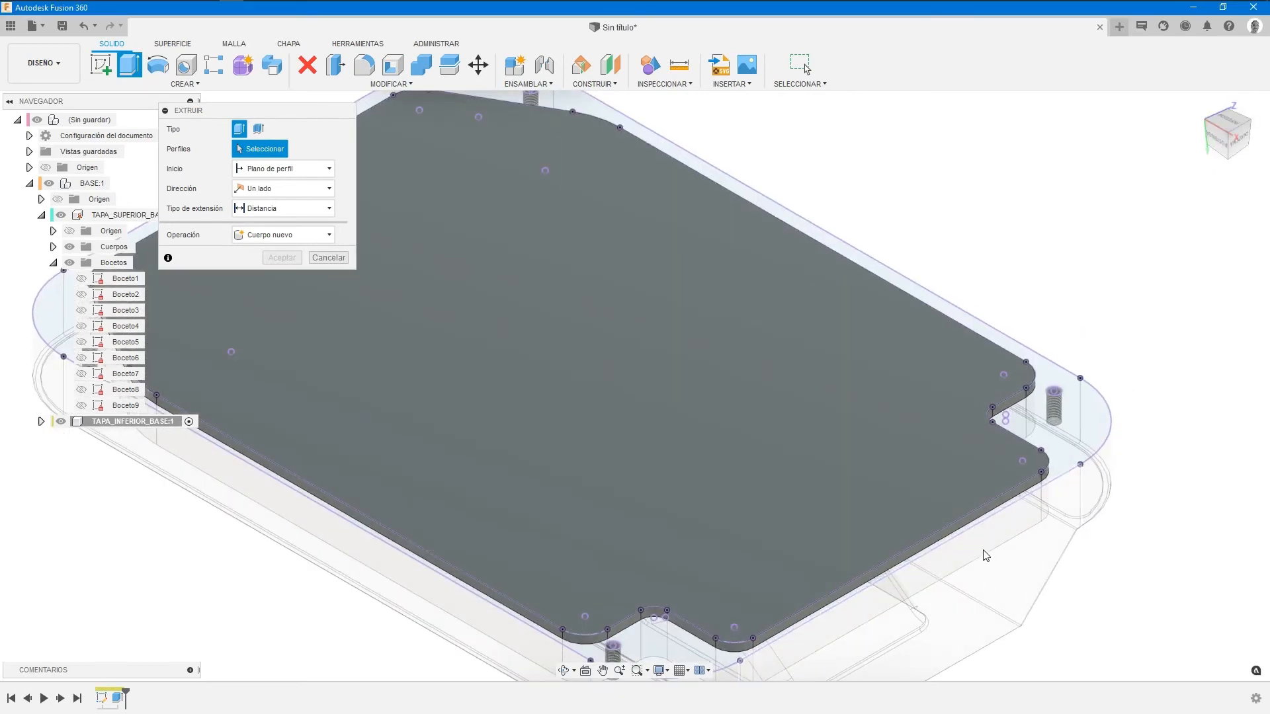
{"action": "middle_click_drag", "start_coordinate": [1047, 453], "coordinate": [971, 441]}
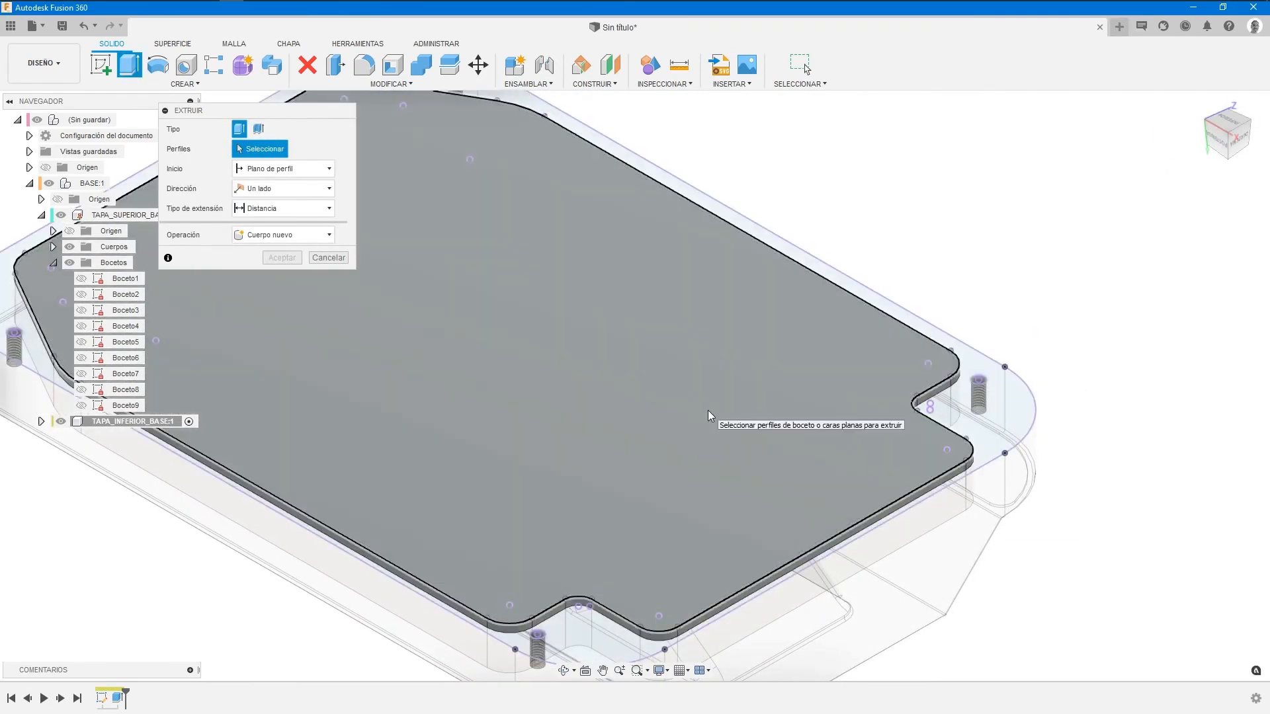
{"action": "left_click", "coordinate": [709, 421]}
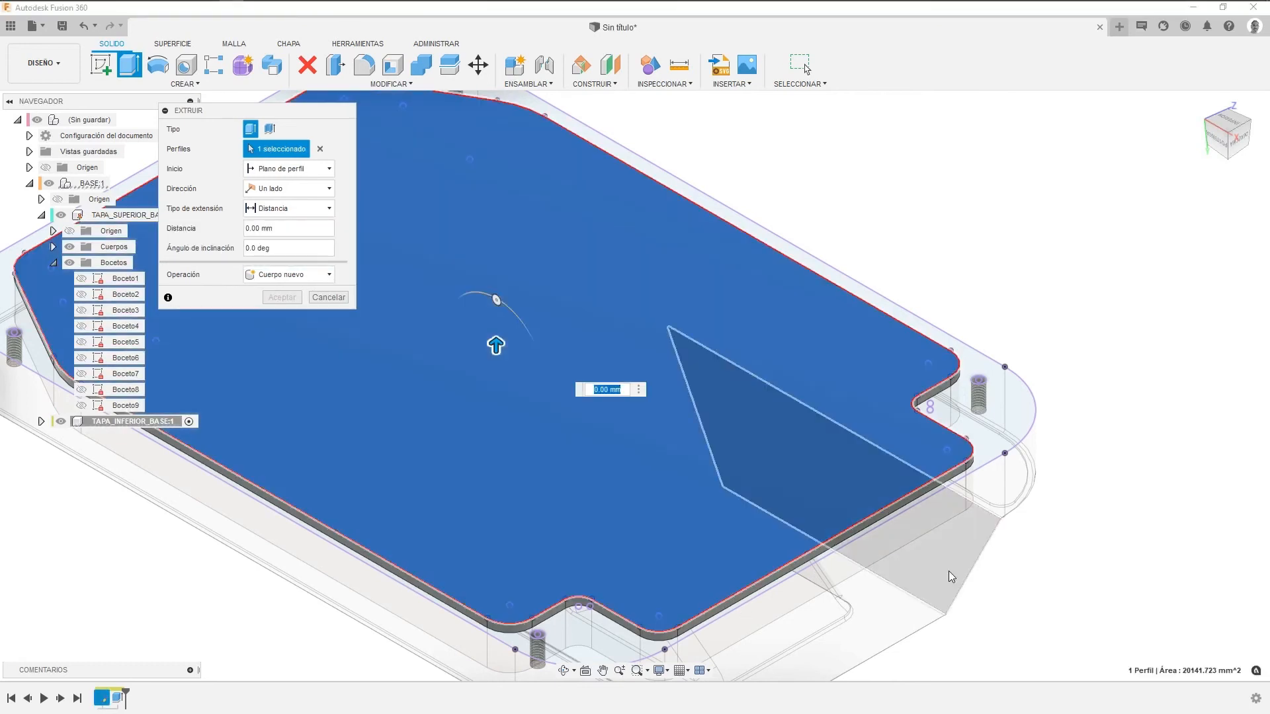
{"action": "left_click", "coordinate": [695, 617]}
{"action": "scroll", "coordinate": [945, 399], "scroll_direction": "up", "scroll_amount": 5}
{"action": "left_click", "coordinate": [1005, 363]}
{"action": "scroll", "coordinate": [604, 550], "scroll_direction": "down", "scroll_amount": 5}
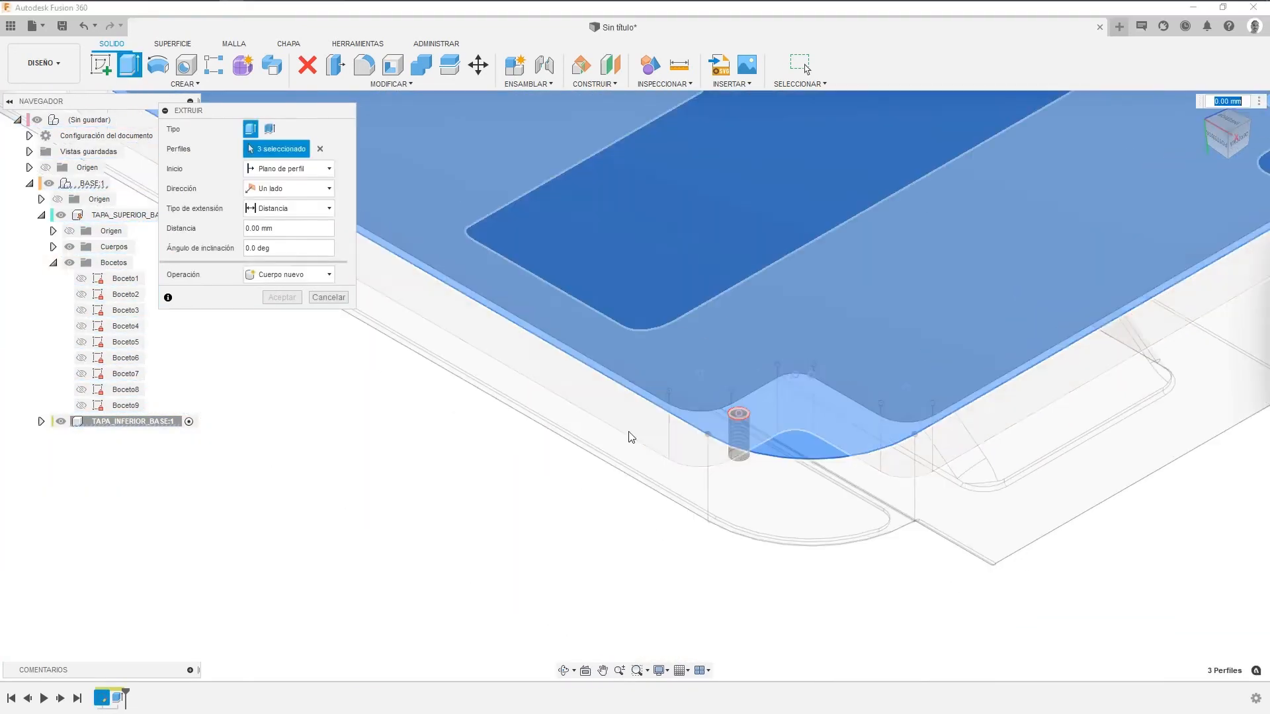
{"action": "scroll", "coordinate": [769, 371], "scroll_direction": "up", "scroll_amount": 5}
{"action": "left_click", "coordinate": [886, 368]}
Add the two remaining corner screw-hole circles to the extrusion's profiles.
{"action": "scroll", "coordinate": [688, 257], "scroll_direction": "down", "scroll_amount": 5}
{"action": "scroll", "coordinate": [688, 256], "scroll_direction": "down", "scroll_amount": 2}
{"action": "middle_click_drag", "start_coordinate": [562, 160], "coordinate": [784, 388]}
{"action": "middle_click_drag", "start_coordinate": [592, 334], "coordinate": [701, 388]}
{"action": "scroll", "coordinate": [672, 402], "scroll_direction": "up", "scroll_amount": 5}
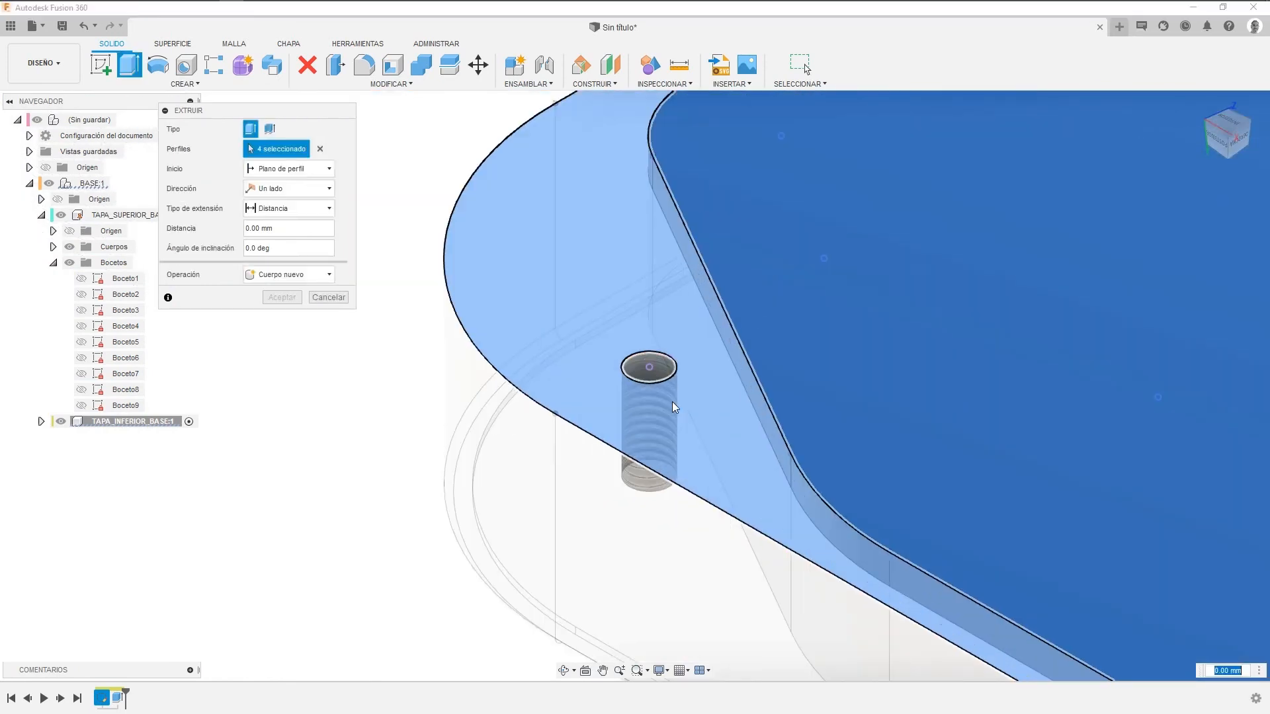
{"action": "left_click", "coordinate": [657, 362]}
{"action": "scroll", "coordinate": [656, 358], "scroll_direction": "down", "scroll_amount": 3}
{"action": "middle_click_drag", "start_coordinate": [923, 235], "coordinate": [582, 560]}
{"action": "middle_click_drag", "start_coordinate": [953, 374], "coordinate": [390, 598]}
{"action": "scroll", "coordinate": [813, 390], "scroll_direction": "up", "scroll_amount": 3}
{"action": "left_click_drag", "start_coordinate": [744, 149], "coordinate": [977, 355]}
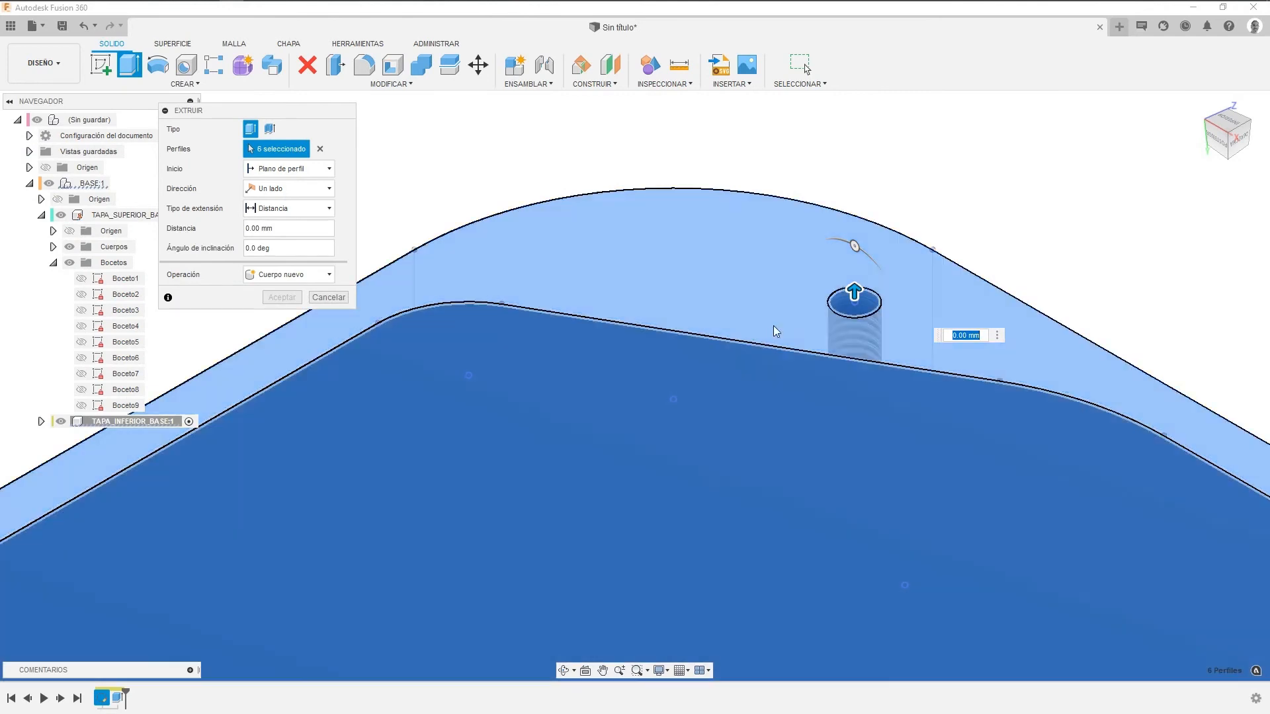
Extrude the six selected profiles 4.5 mm away from the top cover, joined to the existing body.
{"action": "left_click_drag", "start_coordinate": [854, 290], "coordinate": [851, 232]}
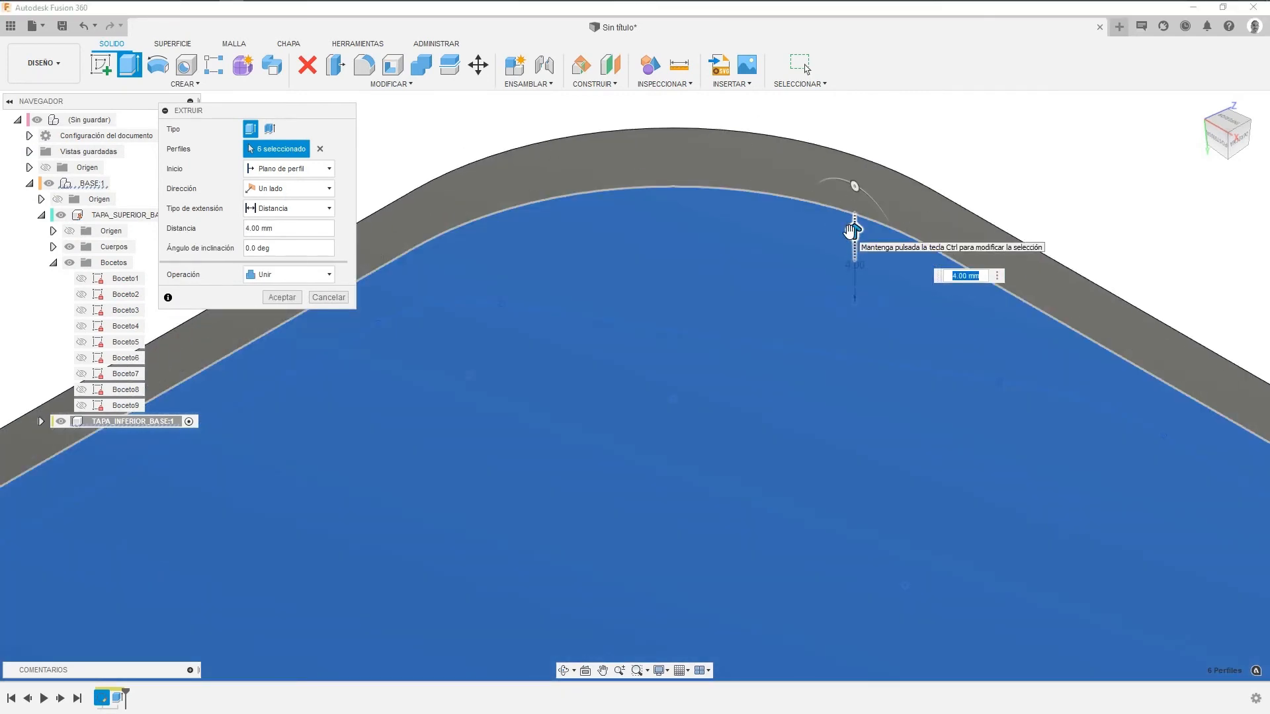
{"action": "type", "text": "4.5"}
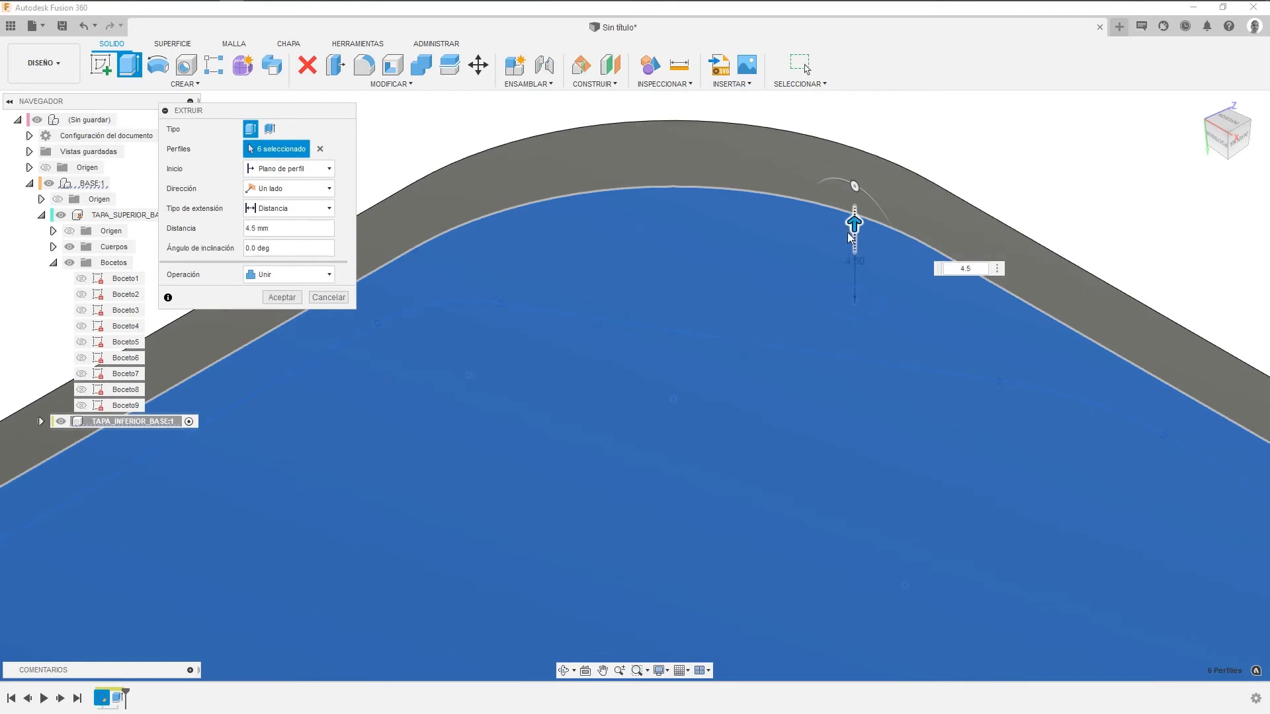
{"action": "left_click", "coordinate": [286, 297]}
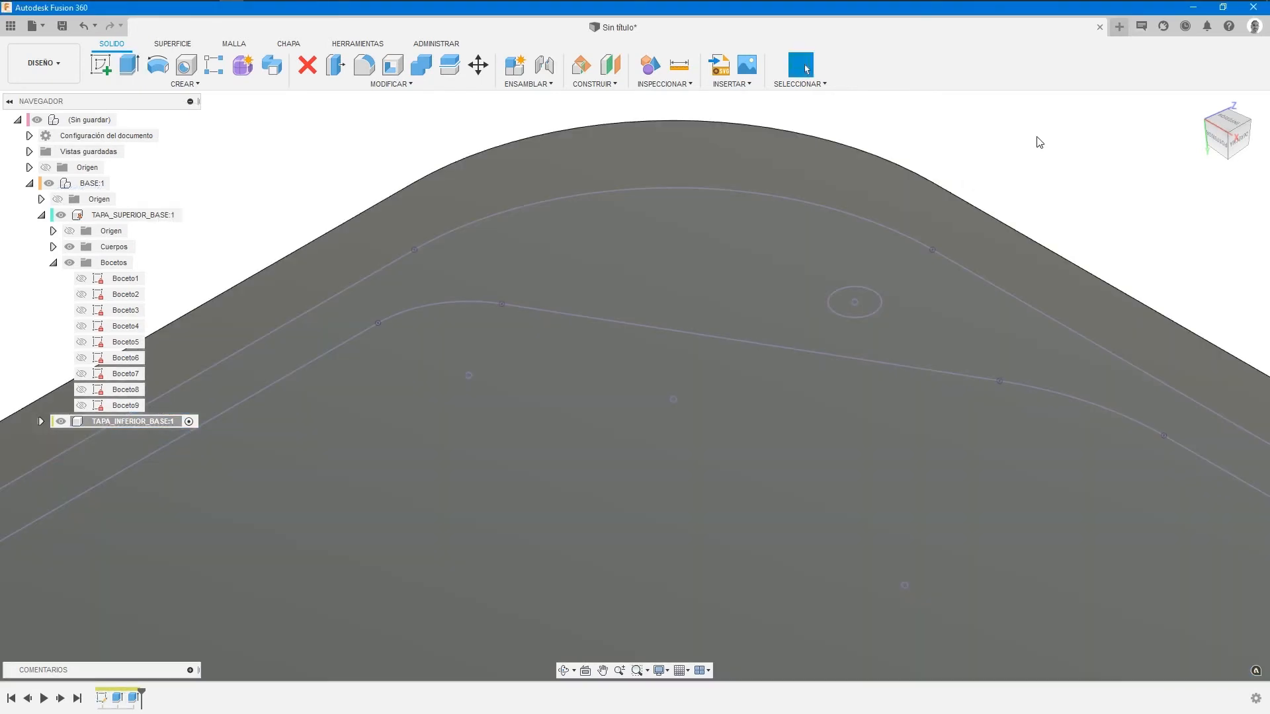
Fillet the upper edge loop of the bottom cover's raised inner step with a 0.5 mm radius.
{"action": "left_click", "coordinate": [1198, 108]}
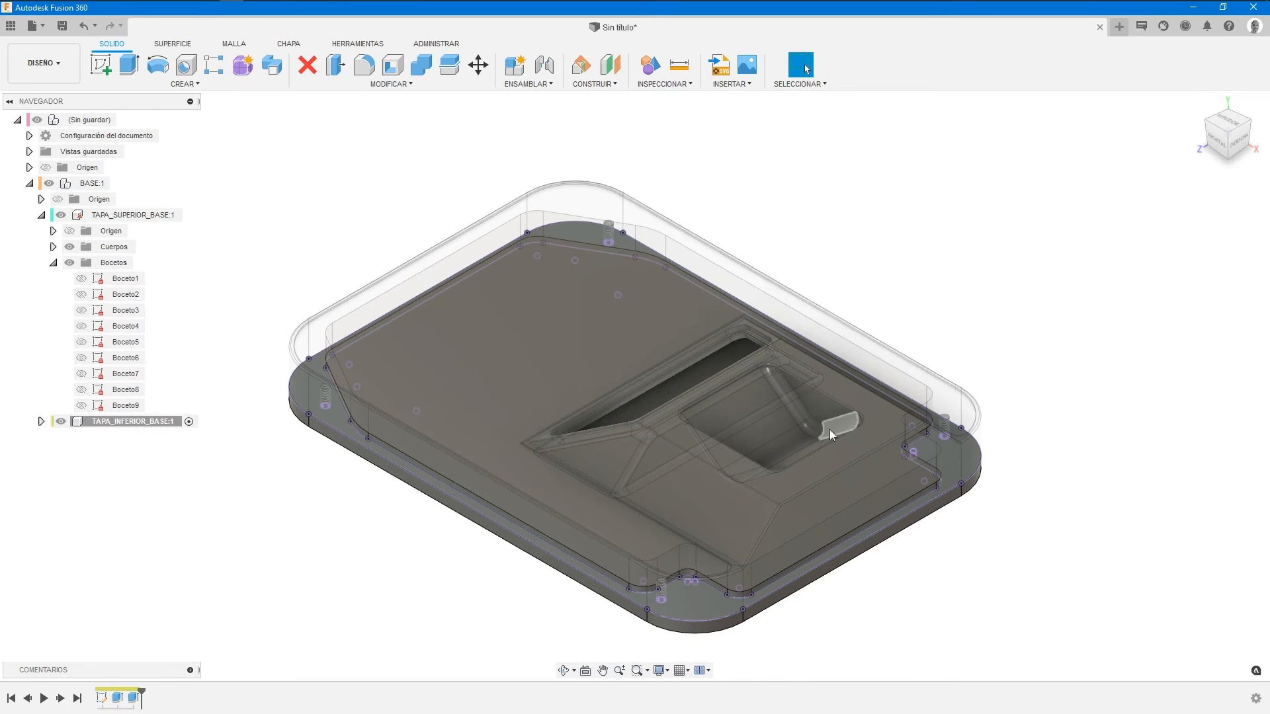
{"action": "scroll", "coordinate": [533, 612], "scroll_direction": "up", "scroll_amount": 3}
{"action": "middle_click_drag", "start_coordinate": [357, 596], "coordinate": [522, 514]}
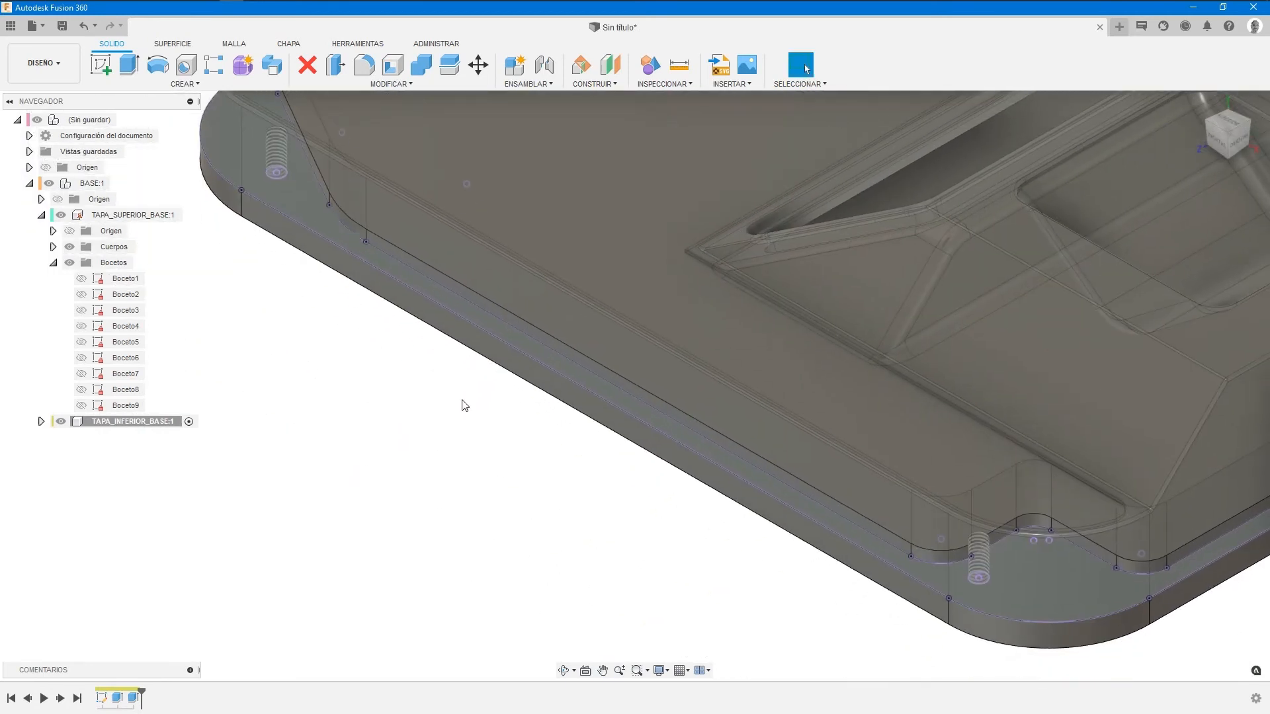
{"action": "left_click", "coordinate": [364, 64]}
{"action": "scroll", "coordinate": [408, 403], "scroll_direction": "up", "scroll_amount": 4}
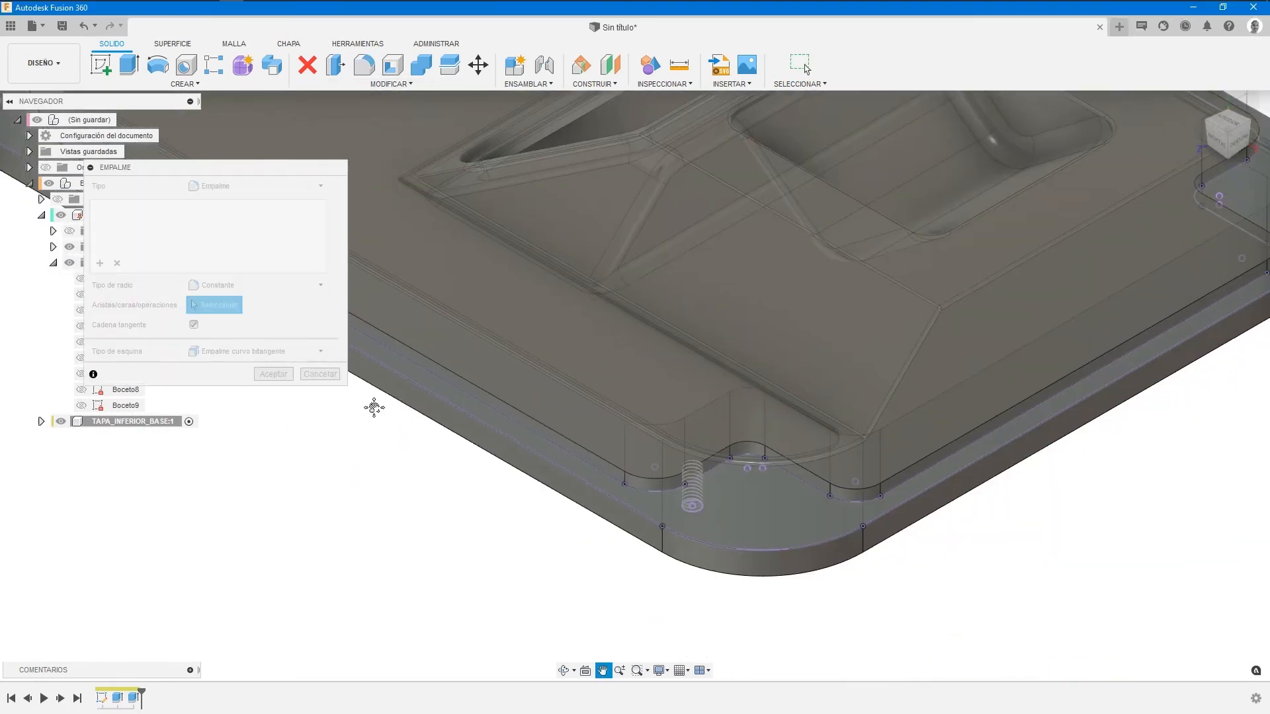
{"action": "scroll", "coordinate": [658, 490], "scroll_direction": "up", "scroll_amount": 2}
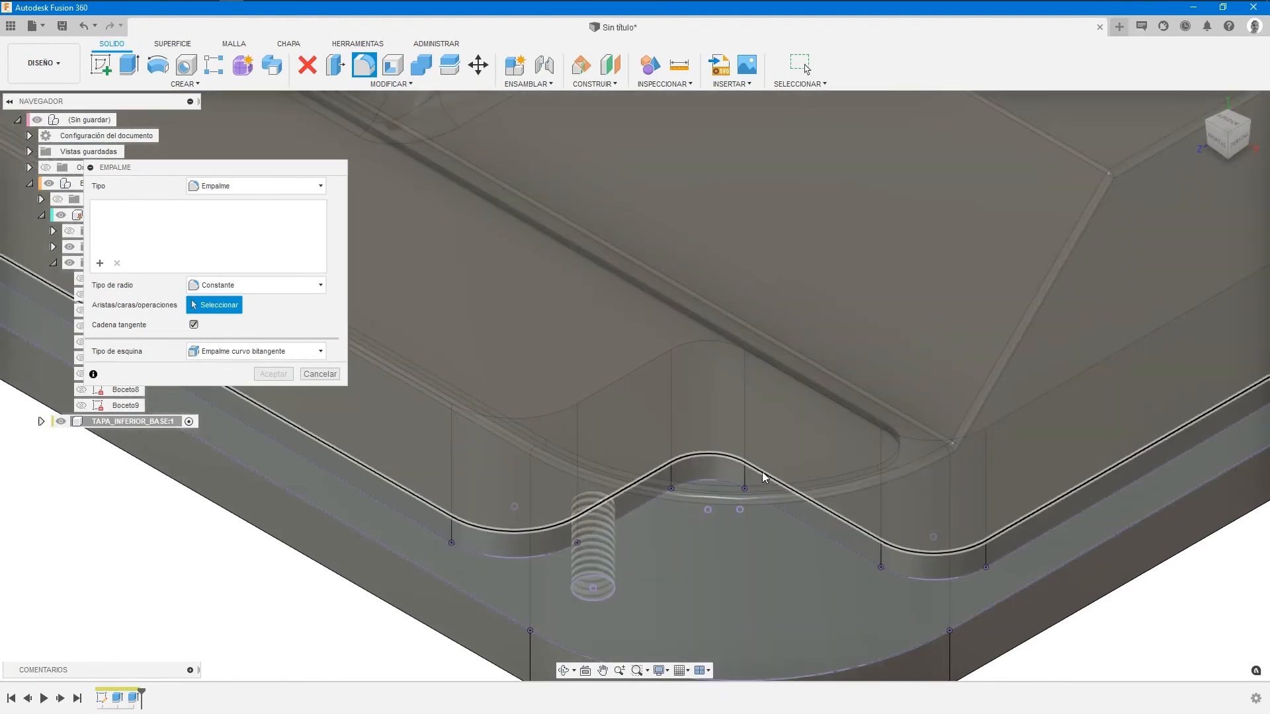
{"action": "left_click", "coordinate": [757, 471]}
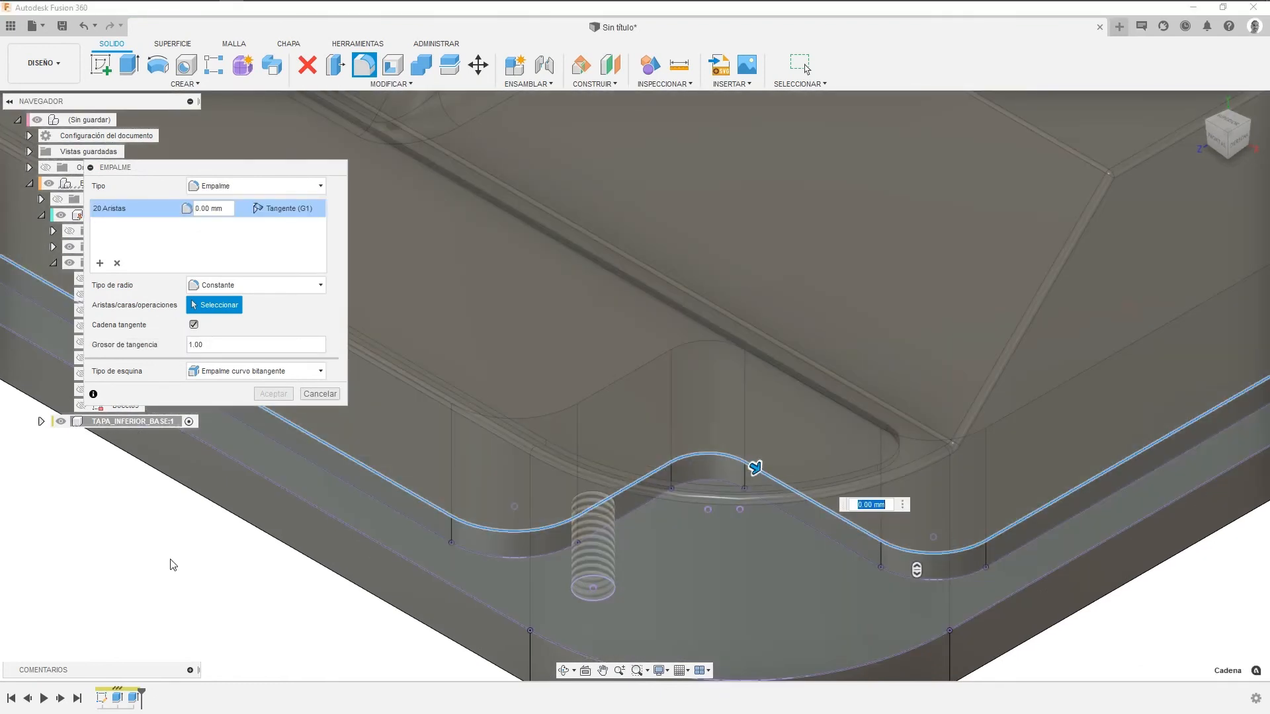
{"action": "type", "text": ".5"}
{"action": "key", "text": "Return"}
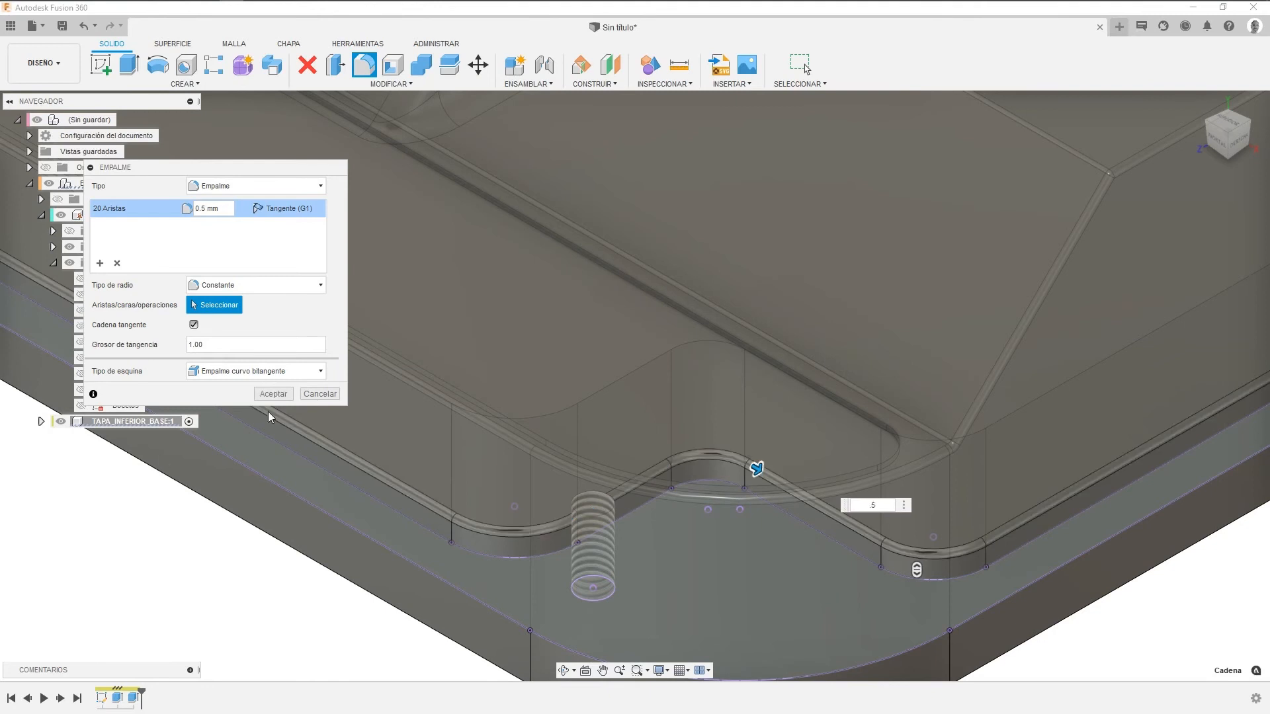
{"action": "left_click", "coordinate": [273, 394]}
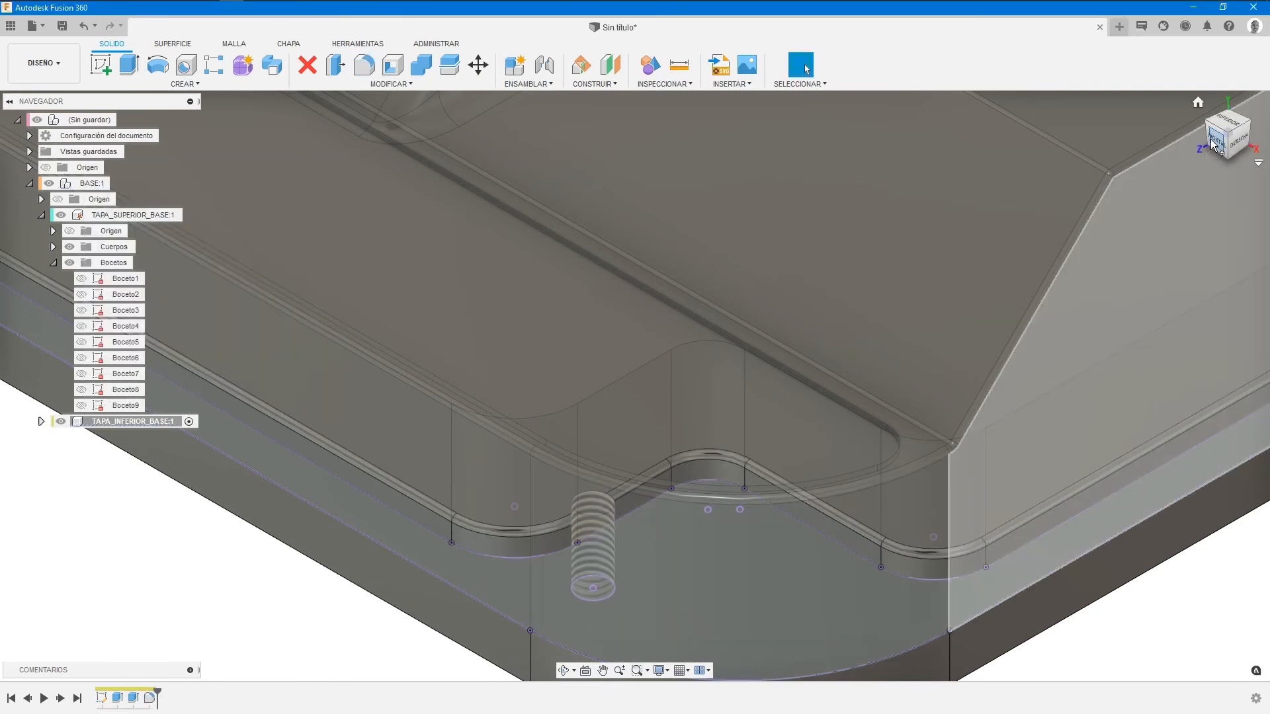
Start a sketch on the bottom cover's flat underside face.
{"action": "left_click", "coordinate": [1216, 141]}
{"action": "left_click", "coordinate": [1227, 162]}
{"action": "middle_click_drag", "start_coordinate": [710, 371], "coordinate": [797, 272]}
{"action": "middle_click_drag", "start_coordinate": [725, 333], "coordinate": [609, 388]}
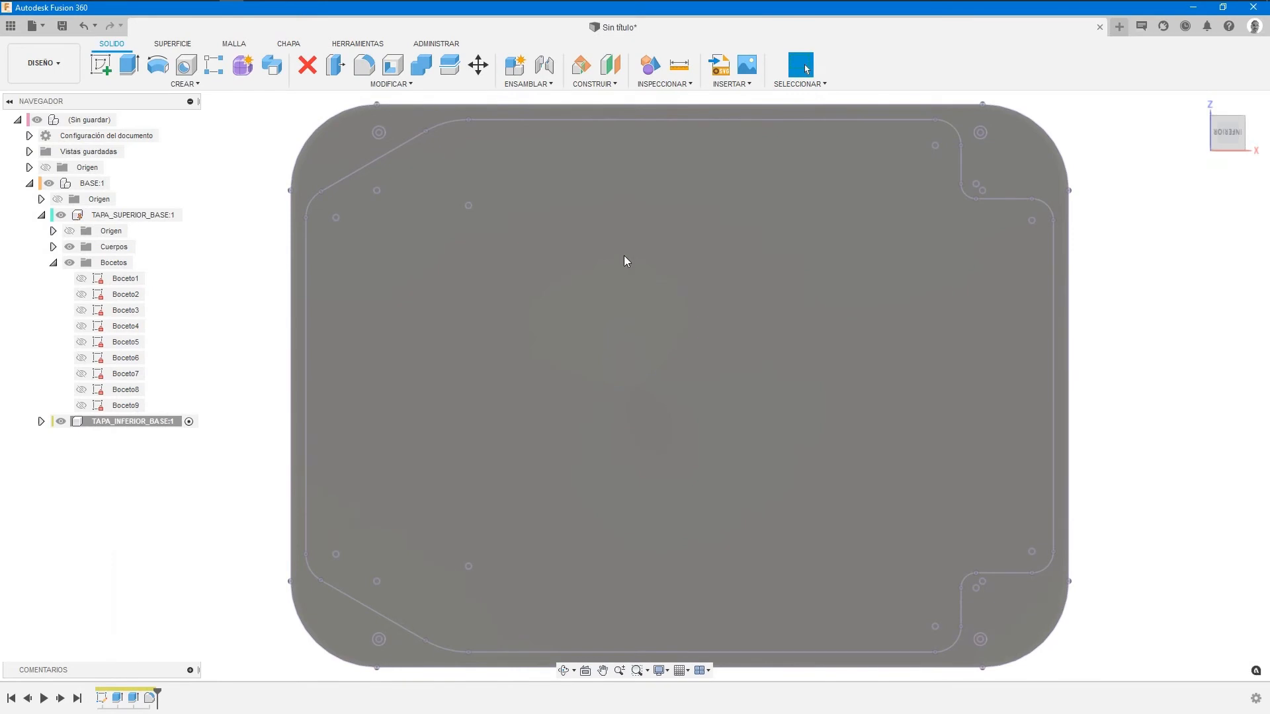
{"action": "left_click", "coordinate": [526, 553]}
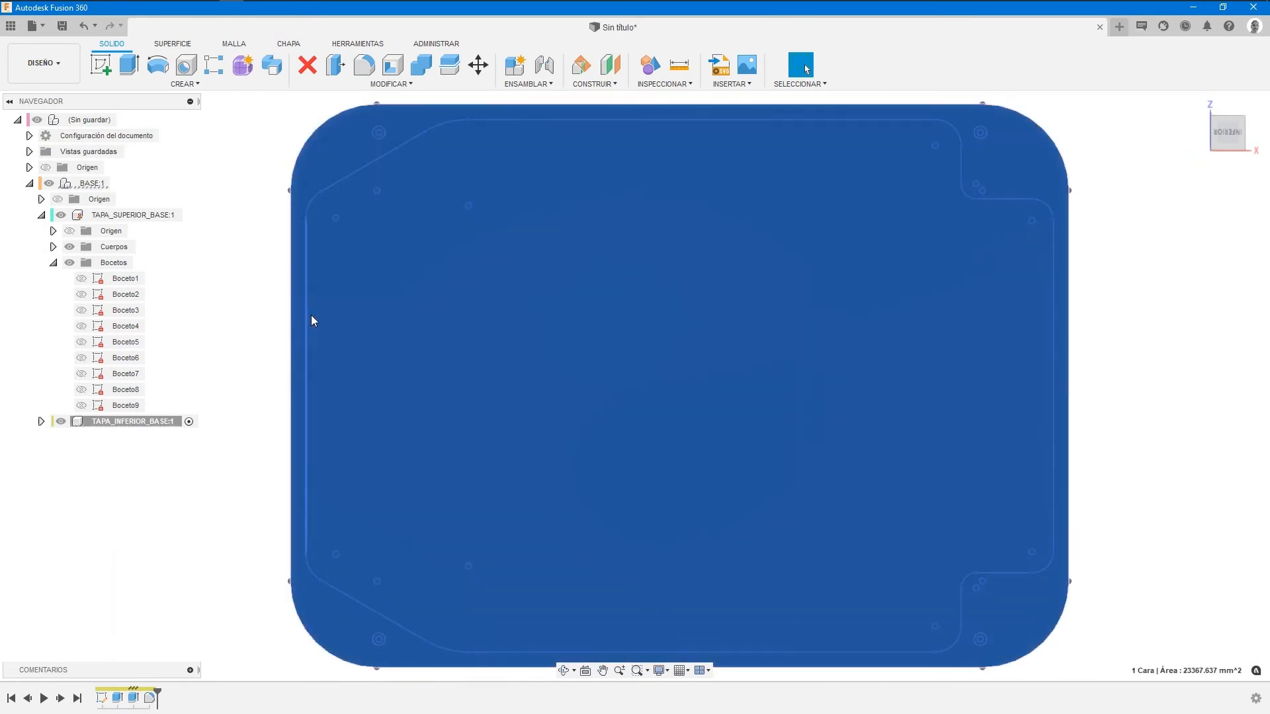
{"action": "right_click", "coordinate": [236, 292]}
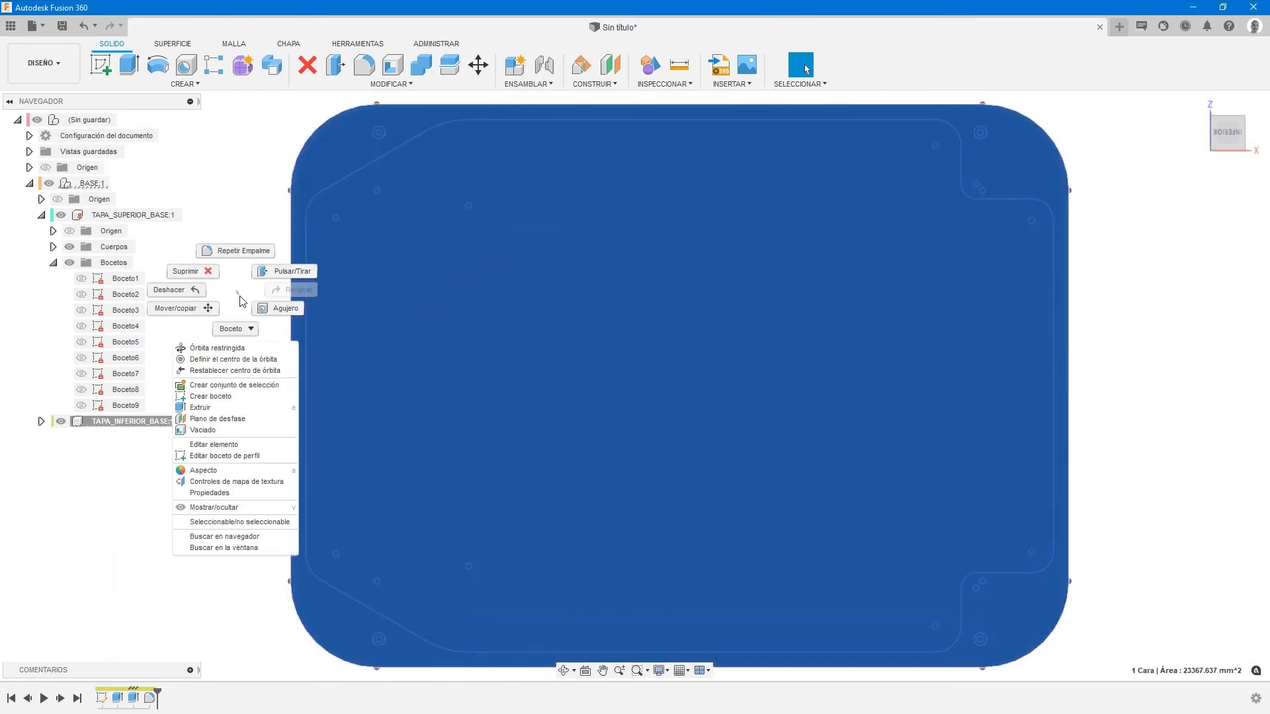
{"action": "left_click", "coordinate": [215, 397]}
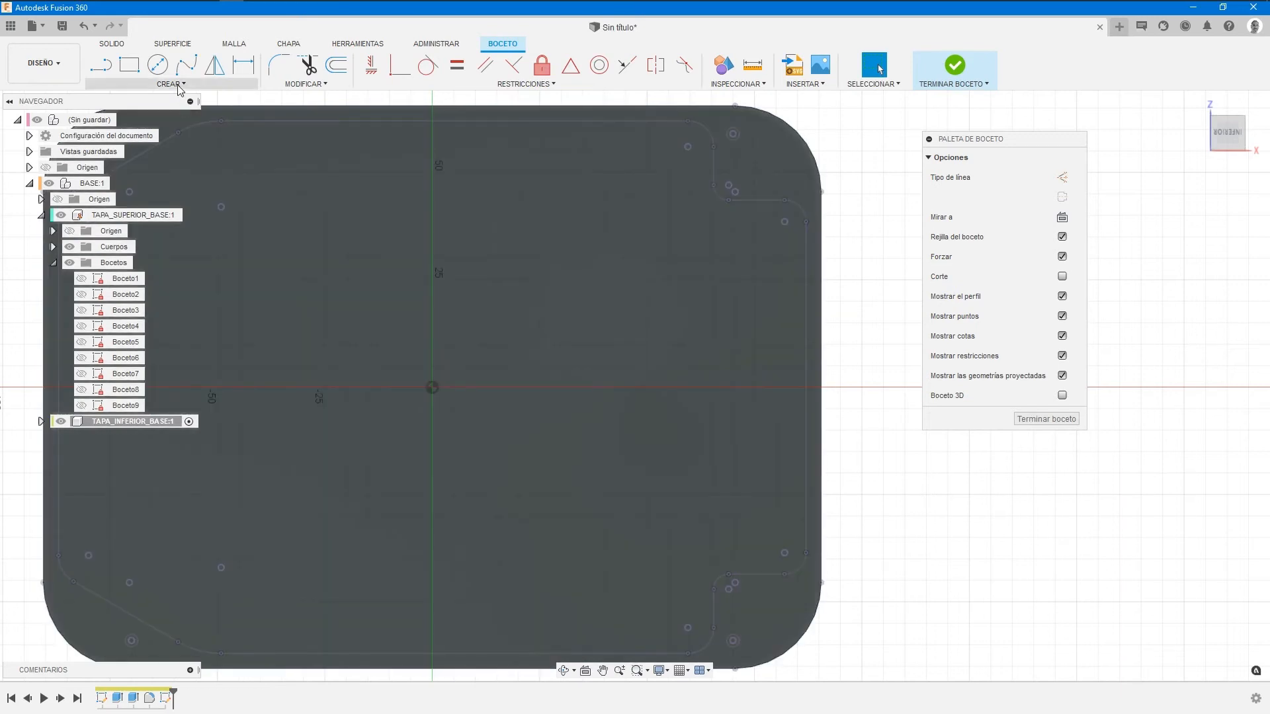
Sketch a long, narrow vertical center-to-center slot beside the origin, on its positive X side.
{"action": "left_click", "coordinate": [171, 84]}
{"action": "mouse_move", "coordinate": [150, 188]}
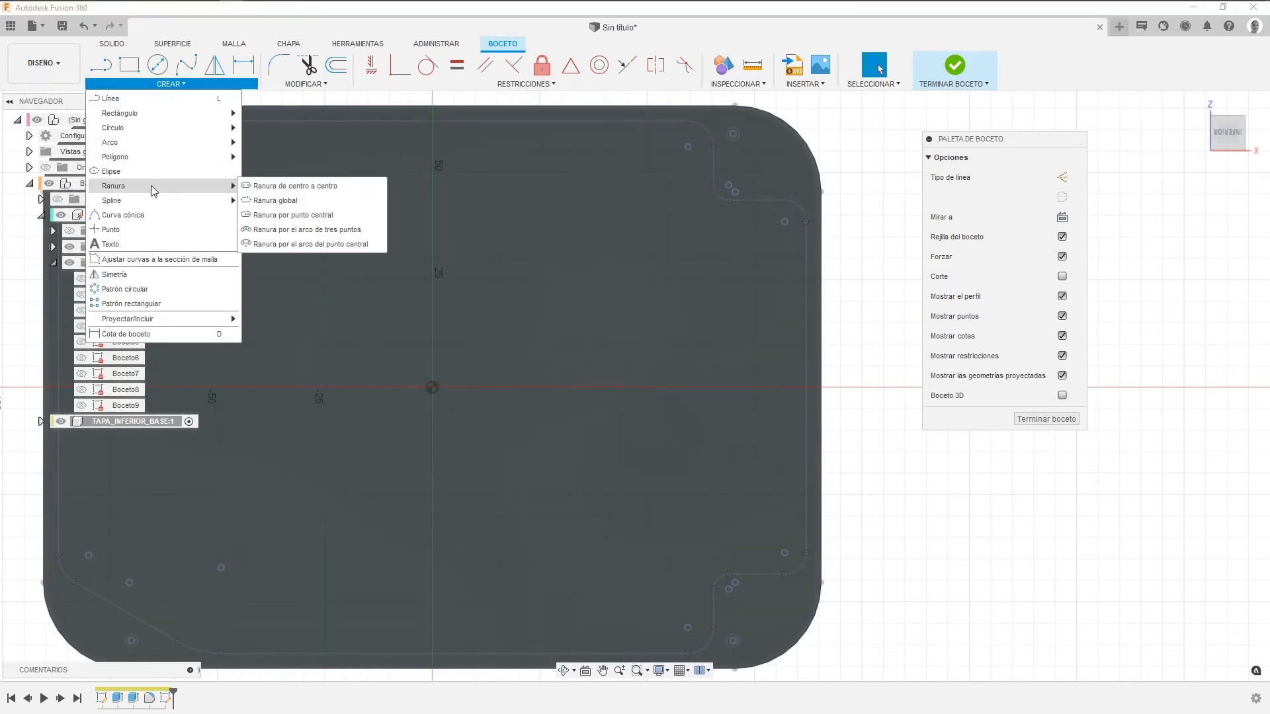
{"action": "left_click", "coordinate": [295, 186]}
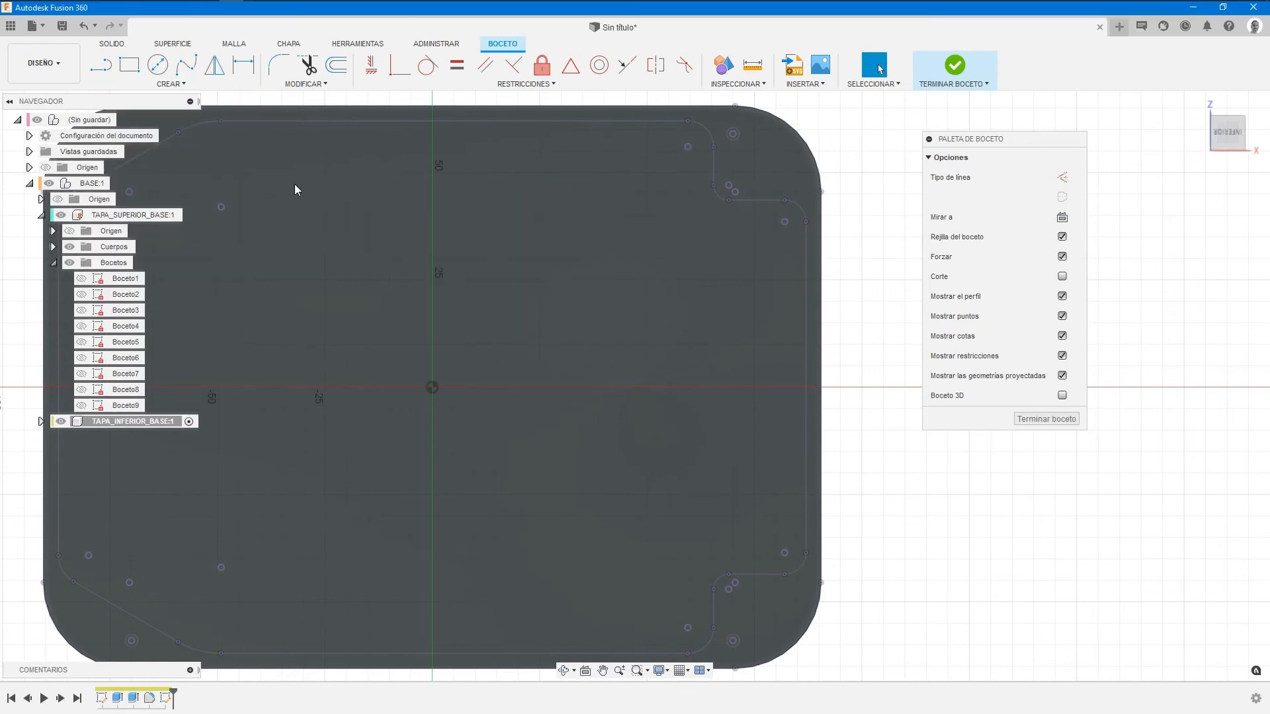
{"action": "left_click", "coordinate": [589, 249]}
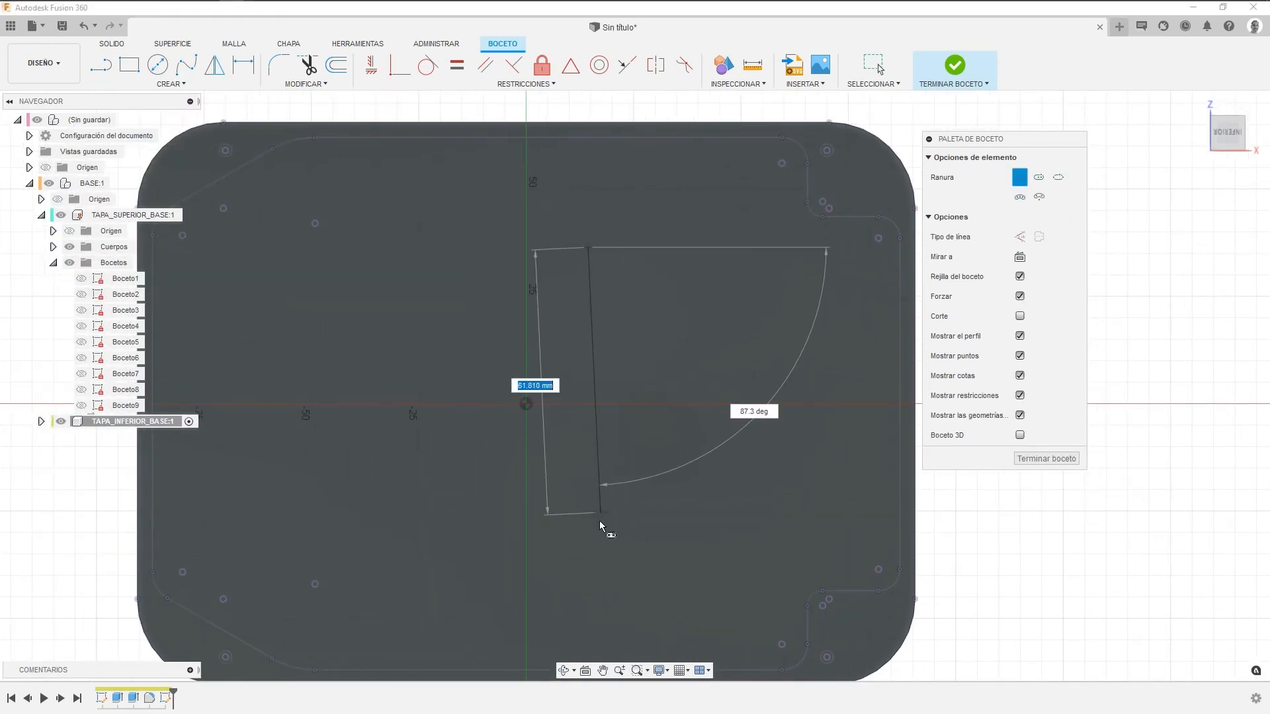
{"action": "left_click", "coordinate": [589, 570]}
{"action": "left_click", "coordinate": [575, 537]}
{"action": "mouse_move", "coordinate": [689, 406]}
{"action": "middle_mouse_down"}
{"action": "mouse_move", "coordinate": [729, 400]}
{"action": "mouse_move", "coordinate": [600, 394]}
{"action": "middle_mouse_up"}
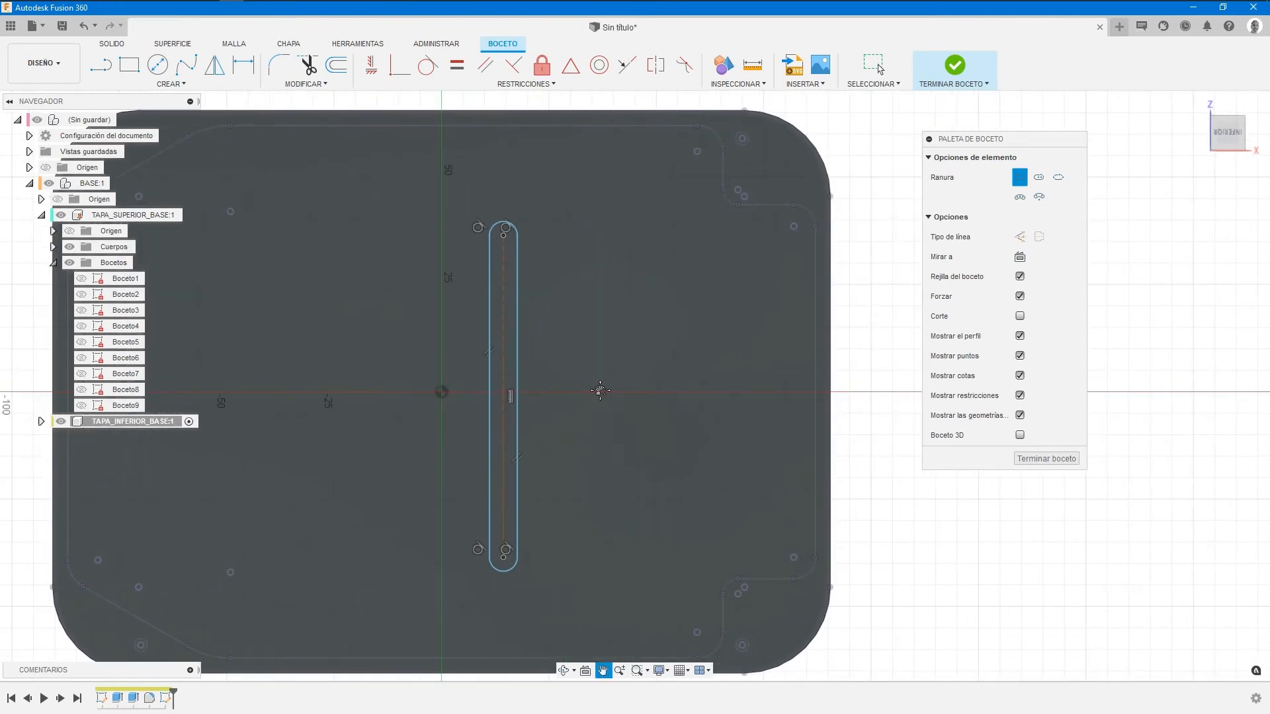
{"action": "key", "text": "Escape"}
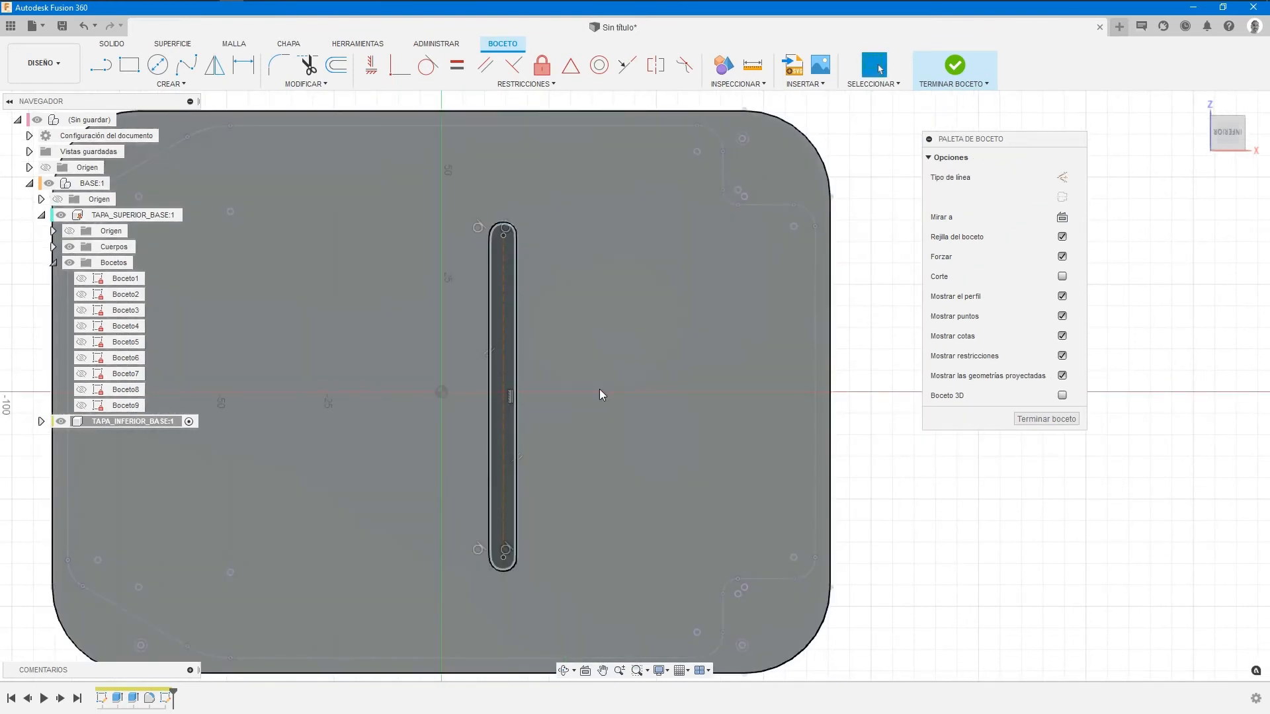
Draw a center rectangle from the origin, enclosing the slot and reaching close to the cover's outer edges.
{"action": "key", "text": "r"}
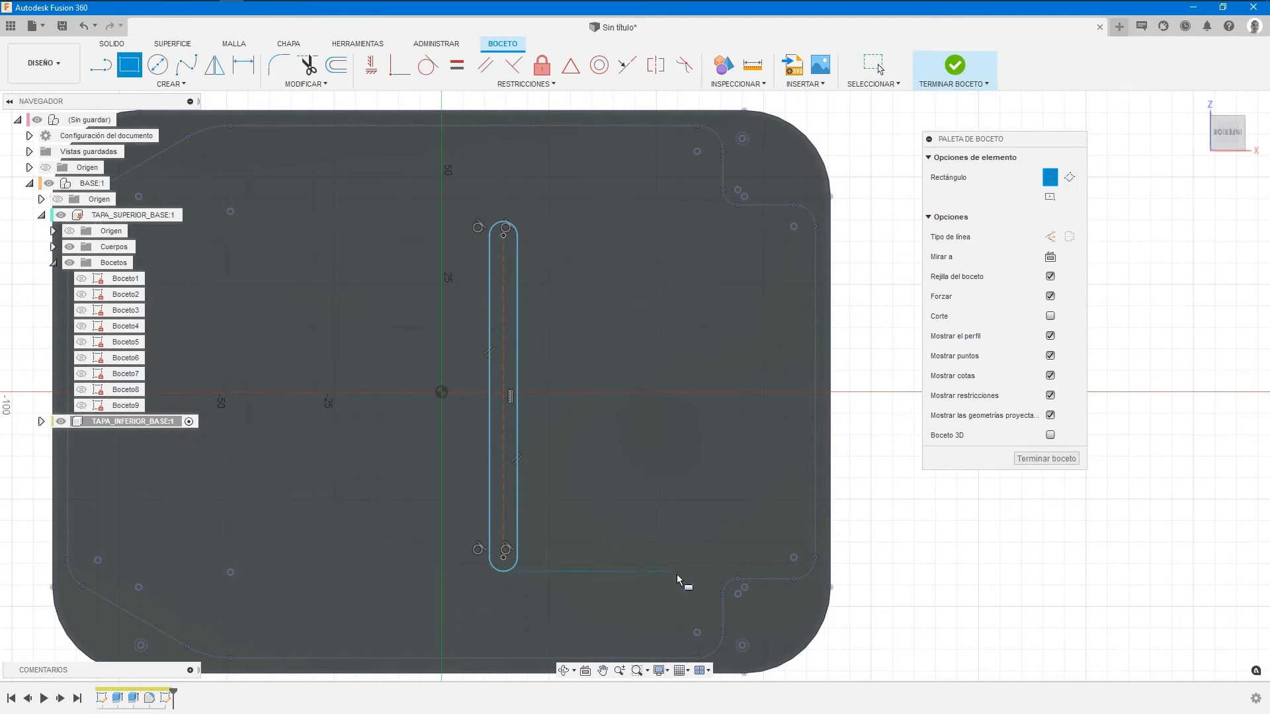
{"action": "left_click", "coordinate": [1049, 197]}
{"action": "middle_click_drag", "start_coordinate": [557, 452], "coordinate": [713, 438]}
{"action": "left_click", "coordinate": [598, 377]}
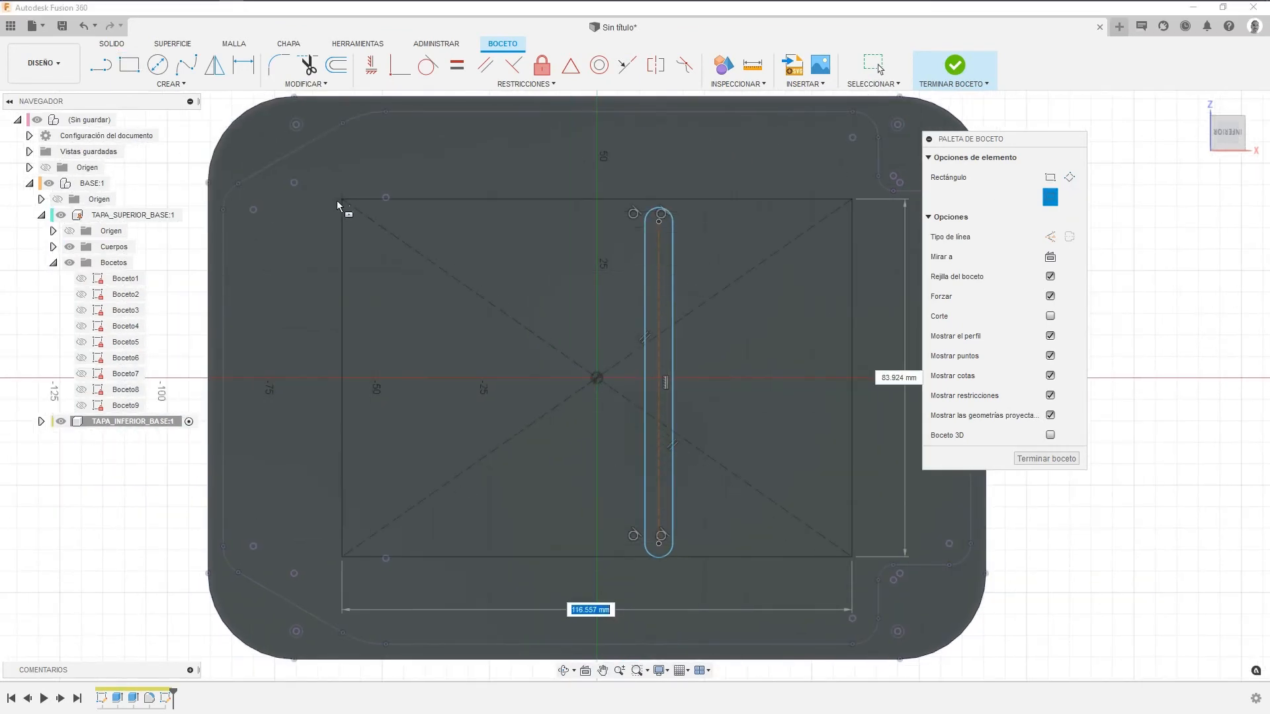
{"action": "left_click", "coordinate": [247, 158]}
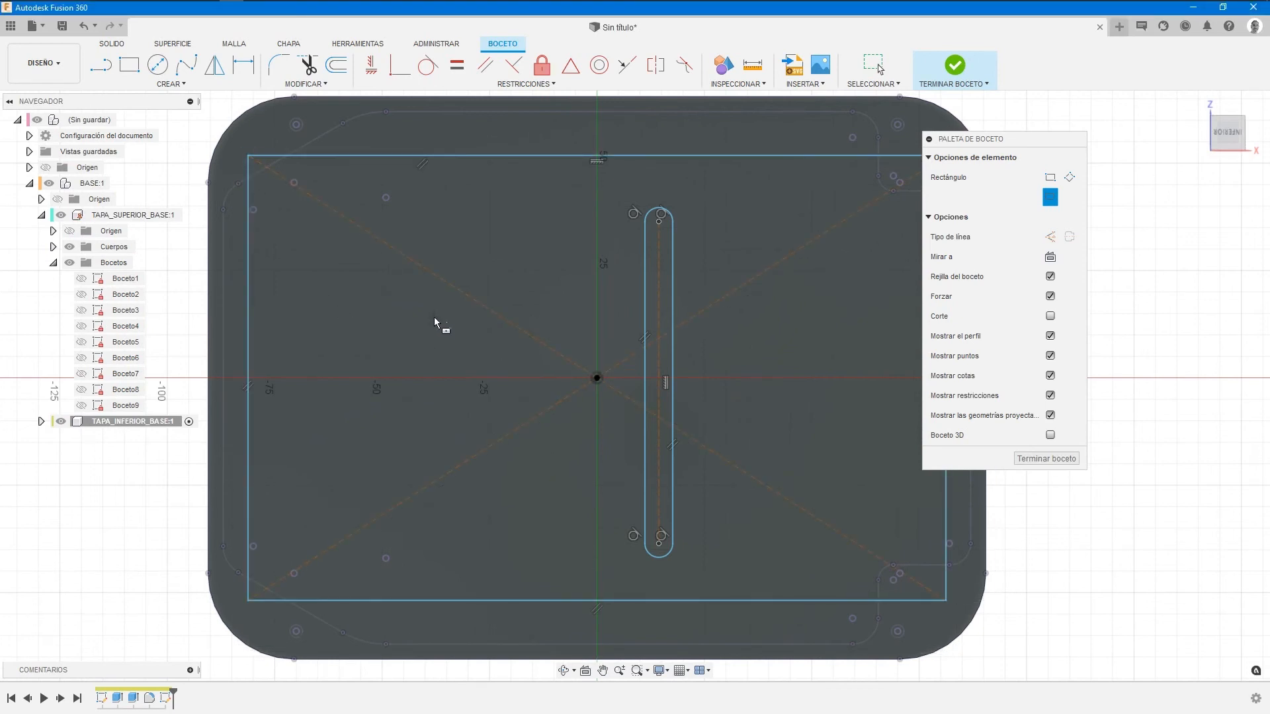
Start projecting geometry into the sketch, picking the two screw-hole center points at the cover's upper corners.
{"action": "key", "text": "Escape"}
{"action": "key", "text": "p"}
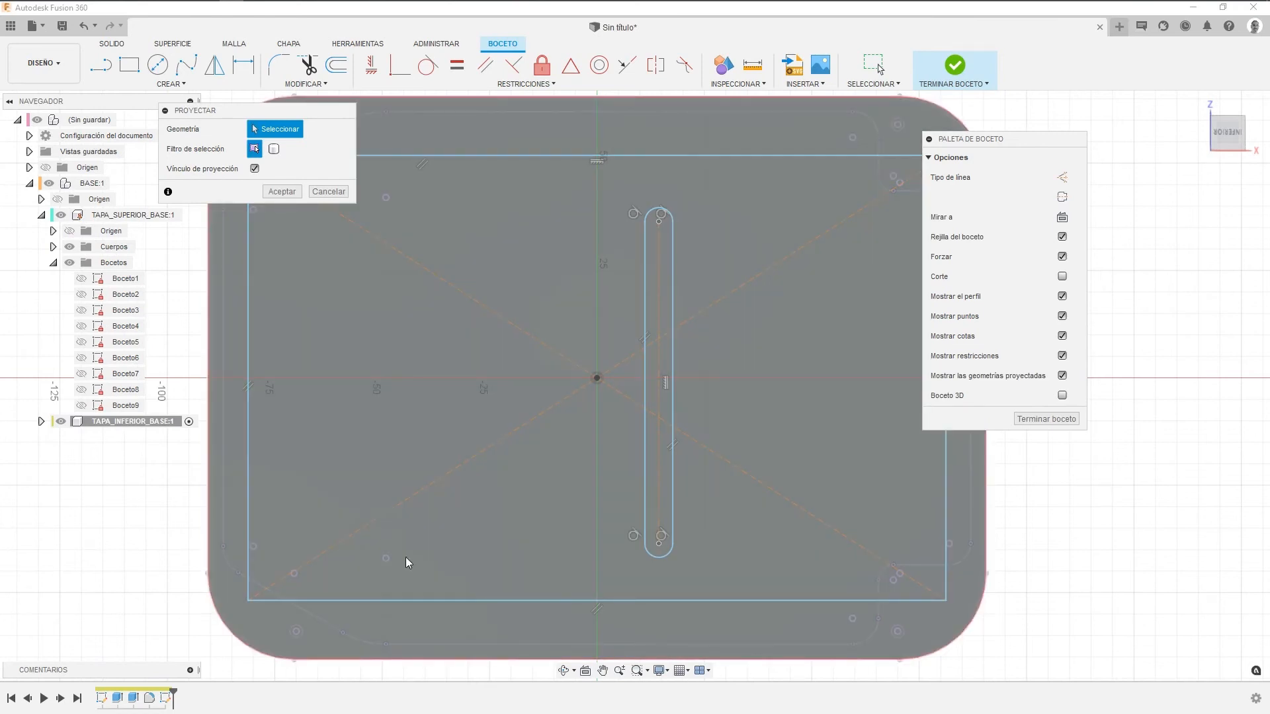
{"action": "mouse_move", "coordinate": [708, 224]}
{"action": "middle_mouse_down"}
{"action": "mouse_move", "coordinate": [536, 295]}
{"action": "mouse_move", "coordinate": [533, 375]}
{"action": "middle_mouse_up"}
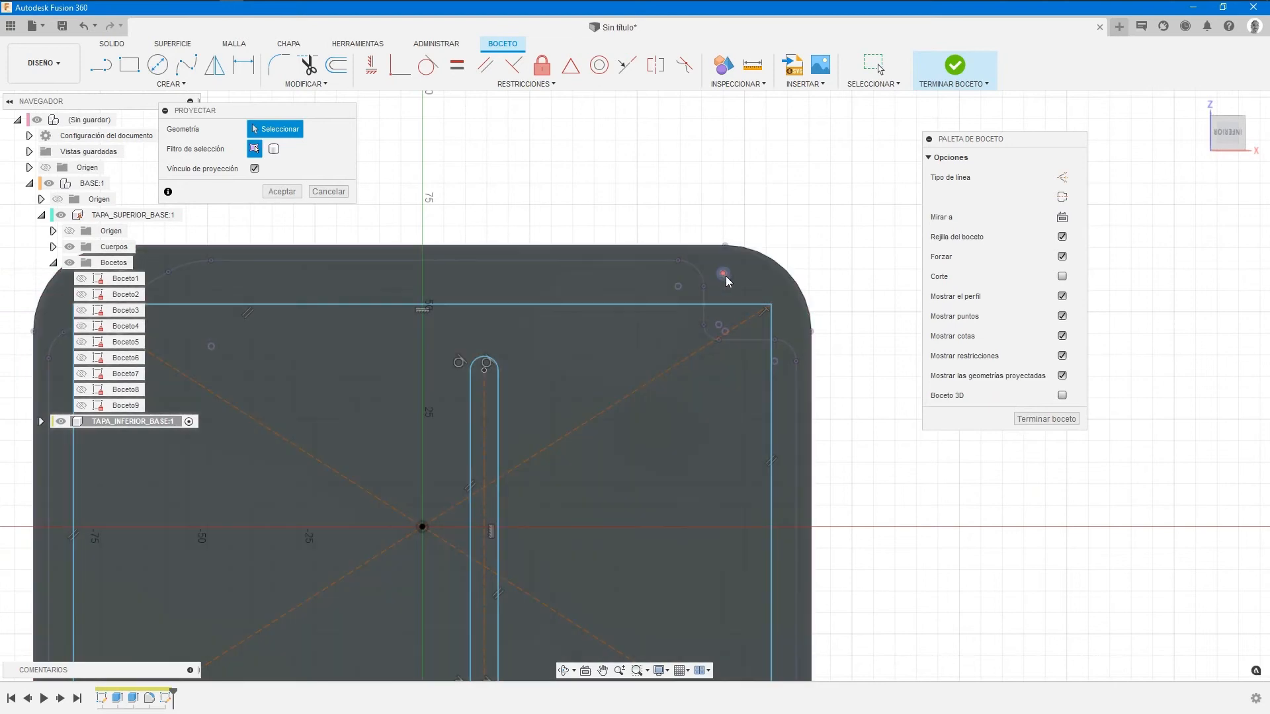
{"action": "left_click", "coordinate": [724, 275]}
{"action": "middle_click_drag", "start_coordinate": [226, 317], "coordinate": [519, 312]}
{"action": "scroll", "coordinate": [399, 271], "scroll_direction": "up", "scroll_amount": 2}
{"action": "scroll", "coordinate": [415, 282], "scroll_direction": "up", "scroll_amount": 2}
{"action": "left_click", "coordinate": [430, 258]}
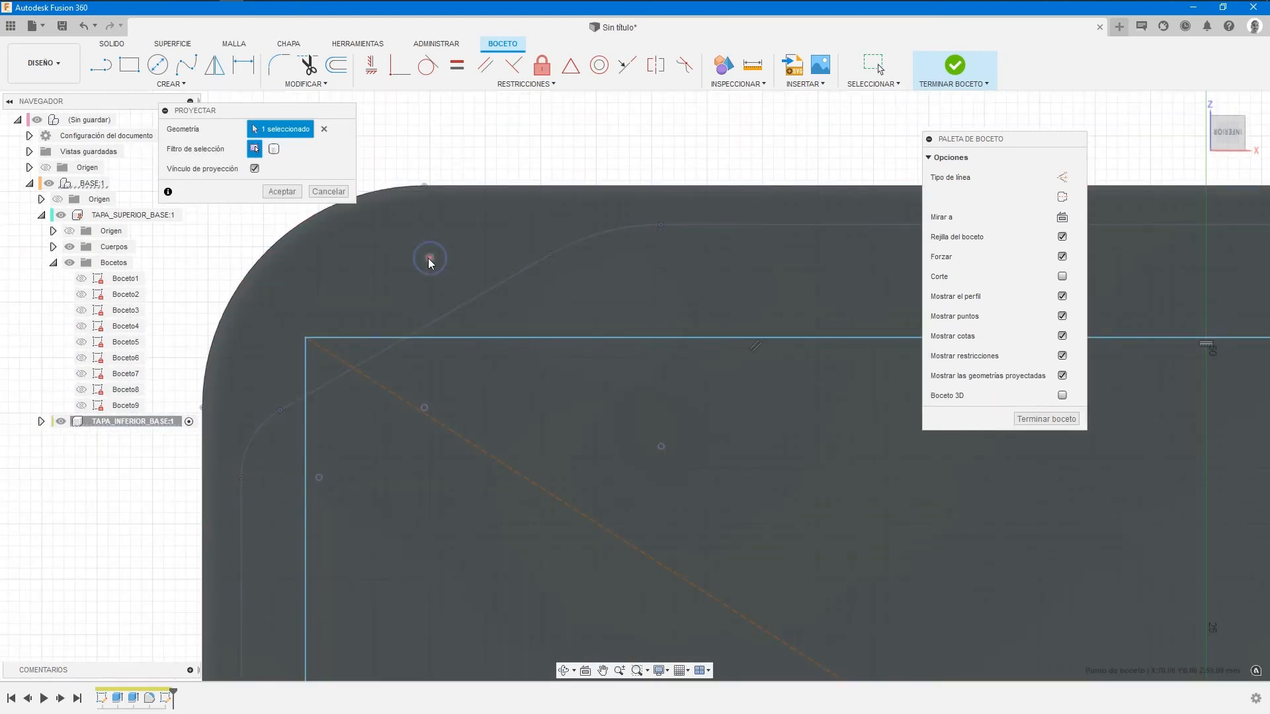
{"action": "scroll", "coordinate": [439, 336], "scroll_direction": "down", "scroll_amount": 3}
{"action": "middle_click_drag", "start_coordinate": [497, 433], "coordinate": [355, 428]}
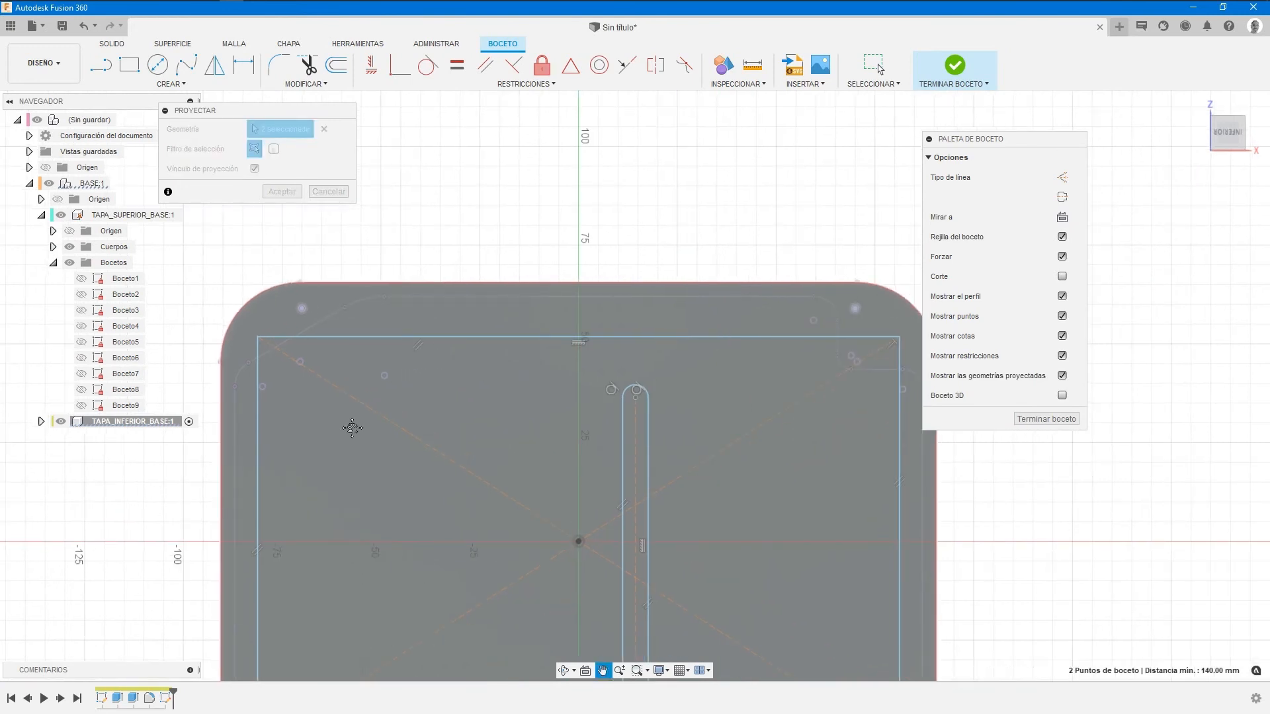
Add the top cover's inner rim face containing the screw holes to the projection and complete it.
{"action": "mouse_move", "coordinate": [737, 453]}
{"action": "middle_mouse_down", "text": "shift"}
{"action": "mouse_move", "coordinate": [737, 423]}
{"action": "mouse_move", "coordinate": [694, 353]}
{"action": "mouse_move", "coordinate": [586, 450]}
{"action": "mouse_move", "coordinate": [598, 446]}
{"action": "middle_mouse_up", "text": "shift"}
{"action": "scroll", "coordinate": [701, 275], "scroll_direction": "up", "scroll_amount": 6}
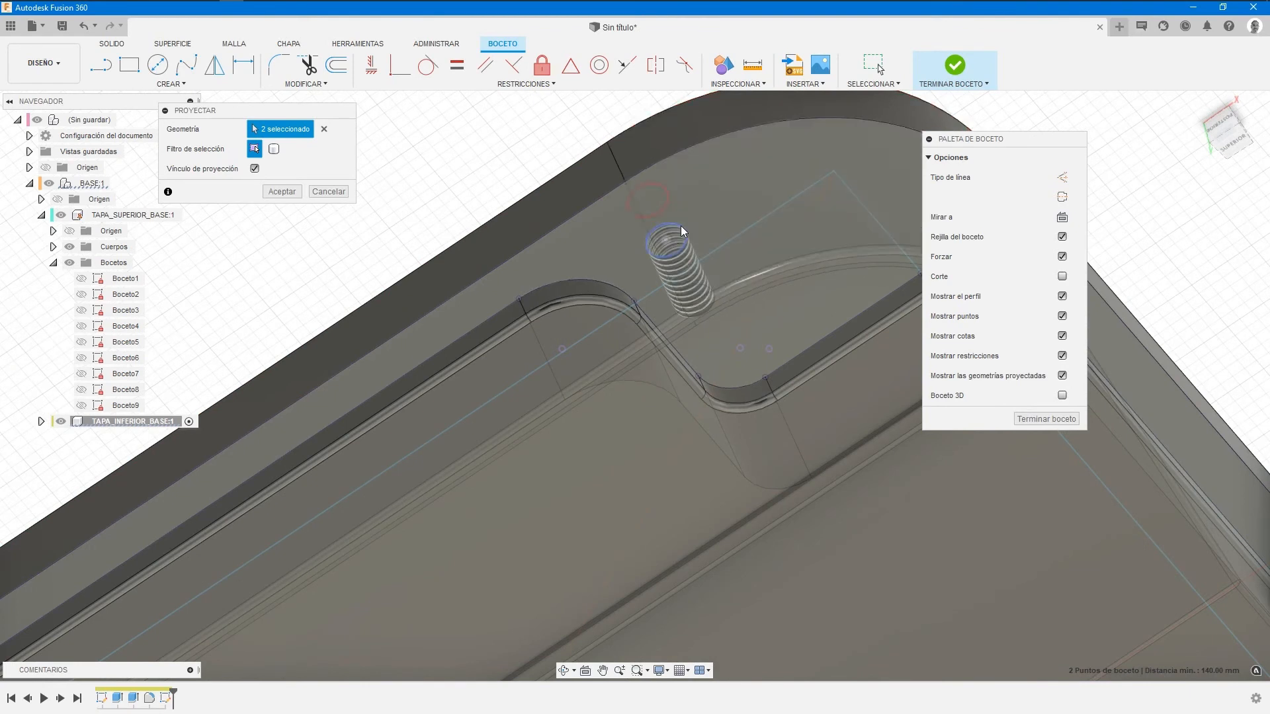
{"action": "middle_click_drag", "start_coordinate": [715, 203], "coordinate": [707, 218], "text": "shift"}
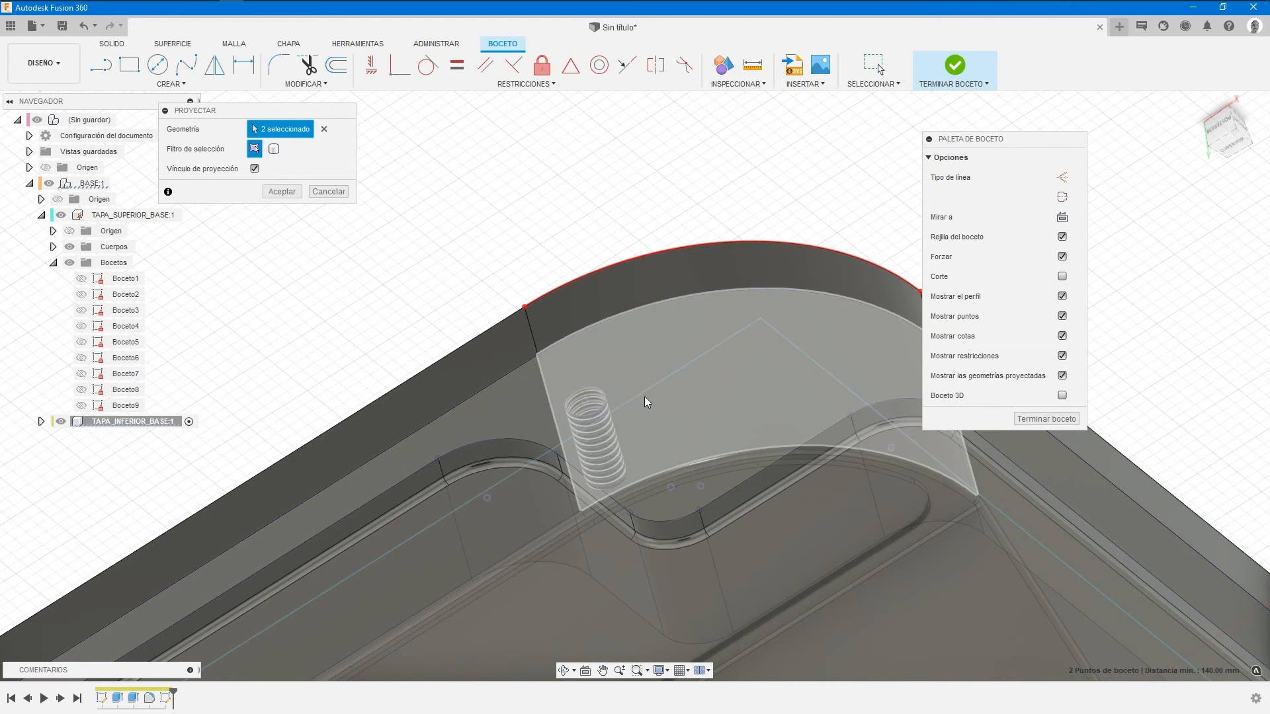
{"action": "middle_click_drag", "start_coordinate": [731, 424], "coordinate": [673, 323]}
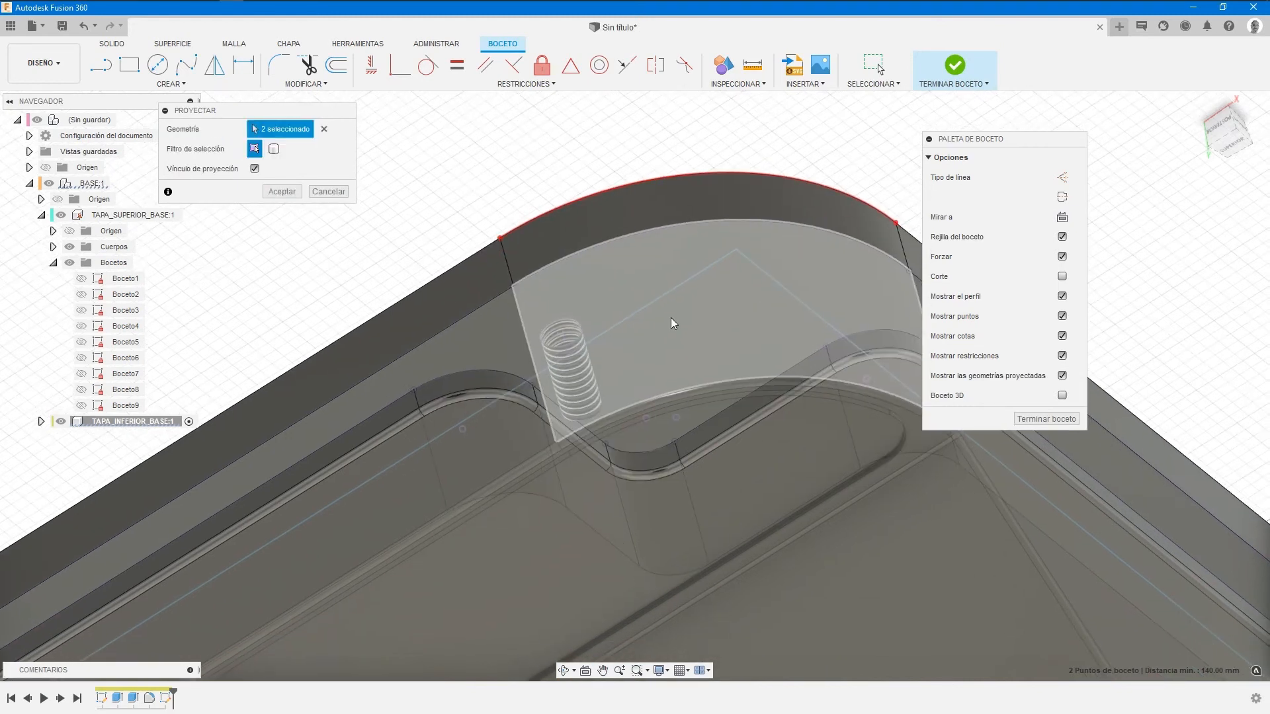
{"action": "left_click", "coordinate": [586, 285]}
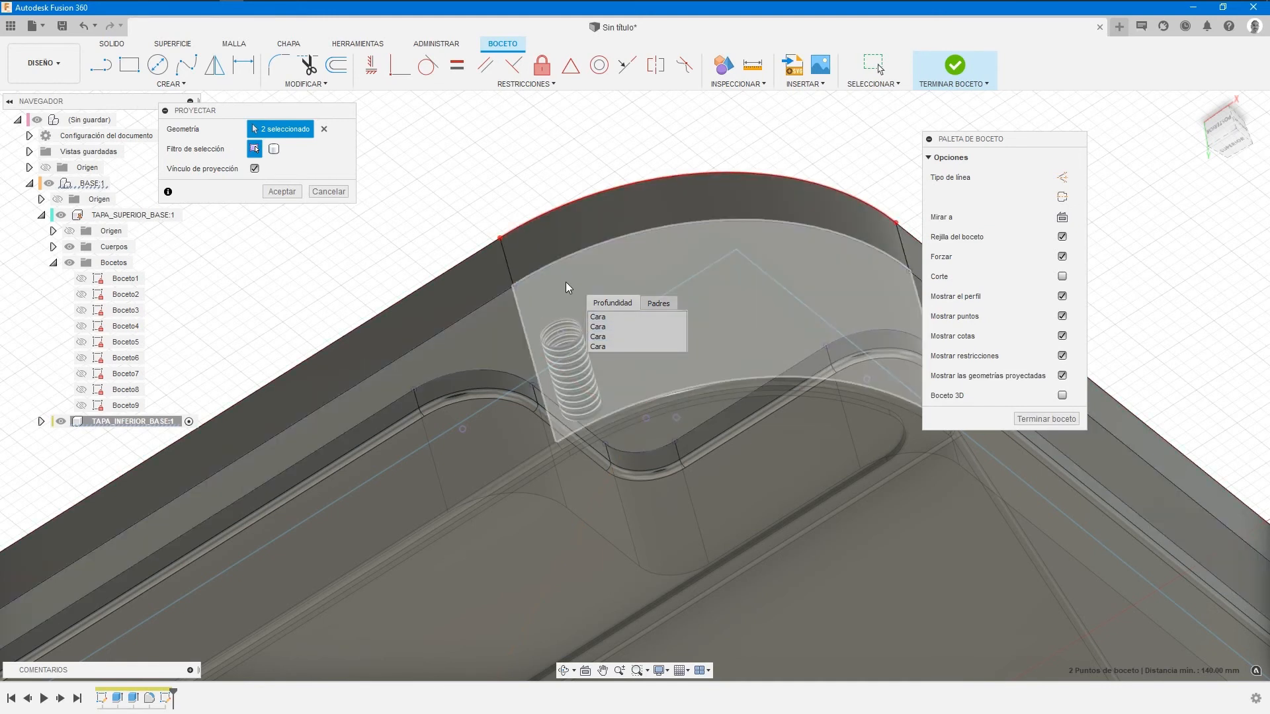
{"action": "left_click", "coordinate": [599, 337]}
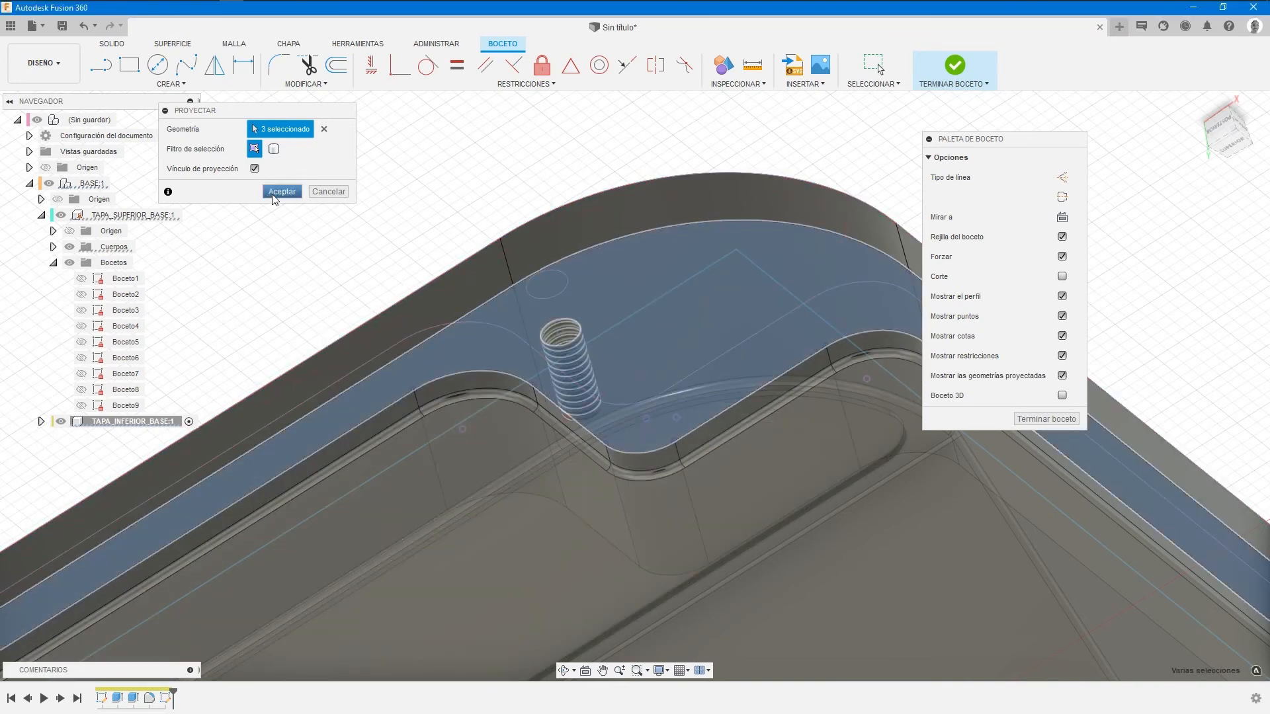
{"action": "left_click", "coordinate": [276, 194]}
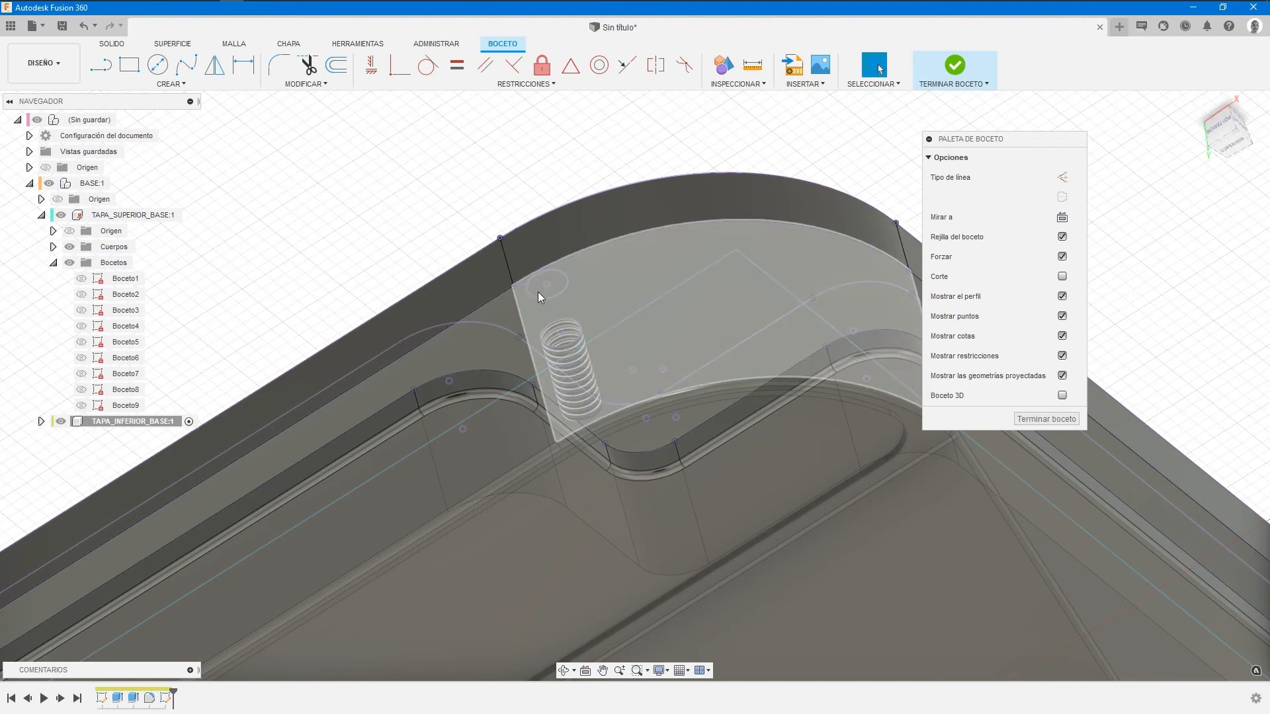
Viewing the underside squarely, dimension the slot's center-to-center length as 80 mm.
{"action": "left_click", "coordinate": [1198, 106]}
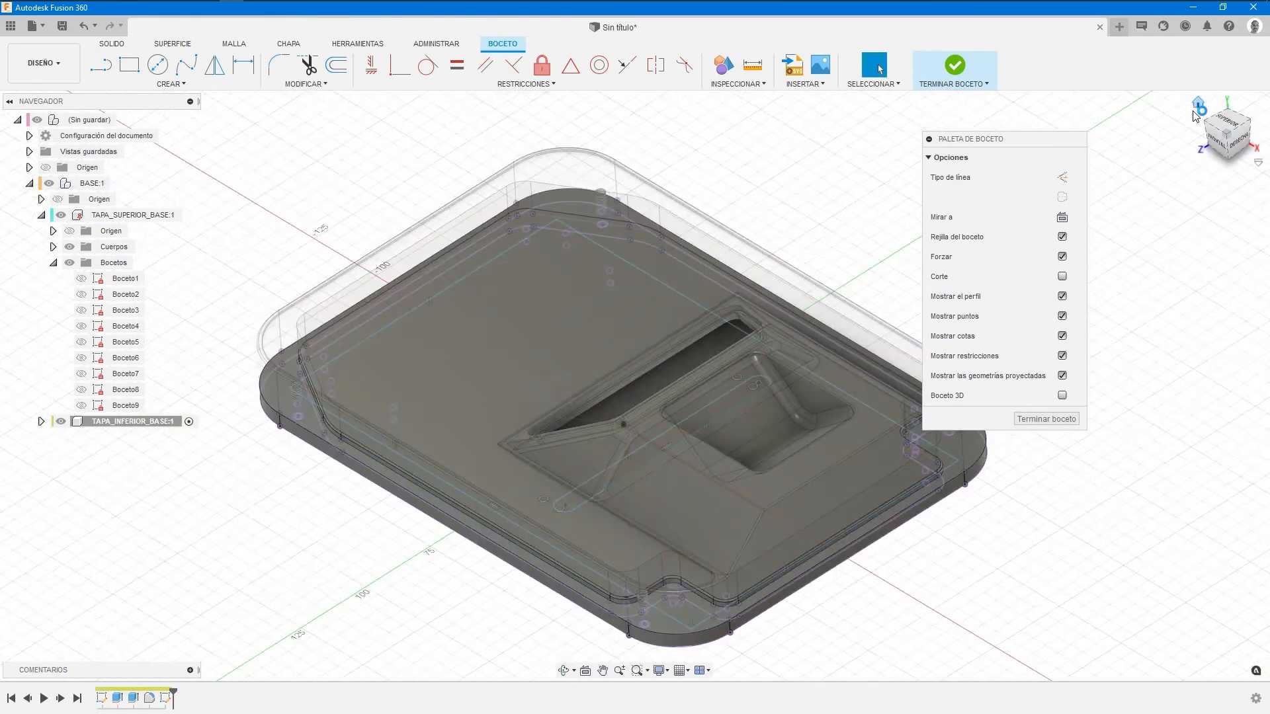
{"action": "mouse_move", "coordinate": [1228, 132]}
{"action": "left_mouse_down"}
{"action": "mouse_move", "coordinate": [1200, 162]}
{"action": "mouse_move", "coordinate": [1229, 123]}
{"action": "left_mouse_up"}
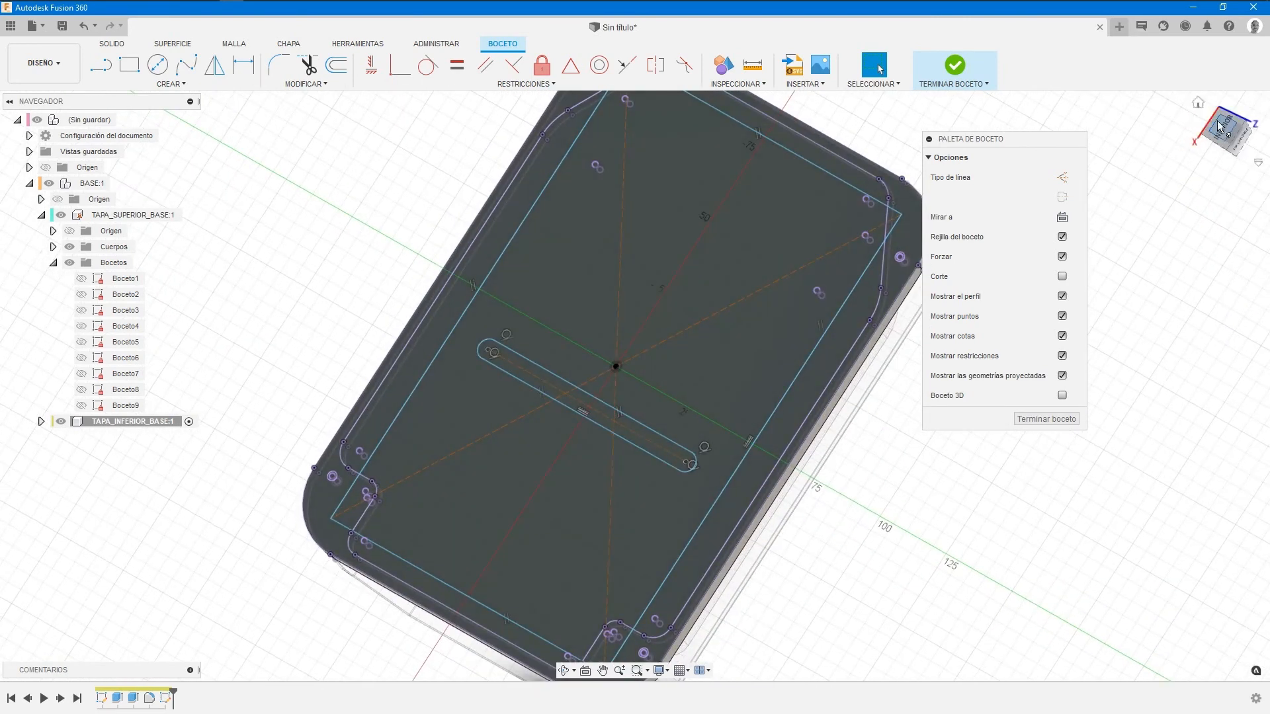
{"action": "left_click", "coordinate": [1226, 129]}
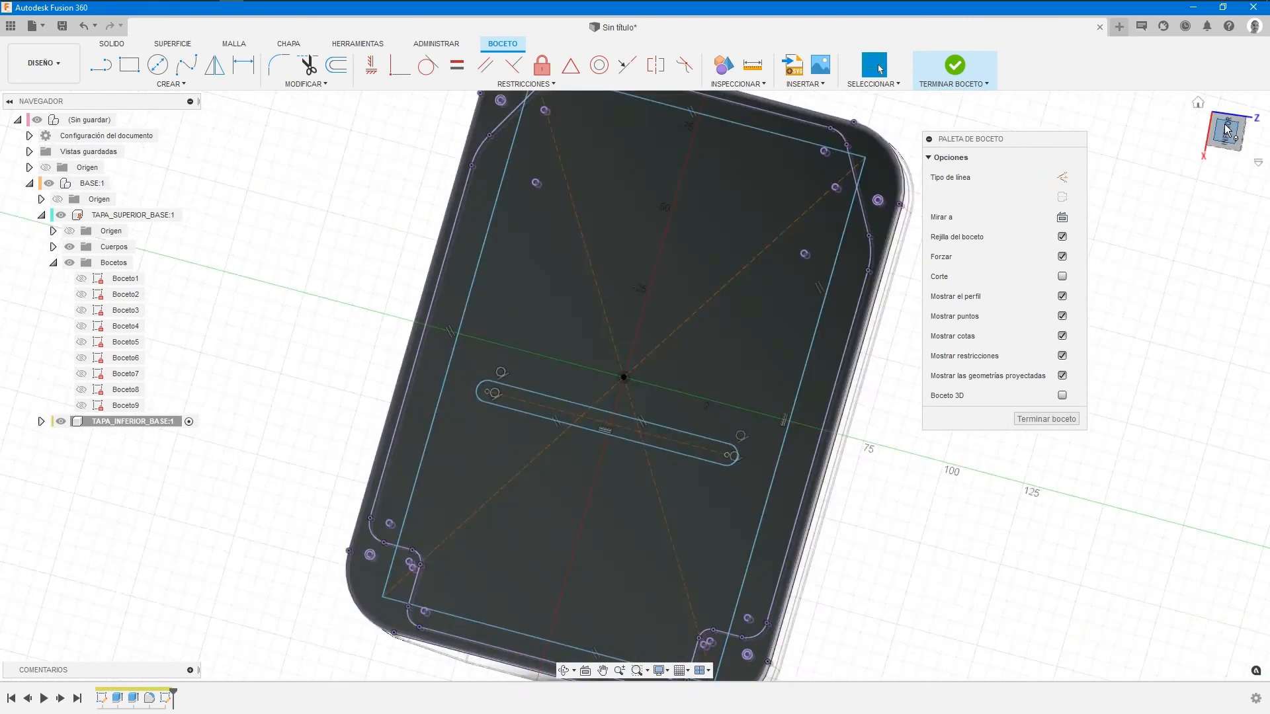
{"action": "left_click", "coordinate": [1265, 118]}
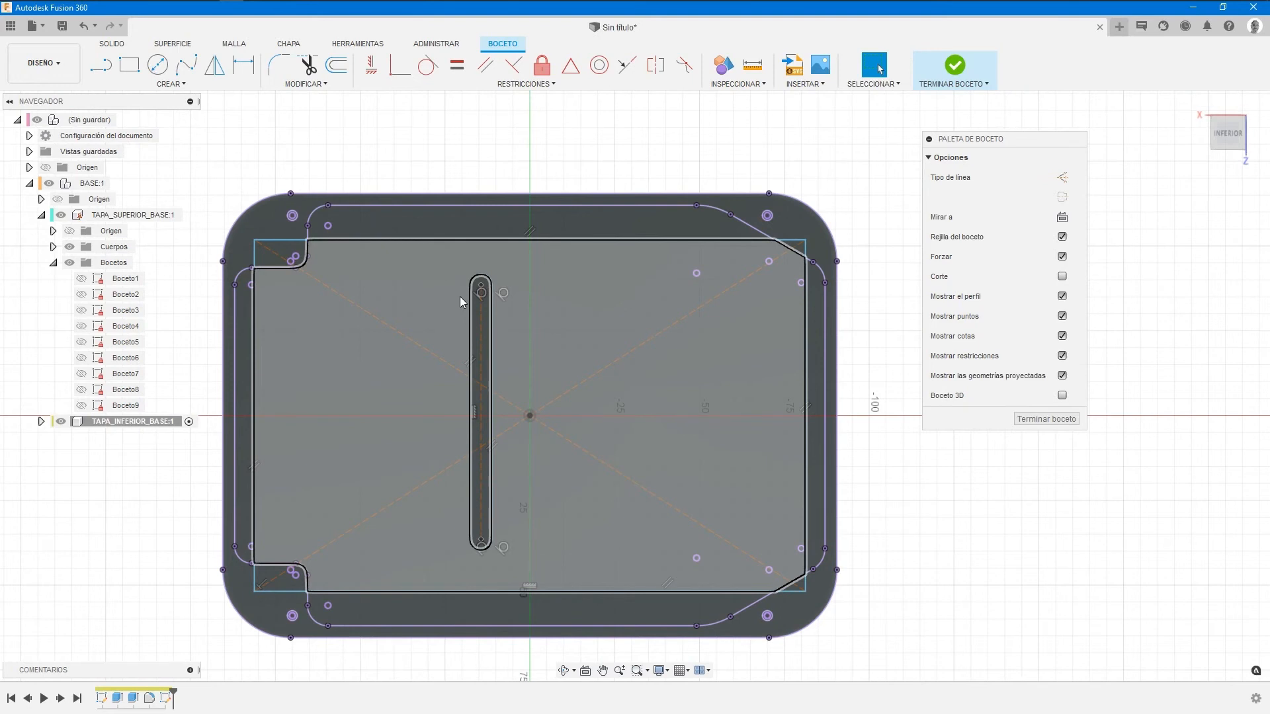
{"action": "key", "text": "d"}
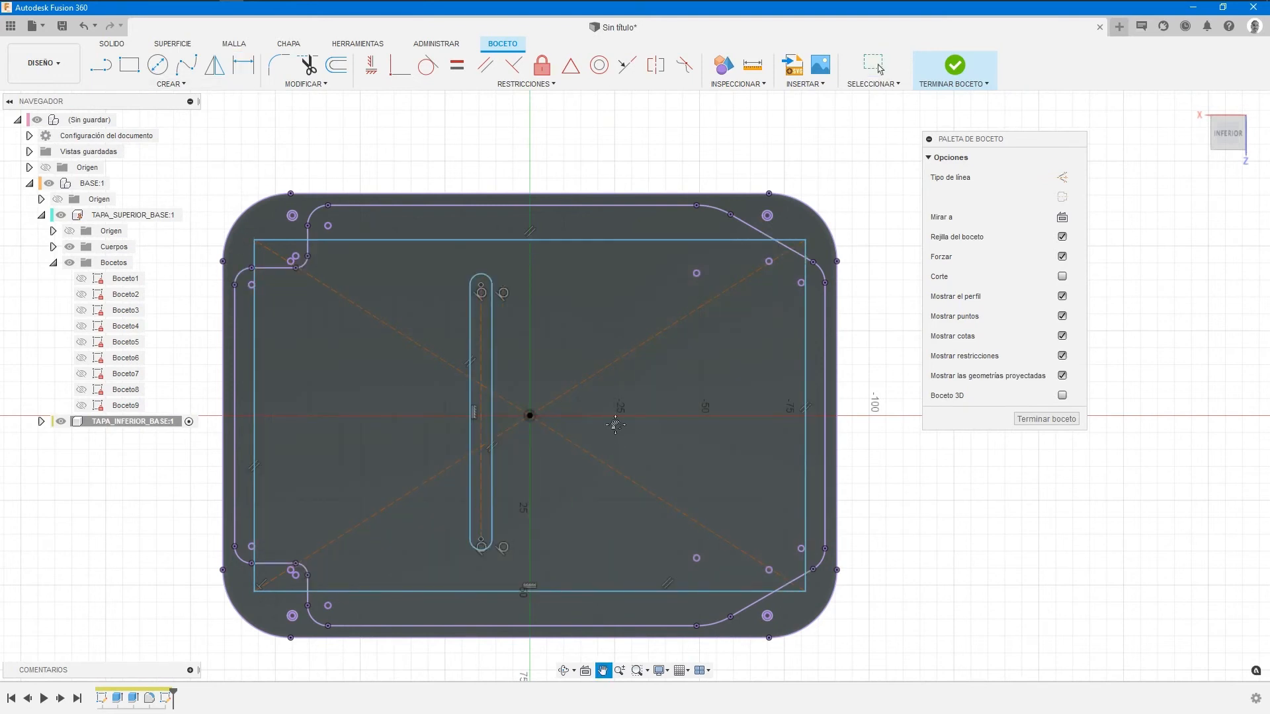
{"action": "middle_click_drag", "start_coordinate": [603, 440], "coordinate": [640, 428]}
{"action": "left_click", "coordinate": [519, 340]}
{"action": "left_click", "coordinate": [406, 379]}
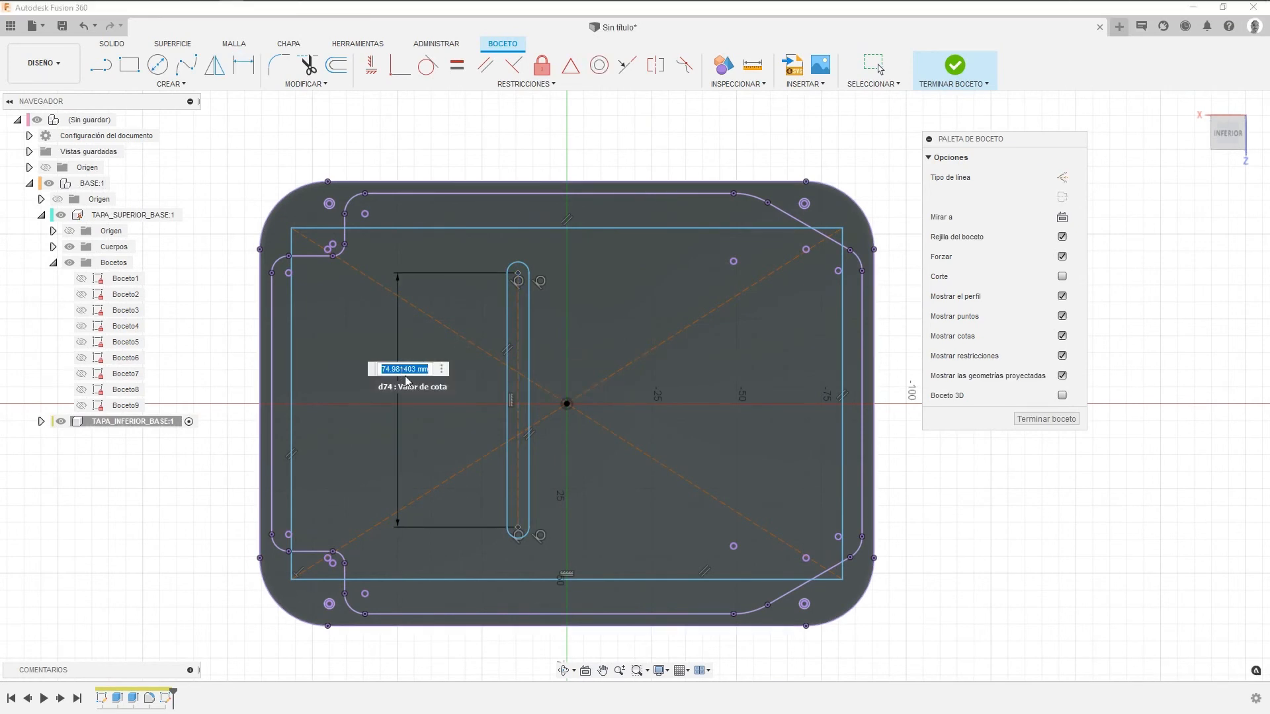
{"action": "type", "text": "80"}
{"action": "key", "text": "Return"}
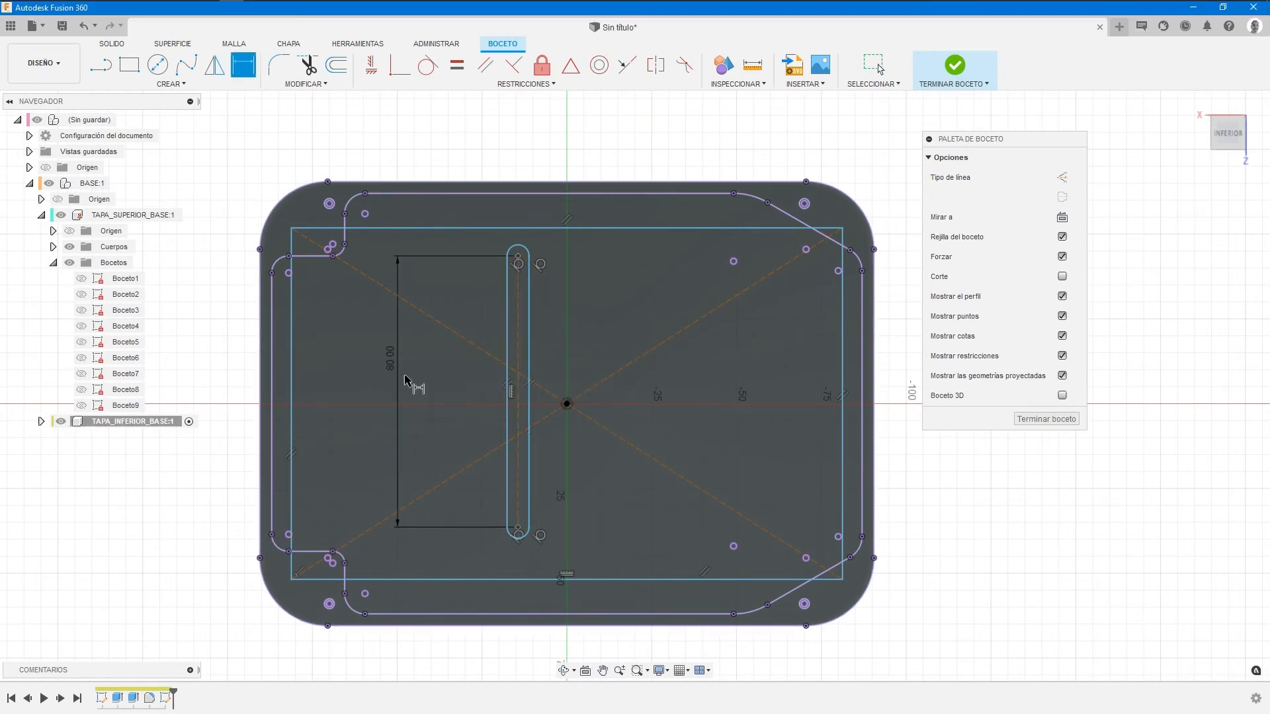
Dimension the slot's rounded end with a 1 mm radius.
{"action": "left_click", "coordinate": [518, 537]}
{"action": "left_click", "coordinate": [479, 562]}
{"action": "type", "text": "1"}
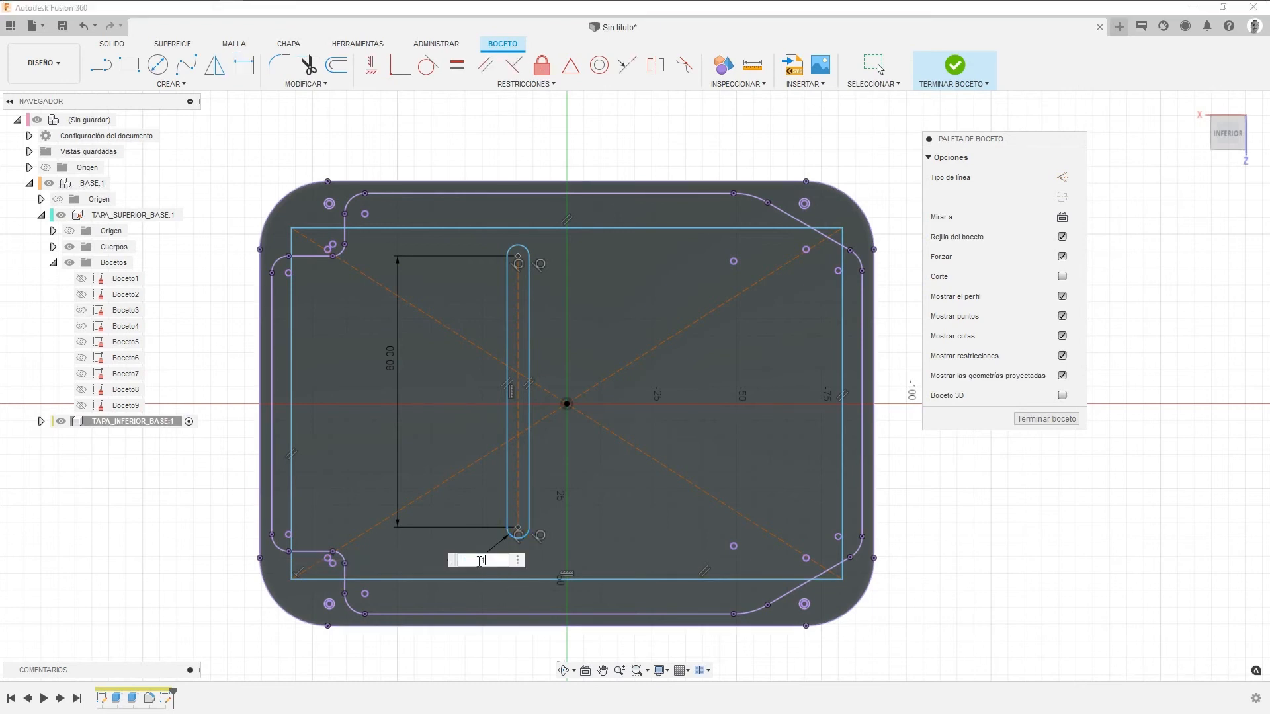
{"action": "key", "text": "Return"}
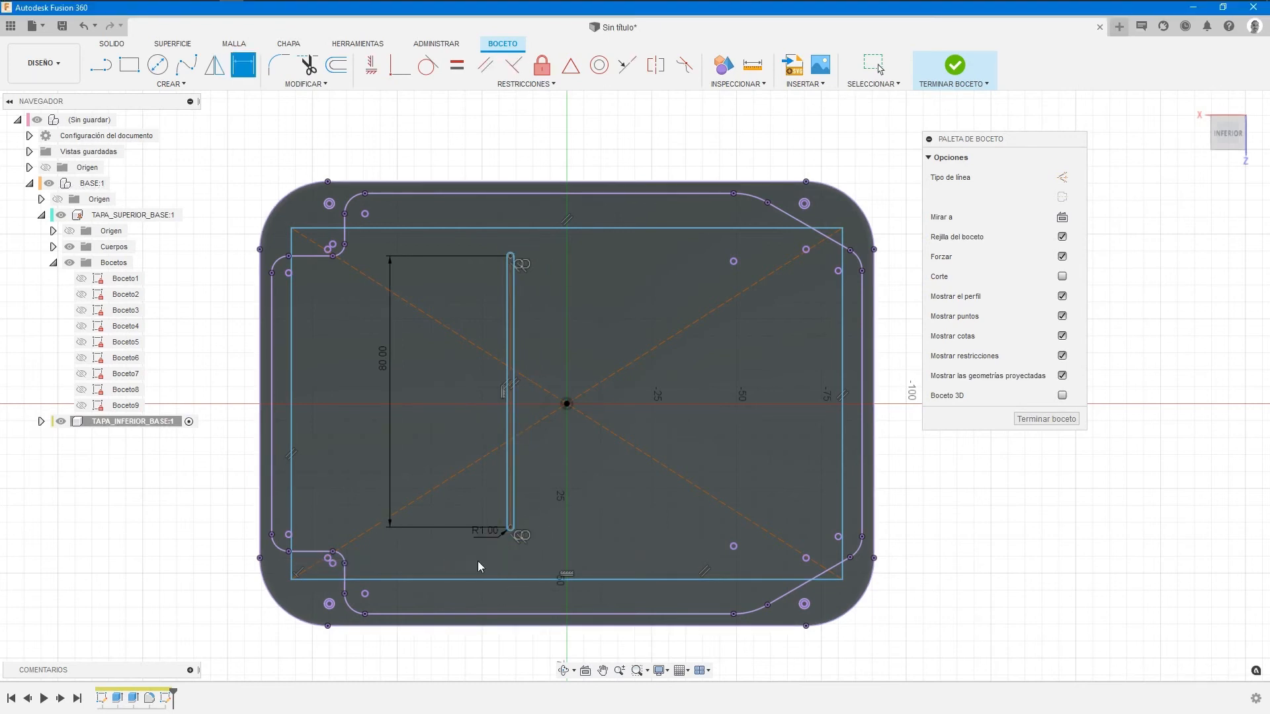
Center the slot on the origin by making its centerline's midpoint coincident with the origin point.
{"action": "left_click", "coordinate": [400, 64]}
{"action": "scroll", "coordinate": [508, 380], "scroll_direction": "up", "scroll_amount": 3}
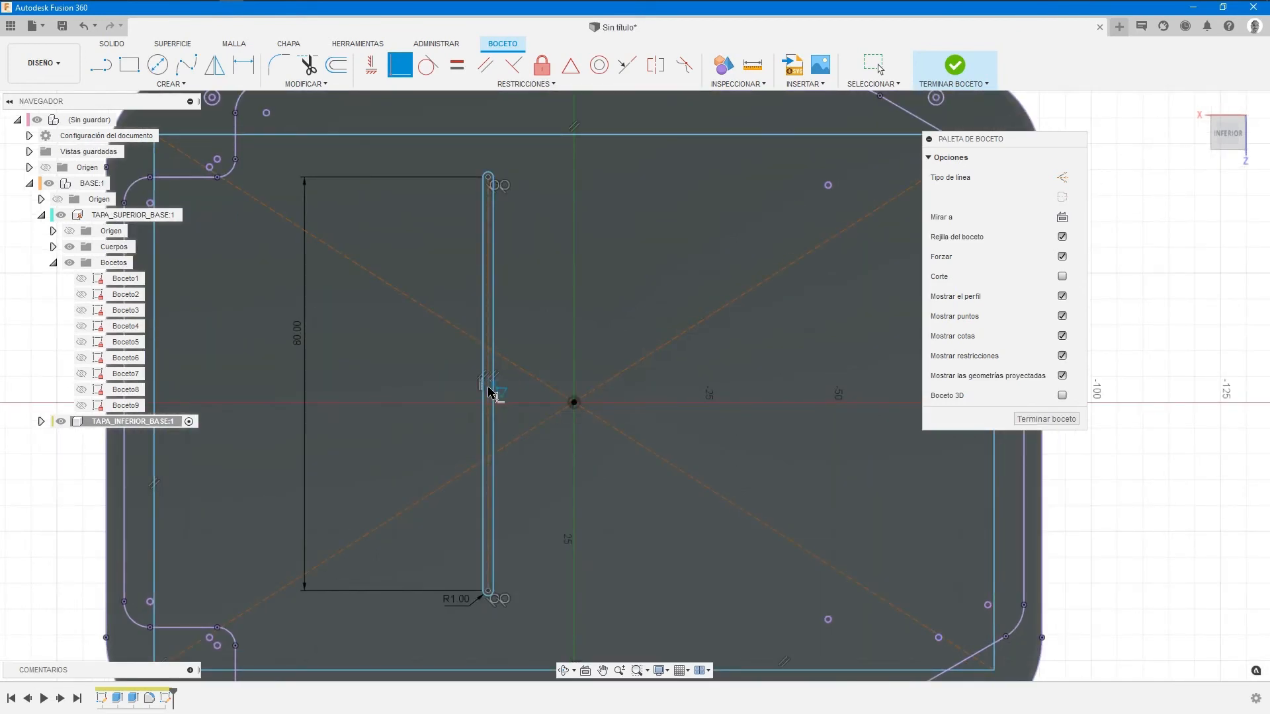
{"action": "left_click", "coordinate": [490, 391]}
{"action": "scroll", "coordinate": [497, 400], "scroll_direction": "up", "scroll_amount": 5}
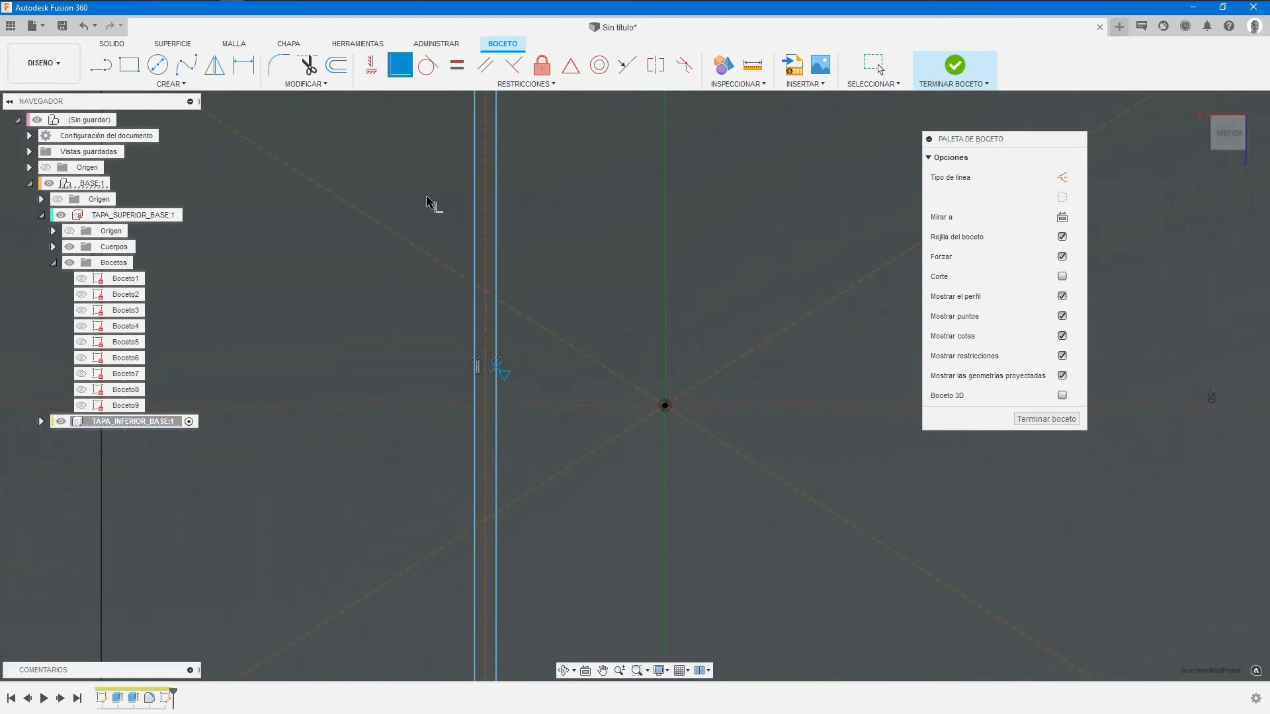
{"action": "left_click", "coordinate": [402, 66]}
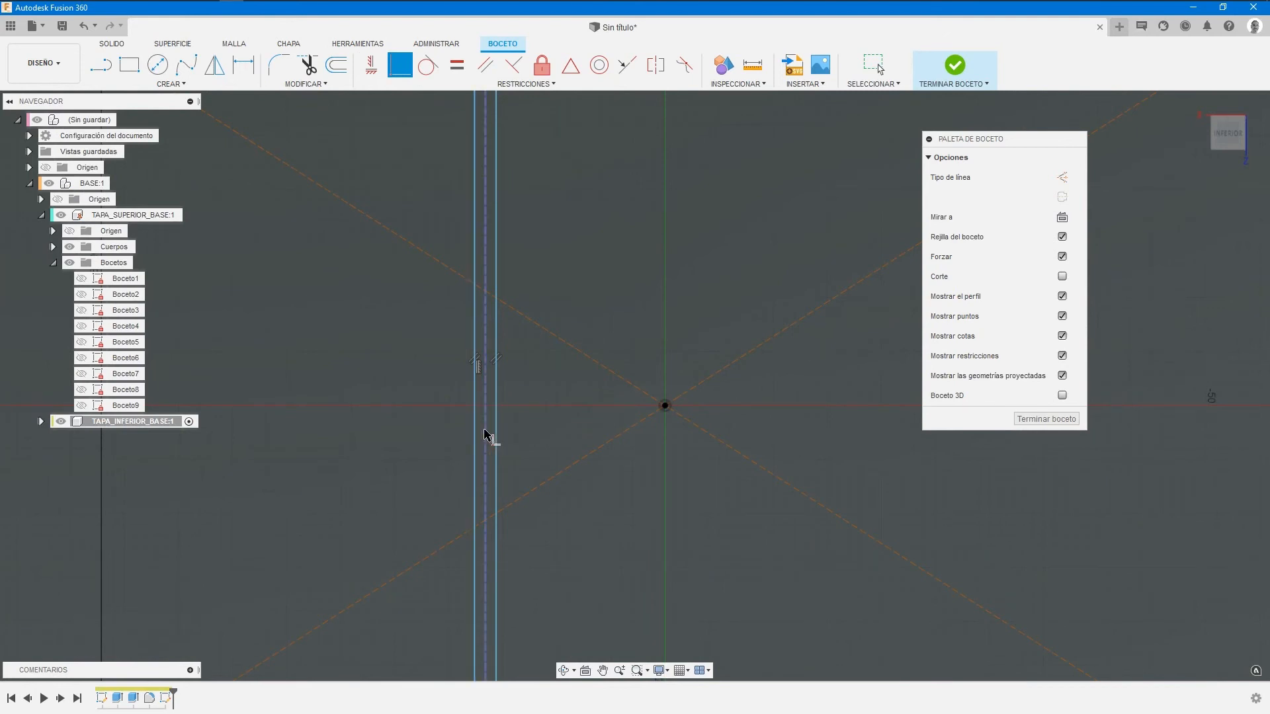
{"action": "scroll", "coordinate": [493, 393], "scroll_direction": "down", "scroll_amount": 3}
{"action": "mouse_move", "coordinate": [543, 423]}
{"action": "middle_mouse_down"}
{"action": "mouse_move", "coordinate": [641, 450]}
{"action": "mouse_move", "coordinate": [642, 461]}
{"action": "middle_mouse_up"}
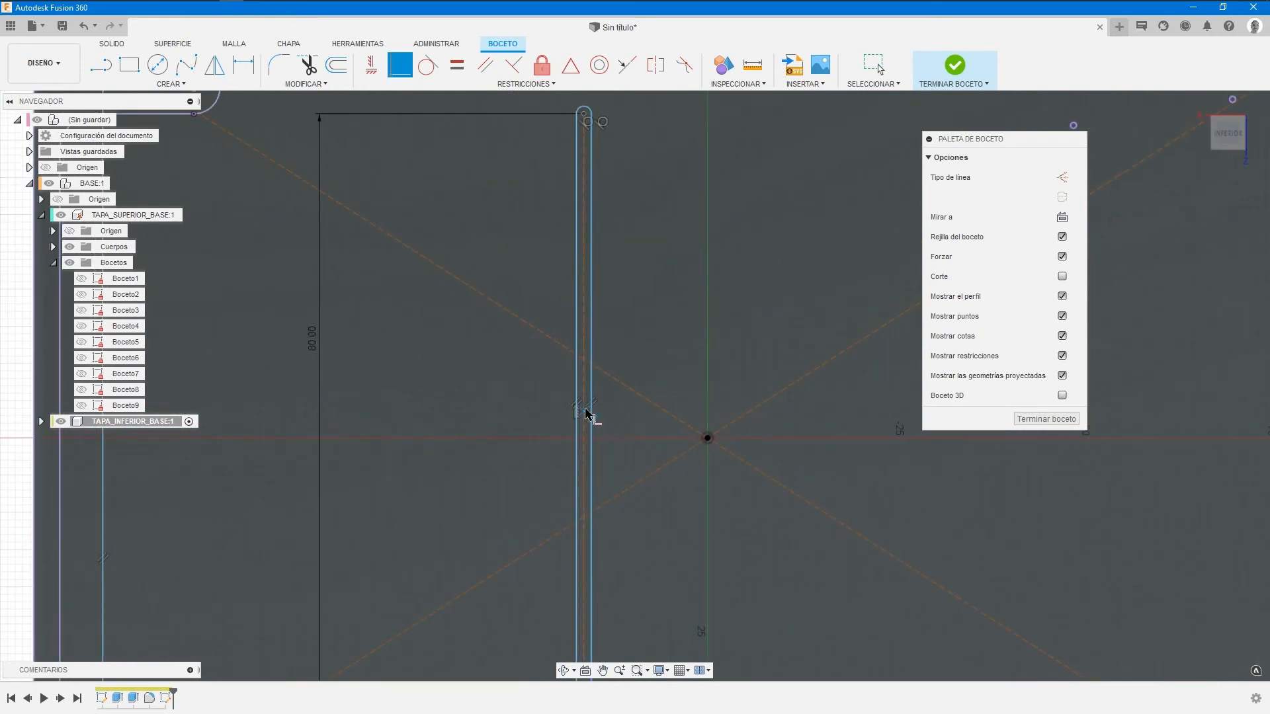
{"action": "left_click", "coordinate": [587, 413]}
{"action": "left_click", "coordinate": [707, 439]}
{"action": "middle_click_drag", "start_coordinate": [807, 479], "coordinate": [486, 428]}
{"action": "scroll", "coordinate": [507, 437], "scroll_direction": "down", "scroll_amount": 3}
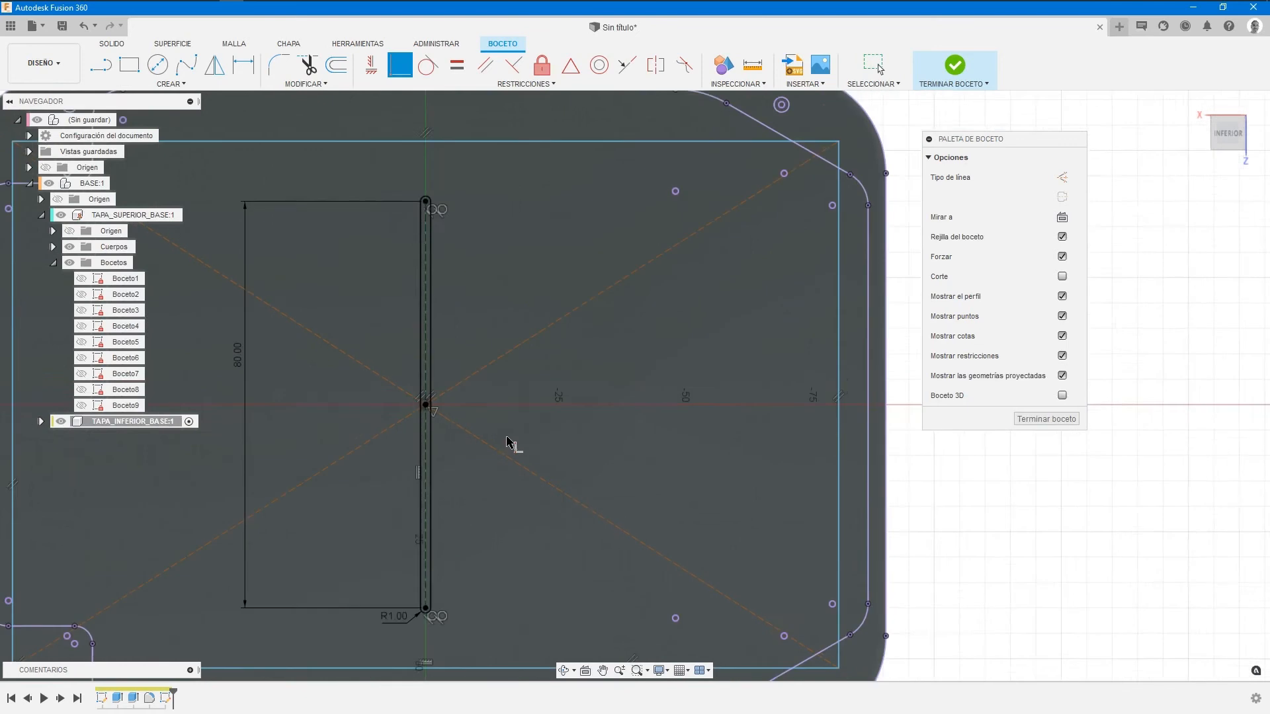
{"action": "scroll", "coordinate": [570, 445], "scroll_direction": "down", "scroll_amount": 3}
{"action": "middle_click_drag", "start_coordinate": [568, 420], "coordinate": [618, 418]}
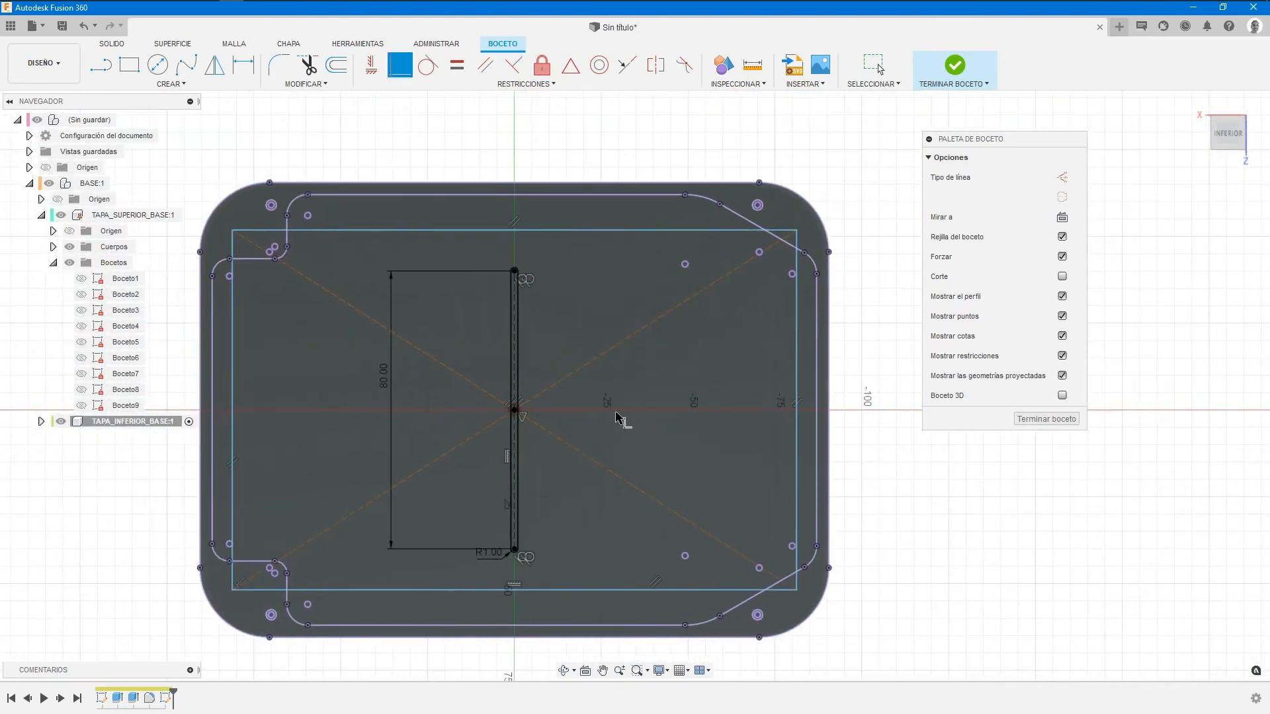
Start a dimension from the long edge of the slot at the origin.
{"action": "left_click", "coordinate": [242, 64]}
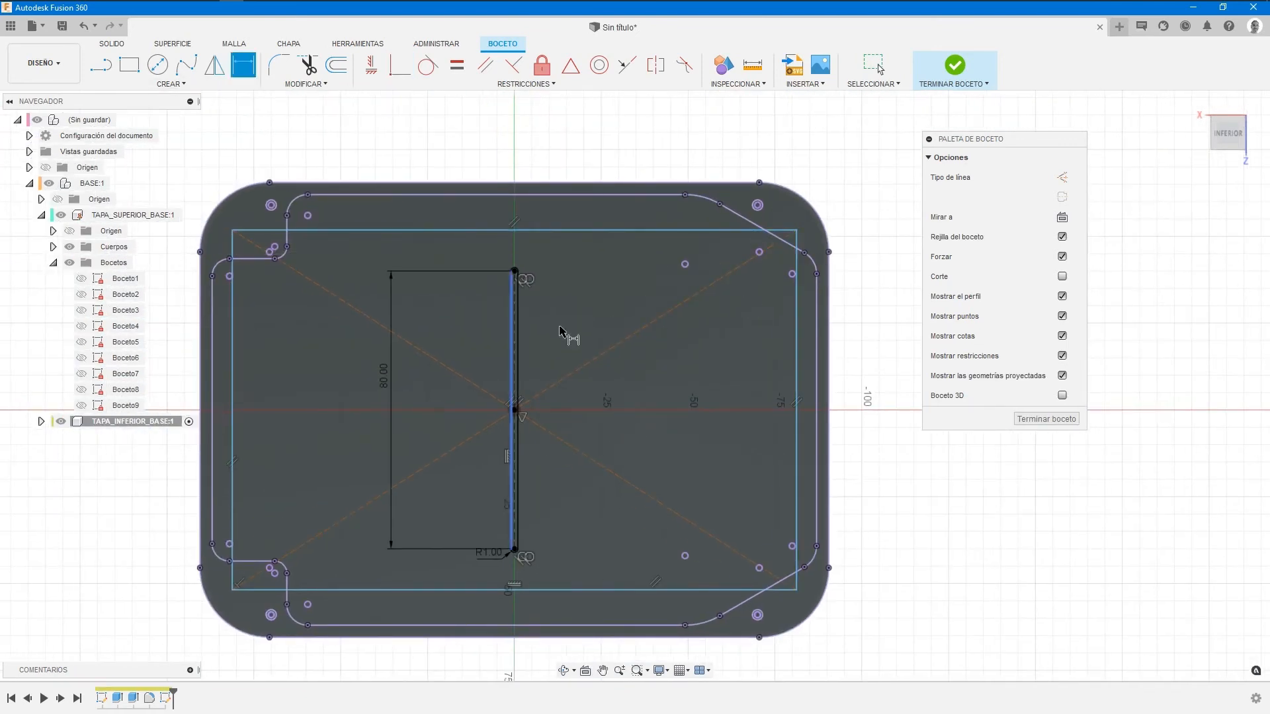
Dimension the centred rectangle 160 mm wide and 100 mm high, and finish the sketch.
{"action": "middle_click_drag", "start_coordinate": [690, 309], "coordinate": [686, 323]}
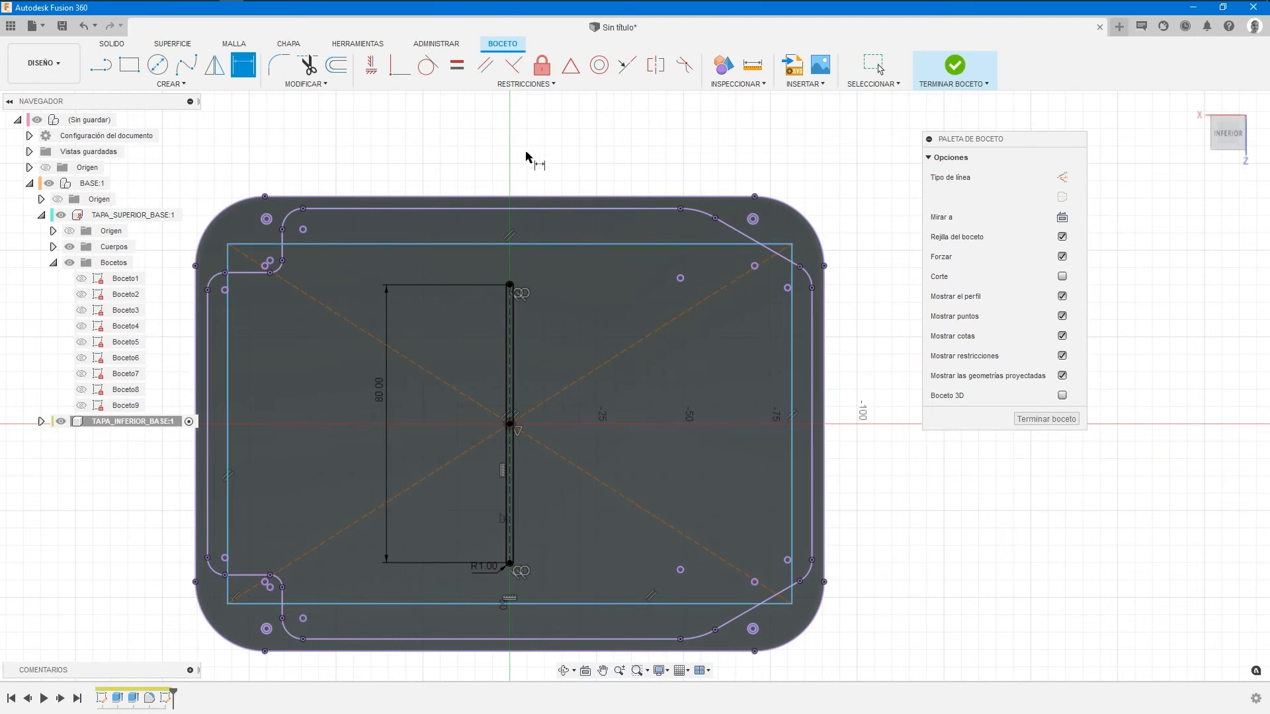
{"action": "left_click", "coordinate": [555, 244]}
{"action": "left_click", "coordinate": [531, 154]}
{"action": "type", "text": "60"}
{"action": "key", "text": "Return"}
{"action": "mouse_move", "coordinate": [524, 154]}
{"action": "left_mouse_down"}
{"action": "mouse_move", "coordinate": [688, 386]}
{"action": "mouse_move", "coordinate": [604, 403]}
{"action": "mouse_move", "coordinate": [564, 182]}
{"action": "left_mouse_up"}
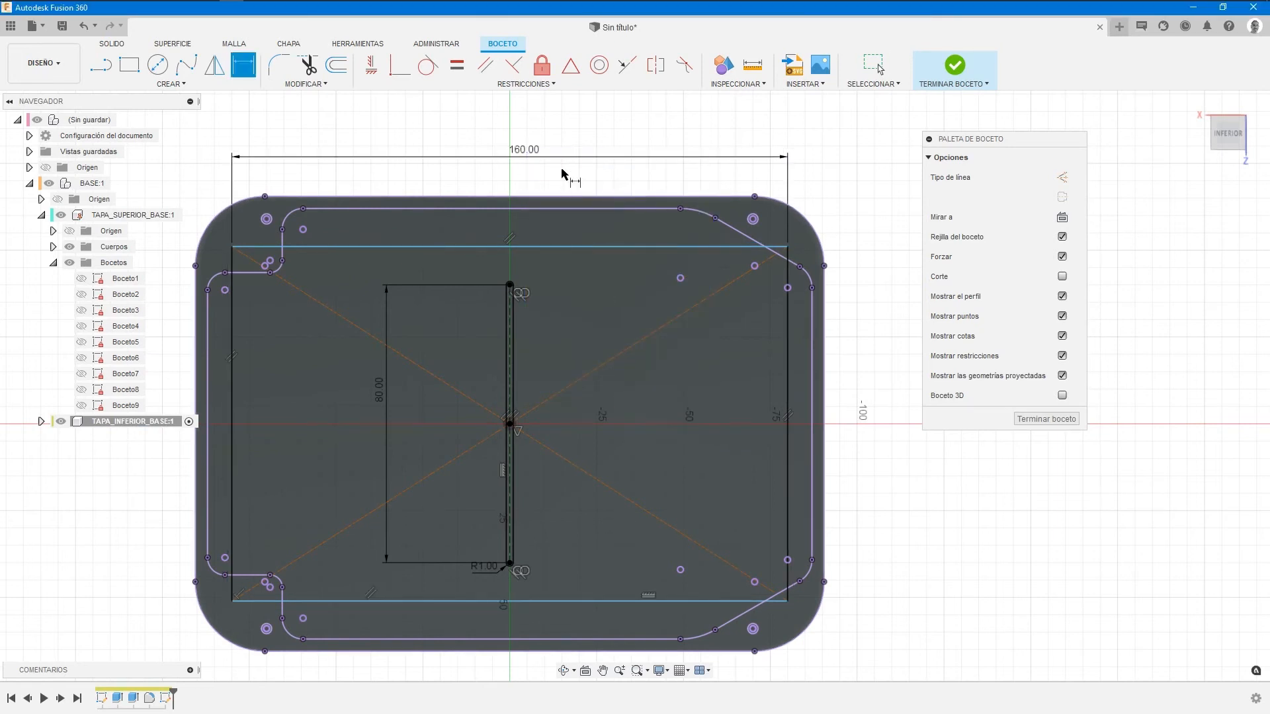
{"action": "left_click", "coordinate": [788, 338]}
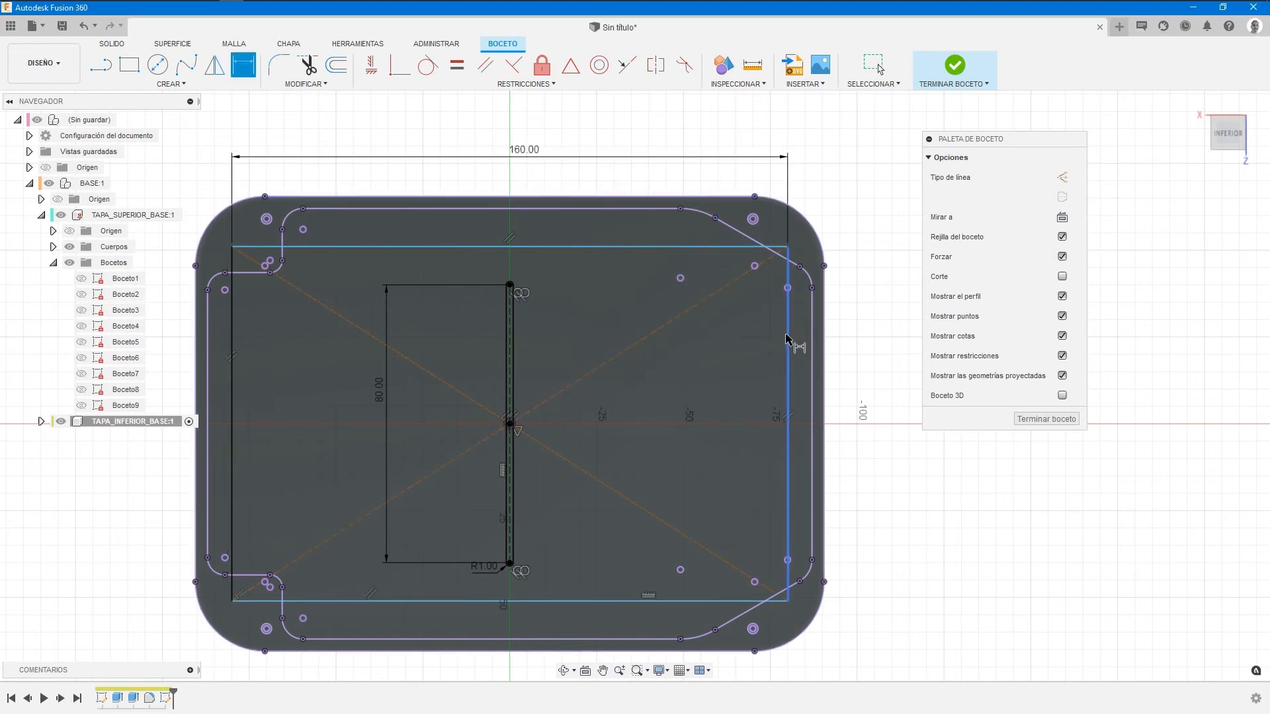
{"action": "left_click", "coordinate": [870, 376]}
{"action": "type", "text": "100"}
{"action": "key", "text": "Return"}
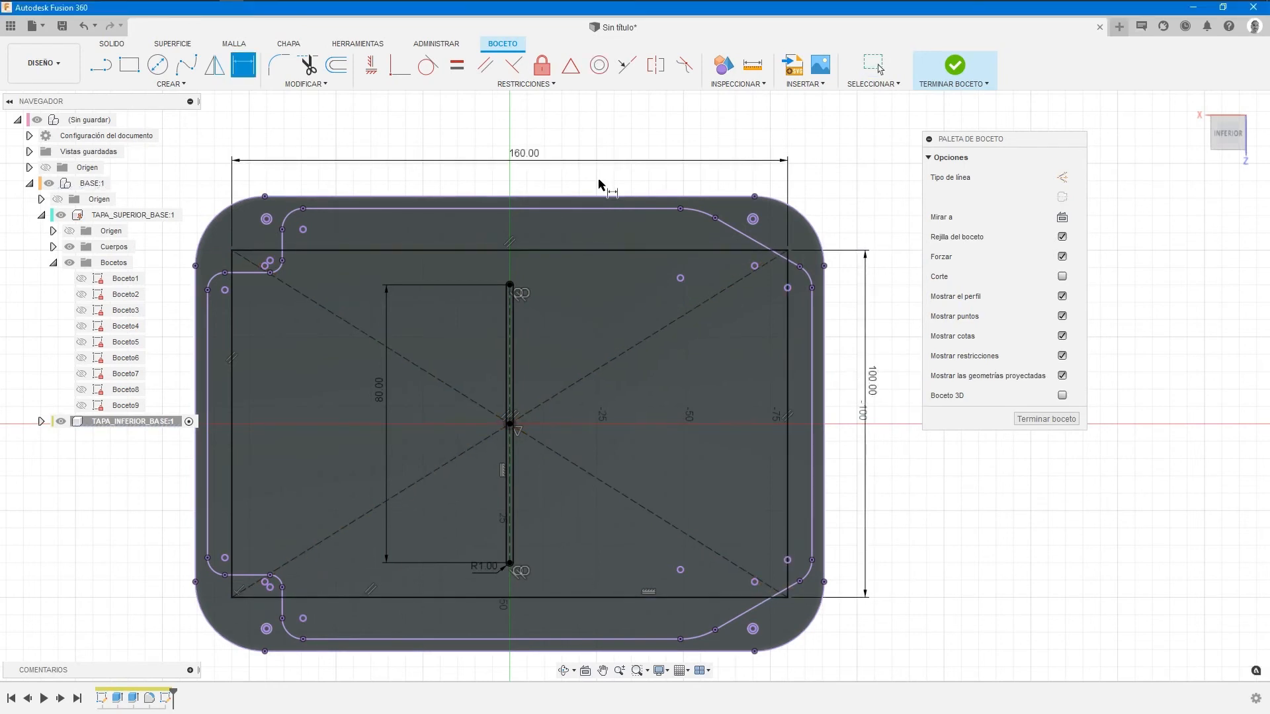
{"action": "left_click", "coordinate": [961, 84]}
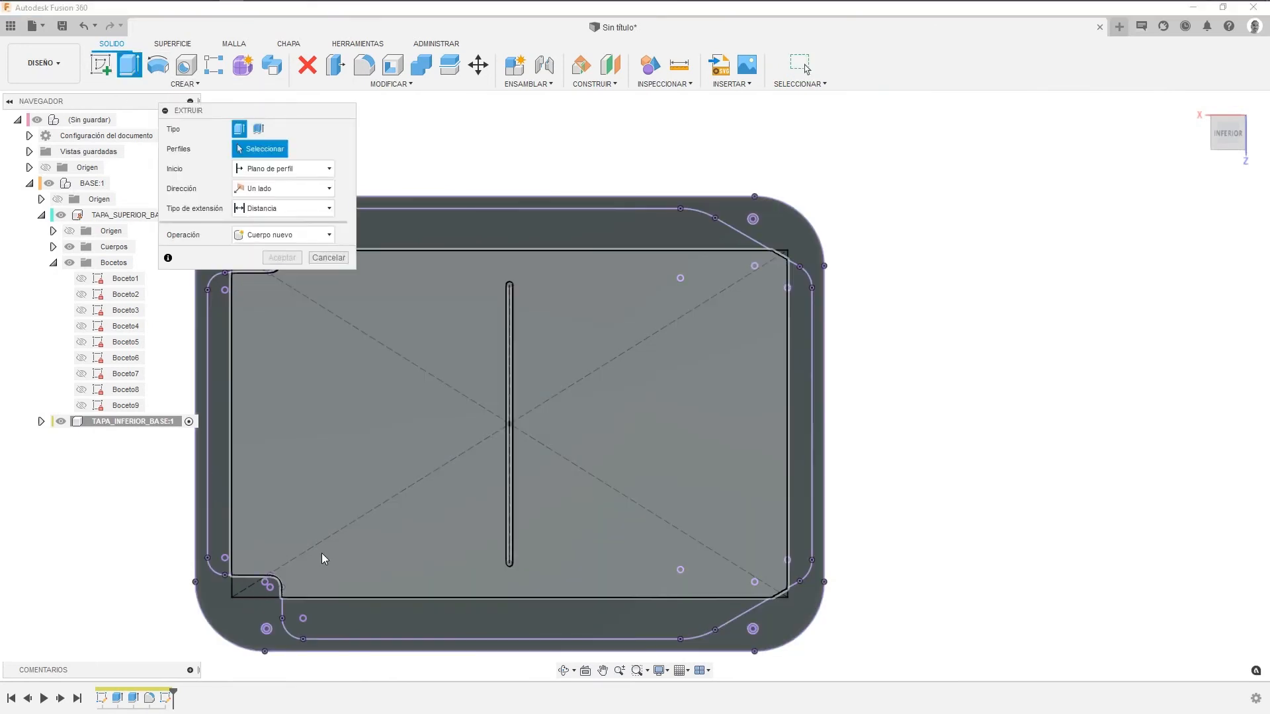
Extrude the central slot profile as a cut through the bottom cover, extending to the parallel face behind it.
{"action": "left_click", "coordinate": [437, 524]}
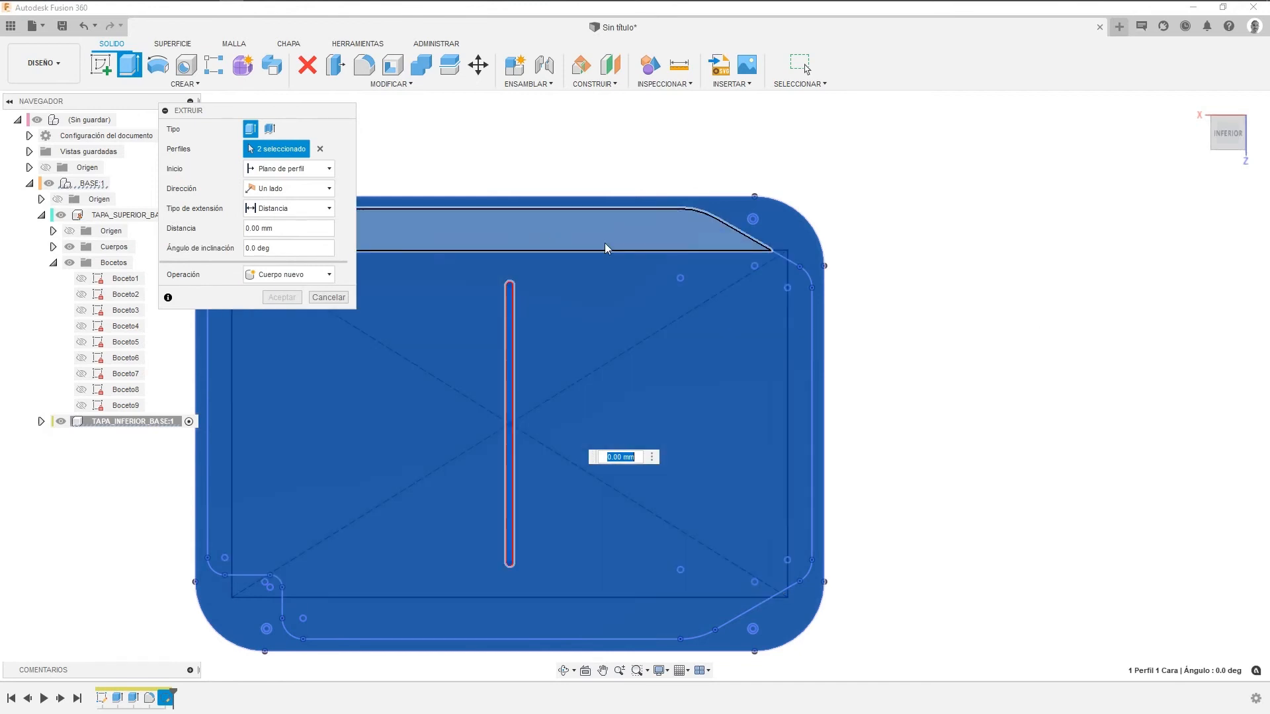
{"action": "left_click", "coordinate": [328, 297]}
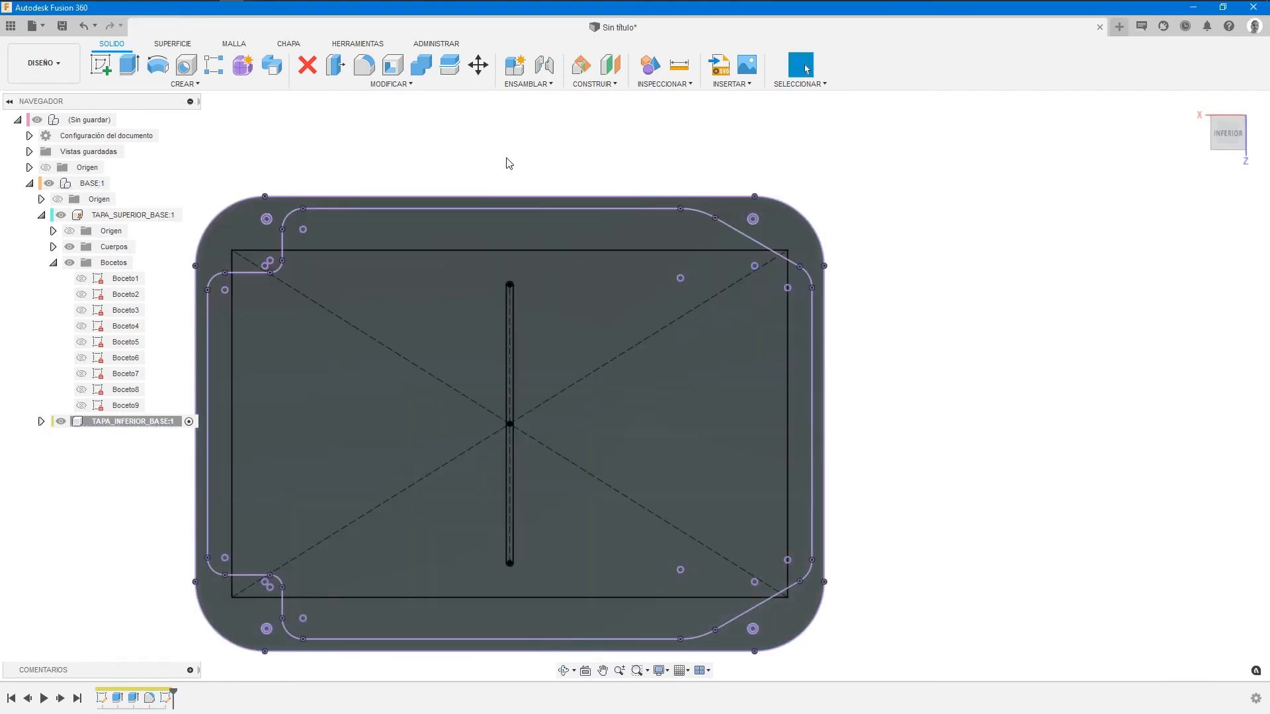
{"action": "left_click", "coordinate": [129, 65]}
{"action": "mouse_move", "coordinate": [668, 363]}
{"action": "middle_mouse_down"}
{"action": "mouse_move", "coordinate": [842, 297]}
{"action": "mouse_move", "coordinate": [842, 335]}
{"action": "middle_mouse_up"}
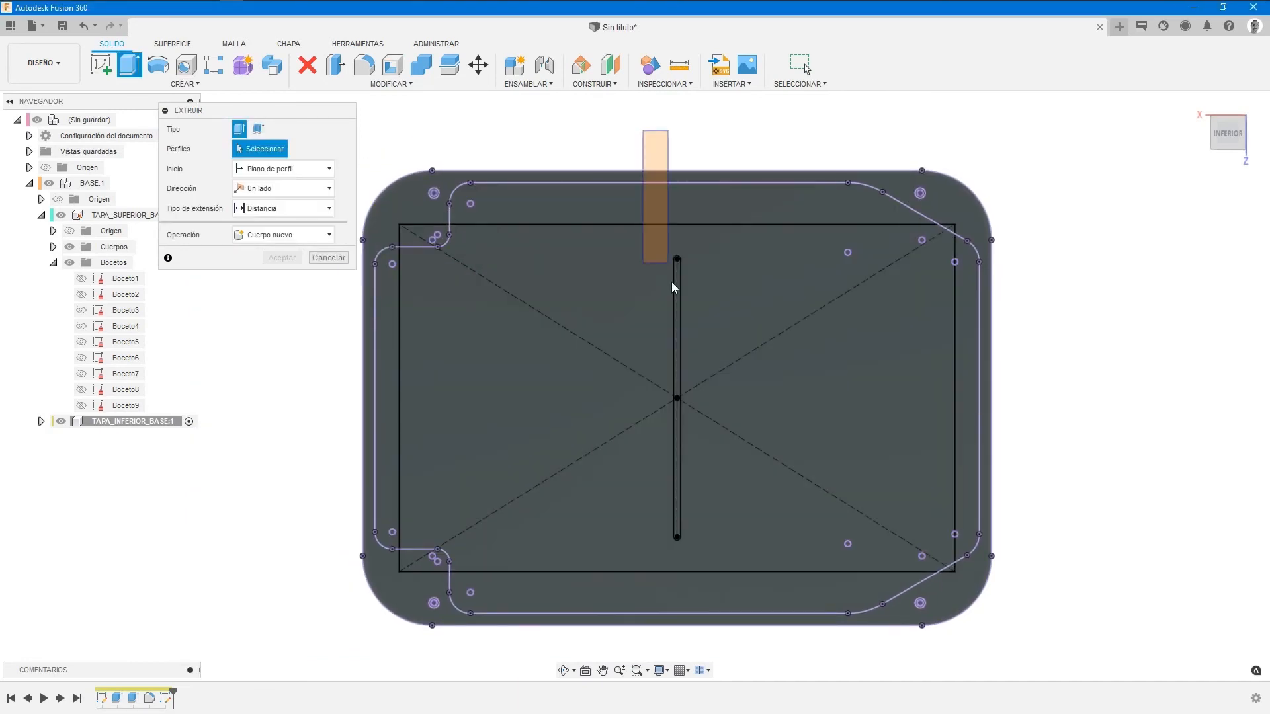
{"action": "left_click", "coordinate": [677, 502]}
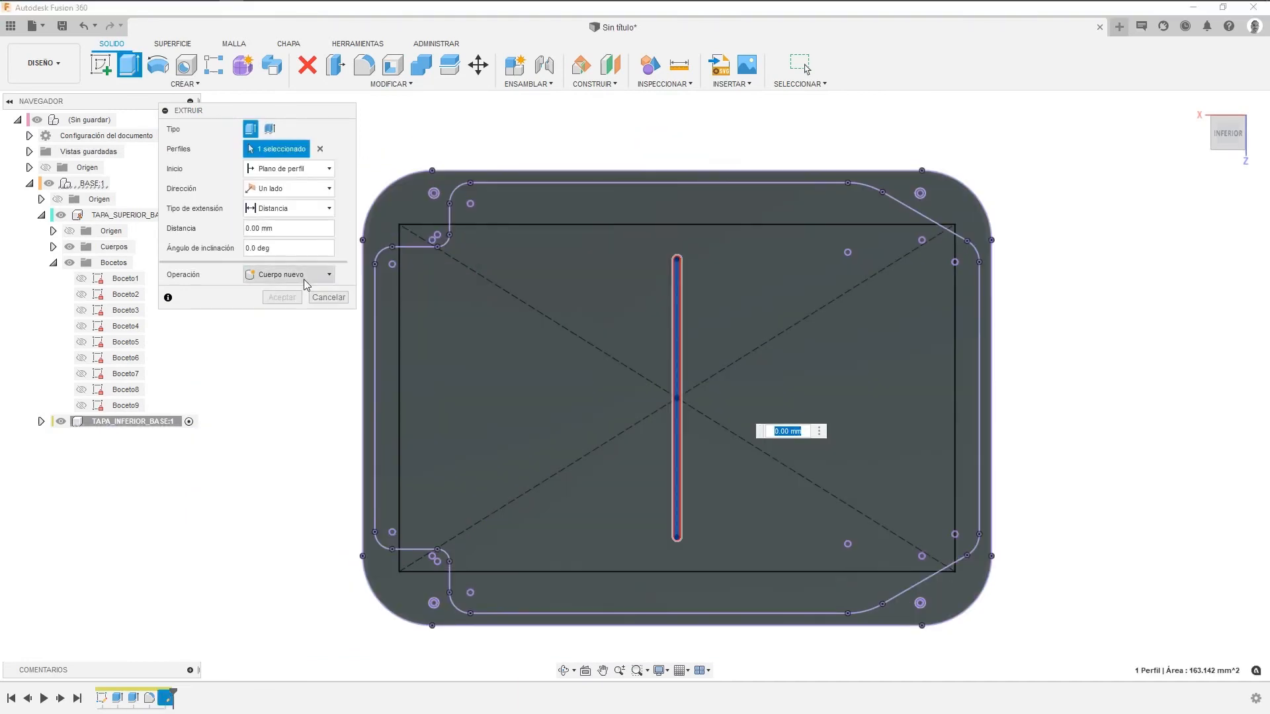
{"action": "left_click", "coordinate": [291, 274]}
{"action": "left_click", "coordinate": [278, 305]}
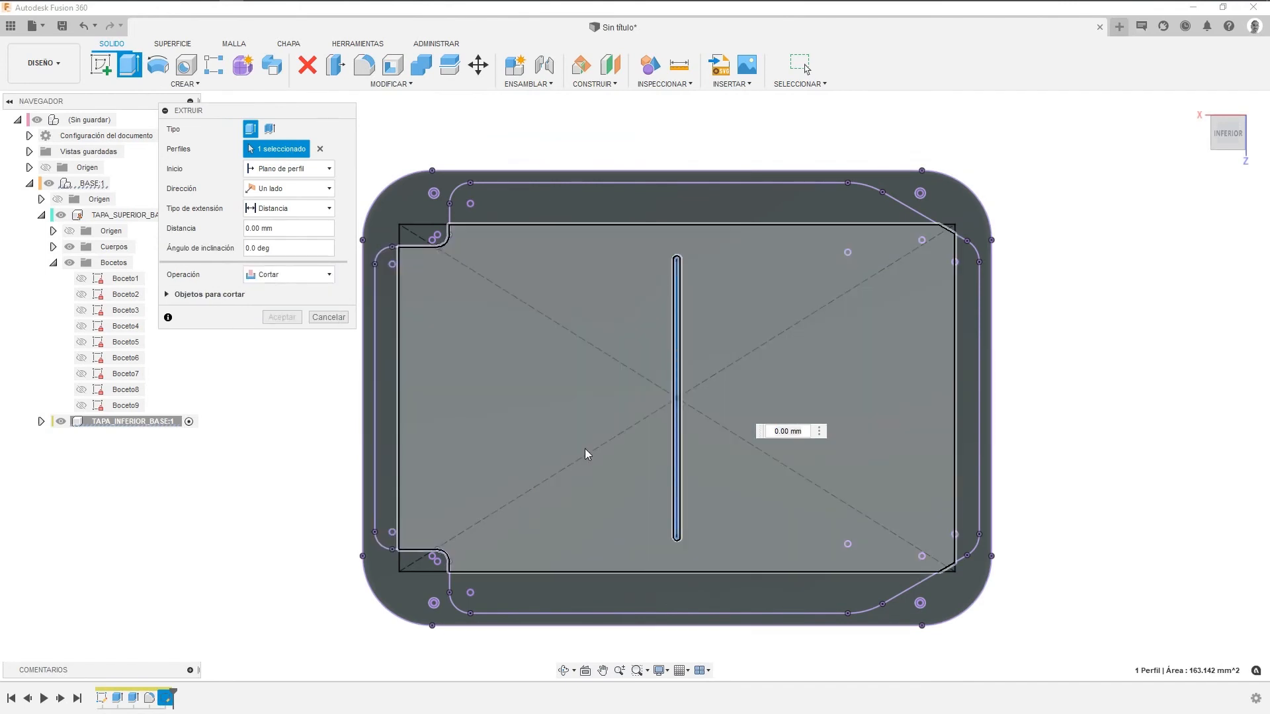
{"action": "middle_click_drag", "start_coordinate": [635, 385], "coordinate": [1124, 145], "text": "shift"}
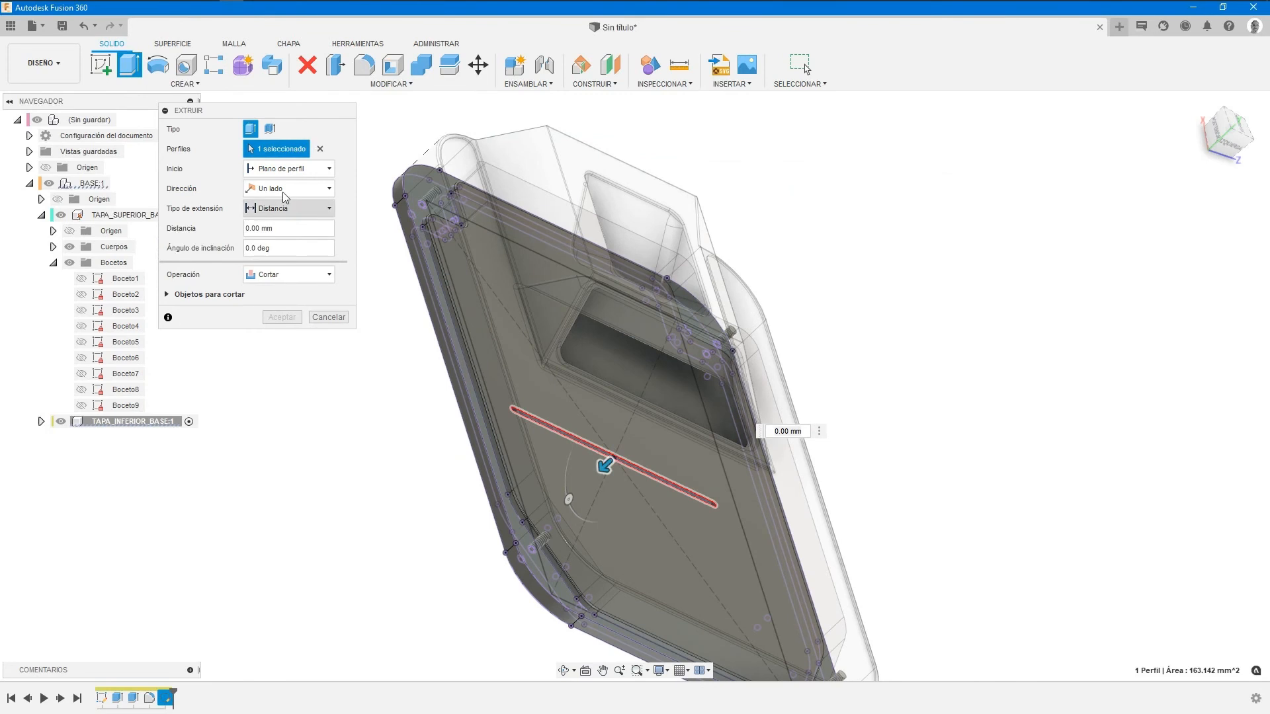
{"action": "left_click", "coordinate": [277, 215]}
{"action": "left_click", "coordinate": [268, 239]}
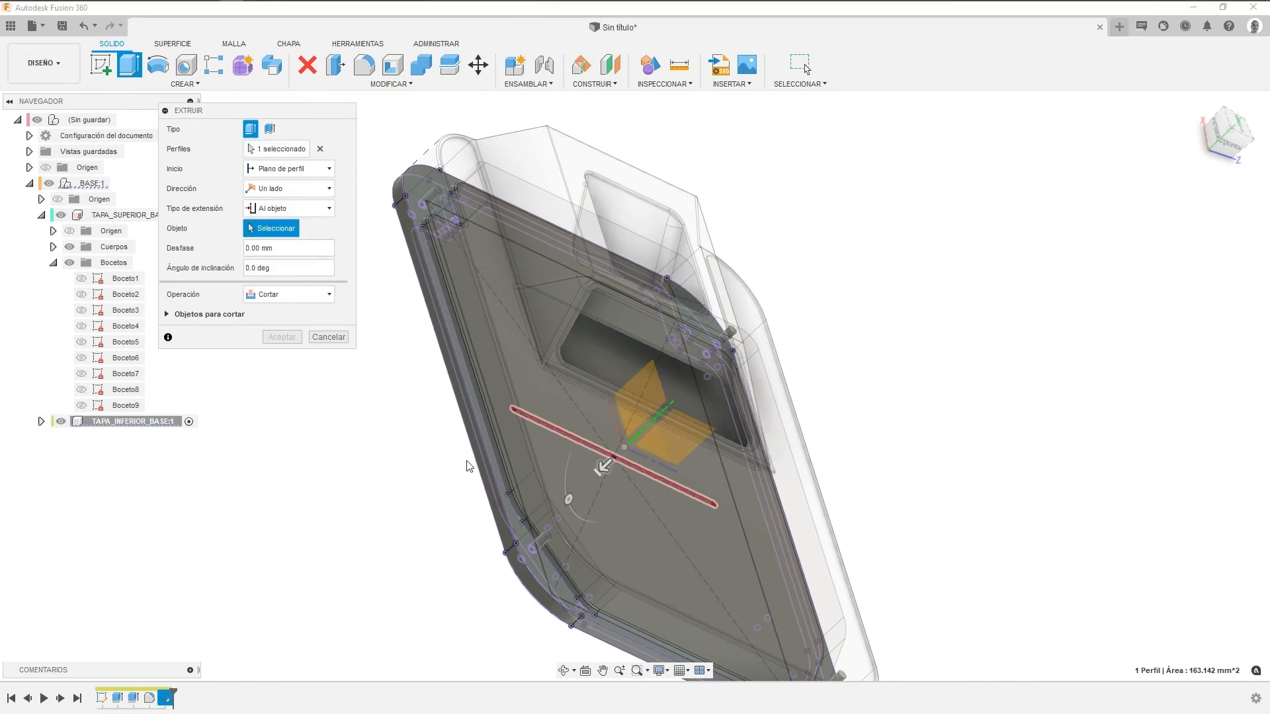
{"action": "scroll", "coordinate": [711, 412], "scroll_direction": "up", "scroll_amount": 5}
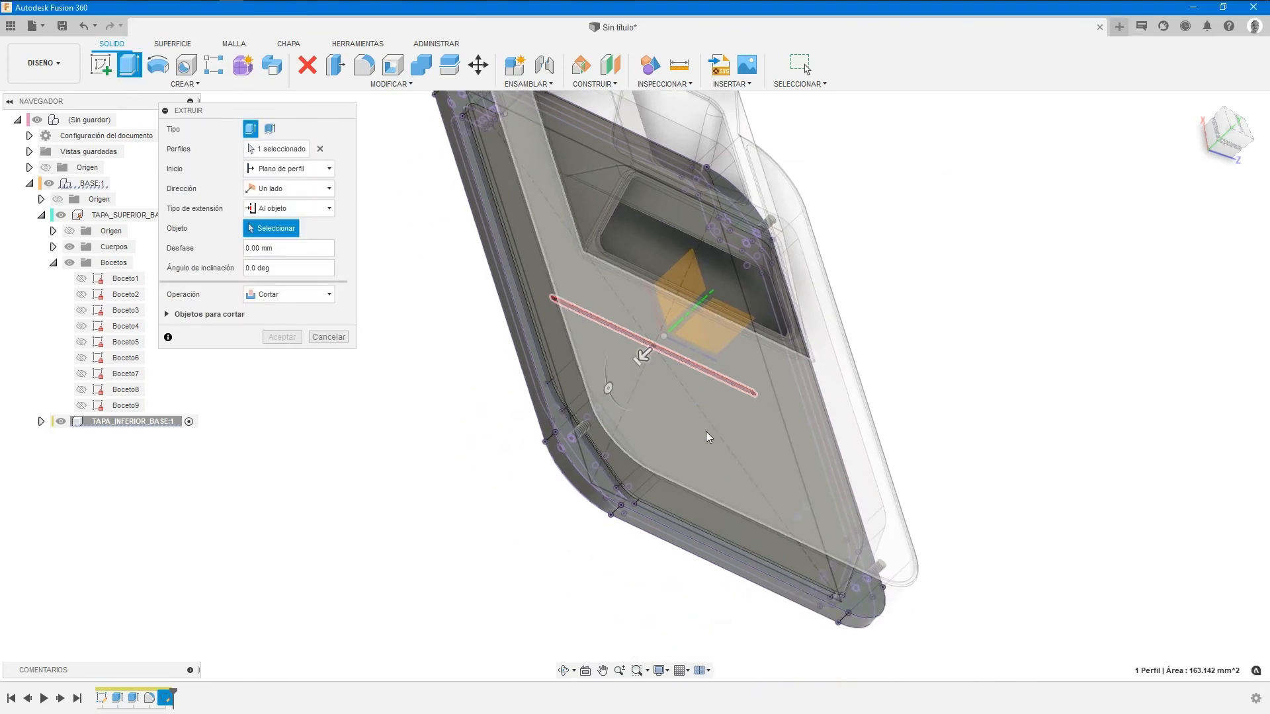
{"action": "left_click", "coordinate": [643, 454]}
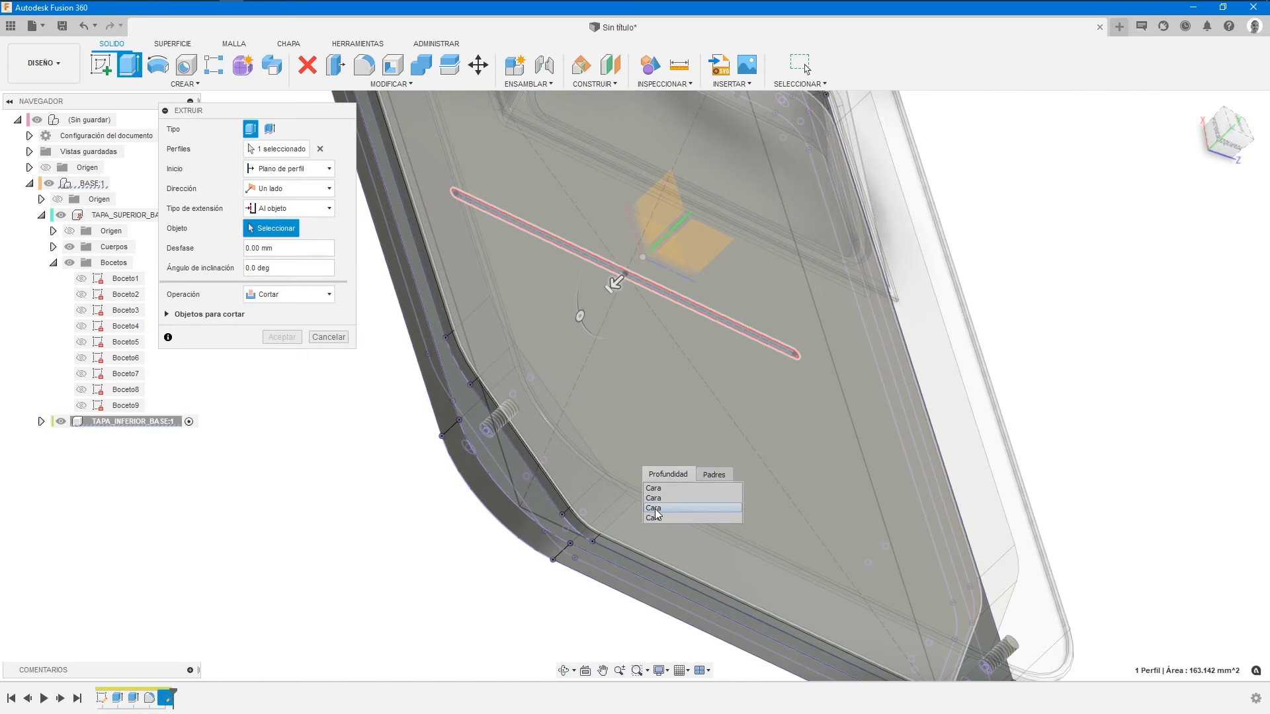
{"action": "left_click", "coordinate": [655, 509]}
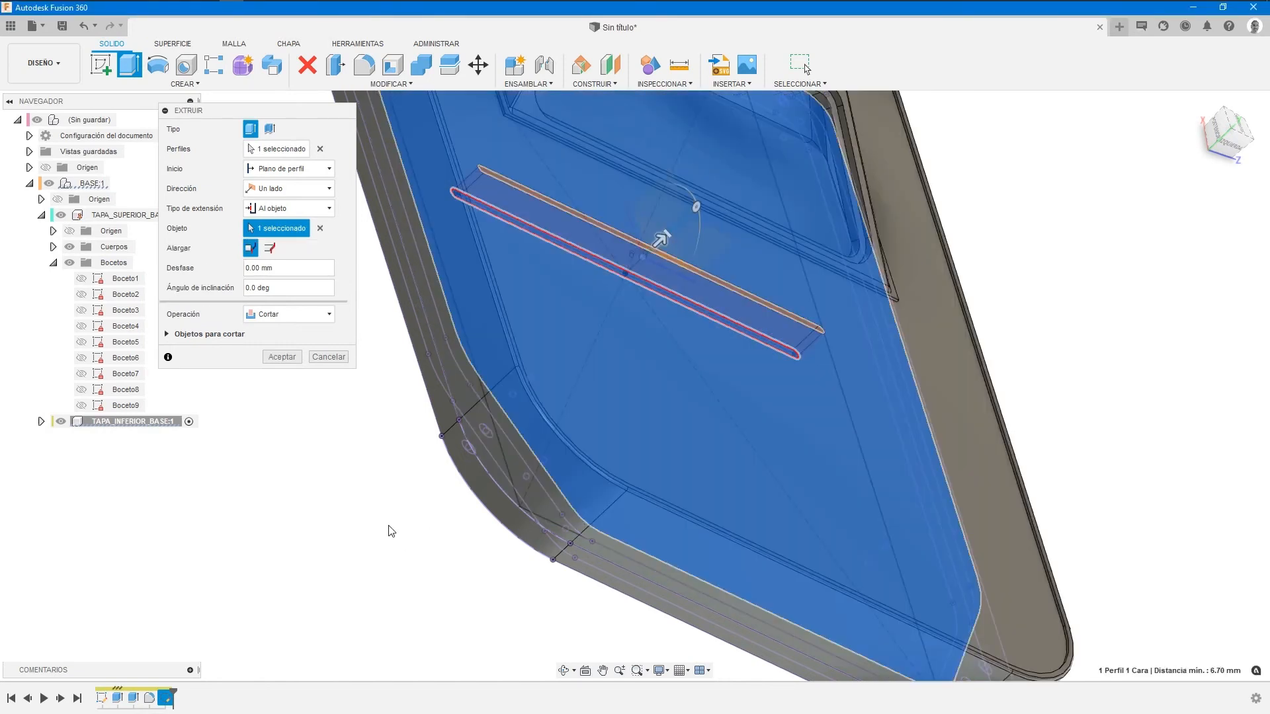
{"action": "left_click", "coordinate": [282, 356]}
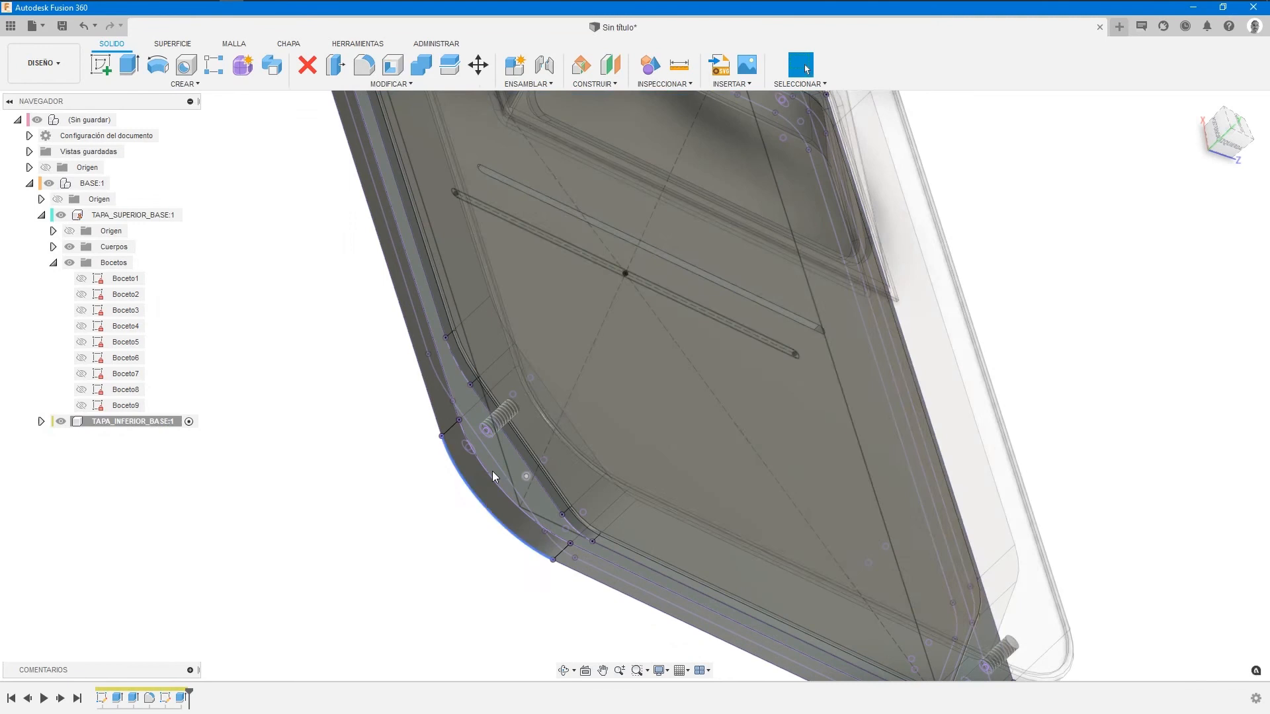
{"action": "mouse_move", "coordinate": [635, 386]}
{"action": "middle_mouse_down", "text": "shift"}
{"action": "mouse_move", "coordinate": [635, 241]}
{"action": "mouse_move", "coordinate": [583, 318]}
{"action": "mouse_move", "coordinate": [529, 291]}
{"action": "mouse_move", "coordinate": [678, 225]}
{"action": "middle_mouse_up", "text": "shift"}
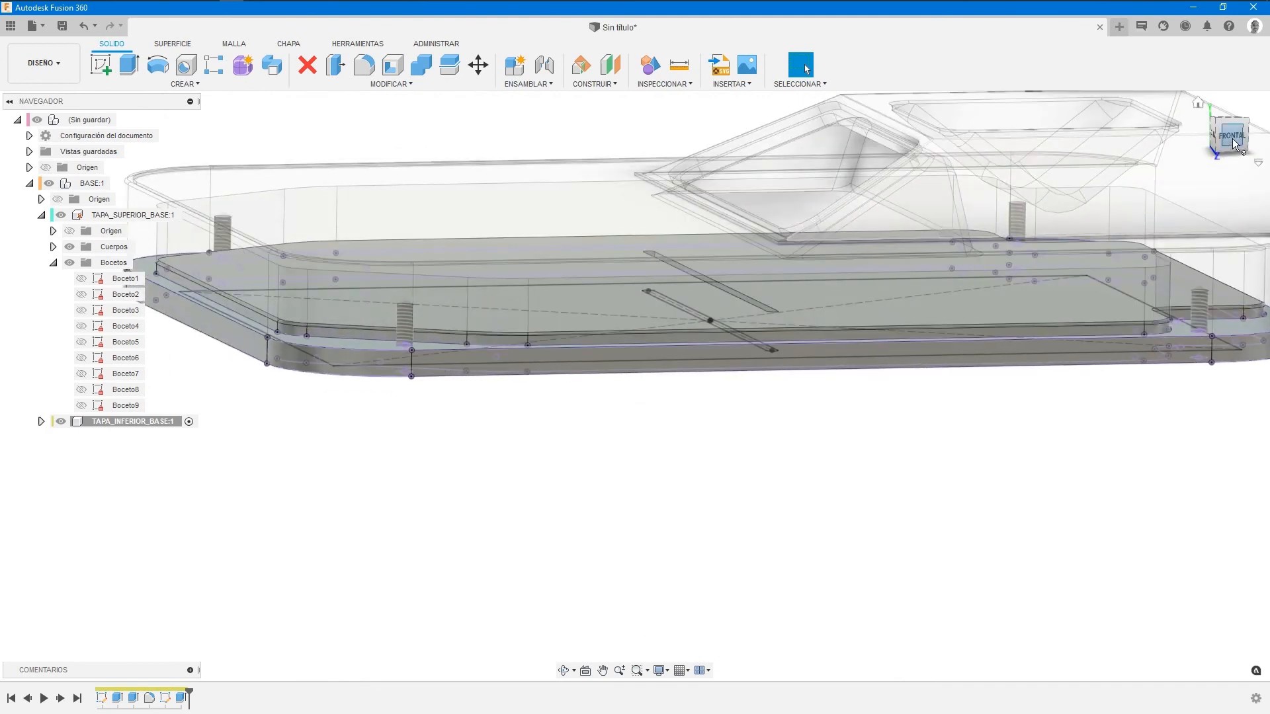
{"action": "left_click", "coordinate": [1225, 149]}
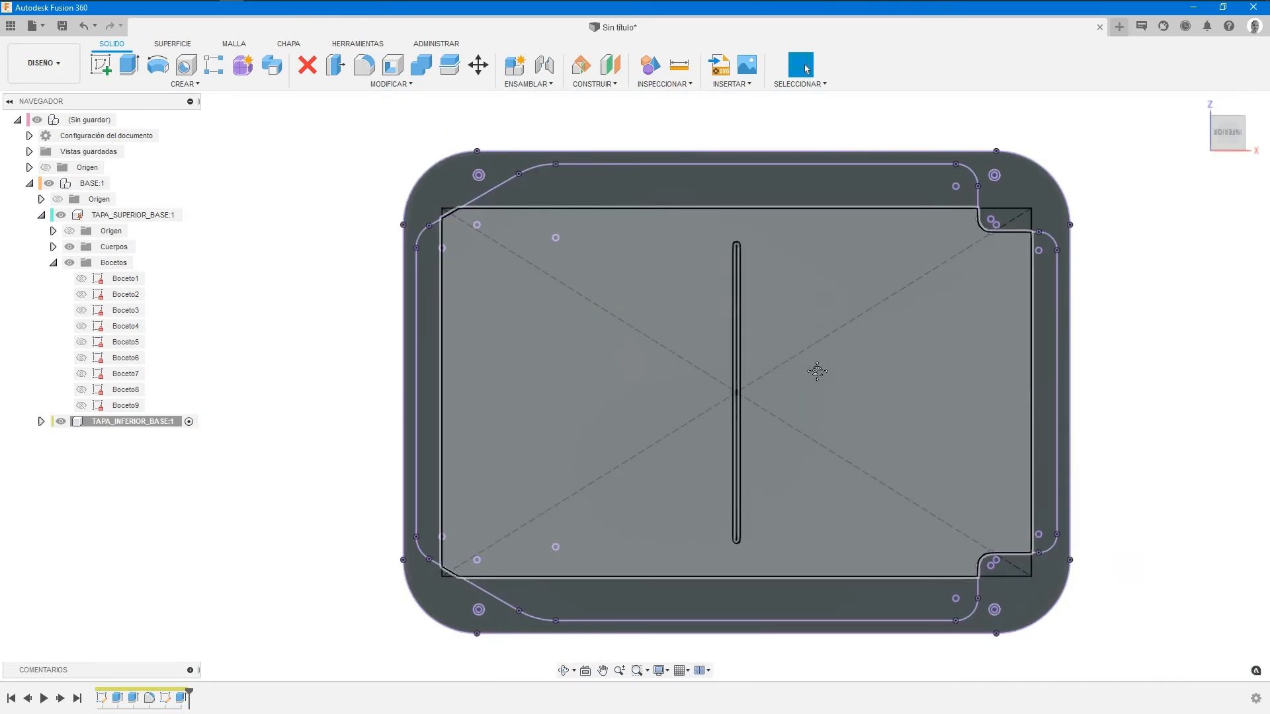
{"action": "middle_click_drag", "start_coordinate": [818, 371], "coordinate": [740, 370]}
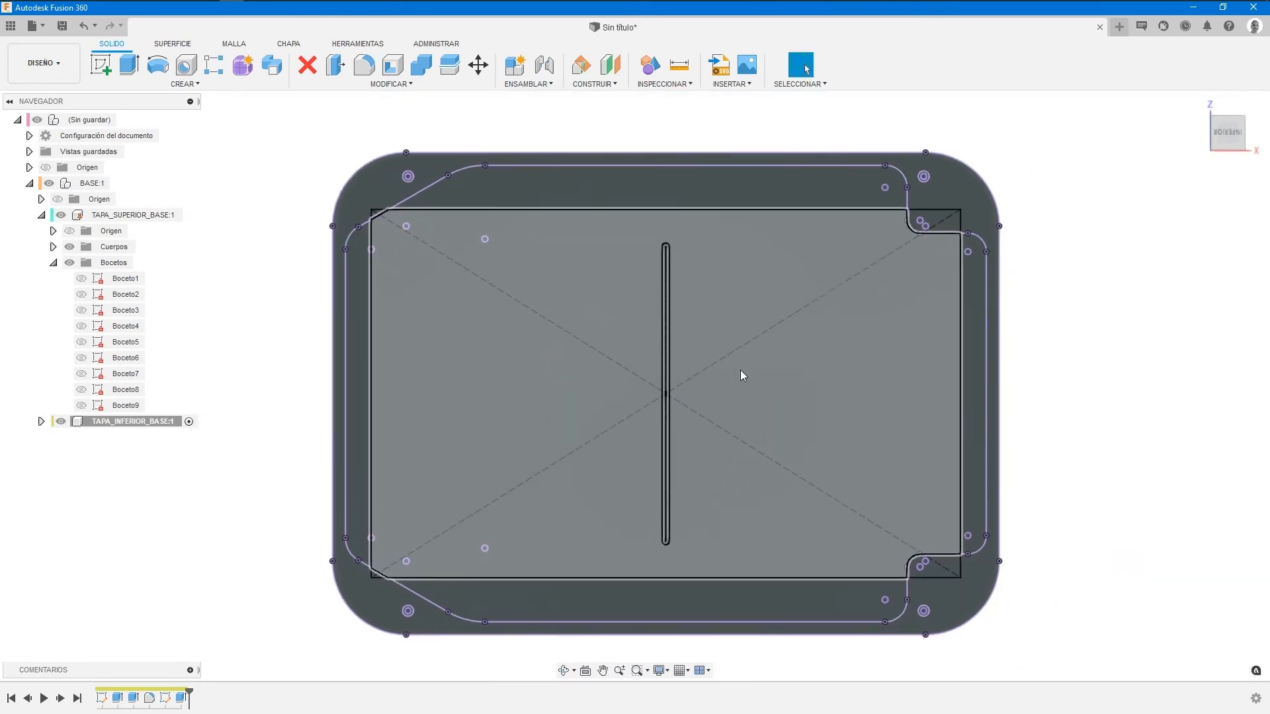
{"action": "left_click", "coordinate": [213, 64]}
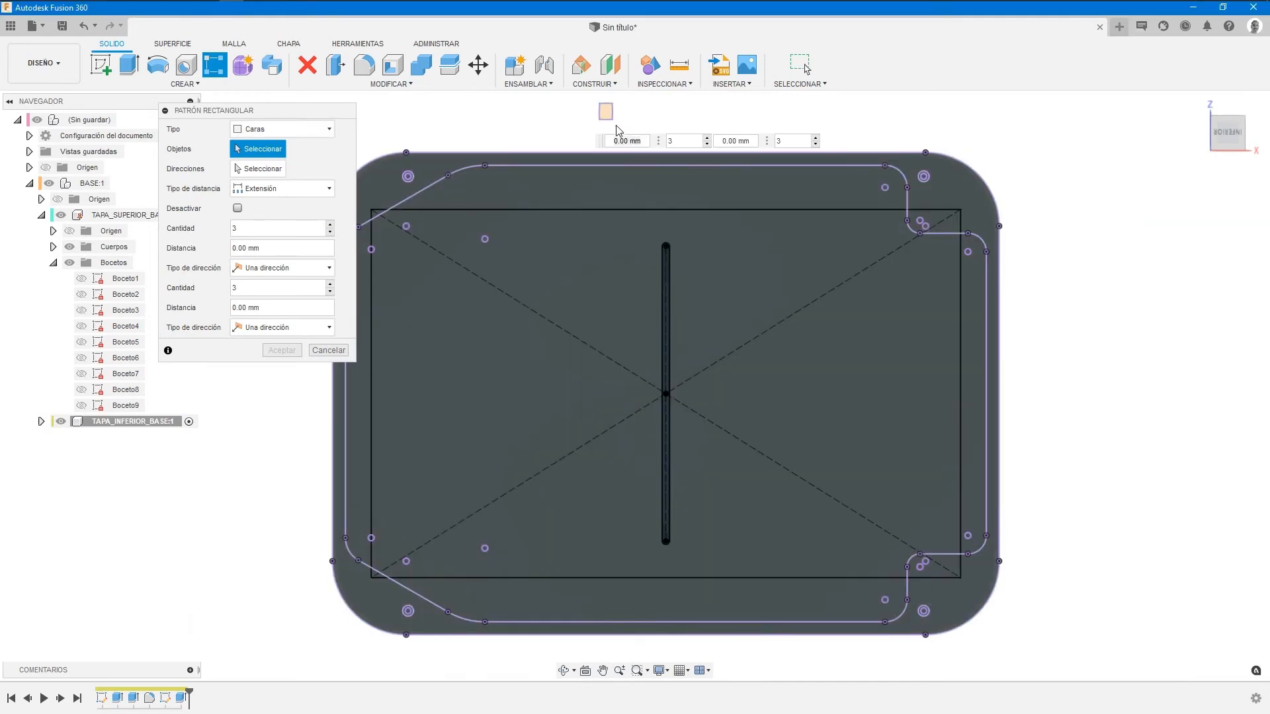
{"action": "left_click_drag", "start_coordinate": [598, 147], "coordinate": [698, 570]}
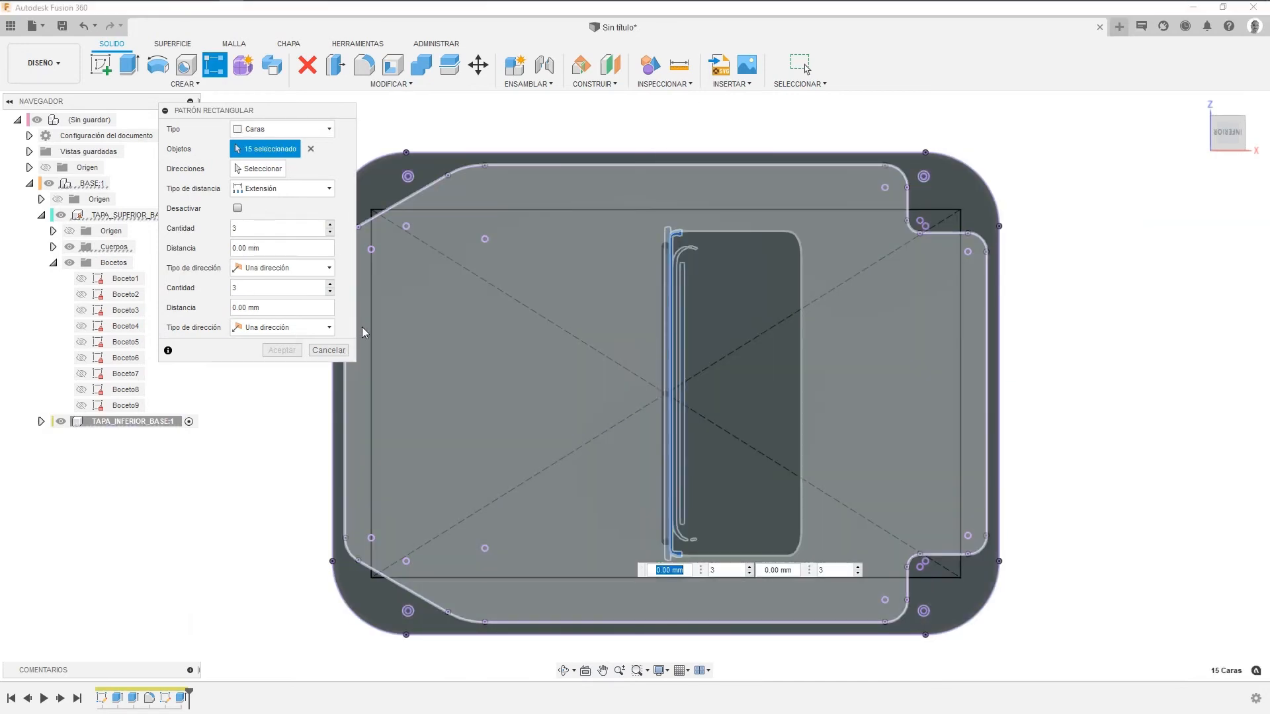
{"action": "mouse_move", "coordinate": [1233, 130]}
{"action": "left_mouse_down"}
{"action": "mouse_move", "coordinate": [1198, 171]}
{"action": "mouse_move", "coordinate": [1188, 162]}
{"action": "mouse_move", "coordinate": [1225, 140]}
{"action": "left_mouse_up"}
{"action": "left_click", "coordinate": [328, 350]}
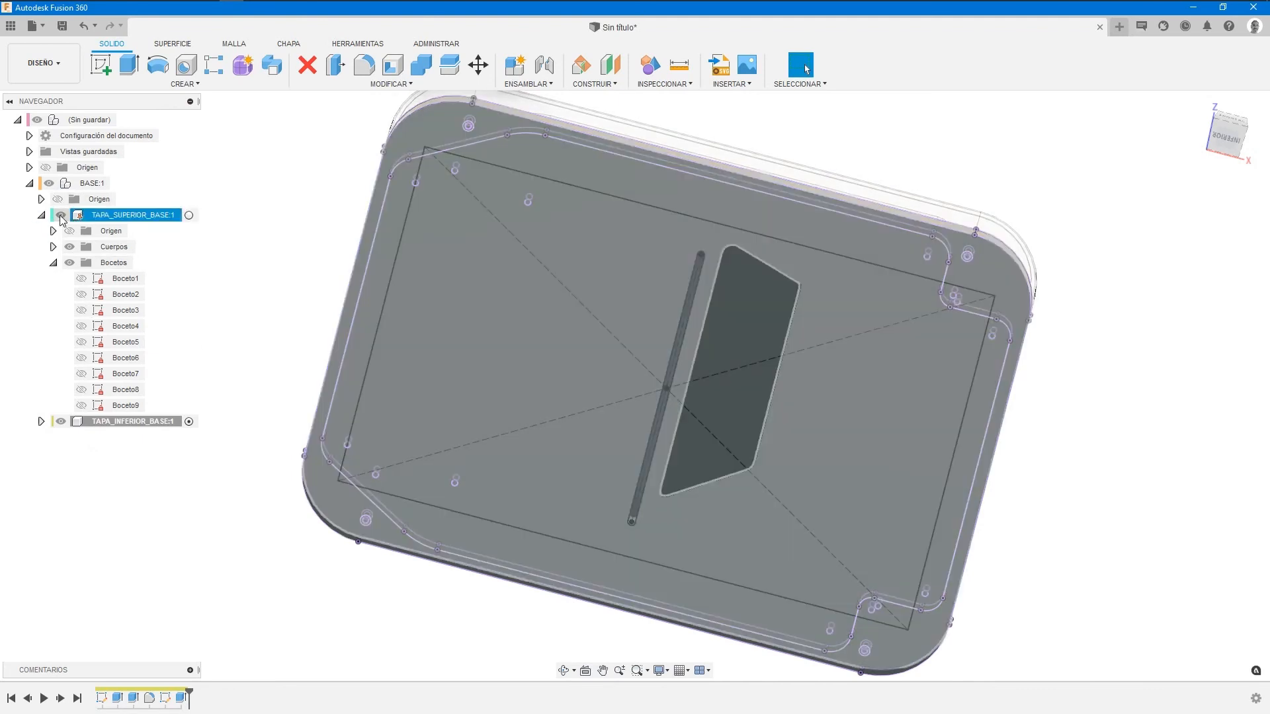
Hide the TAPA_SUPERIOR_BASE component and view the bottom cover straight from below.
{"action": "left_click", "coordinate": [60, 215]}
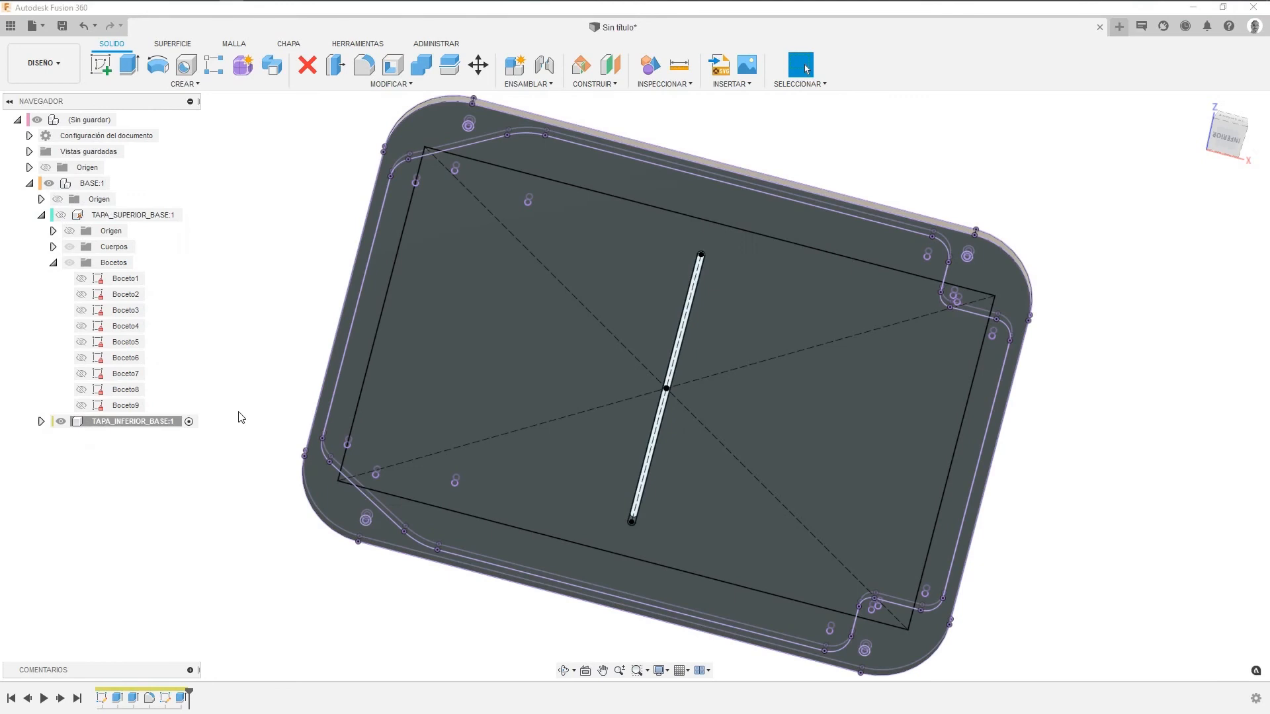
{"action": "mouse_move", "coordinate": [635, 385]}
{"action": "middle_mouse_down", "text": "shift"}
{"action": "mouse_move", "coordinate": [637, 564]}
{"action": "mouse_move", "coordinate": [636, 383]}
{"action": "middle_mouse_up", "text": "shift"}
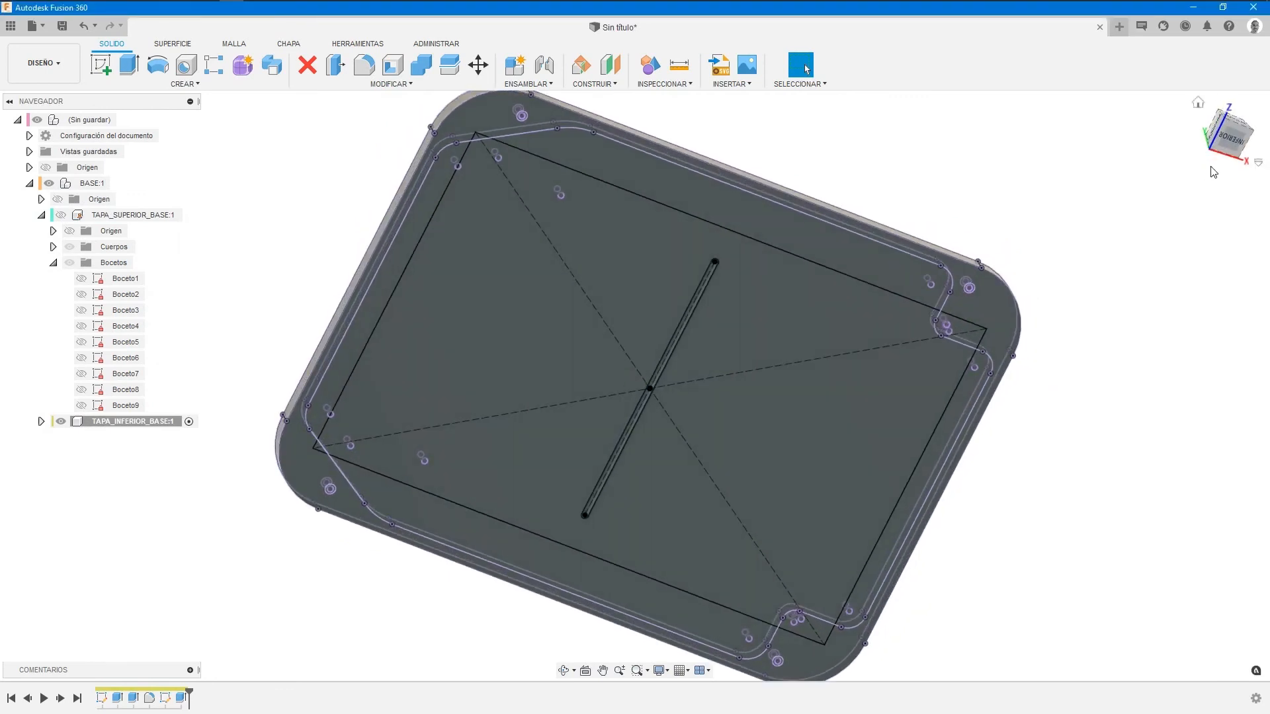
{"action": "left_click", "coordinate": [1235, 143]}
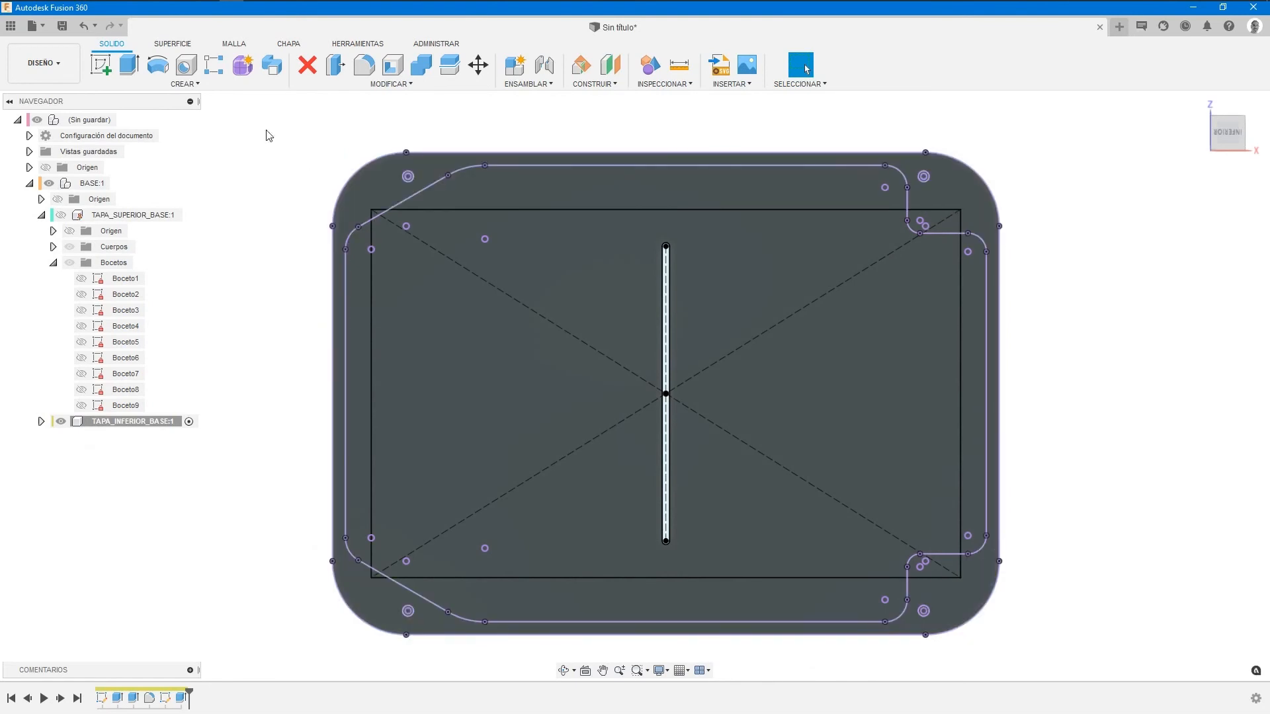
Create a rectangular pattern of the slot's four faces along the cover's long edge, with 20 instances over a 70 mm extent towards +X.
{"action": "left_click", "coordinate": [214, 66]}
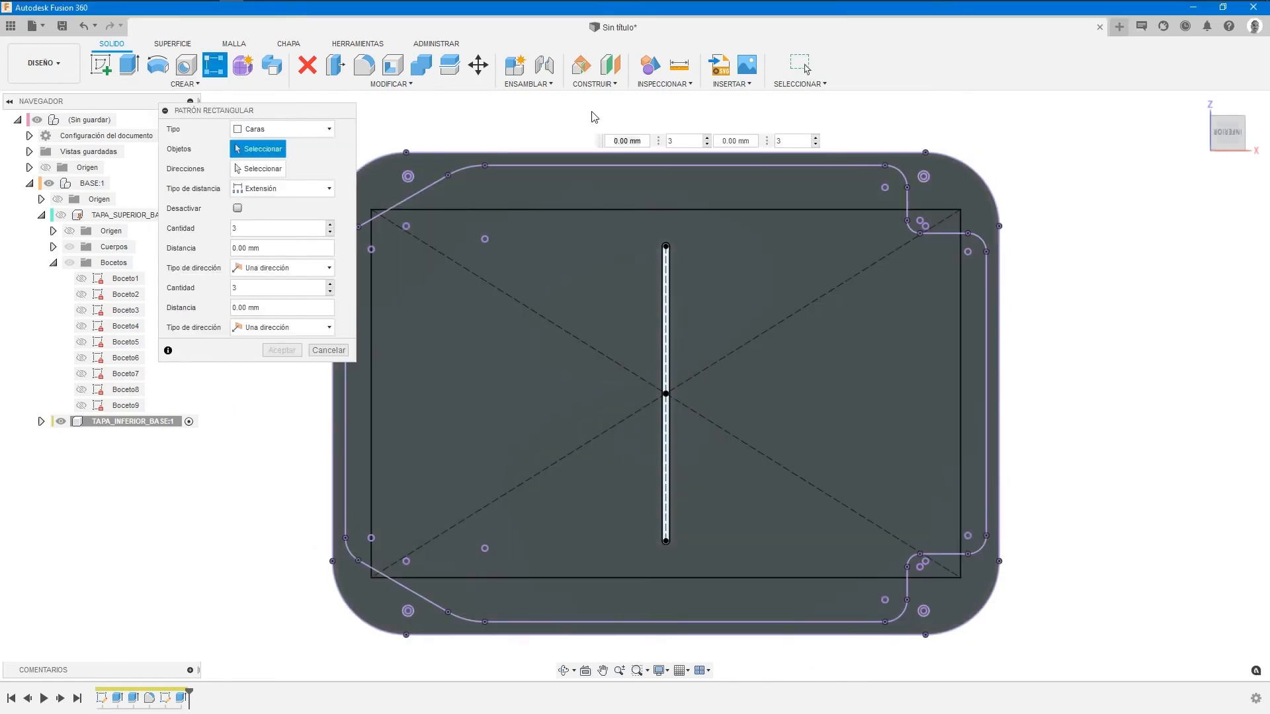
{"action": "left_click_drag", "start_coordinate": [595, 118], "coordinate": [709, 553]}
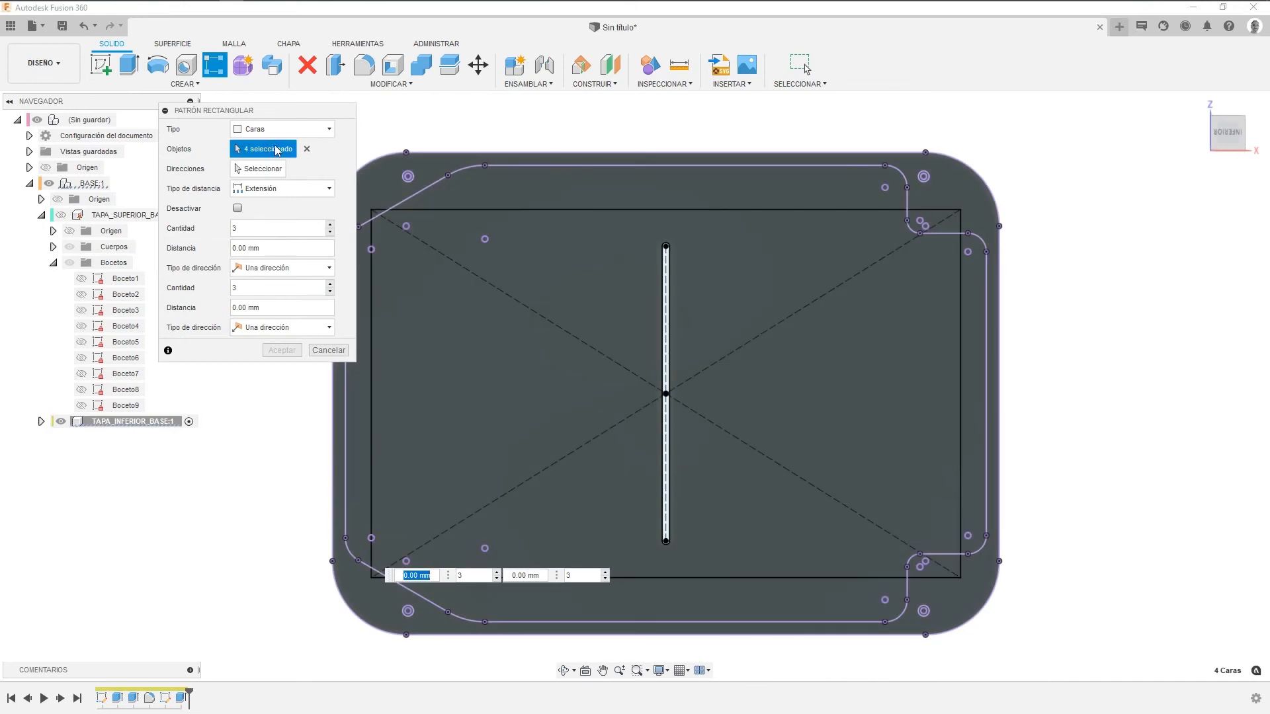
{"action": "left_click", "coordinate": [262, 169]}
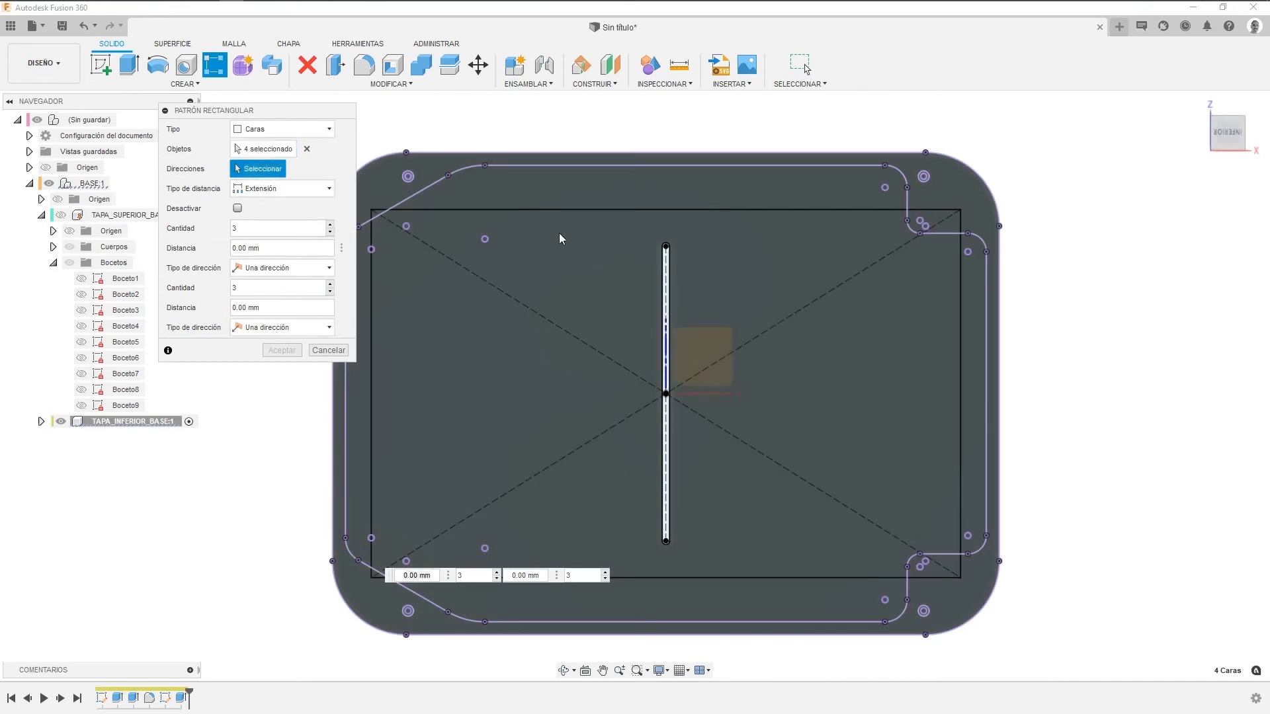
{"action": "left_click", "coordinate": [633, 153]}
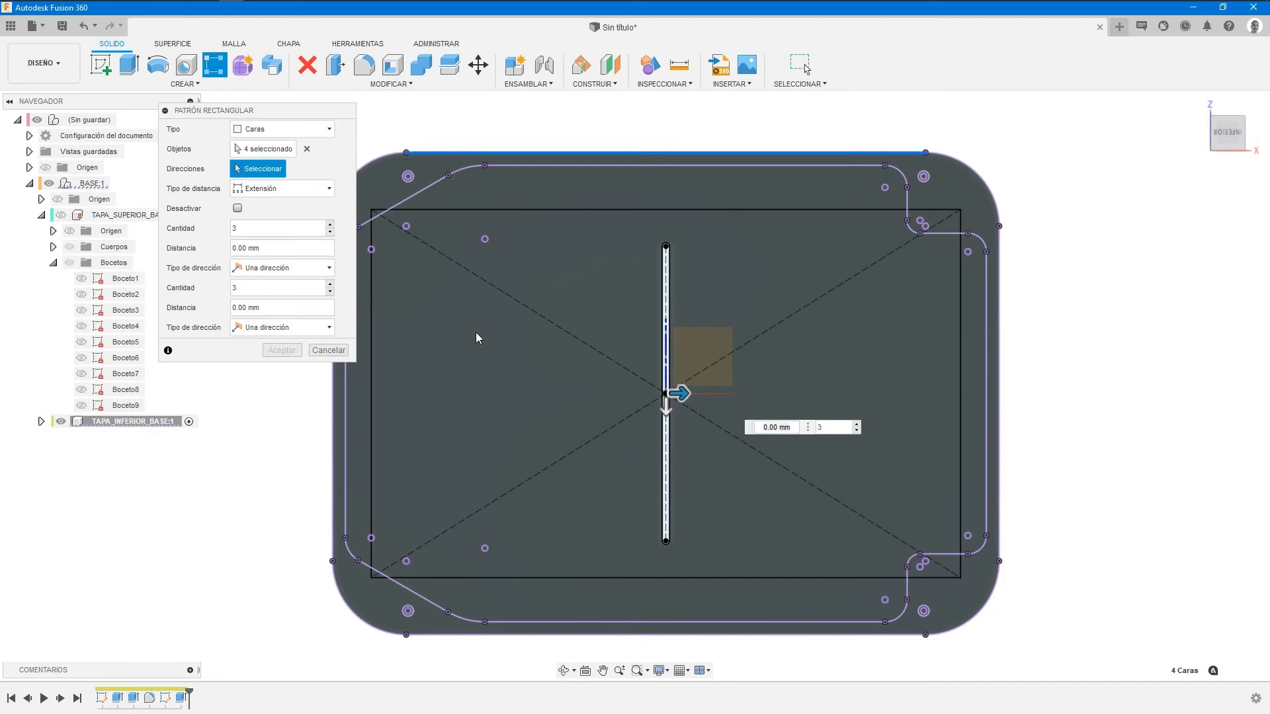
{"action": "left_click_drag", "start_coordinate": [667, 397], "coordinate": [937, 395]}
{"action": "key", "text": "Tab"}
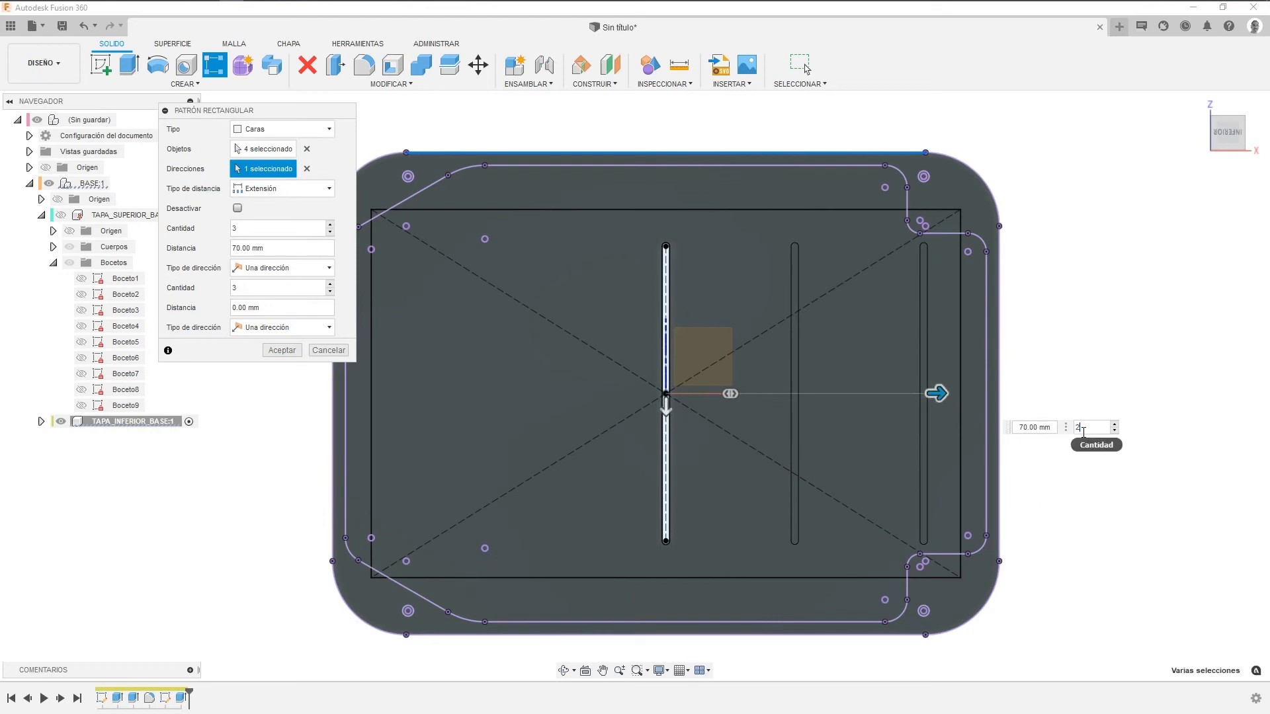
{"action": "type", "text": "20"}
{"action": "left_click", "coordinate": [282, 351]}
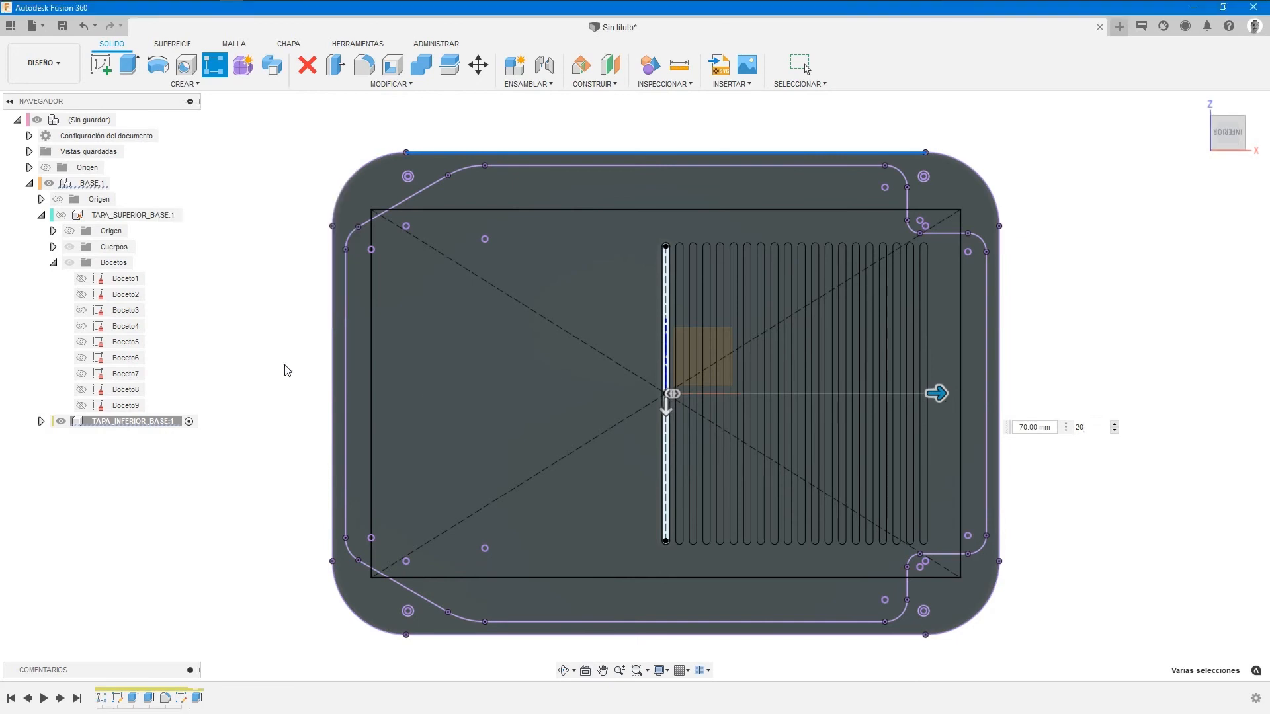
Start a Hole feature on the bottom cover's underside and place it at the four corners of the sketched rectangle.
{"action": "mouse_move", "coordinate": [1226, 135]}
{"action": "left_mouse_down"}
{"action": "mouse_move", "coordinate": [1216, 185]}
{"action": "mouse_move", "coordinate": [1188, 196]}
{"action": "mouse_move", "coordinate": [1245, 141]}
{"action": "left_mouse_up"}
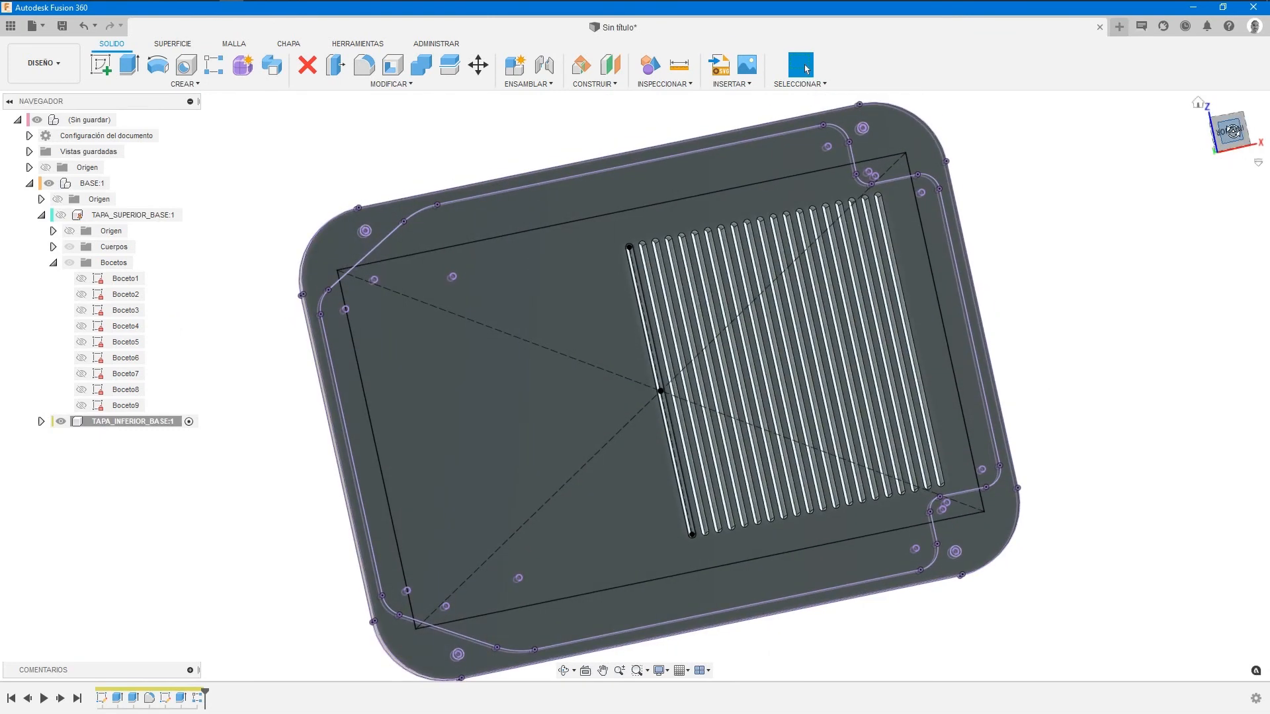
{"action": "left_click", "coordinate": [1229, 136]}
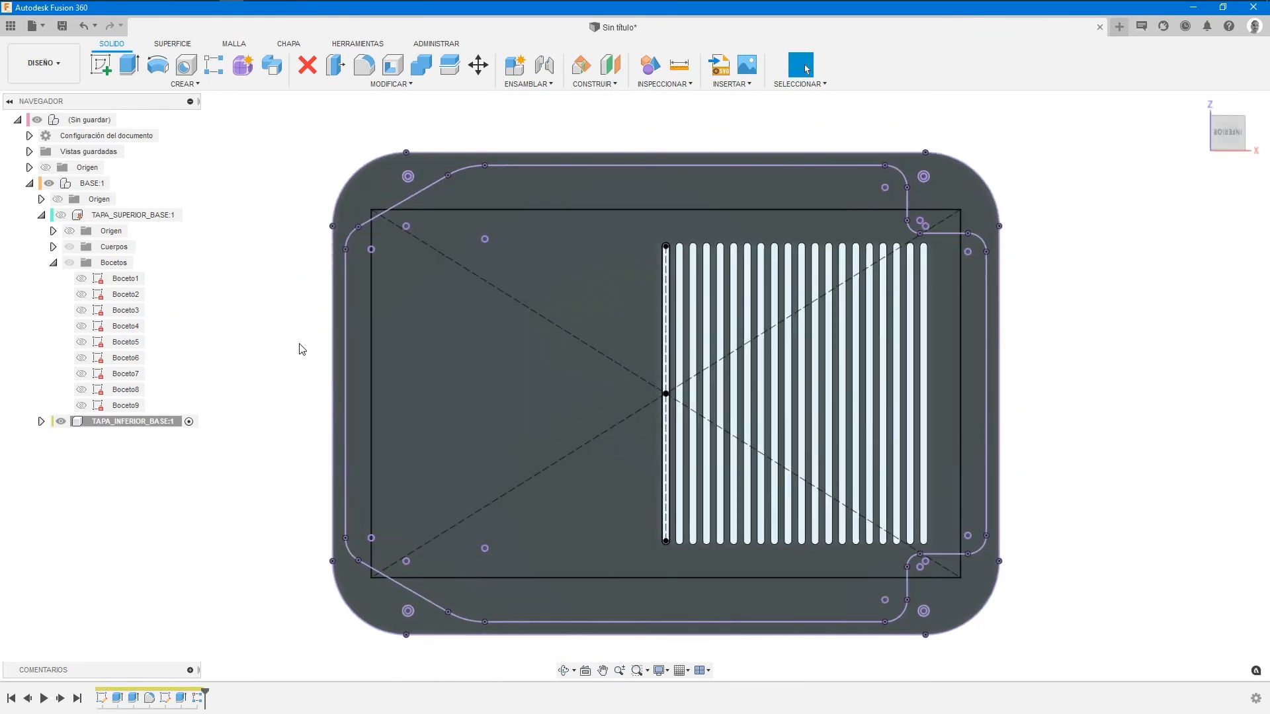
{"action": "left_click", "coordinate": [186, 64]}
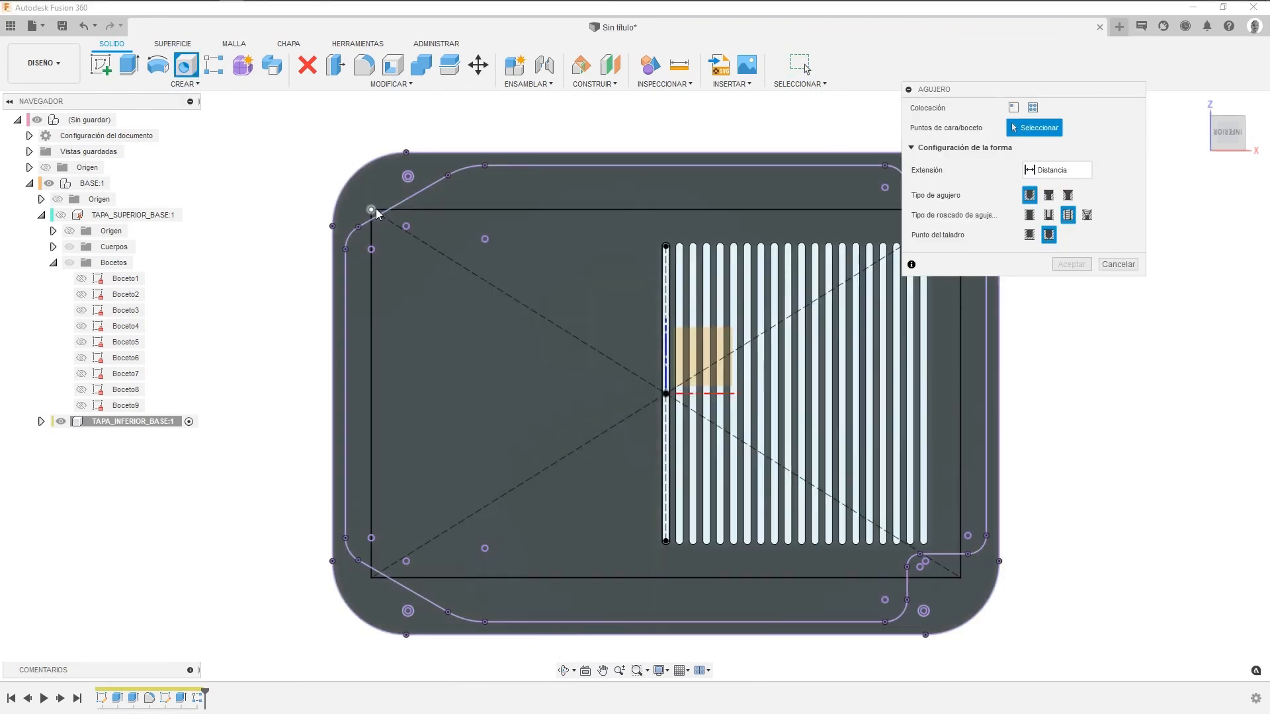
{"action": "left_click", "coordinate": [372, 209]}
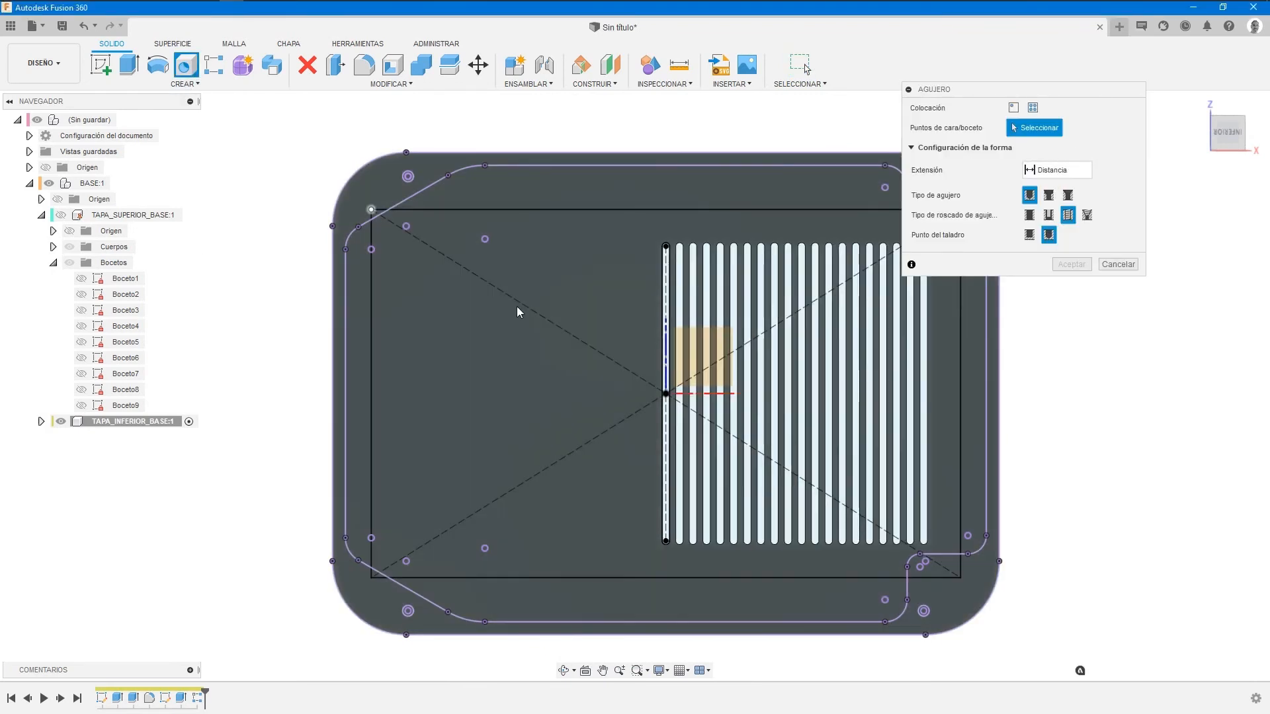
{"action": "middle_click_drag", "start_coordinate": [820, 311], "coordinate": [536, 322]}
{"action": "left_click", "coordinate": [675, 221]}
{"action": "middle_click_drag", "start_coordinate": [515, 454], "coordinate": [565, 341]}
{"action": "left_click", "coordinate": [726, 475]}
{"action": "middle_click_drag", "start_coordinate": [637, 454], "coordinate": [908, 451]}
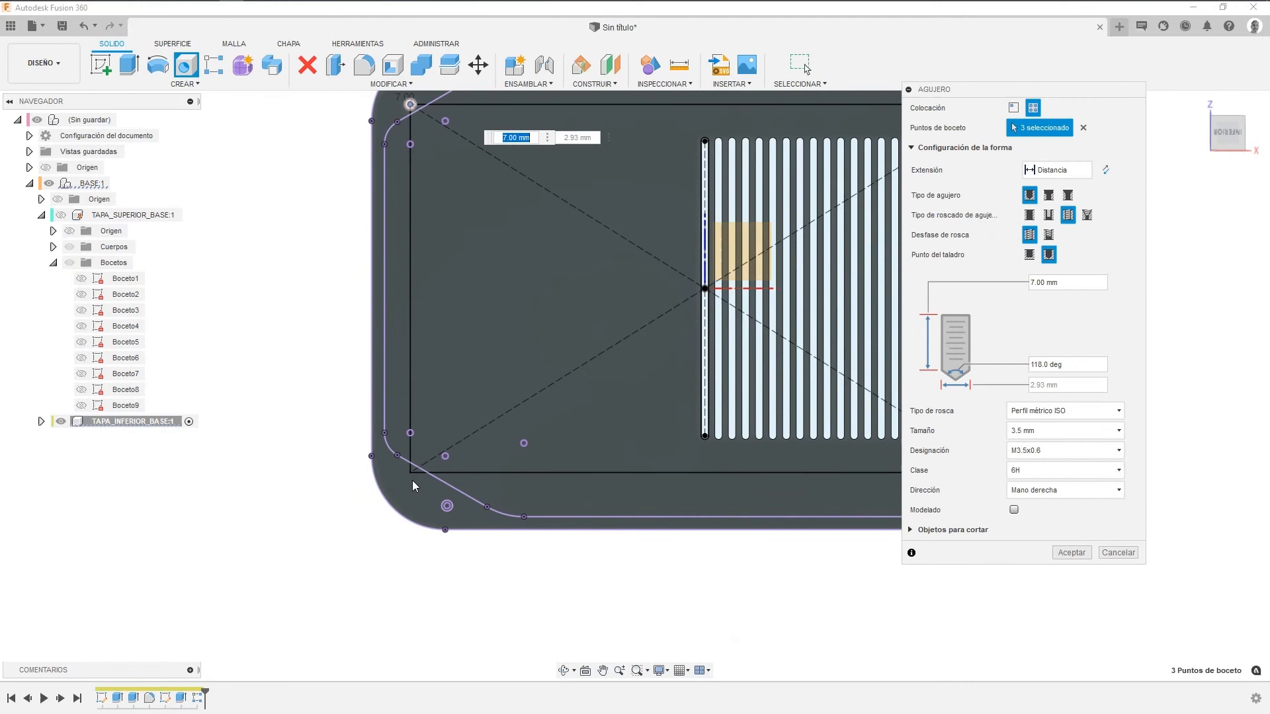
{"action": "left_click", "coordinate": [411, 472]}
{"action": "middle_click_drag", "start_coordinate": [459, 338], "coordinate": [293, 456]}
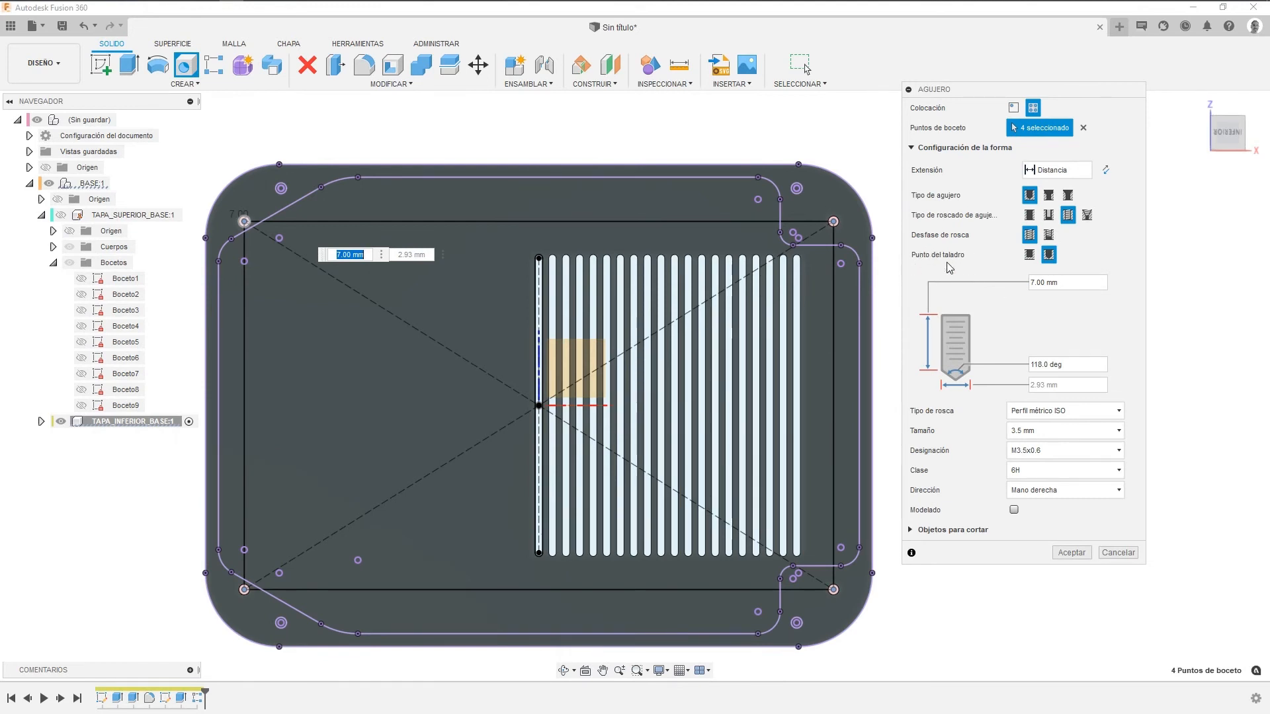
Make the four corner holes simple and flat-bottomed, with 0.5 mm depth and 12 mm diameter.
{"action": "left_click", "coordinate": [1029, 254]}
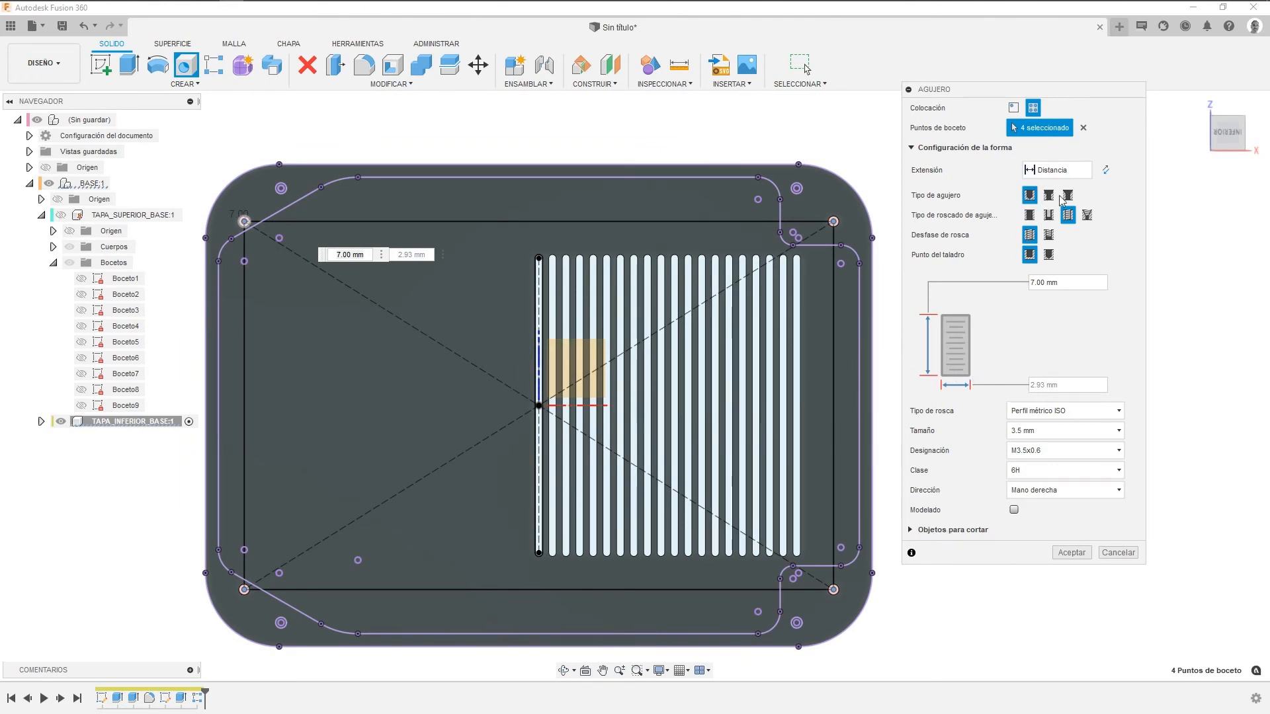
{"action": "left_click", "coordinate": [1030, 217]}
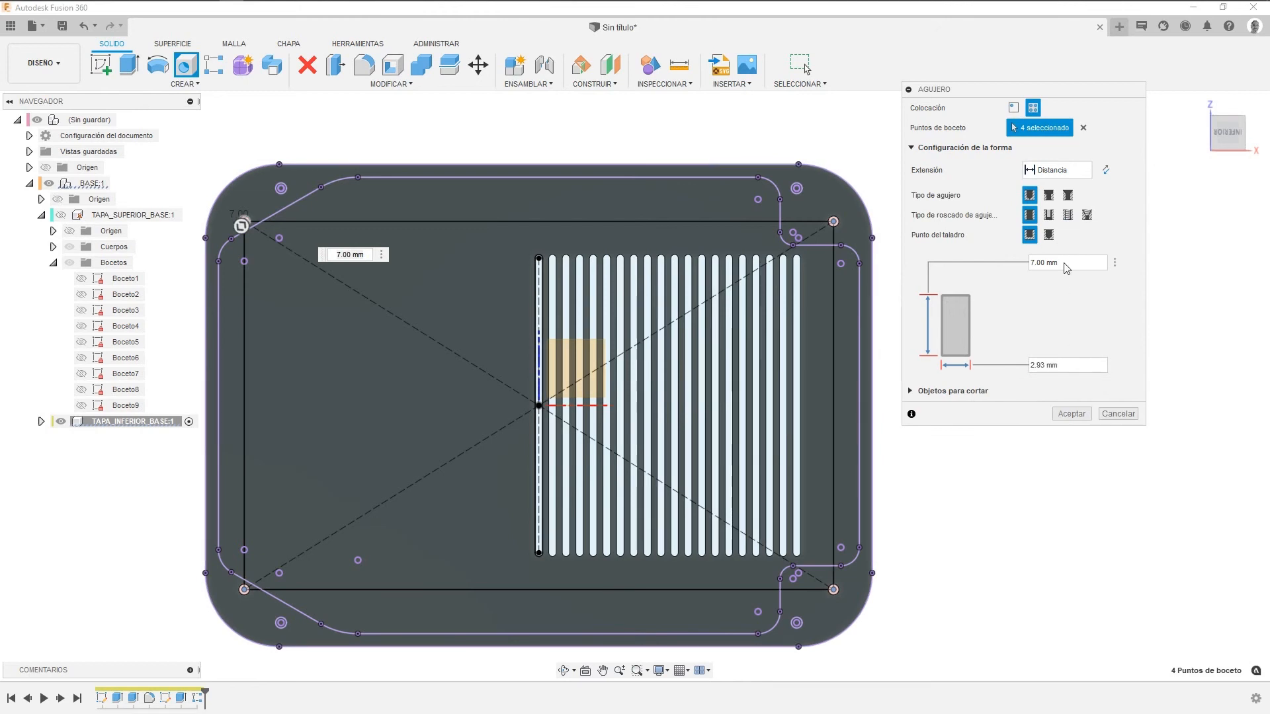
{"action": "key", "text": "BackSpace"}
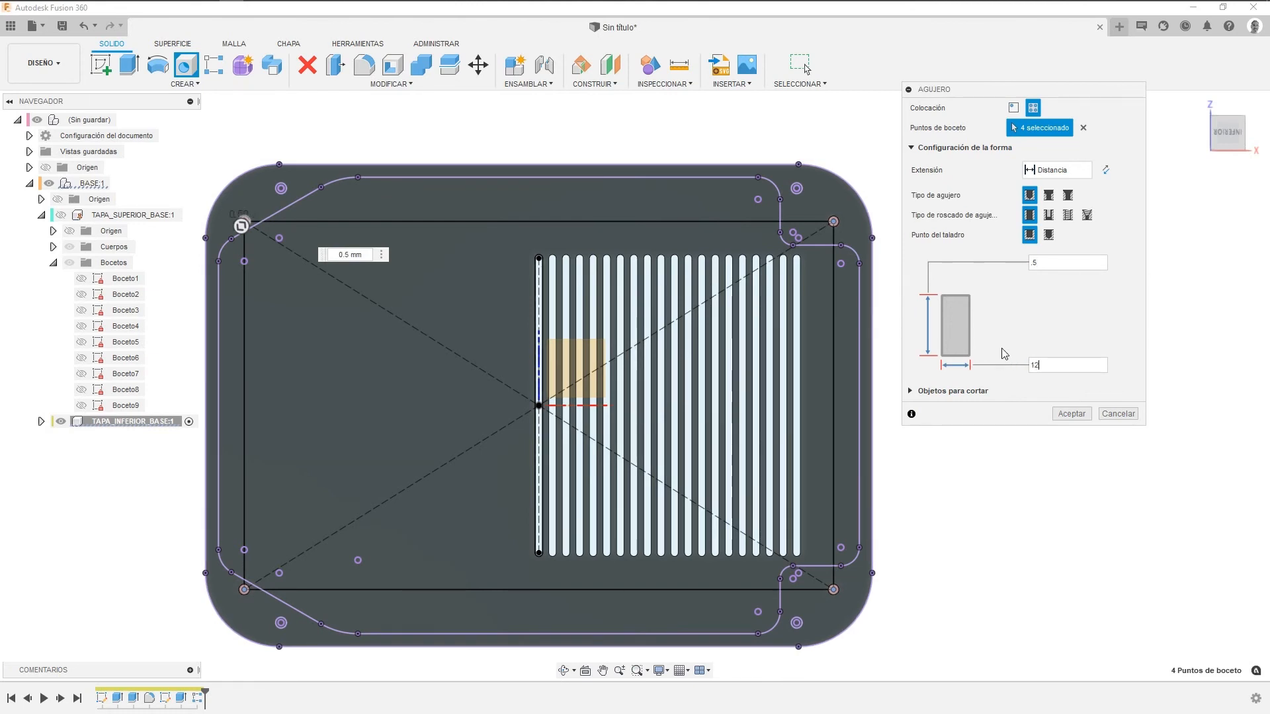
{"action": "left_click", "coordinate": [1072, 414]}
{"action": "mouse_move", "coordinate": [1227, 145]}
{"action": "left_mouse_down"}
{"action": "mouse_move", "coordinate": [1208, 158]}
{"action": "mouse_move", "coordinate": [1229, 141]}
{"action": "left_mouse_up"}
Start another Hole feature and place it at the centres of the small screw-hole circles near the cover's four rounded corners.
{"action": "left_click", "coordinate": [186, 64]}
{"action": "middle_click_drag", "start_coordinate": [580, 405], "coordinate": [740, 436]}
{"action": "scroll", "coordinate": [516, 259], "scroll_direction": "up", "scroll_amount": 5}
{"action": "left_click", "coordinate": [380, 162]}
{"action": "scroll", "coordinate": [785, 398], "scroll_direction": "down", "scroll_amount": 5}
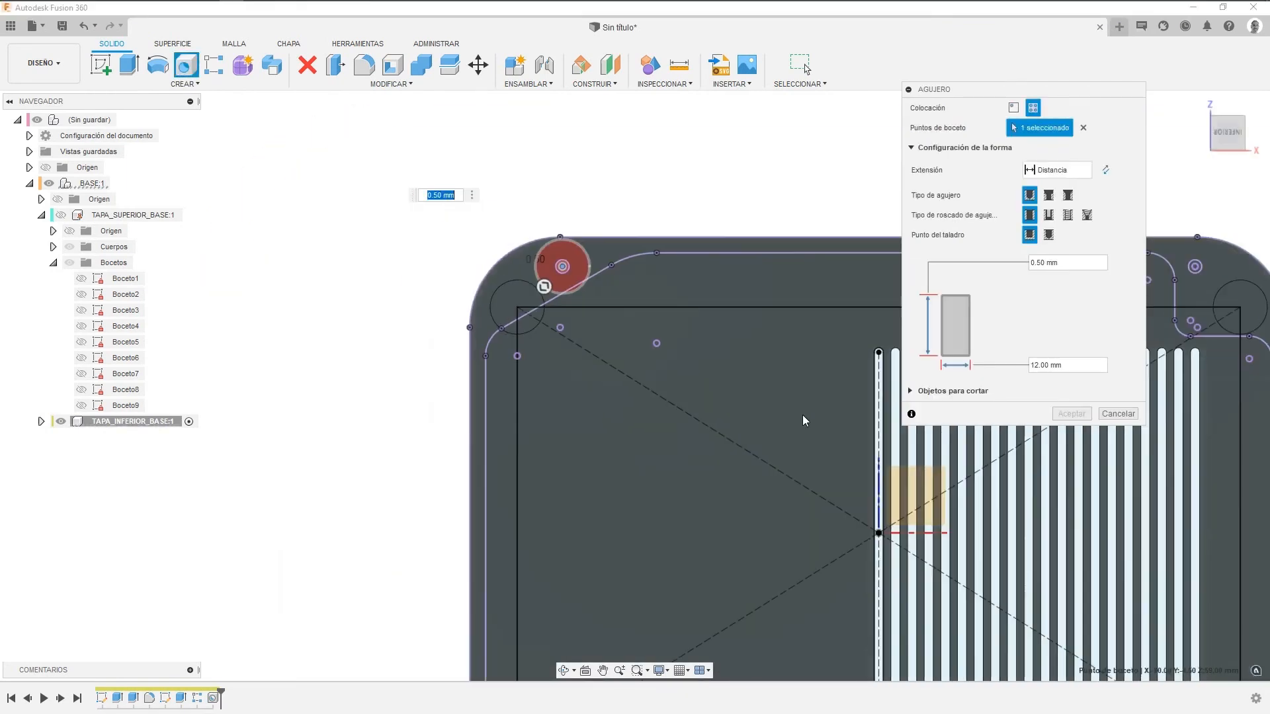
{"action": "middle_click_drag", "start_coordinate": [1117, 516], "coordinate": [601, 480]}
{"action": "scroll", "coordinate": [711, 313], "scroll_direction": "up", "scroll_amount": 5}
{"action": "left_click", "coordinate": [567, 180]}
{"action": "scroll", "coordinate": [490, 436], "scroll_direction": "down", "scroll_amount": 3}
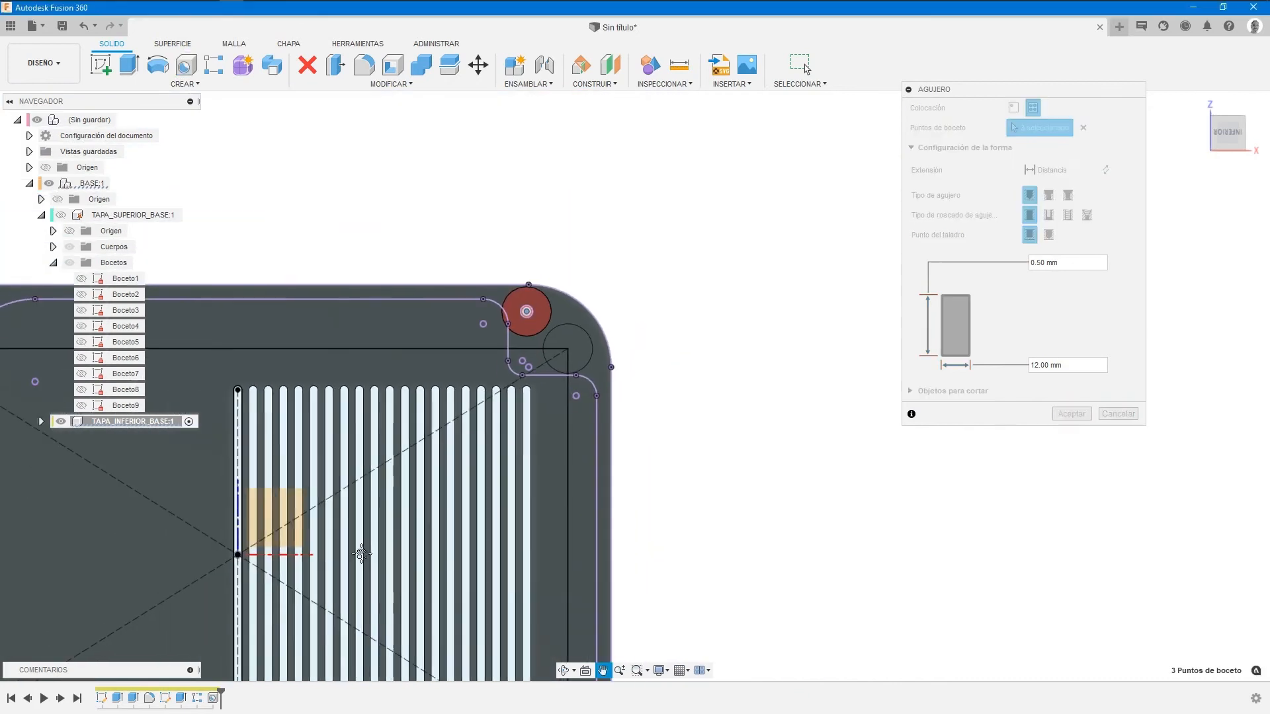
{"action": "scroll", "coordinate": [354, 563], "scroll_direction": "down", "scroll_amount": 3}
{"action": "scroll", "coordinate": [351, 559], "scroll_direction": "up", "scroll_amount": 6}
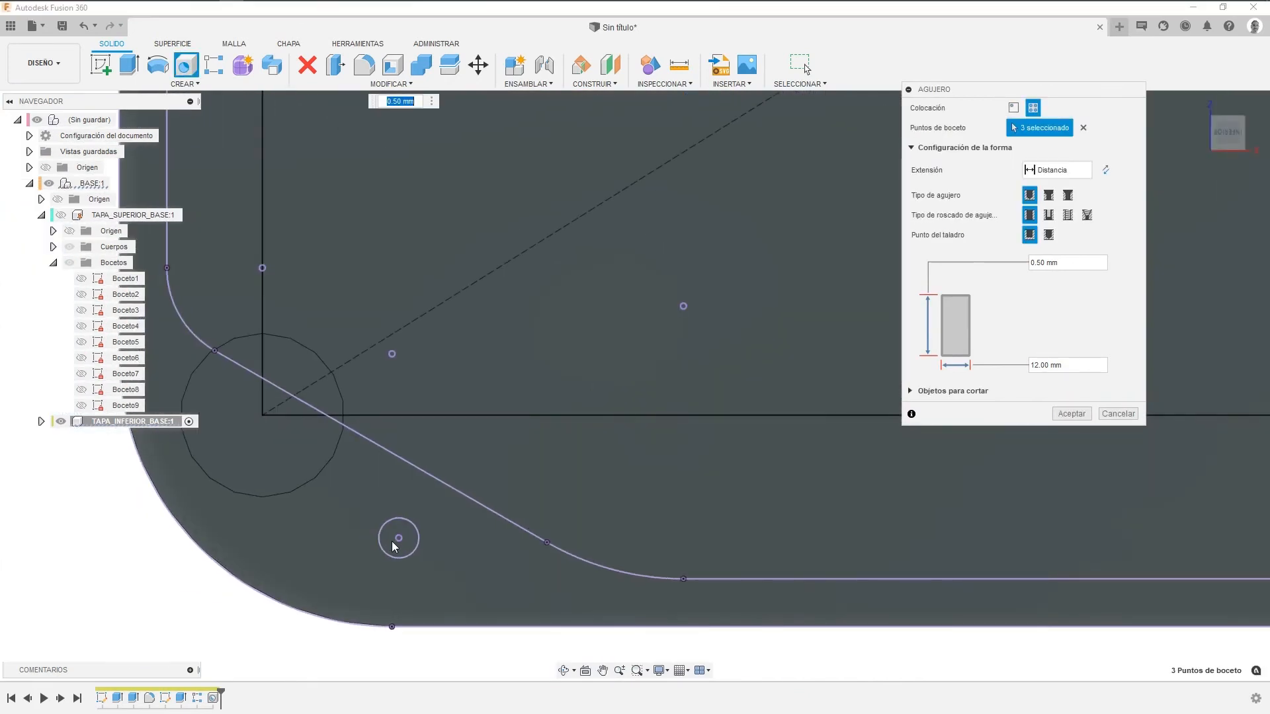
{"action": "scroll", "coordinate": [645, 549], "scroll_direction": "down", "scroll_amount": 2}
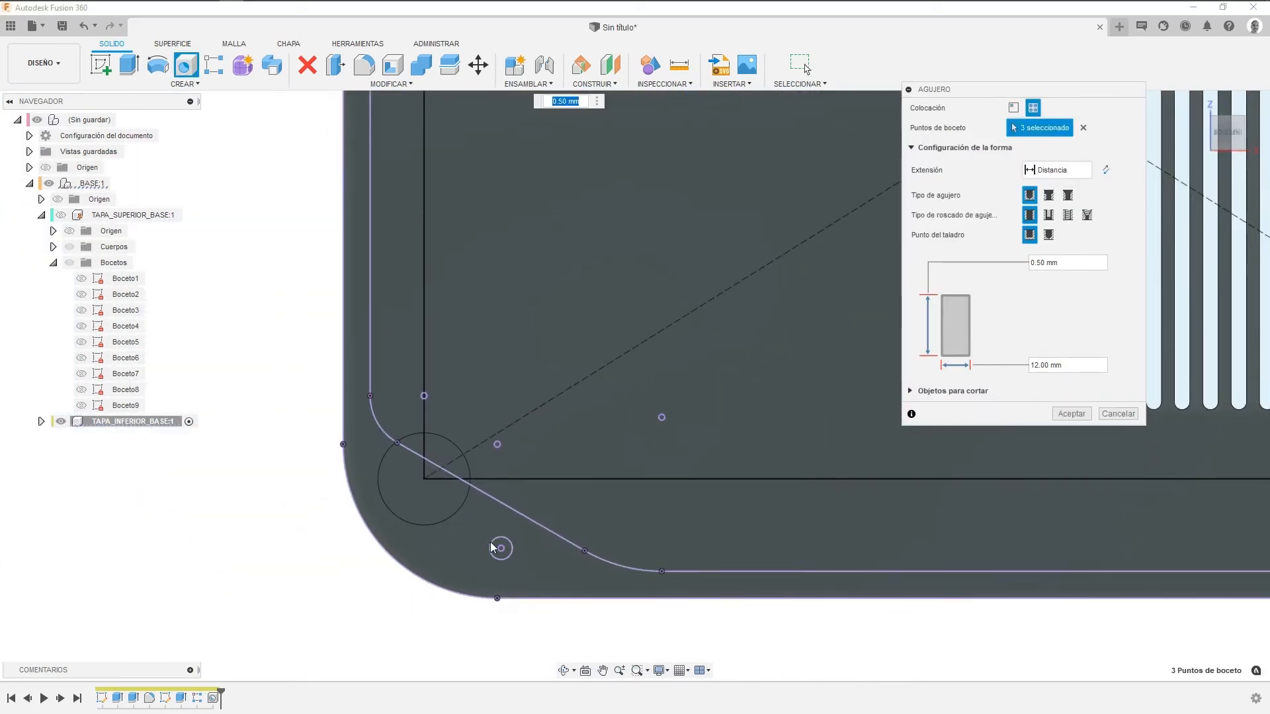
{"action": "left_click", "coordinate": [501, 549]}
{"action": "mouse_move", "coordinate": [1144, 512]}
{"action": "middle_mouse_down"}
{"action": "mouse_move", "coordinate": [191, 403]}
{"action": "mouse_move", "coordinate": [209, 415]}
{"action": "middle_mouse_up"}
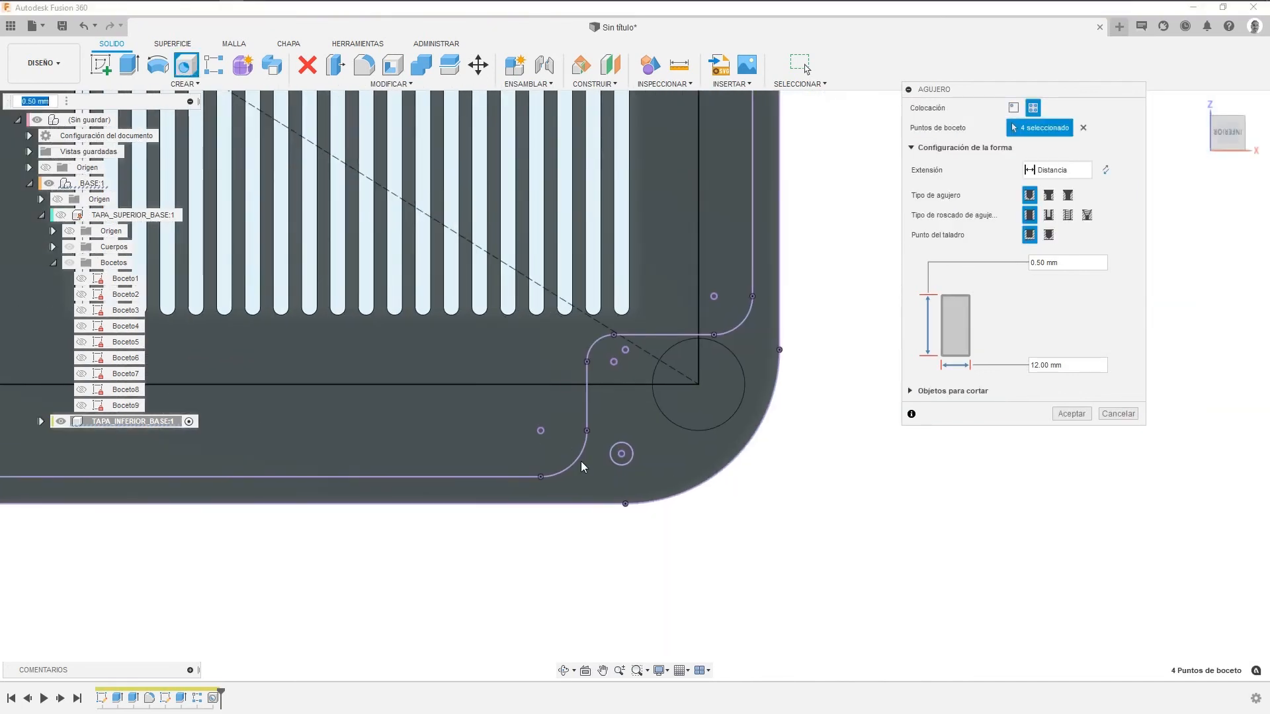
{"action": "left_click", "coordinate": [622, 456]}
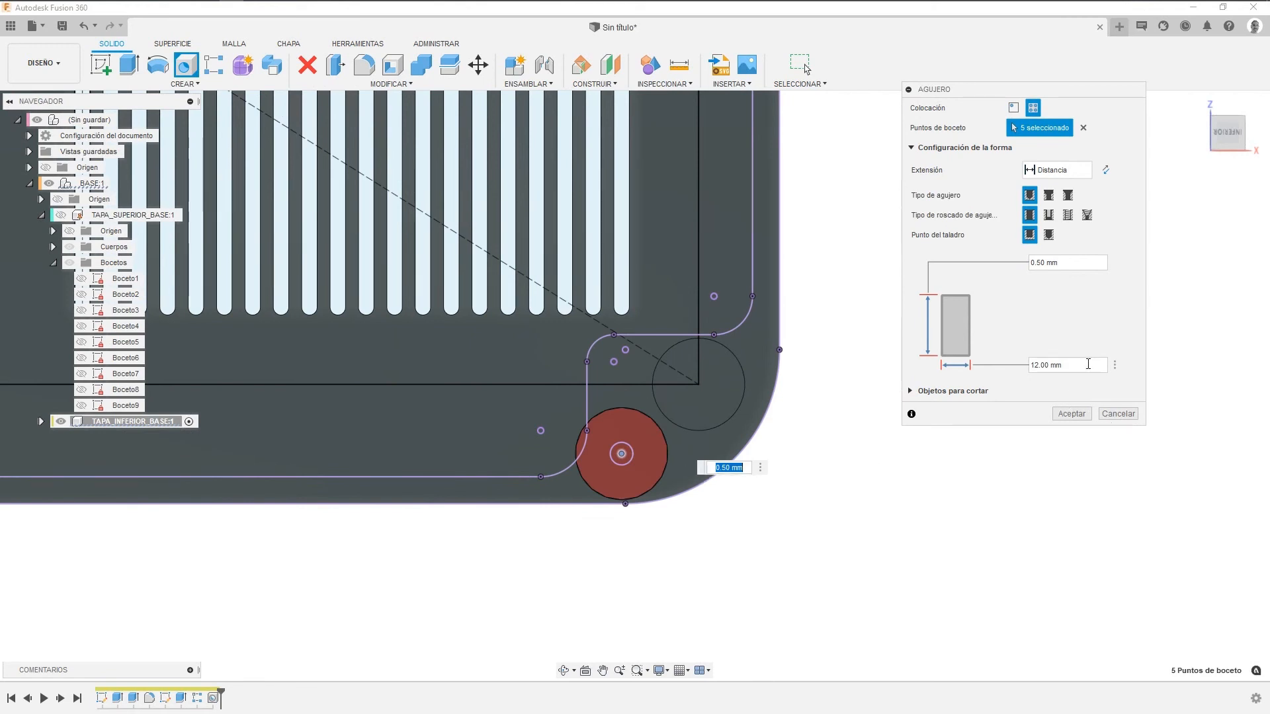
Make the screw holes countersunk clearance holes for M3.5 flat head machine screws, with normal fit and extent through all.
{"action": "left_click", "coordinate": [1068, 195]}
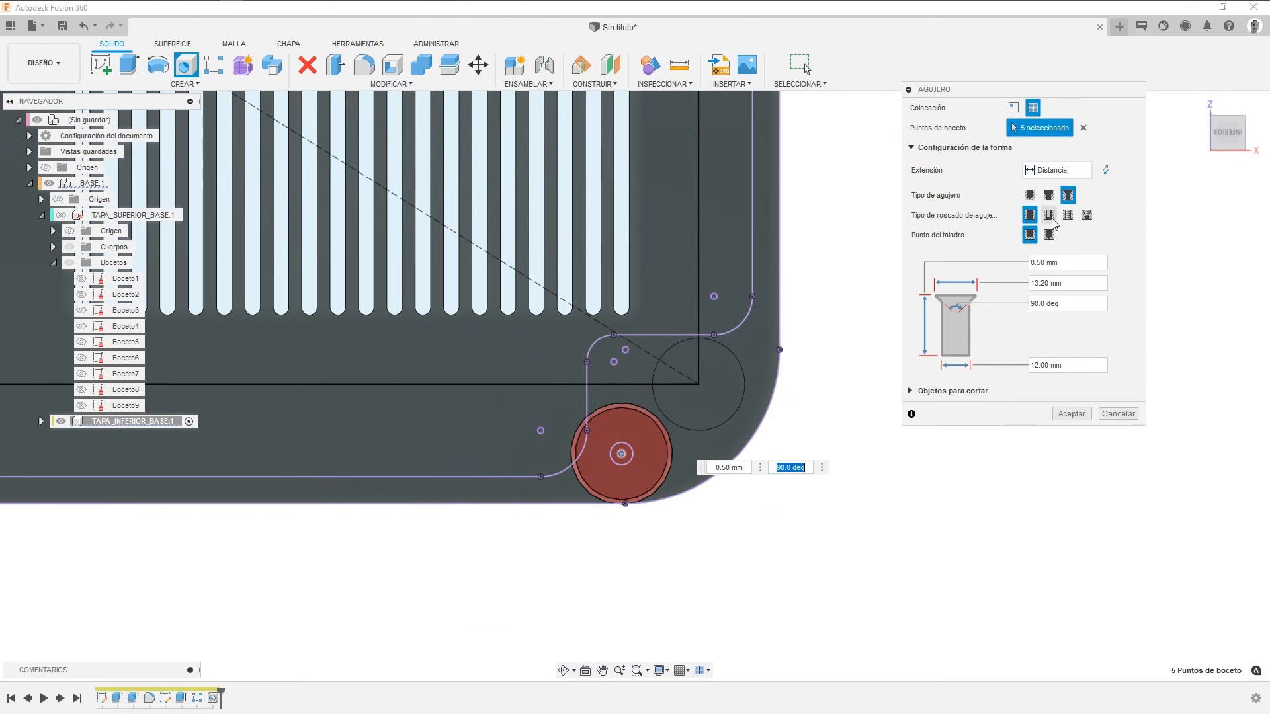
{"action": "left_click", "coordinate": [1051, 219]}
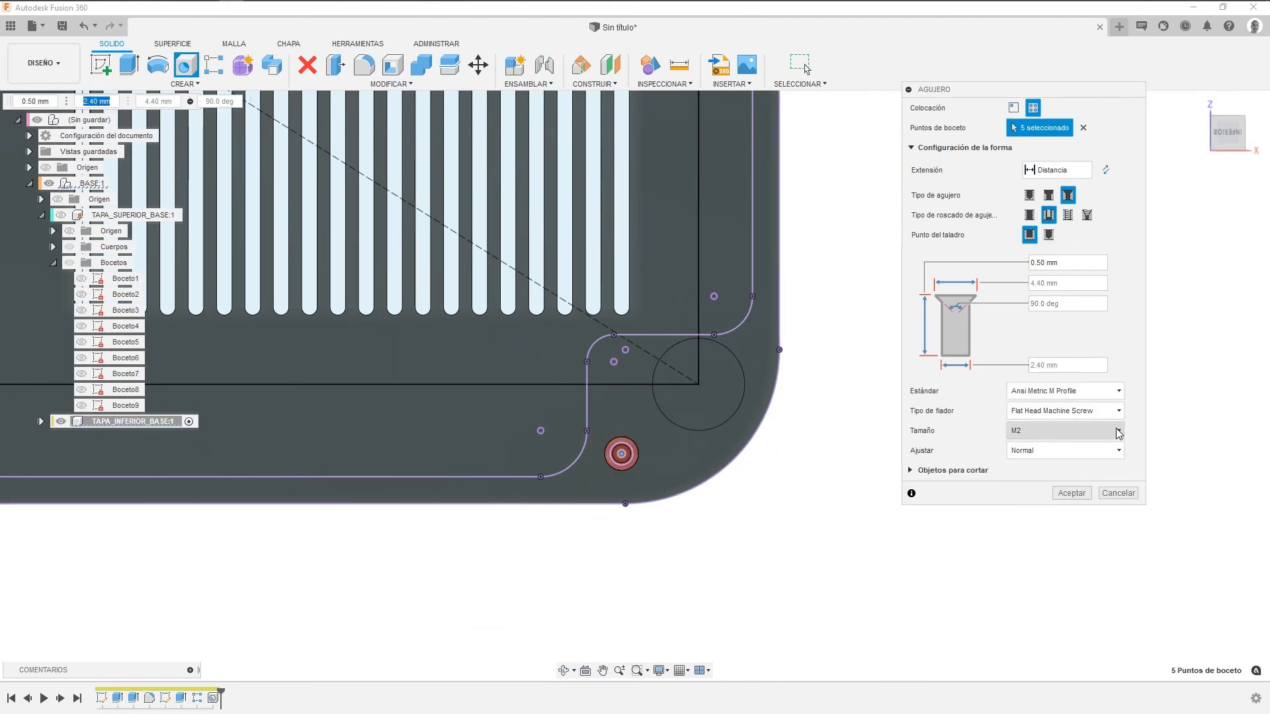
{"action": "left_click", "coordinate": [1041, 433]}
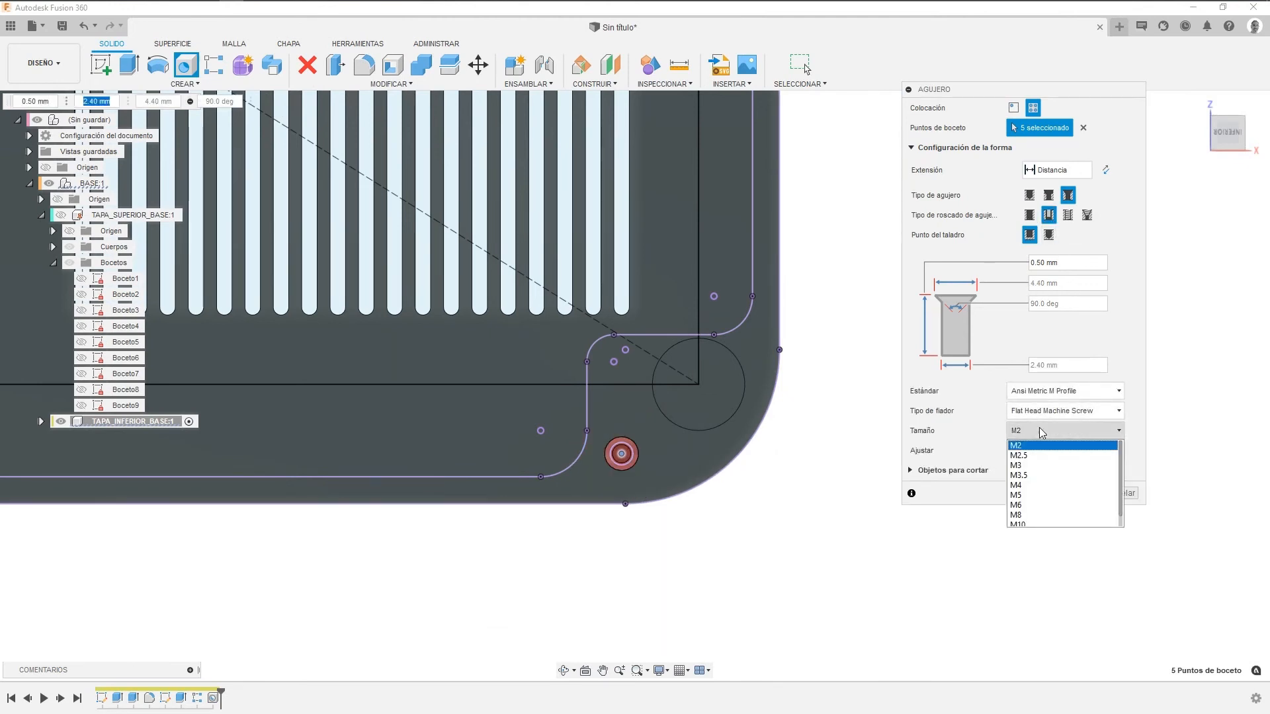
{"action": "left_click", "coordinate": [1033, 475]}
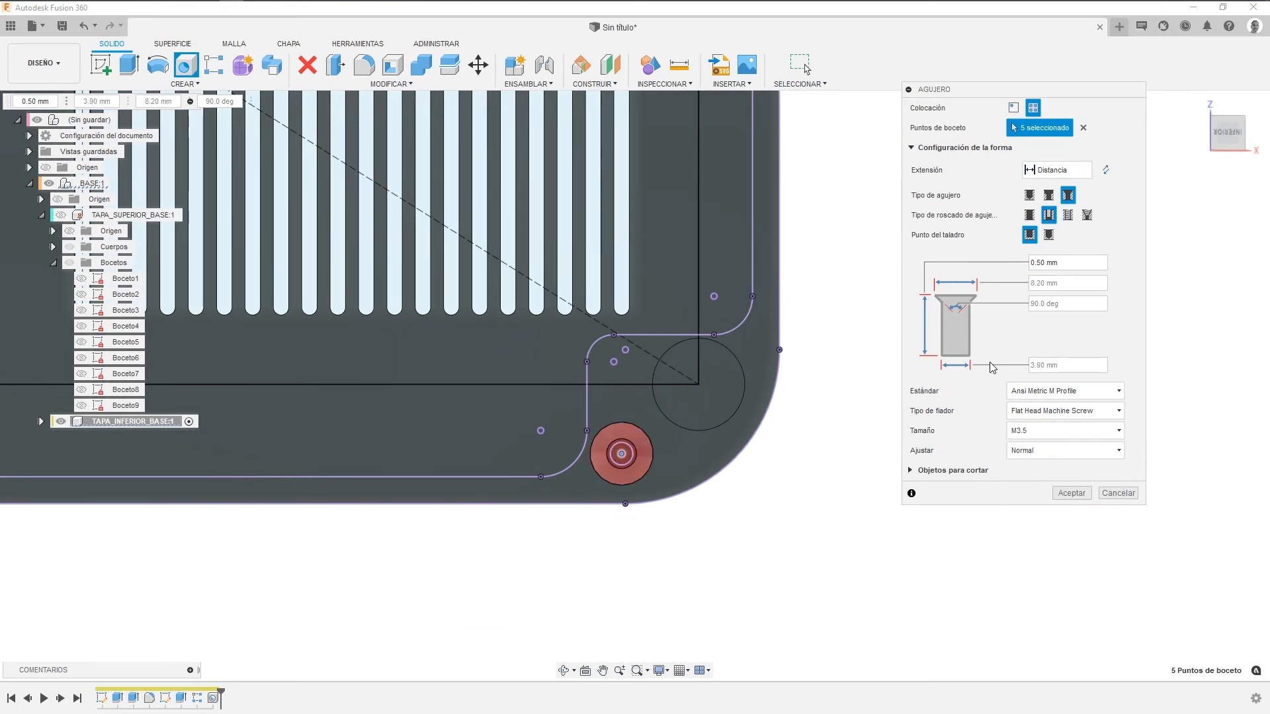
{"action": "left_click", "coordinate": [1057, 170]}
{"action": "left_click", "coordinate": [1047, 217]}
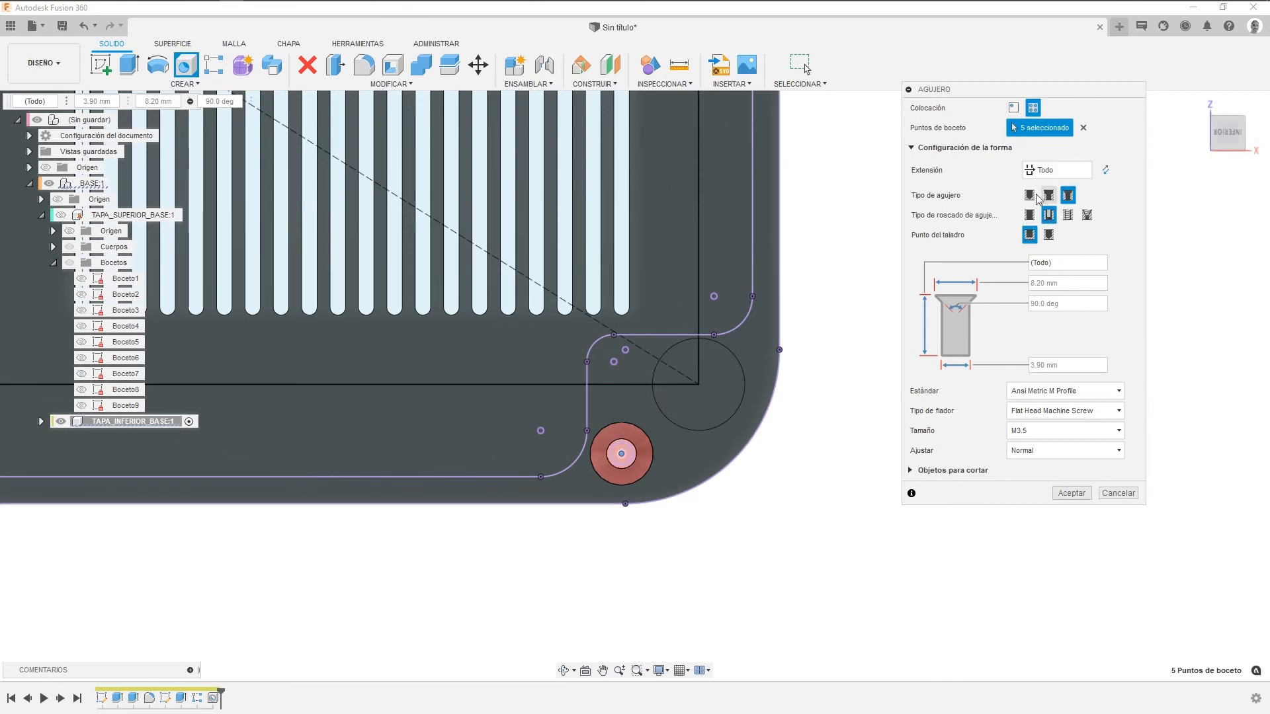
{"action": "left_click", "coordinate": [1071, 494]}
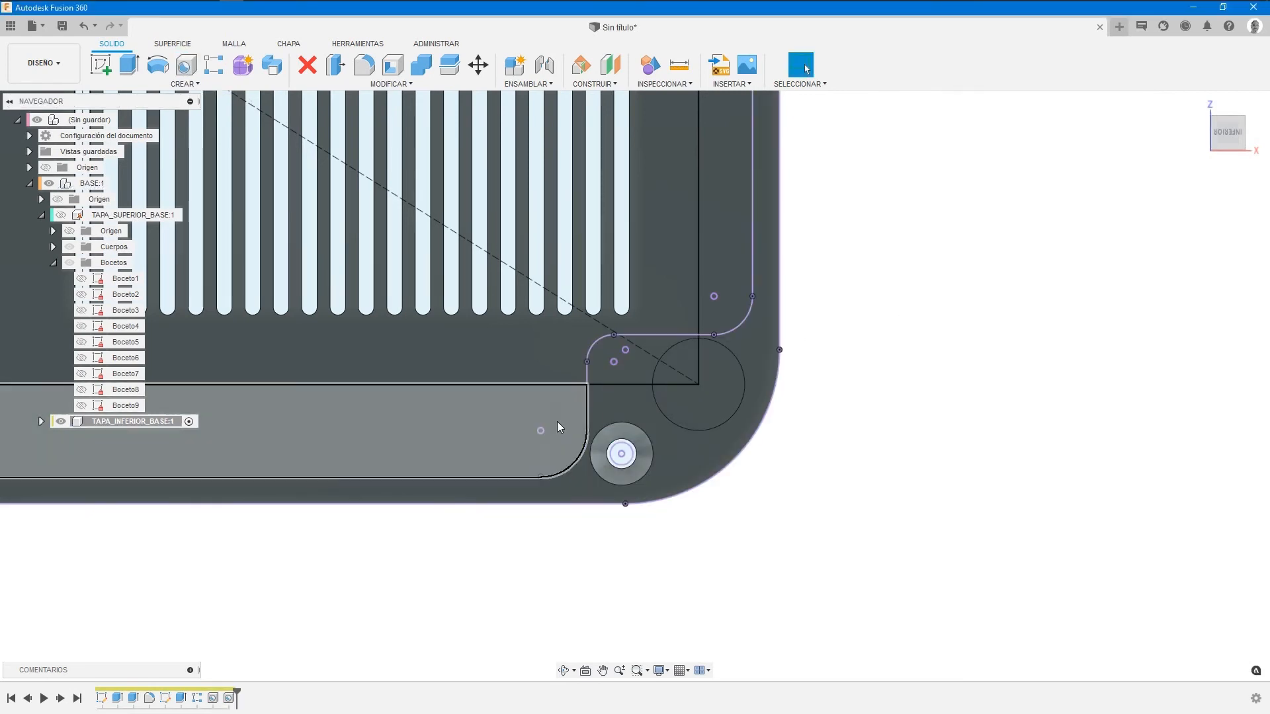
Hide sketches Boceto1 and Boceto2 of the TAPA_INFERIOR_BASE component.
{"action": "left_click", "coordinate": [1200, 105]}
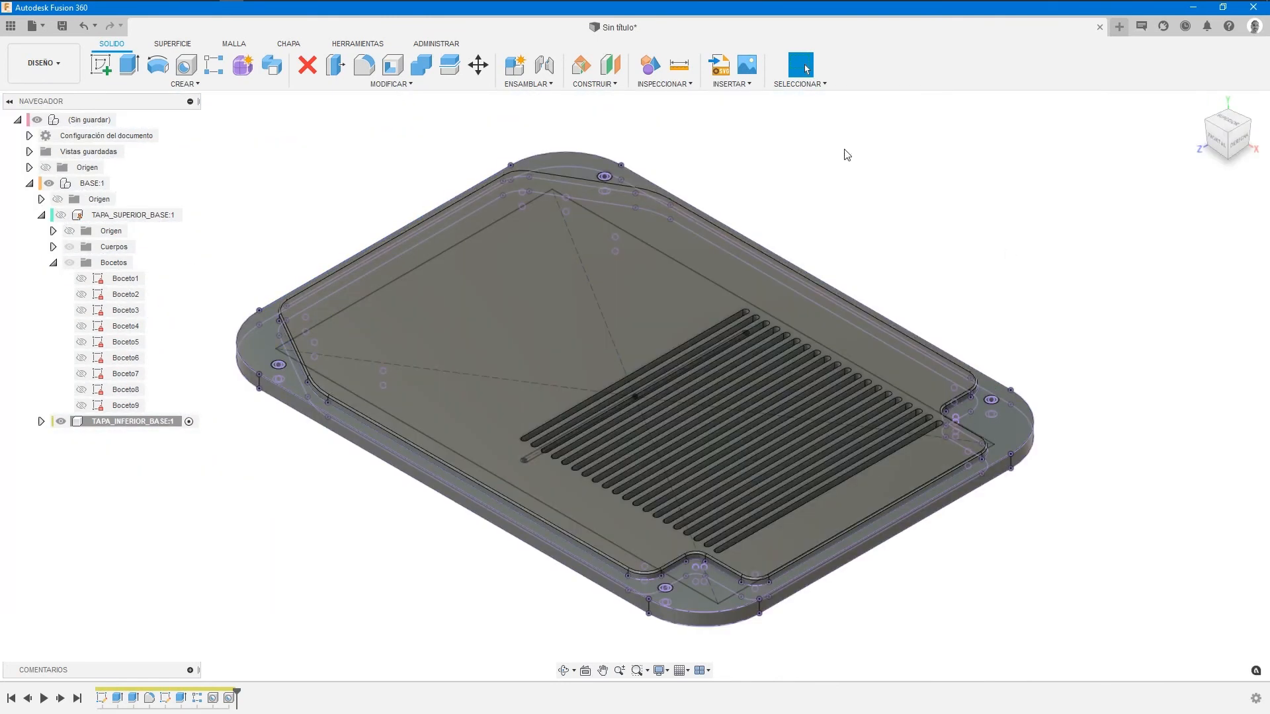
{"action": "left_click", "coordinate": [41, 421]}
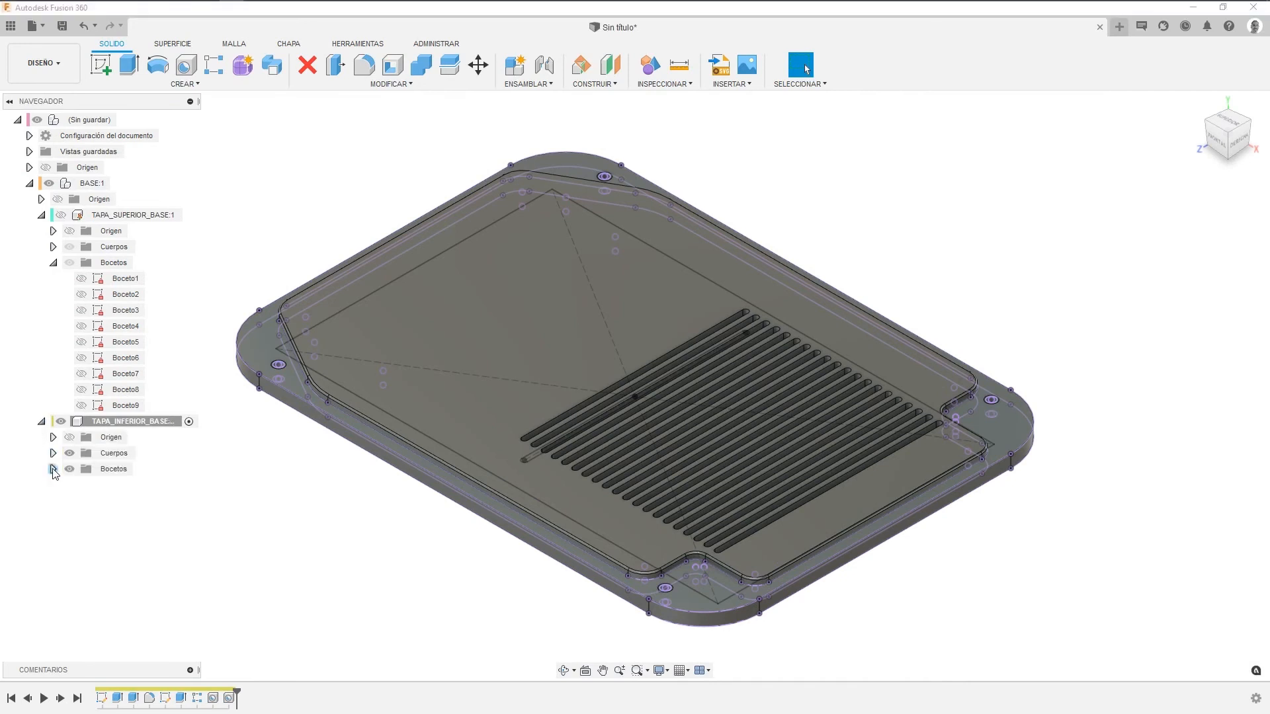
{"action": "left_click", "coordinate": [53, 470]}
{"action": "left_click", "coordinate": [100, 486]}
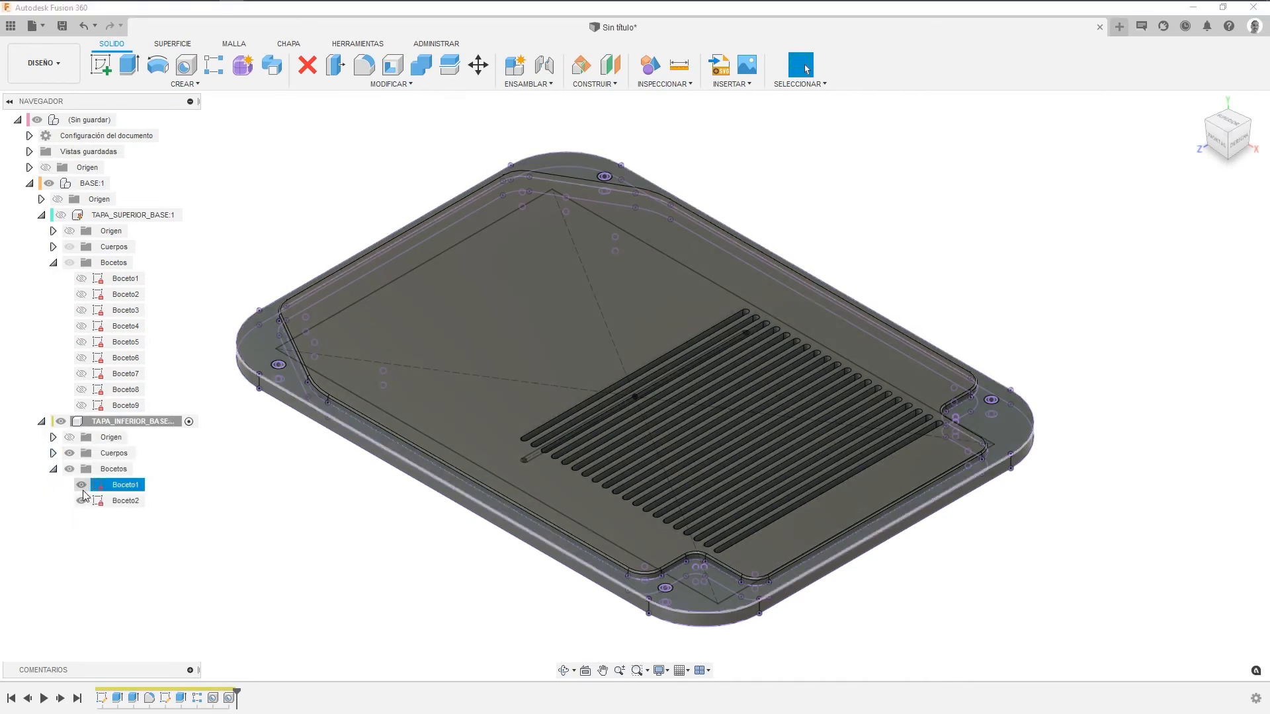
{"action": "left_click", "coordinate": [81, 501]}
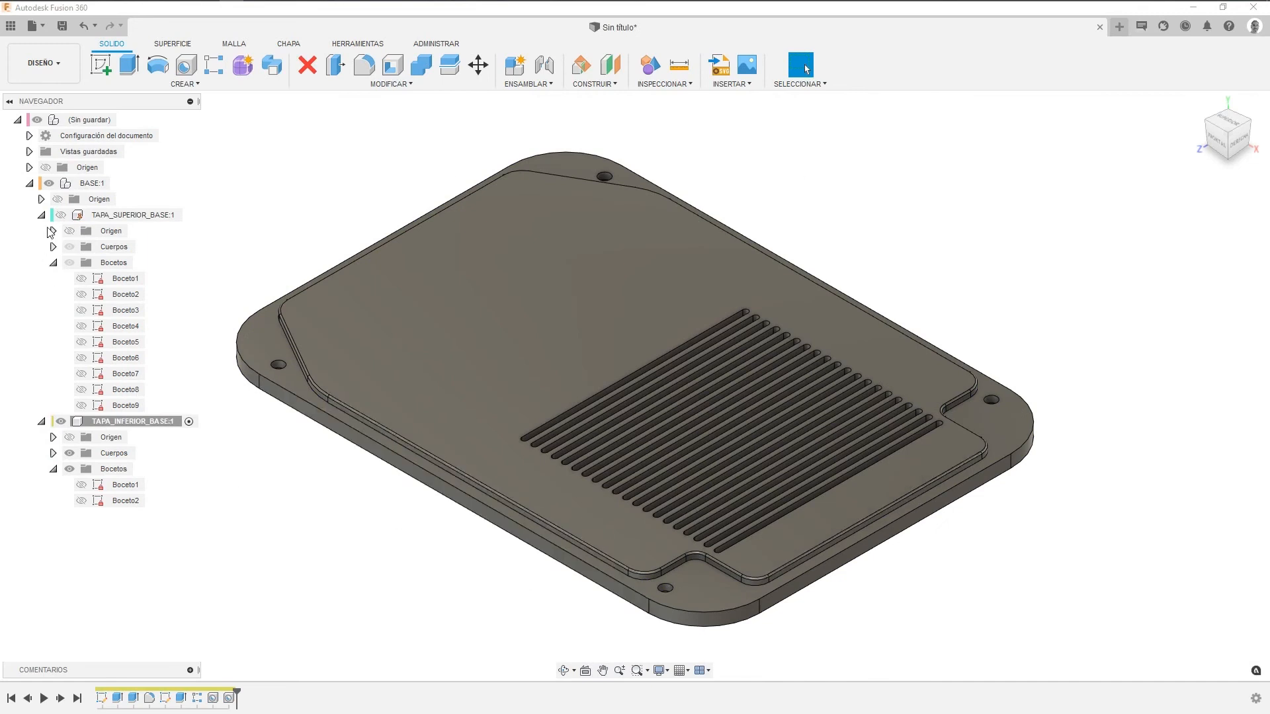
Show the TAPA_SUPERIOR_BASE component again and activate the parent BASE component.
{"action": "left_click", "coordinate": [60, 215]}
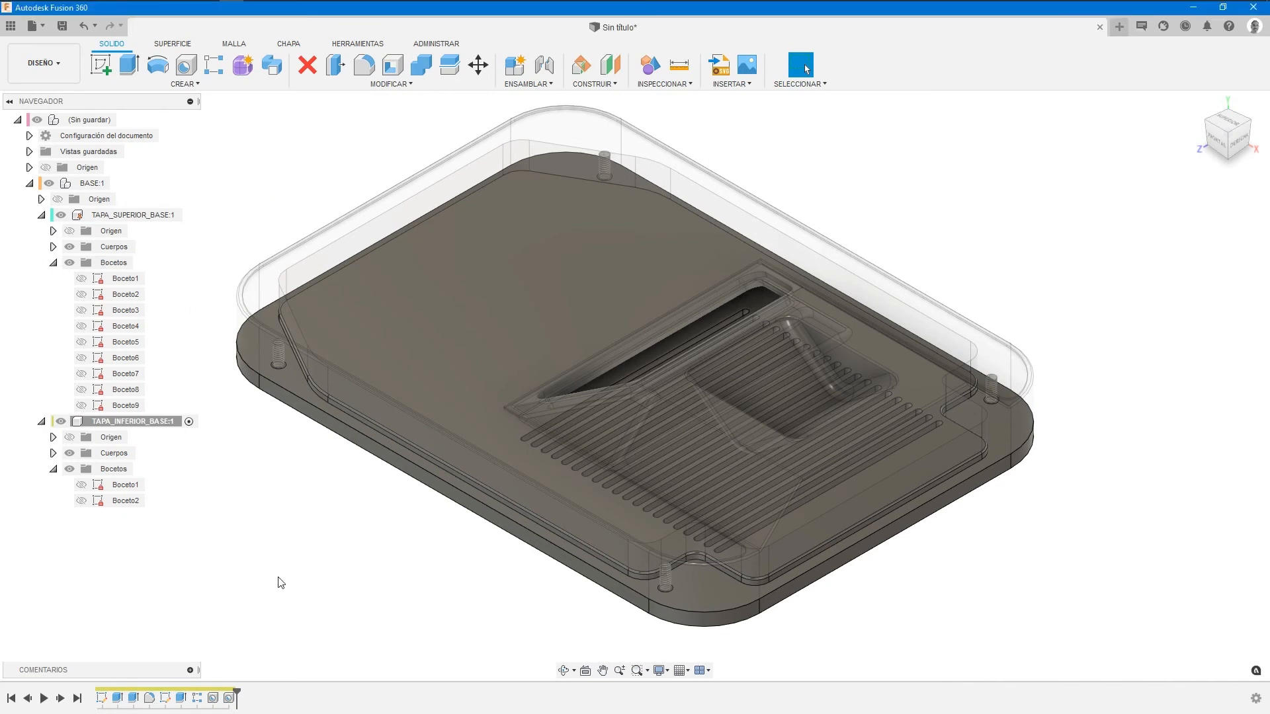
{"action": "left_click", "coordinate": [90, 184]}
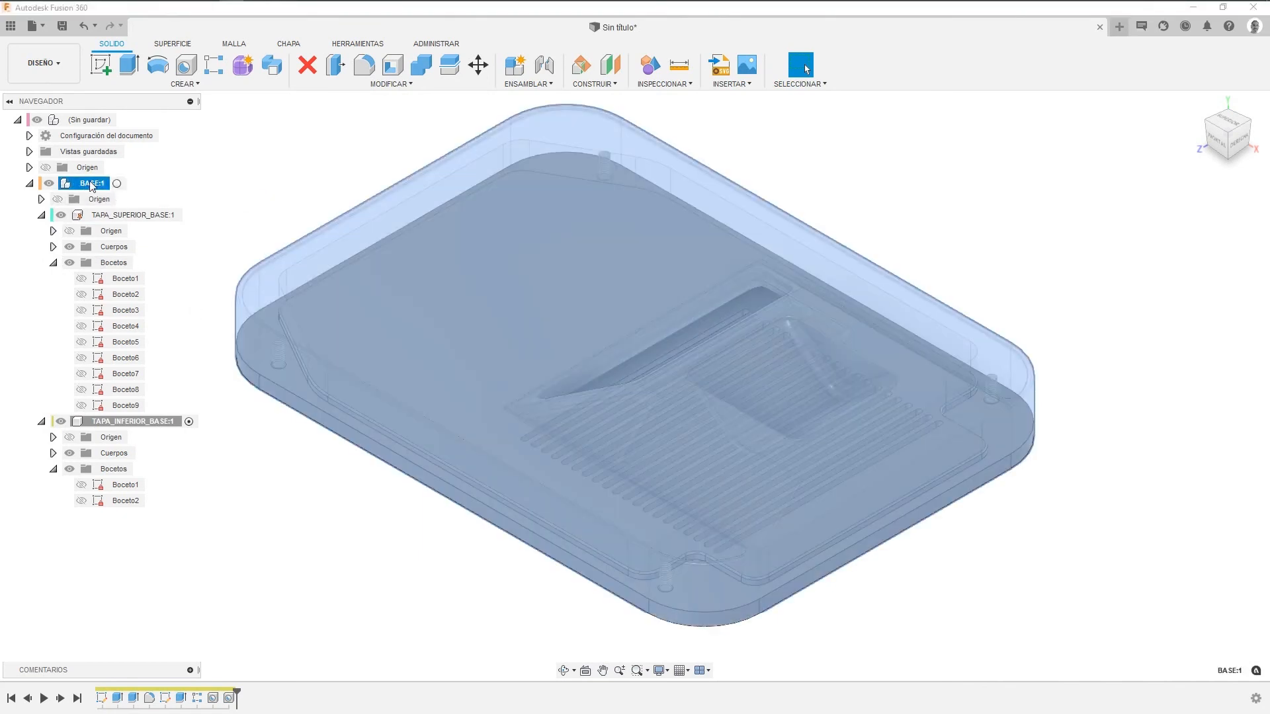
{"action": "left_click", "coordinate": [117, 183]}
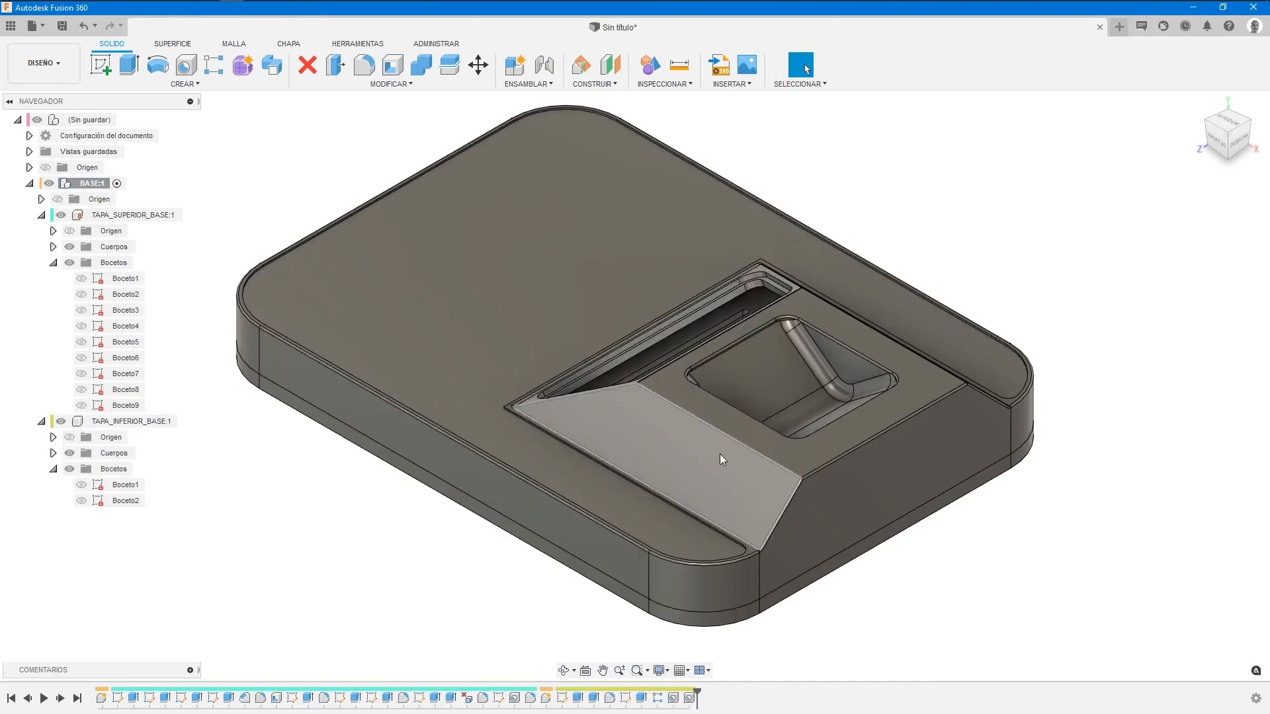
Turn on component colour cycling and check both covers of the assembly in front and isometric views.
{"action": "left_click", "coordinate": [1214, 140]}
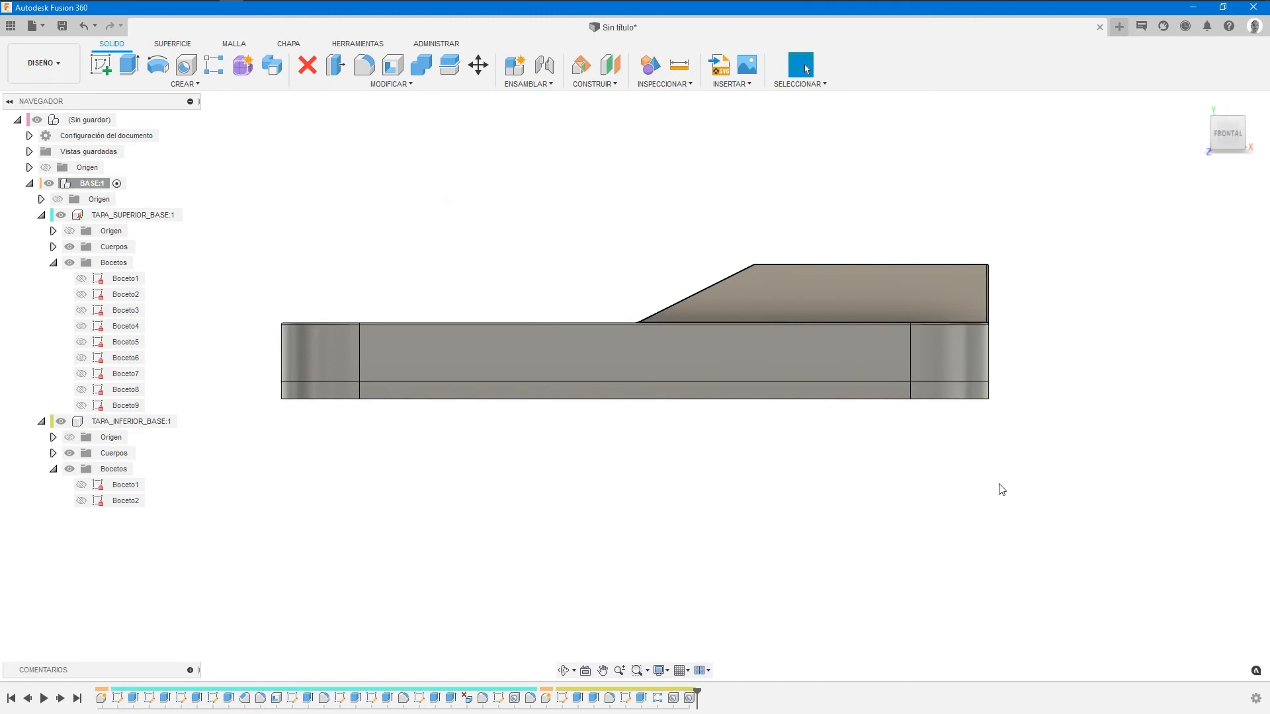
{"action": "left_click", "coordinate": [1218, 124]}
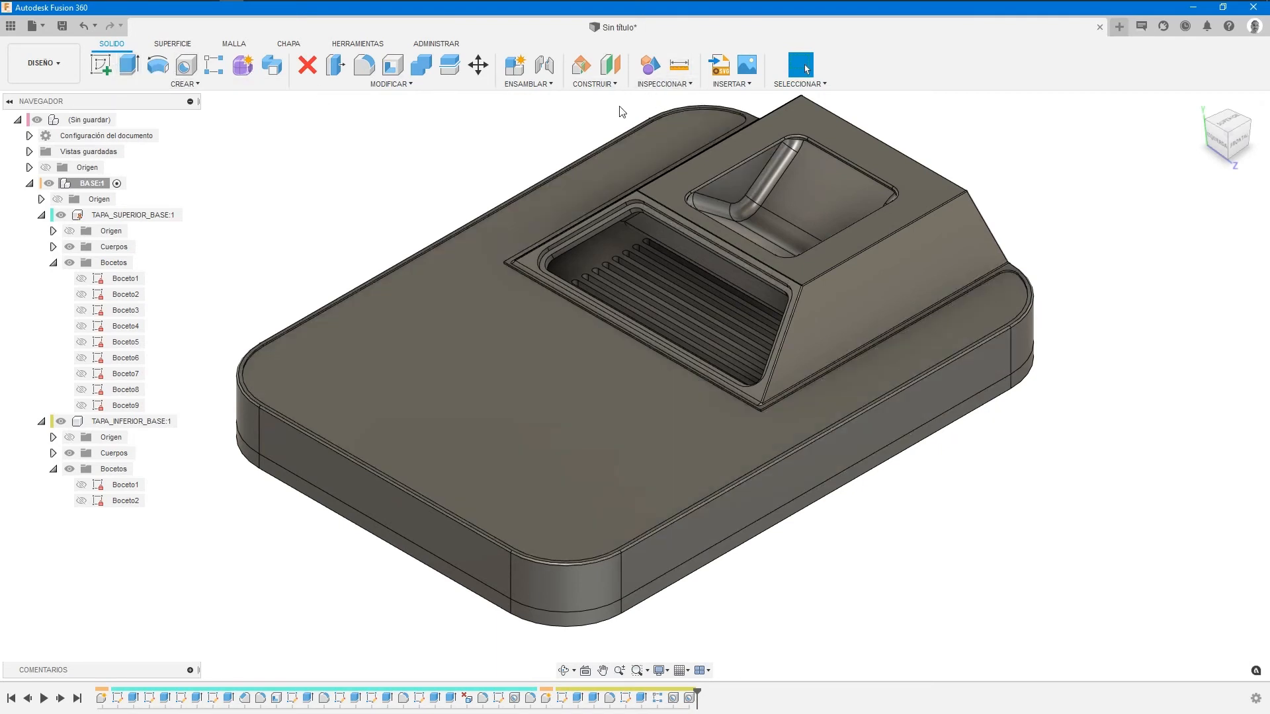
{"action": "left_click", "coordinate": [660, 84]}
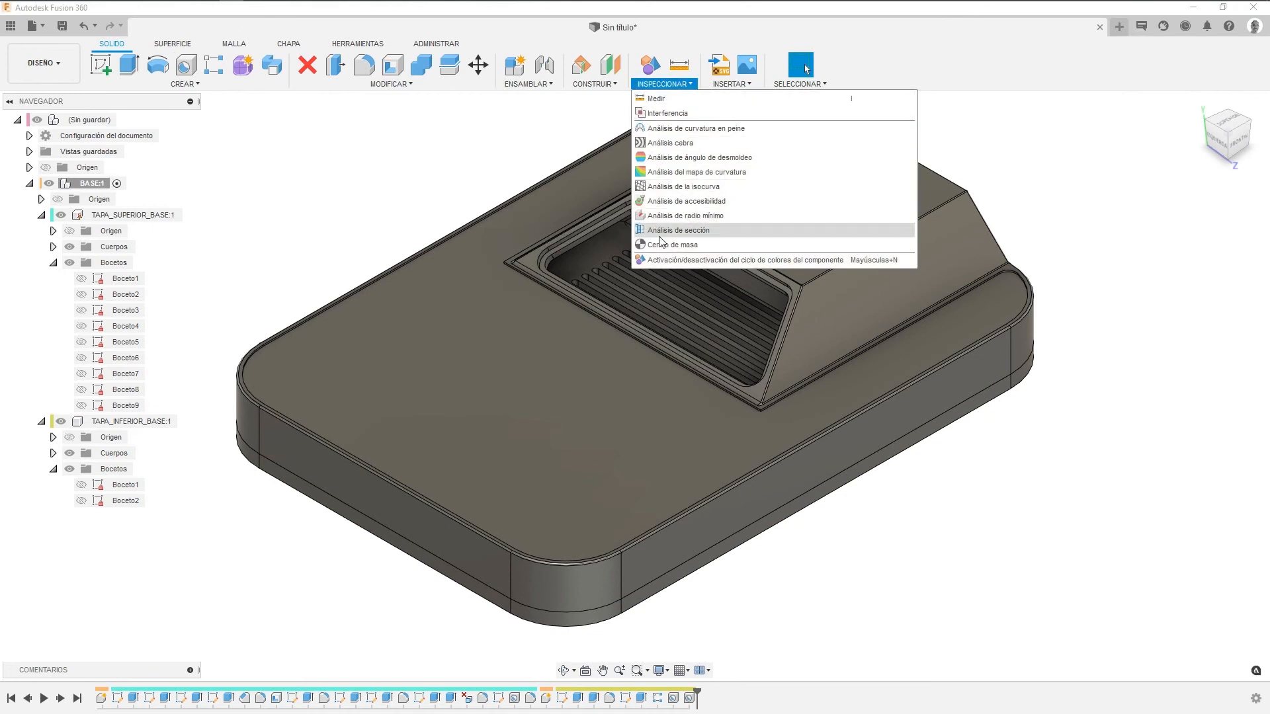
{"action": "left_click", "coordinate": [713, 261]}
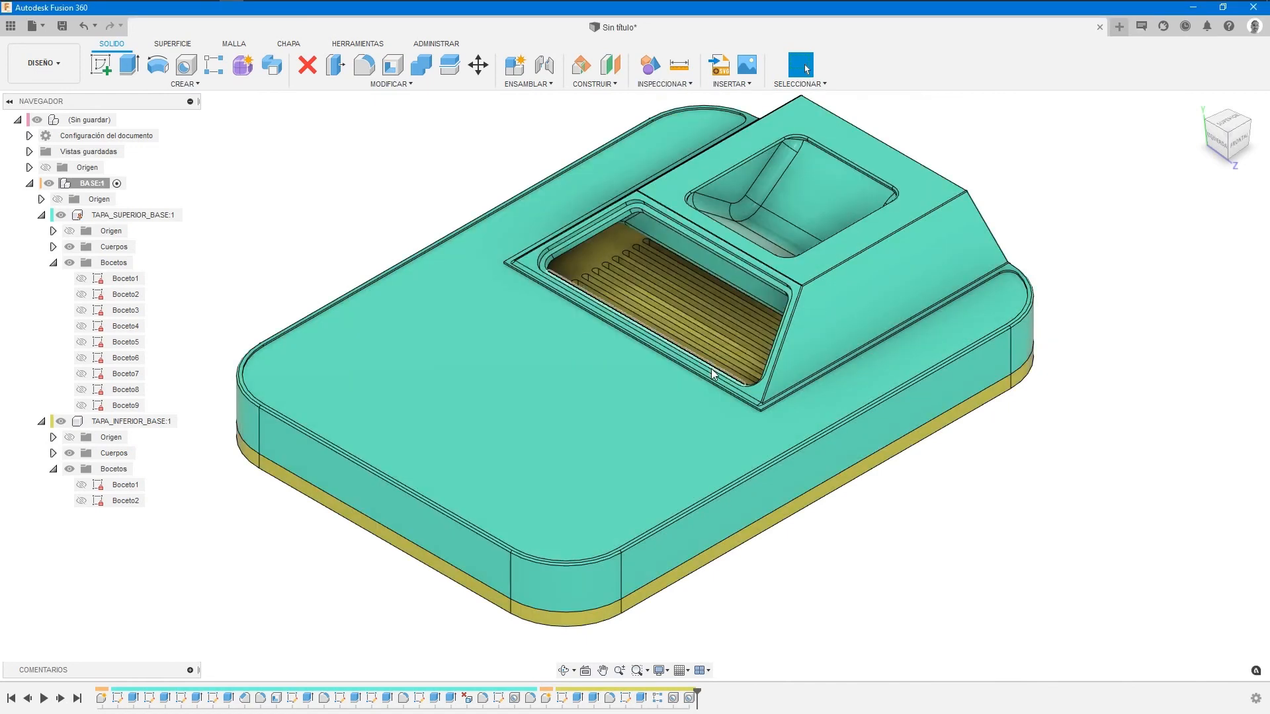
{"action": "left_click", "coordinate": [1239, 139]}
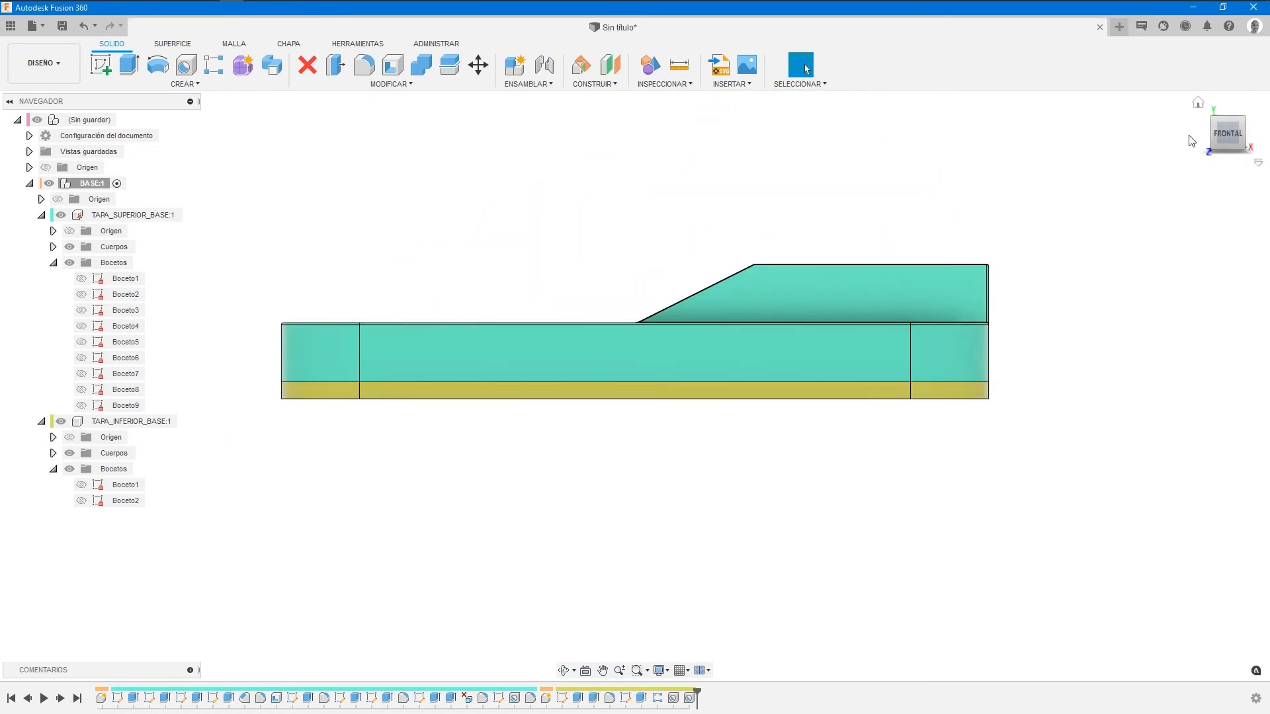
{"action": "left_click", "coordinate": [1215, 125]}
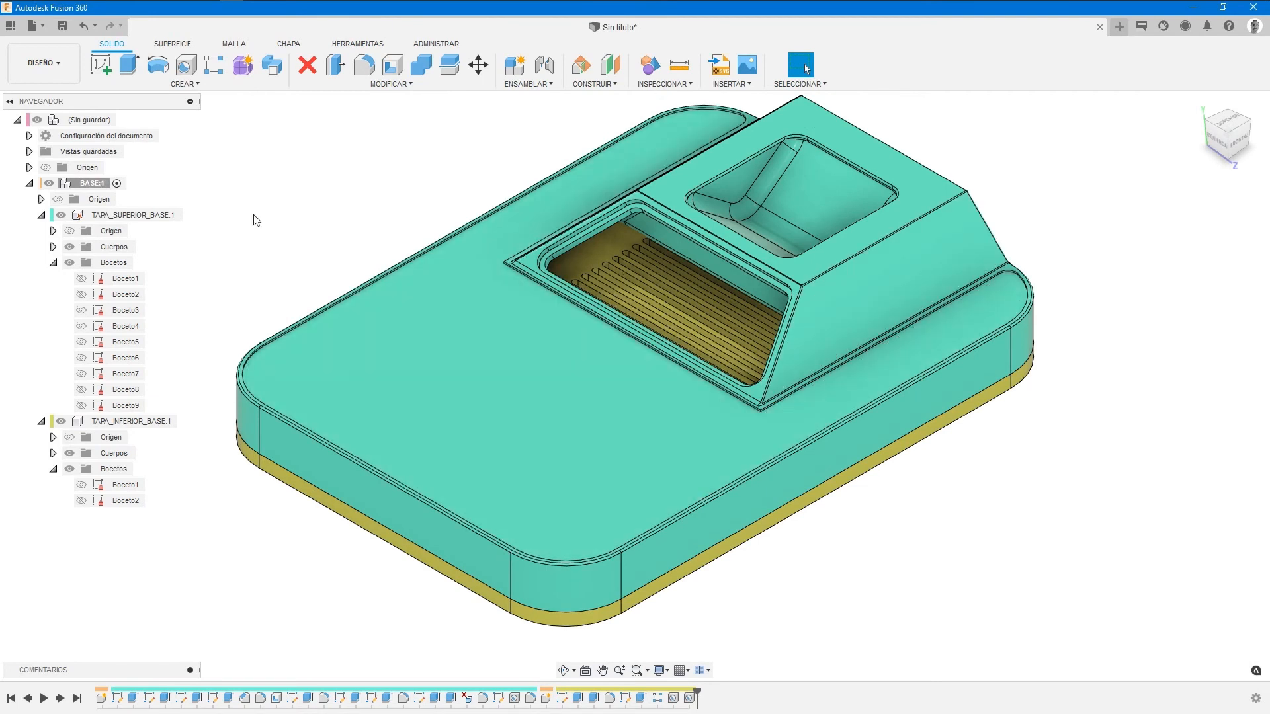
Create a standard internal component named TACO_GOMA inside the BASE component and activate it.
{"action": "right_click", "coordinate": [96, 183]}
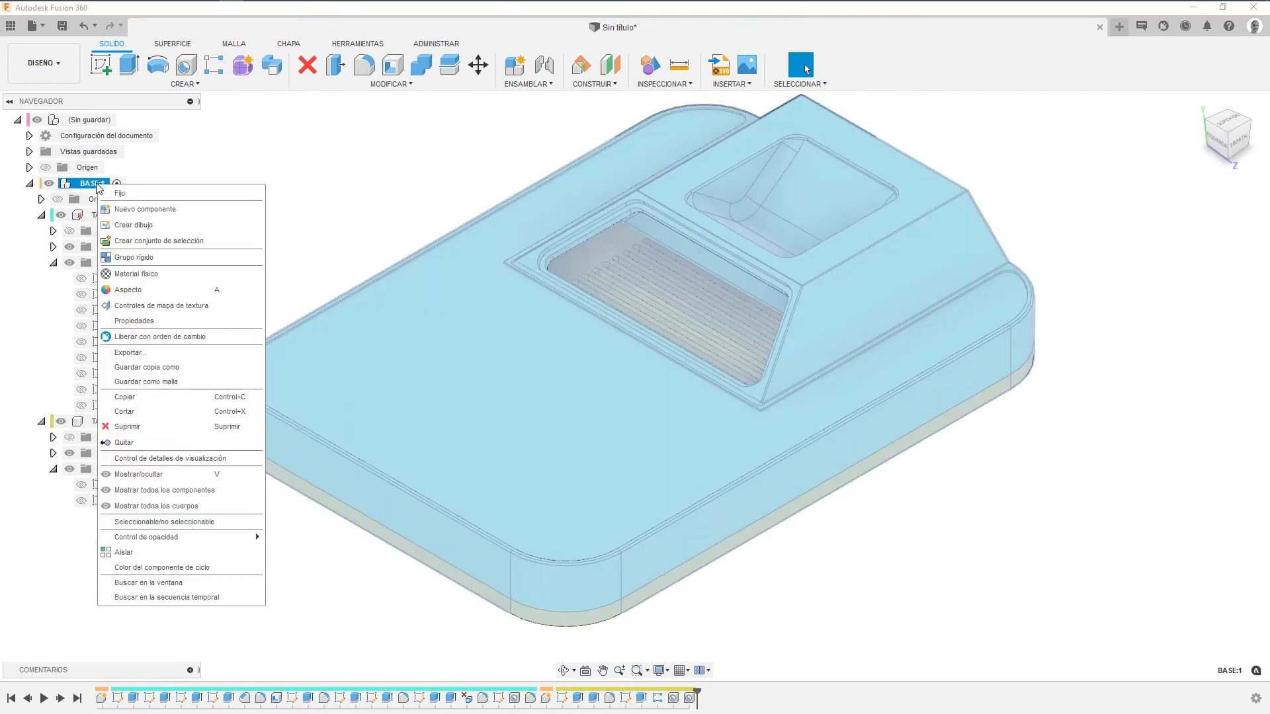
{"action": "left_click", "coordinate": [139, 209]}
{"action": "double_click", "coordinate": [704, 218]}
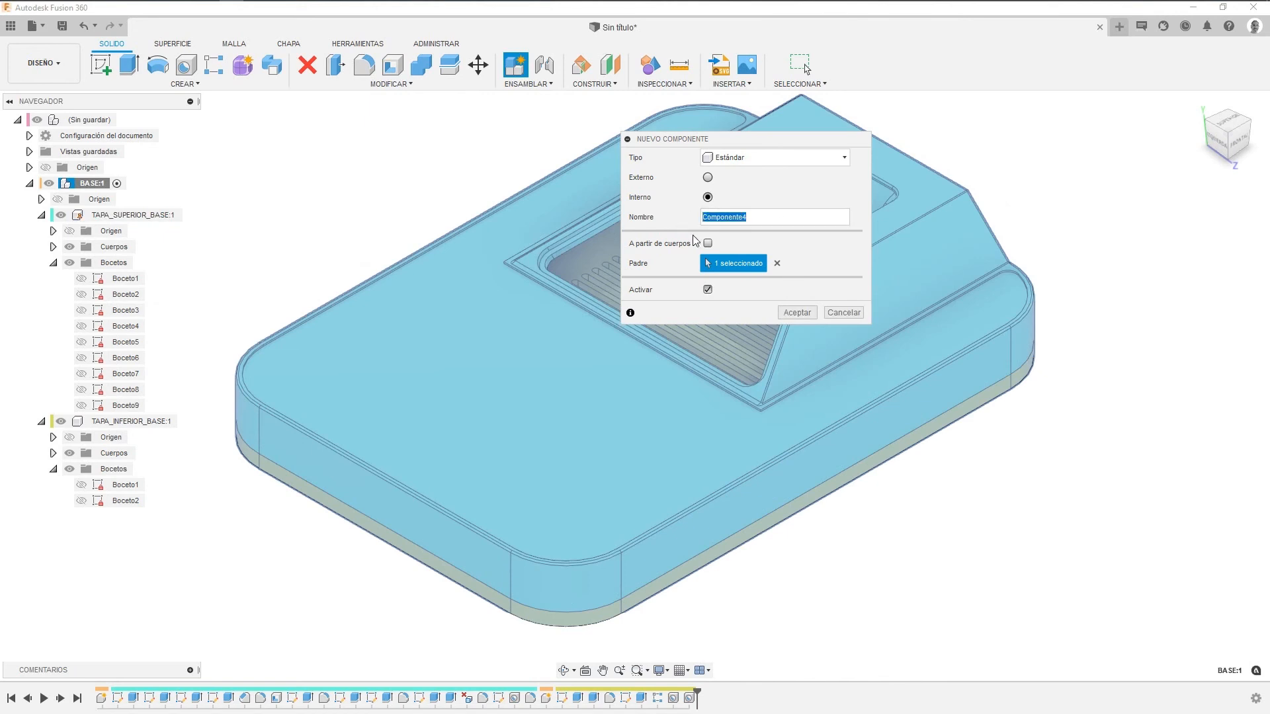
{"action": "type", "text": "T"}
{"action": "left_click", "coordinate": [797, 312]}
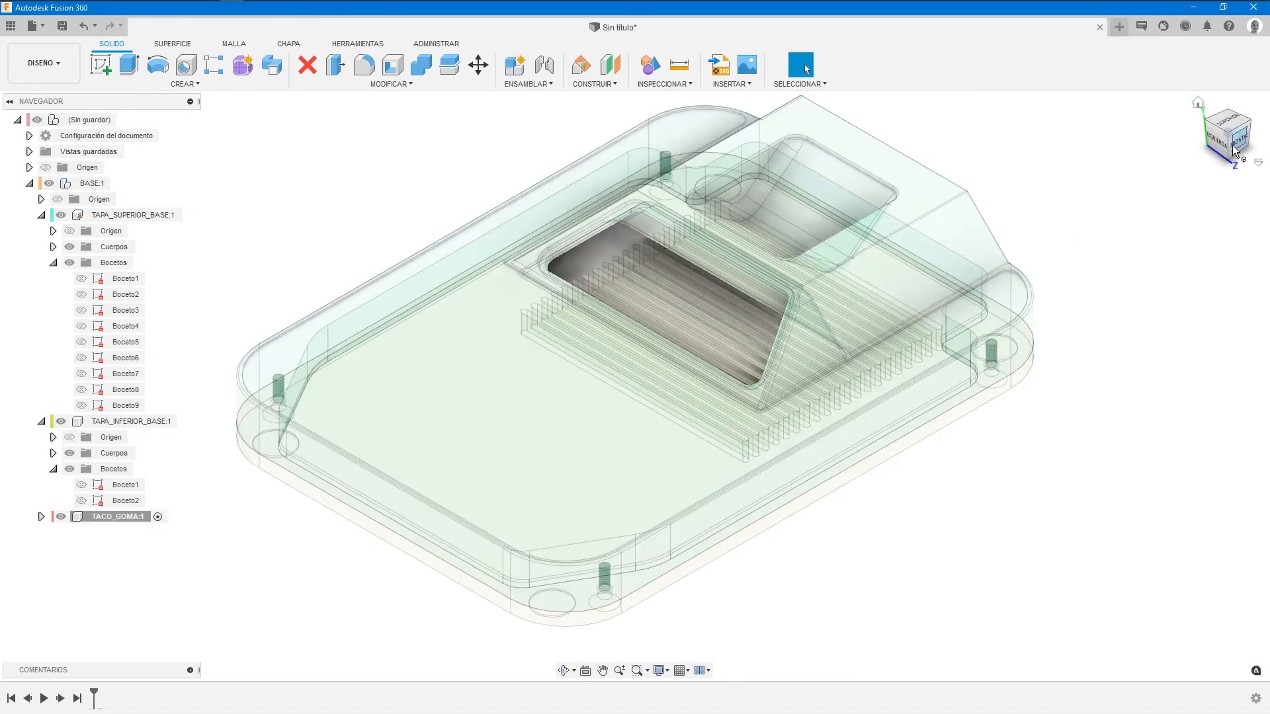
Start a sketch on the floor of the circular corner recess beside the screw hole on the bottom cover's underside.
{"action": "left_click", "coordinate": [1235, 151]}
{"action": "left_click", "coordinate": [1229, 160]}
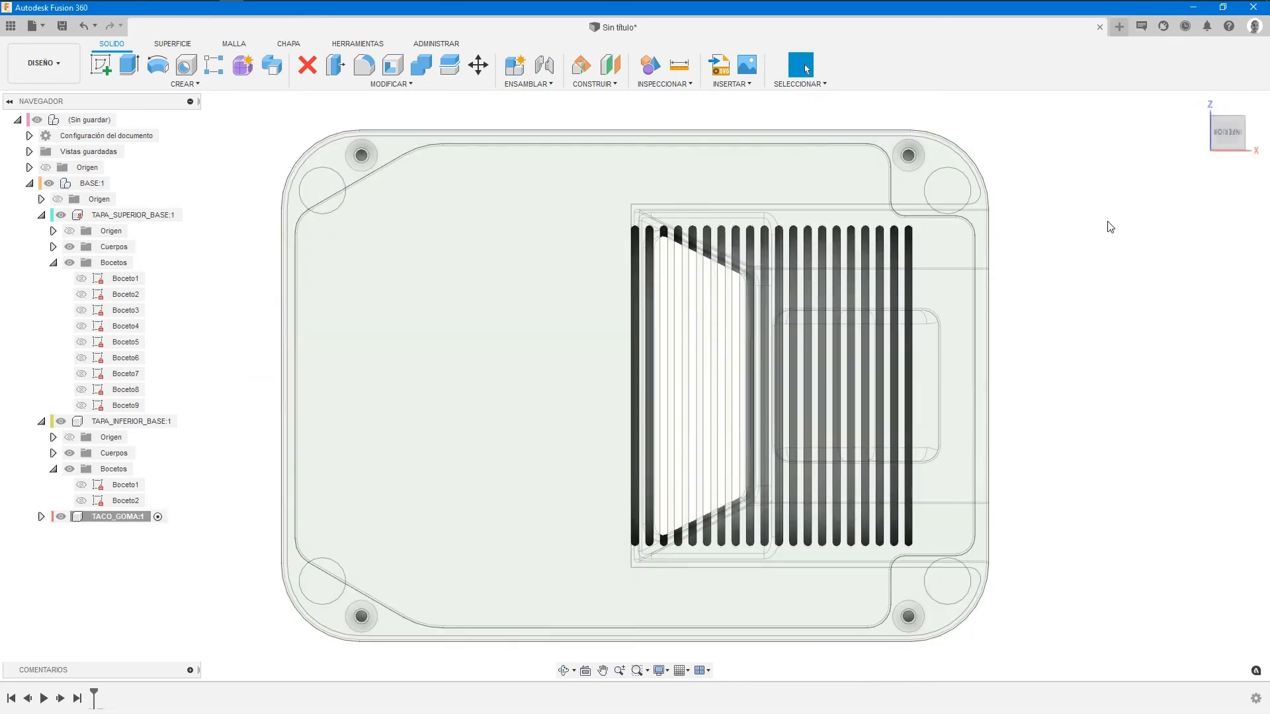
{"action": "middle_click_drag", "start_coordinate": [1104, 225], "coordinate": [1026, 292]}
{"action": "scroll", "coordinate": [944, 250], "scroll_direction": "up", "scroll_amount": 3}
{"action": "middle_click_drag", "start_coordinate": [959, 314], "coordinate": [1113, 327]}
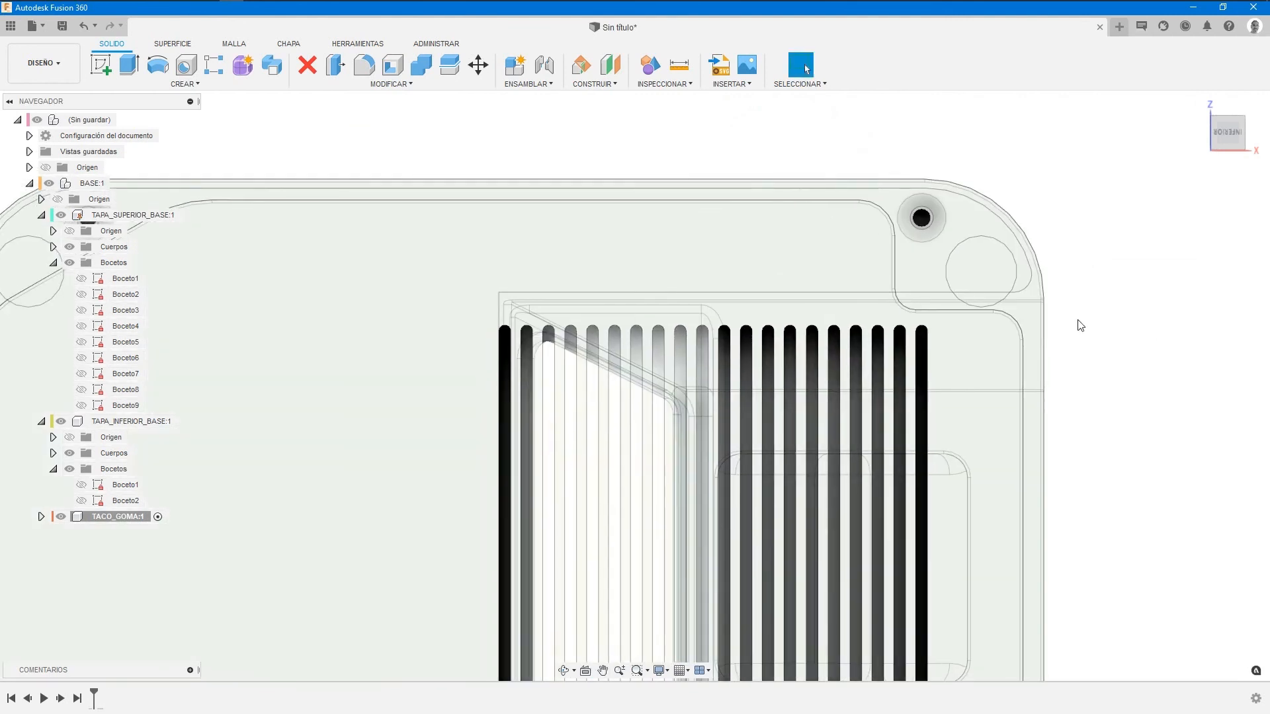
{"action": "right_click", "coordinate": [1006, 138]}
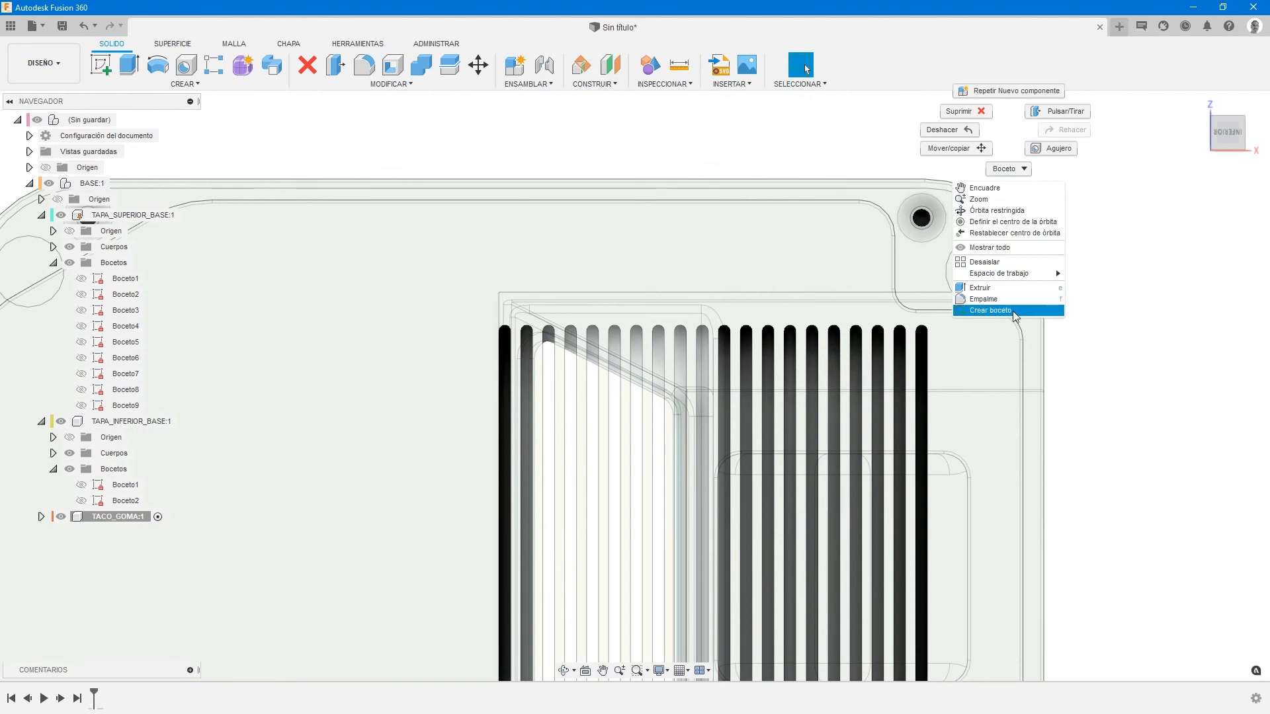
{"action": "left_click", "coordinate": [990, 310]}
{"action": "middle_click_drag", "start_coordinate": [561, 376], "coordinate": [998, 383]}
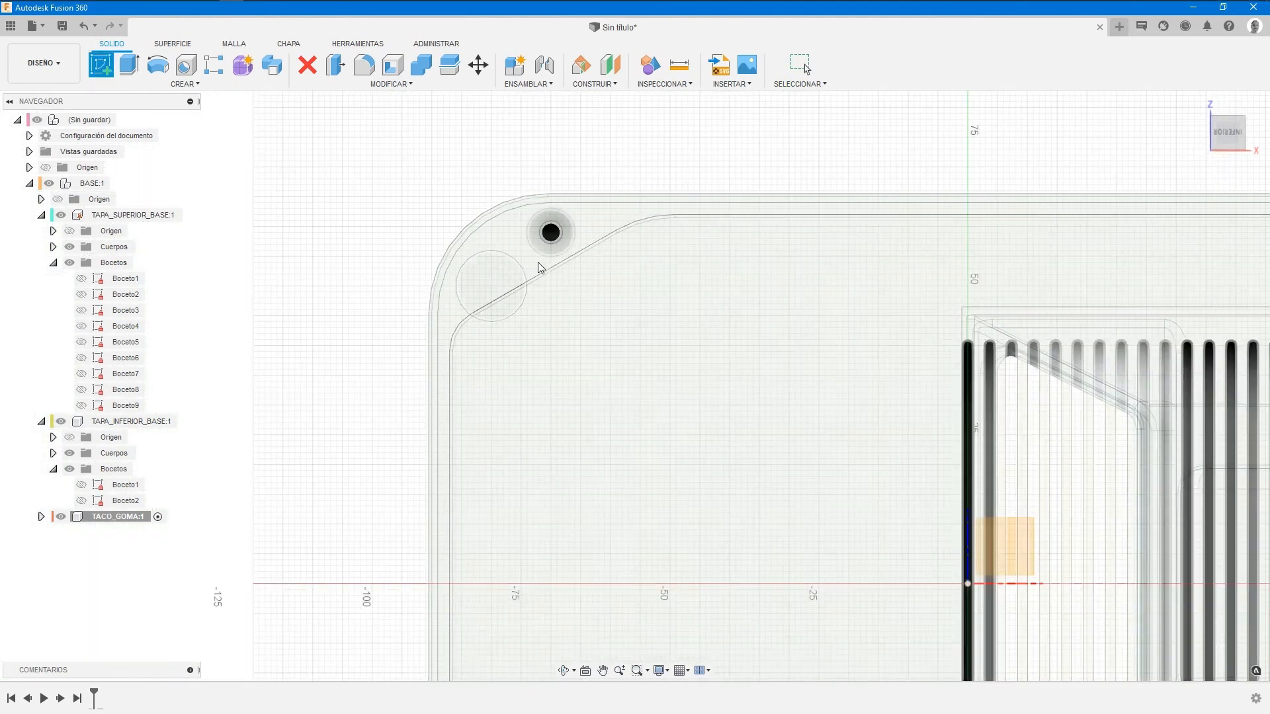
{"action": "left_click", "coordinate": [462, 311]}
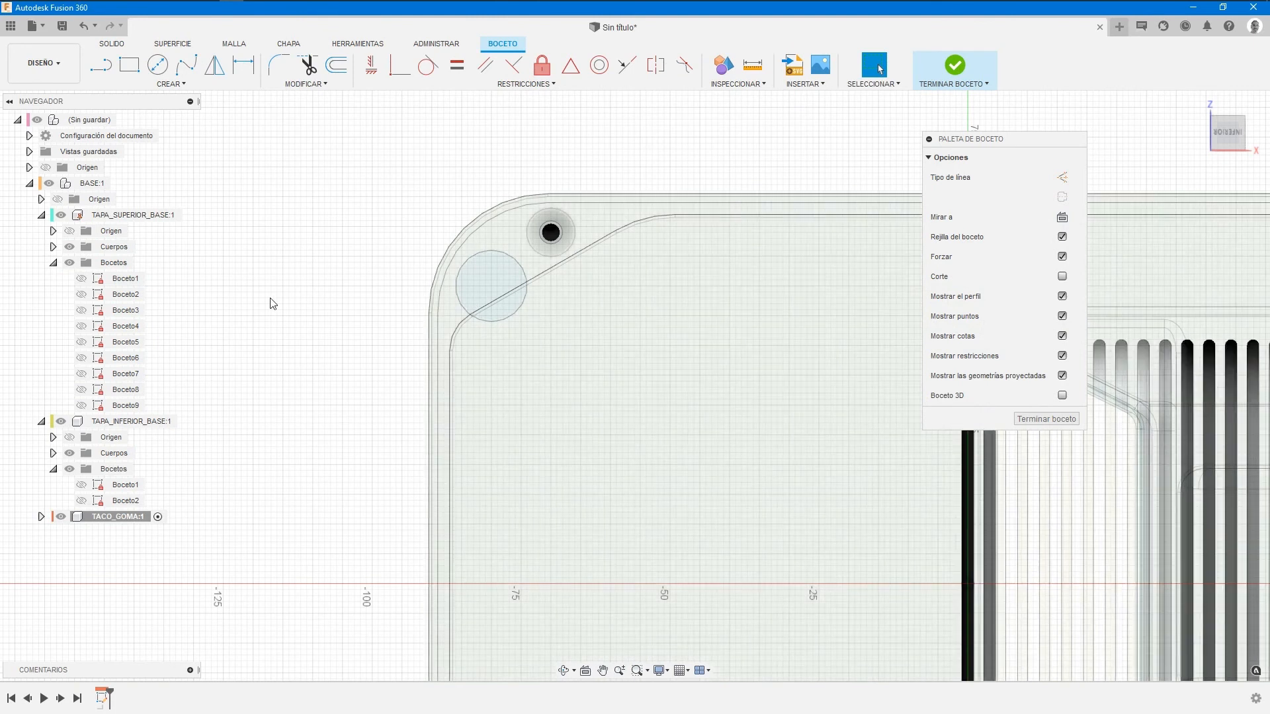
Project the circular edge of the corner recess into the sketch with the projection link on, and finish the sketch.
{"action": "key", "text": "p"}
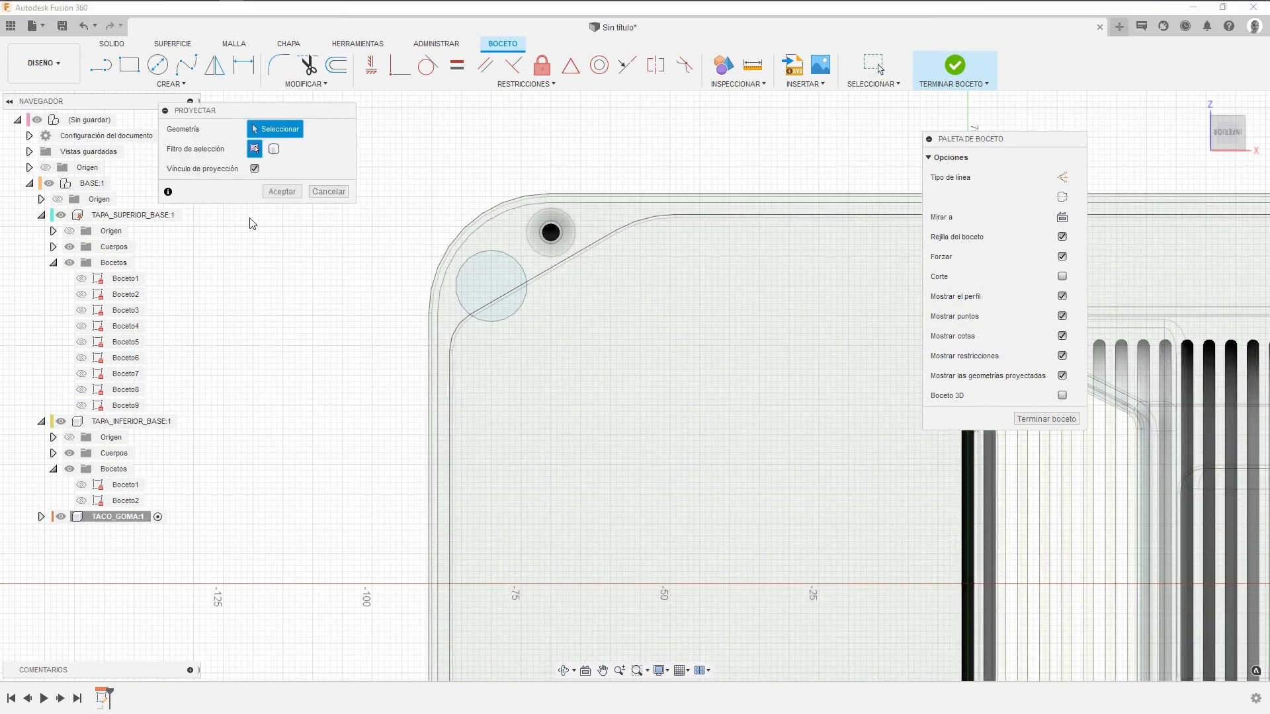
{"action": "left_click", "coordinate": [519, 264]}
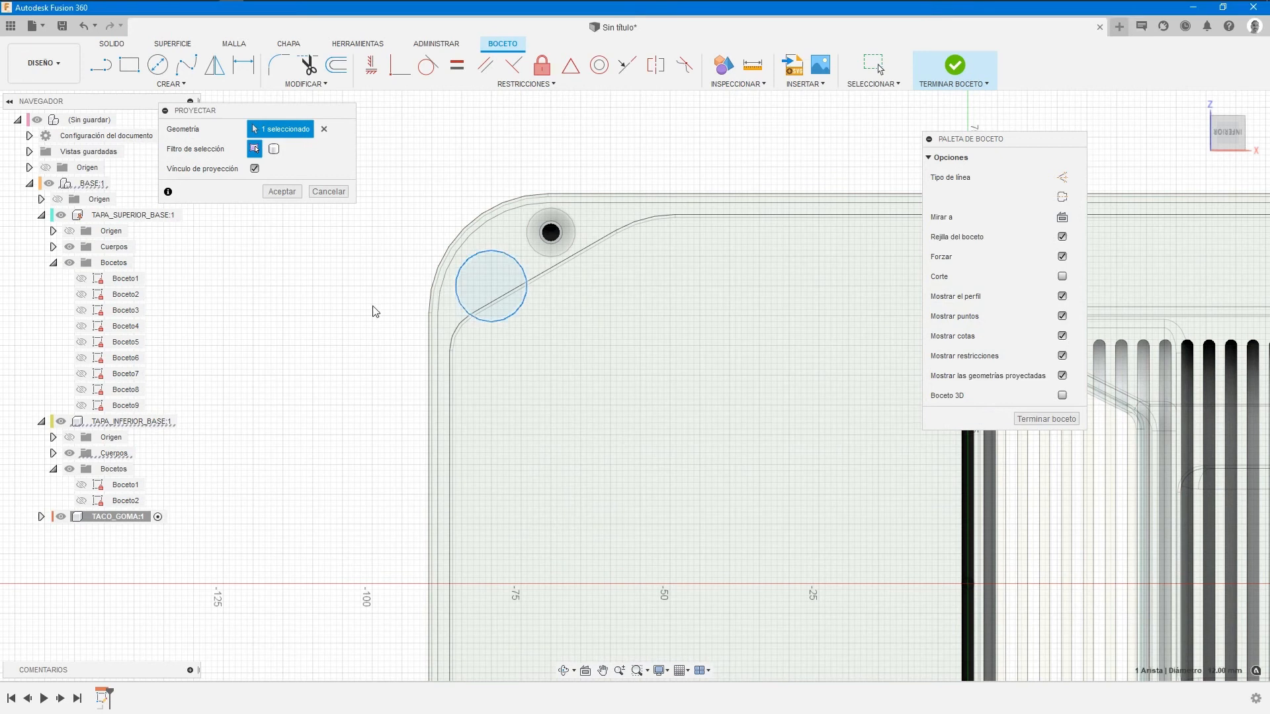
{"action": "left_click", "coordinate": [281, 191]}
{"action": "mouse_move", "coordinate": [1231, 137]}
{"action": "left_mouse_down"}
{"action": "mouse_move", "coordinate": [1247, 107]}
{"action": "mouse_move", "coordinate": [1056, 189]}
{"action": "left_mouse_up"}
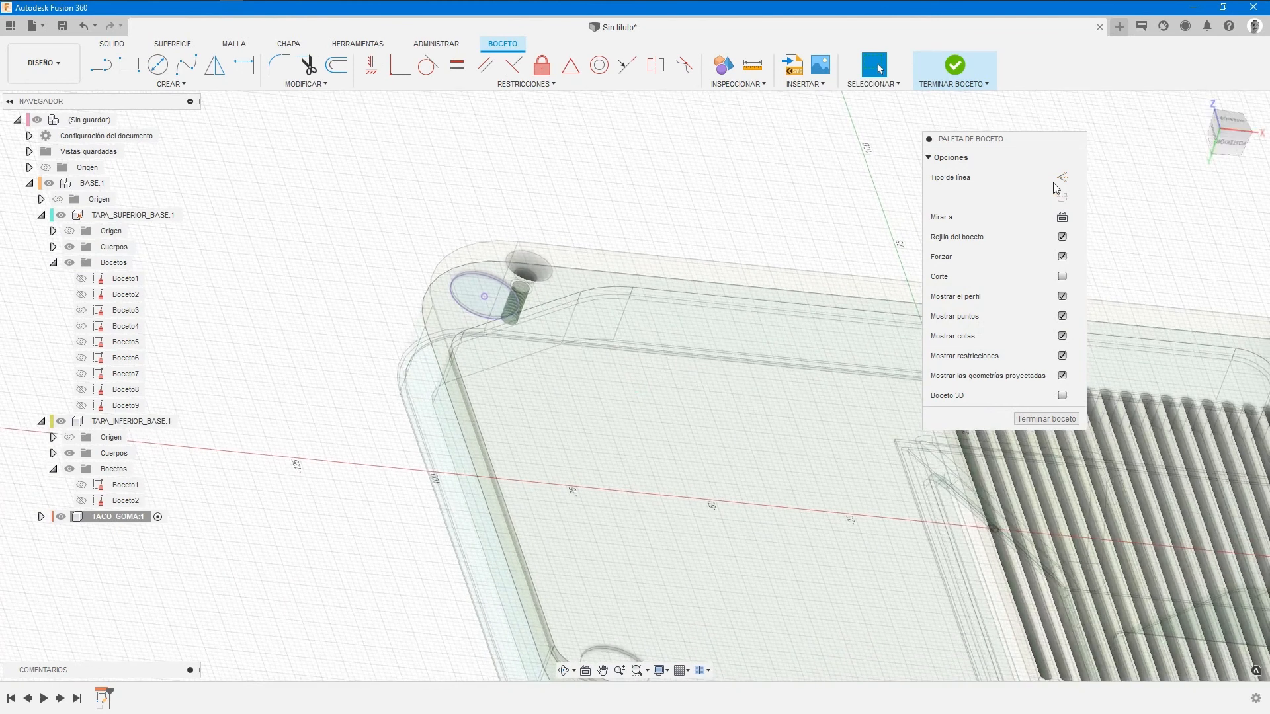
{"action": "left_click", "coordinate": [957, 66]}
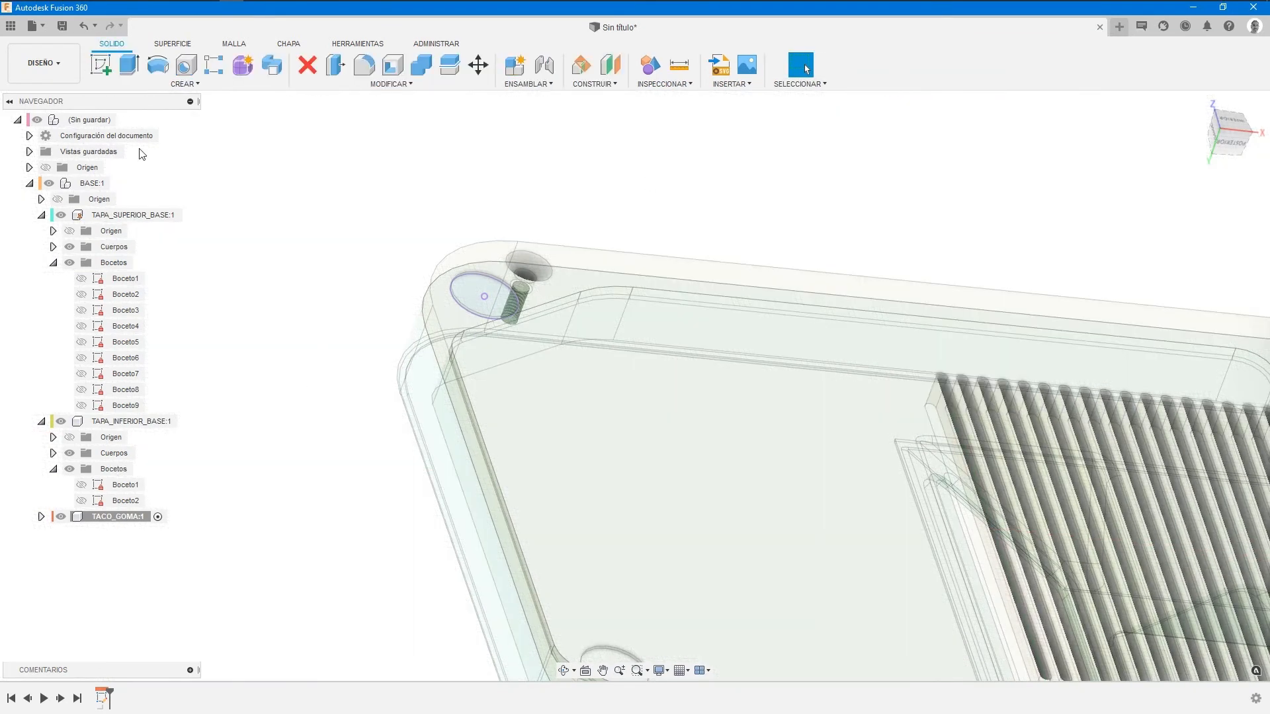
Extrude the projected circle 2.5 mm outward from the recess as a new body.
{"action": "left_click", "coordinate": [129, 65]}
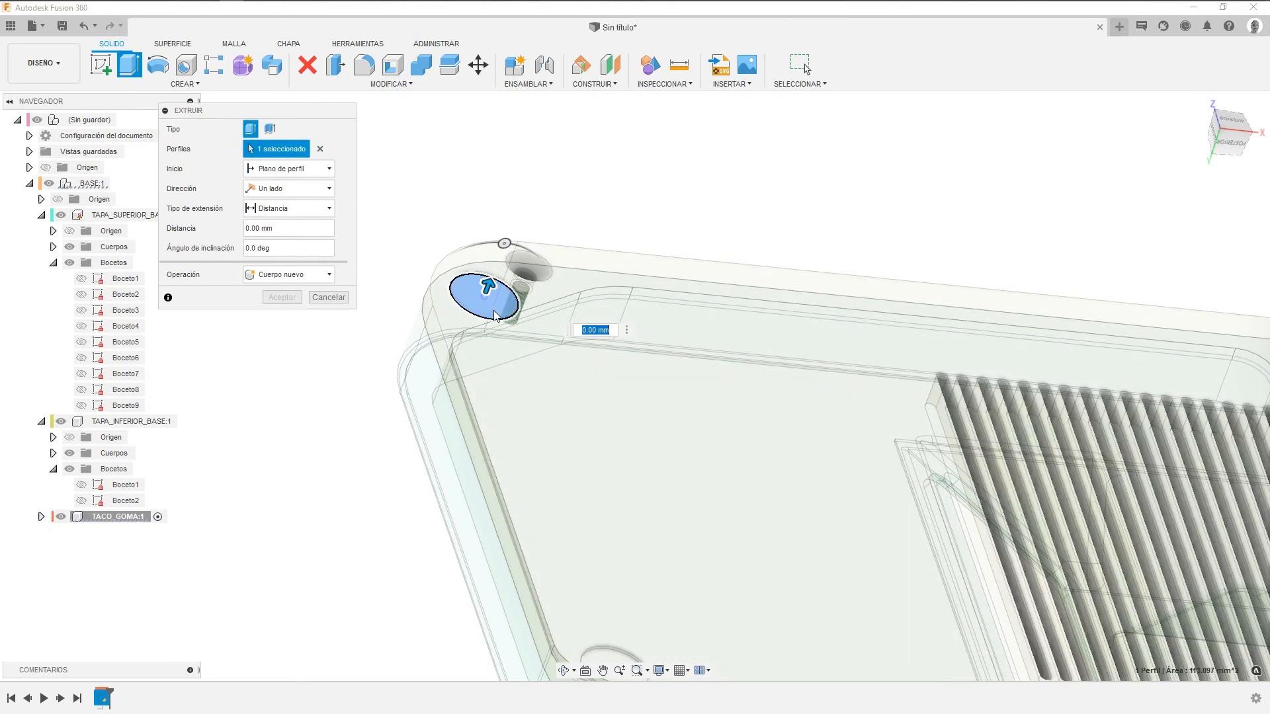
{"action": "left_click_drag", "start_coordinate": [488, 286], "coordinate": [533, 239]}
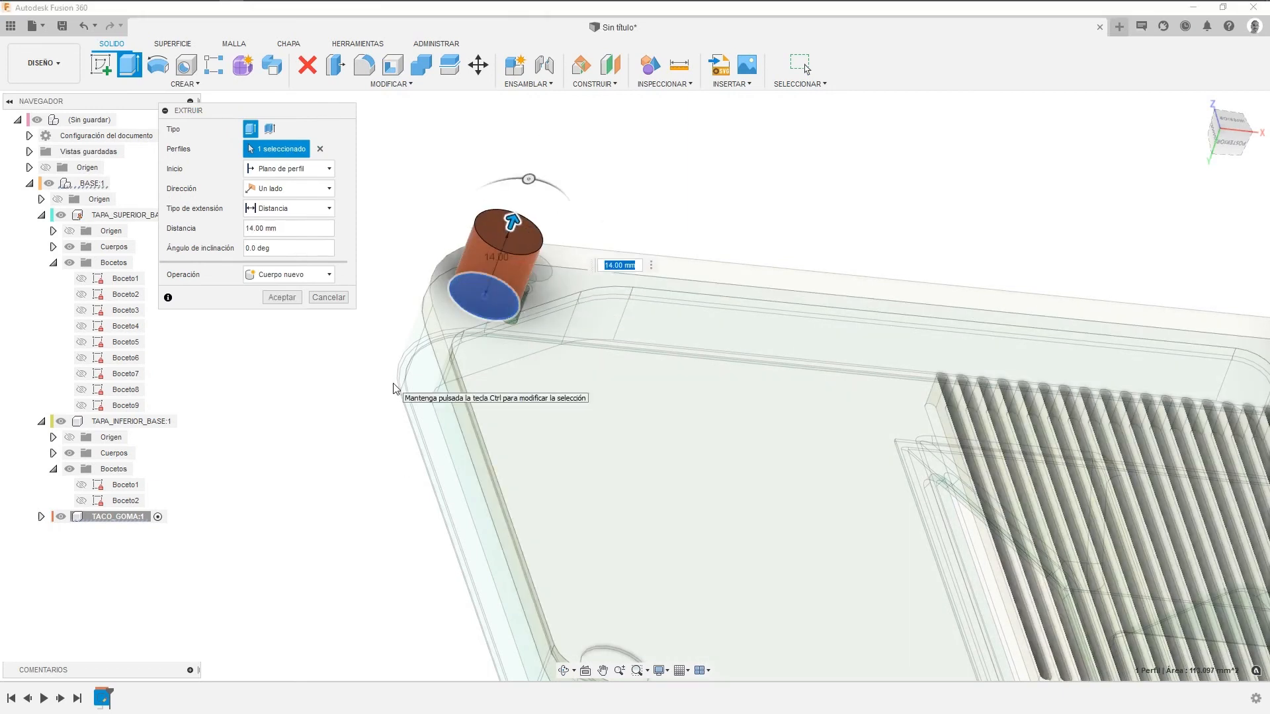
{"action": "type", "text": "2.5"}
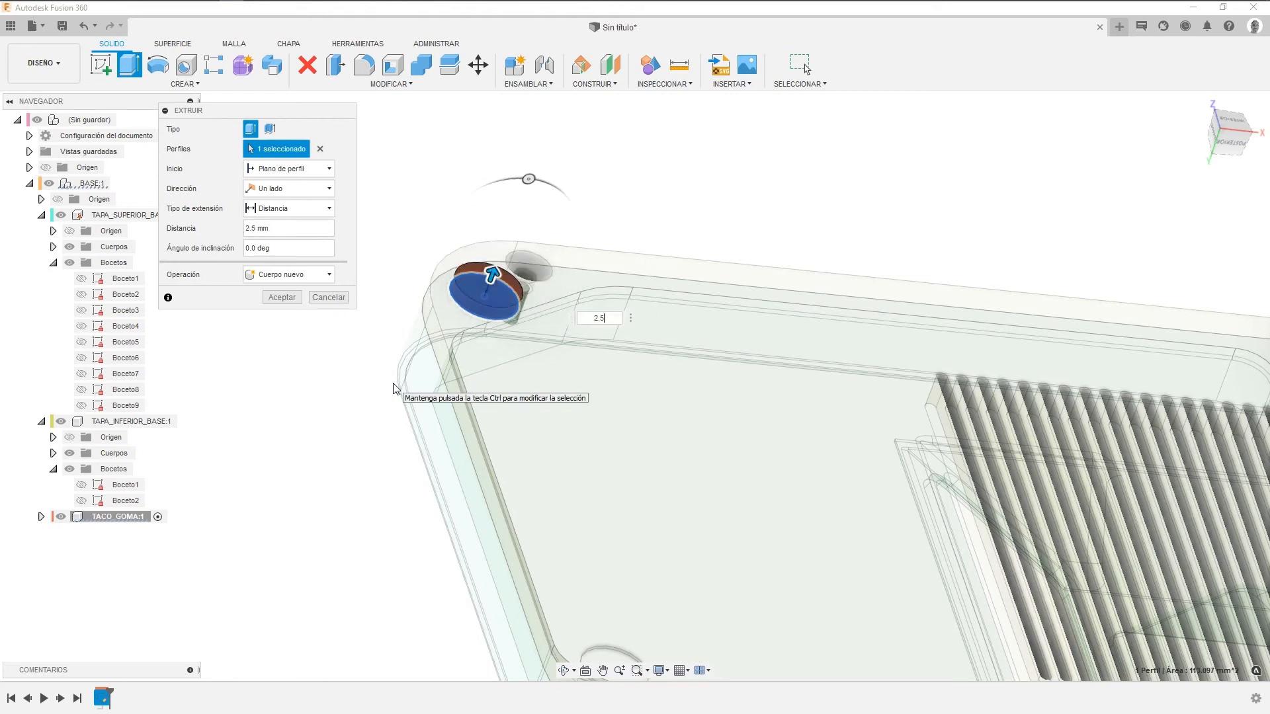
{"action": "left_click", "coordinate": [282, 297]}
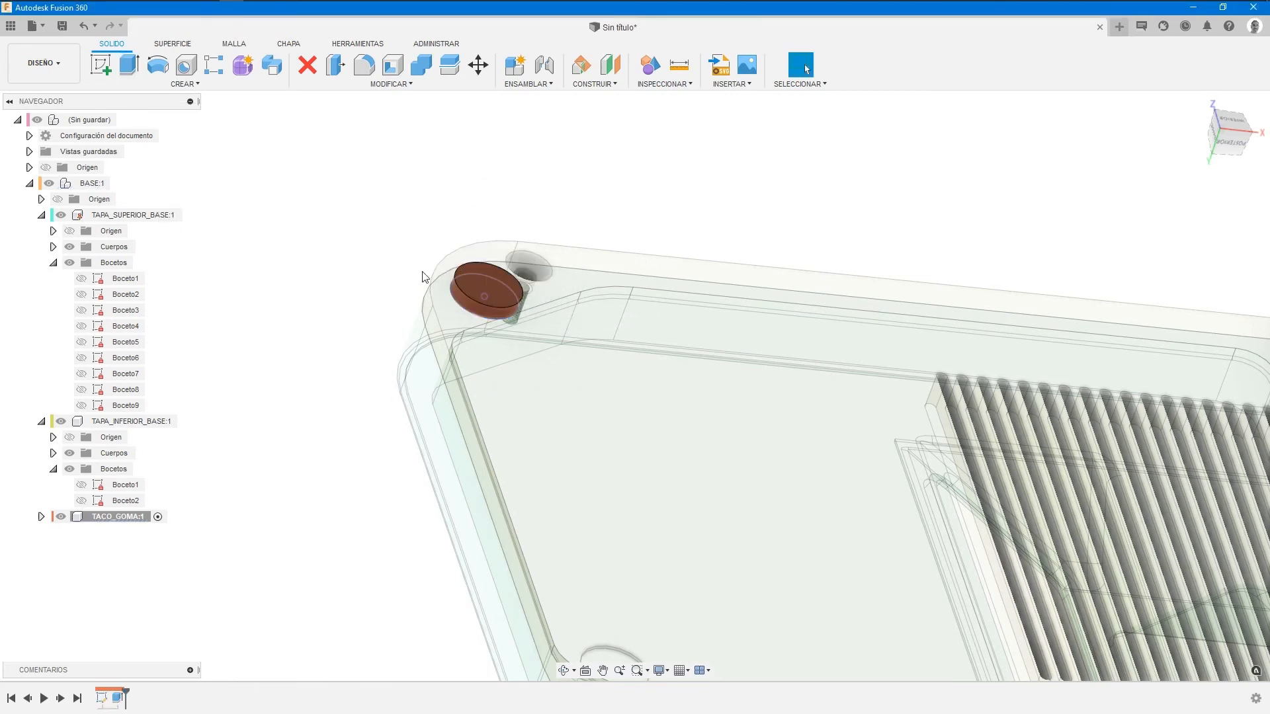
Fillet the outer circular edge of the rubber foot with a constant 2 mm radius.
{"action": "left_click", "coordinate": [364, 65]}
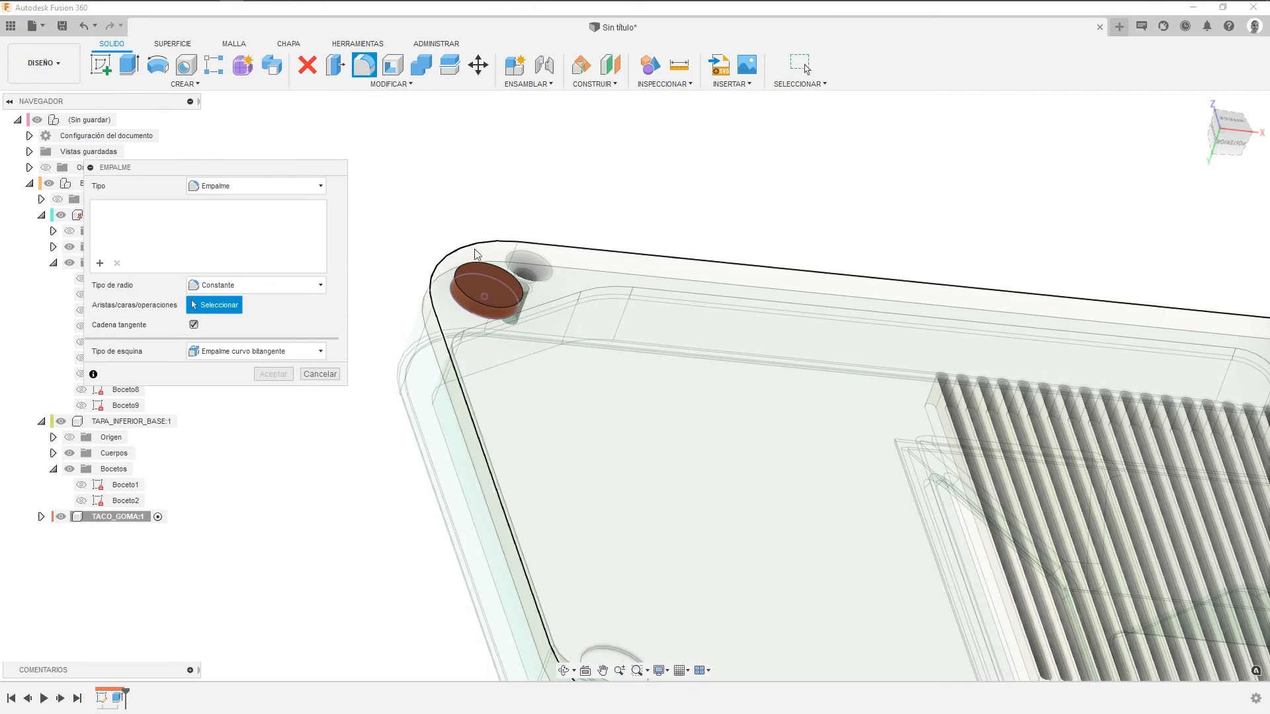
{"action": "left_click", "coordinate": [480, 266]}
{"action": "type", "text": "2"}
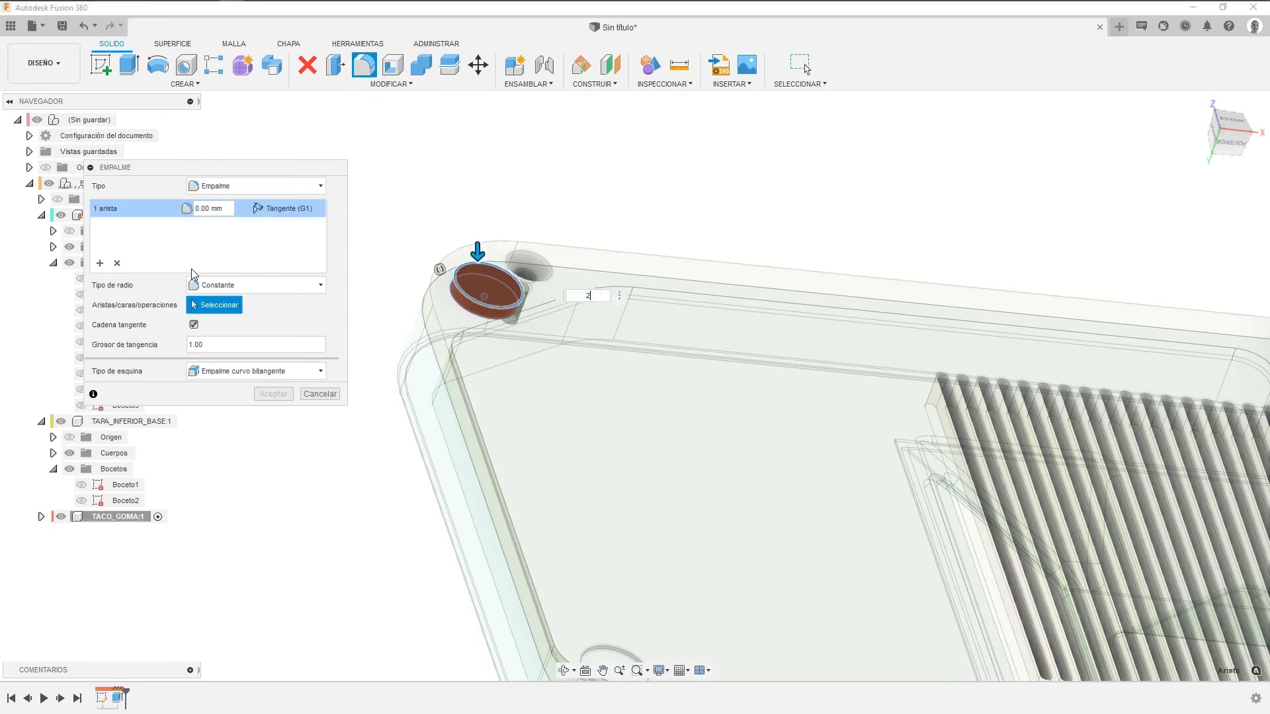
{"action": "left_click", "coordinate": [268, 395]}
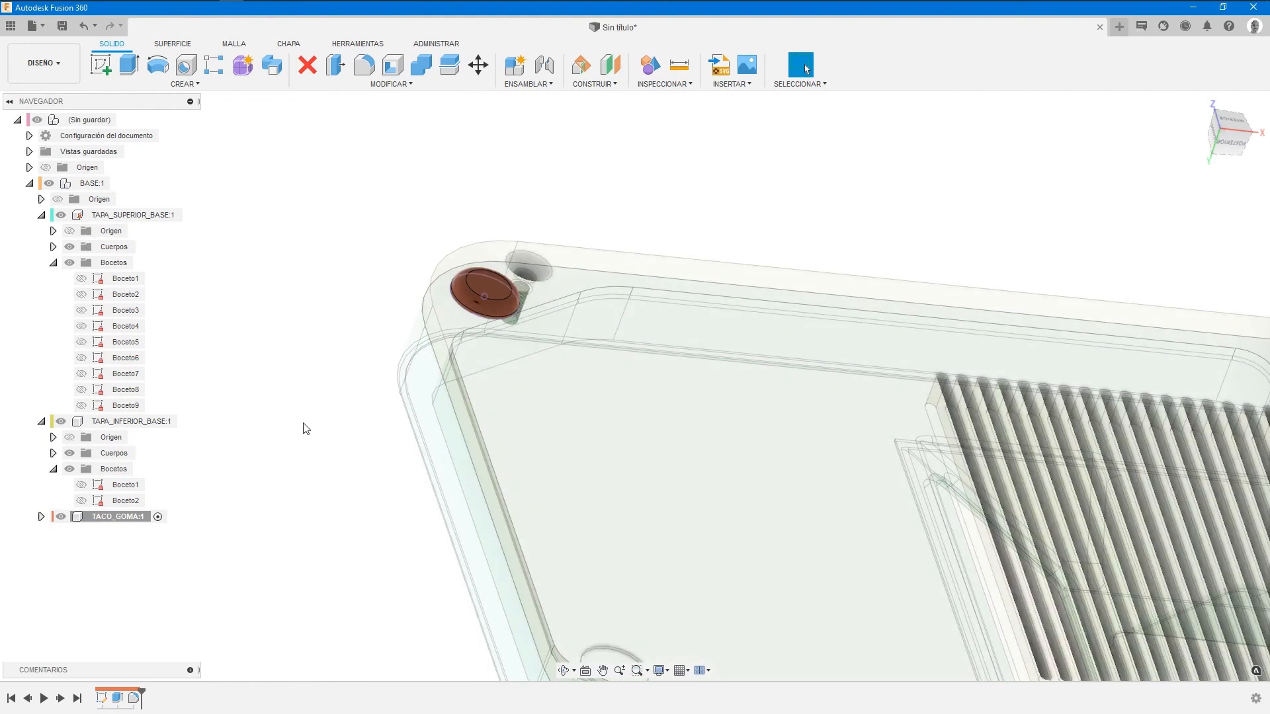
Activate the parent BASE component and show the whole underside of the bottom cover.
{"action": "double_click", "coordinate": [91, 184]}
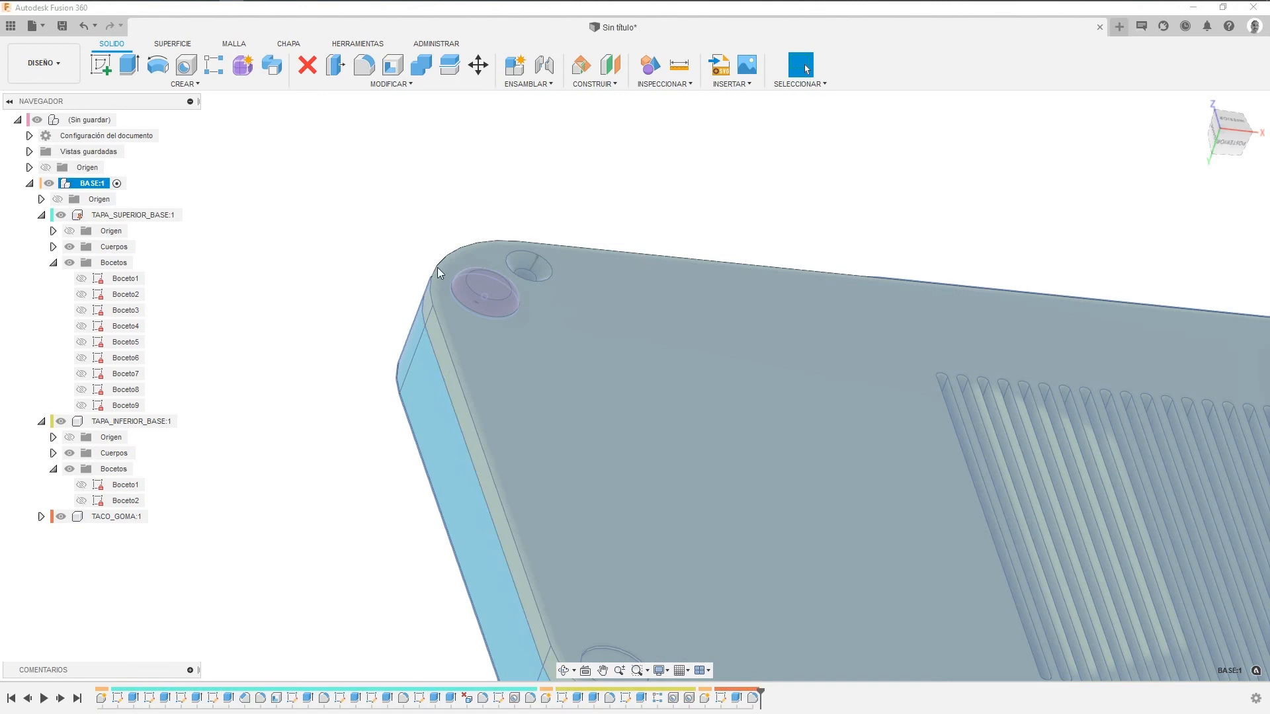
{"action": "left_click", "coordinate": [942, 164]}
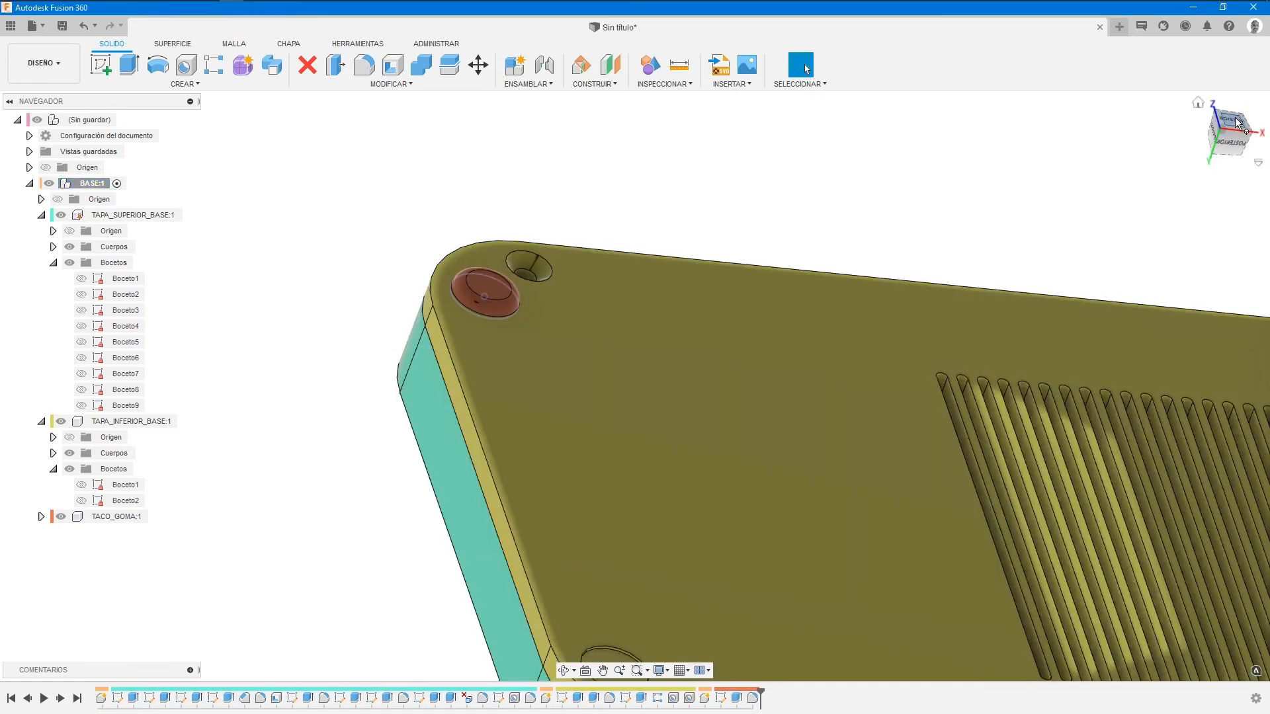
{"action": "left_click", "coordinate": [1236, 122]}
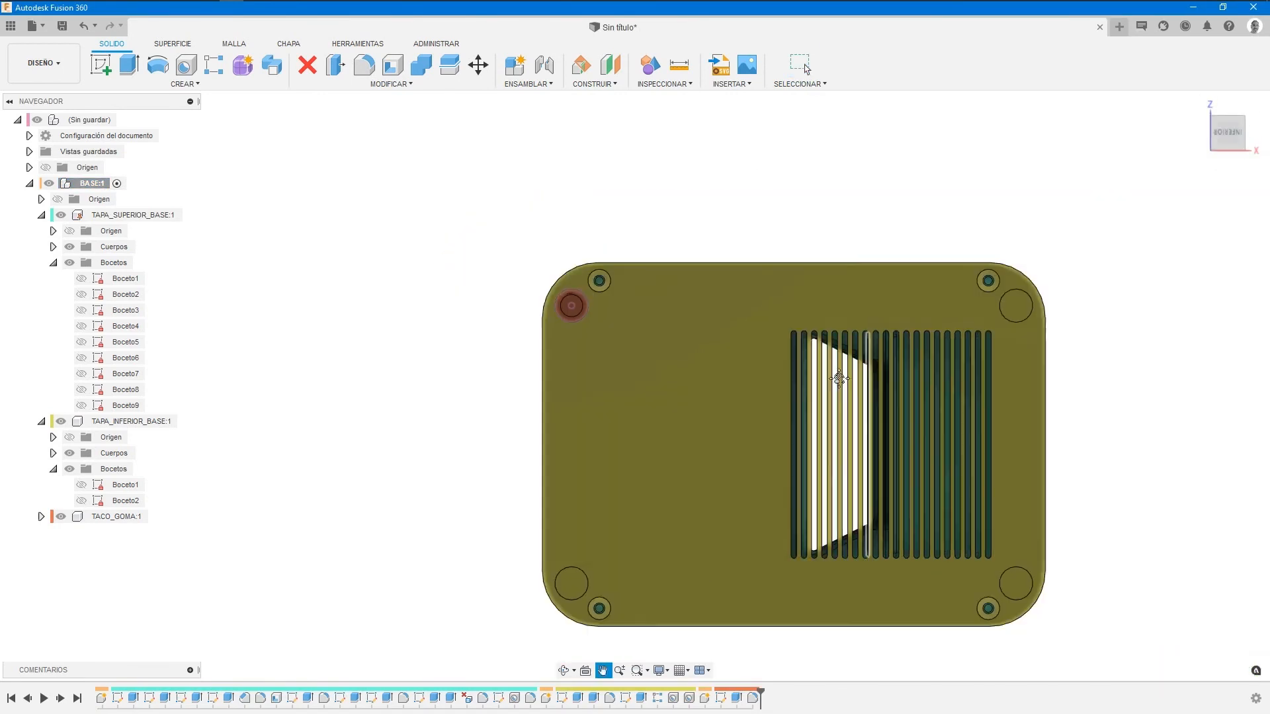
{"action": "scroll", "coordinate": [735, 352], "scroll_direction": "up", "scroll_amount": 1}
{"action": "middle_click_drag", "start_coordinate": [736, 352], "coordinate": [809, 346]}
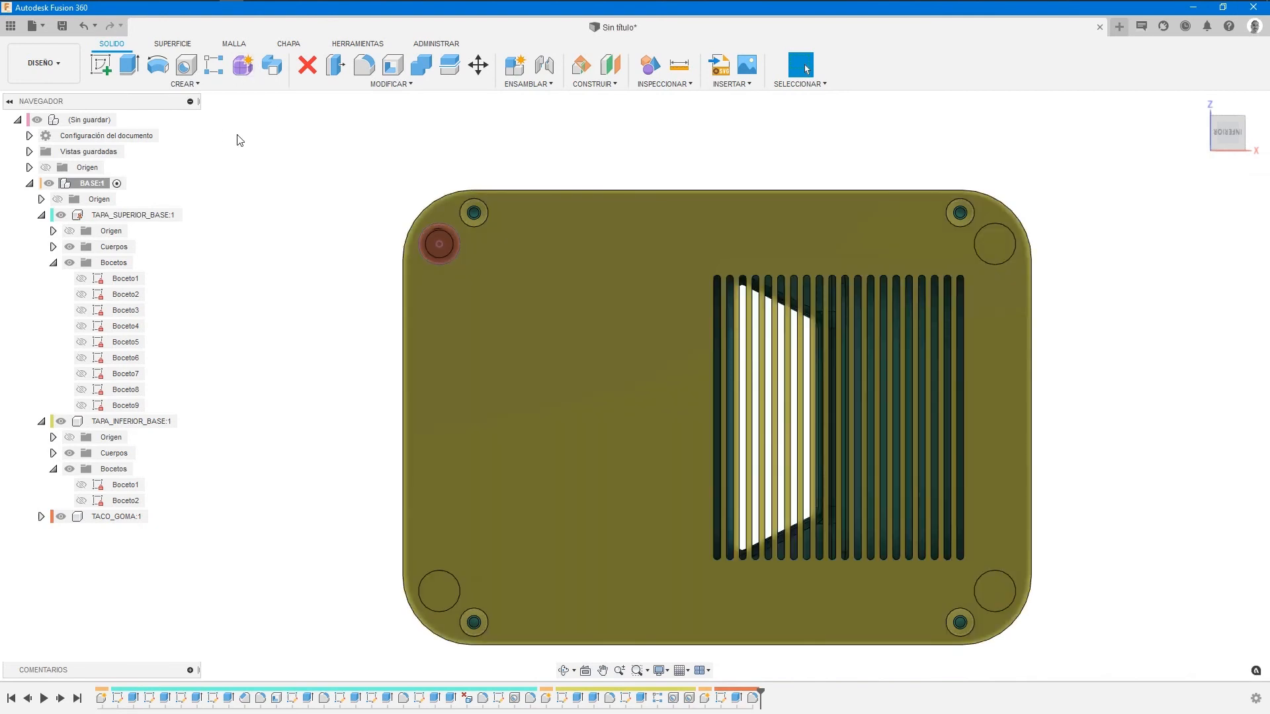
Set up a rectangular component pattern of TACO_GOMA along the cover's long edge, with quantity 2 and a 160 mm extent.
{"action": "left_click", "coordinate": [213, 65]}
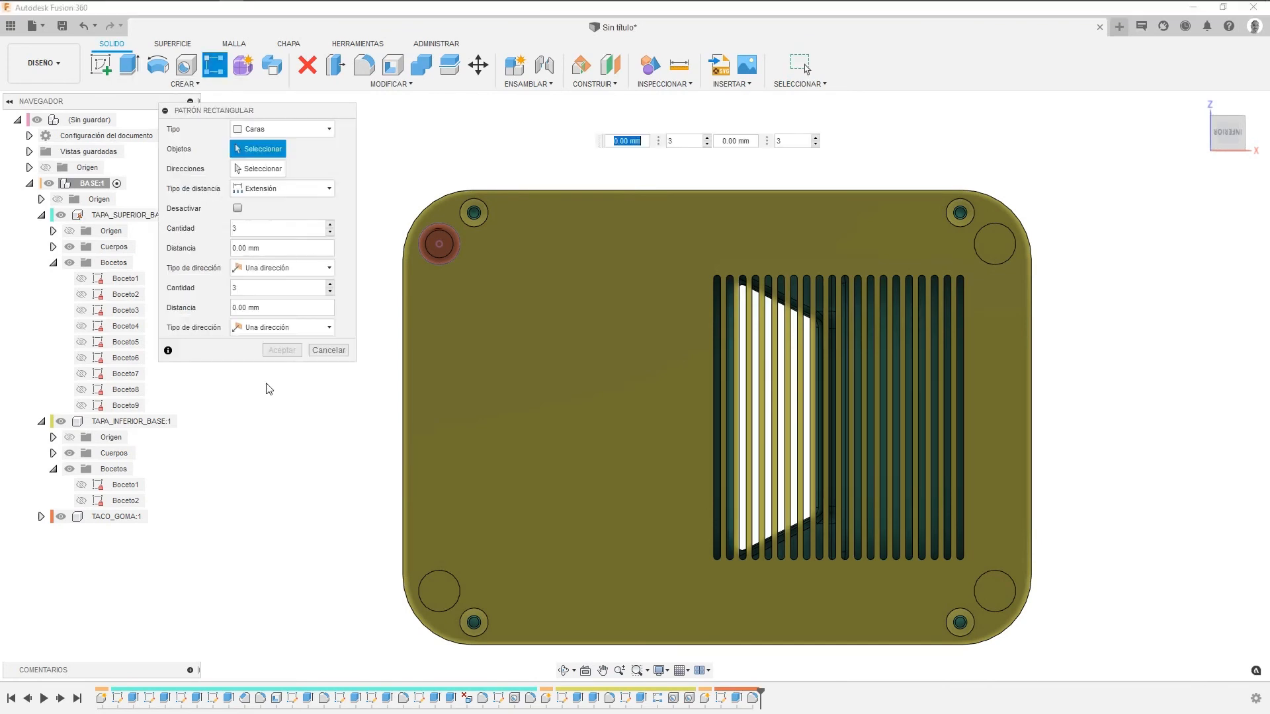
{"action": "left_click", "coordinate": [245, 129]}
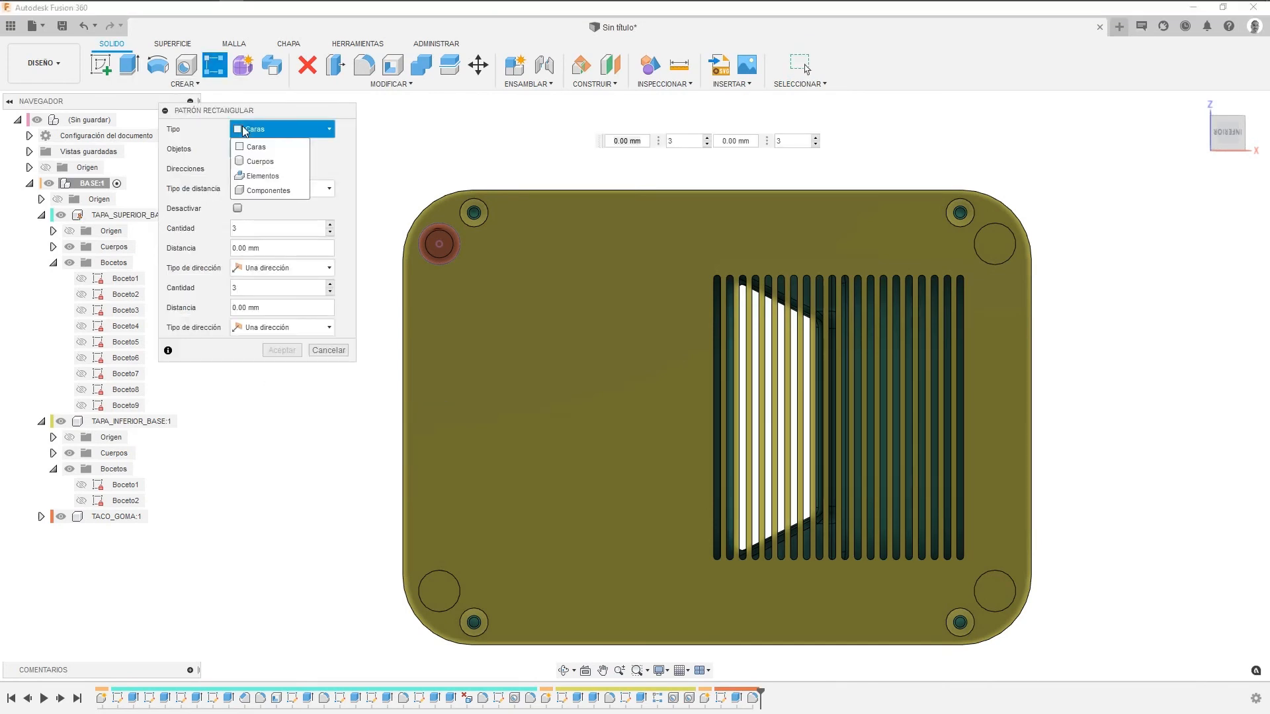
{"action": "left_click", "coordinate": [265, 191]}
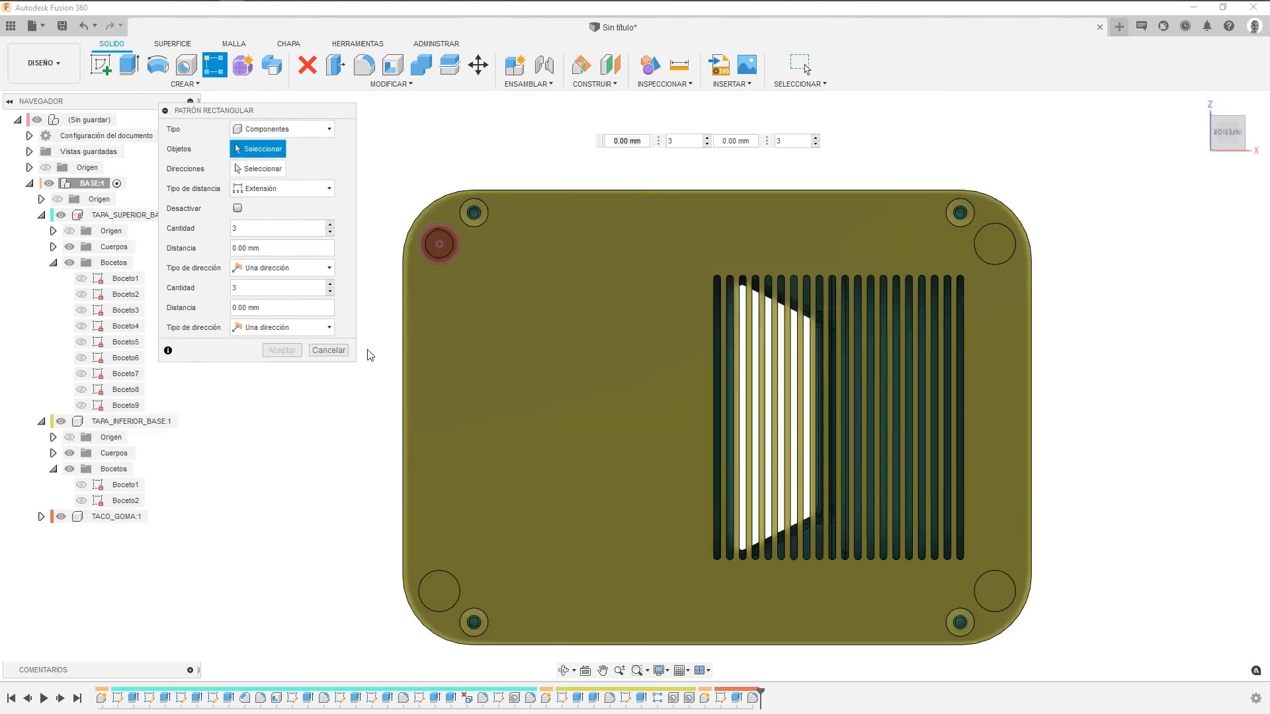
{"action": "left_click", "coordinate": [116, 517]}
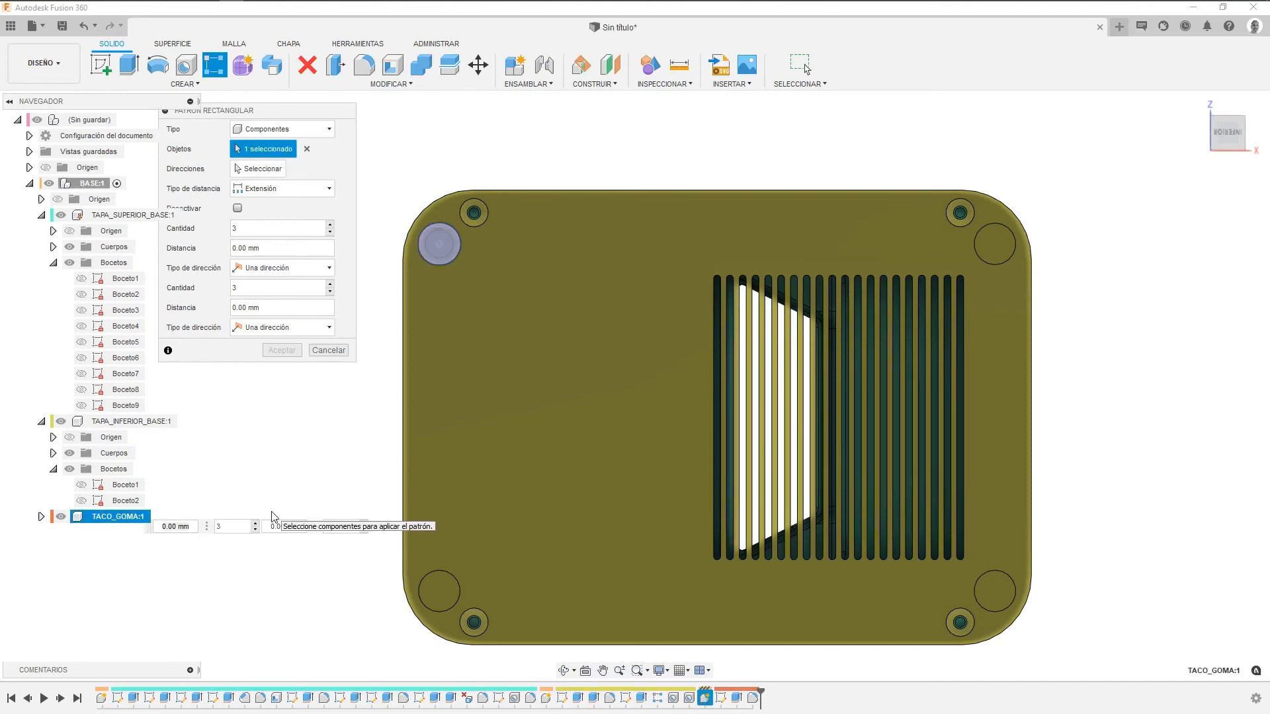
{"action": "left_click", "coordinate": [251, 171]}
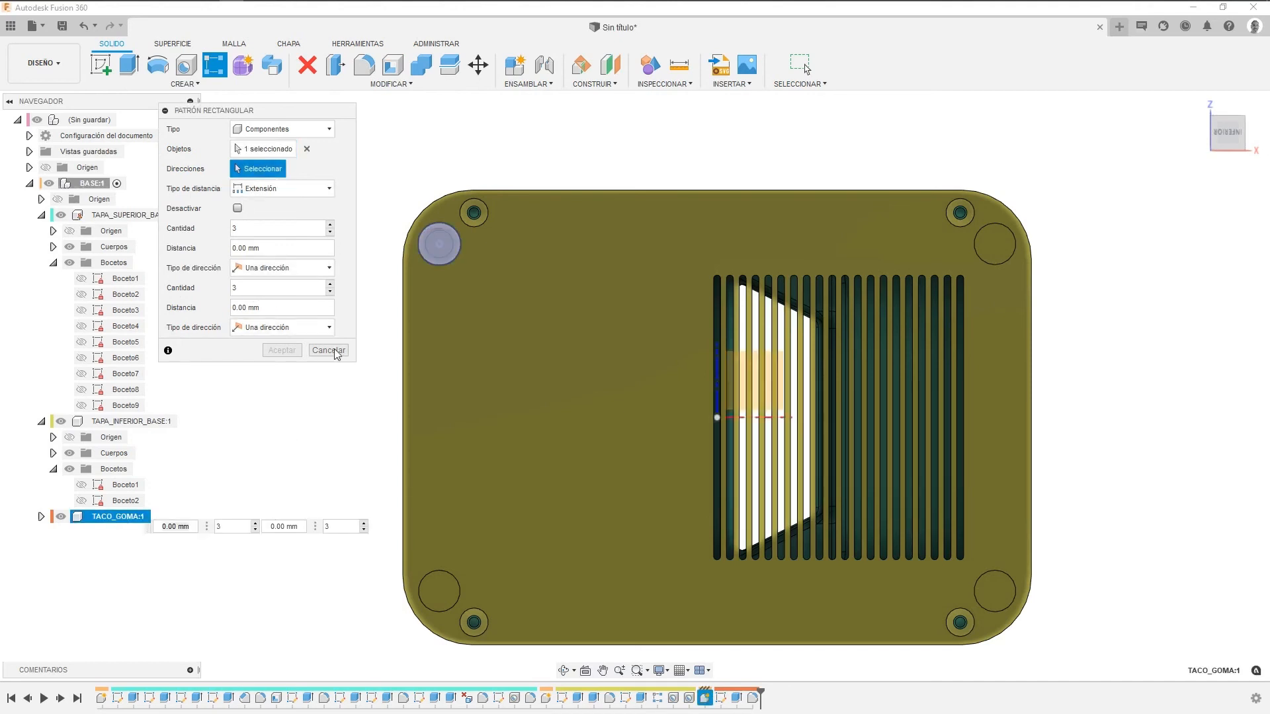
{"action": "left_click", "coordinate": [570, 205]}
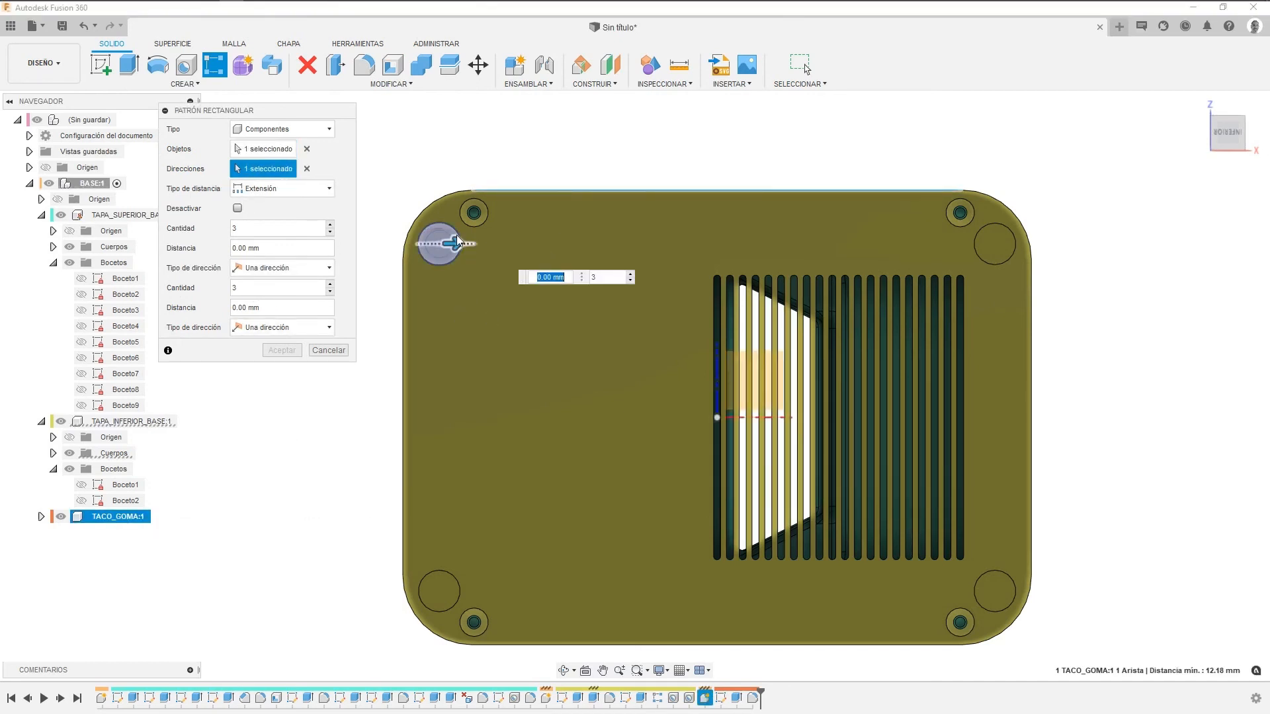
{"action": "left_click_drag", "start_coordinate": [455, 244], "coordinate": [992, 244]}
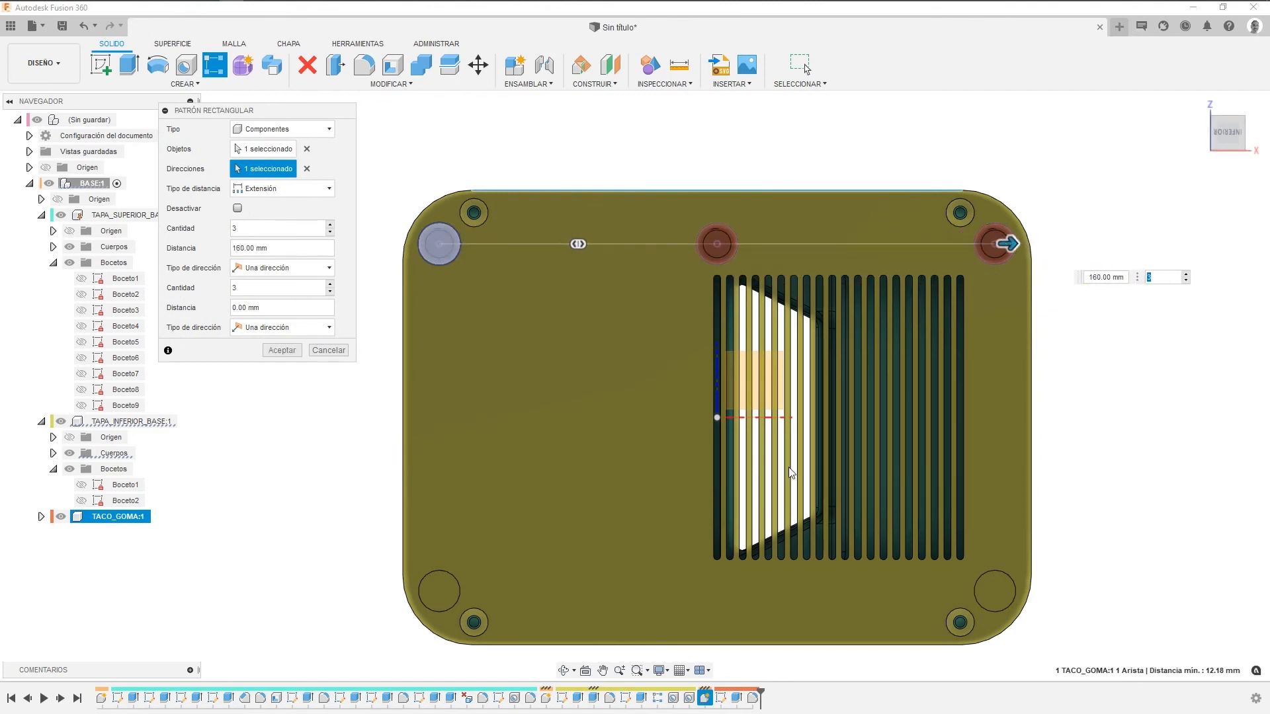
{"action": "key", "text": "Tab"}
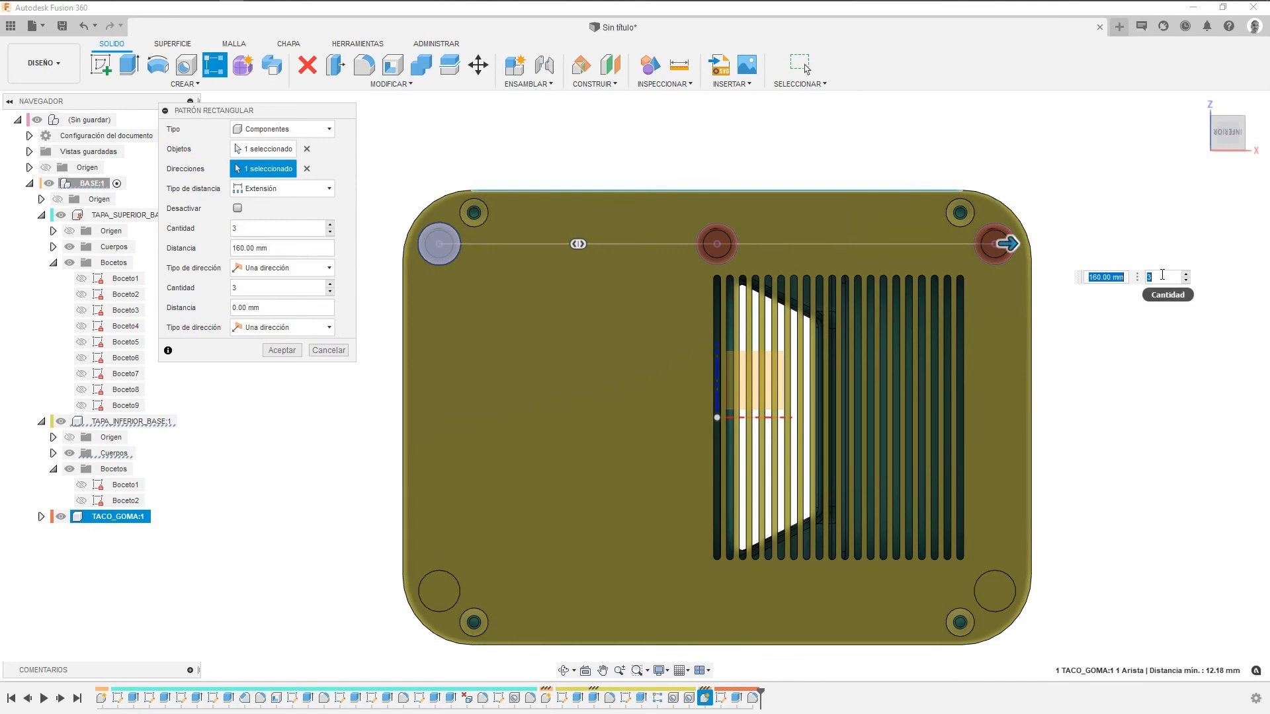
{"action": "left_click", "coordinate": [1163, 275]}
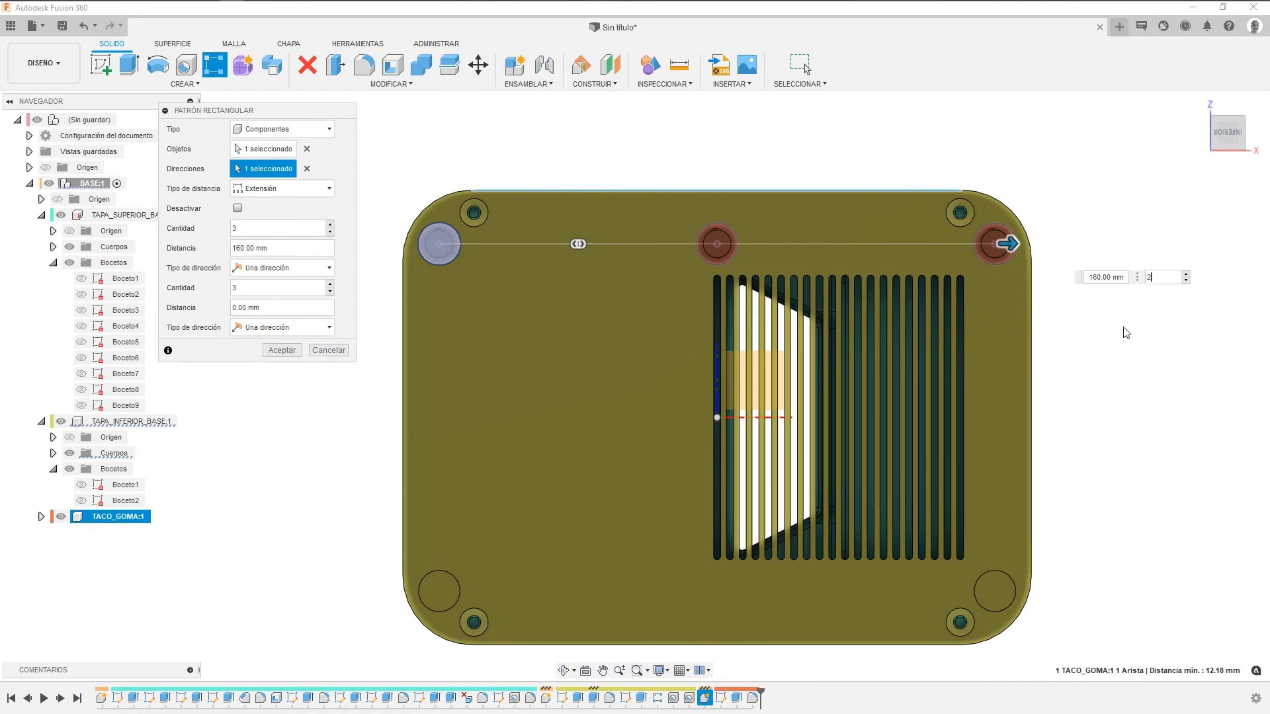
{"action": "type", "text": "2"}
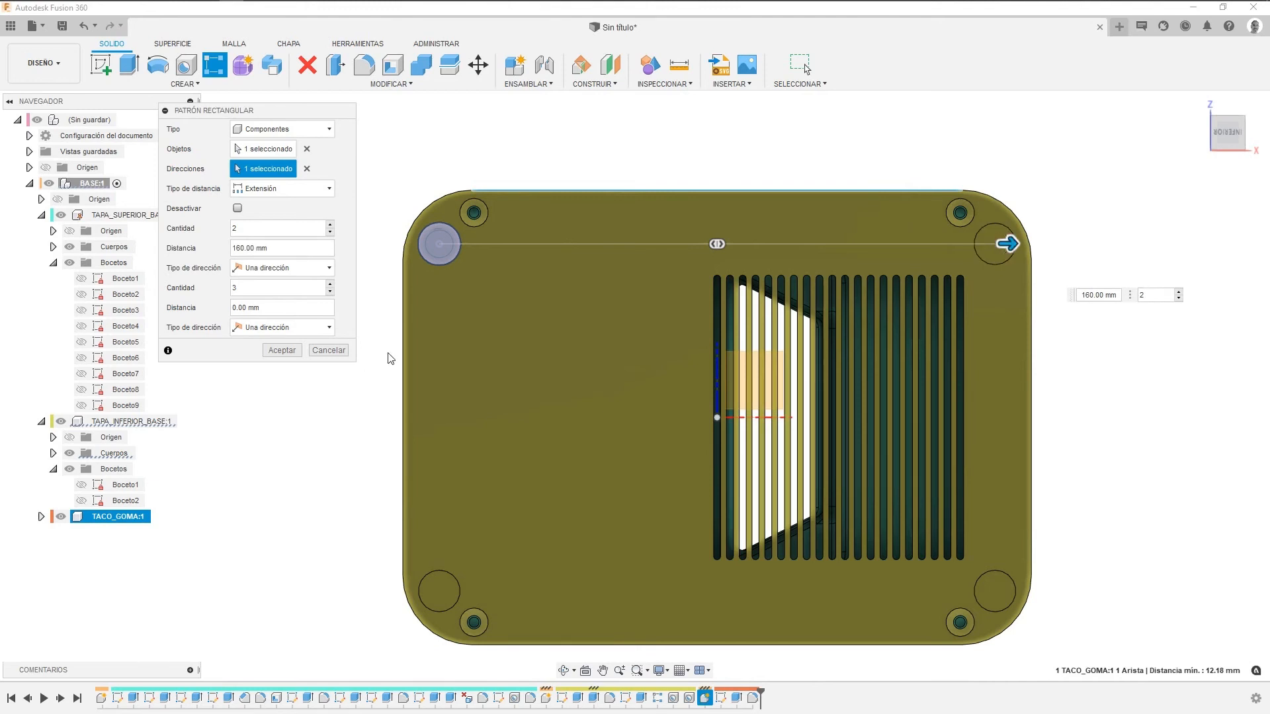
Add a second pattern direction along the cover's short edge with quantity 2 and a 100 mm extent, and create the rubber foot pattern.
{"action": "left_click", "coordinate": [403, 345]}
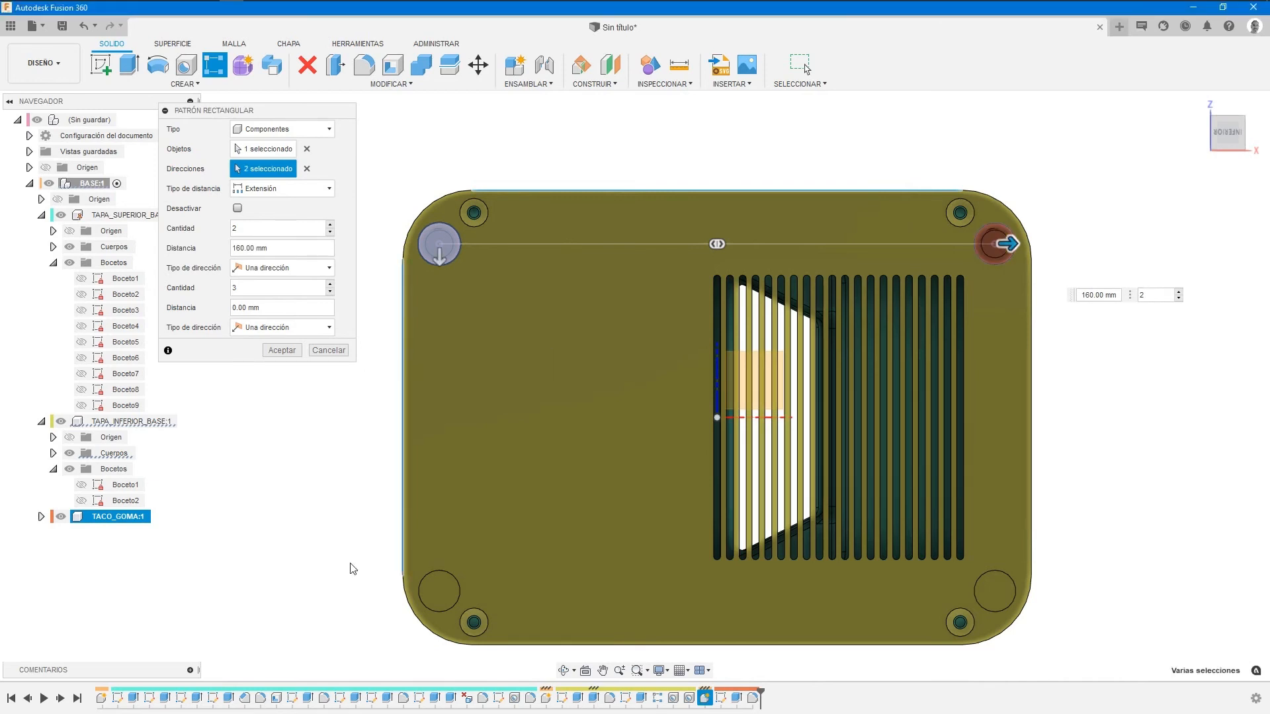
{"action": "left_click_drag", "start_coordinate": [439, 258], "coordinate": [430, 622]}
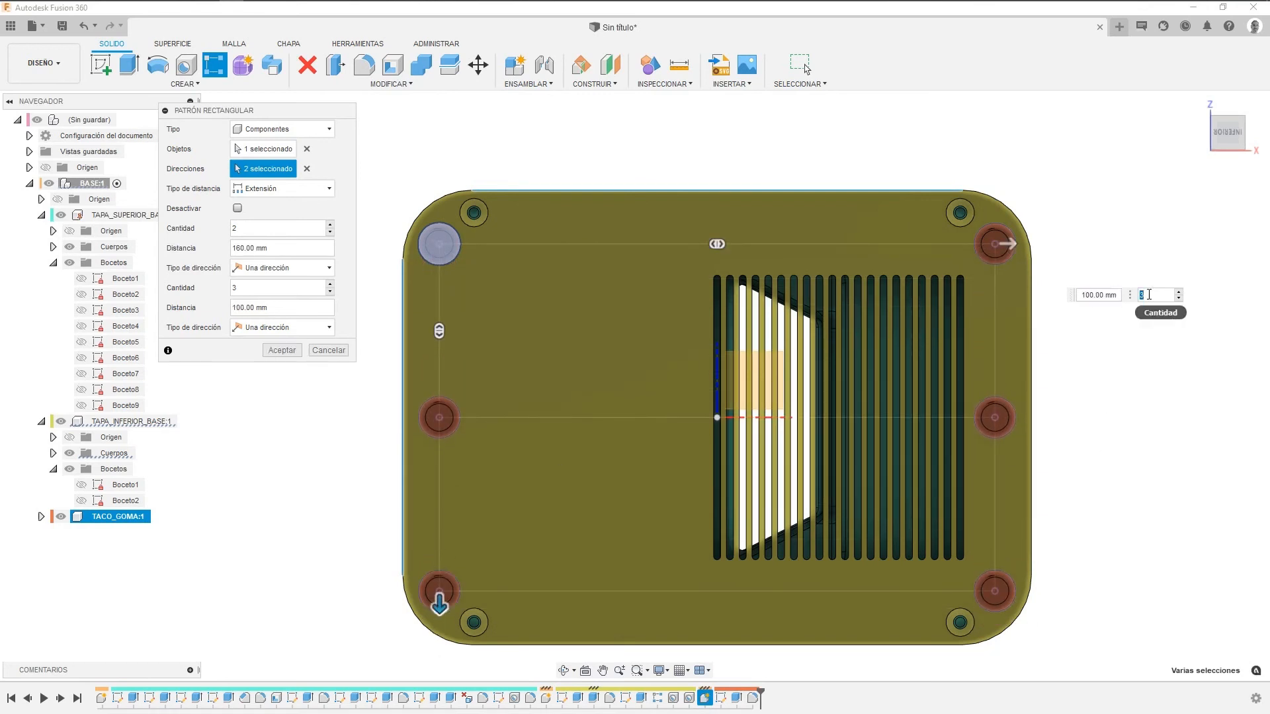
{"action": "key", "text": "Return"}
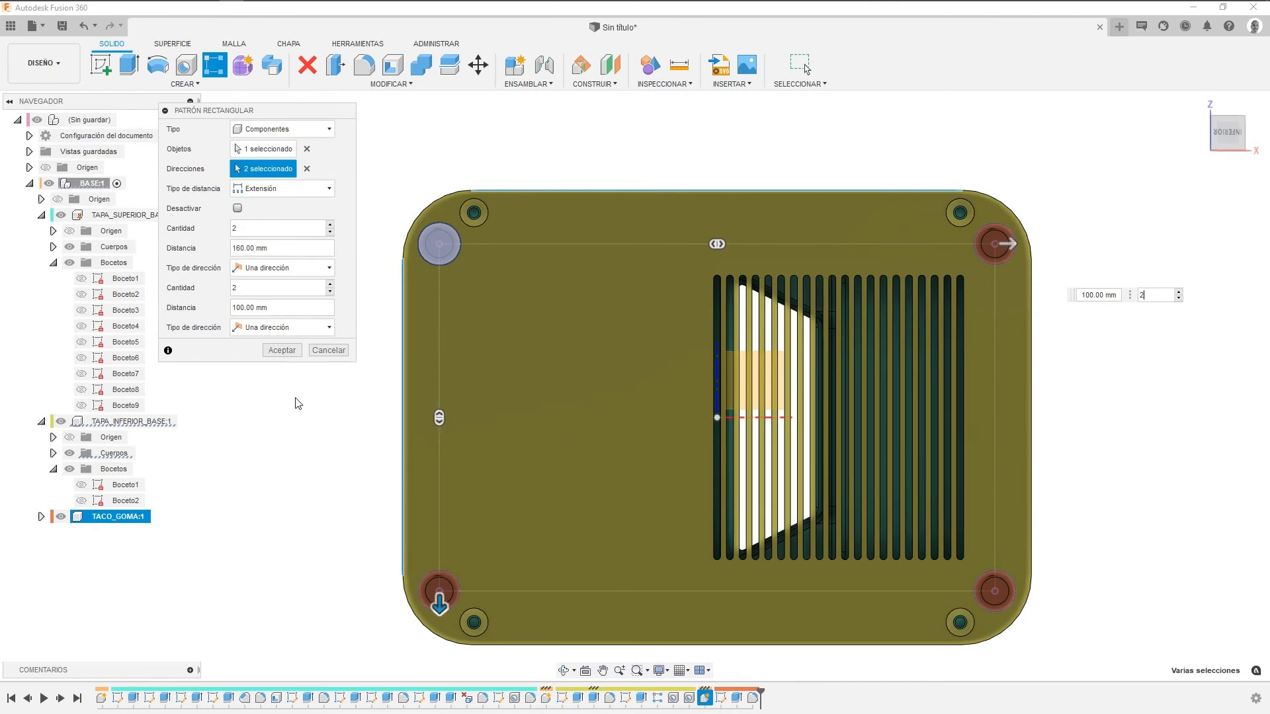
{"action": "left_click", "coordinate": [278, 354]}
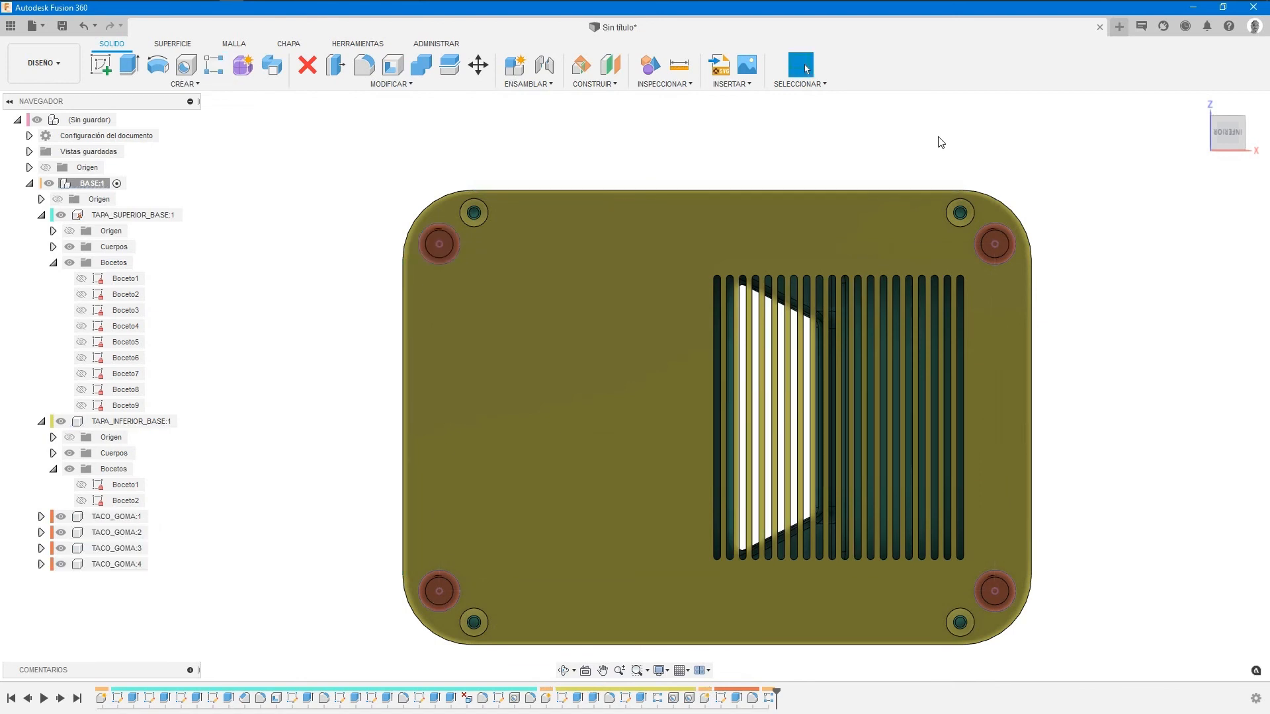
Create a sketch in BASE on the recessed ledge of the upper cover's slanted opening and project the ledge face into it.
{"action": "left_click", "coordinate": [1198, 104]}
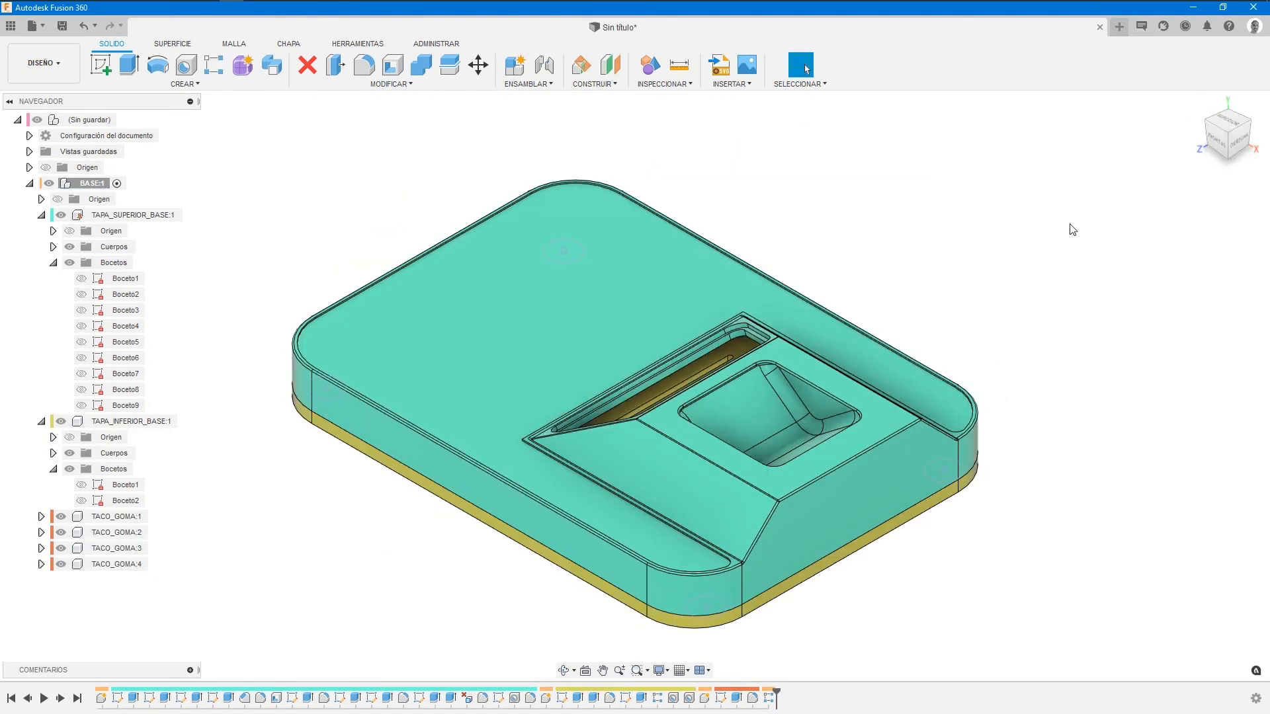
{"action": "left_click", "coordinate": [1207, 124]}
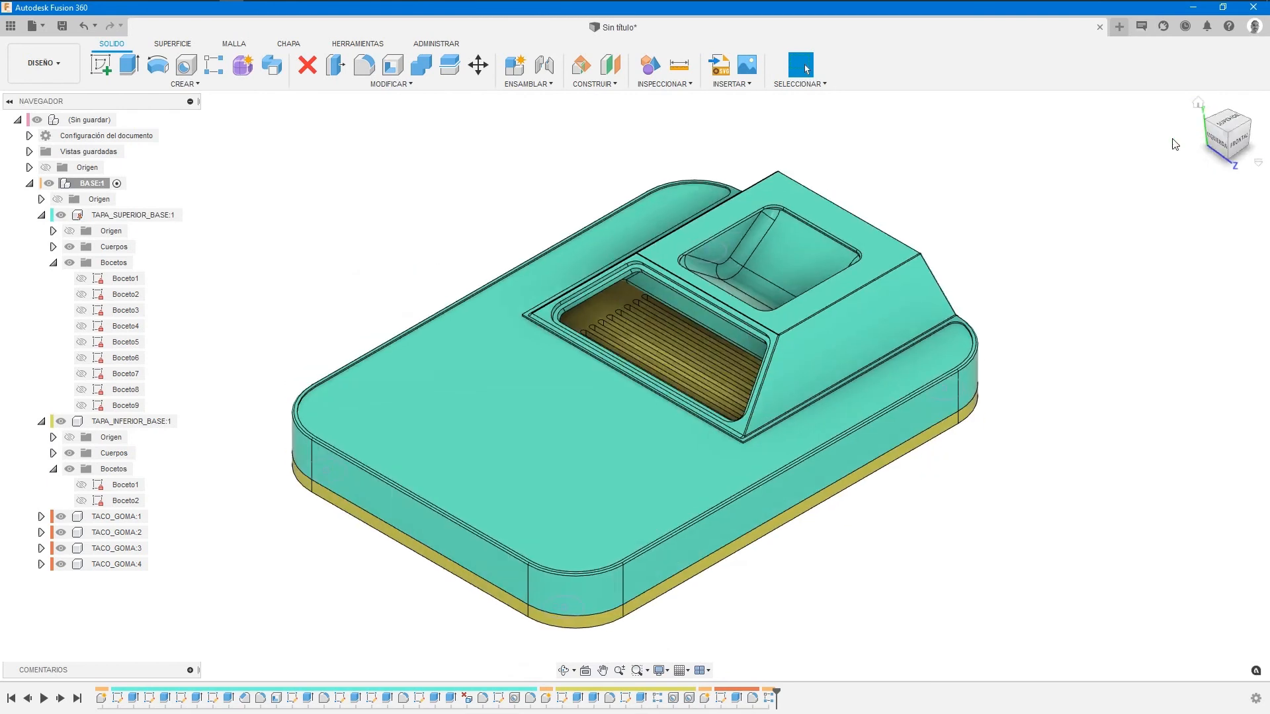
{"action": "scroll", "coordinate": [716, 401], "scroll_direction": "up", "scroll_amount": 5}
{"action": "middle_click_drag", "start_coordinate": [728, 375], "coordinate": [833, 494]}
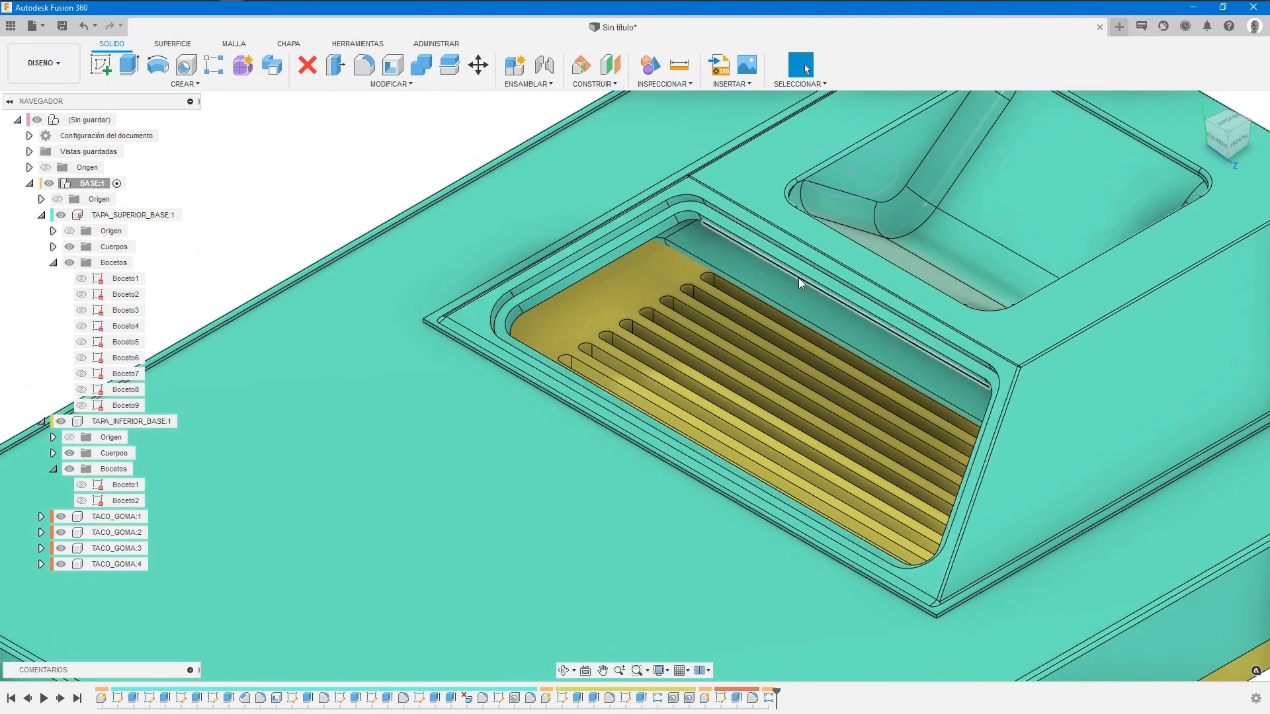
{"action": "scroll", "coordinate": [799, 278], "scroll_direction": "down", "scroll_amount": 5}
{"action": "middle_click_drag", "start_coordinate": [416, 204], "coordinate": [375, 146]}
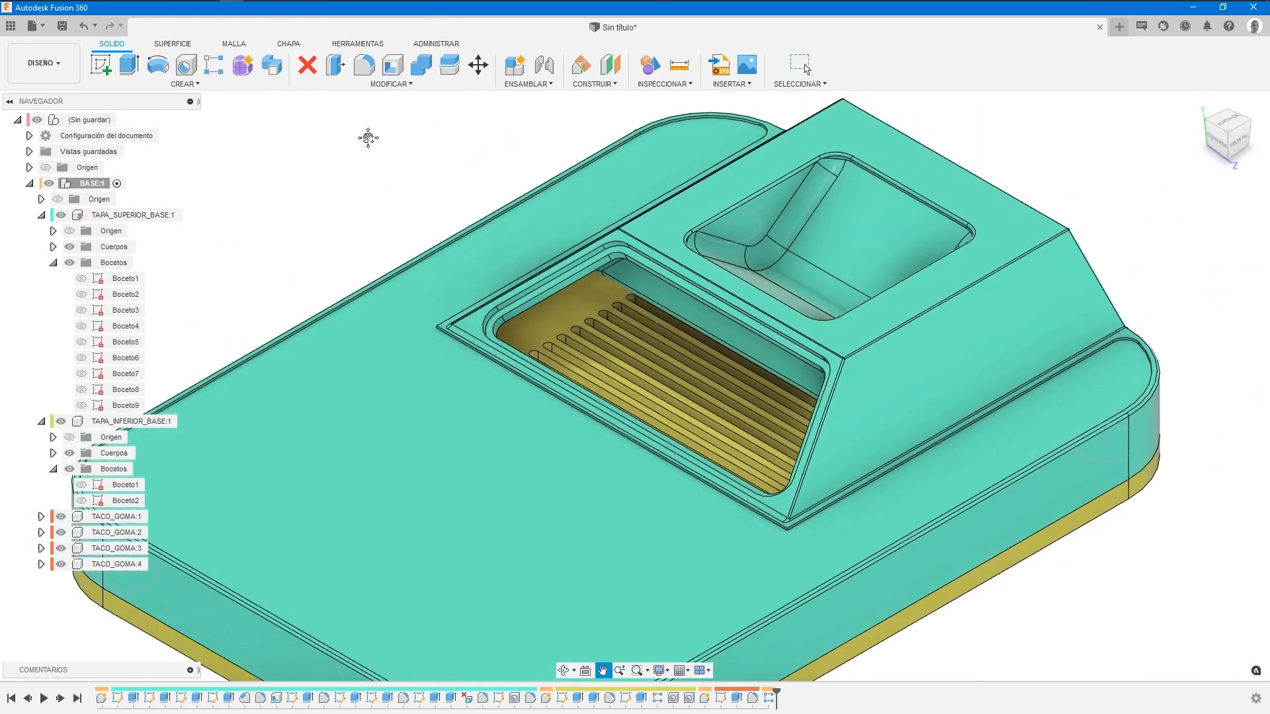
{"action": "right_click", "coordinate": [301, 188]}
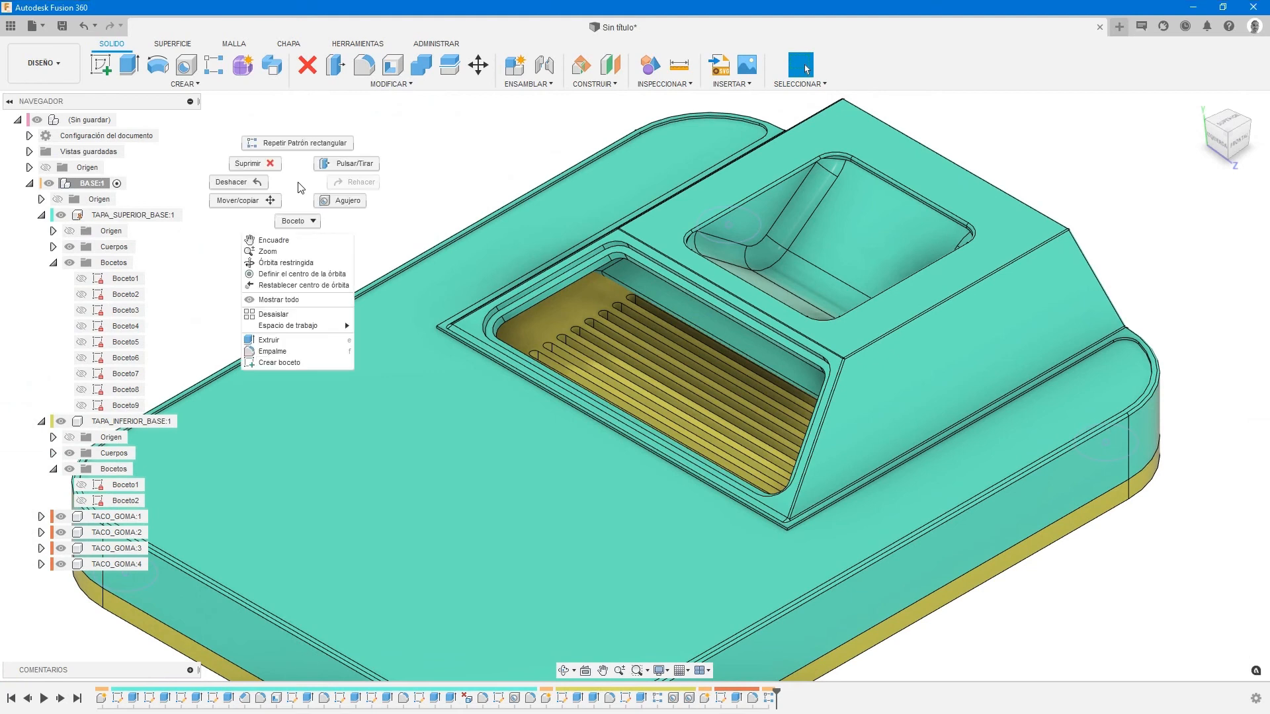
{"action": "left_click", "coordinate": [264, 363]}
{"action": "left_click", "coordinate": [263, 368]}
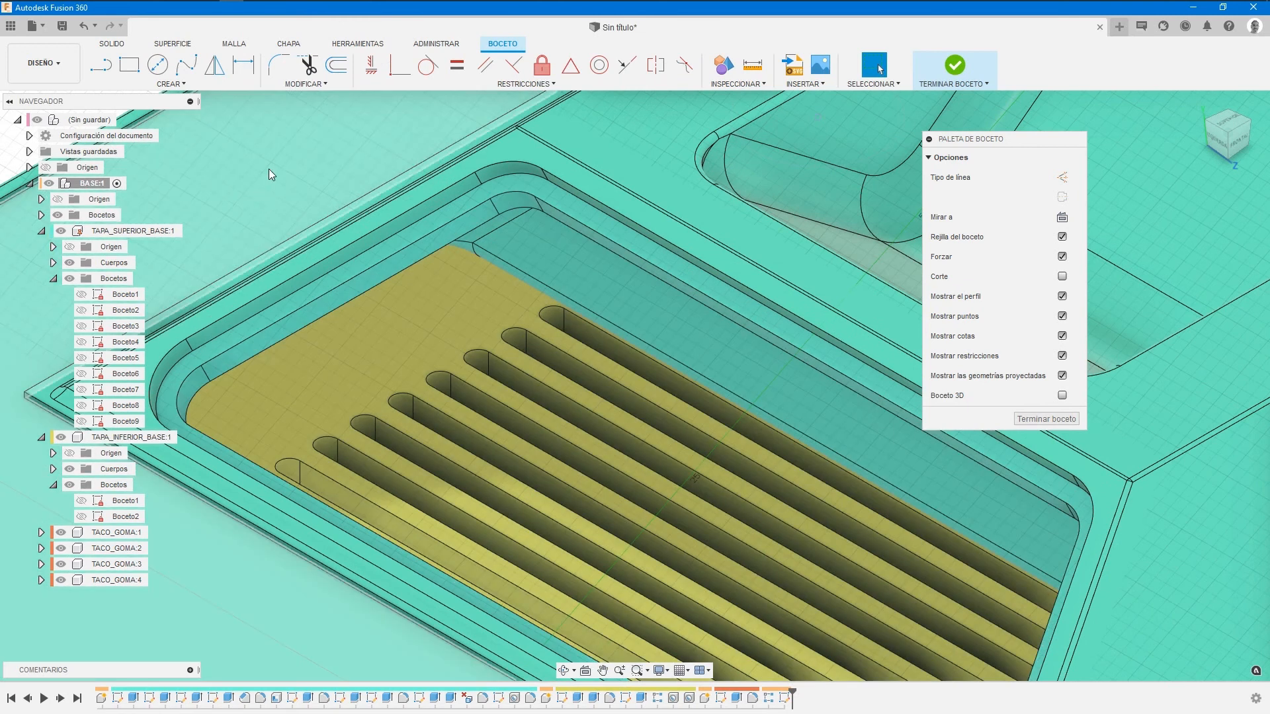
{"action": "key", "text": "p"}
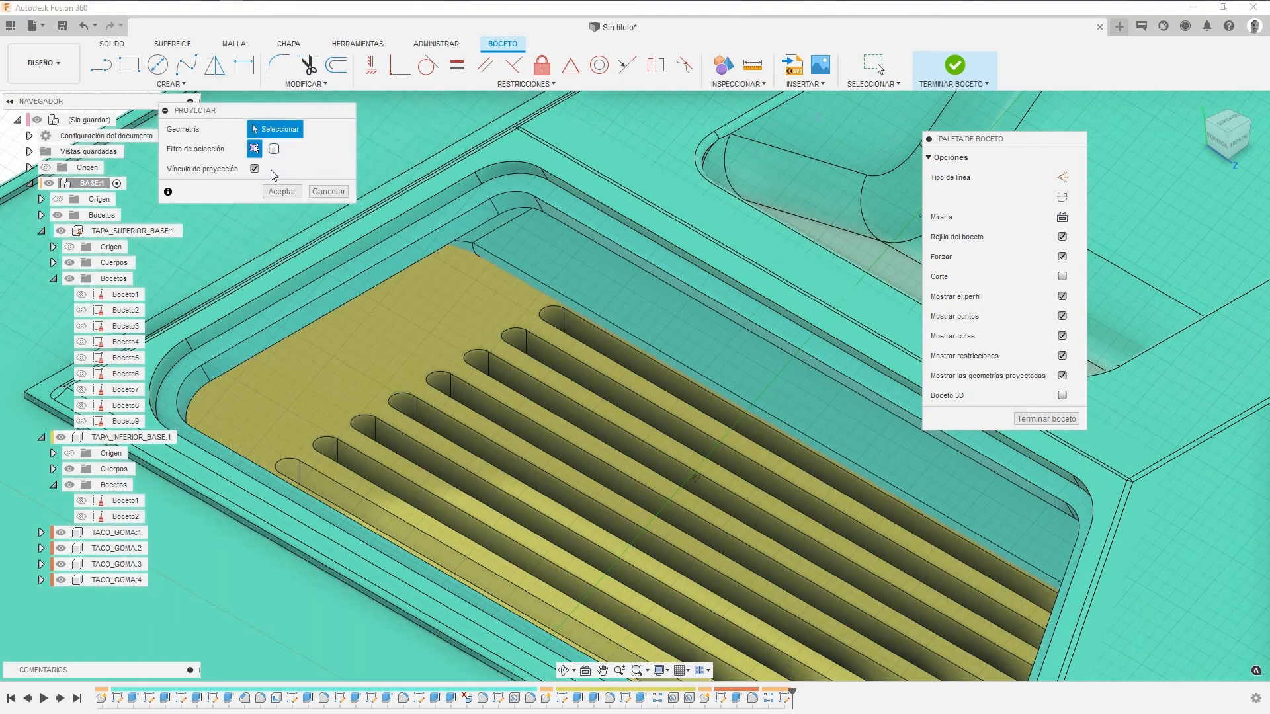
{"action": "left_click", "coordinate": [532, 194]}
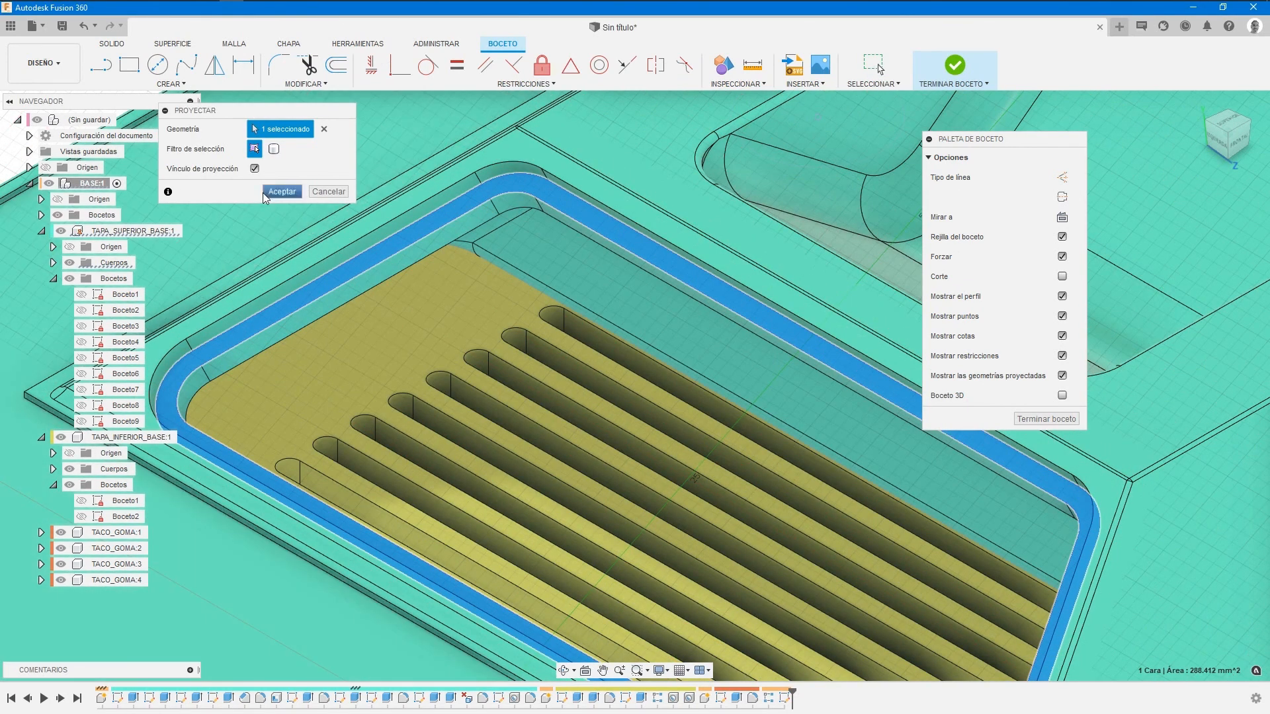
{"action": "left_click", "coordinate": [265, 194]}
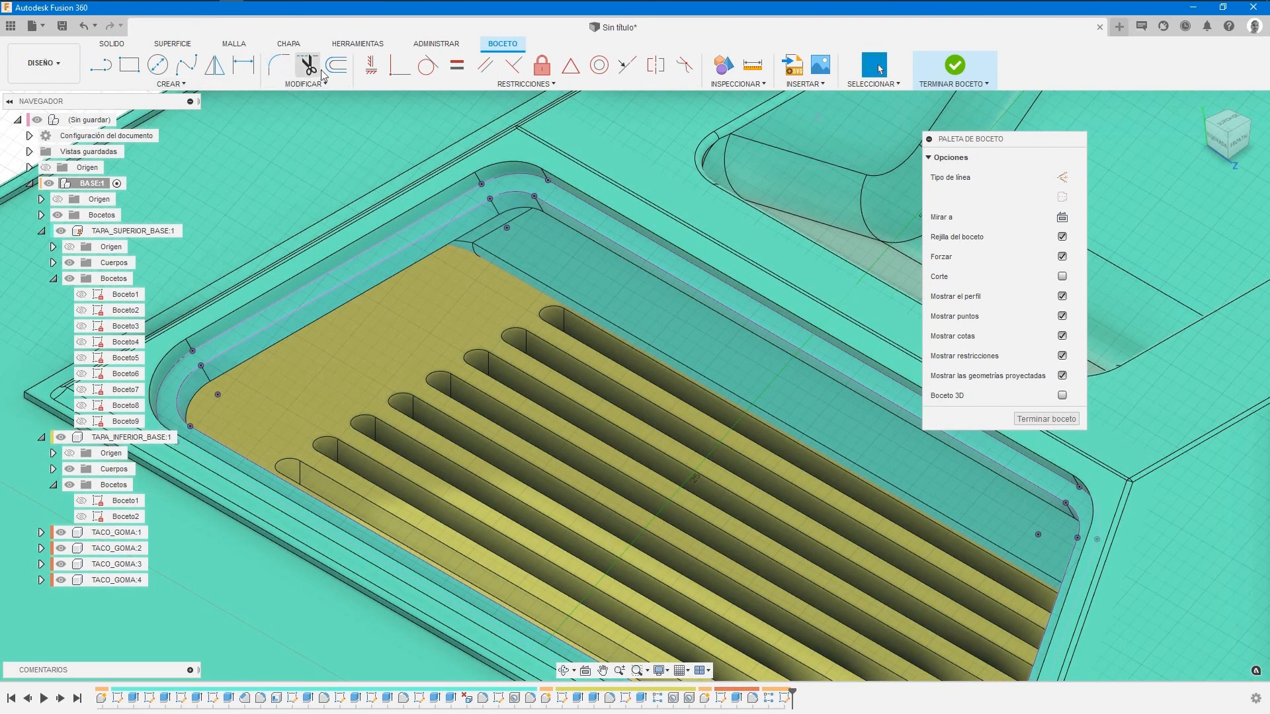
Offset the outer projected outline of the ledge inward by -0.3 mm and finish the sketch.
{"action": "left_click", "coordinate": [336, 65]}
{"action": "scroll", "coordinate": [588, 271], "scroll_direction": "up", "scroll_amount": 3}
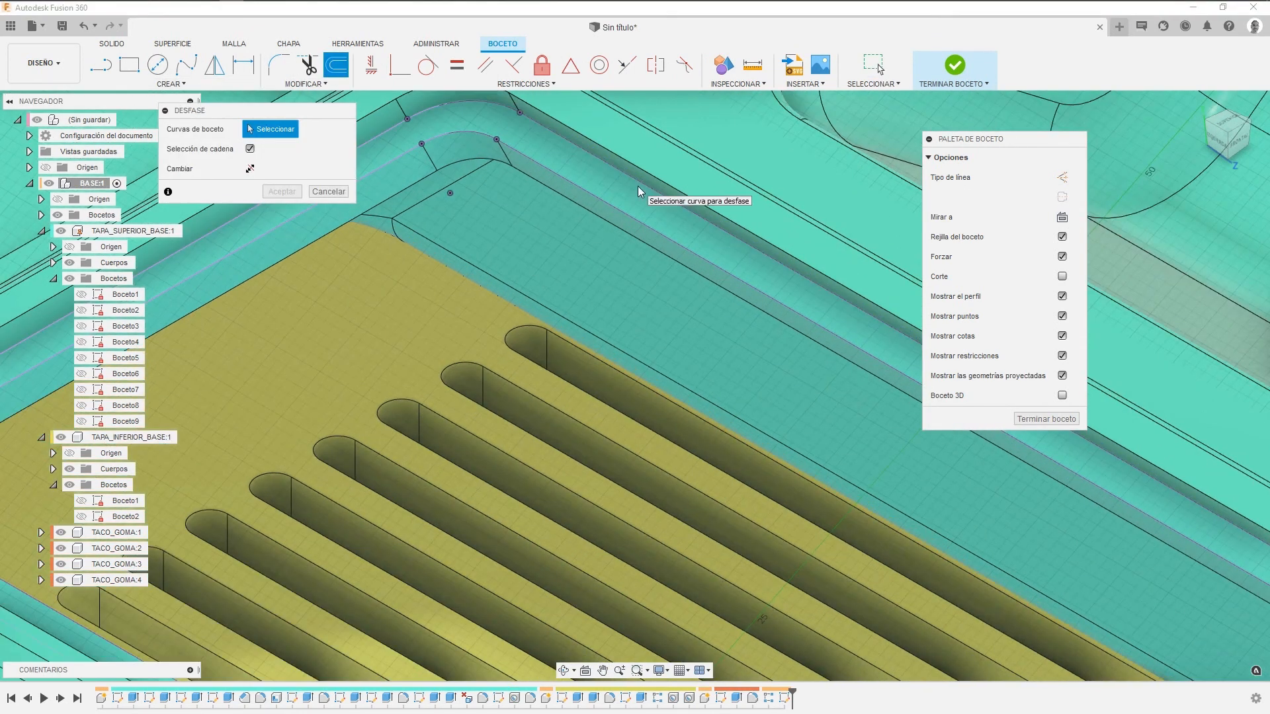
{"action": "left_click", "coordinate": [635, 190]}
{"action": "left_click_drag", "start_coordinate": [650, 162], "coordinate": [633, 189]}
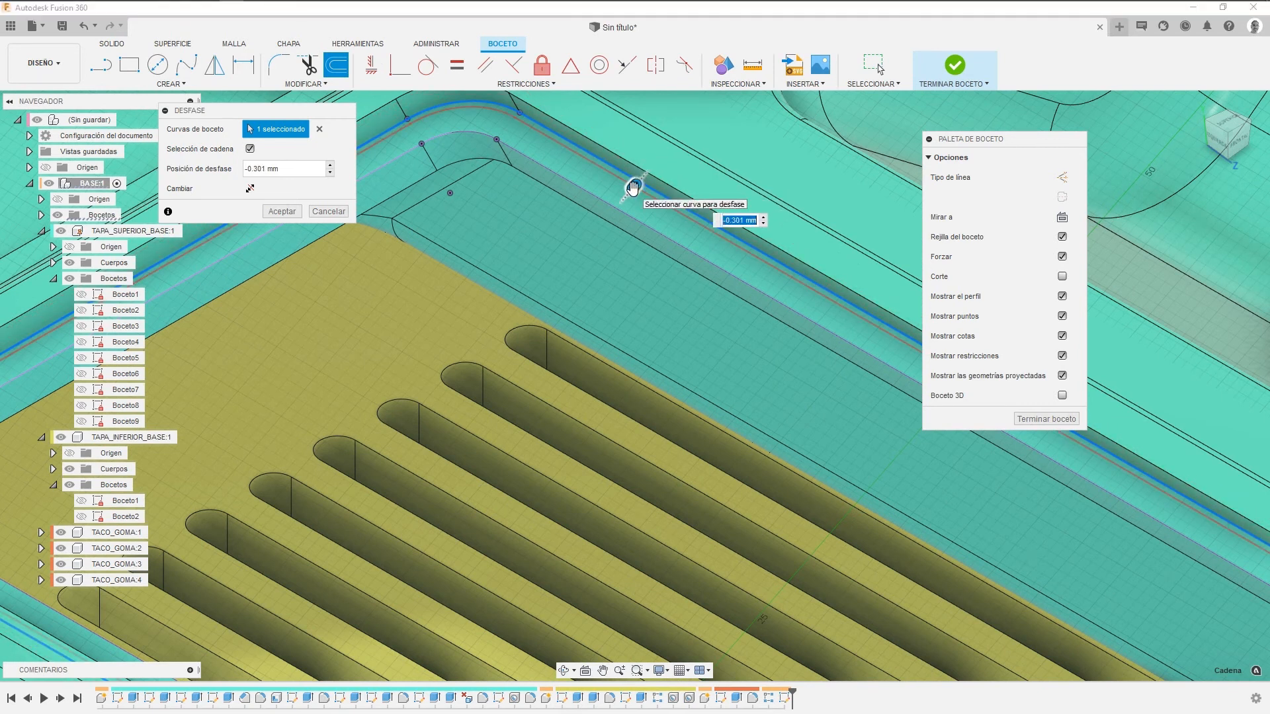
{"action": "type", "text": "-.3"}
{"action": "left_click", "coordinate": [282, 211]}
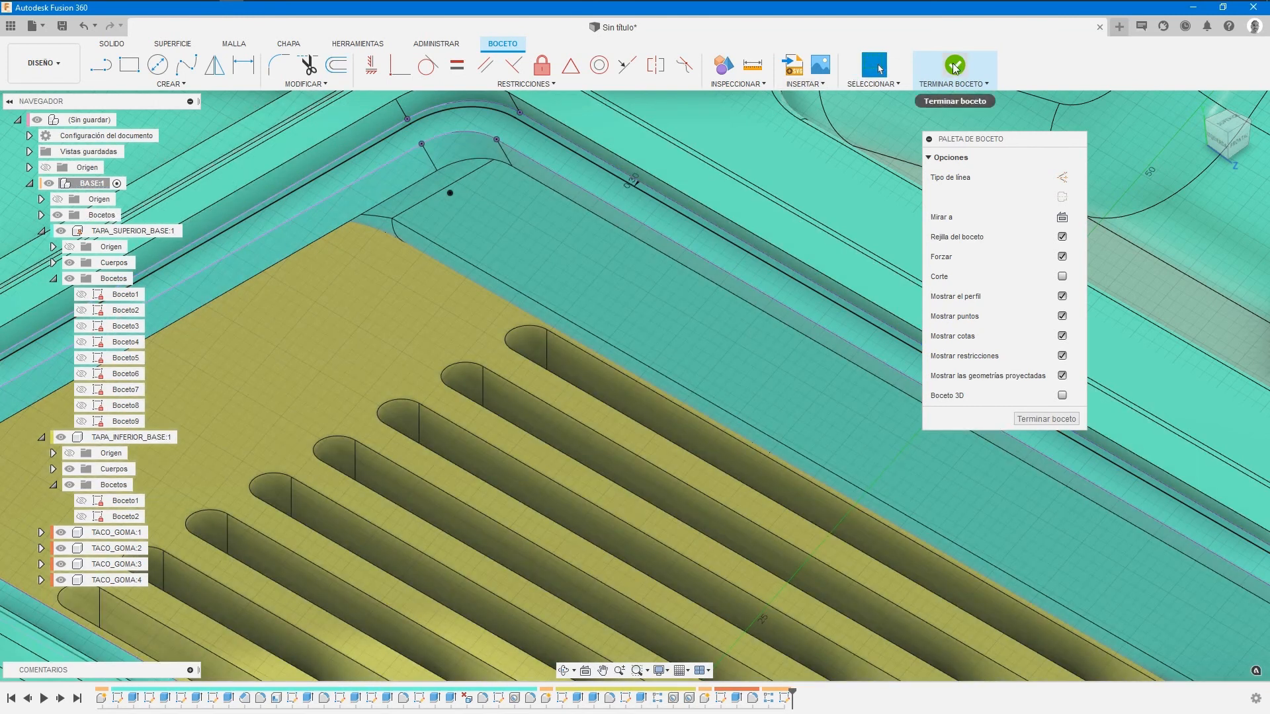
{"action": "left_click", "coordinate": [955, 65]}
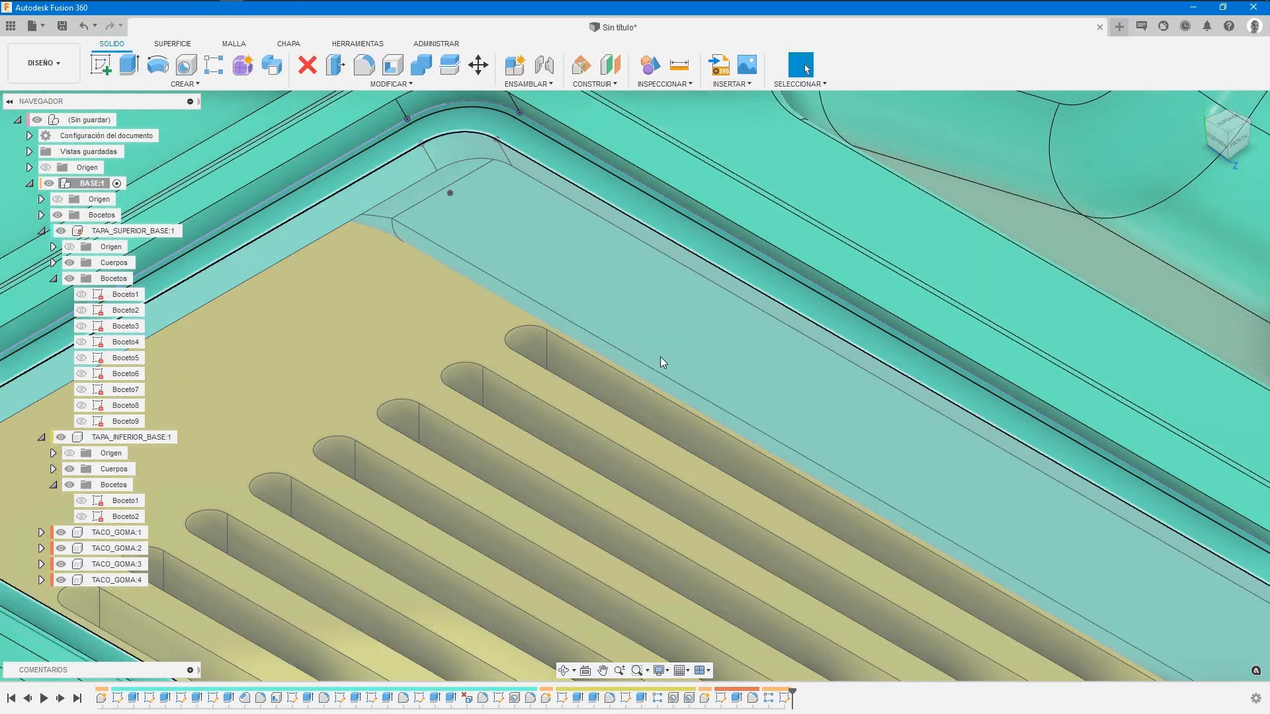
Try to extrude the two inner sketch profiles as a new body up to the cover face surrounding the opening.
{"action": "scroll", "coordinate": [622, 357], "scroll_direction": "down", "scroll_amount": 4}
{"action": "middle_click_drag", "start_coordinate": [570, 359], "coordinate": [601, 321]}
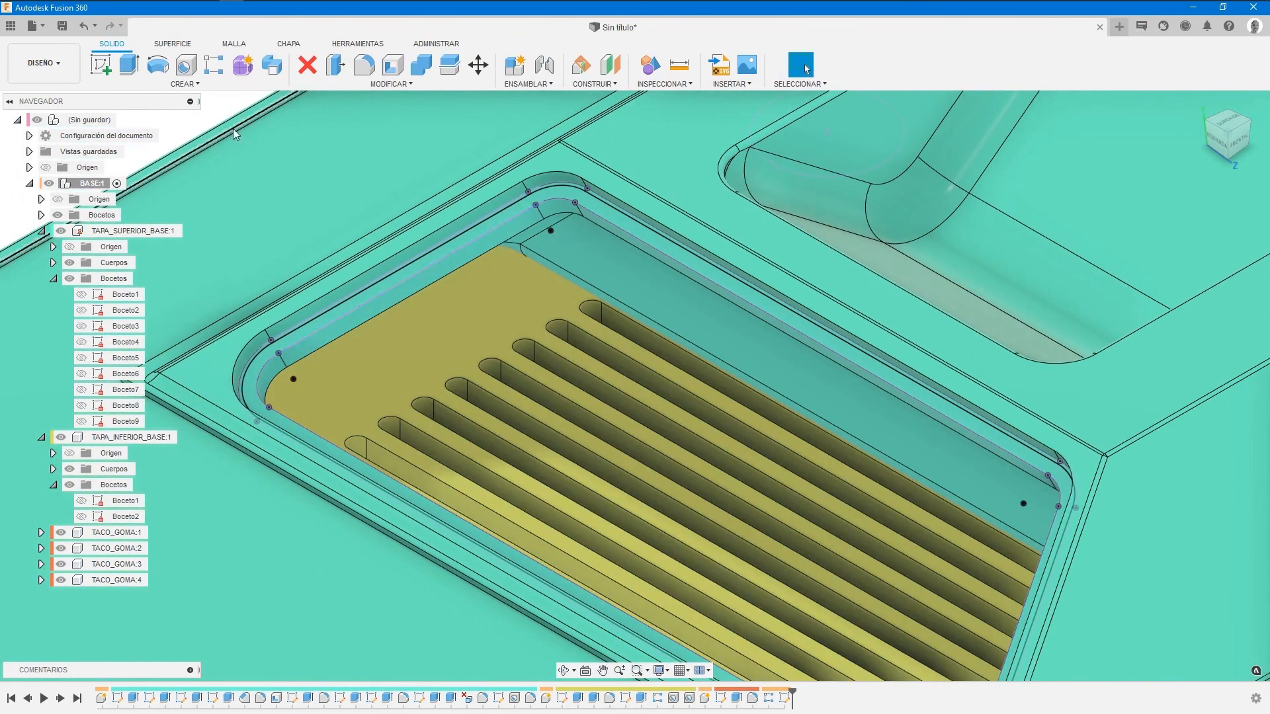
{"action": "left_click", "coordinate": [140, 71]}
{"action": "scroll", "coordinate": [567, 225], "scroll_direction": "up", "scroll_amount": 5}
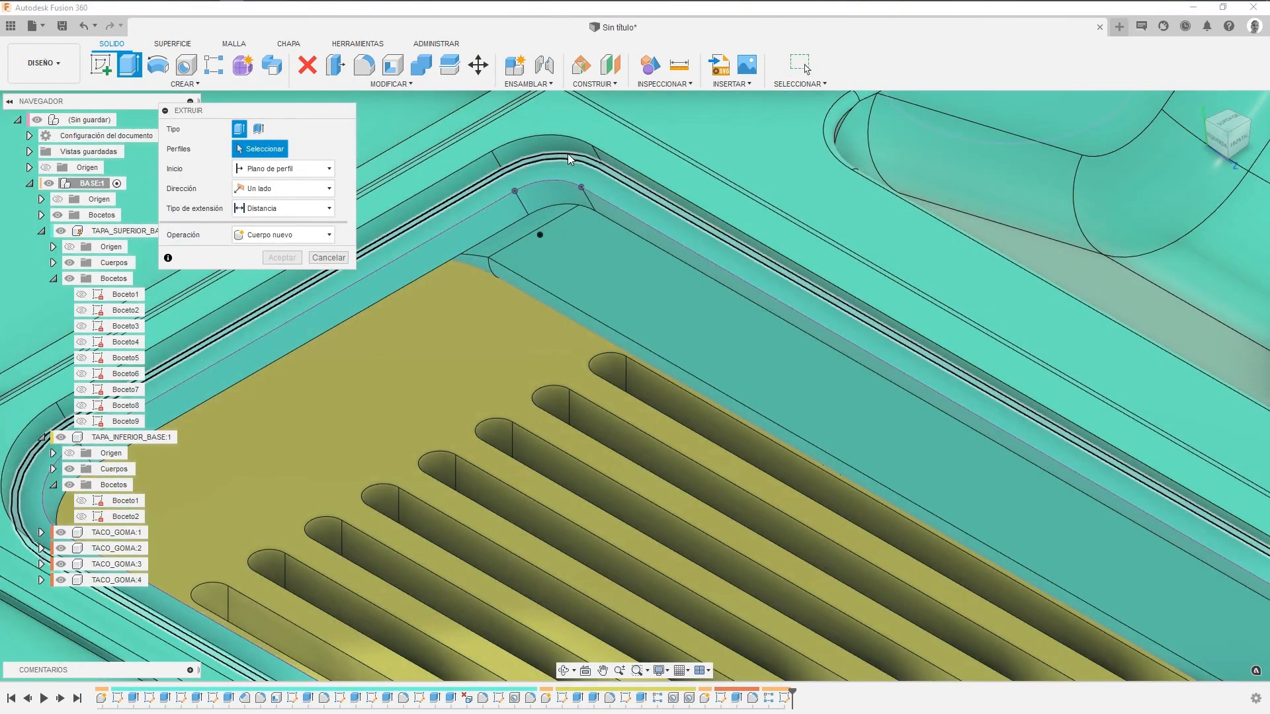
{"action": "left_click", "coordinate": [541, 277]}
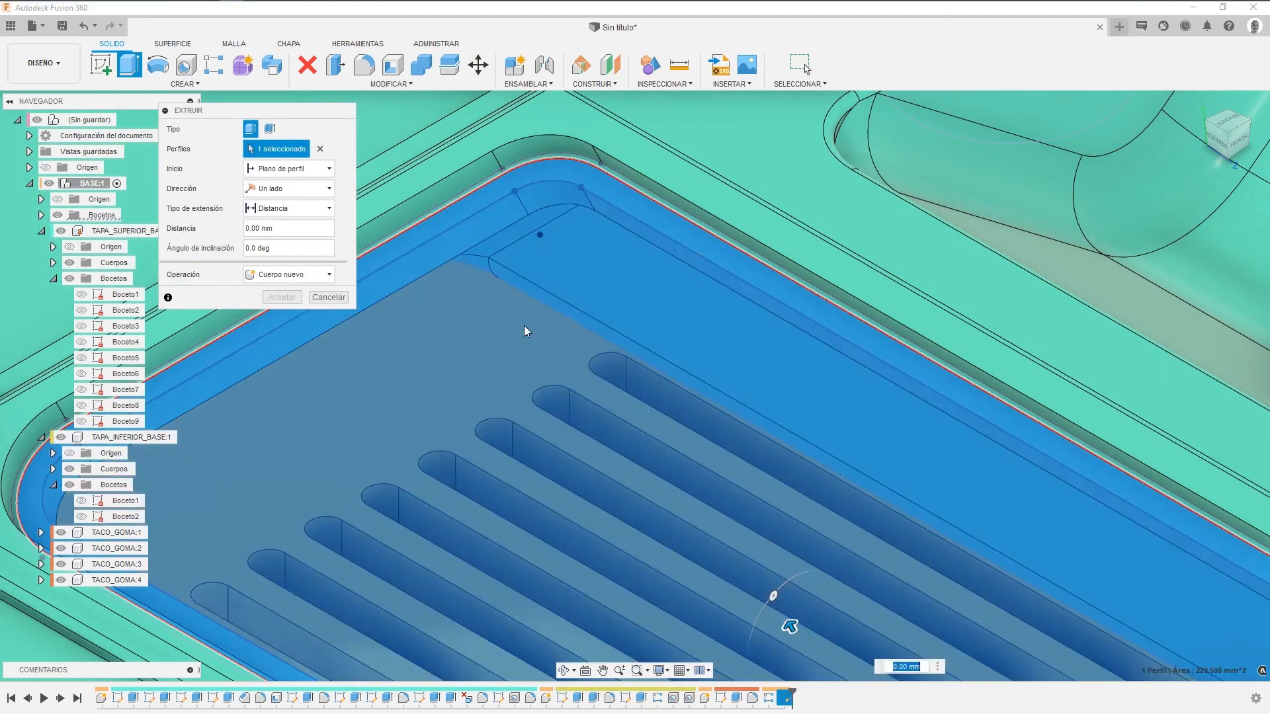
{"action": "left_click", "coordinate": [524, 331]}
{"action": "left_click", "coordinate": [278, 210]}
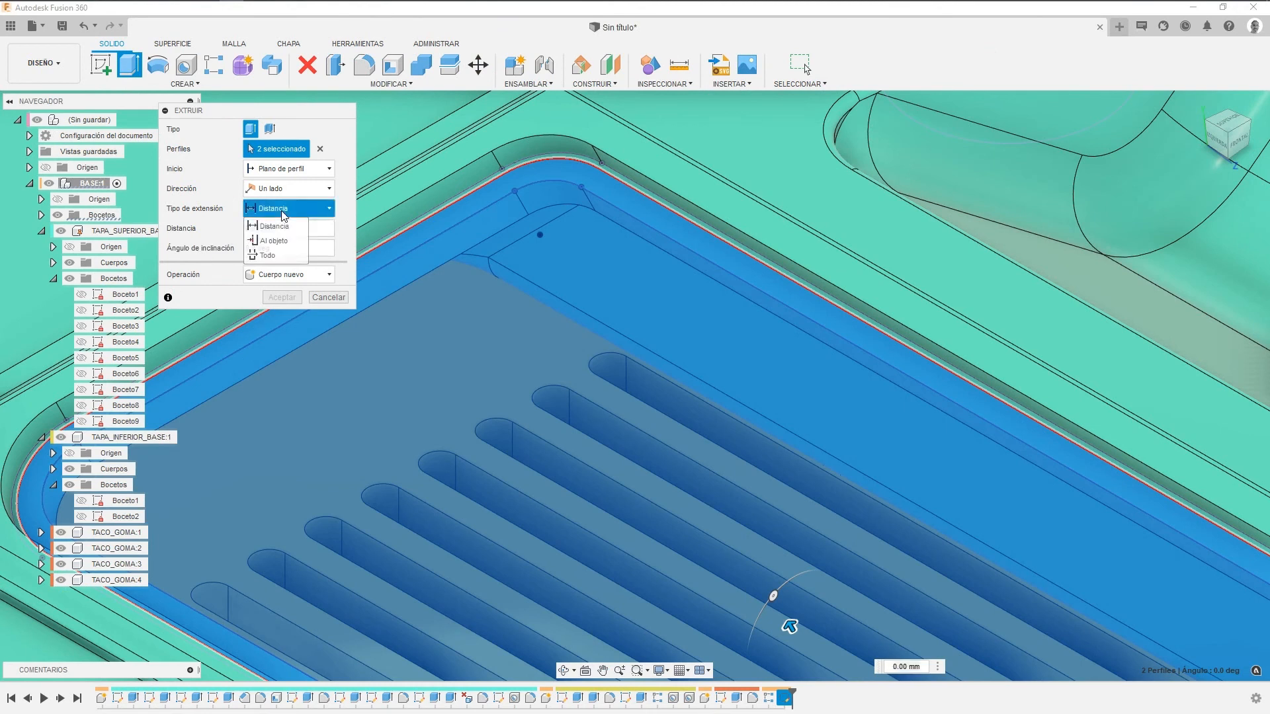
{"action": "left_click", "coordinate": [268, 243]}
{"action": "left_click", "coordinate": [532, 117]}
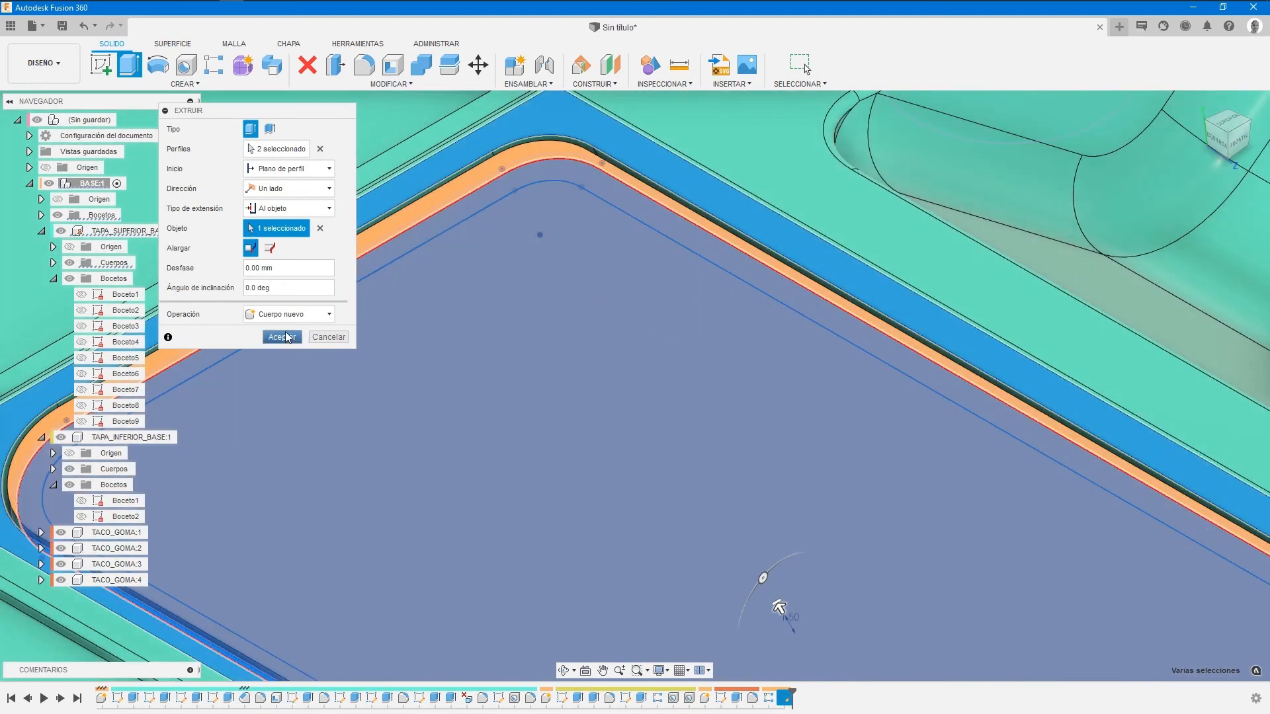
{"action": "left_click", "coordinate": [281, 338]}
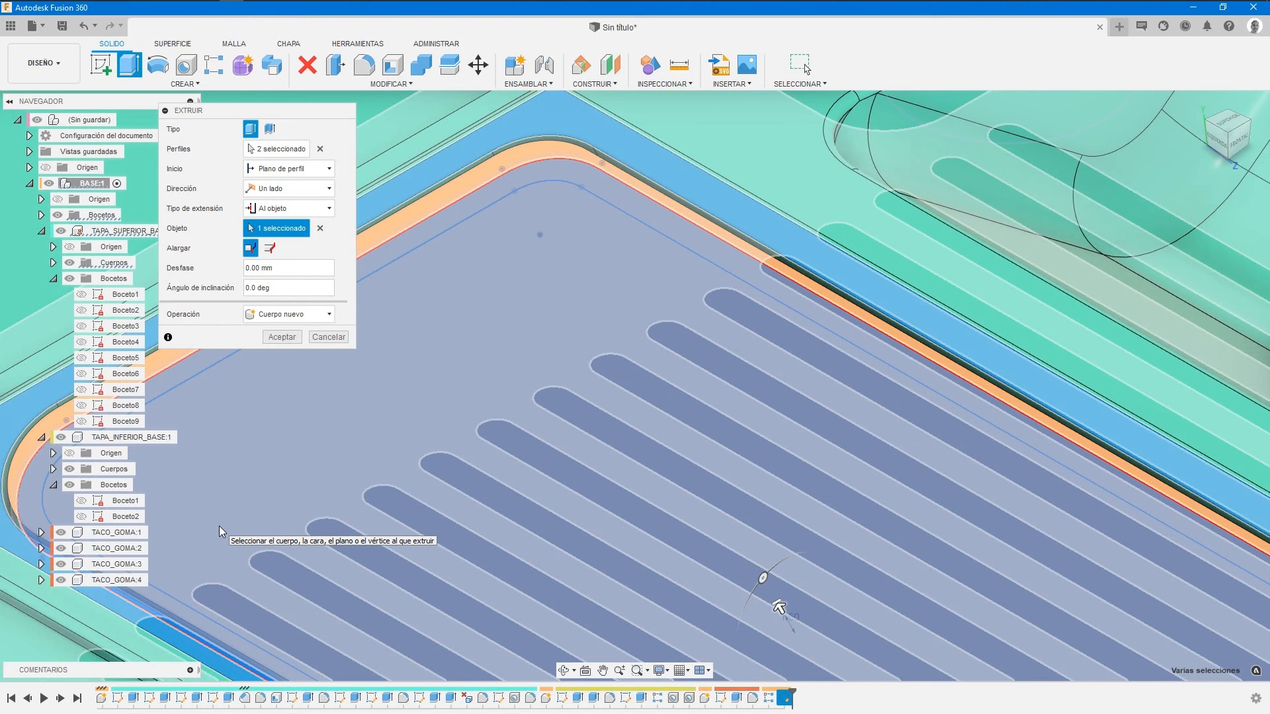
{"action": "key", "text": "Return"}
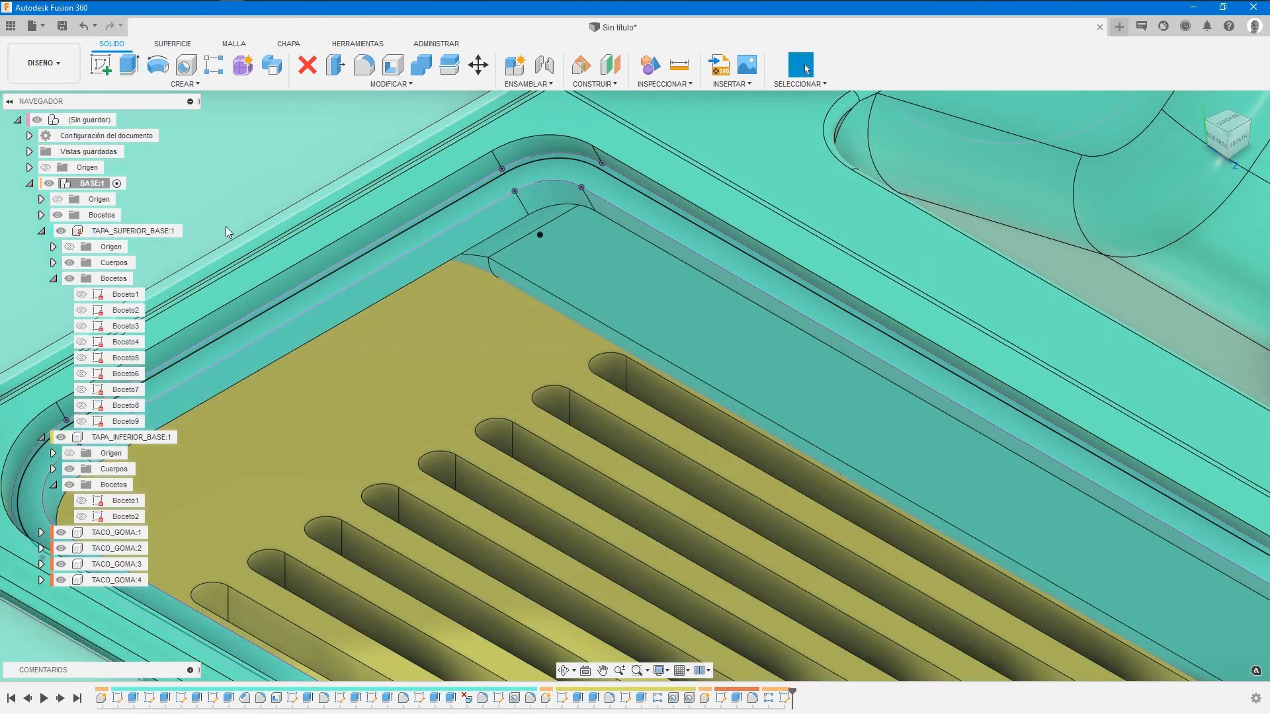
Undo the sketch made in BASE on the opening's ledge.
{"action": "left_click", "coordinate": [84, 28]}
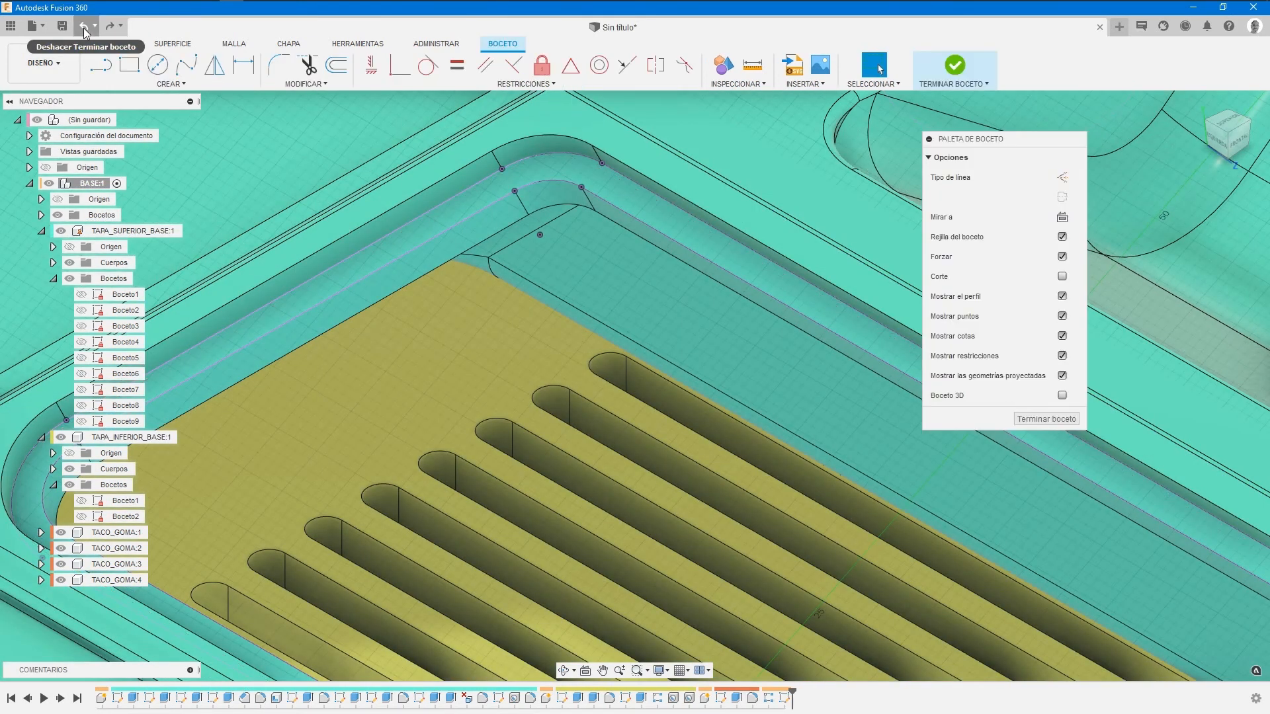
{"action": "left_click", "coordinate": [83, 27]}
{"action": "scroll", "coordinate": [510, 398], "scroll_direction": "down", "scroll_amount": 2}
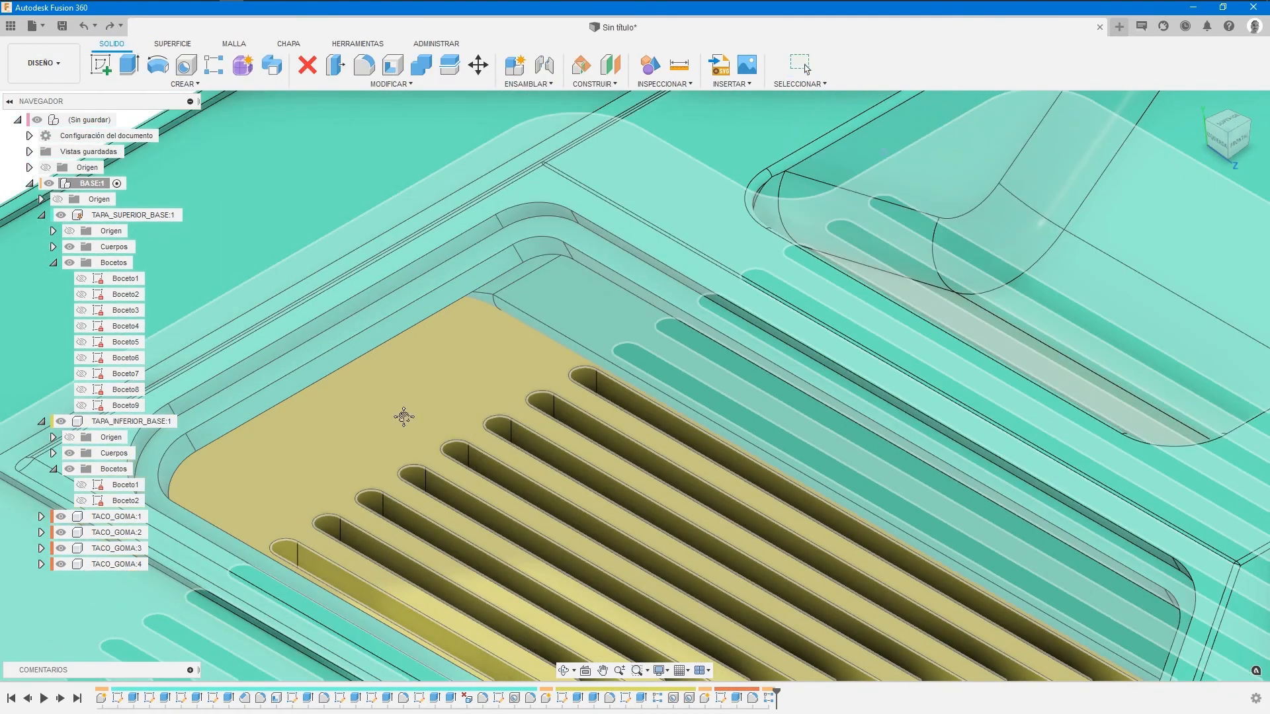
{"action": "middle_click_drag", "start_coordinate": [403, 417], "coordinate": [485, 360]}
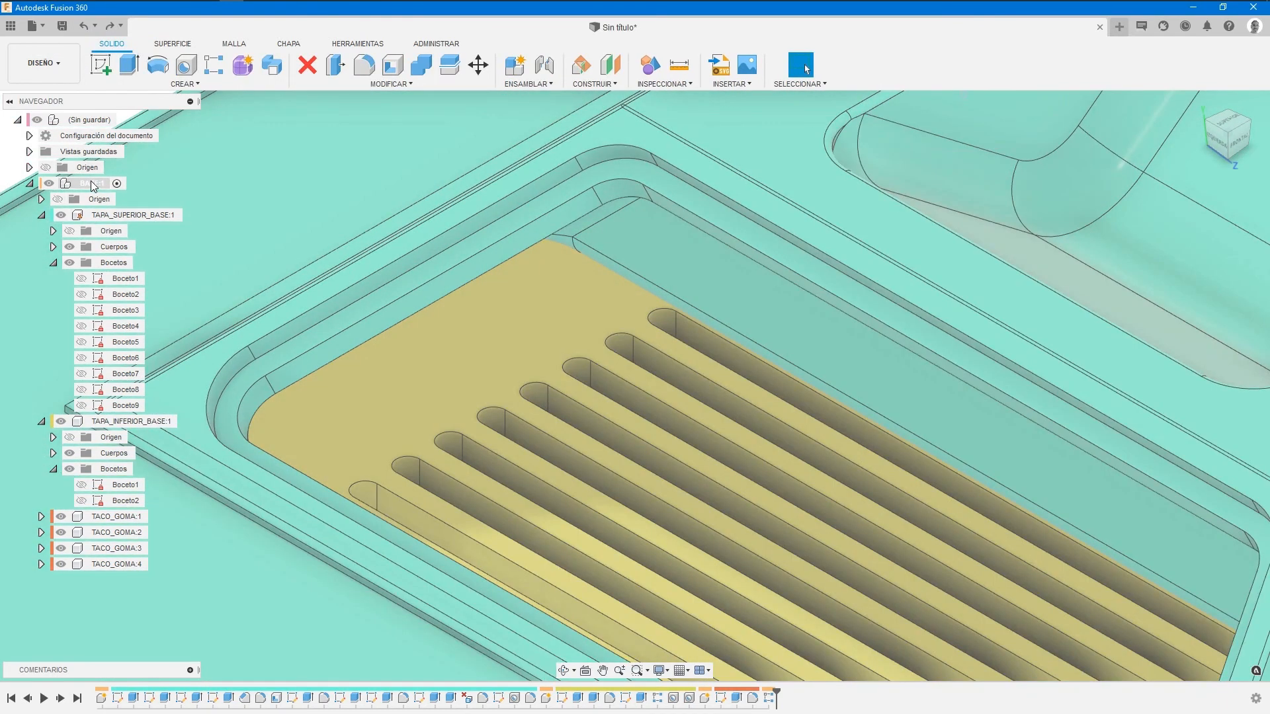
Create a new internal standard component named BOTONERA under BASE and activate it.
{"action": "right_click", "coordinate": [95, 185]}
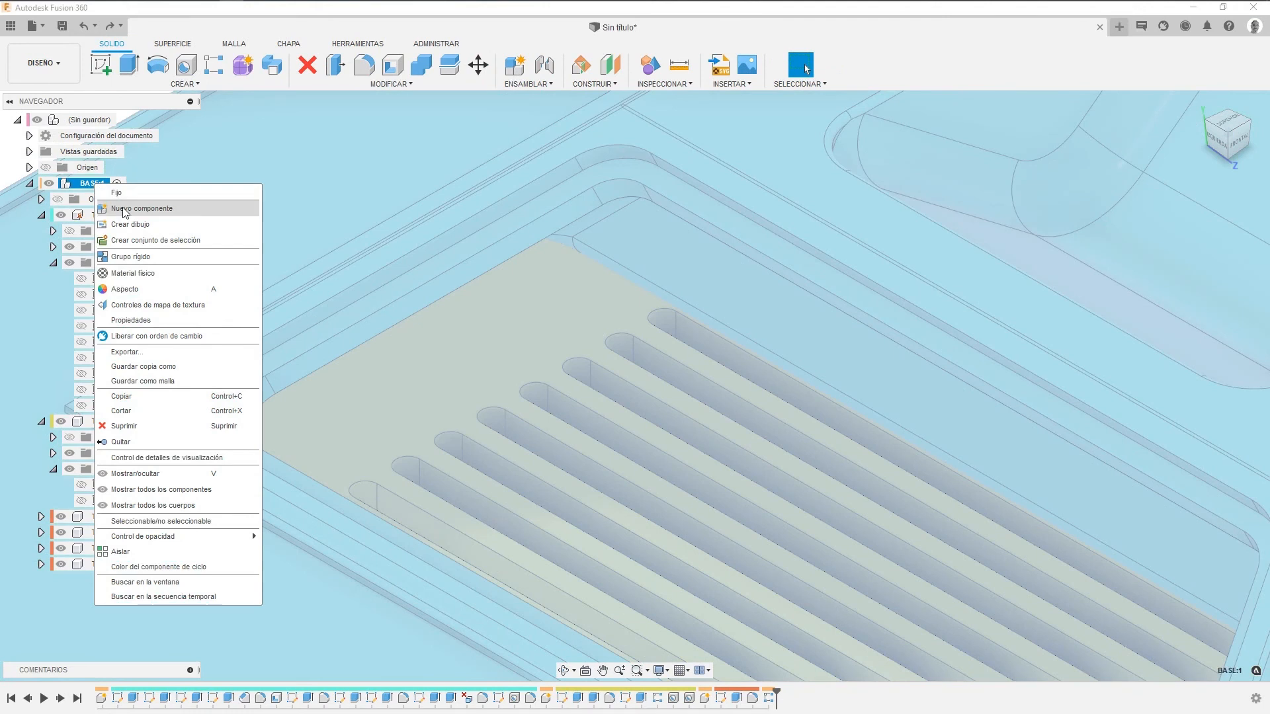
{"action": "left_click", "coordinate": [133, 209]}
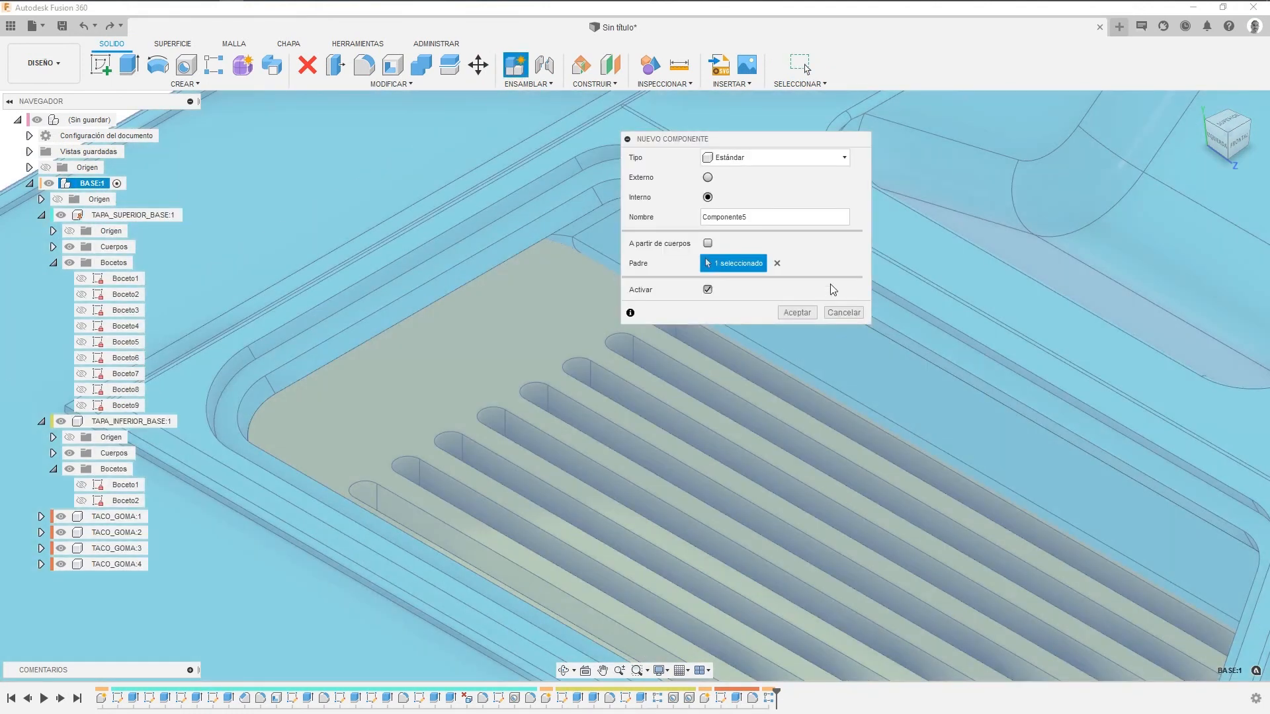
{"action": "left_click_drag", "start_coordinate": [672, 228], "coordinate": [672, 216]}
{"action": "type", "text": "BOTONERA"}
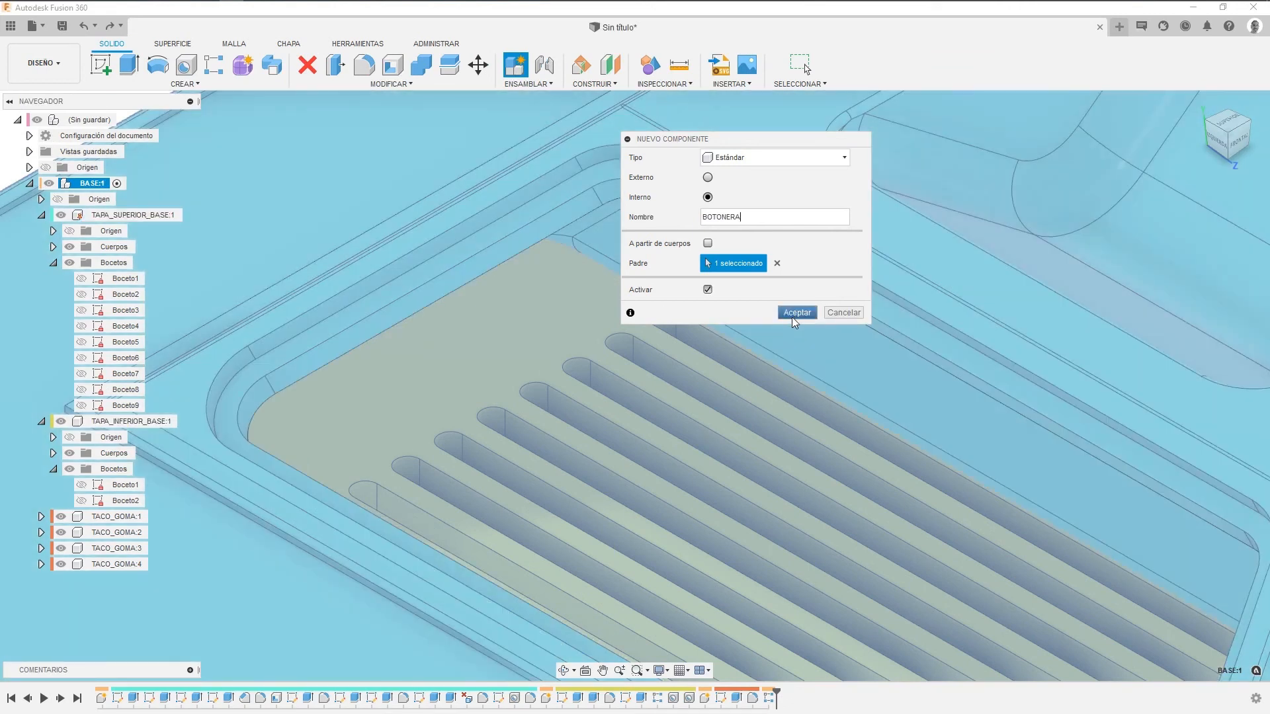
{"action": "left_click", "coordinate": [797, 313]}
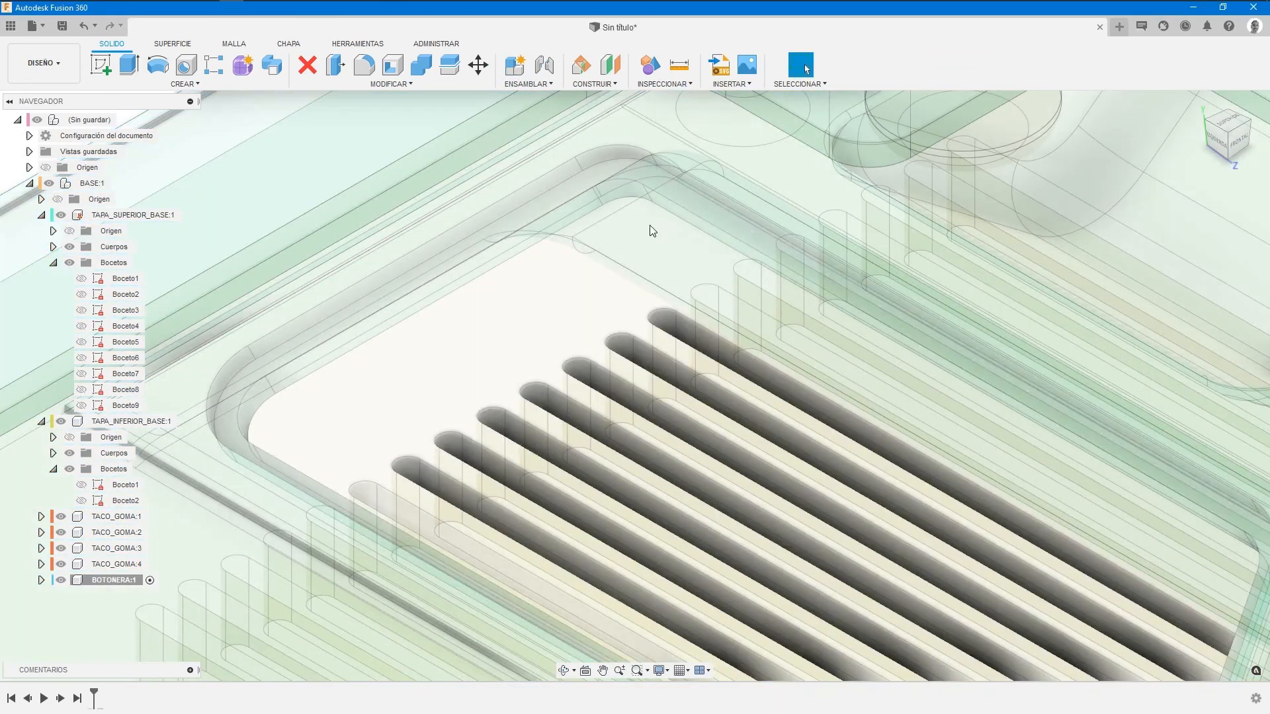
Start a sketch in BOTONERA on the opening's recessed ledge and project the ledge face's outlines into it.
{"action": "left_click", "coordinate": [101, 64]}
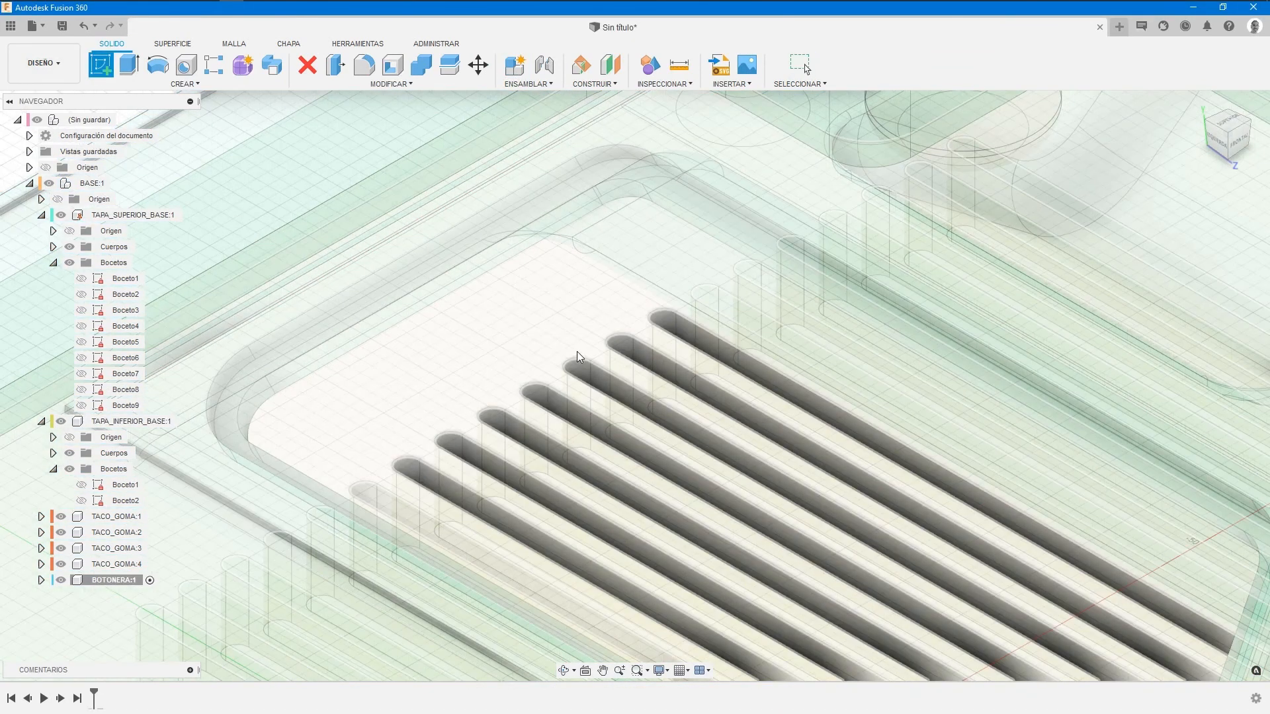
{"action": "left_click", "coordinate": [641, 168]}
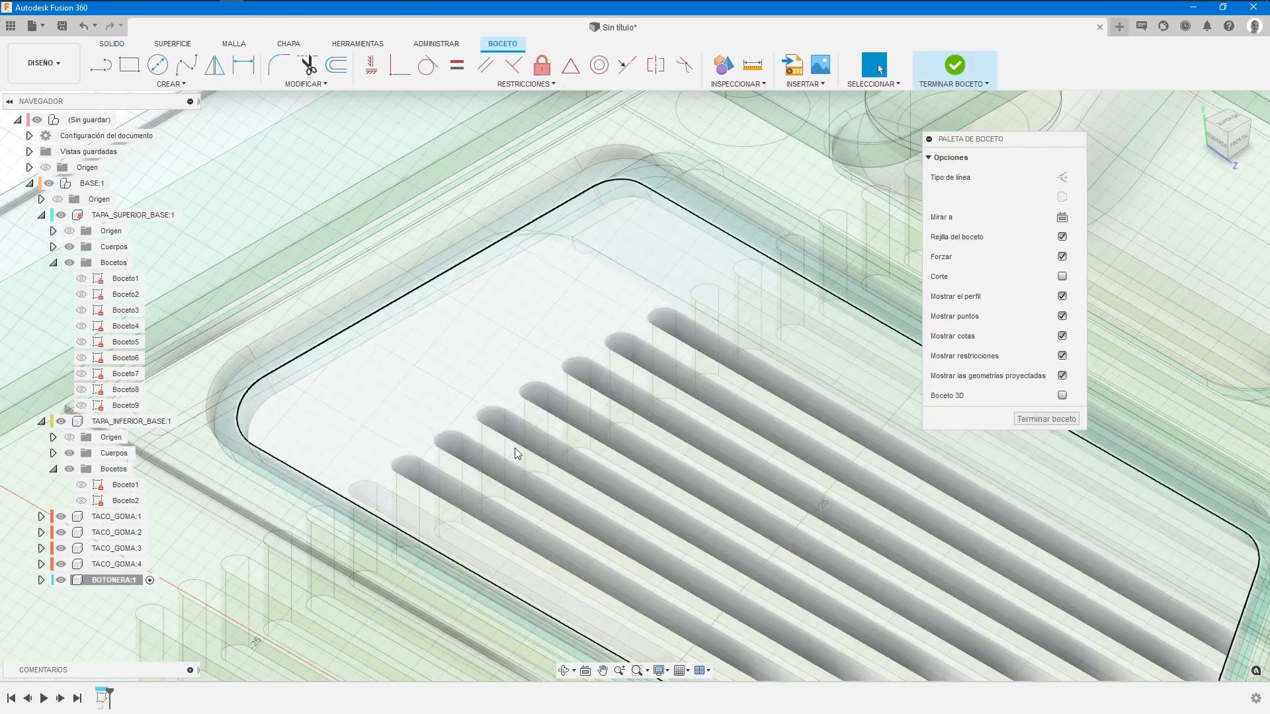
{"action": "key", "text": "p"}
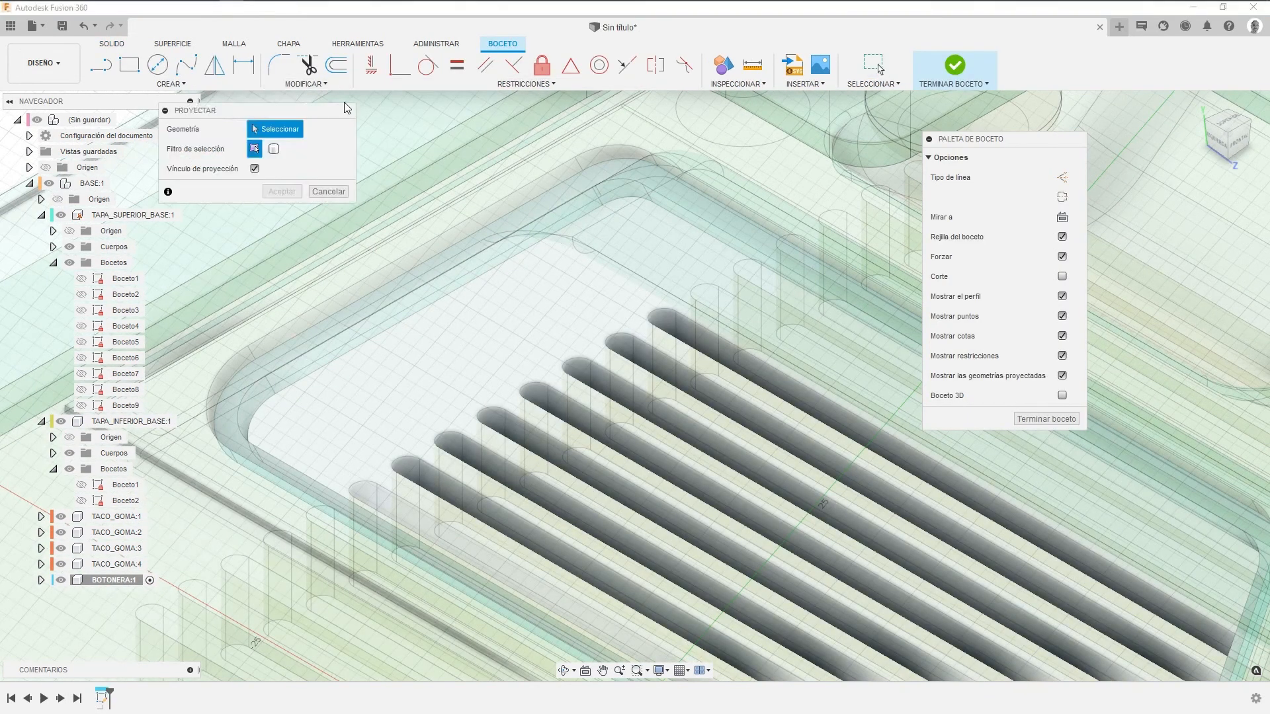
{"action": "left_click", "coordinate": [627, 177]}
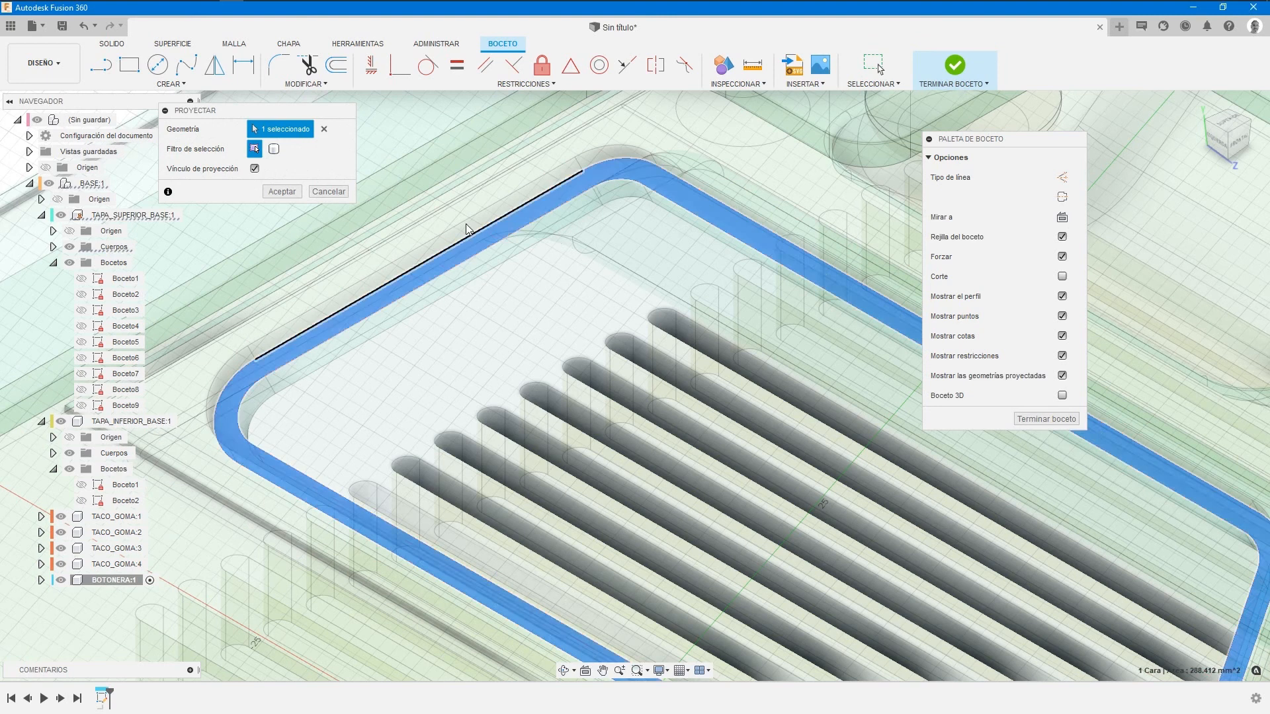
{"action": "left_click", "coordinate": [282, 191]}
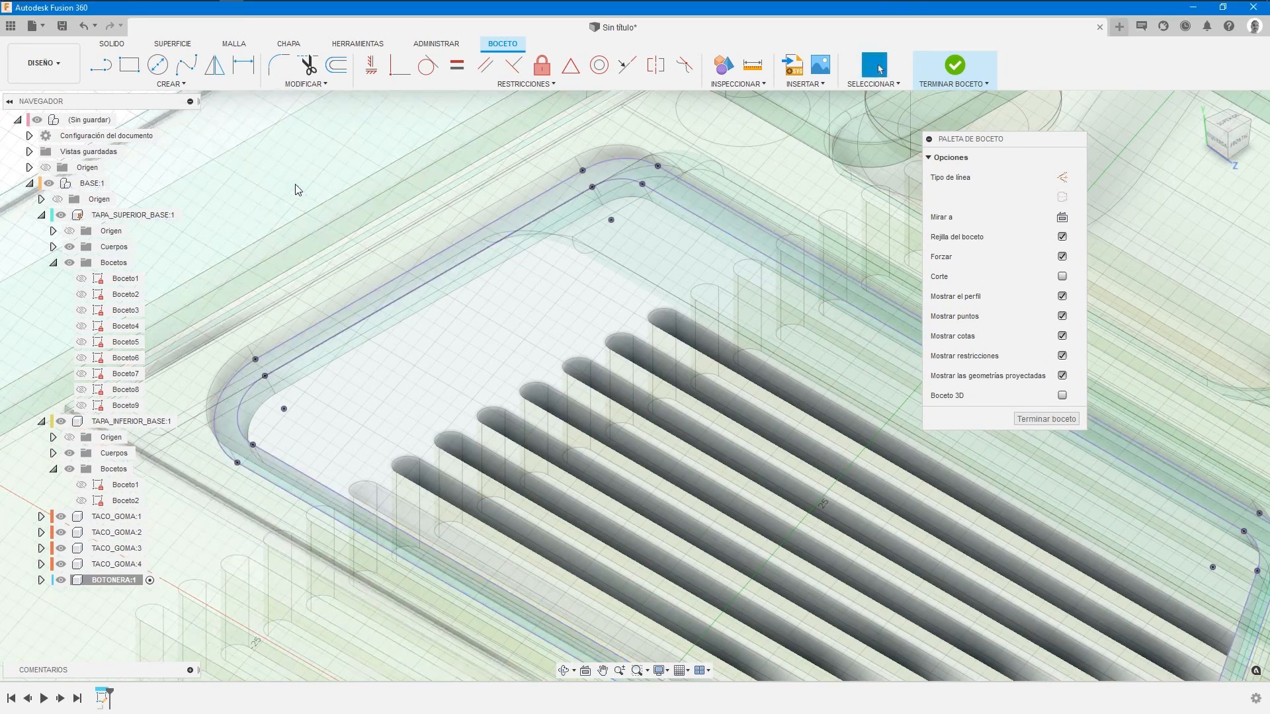
Offset the outer projected outline of the ledge inward by 0.3 mm and finish the sketch.
{"action": "left_click", "coordinate": [336, 65]}
{"action": "left_click", "coordinate": [729, 206]}
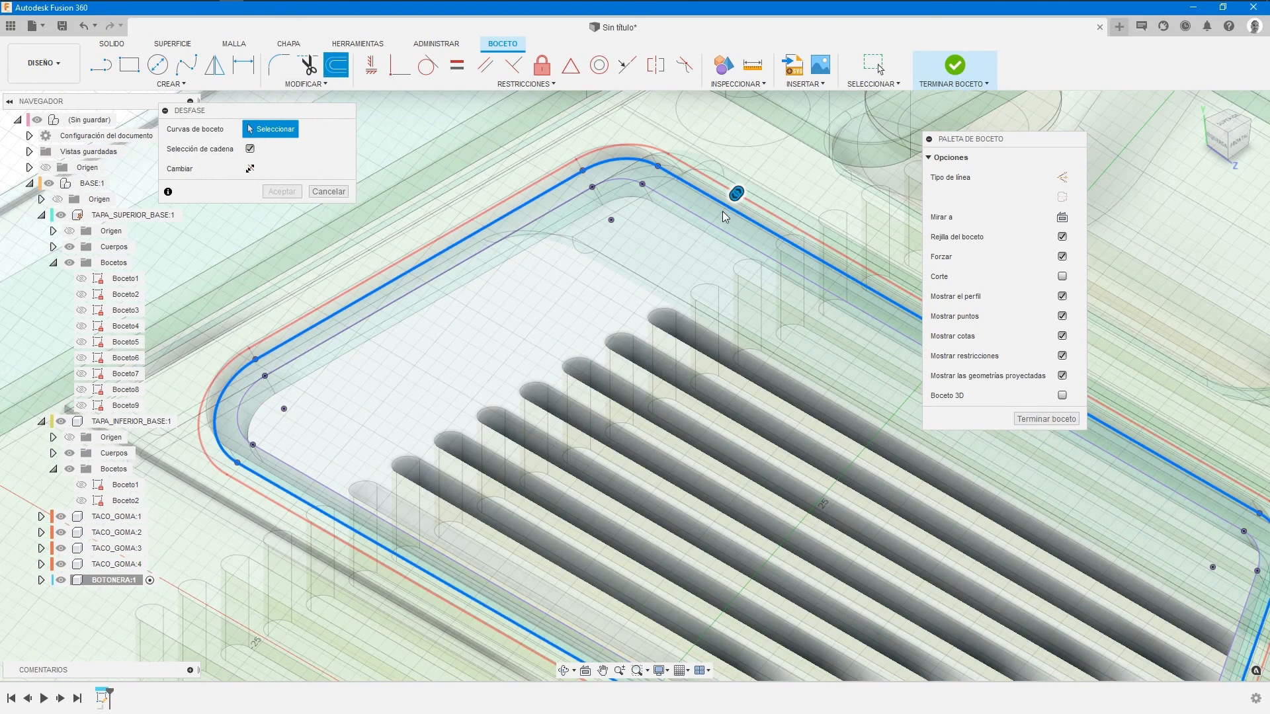
{"action": "left_click_drag", "start_coordinate": [736, 193], "coordinate": [725, 208]}
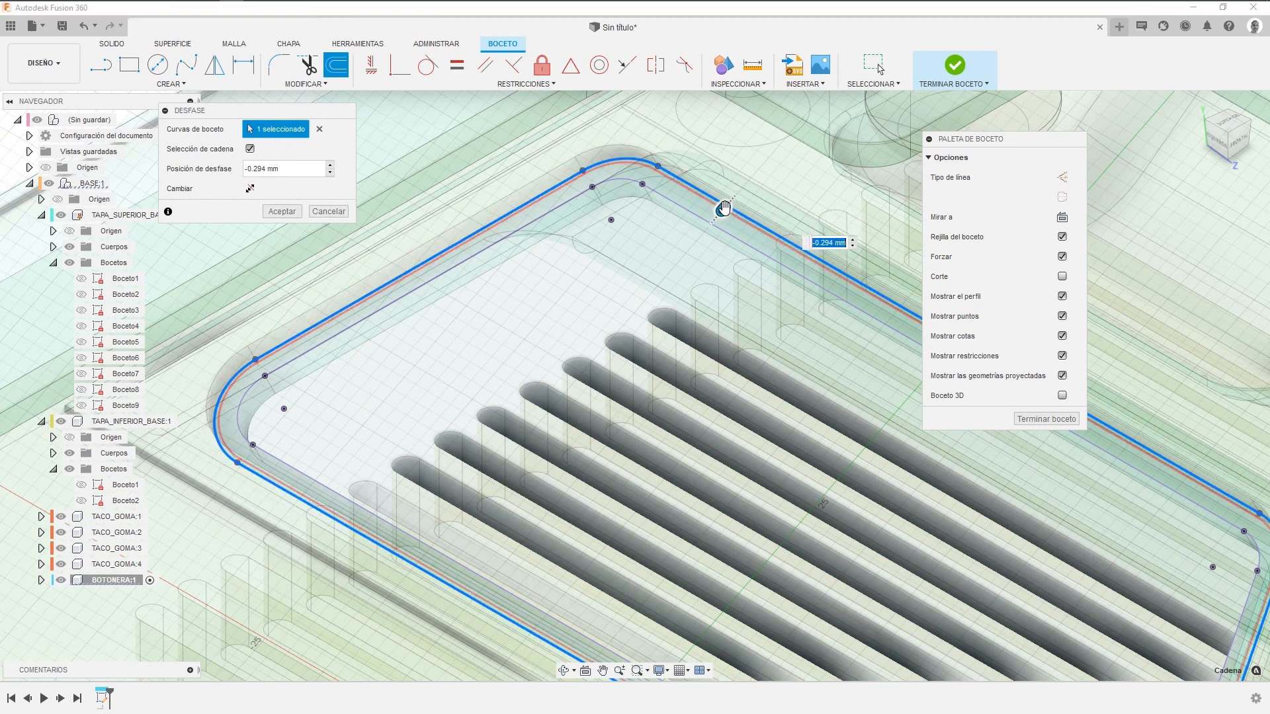
{"action": "type", "text": "-"}
{"action": "left_click", "coordinate": [282, 211]}
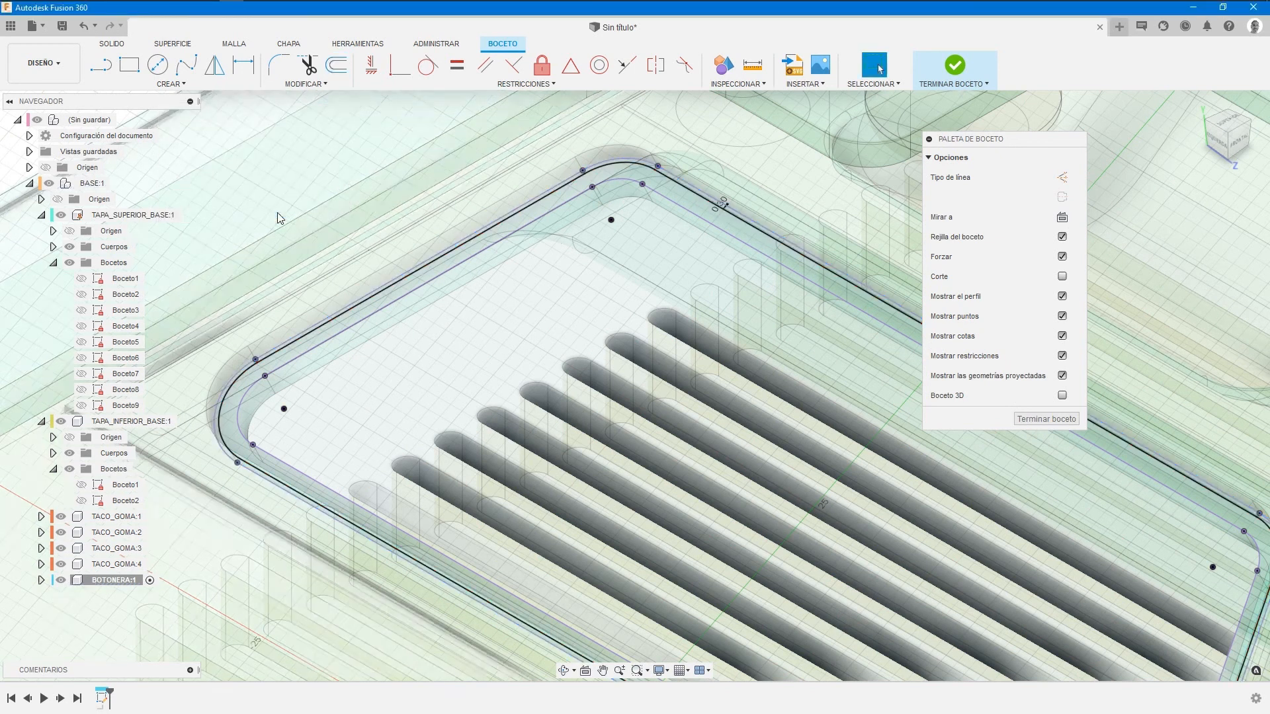
{"action": "left_click", "coordinate": [953, 66]}
Extrude the ring and inner profiles together as a new body up to the cover face surrounding the opening.
{"action": "left_click", "coordinate": [129, 64]}
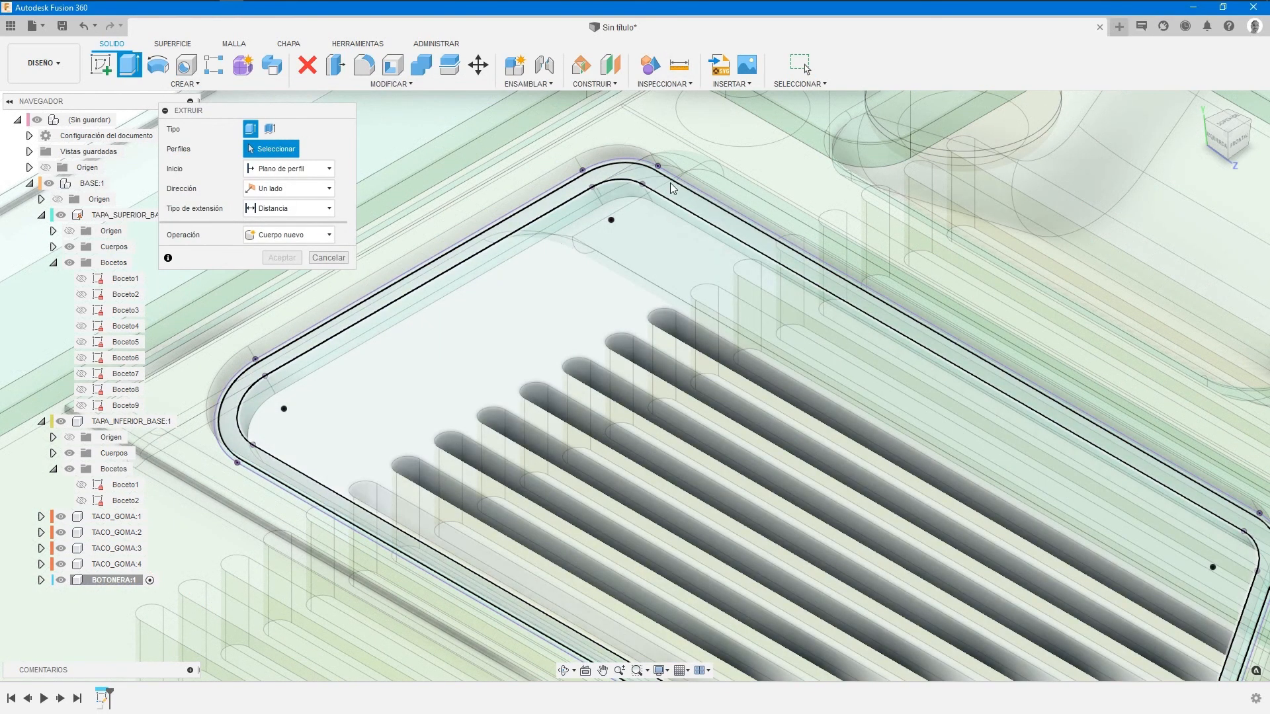
{"action": "left_click", "coordinate": [670, 185]}
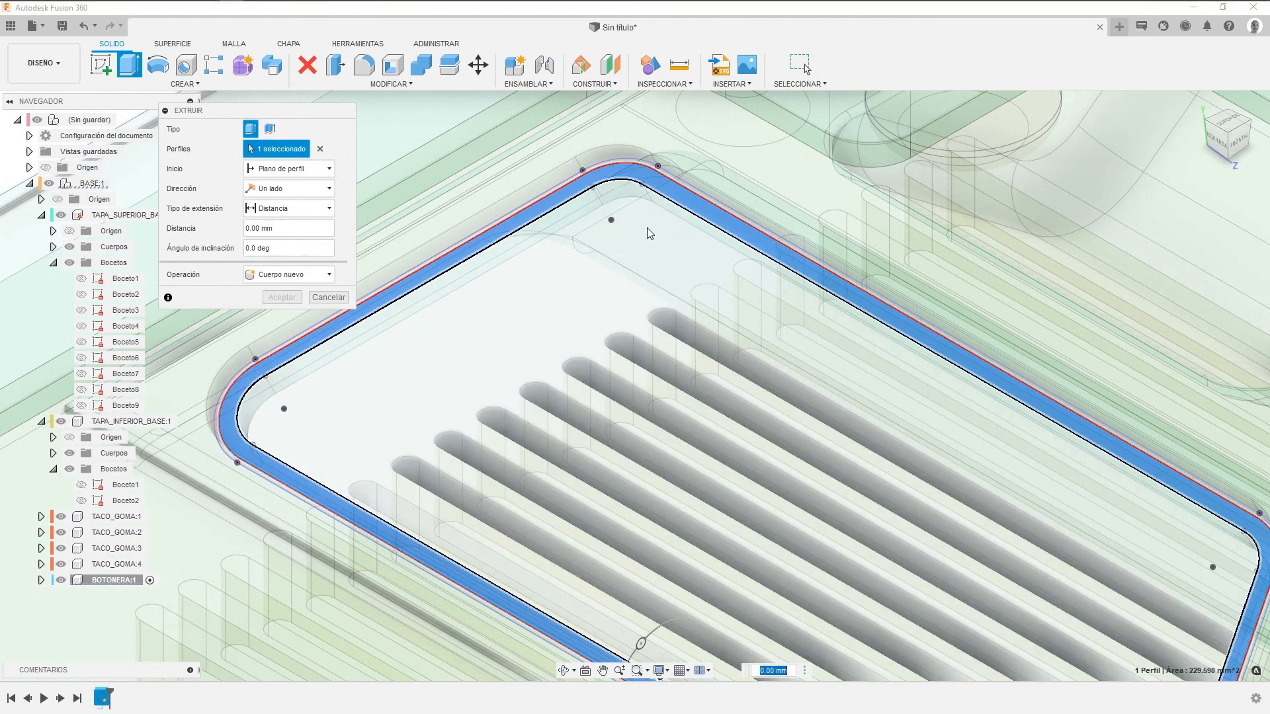
{"action": "left_click", "coordinate": [612, 206]}
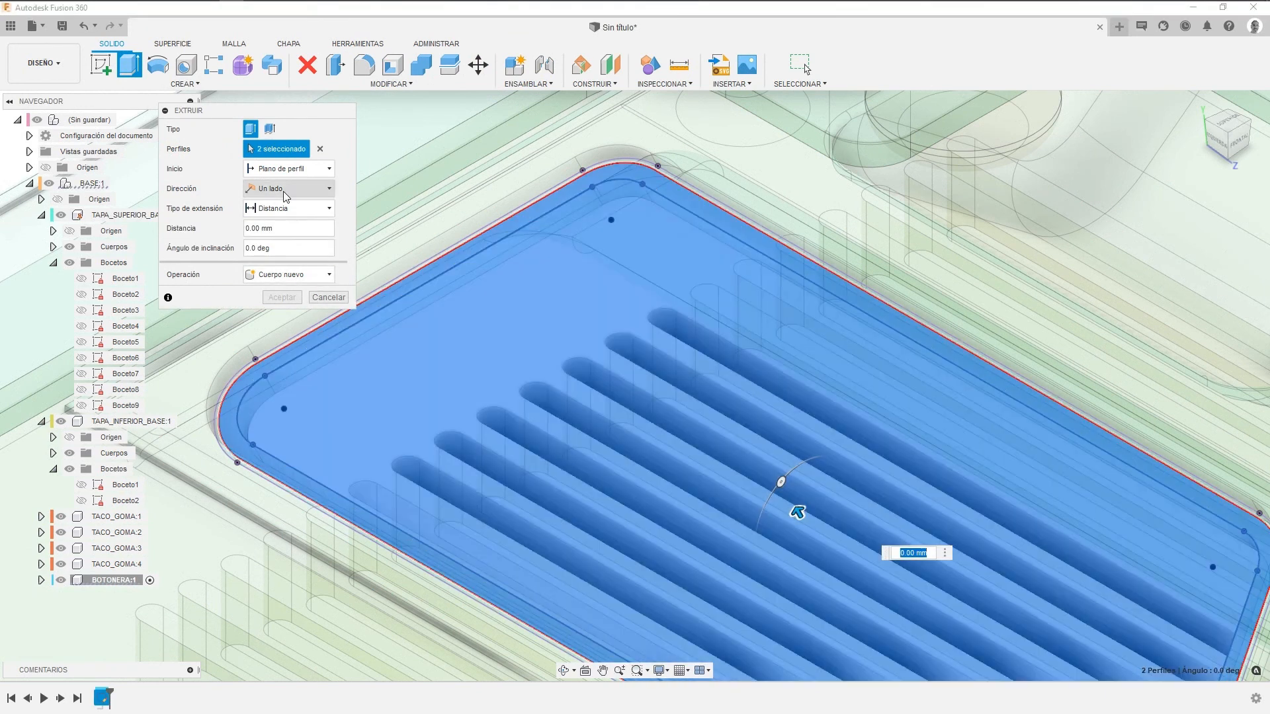
{"action": "left_click", "coordinate": [285, 208]}
{"action": "left_click", "coordinate": [274, 242]}
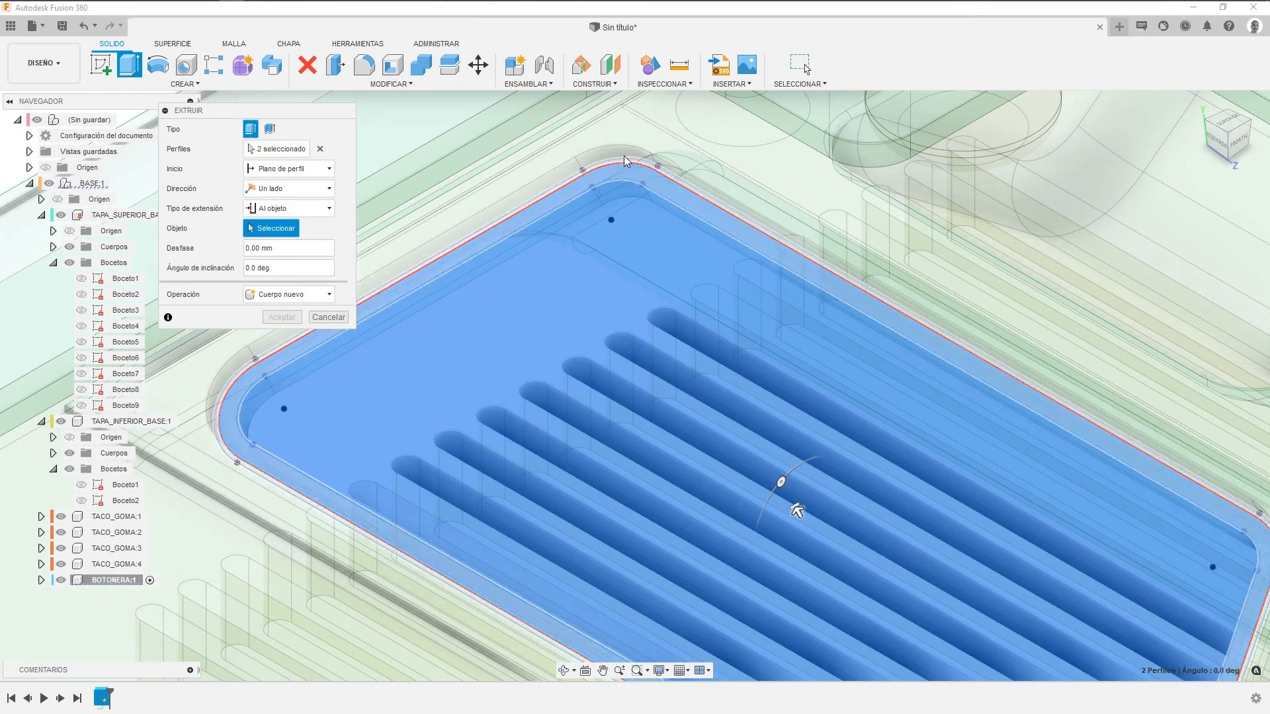
{"action": "left_click", "coordinate": [632, 136]}
{"action": "left_click", "coordinate": [282, 337]}
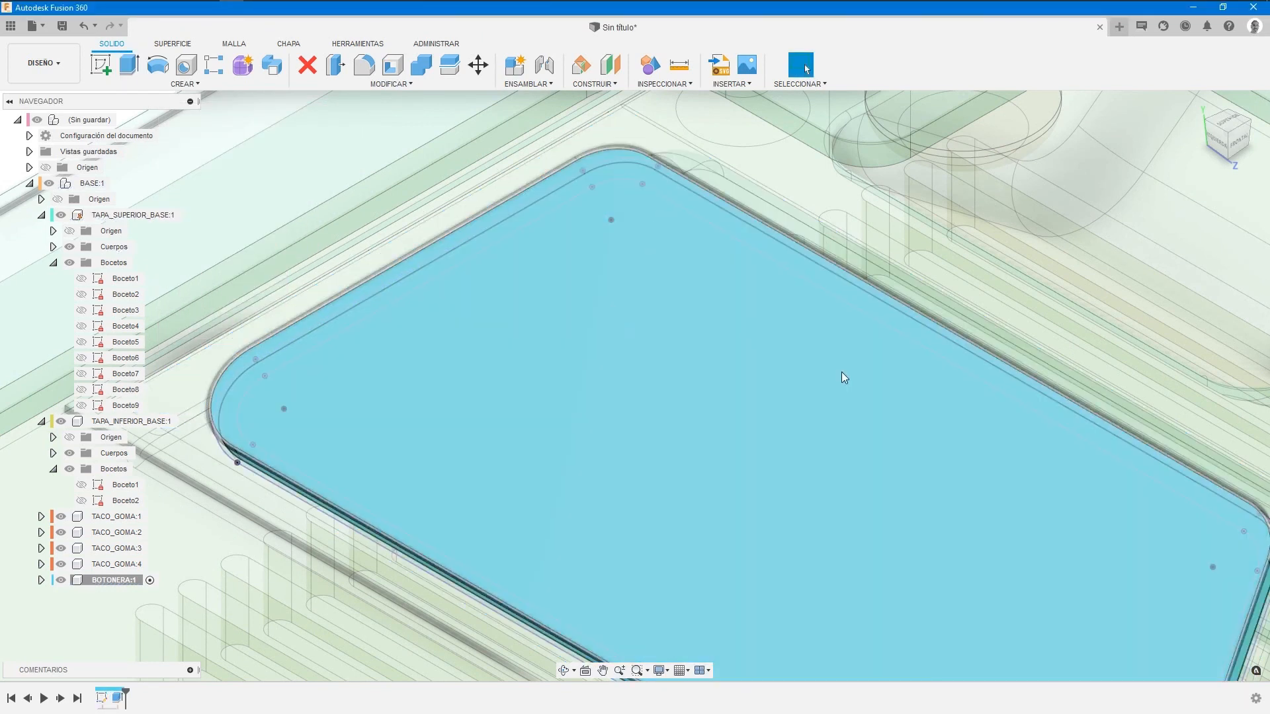
Chamfer the perimeter edges of the button panel's outer face with a distance of 0.5 mm.
{"action": "middle_click_drag", "start_coordinate": [844, 377], "coordinate": [870, 343]}
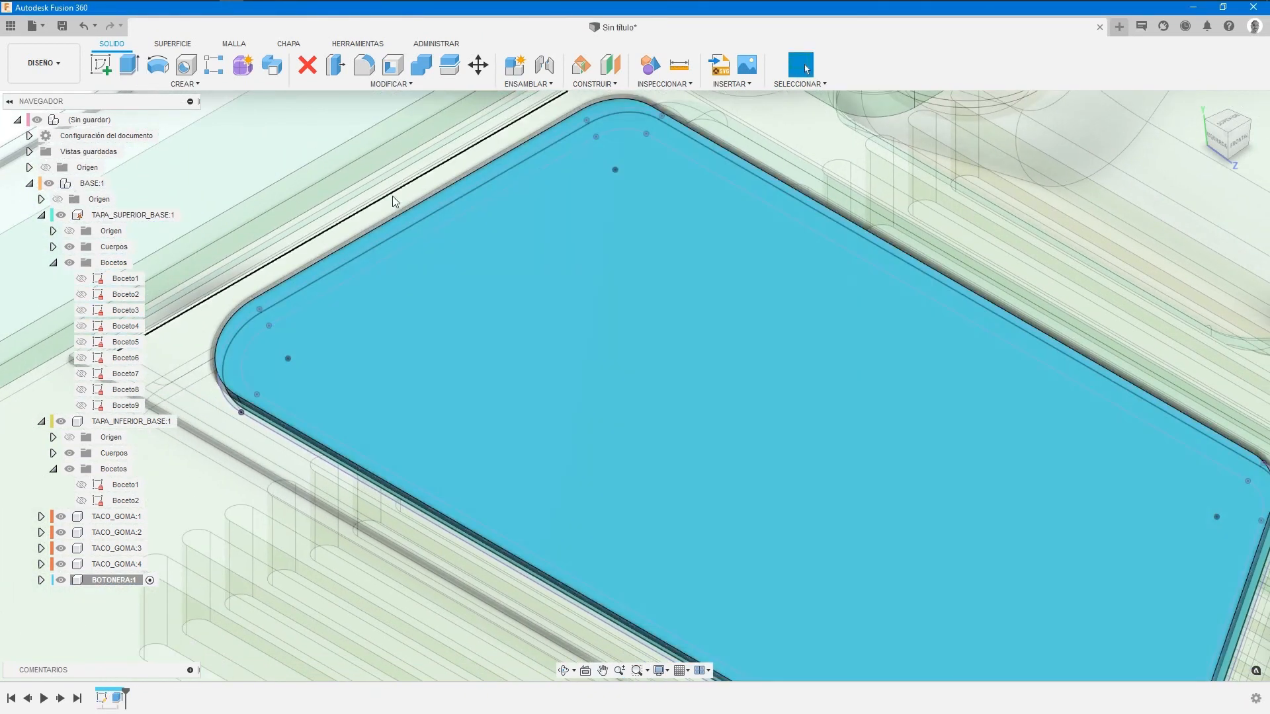
{"action": "left_click", "coordinate": [389, 84]}
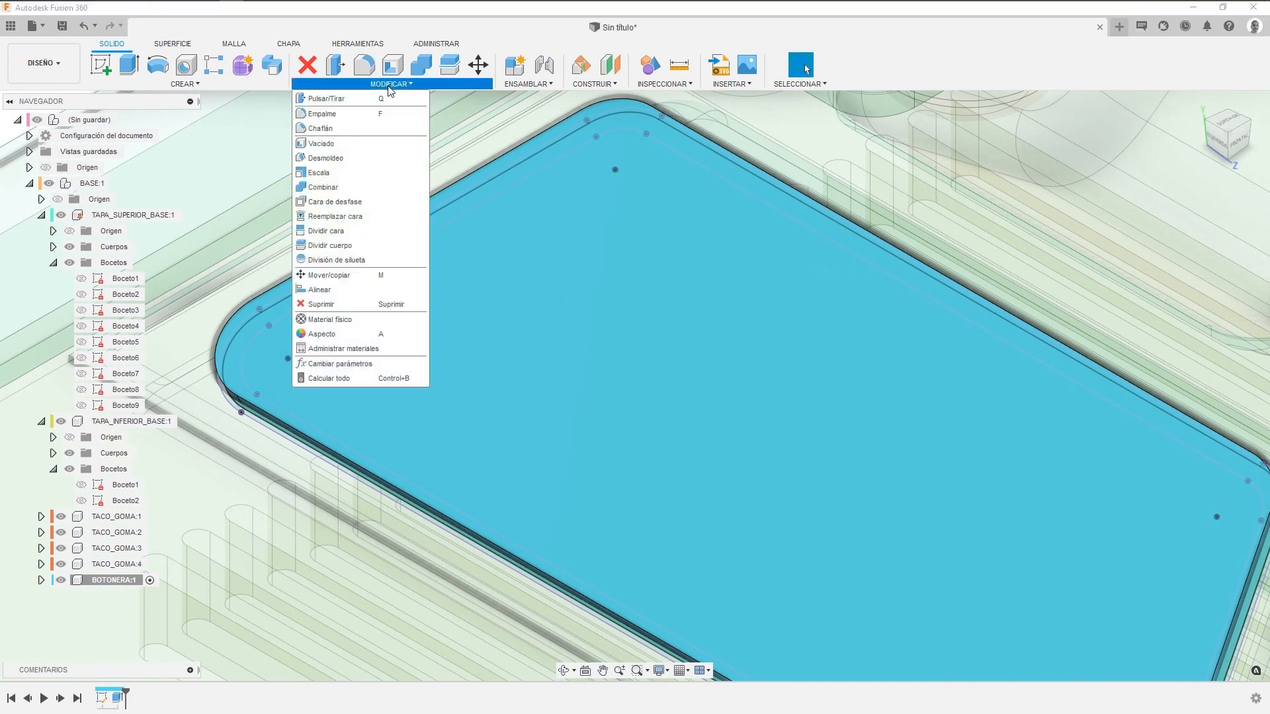
{"action": "left_click", "coordinate": [320, 128]}
{"action": "left_click", "coordinate": [694, 135]}
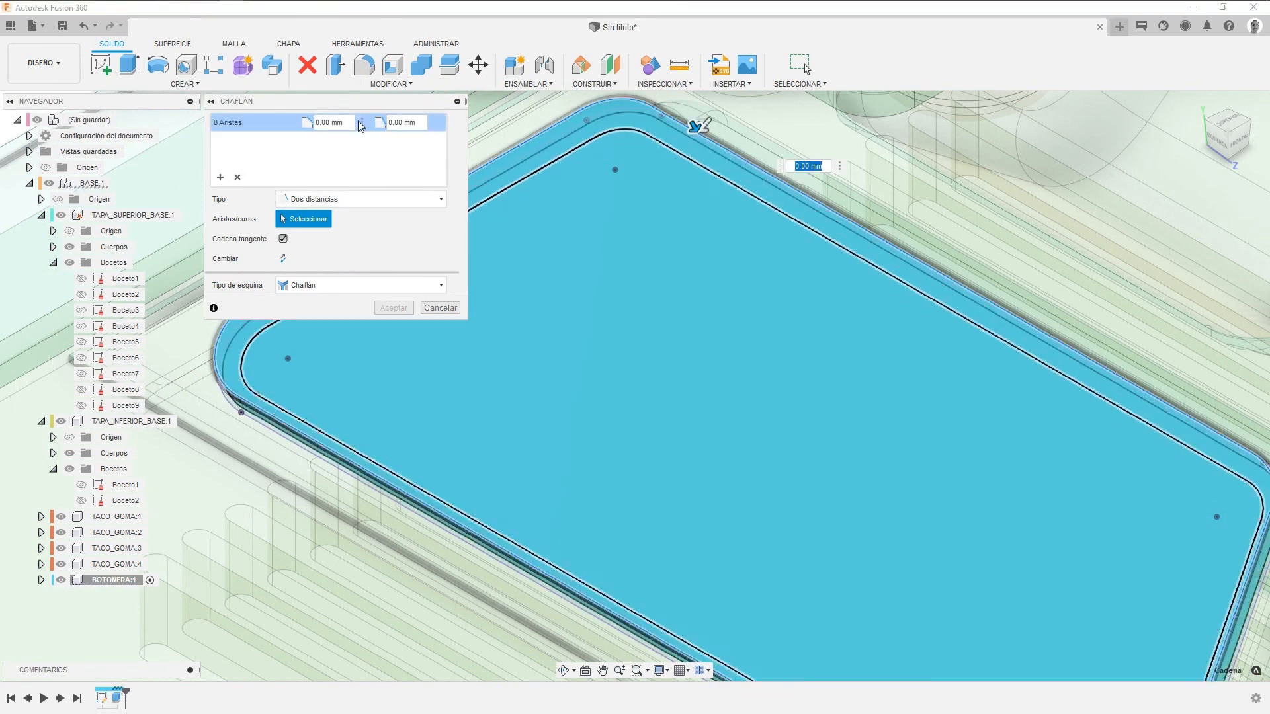
{"action": "left_click", "coordinate": [329, 123]}
{"action": "type", "text": ".5"}
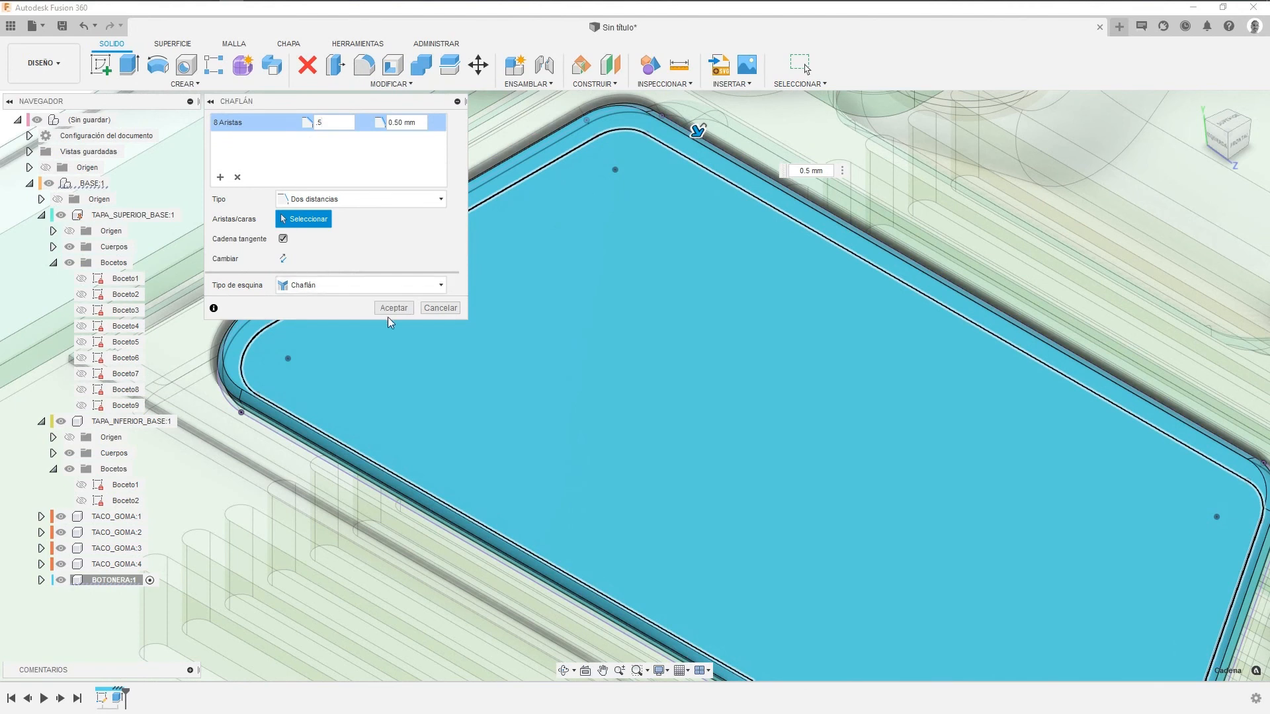
{"action": "left_click", "coordinate": [392, 311]}
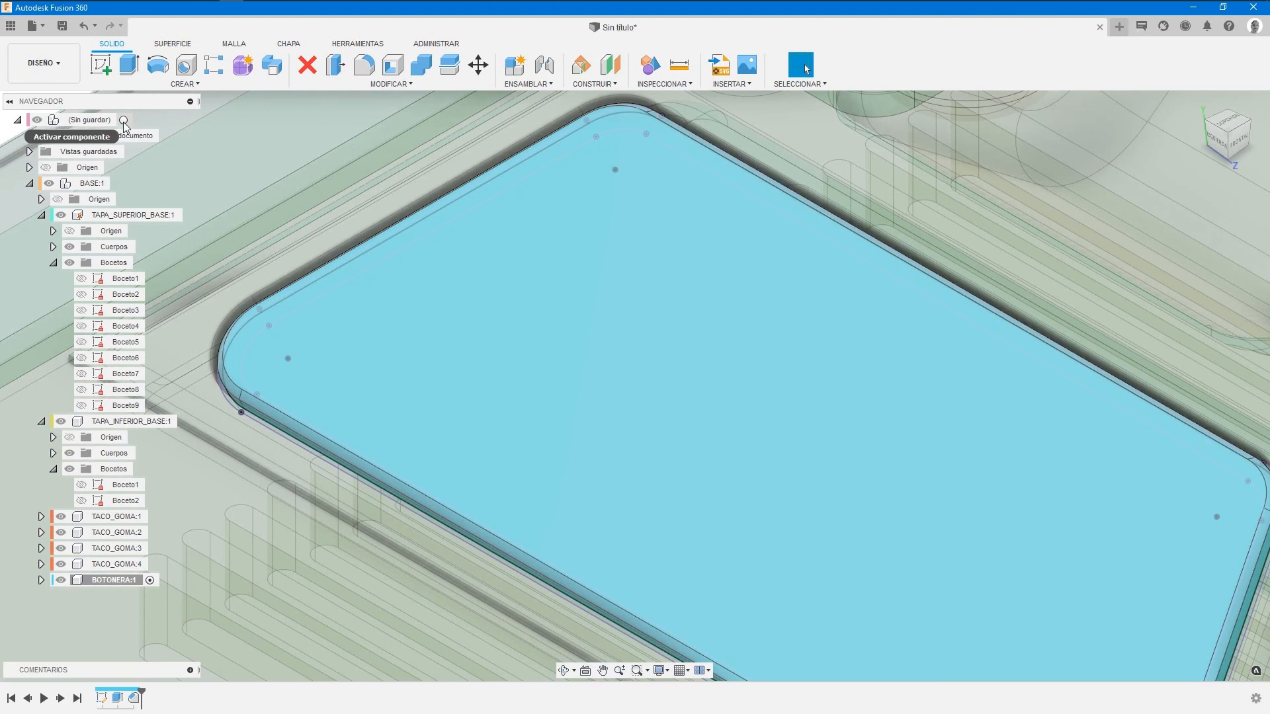
Activate the root component, return to the home view and hide Boceto1 of BOTONERA.
{"action": "left_click", "coordinate": [124, 122]}
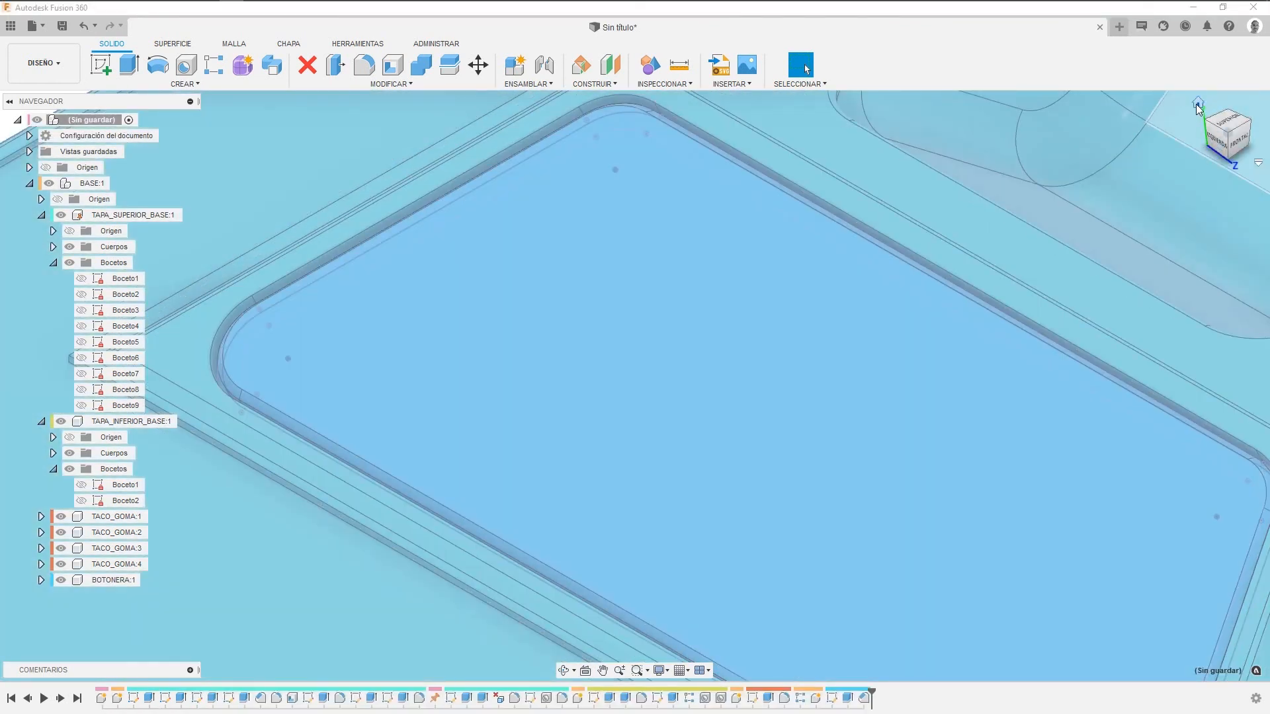
{"action": "left_click", "coordinate": [1197, 105]}
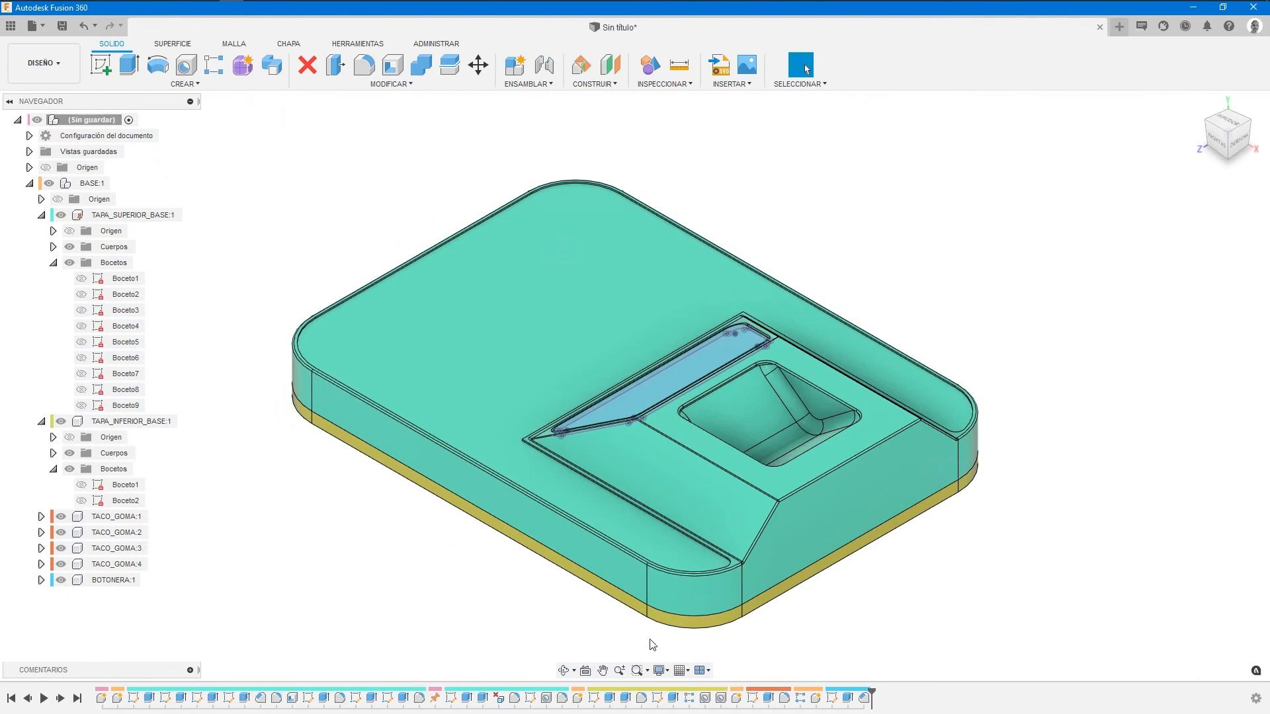
{"action": "left_click", "coordinate": [41, 581]}
{"action": "left_click", "coordinate": [53, 628]}
{"action": "left_click", "coordinate": [86, 646]}
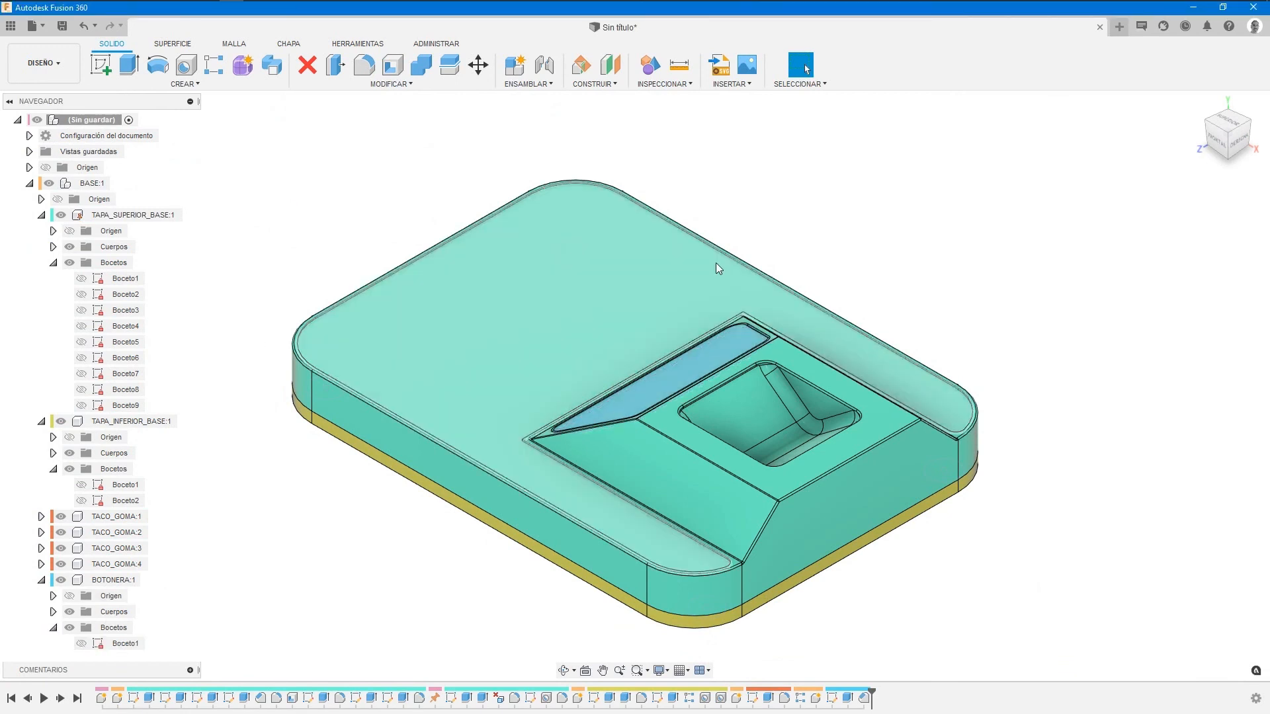
Collapse the TAPA_SUPERIOR_BASE and TAPA_INFERIOR_BASE branches and examine the button panel's fit in the enclosure from several sides.
{"action": "left_click", "coordinate": [1209, 127]}
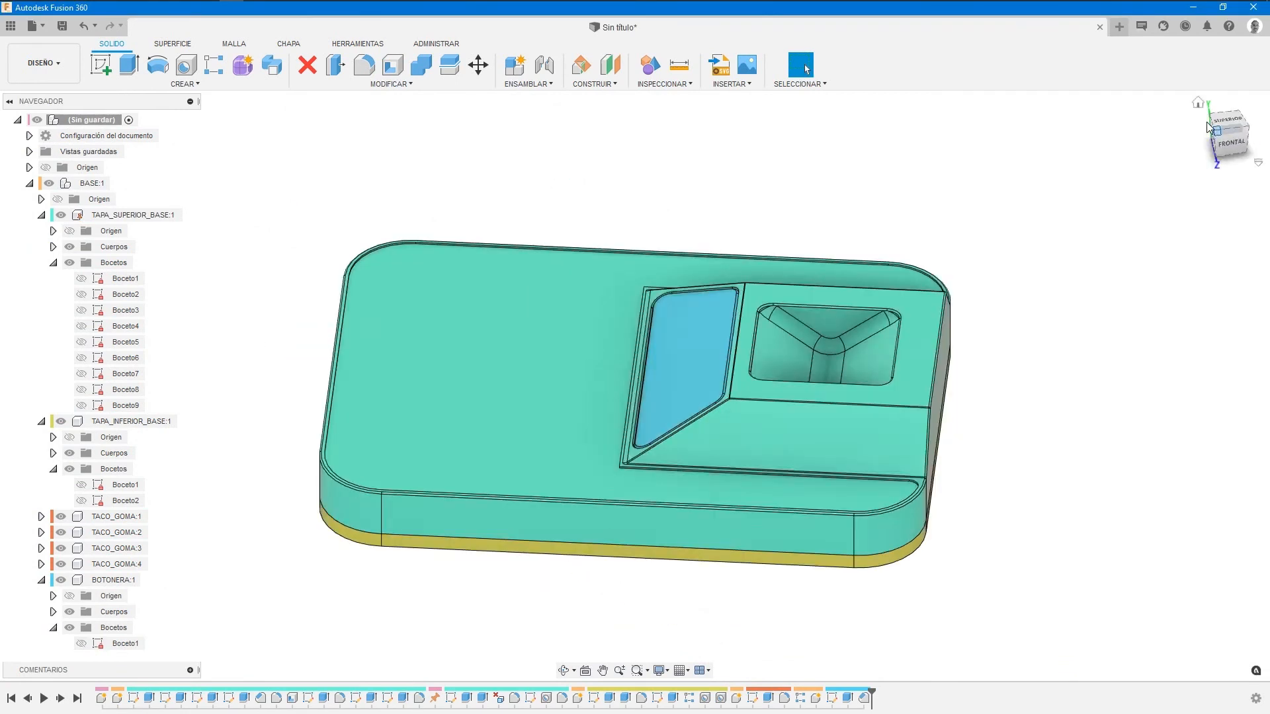
{"action": "middle_click_drag", "start_coordinate": [370, 193], "coordinate": [376, 197]}
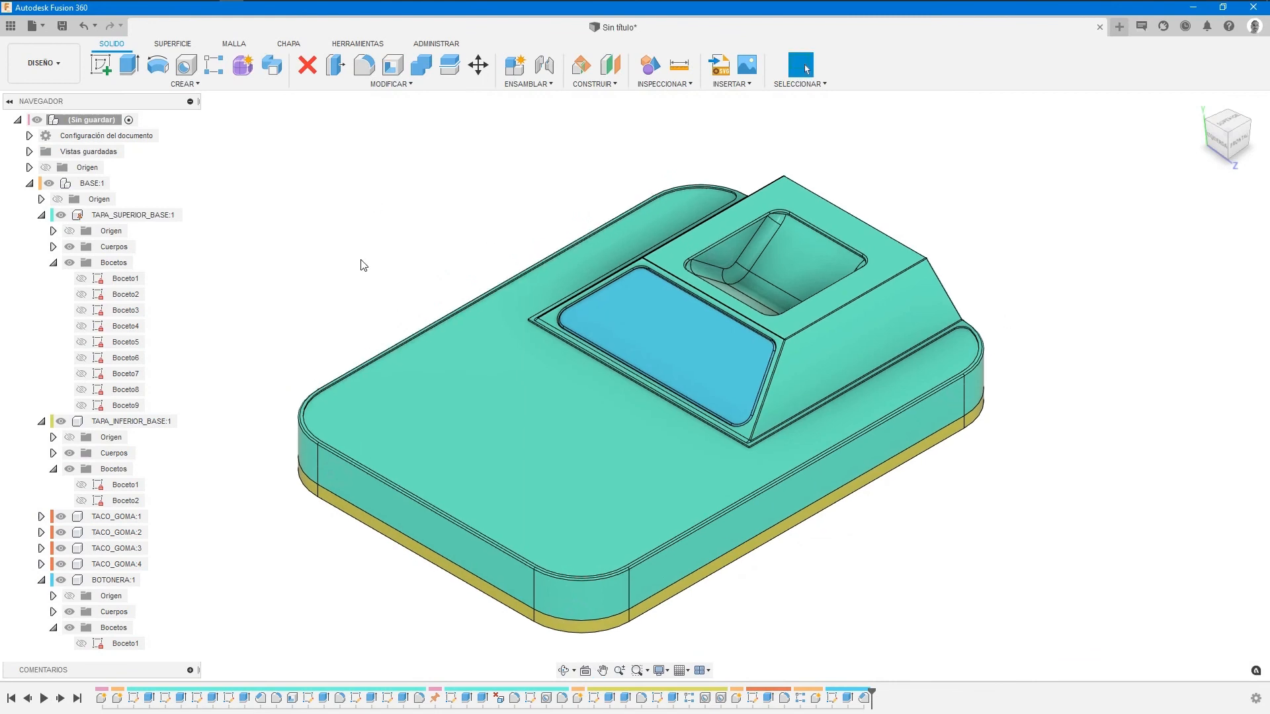
{"action": "left_click", "coordinate": [41, 215]}
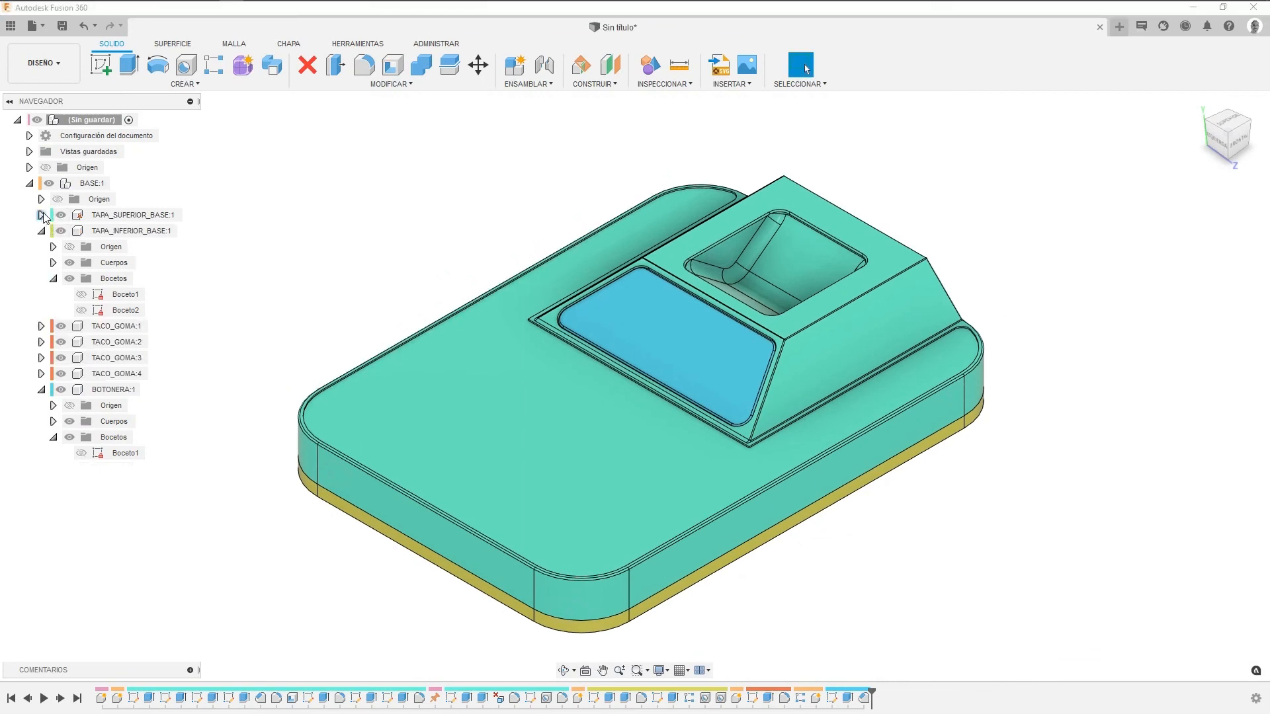
{"action": "left_click", "coordinate": [41, 230]}
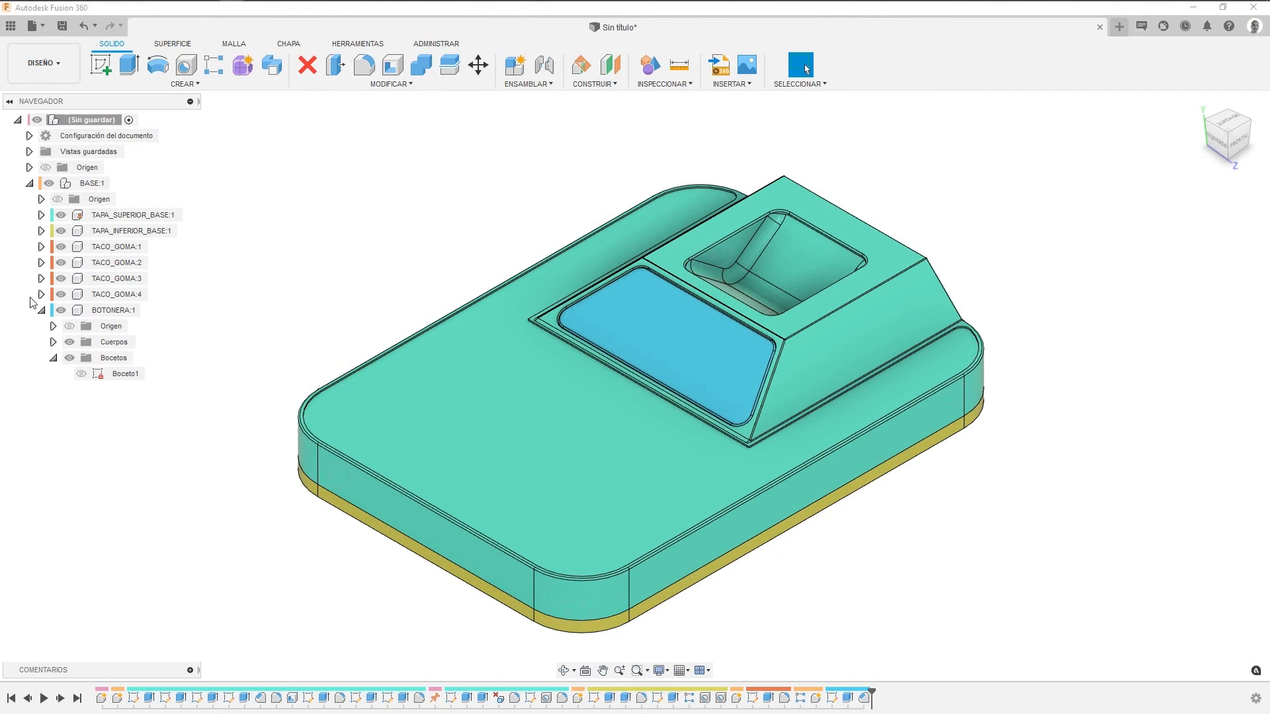
{"action": "middle_click_drag", "start_coordinate": [426, 221], "coordinate": [428, 231]}
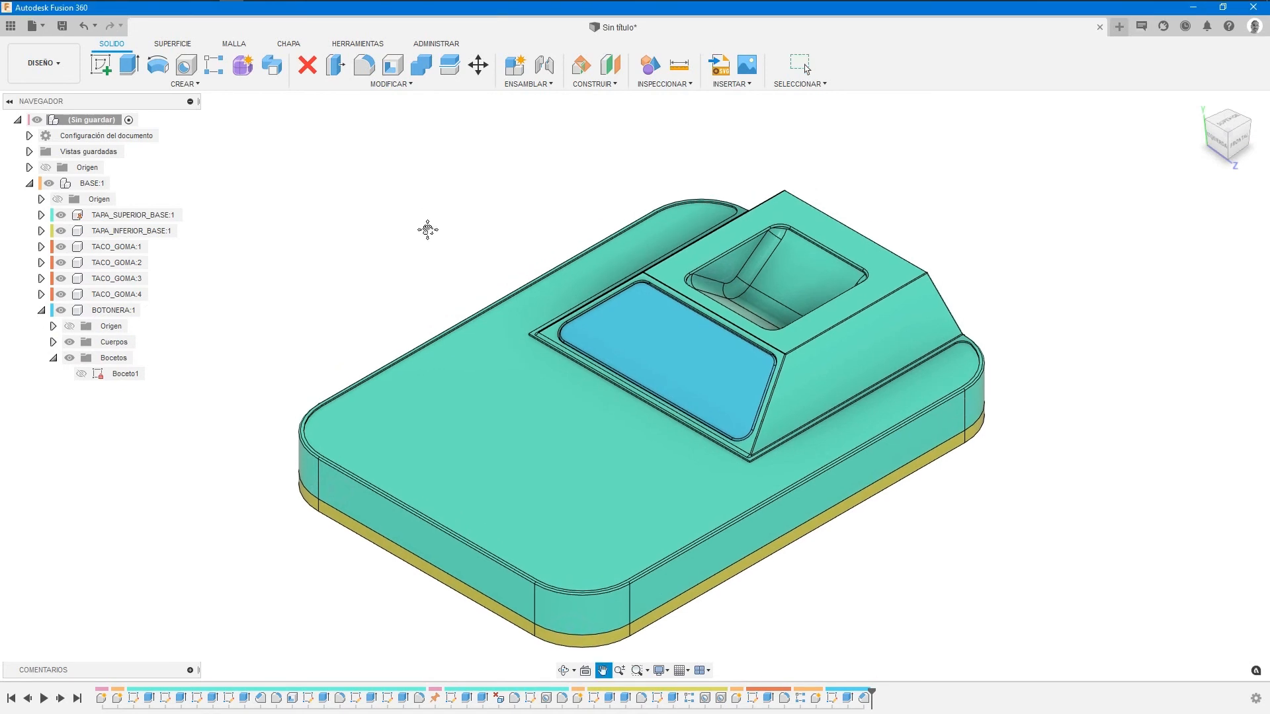
{"action": "key", "text": "F6"}
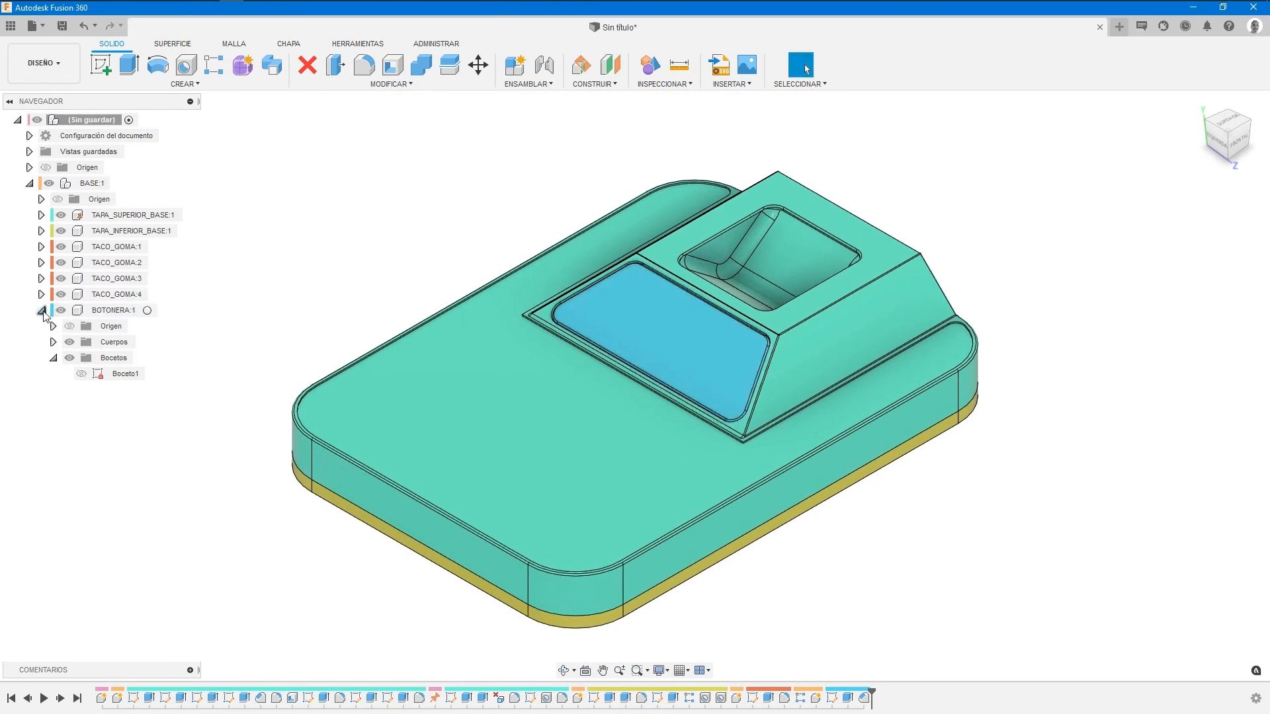
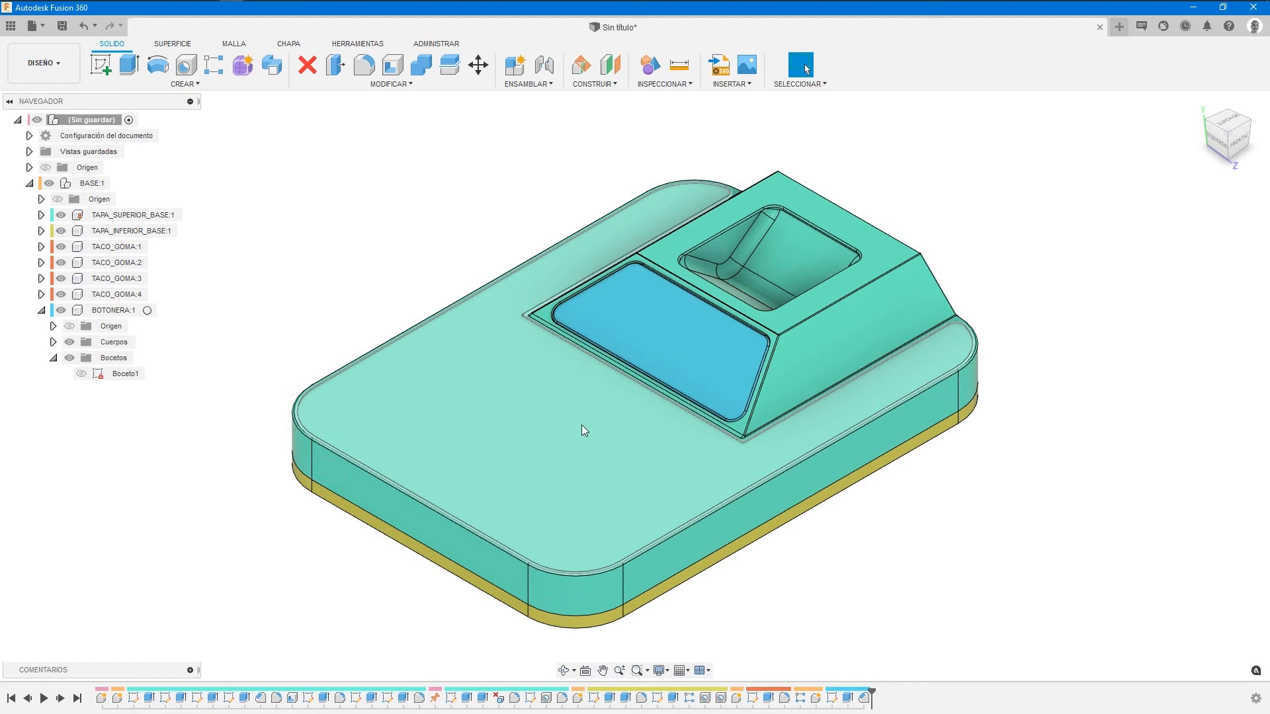
{"action": "middle_click_drag", "start_coordinate": [845, 457], "coordinate": [722, 474], "text": "shift"}
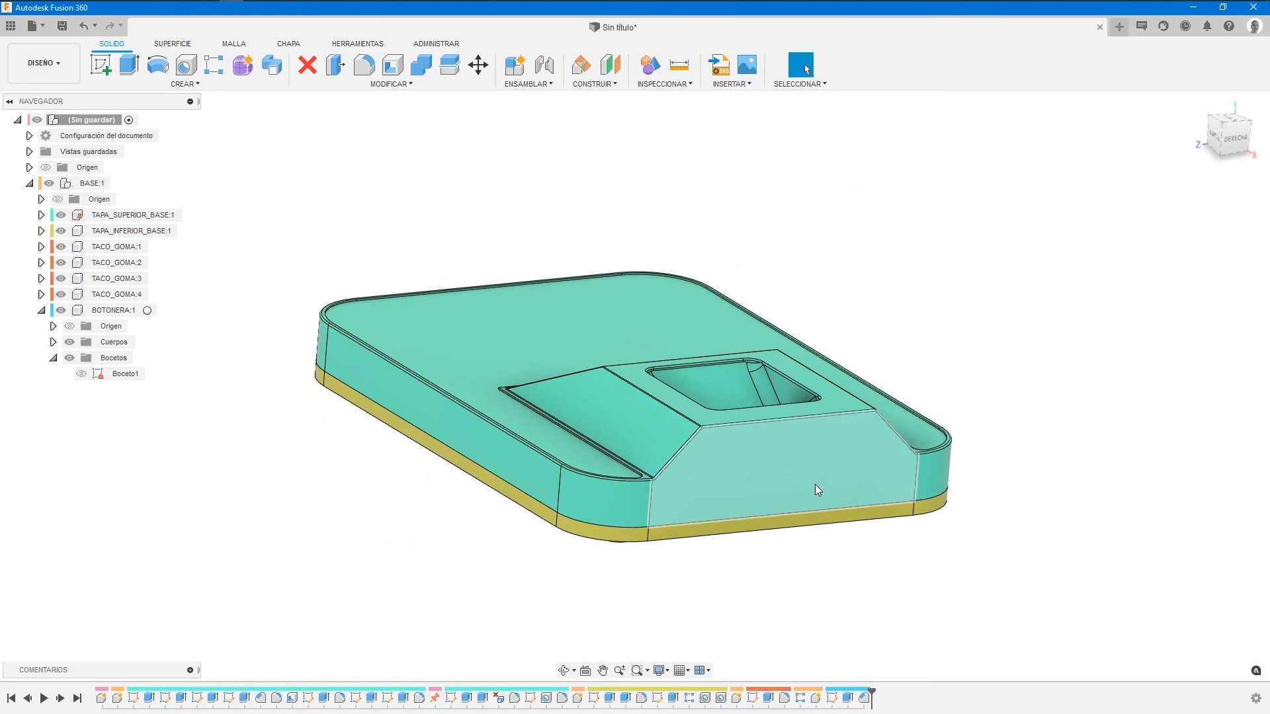
{"action": "middle_click_drag", "start_coordinate": [598, 490], "coordinate": [758, 539], "text": "shift"}
{"action": "middle_click_drag", "start_coordinate": [755, 488], "coordinate": [794, 443]}
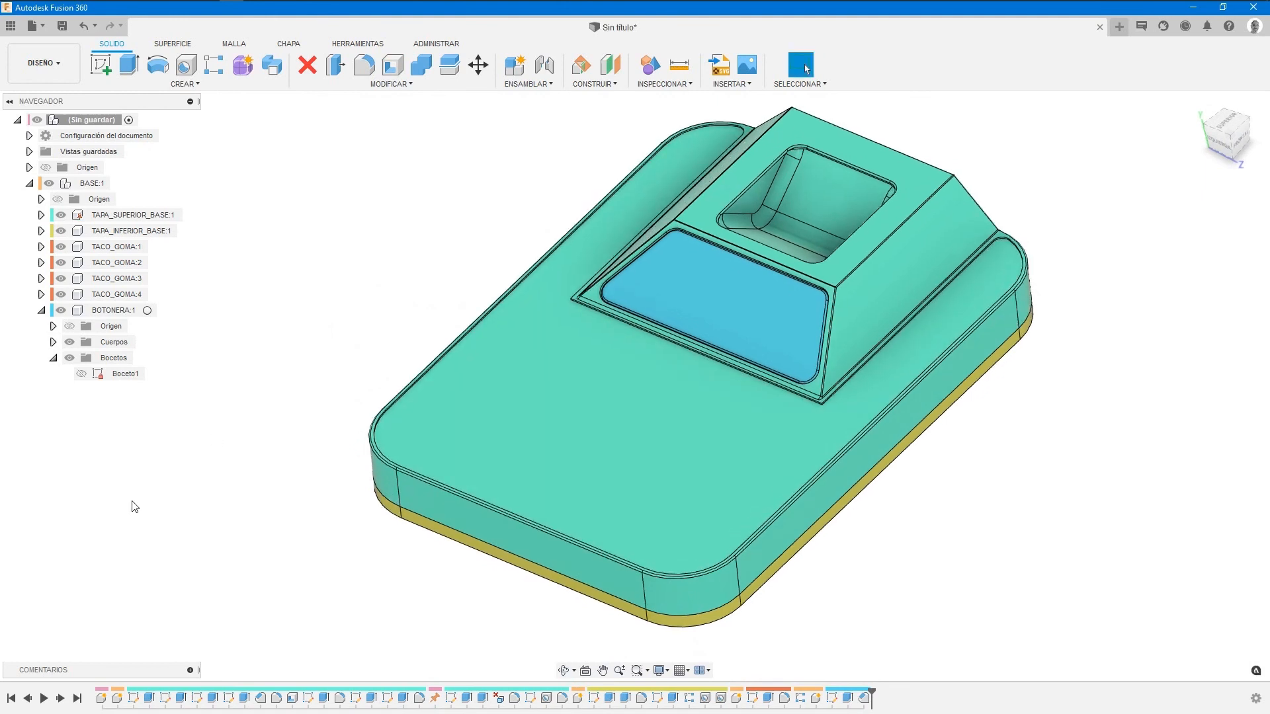
Create a new internal standard component named GOMA_ADHESIVA under BASE and activate it.
{"action": "left_click", "coordinate": [92, 190]}
{"action": "double_click", "coordinate": [87, 189]}
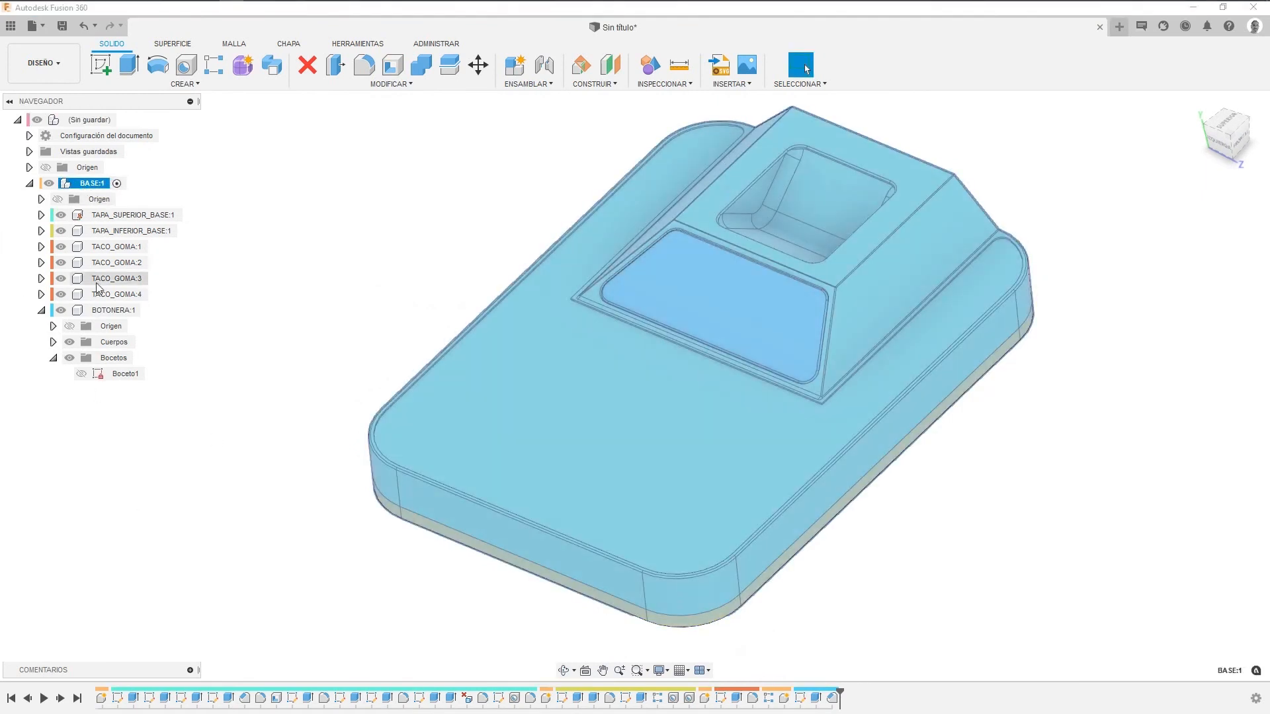
{"action": "right_click", "coordinate": [84, 189]}
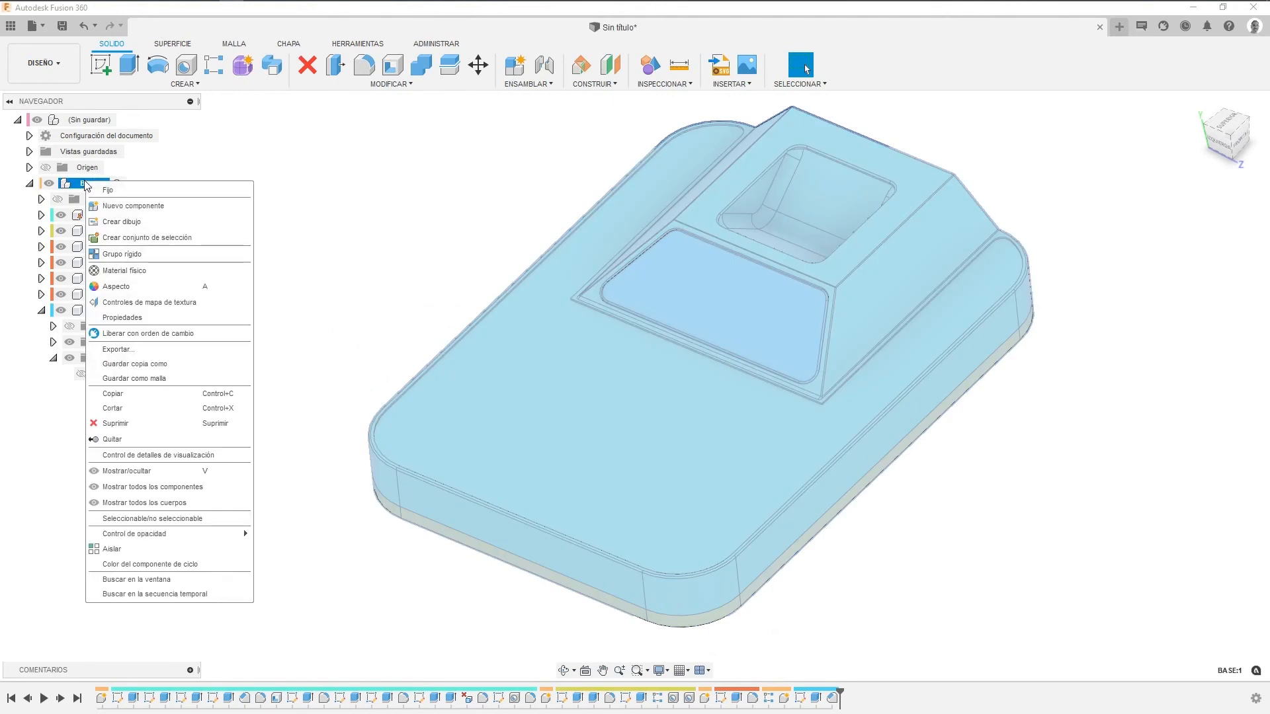
{"action": "left_click", "coordinate": [118, 205]}
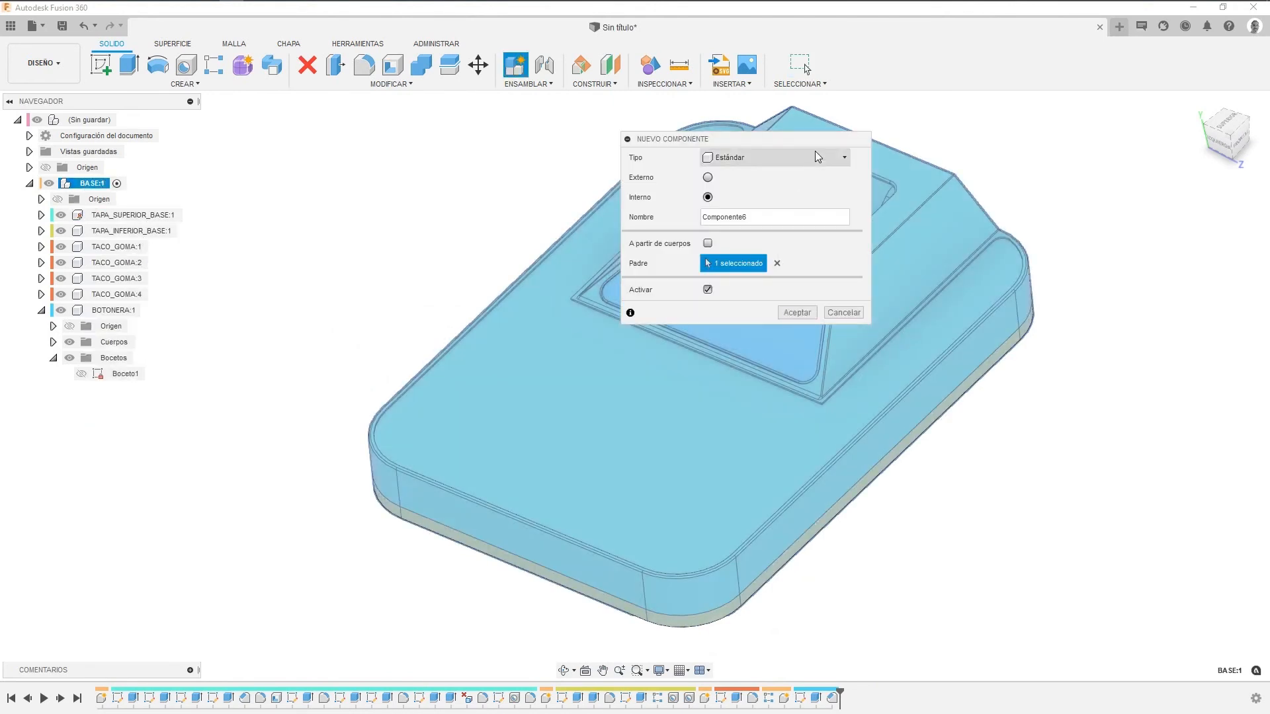
{"action": "left_click_drag", "start_coordinate": [767, 140], "coordinate": [469, 143]}
{"action": "left_click_drag", "start_coordinate": [434, 220], "coordinate": [333, 223]}
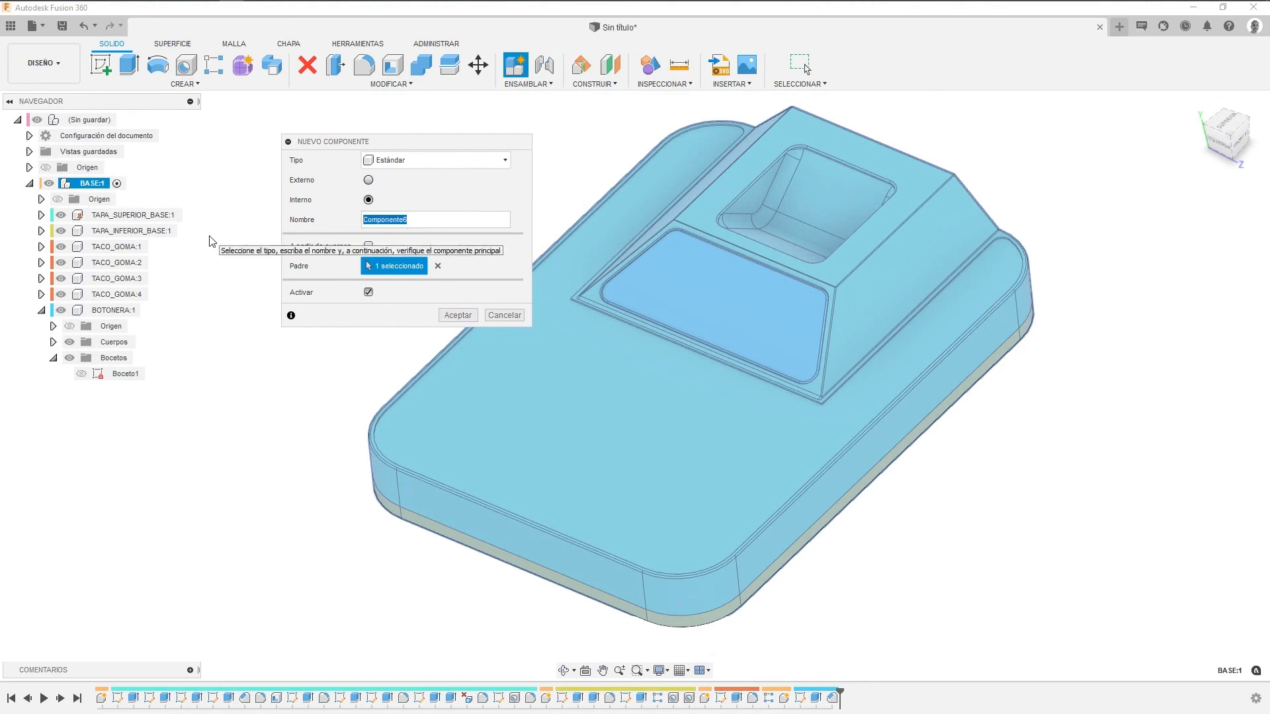
{"action": "type", "text": "GOMA_ADHESIVA"}
{"action": "left_click", "coordinate": [458, 315]}
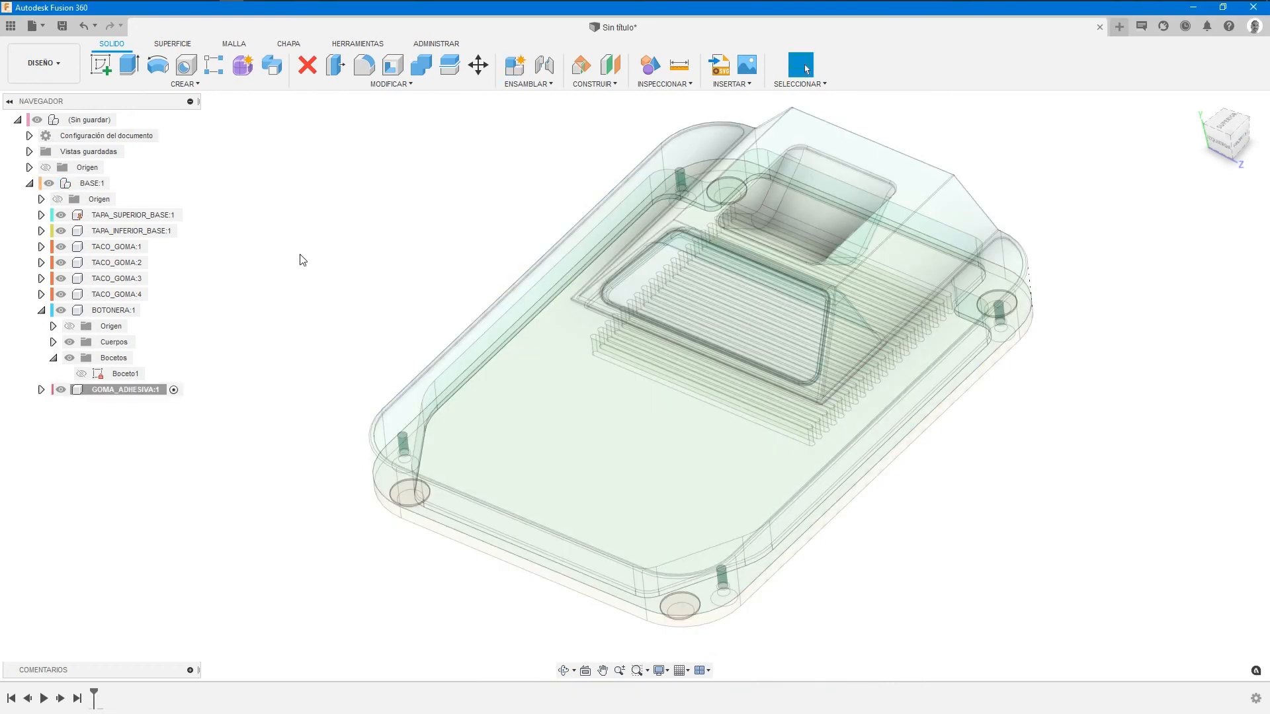
Create a sketch on the upper cover's large recessed top face and project that face's outline into it, keeping the projection link.
{"action": "right_click", "coordinate": [332, 206]}
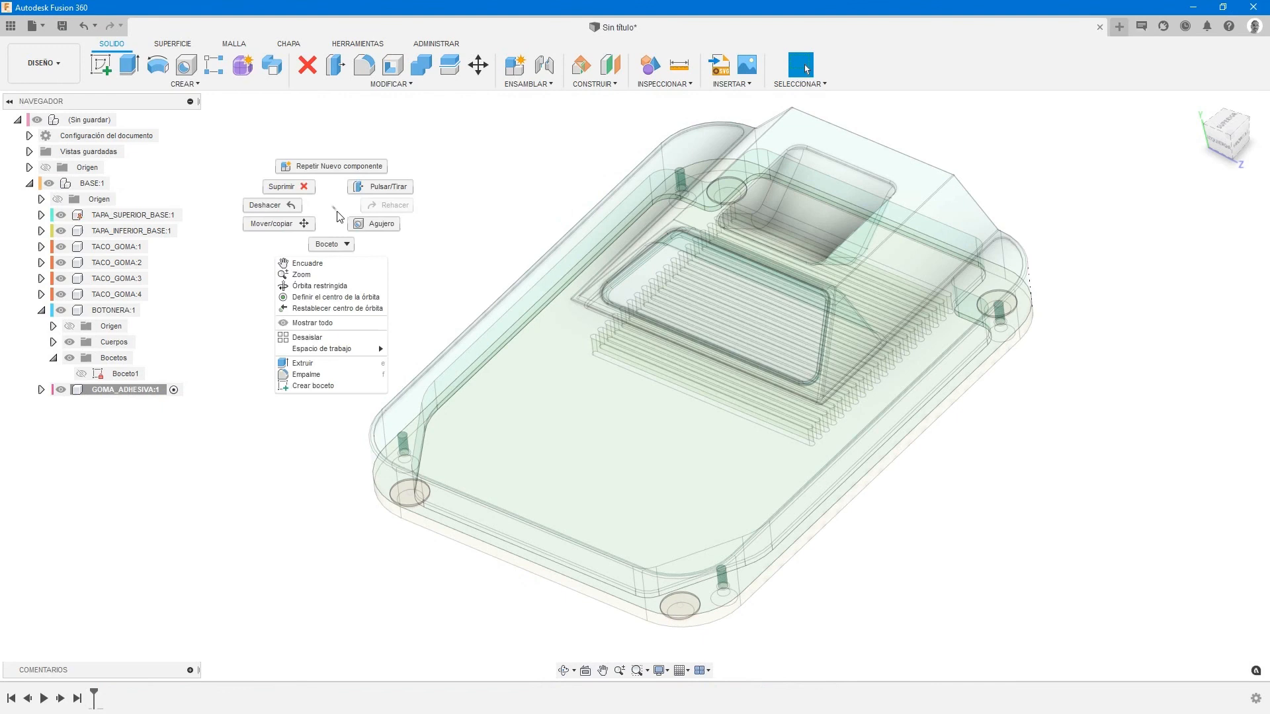
{"action": "left_click", "coordinate": [312, 386]}
{"action": "left_click", "coordinate": [536, 427]}
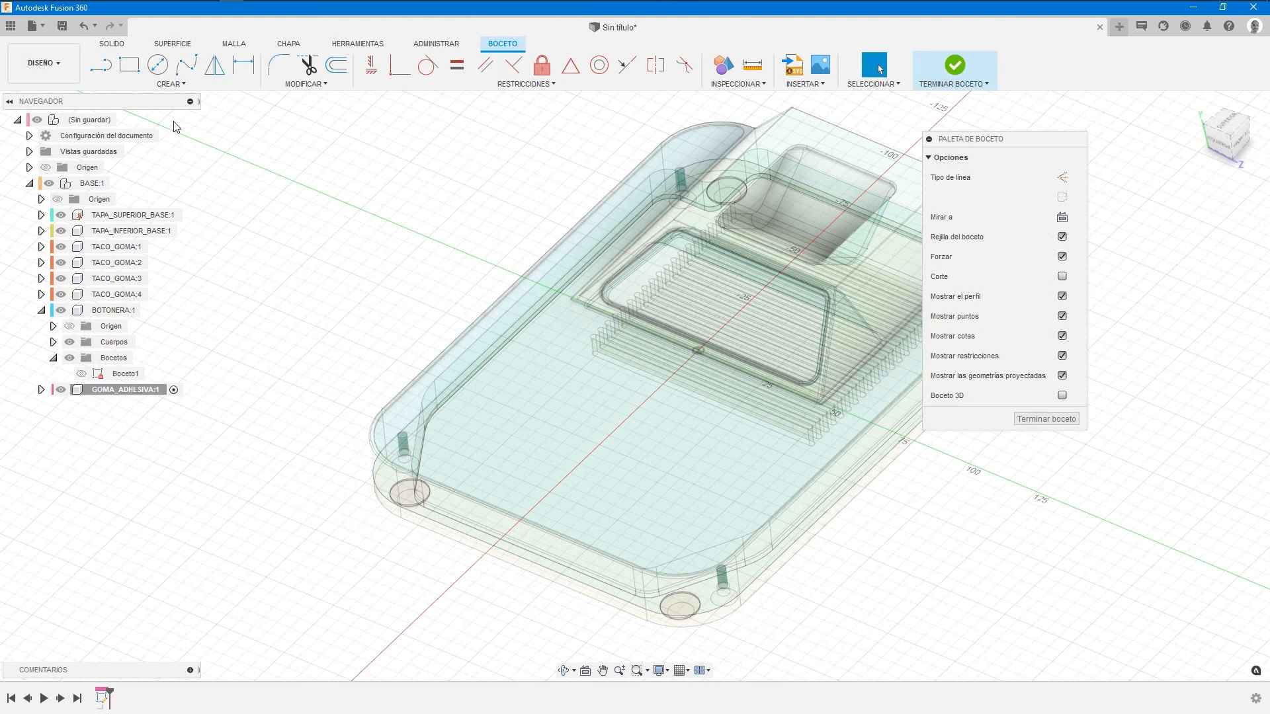
{"action": "left_click", "coordinate": [170, 84]}
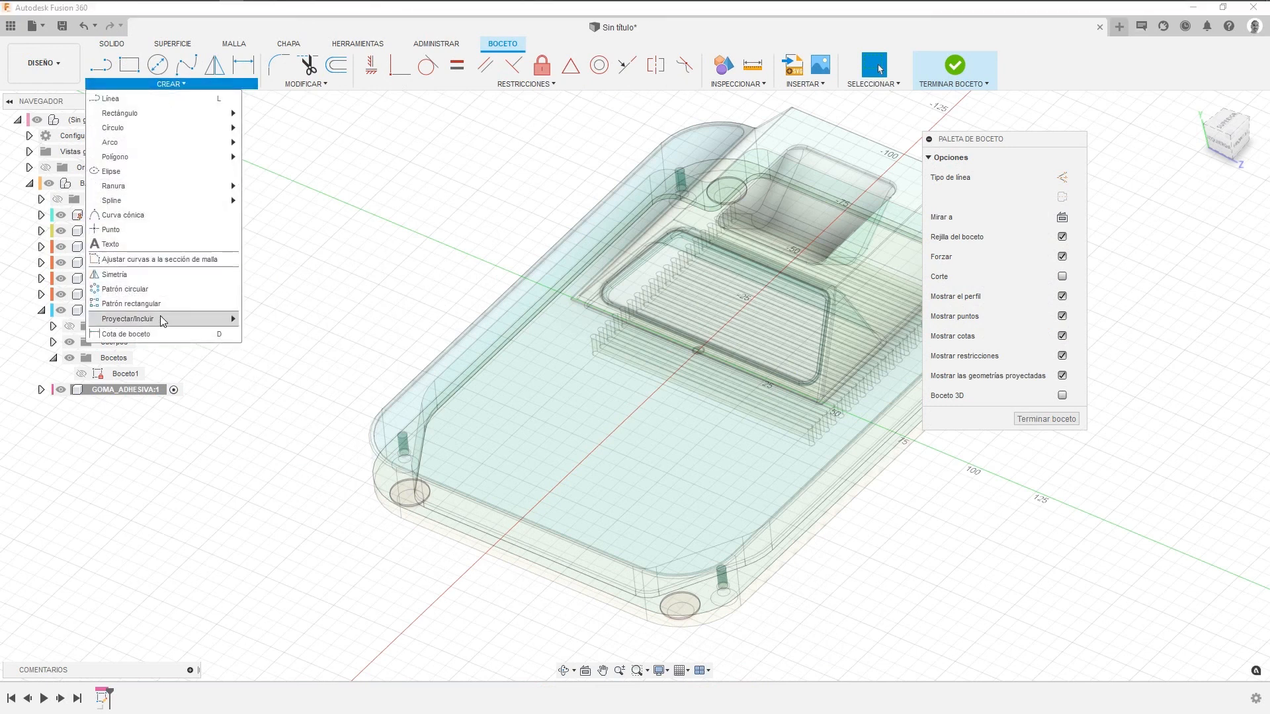
{"action": "mouse_move", "coordinate": [168, 319]}
{"action": "left_click", "coordinate": [292, 316]}
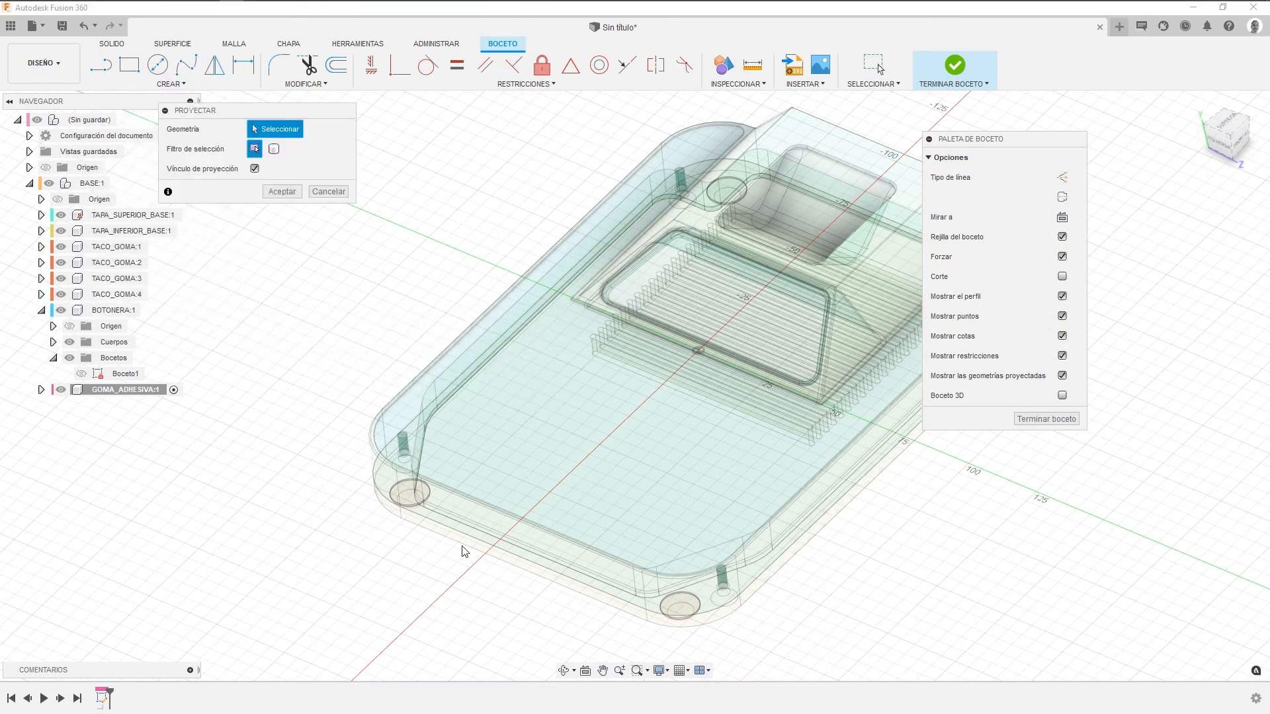
{"action": "left_click", "coordinate": [517, 381]}
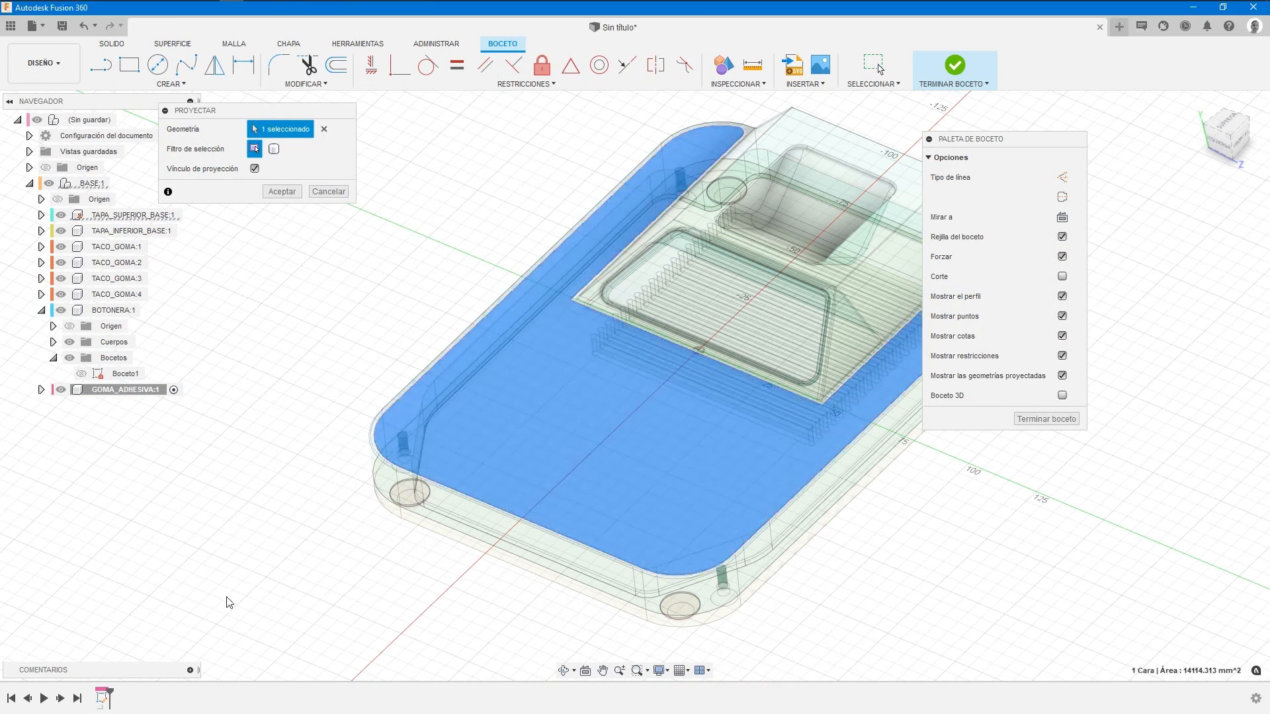
{"action": "left_click", "coordinate": [283, 192]}
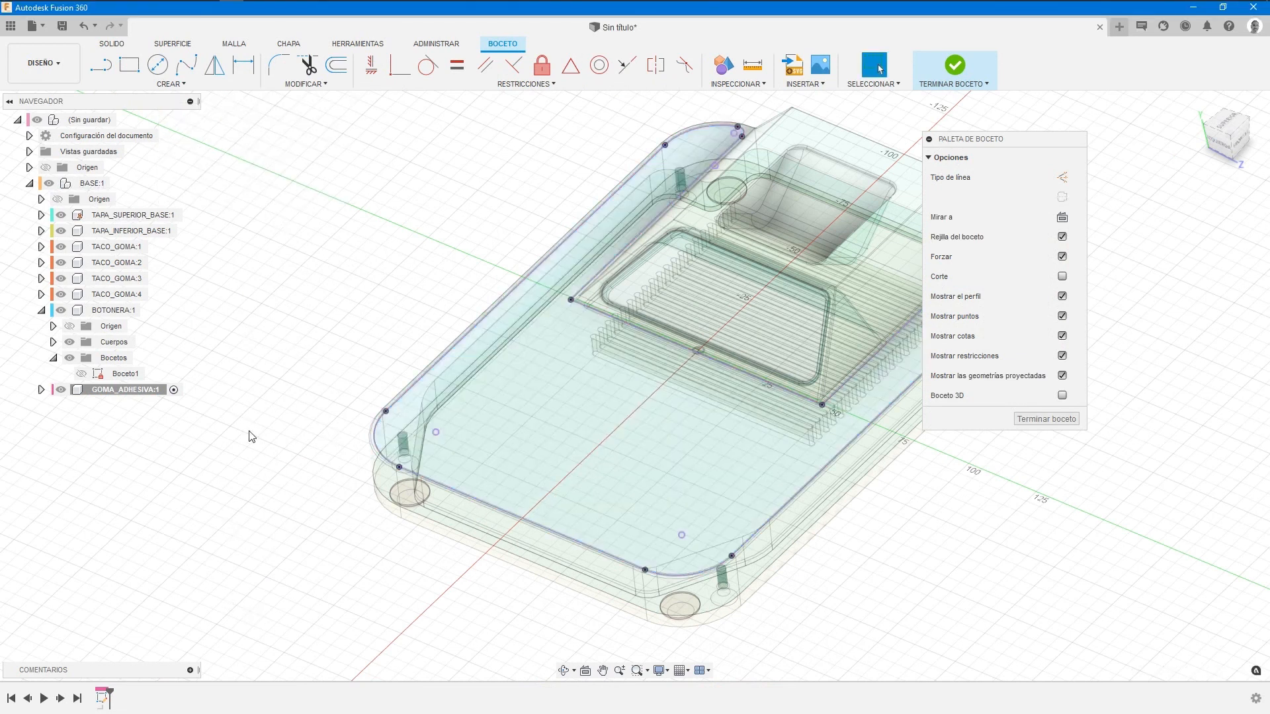
{"action": "left_click", "coordinate": [954, 67]}
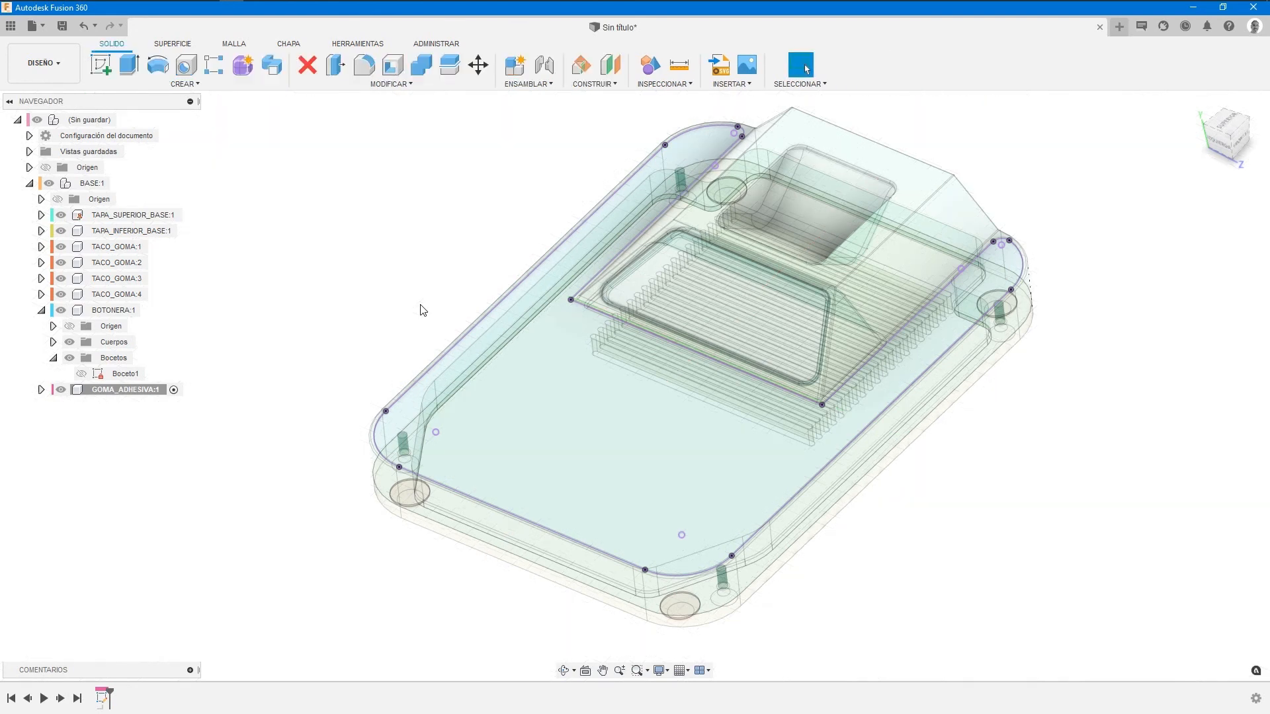
Extrude the projected profile as a new body up to the upper cover's rim face, using the to-object extent.
{"action": "right_click", "coordinate": [383, 256]}
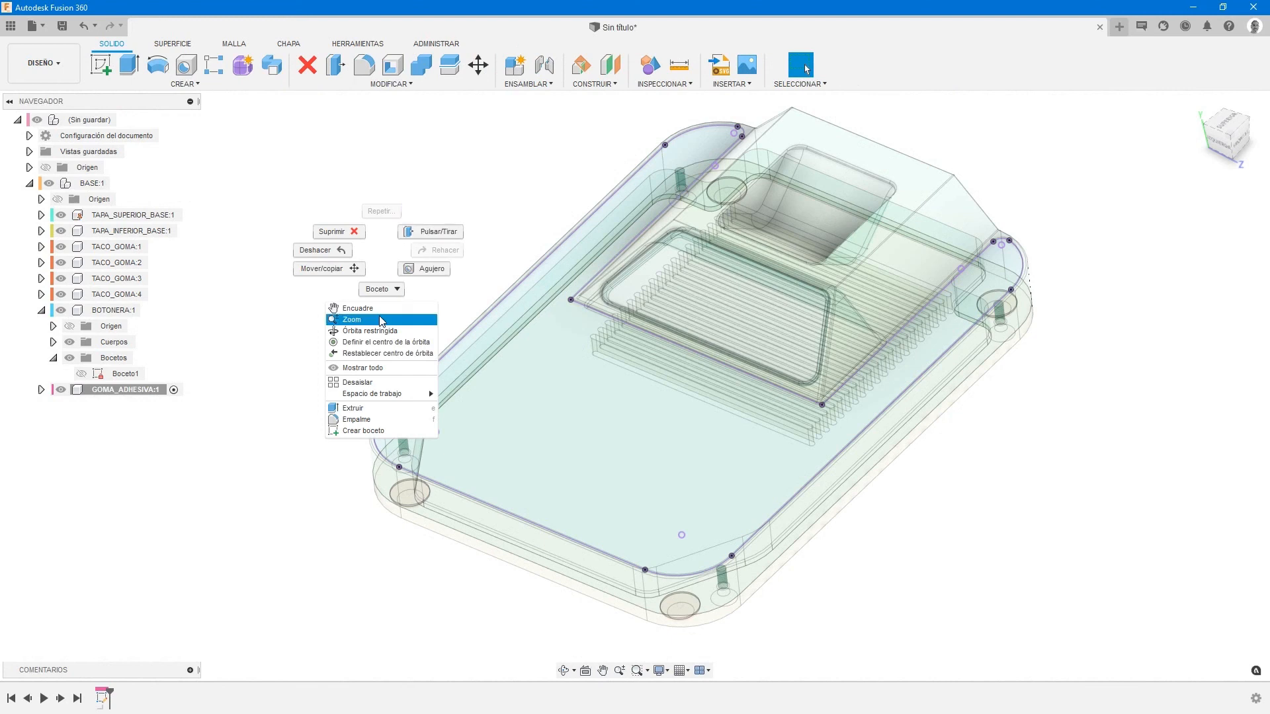
{"action": "left_click", "coordinate": [416, 232]}
{"action": "left_click", "coordinate": [560, 414]}
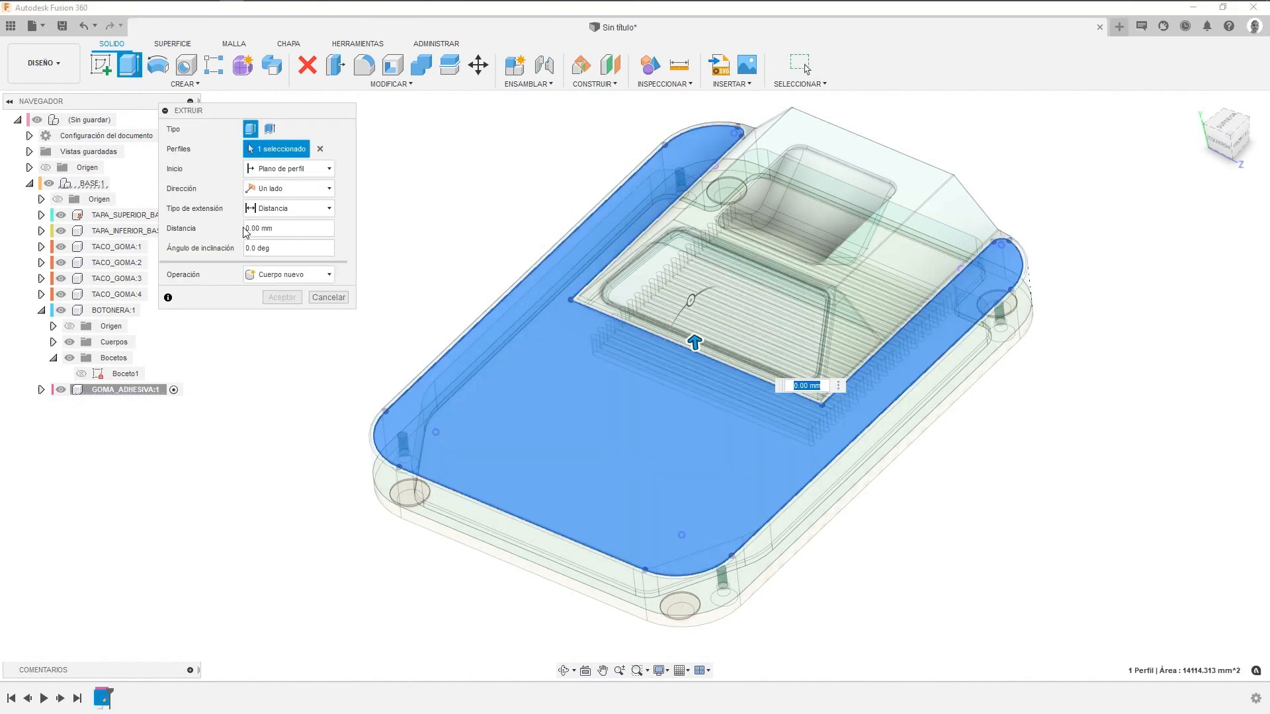
{"action": "left_click", "coordinate": [272, 209]}
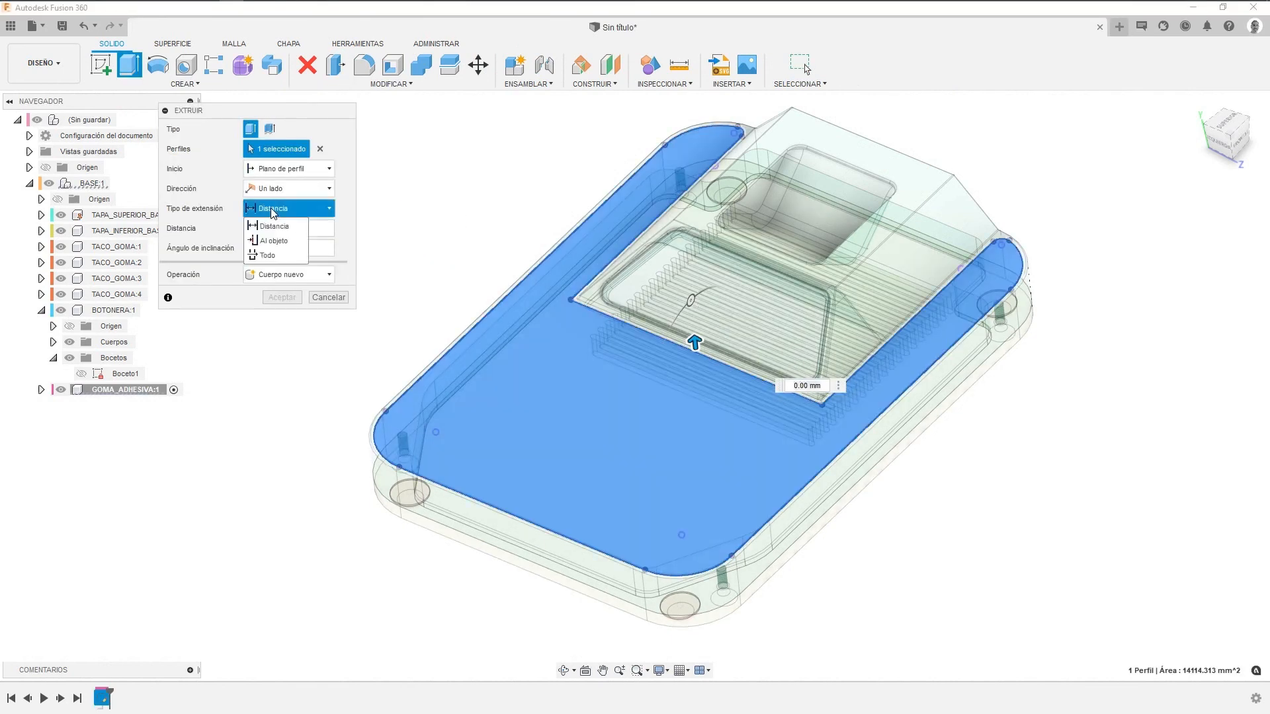
{"action": "left_click", "coordinate": [267, 241]}
{"action": "scroll", "coordinate": [382, 415], "scroll_direction": "up", "scroll_amount": 6}
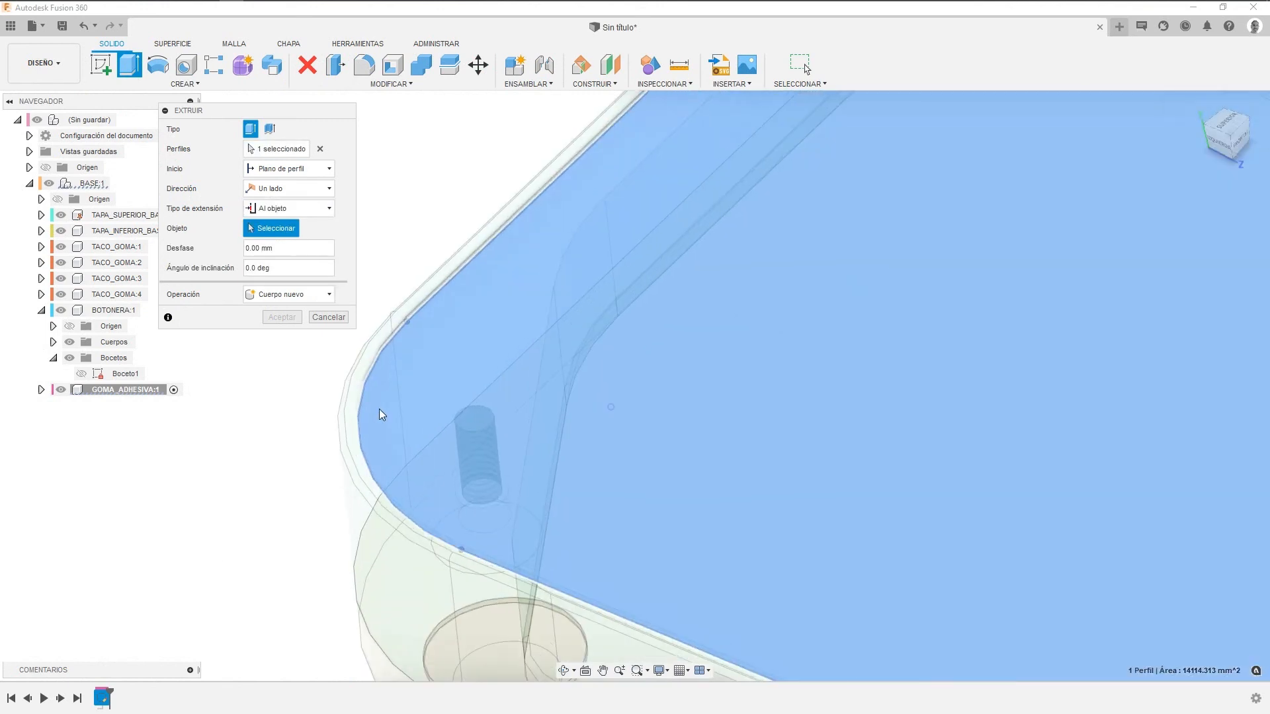
{"action": "scroll", "coordinate": [374, 414], "scroll_direction": "up", "scroll_amount": 4}
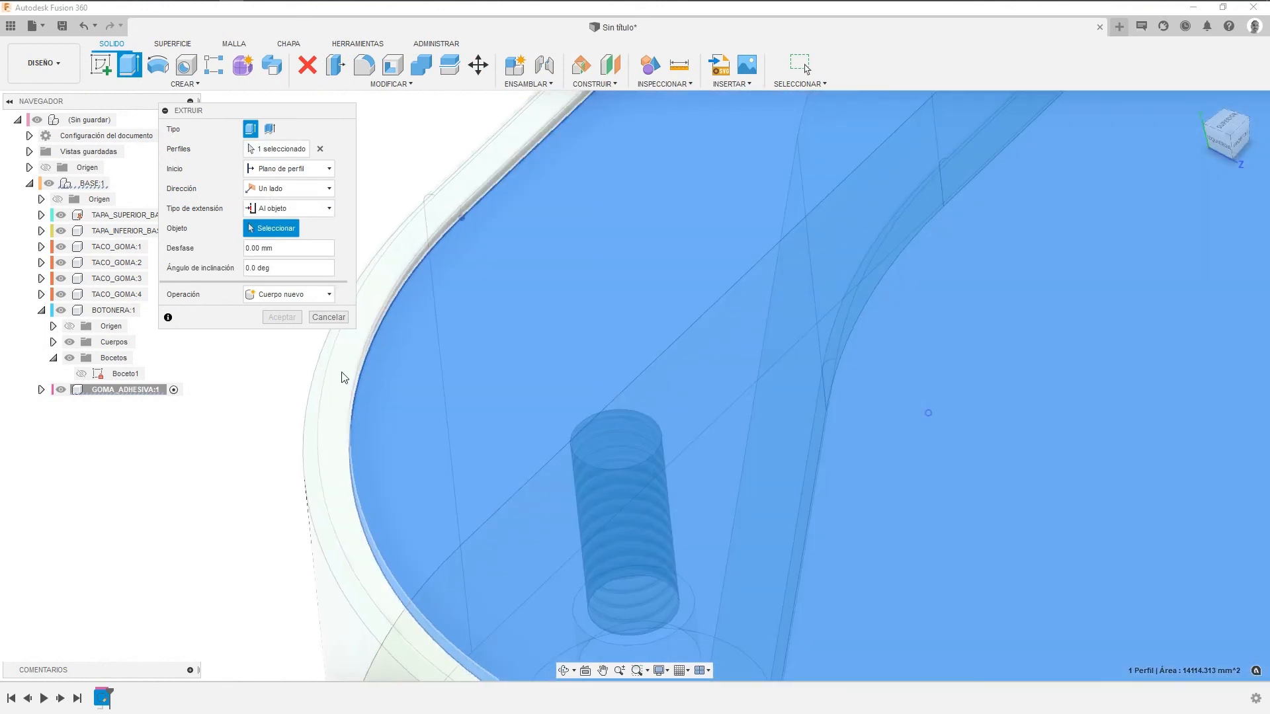
{"action": "left_click", "coordinate": [344, 378]}
{"action": "scroll", "coordinate": [556, 209], "scroll_direction": "down", "scroll_amount": 5}
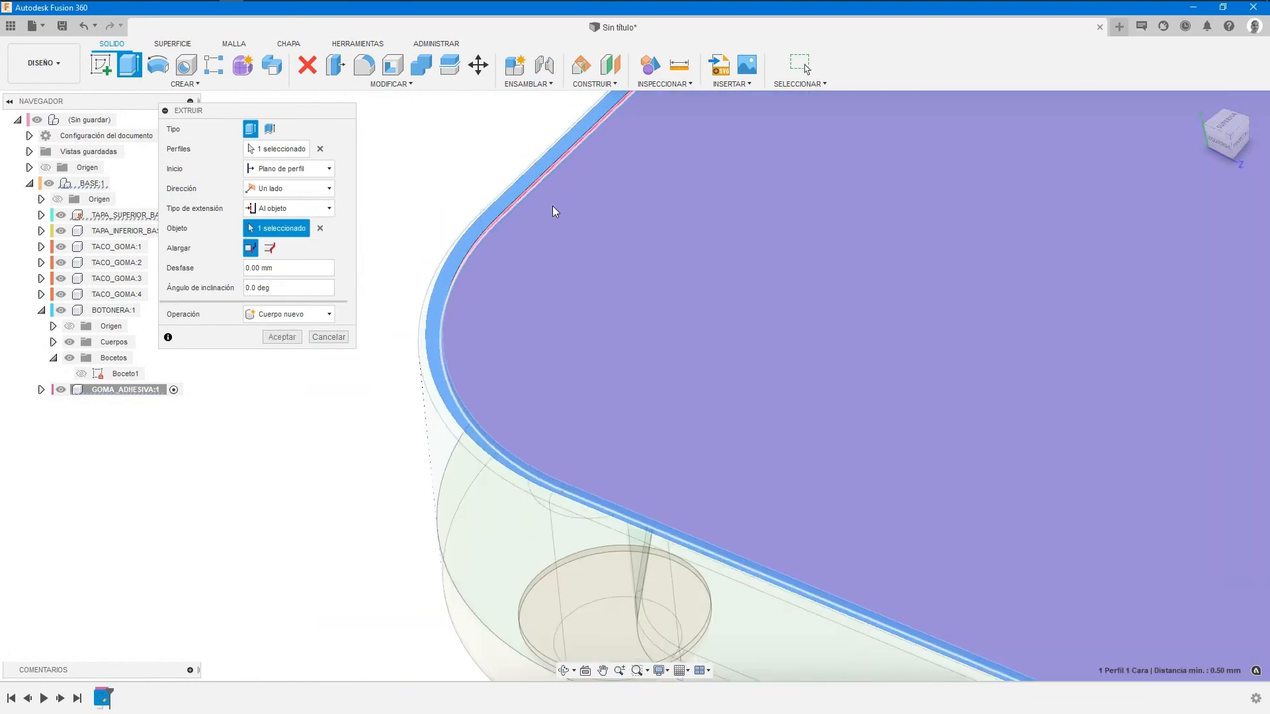
{"action": "left_click", "coordinate": [1216, 144]}
{"action": "scroll", "coordinate": [525, 343], "scroll_direction": "up", "scroll_amount": 6}
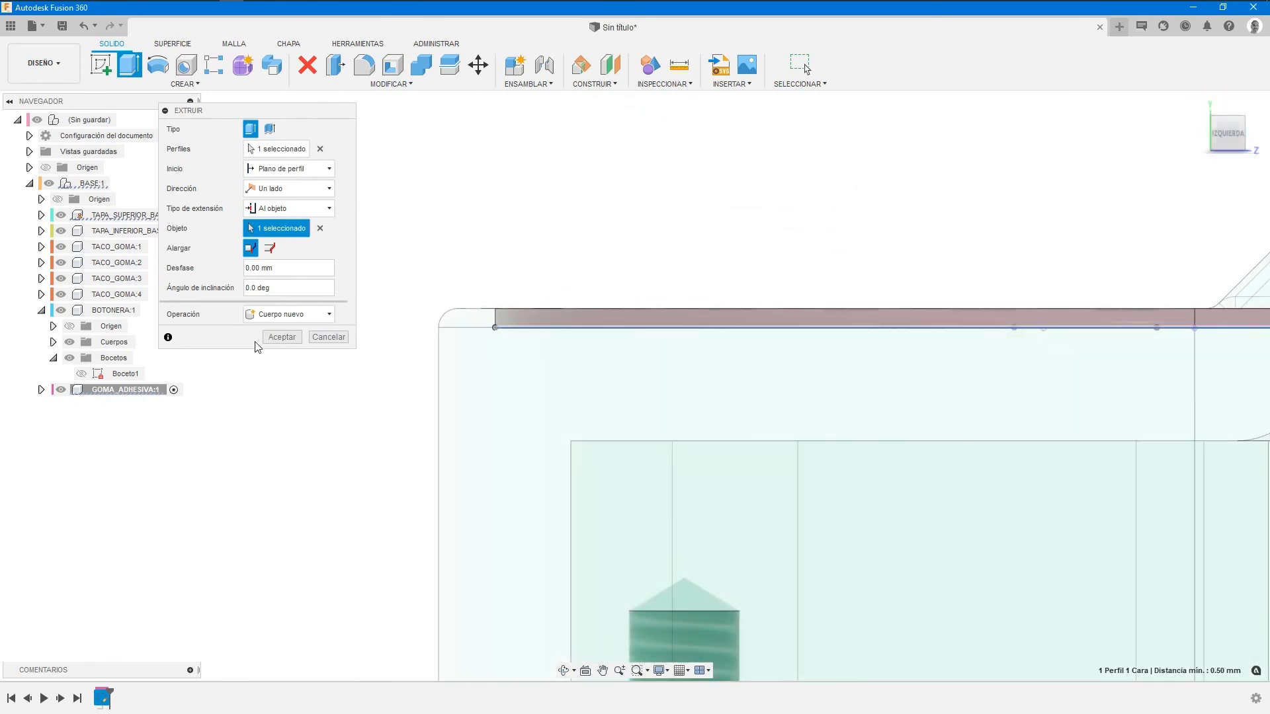
{"action": "left_click", "coordinate": [279, 338]}
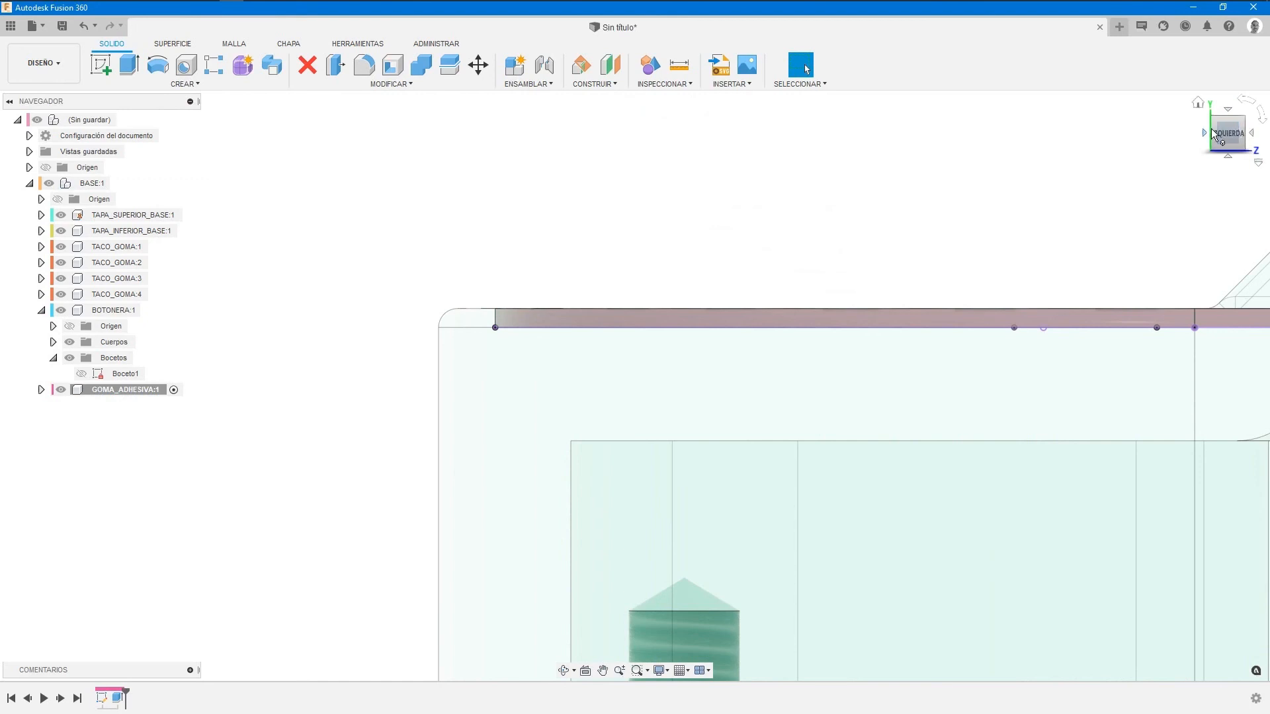
Fillet the top perimeter edges of the adhesive rubber body with a constant 0.5 mm radius.
{"action": "left_click", "coordinate": [1243, 122]}
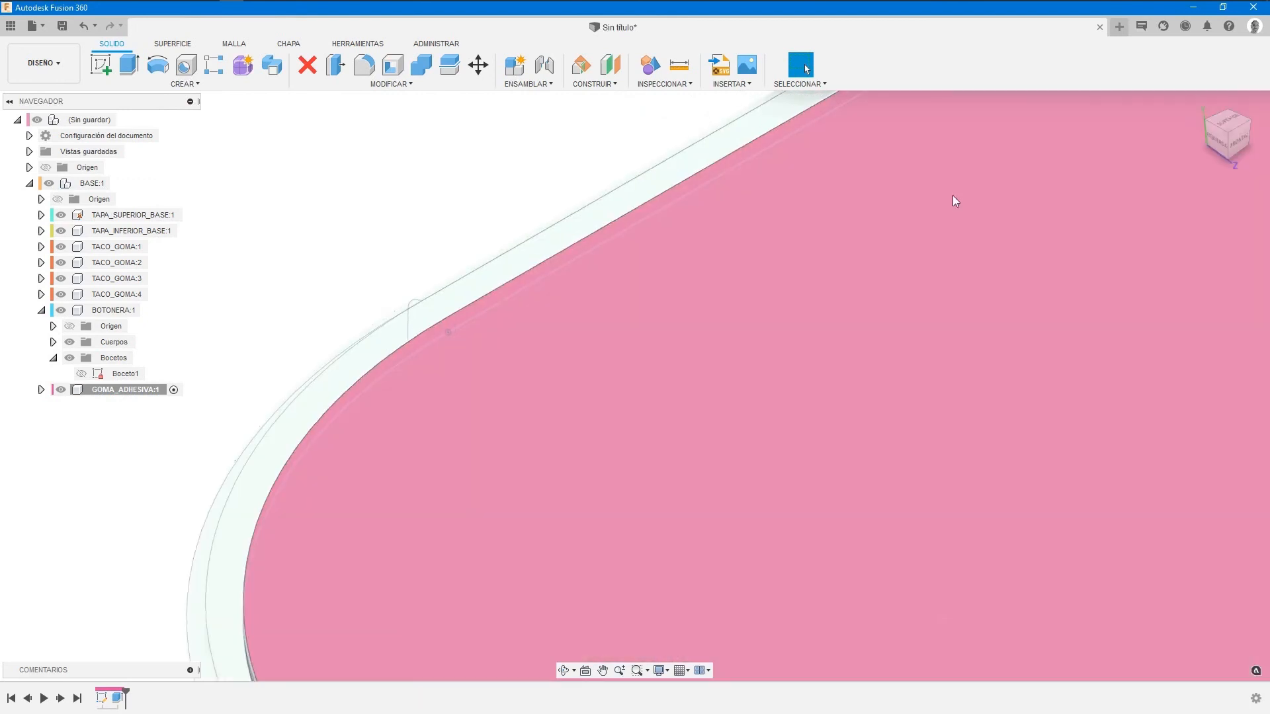
{"action": "middle_click_drag", "start_coordinate": [590, 356], "coordinate": [398, 272]}
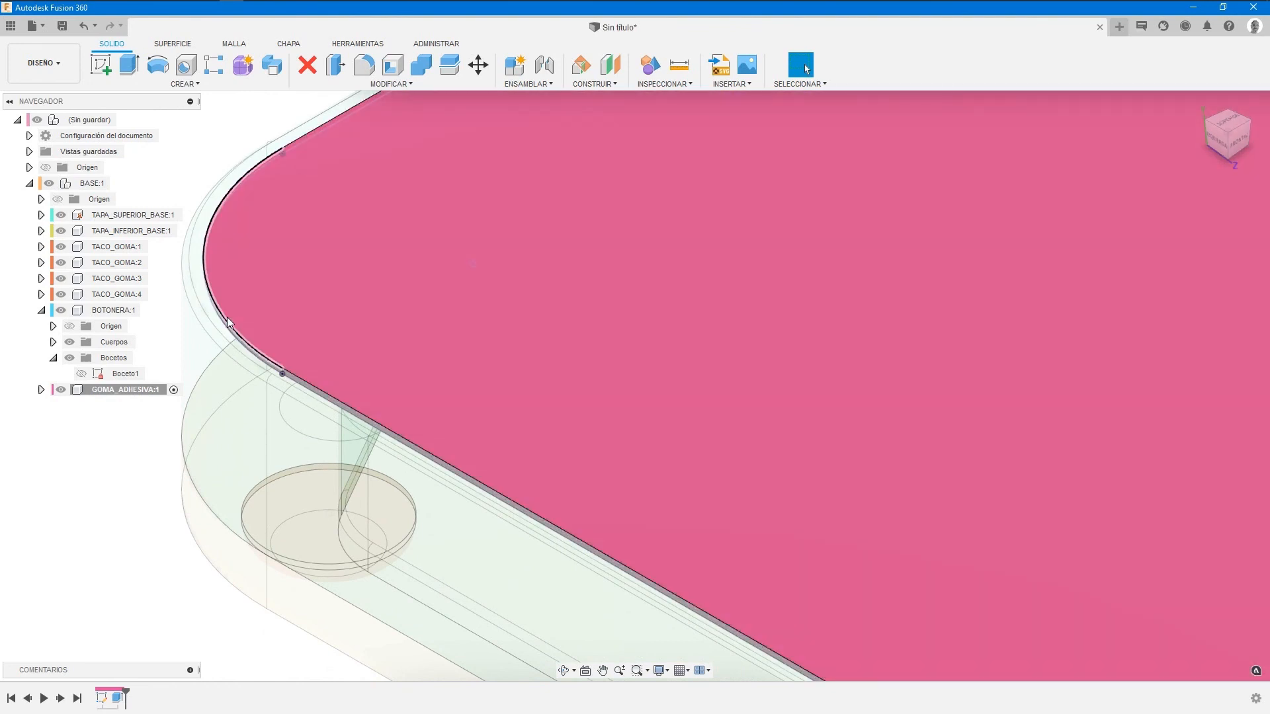
{"action": "left_click", "coordinate": [228, 316]}
{"action": "right_click", "coordinate": [210, 152]}
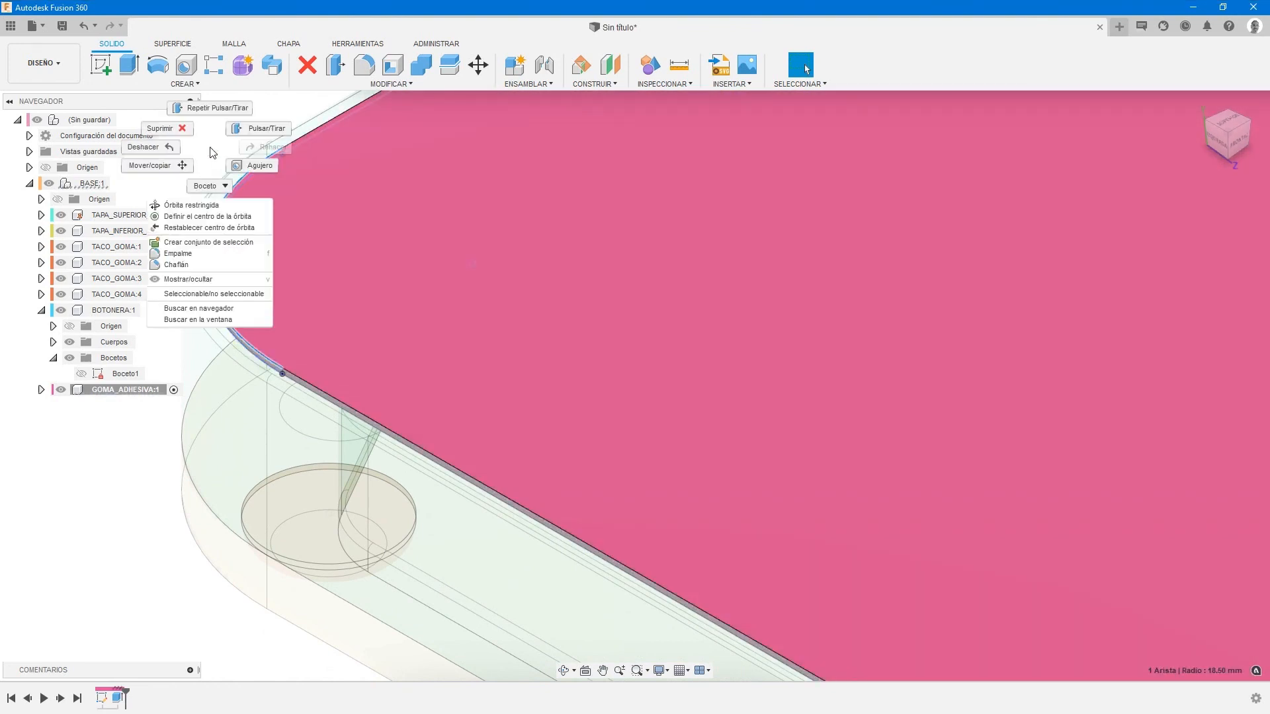
{"action": "left_click", "coordinate": [275, 134]}
{"action": "middle_click_drag", "start_coordinate": [454, 256], "coordinate": [721, 317]}
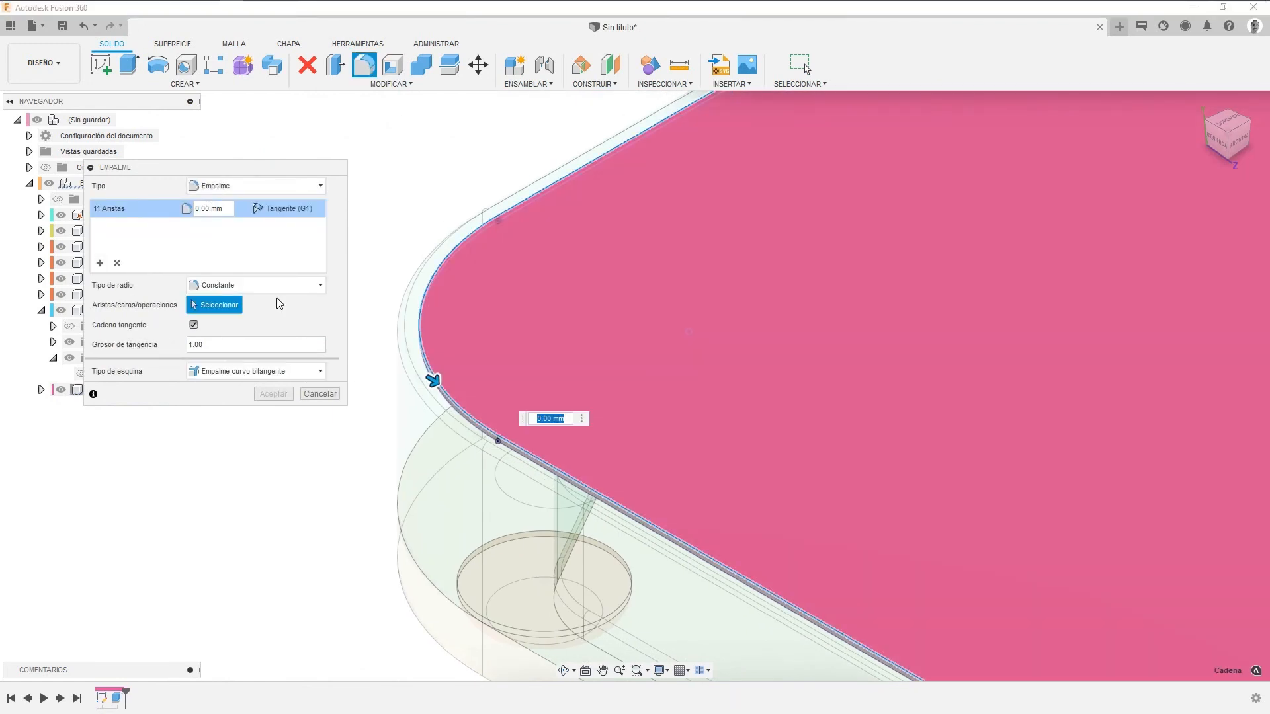
{"action": "scroll", "coordinate": [652, 390], "scroll_direction": "down", "scroll_amount": 4}
{"action": "scroll", "coordinate": [723, 349], "scroll_direction": "down", "scroll_amount": 5}
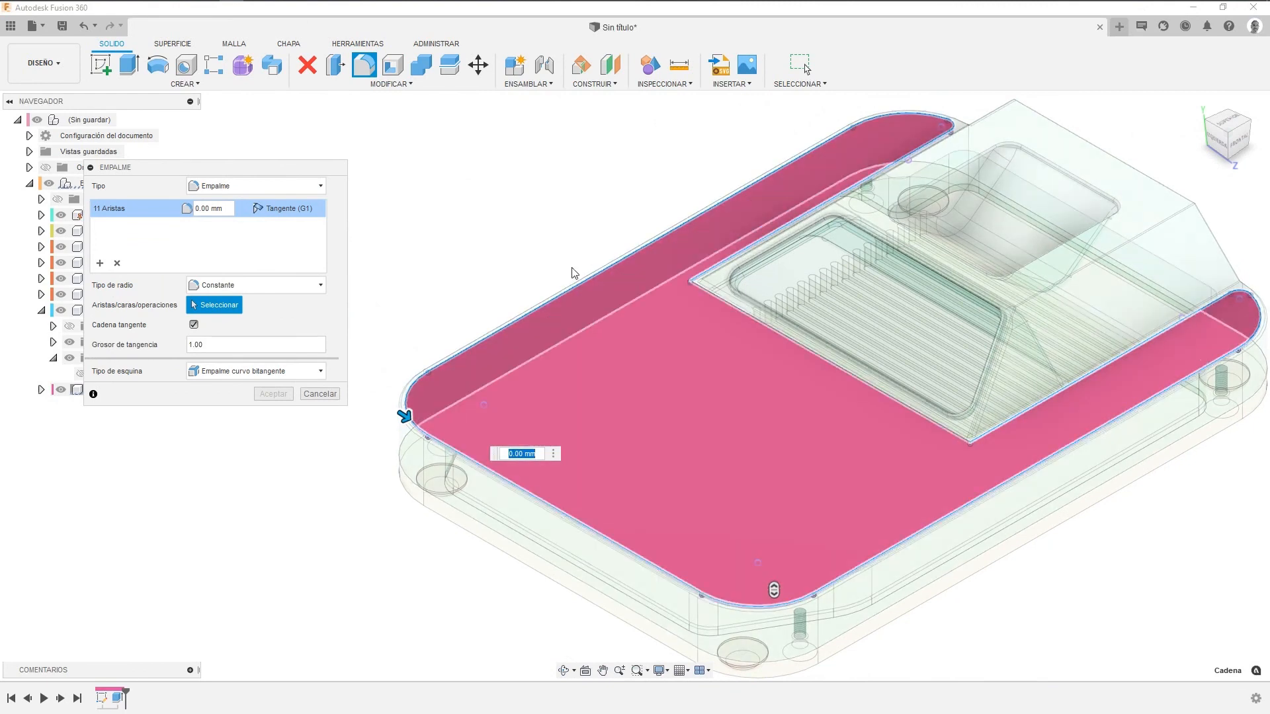
{"action": "left_click", "coordinate": [225, 210]}
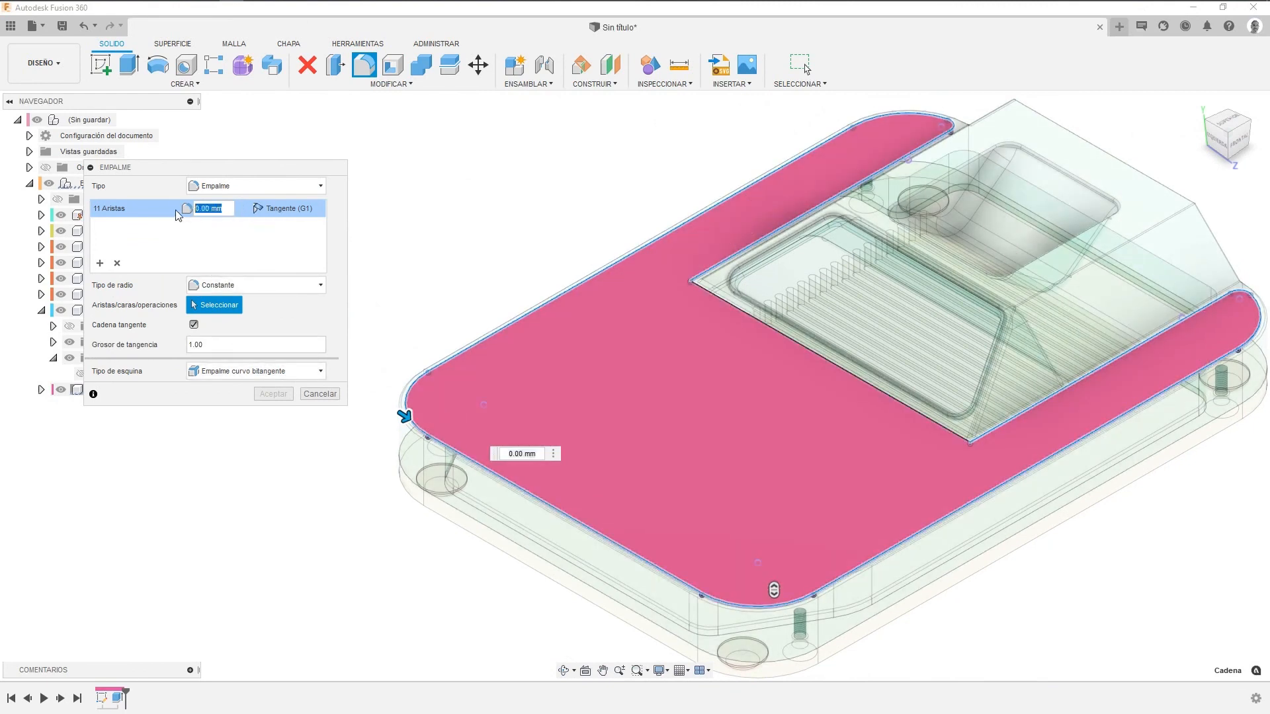
{"action": "type", "text": ".5"}
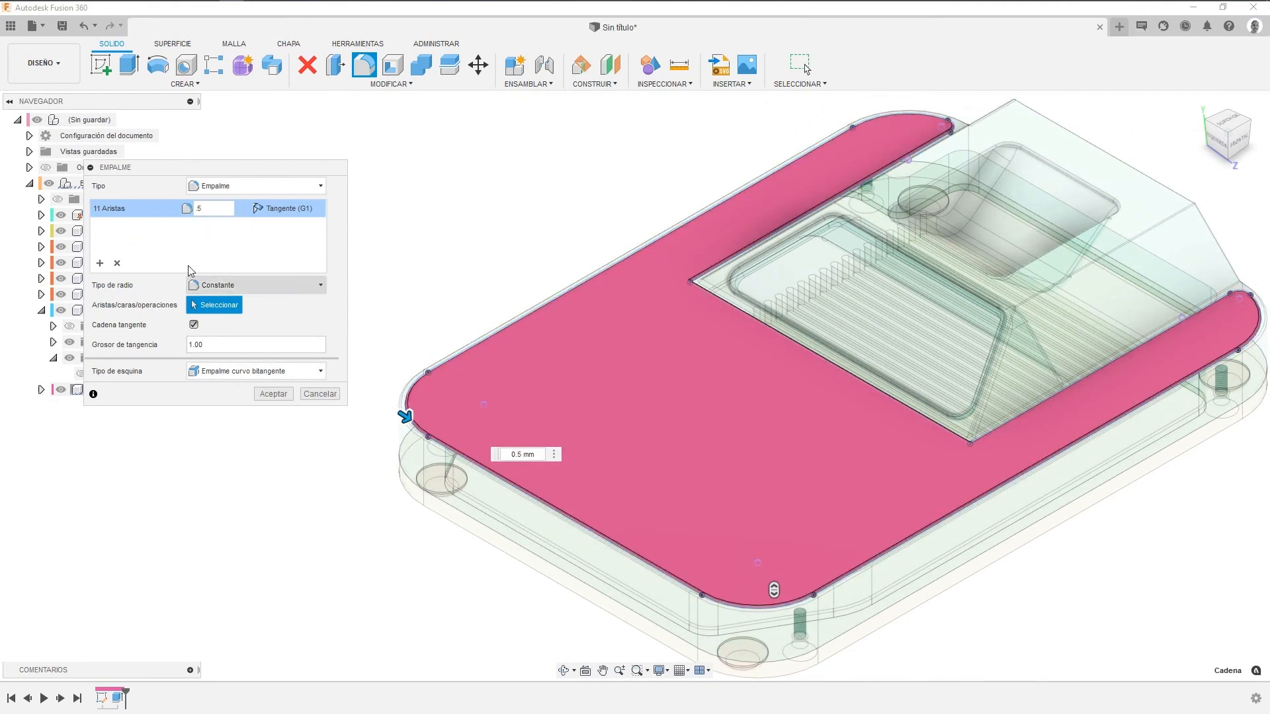
{"action": "left_click", "coordinate": [272, 394]}
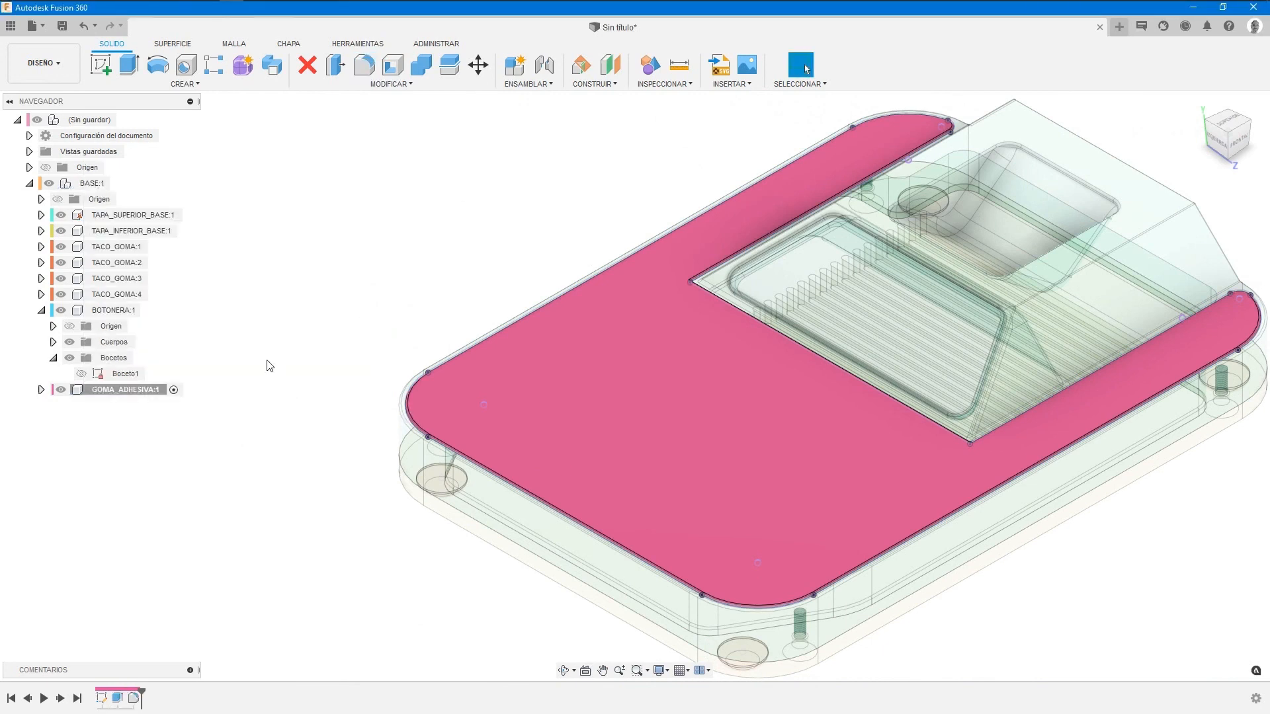
Activate the BASE component and examine the assembled enclosure with its adhesive rubber from another corner.
{"action": "left_click", "coordinate": [93, 184]}
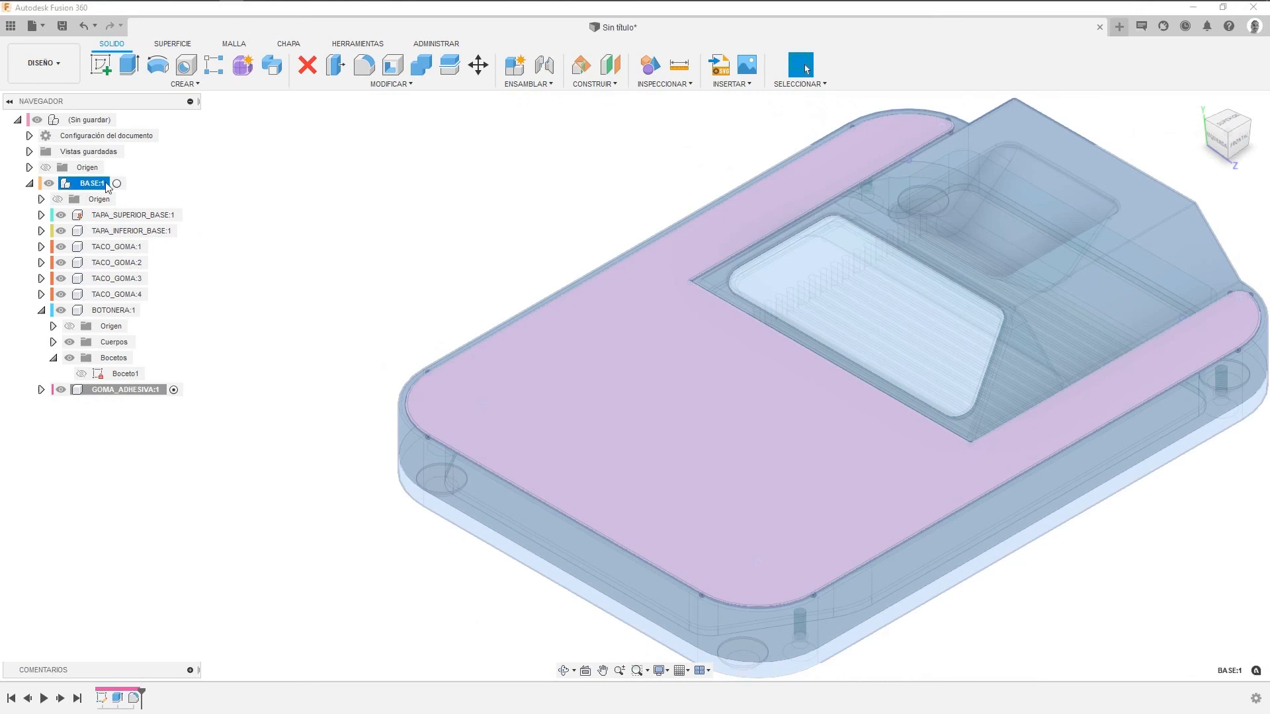
{"action": "left_click", "coordinate": [116, 184]}
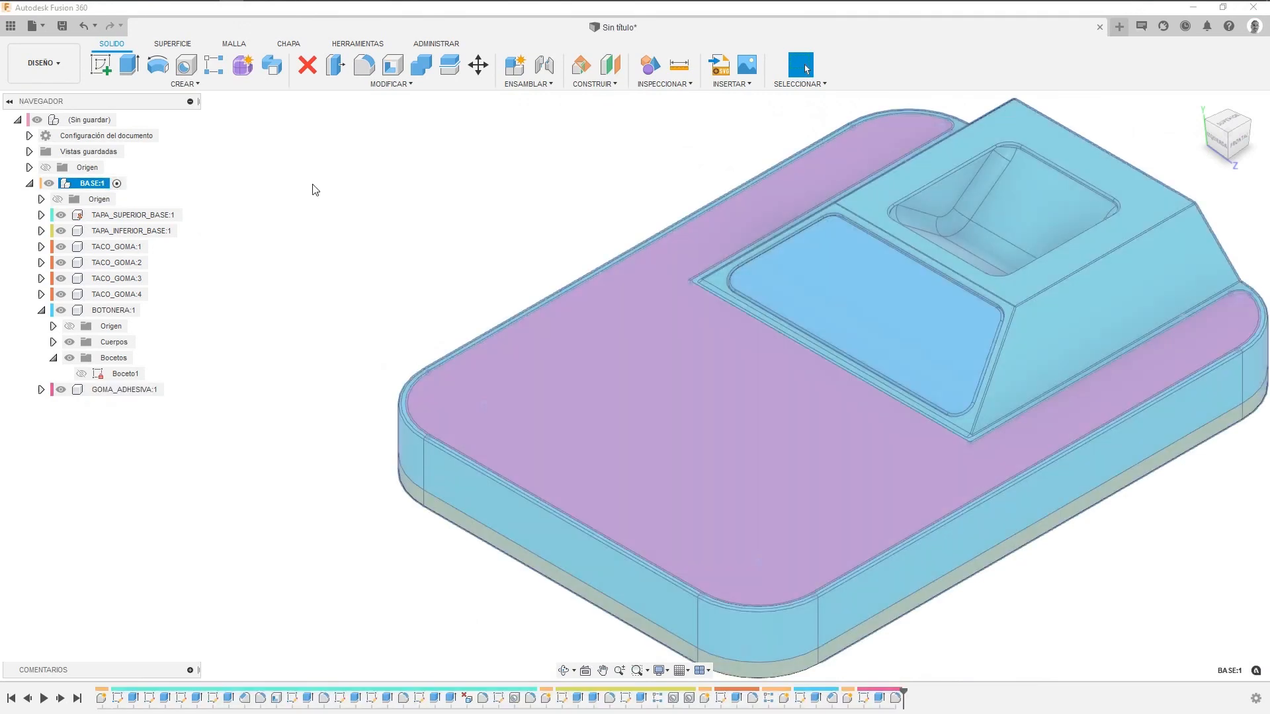
{"action": "left_click", "coordinate": [1250, 125]}
{"action": "middle_click_drag", "start_coordinate": [873, 245], "coordinate": [904, 160]}
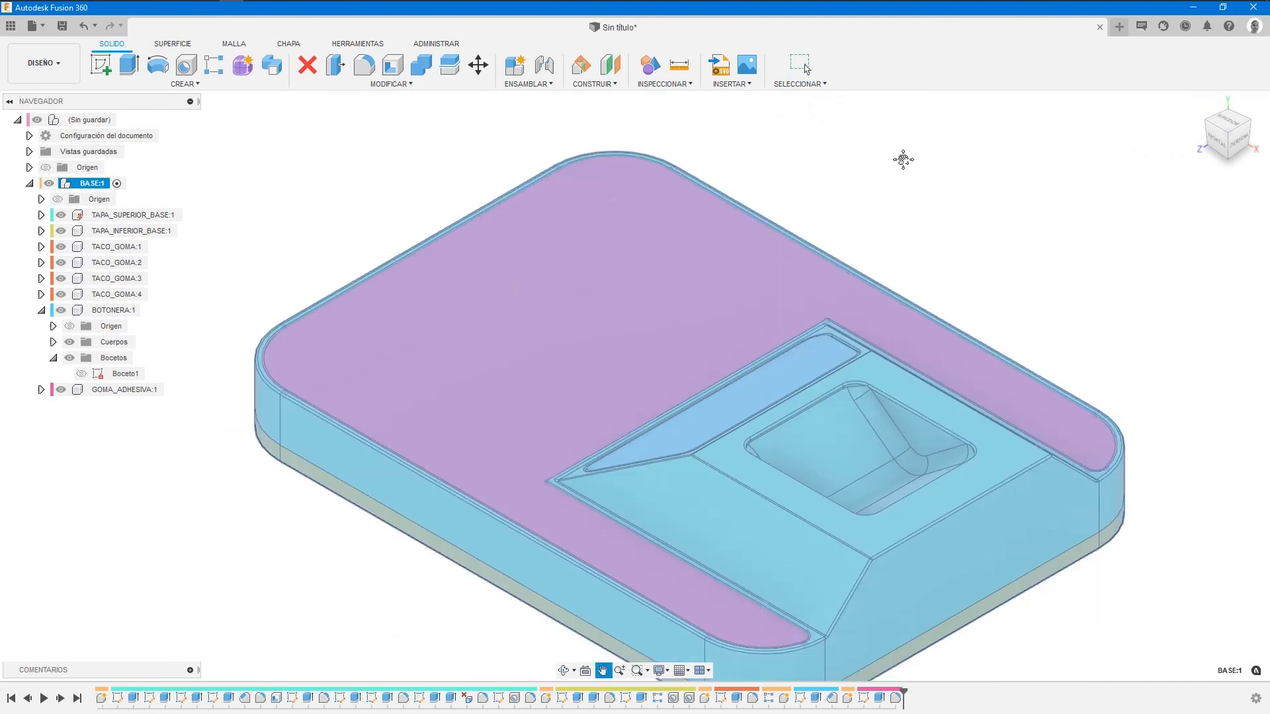
{"action": "key", "text": "shift+n"}
{"action": "middle_click_drag", "start_coordinate": [342, 601], "coordinate": [403, 531]}
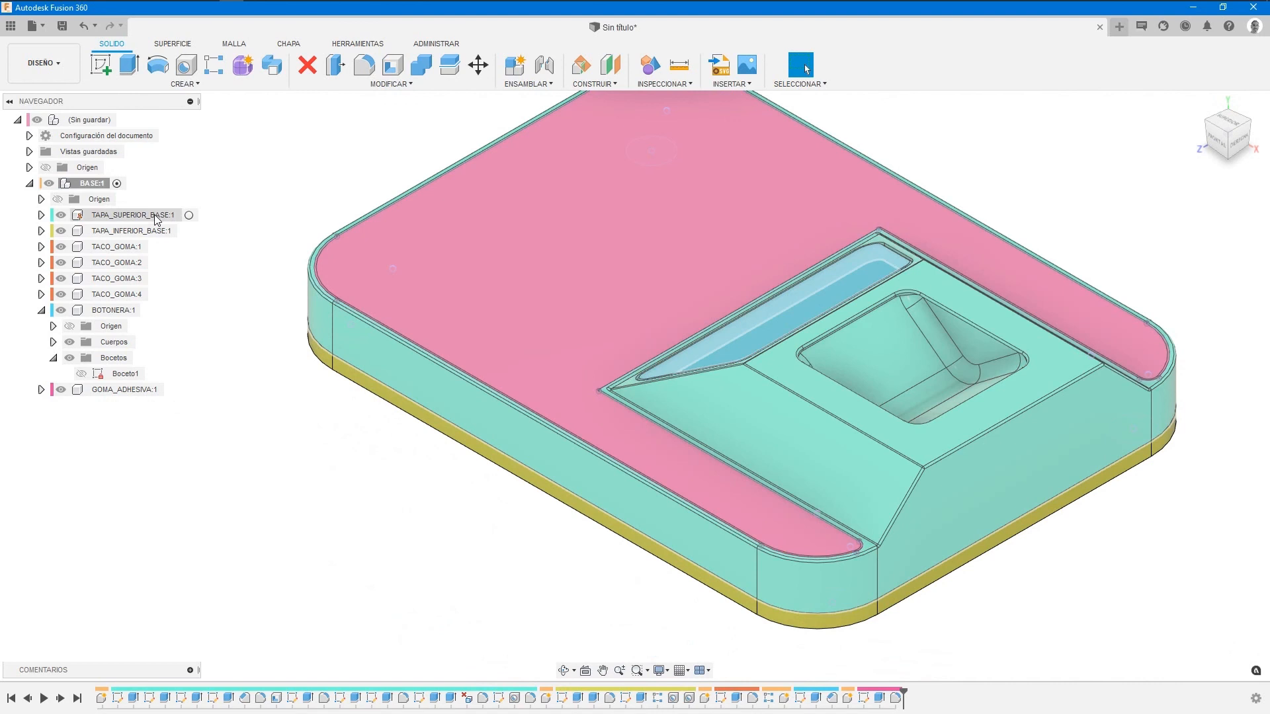
Activate the TAPA_SUPERIOR_BASE component for editing.
{"action": "left_click", "coordinate": [173, 216]}
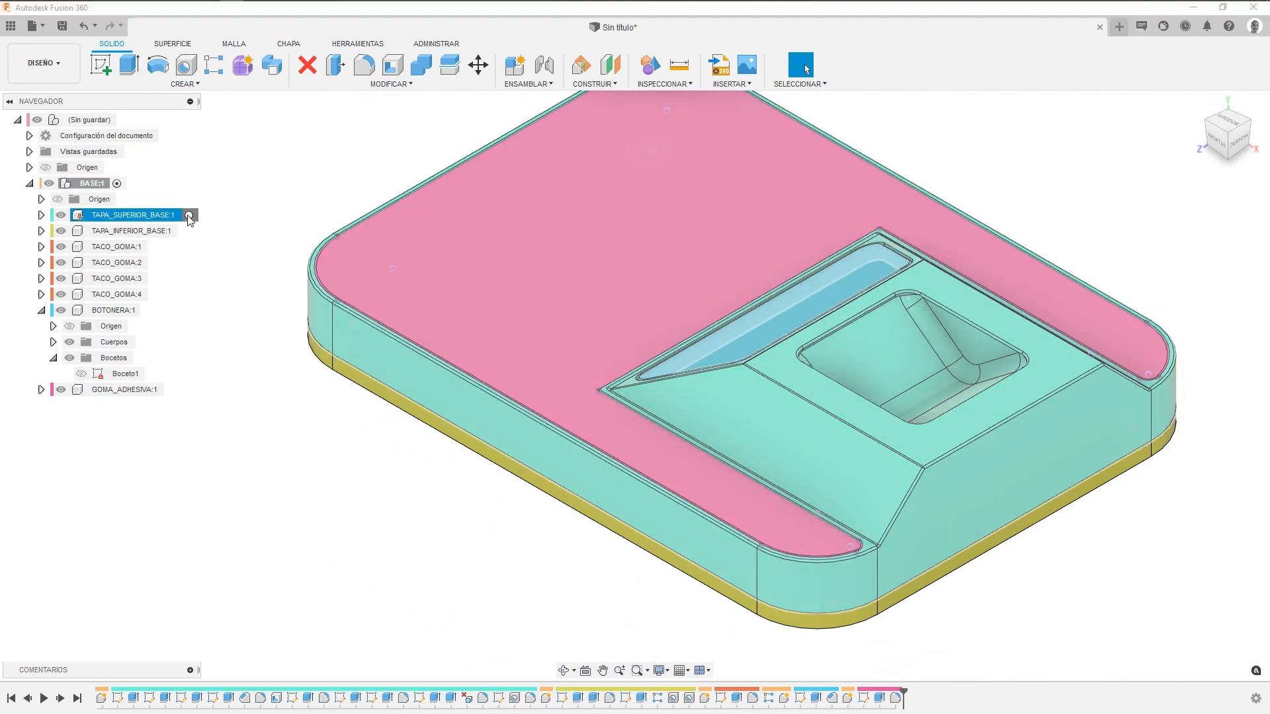
{"action": "left_click", "coordinate": [189, 215]}
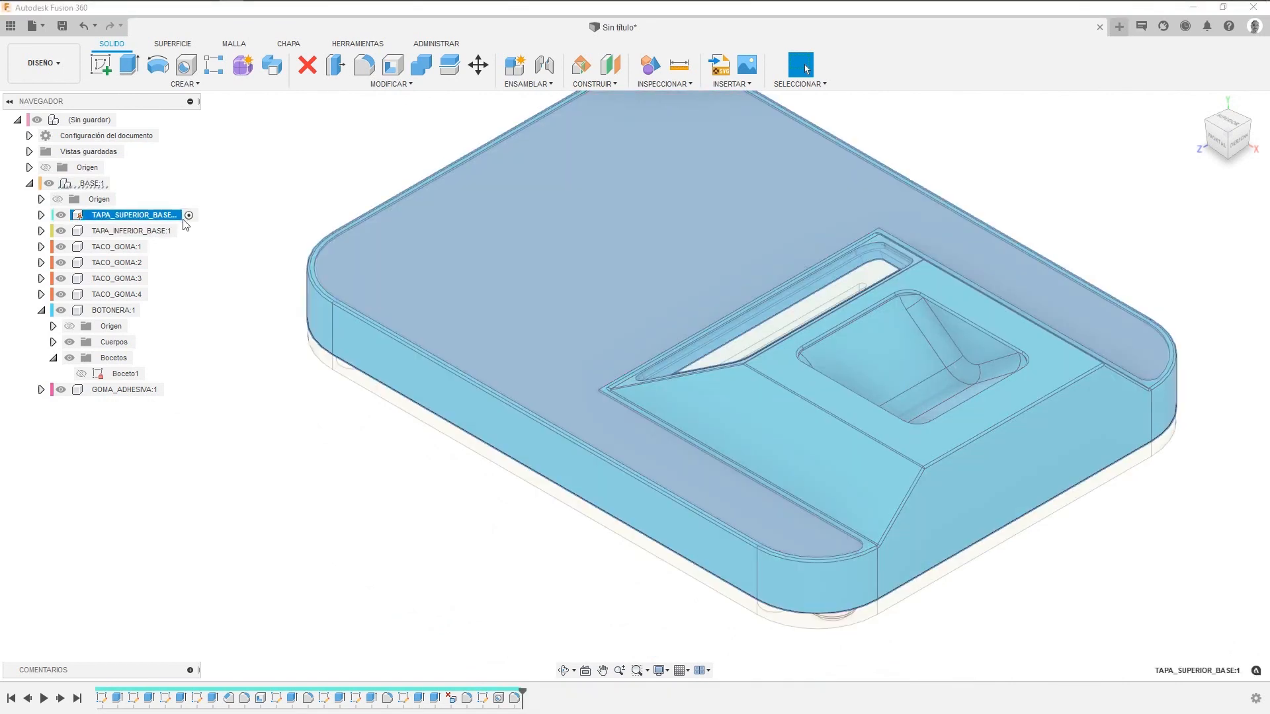
{"action": "left_click", "coordinate": [559, 606]}
{"action": "scroll", "coordinate": [1143, 454], "scroll_direction": "up", "scroll_amount": 3}
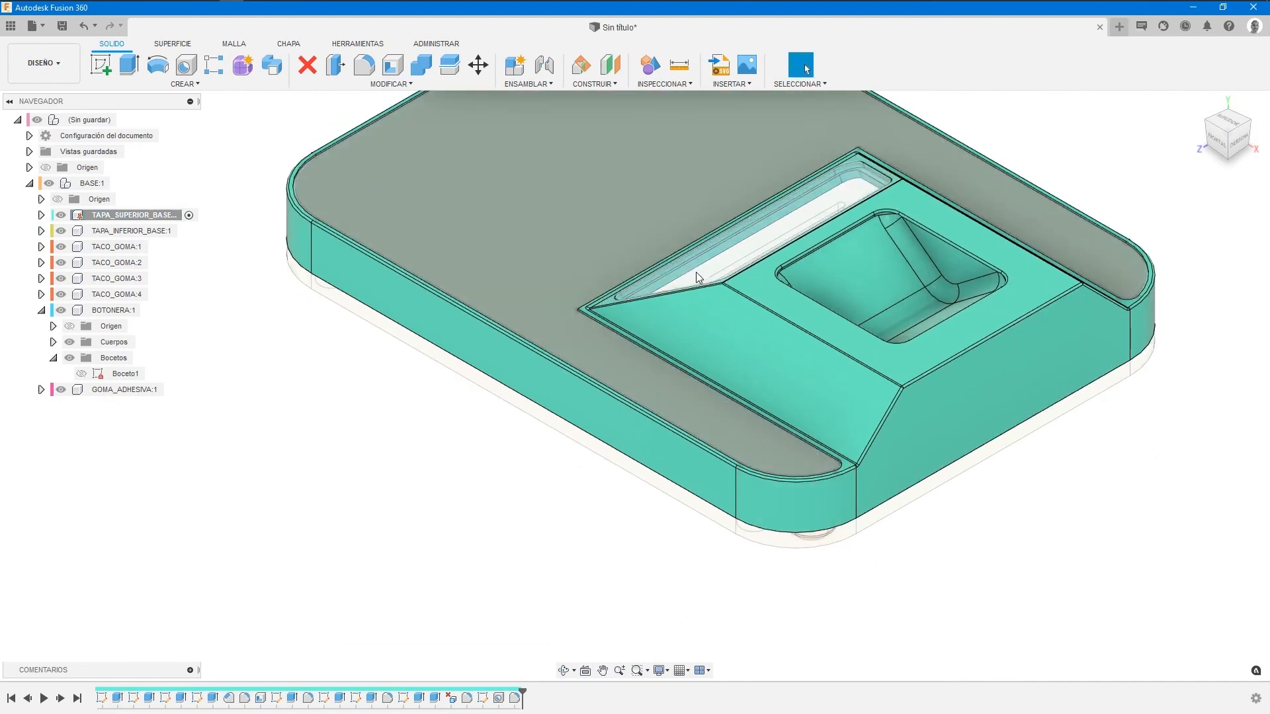
{"action": "middle_click_drag", "start_coordinate": [473, 536], "coordinate": [470, 576]}
Create a sketch on the upper cover's long front side face, viewed straight on.
{"action": "left_click", "coordinate": [602, 471]}
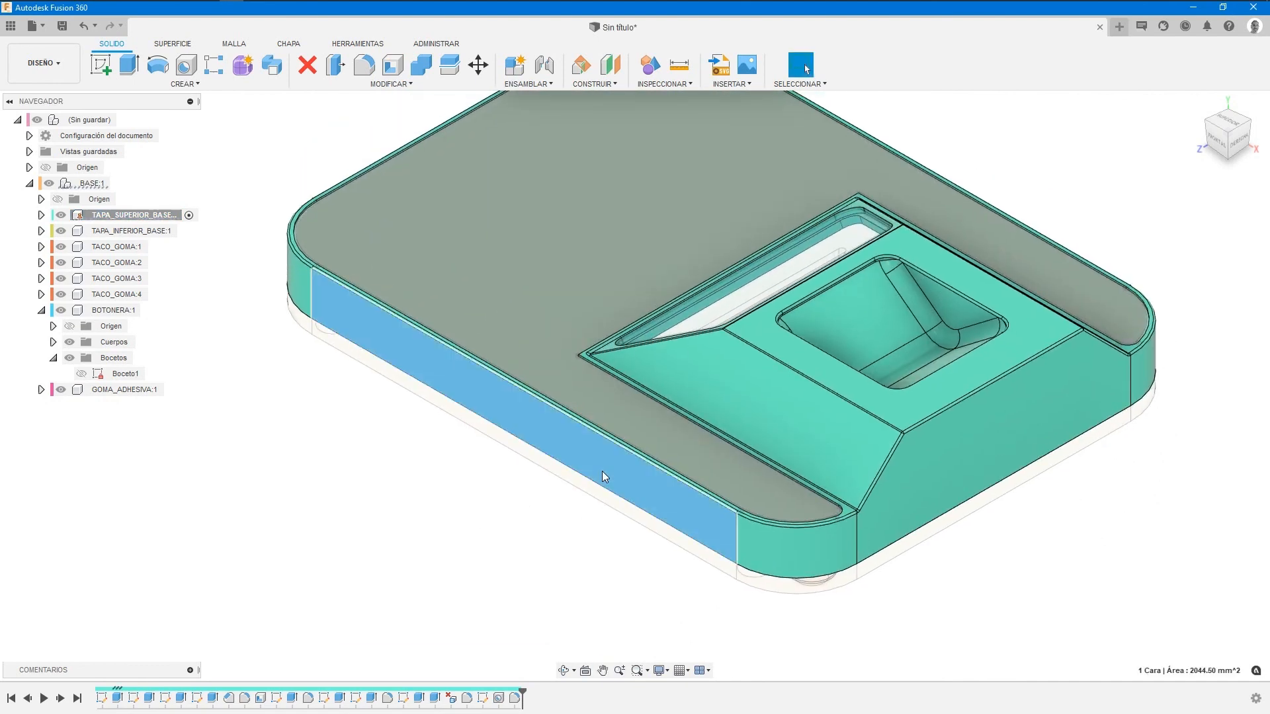
{"action": "right_click", "coordinate": [369, 483]}
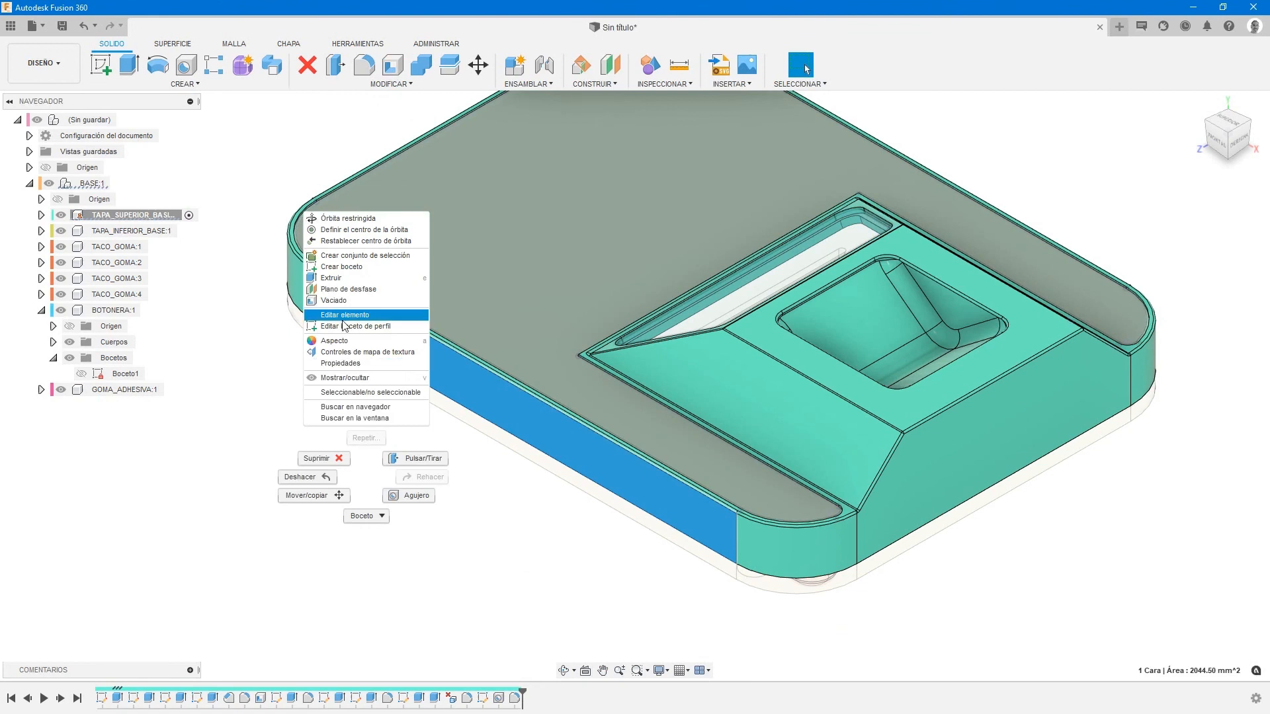
{"action": "left_click", "coordinate": [339, 267]}
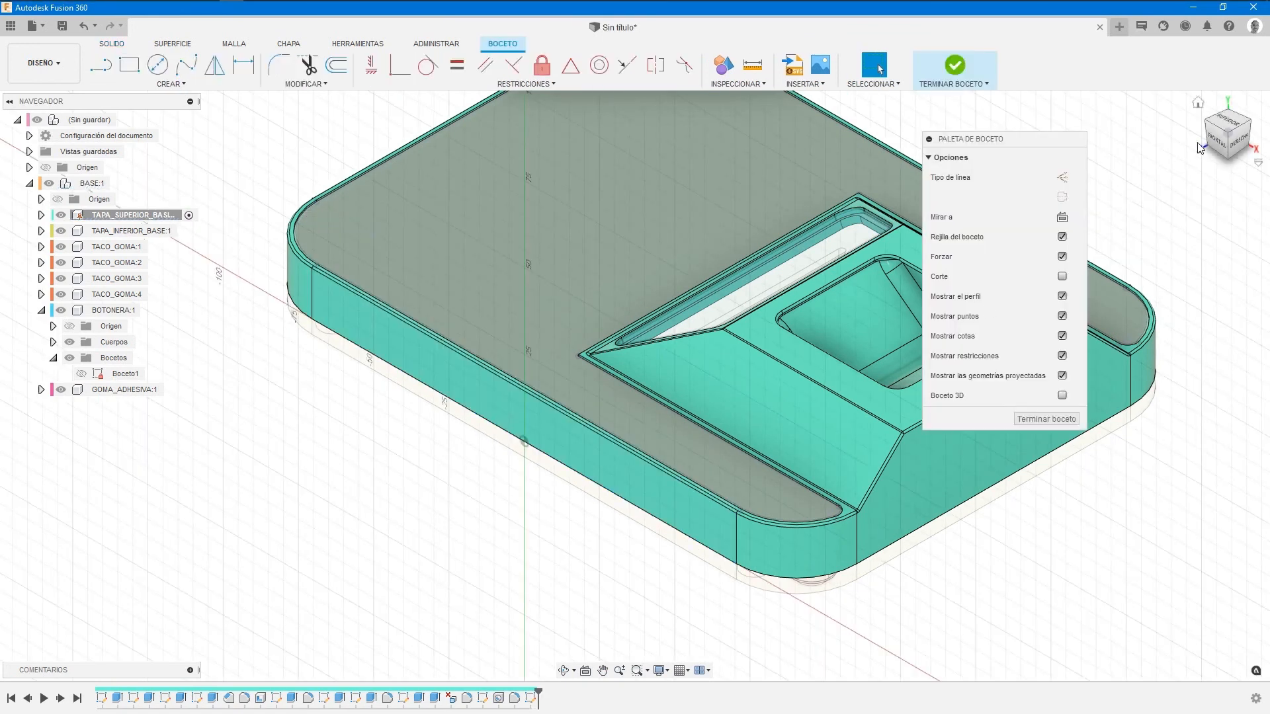
{"action": "left_click", "coordinate": [1213, 147]}
{"action": "middle_click_drag", "start_coordinate": [785, 321], "coordinate": [321, 516]}
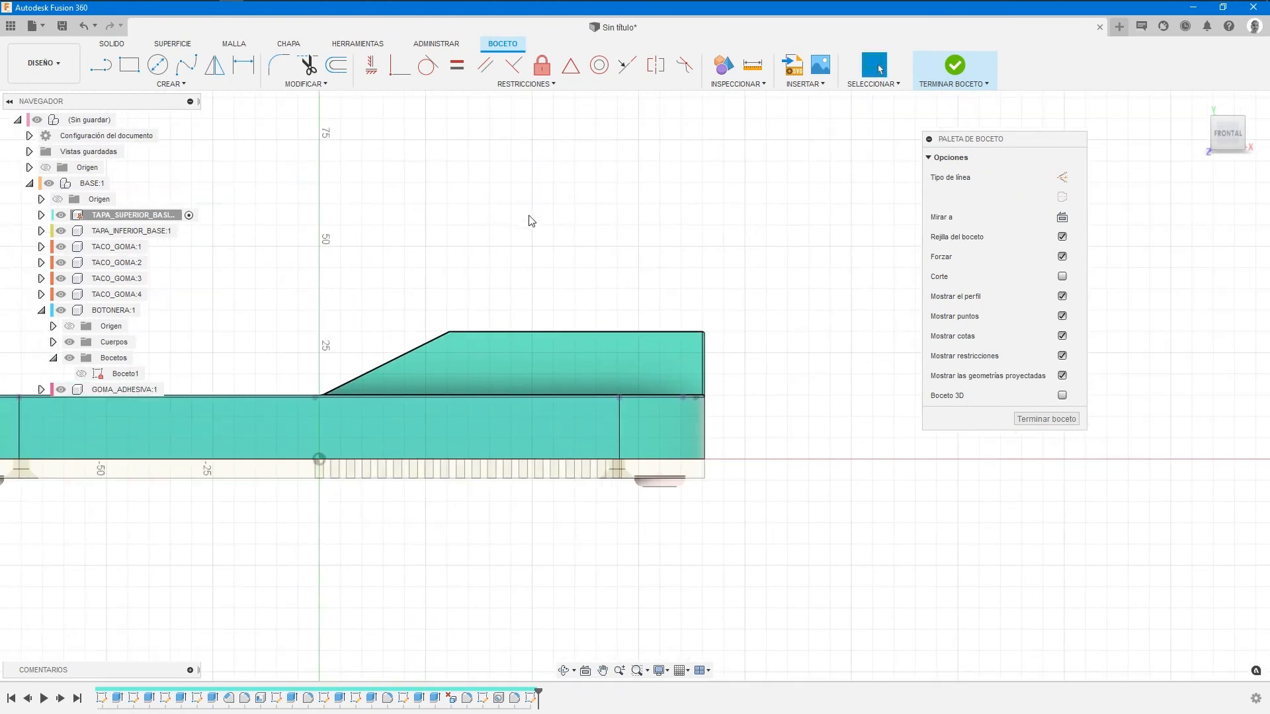
Sketch a horizontal center-to-center slot on the side face, below the raised block.
{"action": "left_click", "coordinate": [170, 84]}
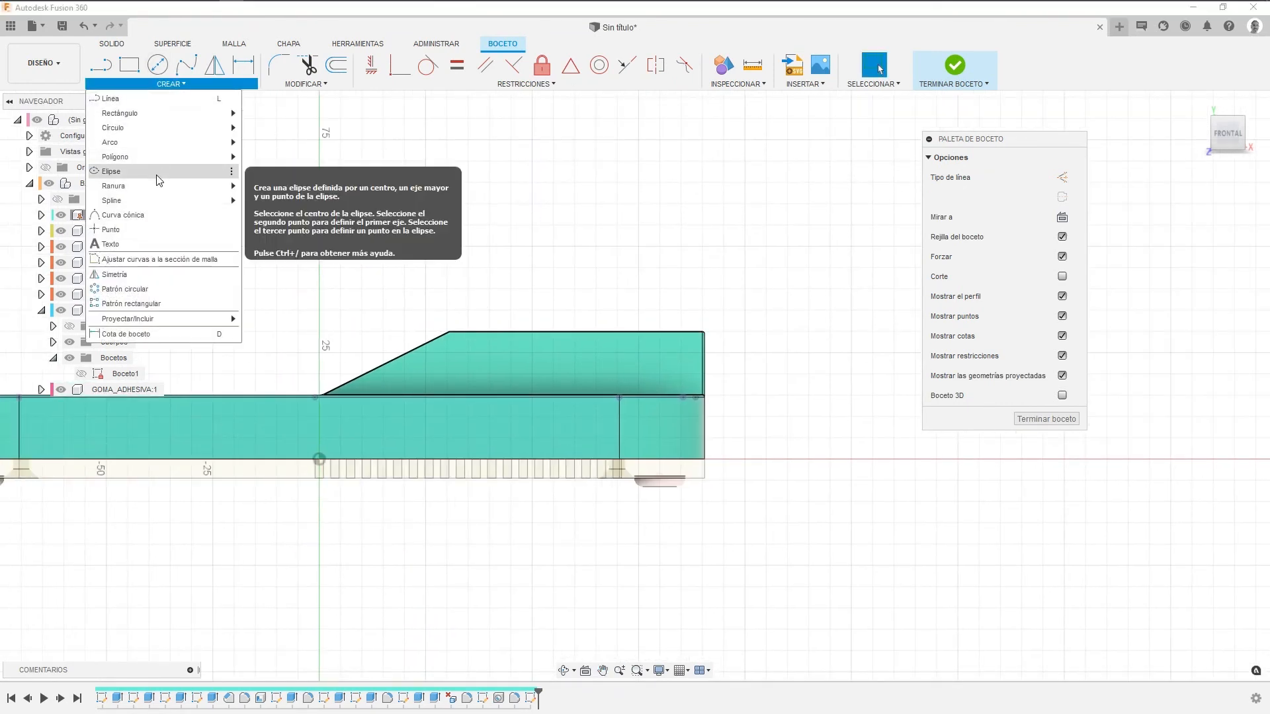
{"action": "mouse_move", "coordinate": [159, 187]}
{"action": "left_click", "coordinate": [278, 197]}
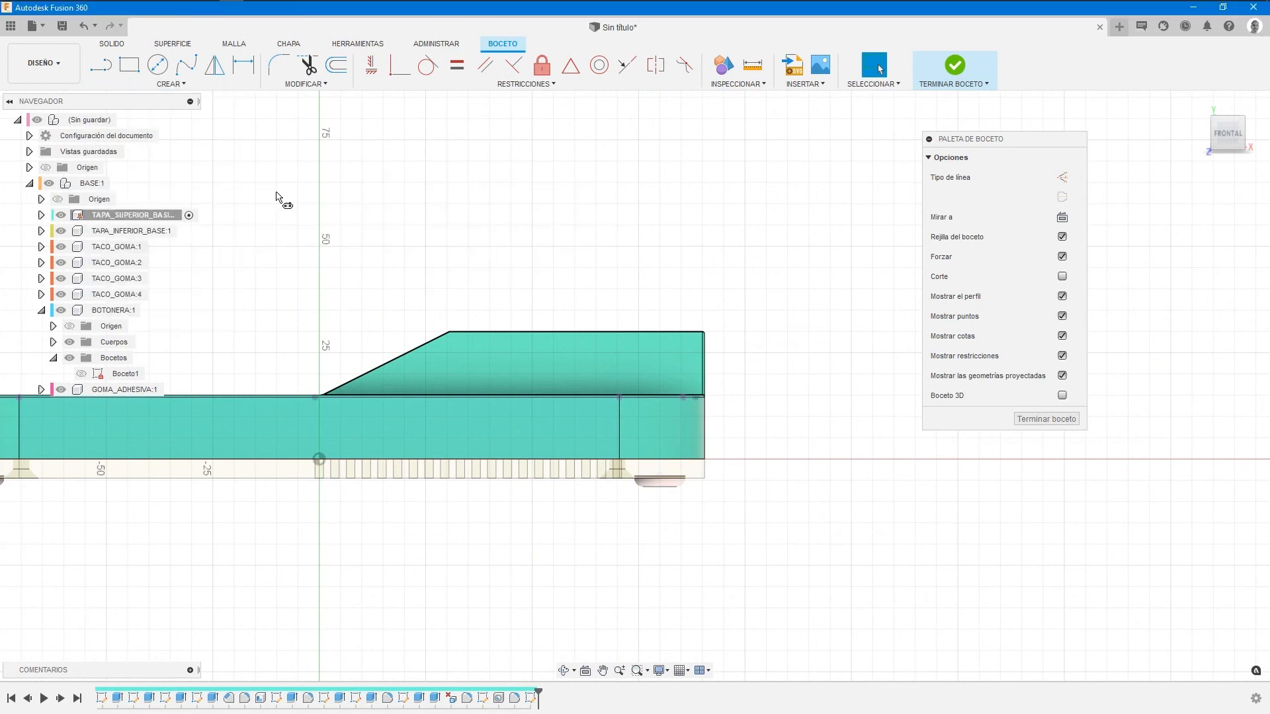
{"action": "scroll", "coordinate": [528, 437], "scroll_direction": "up", "scroll_amount": 5}
{"action": "middle_click_drag", "start_coordinate": [513, 647], "coordinate": [637, 634]}
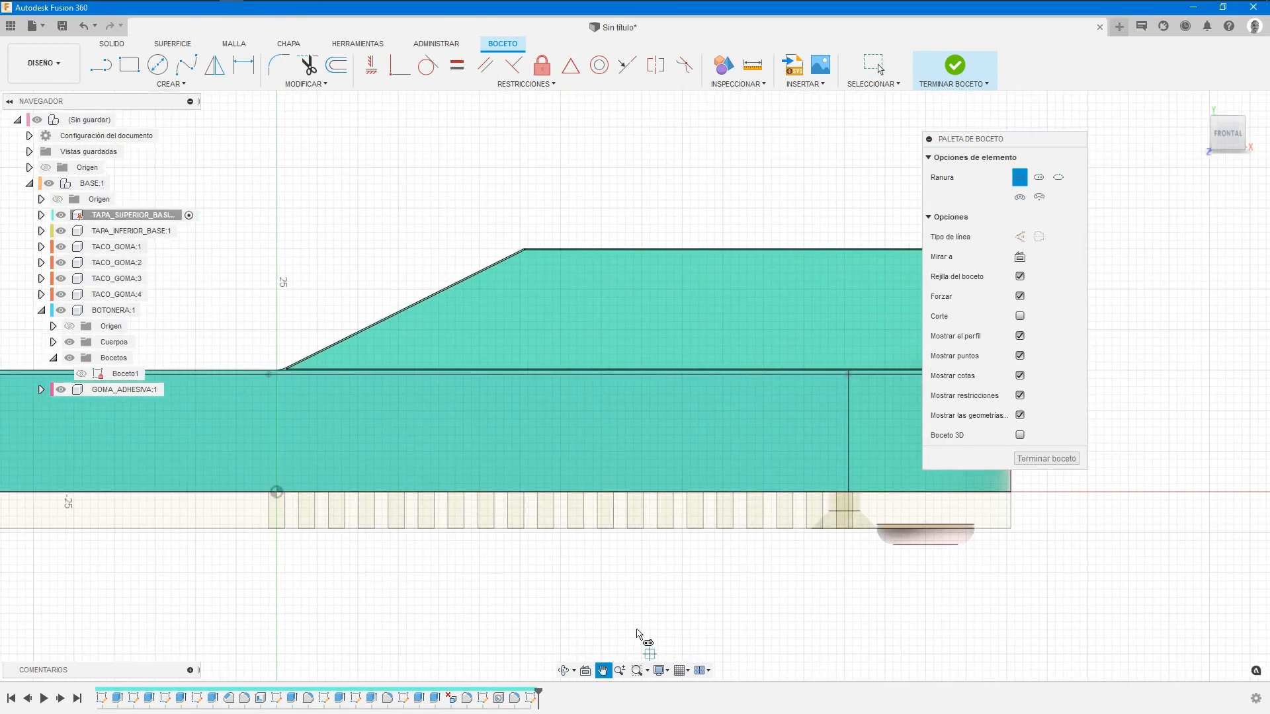
{"action": "left_click", "coordinate": [544, 435]}
{"action": "left_click", "coordinate": [666, 435]}
{"action": "left_click", "coordinate": [658, 412]}
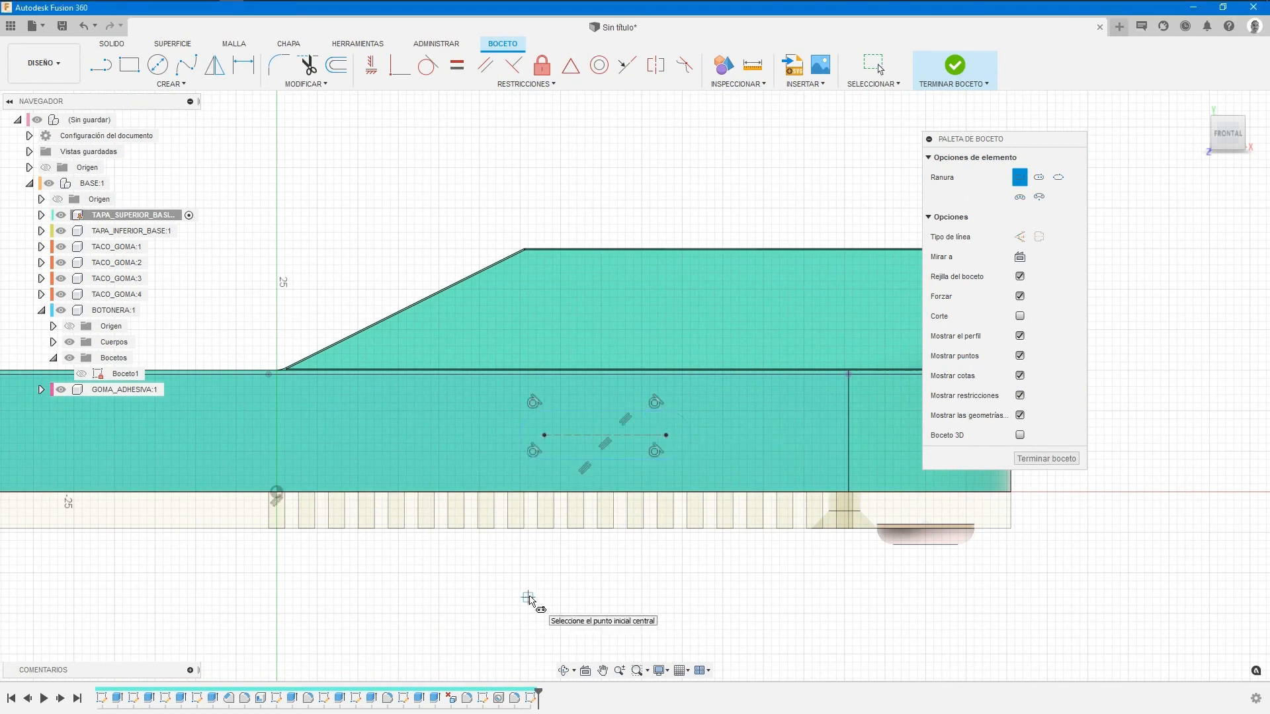
{"action": "key", "text": "Escape"}
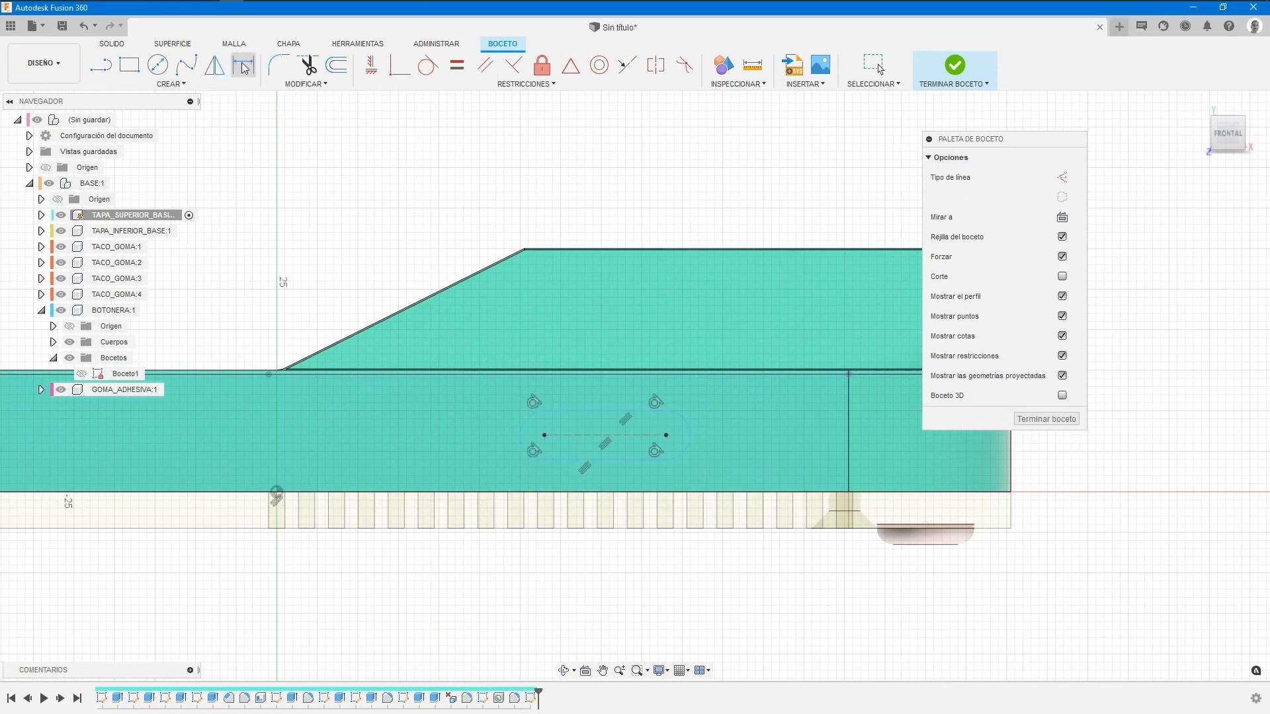
Dimension the slot with a 1.28 mm end radius and 5.78 mm between its arc centers.
{"action": "middle_click_drag", "start_coordinate": [549, 324], "coordinate": [432, 264]}
{"action": "key", "text": "d"}
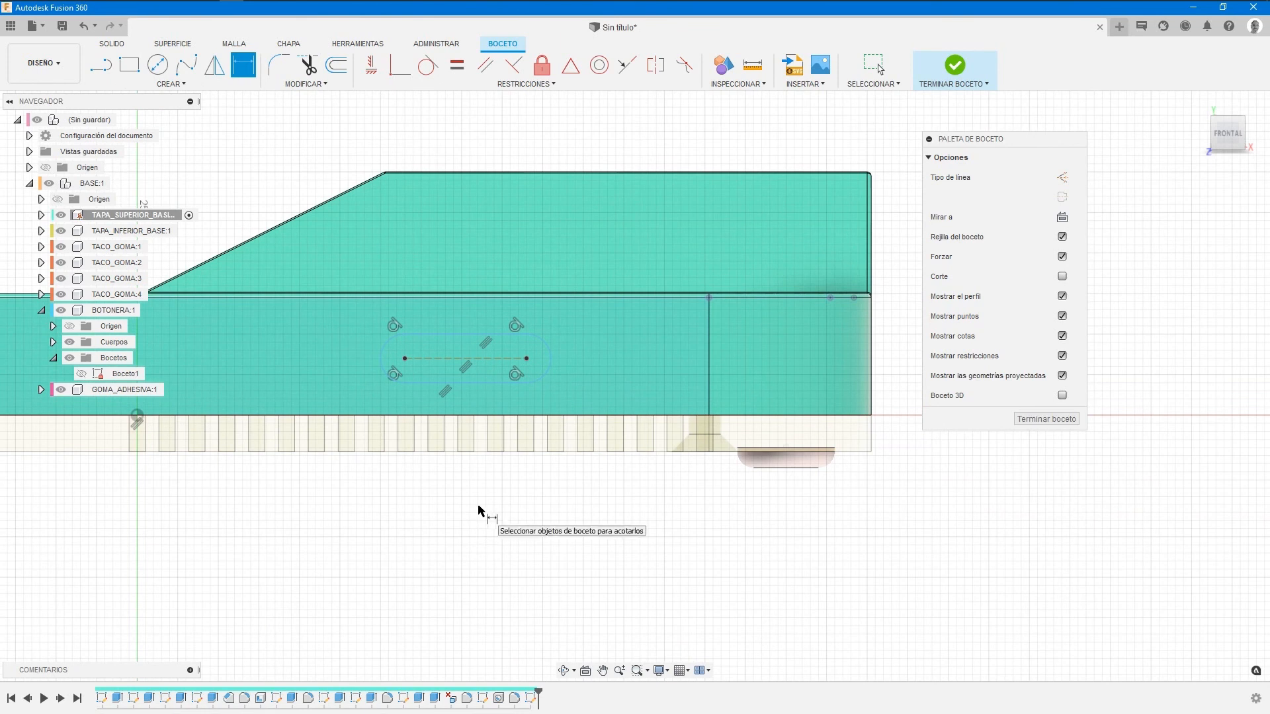
{"action": "left_click", "coordinate": [546, 348]}
{"action": "left_click", "coordinate": [601, 249]}
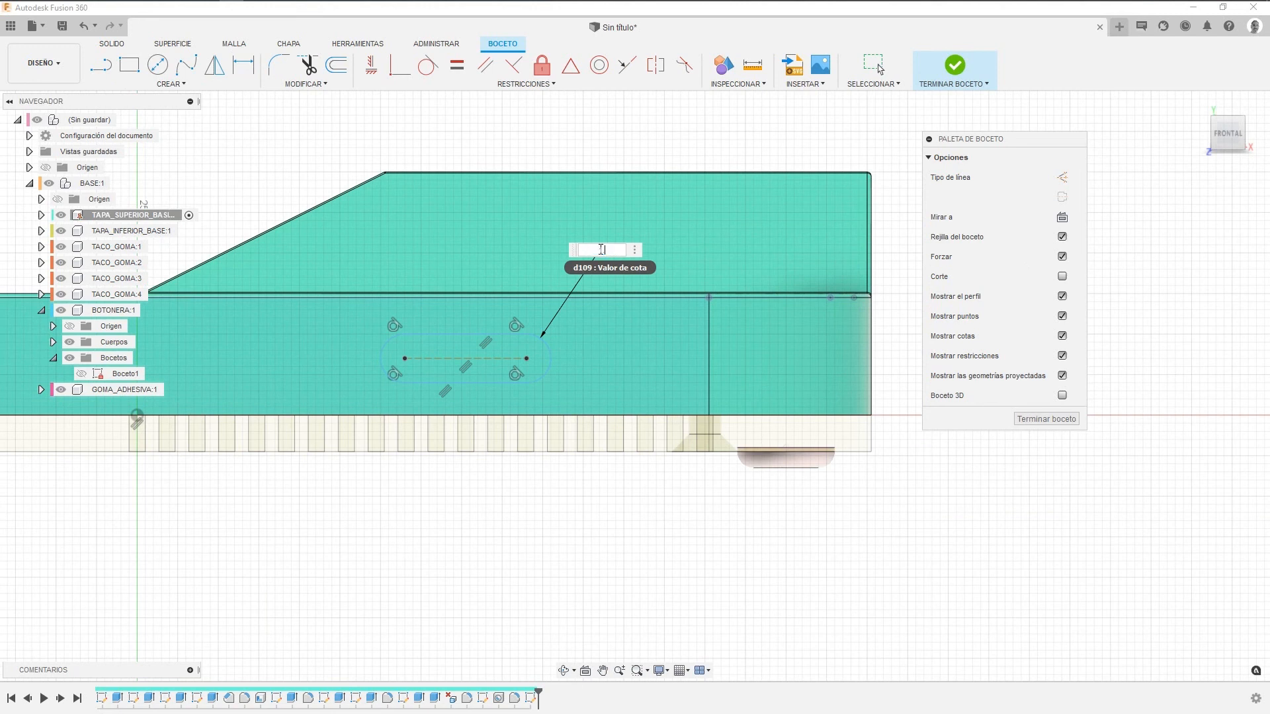
{"action": "key", "text": "Return"}
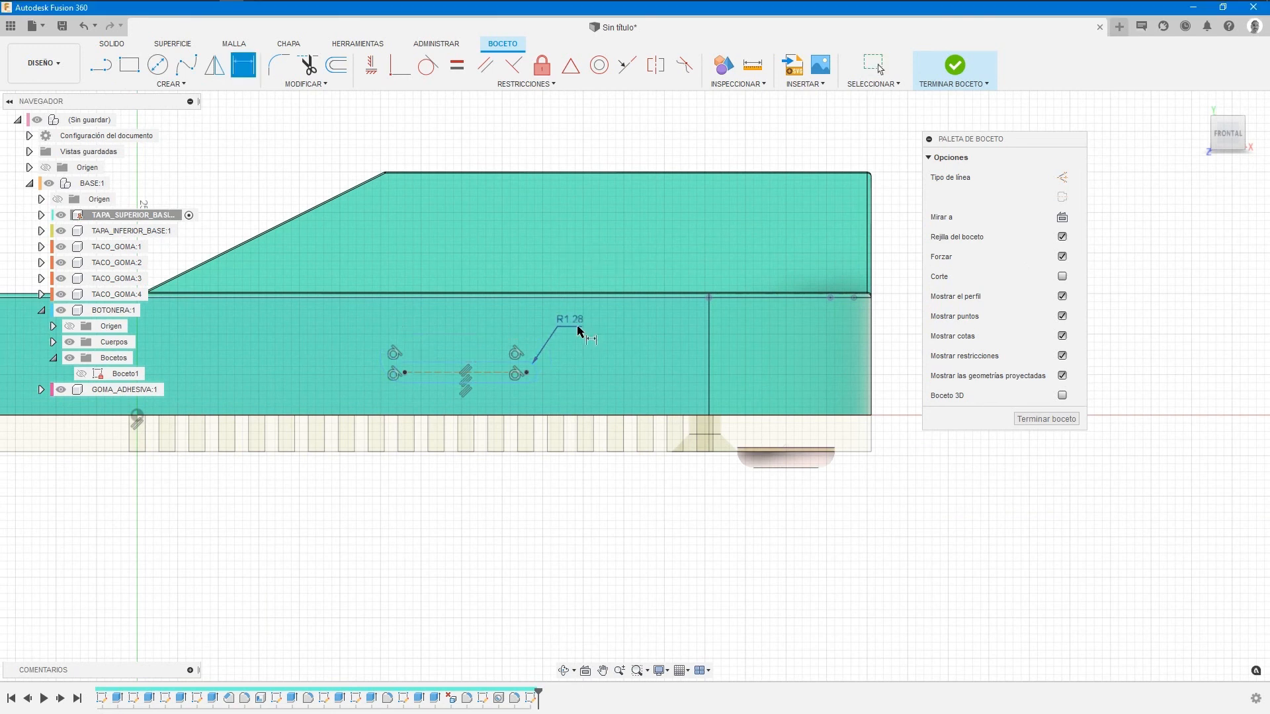
{"action": "left_click", "coordinate": [494, 373]}
{"action": "left_click", "coordinate": [466, 519]}
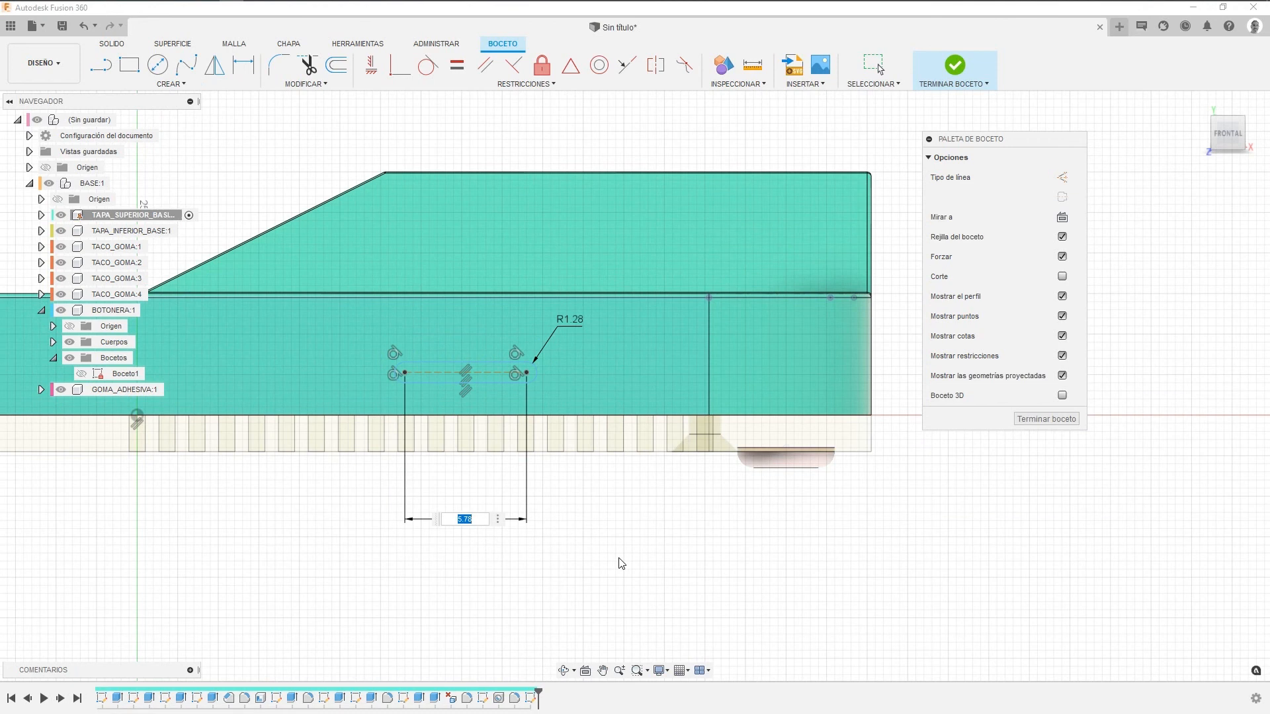
{"action": "key", "text": "Return"}
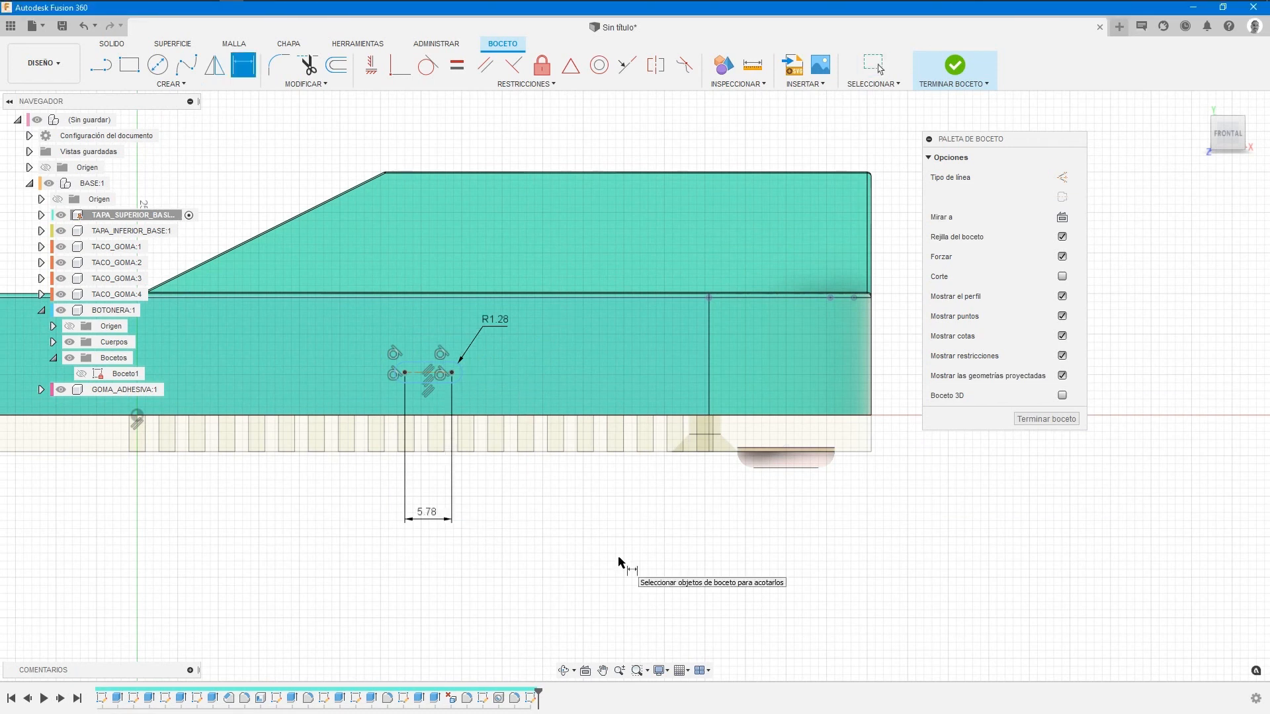
Set the distance from the slot's nearer arc to the cover's end edge to 38.5 mm.
{"action": "left_click", "coordinate": [870, 357]}
{"action": "left_click", "coordinate": [460, 379]}
{"action": "left_click", "coordinate": [638, 513]}
{"action": "type", "text": "3"}
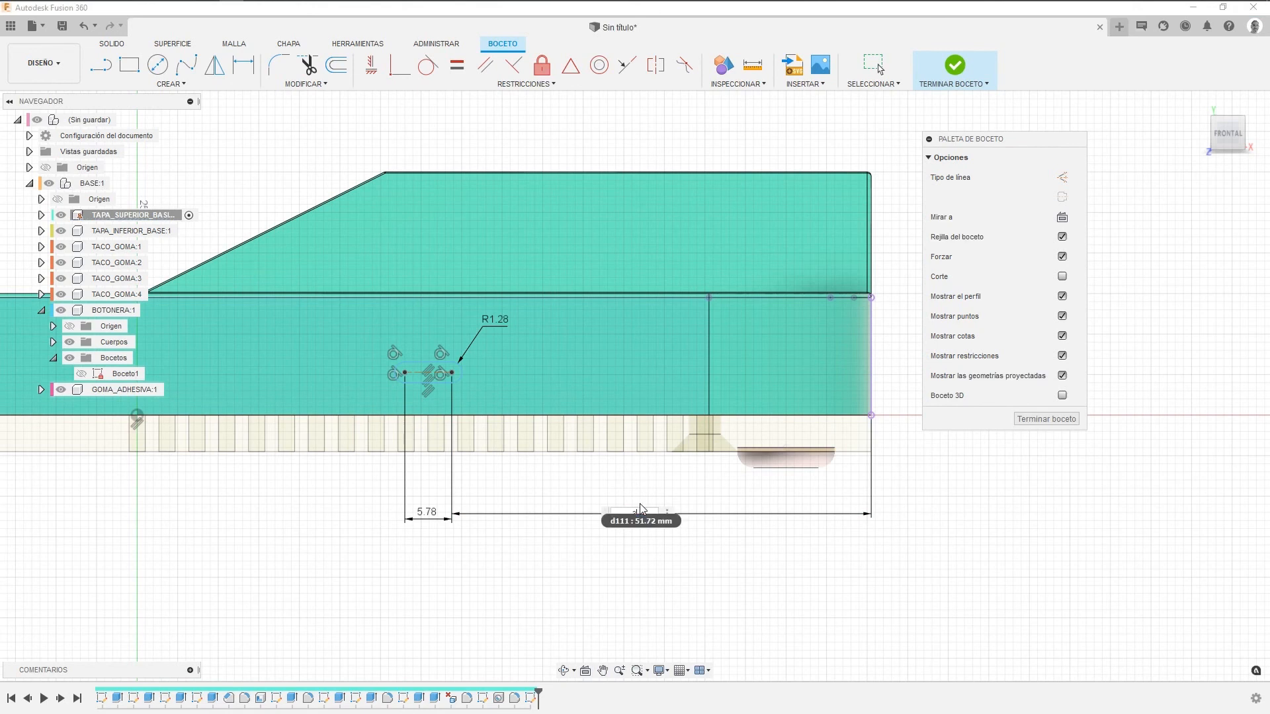
{"action": "type", "text": "8.5"}
{"action": "key", "text": "Return"}
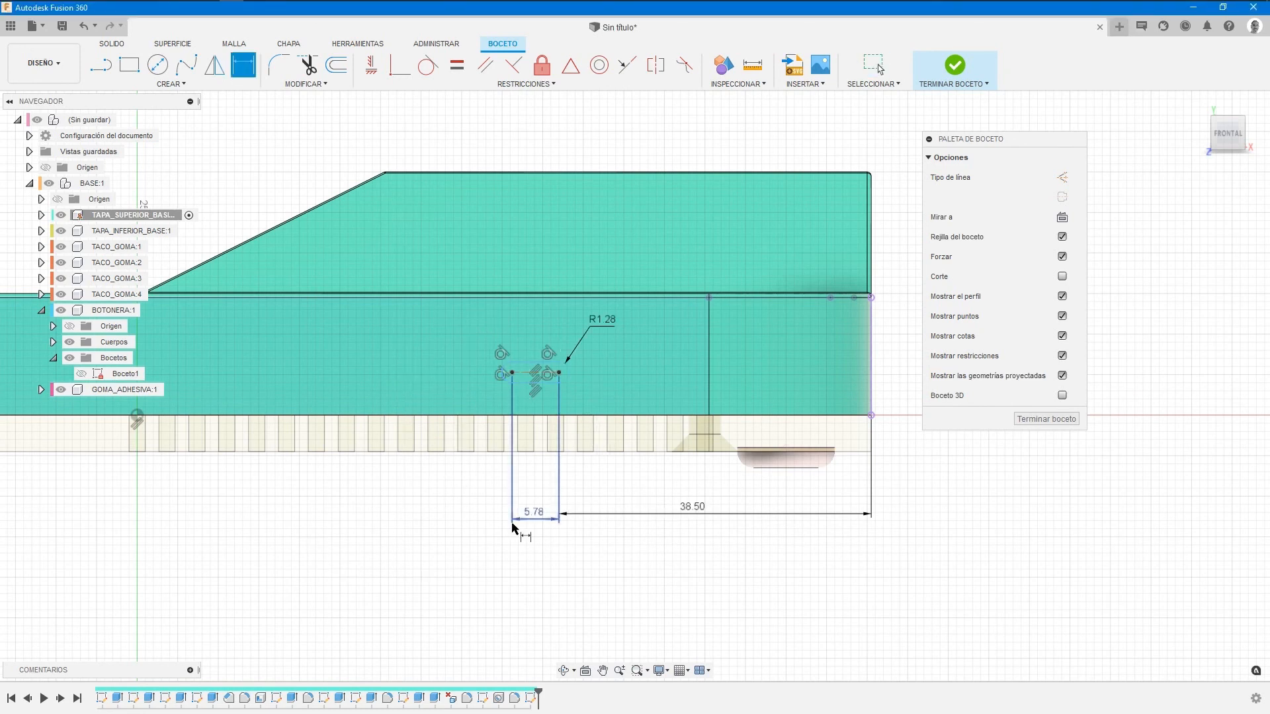
Set the height of the slot's centerline above the cover's bottom edge to 6.25 mm.
{"action": "left_click", "coordinate": [611, 416]}
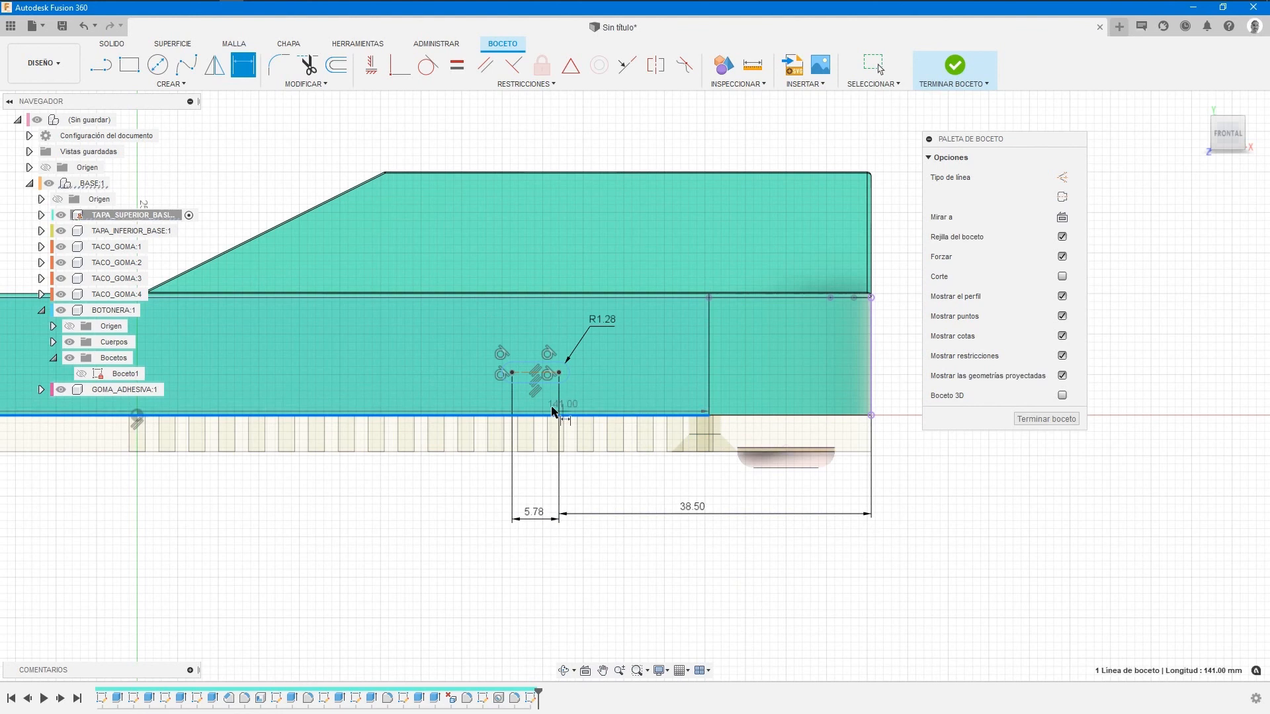
{"action": "left_click", "coordinate": [537, 376]}
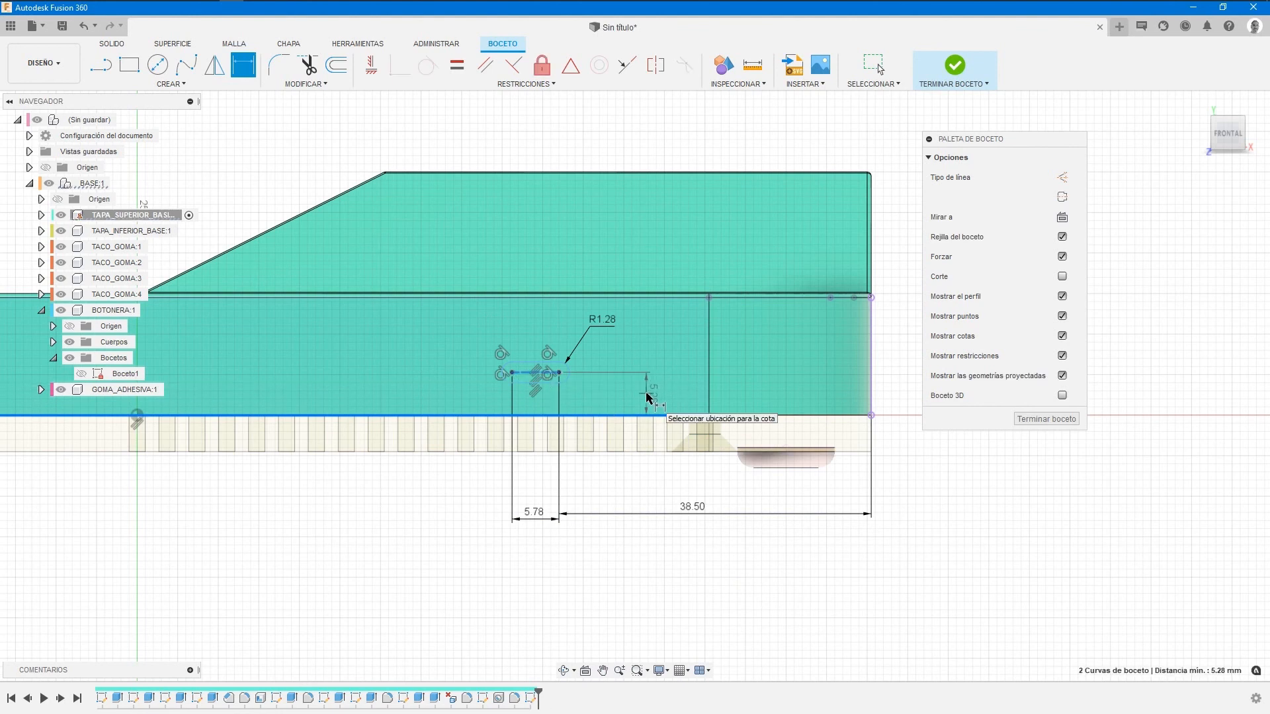
{"action": "left_click", "coordinate": [647, 396]}
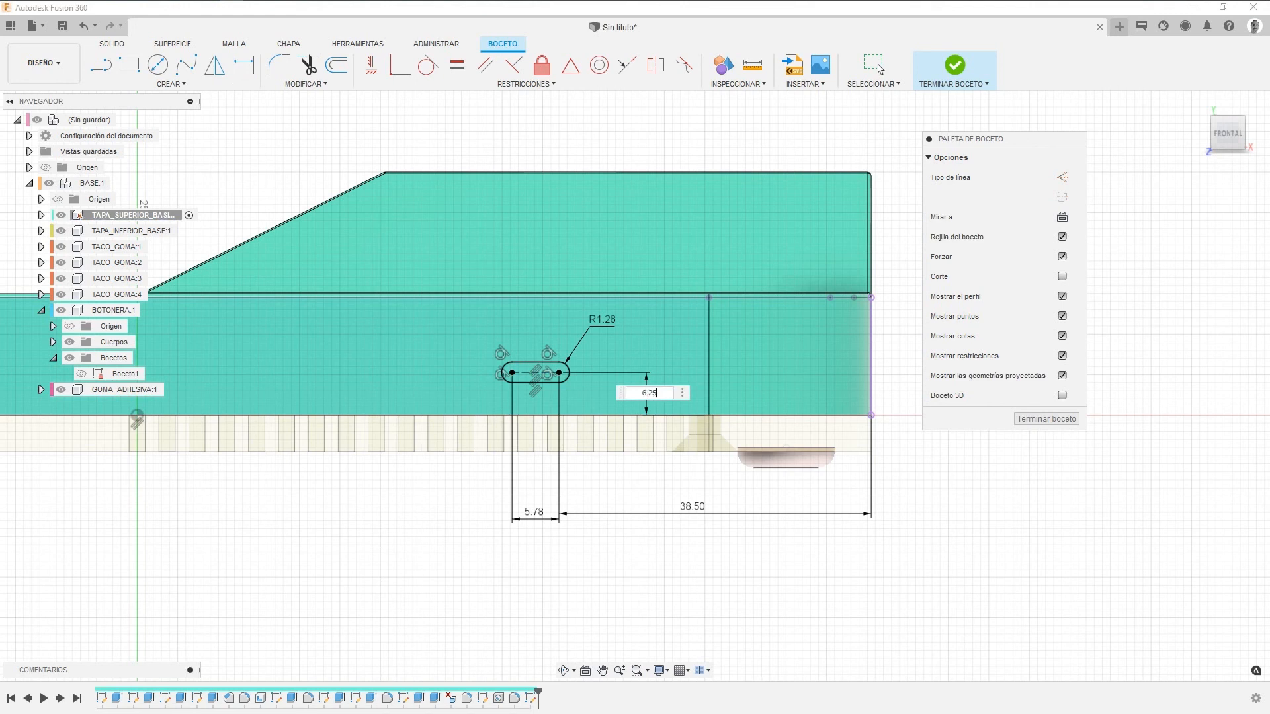
{"action": "key", "text": "Return"}
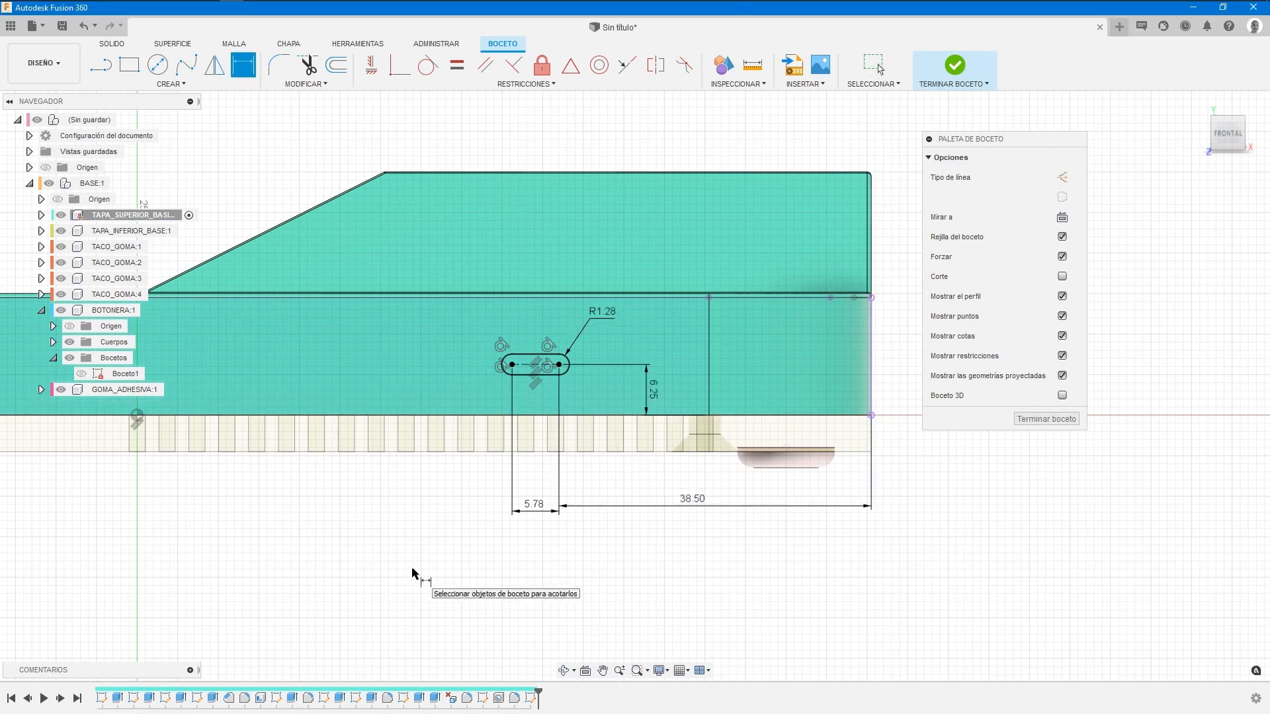
{"action": "key", "text": "Escape"}
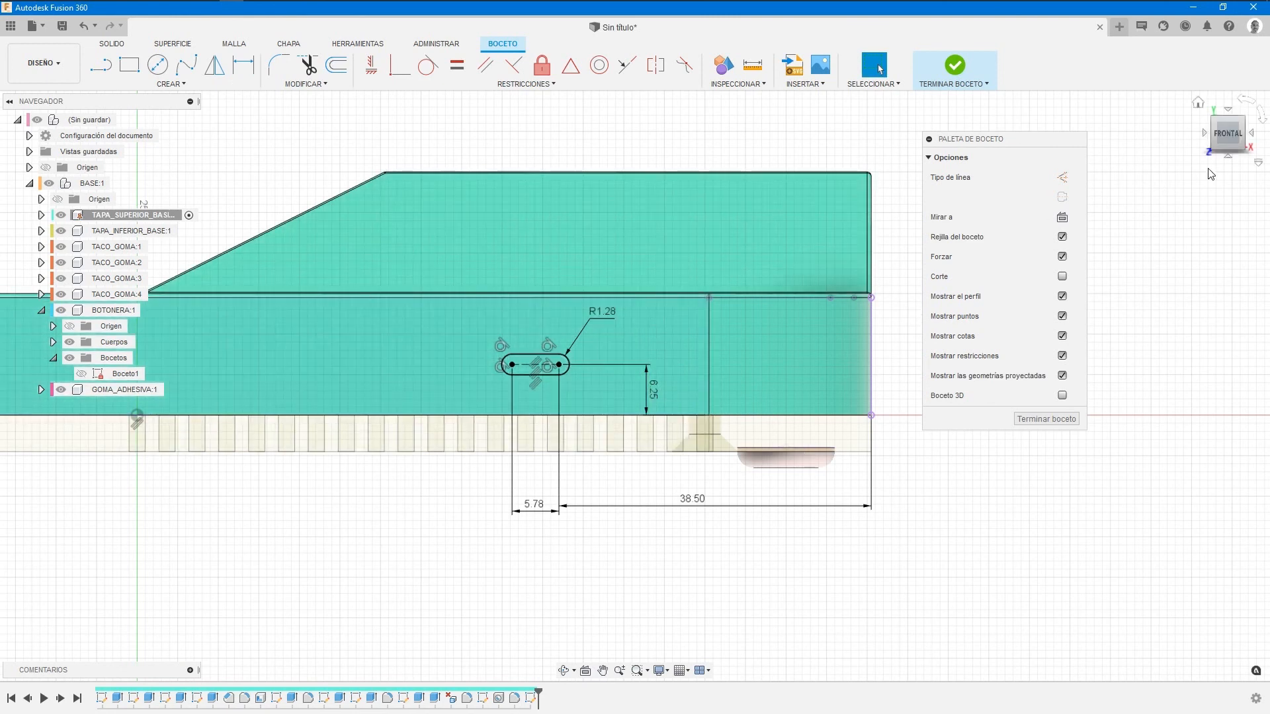
Copy the complete slot geometry to the clipboard and finish the sketch.
{"action": "left_click_drag", "start_coordinate": [1227, 140], "coordinate": [1206, 151]}
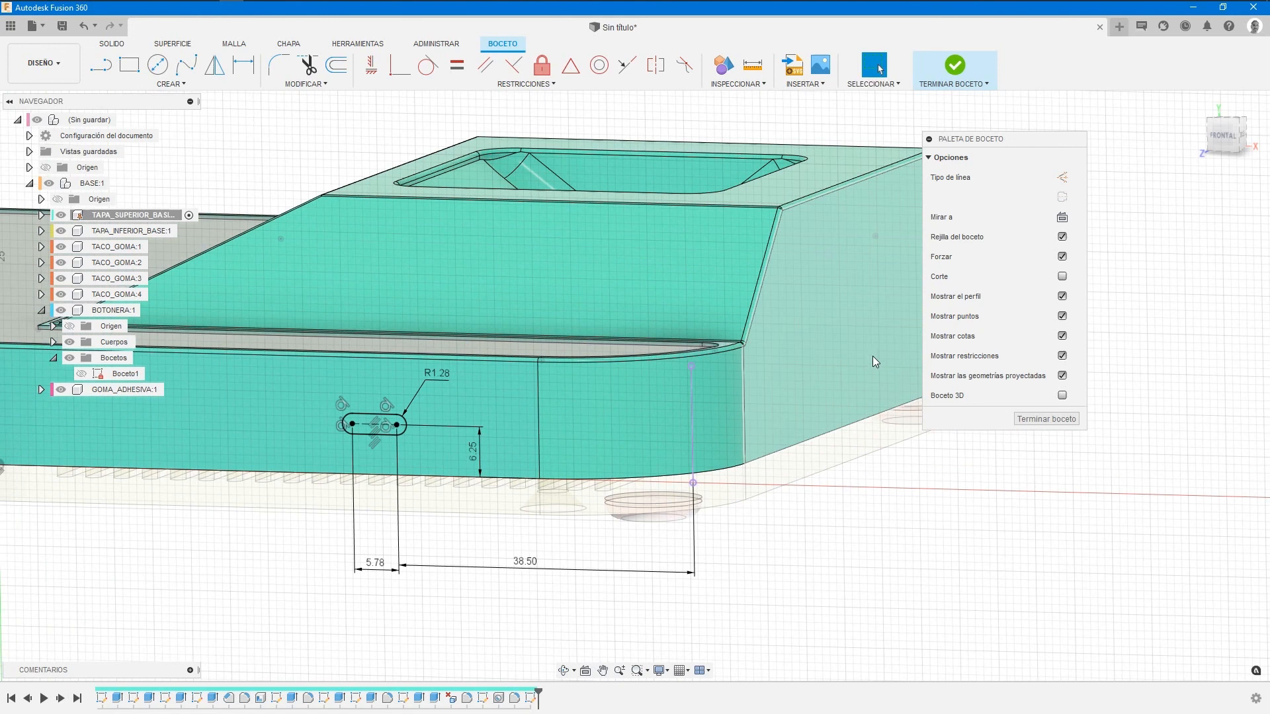
{"action": "left_click", "coordinate": [1225, 137]}
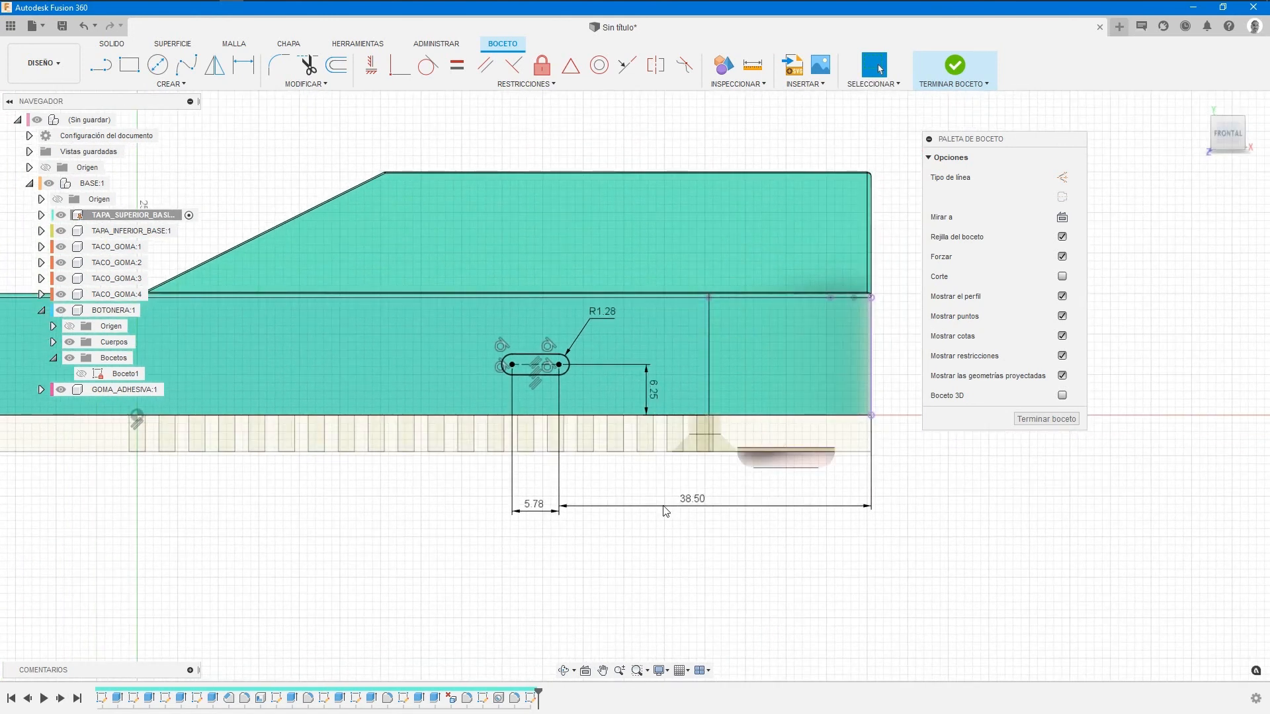
{"action": "left_click_drag", "start_coordinate": [456, 320], "coordinate": [666, 421]}
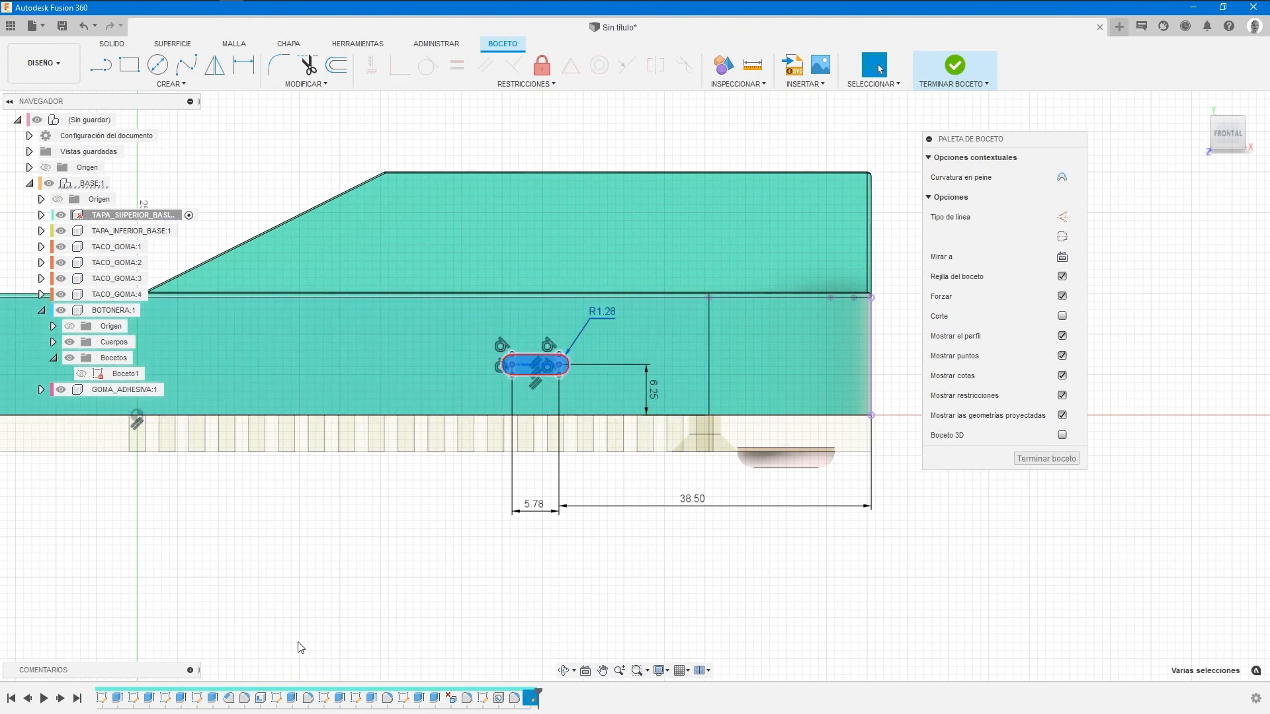
{"action": "right_click", "coordinate": [365, 530]}
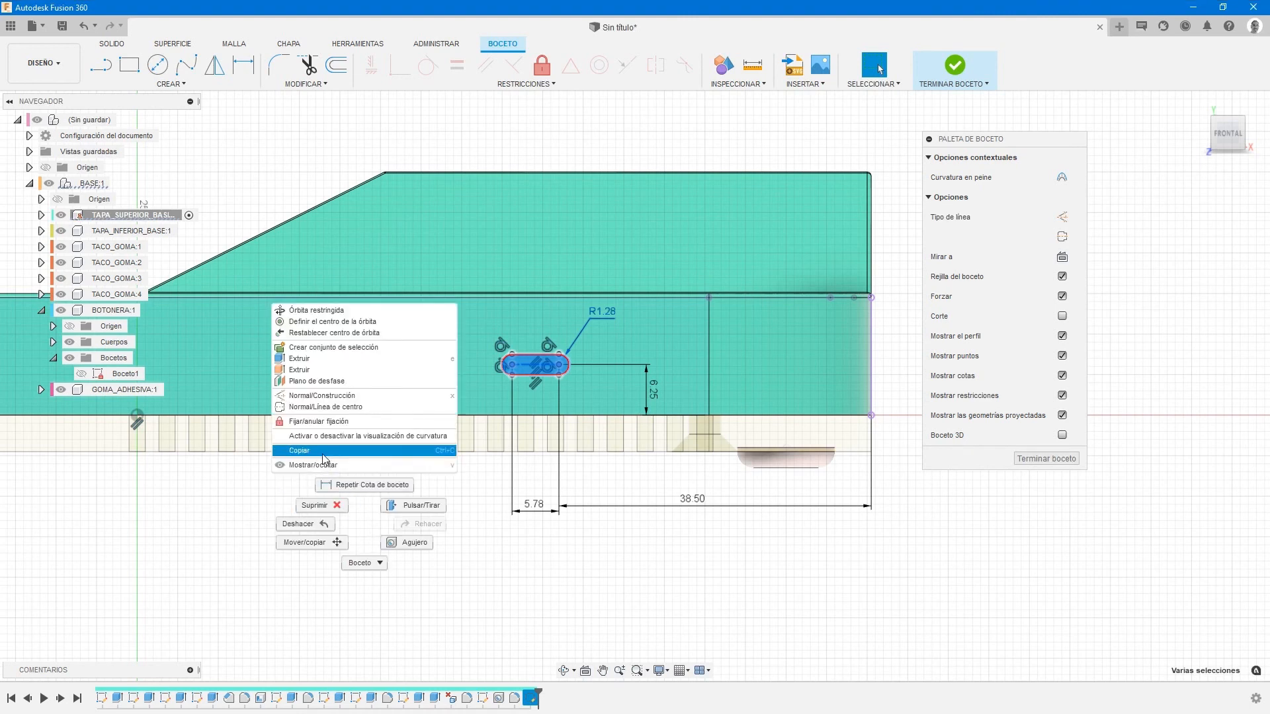
{"action": "left_click", "coordinate": [322, 452]}
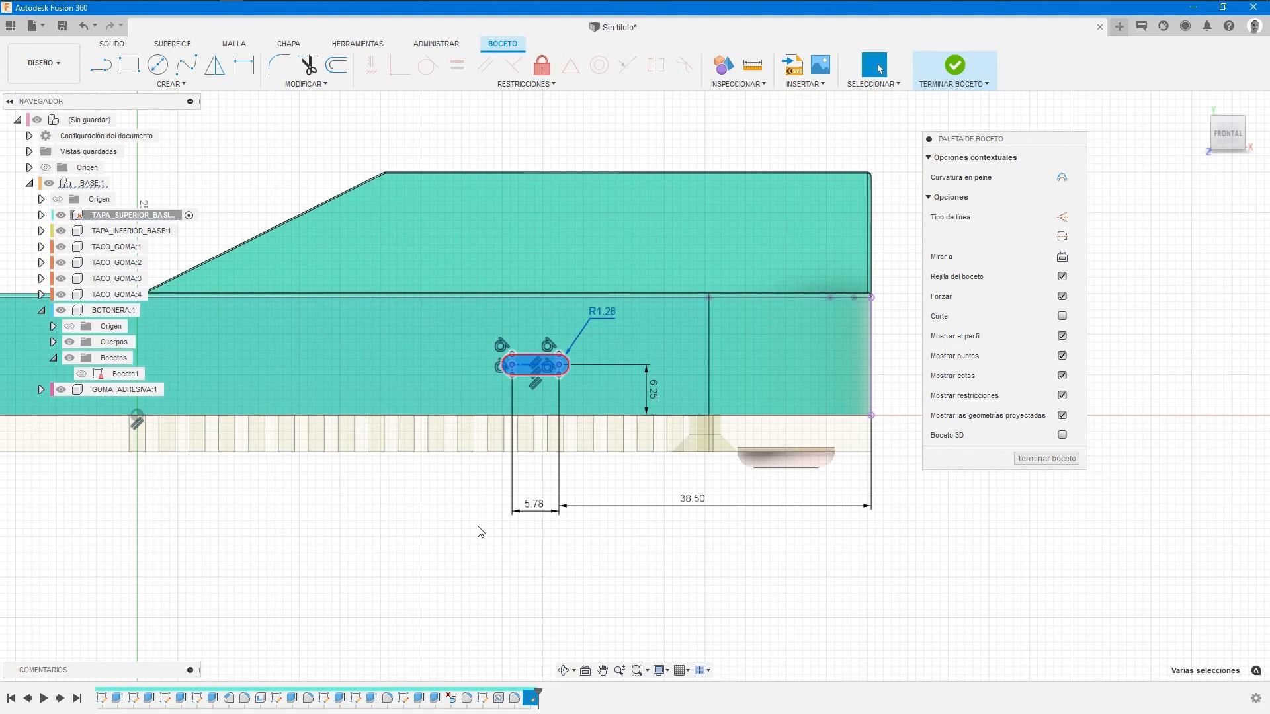
{"action": "left_click", "coordinate": [955, 64]}
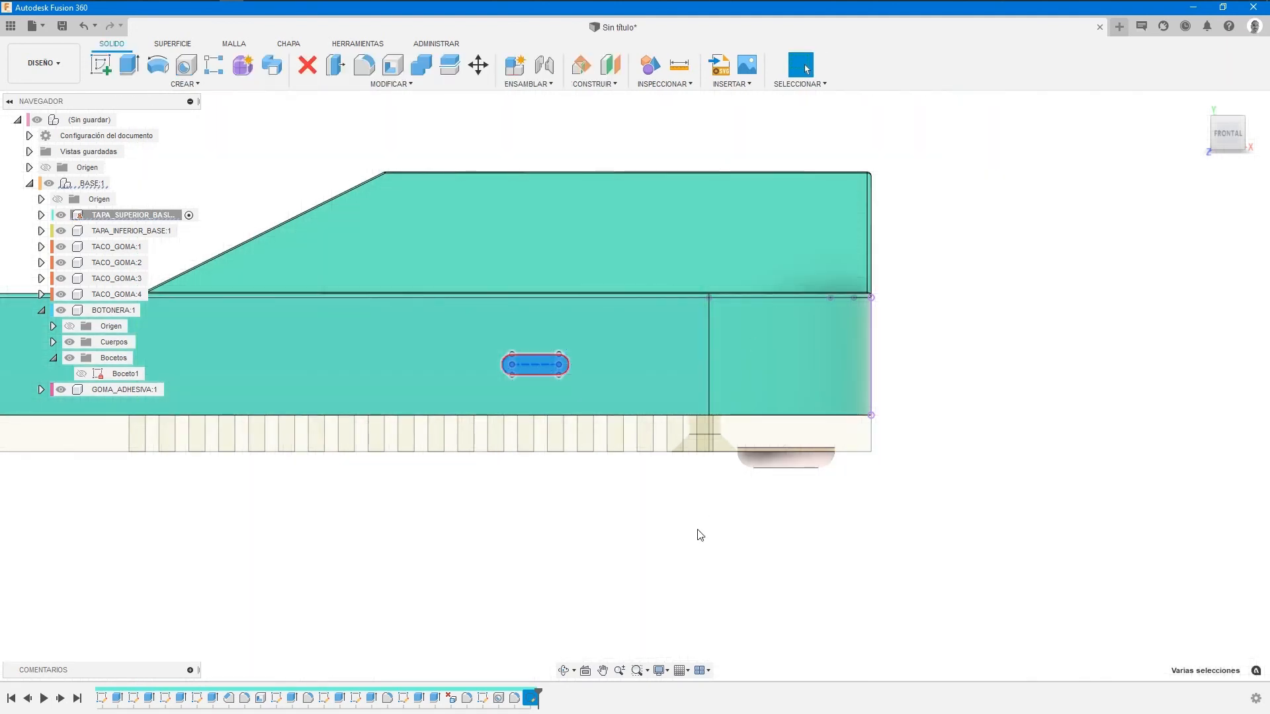
Create a sketch on the upper cover's adjacent end face, at the tall side of the raised block.
{"action": "left_click_drag", "start_coordinate": [1222, 144], "coordinate": [1213, 151]}
{"action": "middle_click_drag", "start_coordinate": [1145, 469], "coordinate": [1050, 436]}
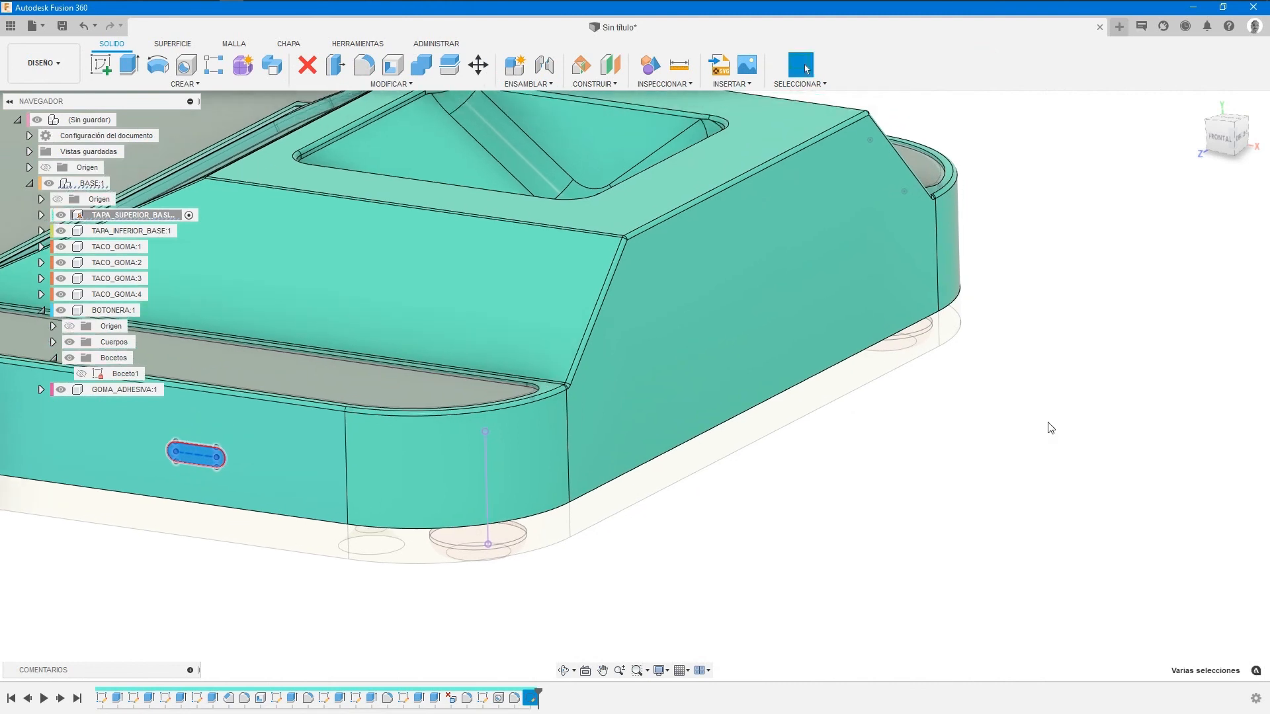
{"action": "left_click", "coordinate": [754, 266]}
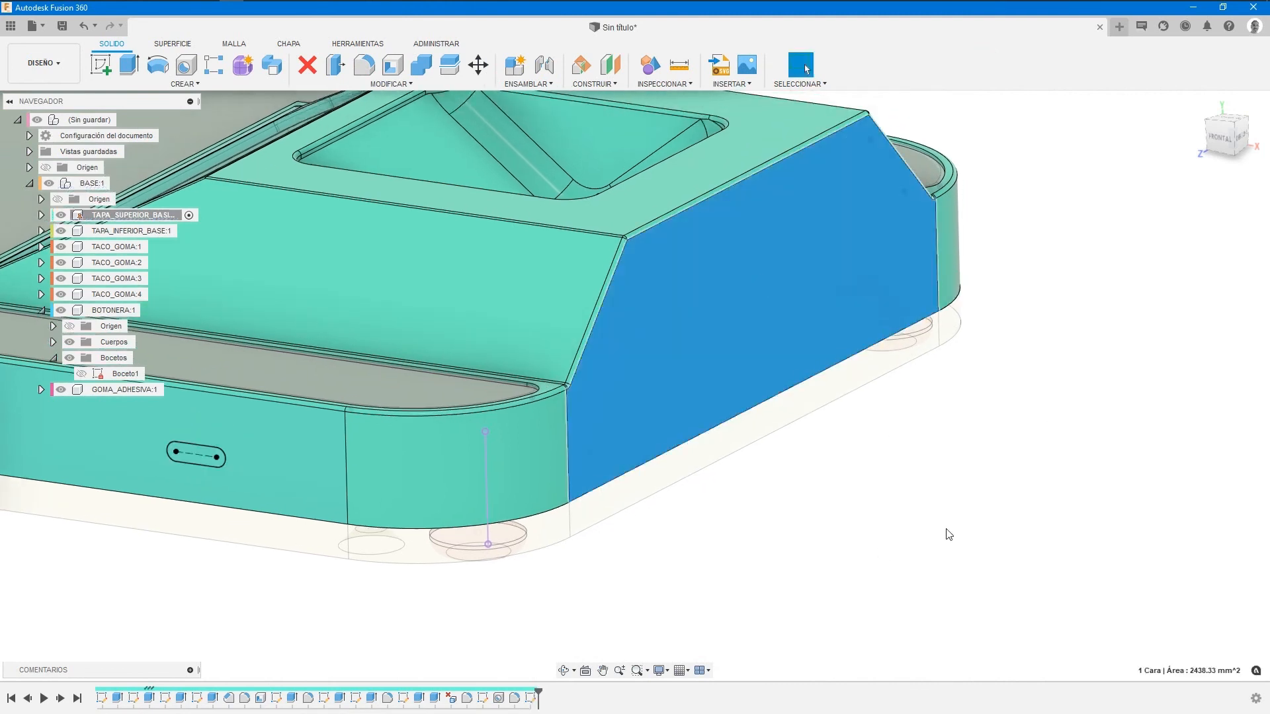
{"action": "right_click", "coordinate": [956, 454]}
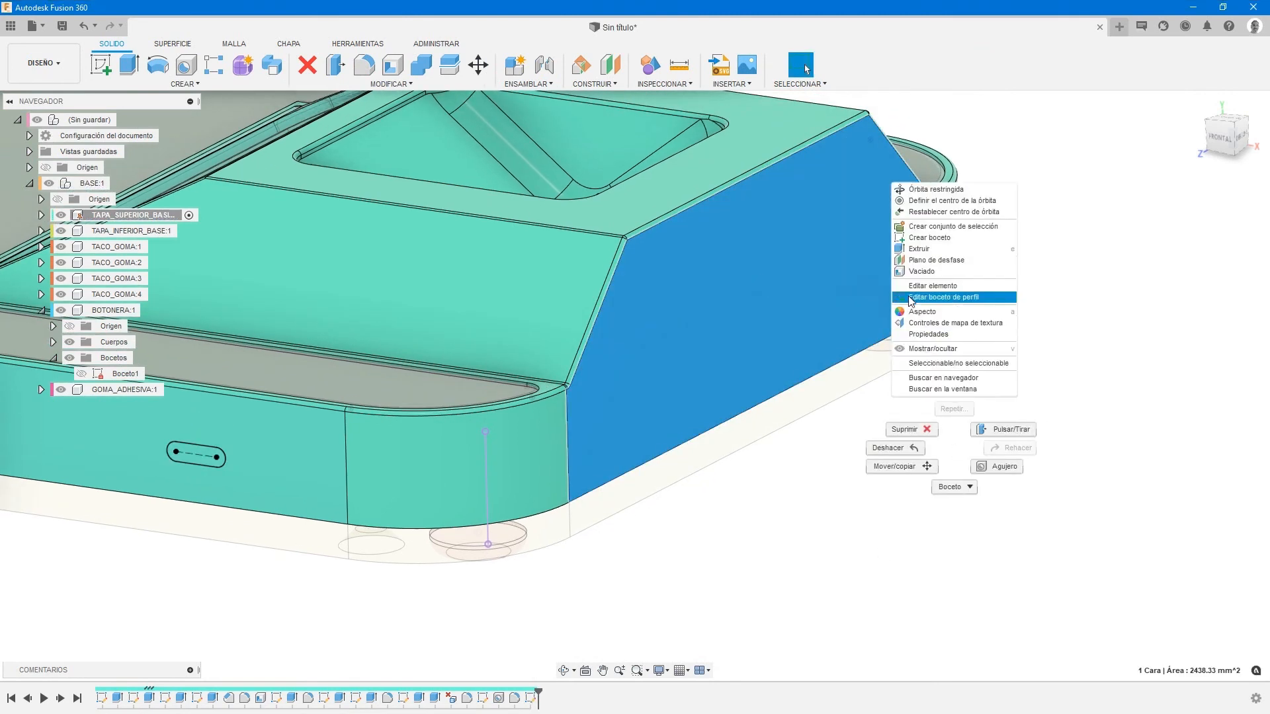
{"action": "left_click", "coordinate": [926, 237]}
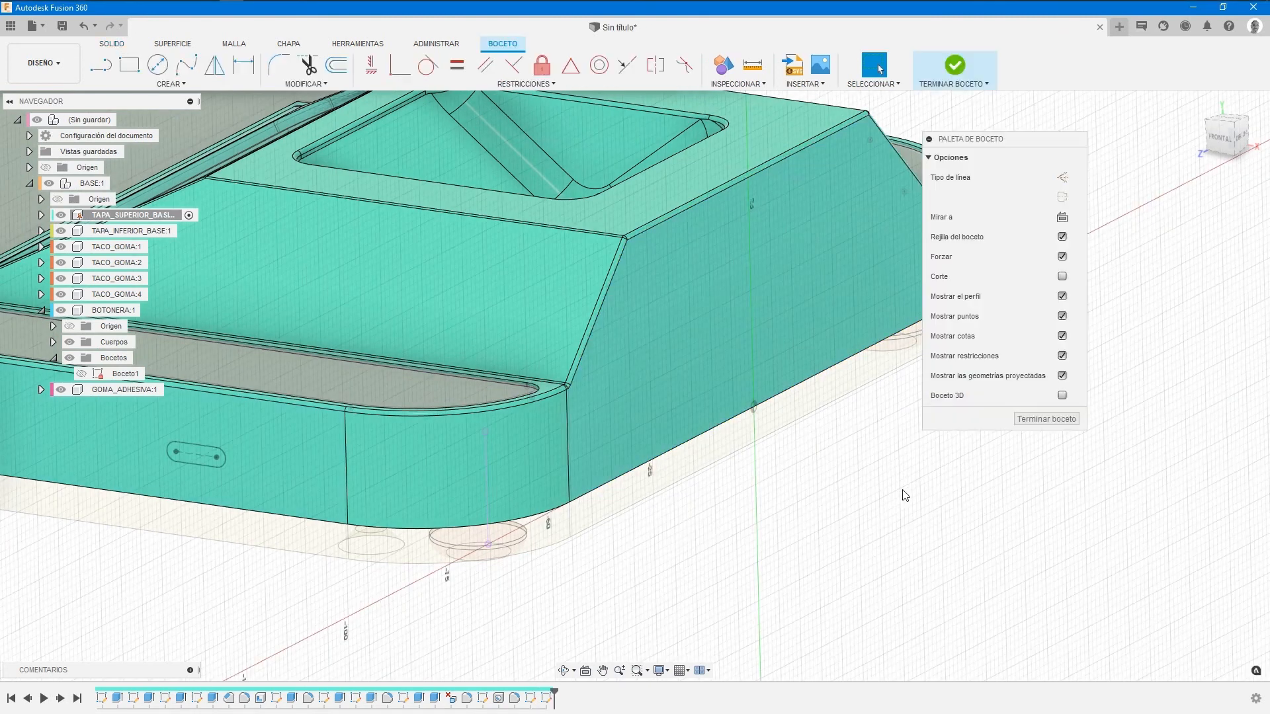
Paste the copied slot into the end-face sketch and move it -48 mm along X to near the middle of the face.
{"action": "right_click", "coordinate": [791, 463]}
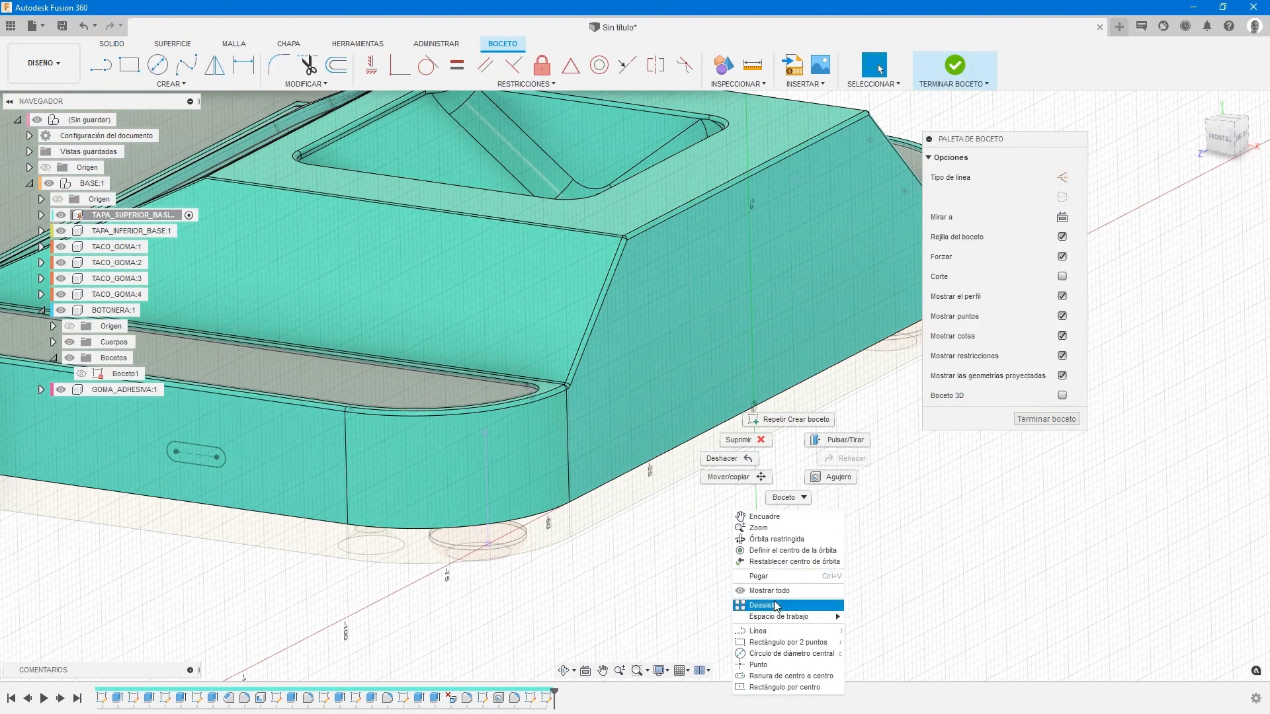
{"action": "left_click", "coordinate": [773, 578]}
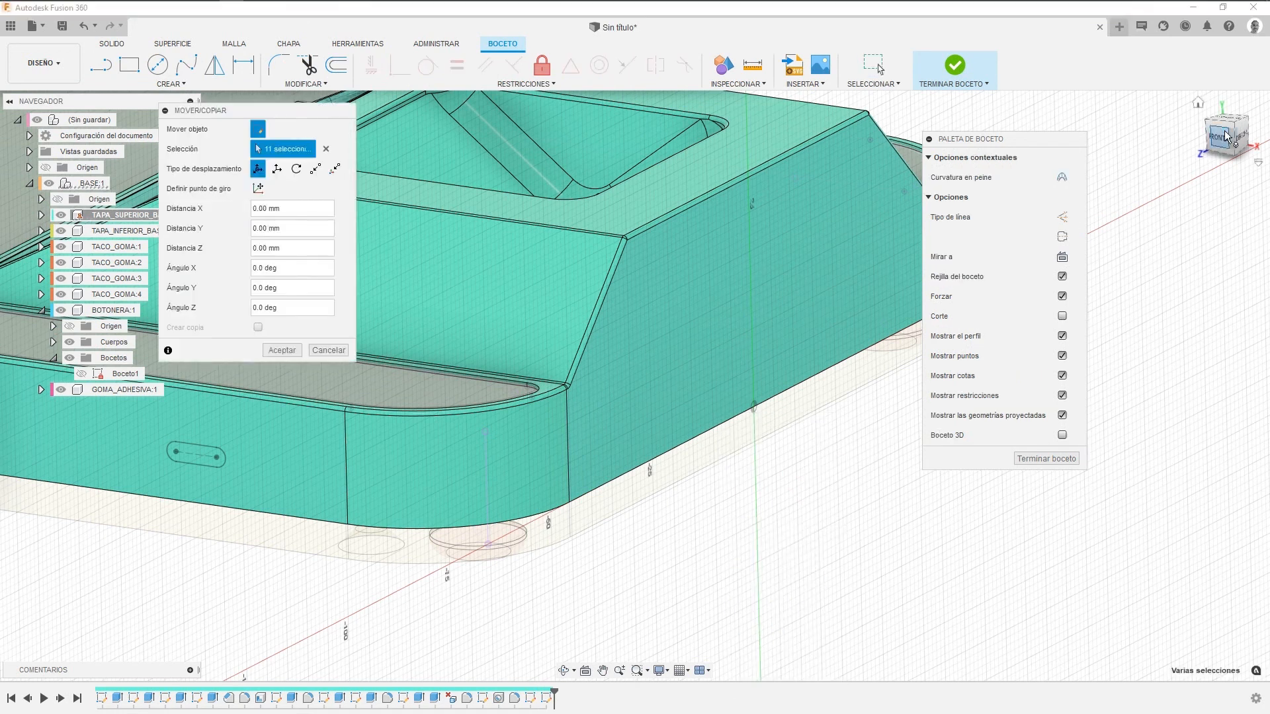
{"action": "left_click", "coordinate": [1247, 141]}
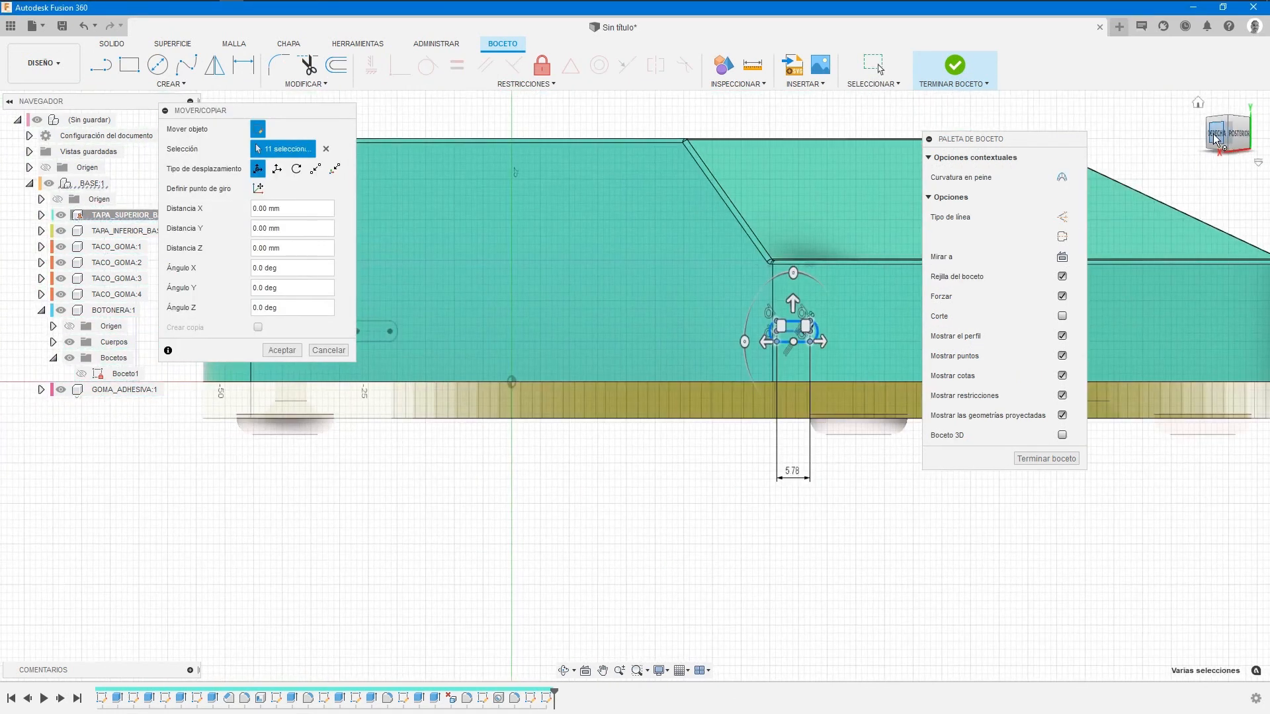
{"action": "left_click", "coordinate": [1214, 135]}
{"action": "middle_click_drag", "start_coordinate": [705, 500], "coordinate": [539, 587]}
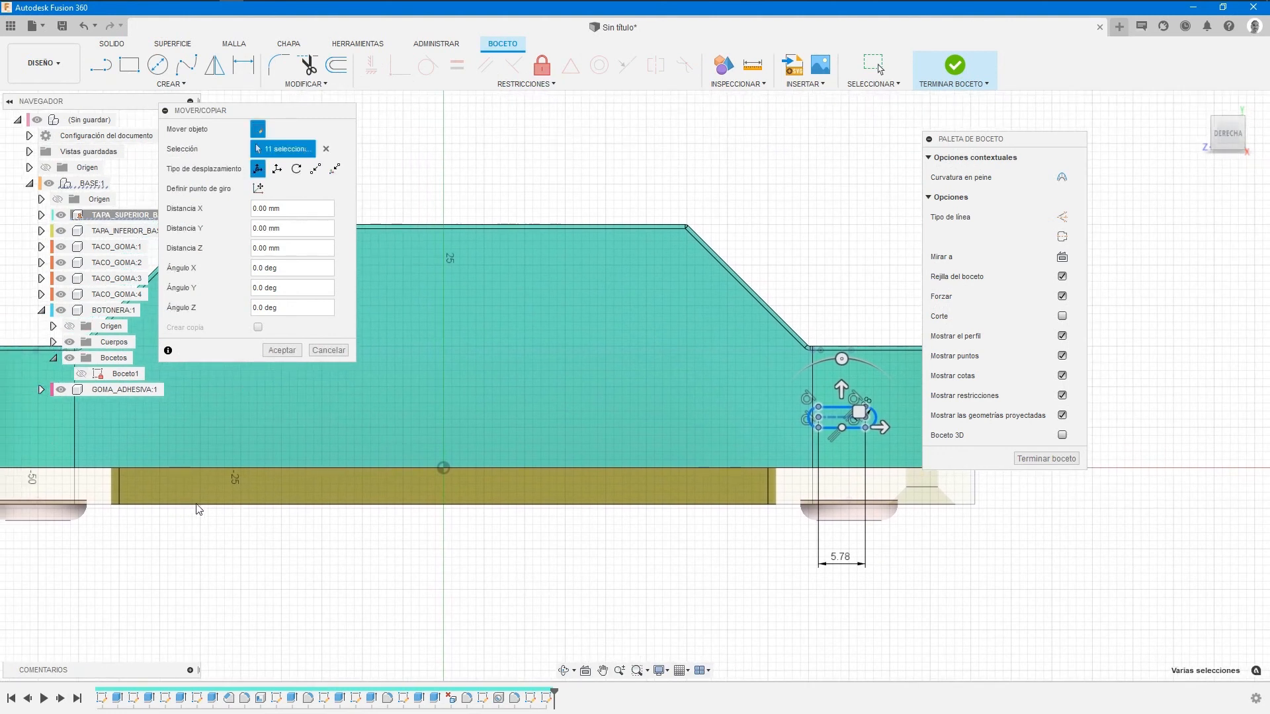
{"action": "middle_click_drag", "start_coordinate": [195, 504], "coordinate": [417, 515]}
{"action": "mouse_move", "coordinate": [130, 430]}
{"action": "middle_mouse_down"}
{"action": "mouse_move", "coordinate": [439, 544]}
{"action": "mouse_move", "coordinate": [595, 363]}
{"action": "middle_mouse_up"}
{"action": "middle_click_drag", "start_coordinate": [551, 496], "coordinate": [342, 431]}
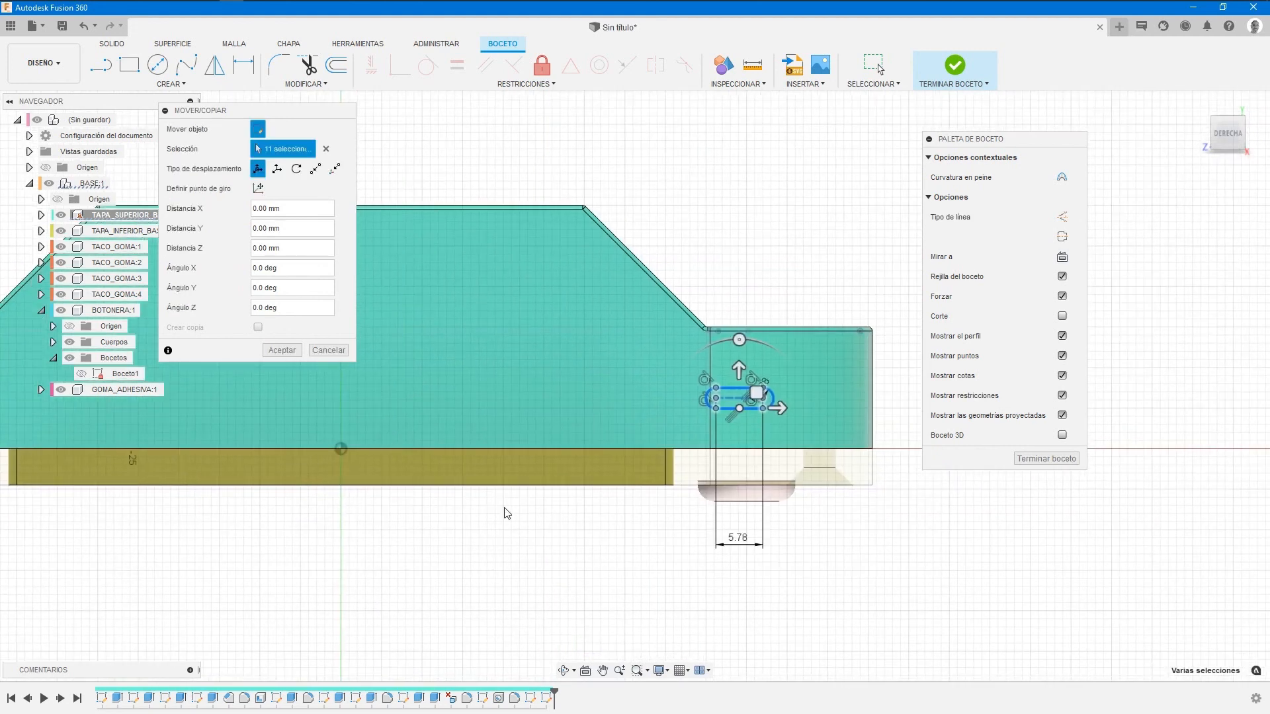
{"action": "left_click_drag", "start_coordinate": [779, 408], "coordinate": [390, 410]}
{"action": "middle_click_drag", "start_coordinate": [563, 436], "coordinate": [633, 439]}
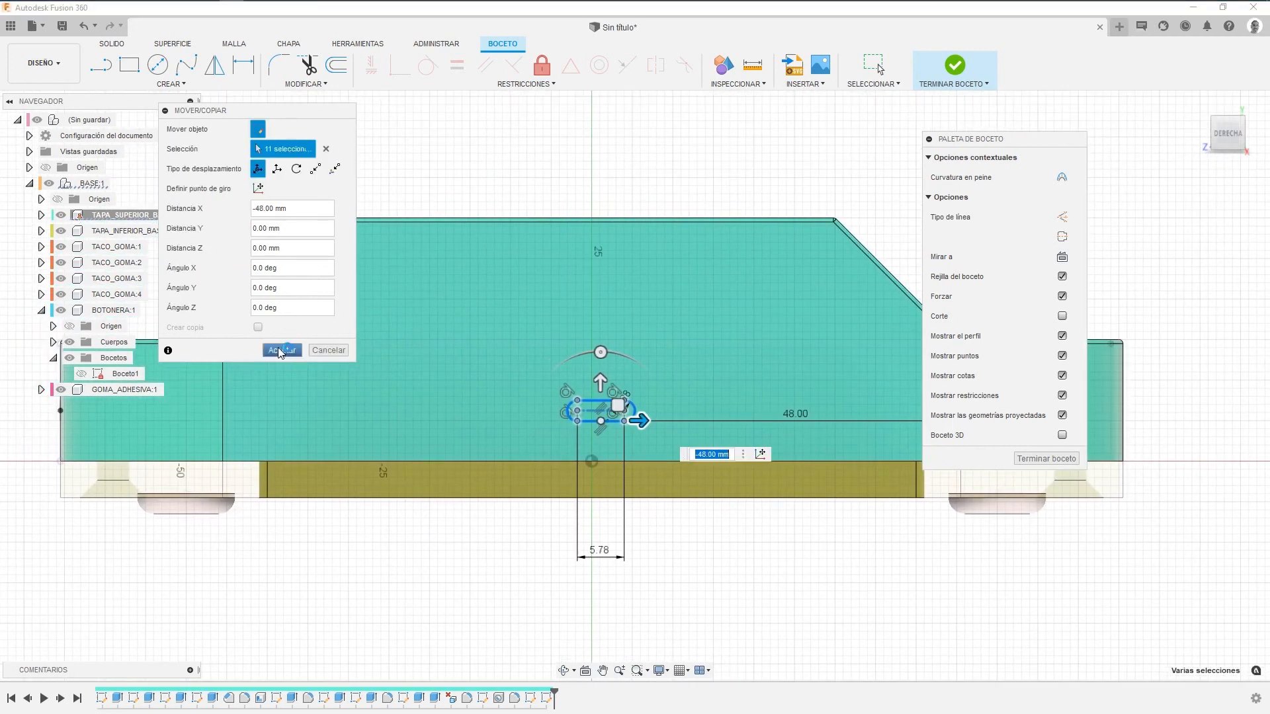
{"action": "left_click", "coordinate": [282, 350]}
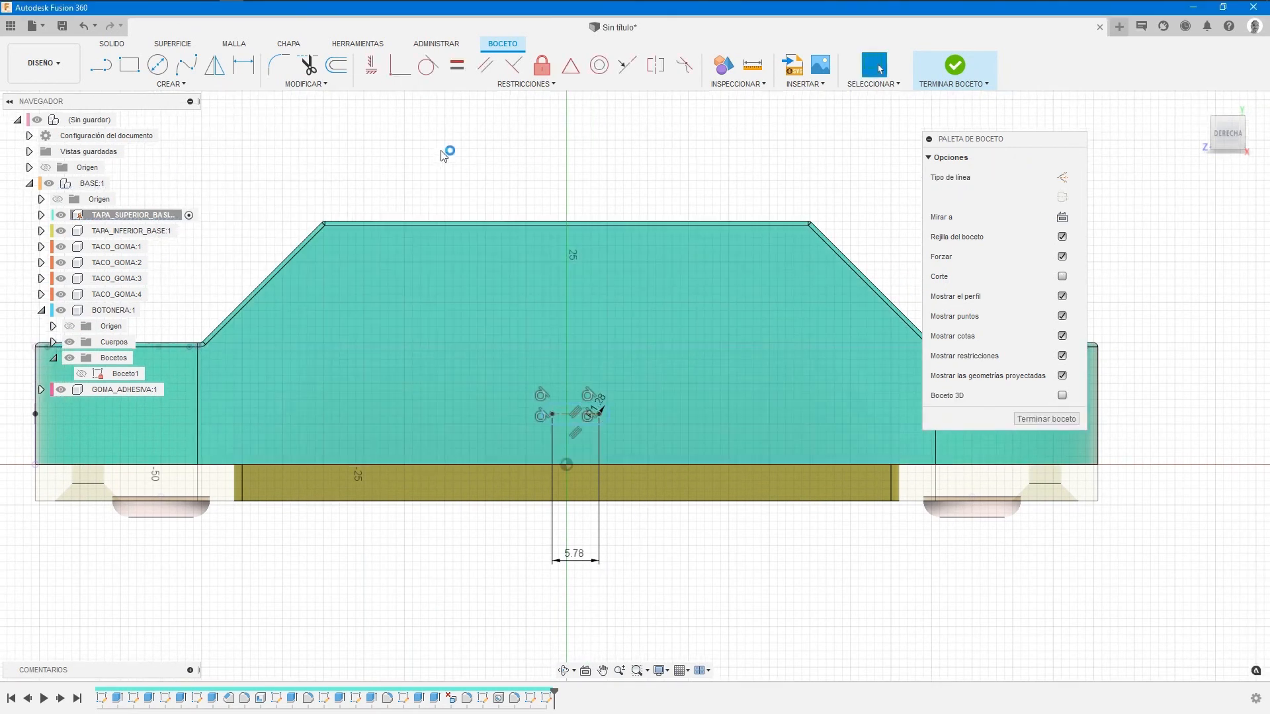
Align the midpoint of the slot's centerline vertically with the sketch origin using a Horizontal/Vertical constraint.
{"action": "left_click", "coordinate": [372, 64]}
{"action": "scroll", "coordinate": [449, 516], "scroll_direction": "up", "scroll_amount": 2}
{"action": "left_click", "coordinate": [643, 361]}
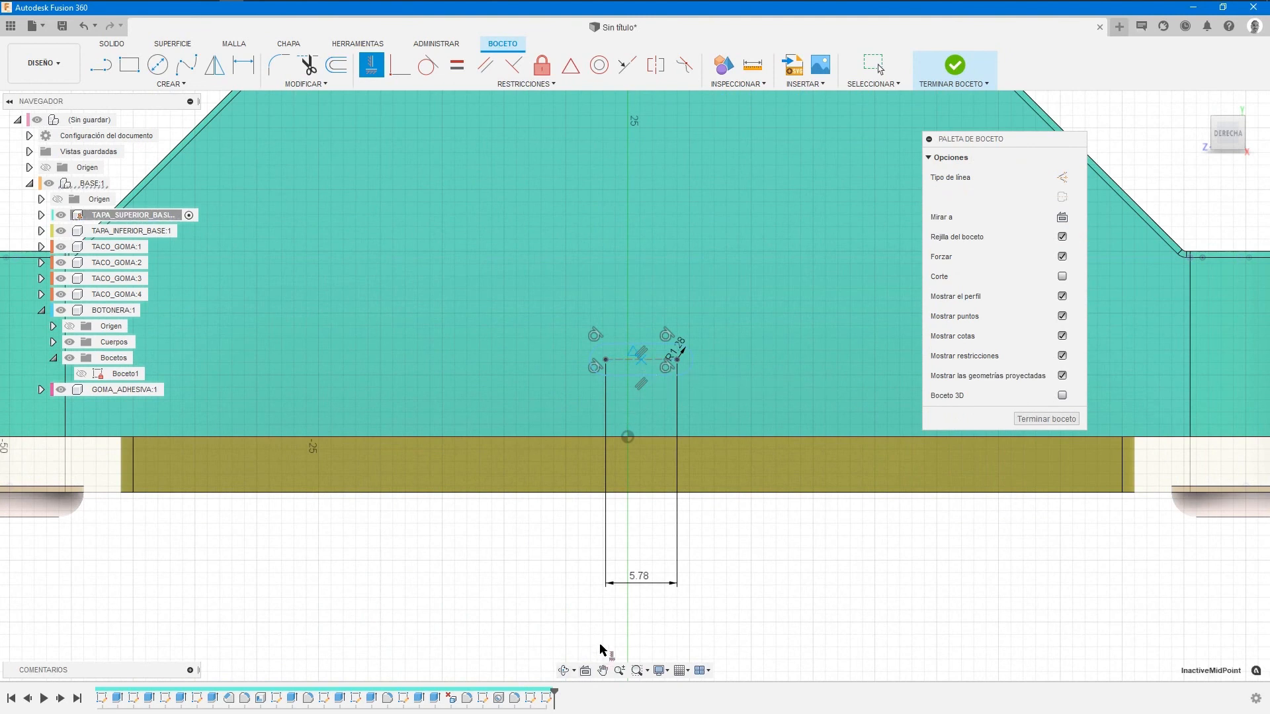
{"action": "left_click", "coordinate": [627, 437]}
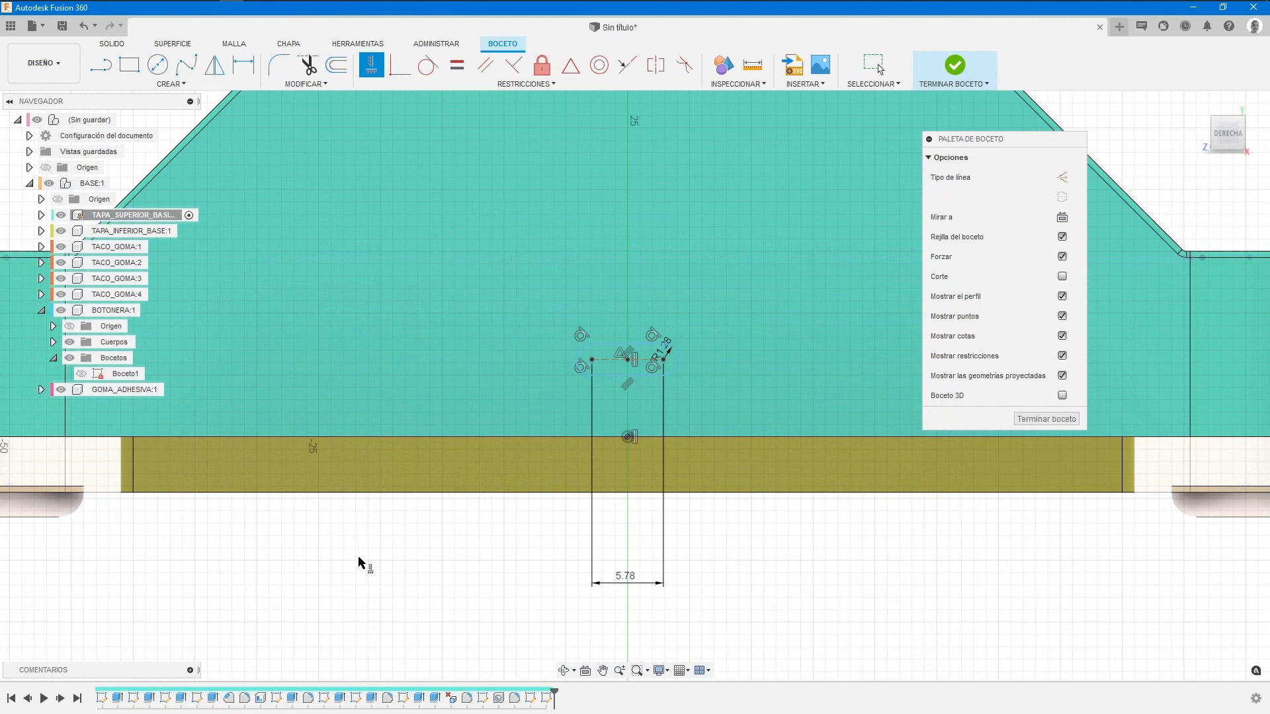
Dimension the height of the slot's centerline above the cover's bottom edge and finish the sketch.
{"action": "middle_click_drag", "start_coordinate": [359, 561], "coordinate": [391, 578]}
{"action": "left_click", "coordinate": [242, 66]}
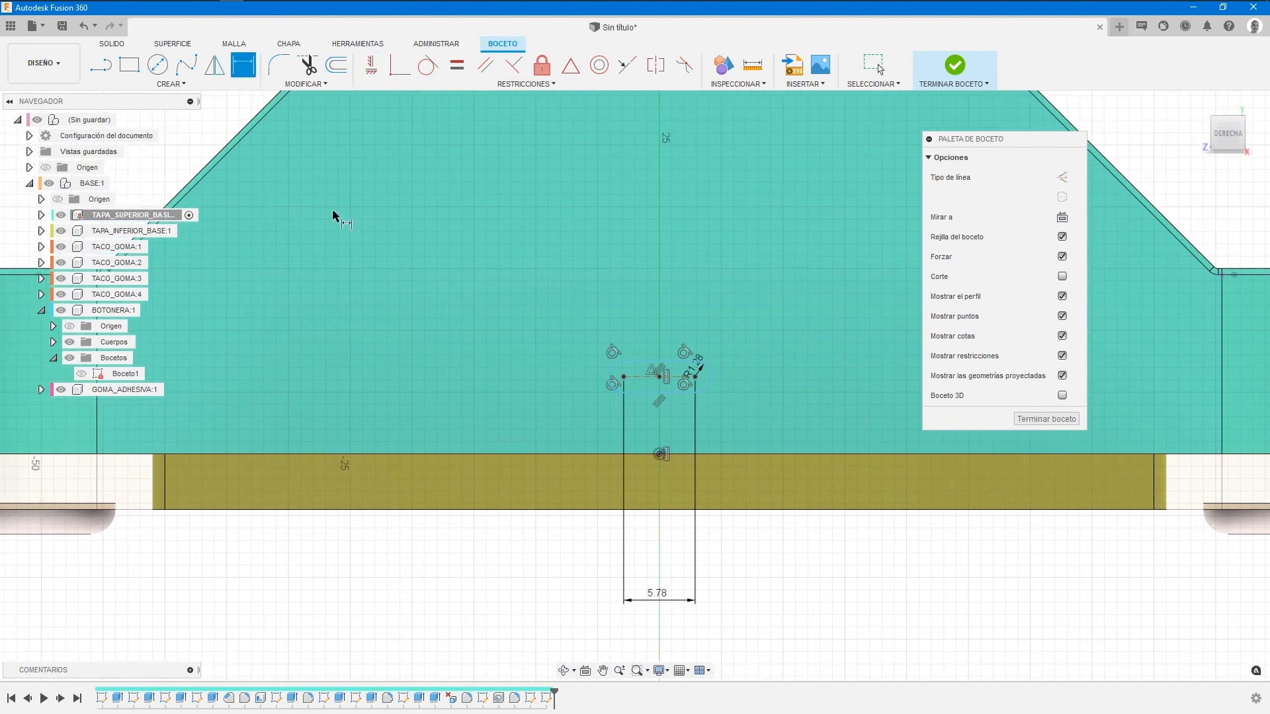
{"action": "left_click", "coordinate": [736, 455]}
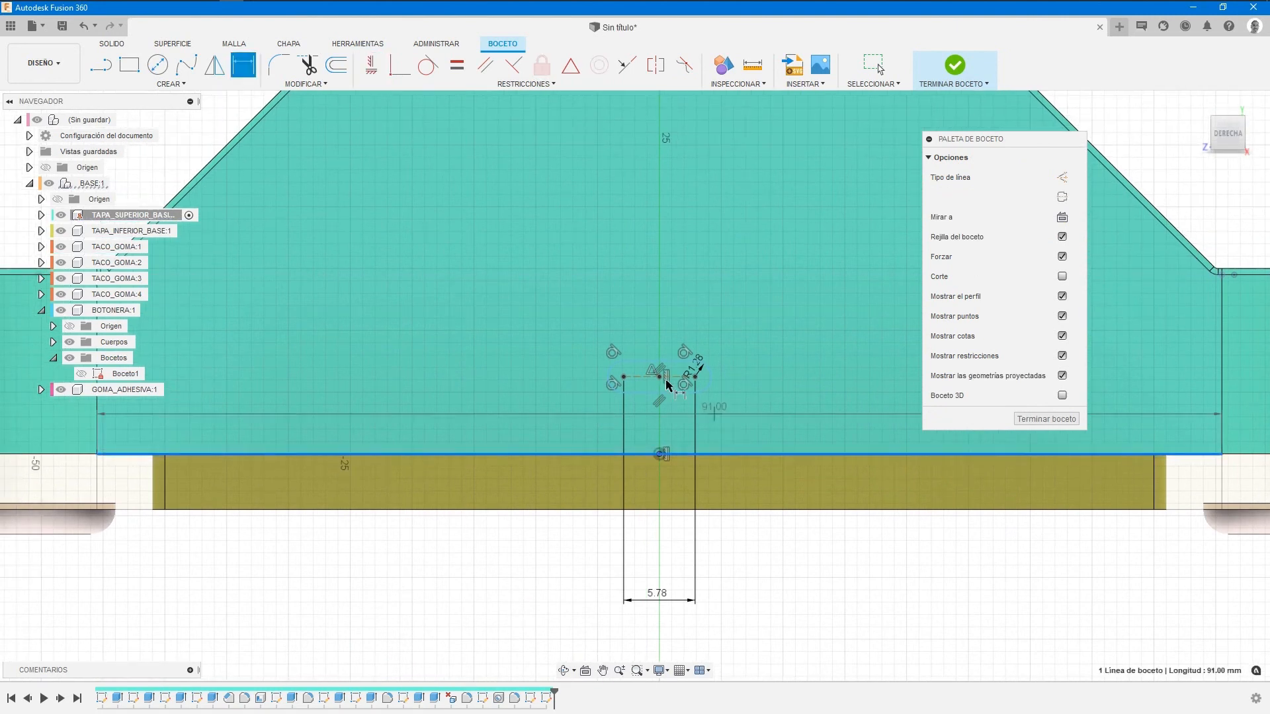
{"action": "left_click", "coordinate": [656, 377]}
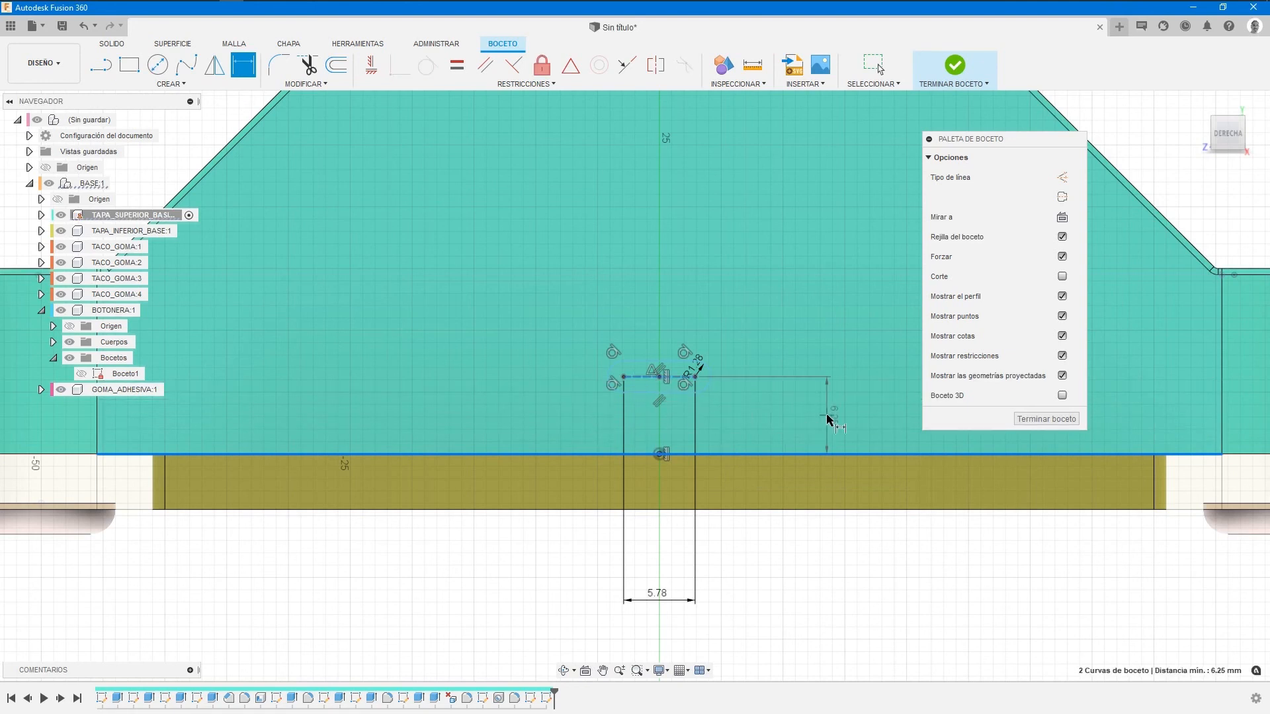
{"action": "left_click", "coordinate": [827, 419]}
{"action": "key", "text": "Return"}
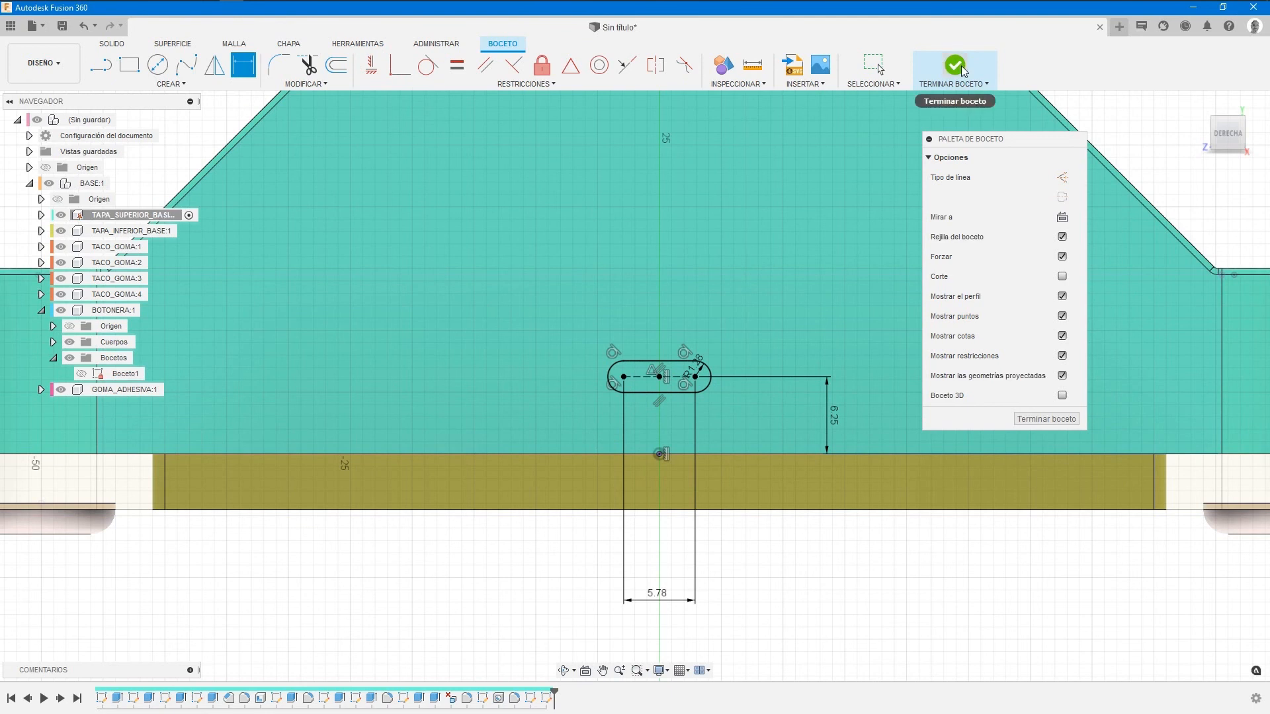
{"action": "left_click", "coordinate": [944, 63]}
Extrude the slot profile on the long side face inward as a cut, with the extent type set to Al objeto.
{"action": "left_click", "coordinate": [1198, 104]}
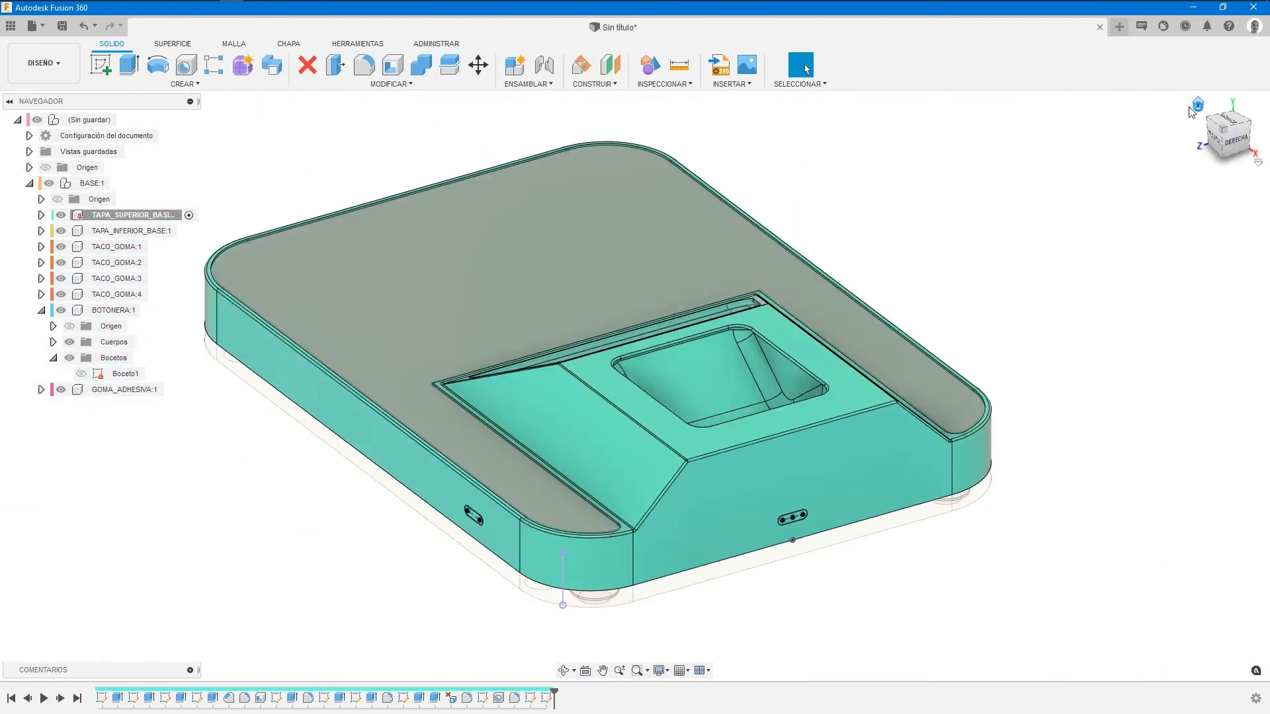
{"action": "scroll", "coordinate": [580, 524], "scroll_direction": "up", "scroll_amount": 2}
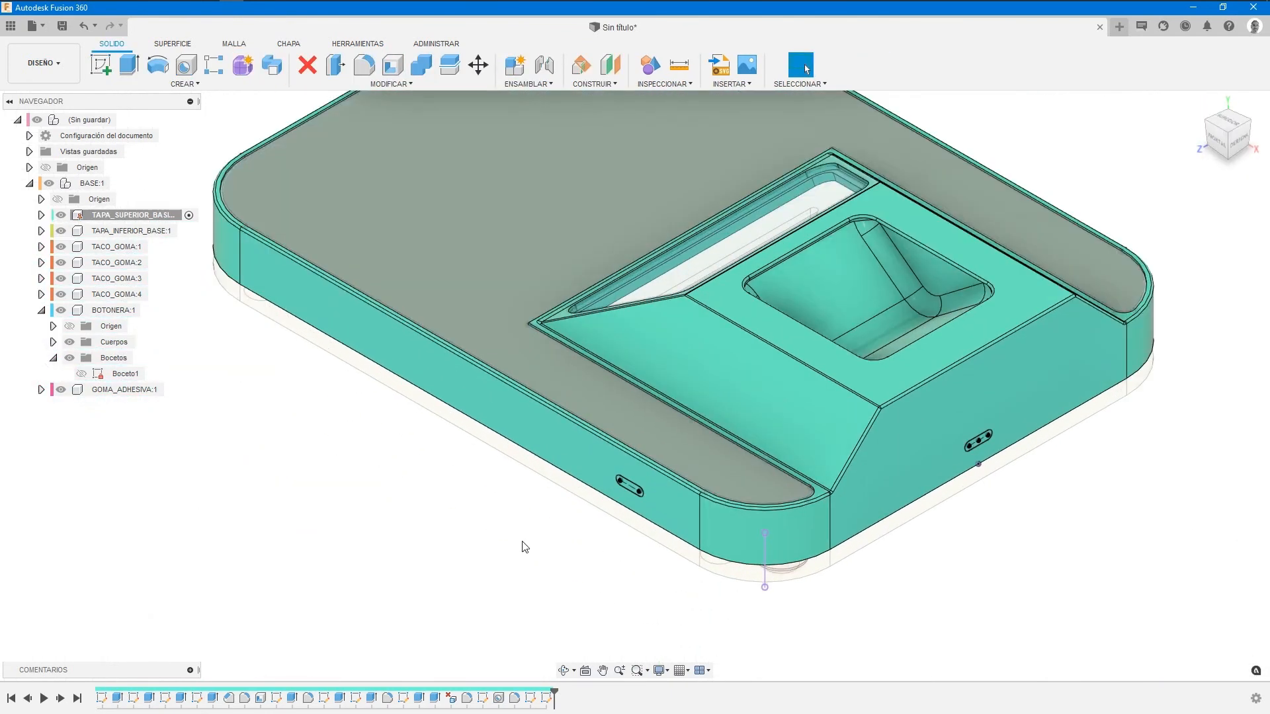
{"action": "left_click", "coordinate": [129, 64]}
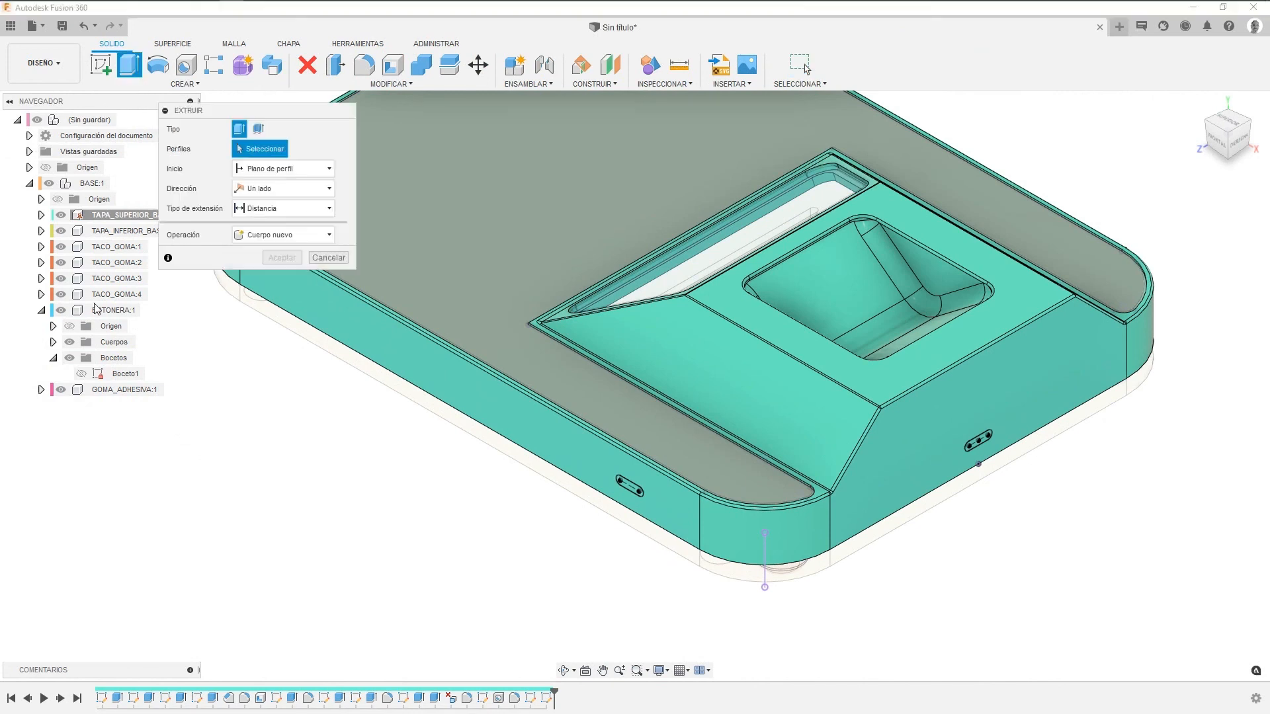
{"action": "scroll", "coordinate": [522, 558], "scroll_direction": "up", "scroll_amount": 5}
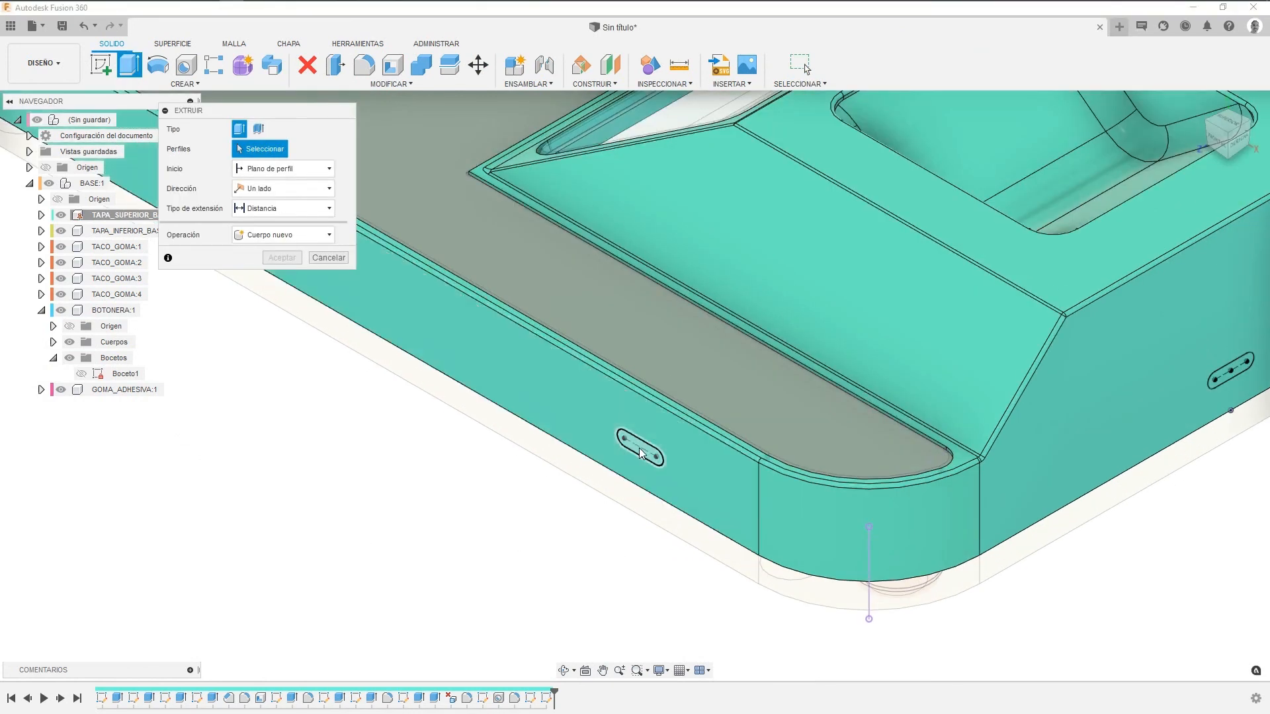
{"action": "left_click", "coordinate": [639, 450]}
{"action": "left_click_drag", "start_coordinate": [631, 451], "coordinate": [682, 424]}
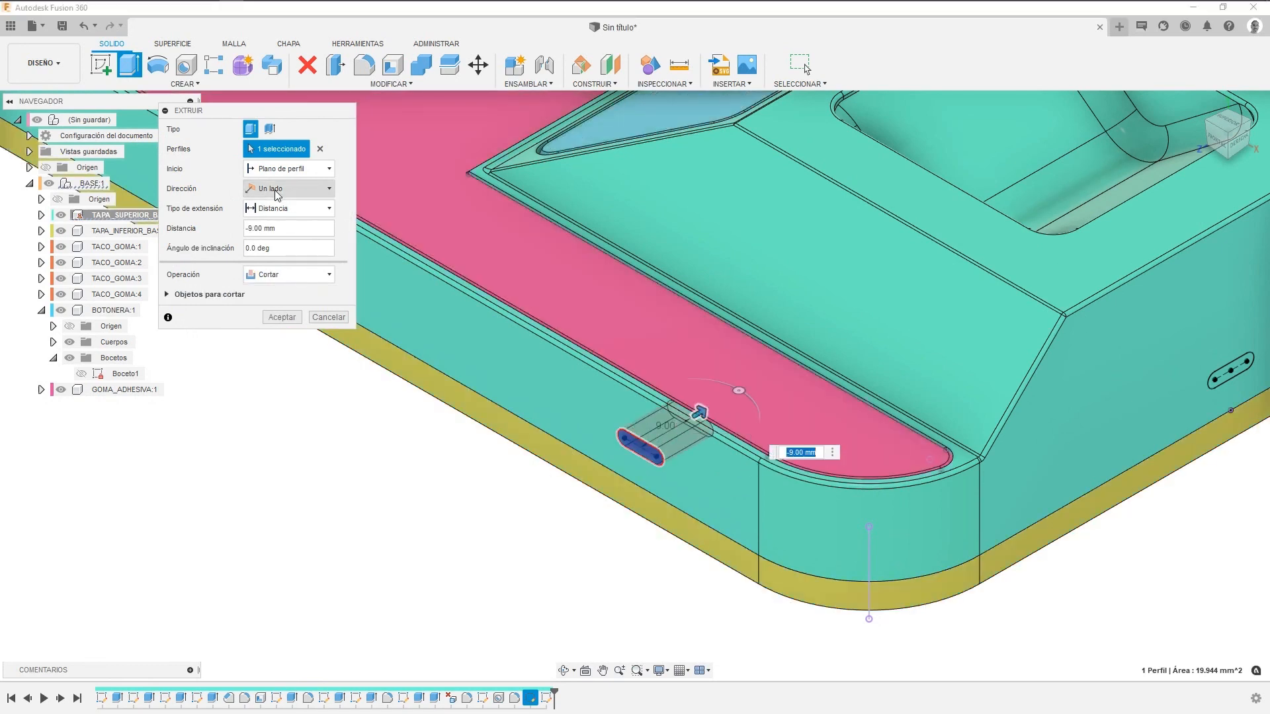
{"action": "left_click", "coordinate": [279, 211]}
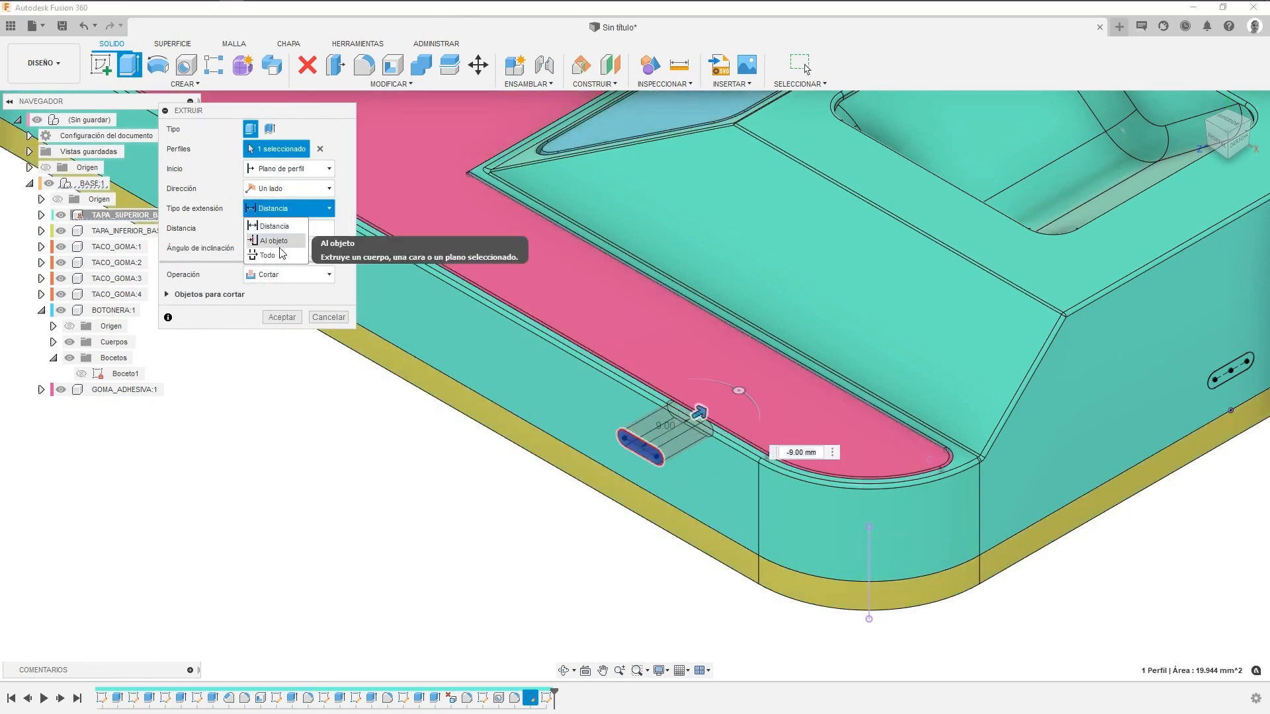
{"action": "left_click", "coordinate": [280, 240]}
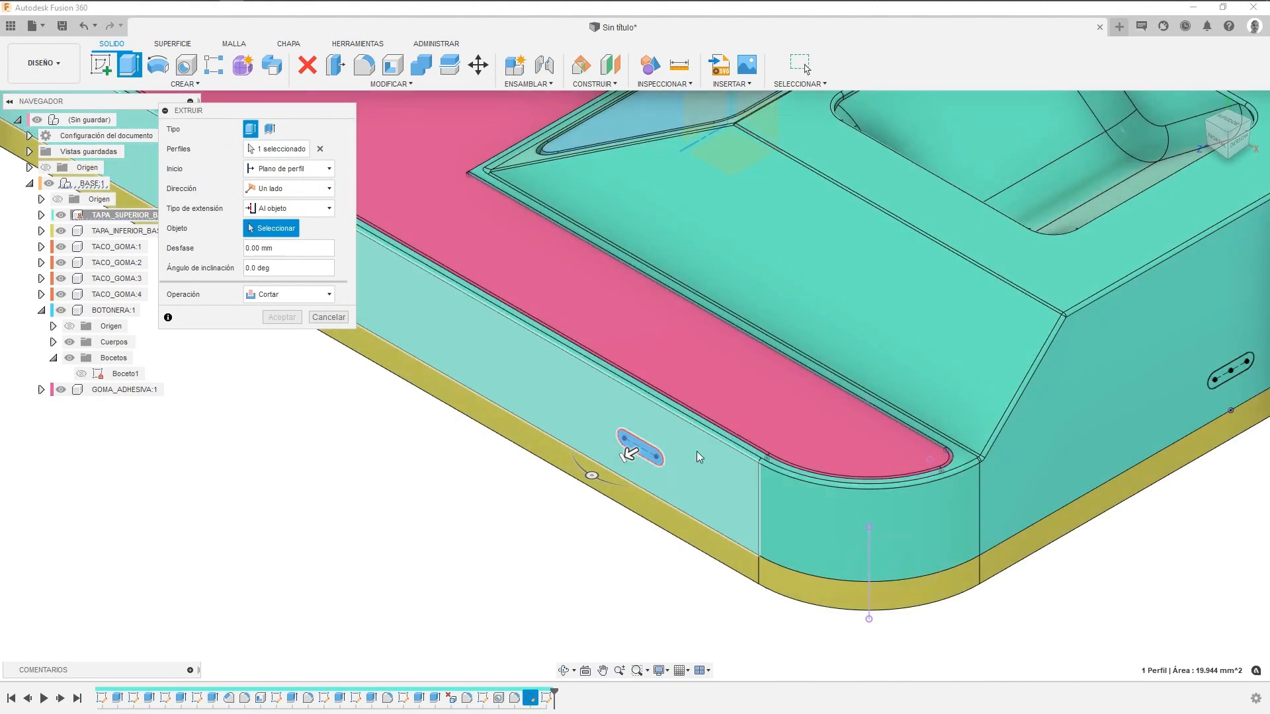
Choose the inner face of the side wall behind the slot as the cut's end object and complete the extrusion.
{"action": "middle_click_drag", "start_coordinate": [639, 447], "coordinate": [637, 476], "text": "shift"}
{"action": "middle_click_drag", "start_coordinate": [754, 417], "coordinate": [683, 385], "text": "shift"}
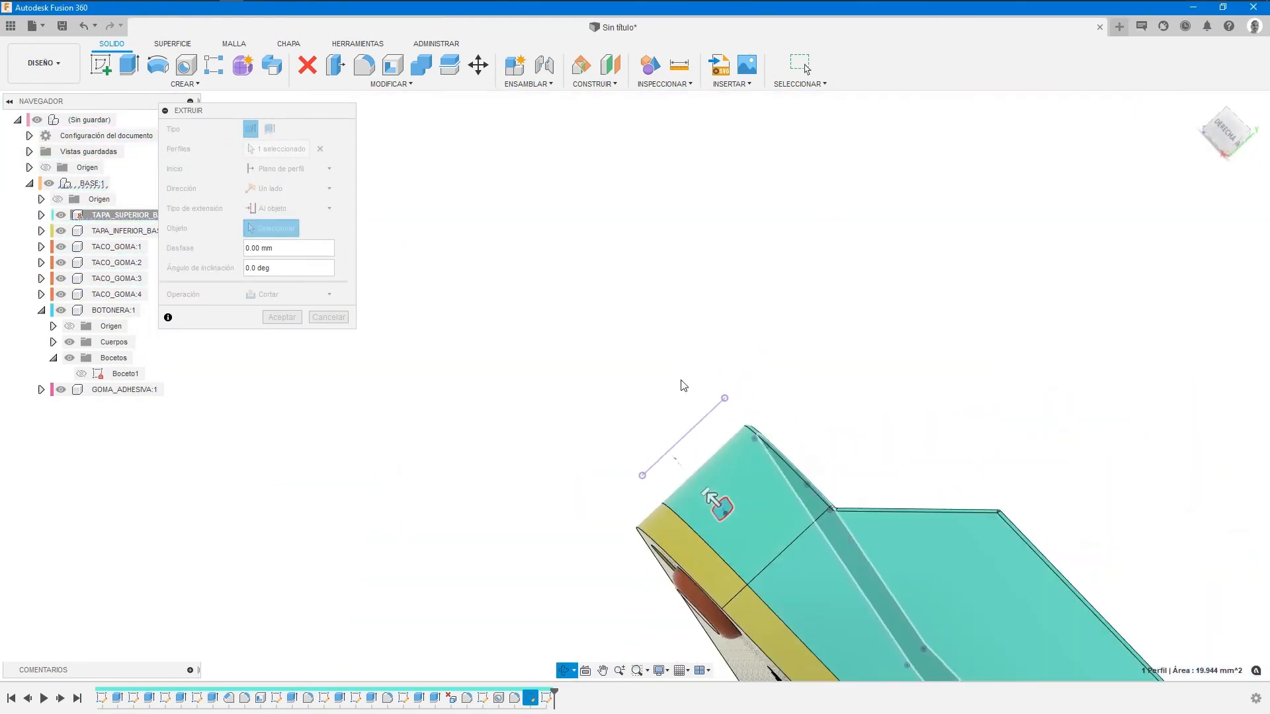
{"action": "left_click", "coordinate": [759, 493]}
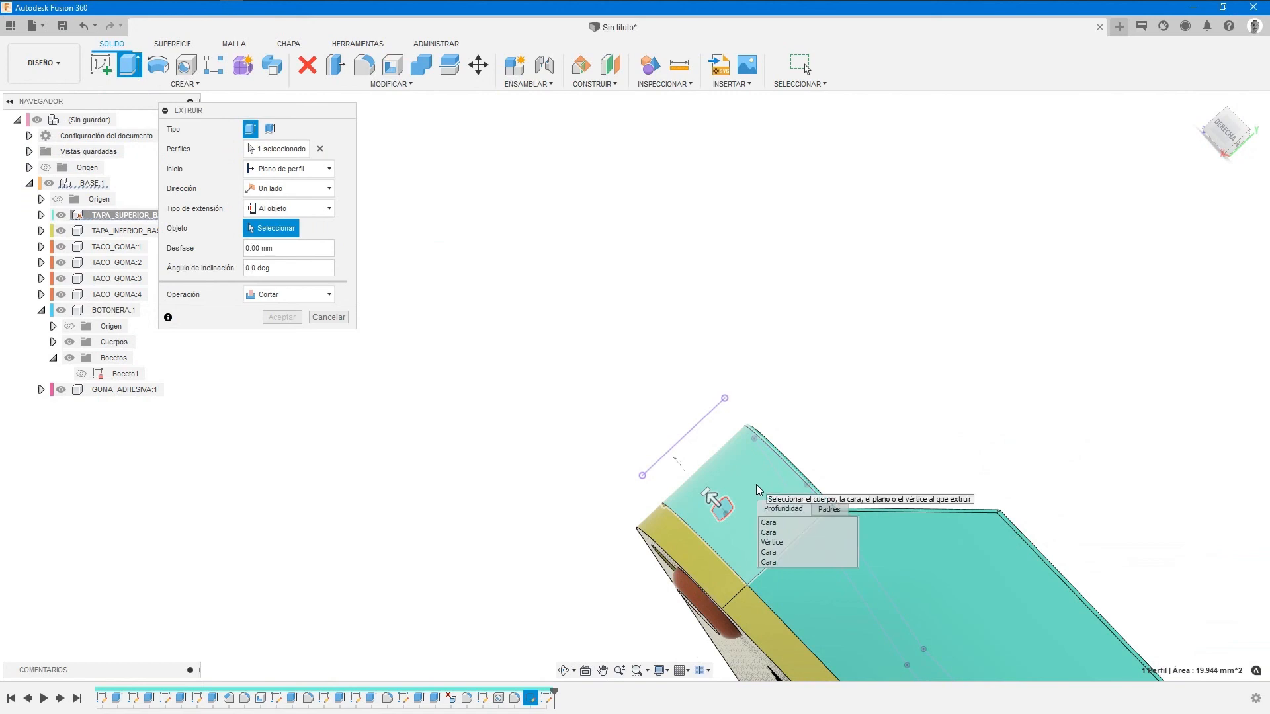
{"action": "left_click", "coordinate": [769, 534]}
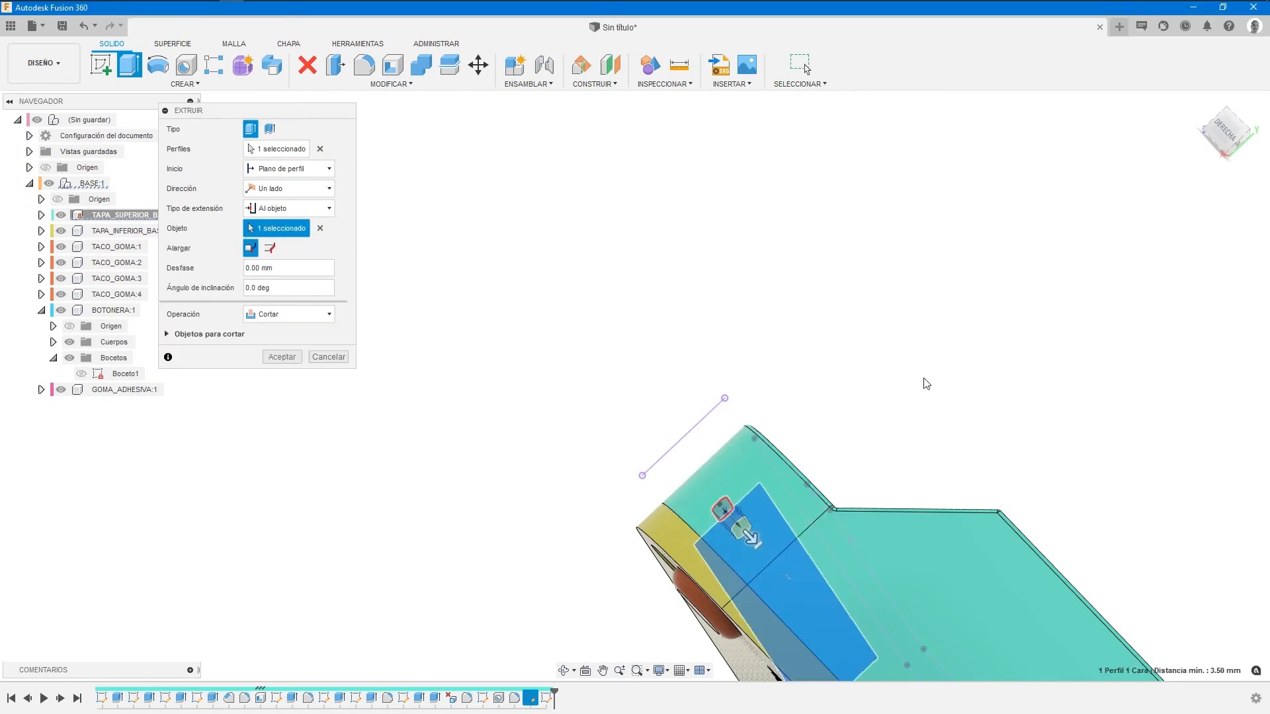
{"action": "left_click", "coordinate": [1226, 131]}
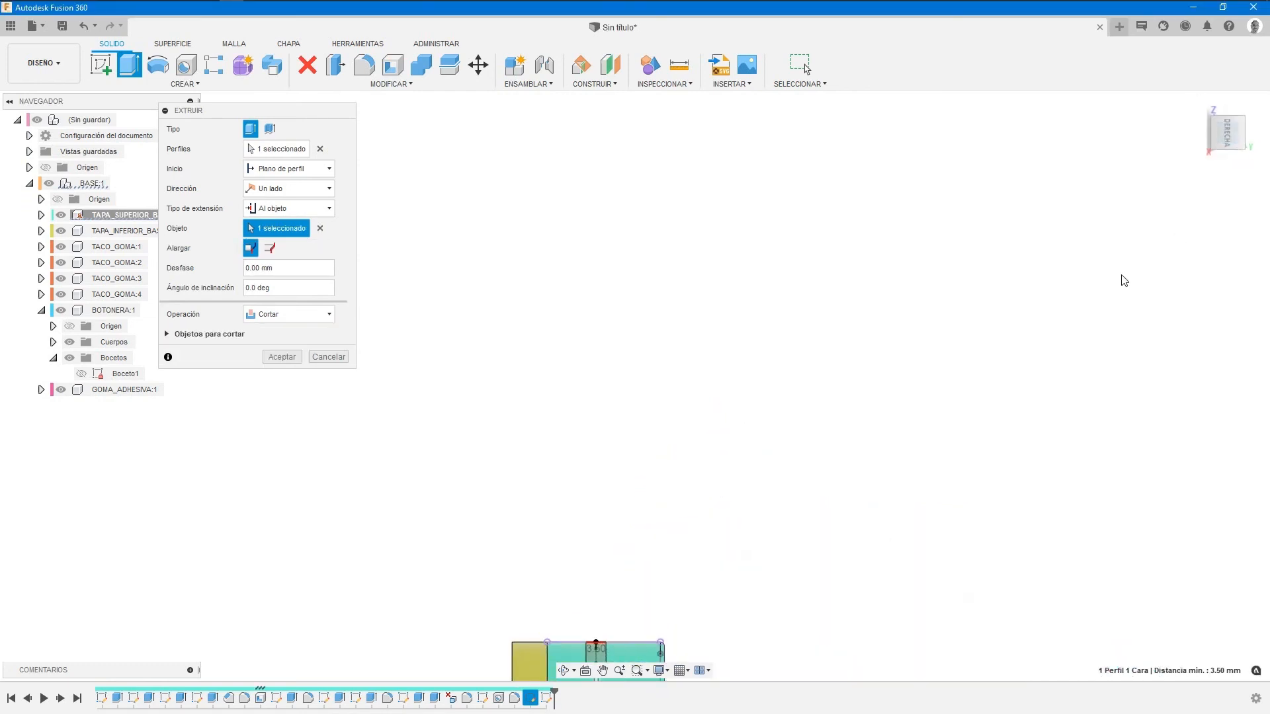
{"action": "middle_click_drag", "start_coordinate": [859, 287], "coordinate": [632, 248]}
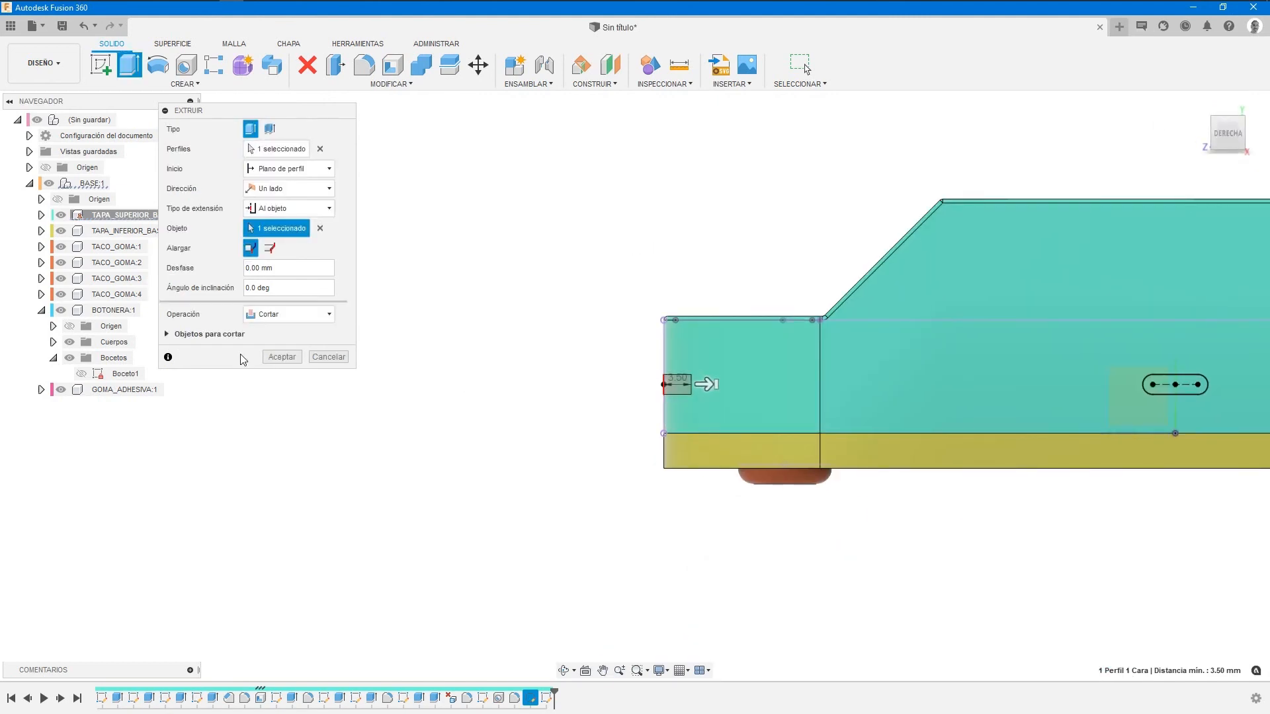
{"action": "left_click", "coordinate": [282, 357]}
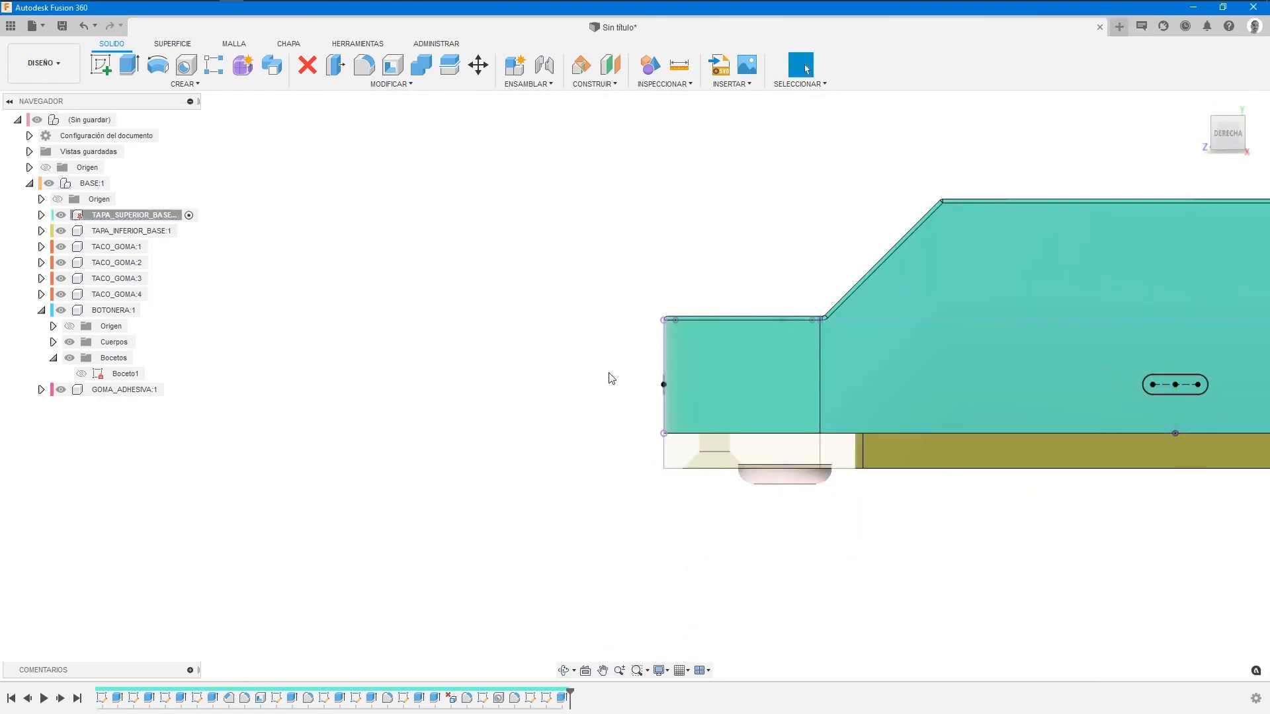
Cut the slot profile on the end face into the upper cover with an extrusion distance of -3.5 mm.
{"action": "middle_click_drag", "start_coordinate": [618, 335], "coordinate": [755, 582], "text": "shift"}
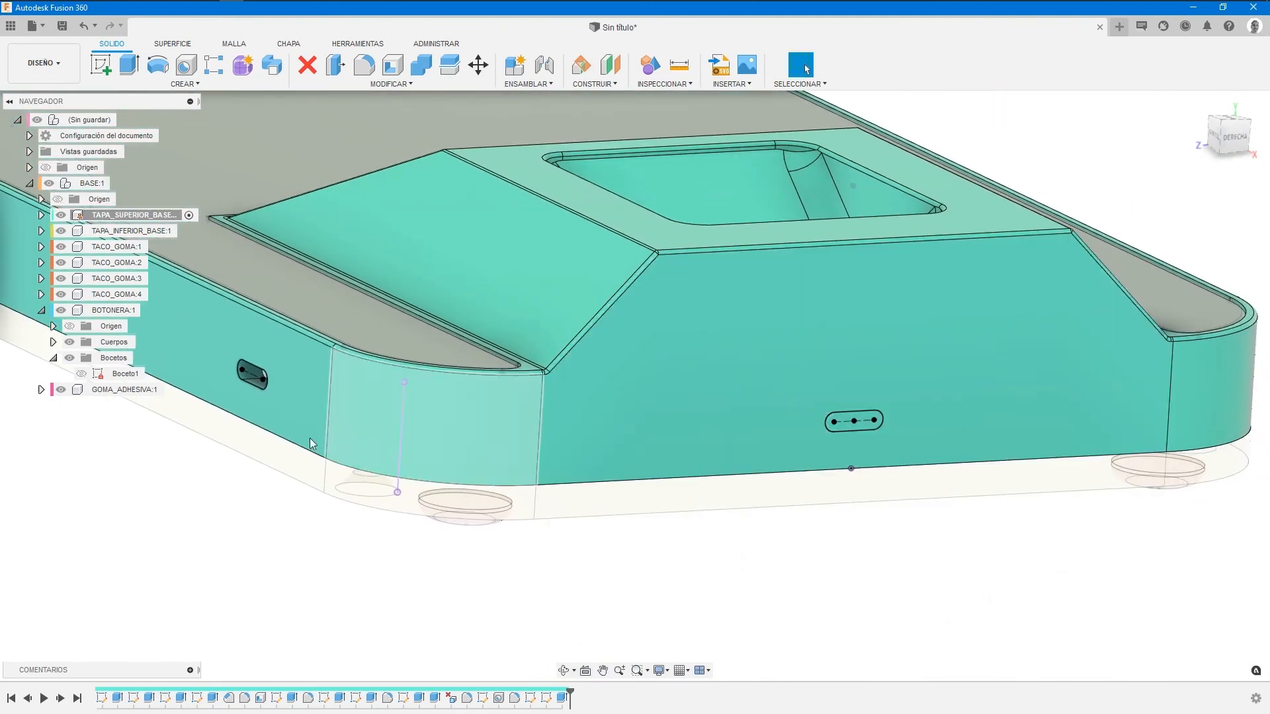
{"action": "left_click", "coordinate": [126, 66]}
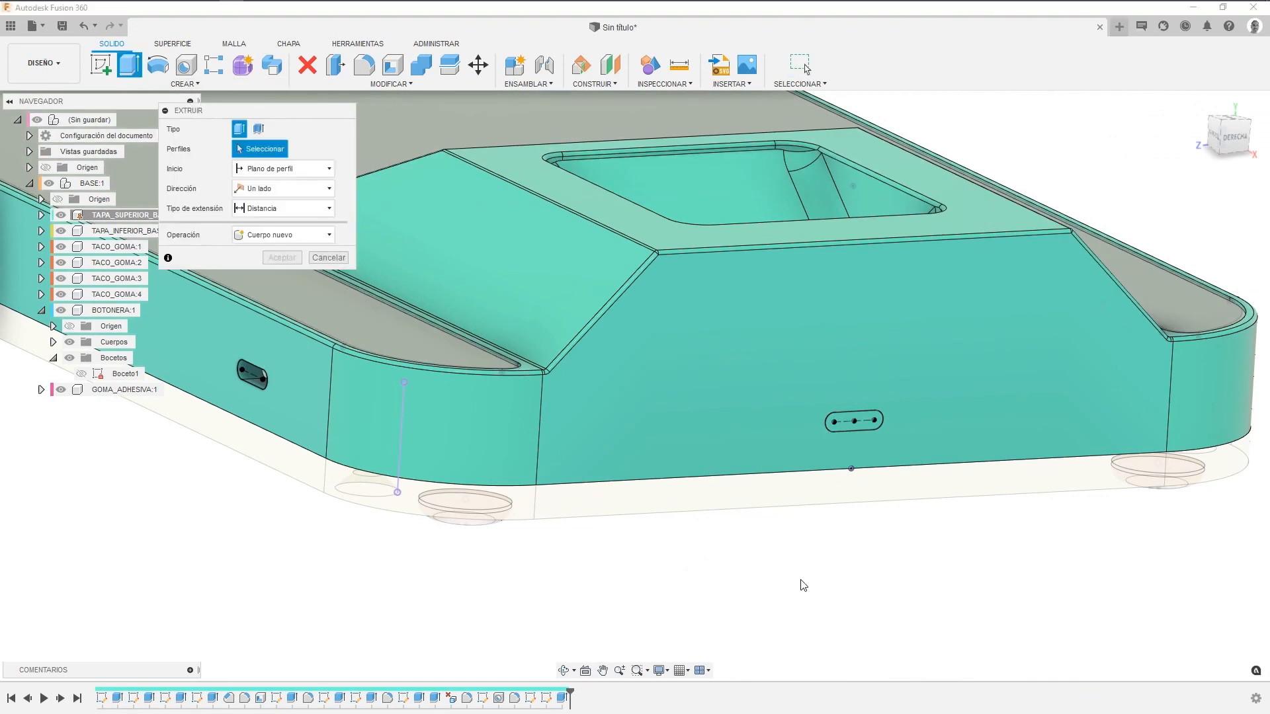
{"action": "left_click", "coordinate": [860, 422]}
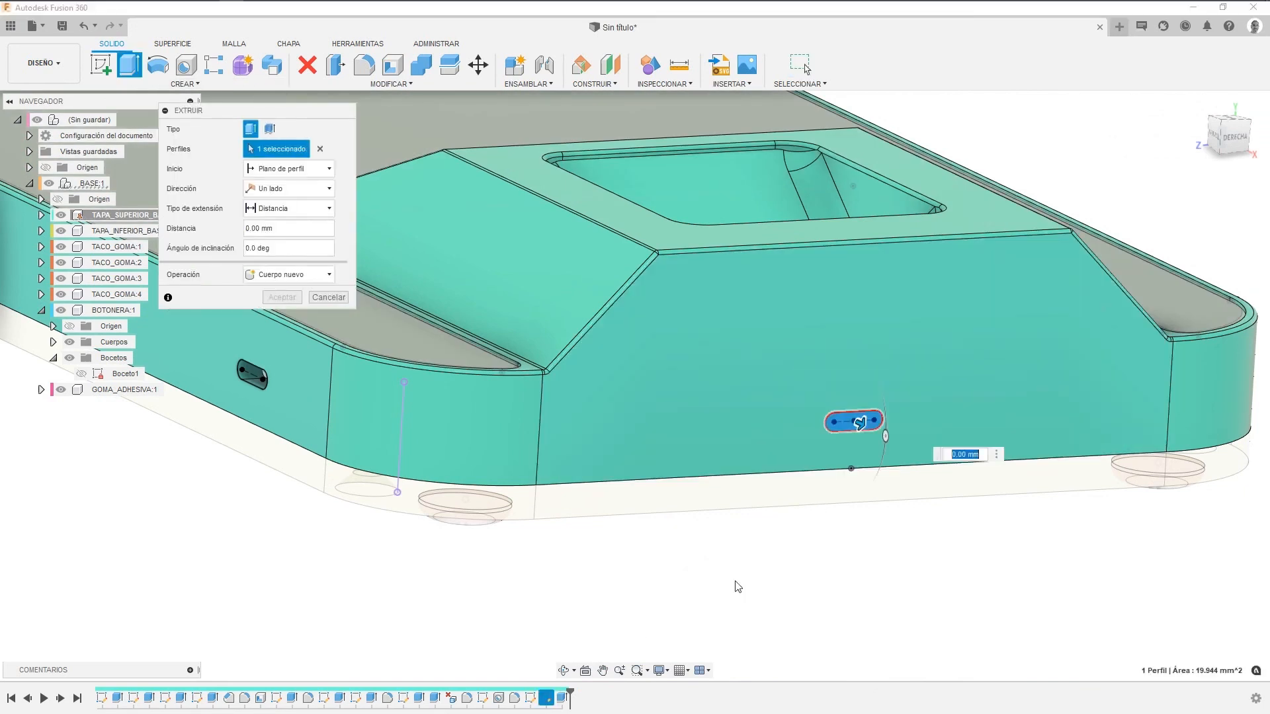
{"action": "type", "text": "3.5"}
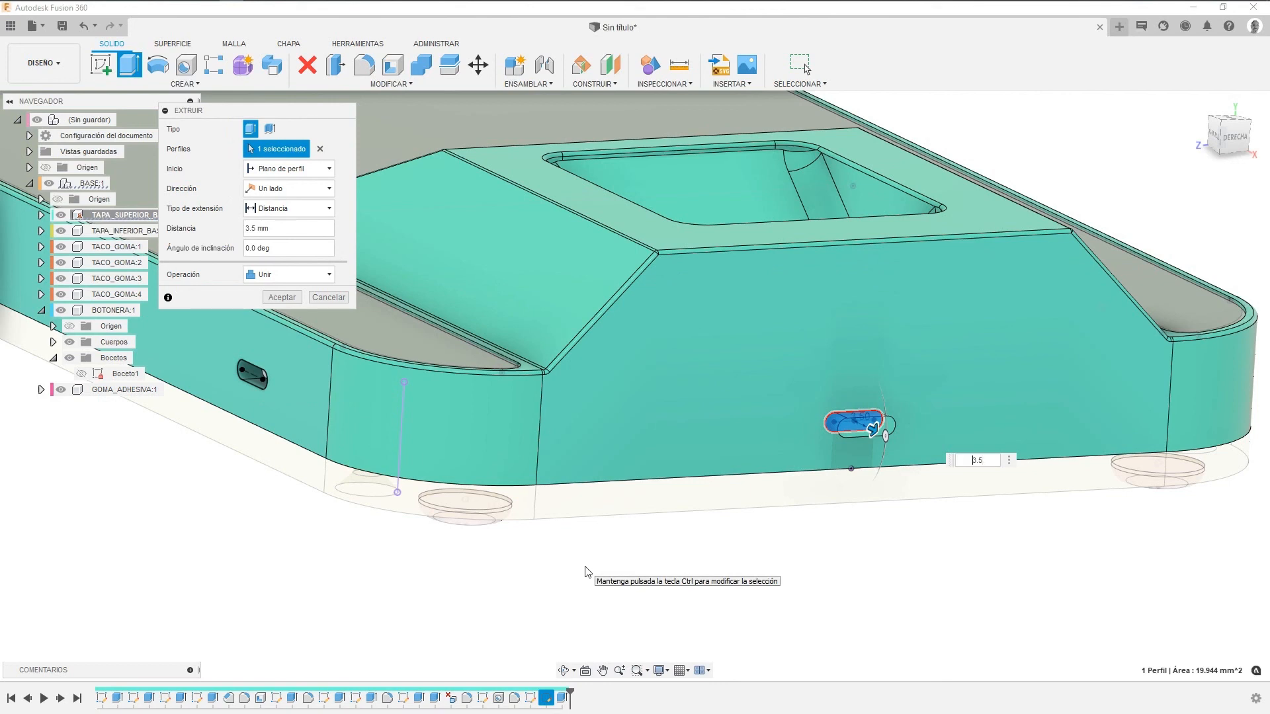
{"action": "type", "text": "-"}
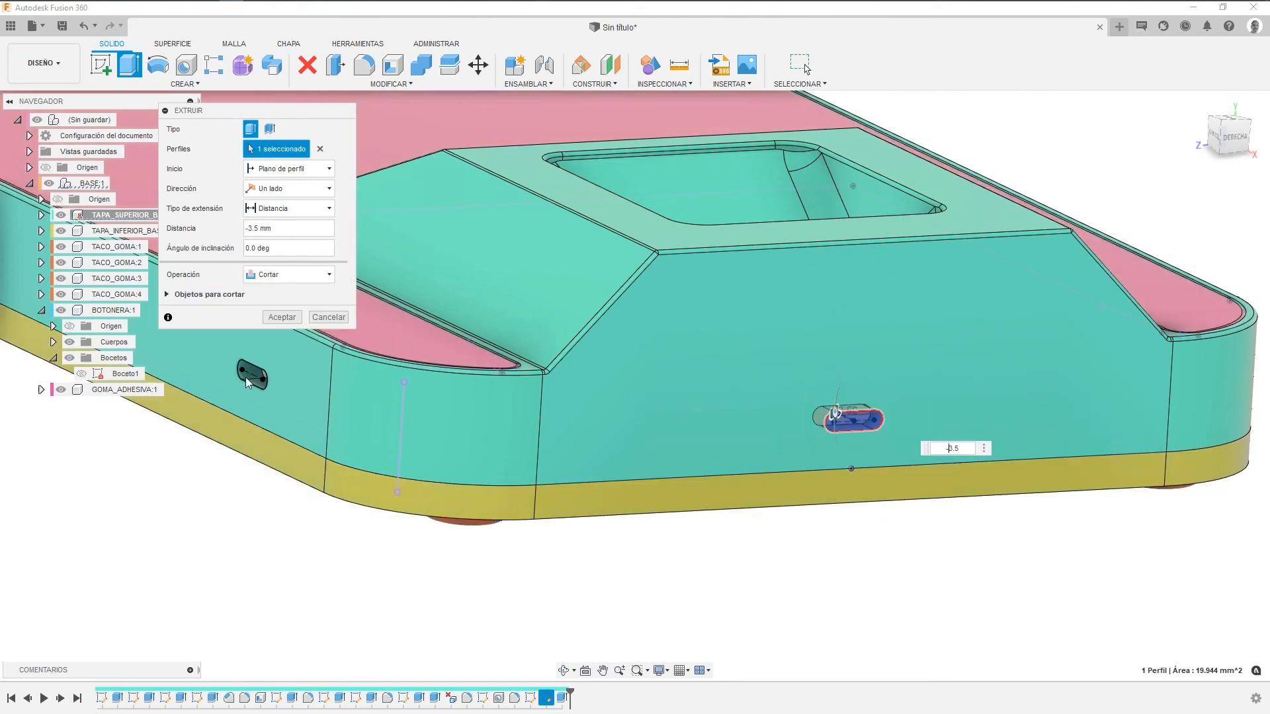
{"action": "left_click", "coordinate": [281, 318]}
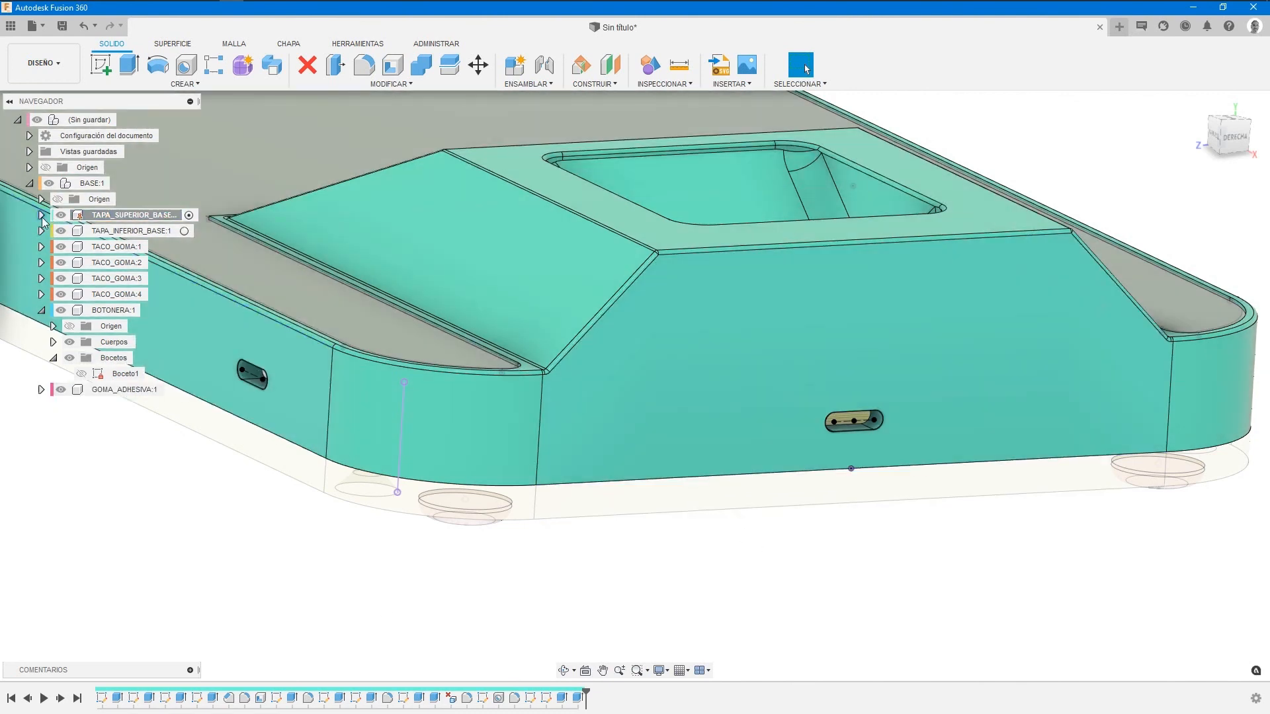
Hide the slot sketches Boceto11 and Boceto10 of the TAPA_SUPERIOR_BASE component.
{"action": "left_click", "coordinate": [41, 216]}
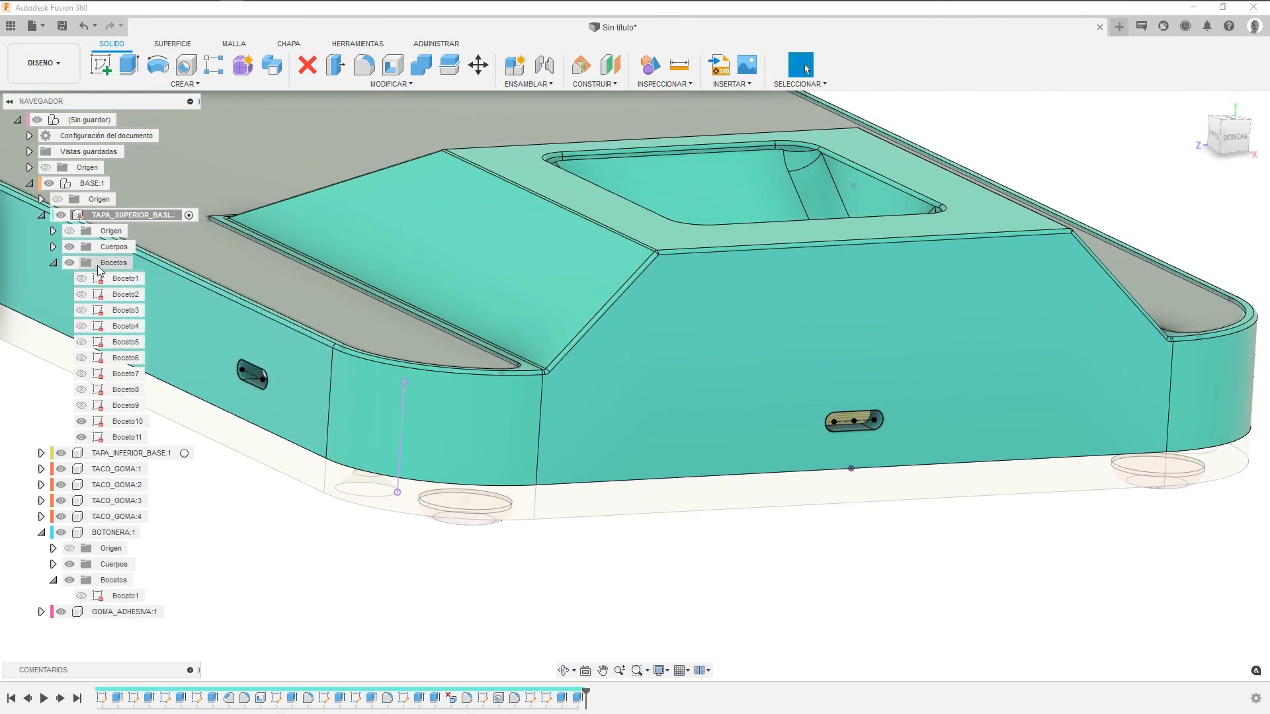
{"action": "left_click", "coordinate": [81, 437]}
{"action": "left_click", "coordinate": [82, 421]}
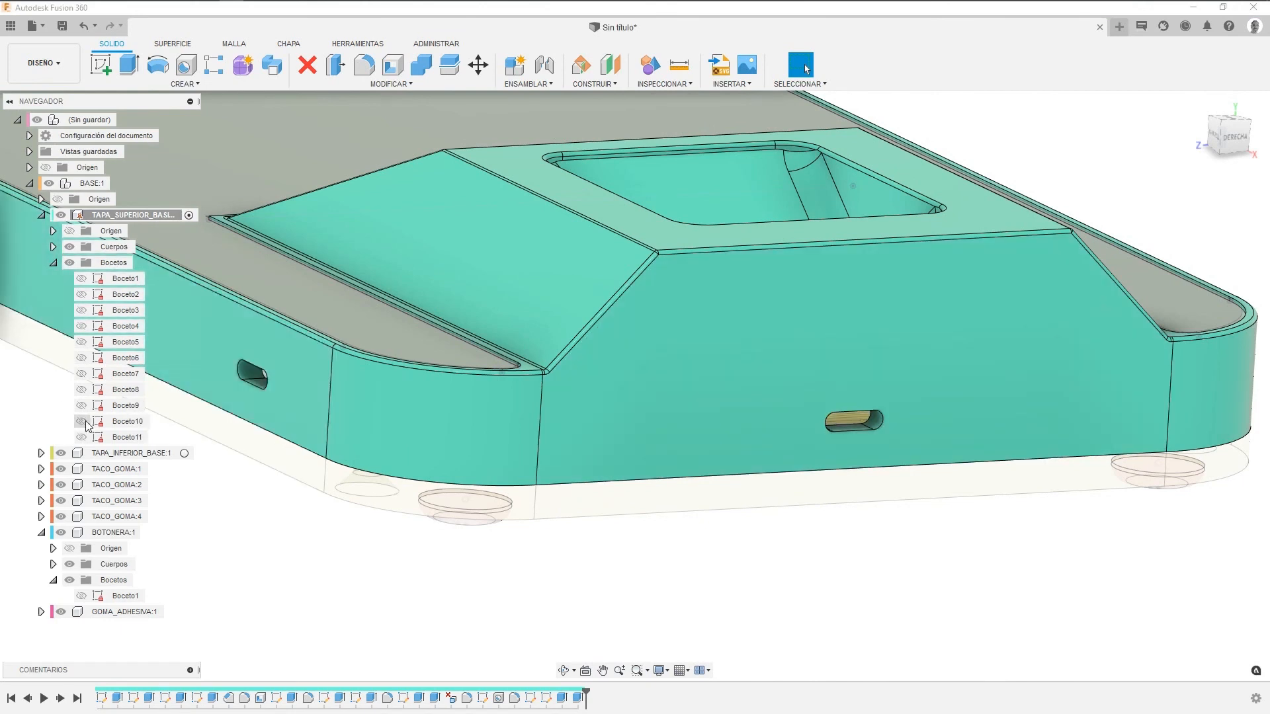
{"action": "left_click", "coordinate": [48, 266]}
{"action": "left_click", "coordinate": [1084, 154]}
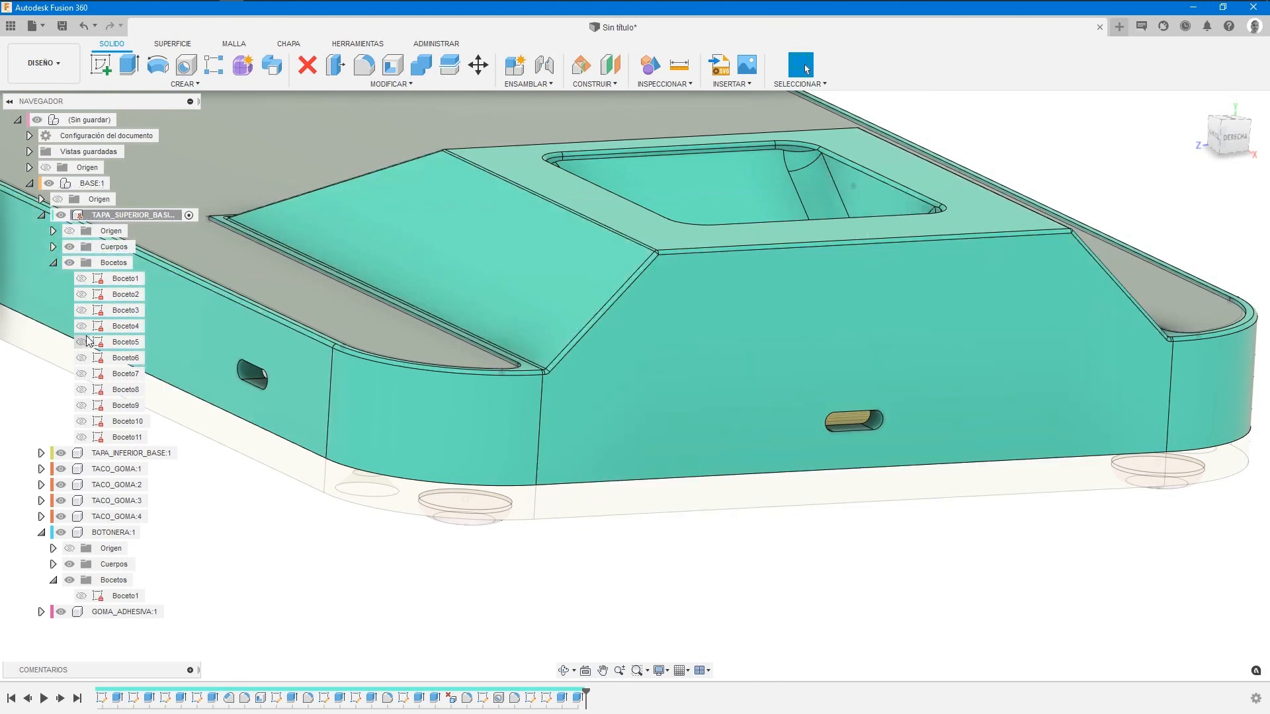
Activate the BASE component and examine the whole enclosure from the home view and the opposite corner.
{"action": "left_click", "coordinate": [88, 184]}
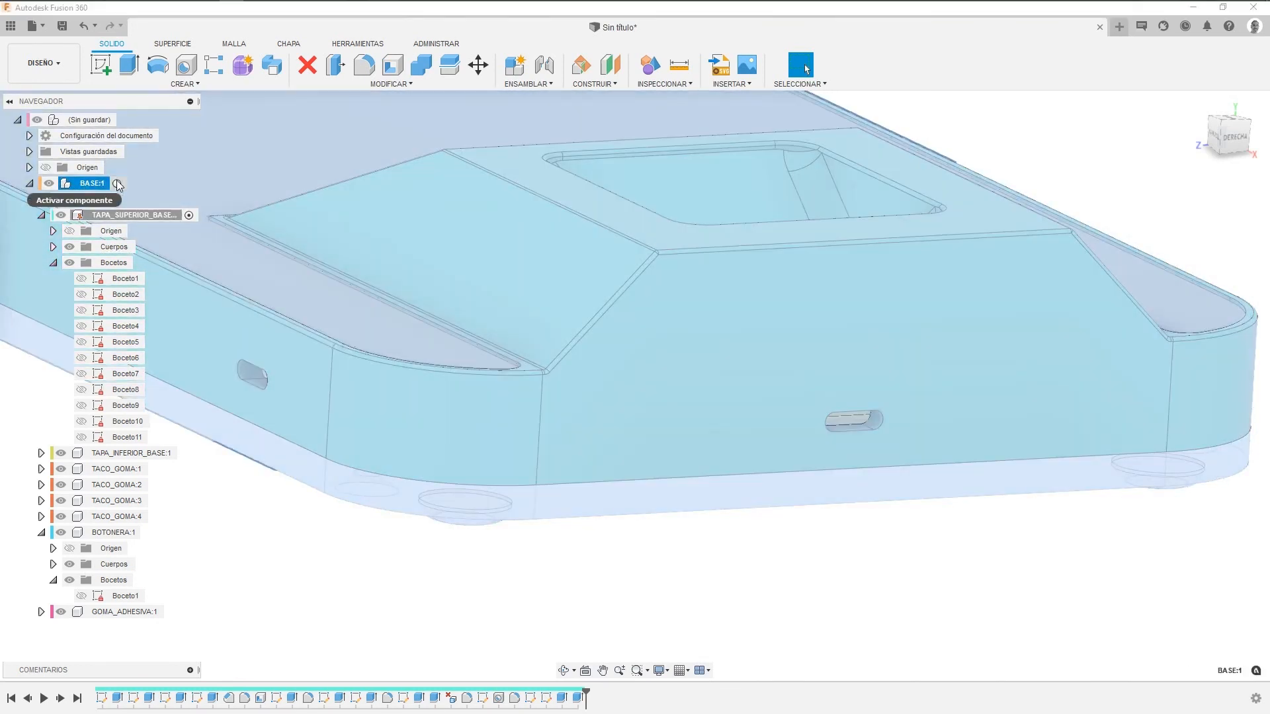
{"action": "left_click", "coordinate": [117, 184]}
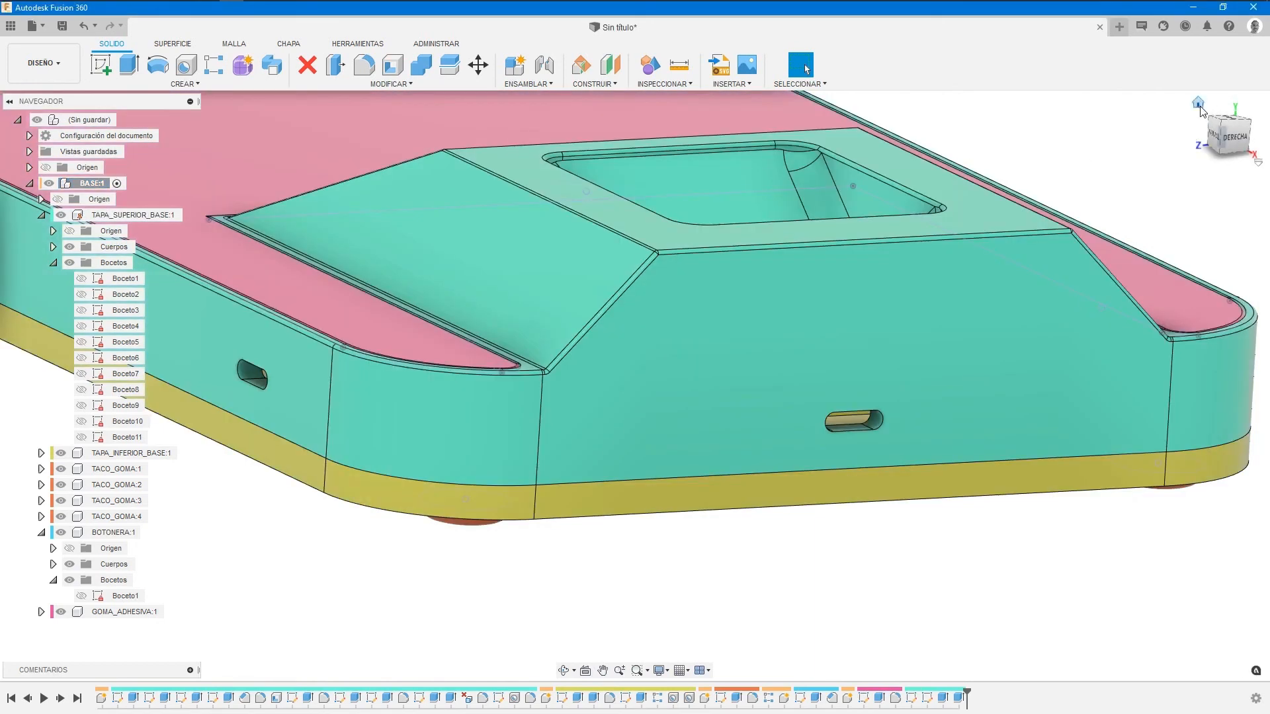
{"action": "left_click", "coordinate": [1199, 104]}
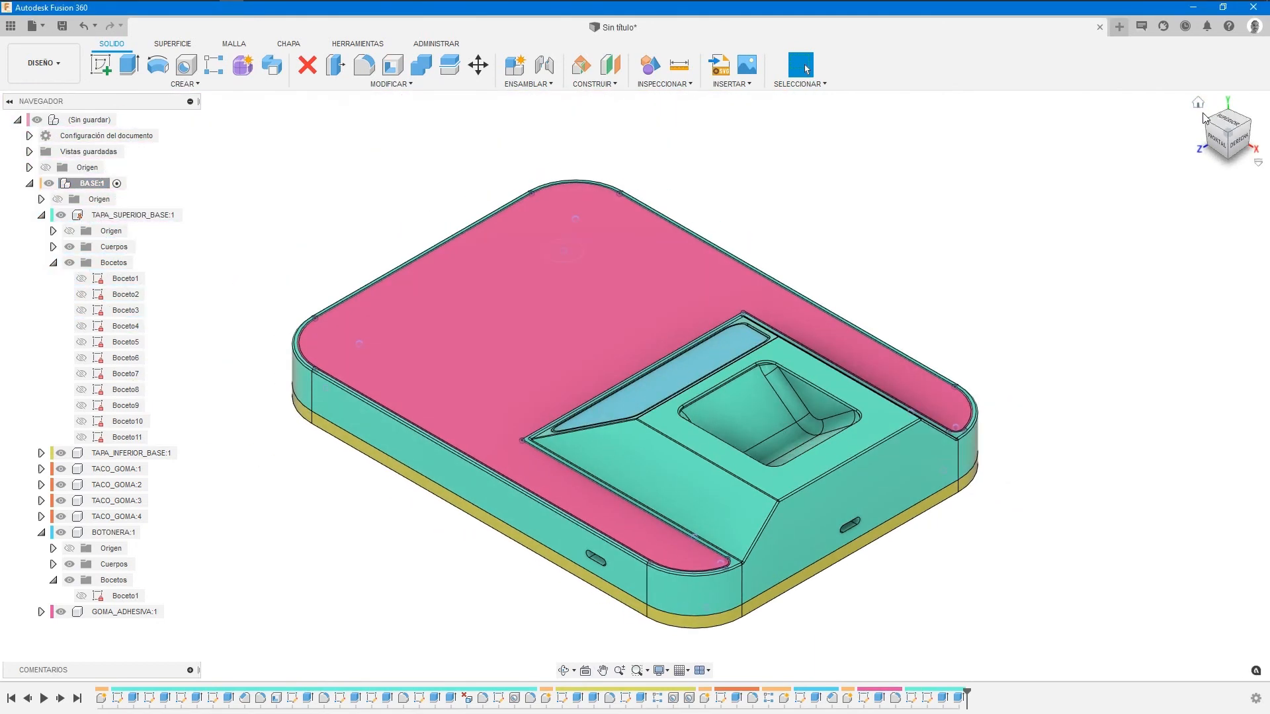
{"action": "left_click", "coordinate": [1207, 123]}
{"action": "middle_click_drag", "start_coordinate": [1081, 397], "coordinate": [1078, 361]}
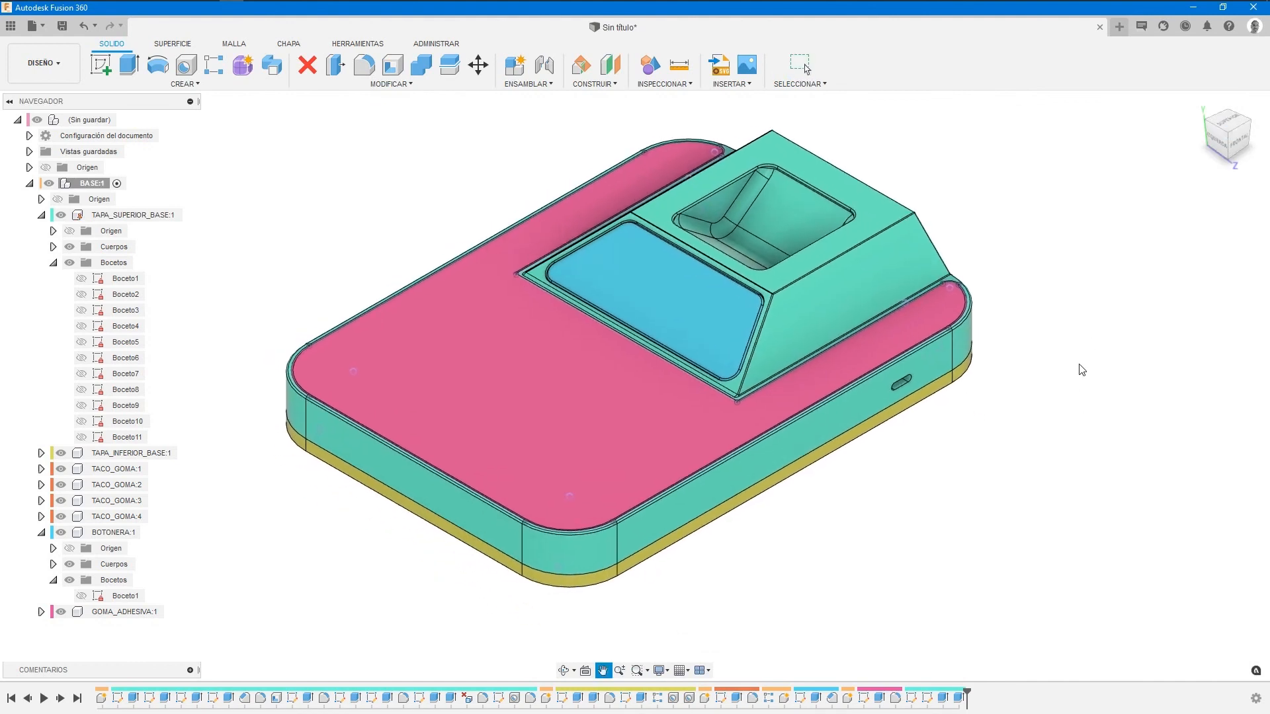
{"action": "middle_click_drag", "start_coordinate": [1060, 467], "coordinate": [1100, 482]}
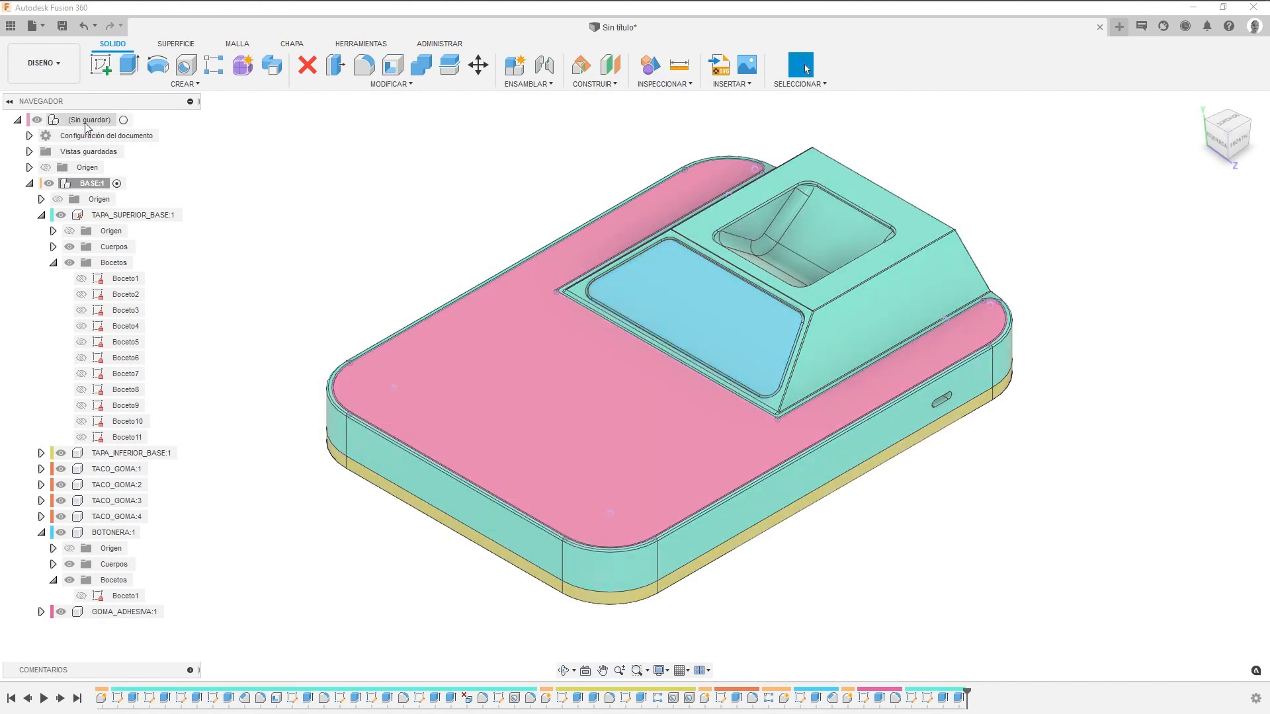
Activate the top-level assembly, ground the BASE component with Fijo, and expand the Bocetos folder of GOMA_ADHESIVA.
{"action": "left_click", "coordinate": [124, 120]}
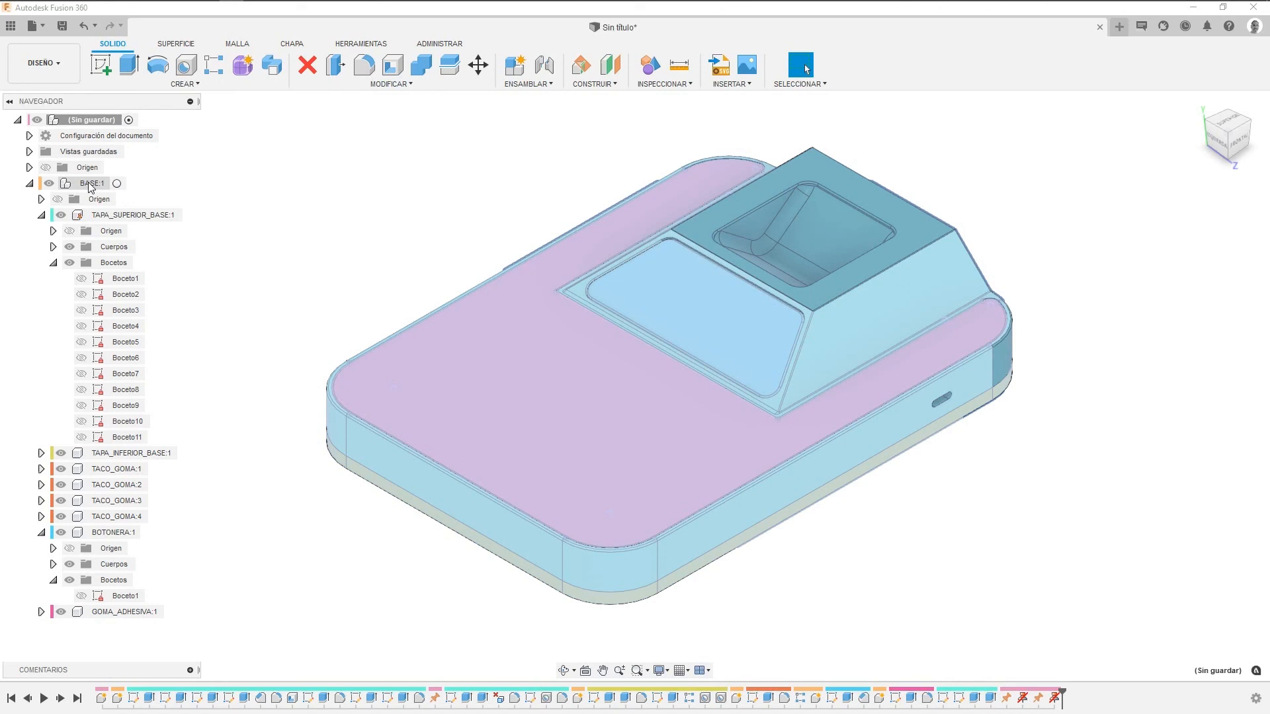
{"action": "right_click", "coordinate": [90, 187]}
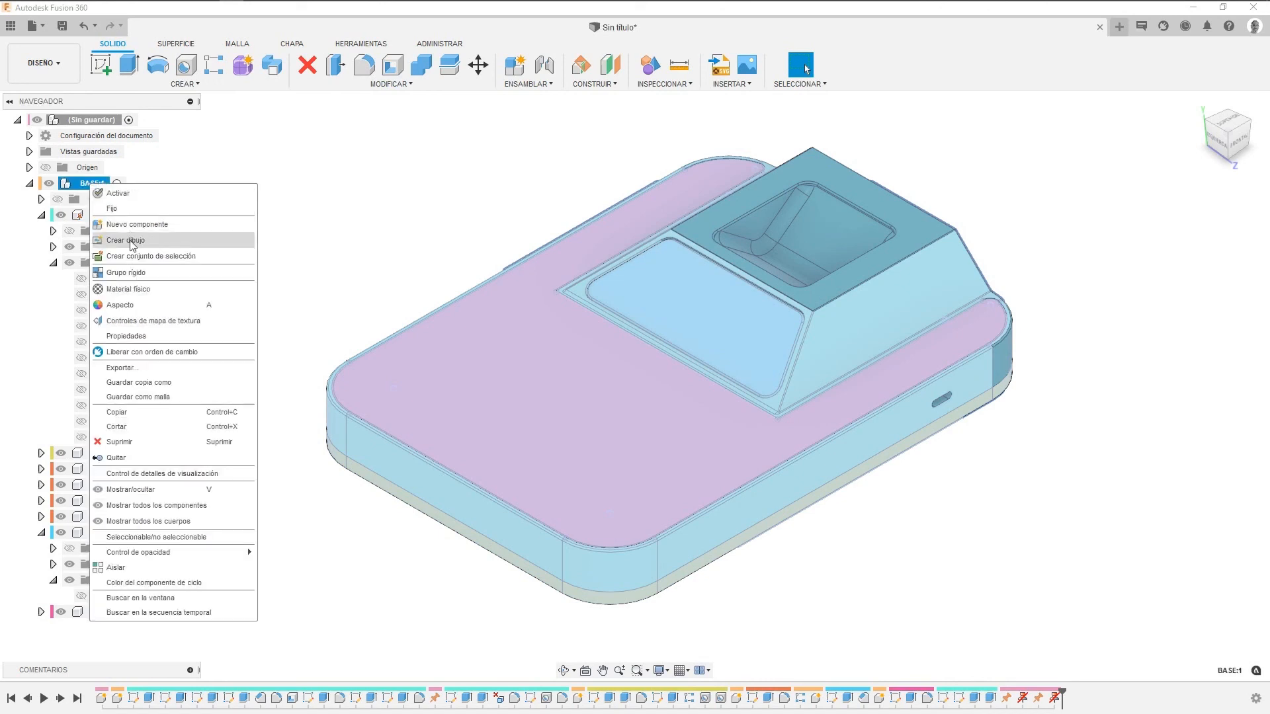
{"action": "left_click", "coordinate": [113, 209]}
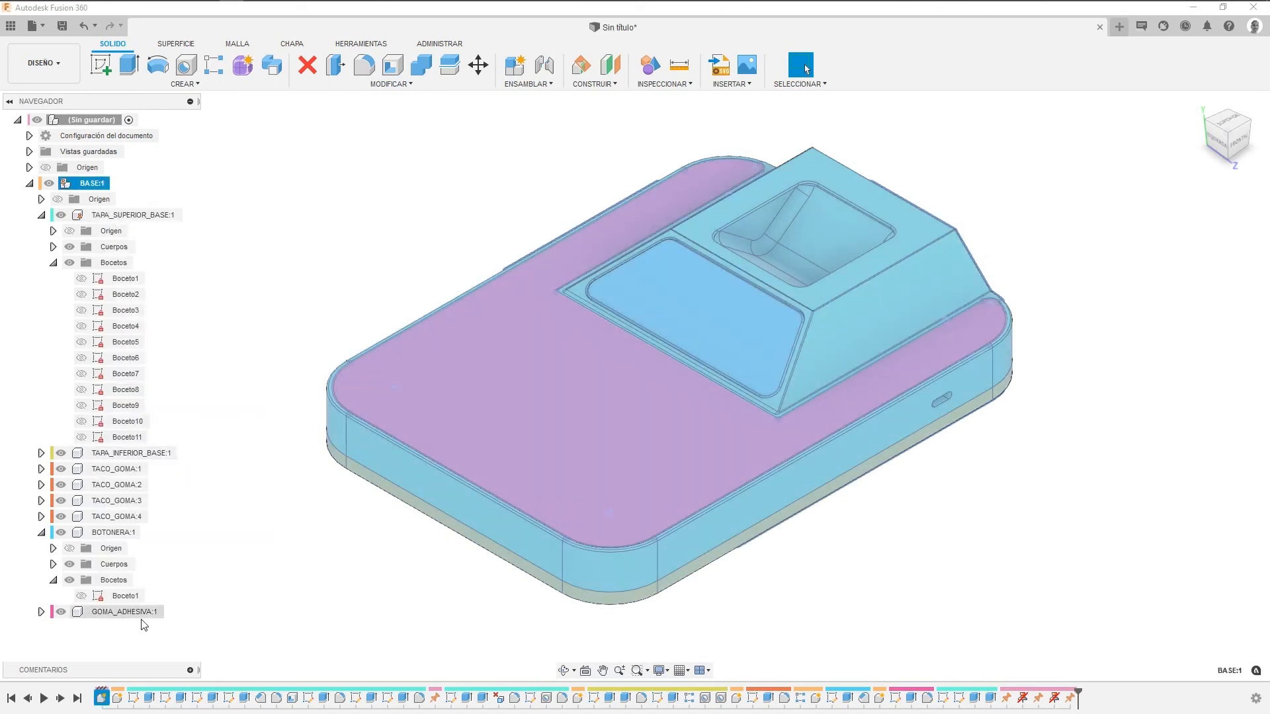
{"action": "left_click", "coordinate": [41, 613]}
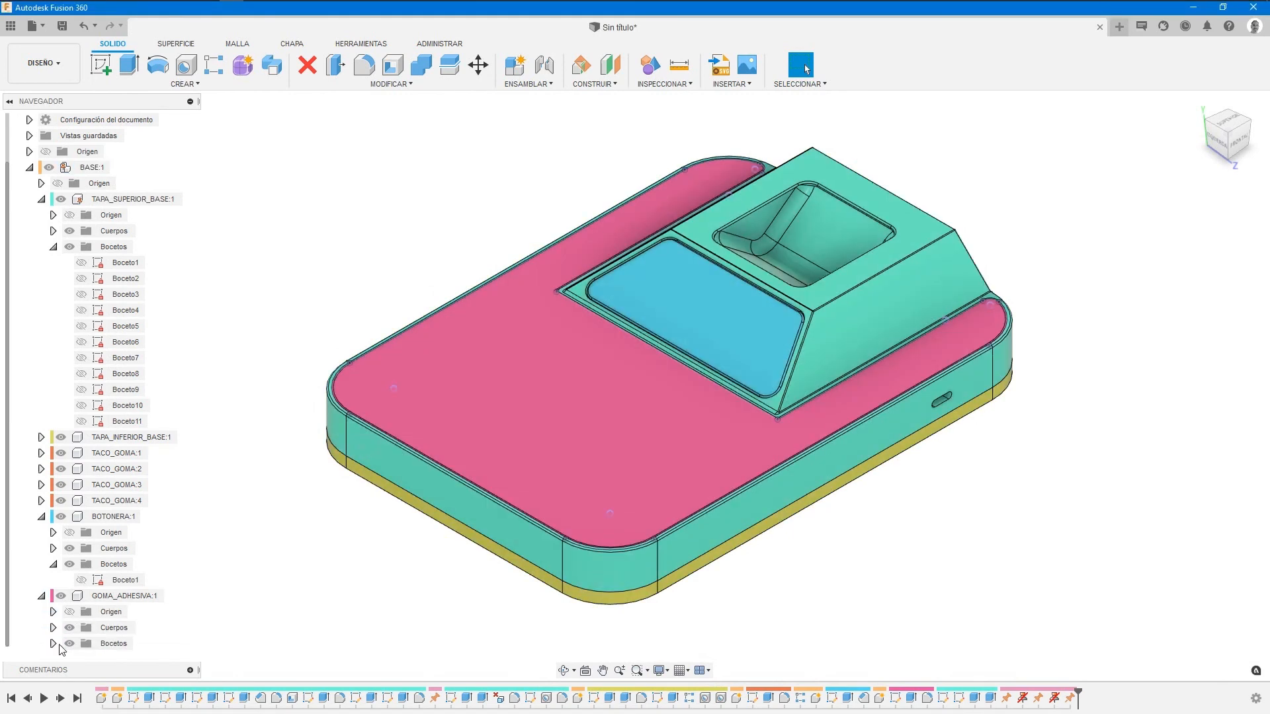
{"action": "left_click", "coordinate": [53, 643]}
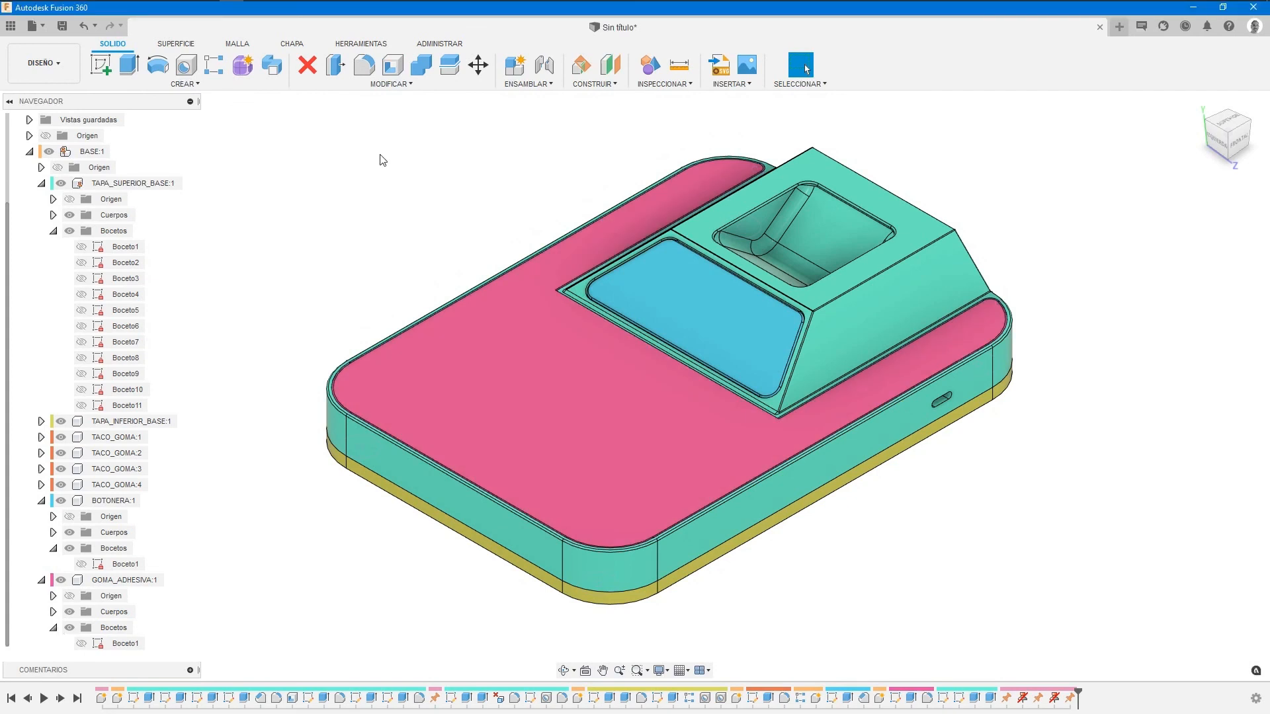
Save the design under the name FLEXO_ADSK_TRUE_TONE, browsing to the root of the Lámpara colaborativa project for the location.
{"action": "left_click", "coordinate": [62, 26]}
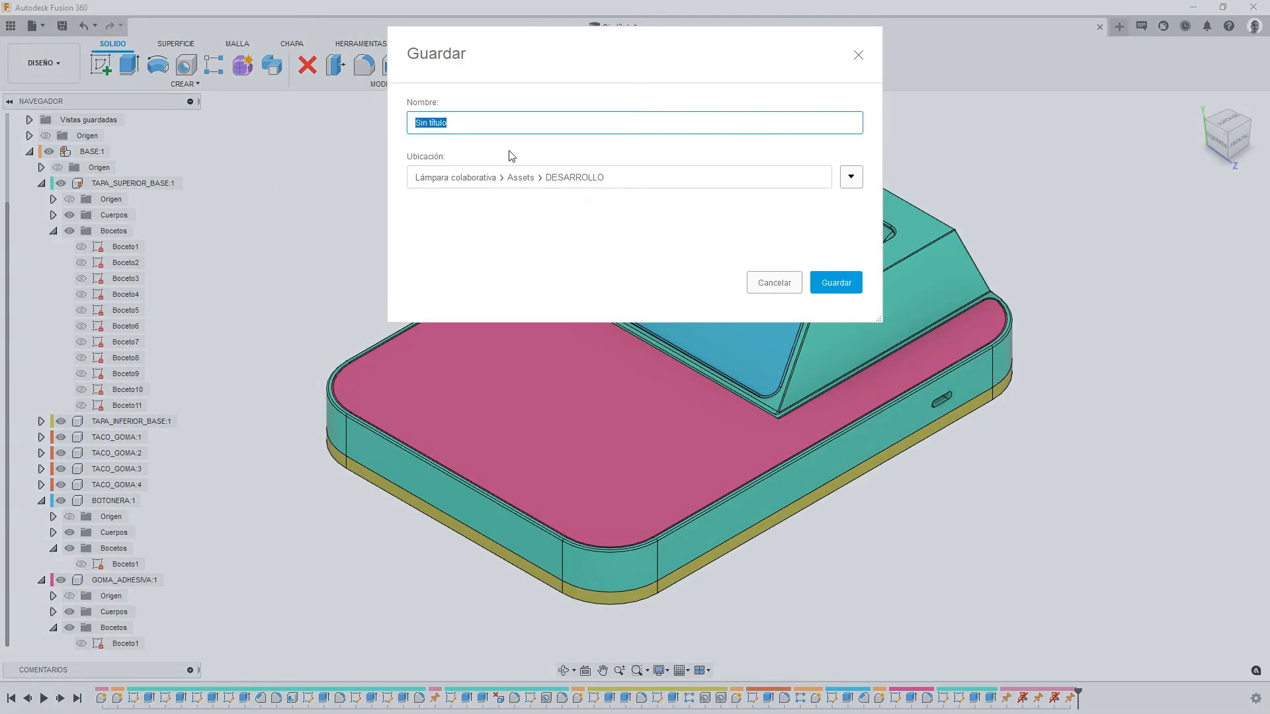
{"action": "type", "text": "FLEXO_ADSK_TRUE_TONE"}
{"action": "left_click", "coordinate": [851, 178]}
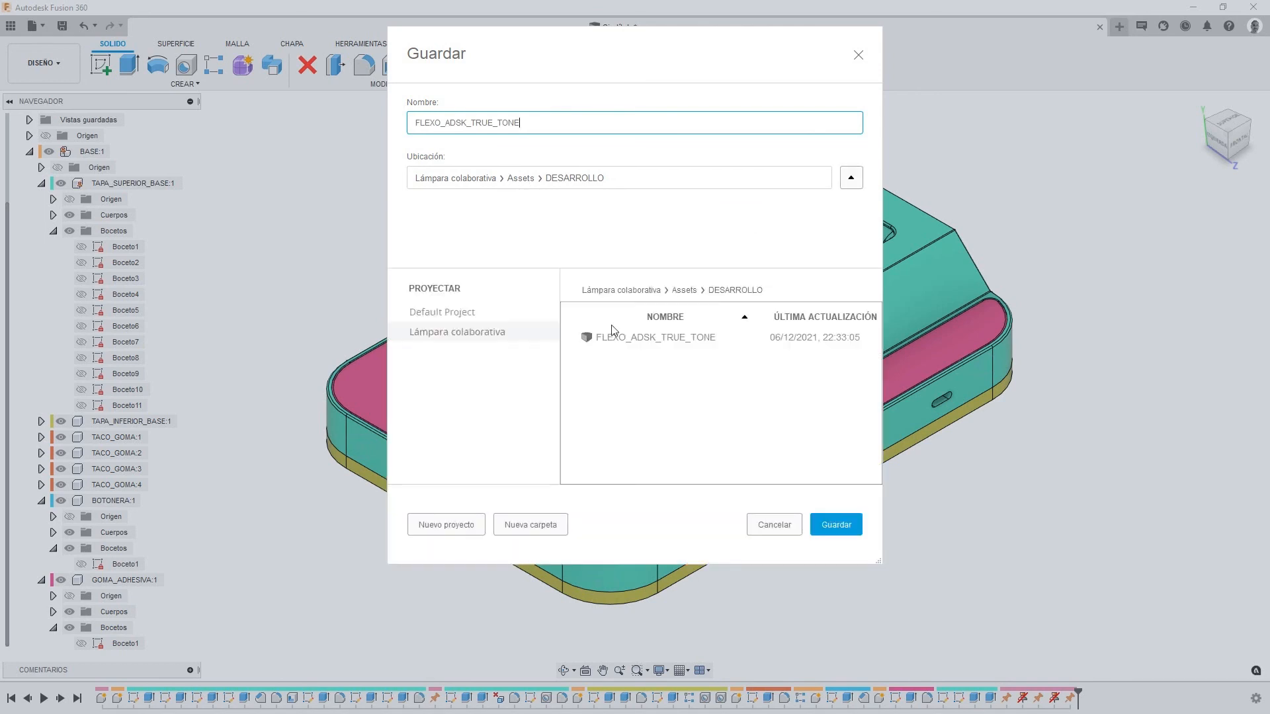
{"action": "left_click", "coordinate": [438, 330]}
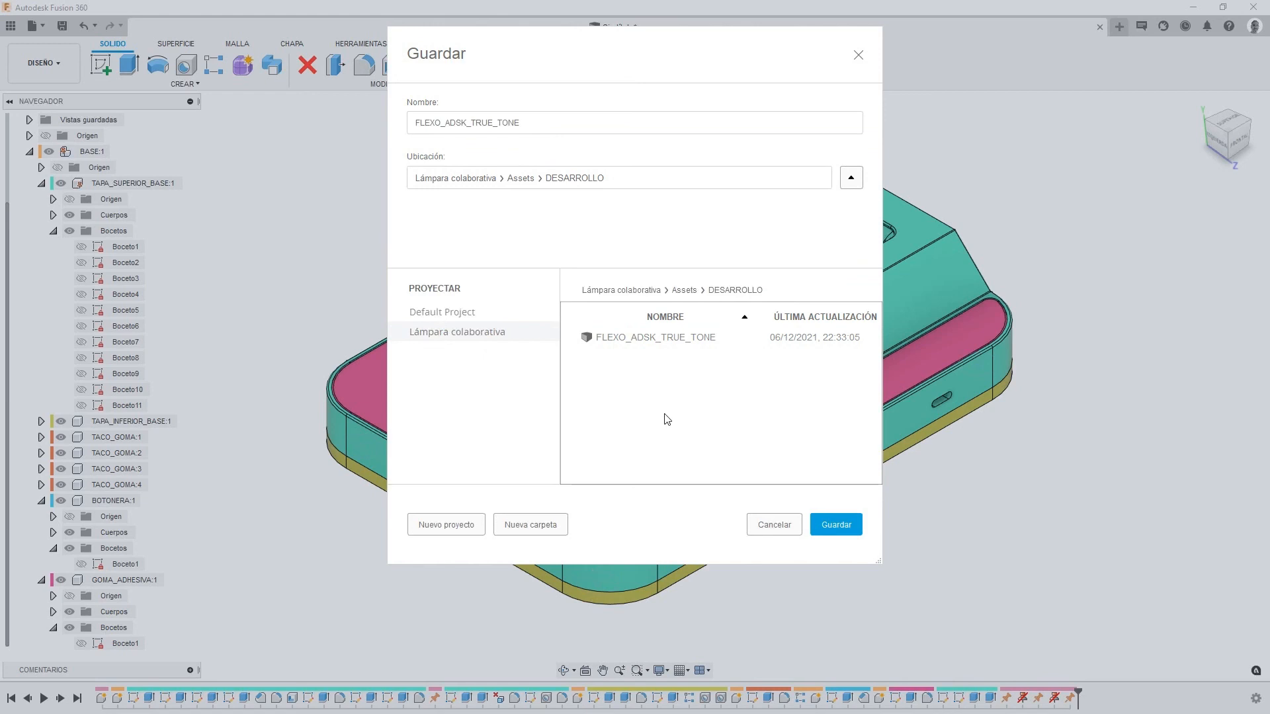
{"action": "left_click", "coordinate": [616, 292]}
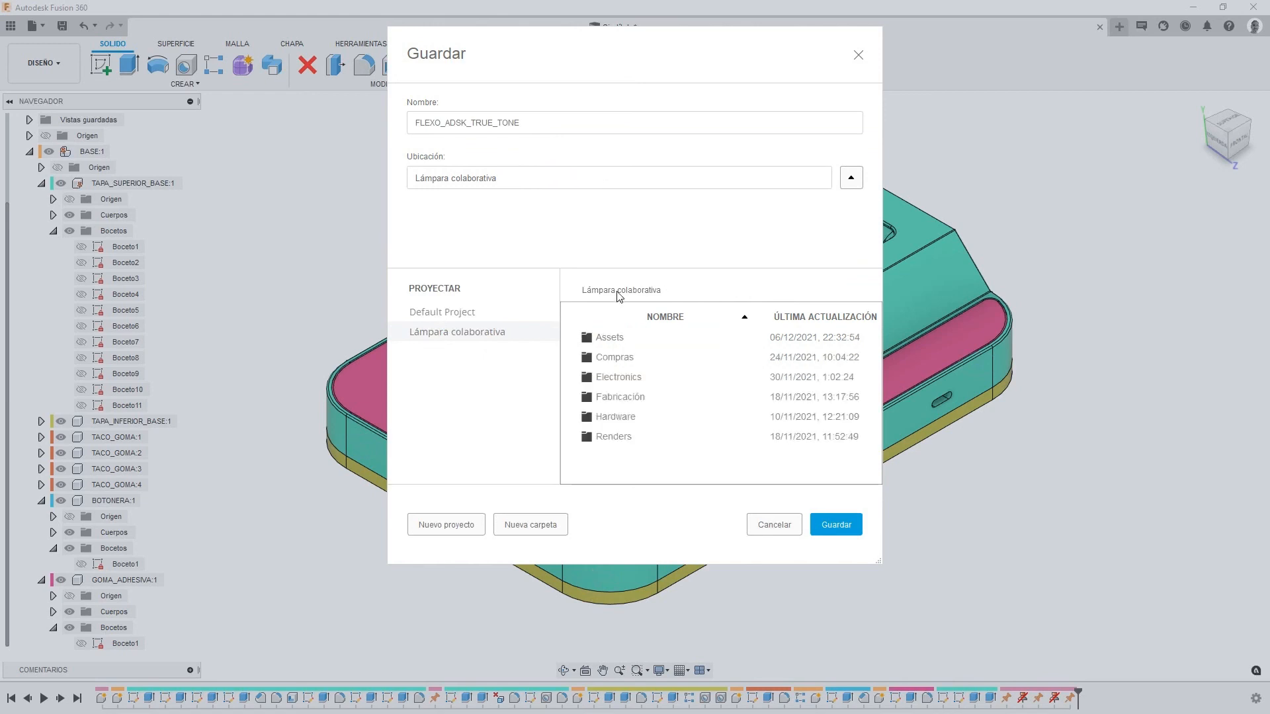